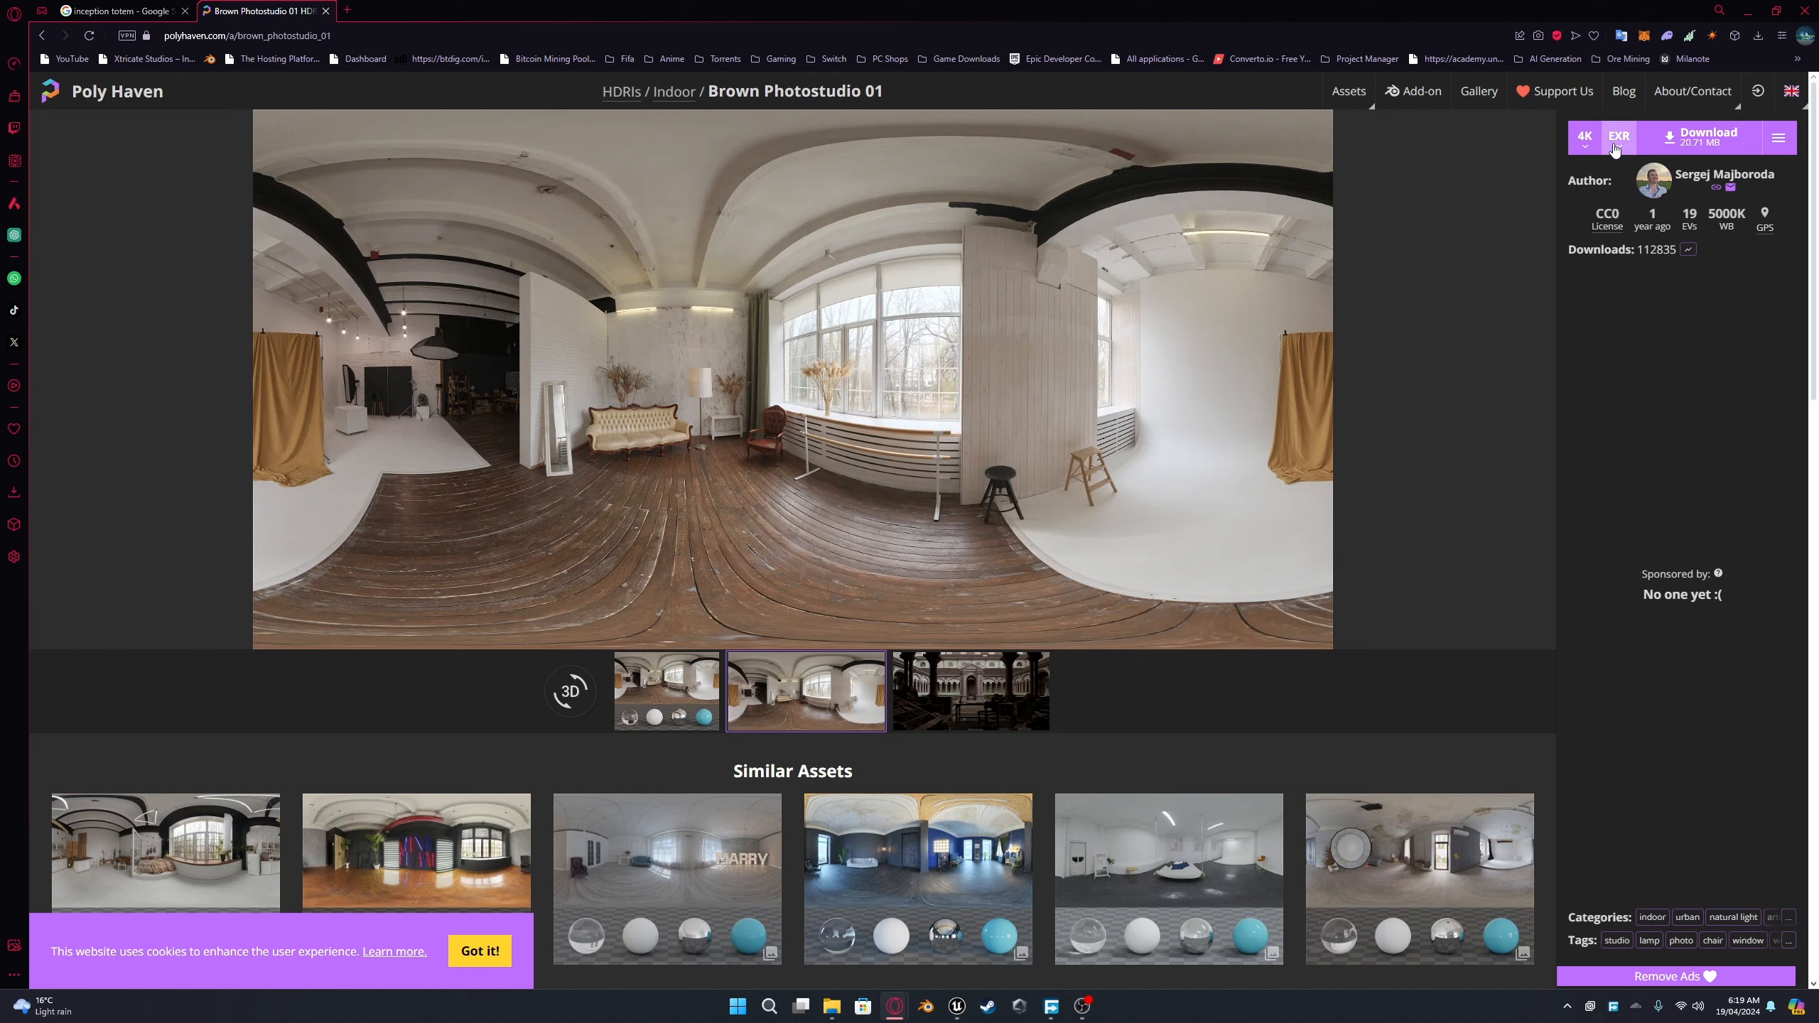
Step: Set the Brown Photostudio 01 download format to HDR and open its resolution choices
left_click(1615, 147)
left_click(1625, 170)
left_click(1584, 137)
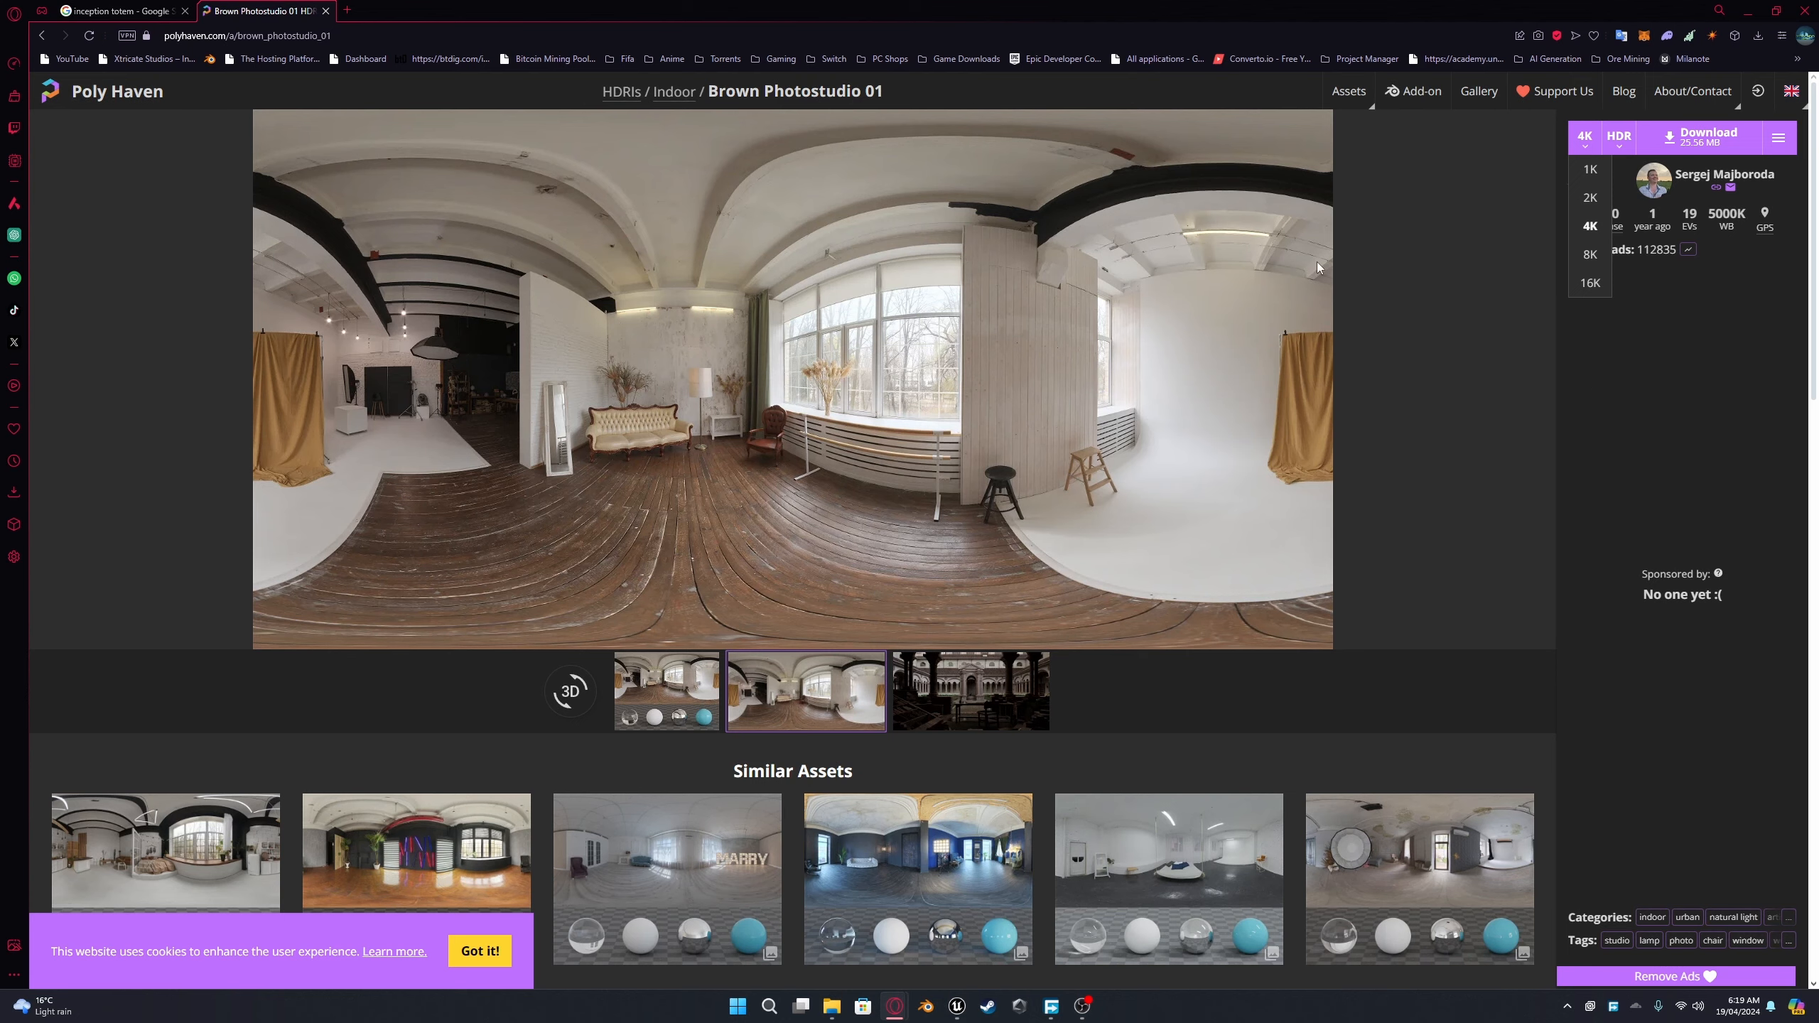
left_click_drag(1141, 10, 824, 168)
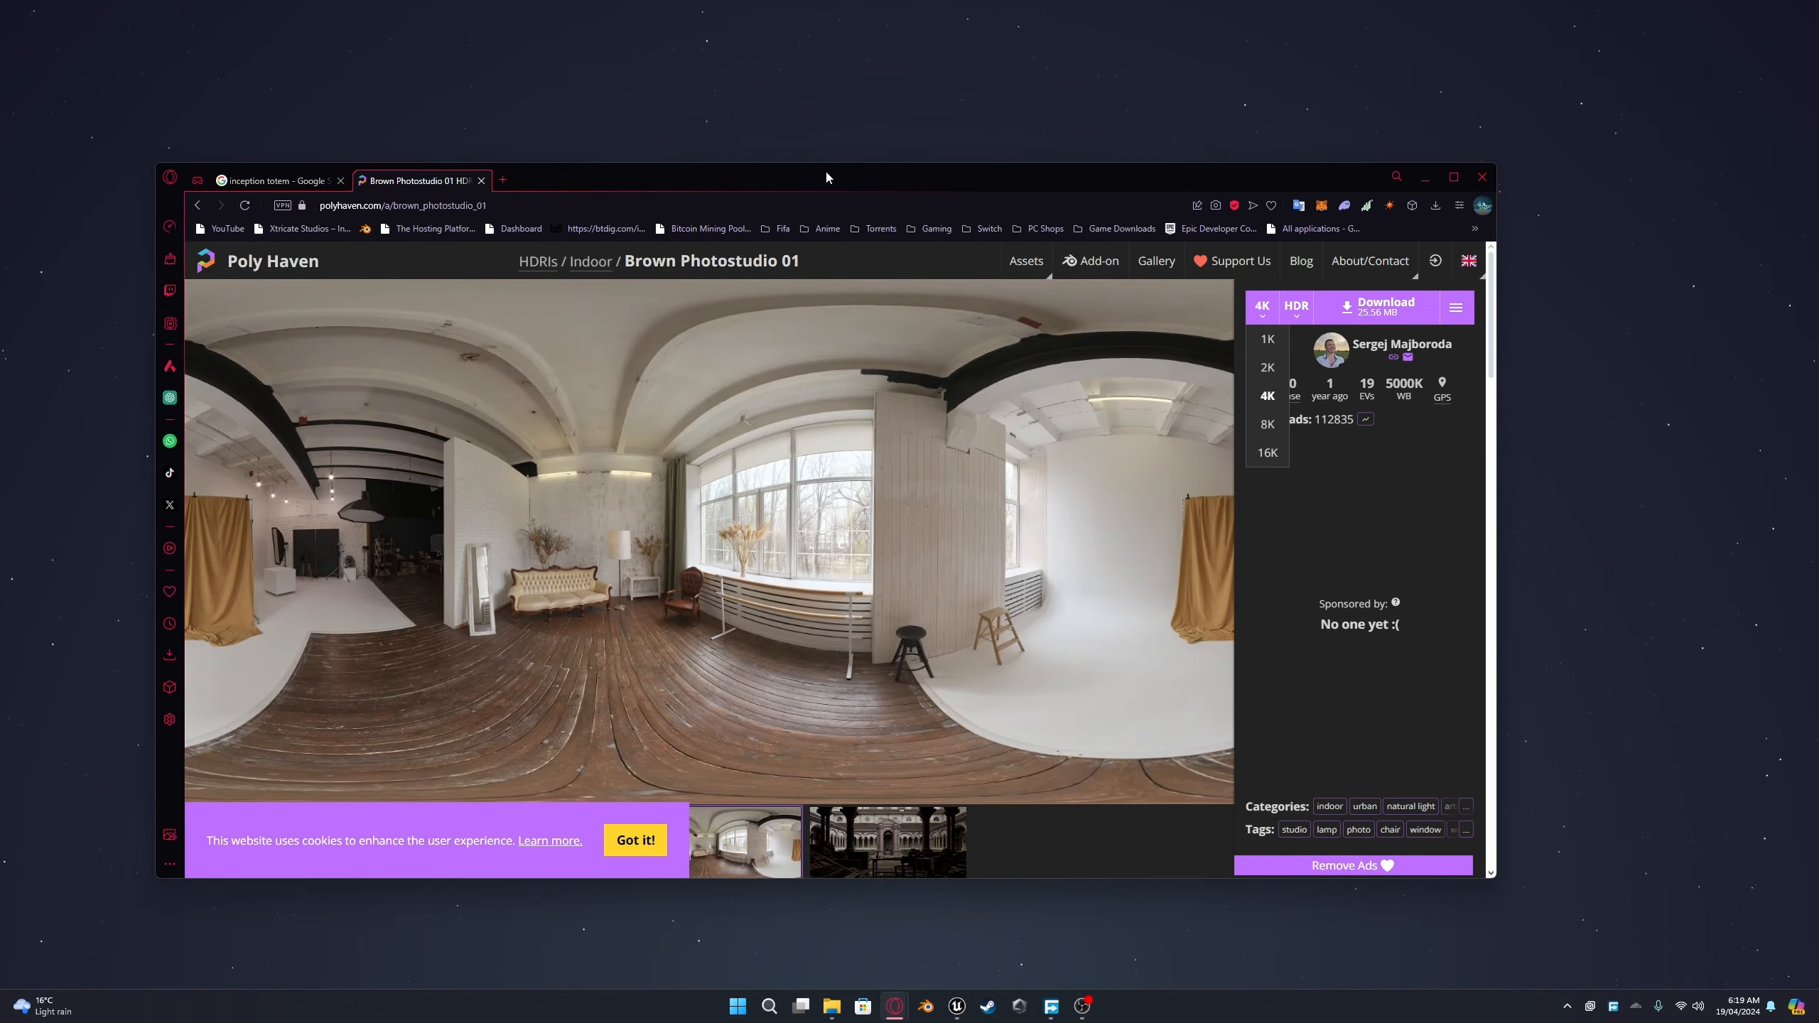
key("super+d")
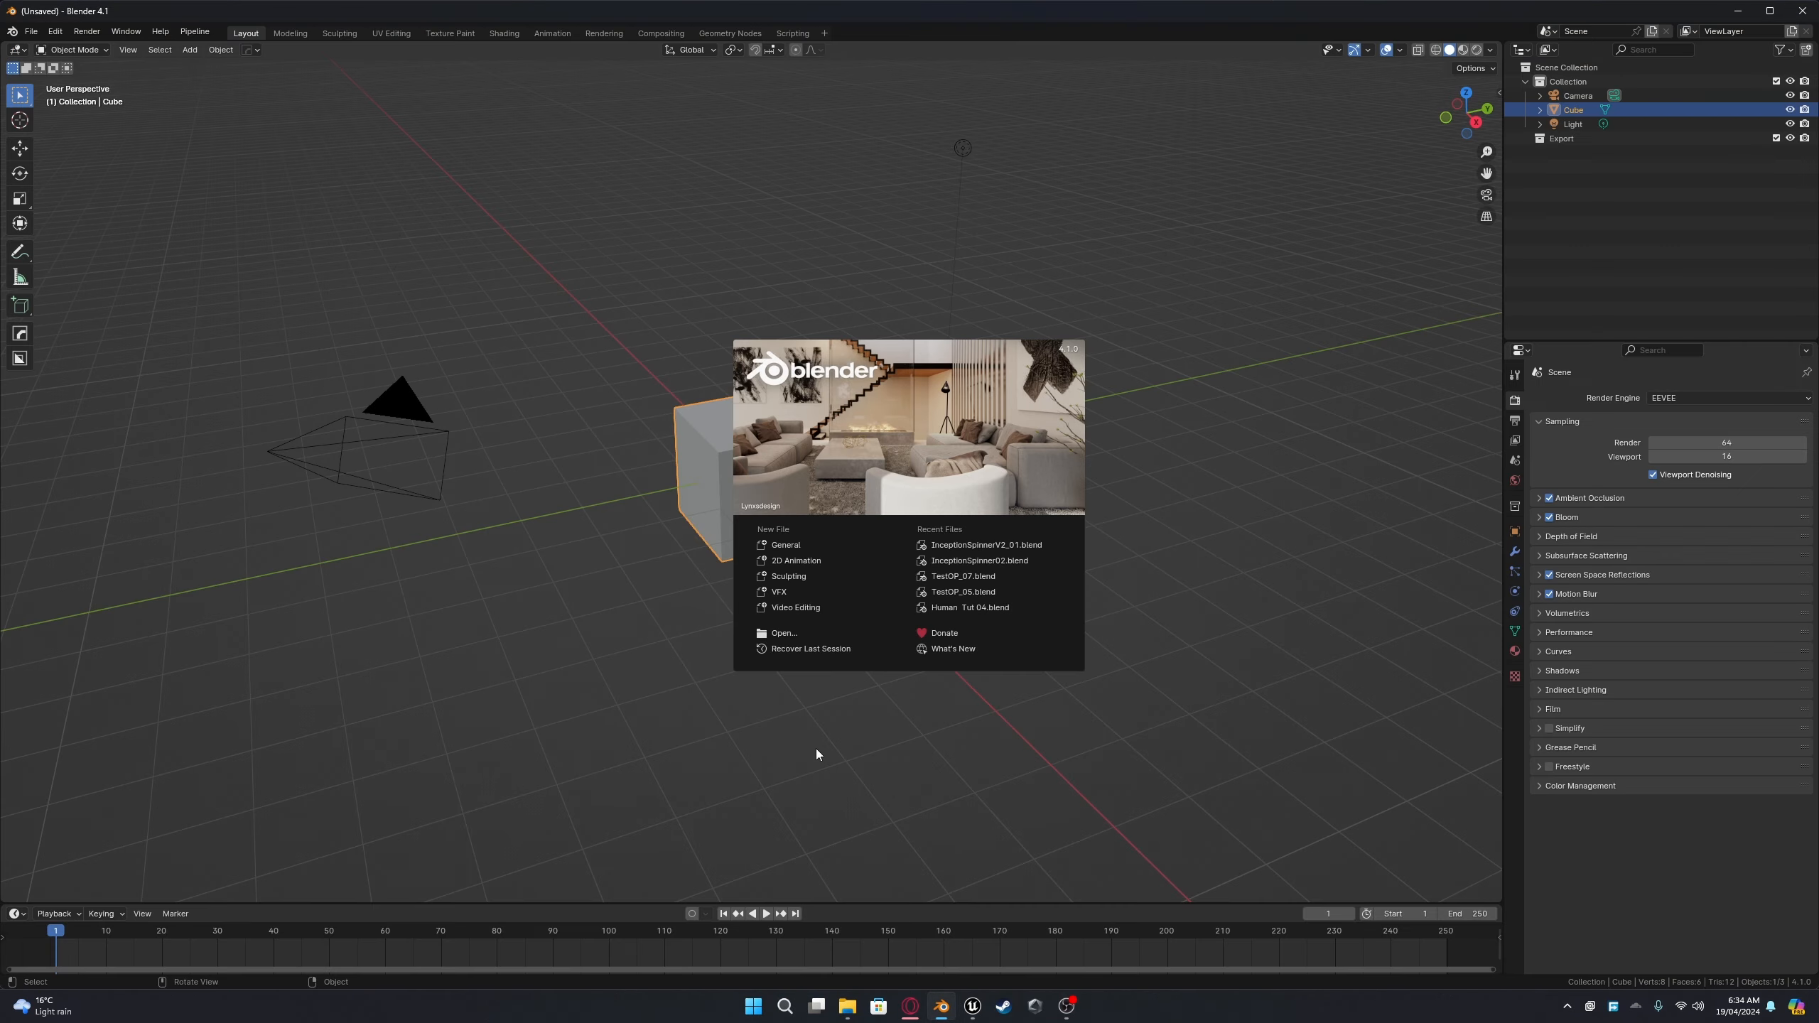
Step: Dismiss the splash screen and delete the default camera, cube and light from the scene
left_click(816, 748)
key("a")
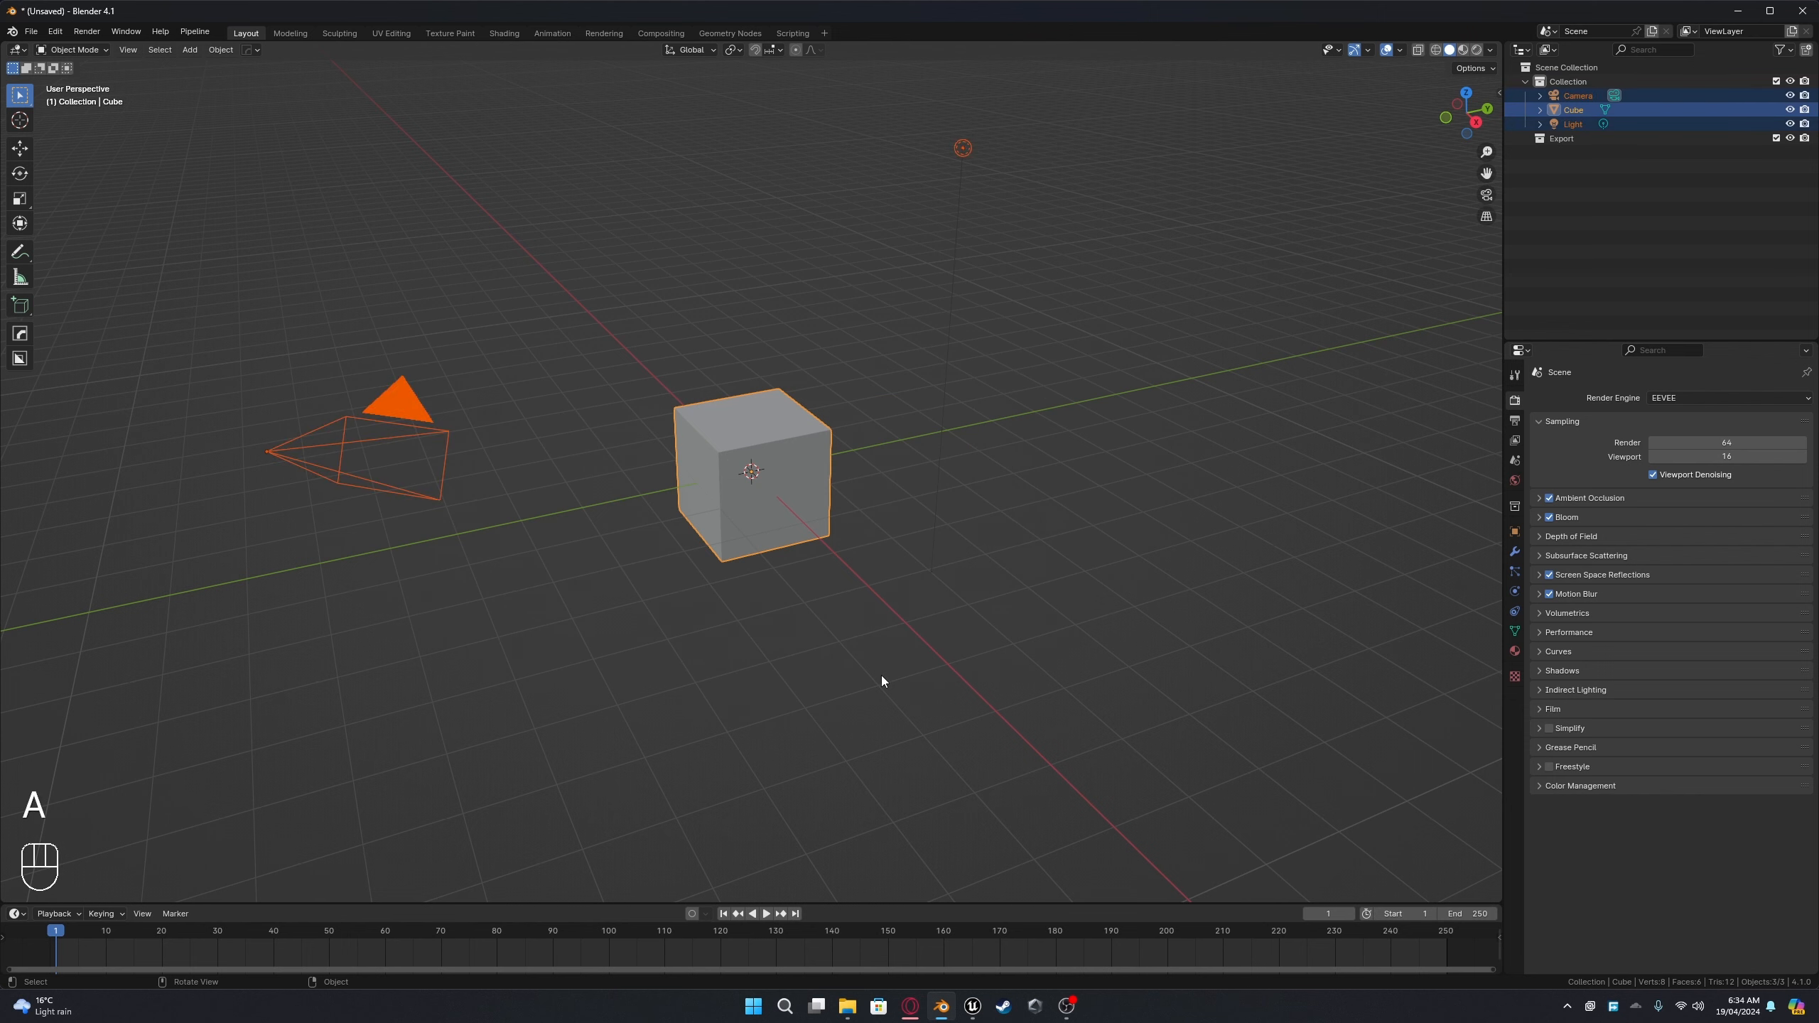
key("Delete")
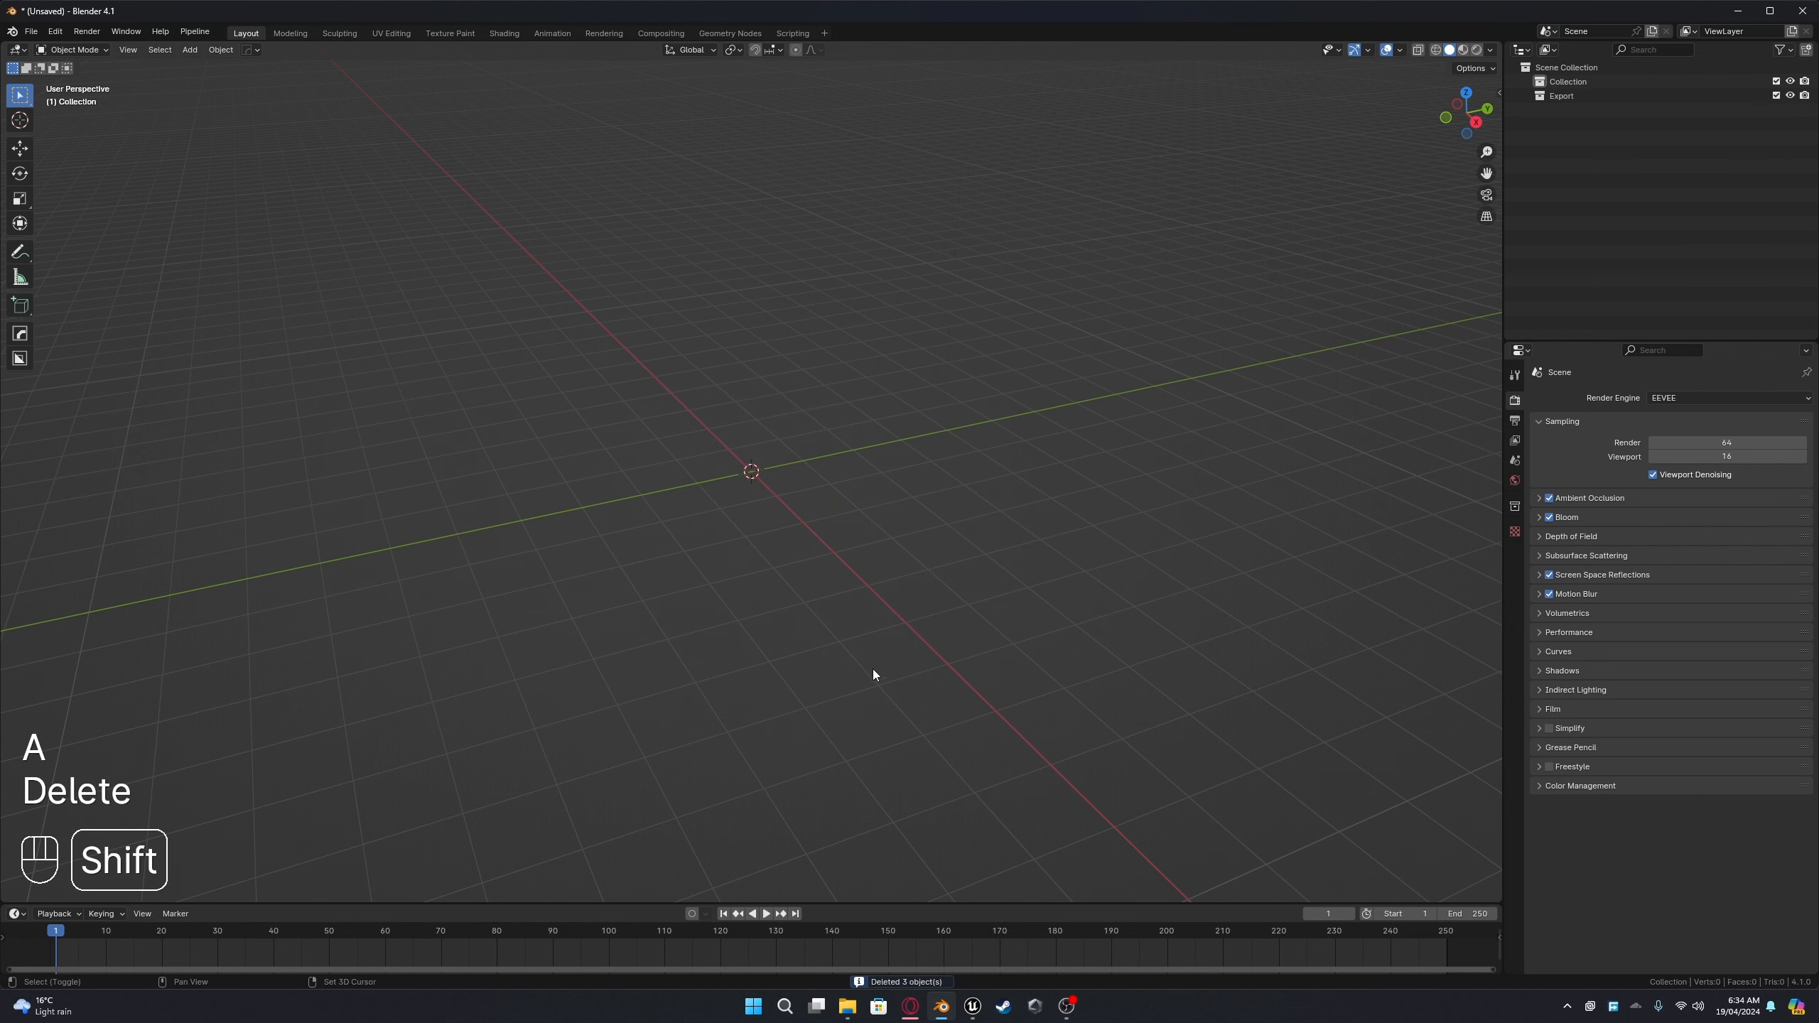
Step: Add a mesh cube at the world origin
key("shift+a")
mouse_move(720, 443)
mouse_move(723, 410)
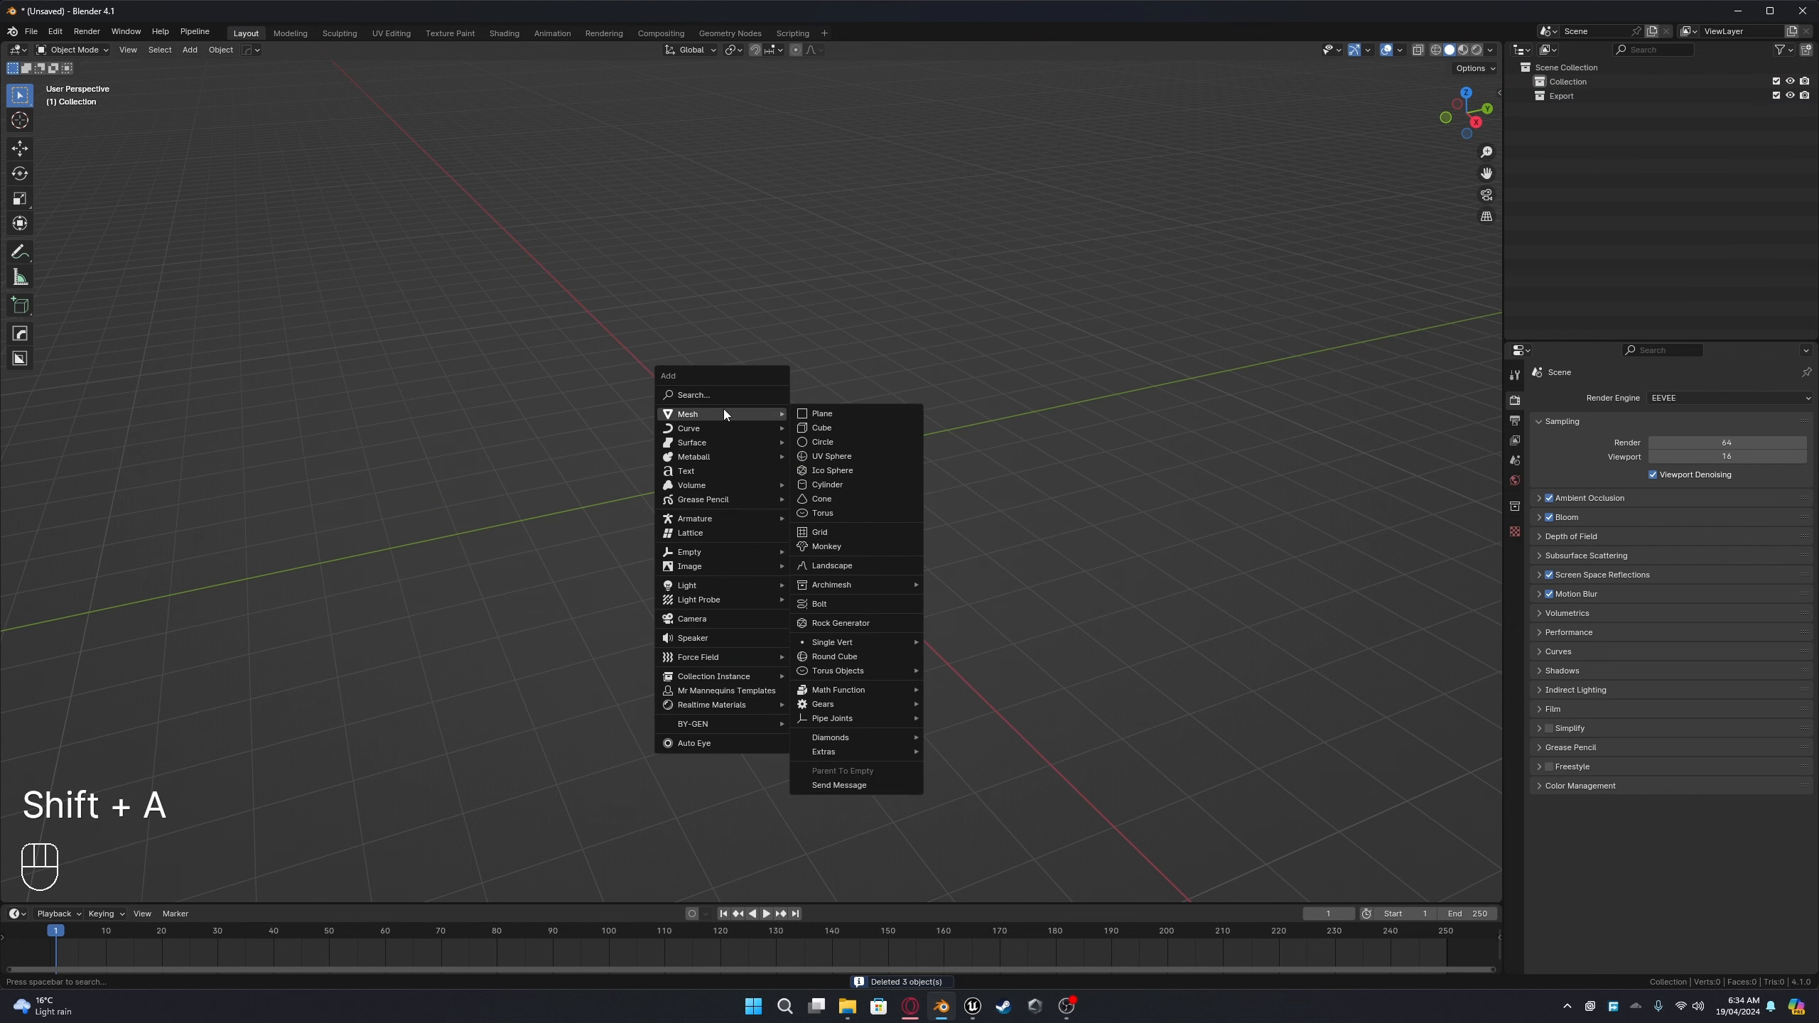
left_click(835, 428)
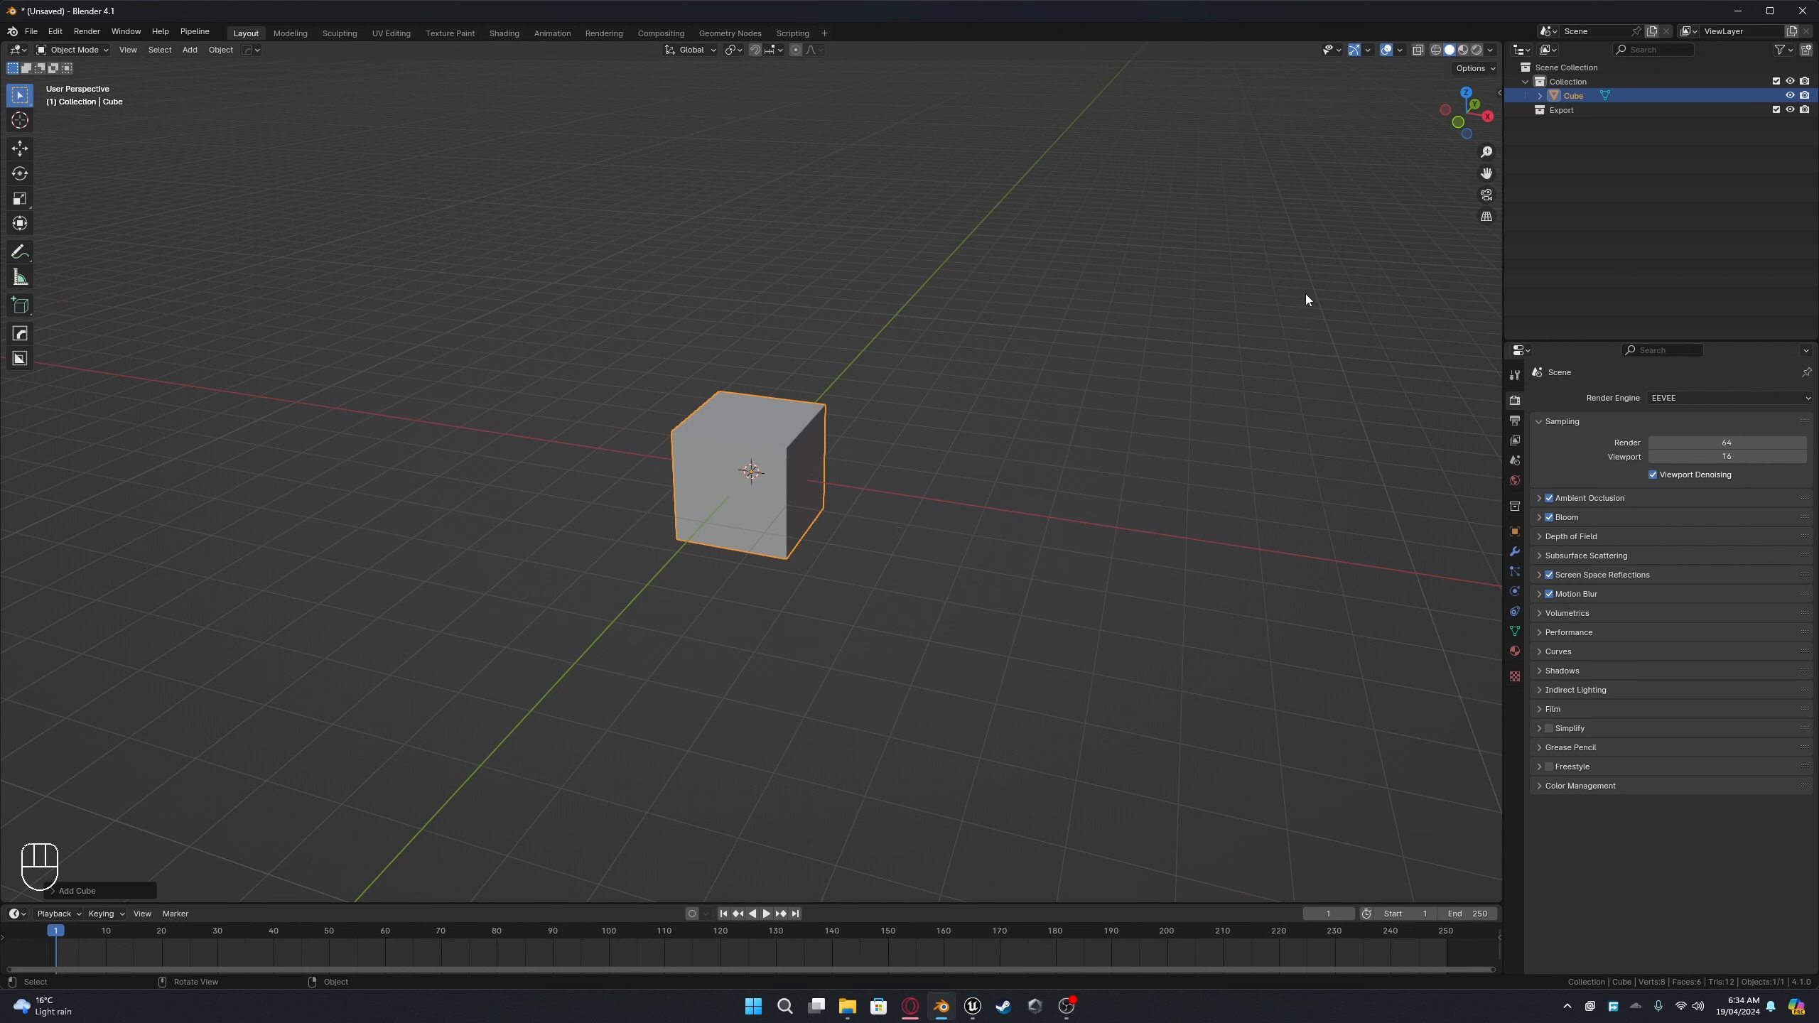
Step: Set the cube's X, Y and Z dimensions to 0.026 m
key("n")
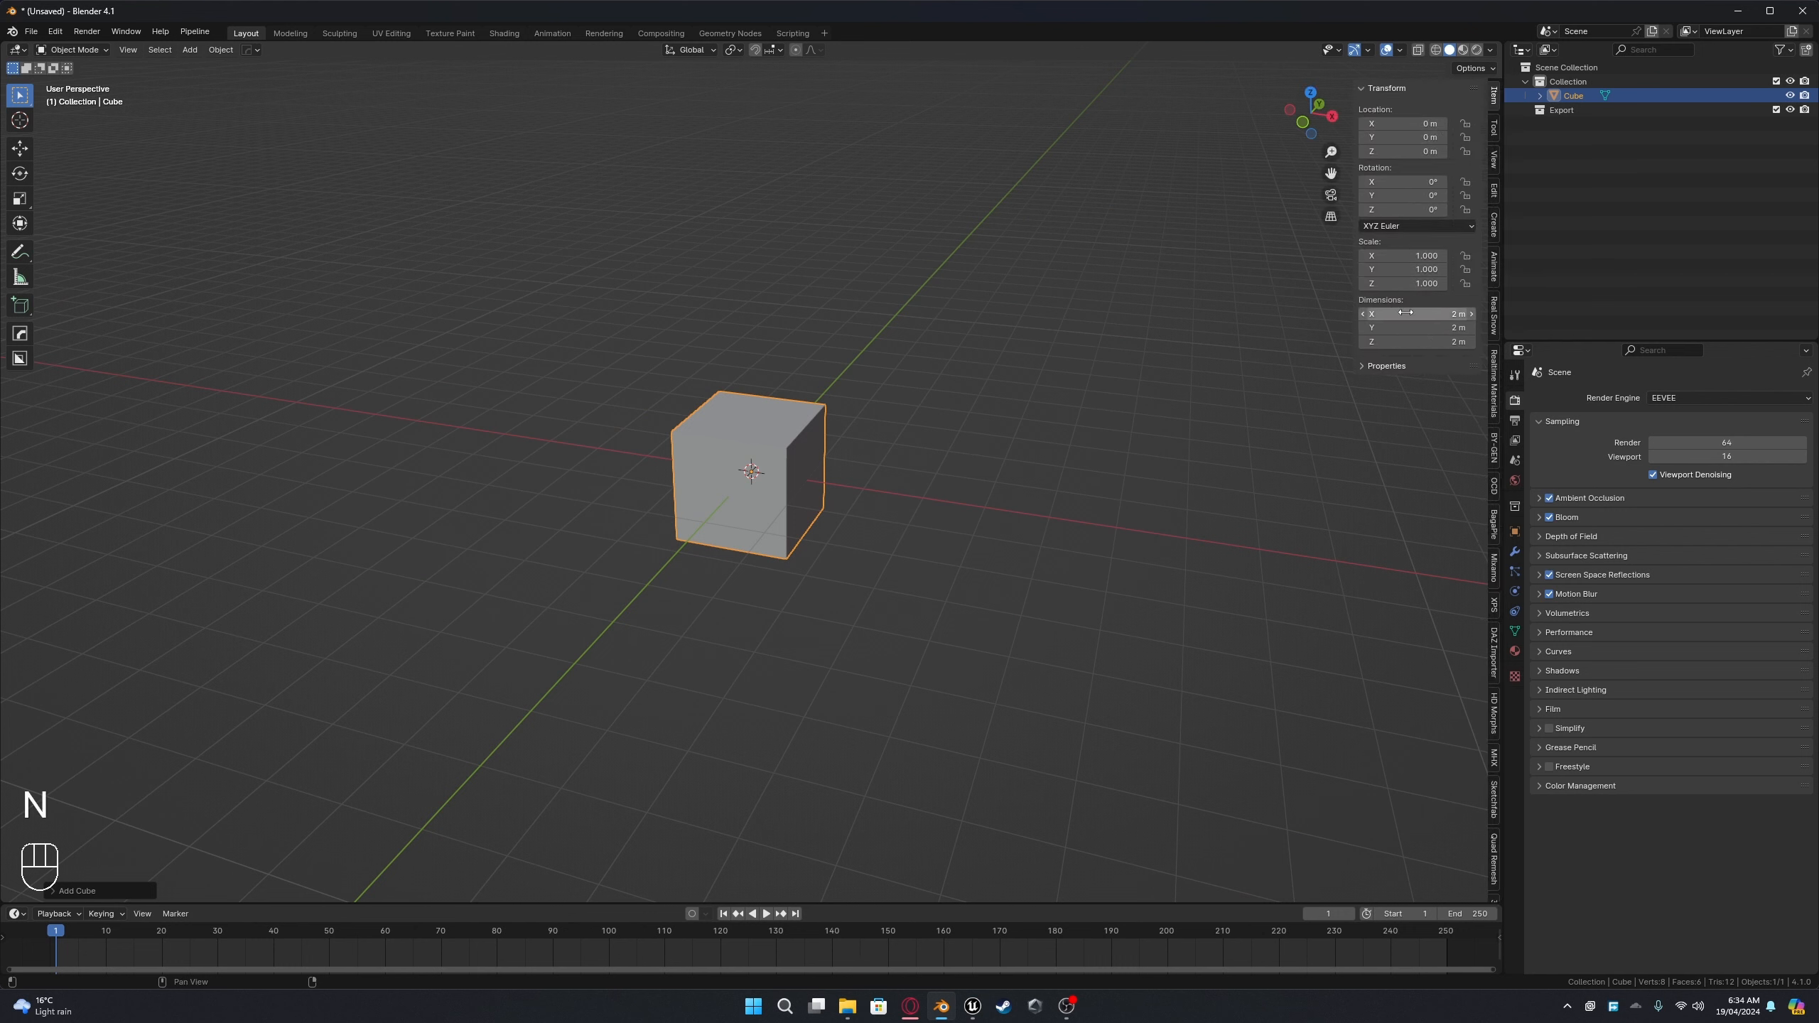
left_click_drag(1398, 311, 1397, 341)
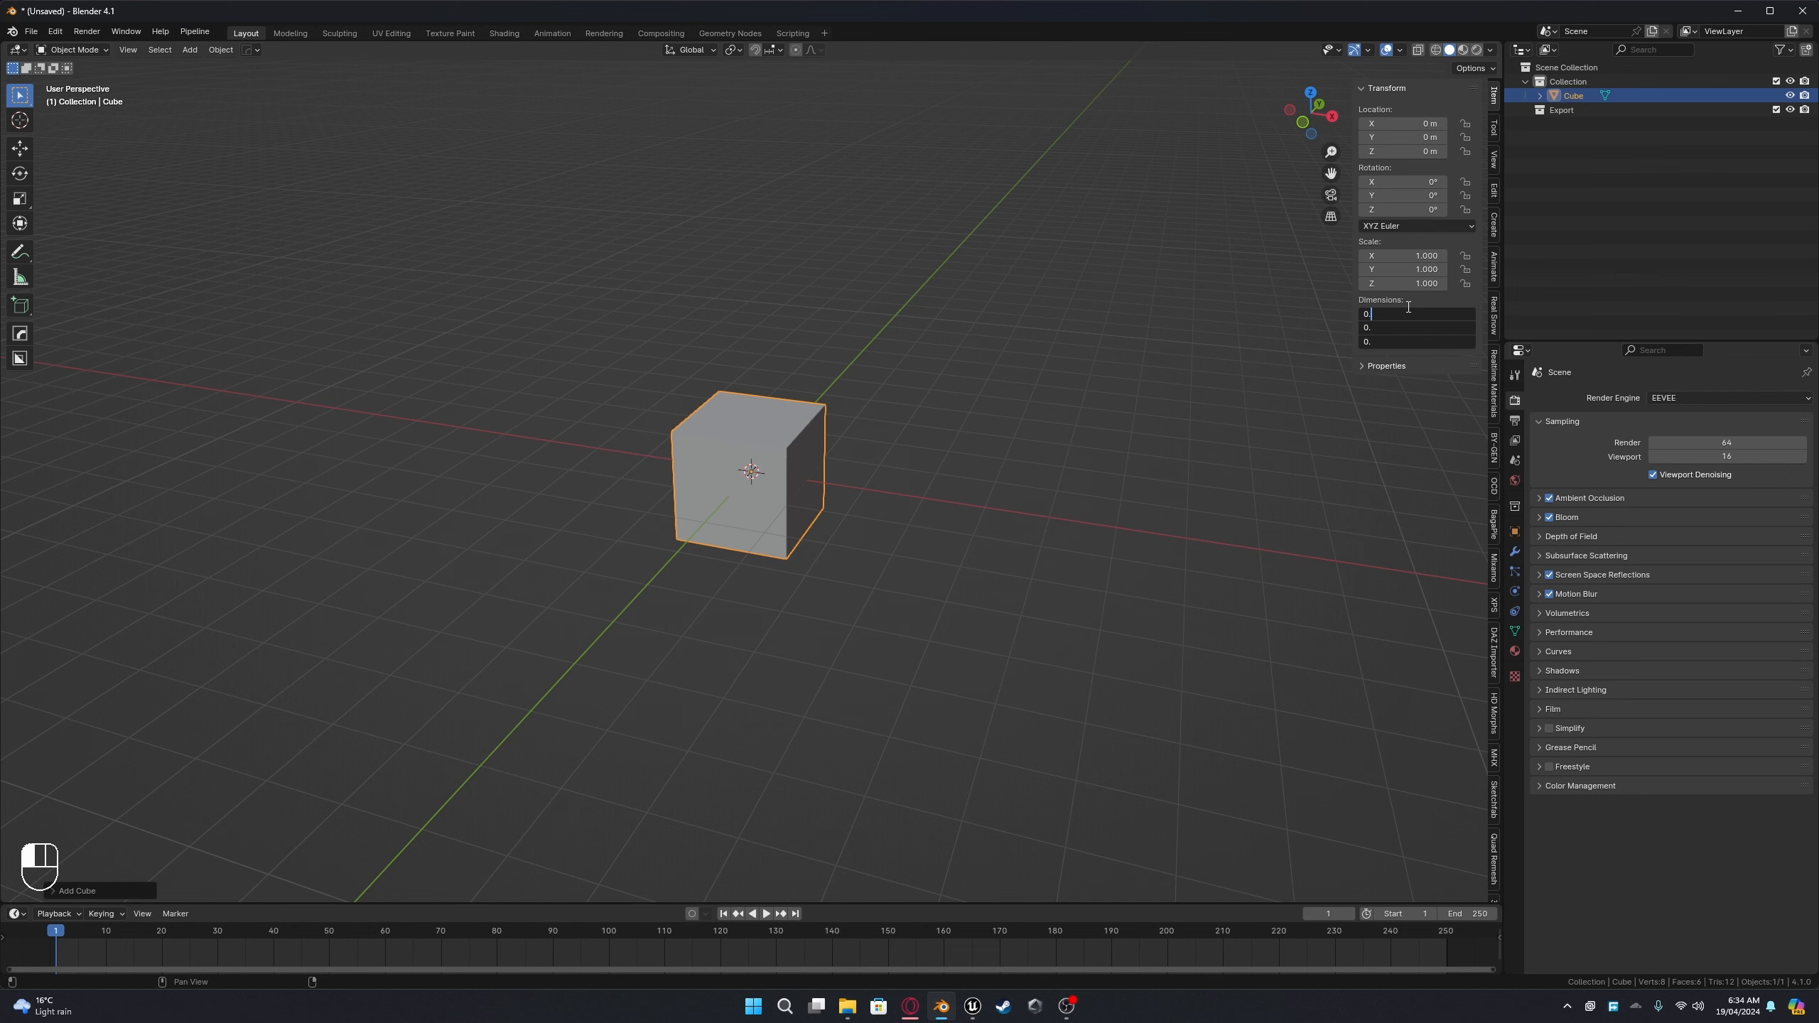
type("0.026")
key("Return")
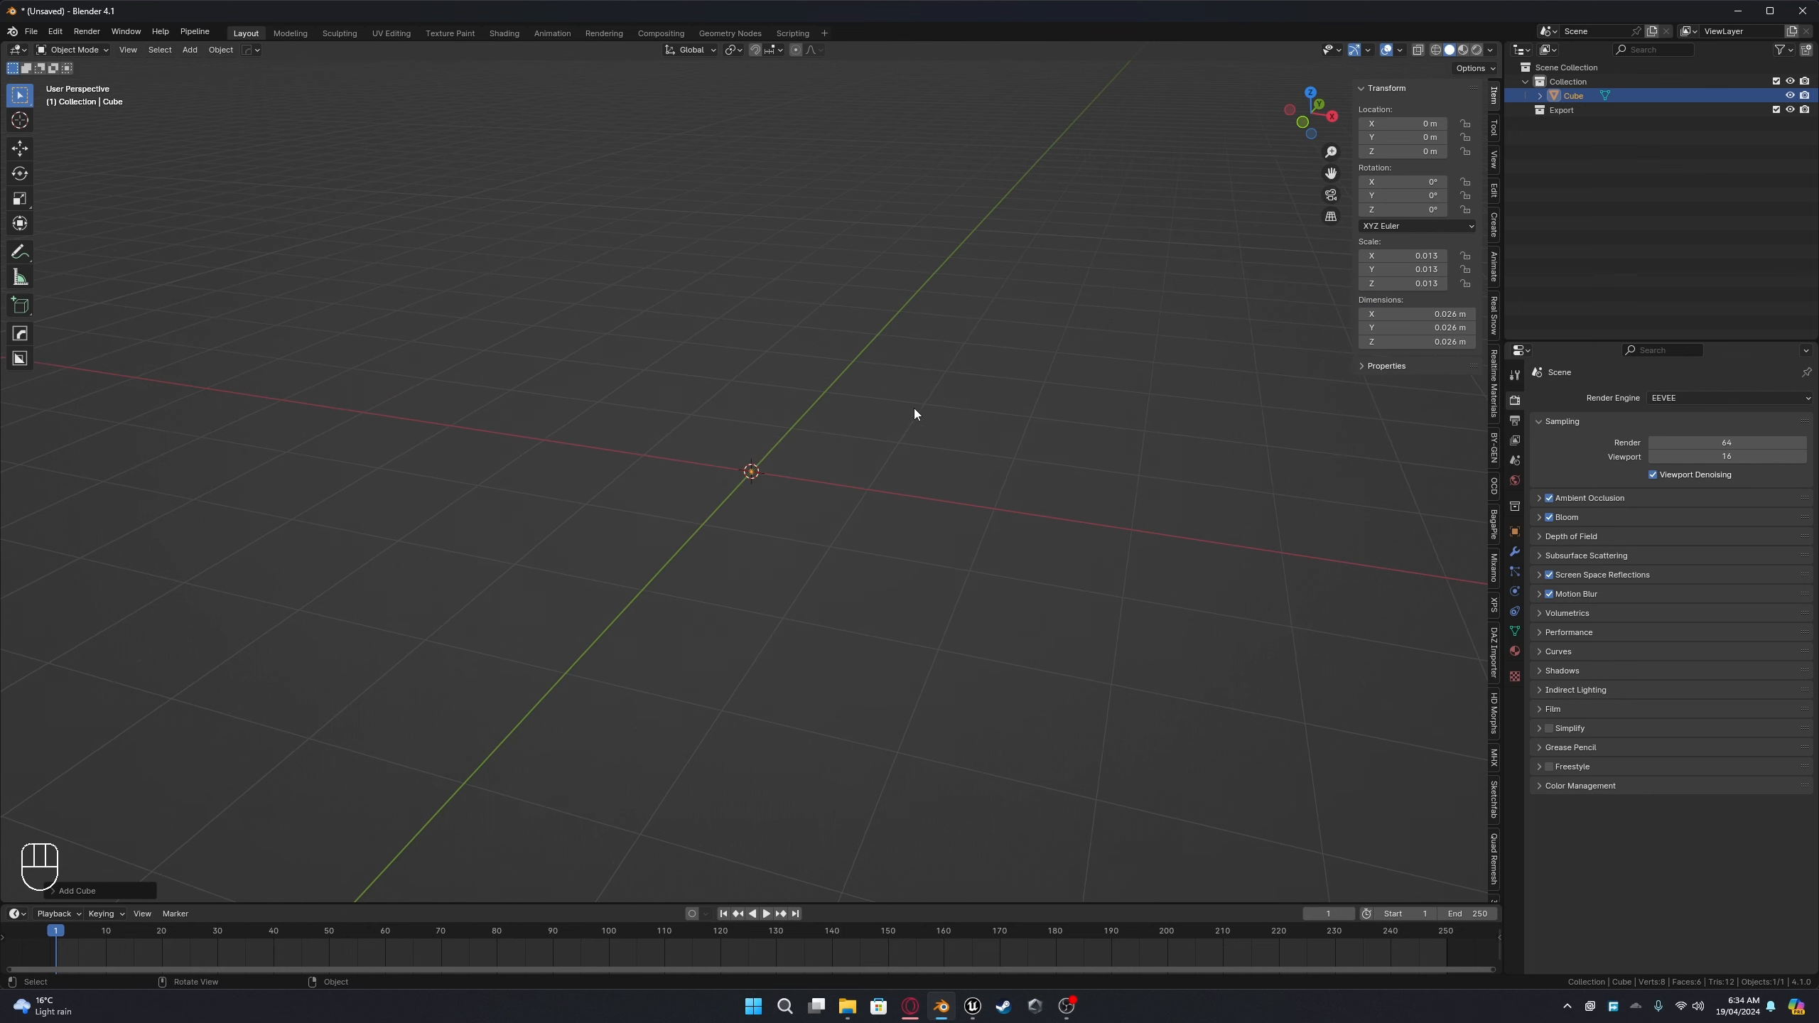
Step: Import the Inception spinning top poster from its folder as a reference image in the front orthographic view
scroll(916, 408, "up", 20)
mouse_move(847, 406)
middle_mouse_down()
mouse_move(918, 368)
mouse_move(834, 390)
mouse_move(863, 387)
middle_mouse_up()
key("KP_1")
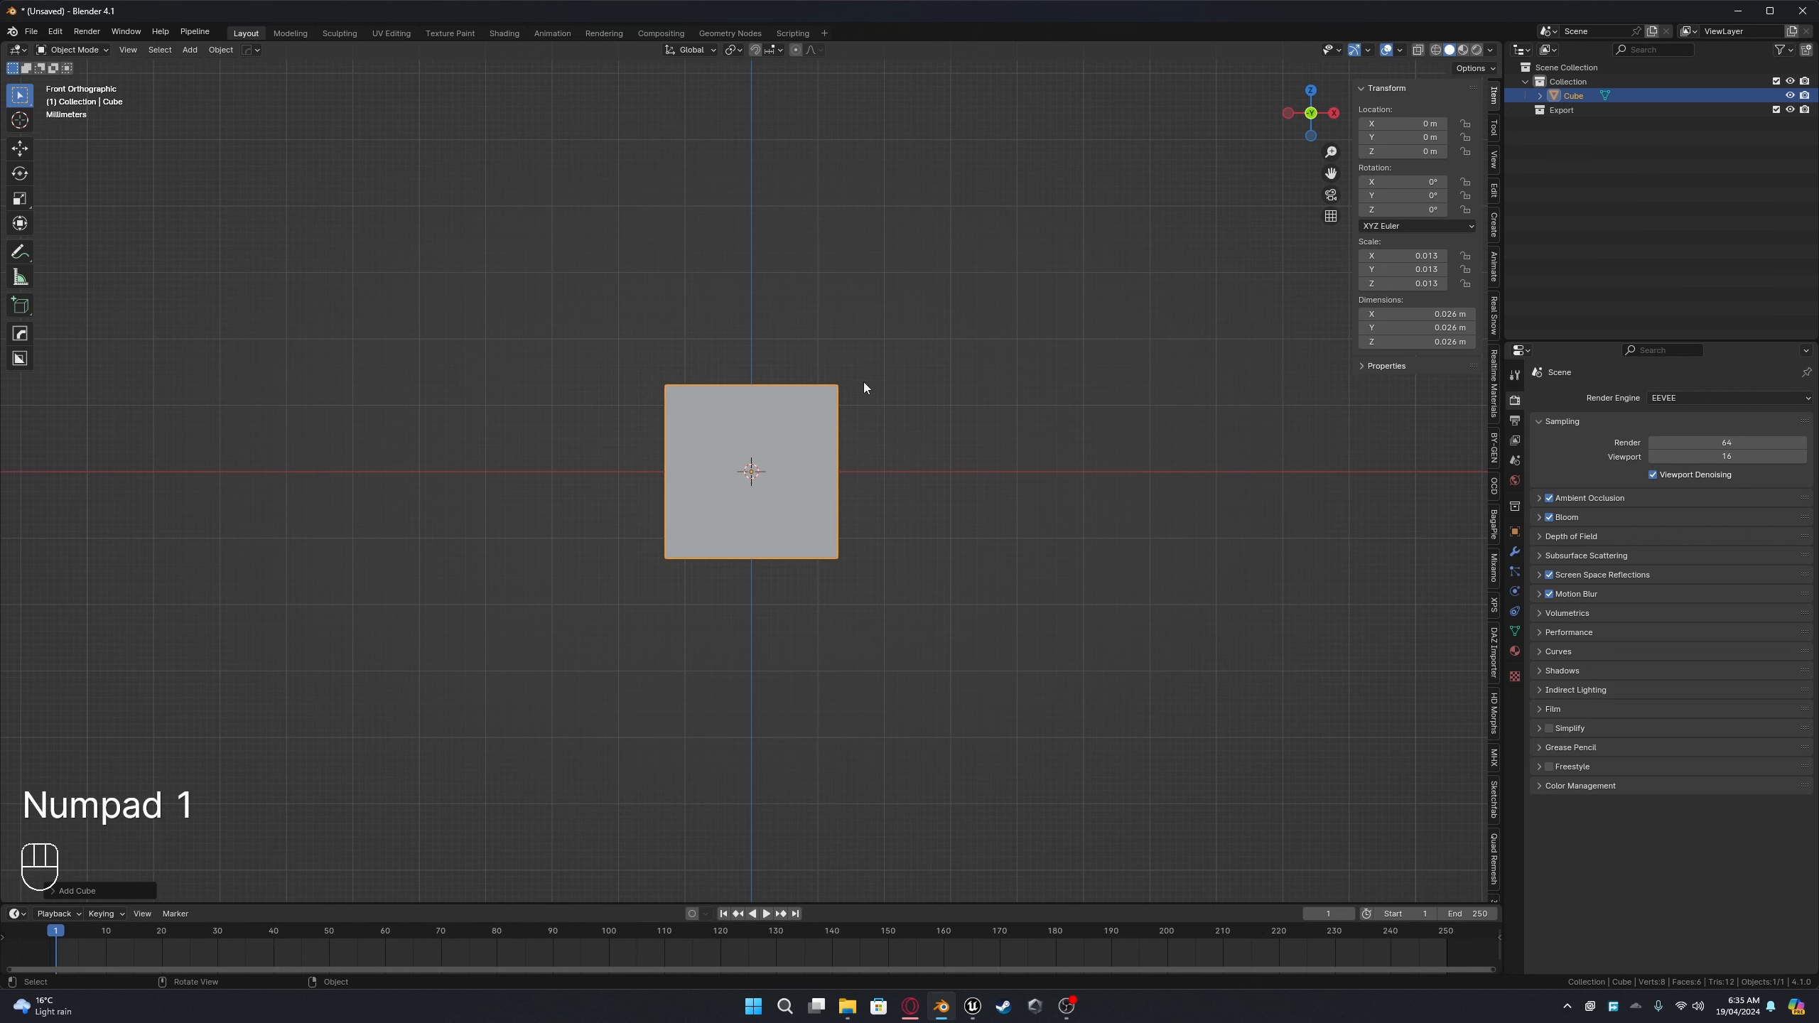
left_click(892, 347)
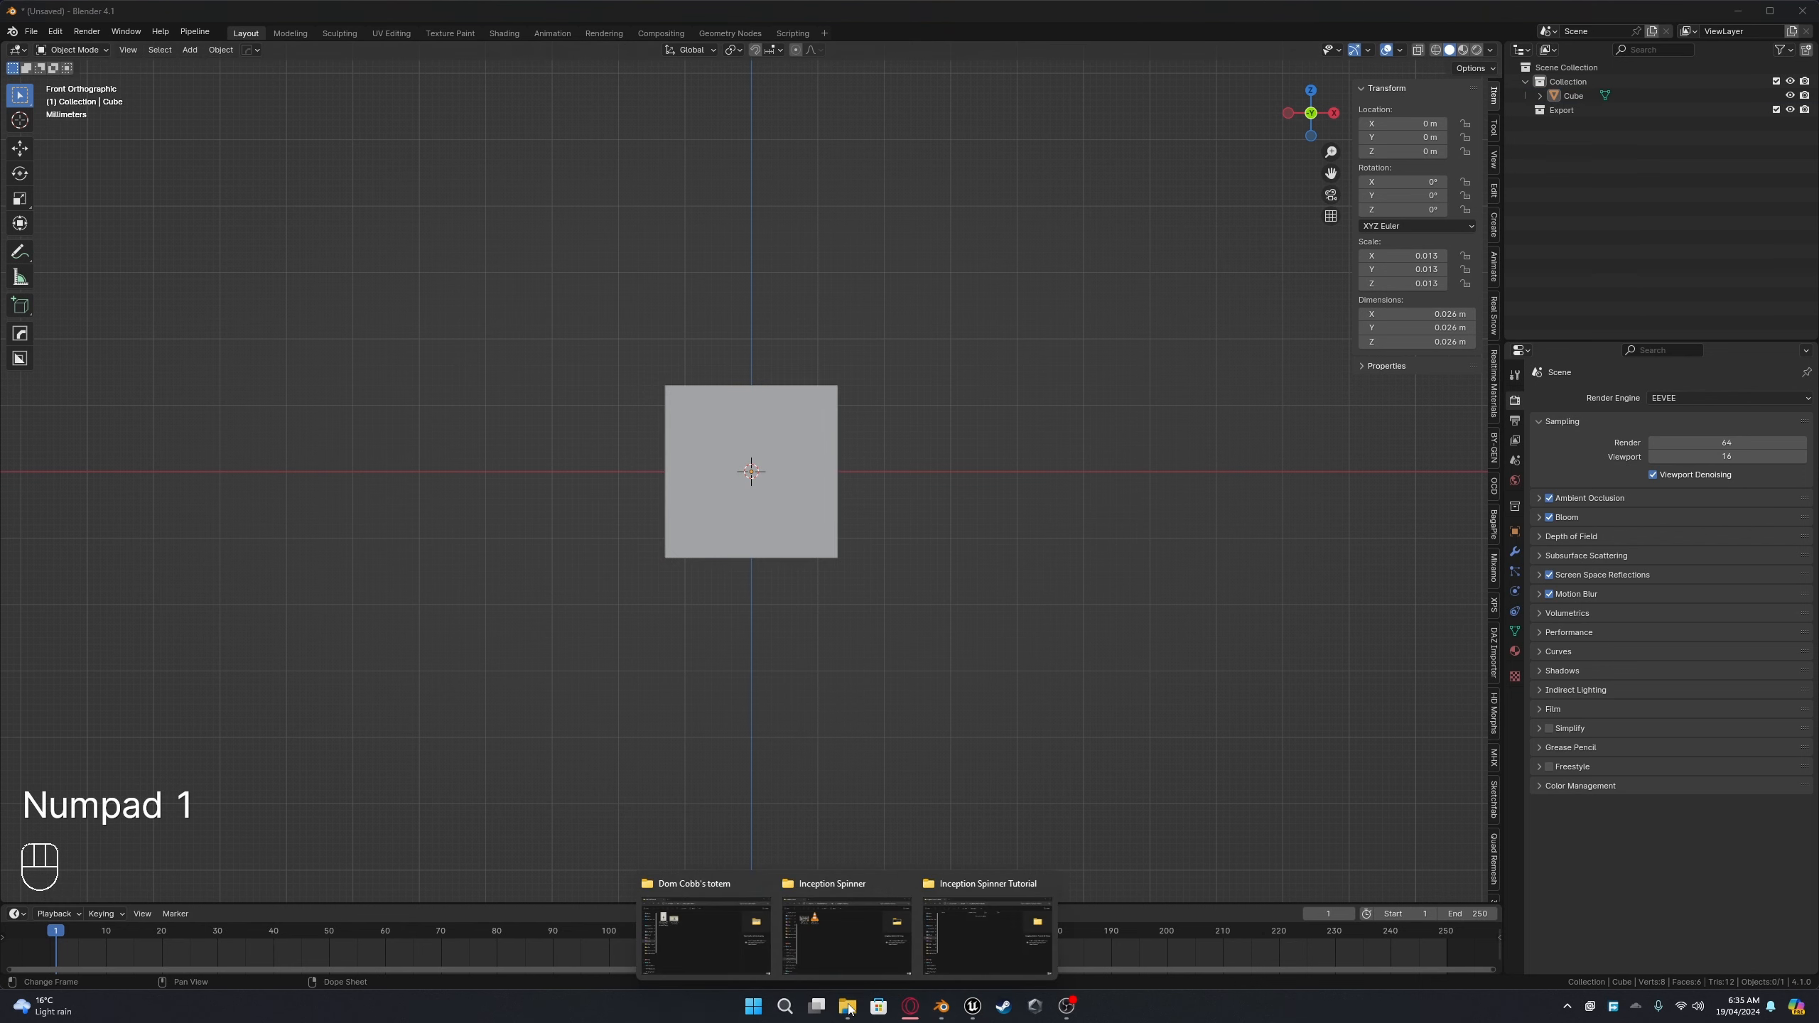
left_click_drag(0, 207, 697, 393)
left_click_drag(123, 521, 1012, 349)
left_click_drag(683, 392, 0, 537)
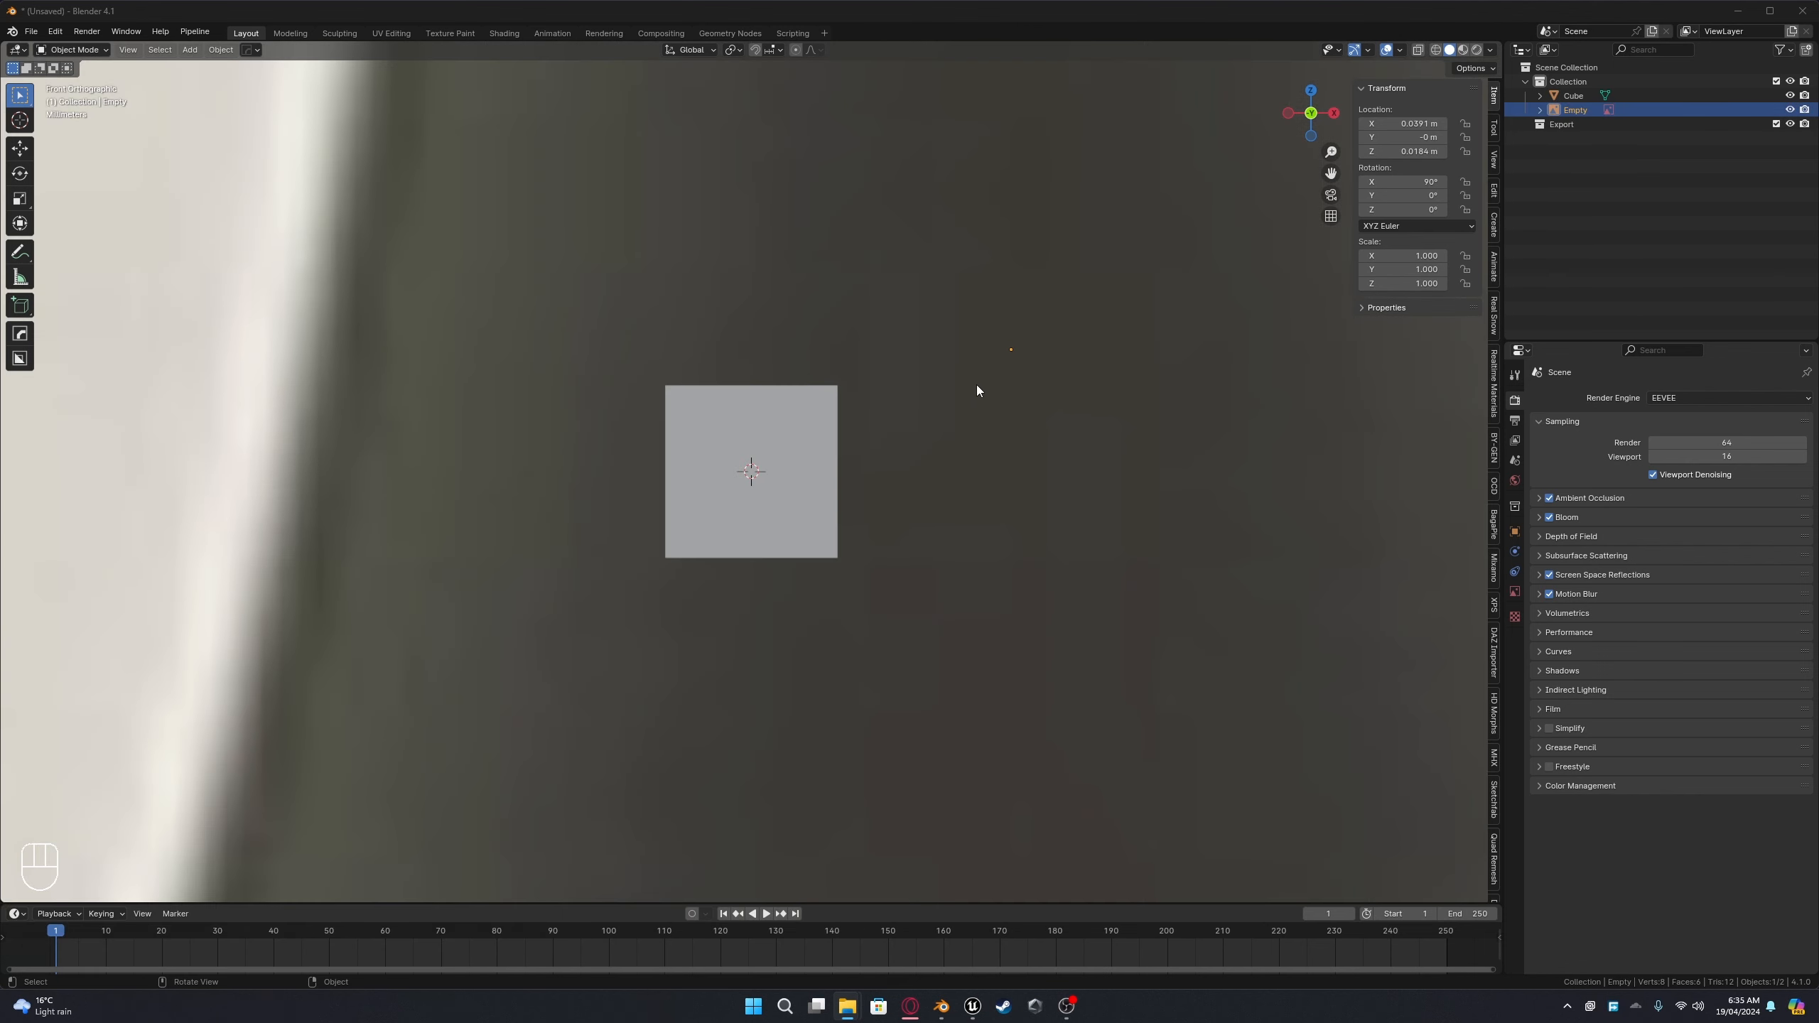
Step: Scale the reference image down to about 0.039 and reset its location to the world origin
key("s")
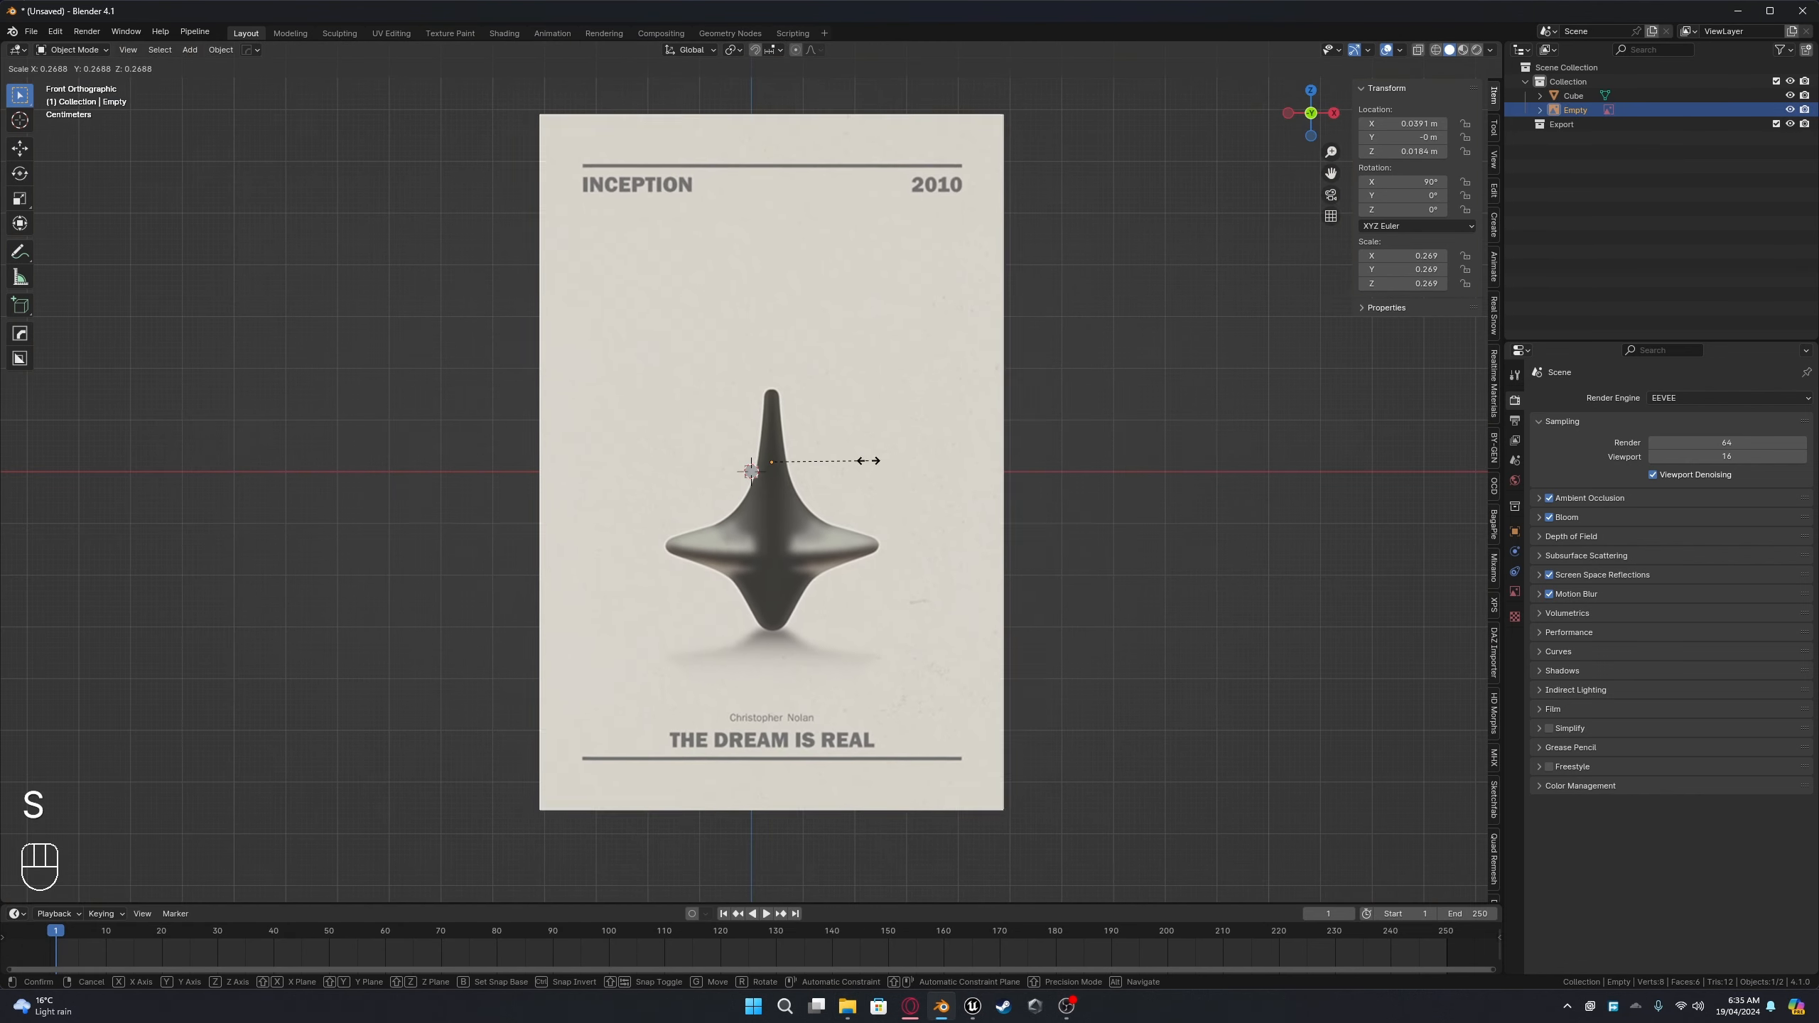
left_click(924, 432)
key("s")
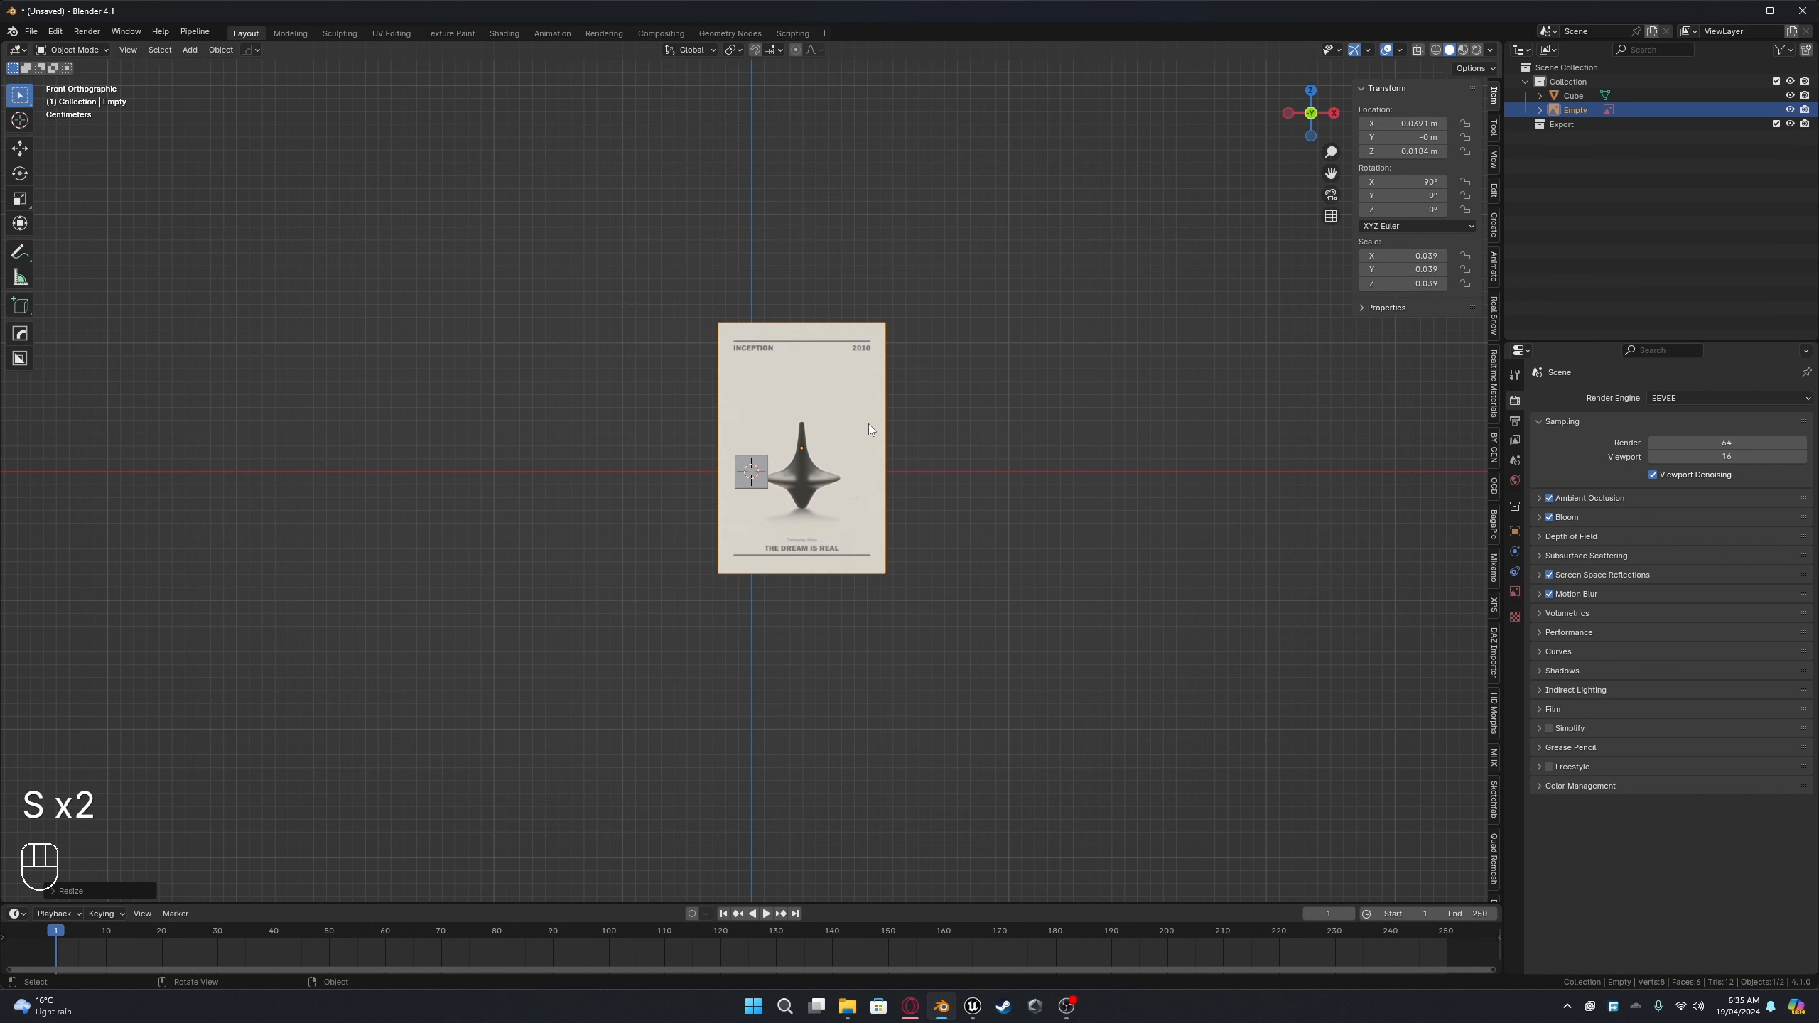
key("g")
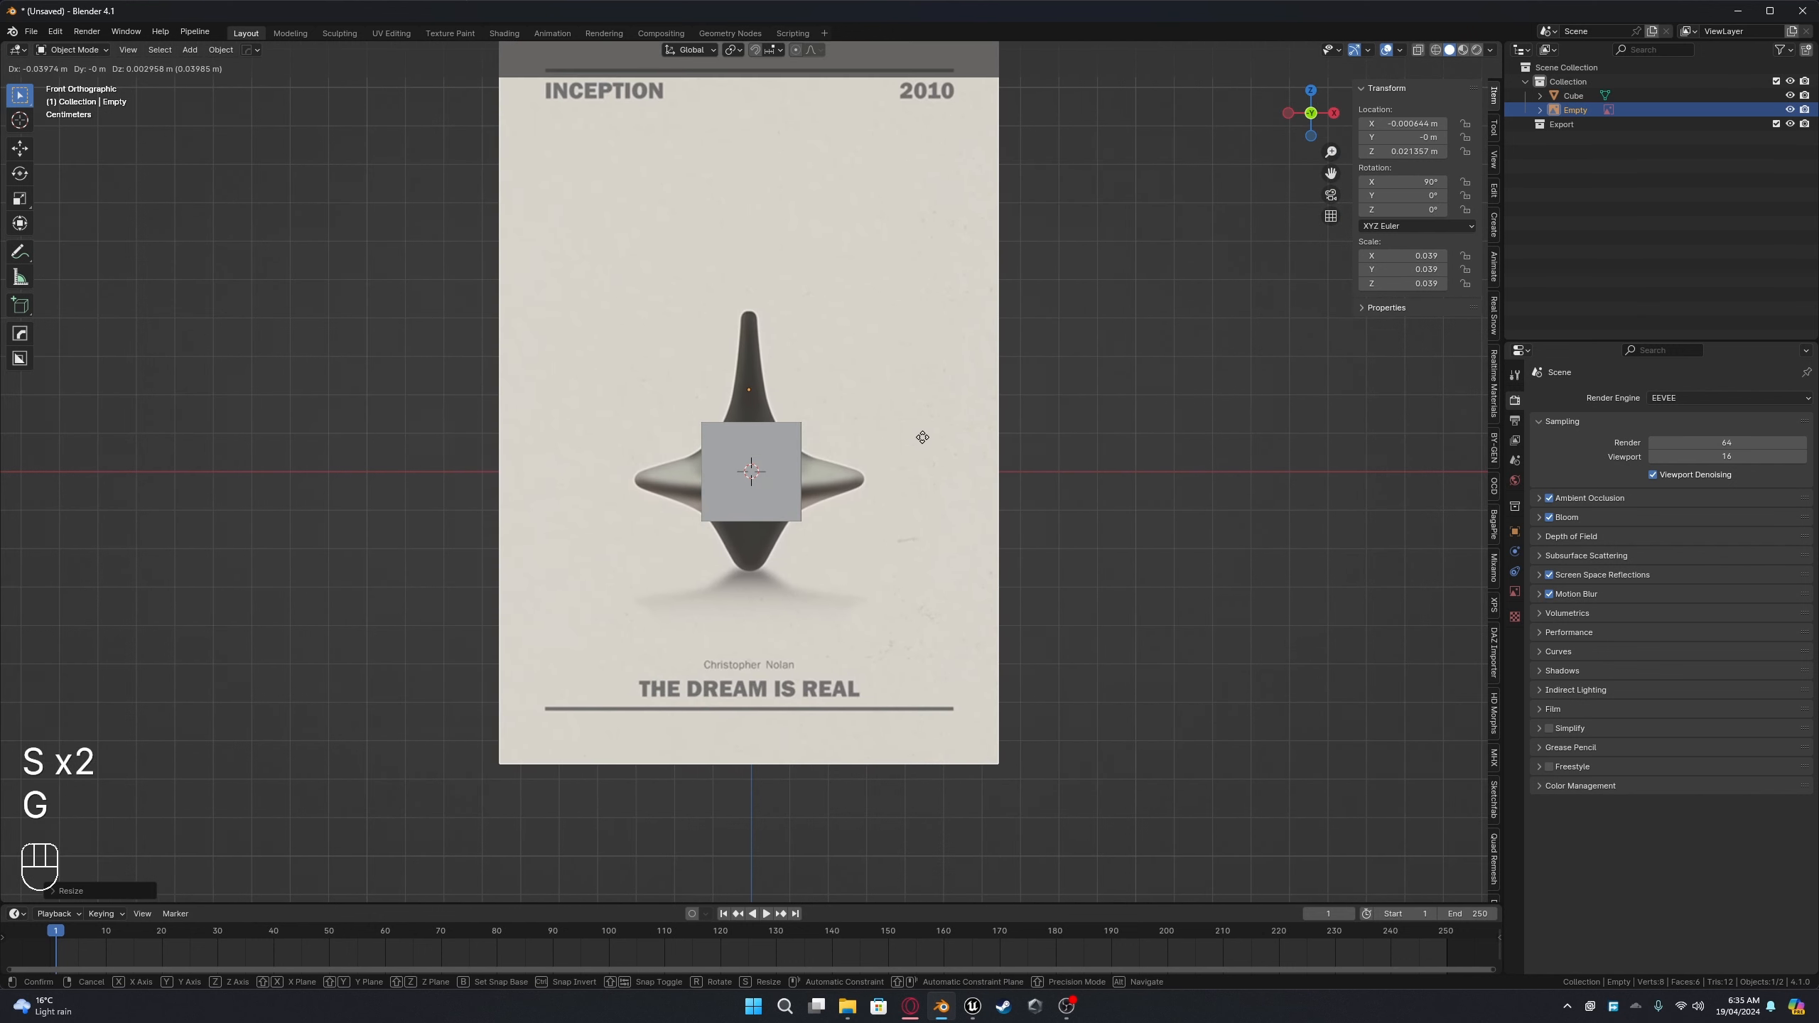
left_click(931, 437)
scroll(971, 433, "up", 3)
key("alt+g")
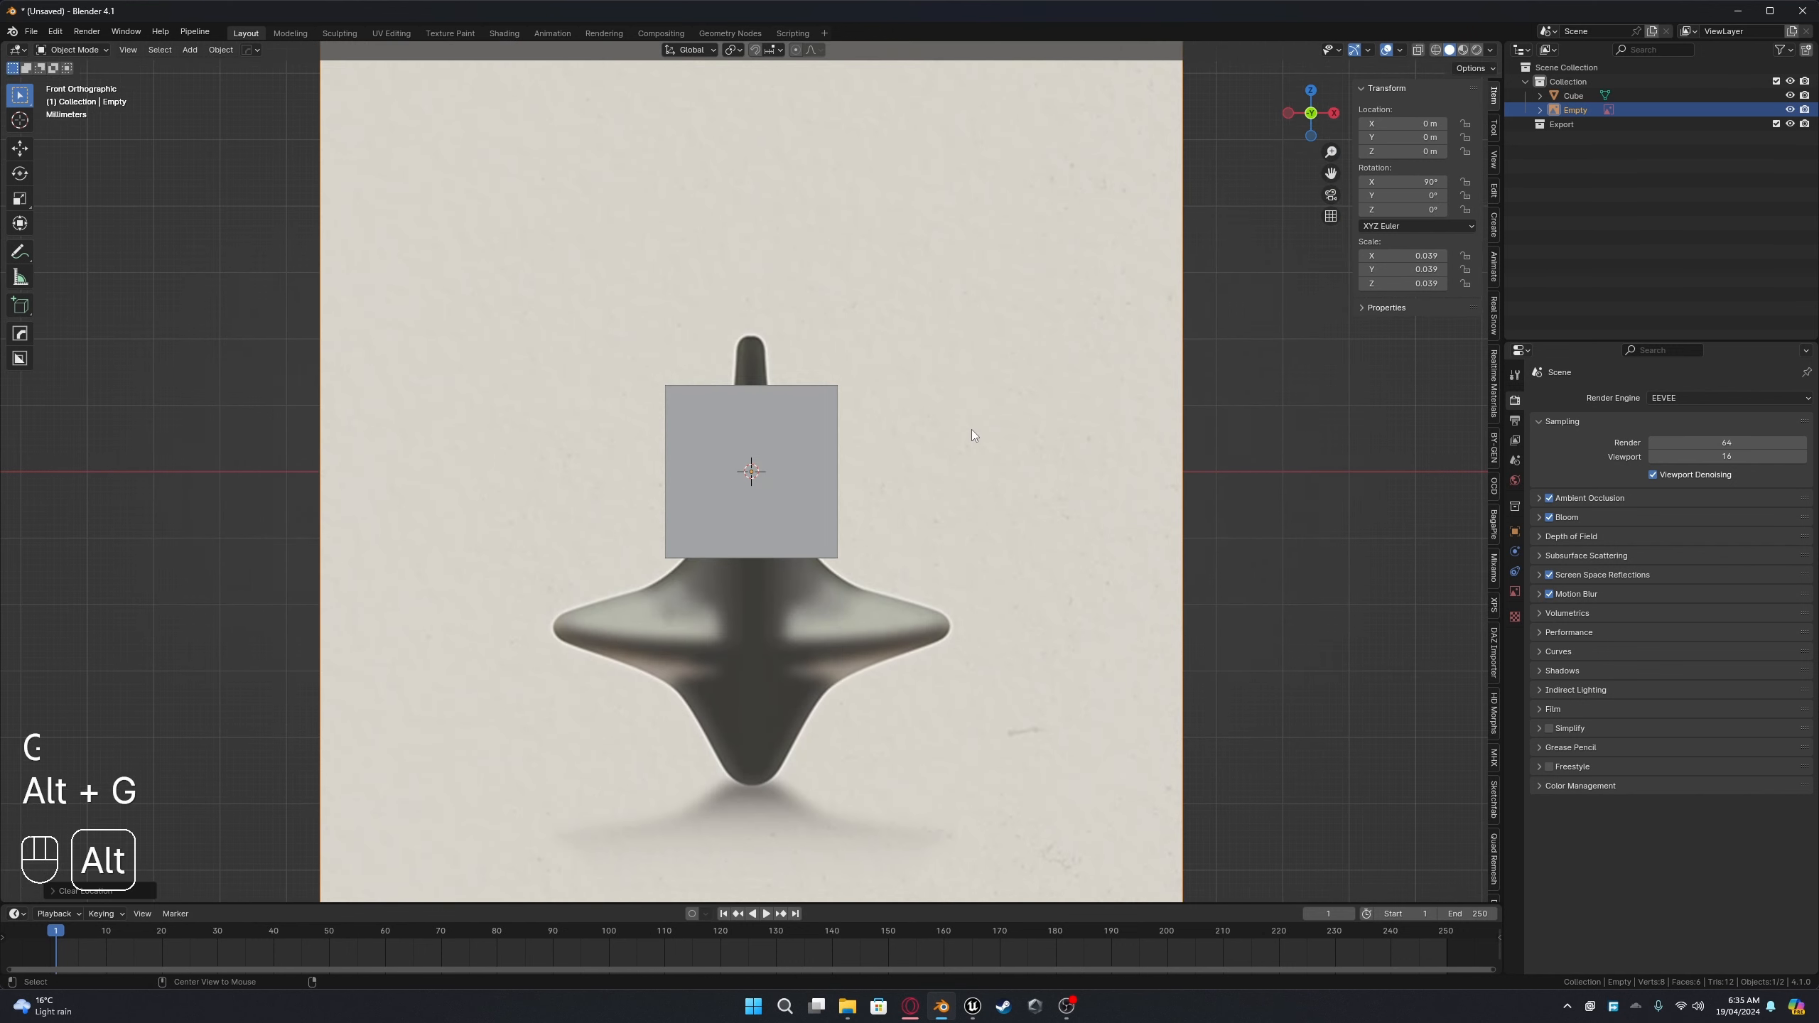
Step: Show the cube in wireframe, then shrink the reference image to about 0.014 and raise it along Z to about 0.005 m
key("s")
left_click(952, 456)
scroll(1148, 224, "up", 2)
key("g")
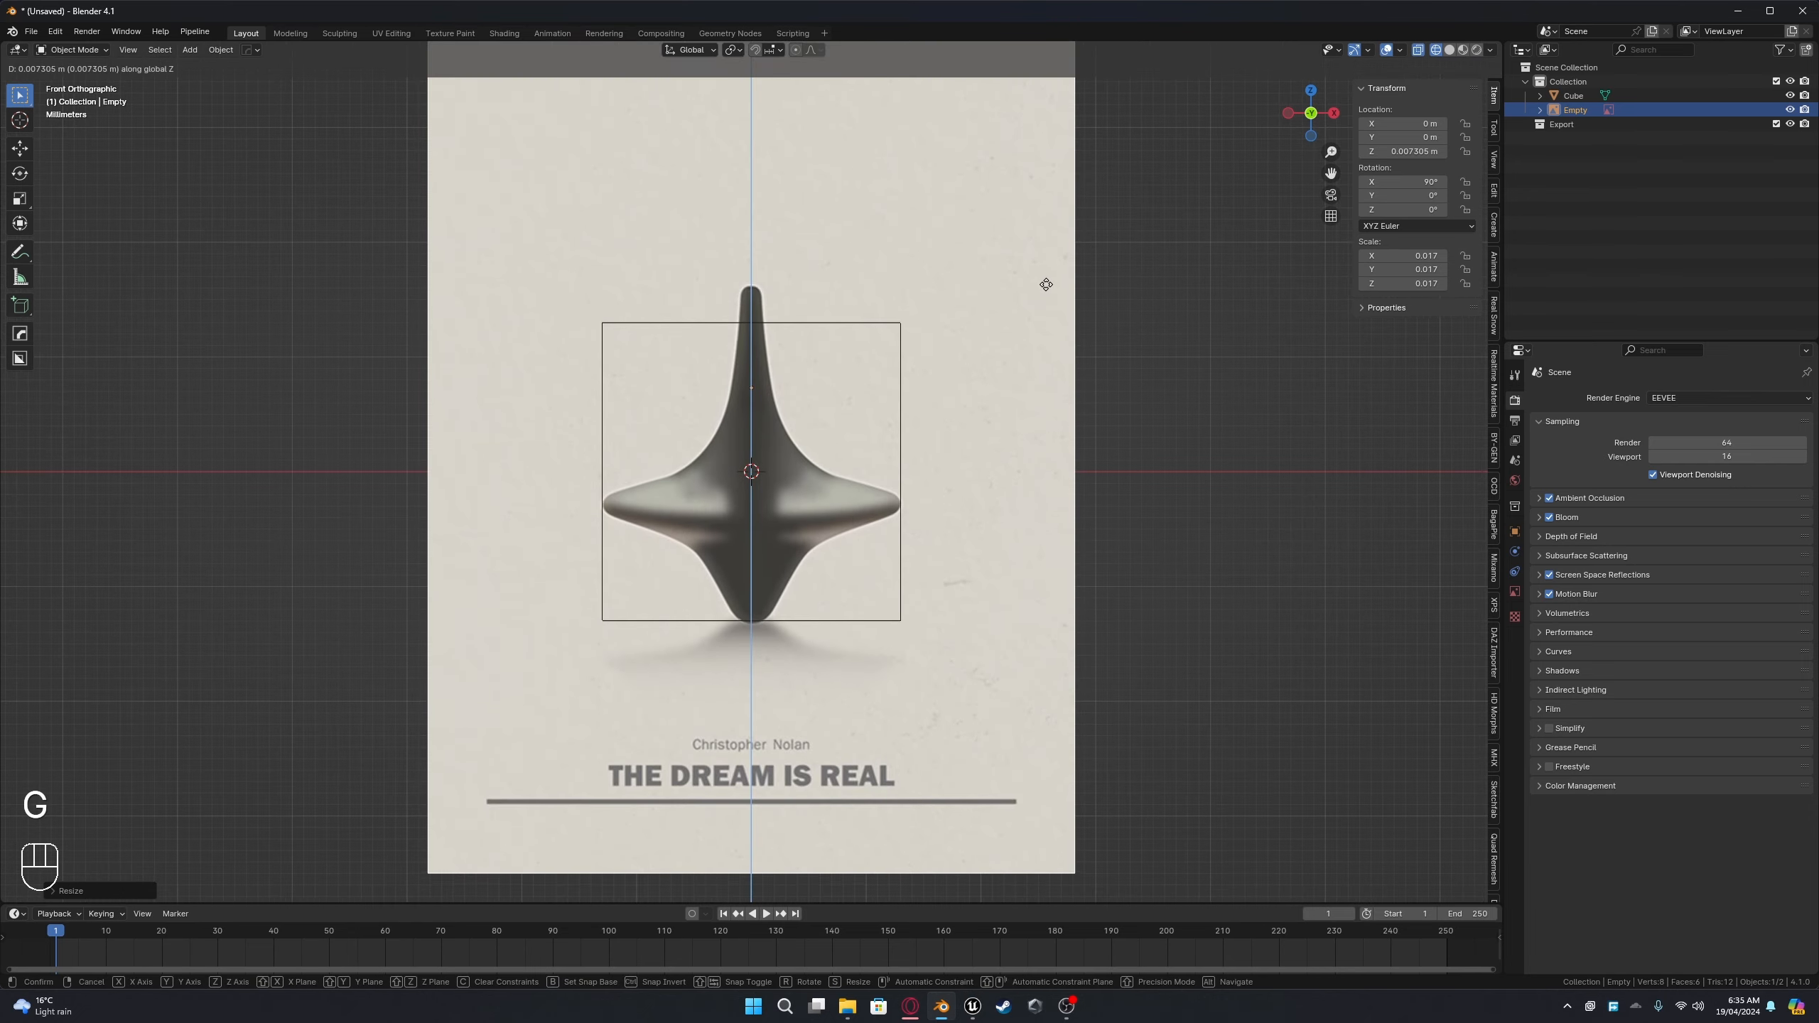
left_click(1133, 268)
key("s")
left_click(1091, 275)
key("g")
key("z")
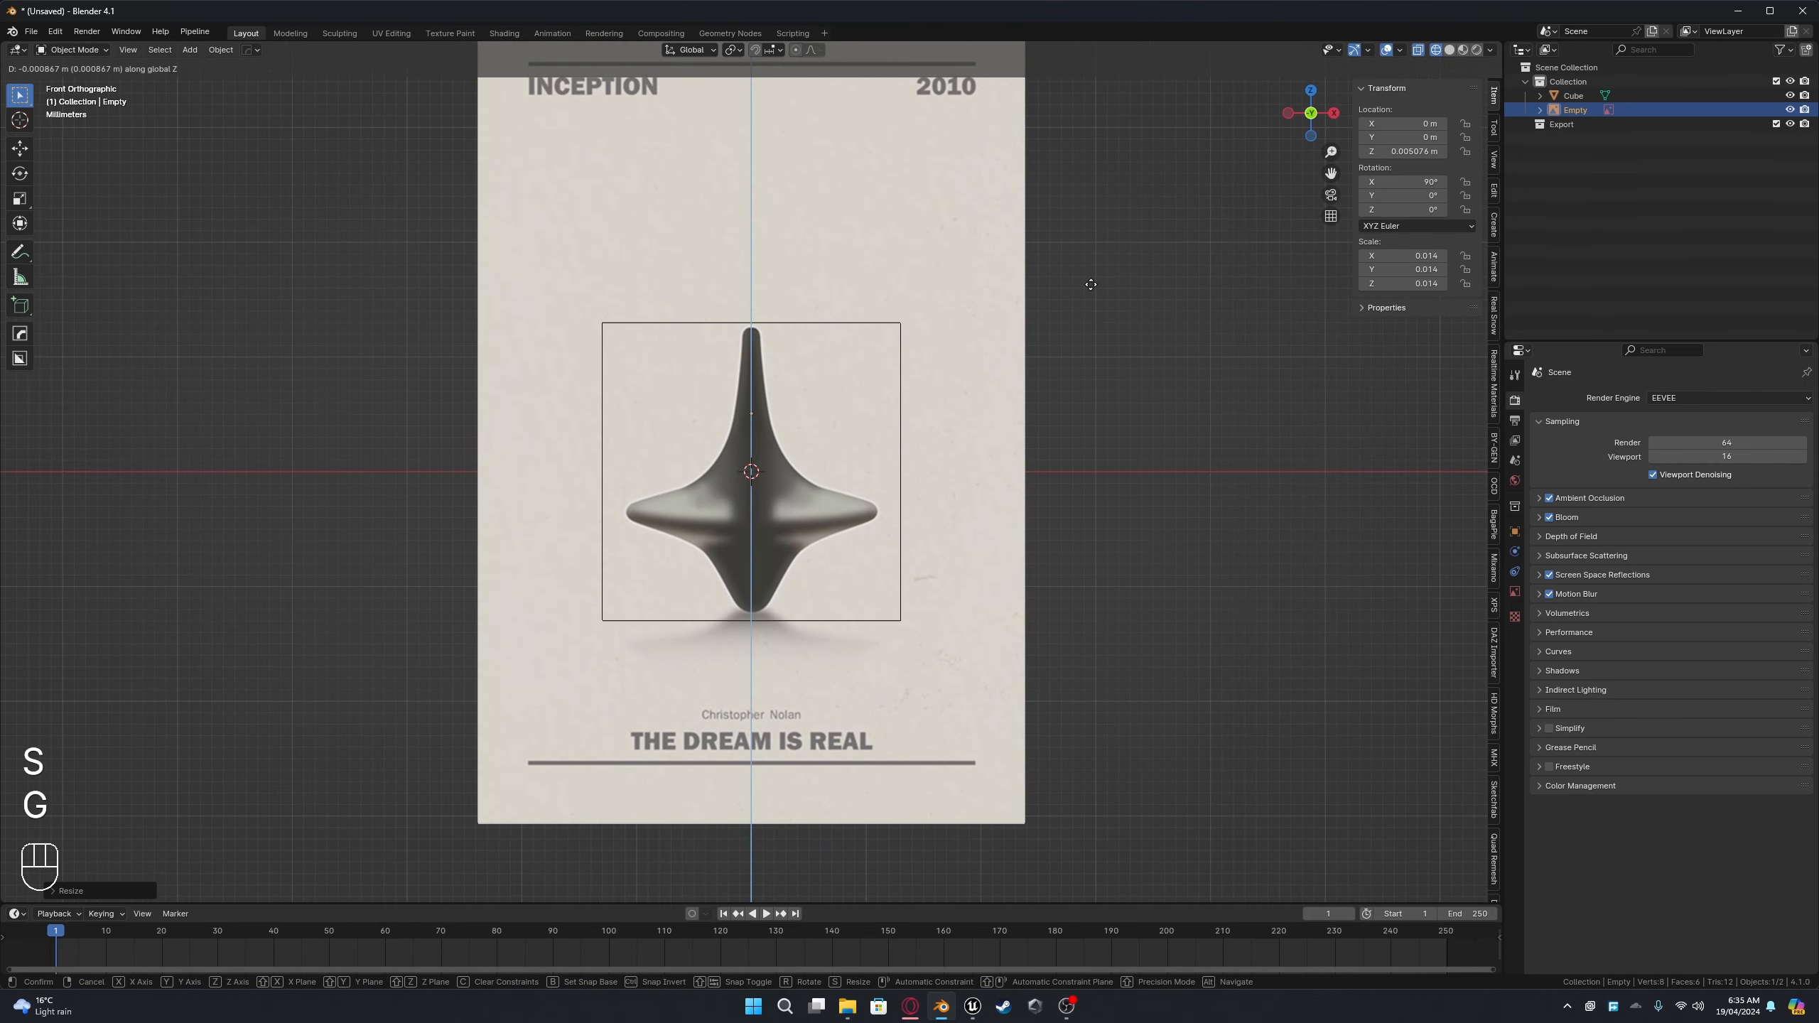
left_click(1088, 284)
Step: Fine-tune the reference image's scale to about 0.015 and its Z position so the spinning top spans the cube's height
key("s")
left_click(1098, 284)
key("g")
key("z")
left_click(1100, 284)
key("s")
left_click(1105, 285)
key("g")
key("z")
key("s")
key("g")
key("z")
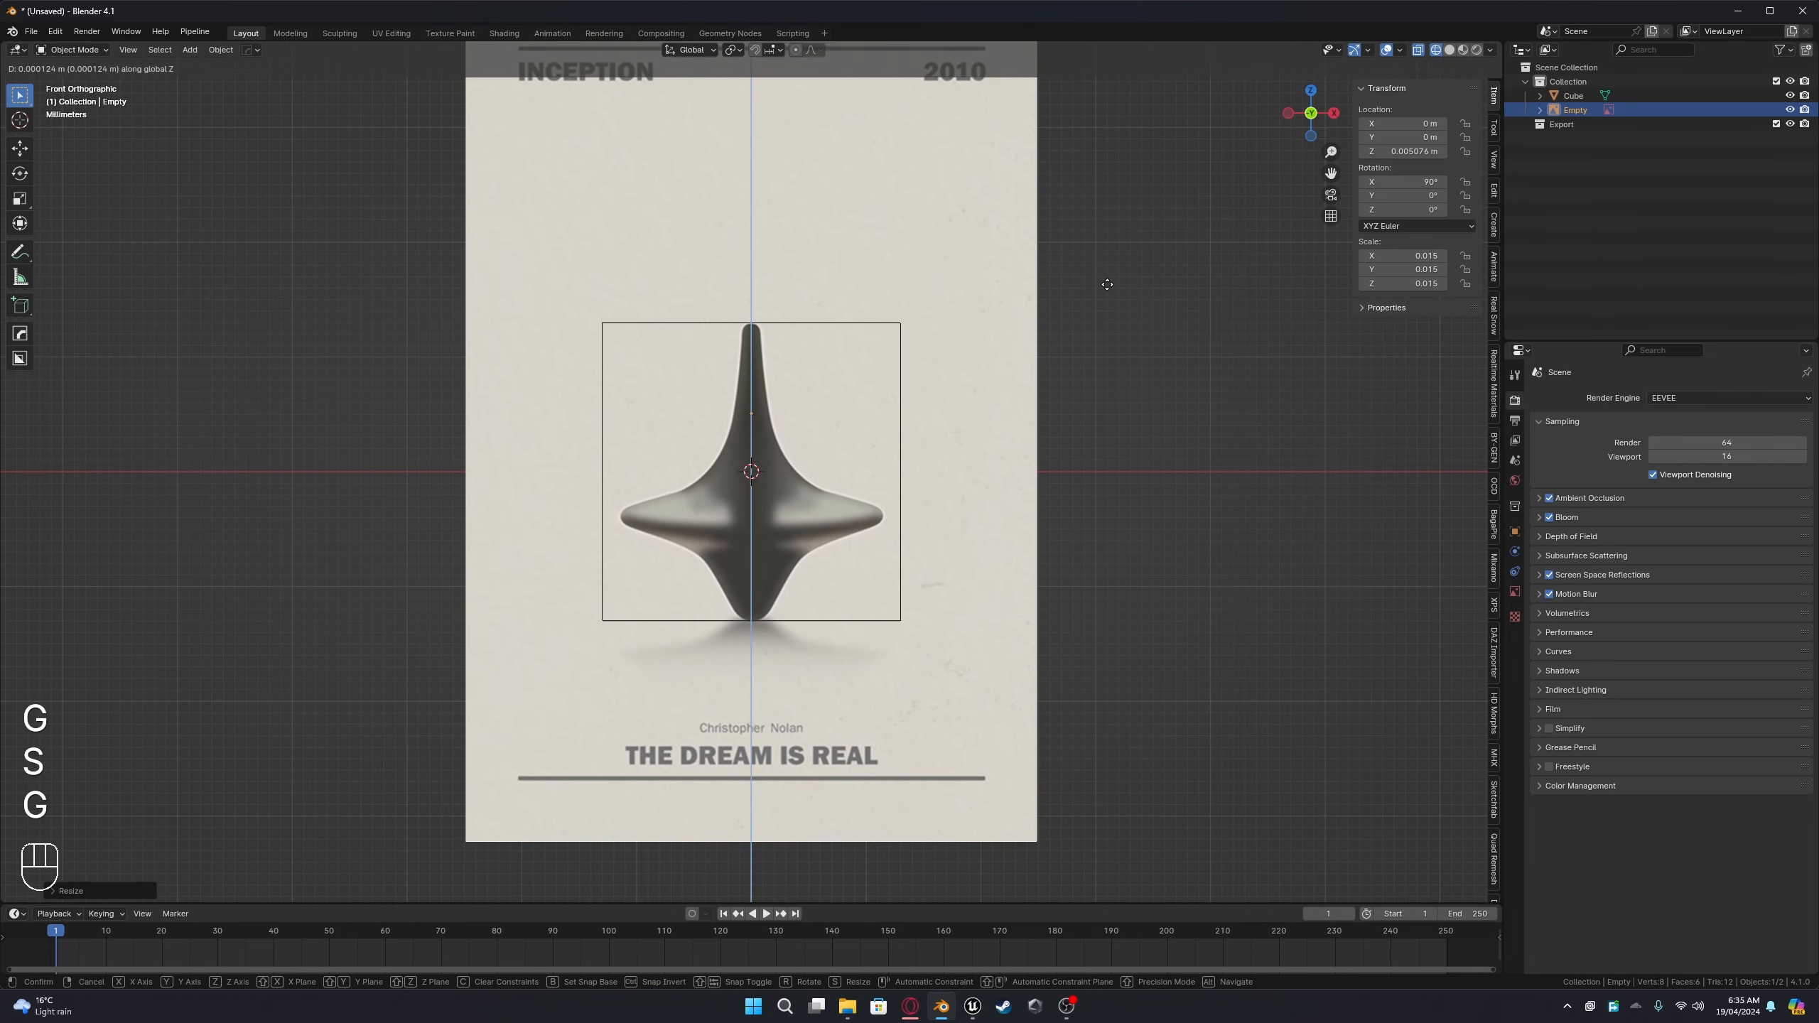
key("s")
left_click(1107, 284)
scroll(998, 327, "up", 1)
scroll(998, 327, "down", 2)
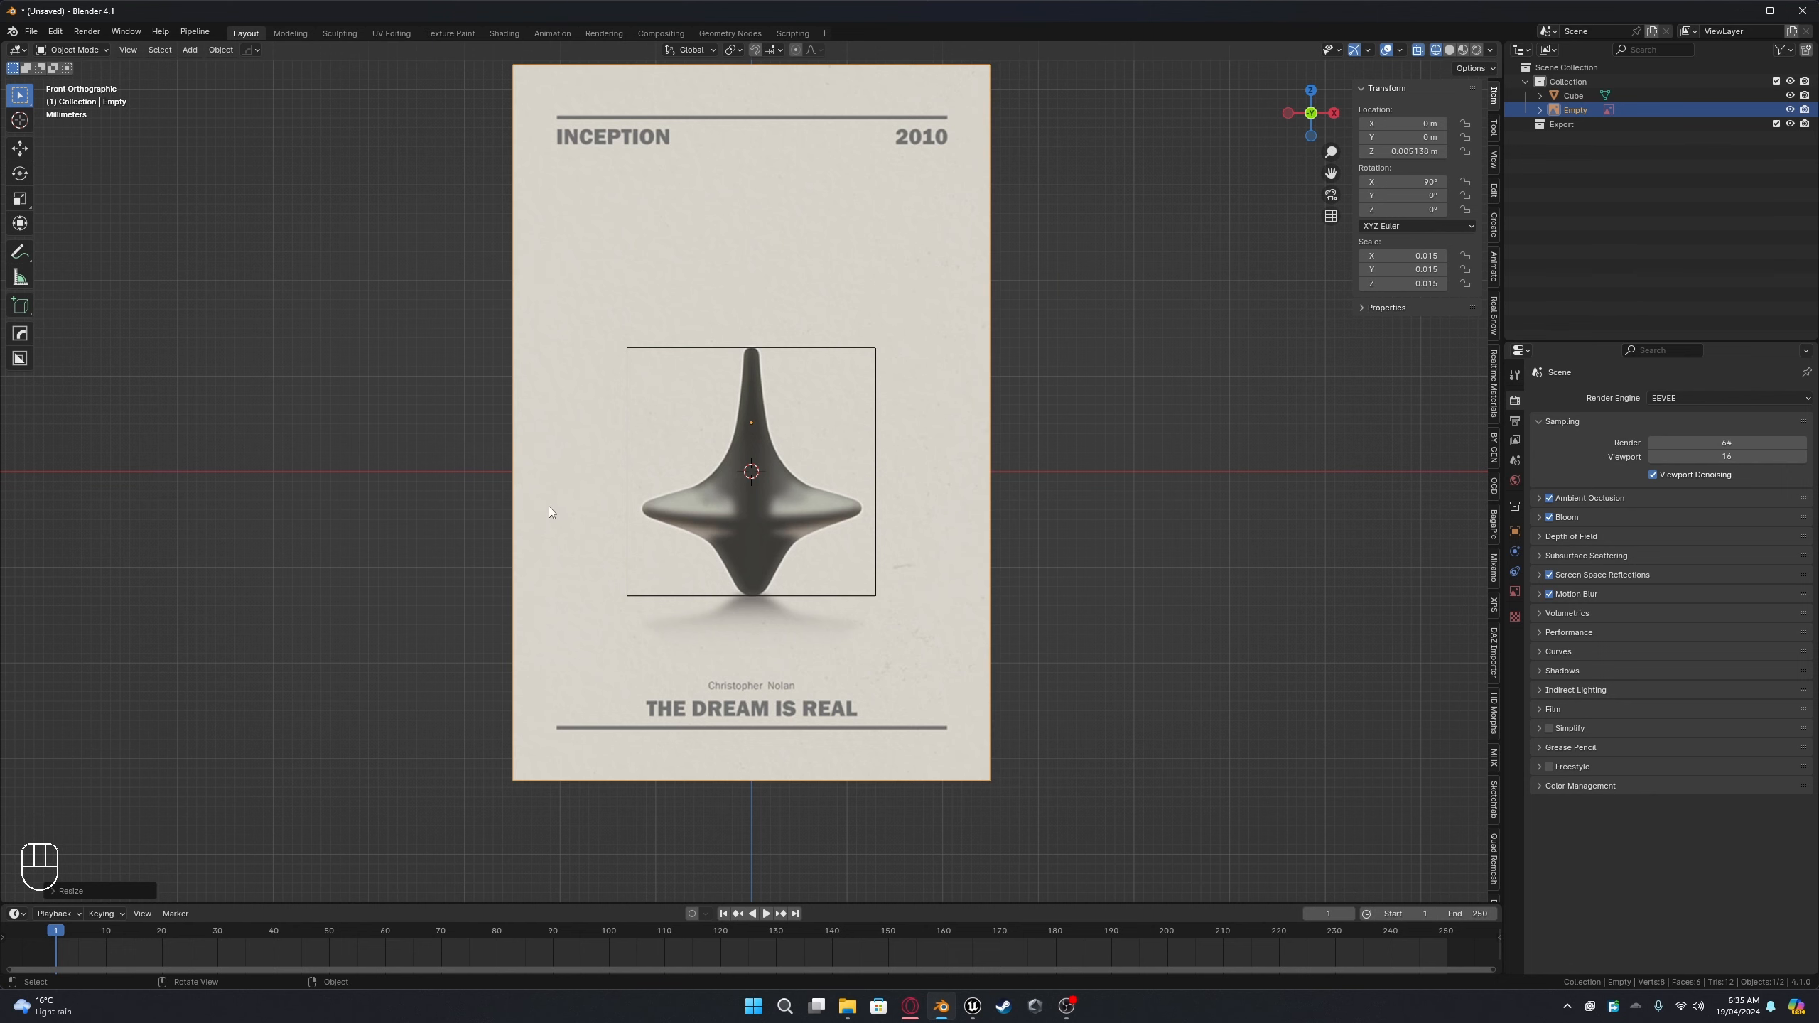
scroll(545, 512, "down", 5)
scroll(226, 599, "up", 3)
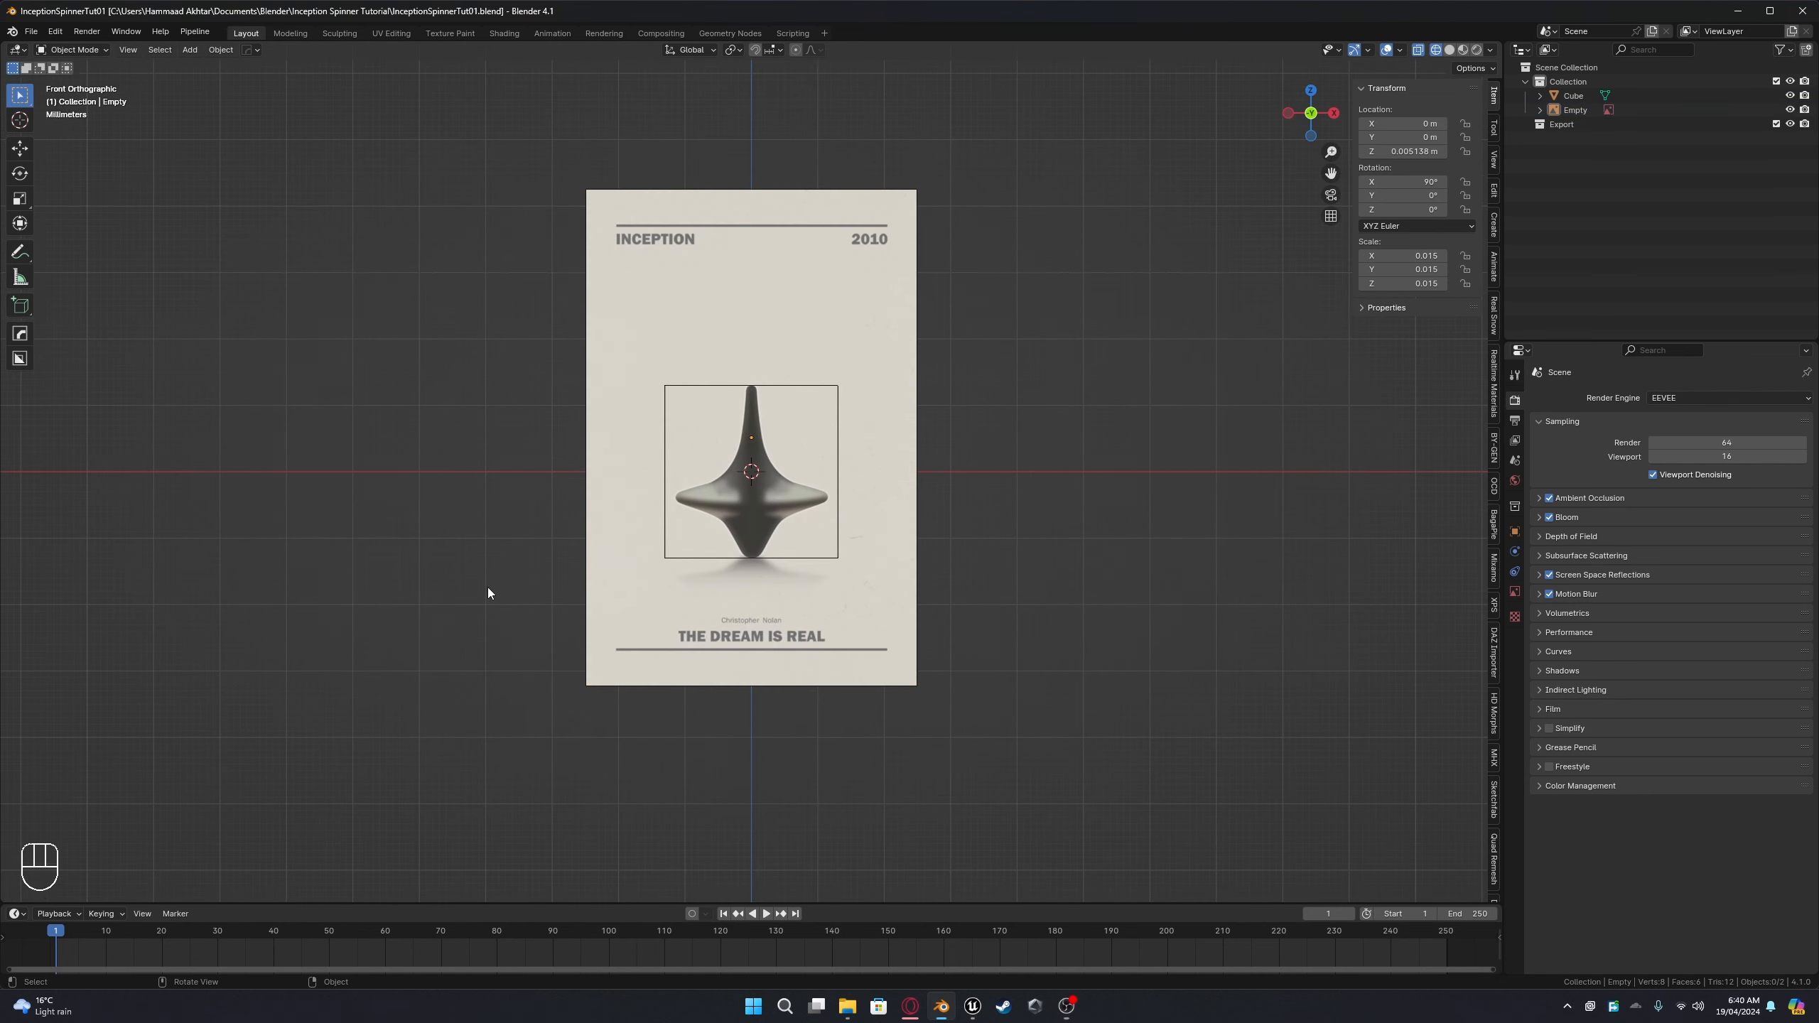
scroll(487, 588, "up", 2)
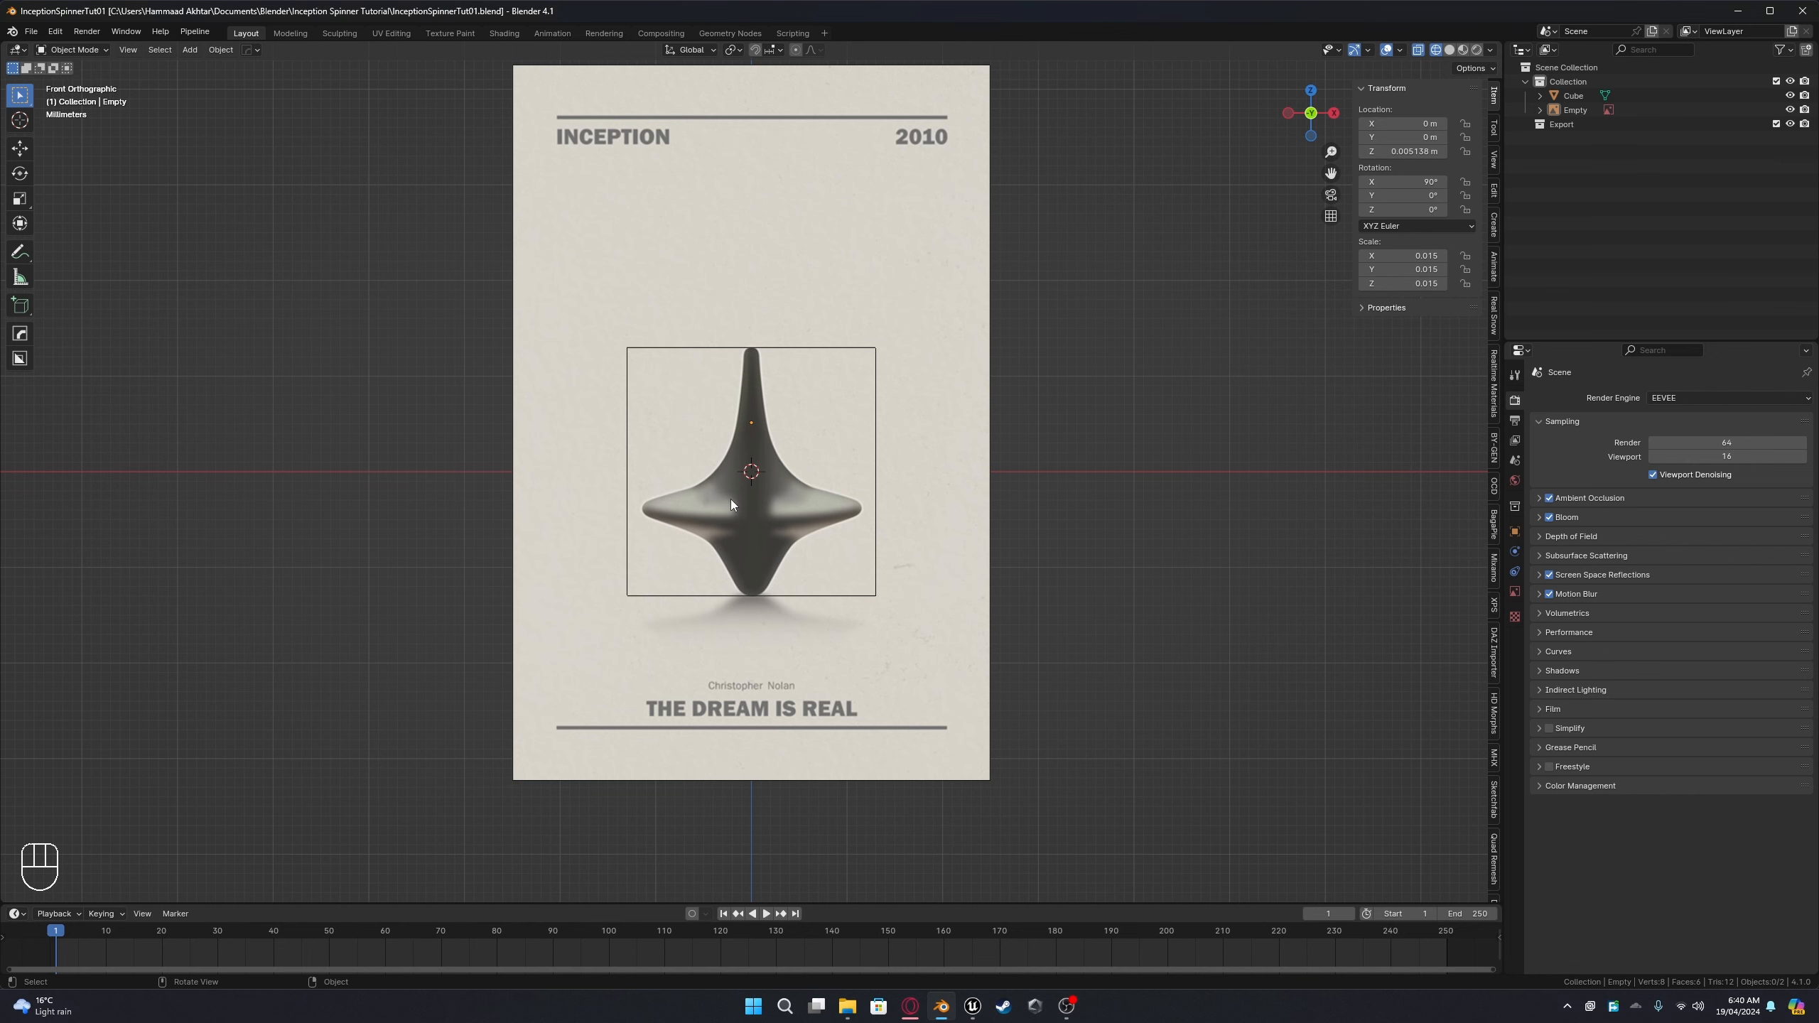
scroll(732, 501, "up", 3)
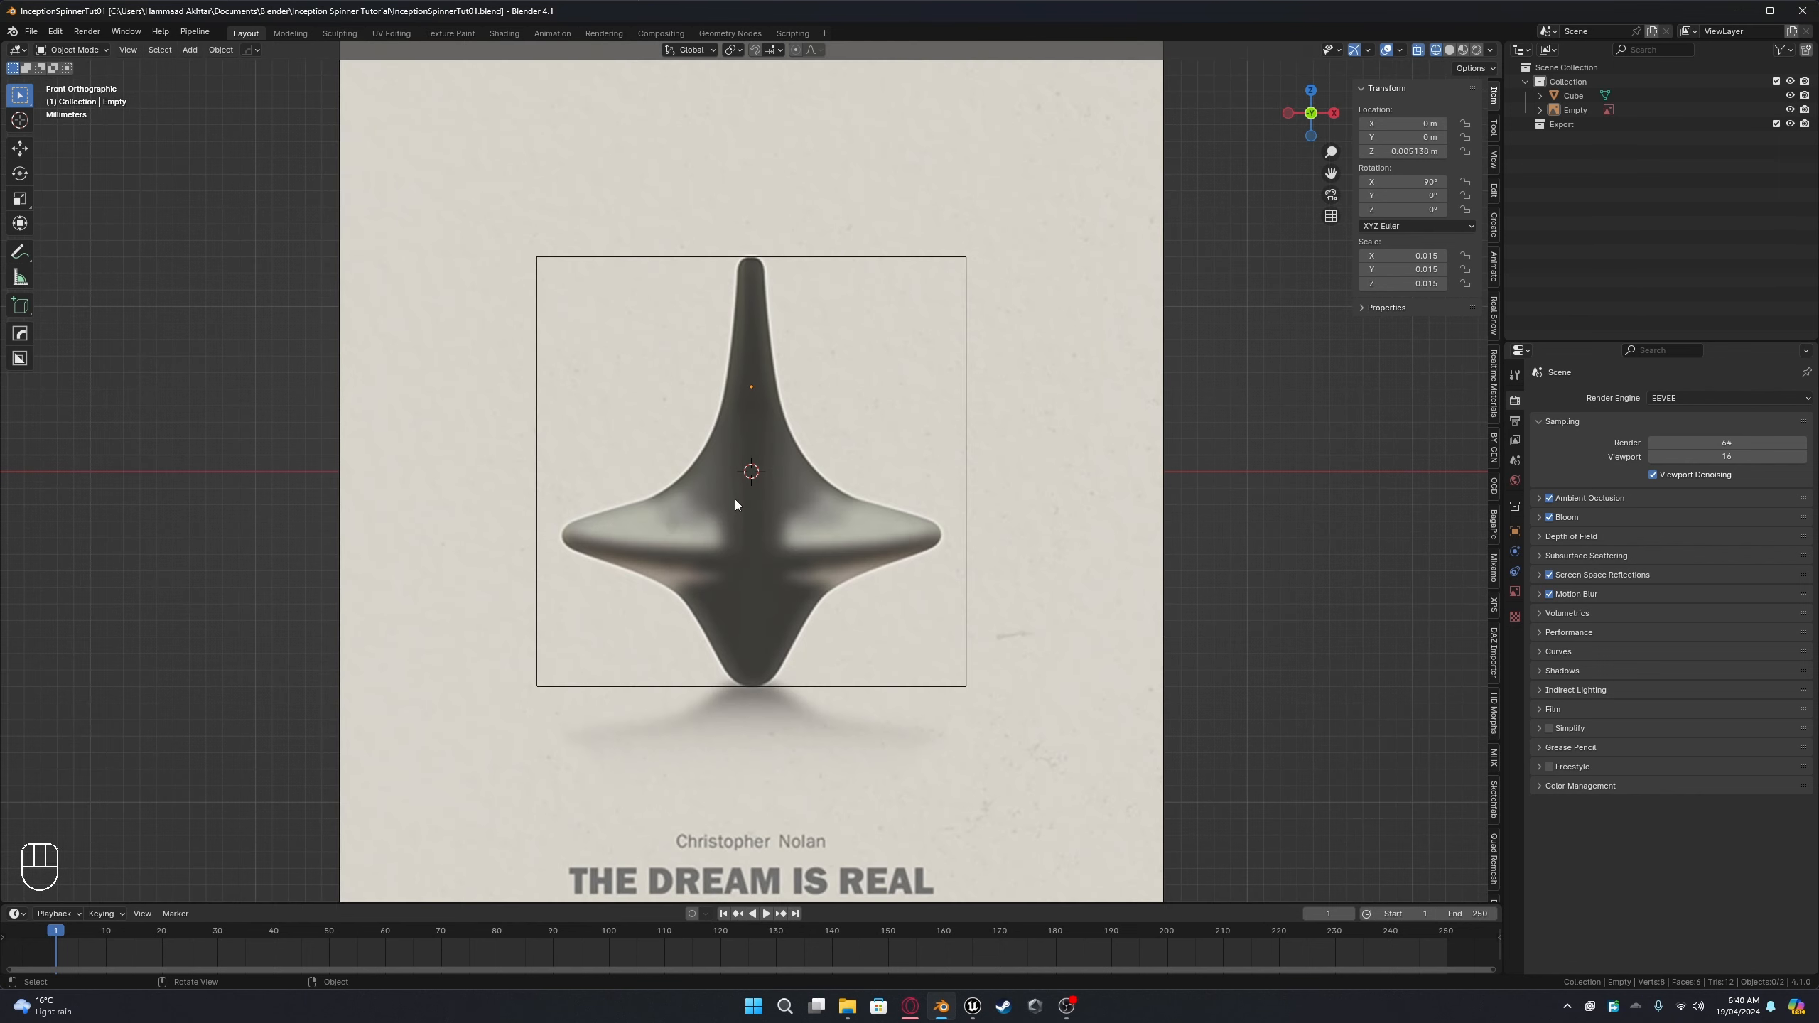
scroll(735, 499, "down", 5)
scroll(735, 500, "up", 3)
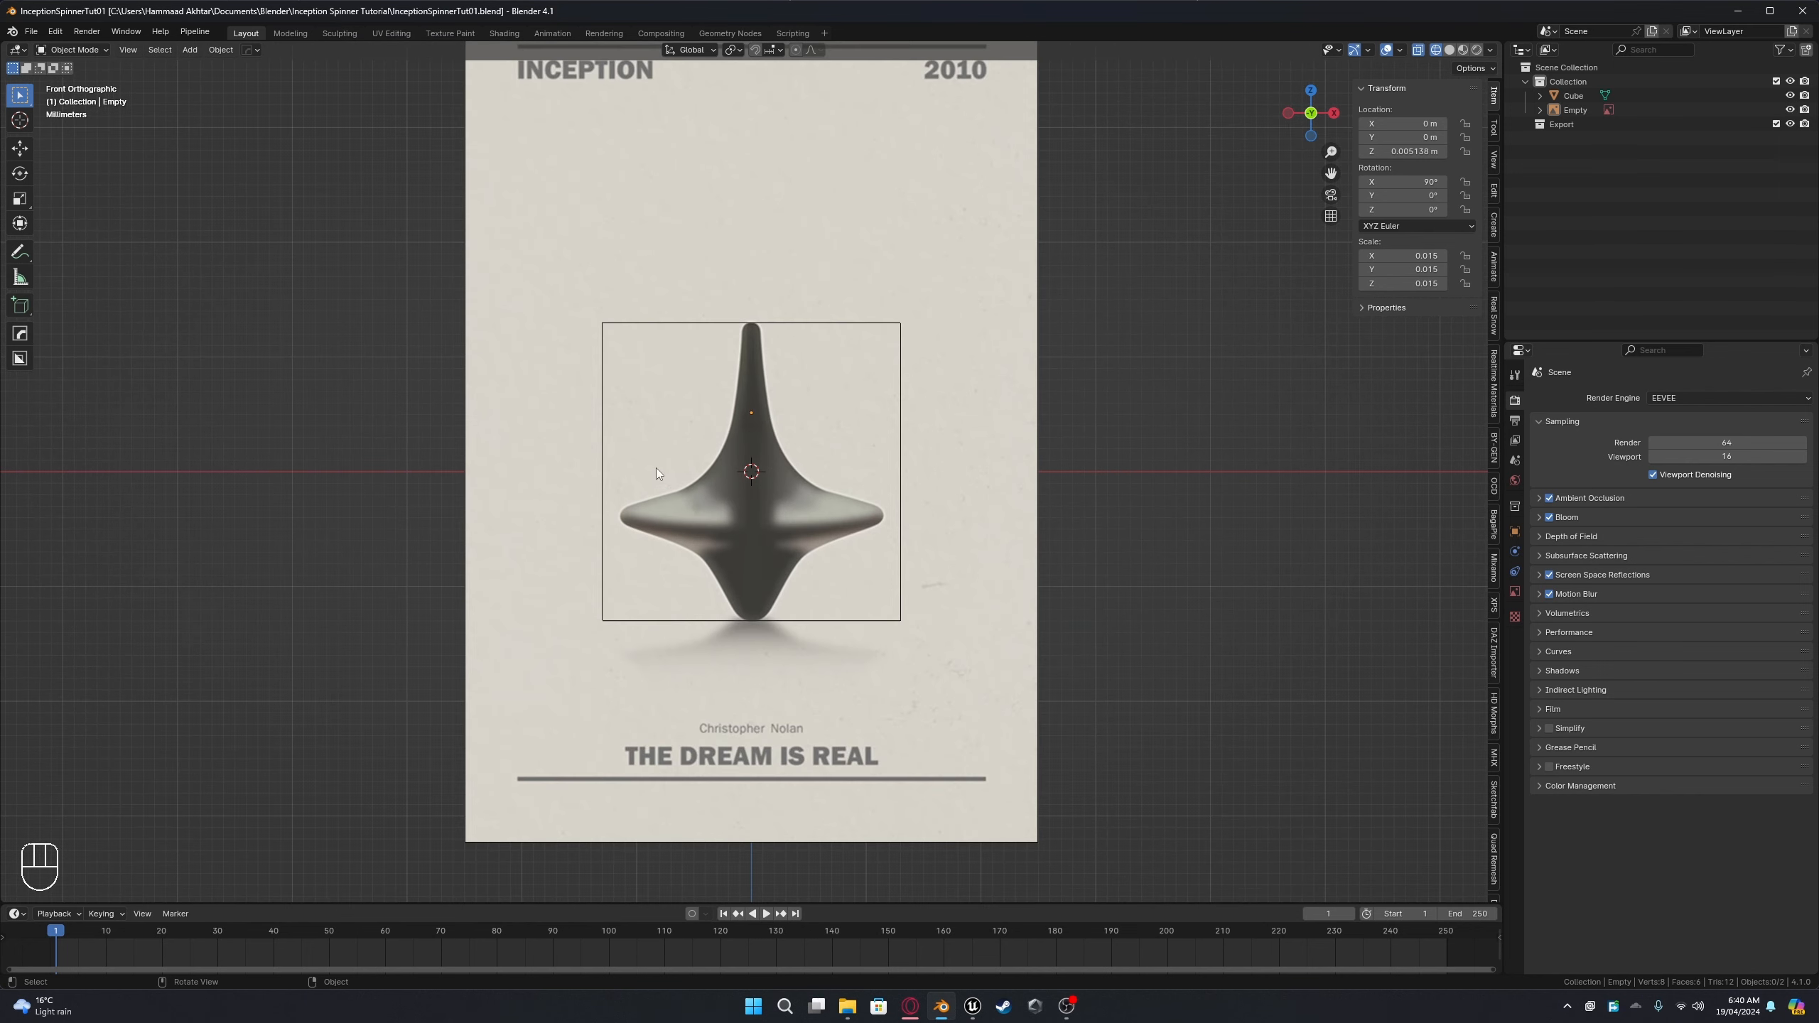
scroll(711, 321, "up", 3)
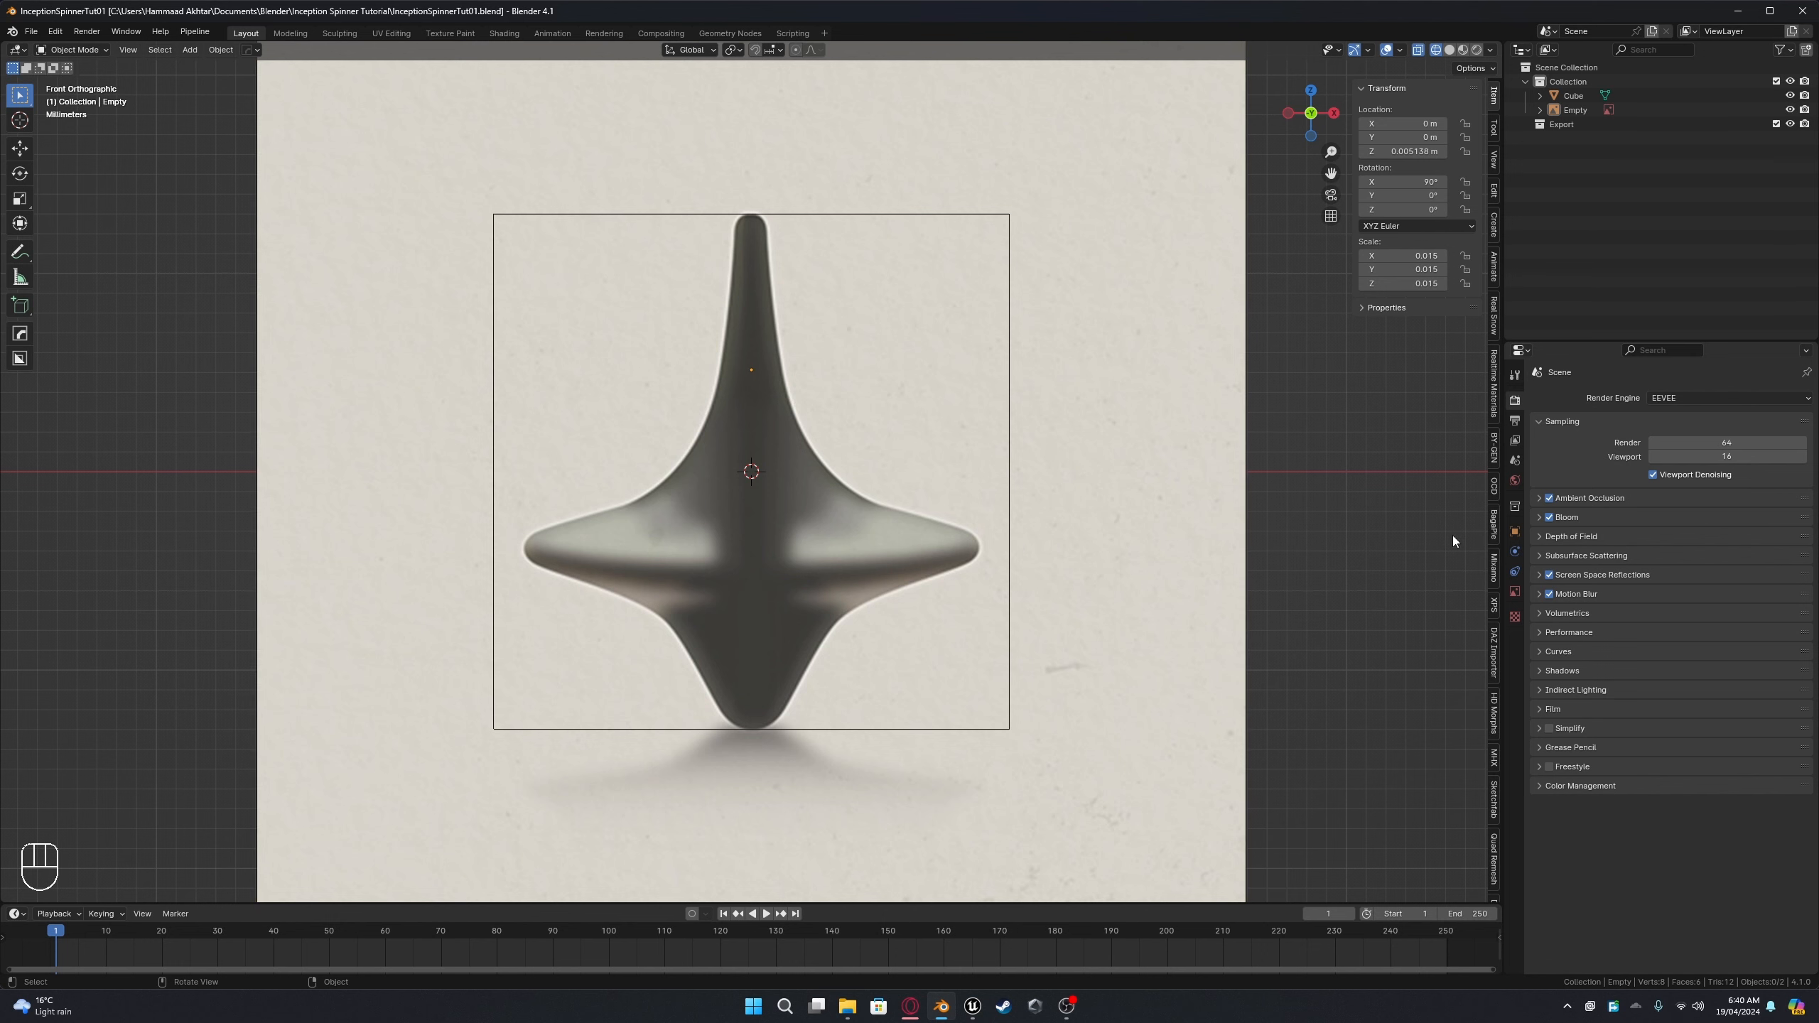
Step: Add a Subdivision Surface modifier with one level to the cube and apply it
left_click(1007, 589)
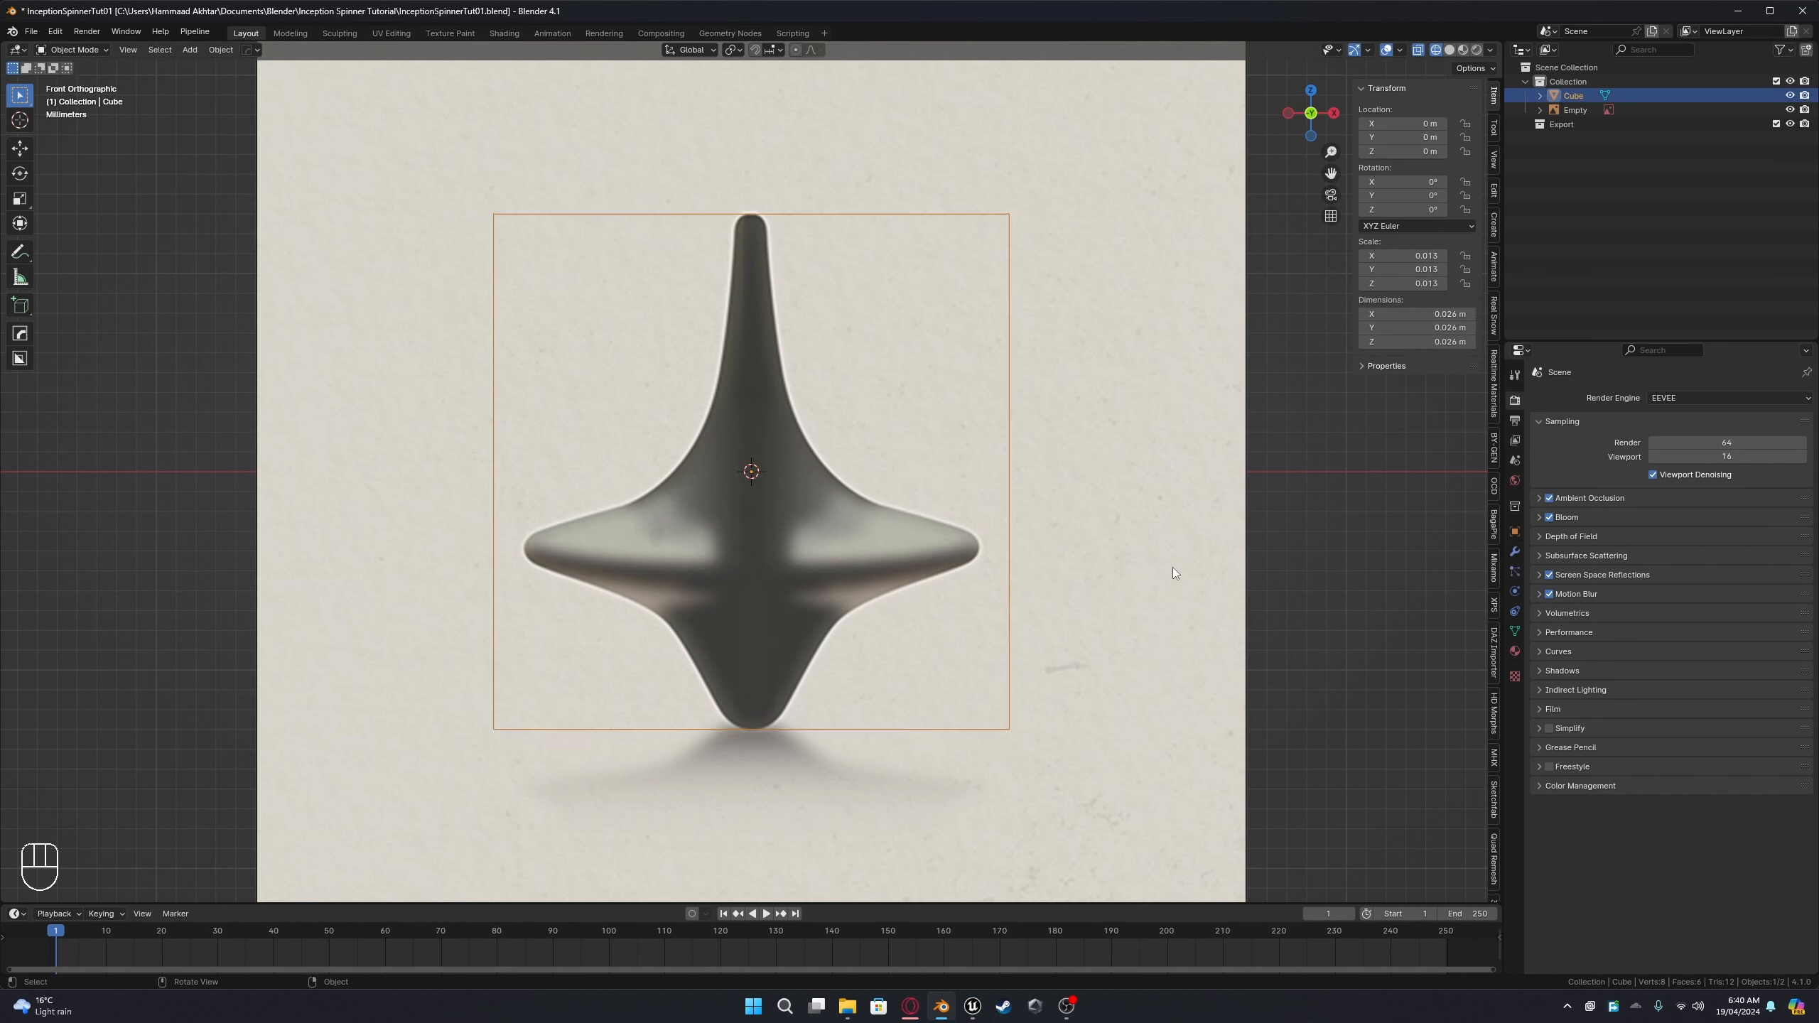
left_click(1515, 555)
left_click(1558, 398)
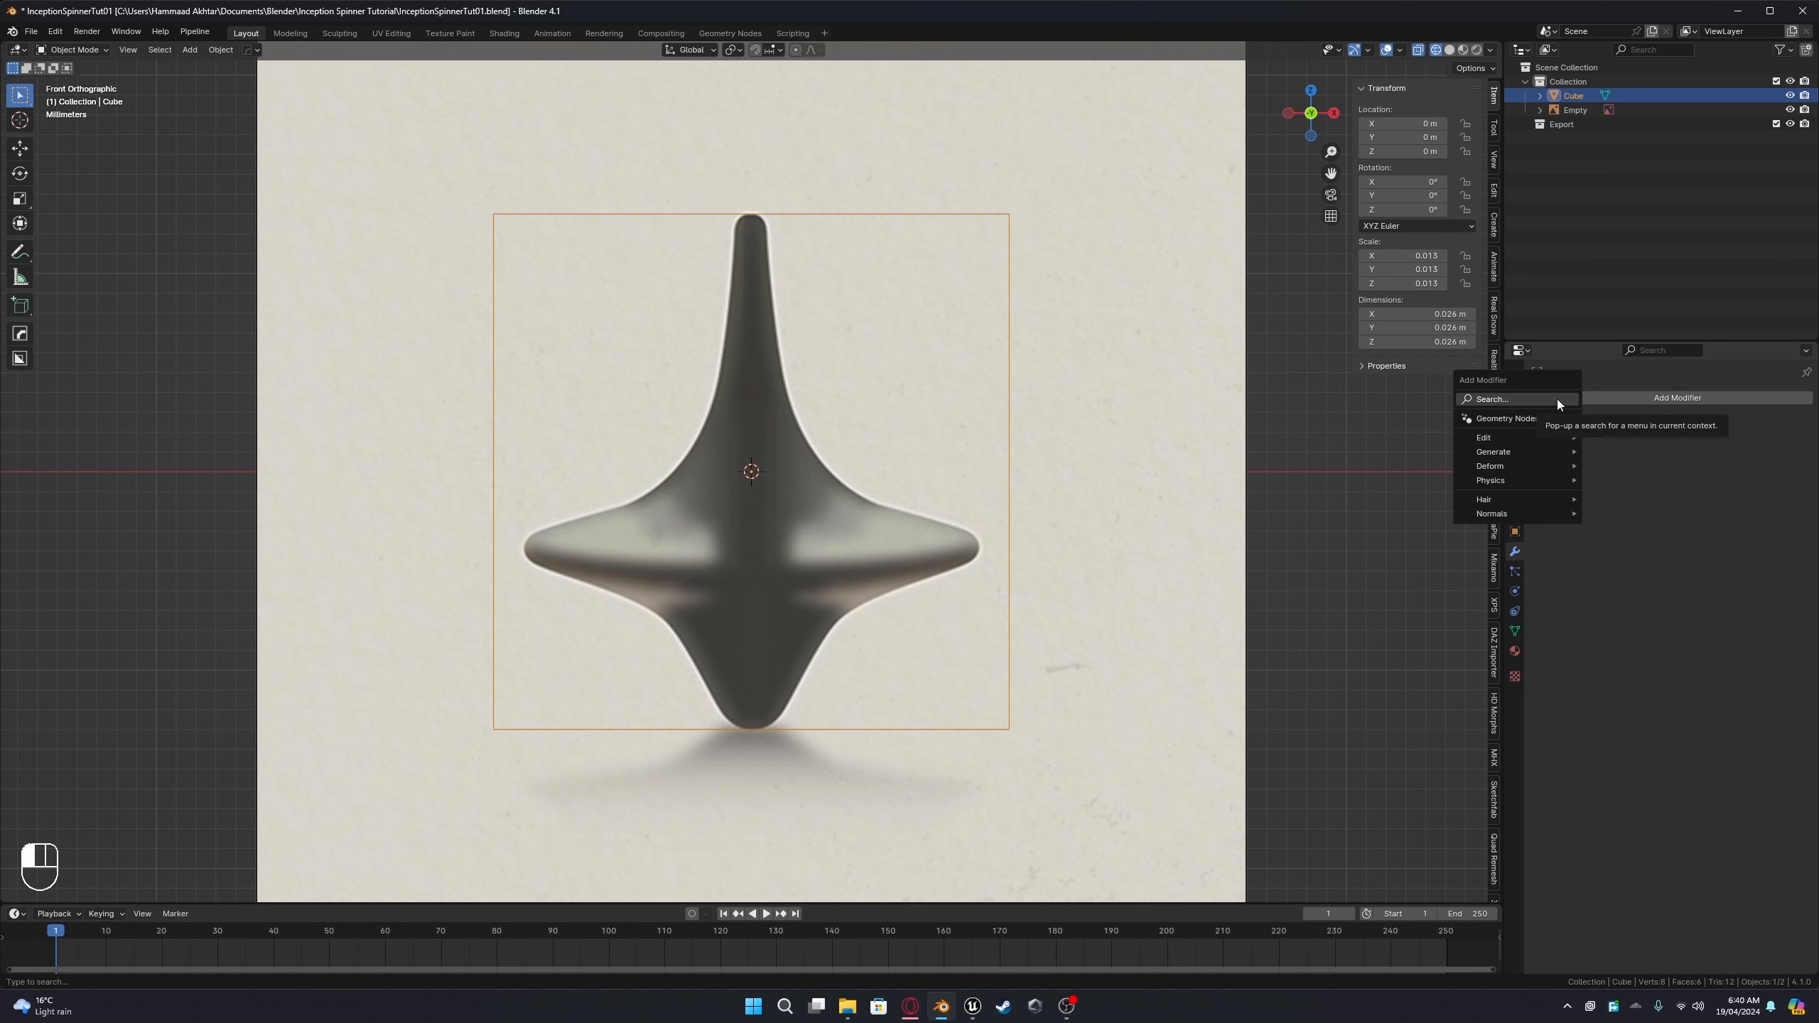
type("sub")
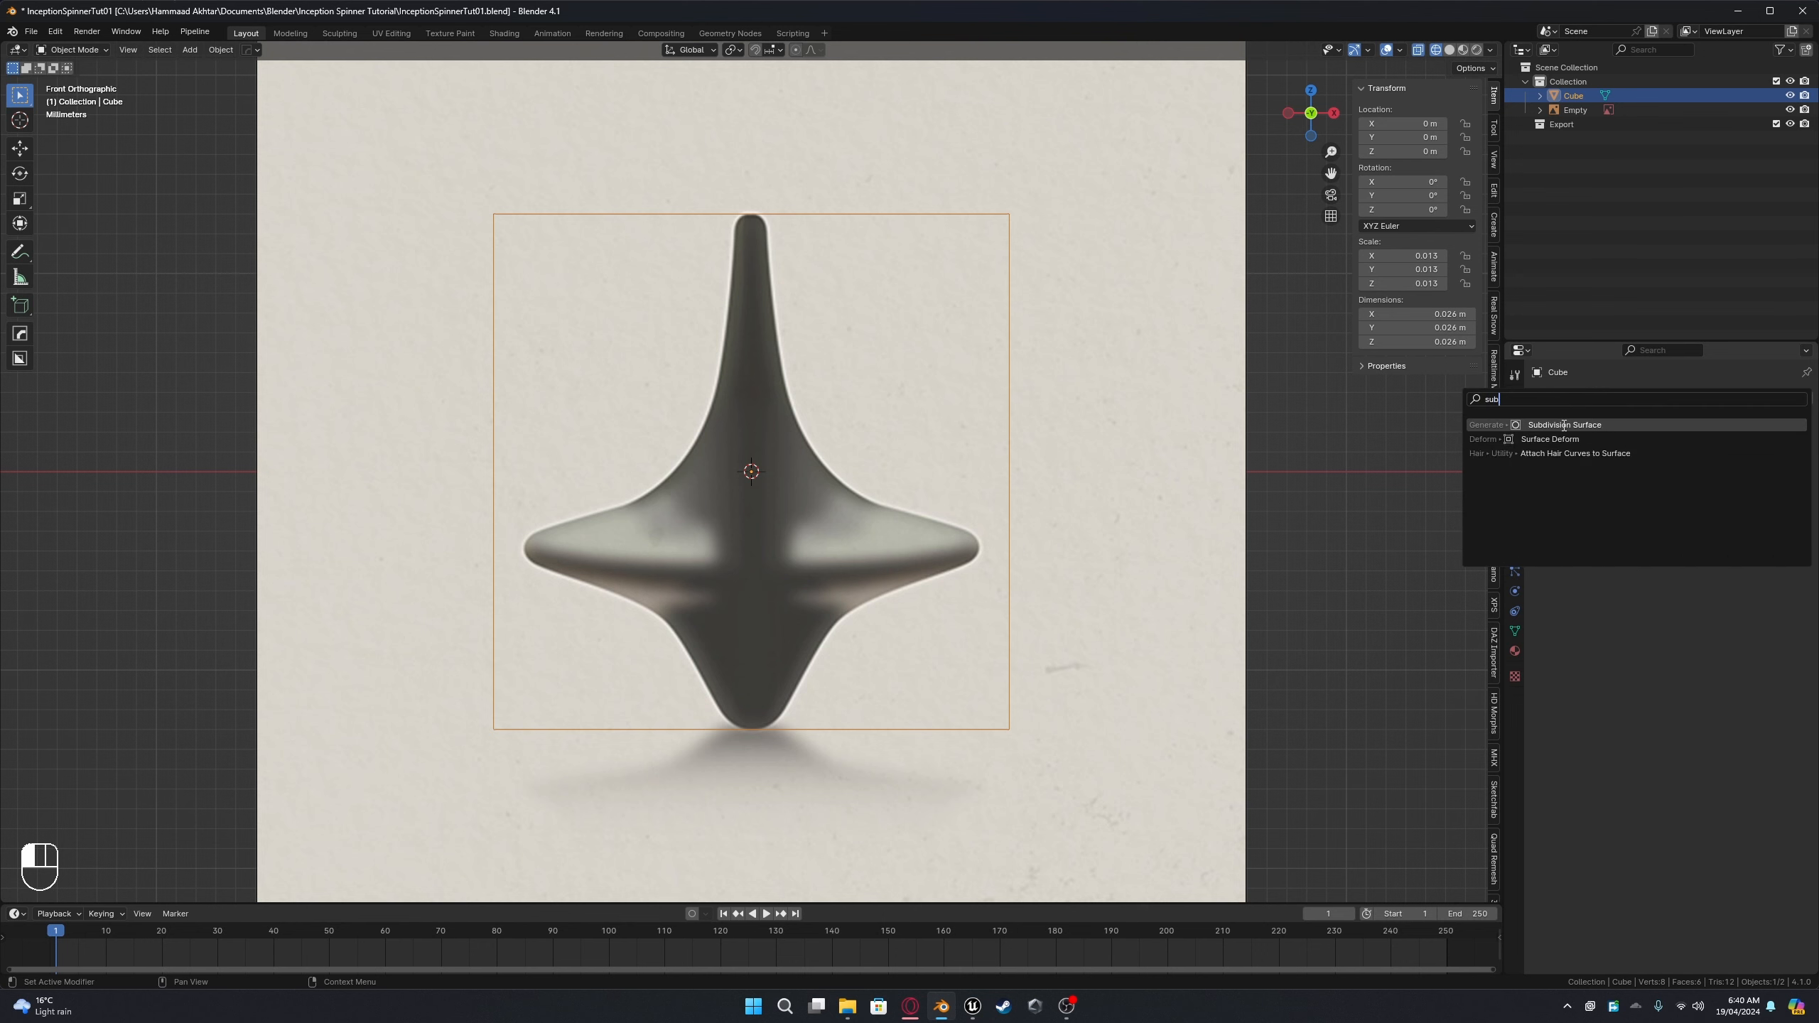
left_click(1563, 425)
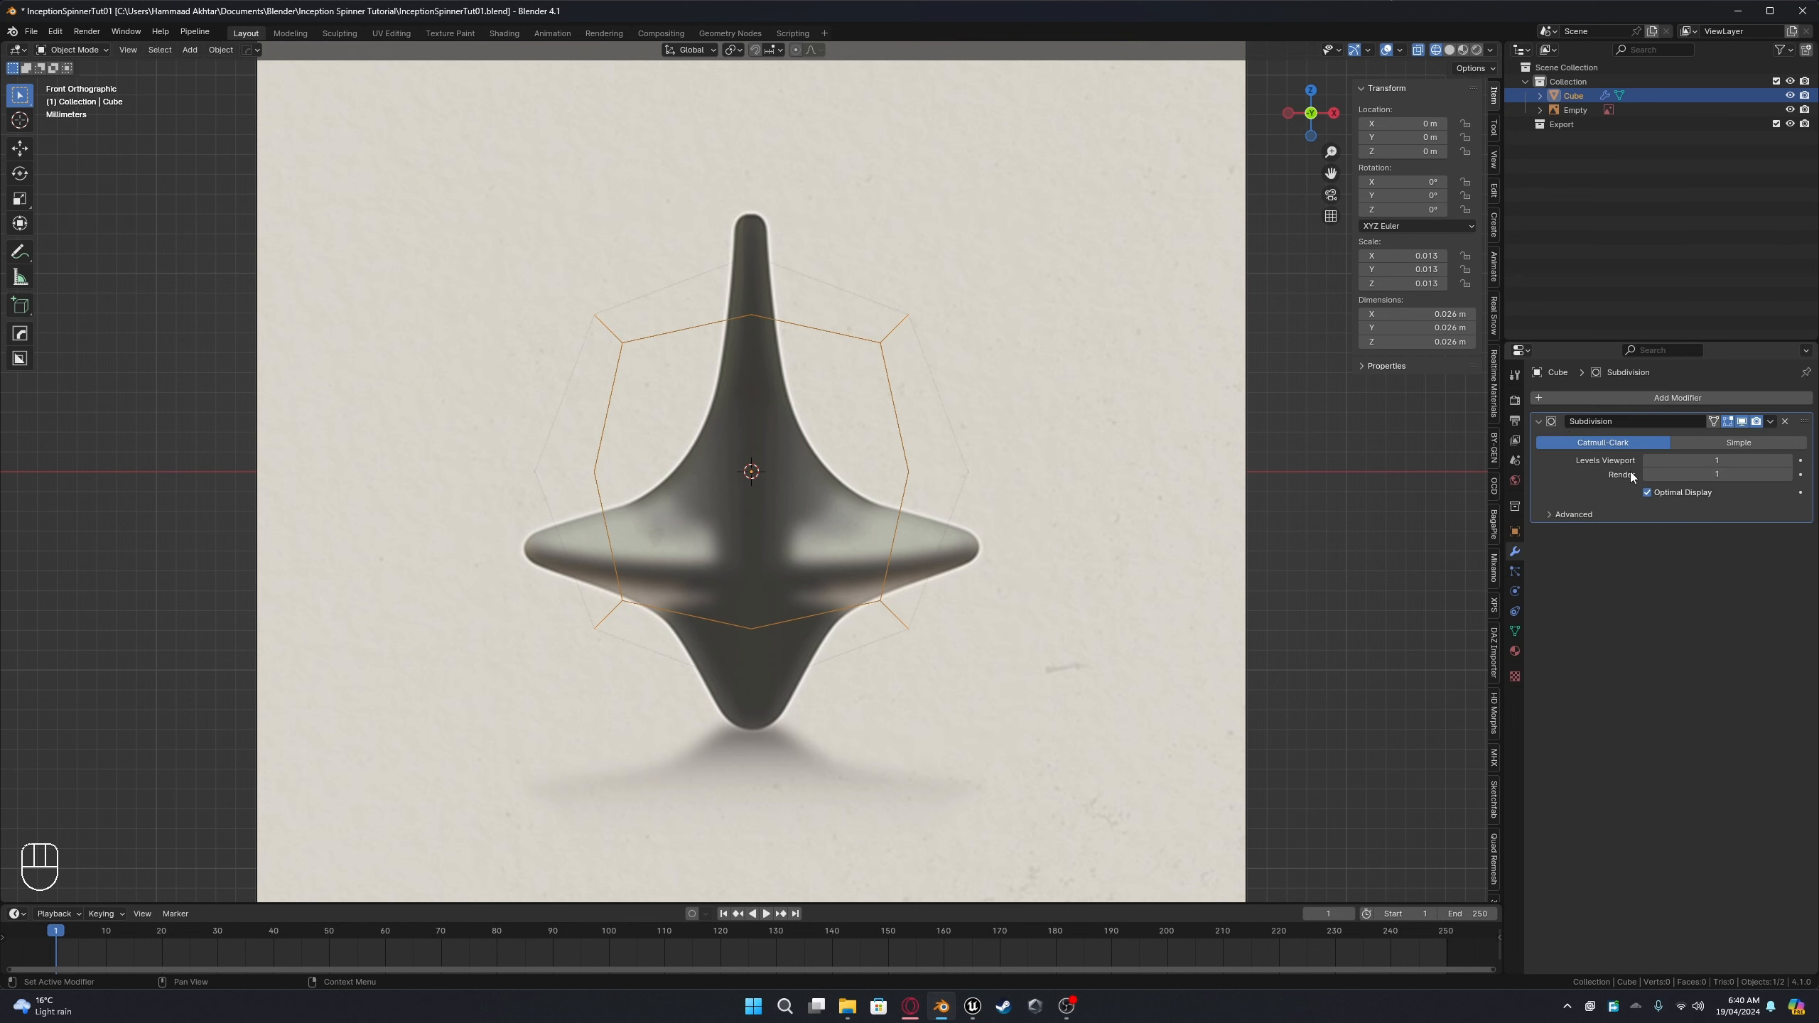
left_click(1771, 425)
left_click(1730, 438)
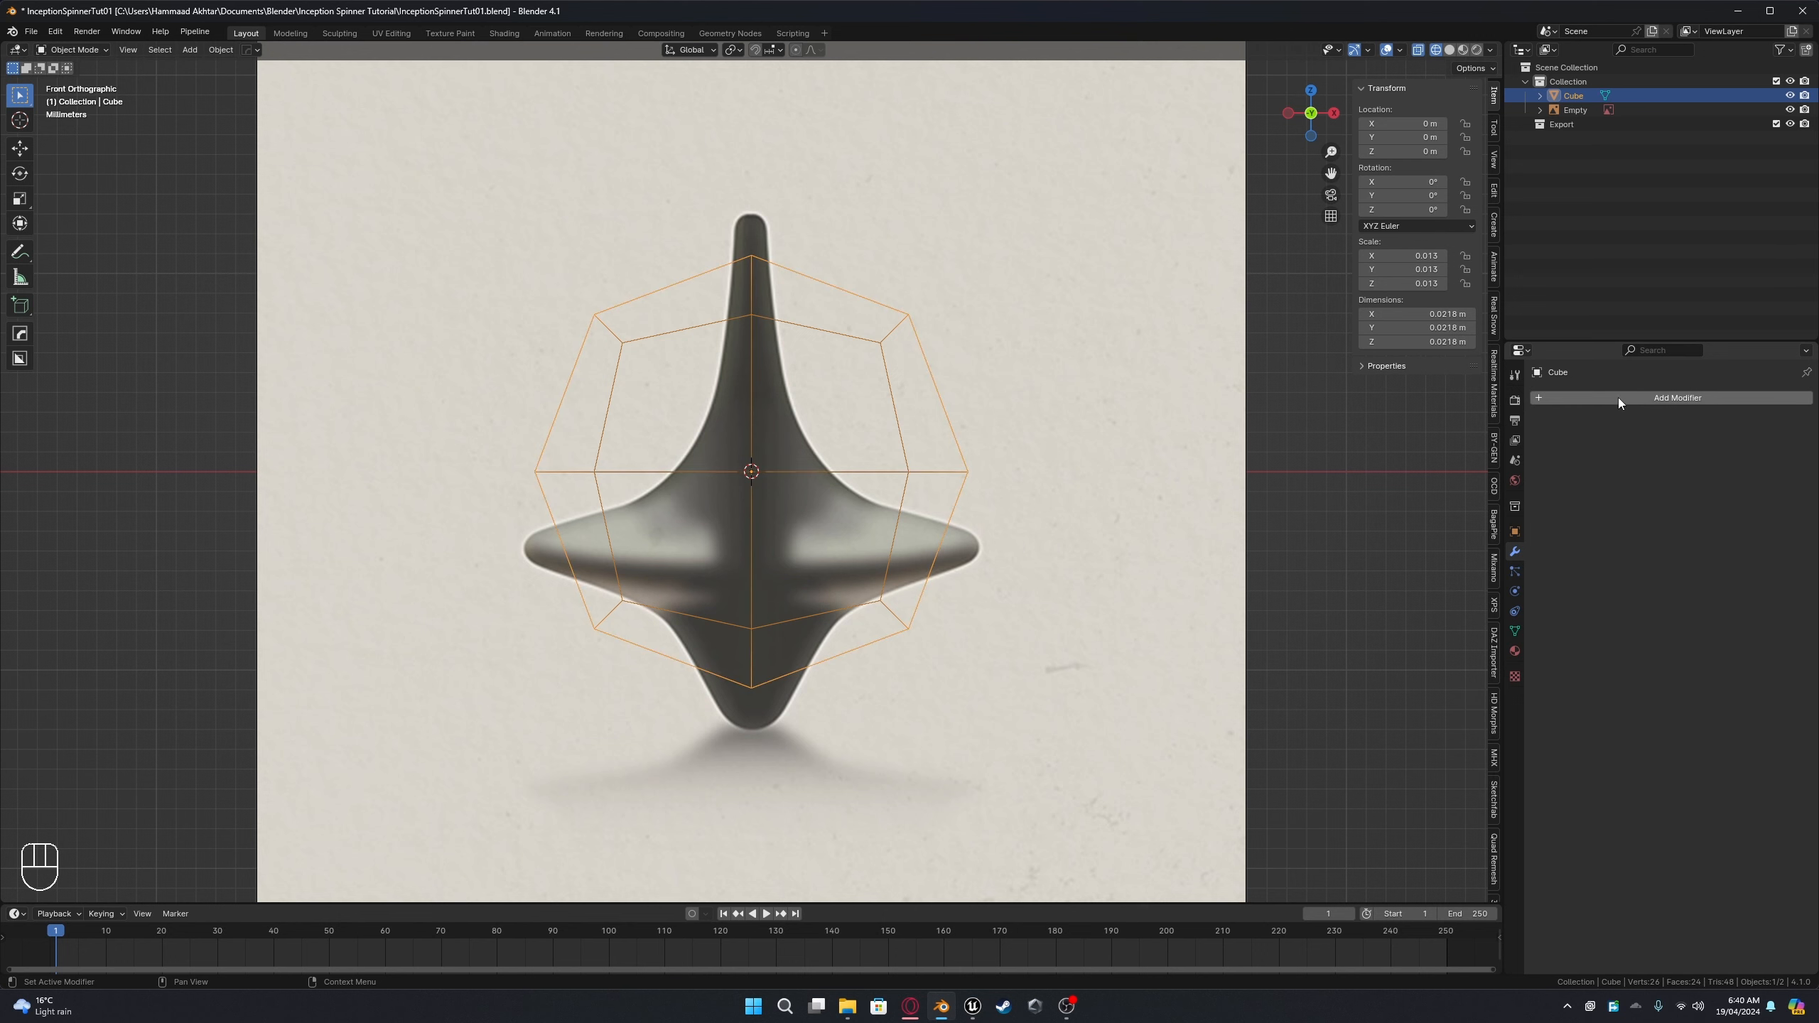
Step: Add a Cast modifier with the Sphere shape to the cube, set its factor to 1, and apply it
left_click(1617, 398)
key("space")
type("cas")
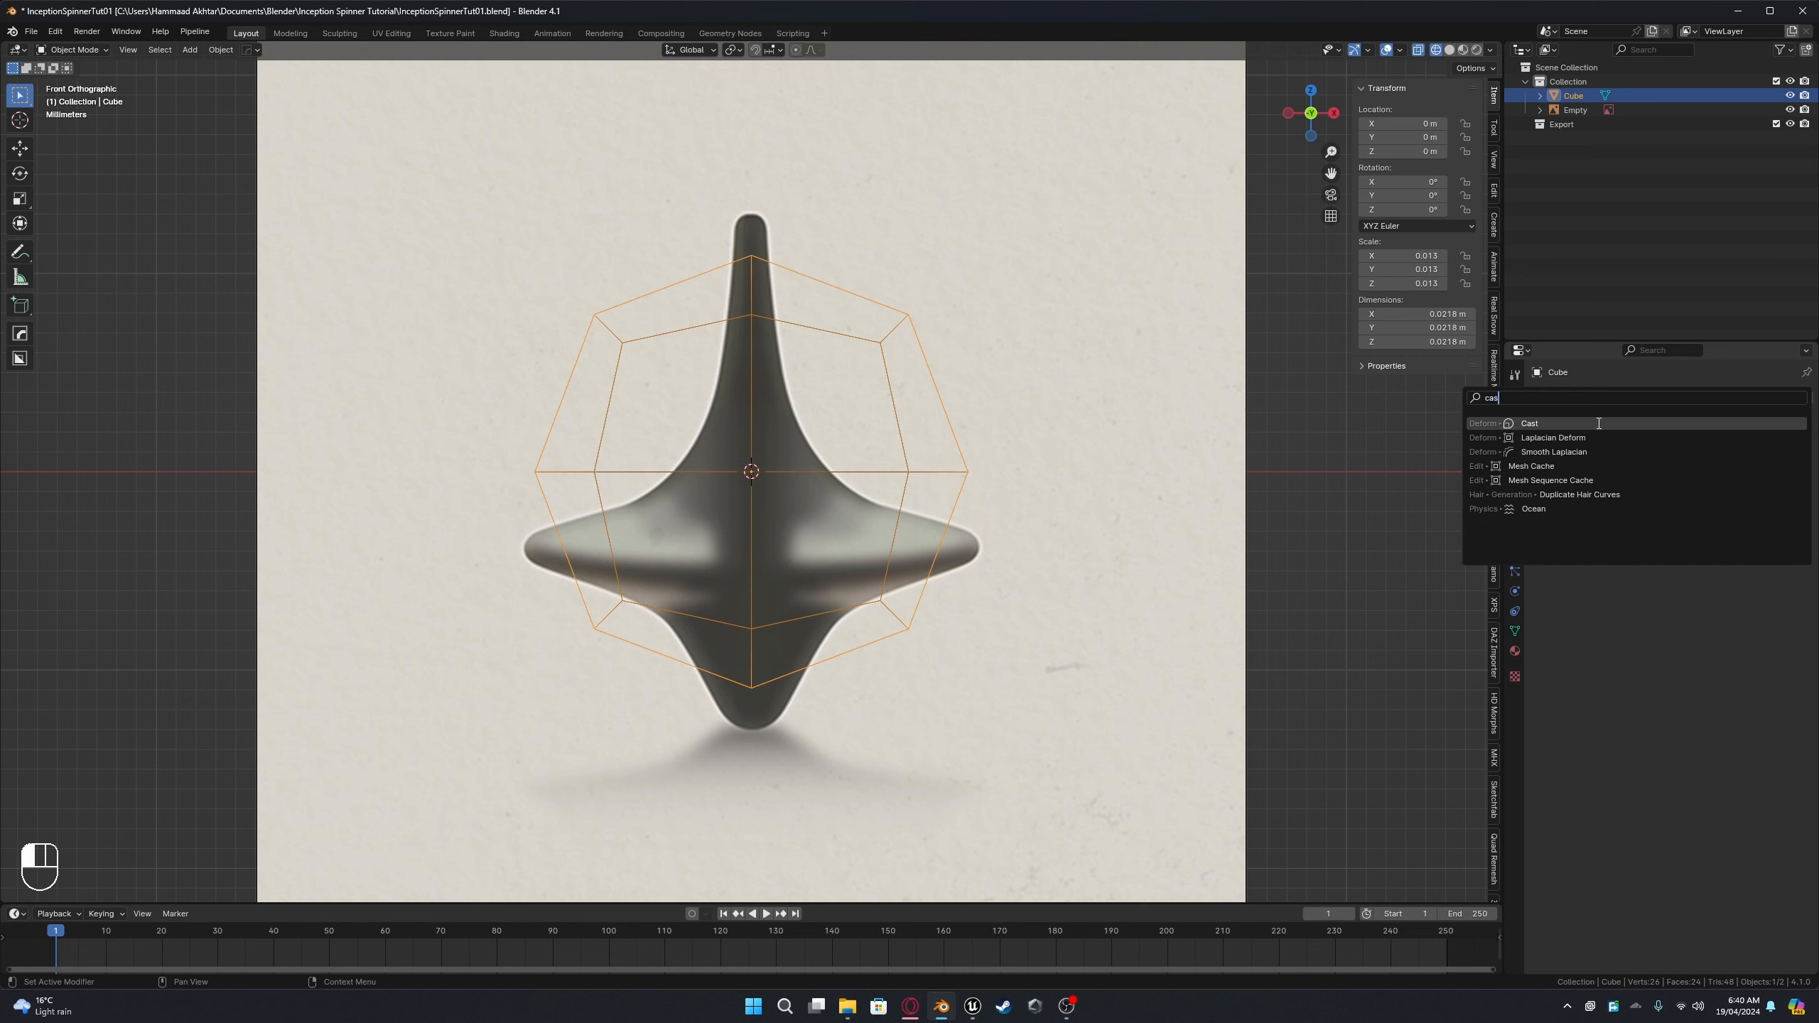
left_click(1599, 423)
double_click(1683, 478)
type("1")
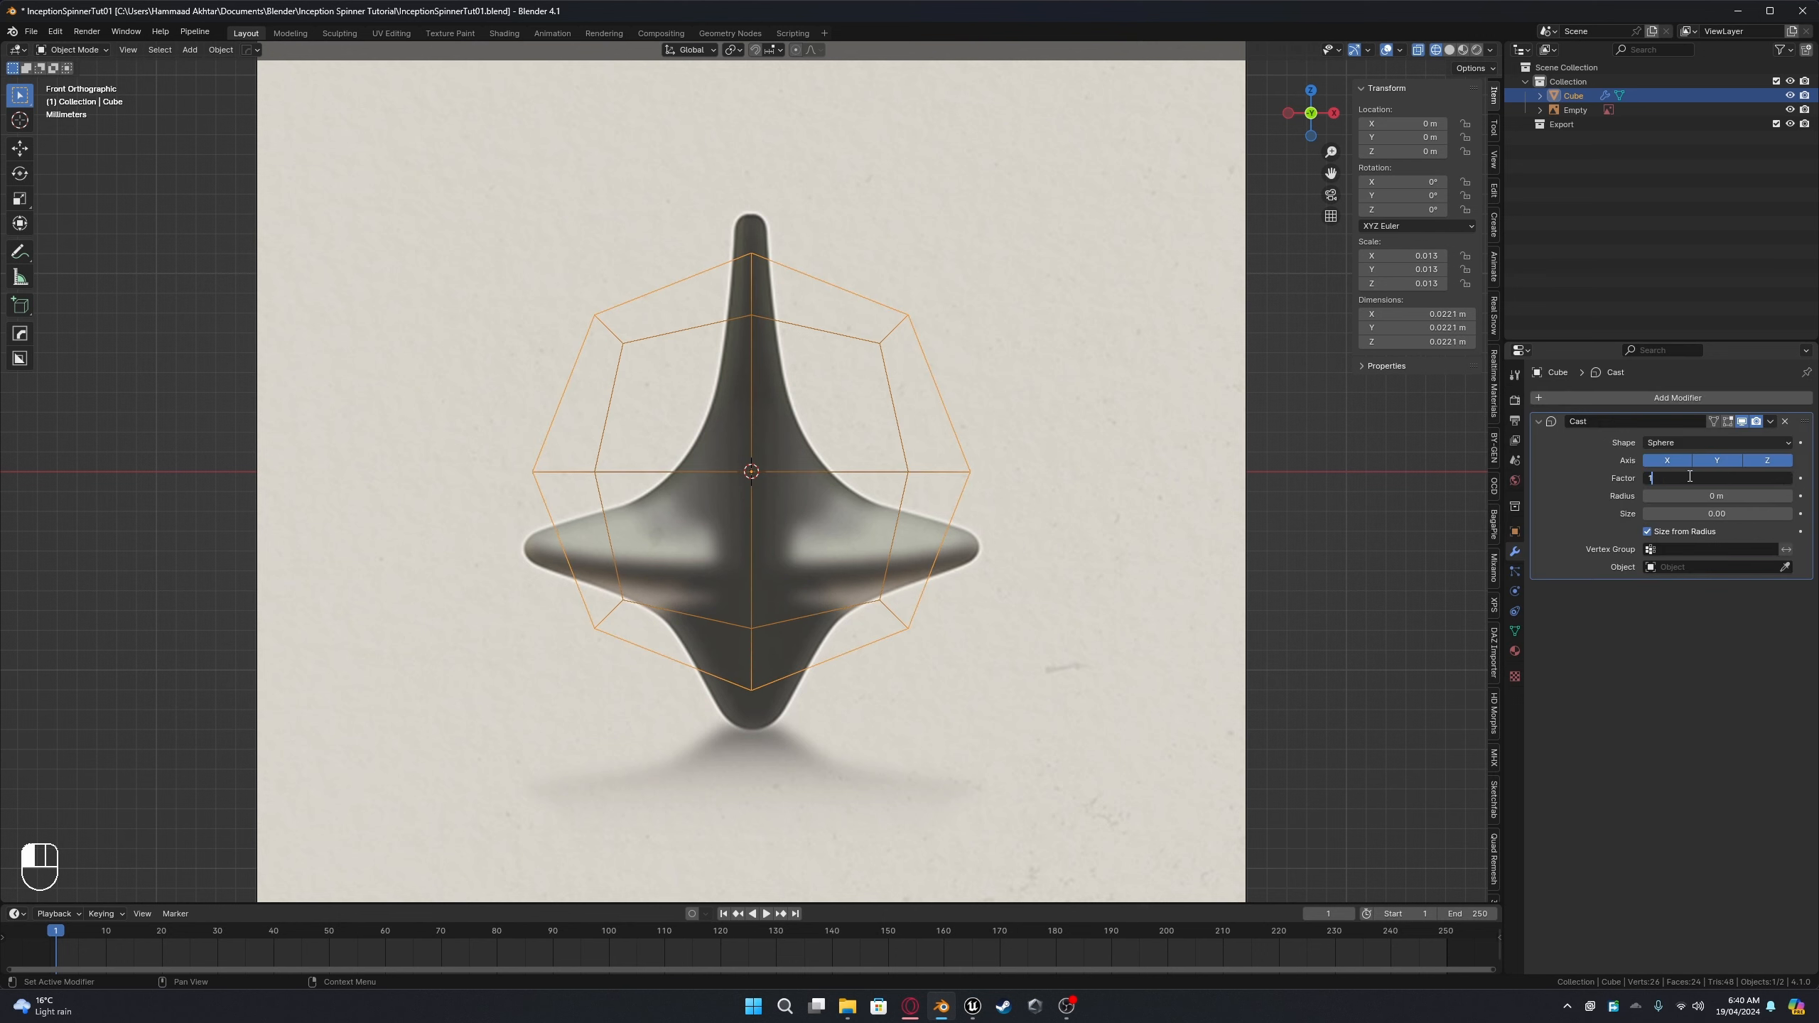
key("Return")
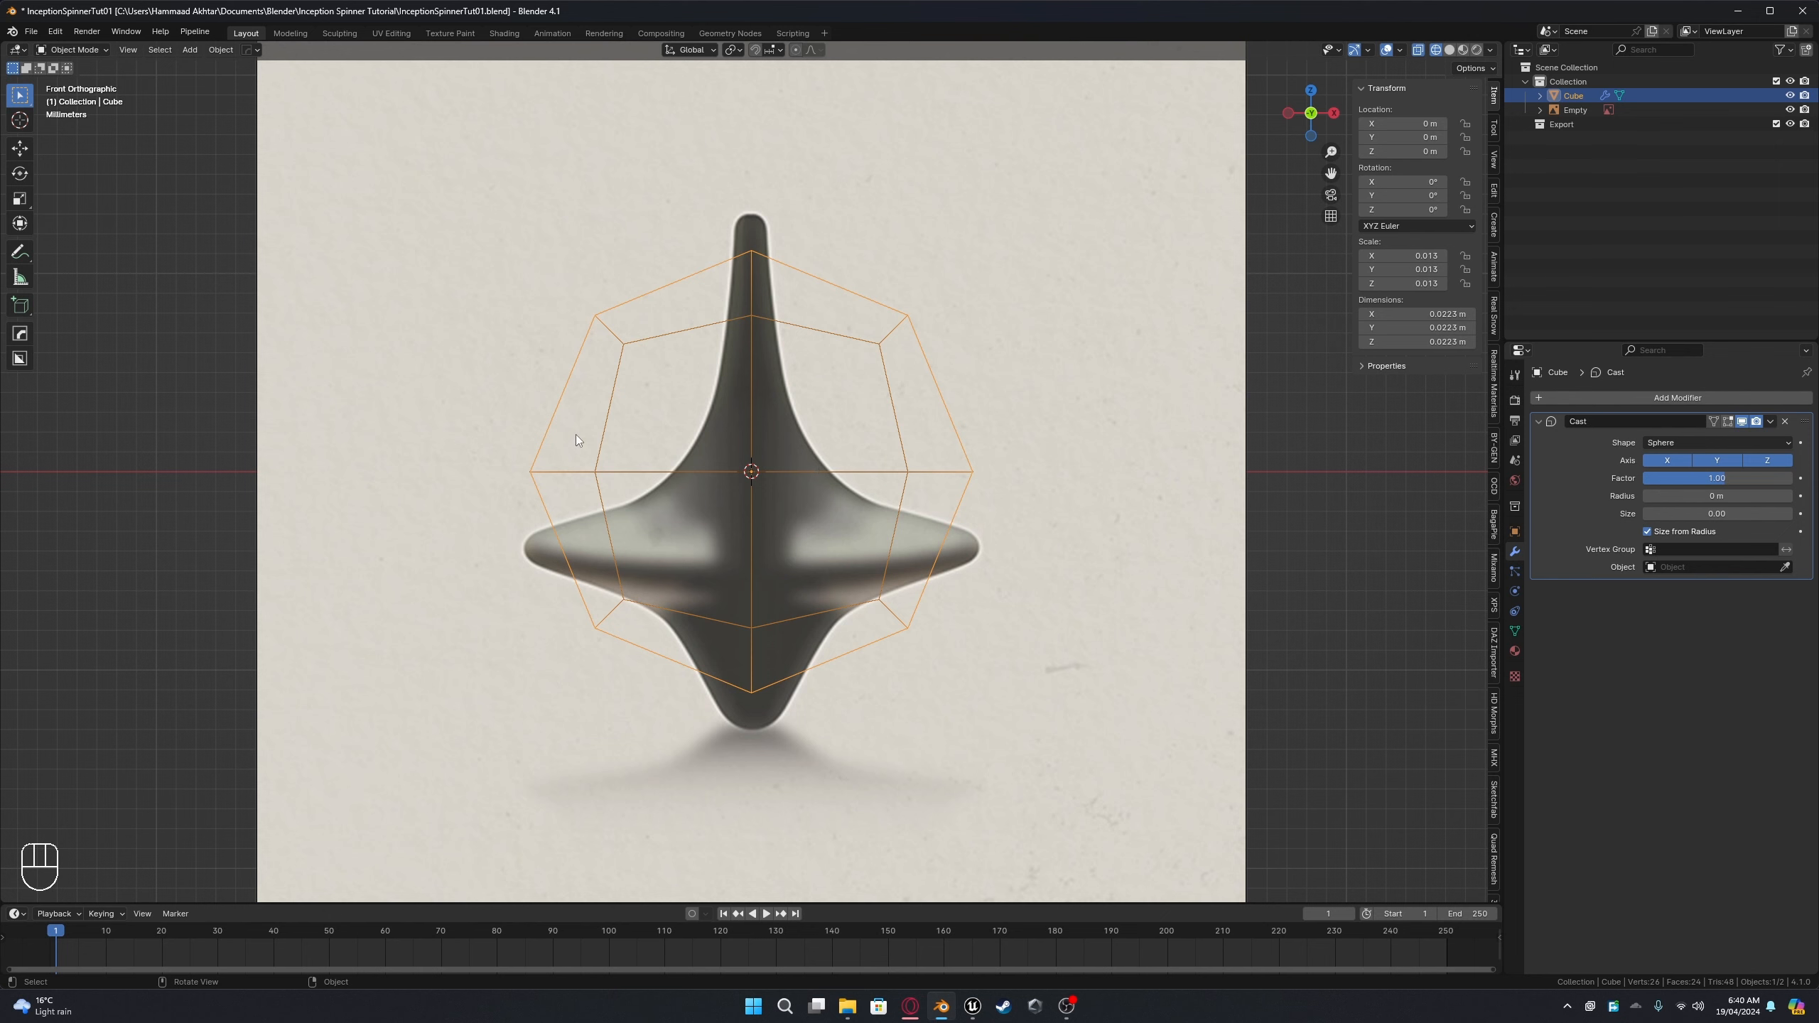
right_click(1745, 429)
left_click(1745, 435)
scroll(846, 509, "up", 1)
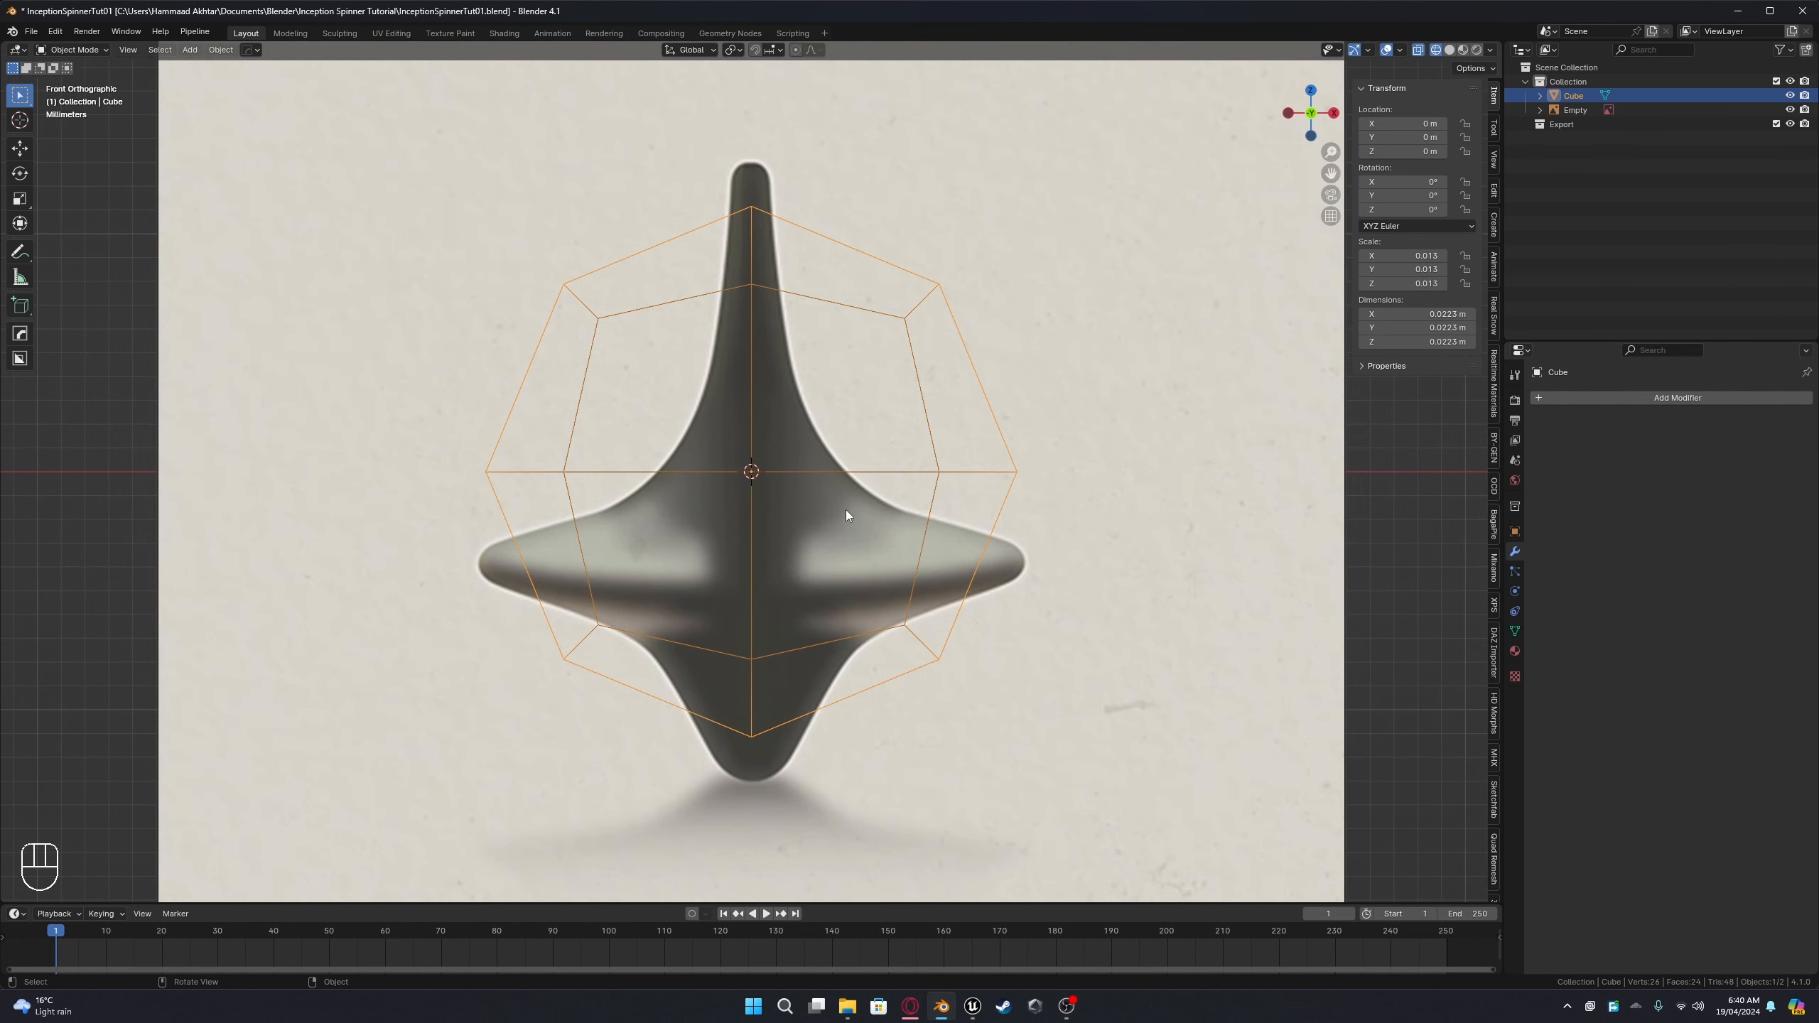
Step: Enter Edit Mode on the cube, select its middle edge loop, and bevel it into two closely spaced loops
scroll(846, 509, "down", 1)
key("Tab")
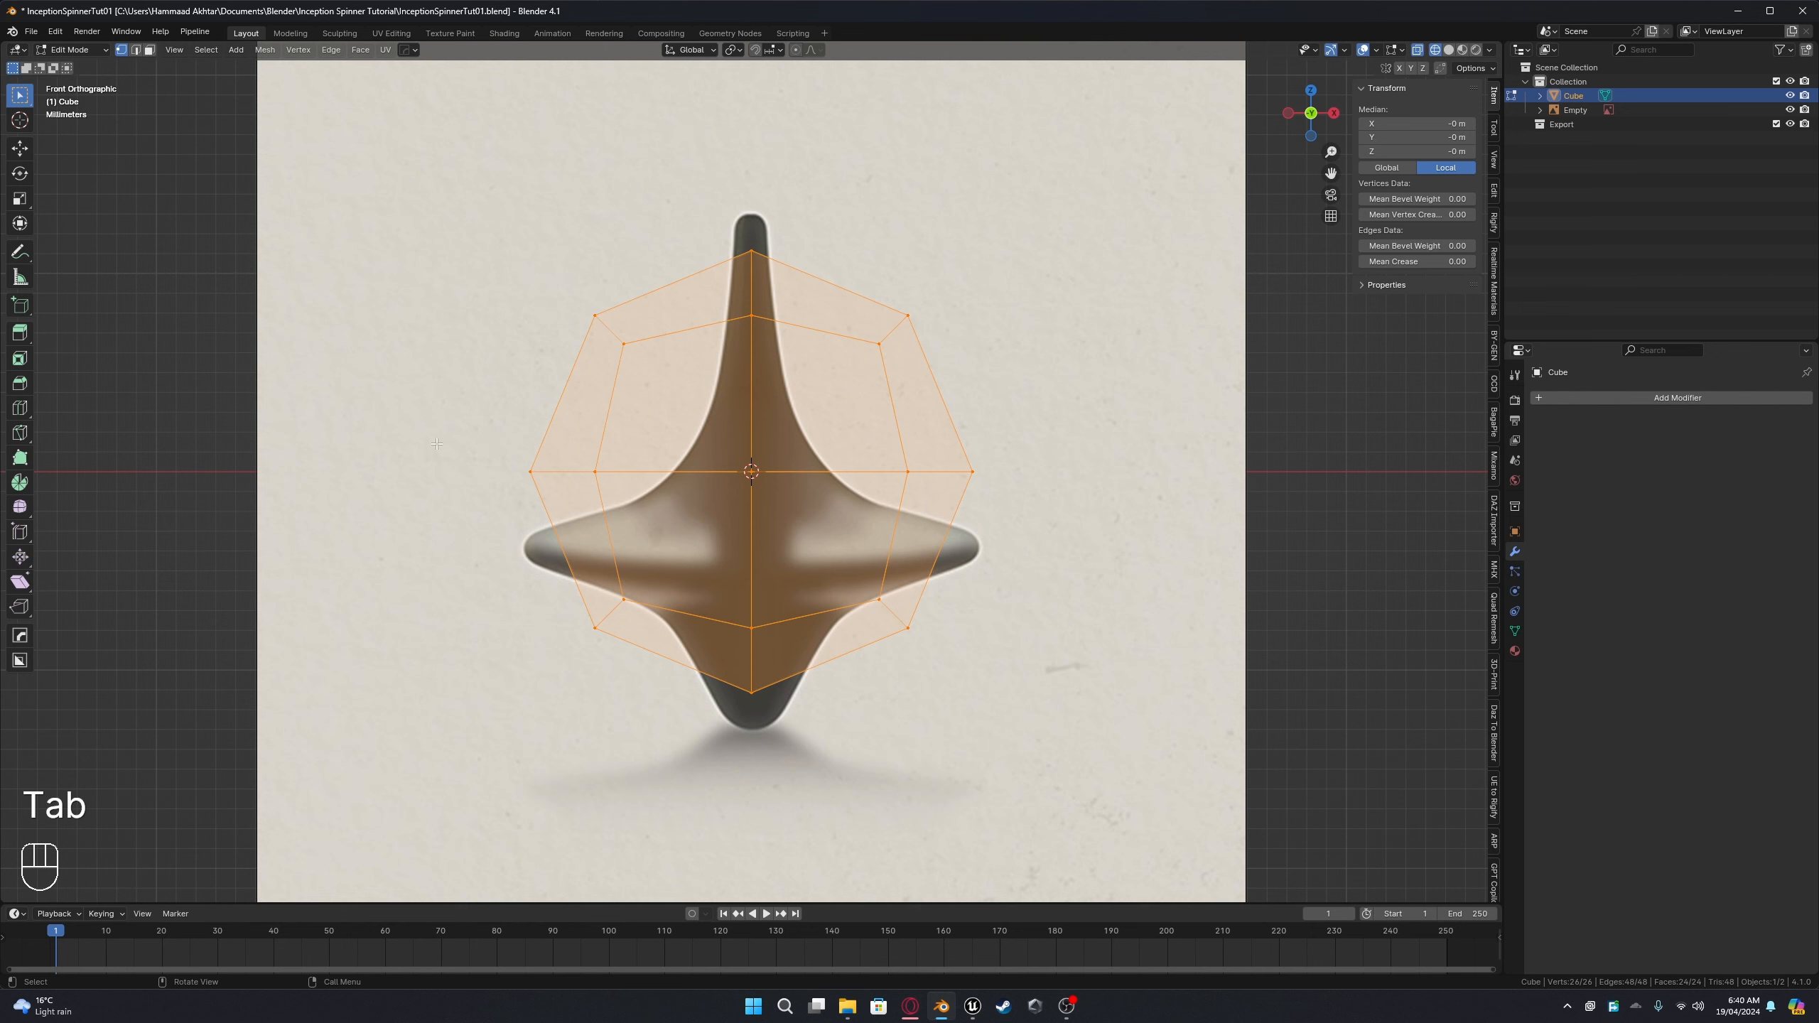
left_click_drag(436, 443, 1103, 487)
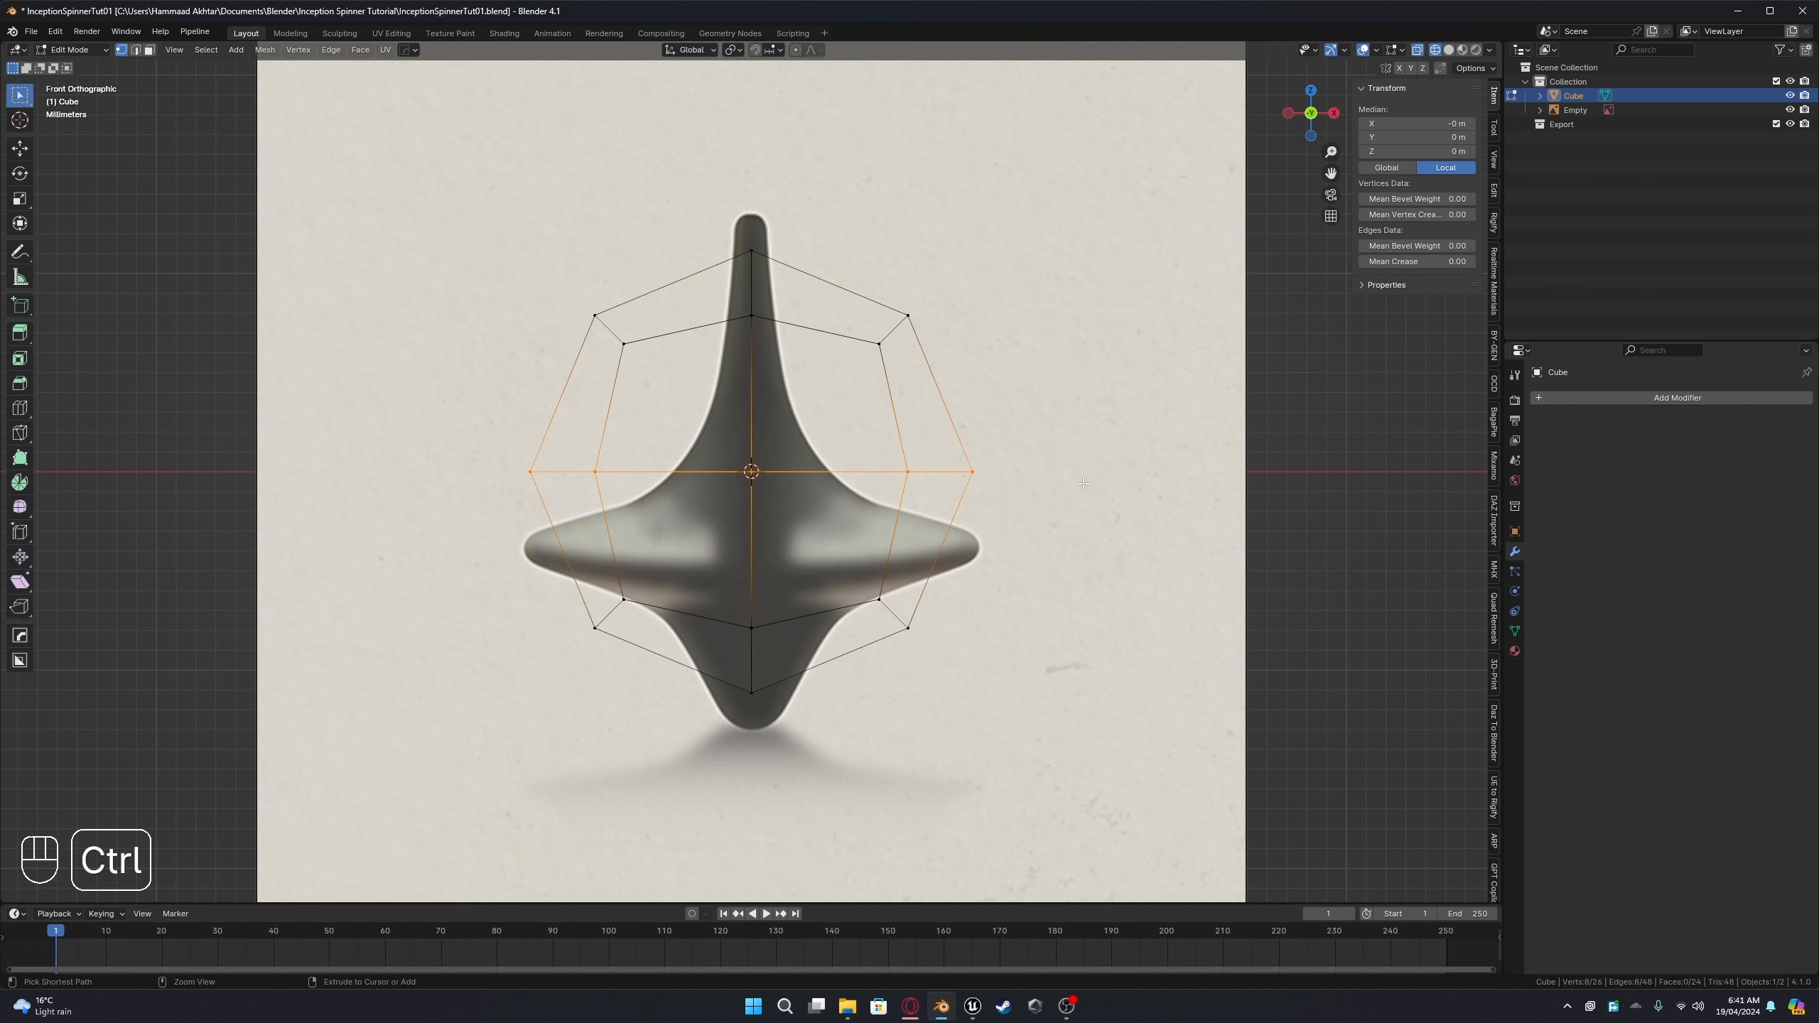
key("ctrl+b")
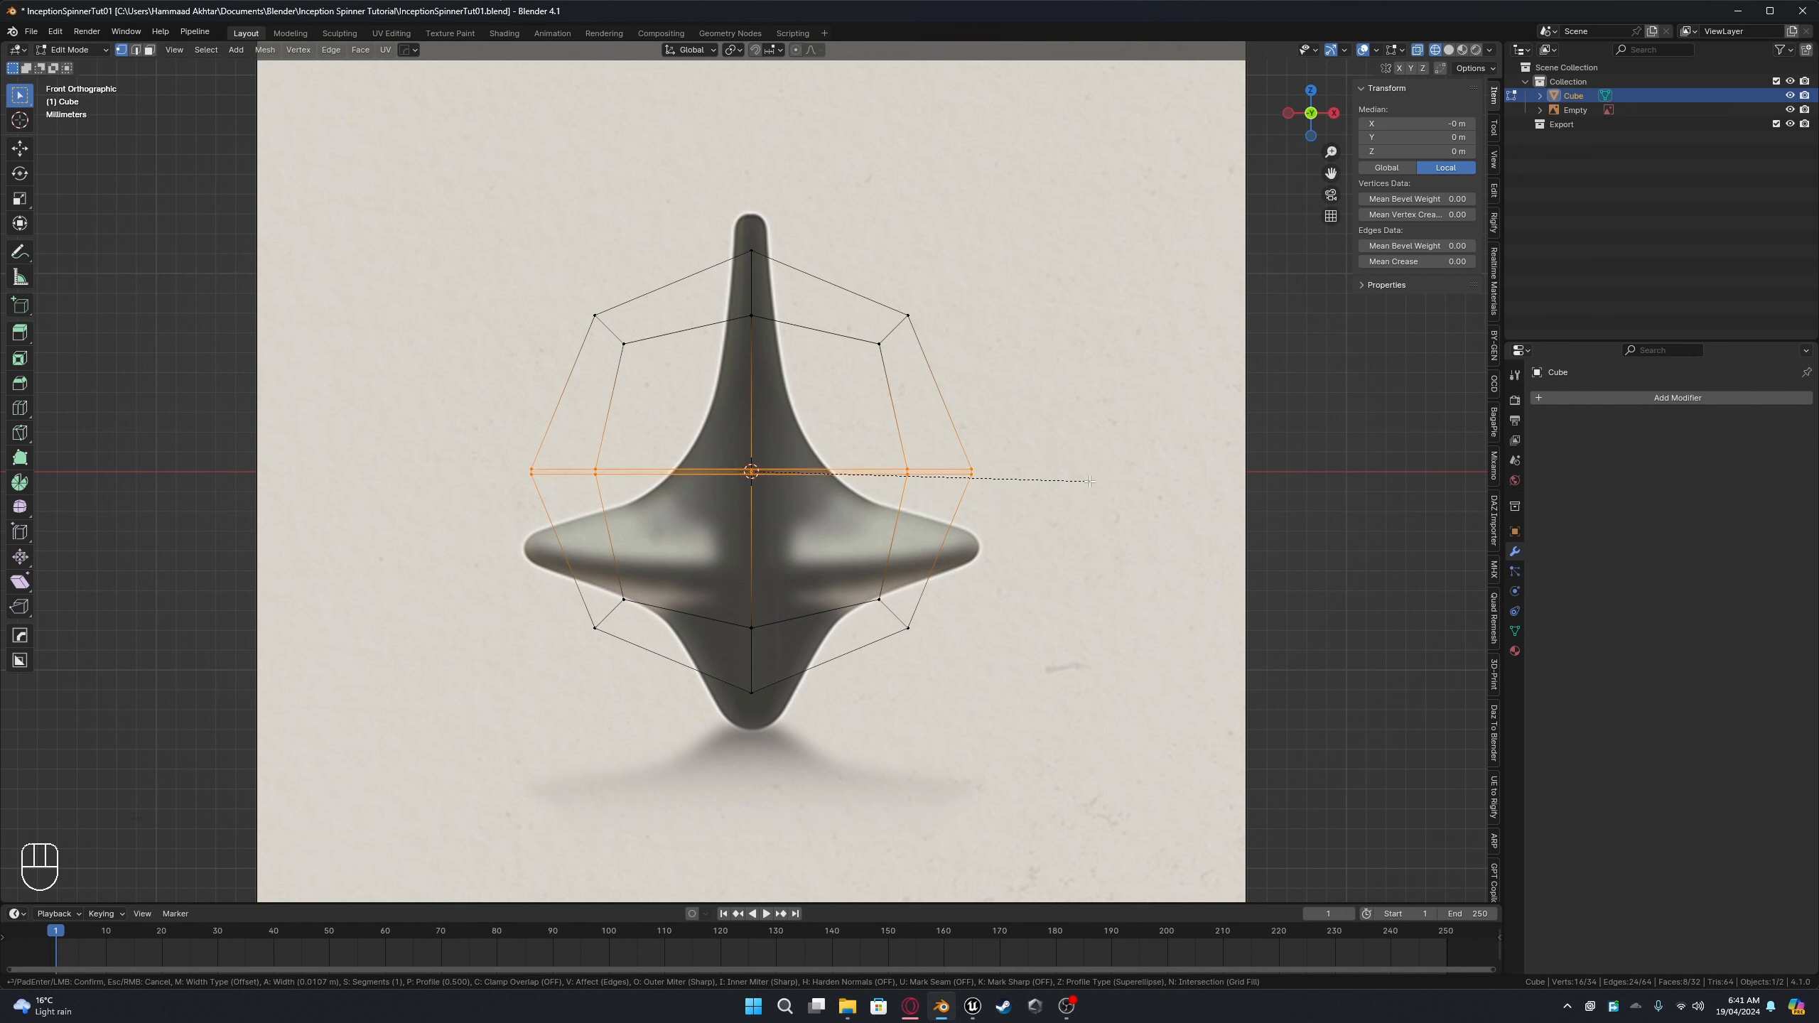
left_click(1089, 481)
Step: Select the lower half of the mesh, shrink it to about 0.42, and move it down to the spinner's bottom tip
left_click_drag(1017, 749, 476, 472)
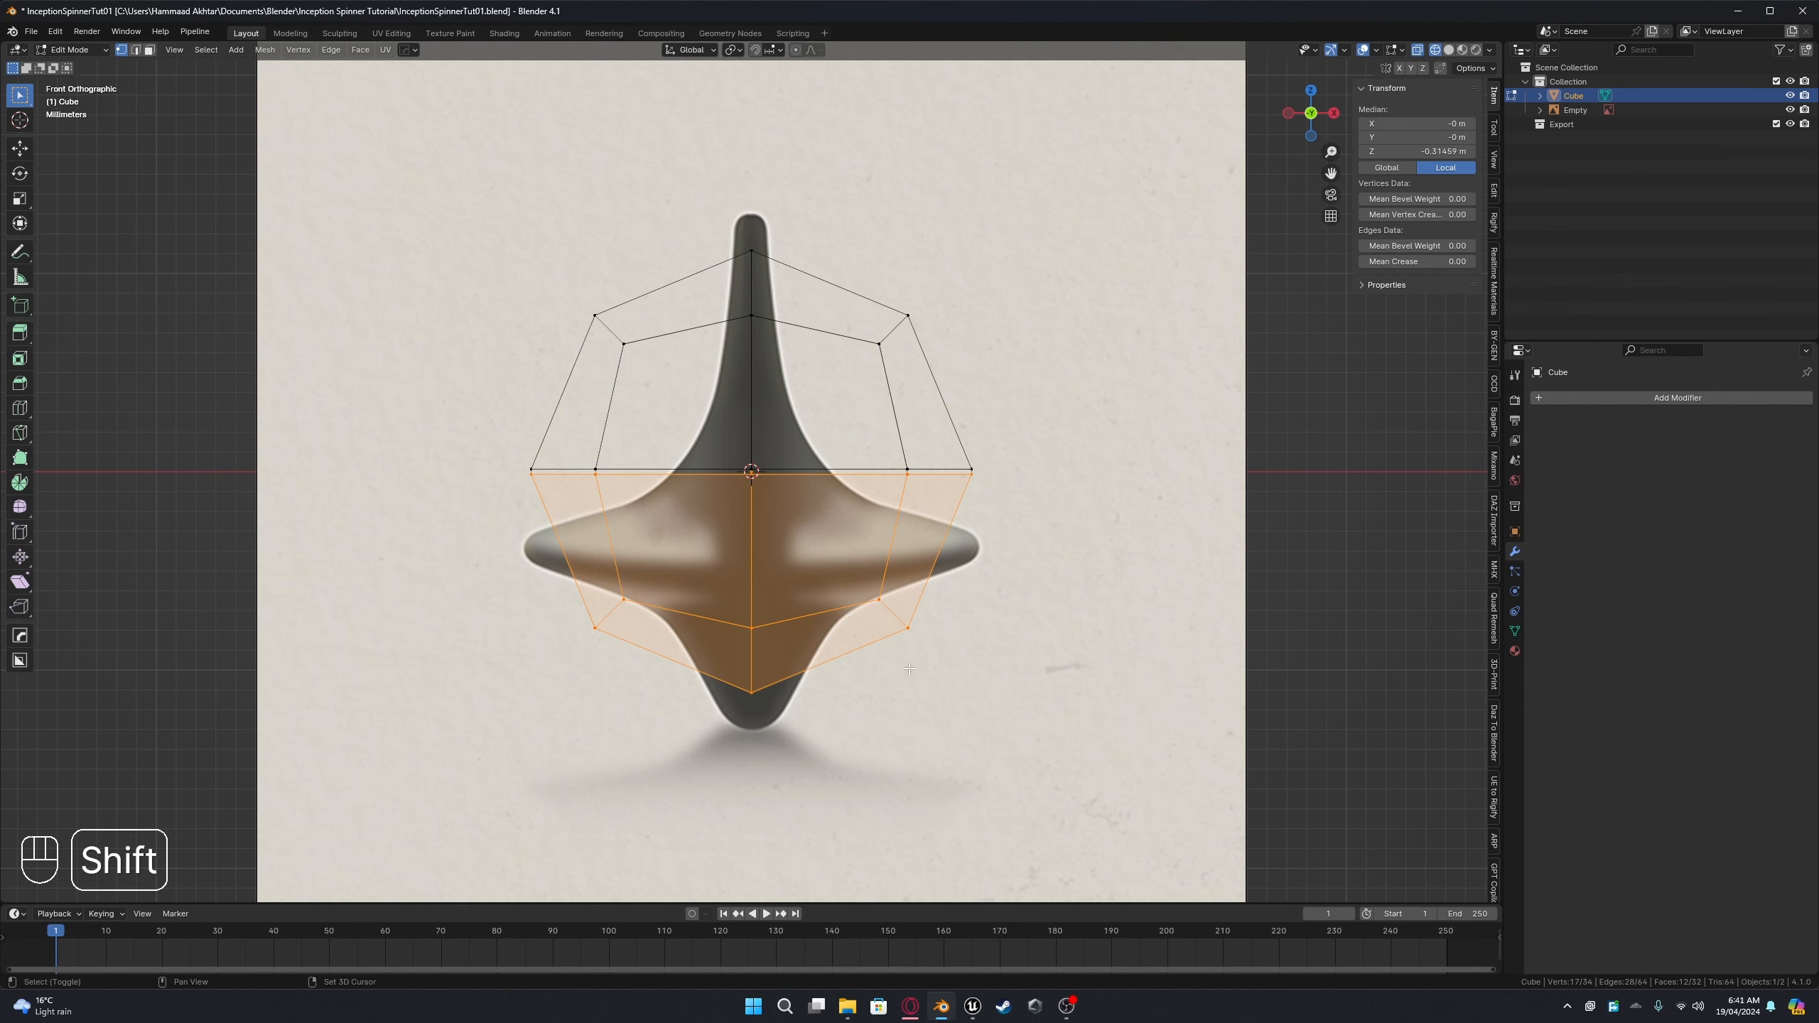
middle_click_drag(476, 472, 476, 369, "shift")
scroll(476, 368, "up", 3)
key("s")
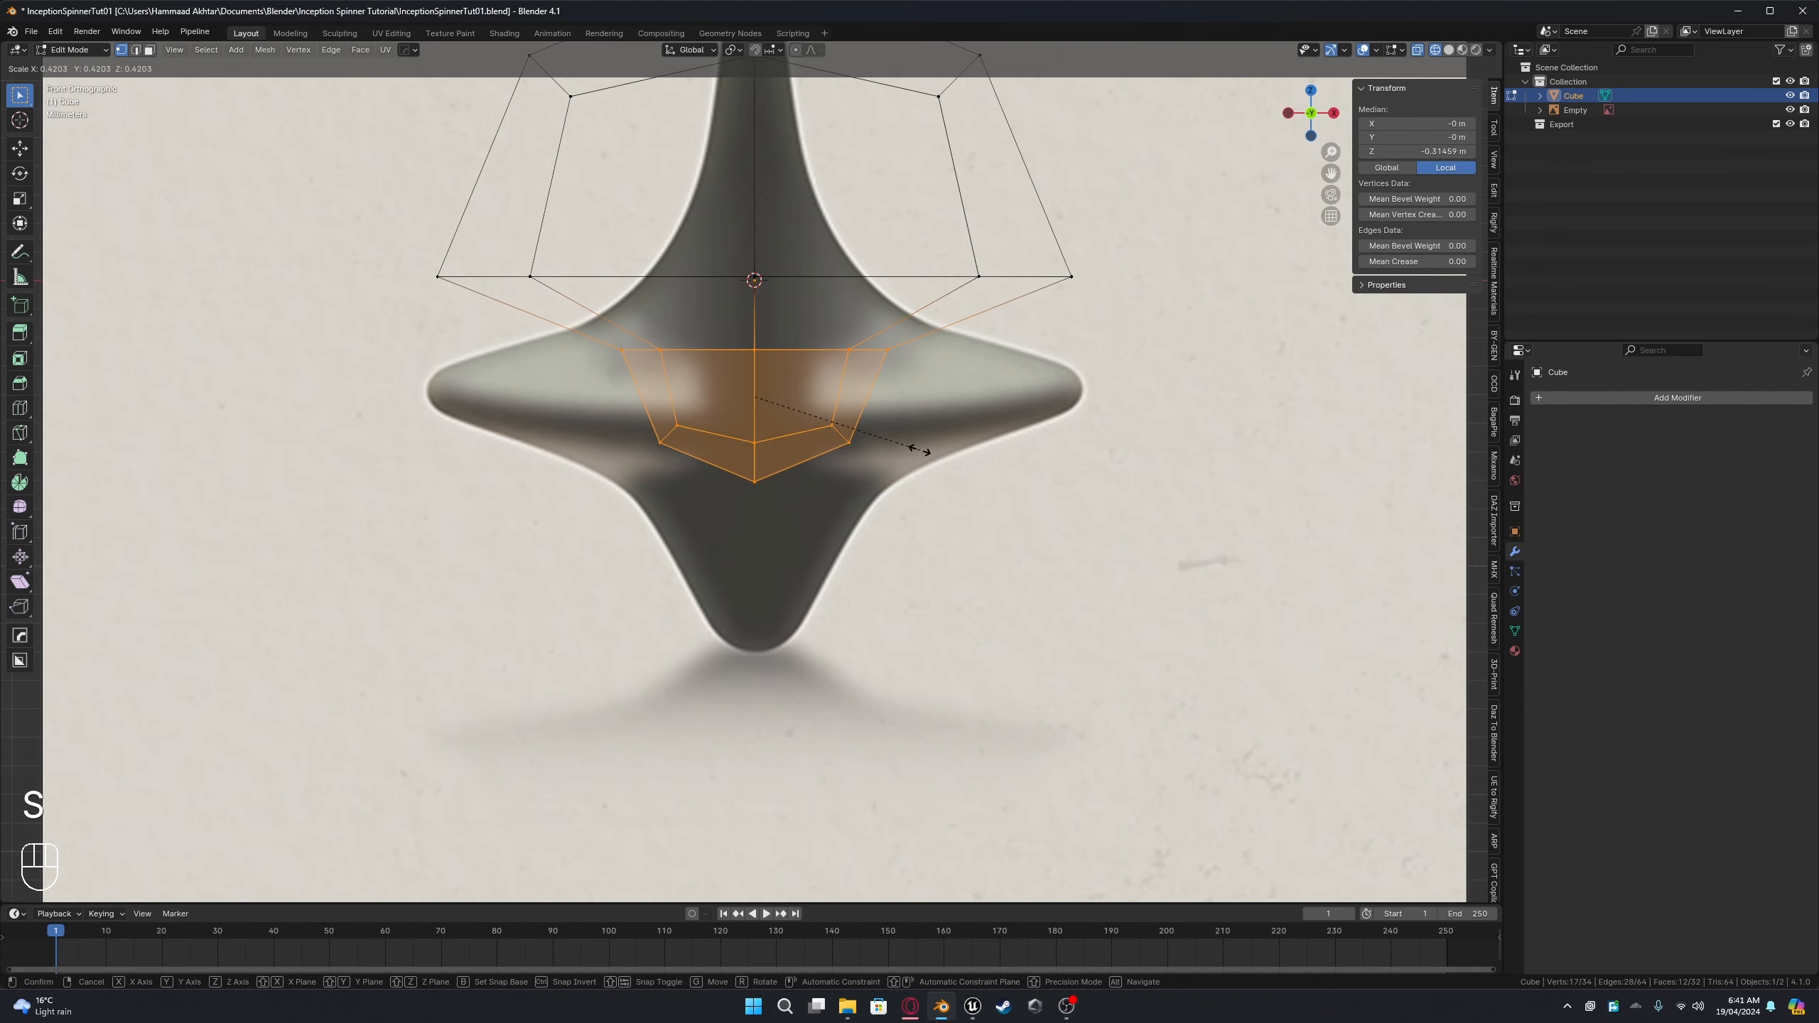
left_click(913, 459)
key("g")
left_click(898, 629)
Step: Refine the lower section's scale and Z position until it fits the rounded bottom tip in the reference
key("s")
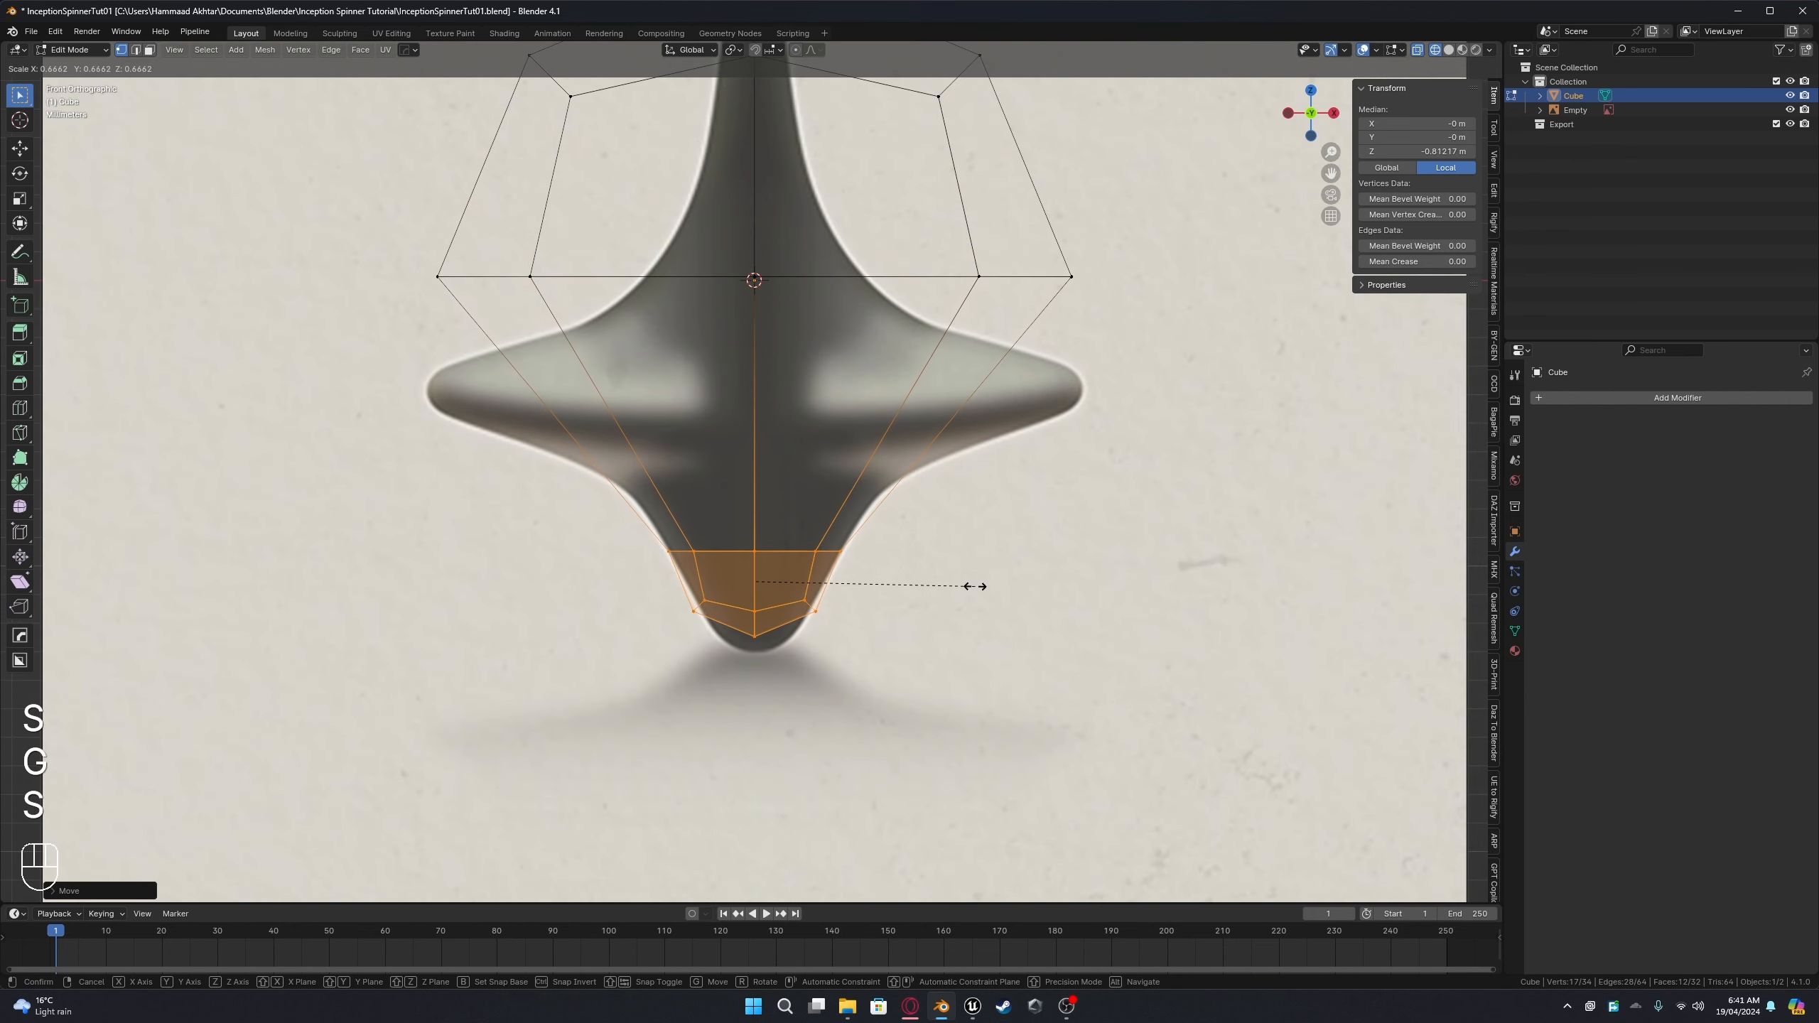
left_click(968, 586)
key("g")
middle_click(960, 607)
left_click(959, 619)
key("s")
left_click(928, 596)
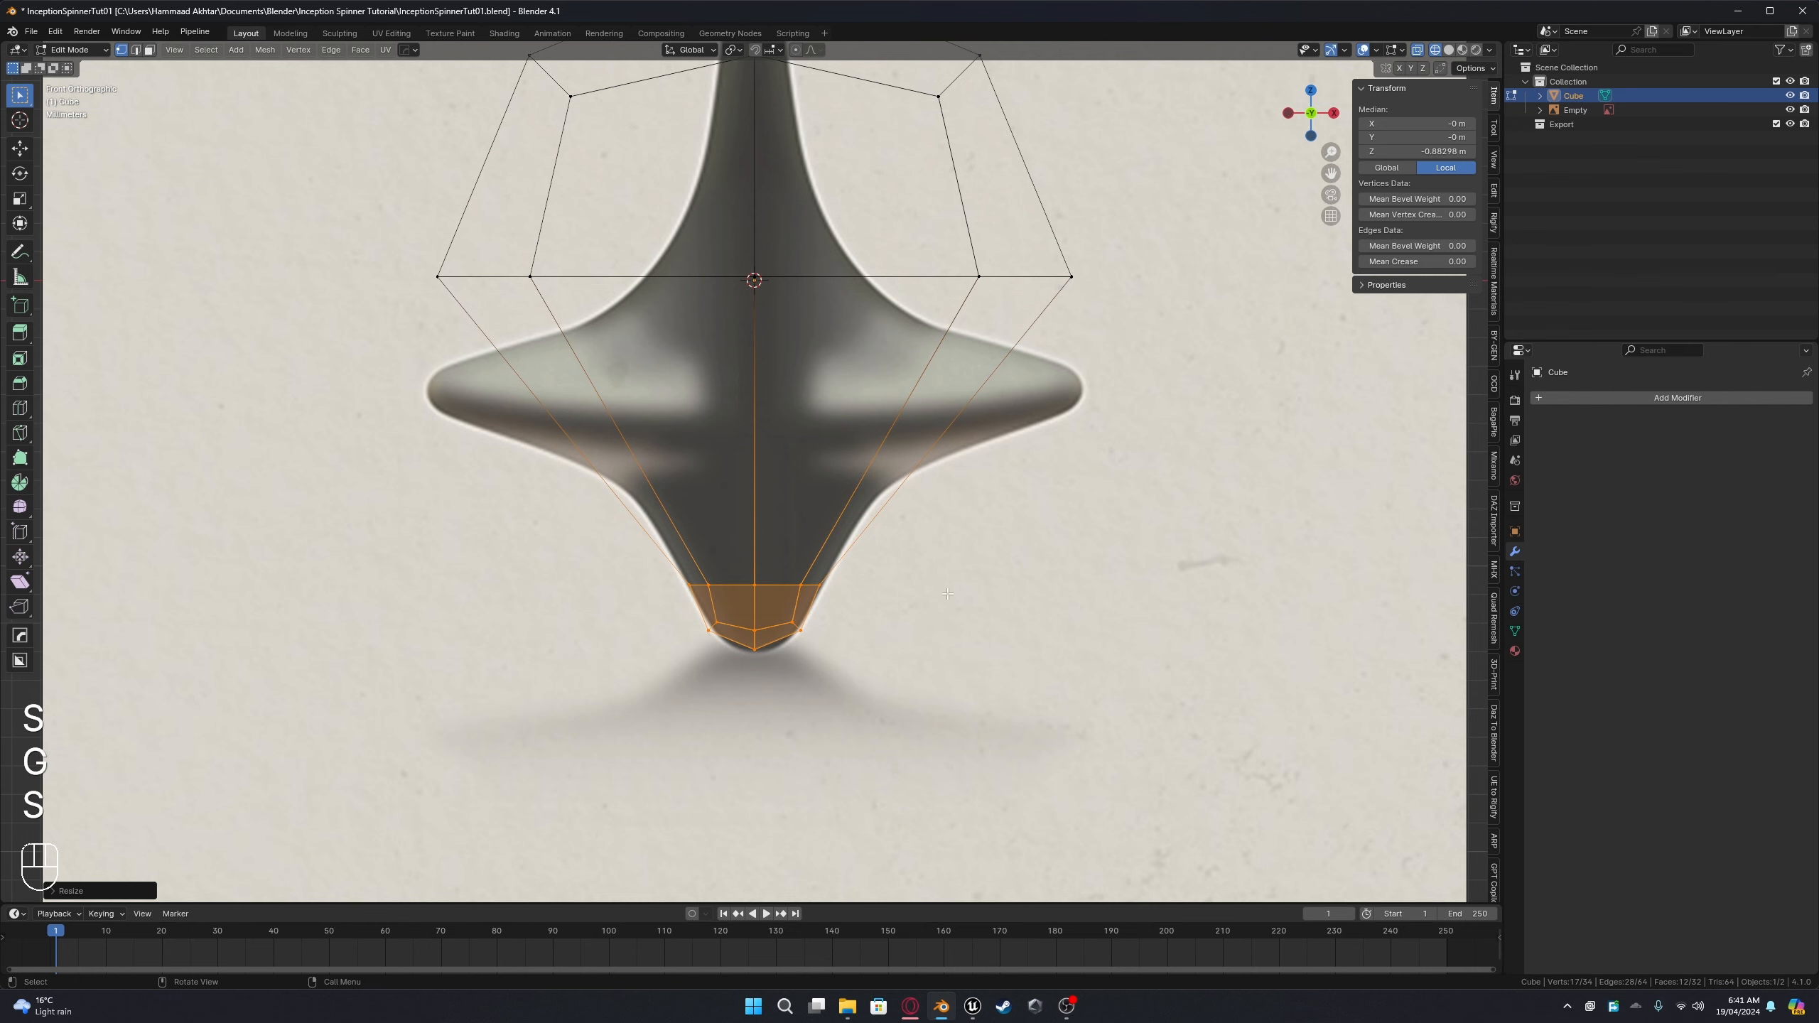
key("g")
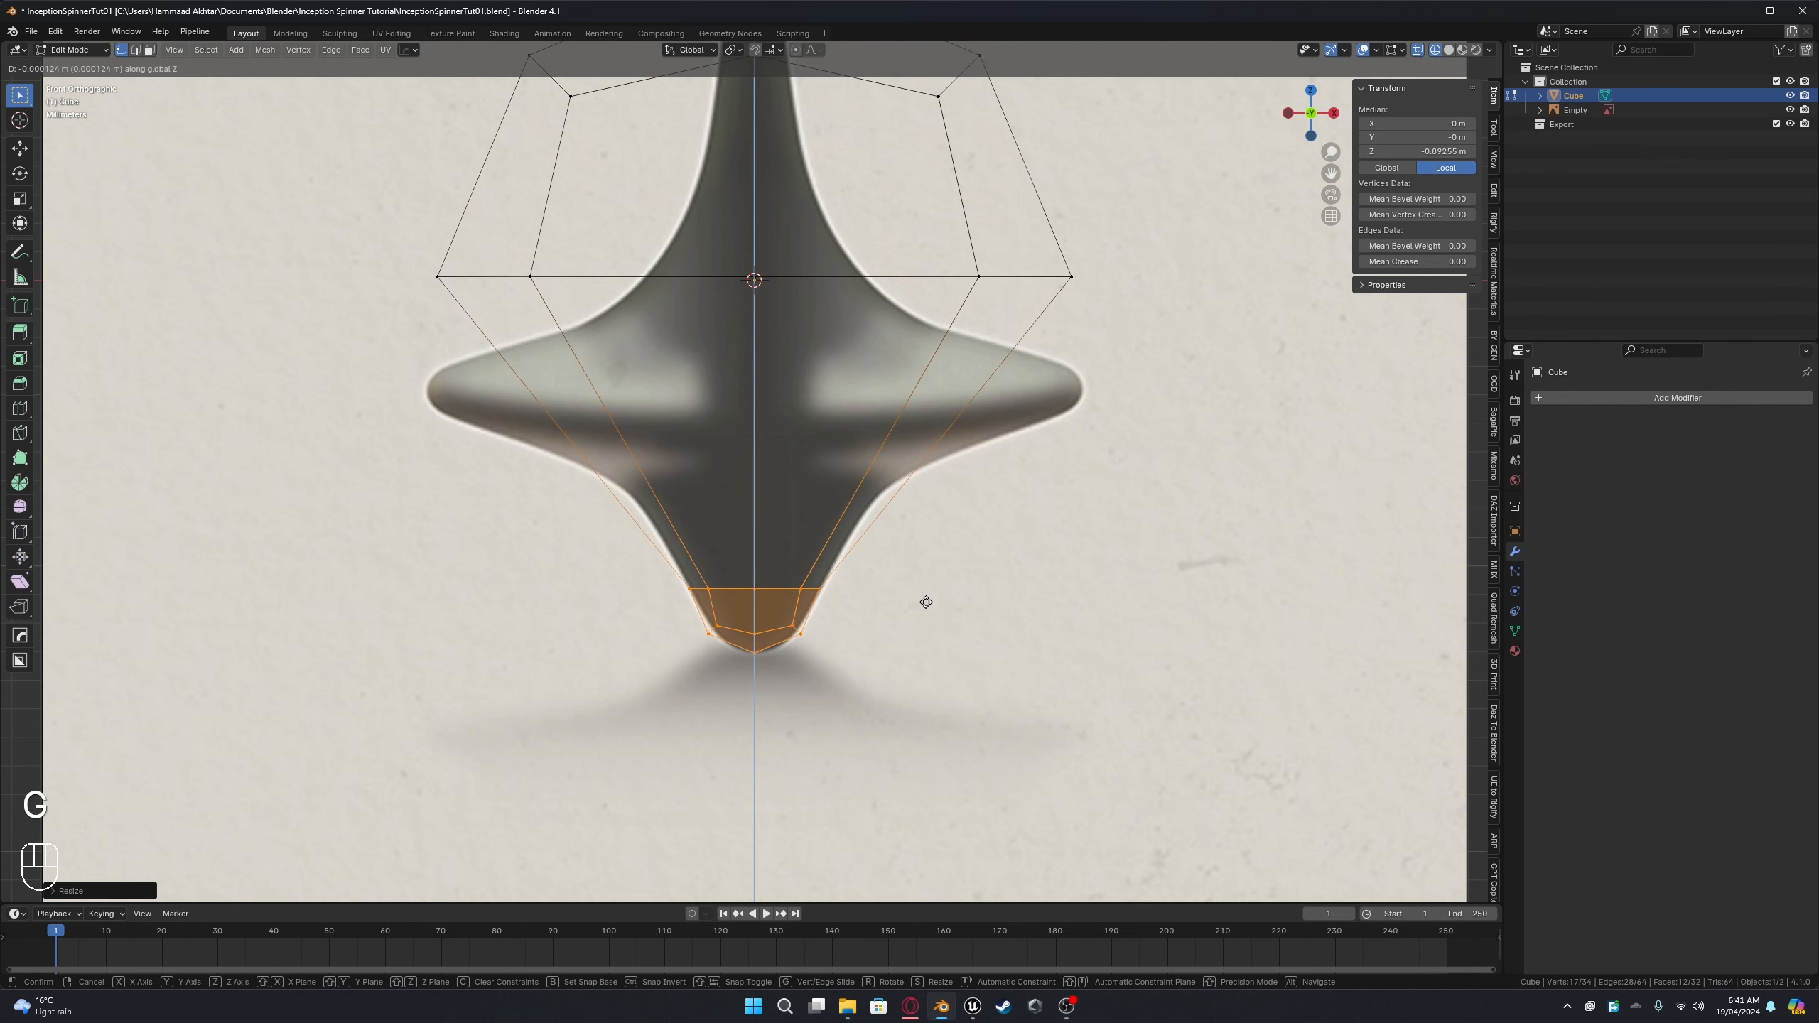
left_click(927, 600)
Step: Select the upper half of the mesh, shrink it, and move it up to fit the tip of the spinner's stem
scroll(985, 517, "down", 1)
middle_click_drag(819, 329, 816, 609, "shift")
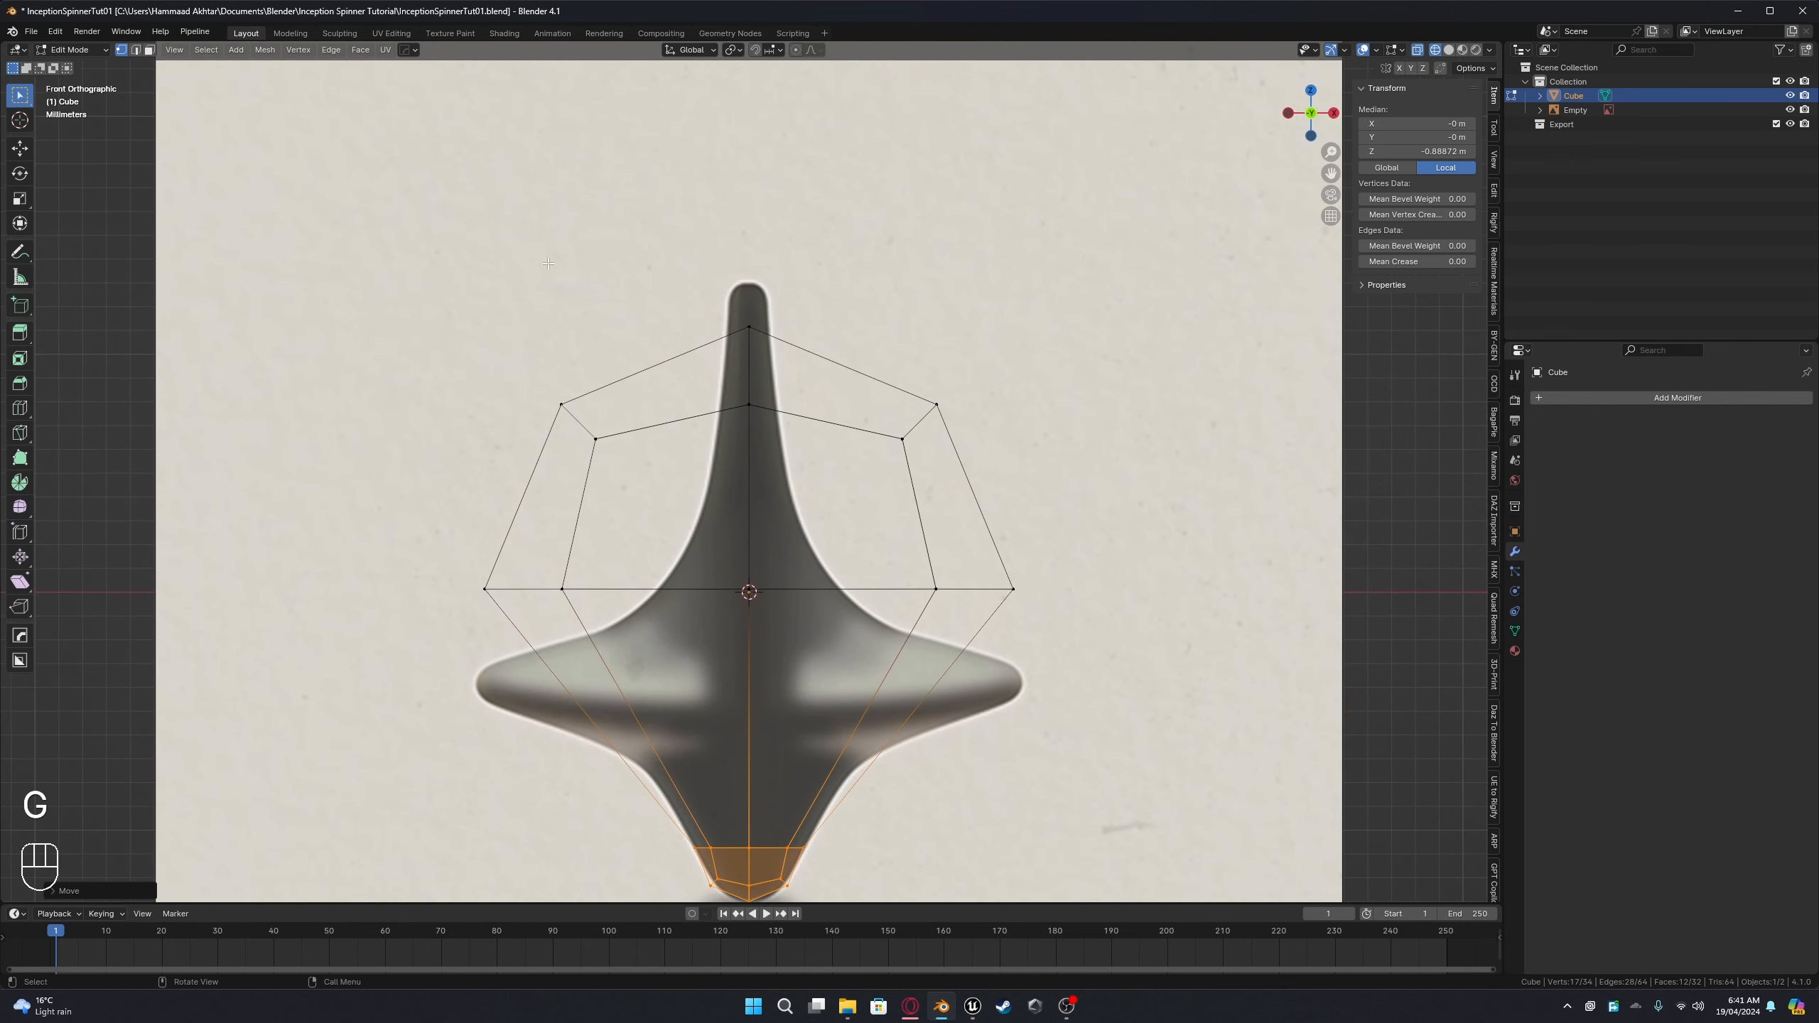
left_click_drag(344, 238, 1227, 644)
key("s")
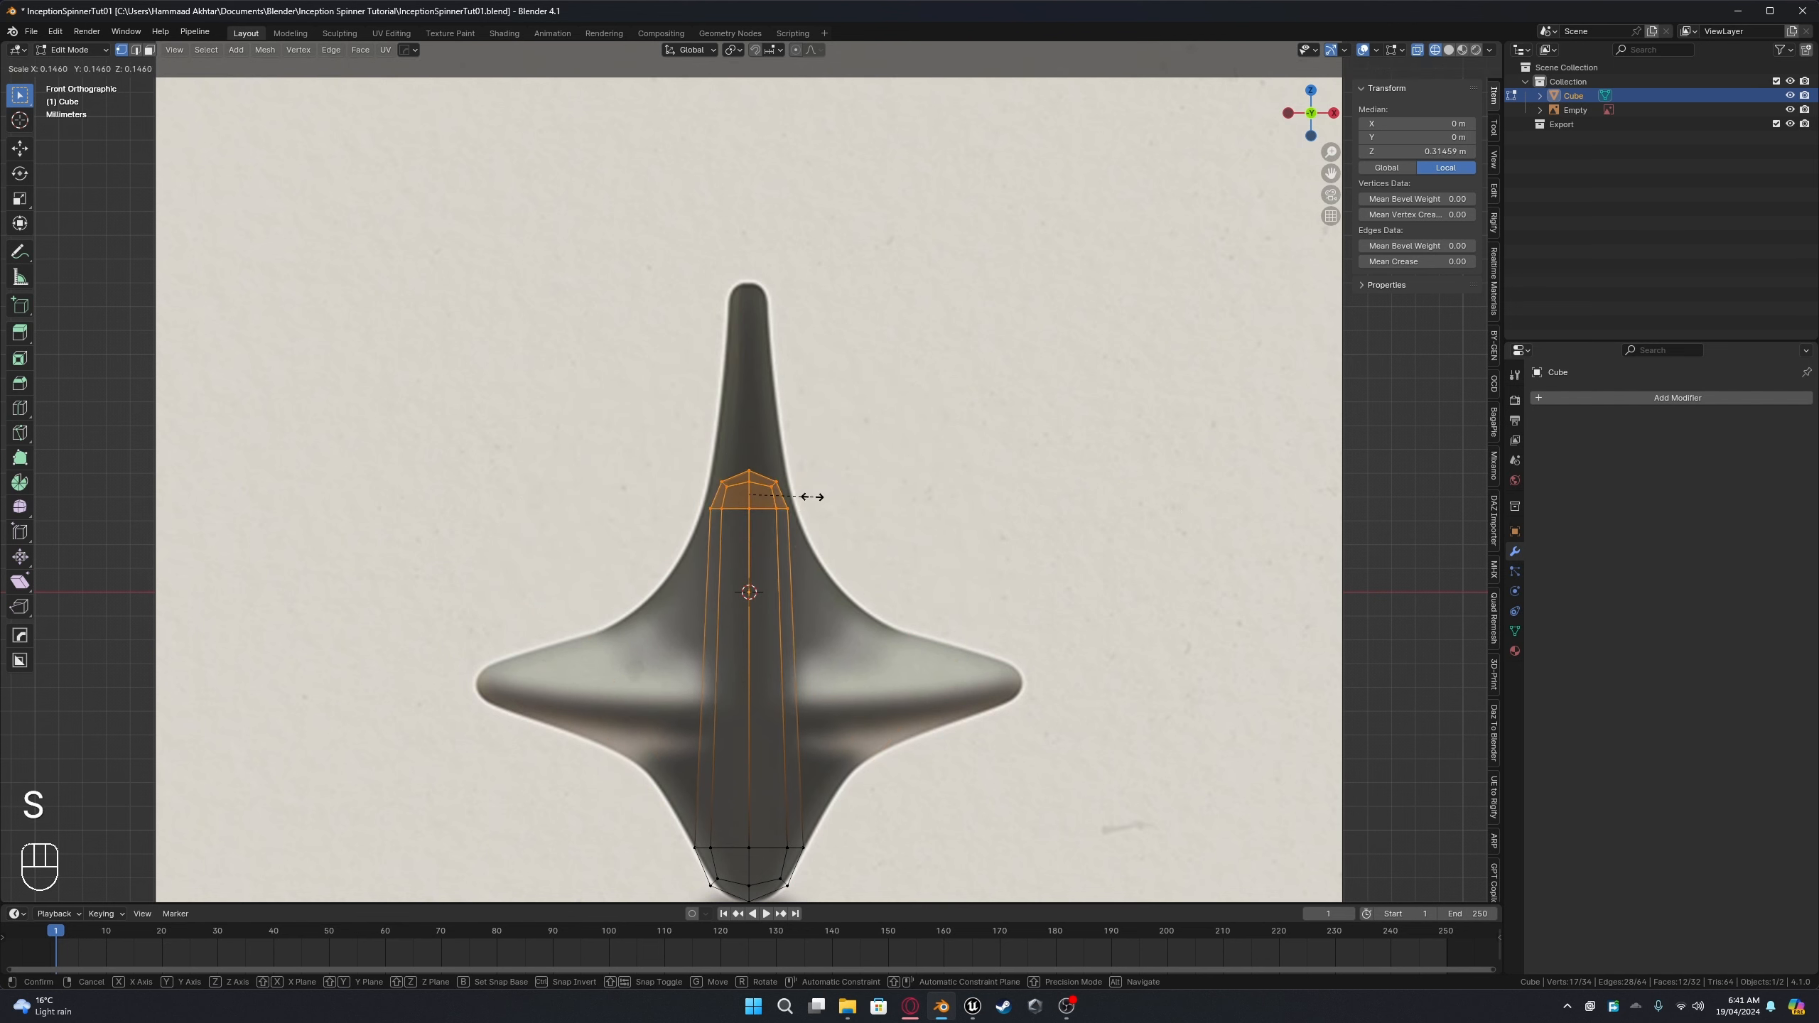
left_click(812, 496)
key("g")
middle_click(810, 458)
left_click(807, 297)
scroll(741, 279, "up", 8)
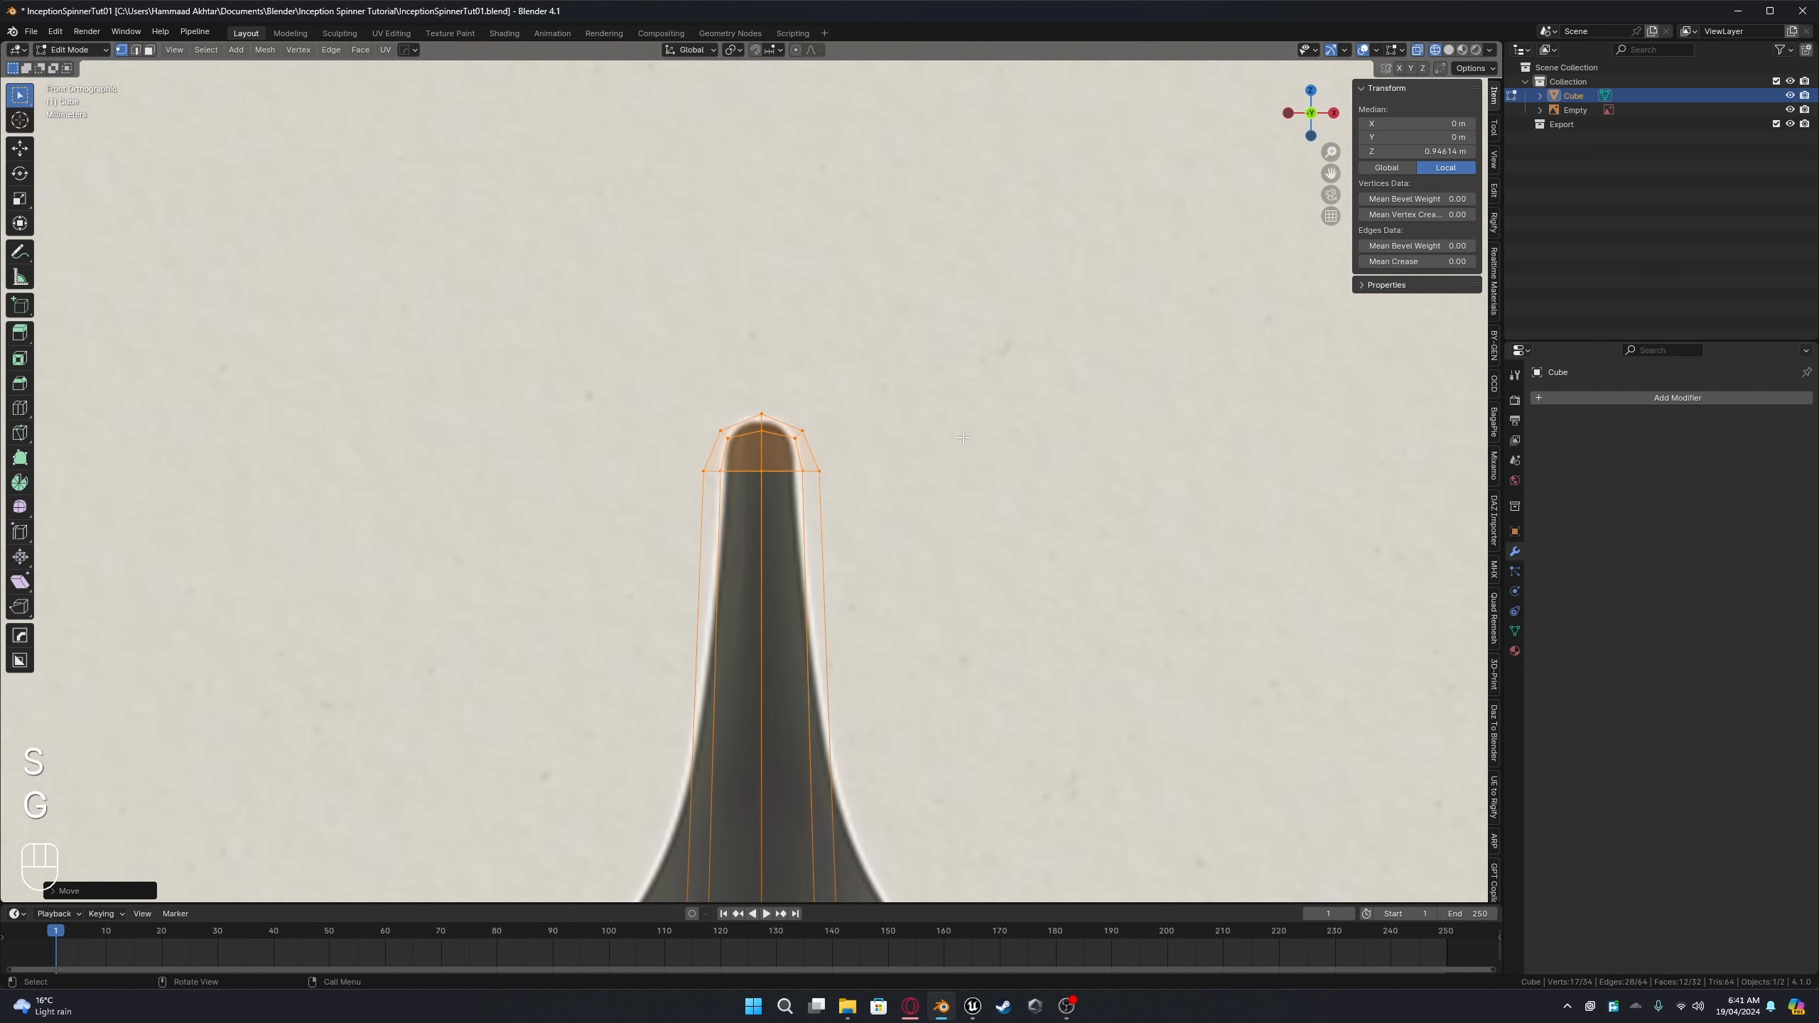
key("s")
left_click(996, 394)
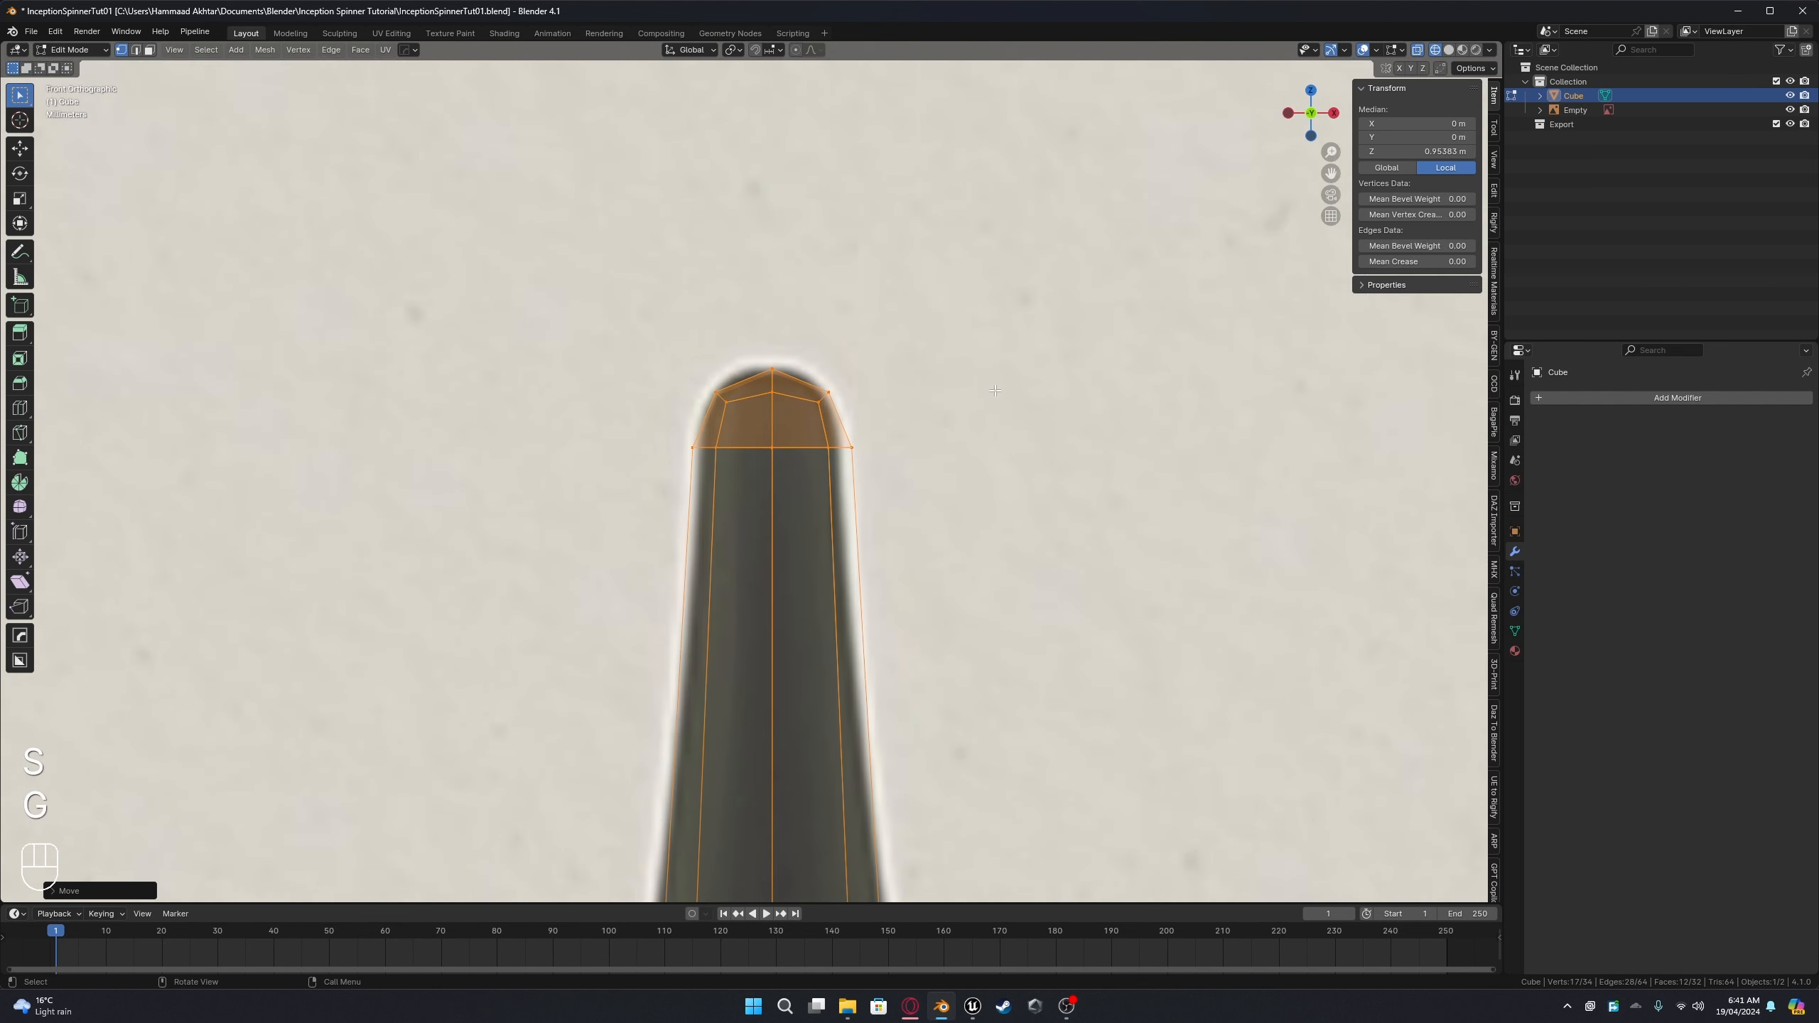
Step: Add a Subdivision Surface modifier at two levels to the mesh and turn off Optimal Display
scroll(1034, 399, "down", 7)
middle_click_drag(1034, 399, 1014, 239, "shift")
scroll(980, 416, "down", 2)
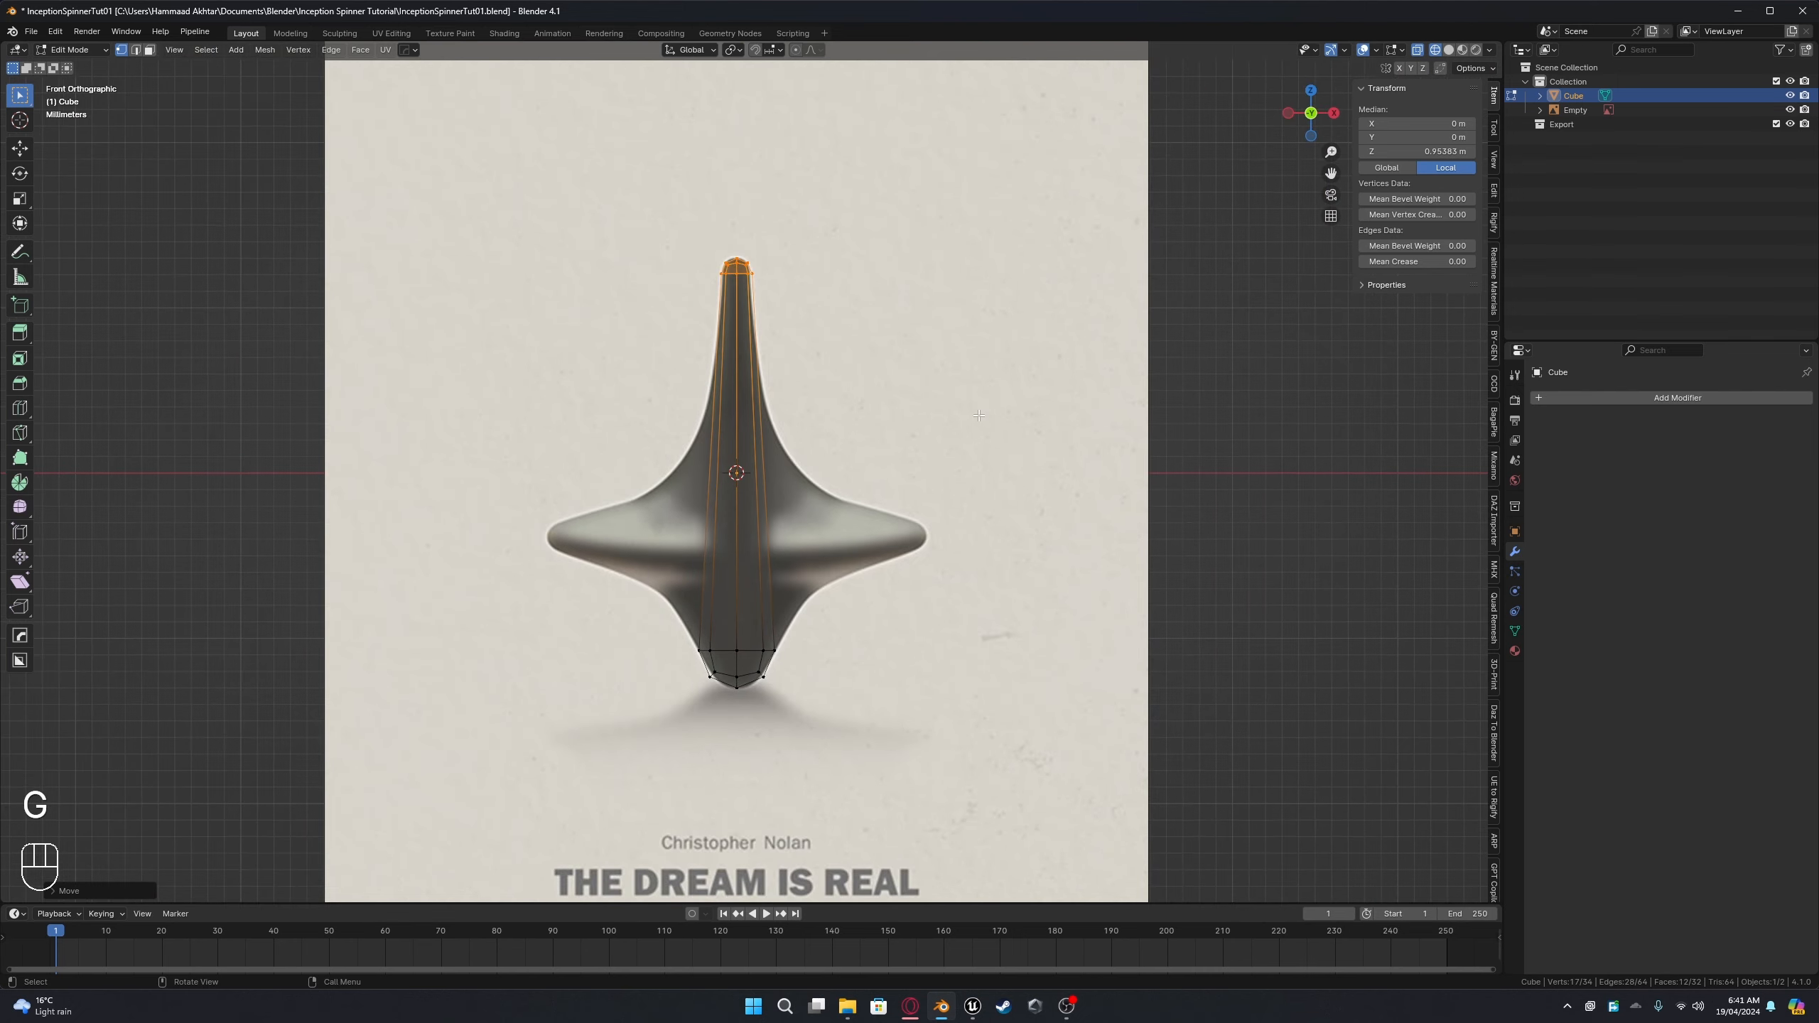
left_click(1597, 397)
type("su")
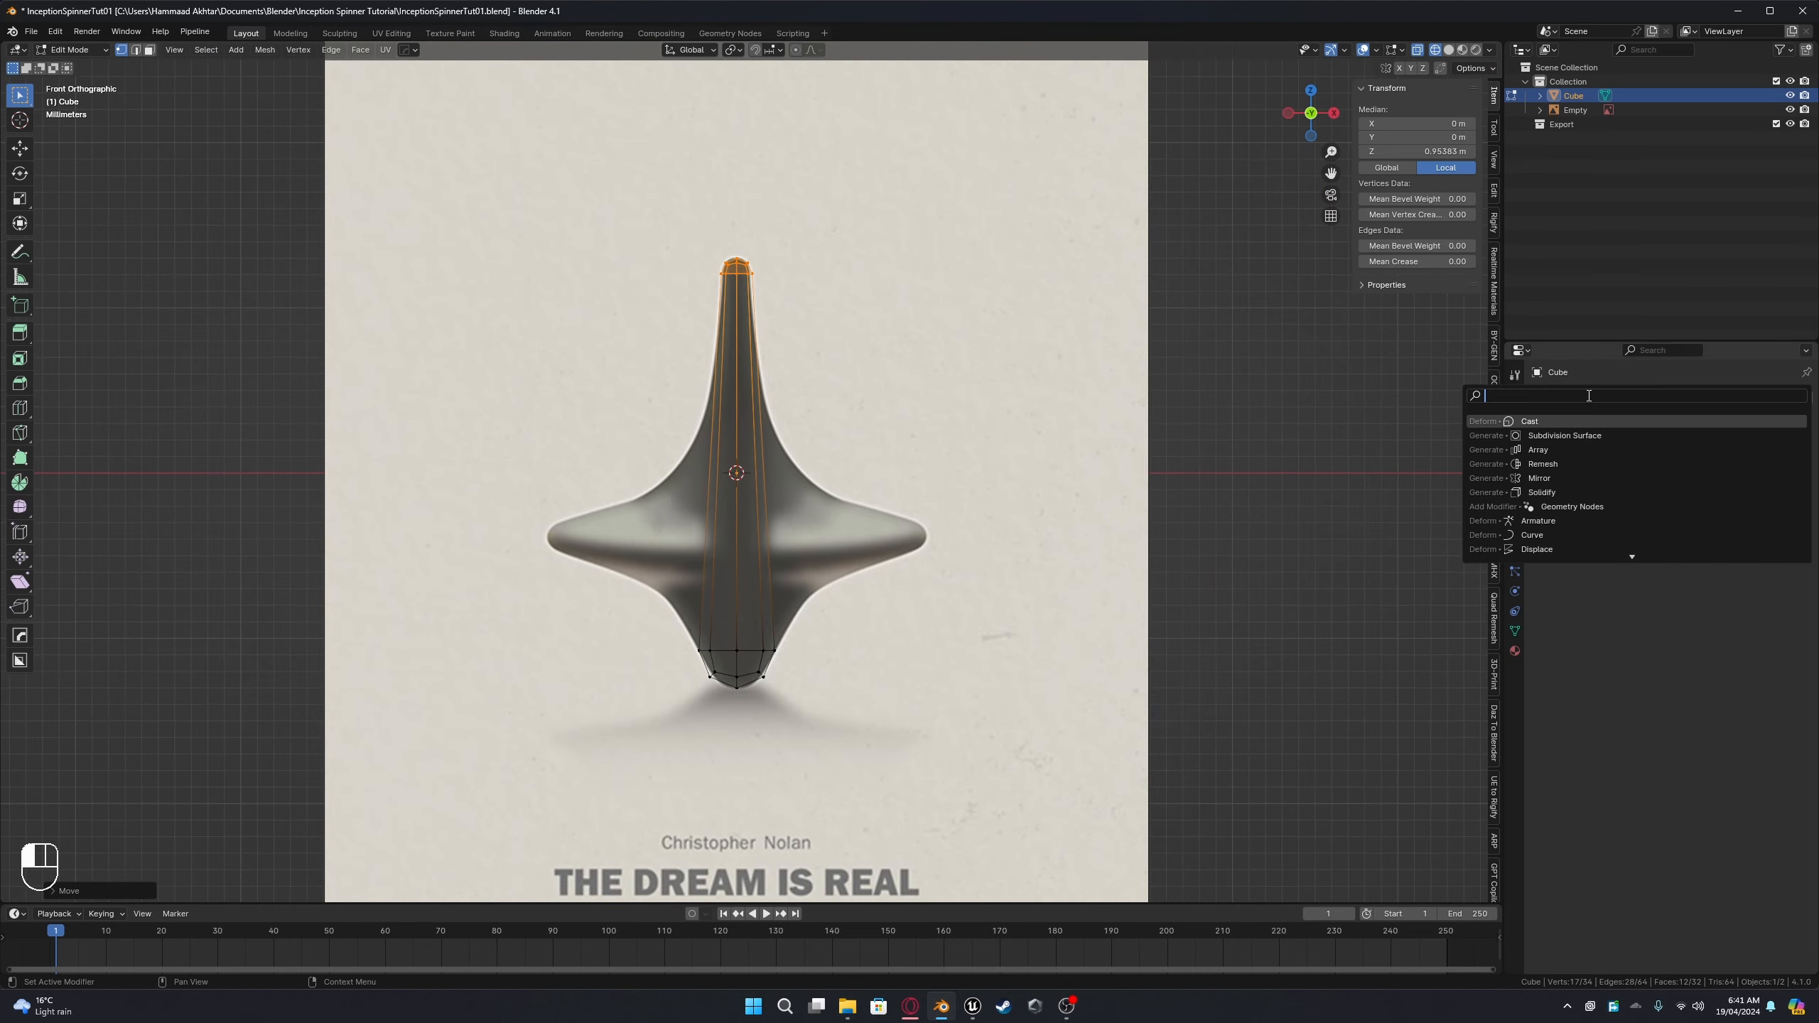
type("b")
left_click(1607, 422)
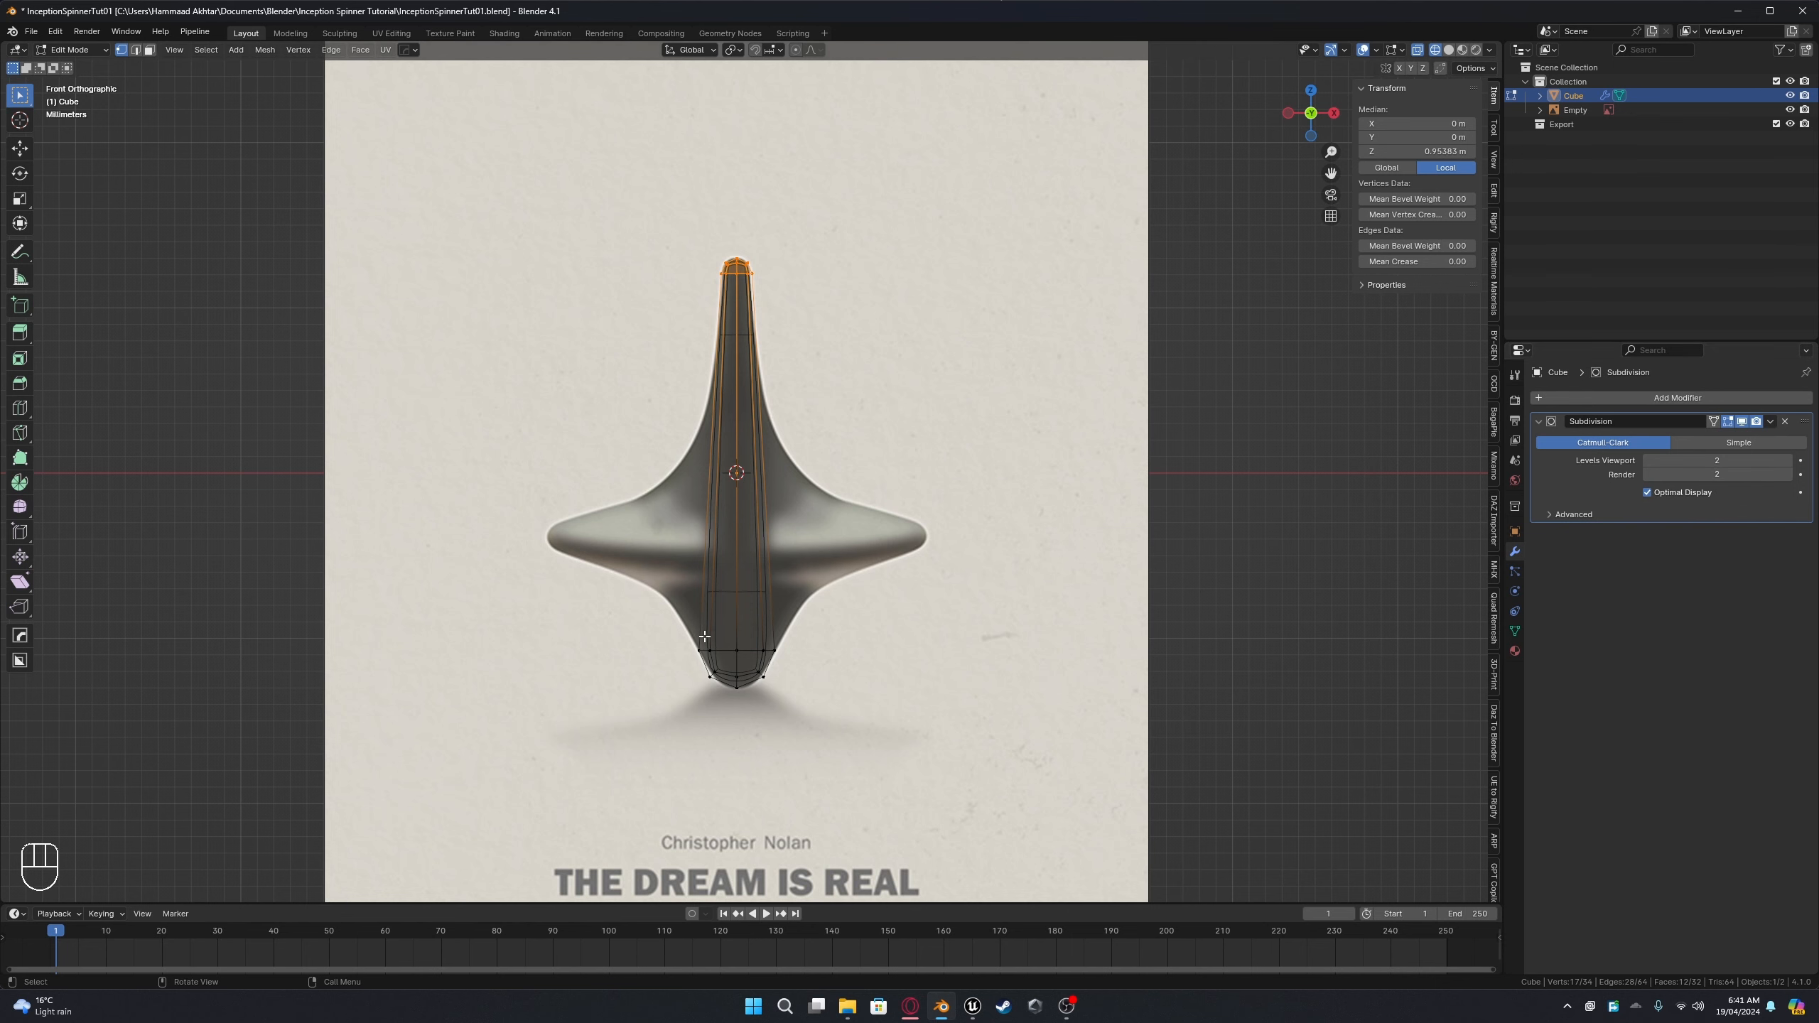
left_click(1646, 493)
Step: Add a loop cut at the height of the spinner's disc, widen it to the reference rim, and adjust its height
scroll(962, 566, "up", 3)
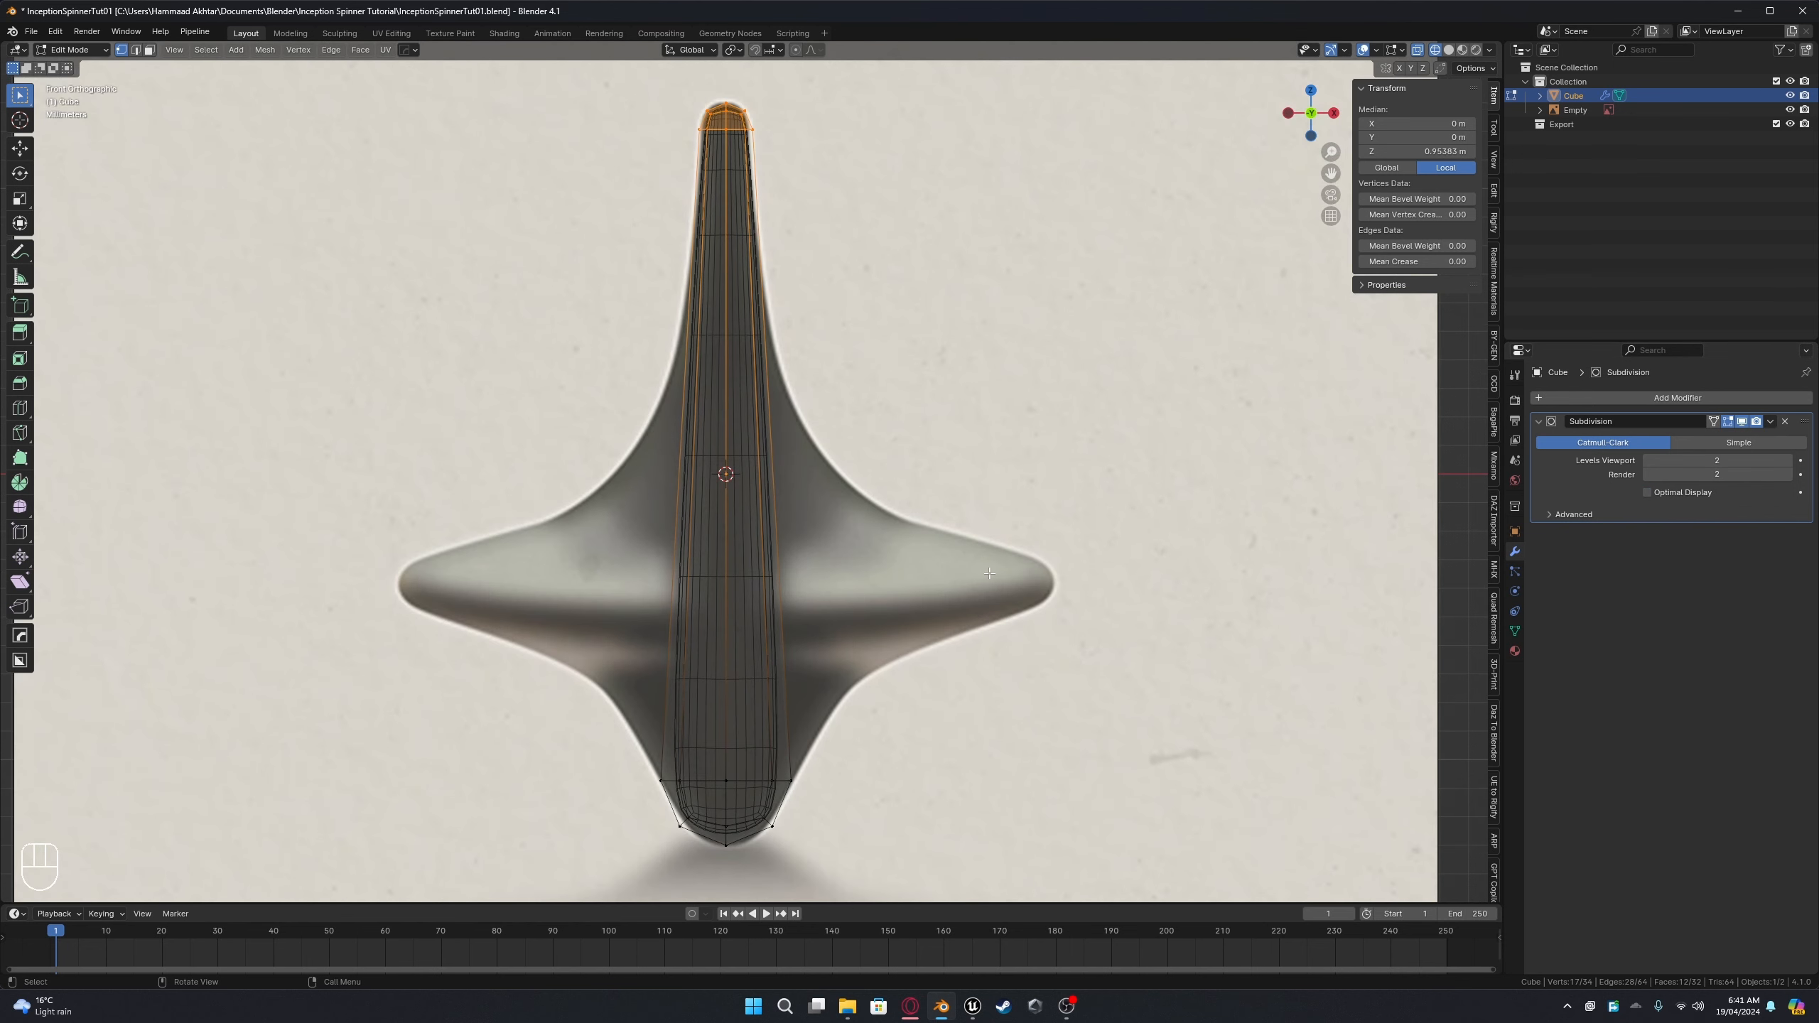
scroll(962, 567, "down", 1)
scroll(962, 567, "up", 1)
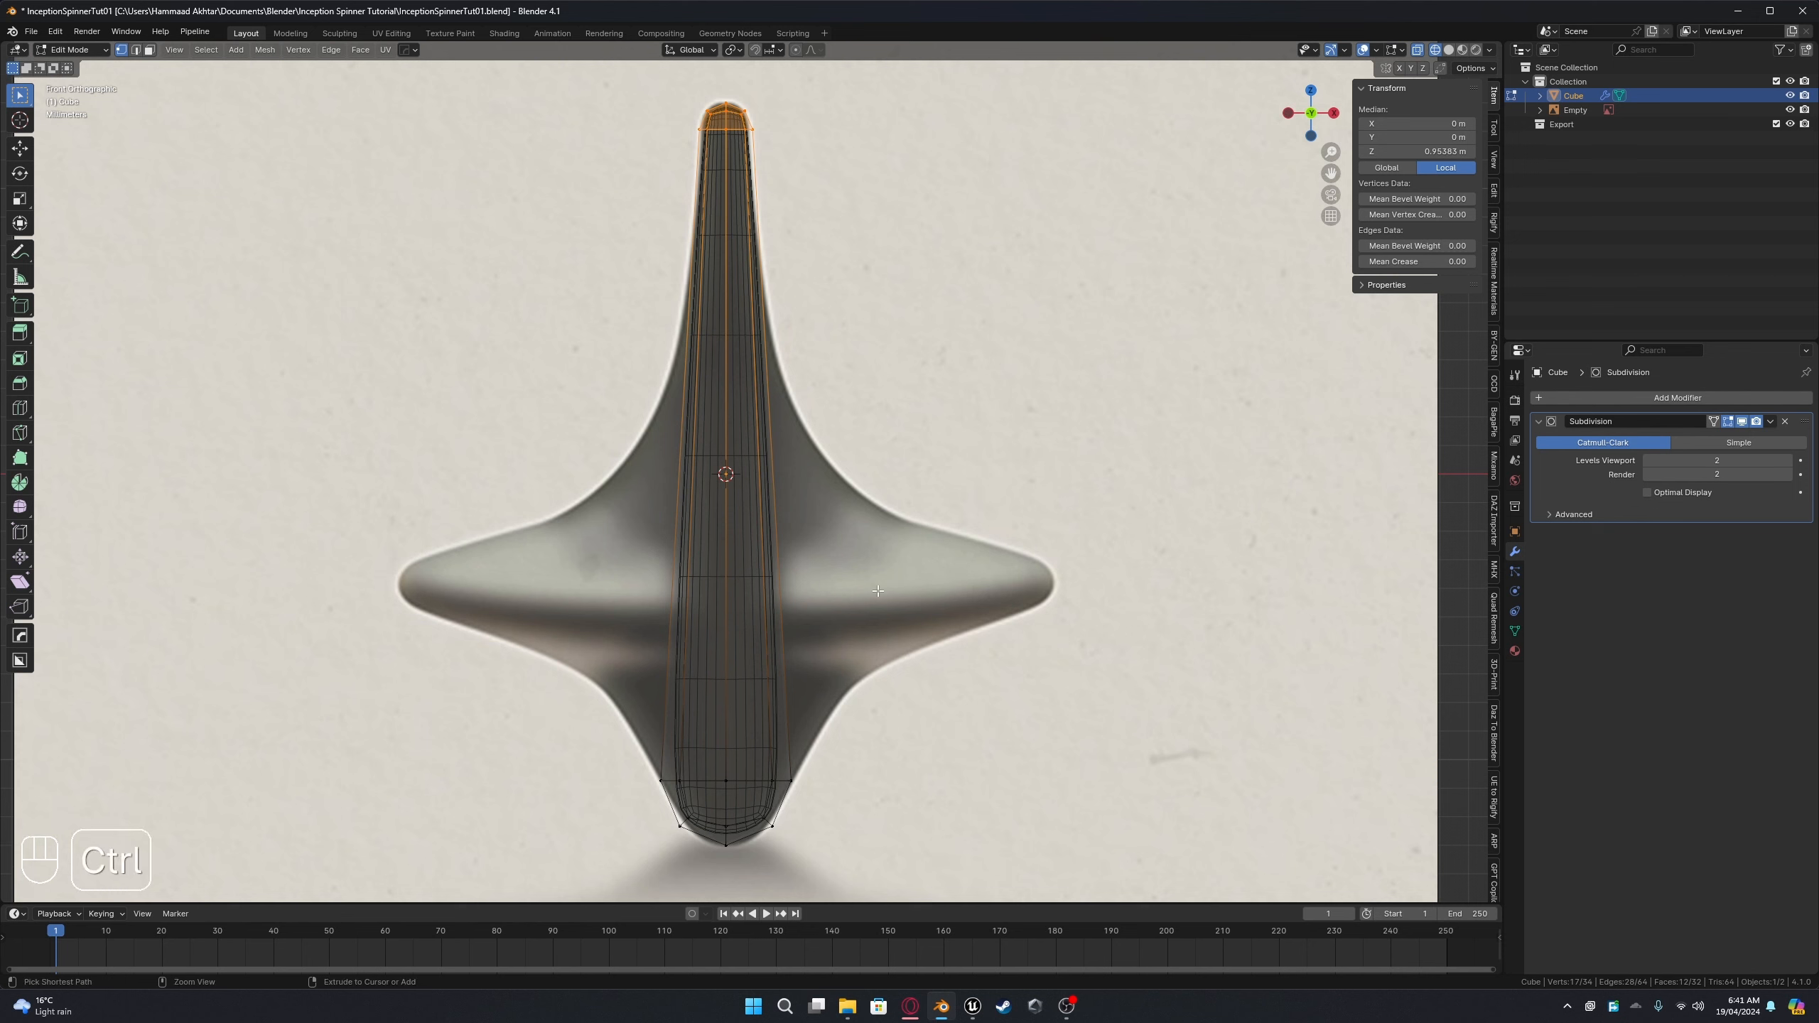
key("ctrl+r")
left_click(748, 487)
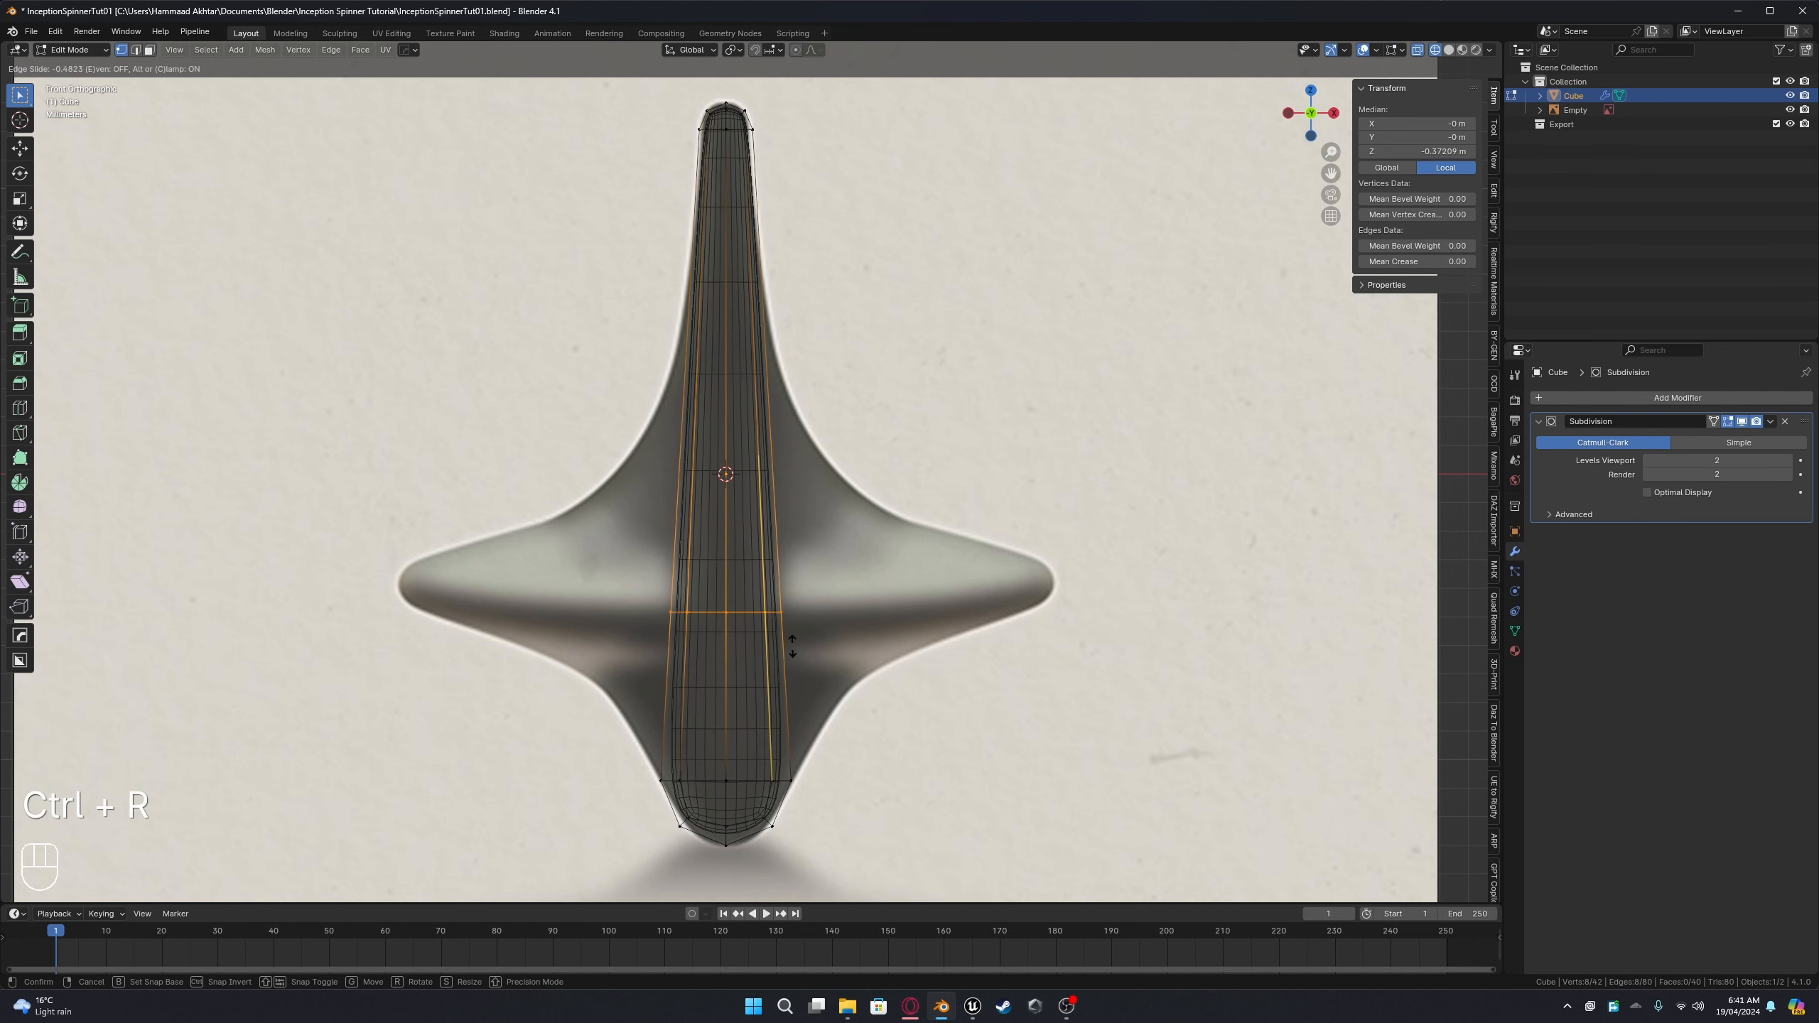
left_click(779, 625)
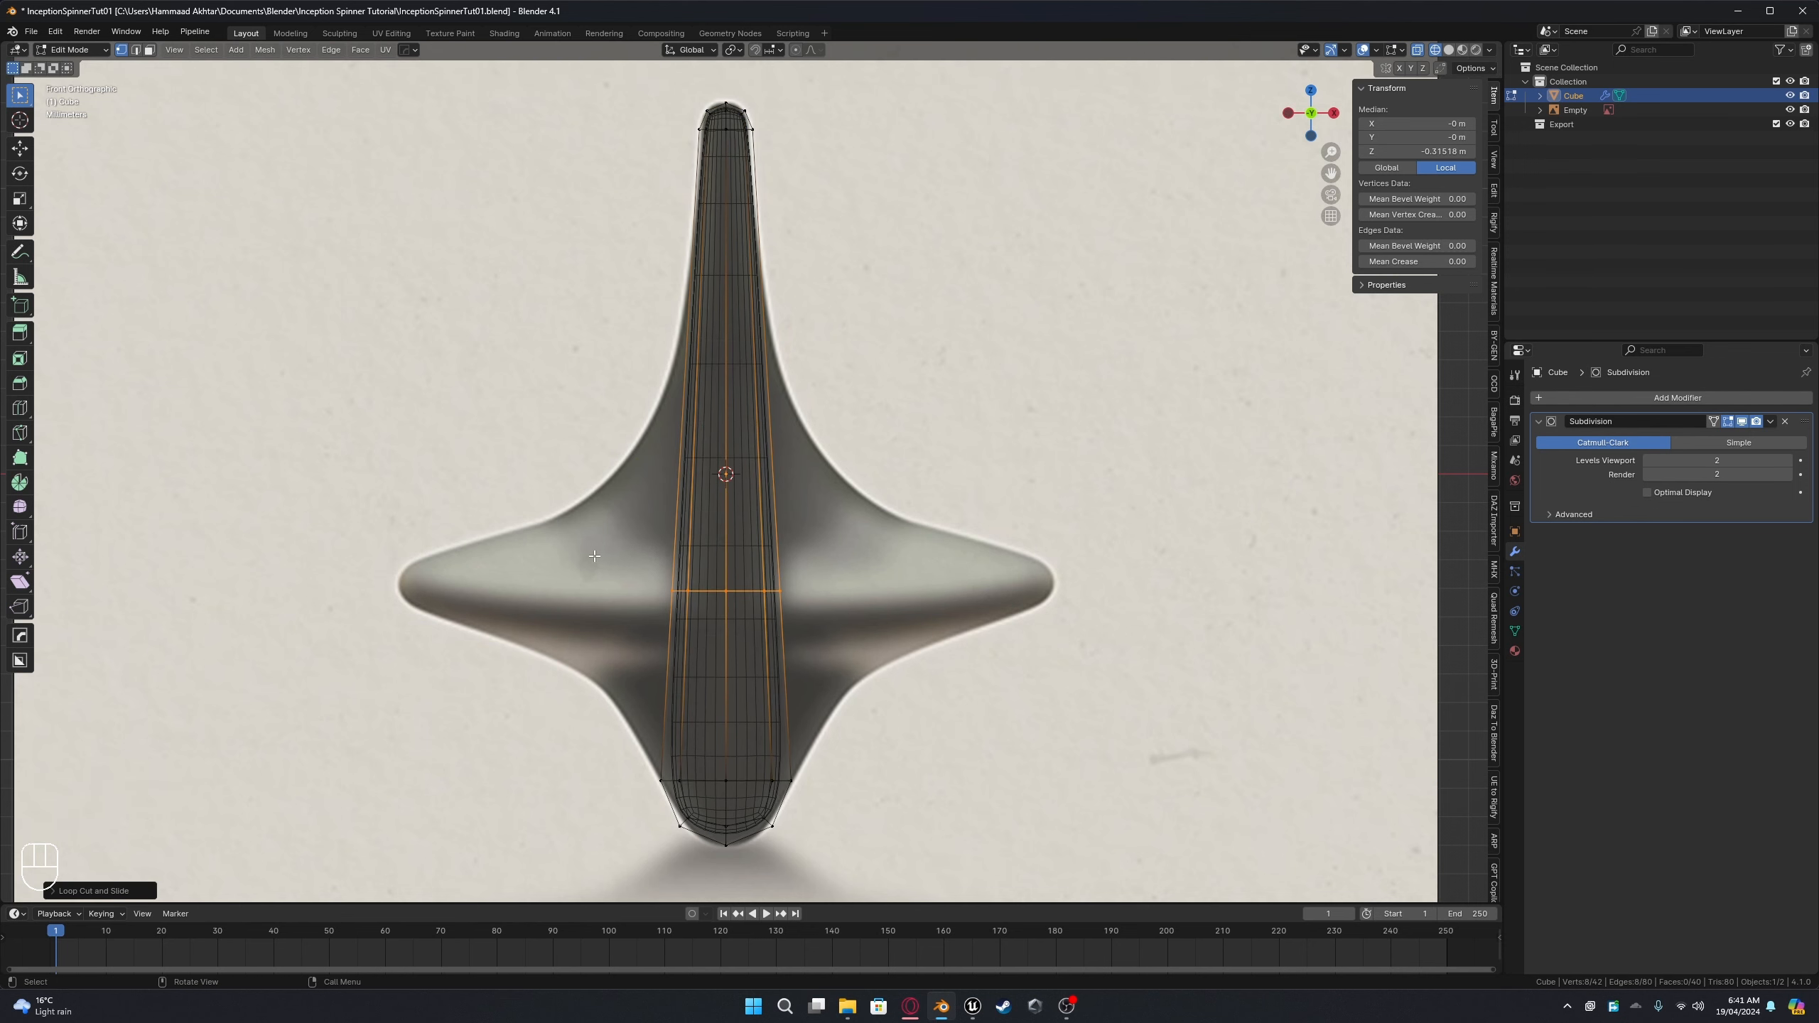
key("s")
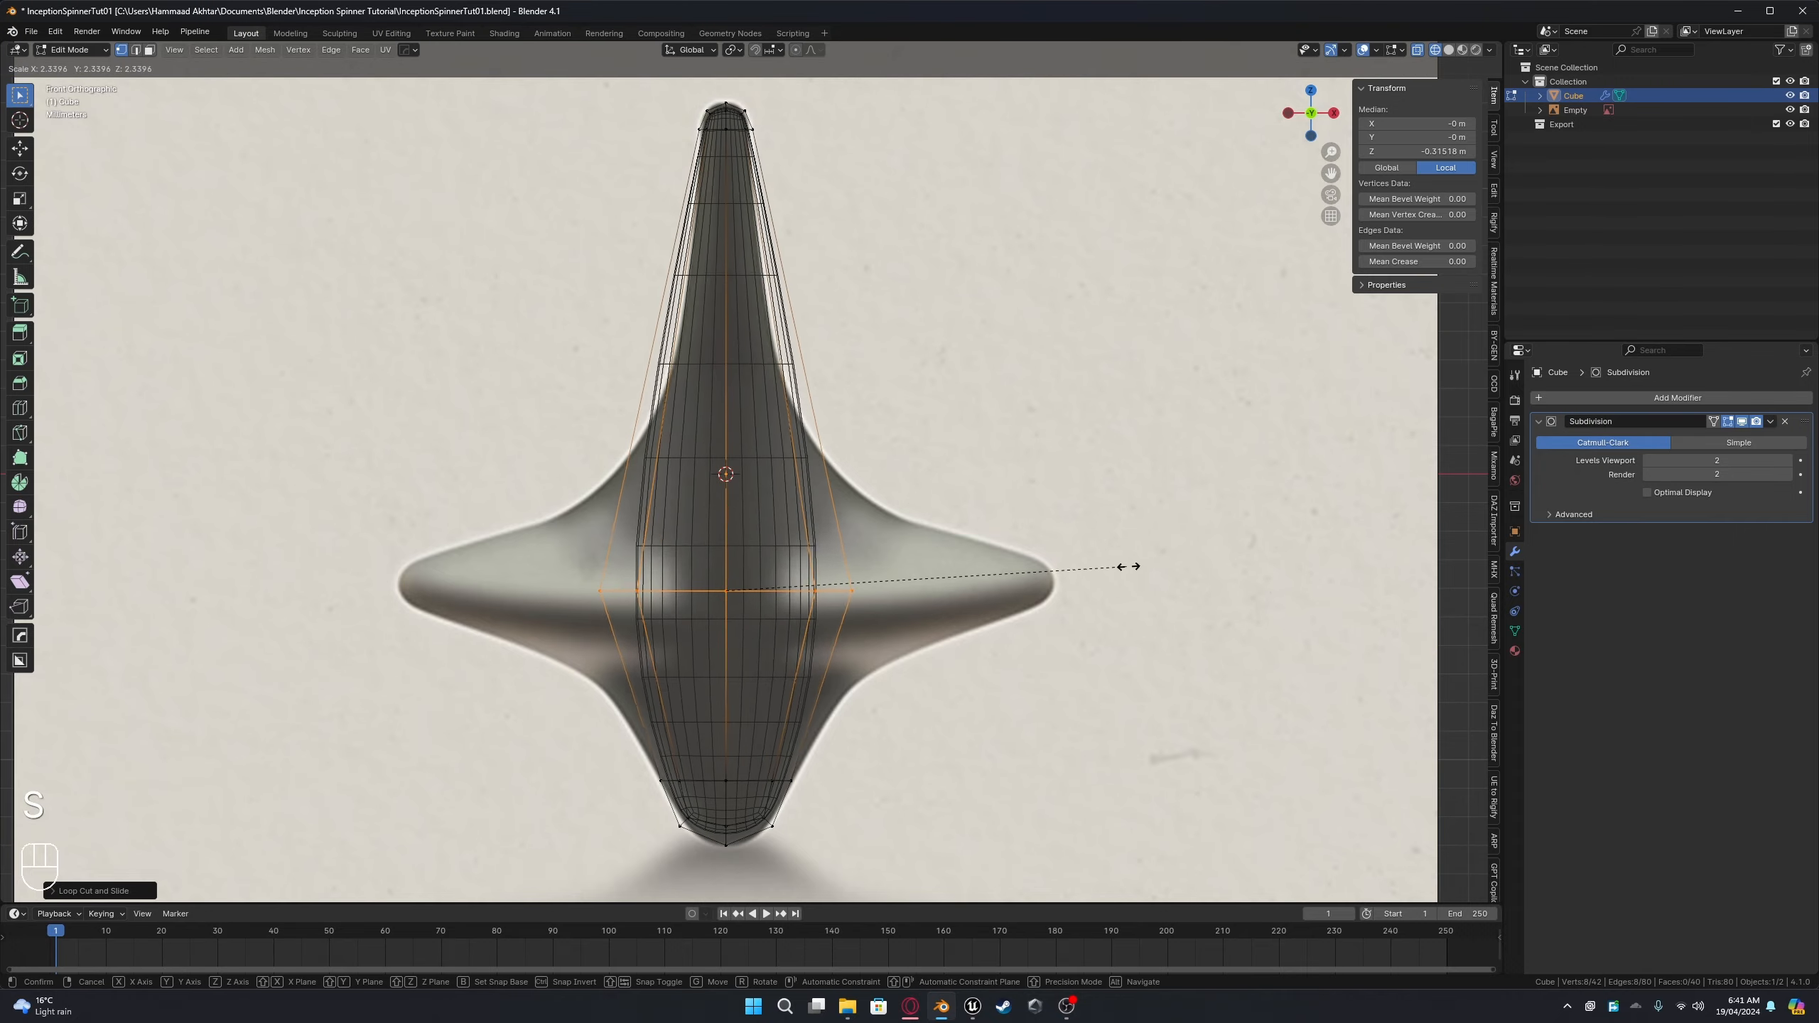
left_click(268, 605)
key("g")
left_click(936, 558)
Step: Add supporting loop cuts just above and just below the rim loop, and rescale the lower one to the disc's outline
key("ctrl+r")
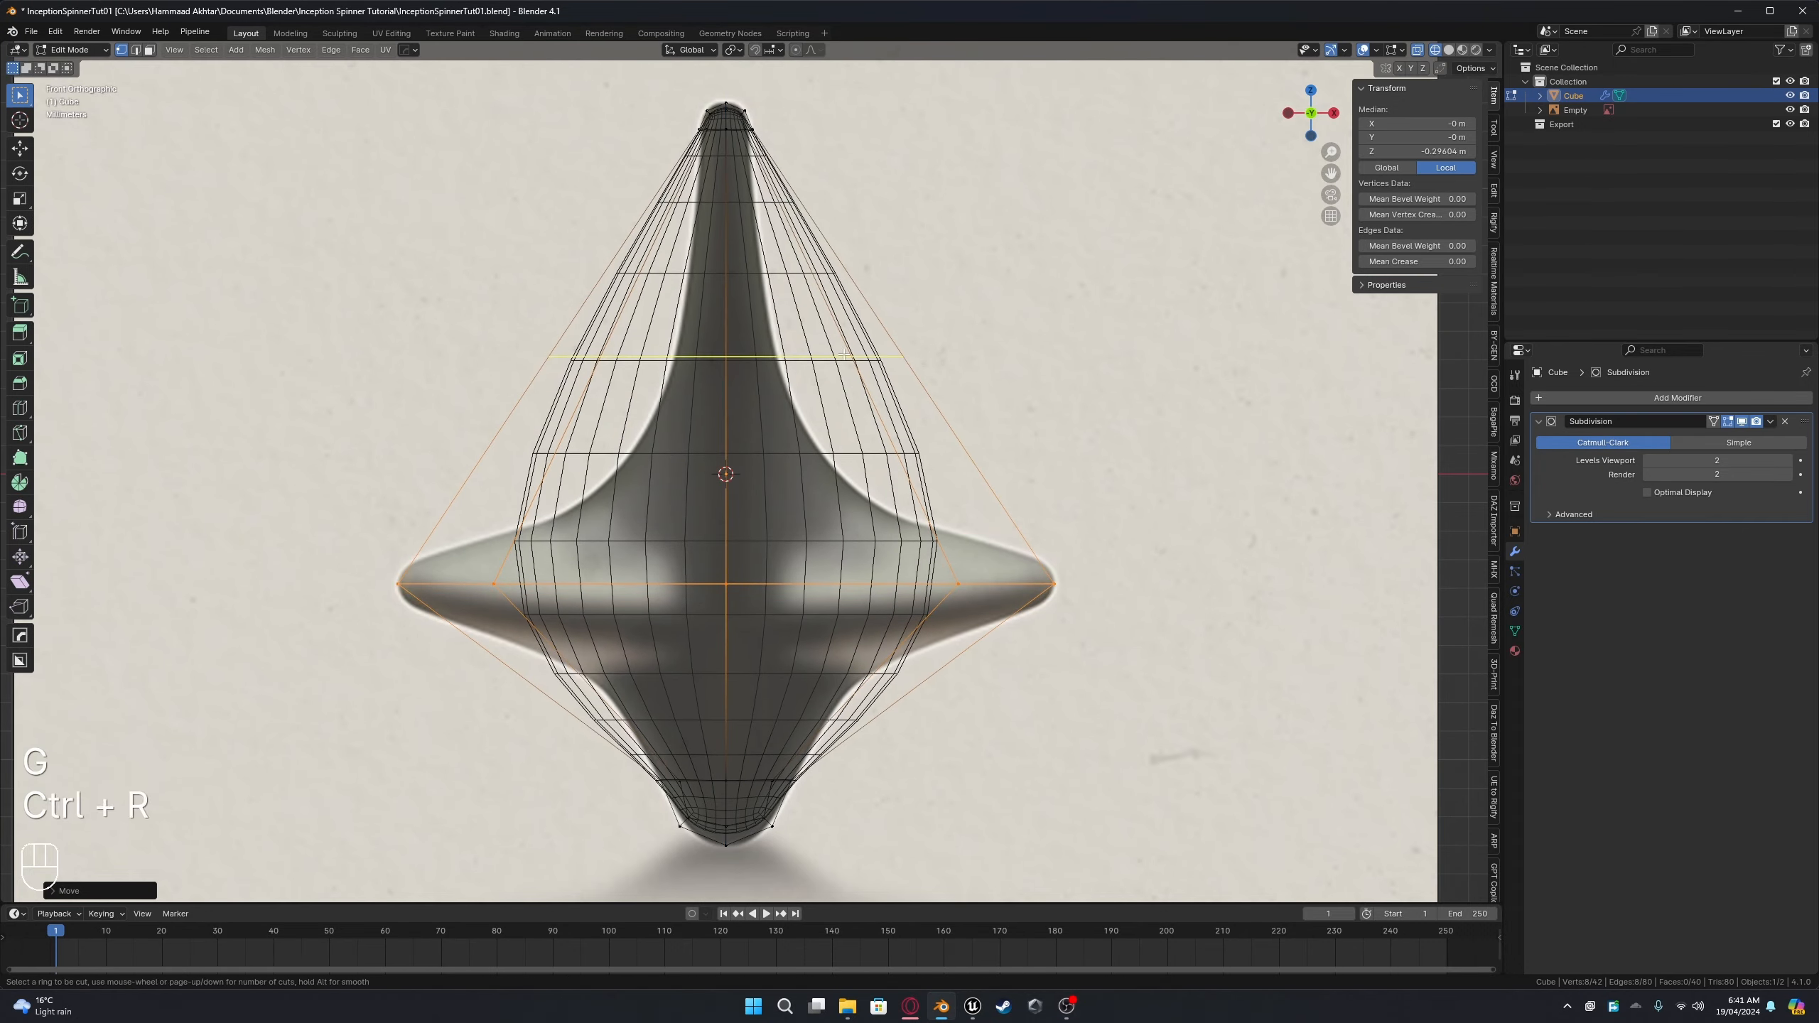
left_click(839, 356)
left_click(916, 559)
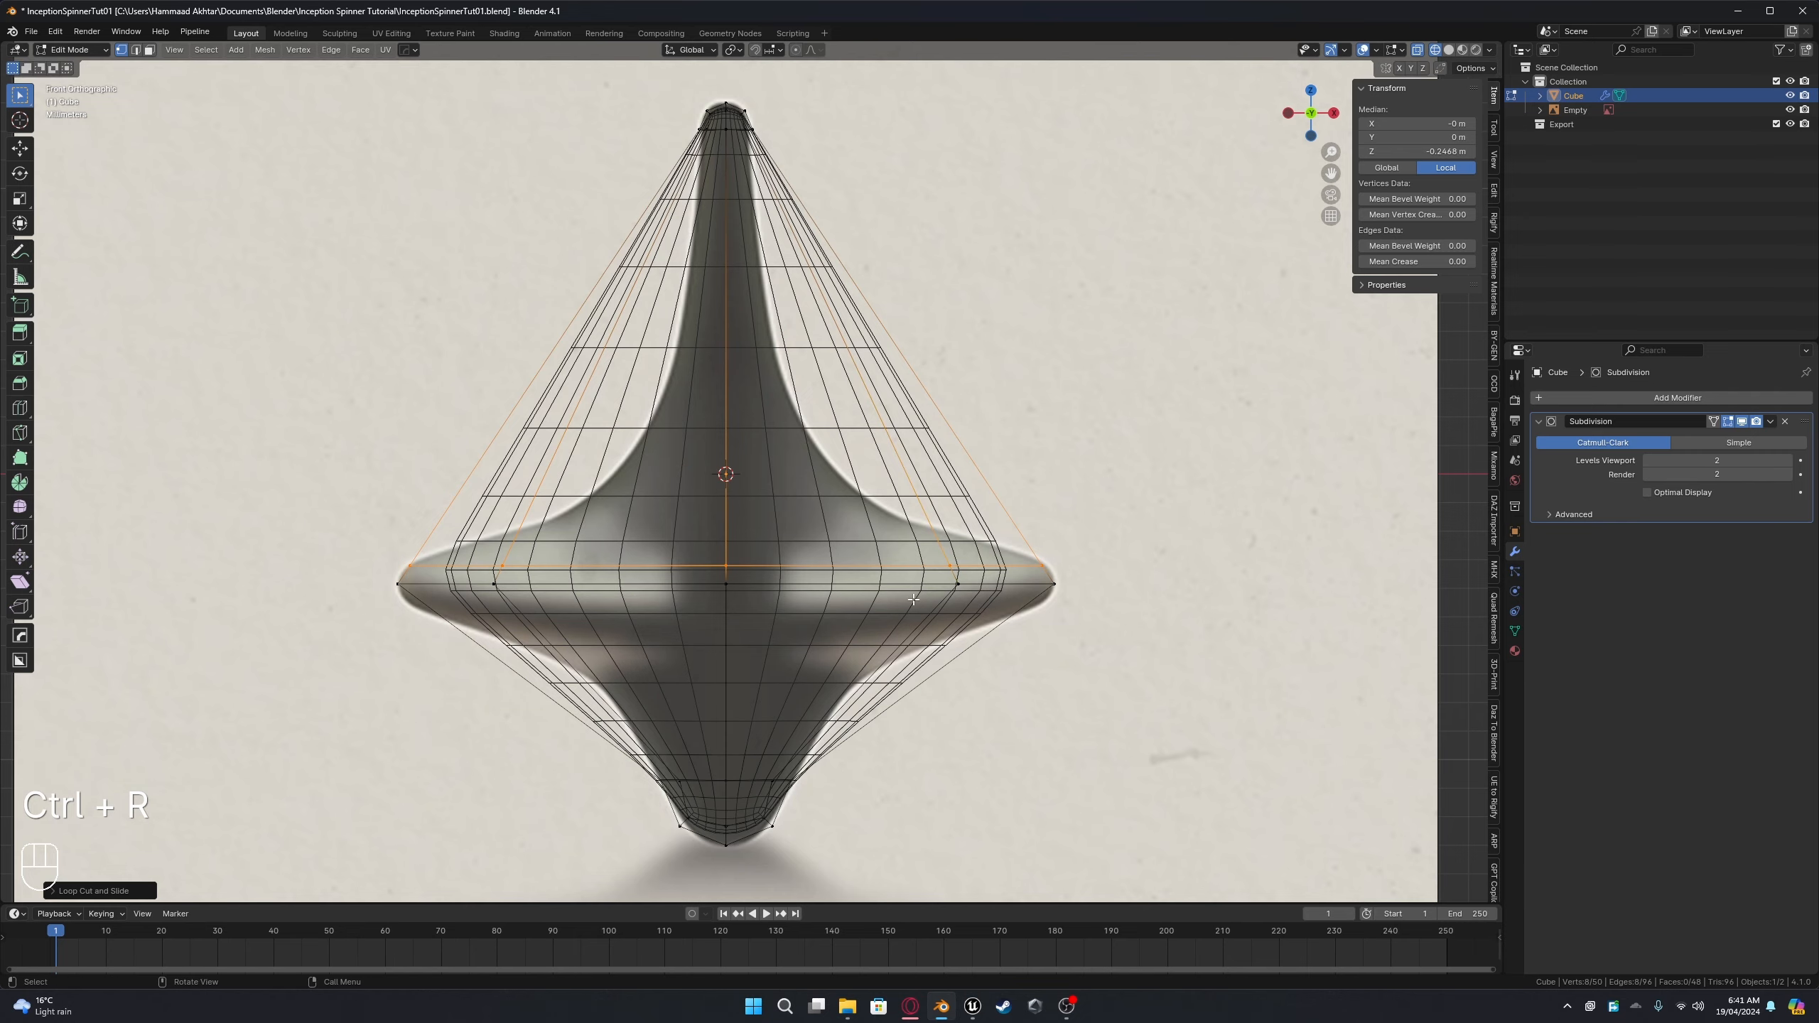
key("ctrl+r")
left_click(912, 622)
left_click(983, 539)
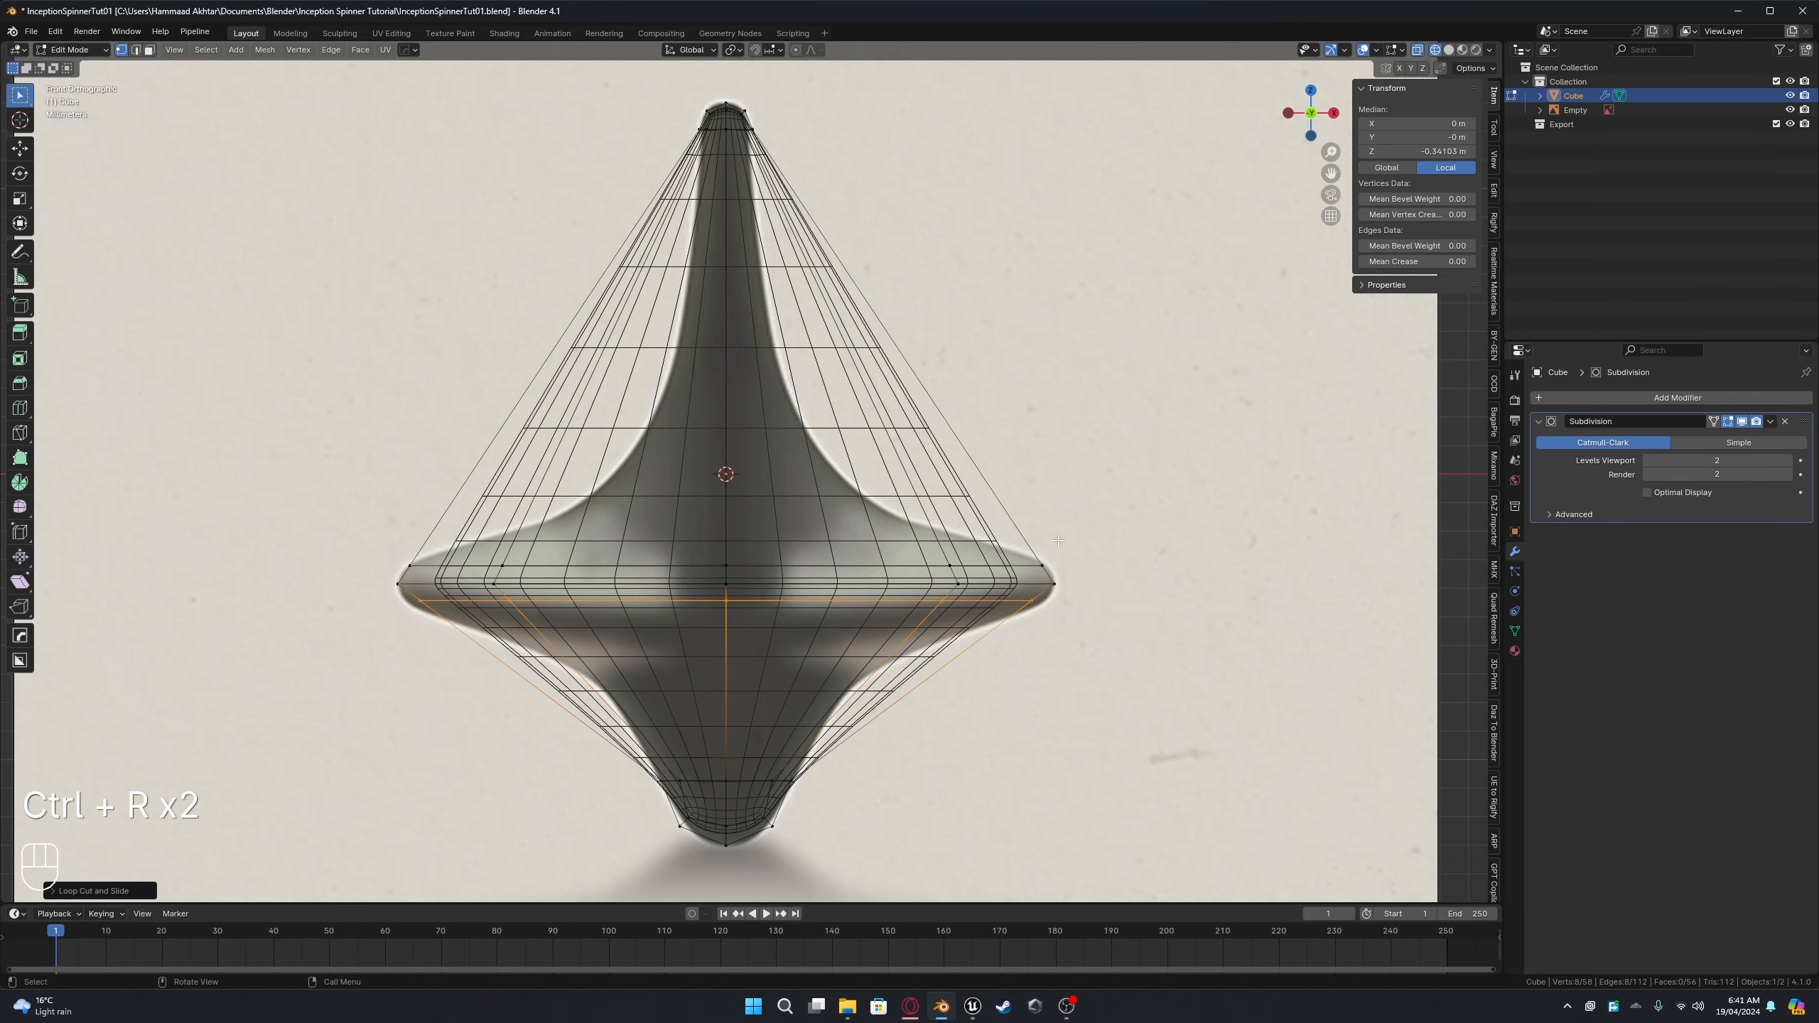
key("s")
left_click(989, 537)
Step: Add a loop cut between the rim and the stem, and scale it to about 0.37 to match the concave neck
key("ctrl+r")
left_click(828, 389)
left_click(850, 457)
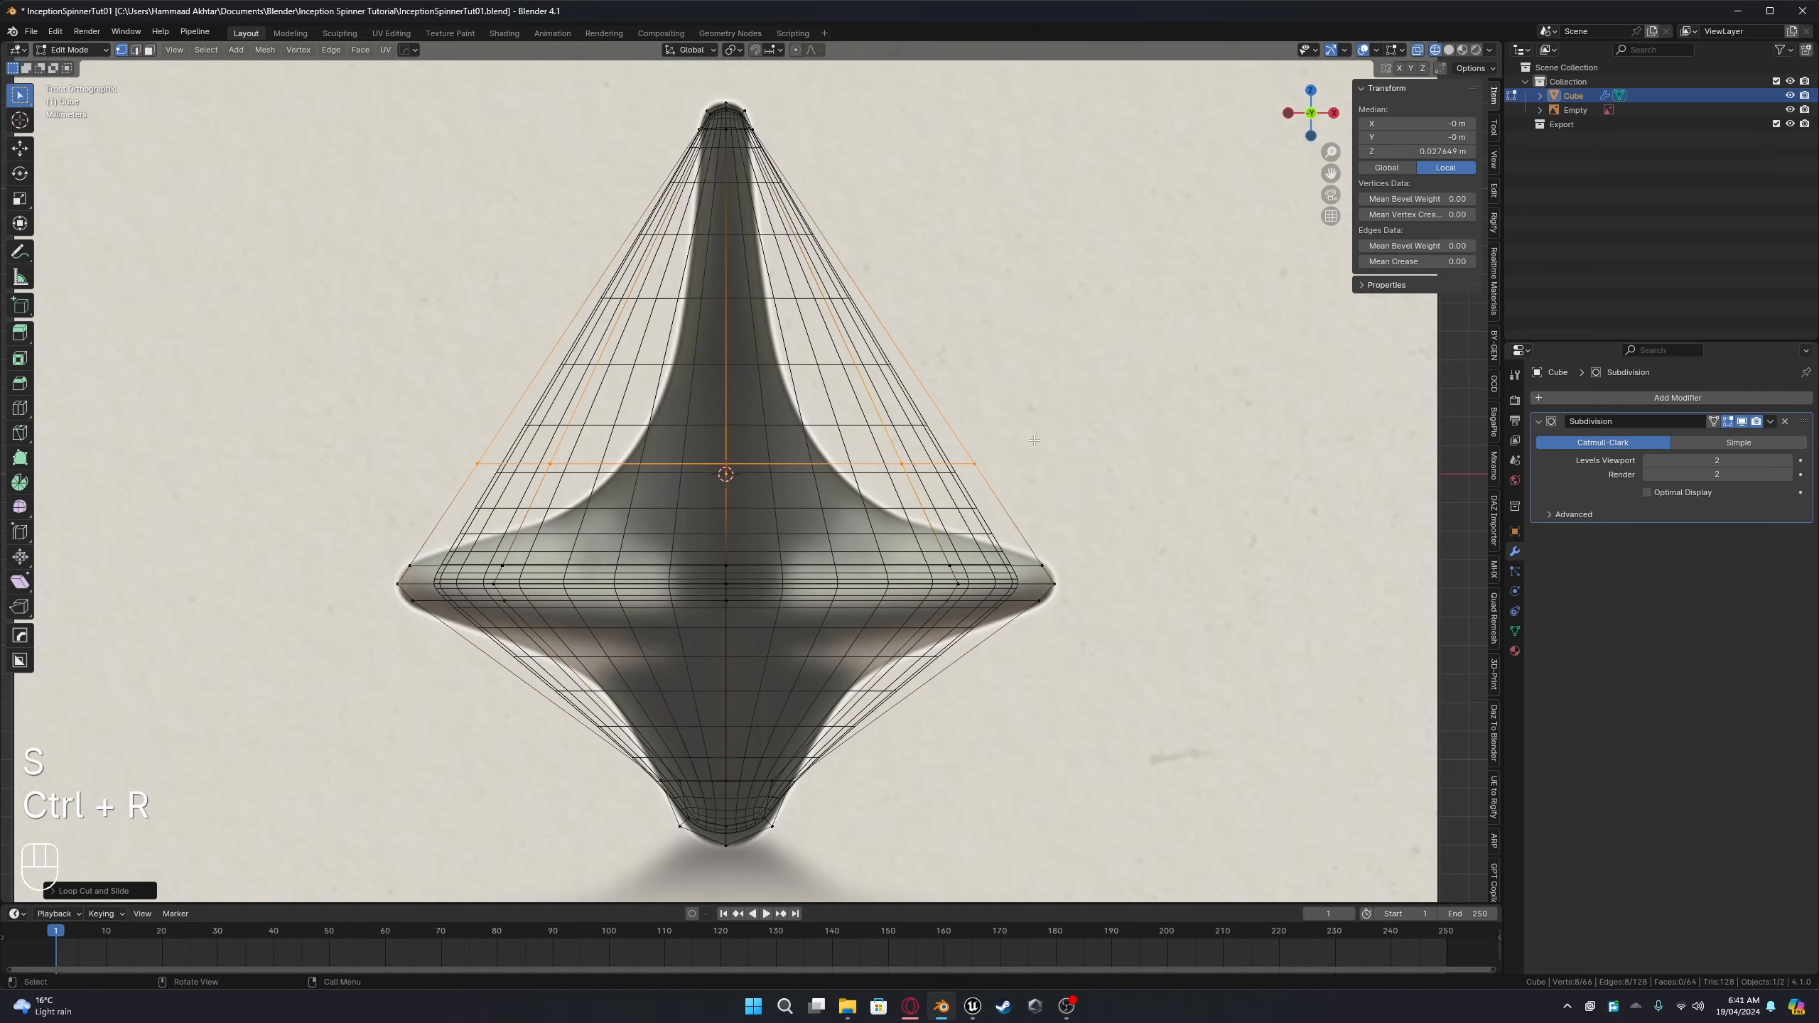
key("s")
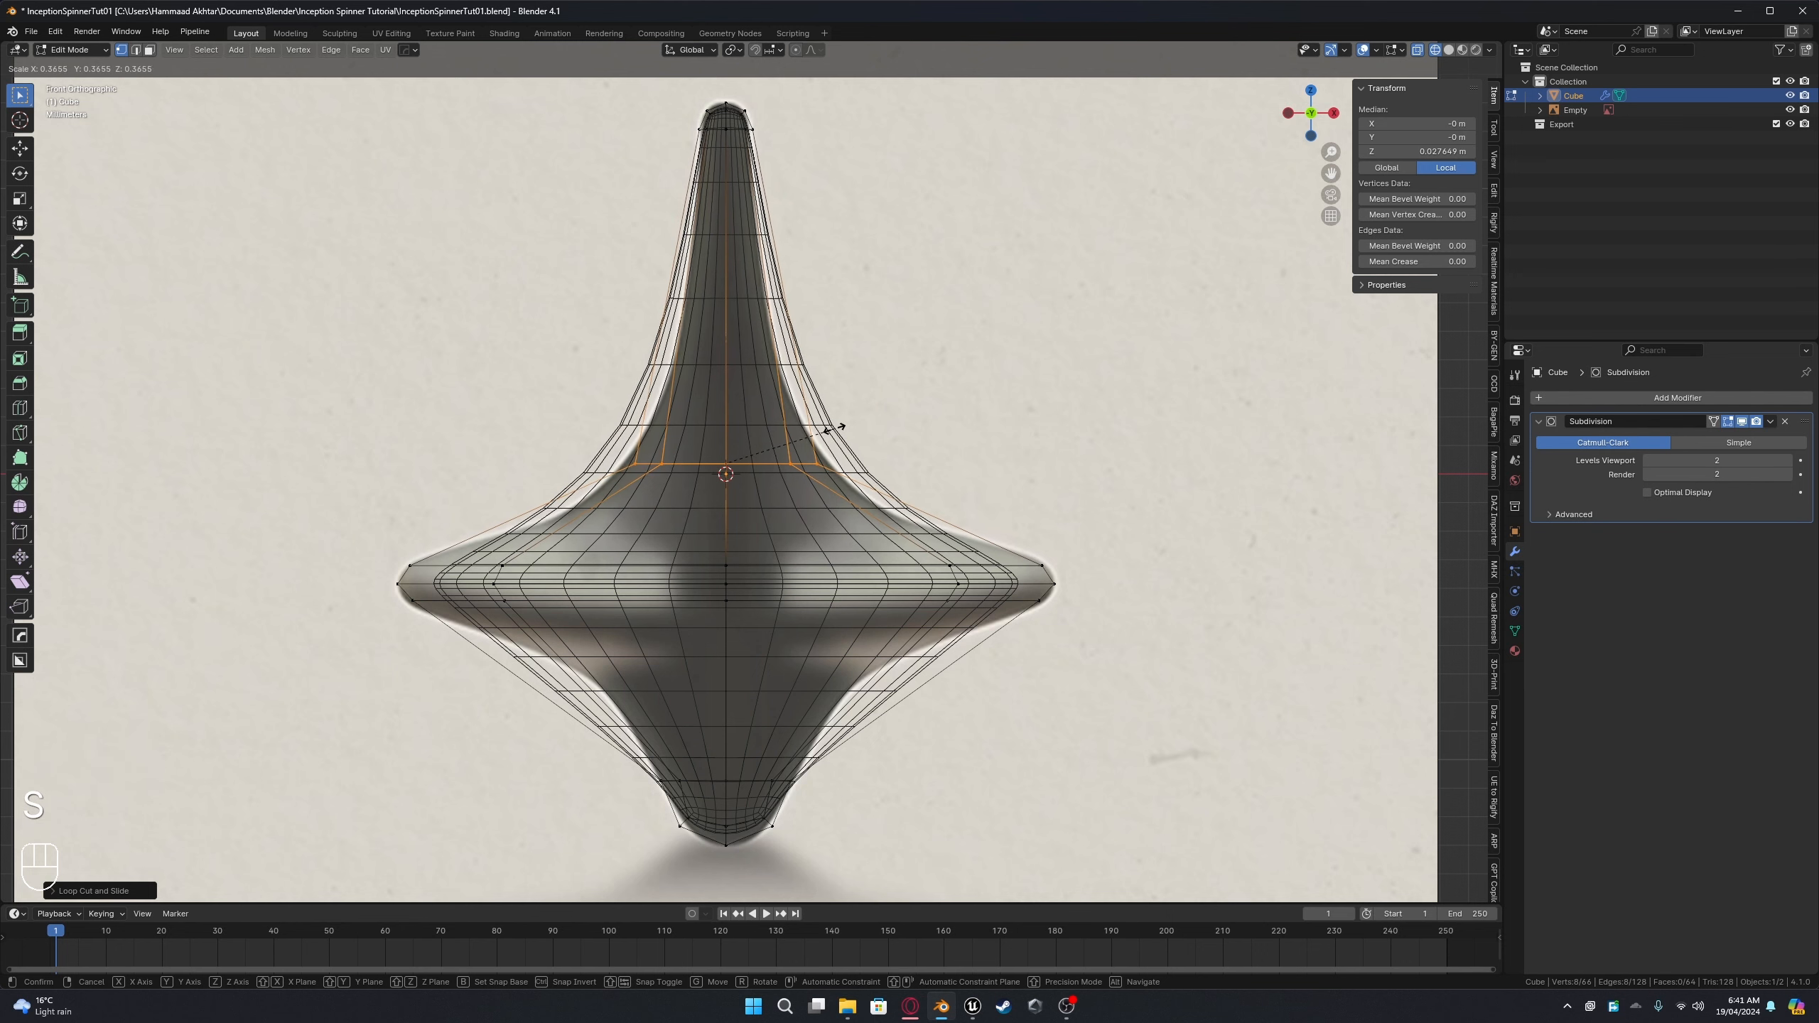
left_click(833, 429)
Step: Add a loop cut between the rim and the bottom tip, and scale it to about 0.63 to match the lower curve
key("ctrl+r")
left_click(923, 698)
left_click(963, 677)
key("s")
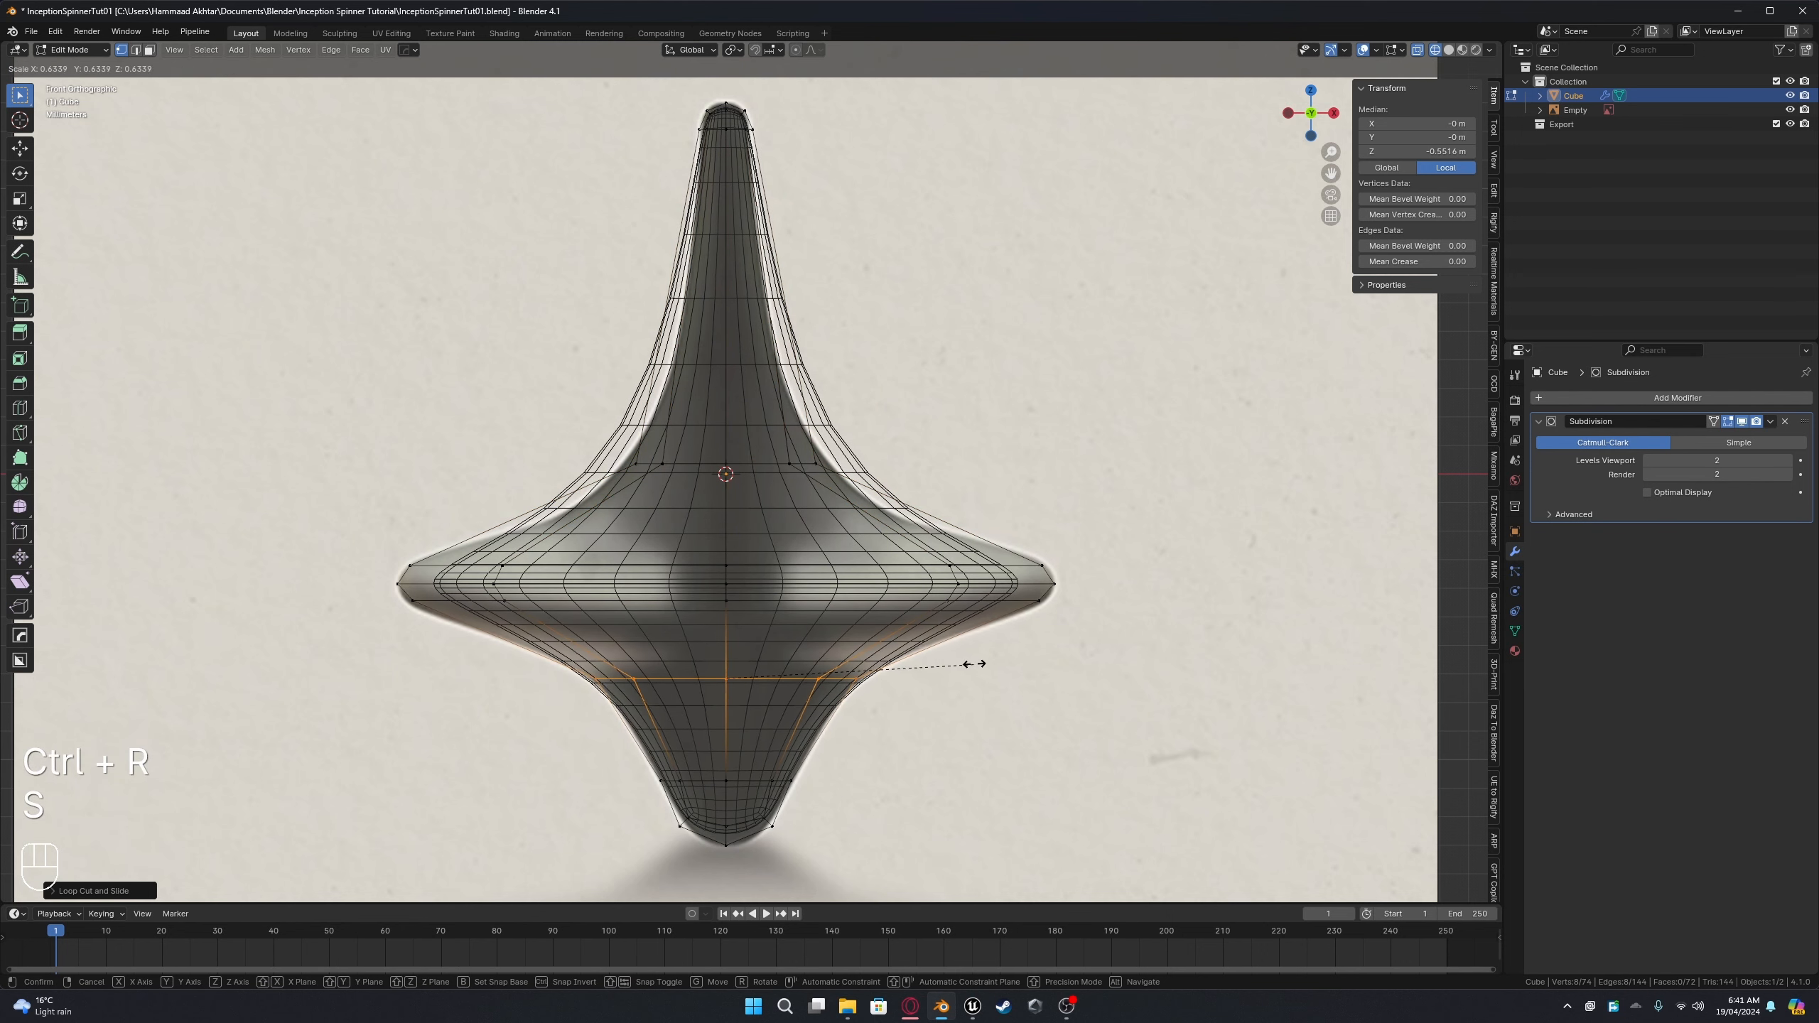
left_click(961, 661)
Step: Select the three rim loops and widen them in X and Y only until the smoothed disc reaches the reference edge
scroll(625, 550, "up", 1)
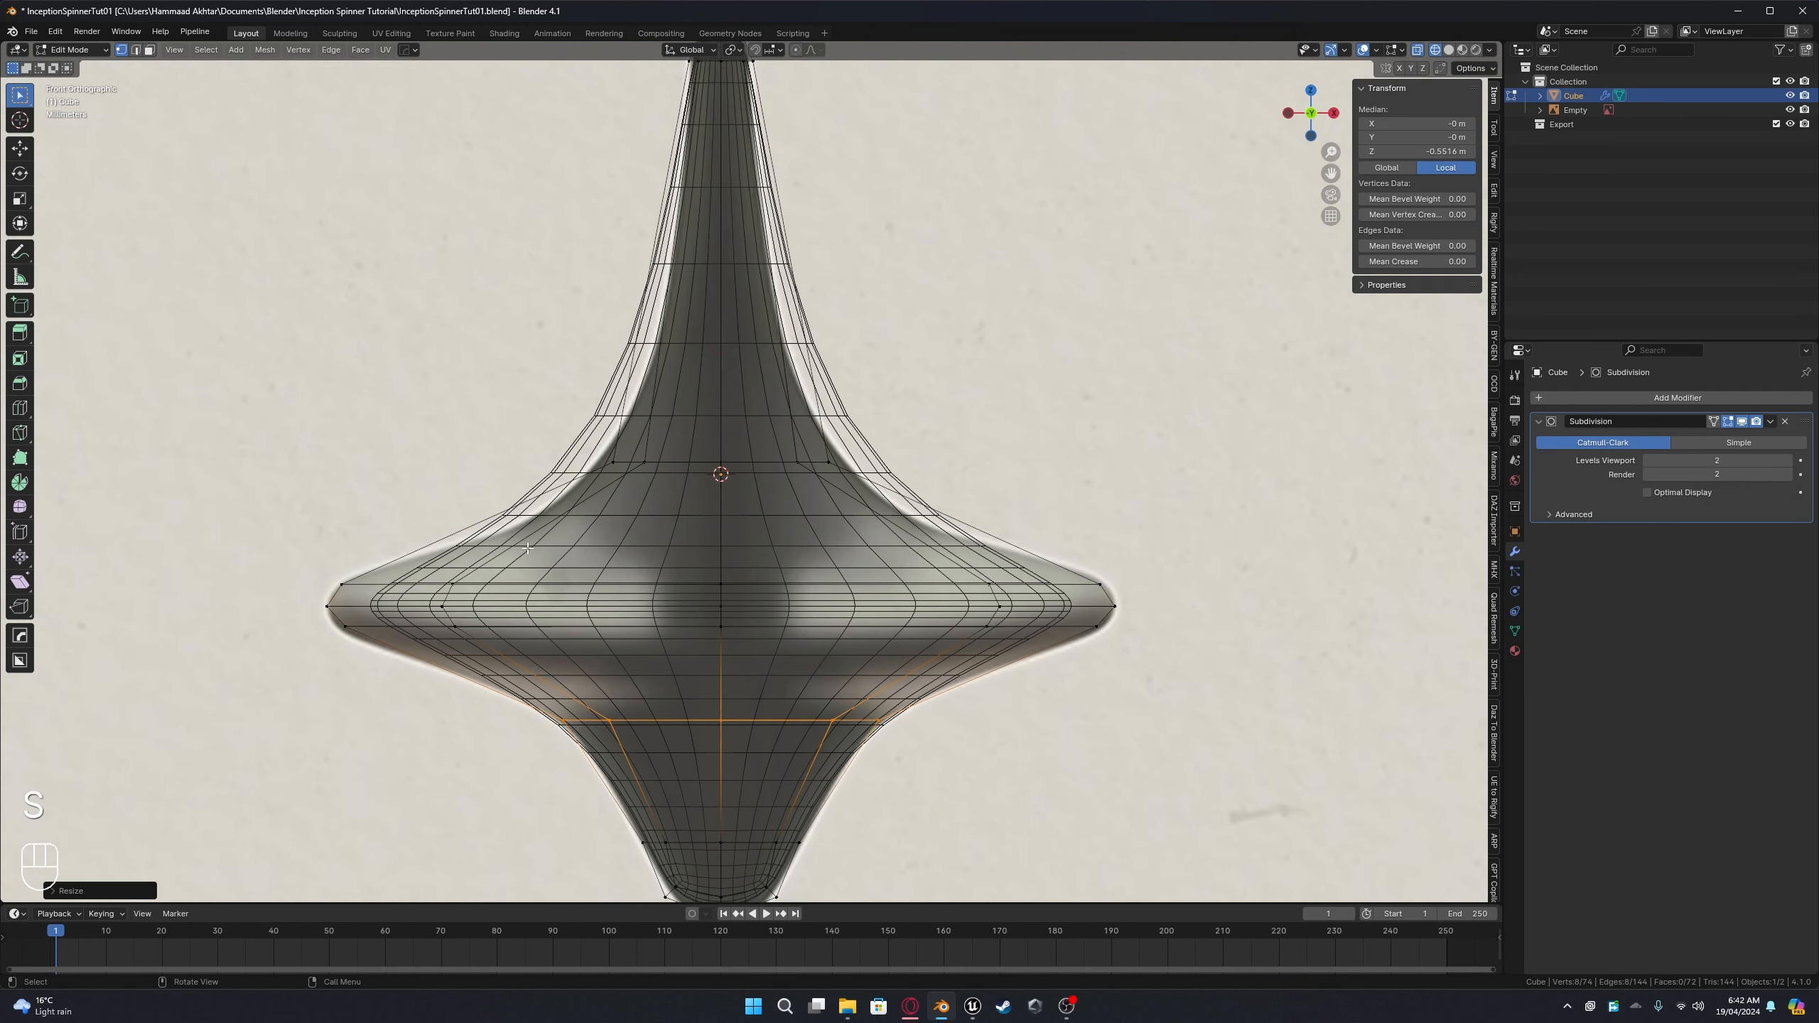
left_click_drag(266, 542, 1197, 643)
key("s")
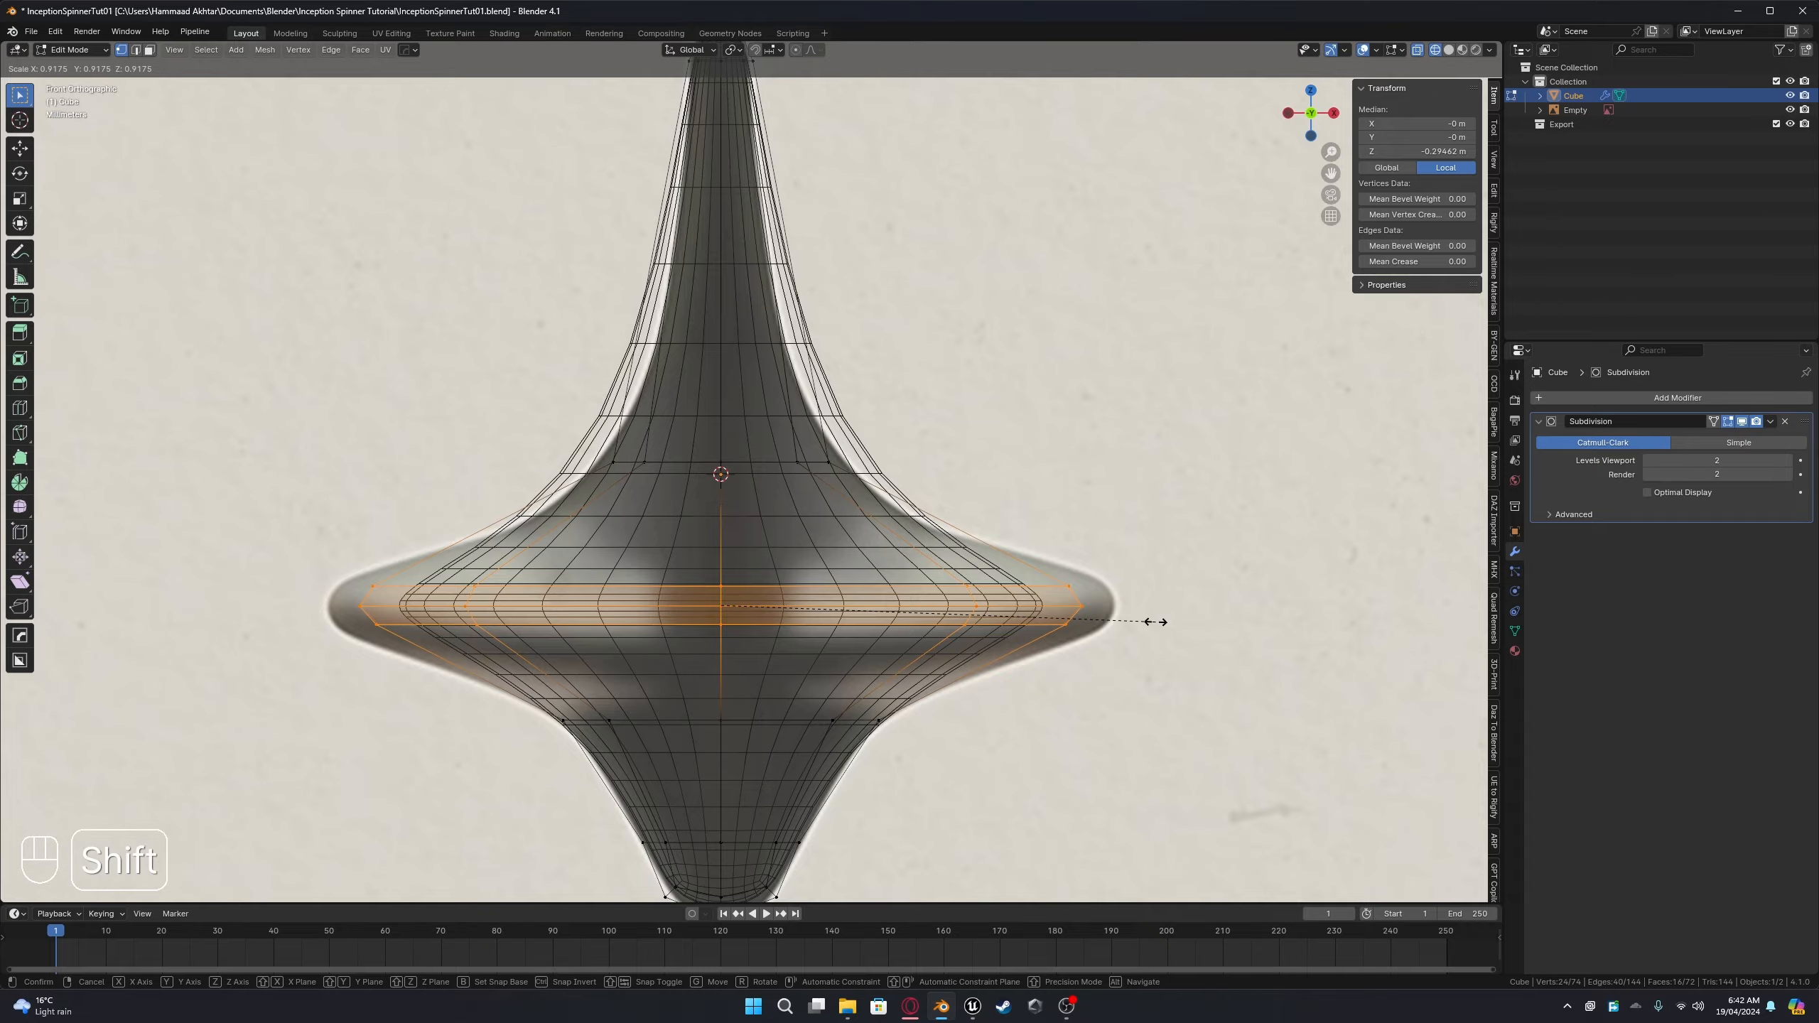
key("shift+z")
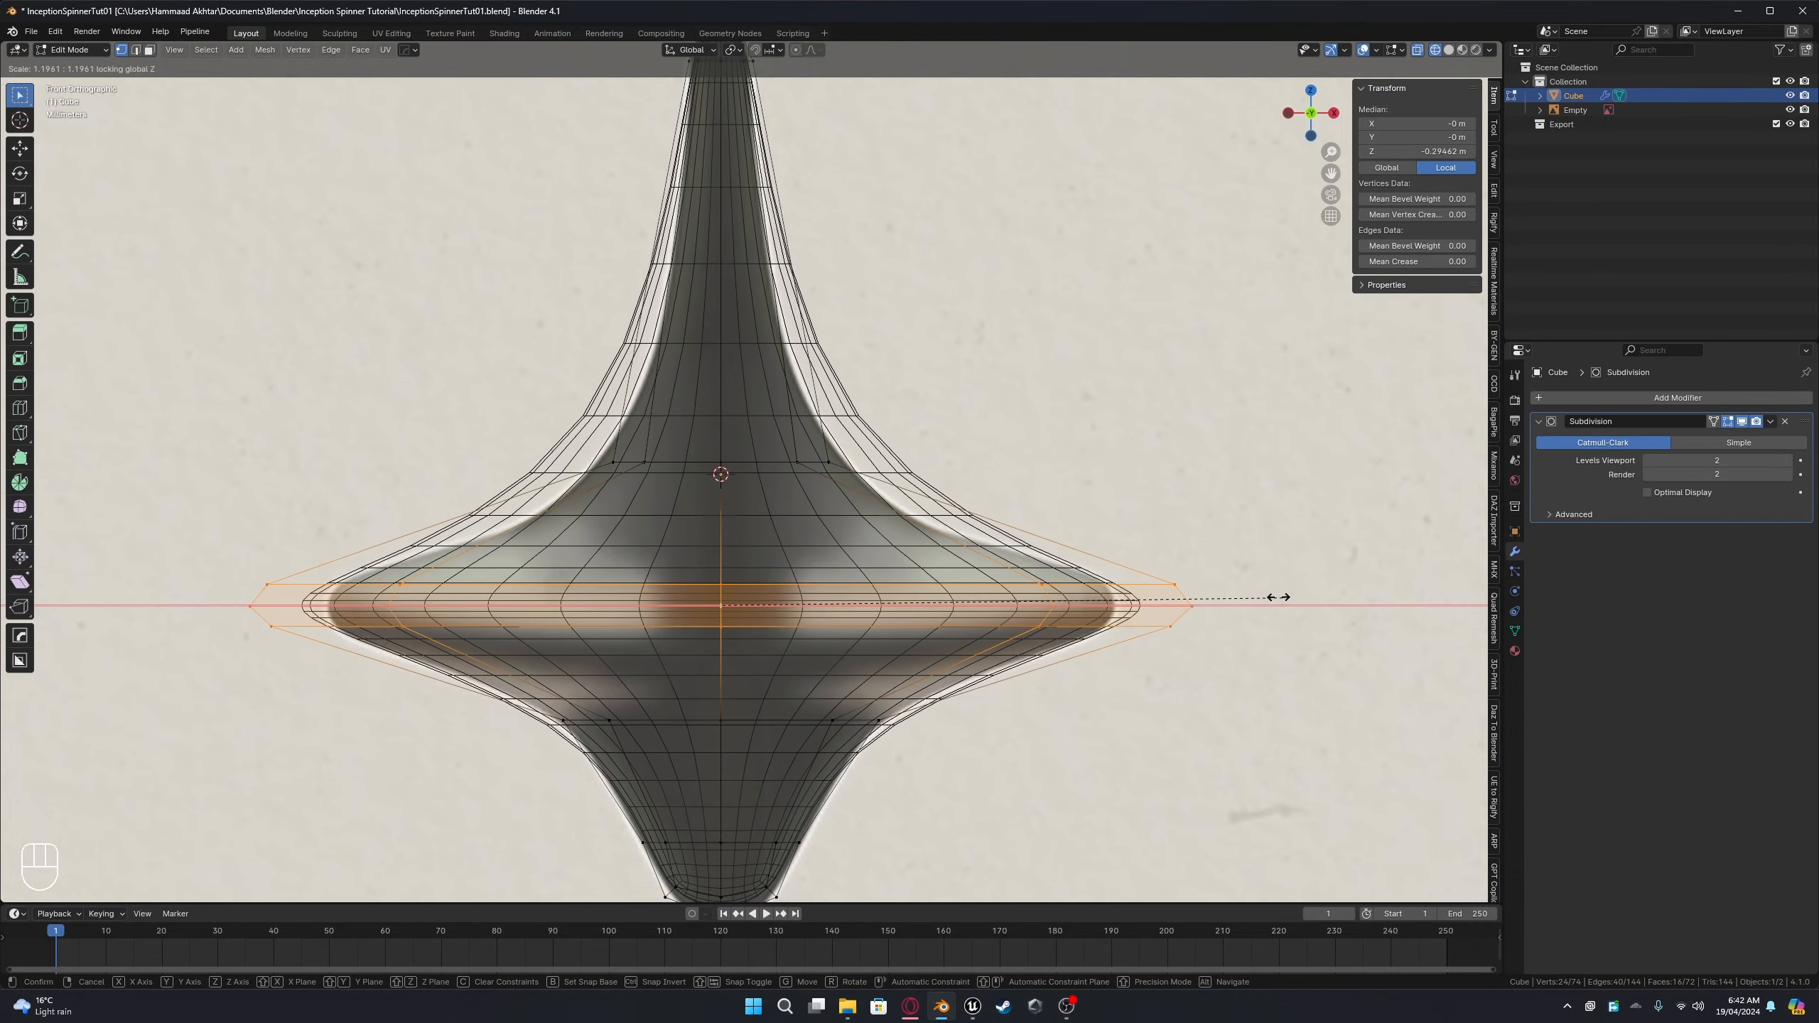
left_click(1247, 576)
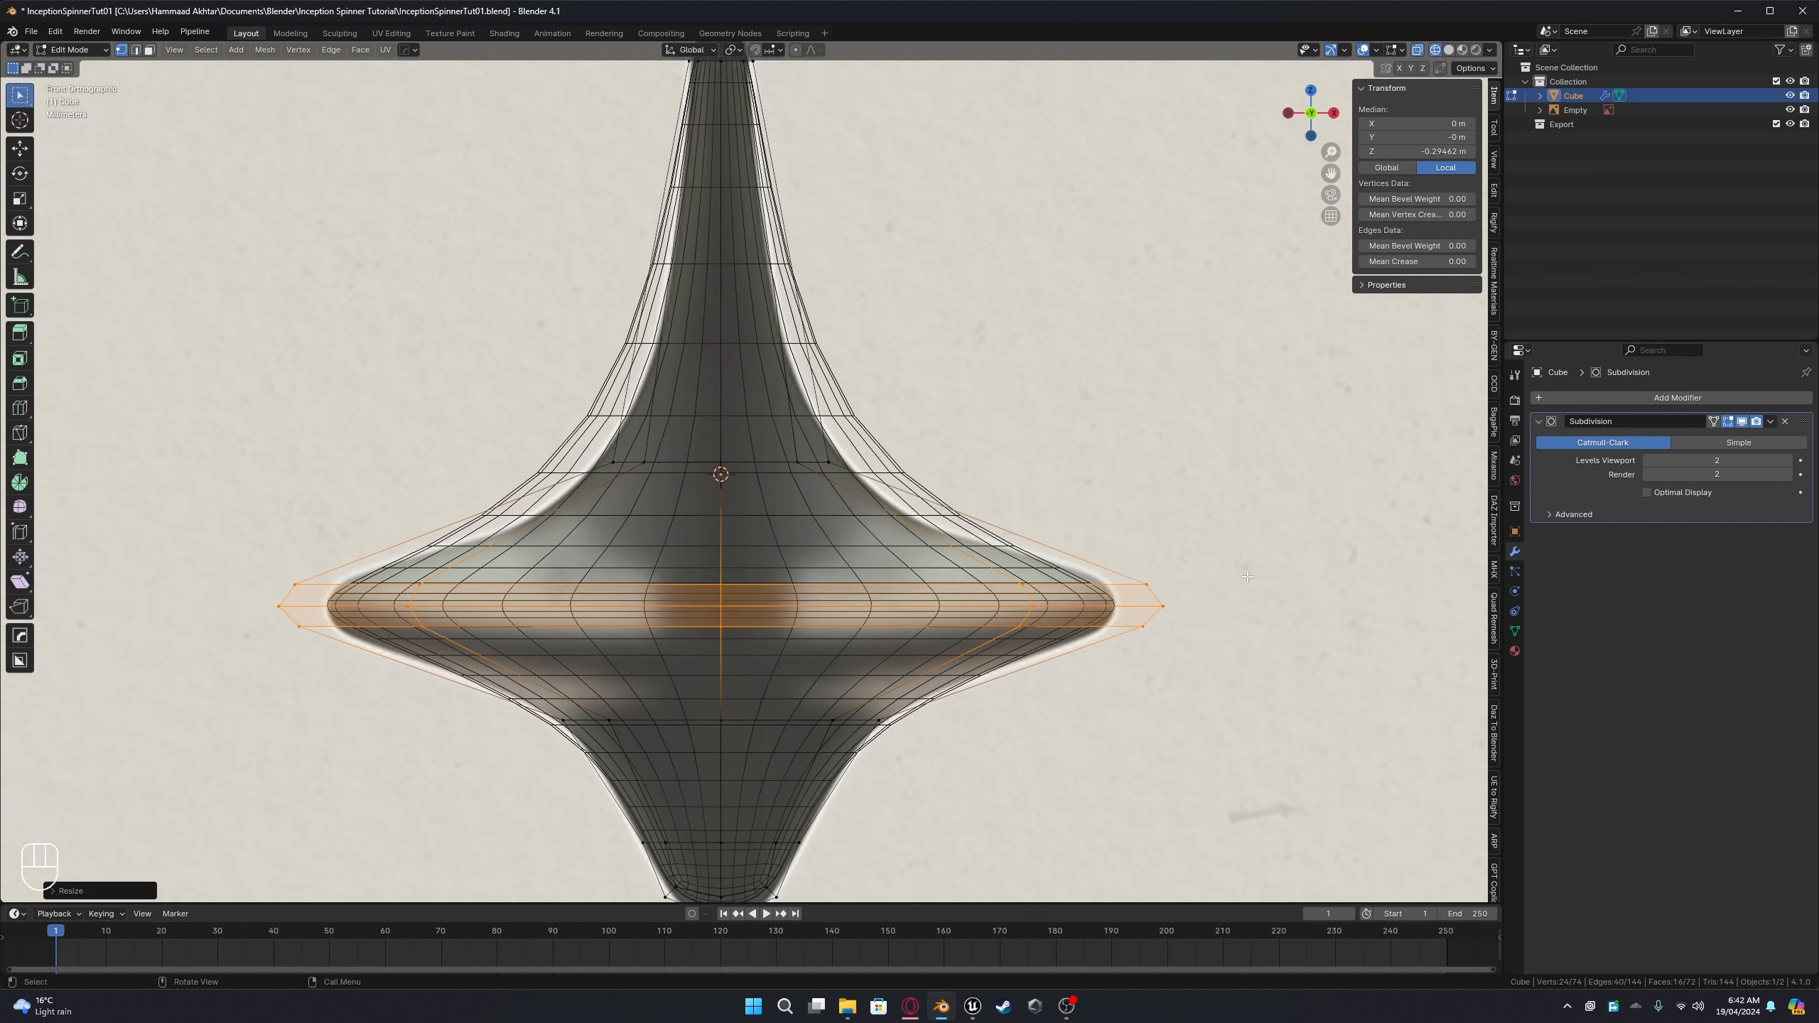
Step: Raise the rim's upper edge loop along Z by about 0.00037 m and move its lower edge loop down along Z
left_click(1124, 584, "alt")
key("g")
key("z")
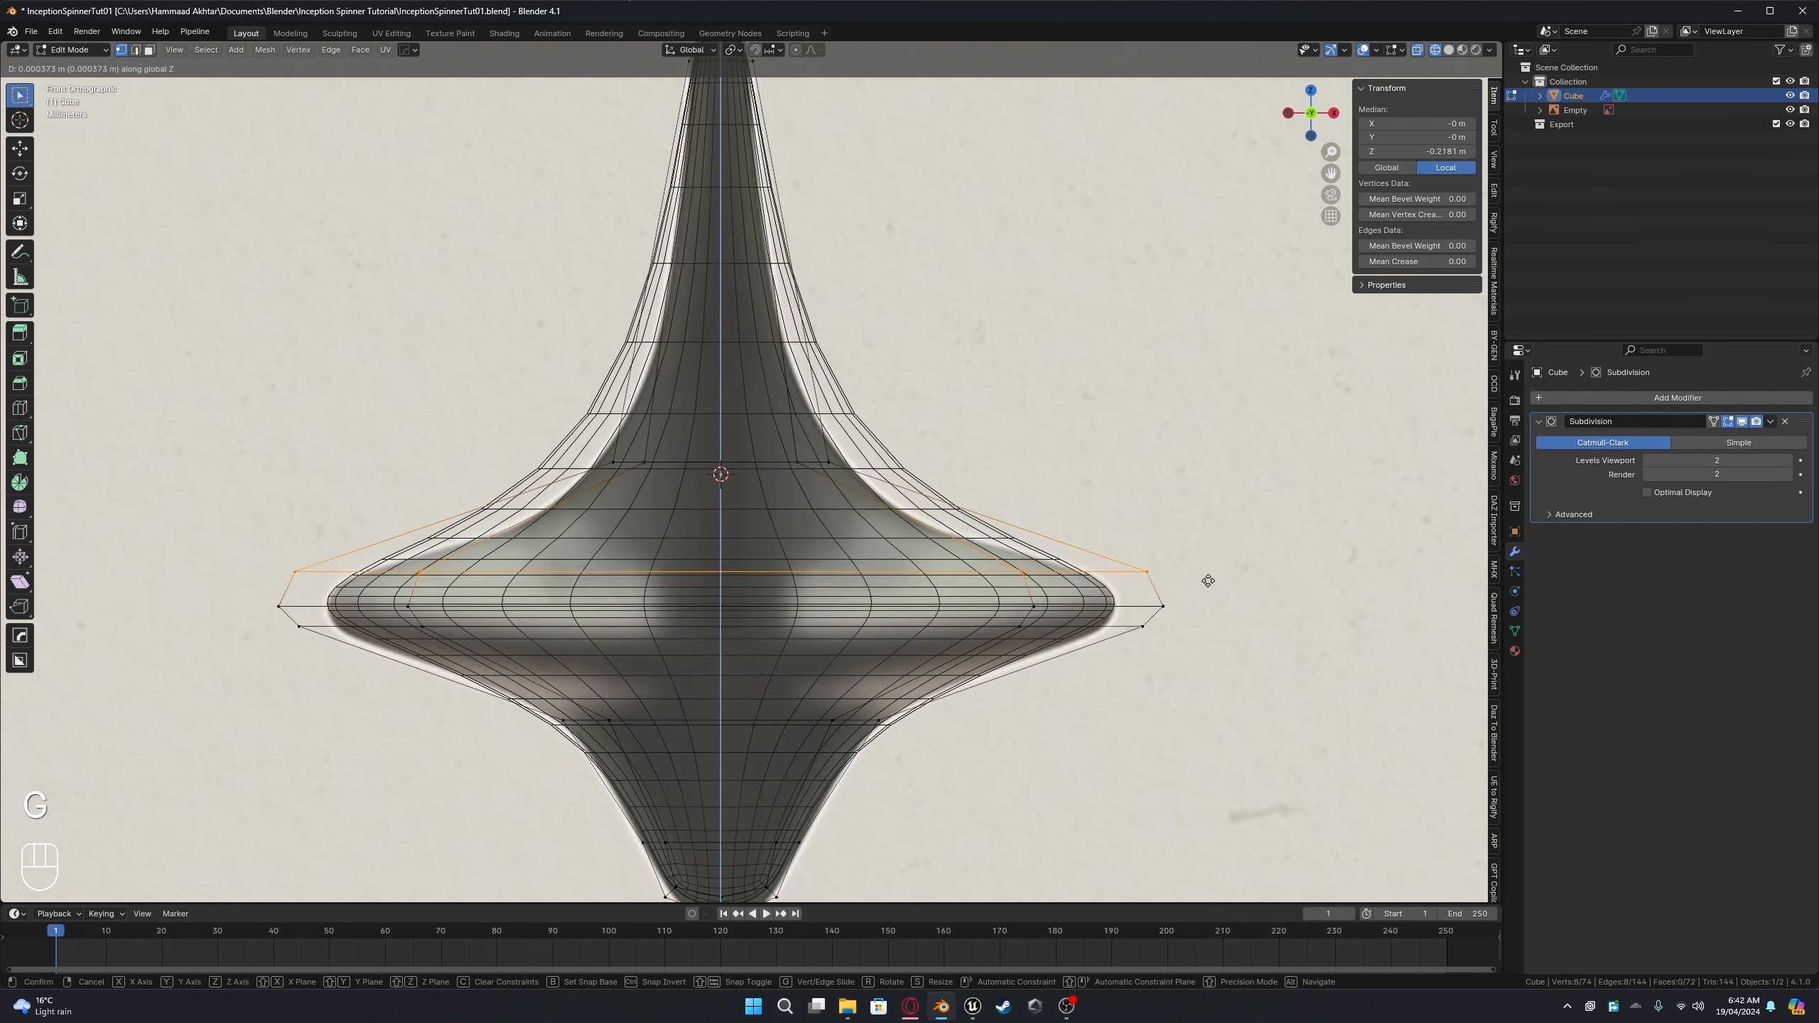
left_click(1207, 581)
left_click(225, 625, "alt")
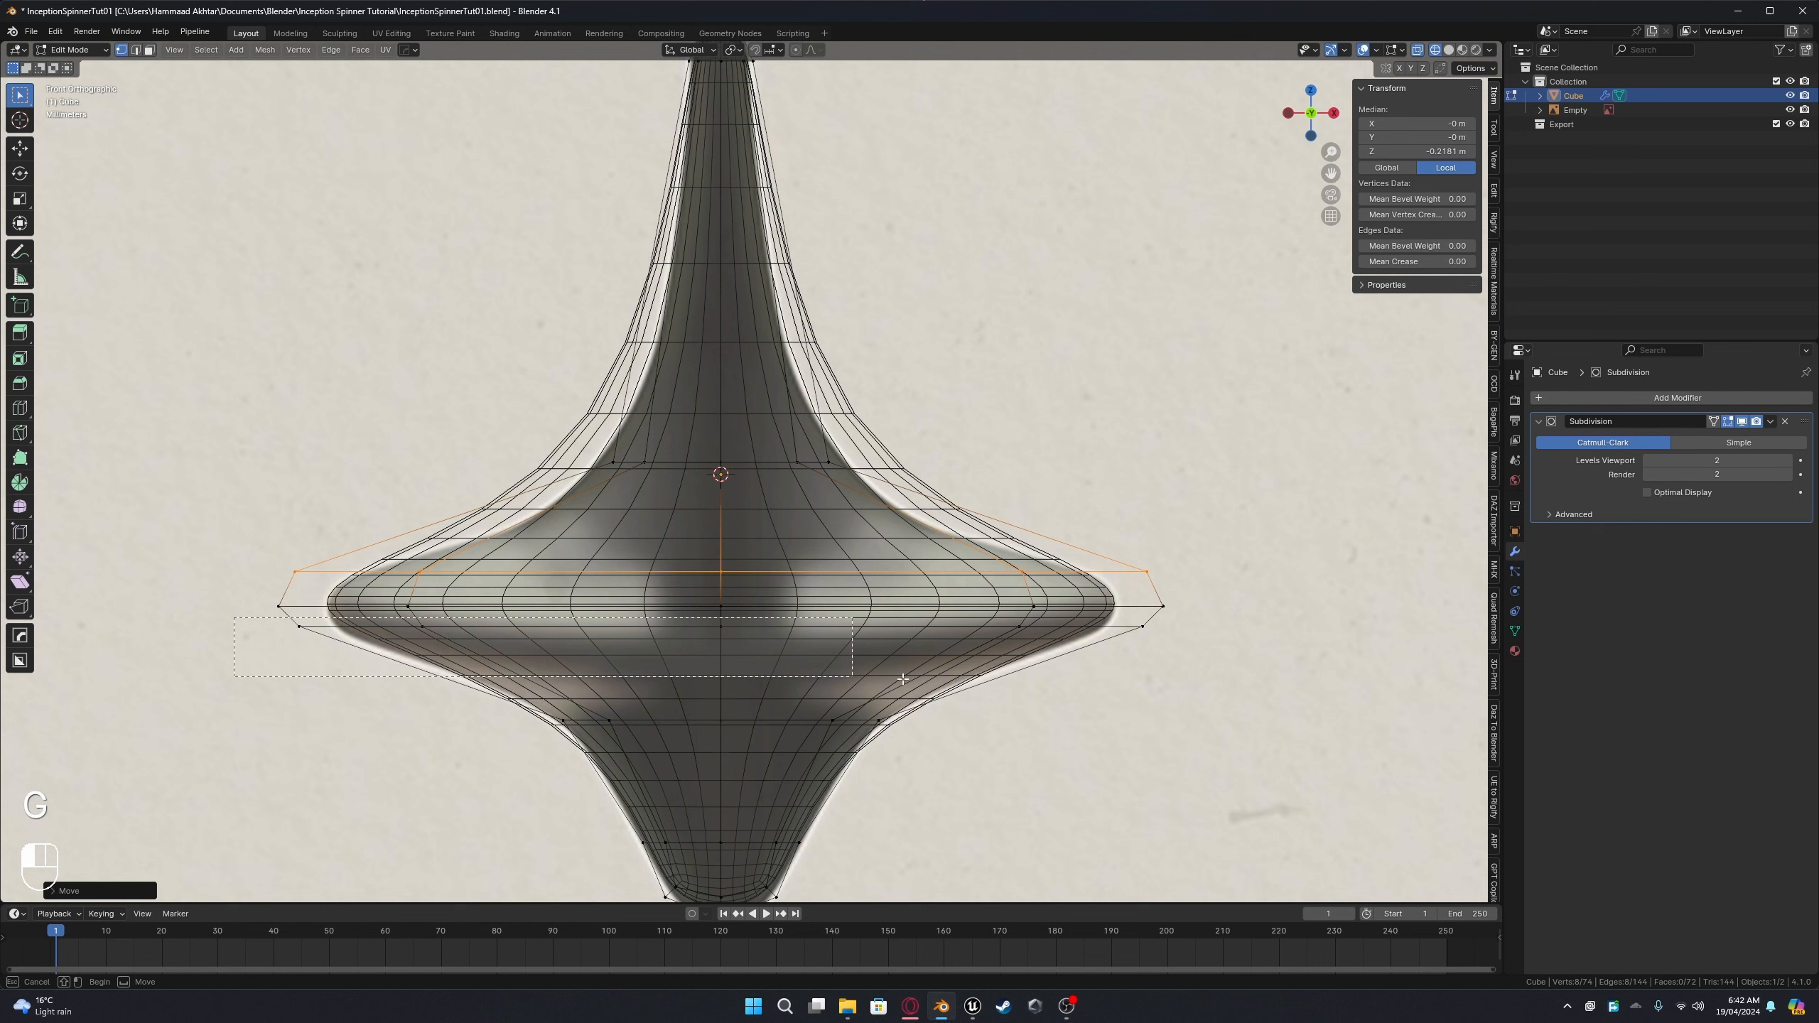
key("g")
key("z")
left_click(1252, 668)
Step: Select the edge loop below the rim, at the top of the lower cone, and scale it inward to about 0.8
middle_click_drag(1252, 668, 1188, 515, "shift")
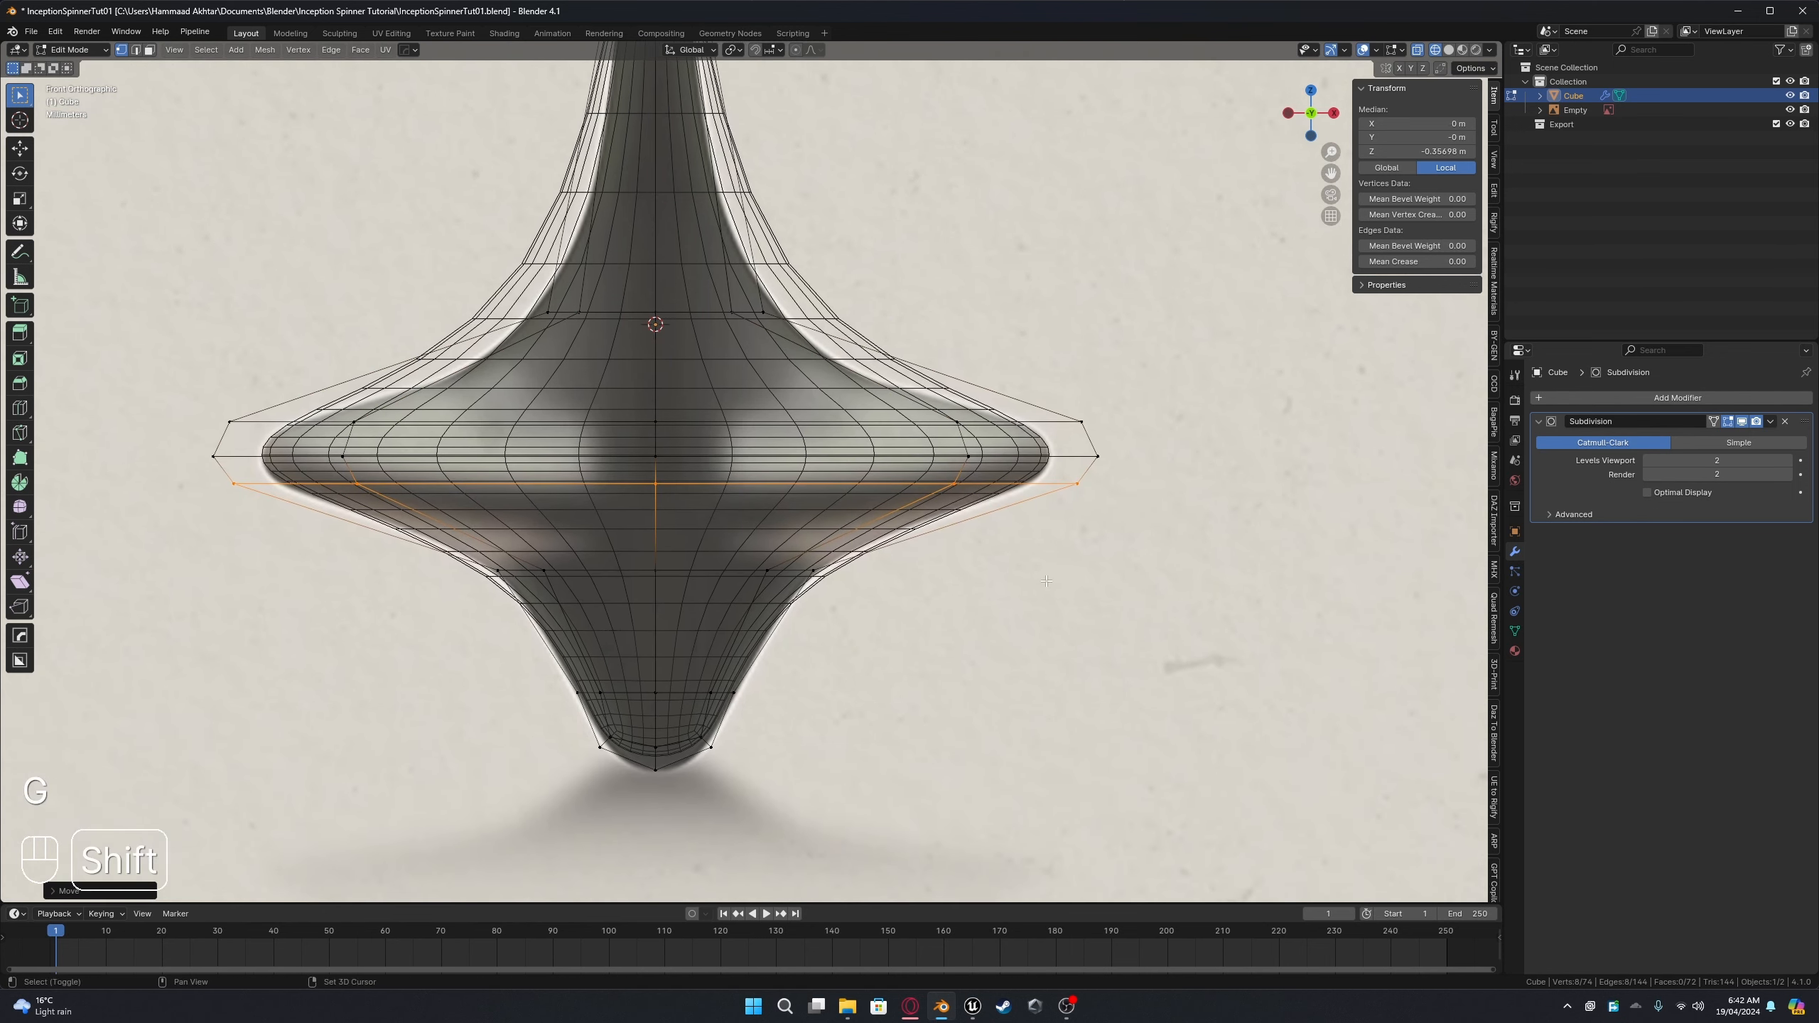
scroll(1189, 514, "up", 5)
middle_click_drag(1433, 501, 1092, 467, "shift")
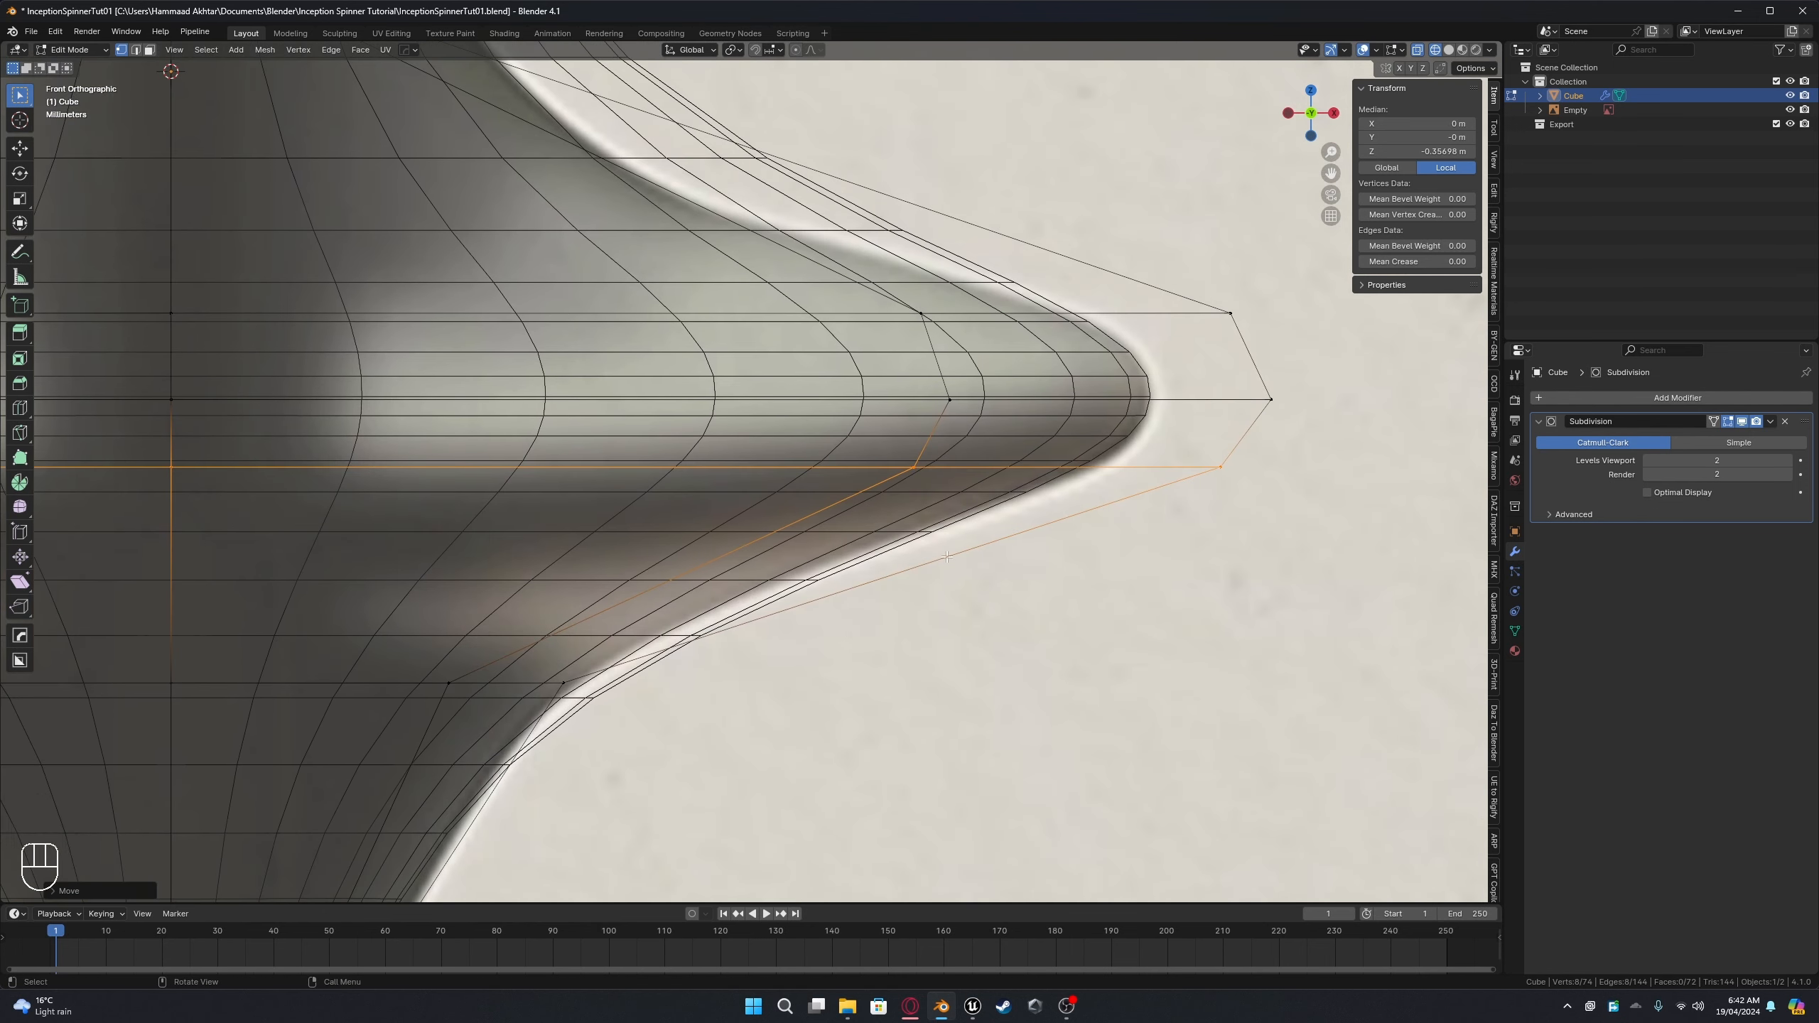
scroll(946, 557, "down", 2)
middle_click_drag(946, 557, 1125, 455, "shift")
scroll(1125, 456, "down", 1)
left_click(672, 511, "alt")
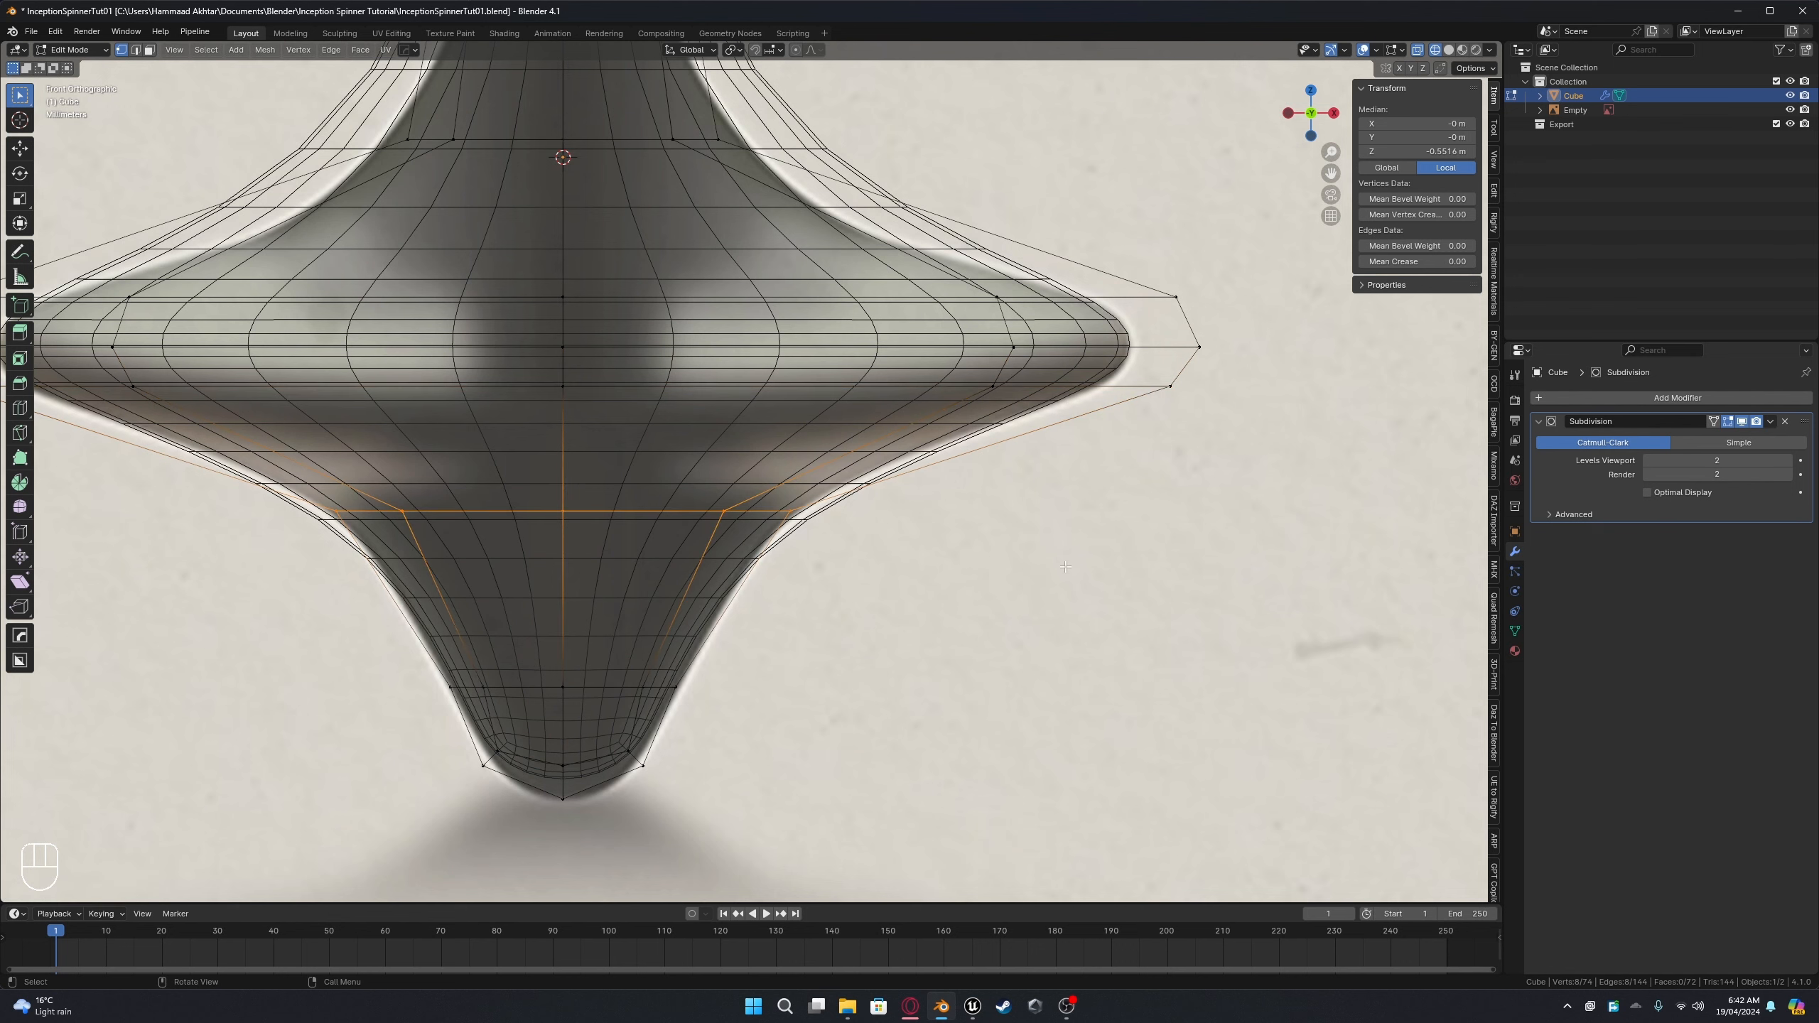
key("s")
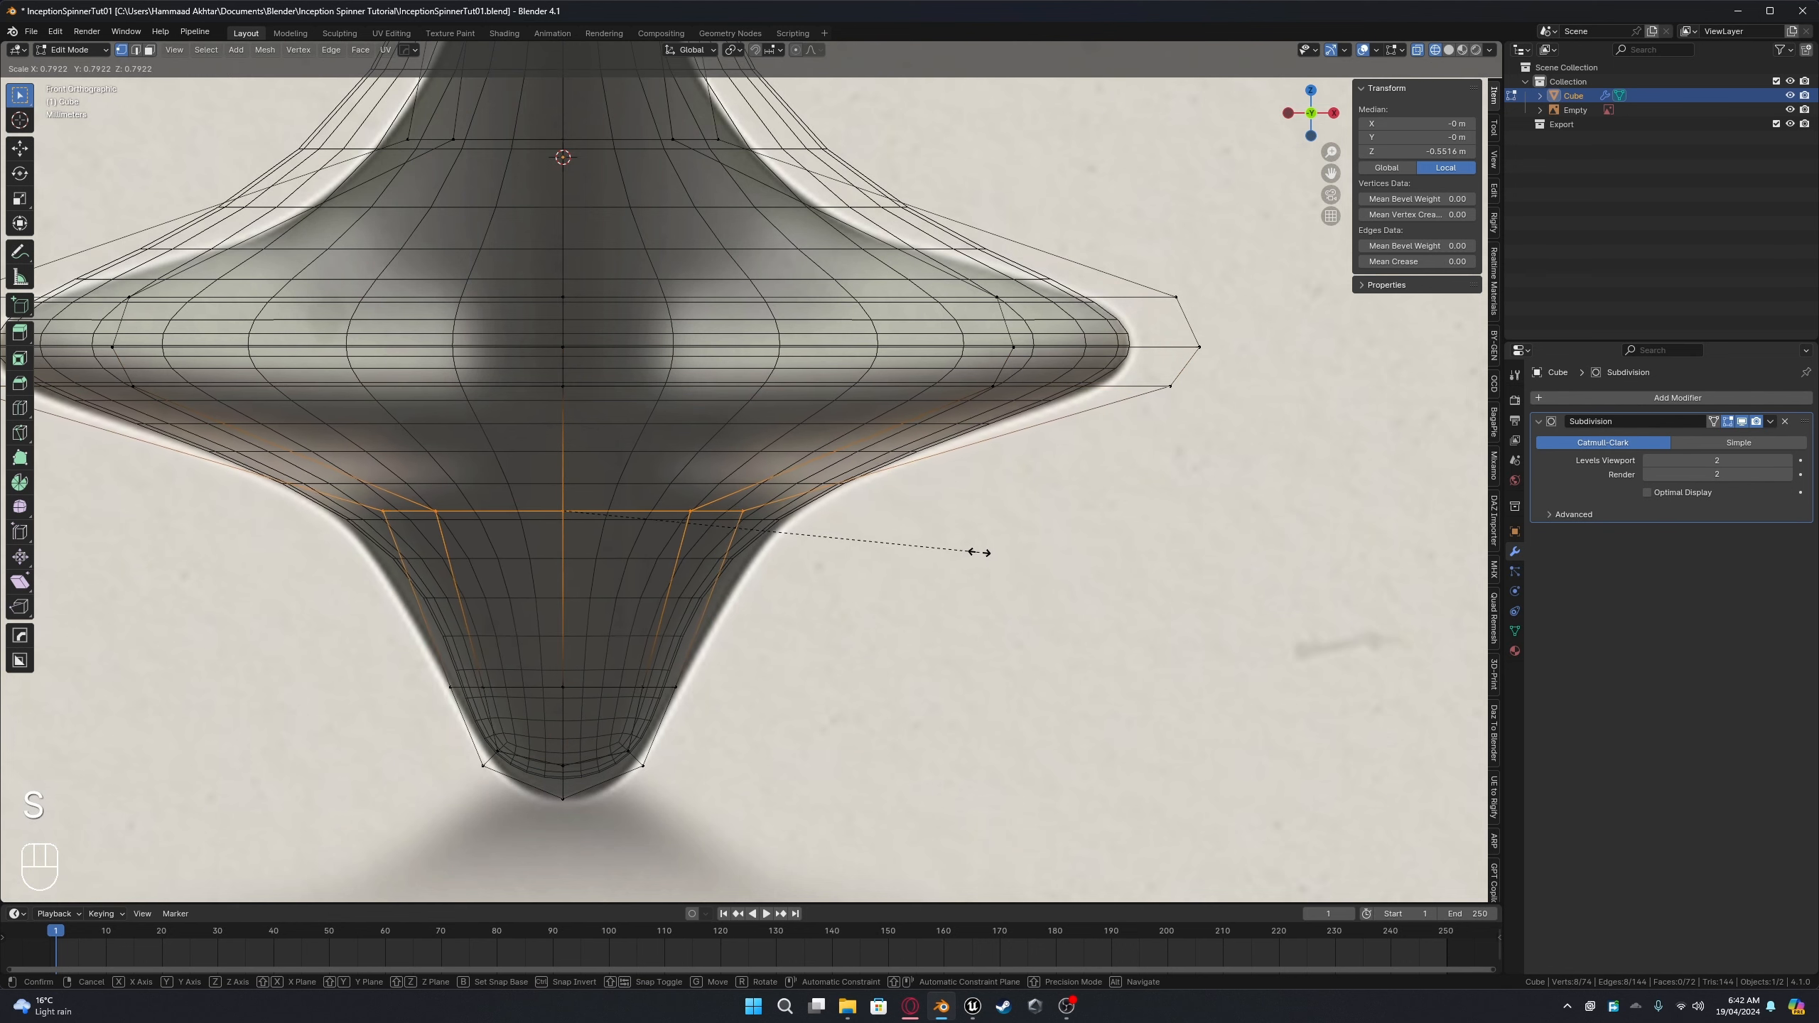
left_click(995, 550)
Step: Add a centred loop cut halfway between the lower cone's top loop and the loop above the tip
key("ctrl+r")
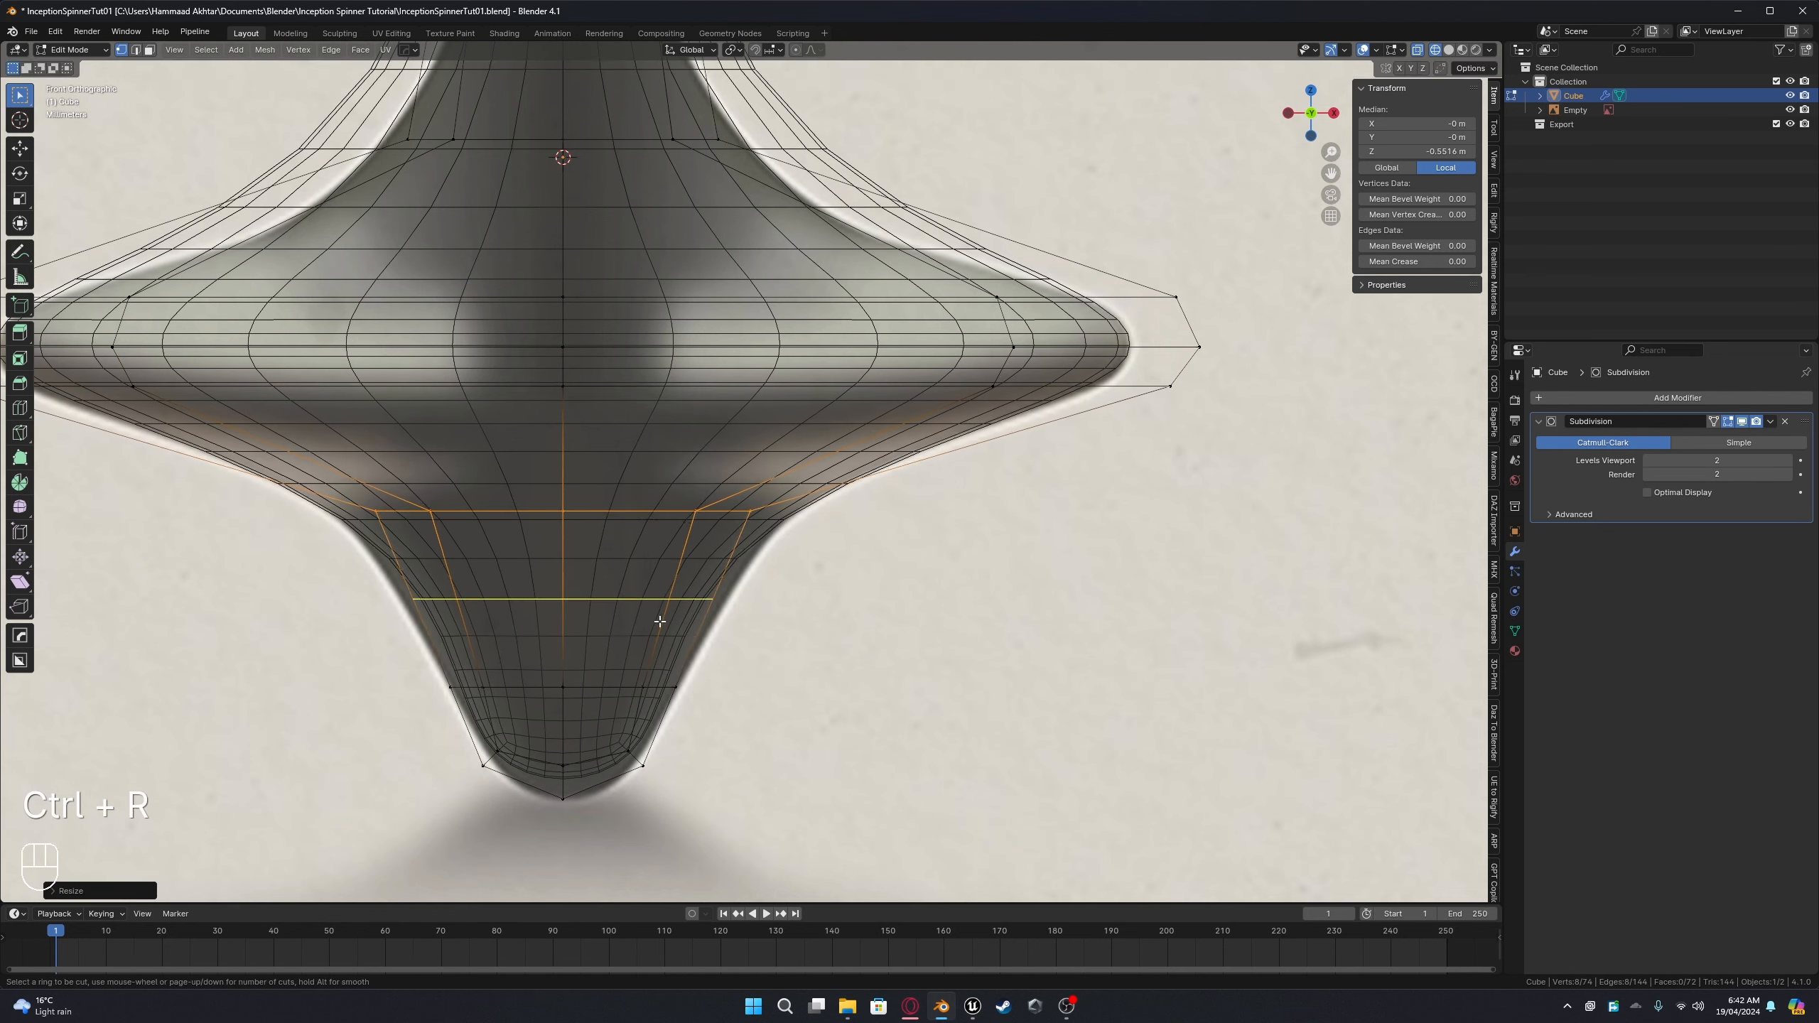
left_click(660, 621)
right_click(659, 621)
key("s")
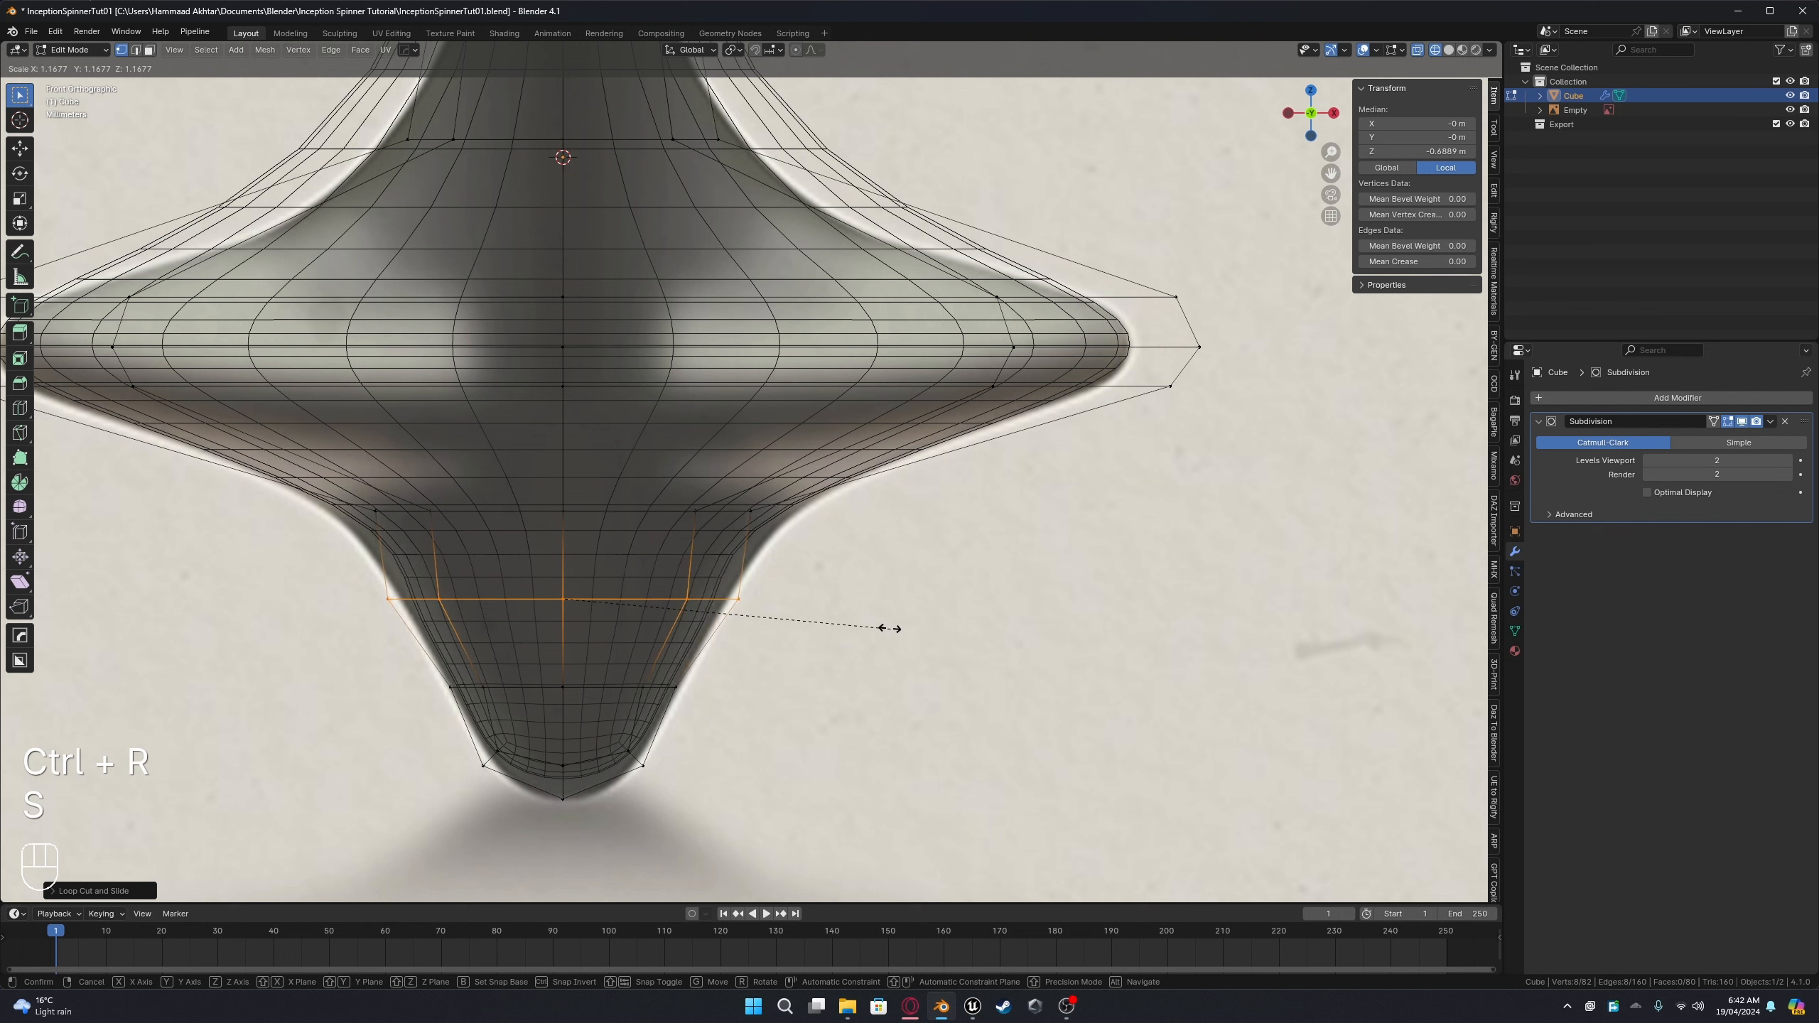
right_click(889, 628)
Step: Select the lower cone's top edge loop and scale it to about 1.04
left_click_drag(307, 473, 458, 508)
key("s")
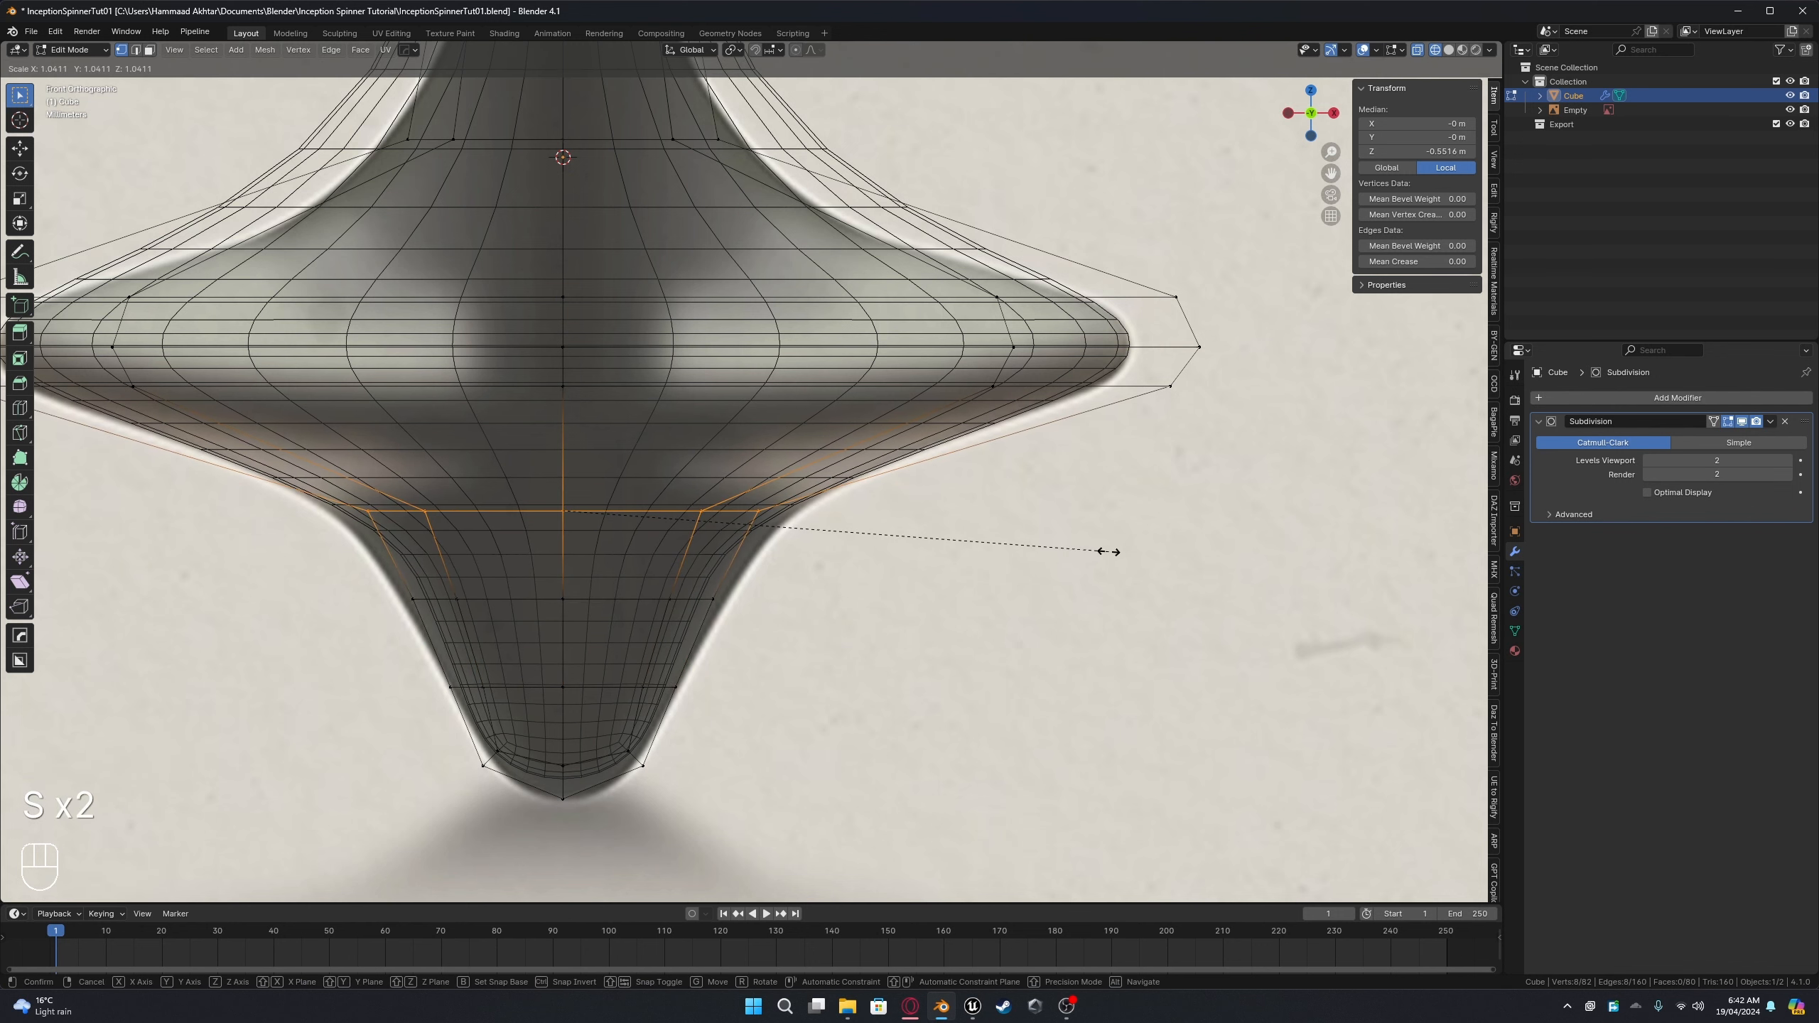
left_click(1109, 552)
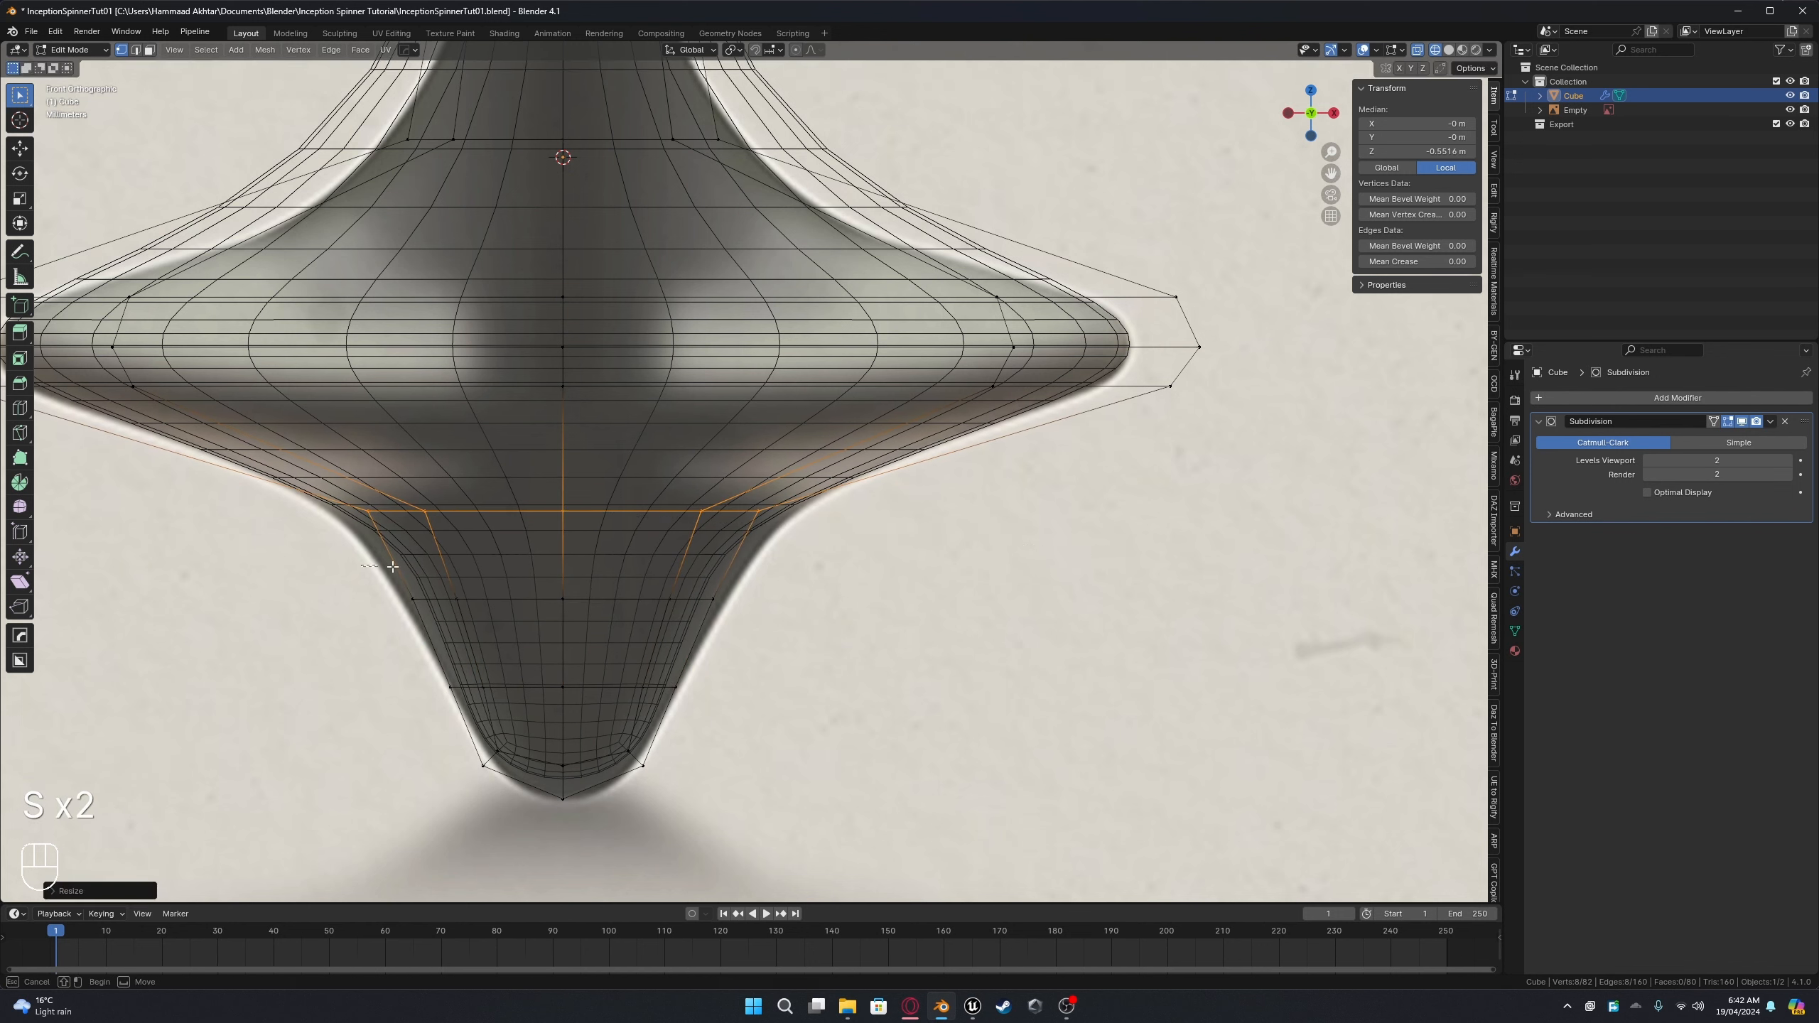
left_click_drag(392, 566, 430, 562)
Step: Add a centred loop cut between the rim and the lower cone's top loop, and scale it slightly inward to the reference edge
key("ctrl+r")
left_click(954, 427)
right_click(988, 422)
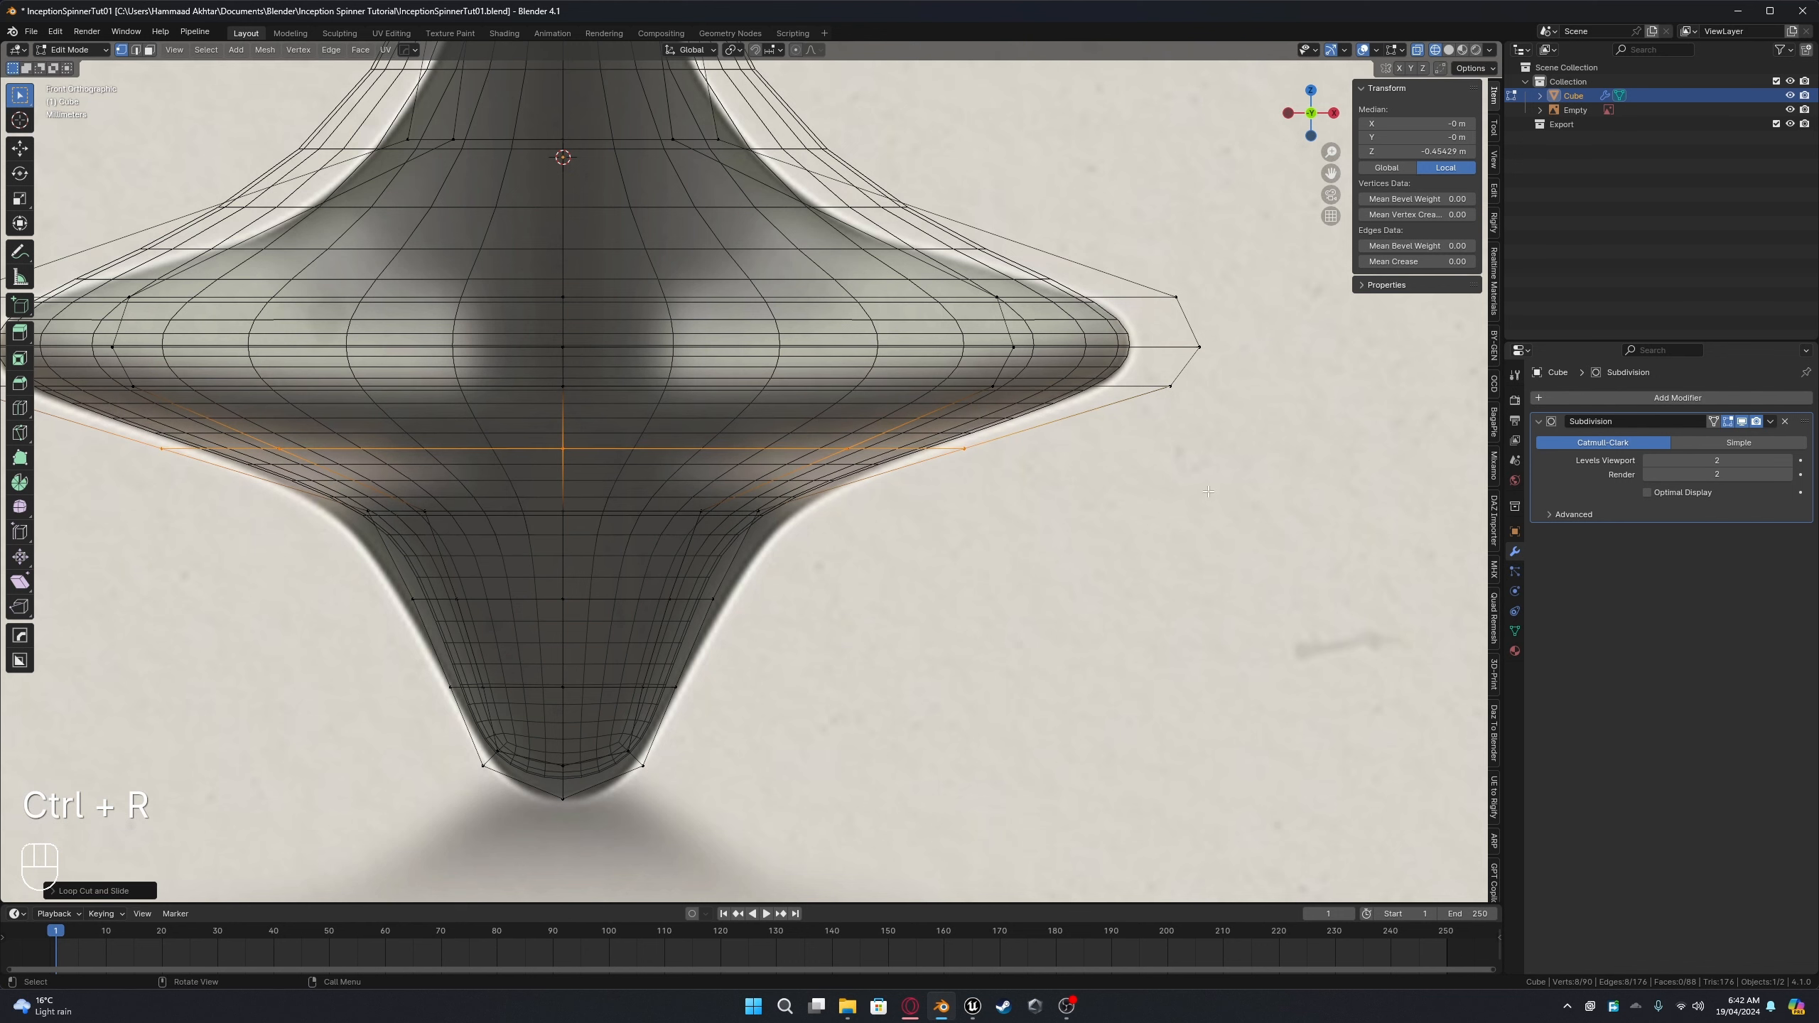
key("s")
left_click(971, 514)
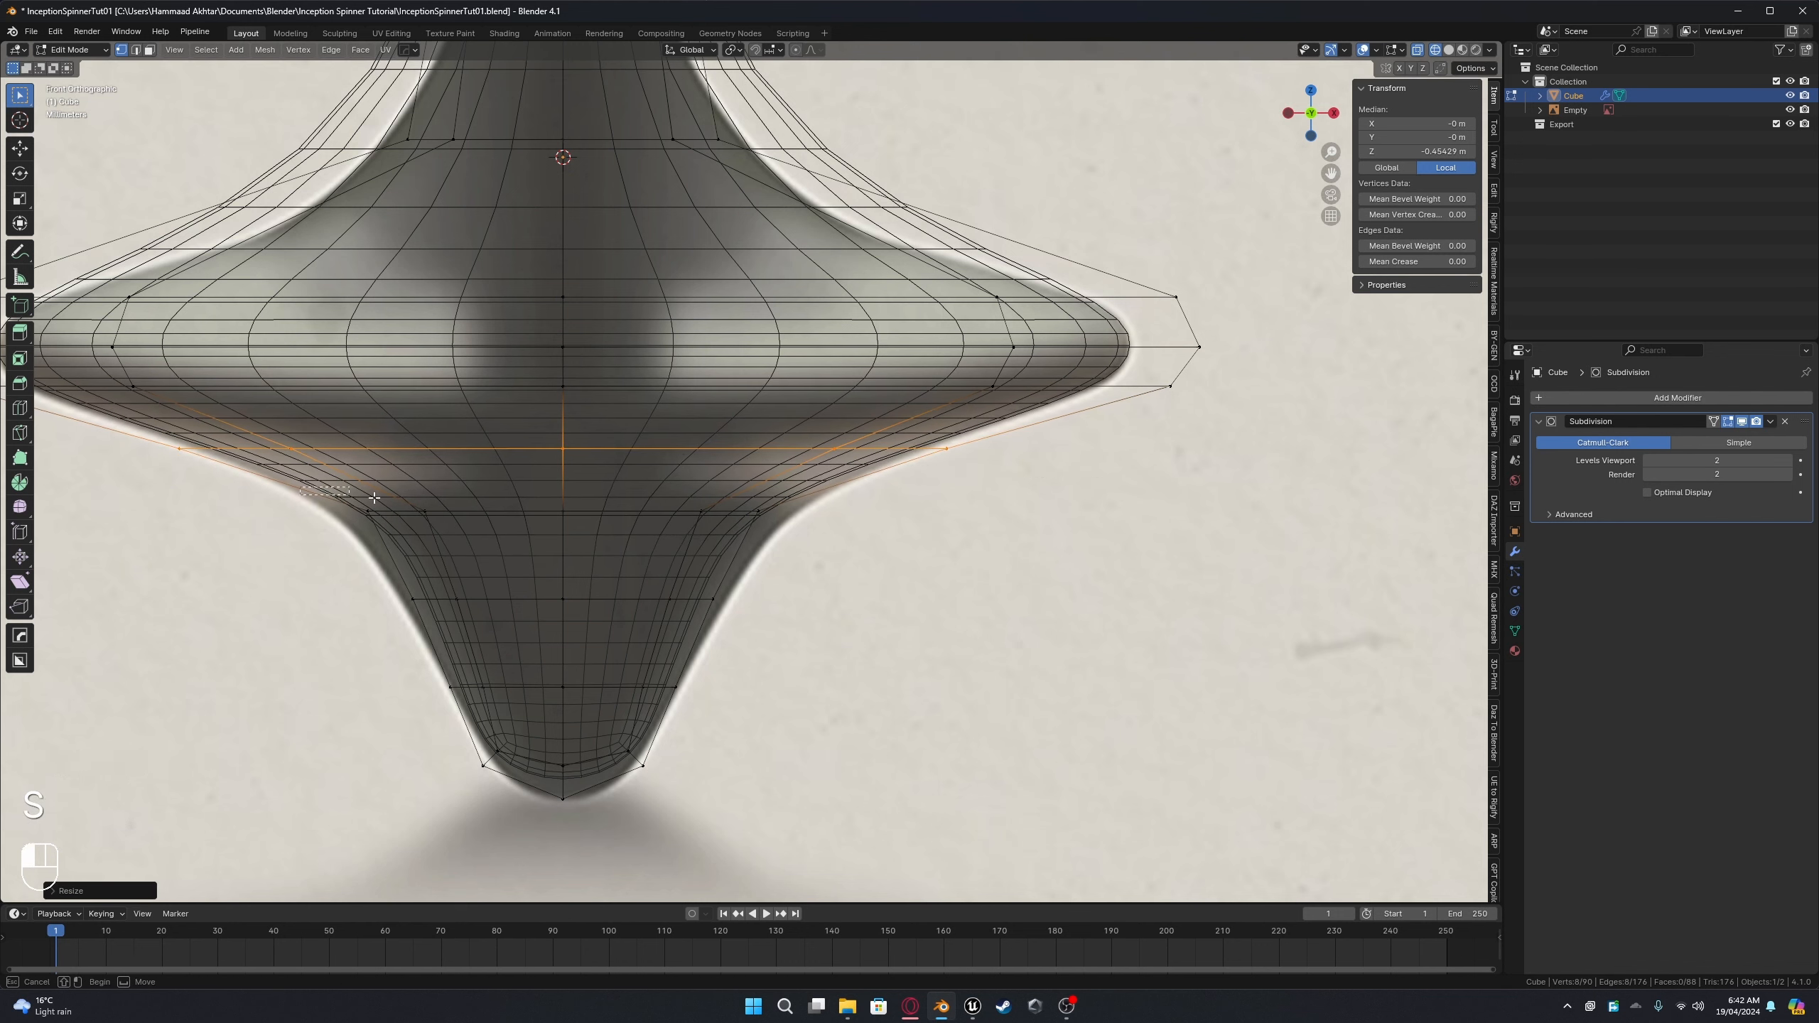
Step: Widen the lower cone's top edge loop to about 1.2 so the smoothed surface follows the reference
left_click_drag(374, 497, 380, 517)
key("s")
key("s")
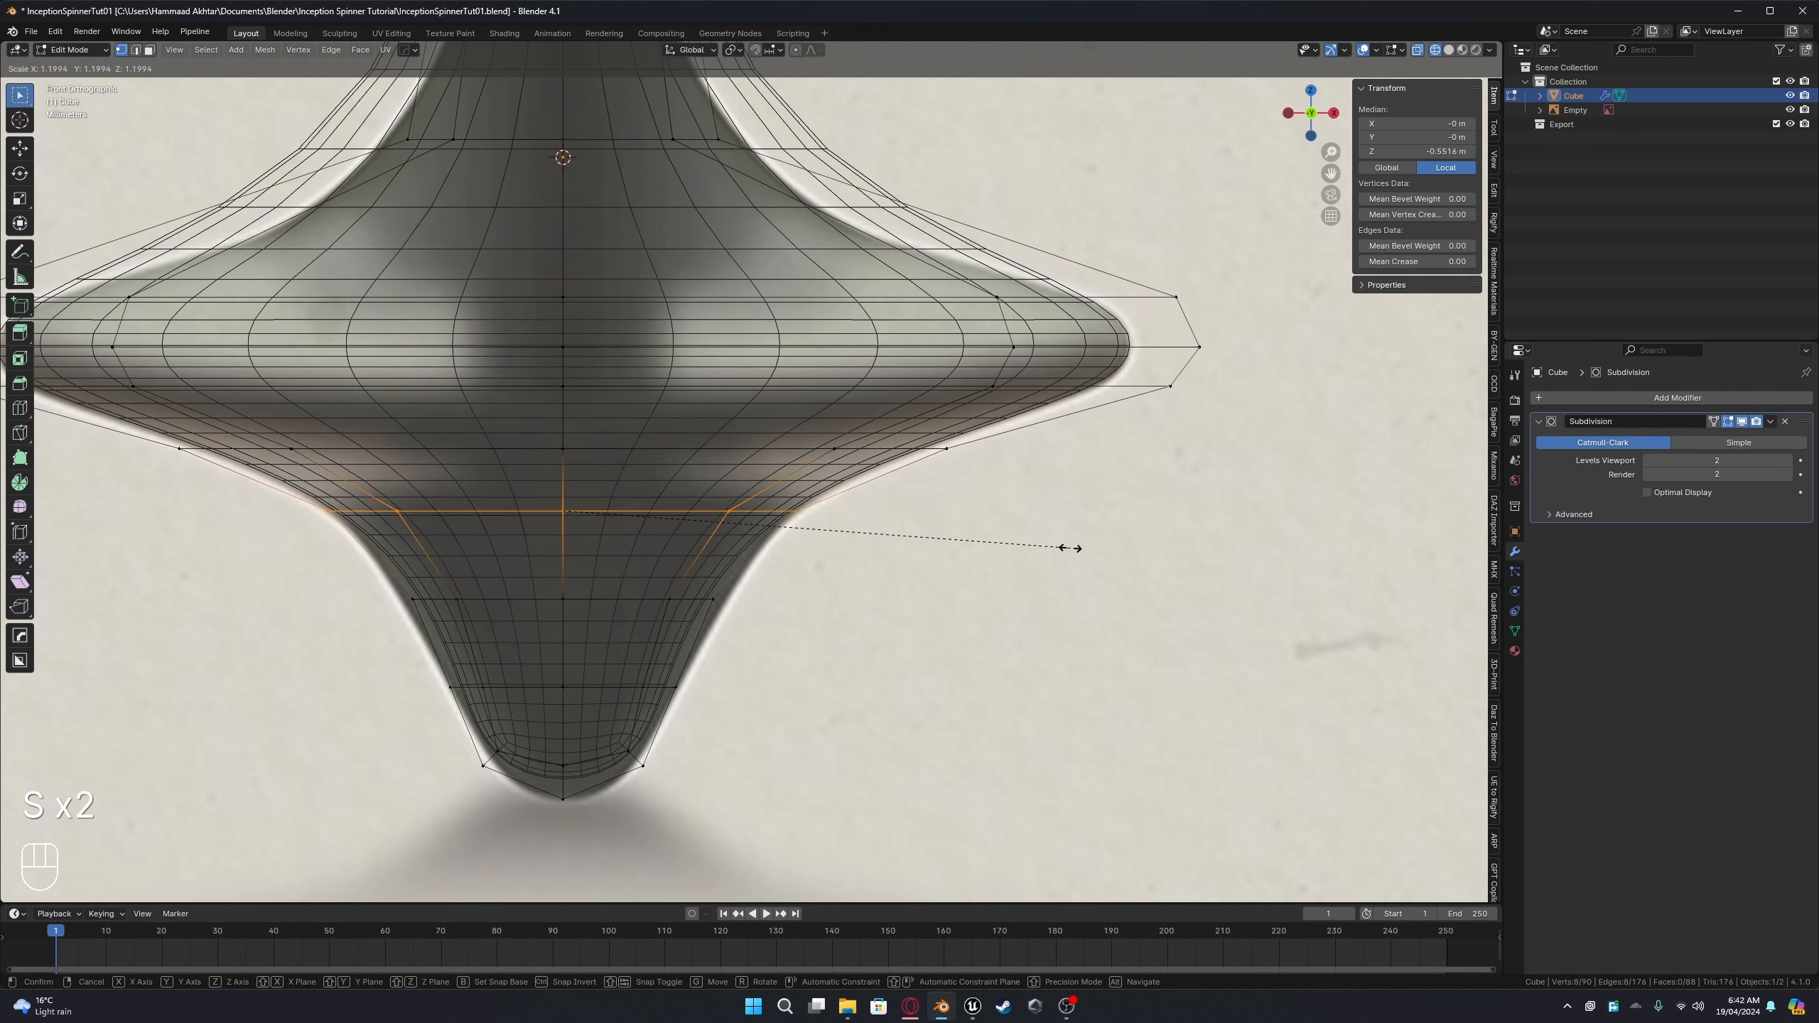
left_click(1083, 544)
Step: Widen the middle edge loop of the lower cone until the smoothed surface approaches the reference outline
left_click_drag(398, 572, 739, 628)
key("s")
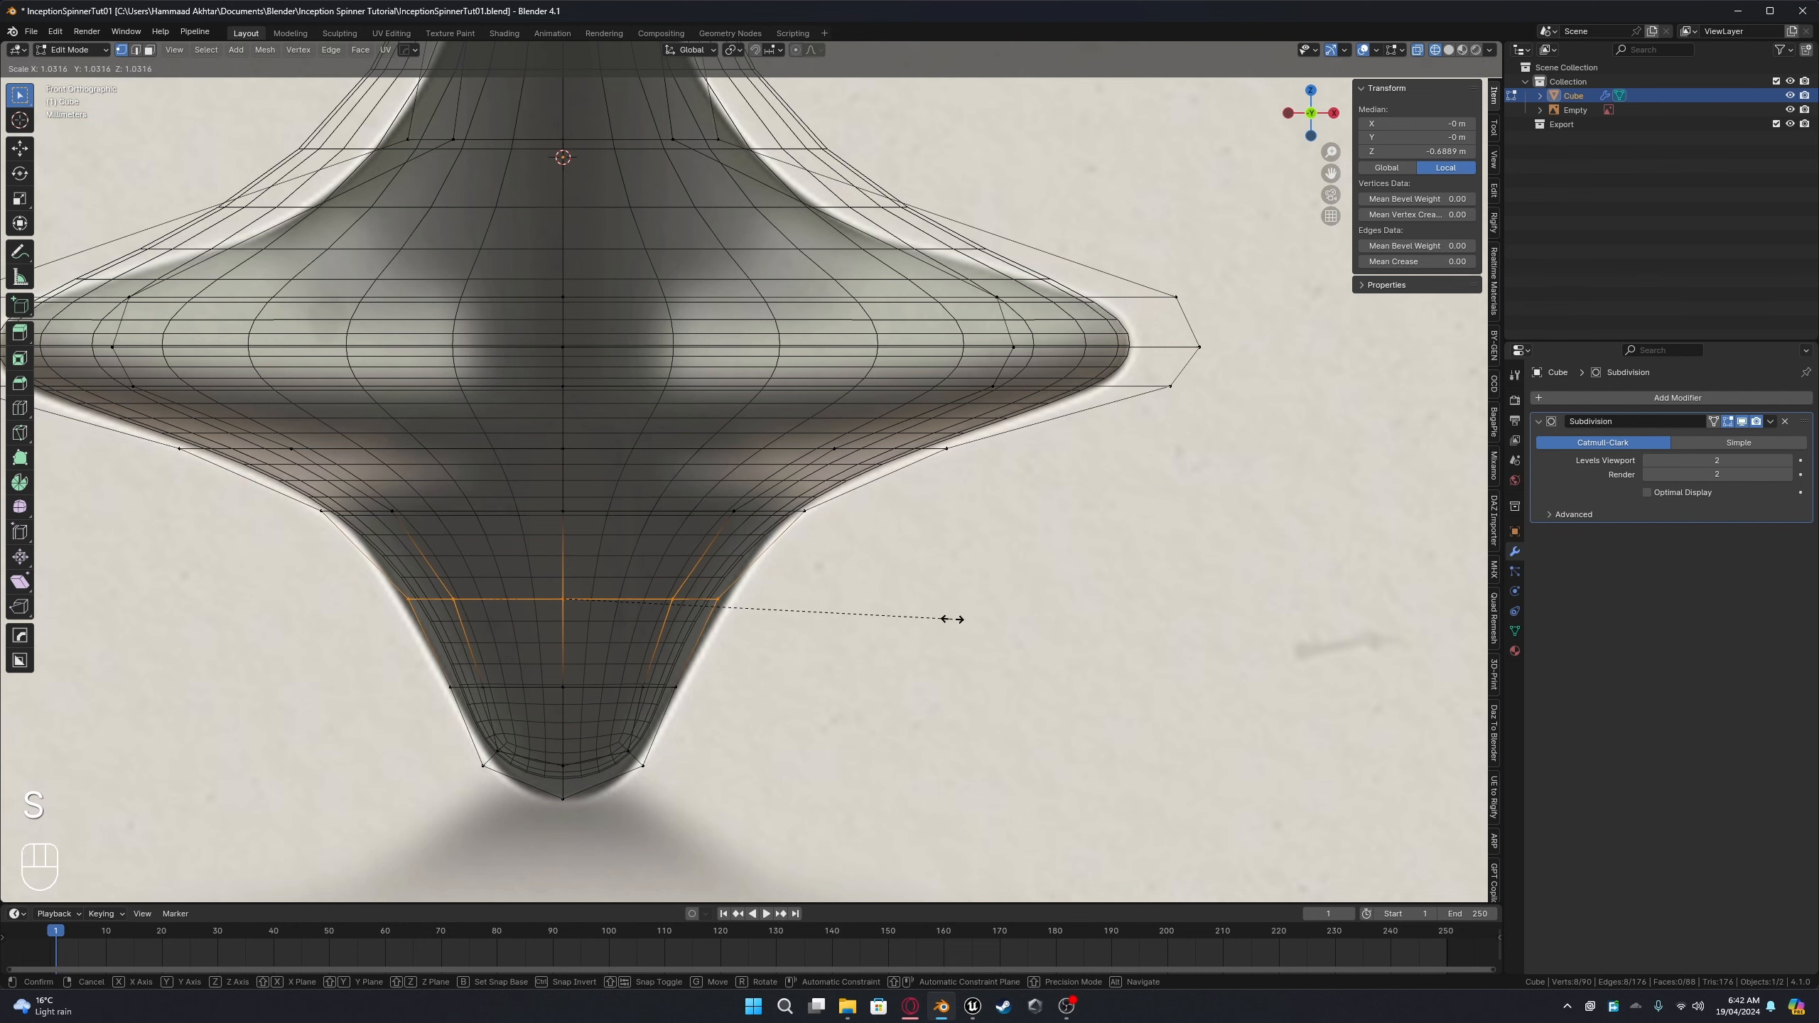
left_click(1017, 616)
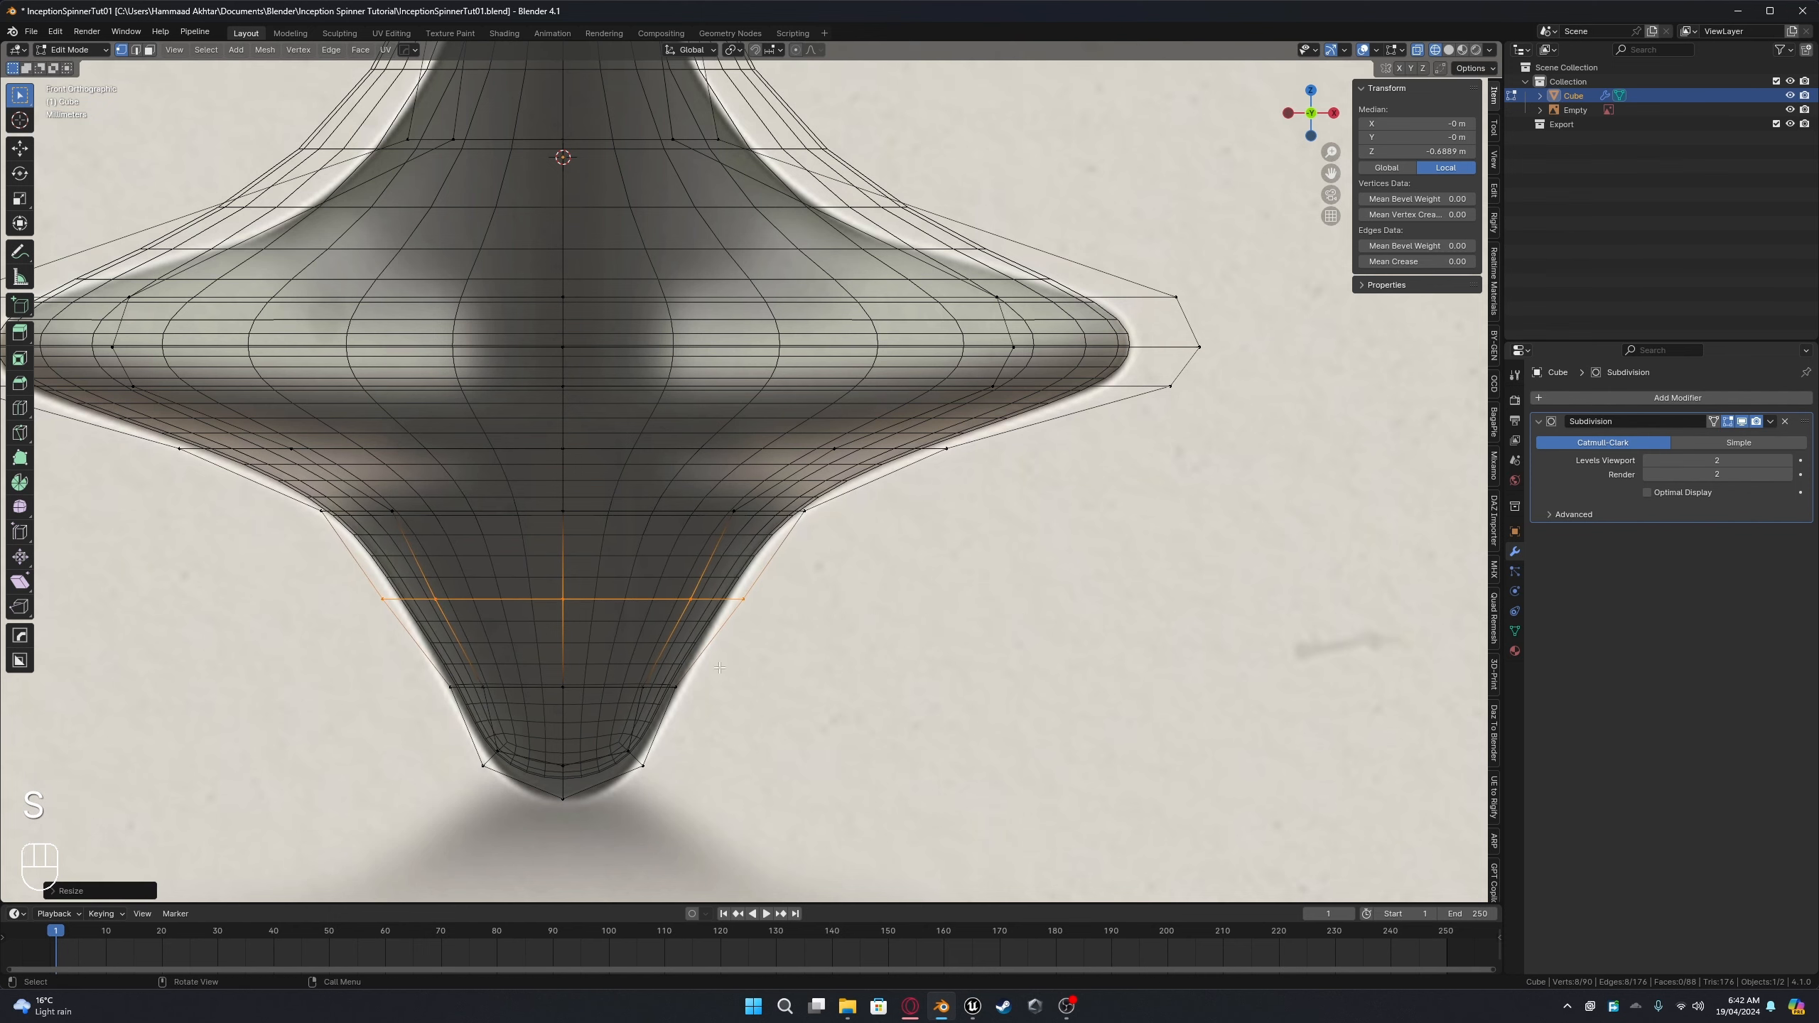
Step: Scale the edge loop just above the tip to about 1.12
middle_click_drag(716, 616, 716, 574, "shift")
scroll(419, 650, "up", 3)
left_click_drag(218, 644, 887, 718)
key("s")
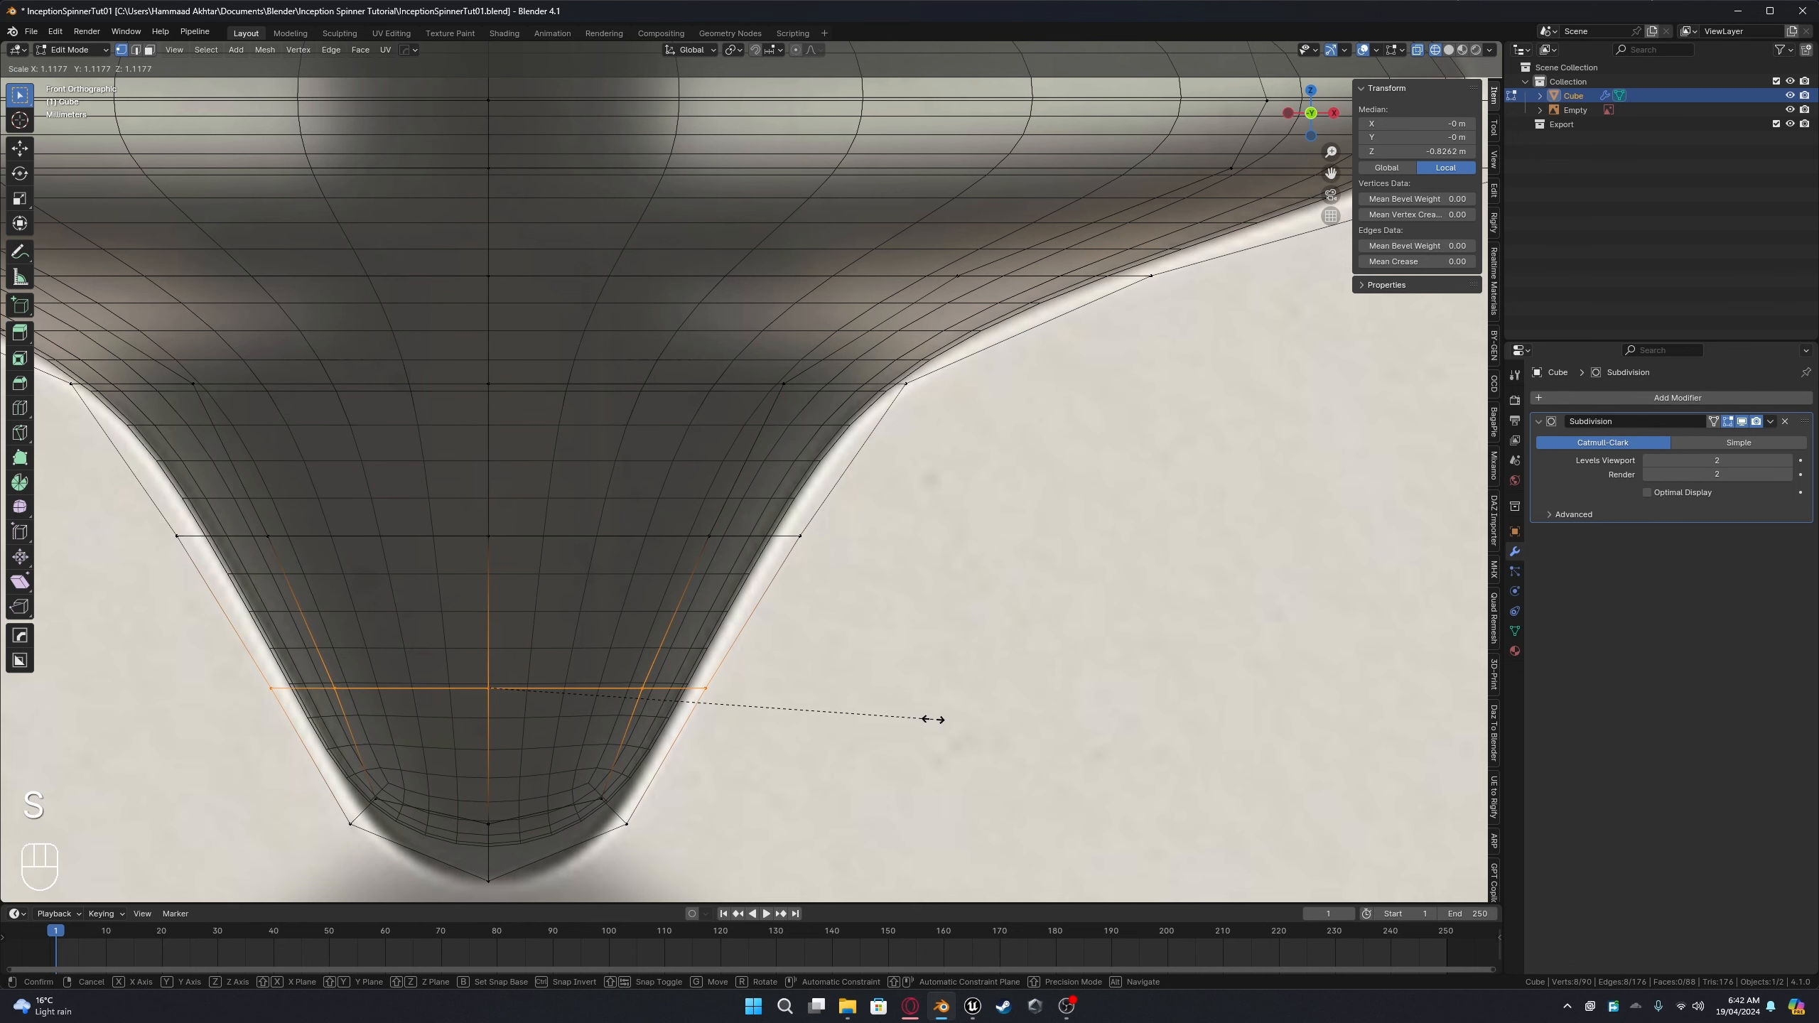
left_click(933, 718)
Step: Select the tip together with the loop above it and move them down along Z toward the reference's bottom point
scroll(933, 718, "down", 3)
middle_click_drag(776, 774, 788, 734, "shift")
left_click_drag(407, 613, 795, 736)
key("g")
key("Escape")
left_click_drag(418, 565, 873, 760)
key("g")
key("g")
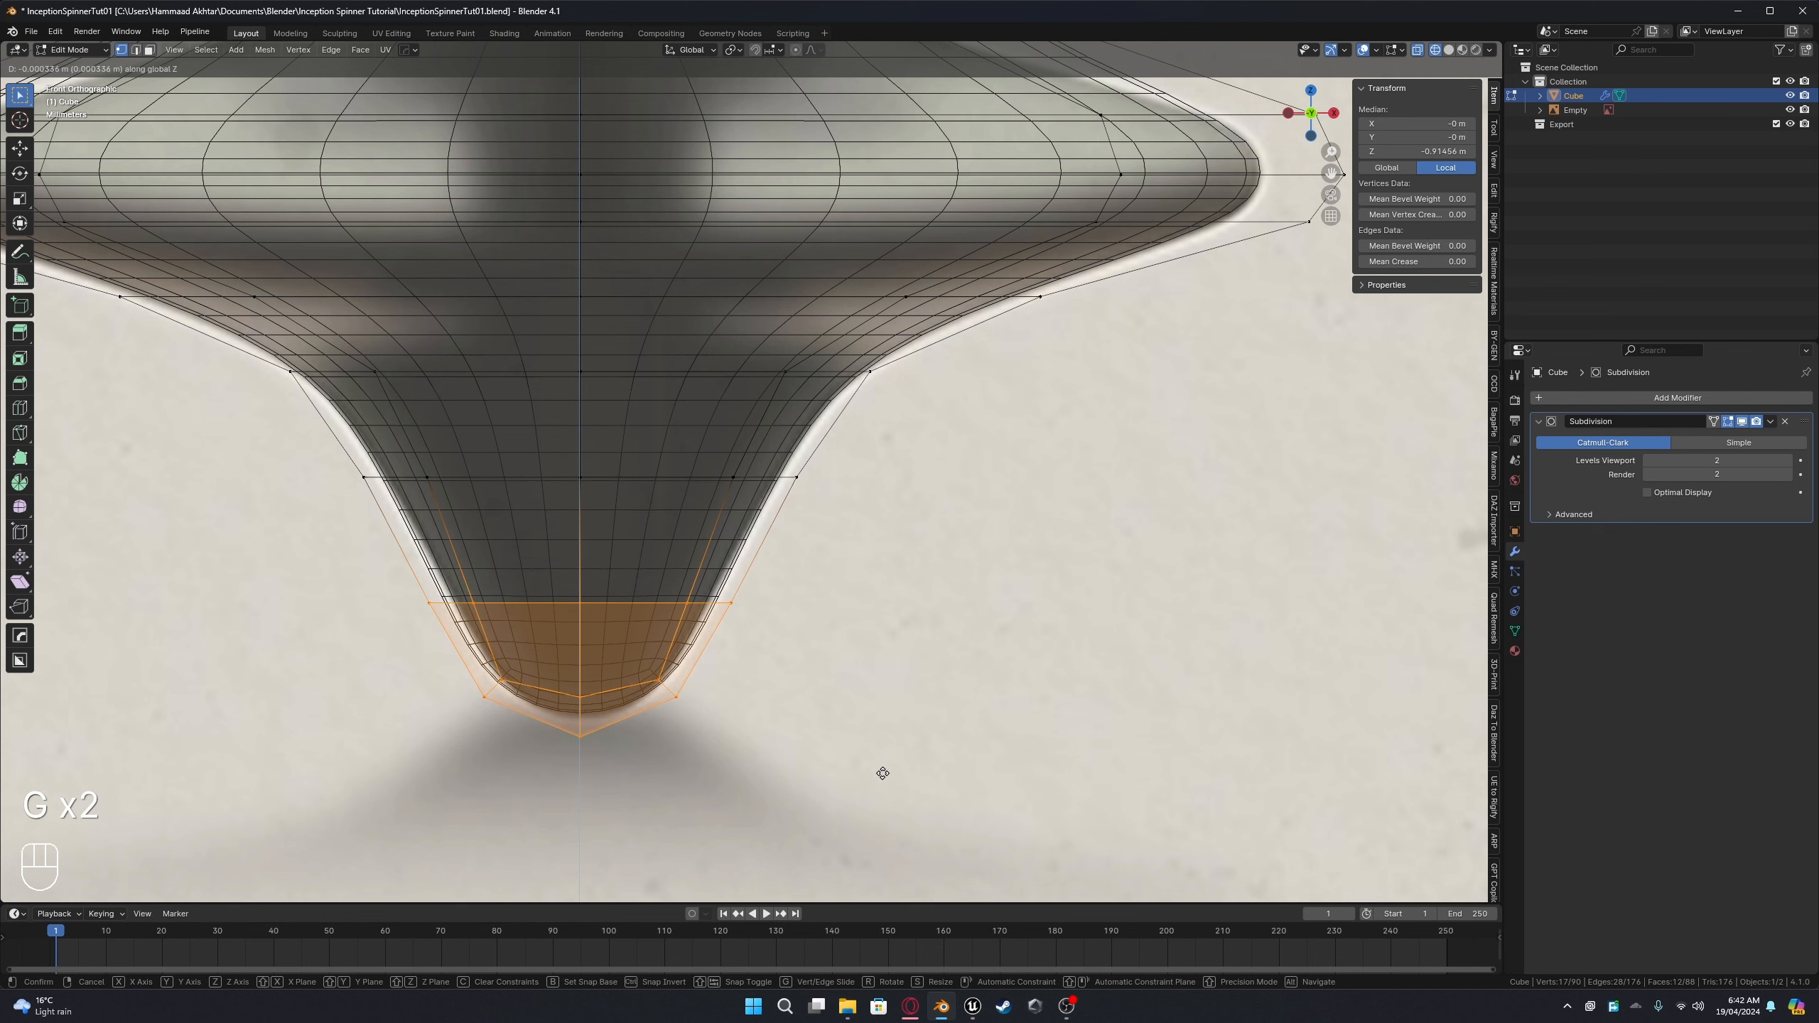
left_click(851, 758)
left_click_drag(413, 589, 741, 622)
key("s")
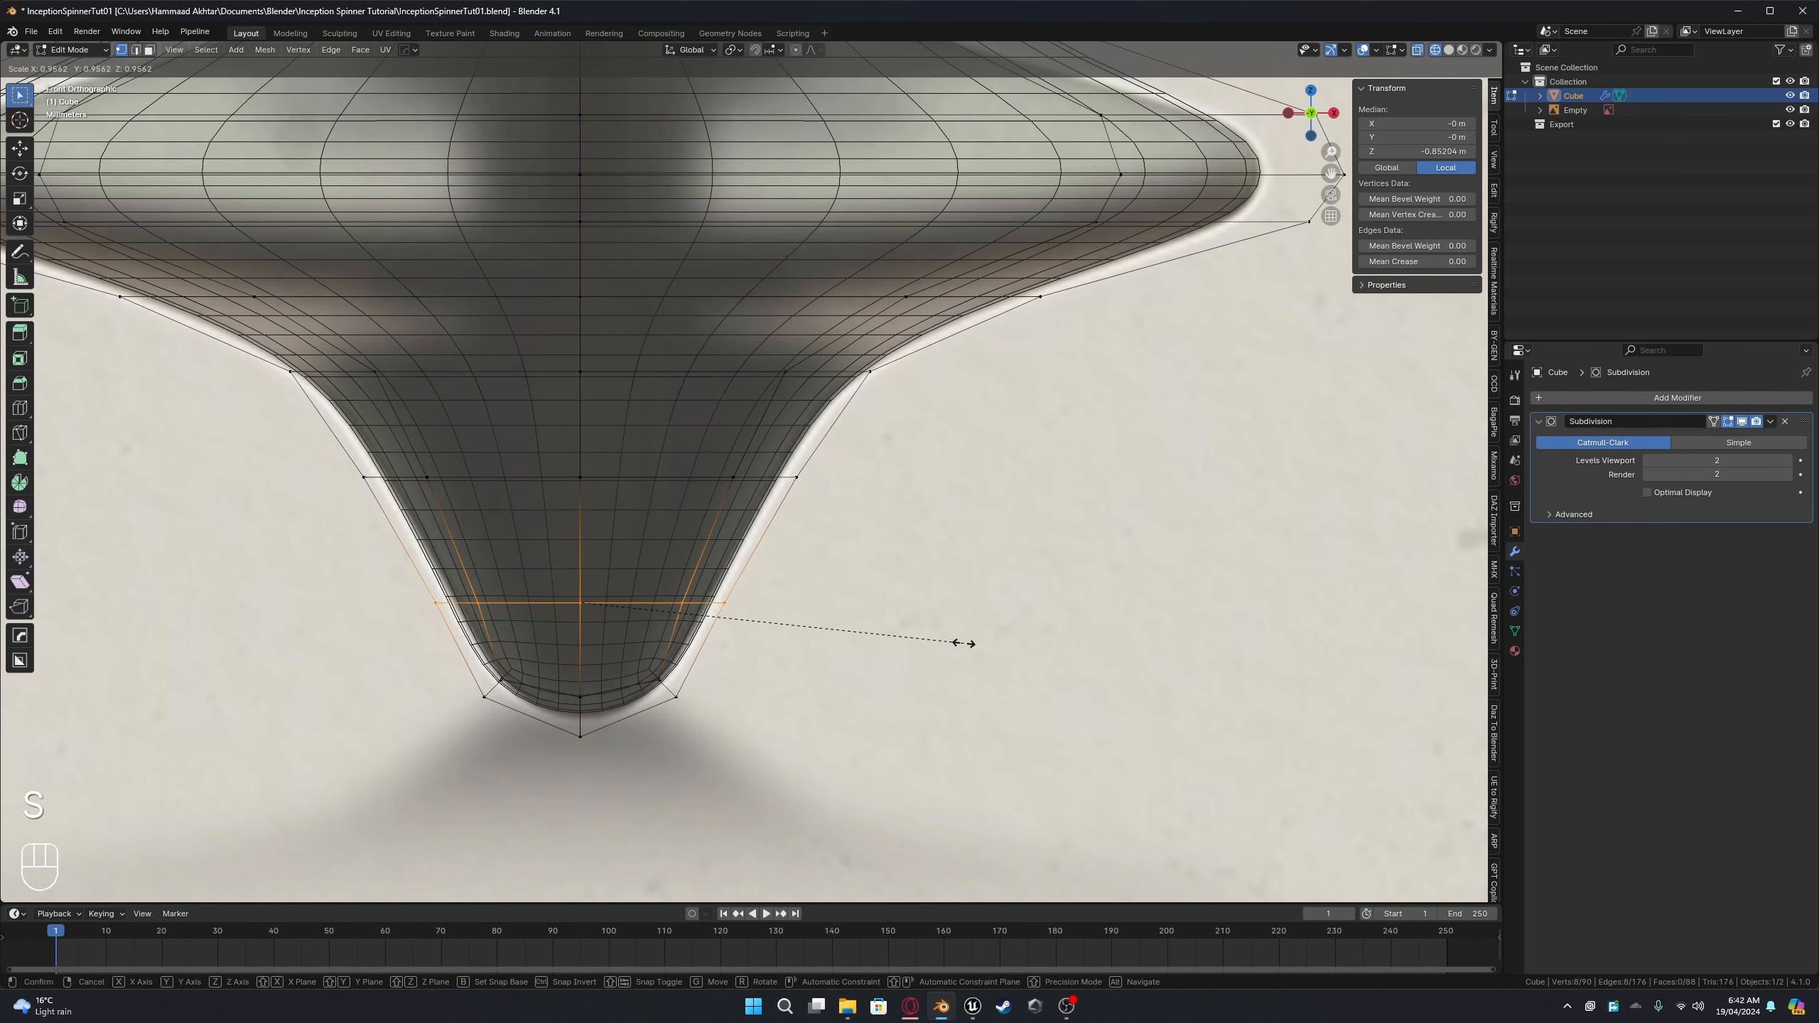
right_click(620, 645)
Step: Scale the whole tip section down slightly and move it a little further down along Z
left_click_drag(467, 609, 899, 750)
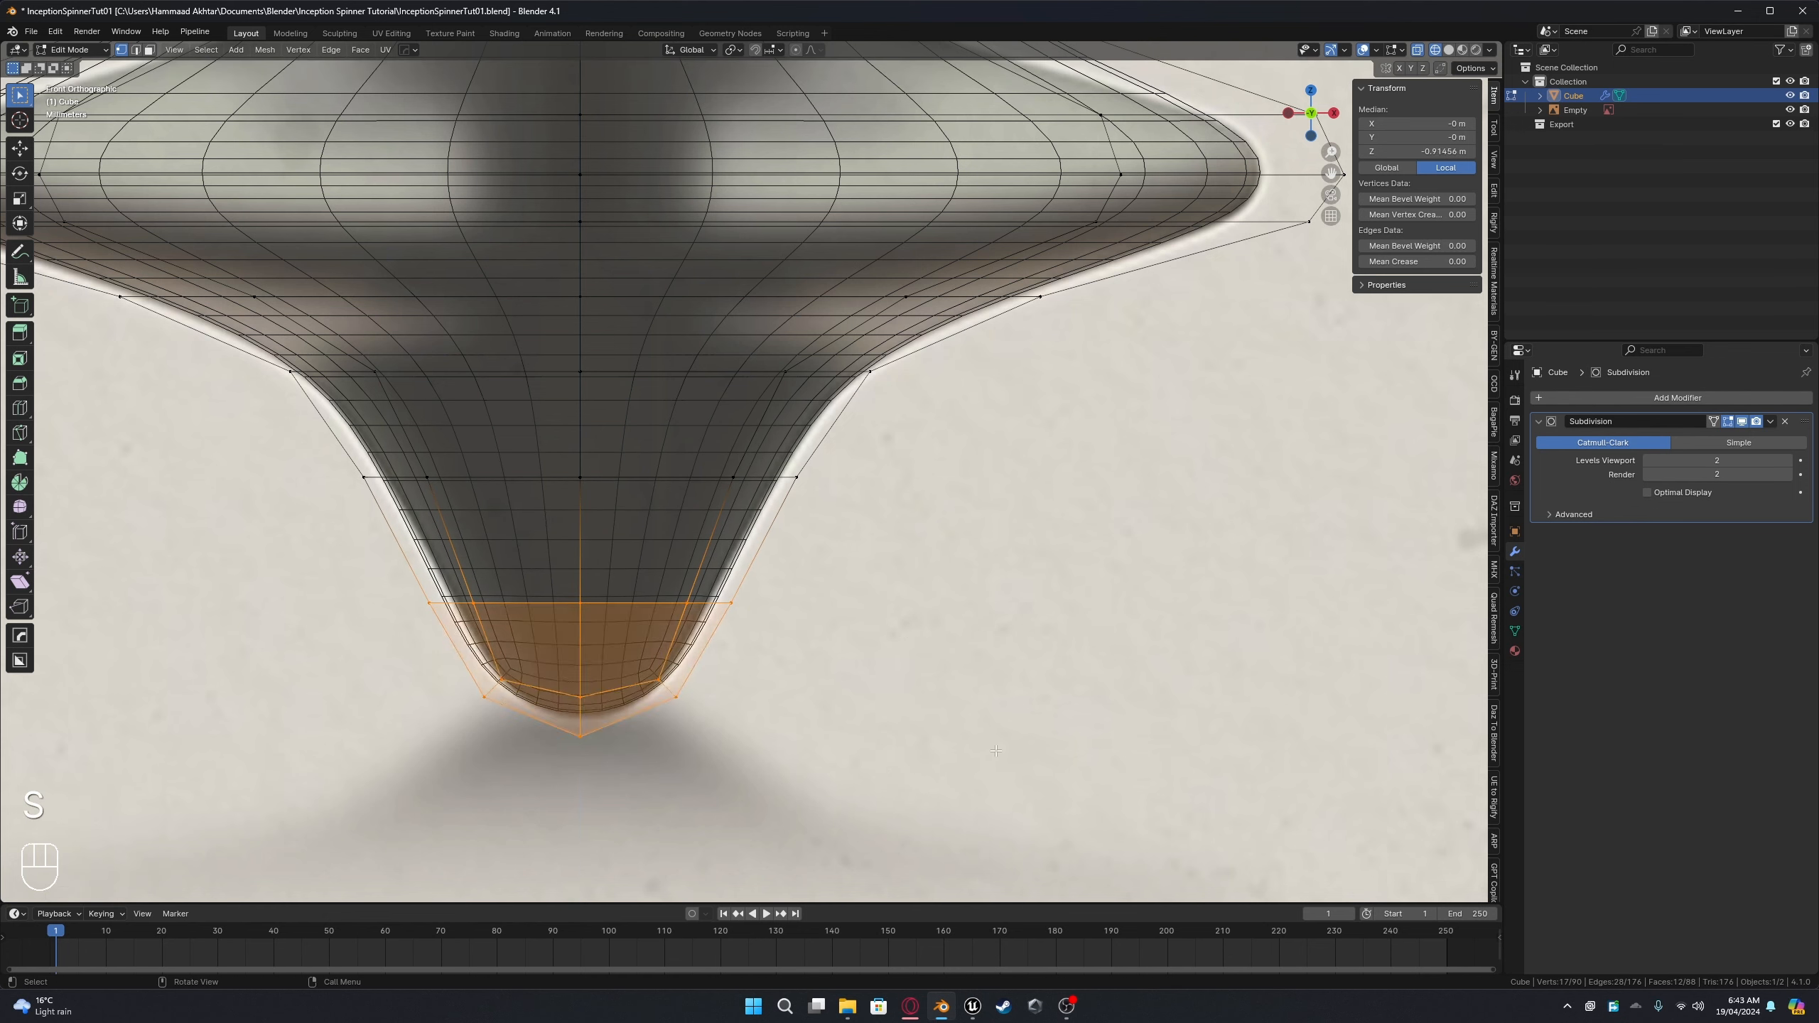
key("s")
key("s")
key("g")
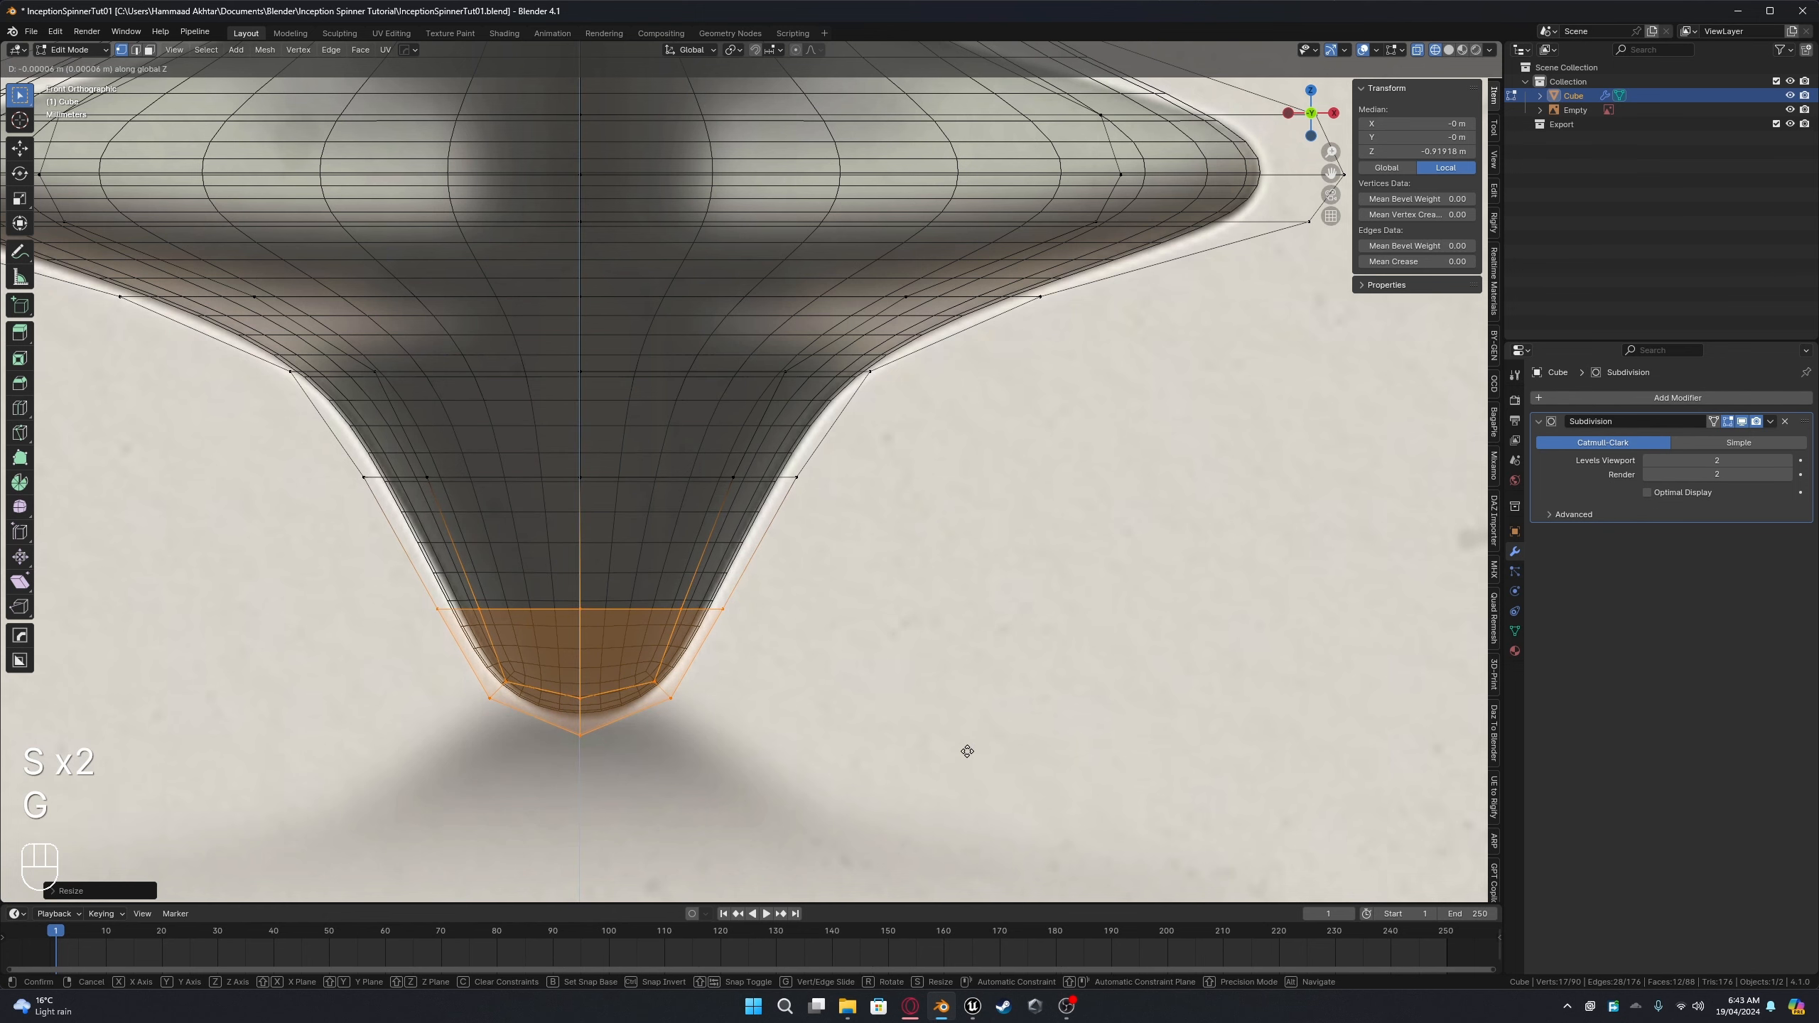
left_click(967, 747)
Step: Scale the loop above the tip to about 0.95 and the lower cone's middle loop to about 0.99
left_click_drag(358, 565, 876, 638)
key("s")
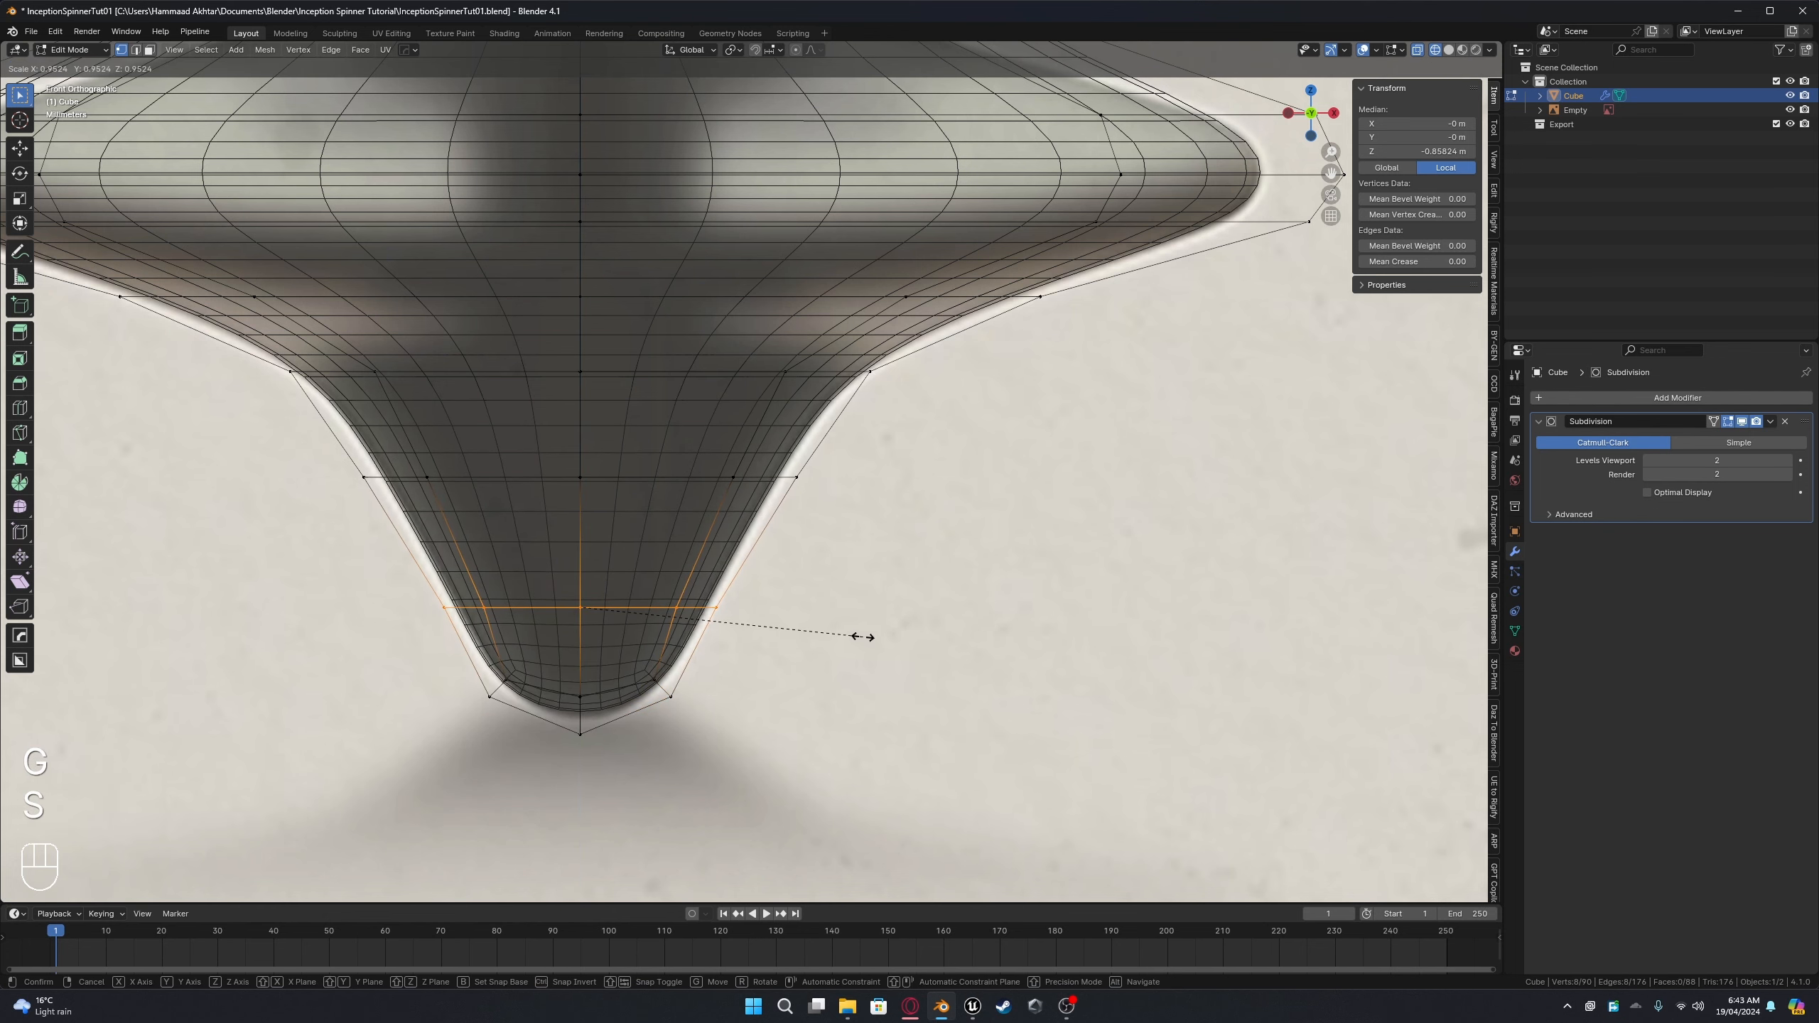
left_click(862, 637)
left_click_drag(349, 425, 888, 531)
key("s")
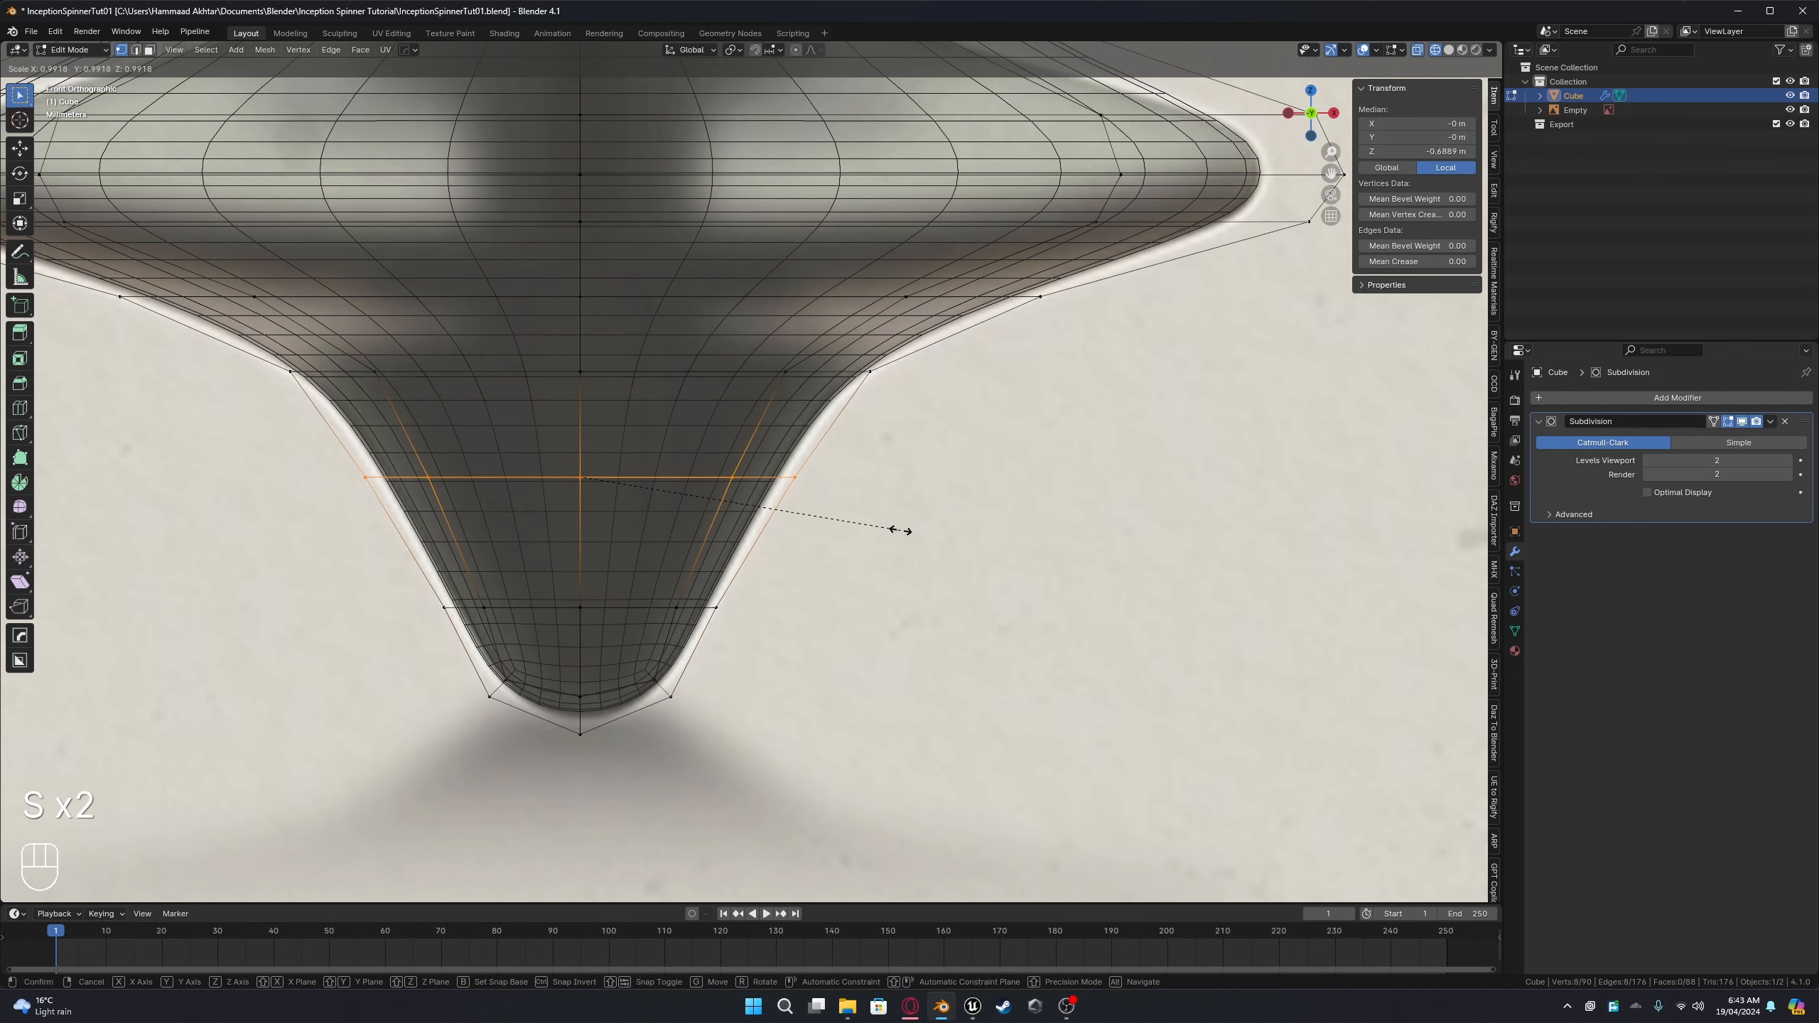
left_click(901, 530)
Step: Fine-tune the width of the lower cone's top edge loop against the reference outline
middle_click_drag(901, 530, 937, 645, "shift")
left_click_drag(350, 455, 889, 529)
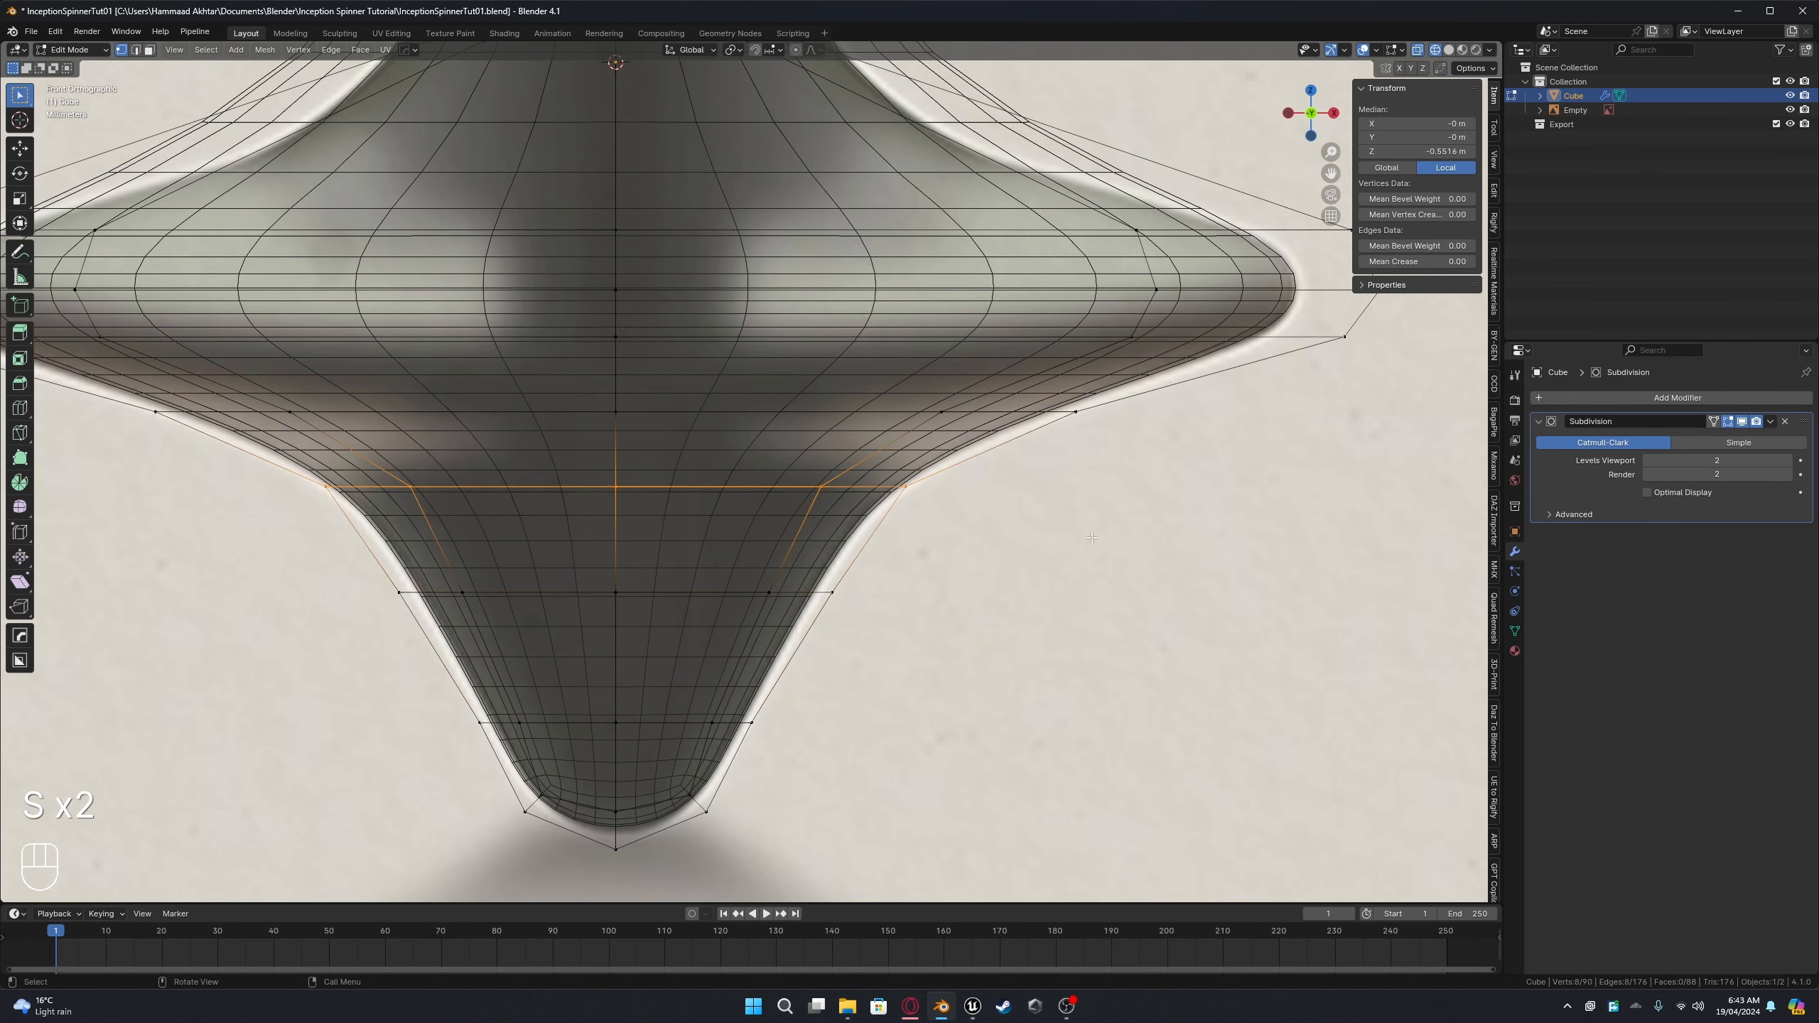
key("s")
left_click(1091, 540)
Step: Add a centred loop cut between the rim and the neck, and scale it inward until the smoothed shoulder meets the reference edge
middle_click_drag(1024, 475, 1061, 581, "shift")
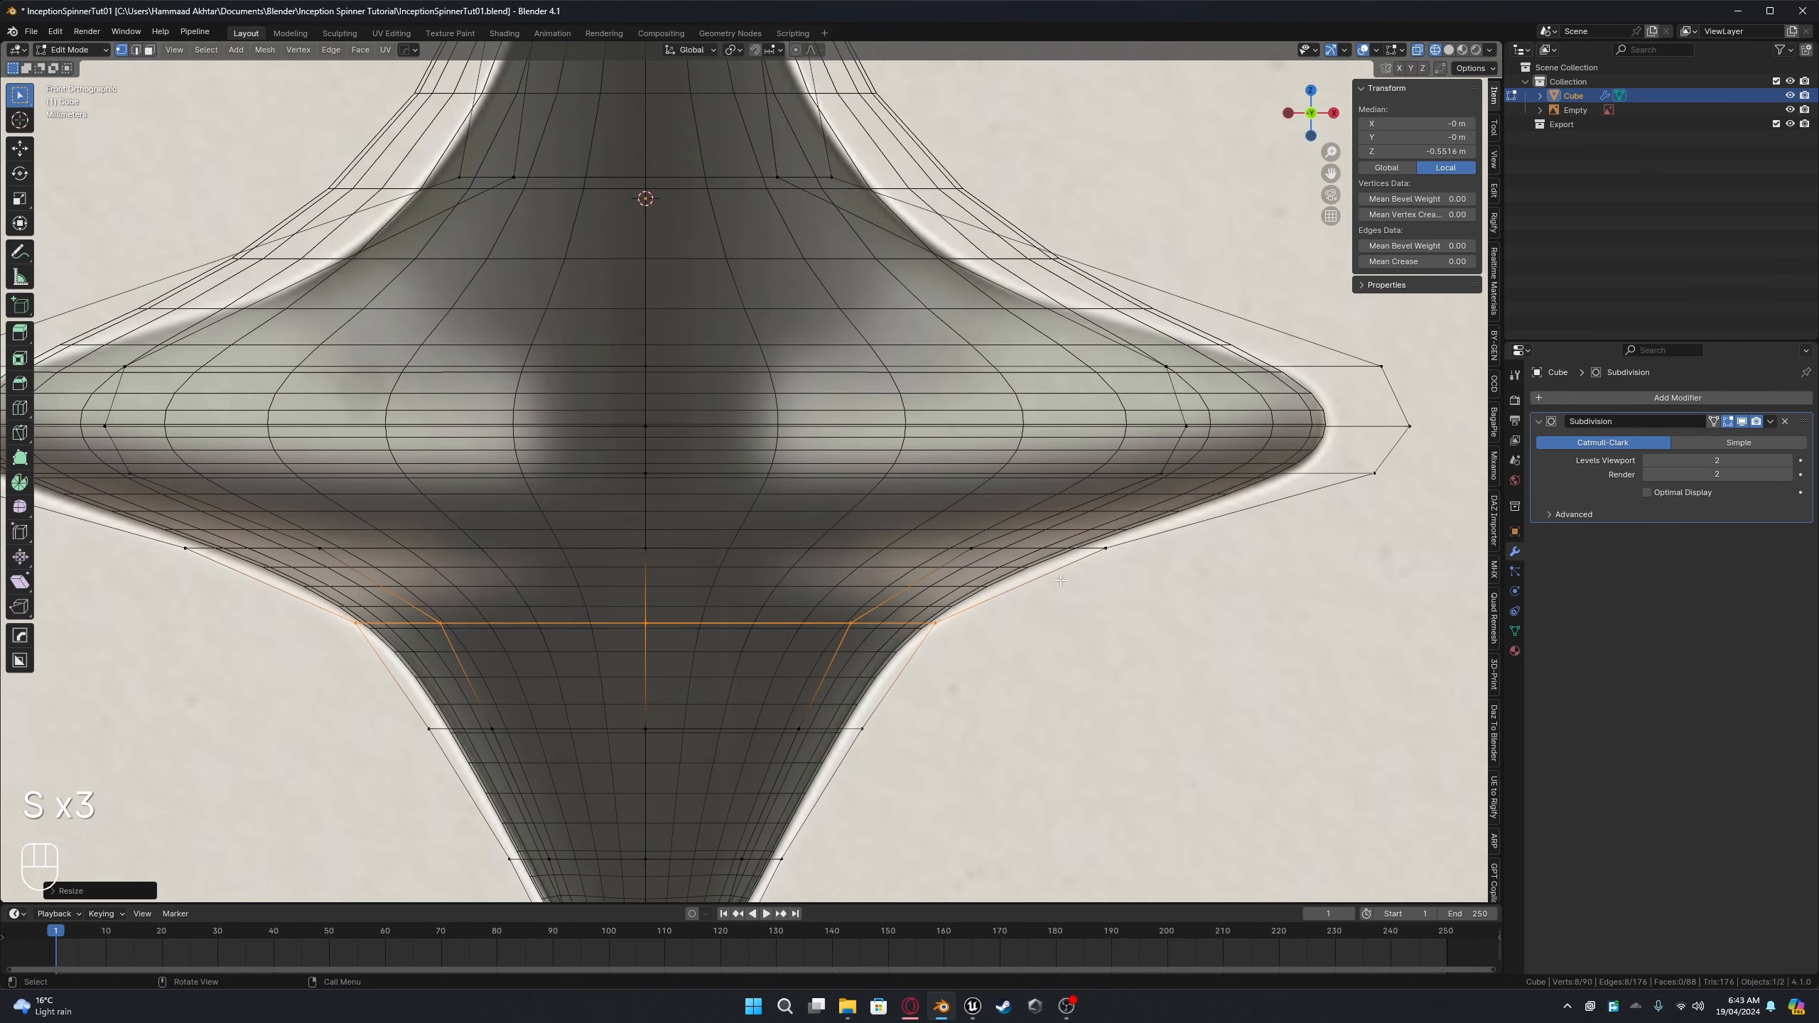
scroll(1221, 486, "down", 2)
middle_click_drag(845, 279, 925, 456, "shift")
scroll(926, 456, "up", 2)
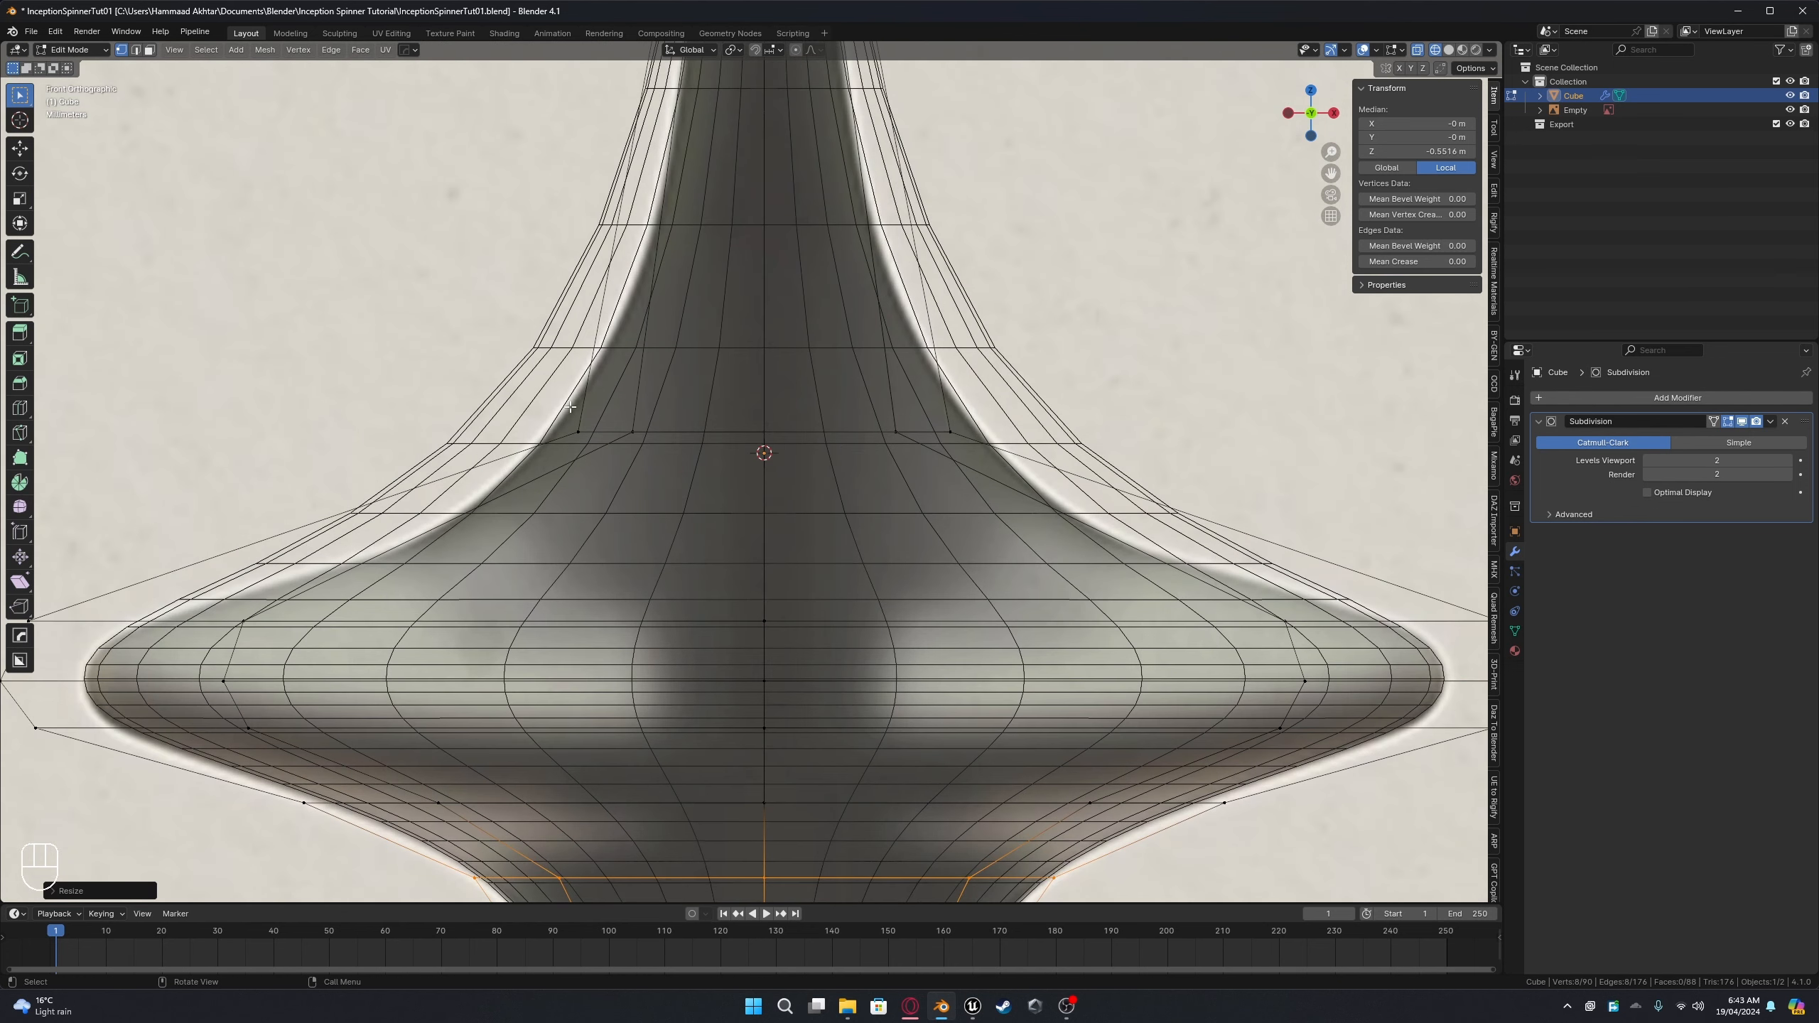
key("ctrl+r")
left_click(539, 523)
right_click(540, 522)
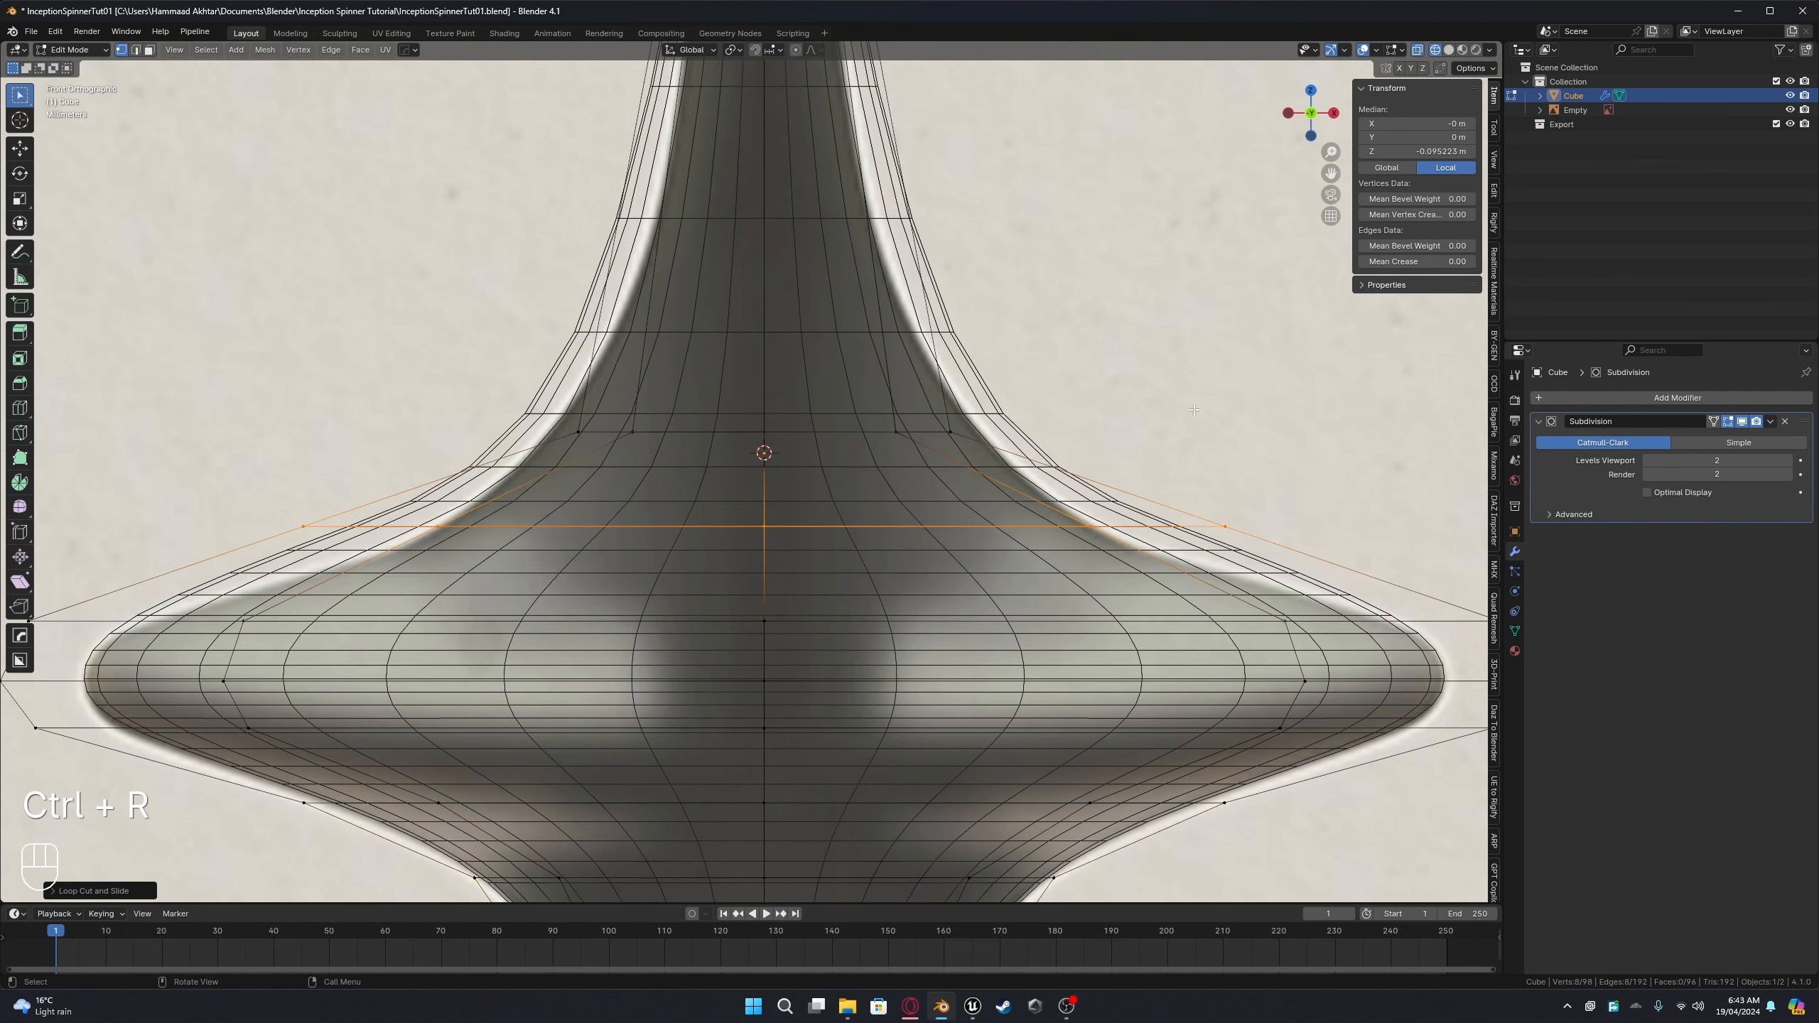
key("s")
left_click(1061, 416)
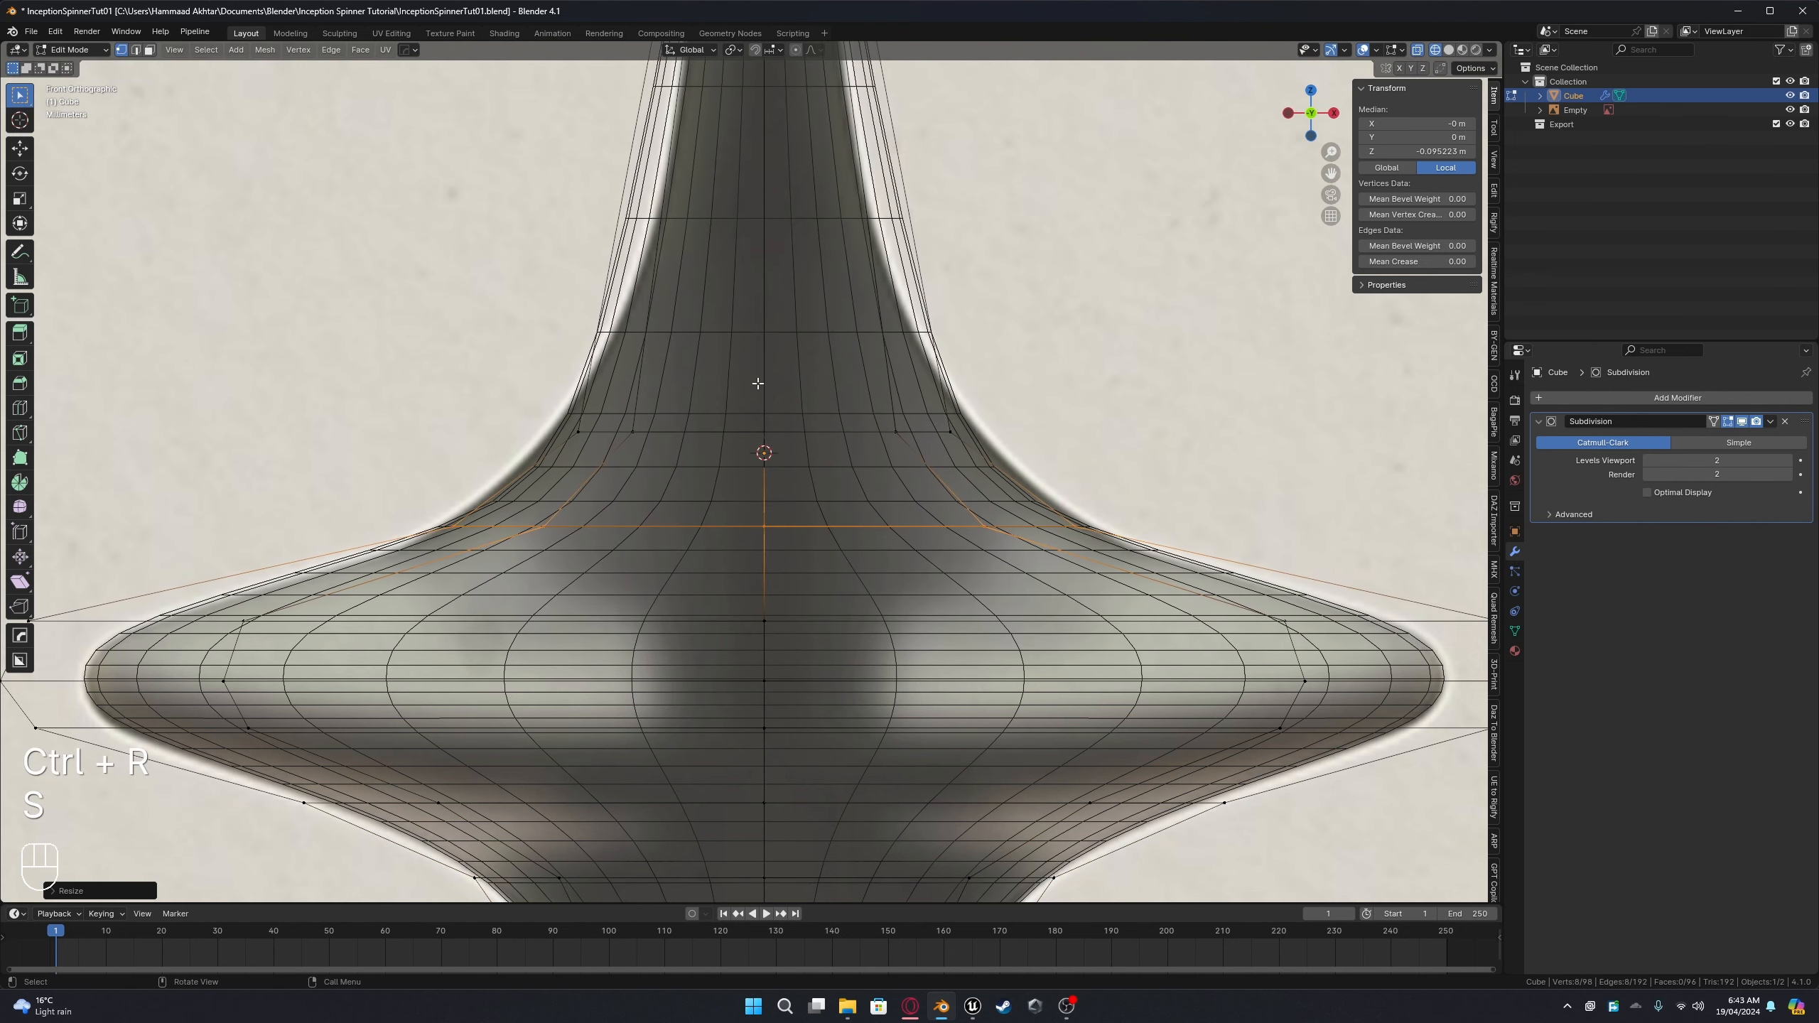
Step: Select the neck edge loop above the shoulder and fine-tune its scale to the reference
left_click_drag(509, 373, 1060, 462)
key("s")
left_click(1210, 451)
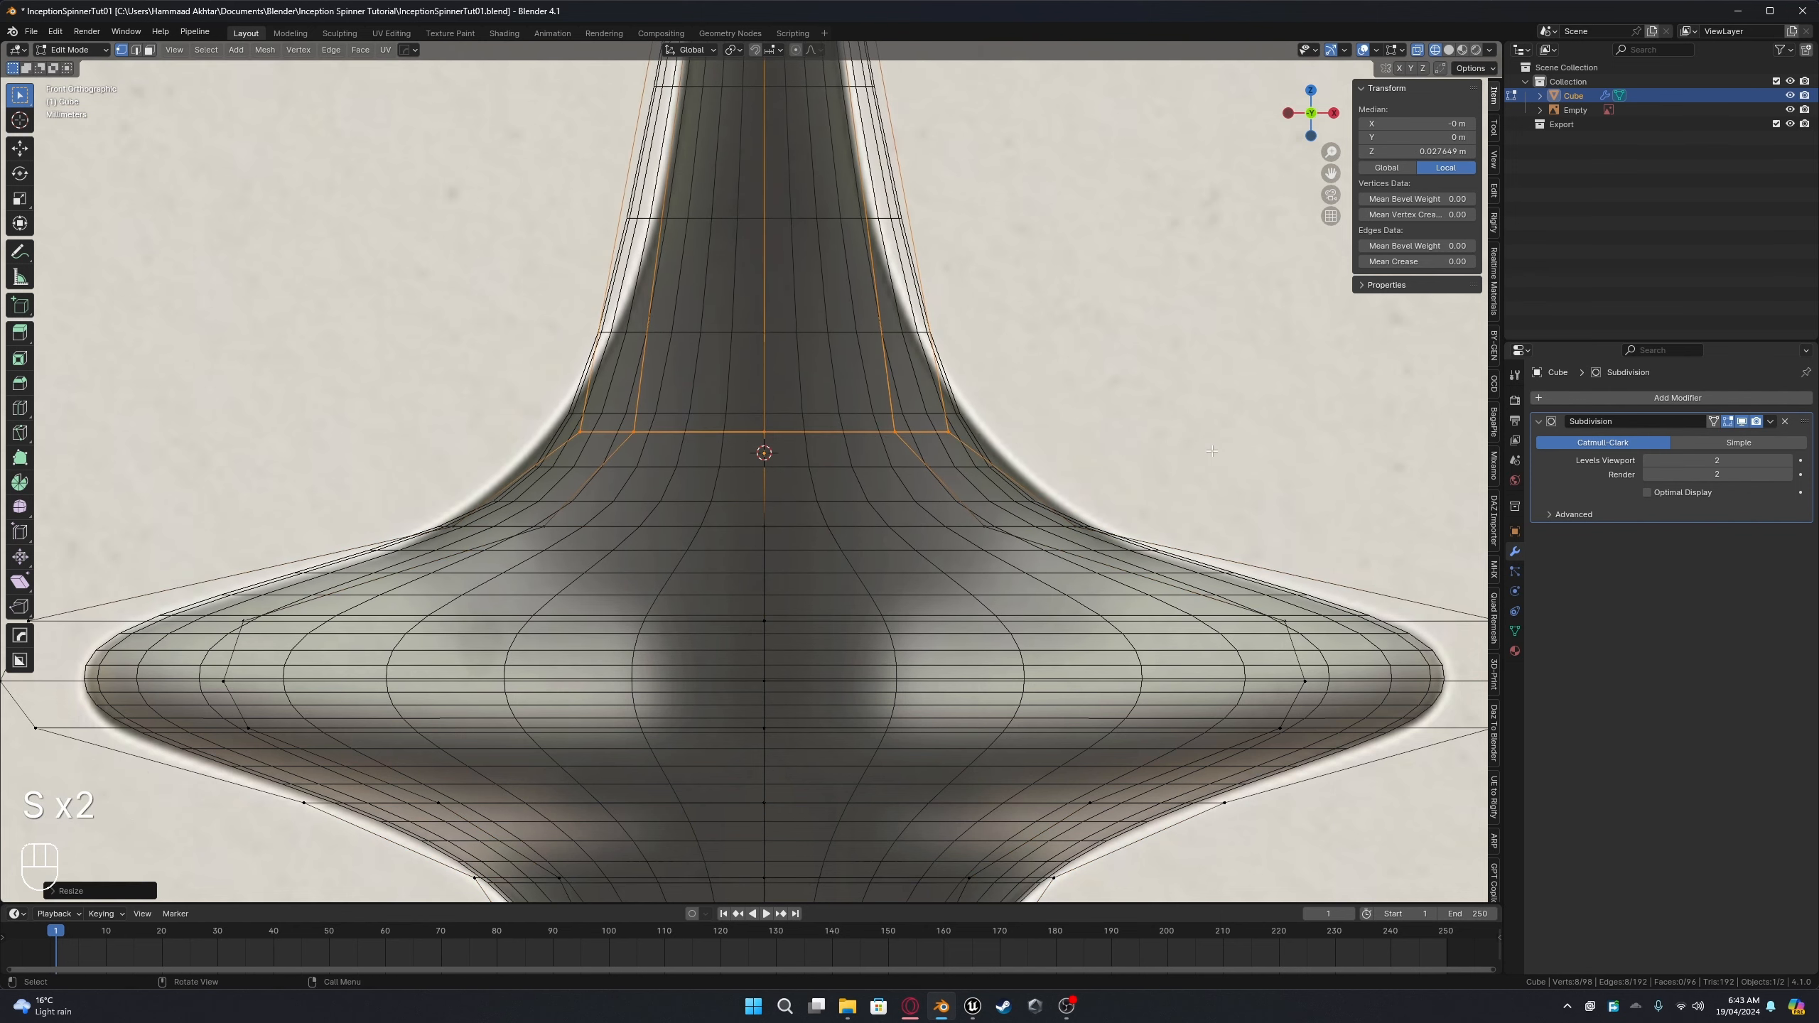
Step: Add a centred loop cut in the stem above the neck, and scale it to about 0.66 to match the stem's width
scroll(748, 258, "down", 2)
key("ctrl+r")
left_click(762, 237)
right_click(807, 276)
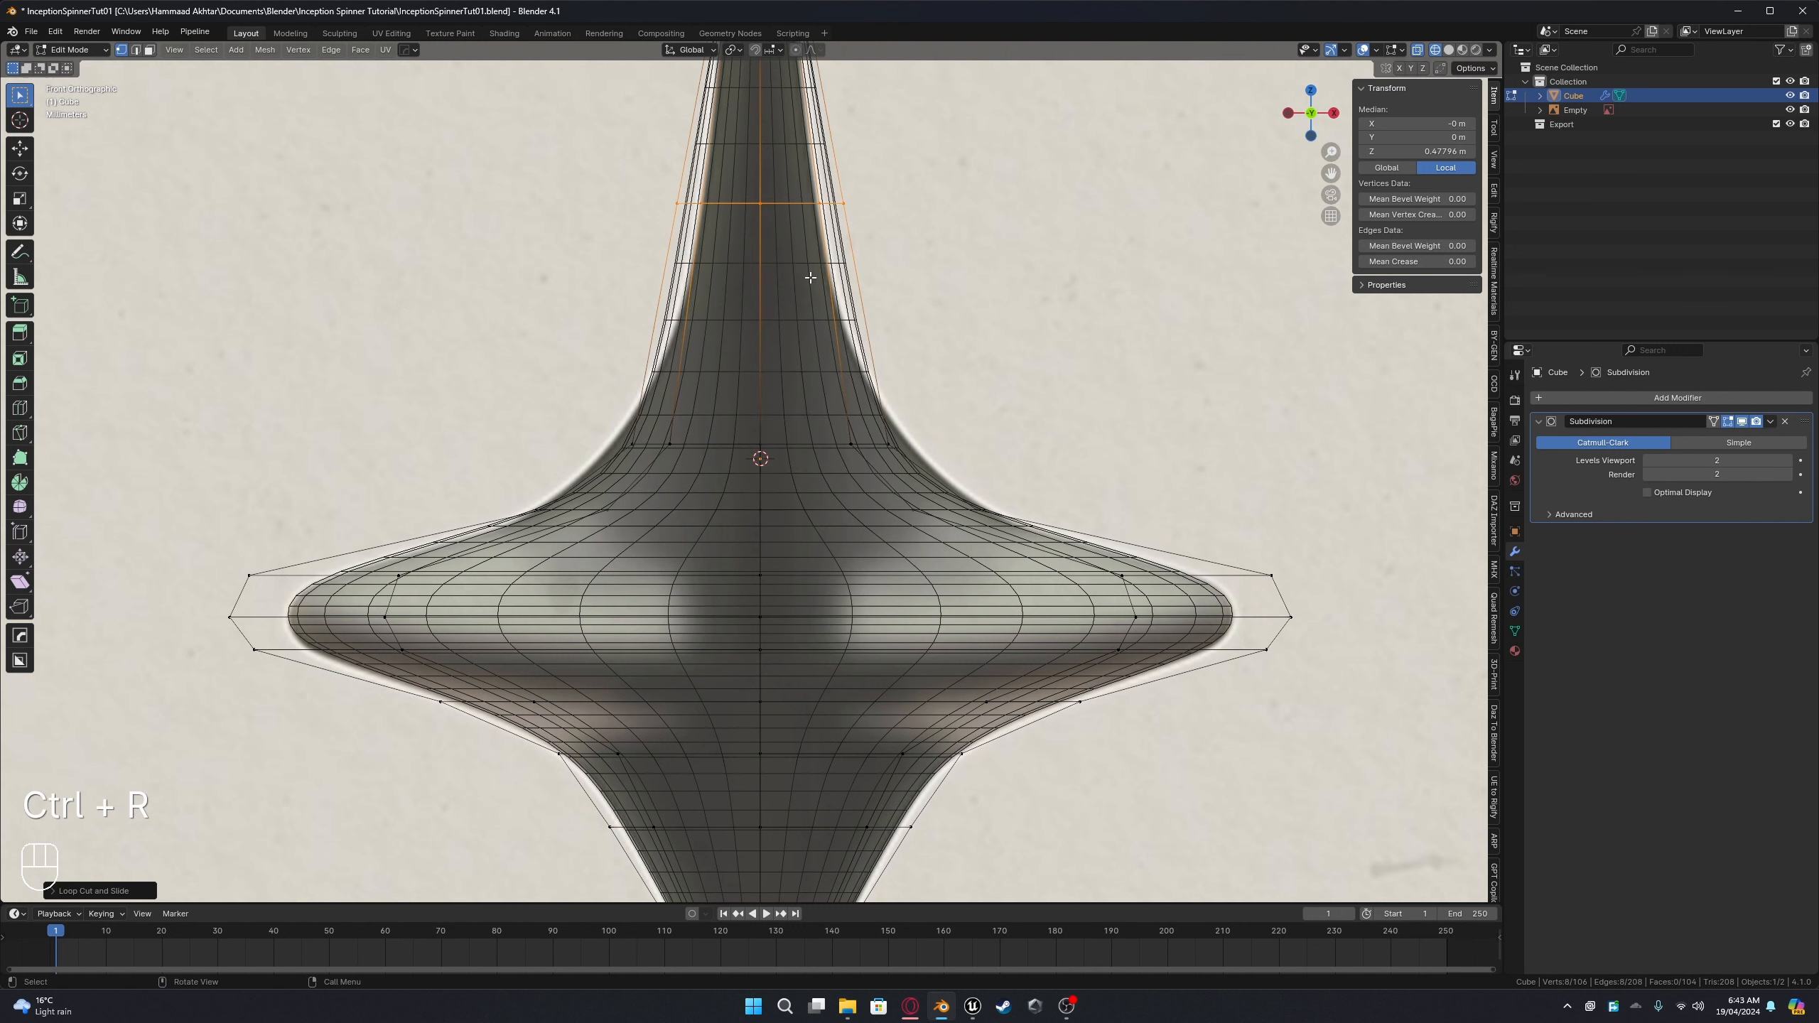
middle_click_drag(814, 278, 817, 350, "shift")
key("s")
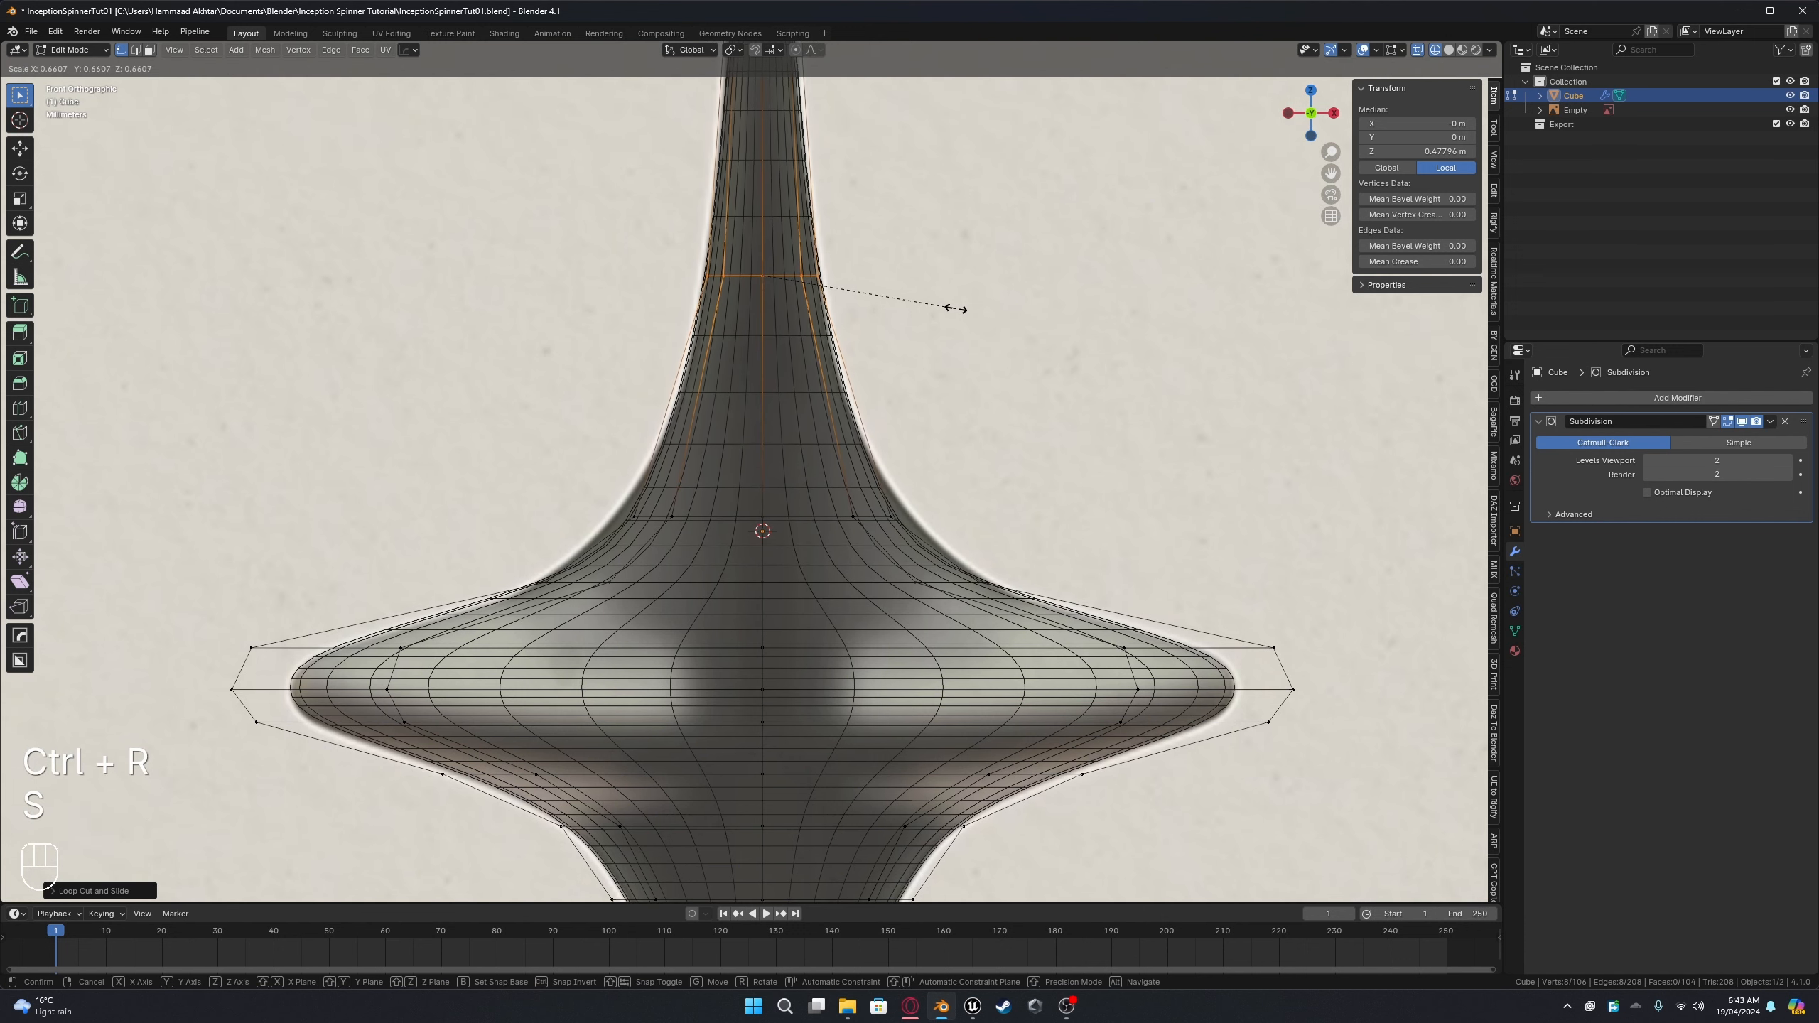
left_click(953, 305)
Step: Raise the neck edge loop along Z and scale it inward to fit the concave neck profile
left_click_drag(587, 502, 1064, 530)
key("s")
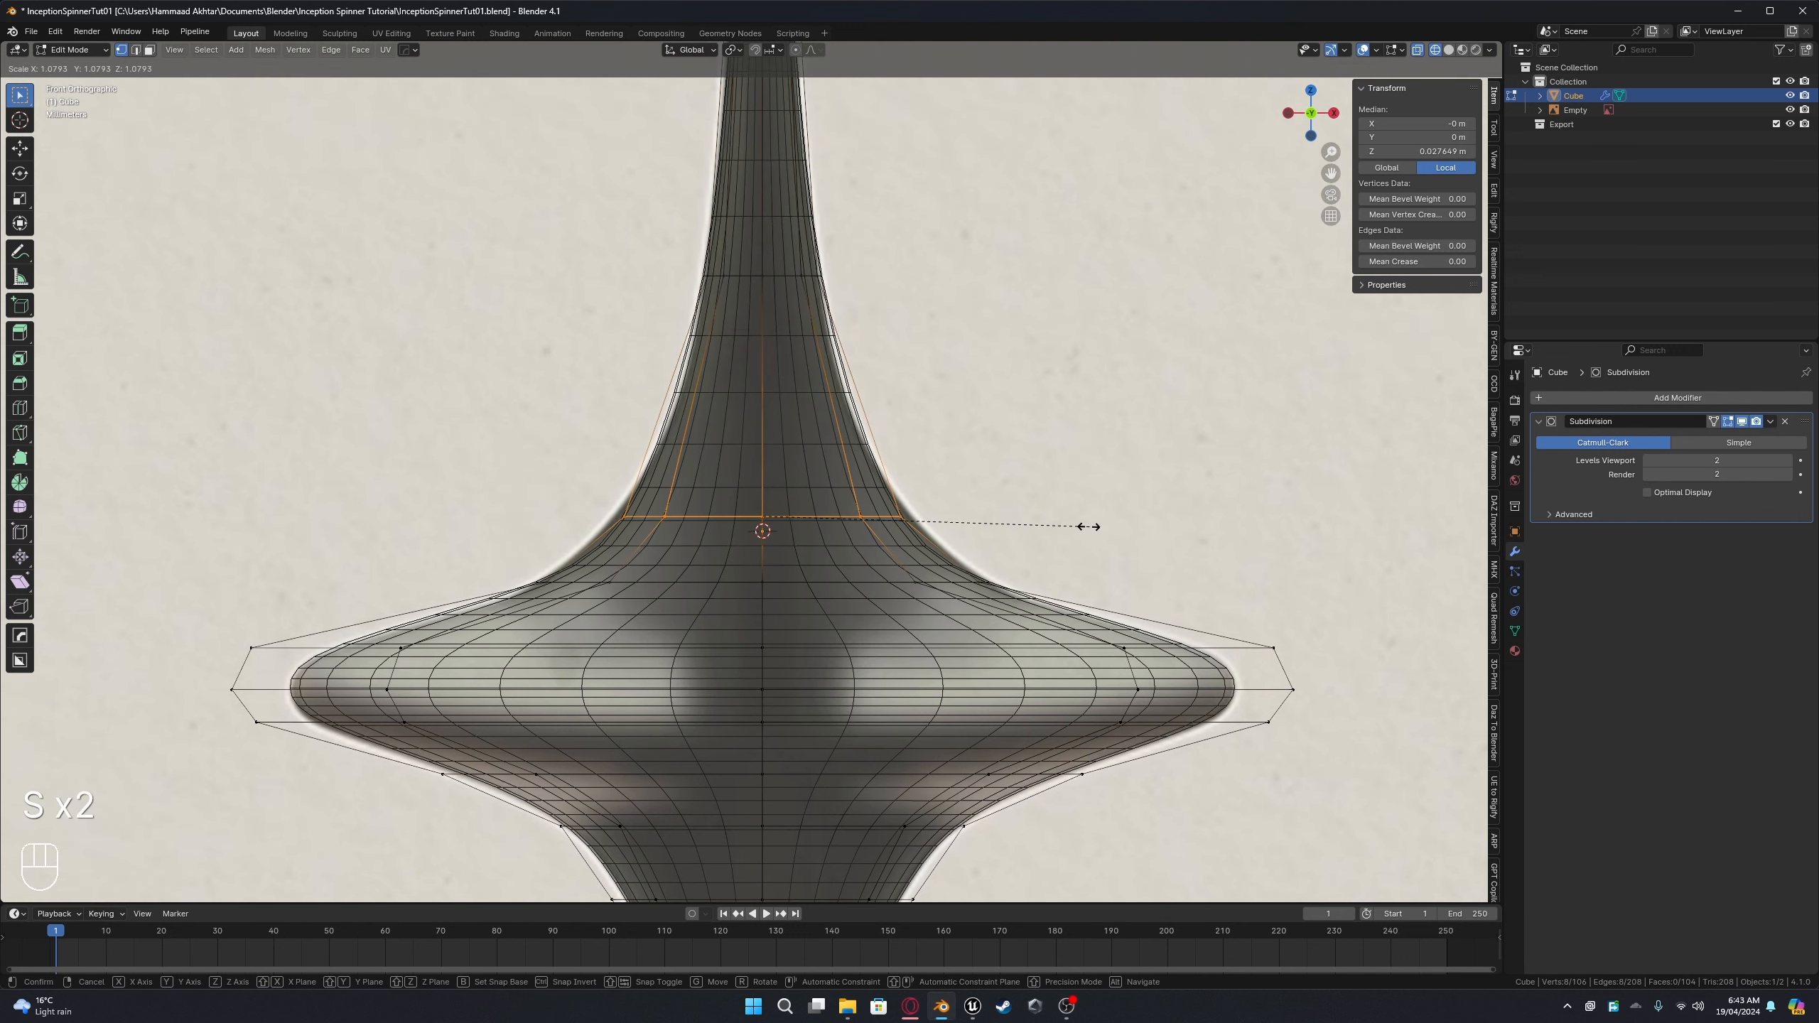
left_click(1053, 537)
key("g")
key("z")
left_click(1064, 478)
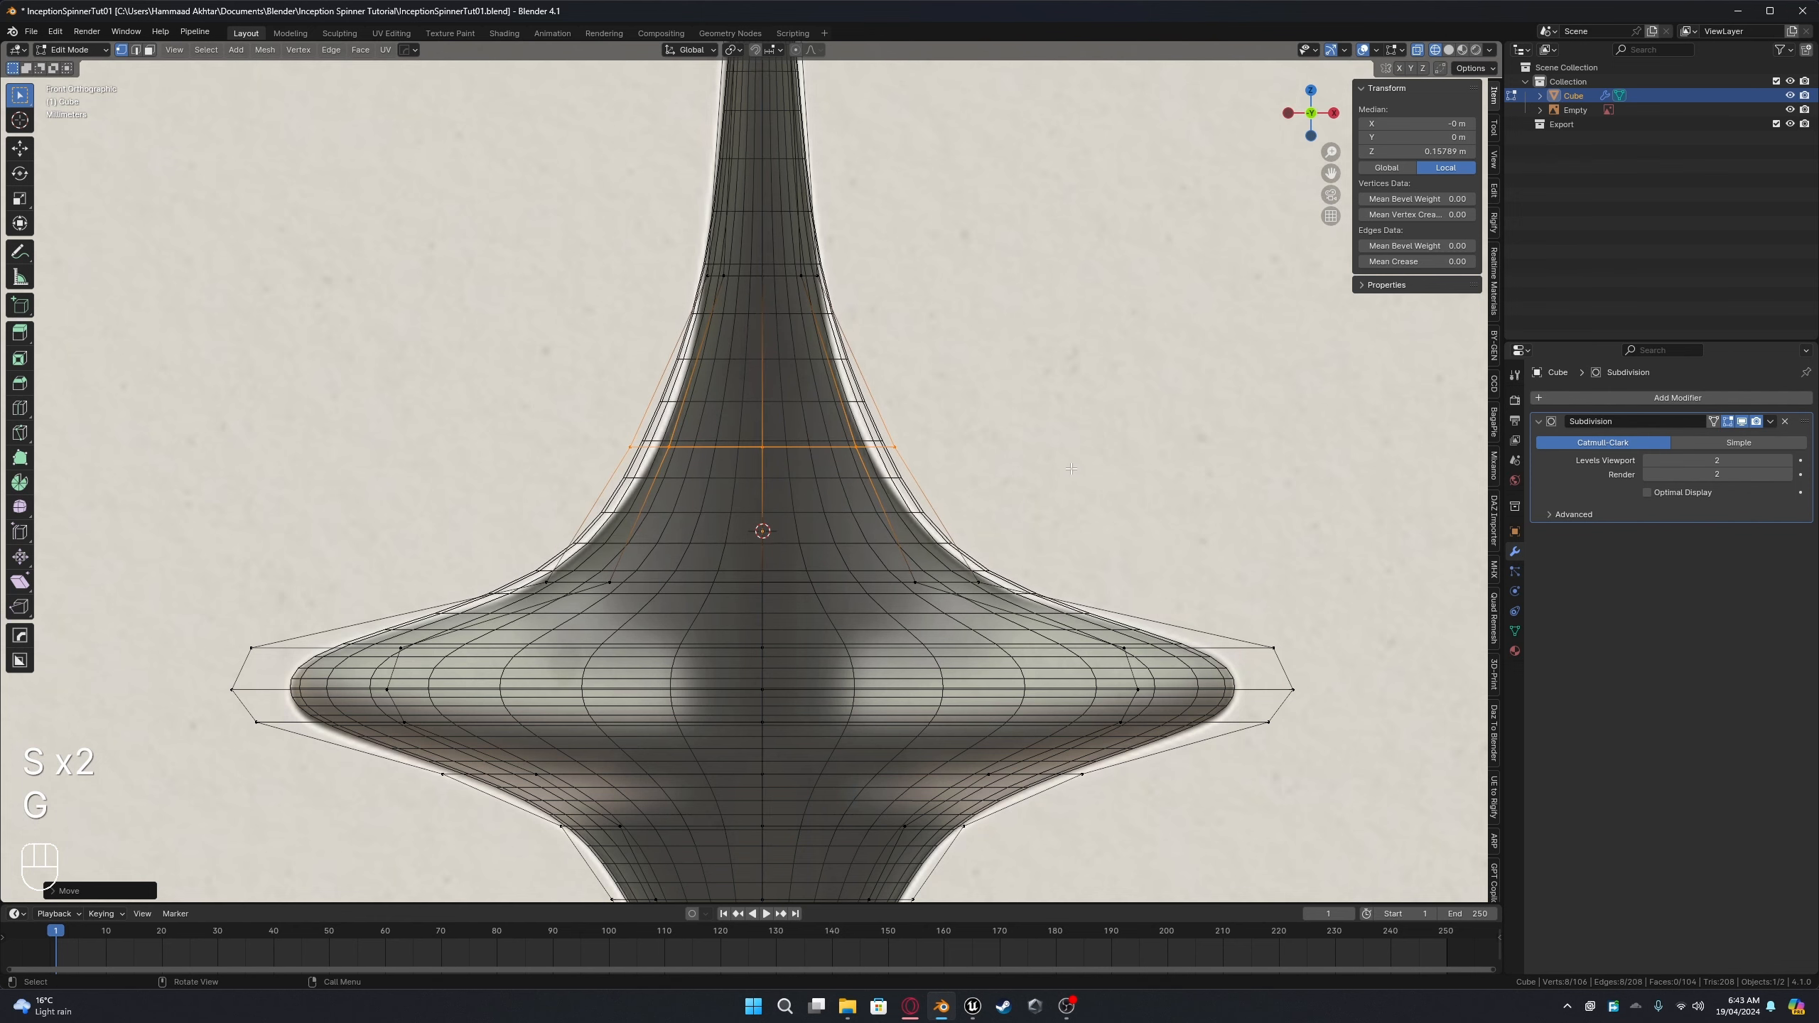
key("s")
left_click(999, 463)
Step: Add a centred loop cut between the raised neck loop and the shoulder loop, and scale it to fit the reference curve
left_click(762, 499)
right_click(763, 499)
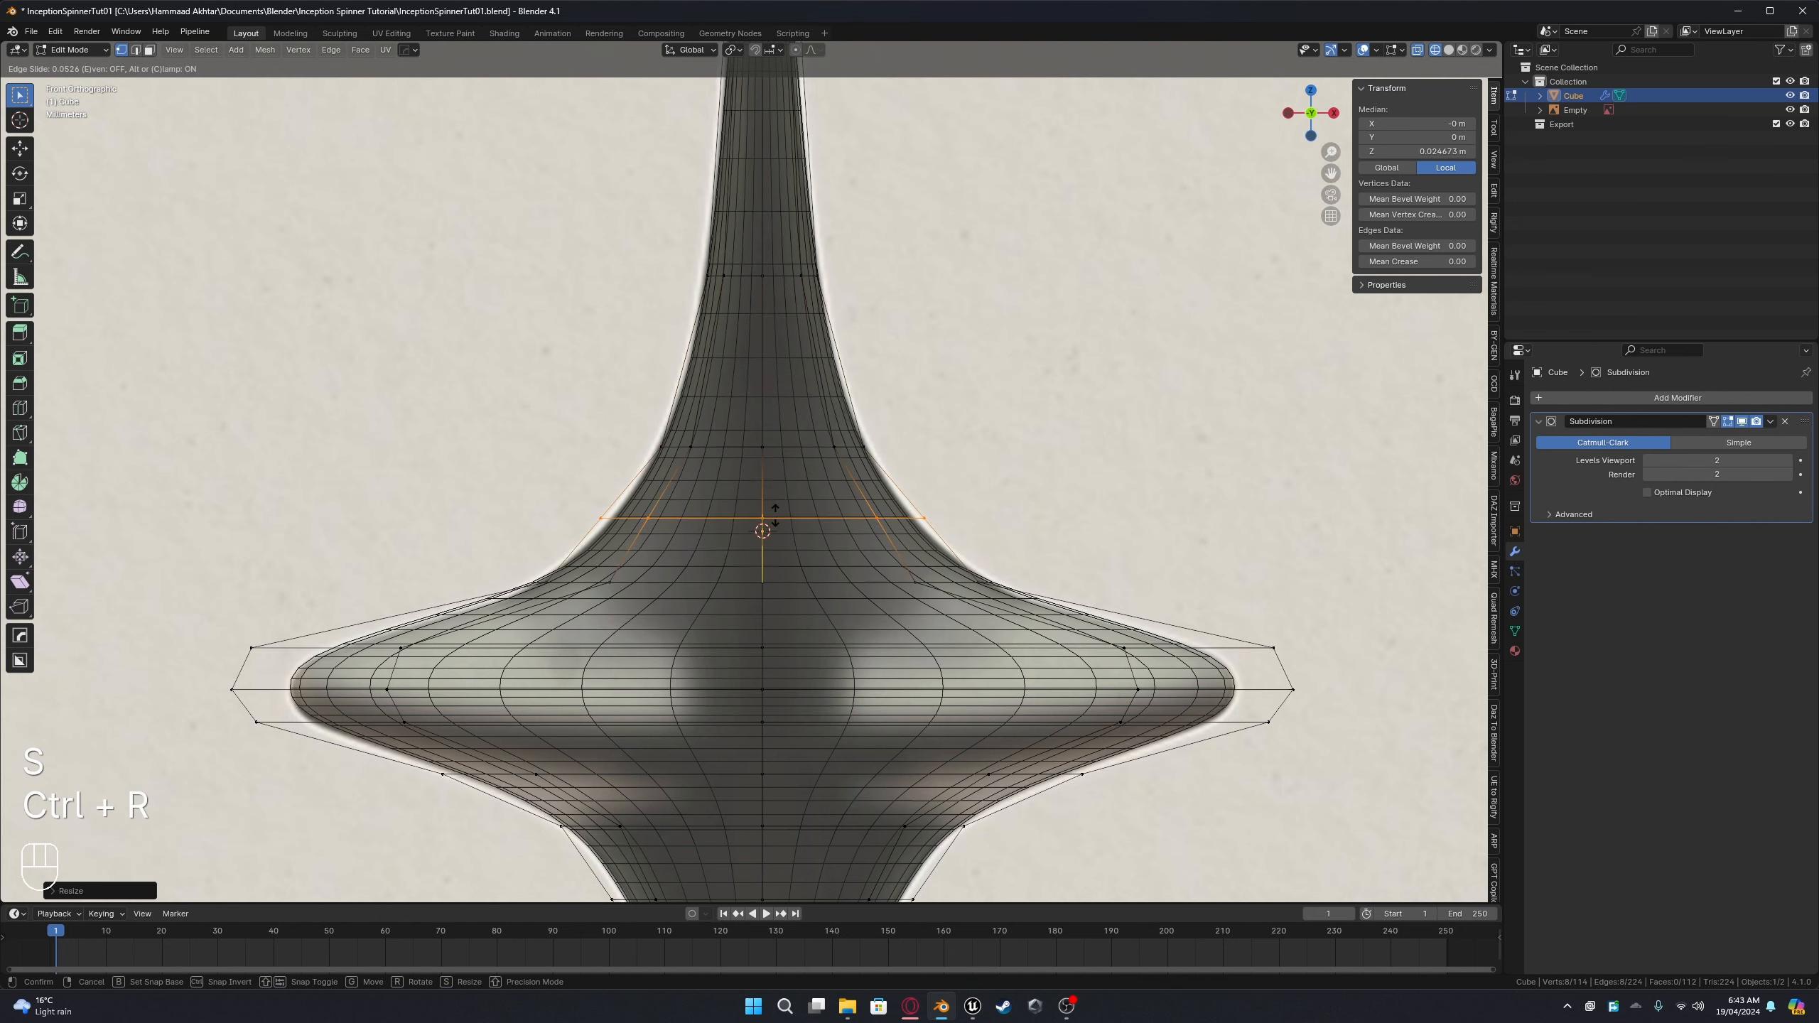
key("s")
left_click(1029, 505)
Step: Fine-tune the widths of the raised neck loop and the mid-stem loop to the reference outline
left_click_drag(537, 388, 911, 474)
key("s")
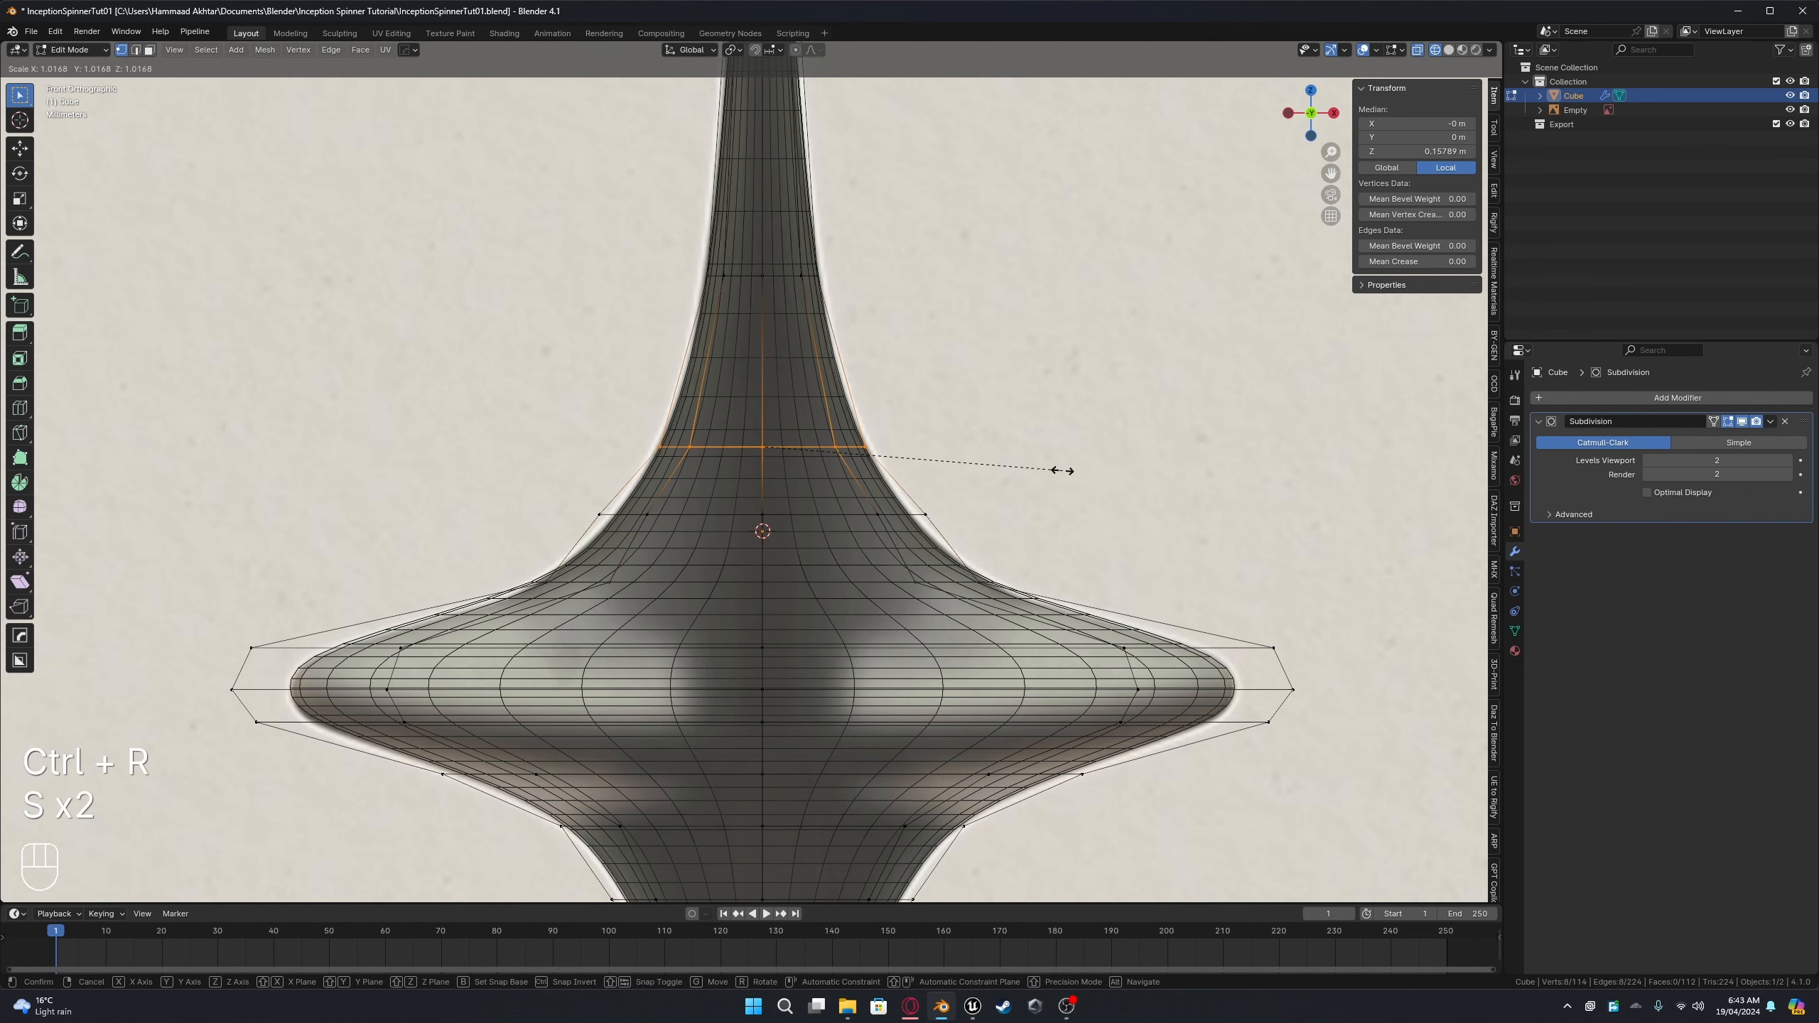
left_click(1053, 472)
middle_click_drag(745, 293, 752, 357, "shift")
left_click_drag(648, 301, 892, 383)
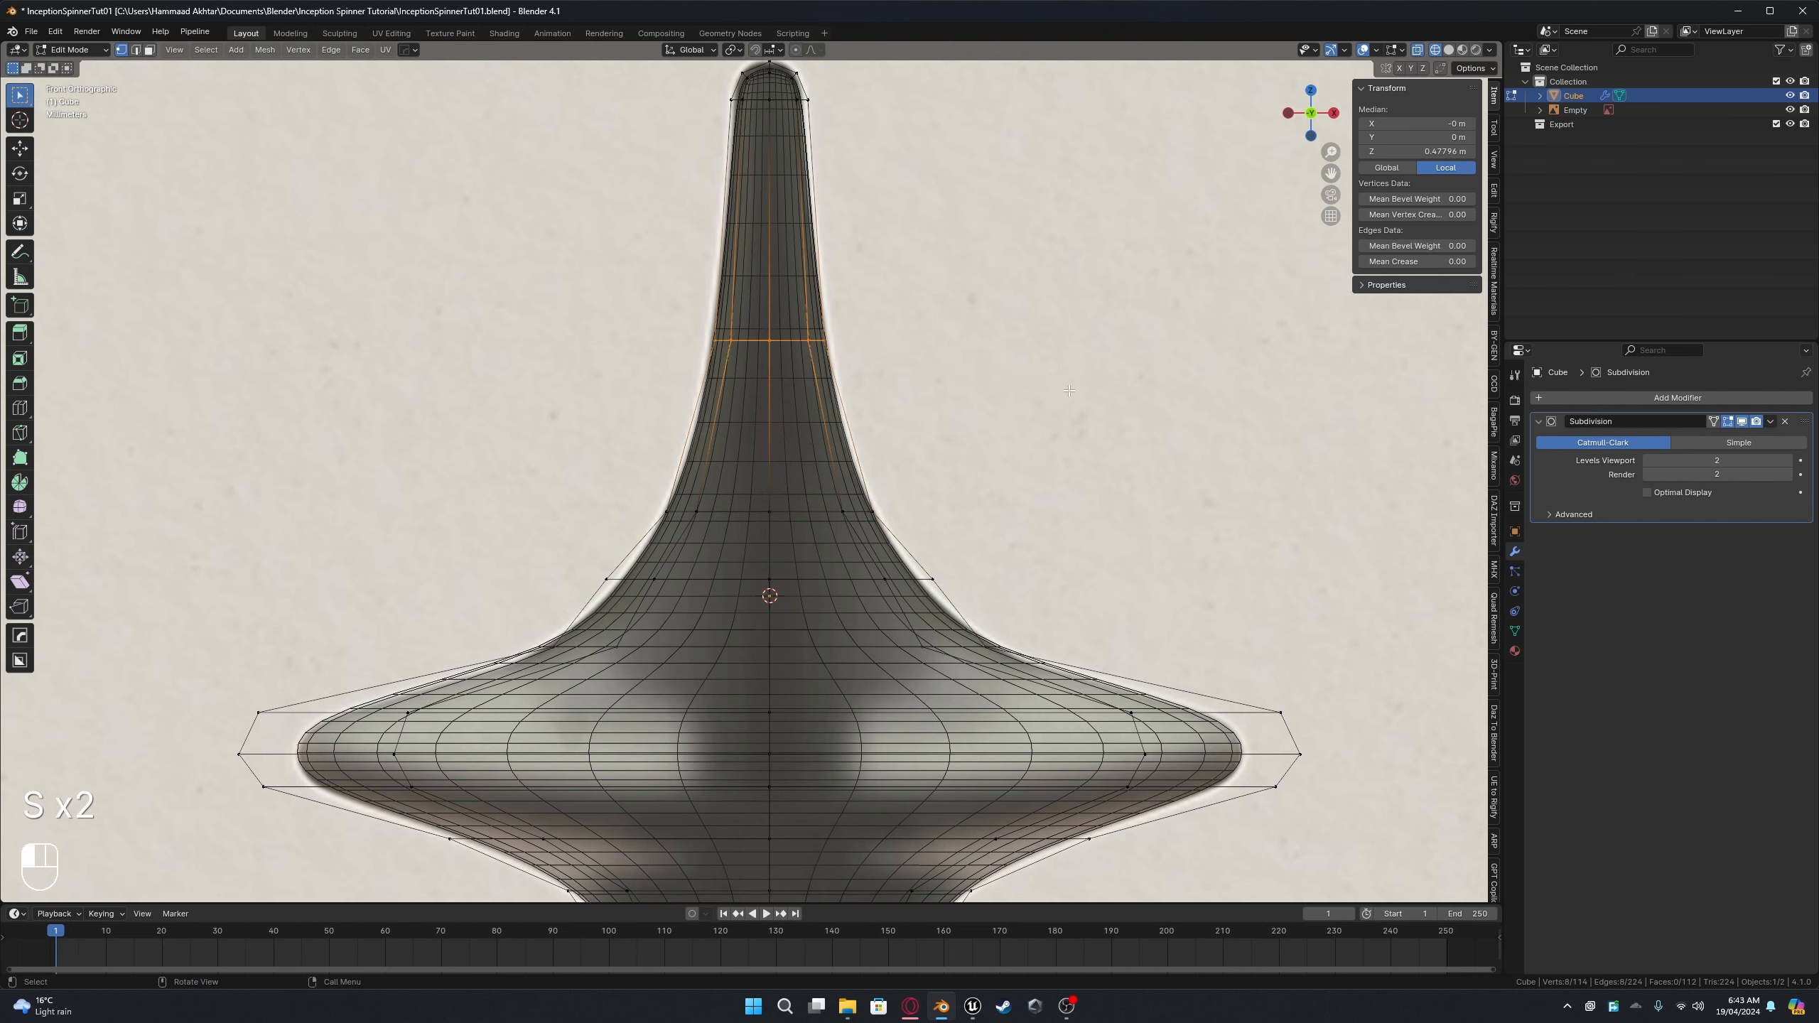
key("s")
left_click(1071, 391)
Step: Scale the two edge loops in the flaring lower neck to about 0.99 each to follow the reference outline
middle_click_drag(751, 505, 749, 423, "shift")
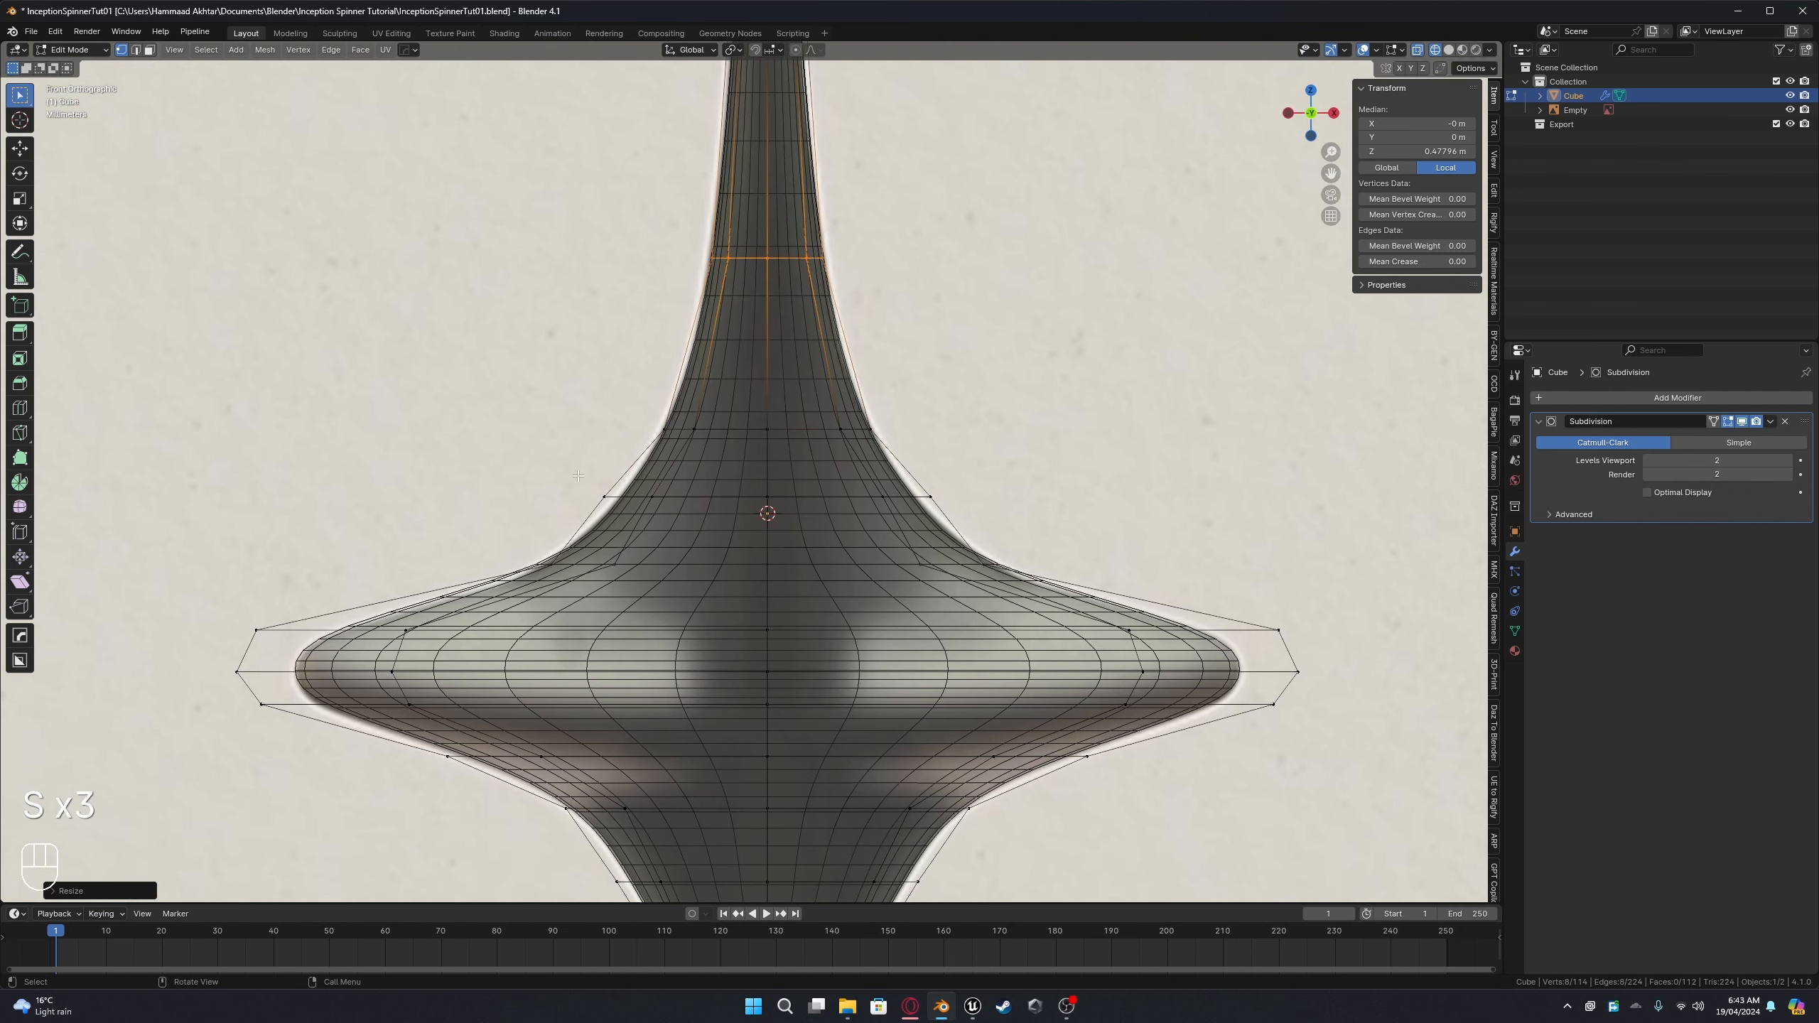
left_click_drag(514, 447, 1131, 525)
scroll(1160, 525, "up", 3)
key("s")
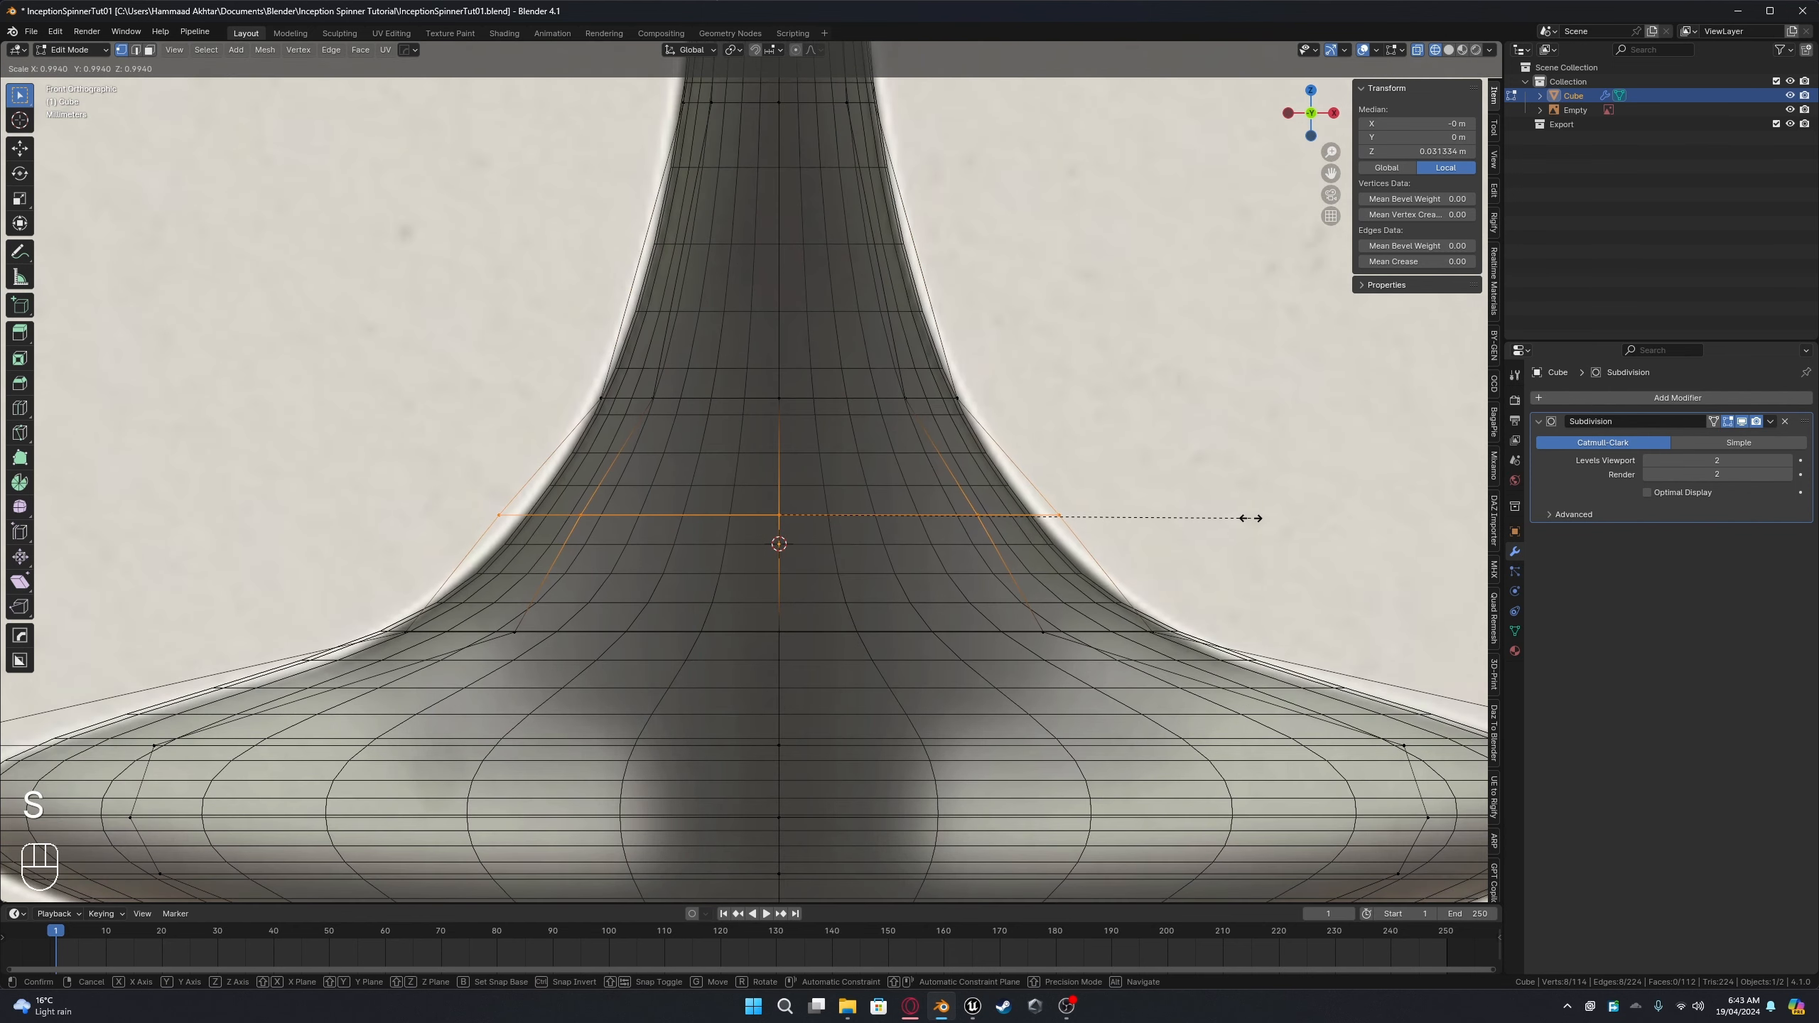
left_click(1252, 517)
left_click_drag(740, 407, 989, 419)
key("s")
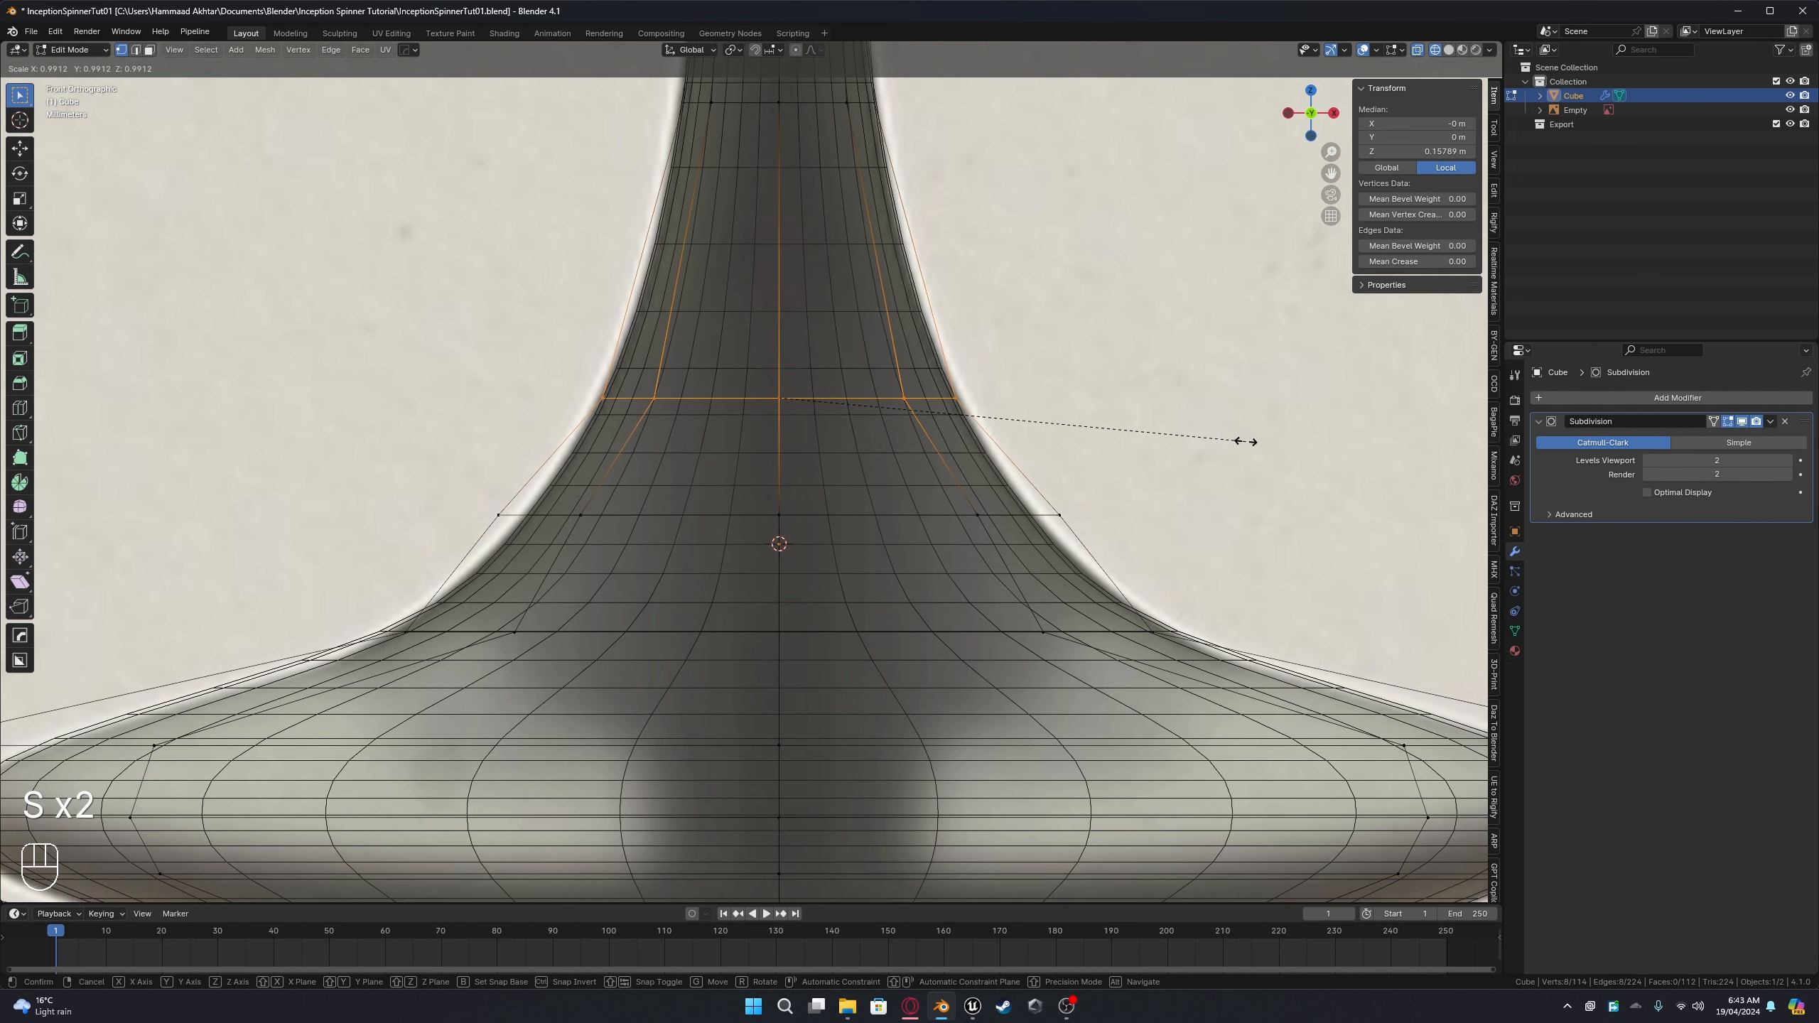
left_click(1245, 443)
Step: Scale the shoulder edge loop, where the neck meets the disc, slightly inward
left_click_drag(333, 579, 1182, 673)
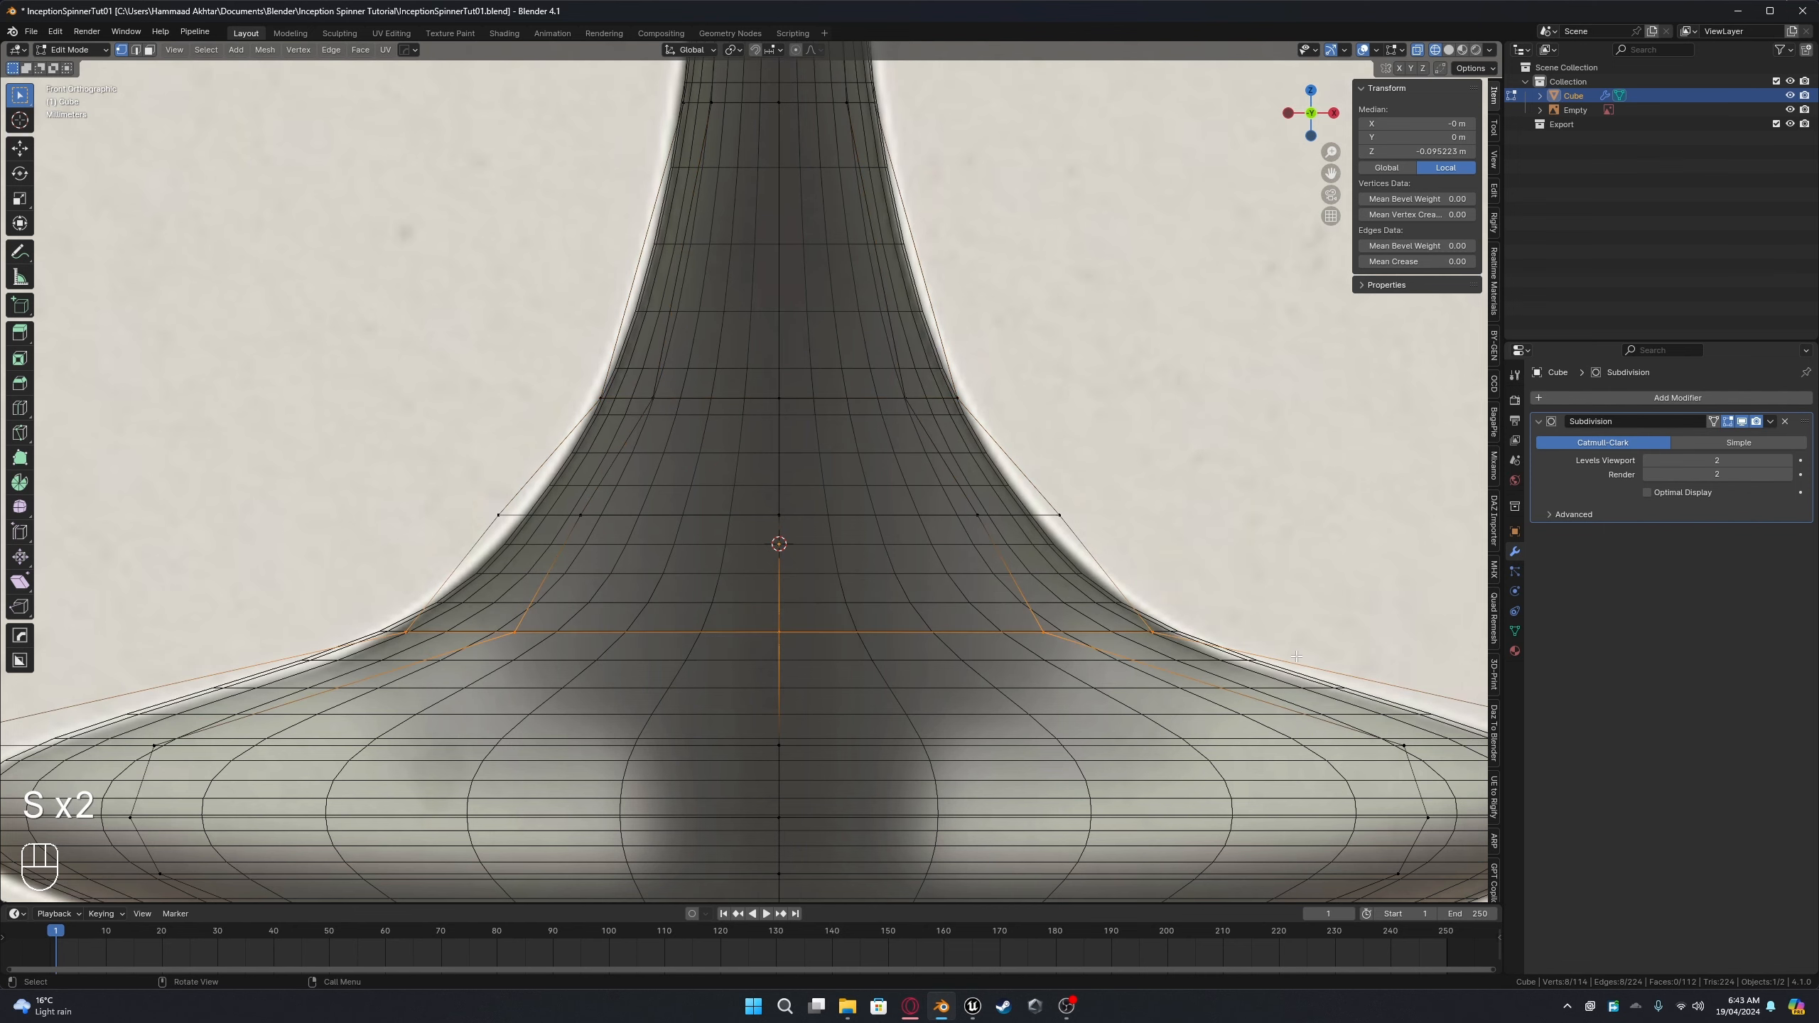
key("s")
left_click(1281, 655)
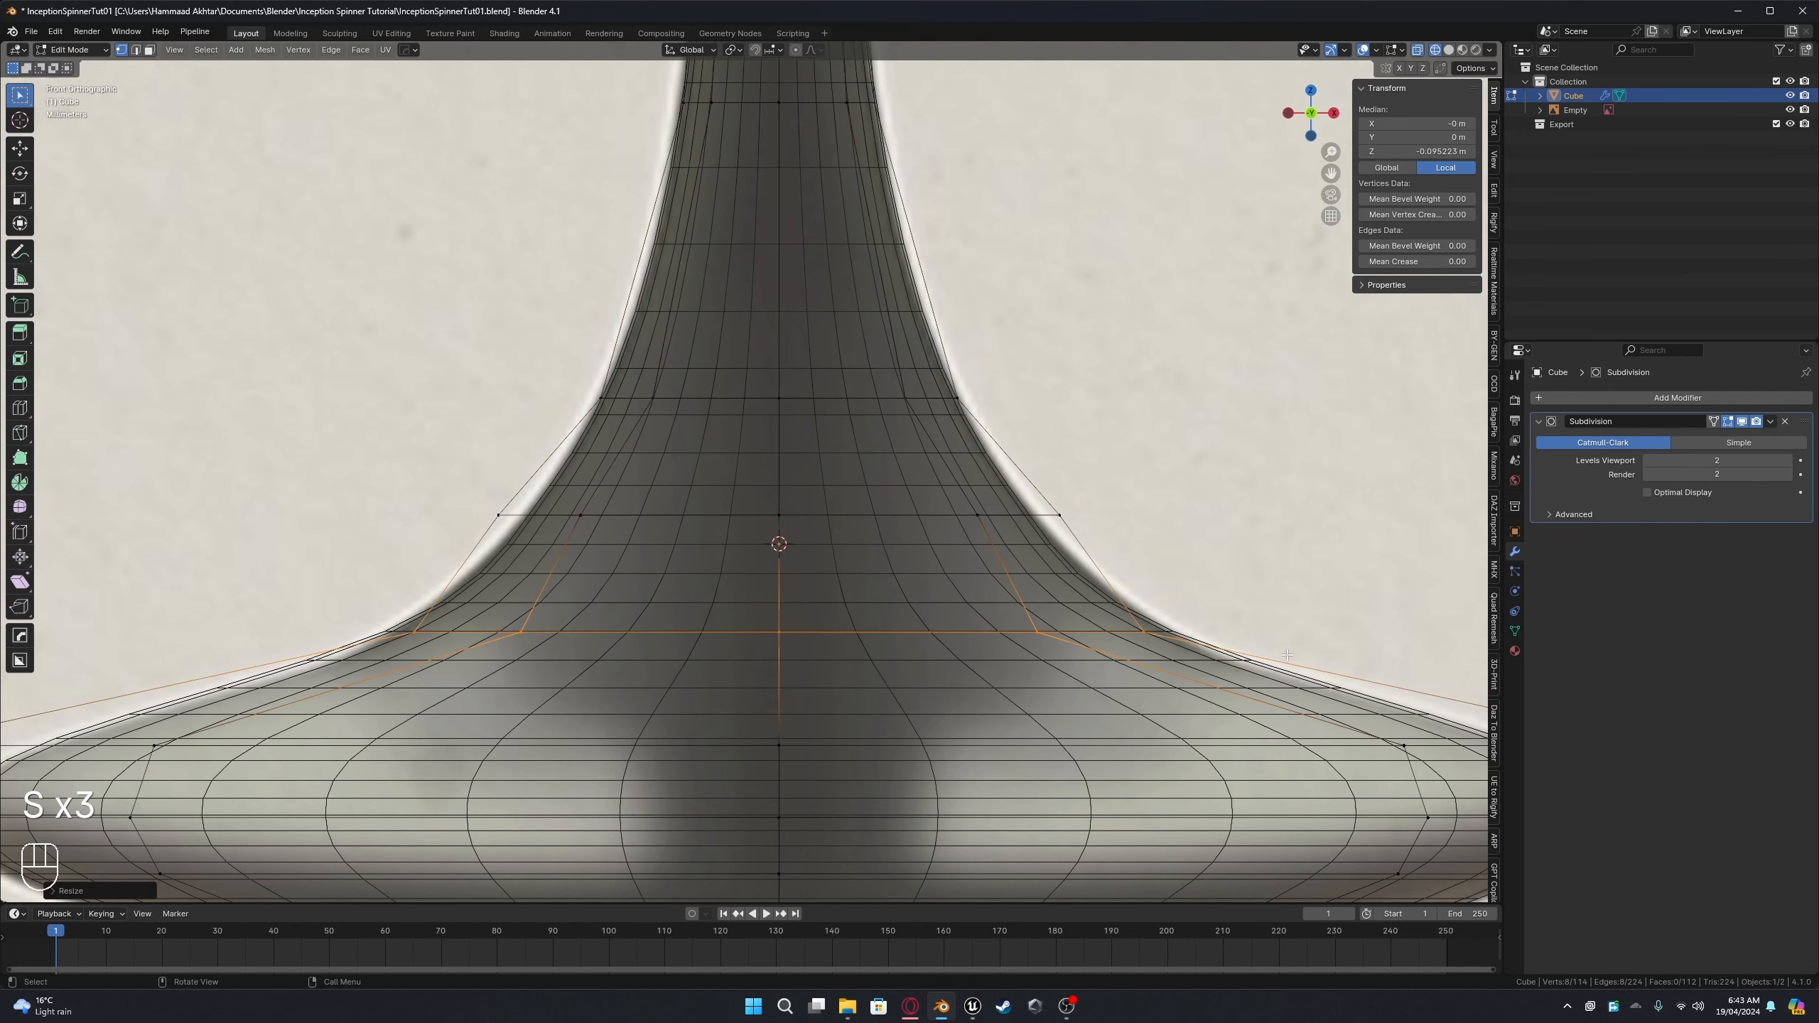
Step: Add a centred loop cut on the disc's upper slope between the shoulder and the rim, and scale it to about 0.94
middle_click_drag(1397, 690, 1241, 619, "shift")
key("ctrl+r")
left_click(1240, 619)
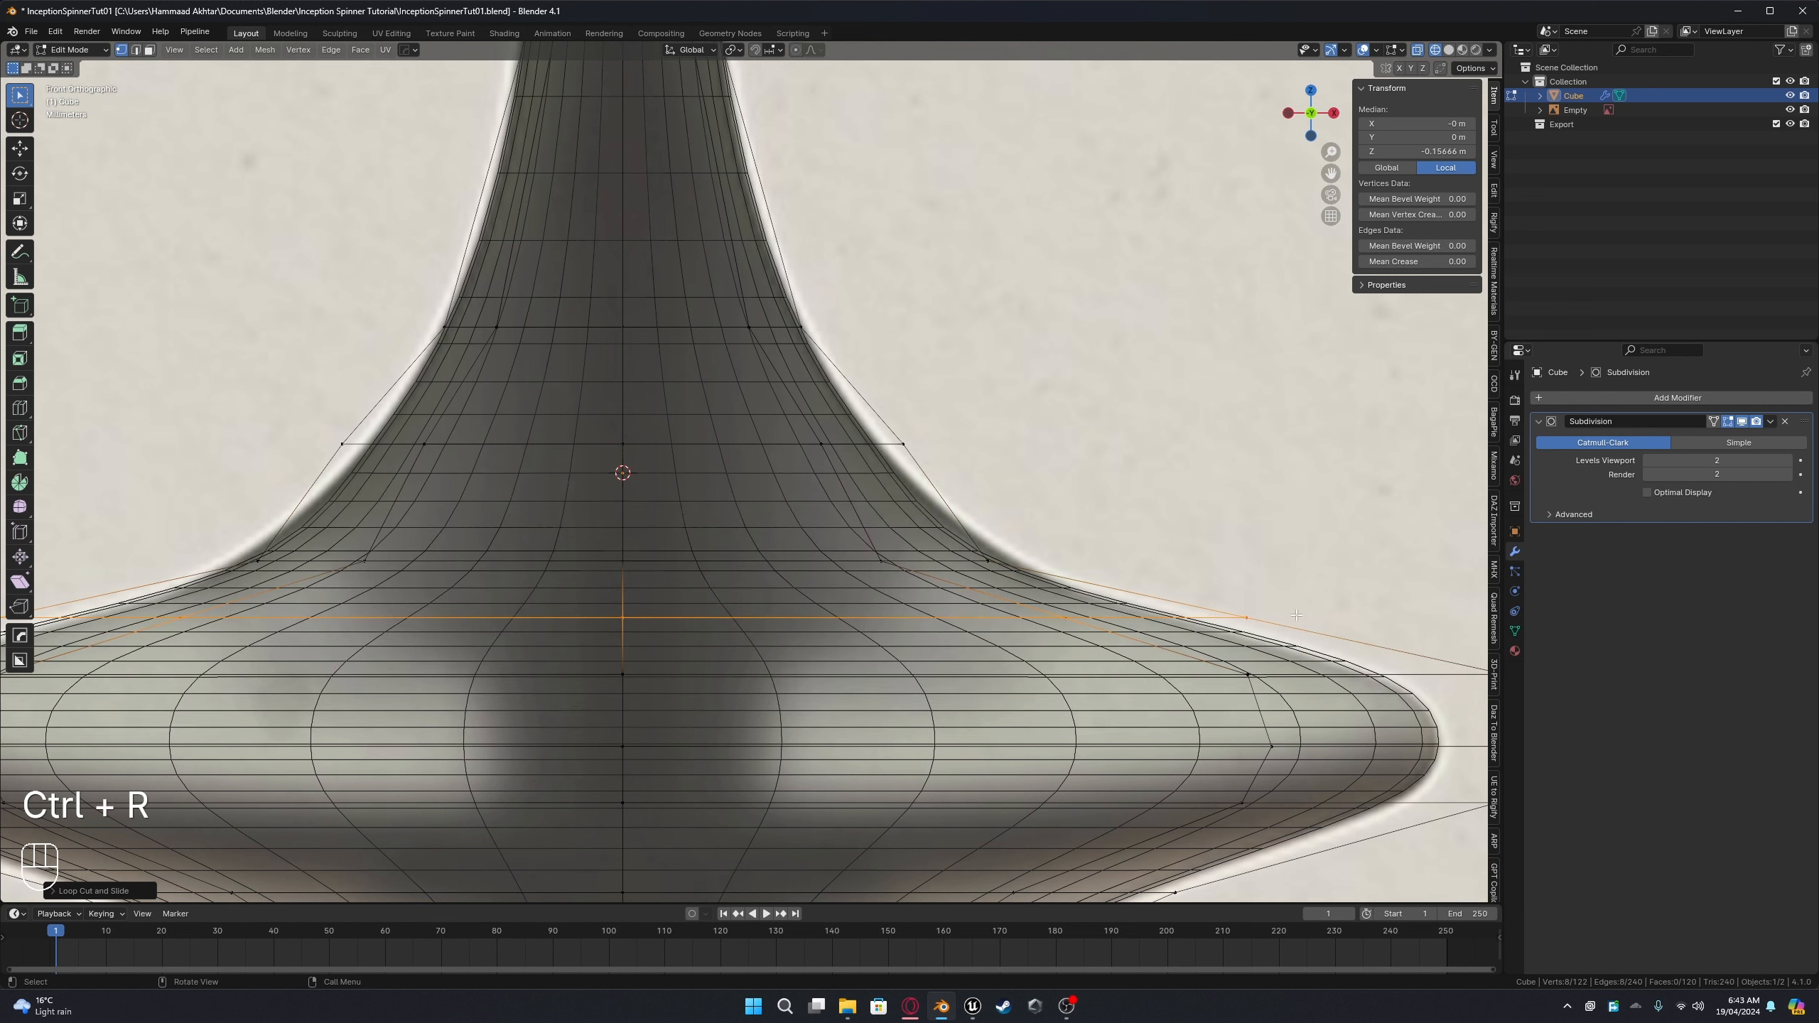
key("s")
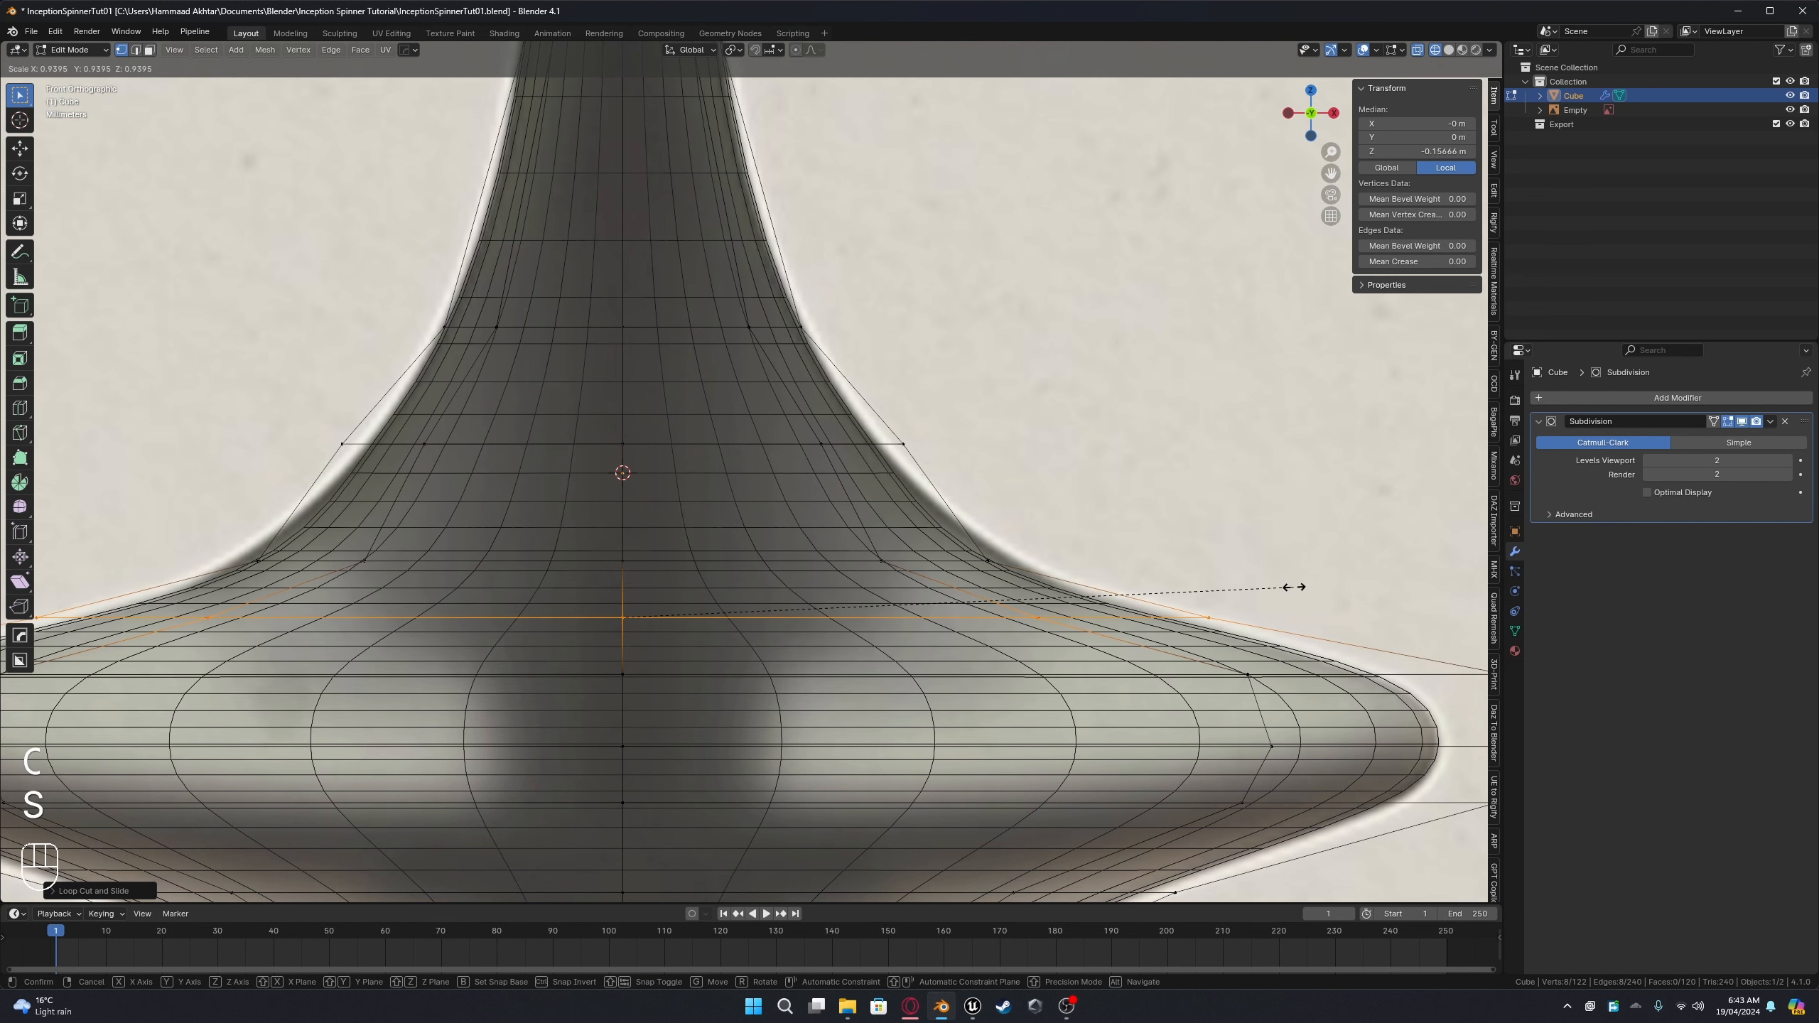
left_click(1293, 586)
Step: Scale the shoulder edge loop outward to about 1.1 to meet the reference curve
left_click_drag(196, 504, 1082, 598)
key("s")
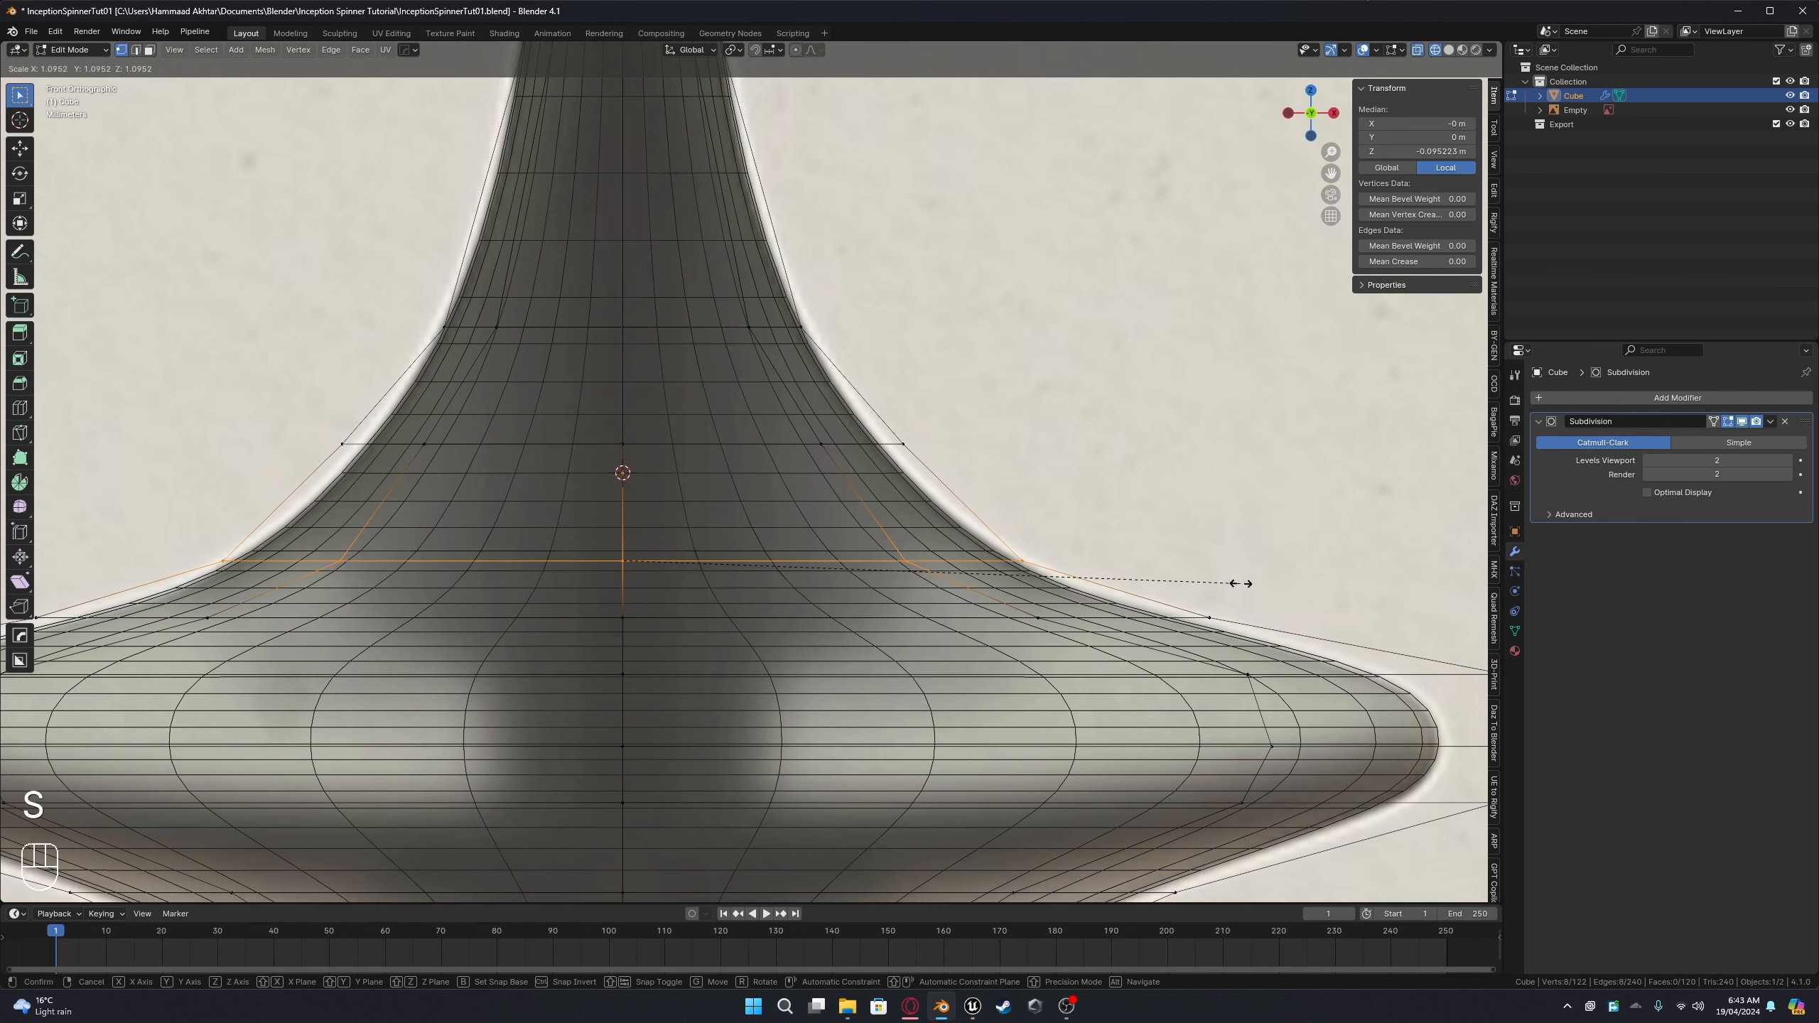
left_click(1236, 583)
scroll(968, 572, "down", 1)
middle_click_drag(639, 454, 675, 537, "shift")
left_click_drag(373, 466, 1024, 565)
scroll(725, 410, "up", 5, "shift")
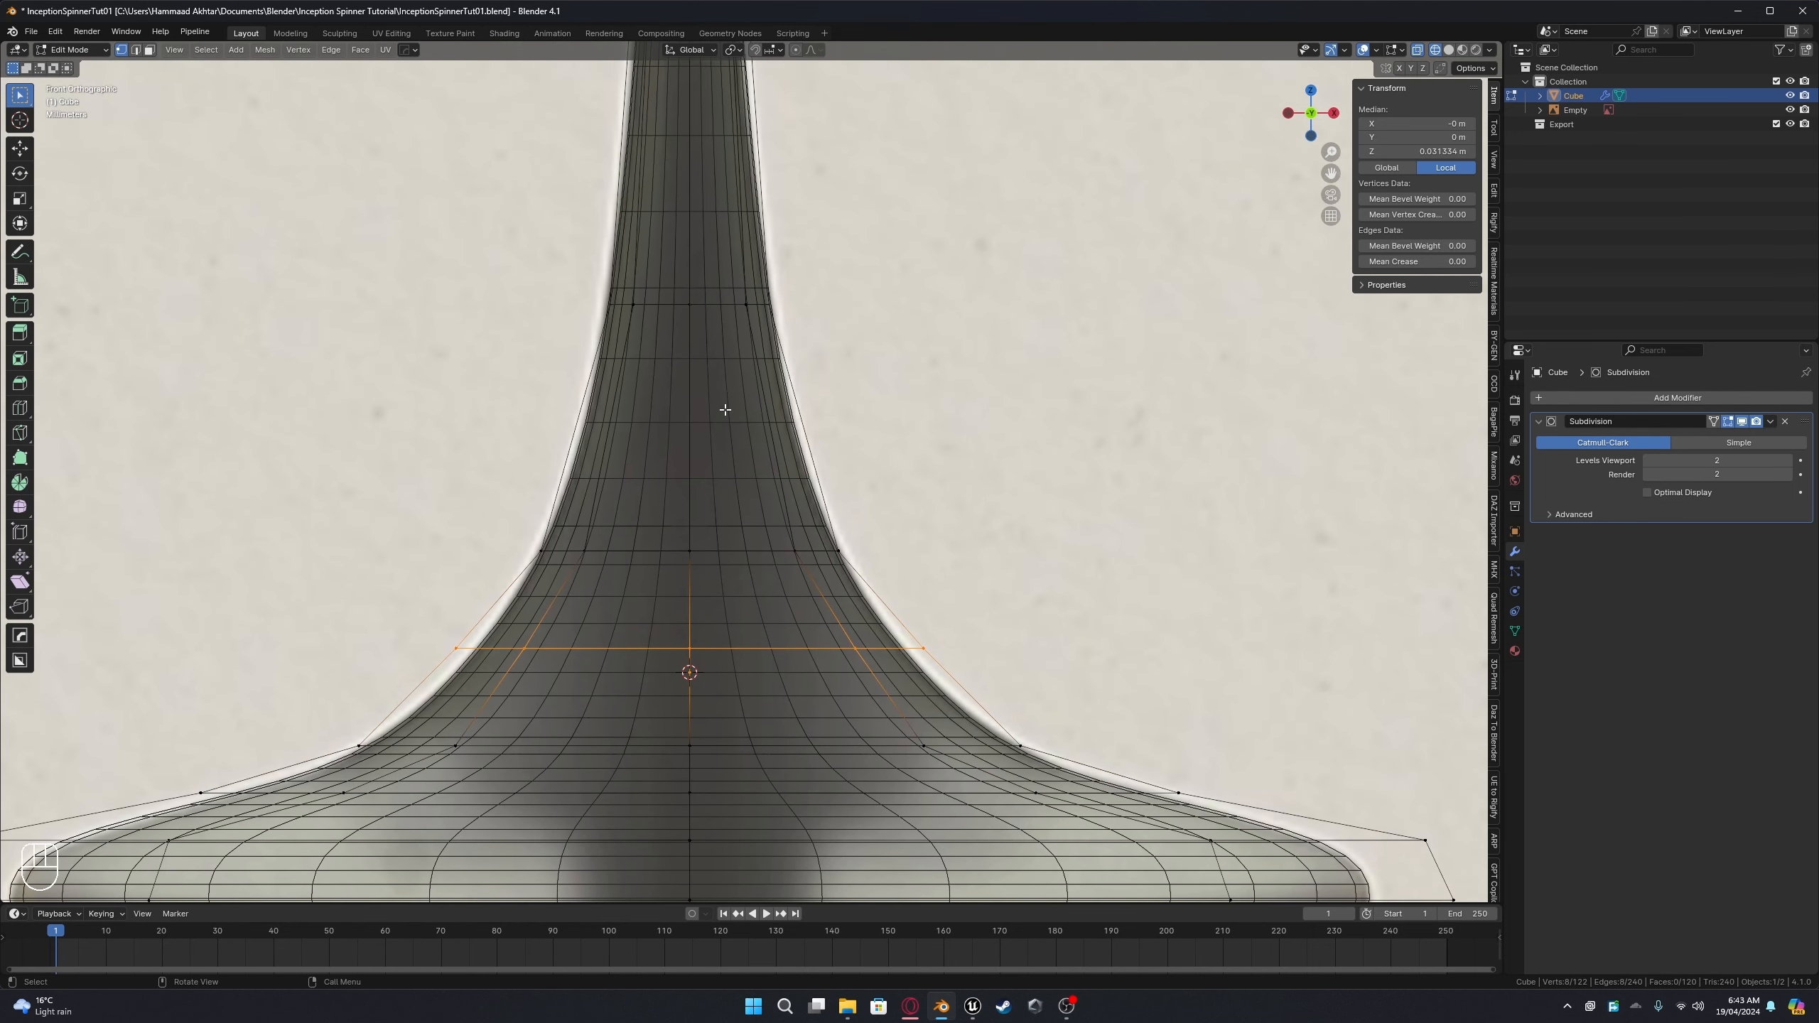
key("ctrl+r")
Step: Raise the stem's rounded tip slightly along Z and scale it to about 1.06 to match the reference
middle_click_drag(806, 358, 835, 687, "shift")
scroll(678, 414, "up", 3)
middle_click_drag(699, 288, 740, 477, "shift")
left_click_drag(539, 152, 994, 462)
key("g")
key("z")
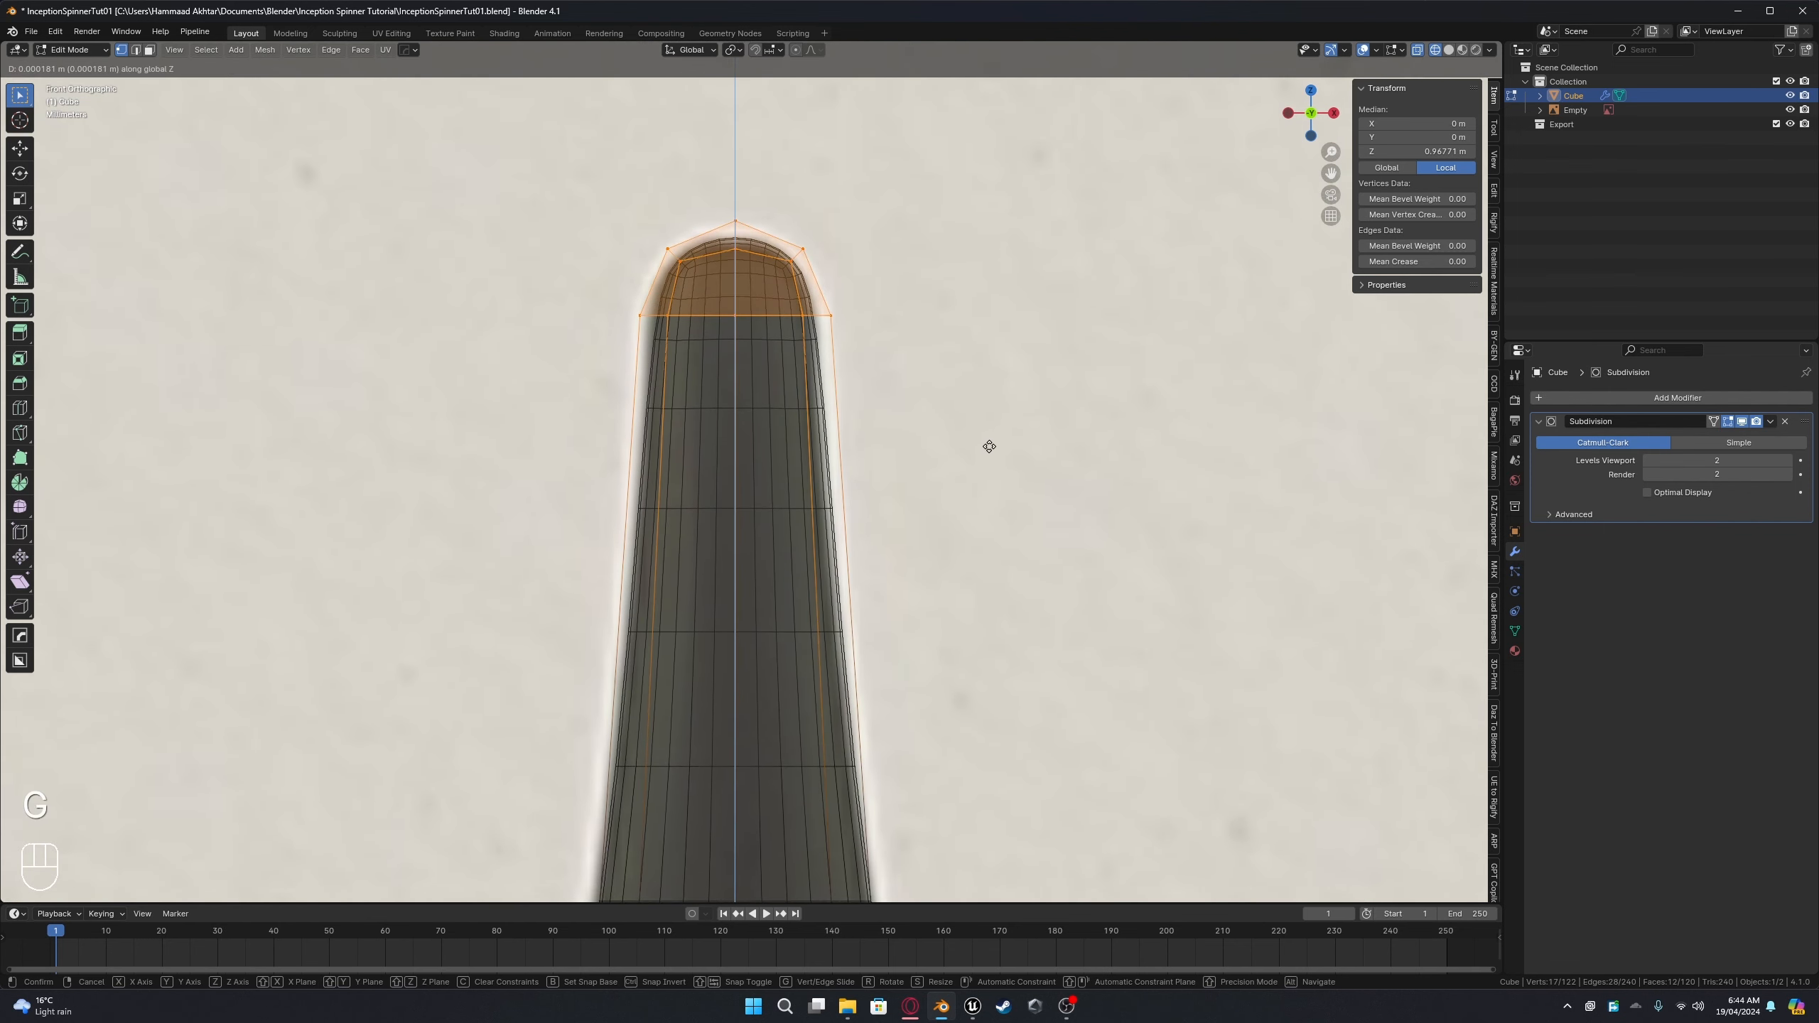
left_click(989, 447)
key("s")
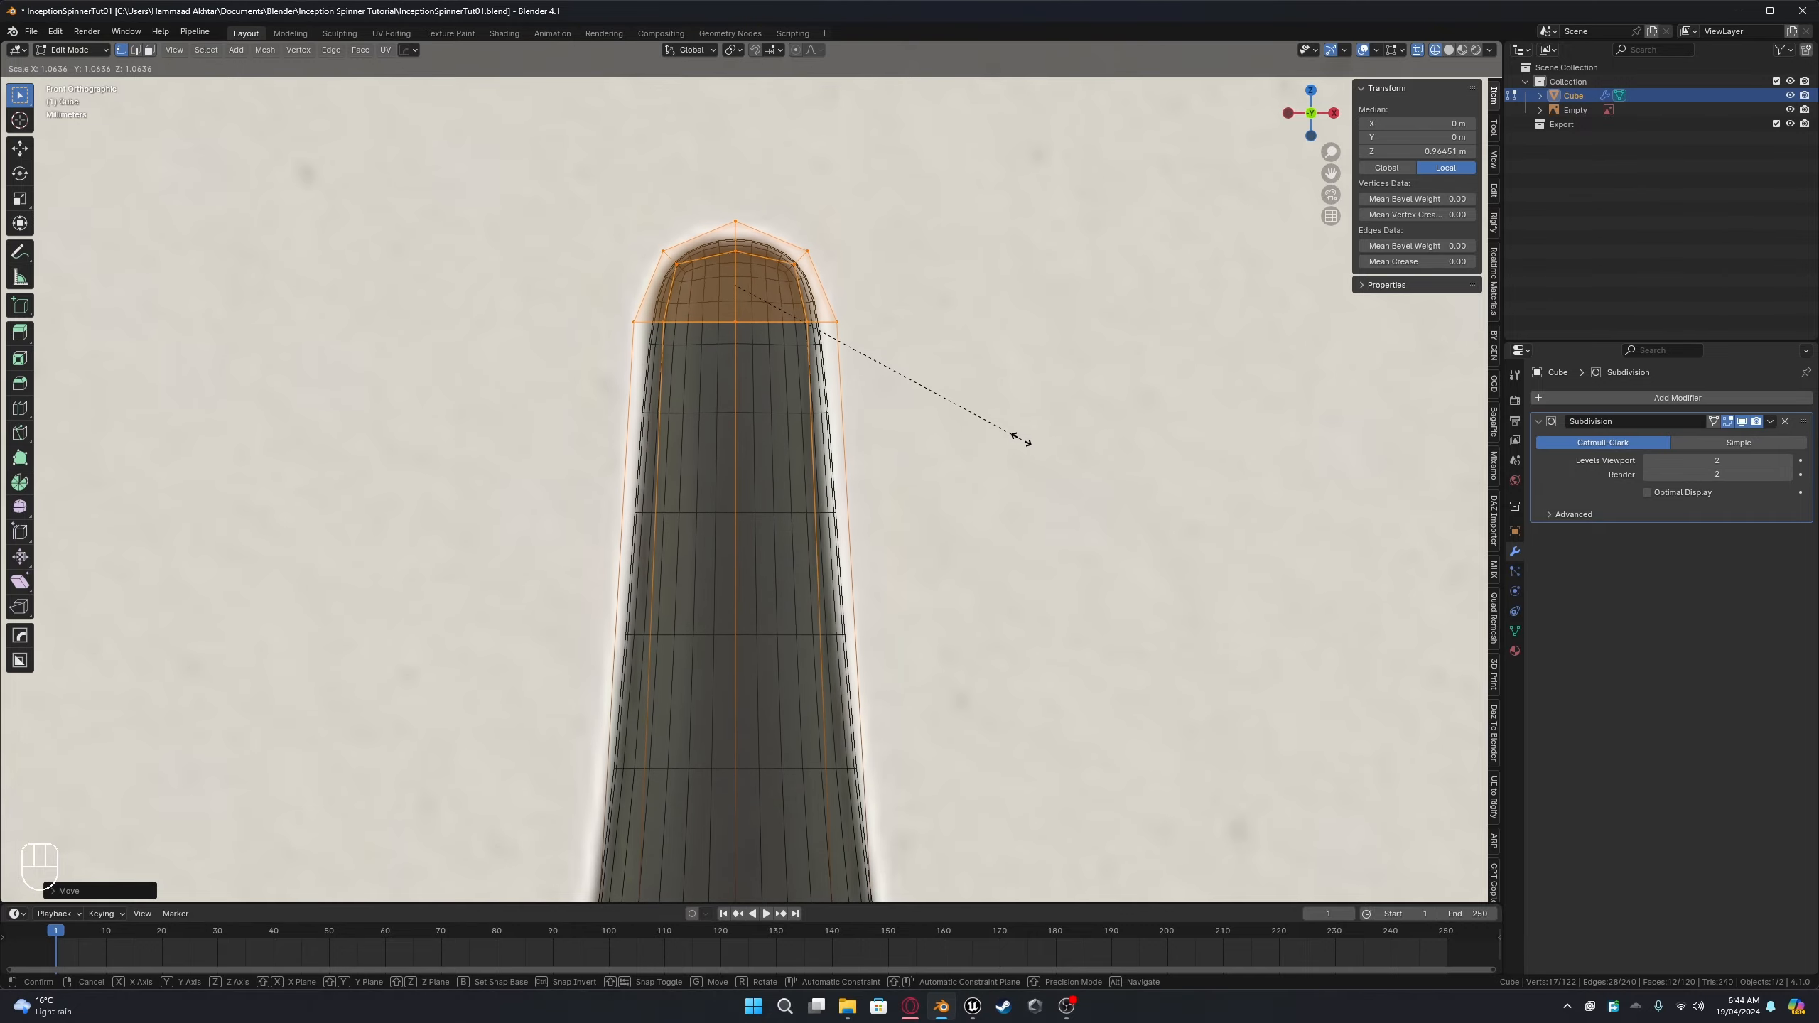
left_click(1019, 438)
Step: Switch the viewport to solid shading and return to Object Mode
scroll(1014, 451, "down", 6)
middle_click_drag(999, 601, 983, 372, "shift")
scroll(974, 444, "down", 3)
mouse_move(962, 472)
middle_mouse_down()
mouse_move(919, 505)
mouse_move(1339, 300)
mouse_move(1197, 304)
middle_mouse_up()
left_click(1449, 50)
scroll(1289, 258, "down", 1)
key("Tab")
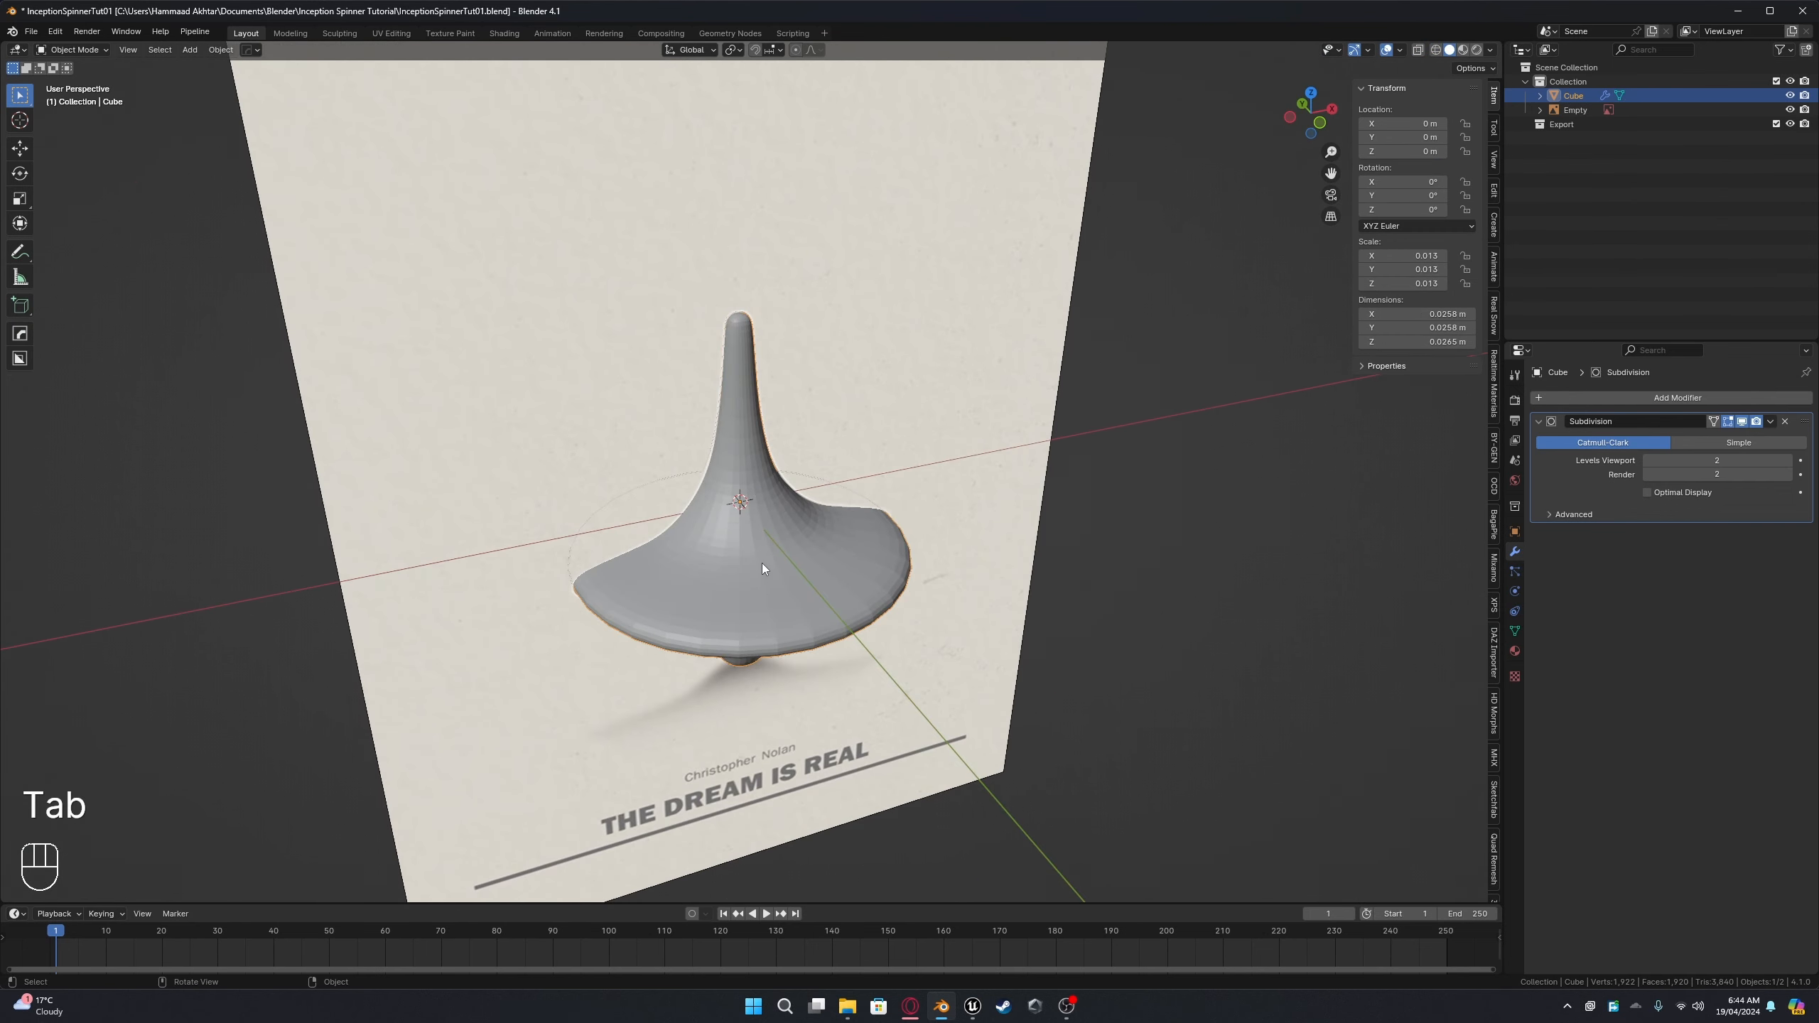
Step: Apply smooth shading to the spinning top
right_click(729, 534)
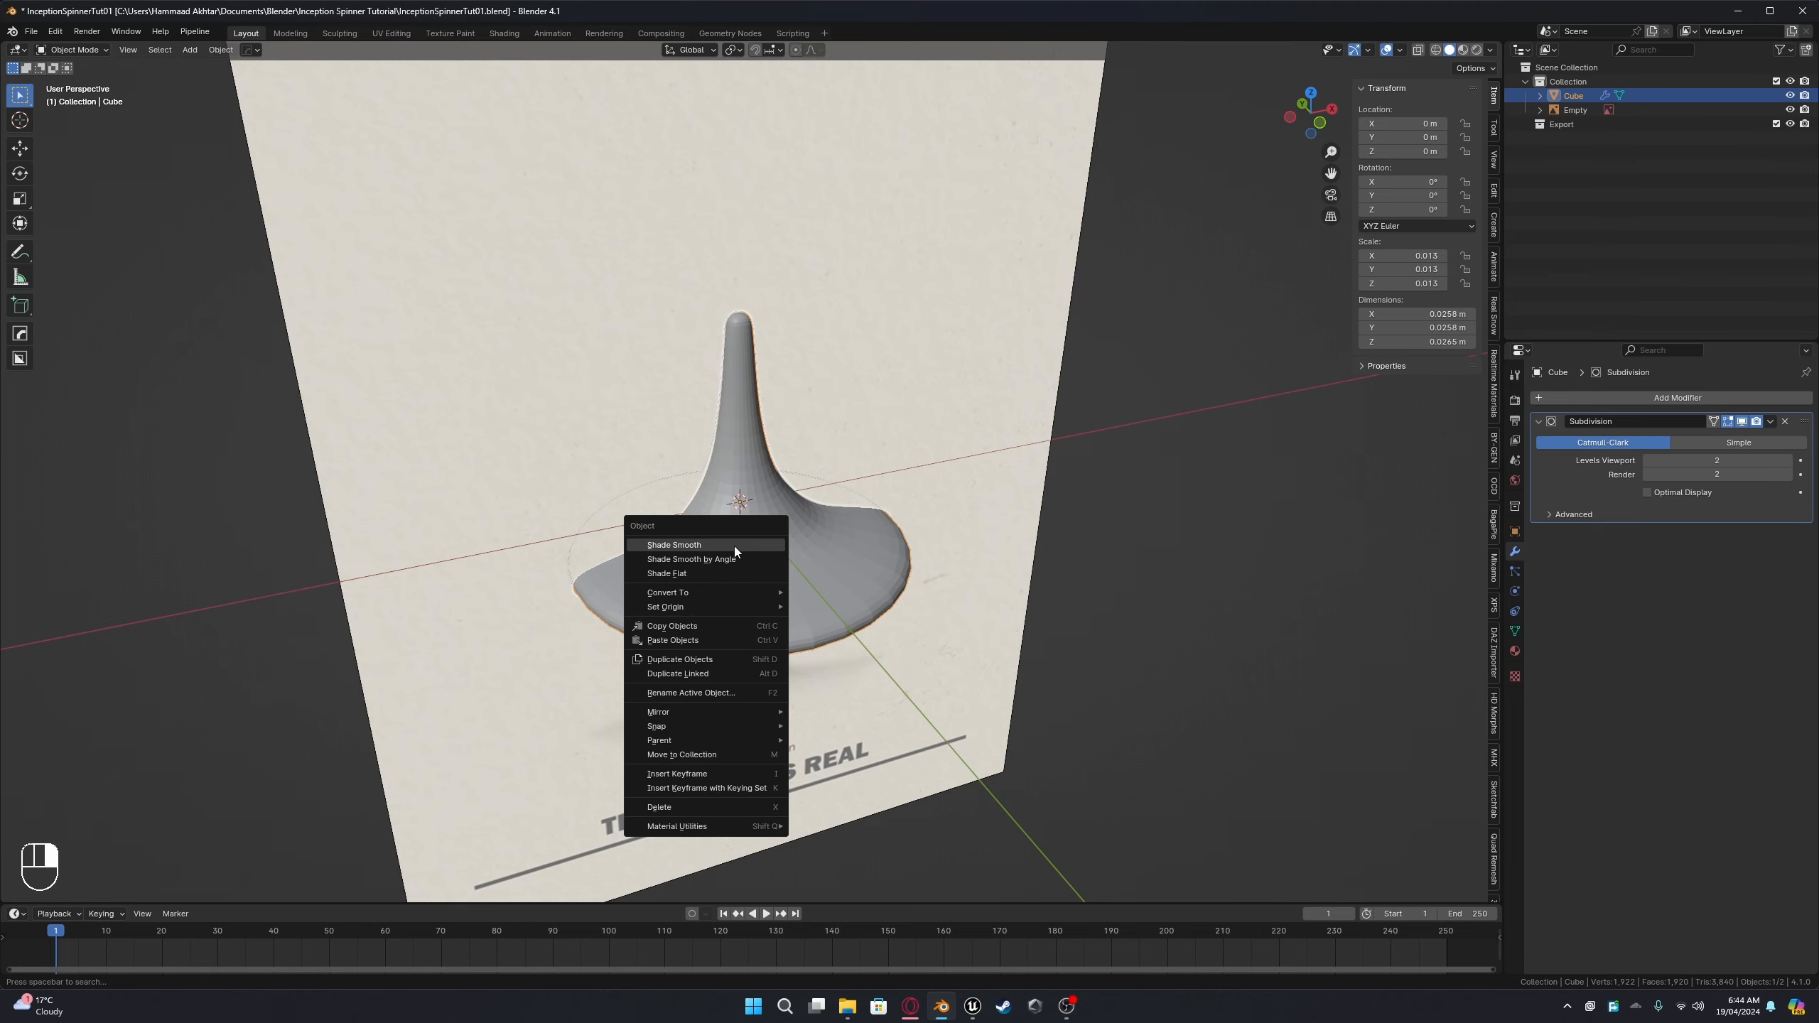
left_click(677, 545)
mouse_move(677, 550)
middle_mouse_down()
mouse_move(719, 589)
mouse_move(930, 572)
mouse_move(637, 577)
mouse_move(659, 495)
mouse_move(662, 555)
middle_mouse_up()
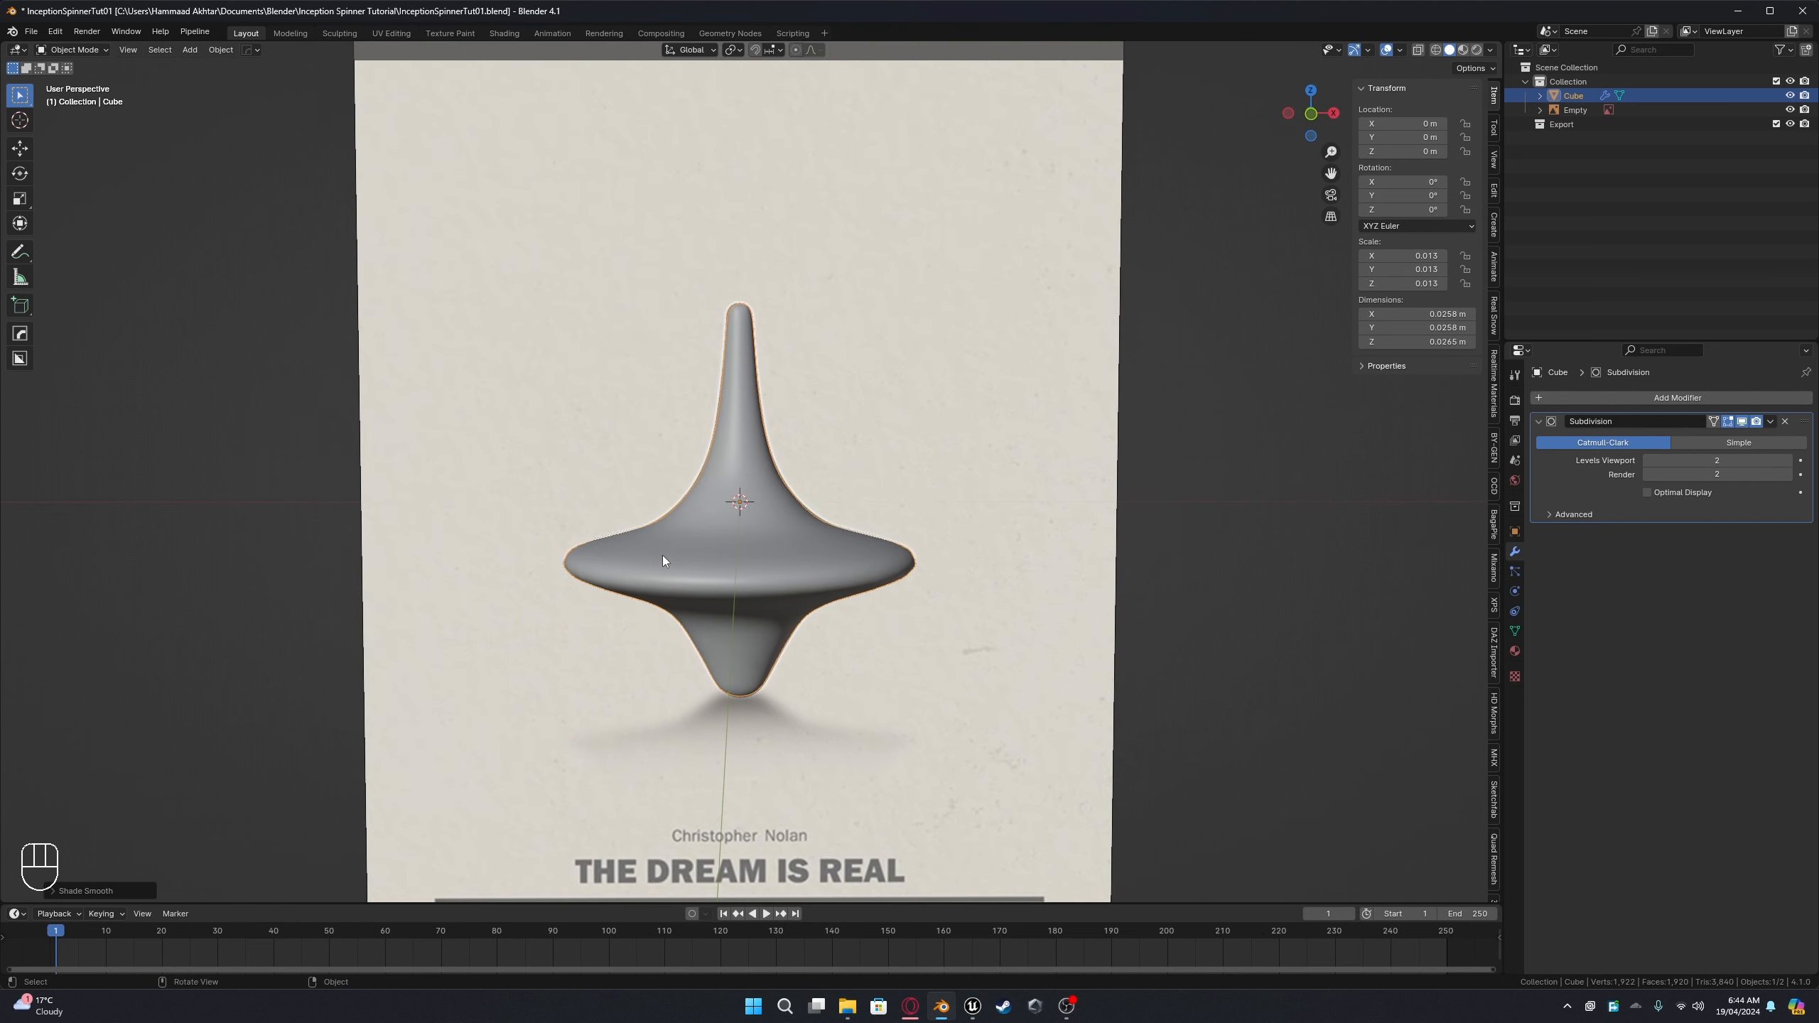
middle_click_drag(762, 596, 756, 594)
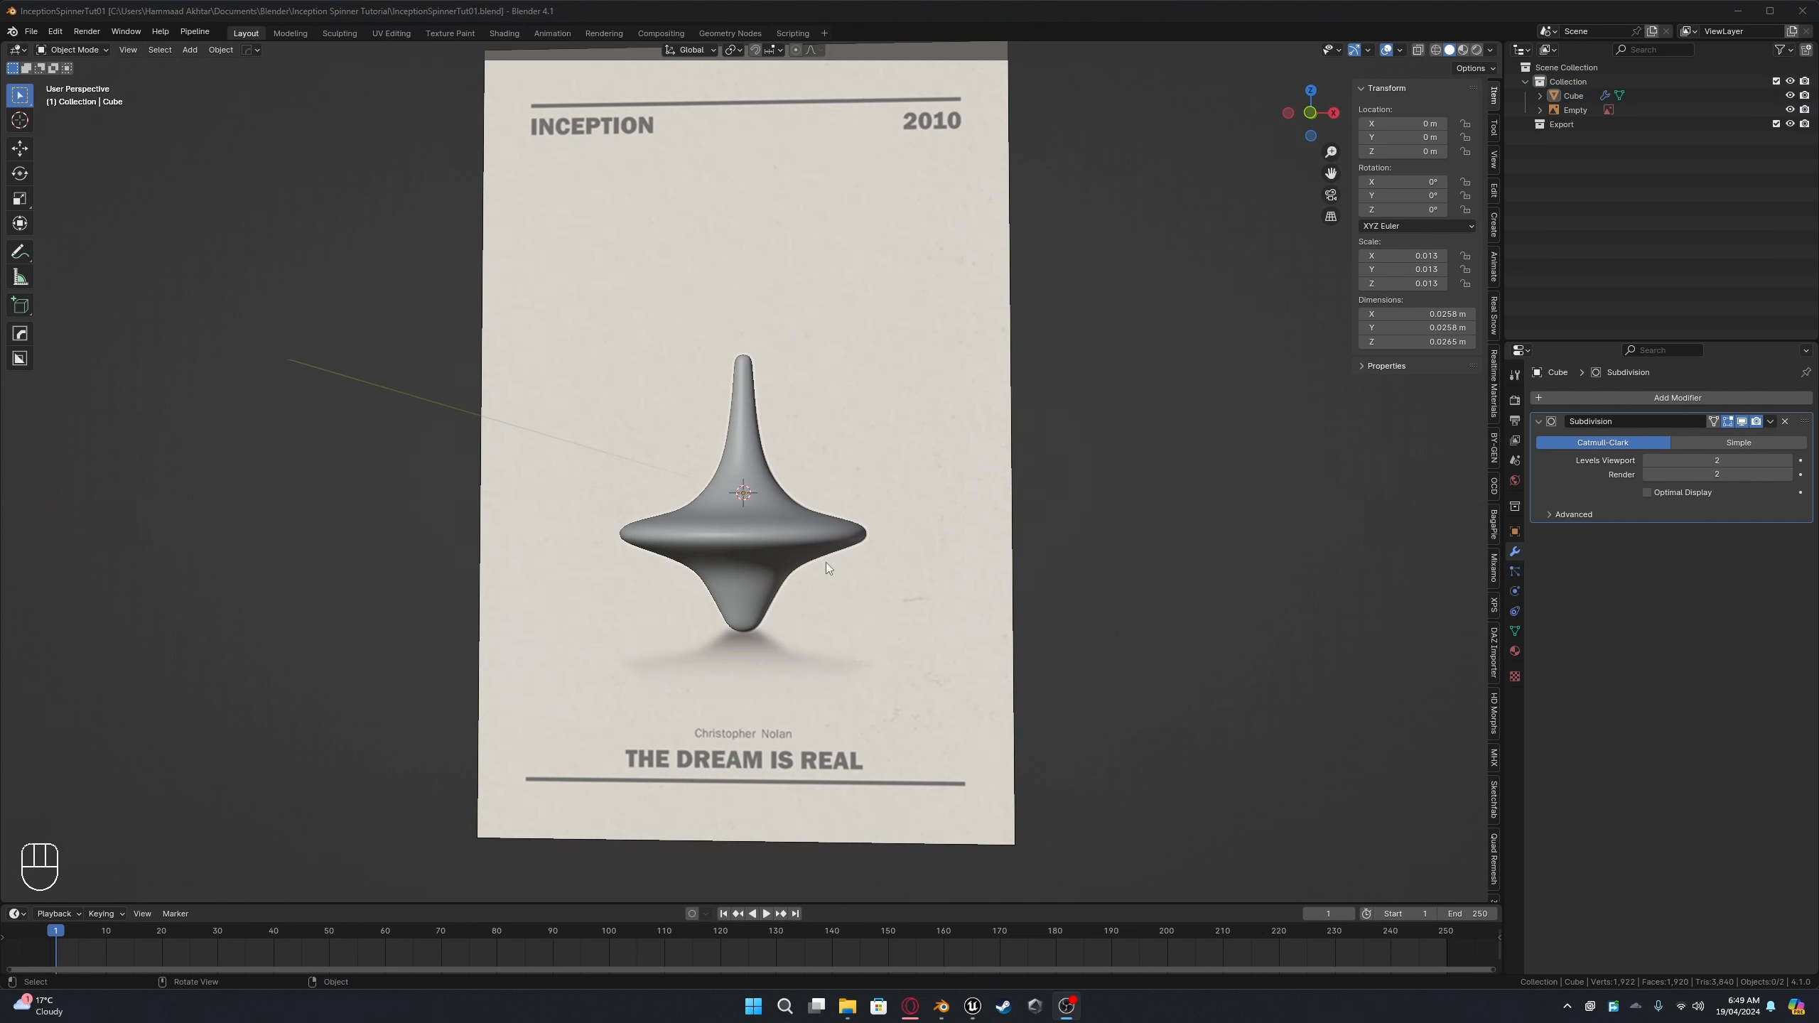
Step: Hide the Empty reference image in the viewport and in renders
middle_click_drag(783, 531, 1174, 392)
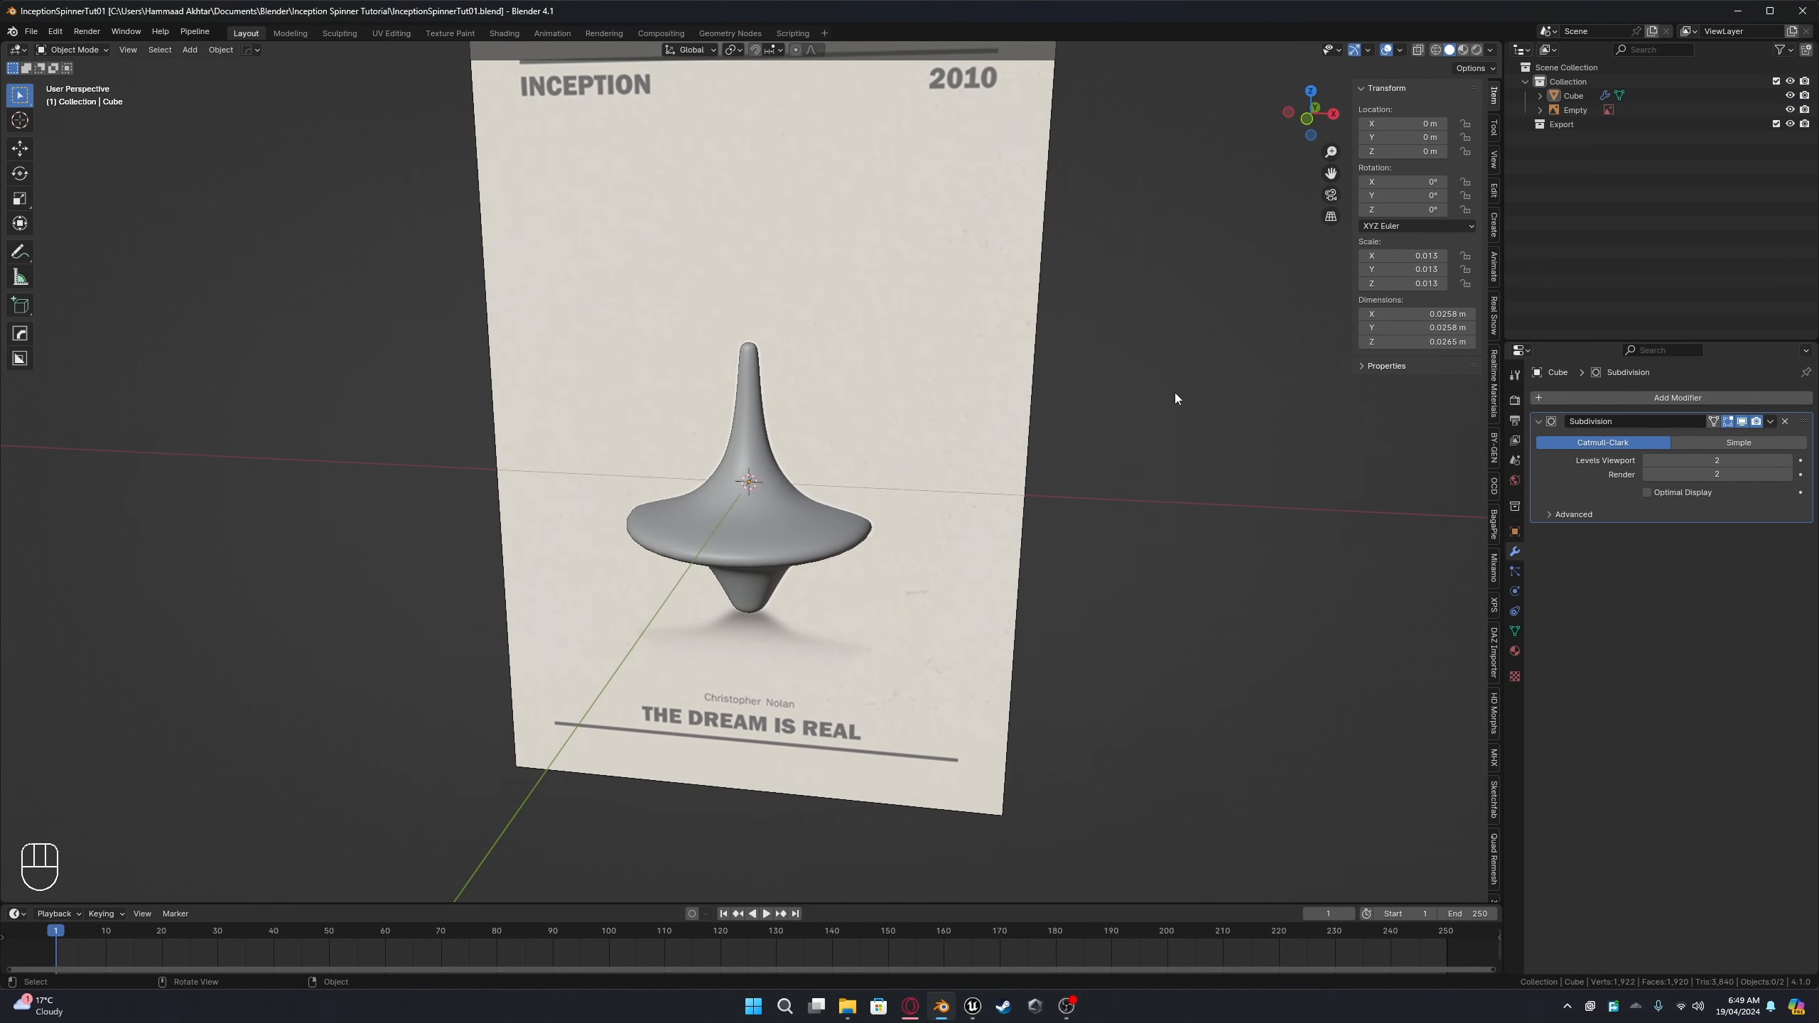
left_click(1791, 109)
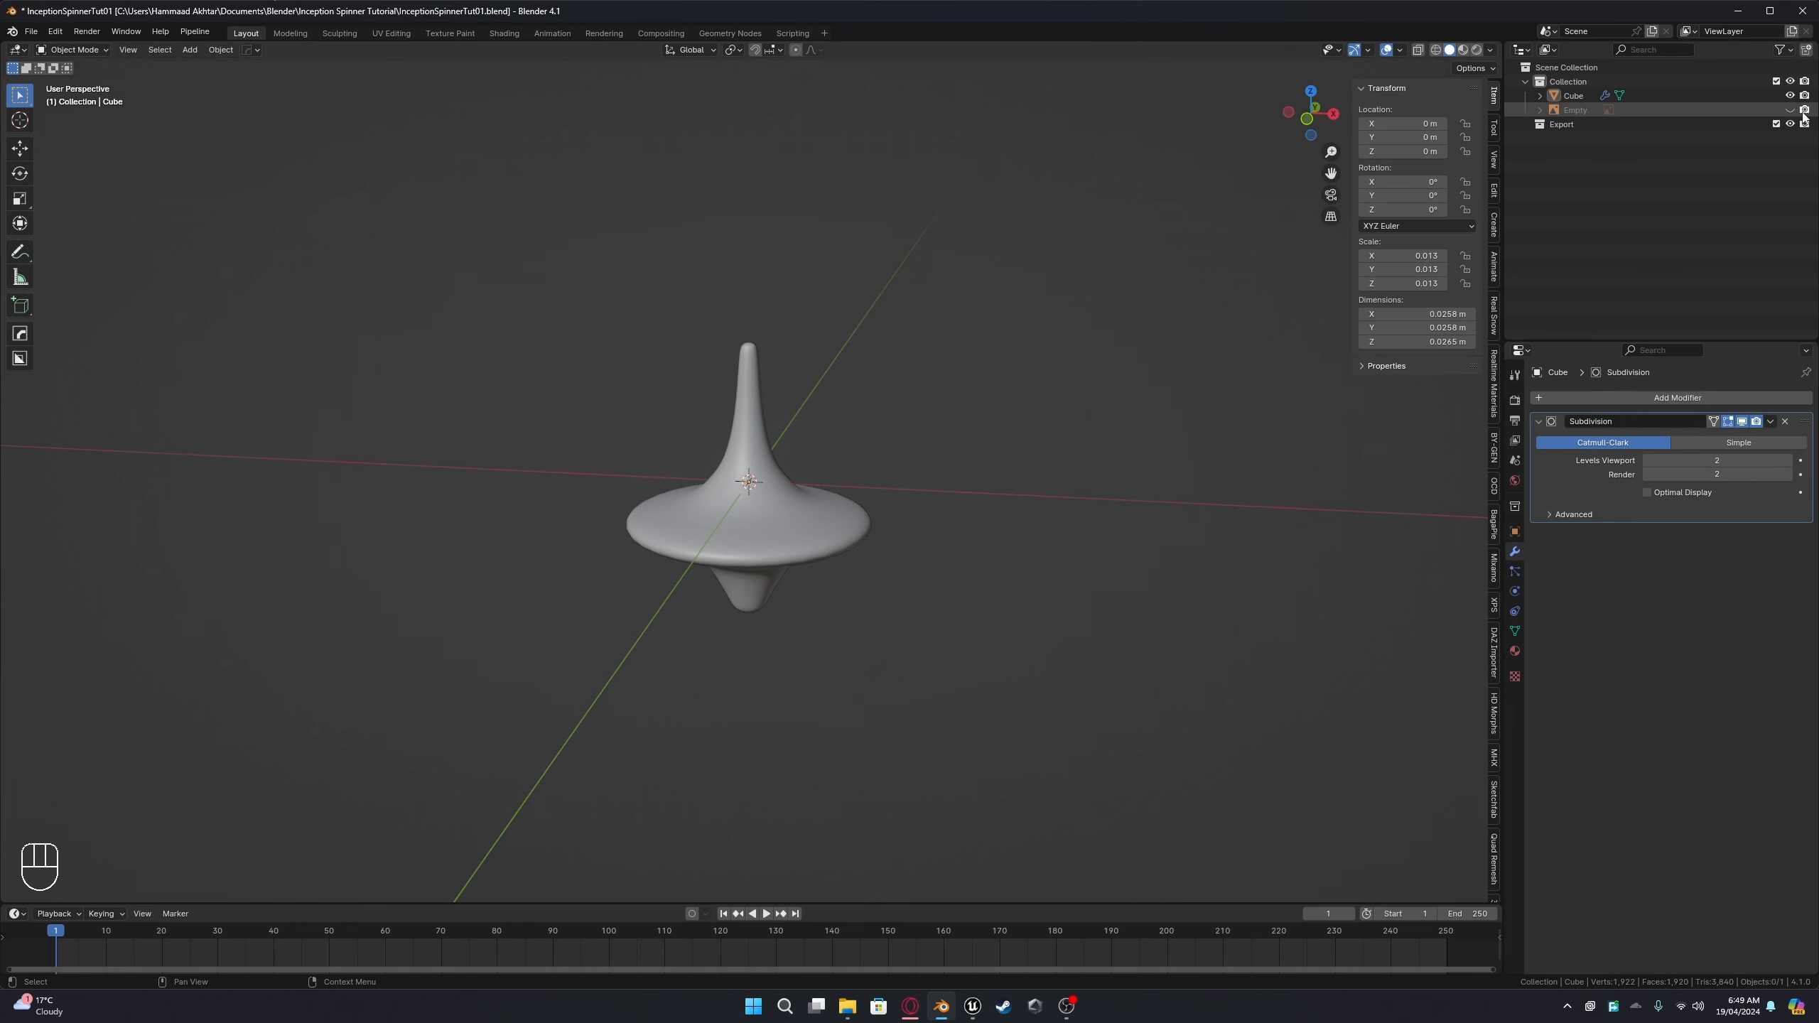
Step: In front view, raise the spinning top along Z by about 12.9 mm so its lower tip sits near the ground line
left_click(867, 544)
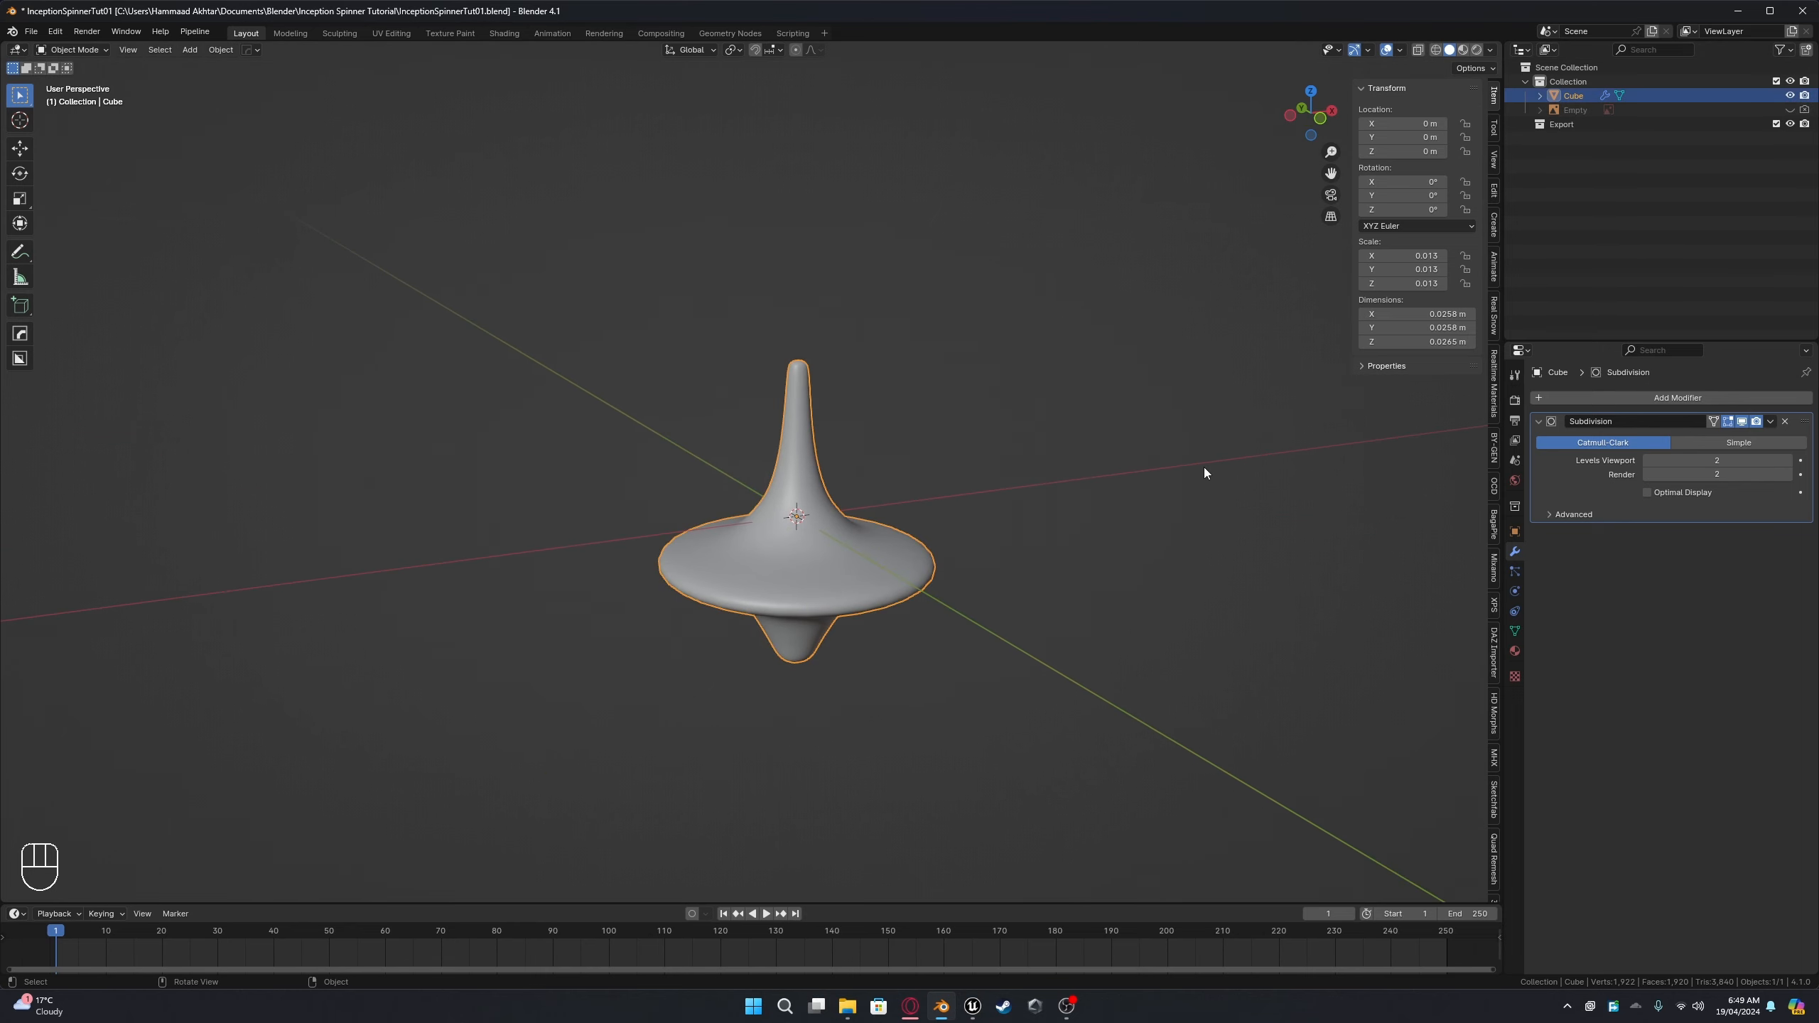
key("KP_1")
scroll(1080, 528, "up", 5)
key("g")
key("z")
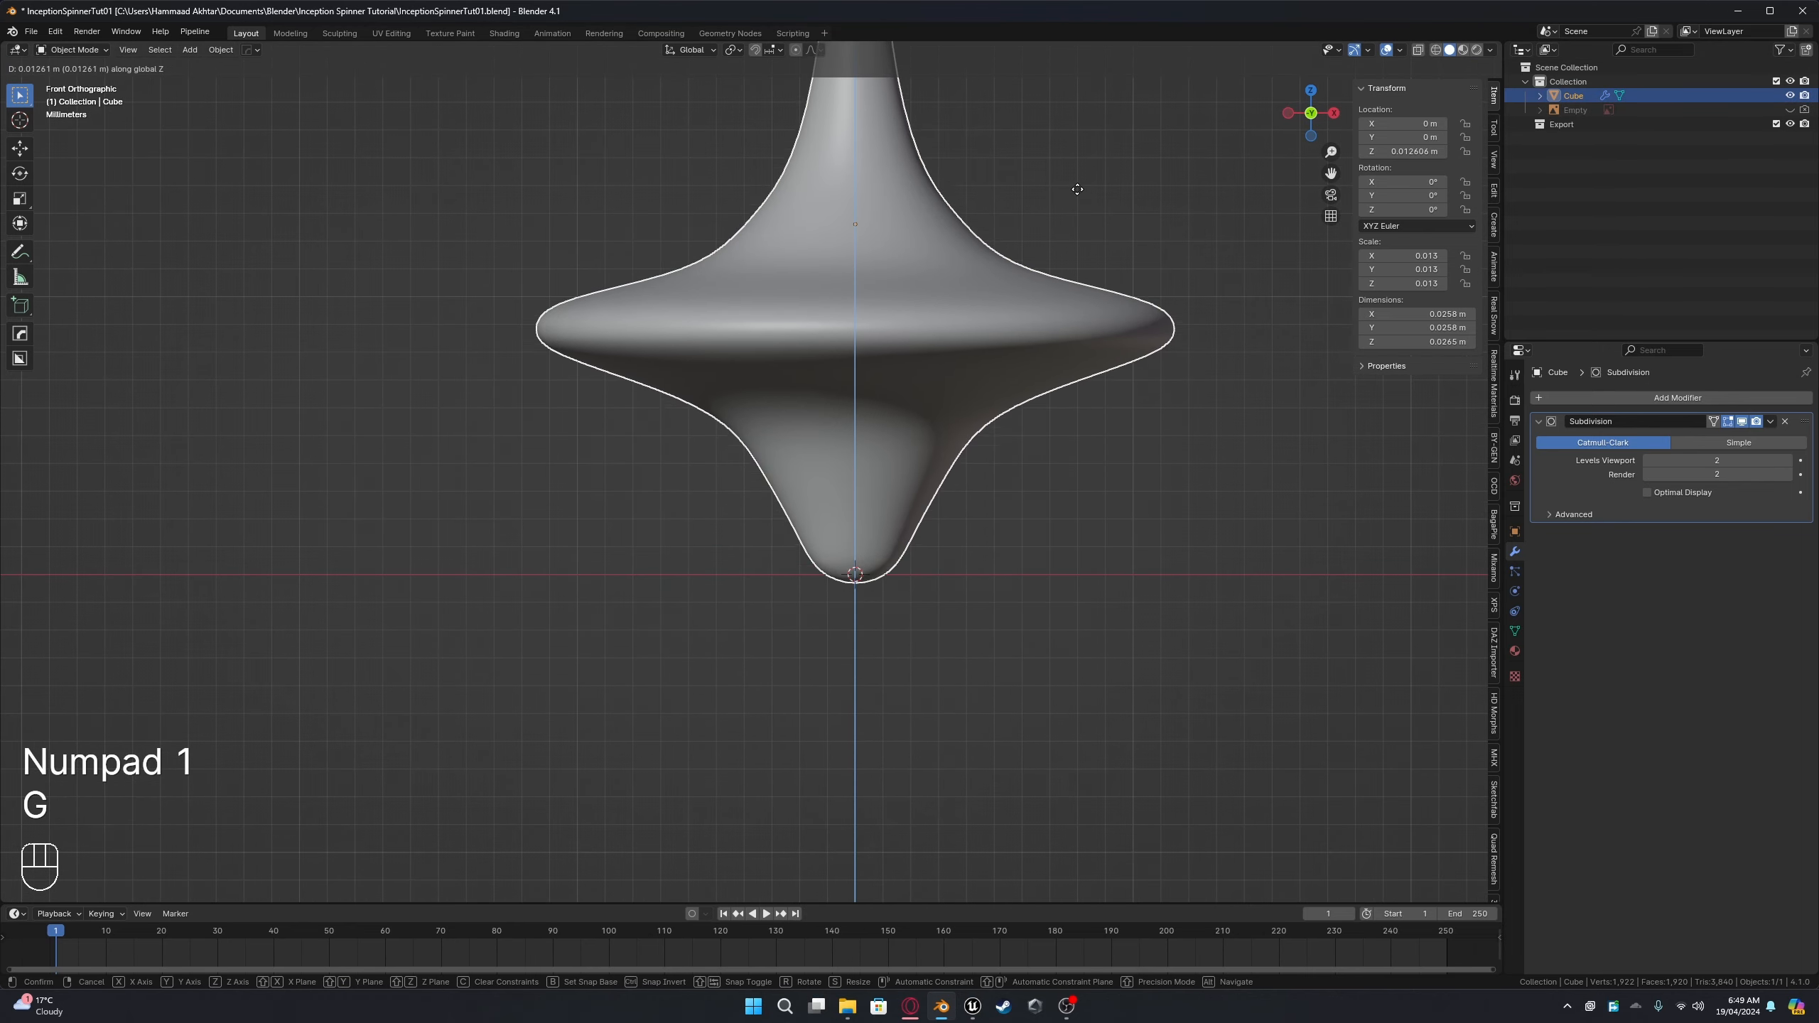
left_click(1077, 180)
Step: Fine-tune the spinning top's height to Z 0.012915 m so its lowest point touches the world origin
scroll(759, 480, "up", 8)
middle_click_drag(1103, 580, 783, 284, "shift")
middle_click_drag(1010, 605, 967, 466, "shift")
scroll(863, 492, "up", 7)
key("g")
key("z")
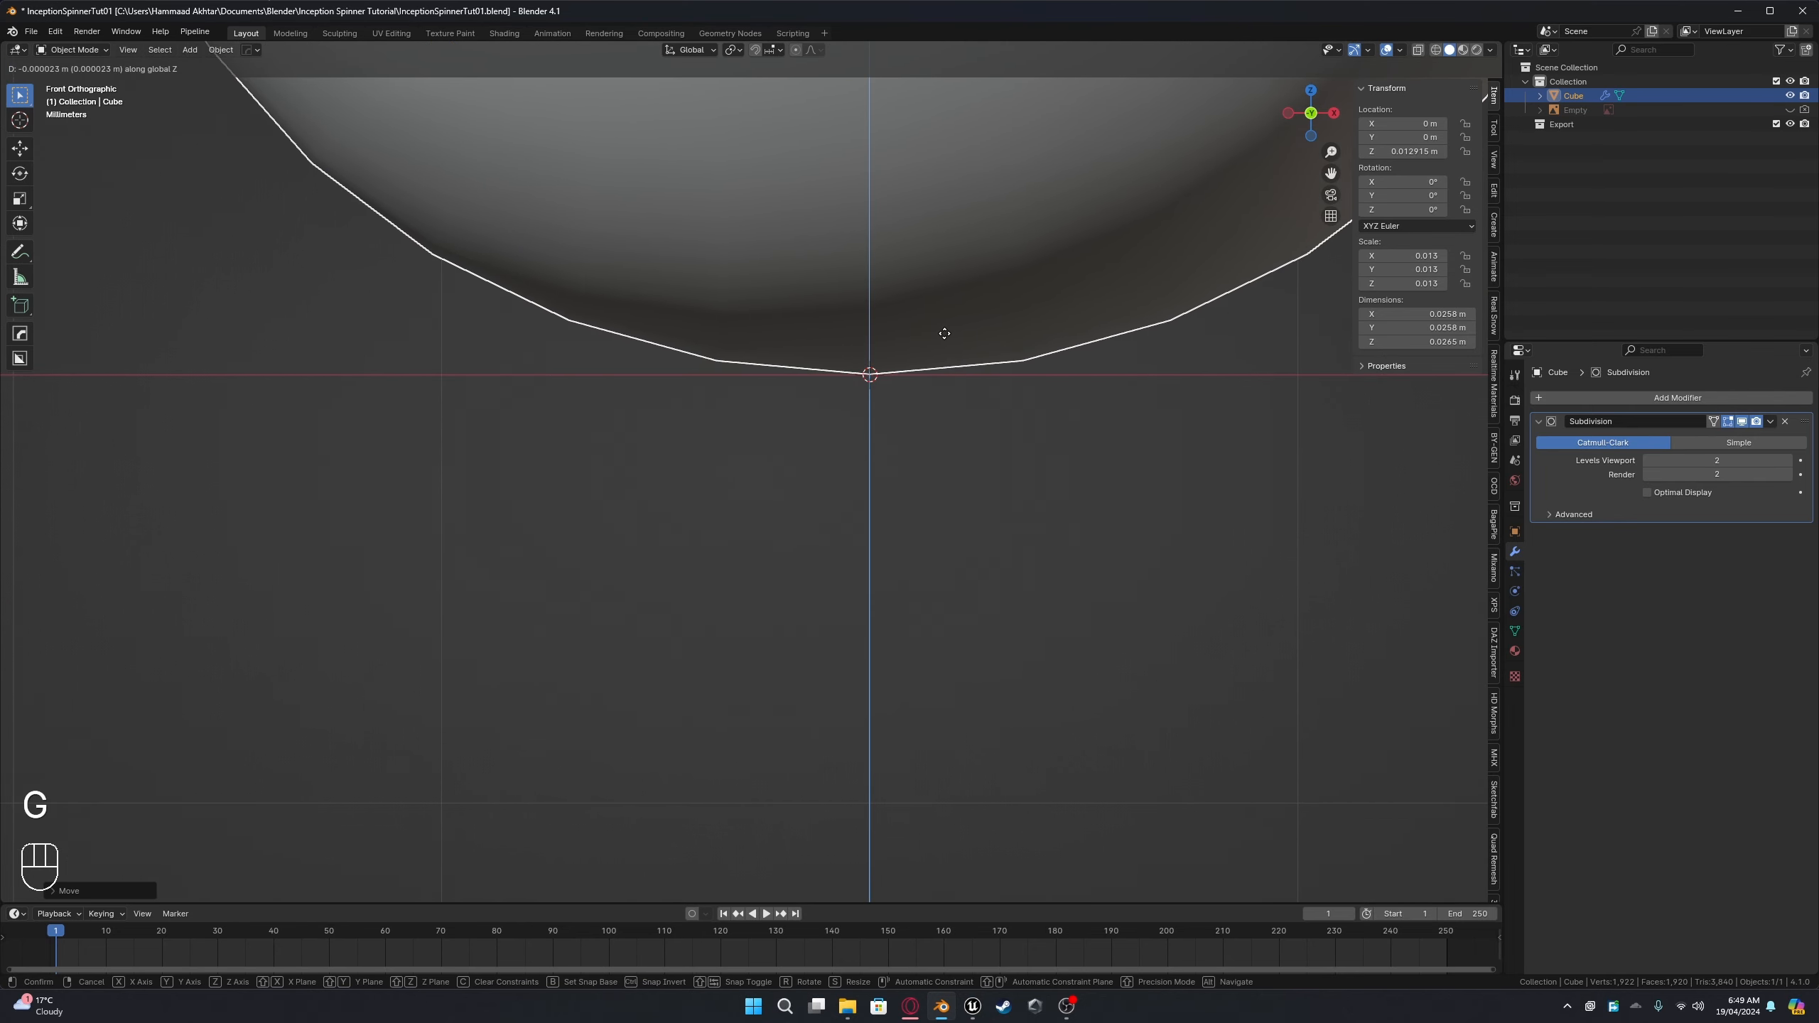
left_click(945, 333)
scroll(956, 440, "down", 3)
scroll(719, 423, "up", 4)
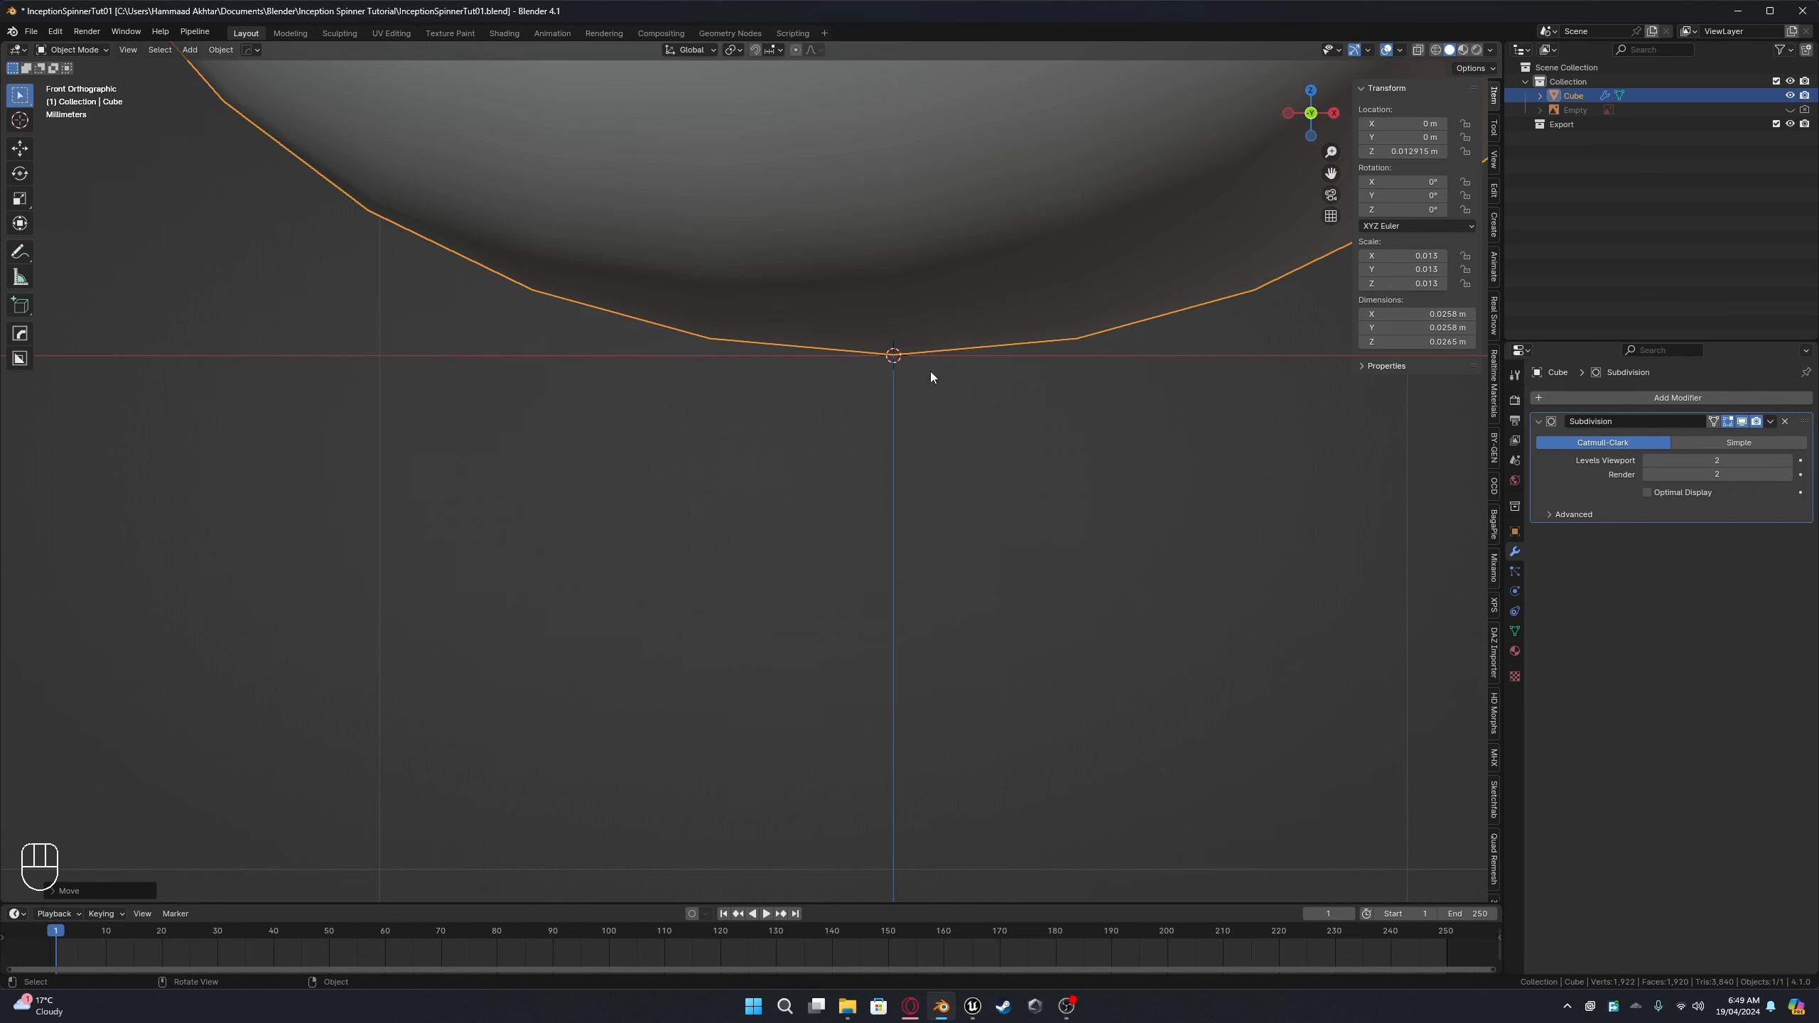
scroll(817, 353, "down", 8)
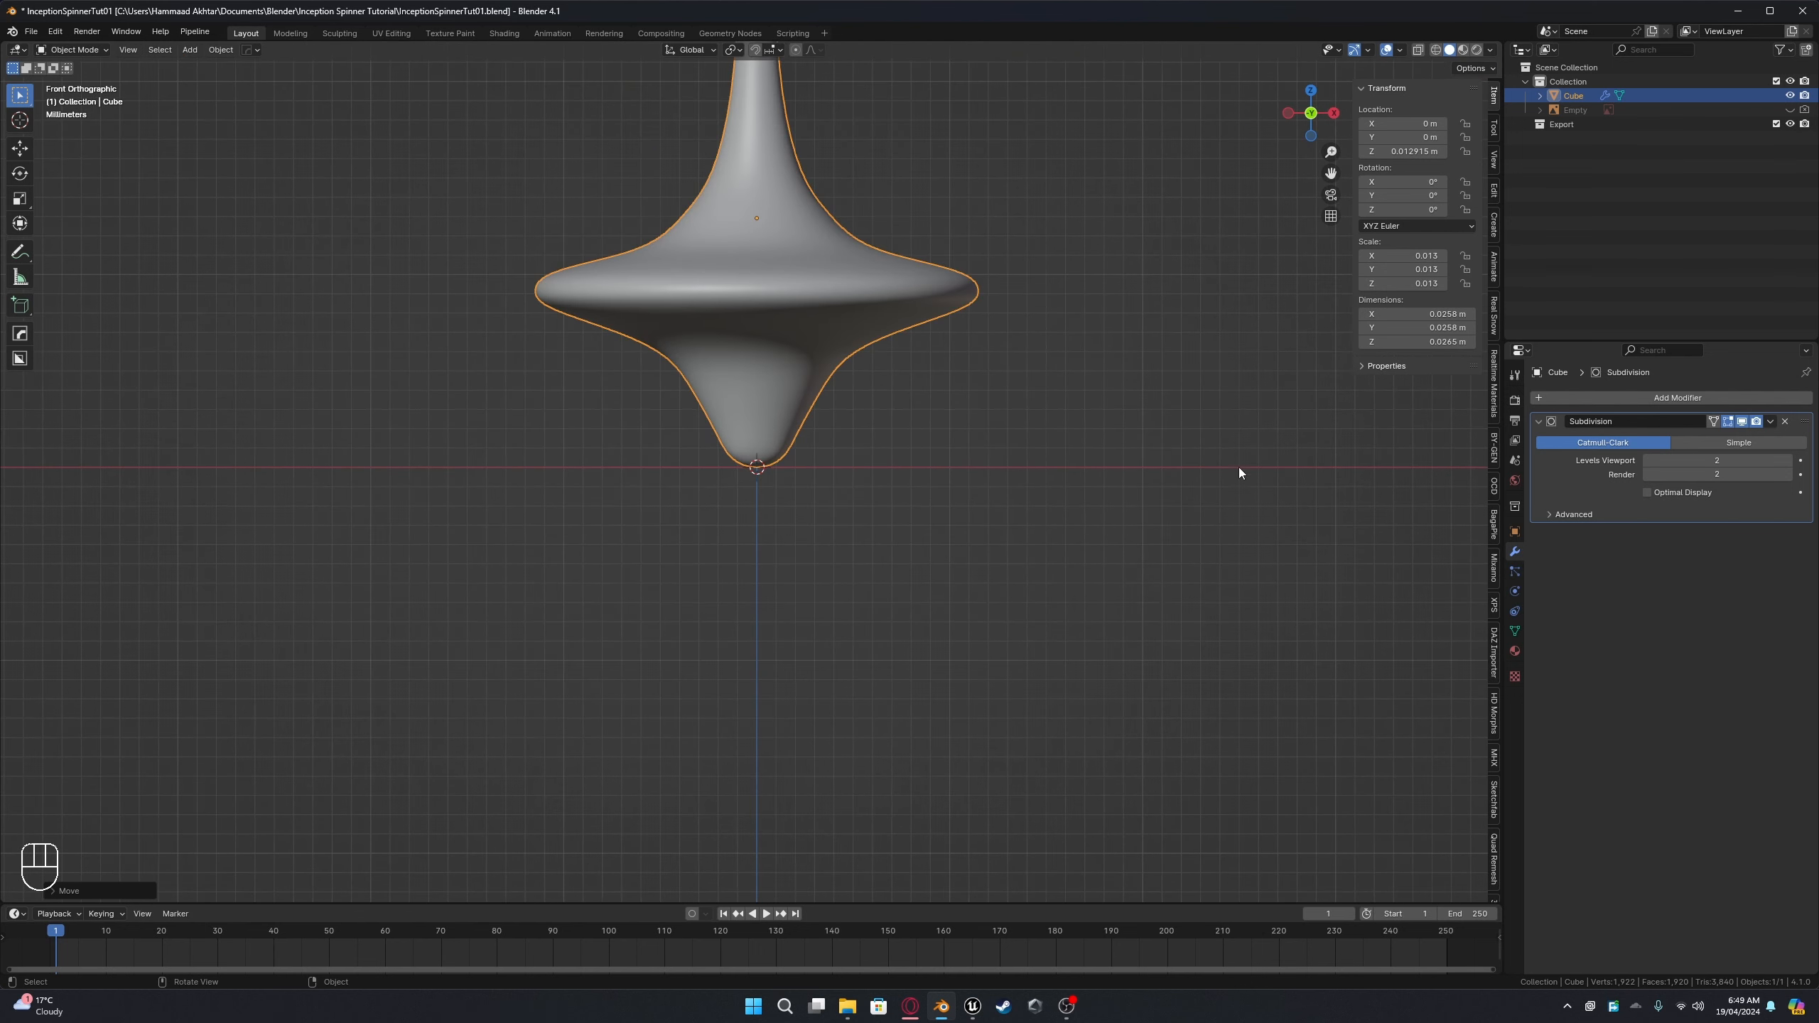
Step: Raise the Subdivision modifier's viewport and render levels to 4
left_click(1789, 476)
scroll(752, 464, "up", 5)
scroll(946, 432, "down", 5)
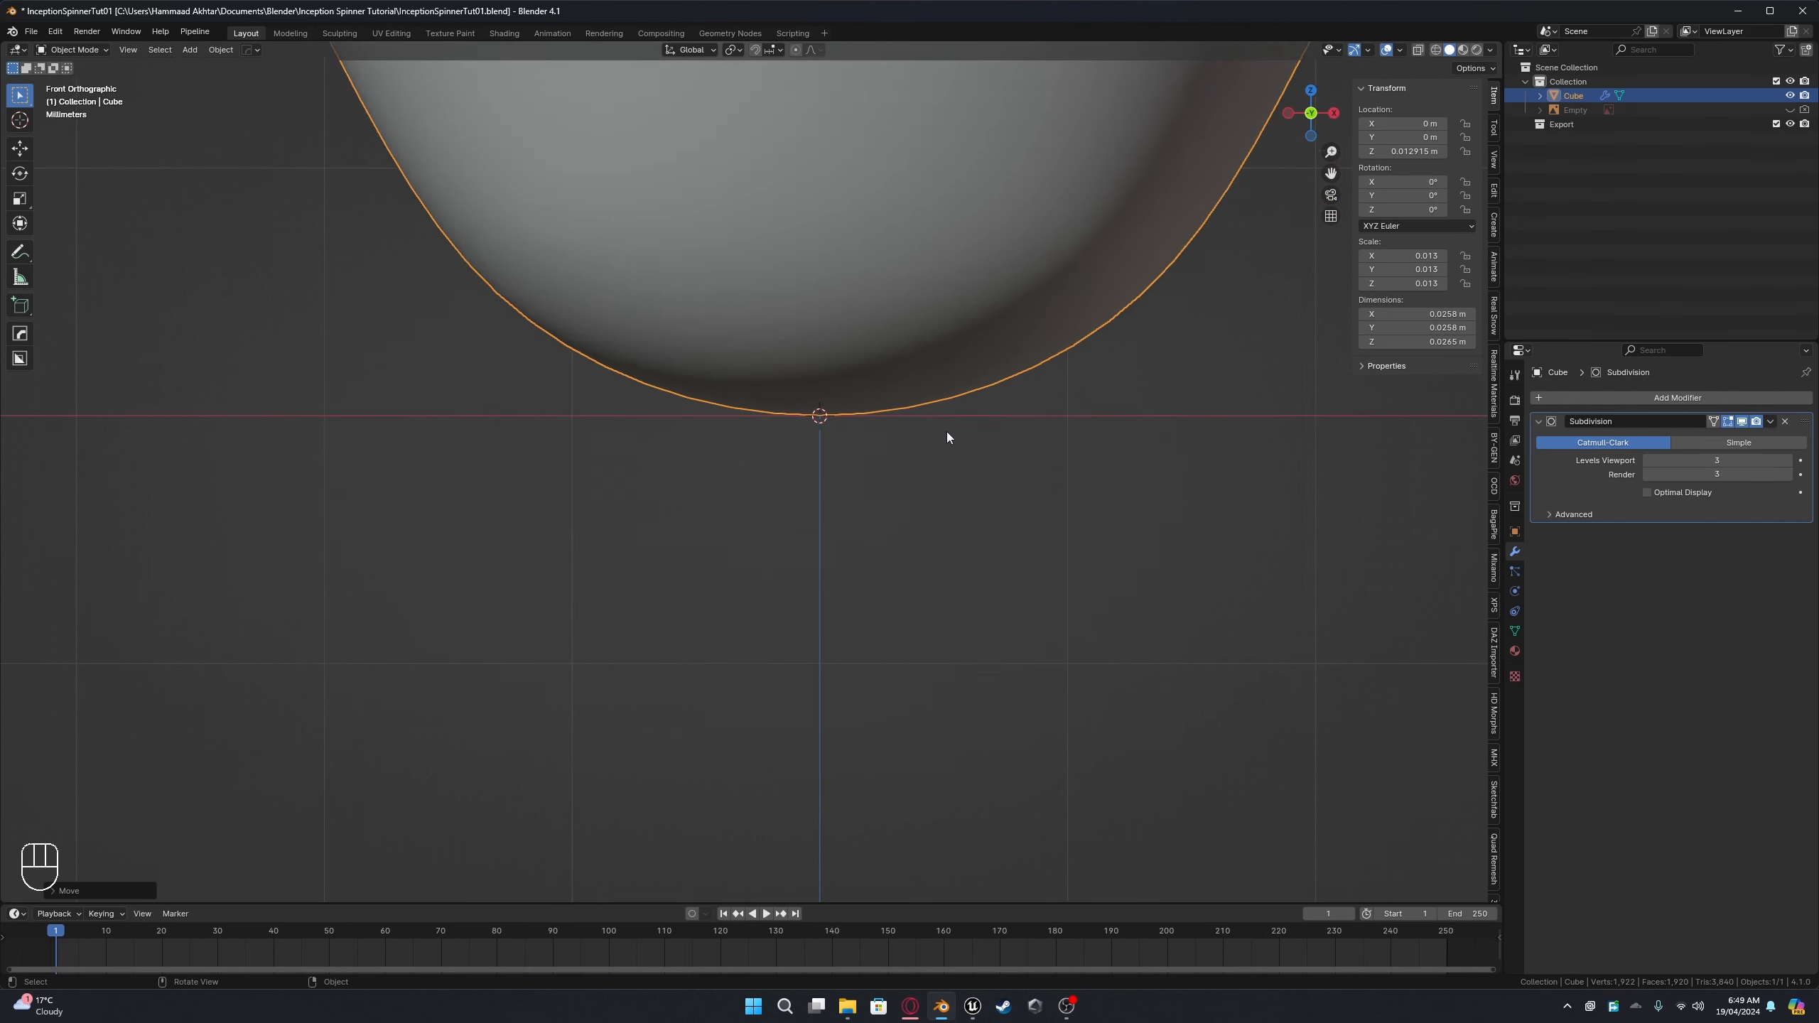
middle_click_drag(764, 232, 747, 331, "shift")
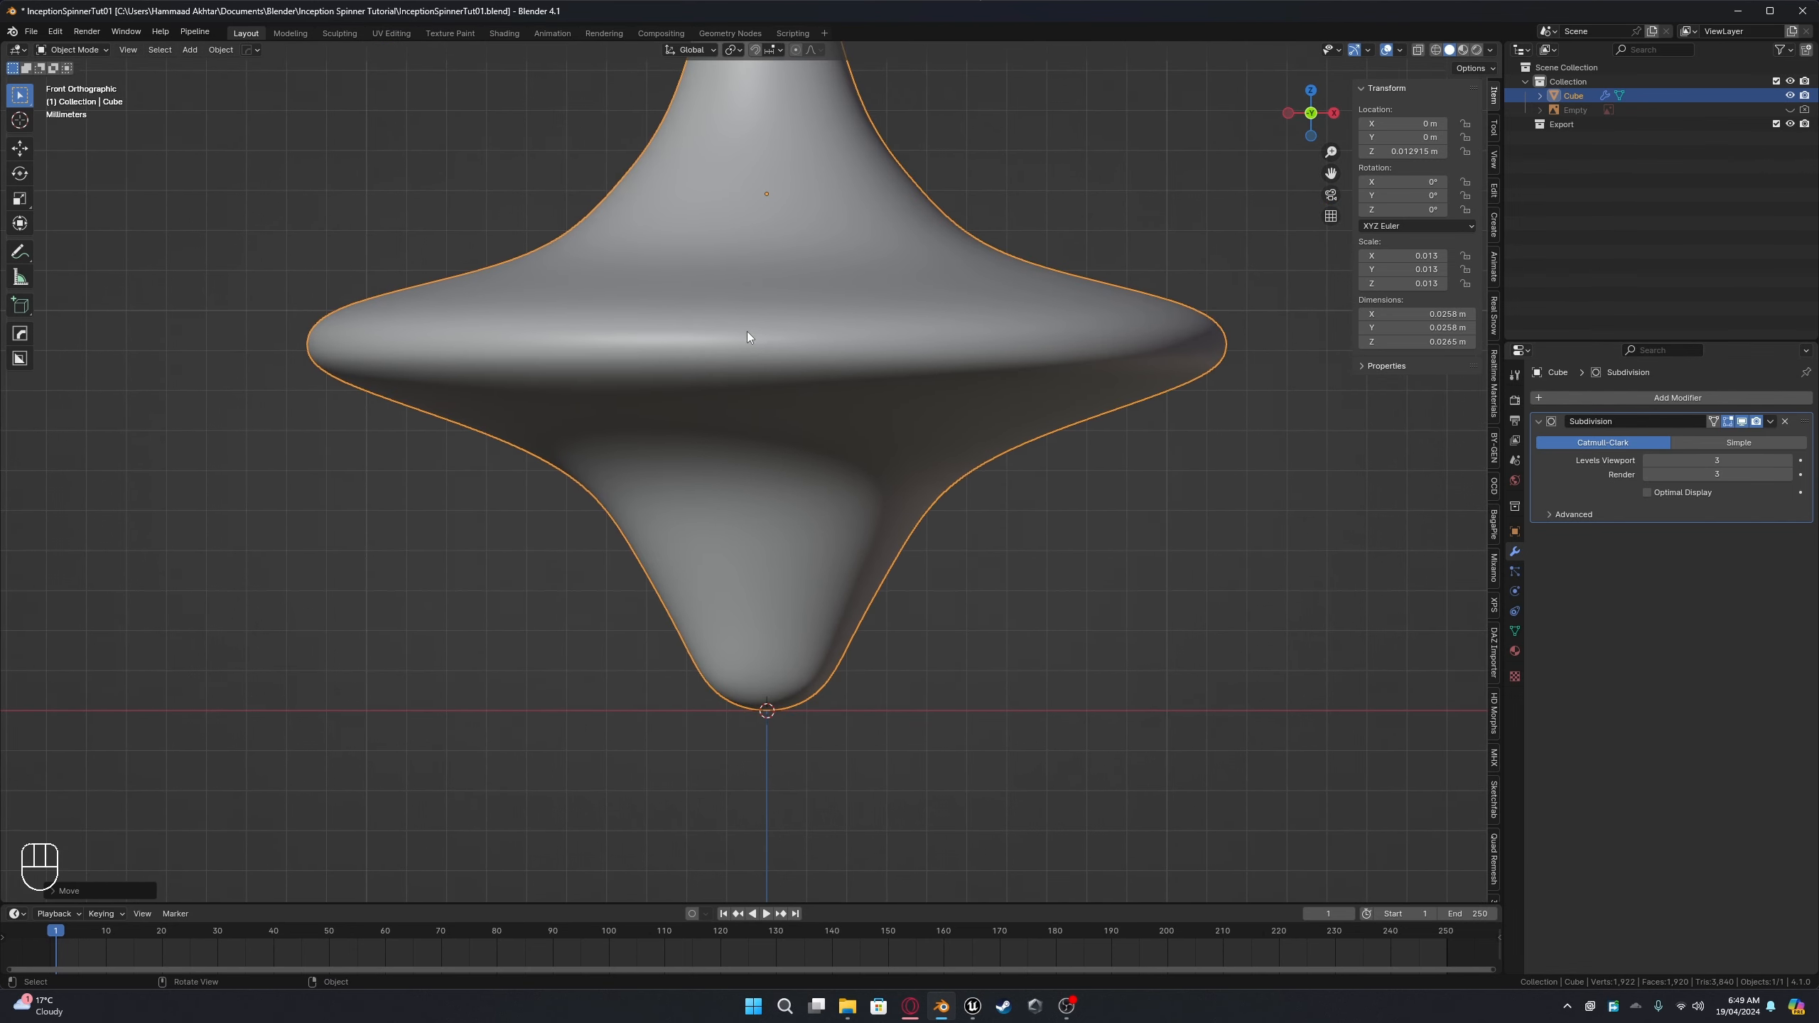
scroll(748, 331, "up", 1)
middle_click_drag(806, 540, 781, 321, "shift")
scroll(648, 460, "up", 6)
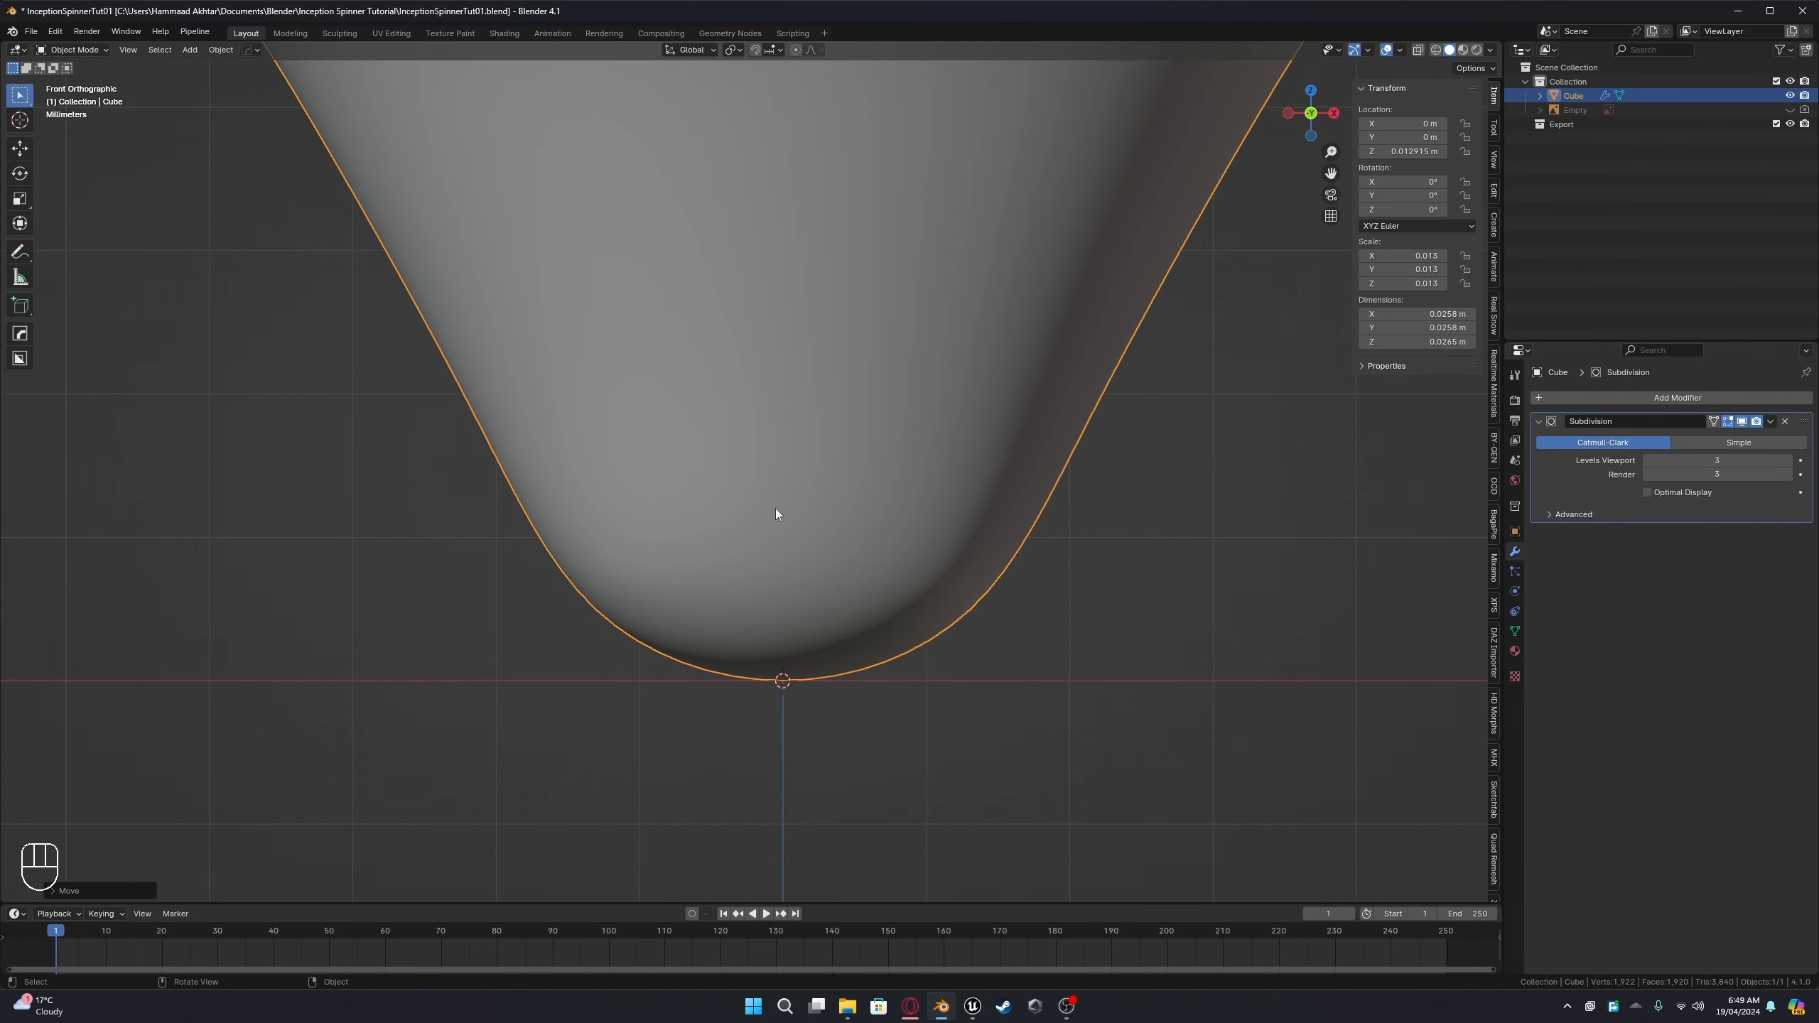
middle_click_drag(827, 513, 881, 467, "shift")
scroll(784, 518, "up", 3)
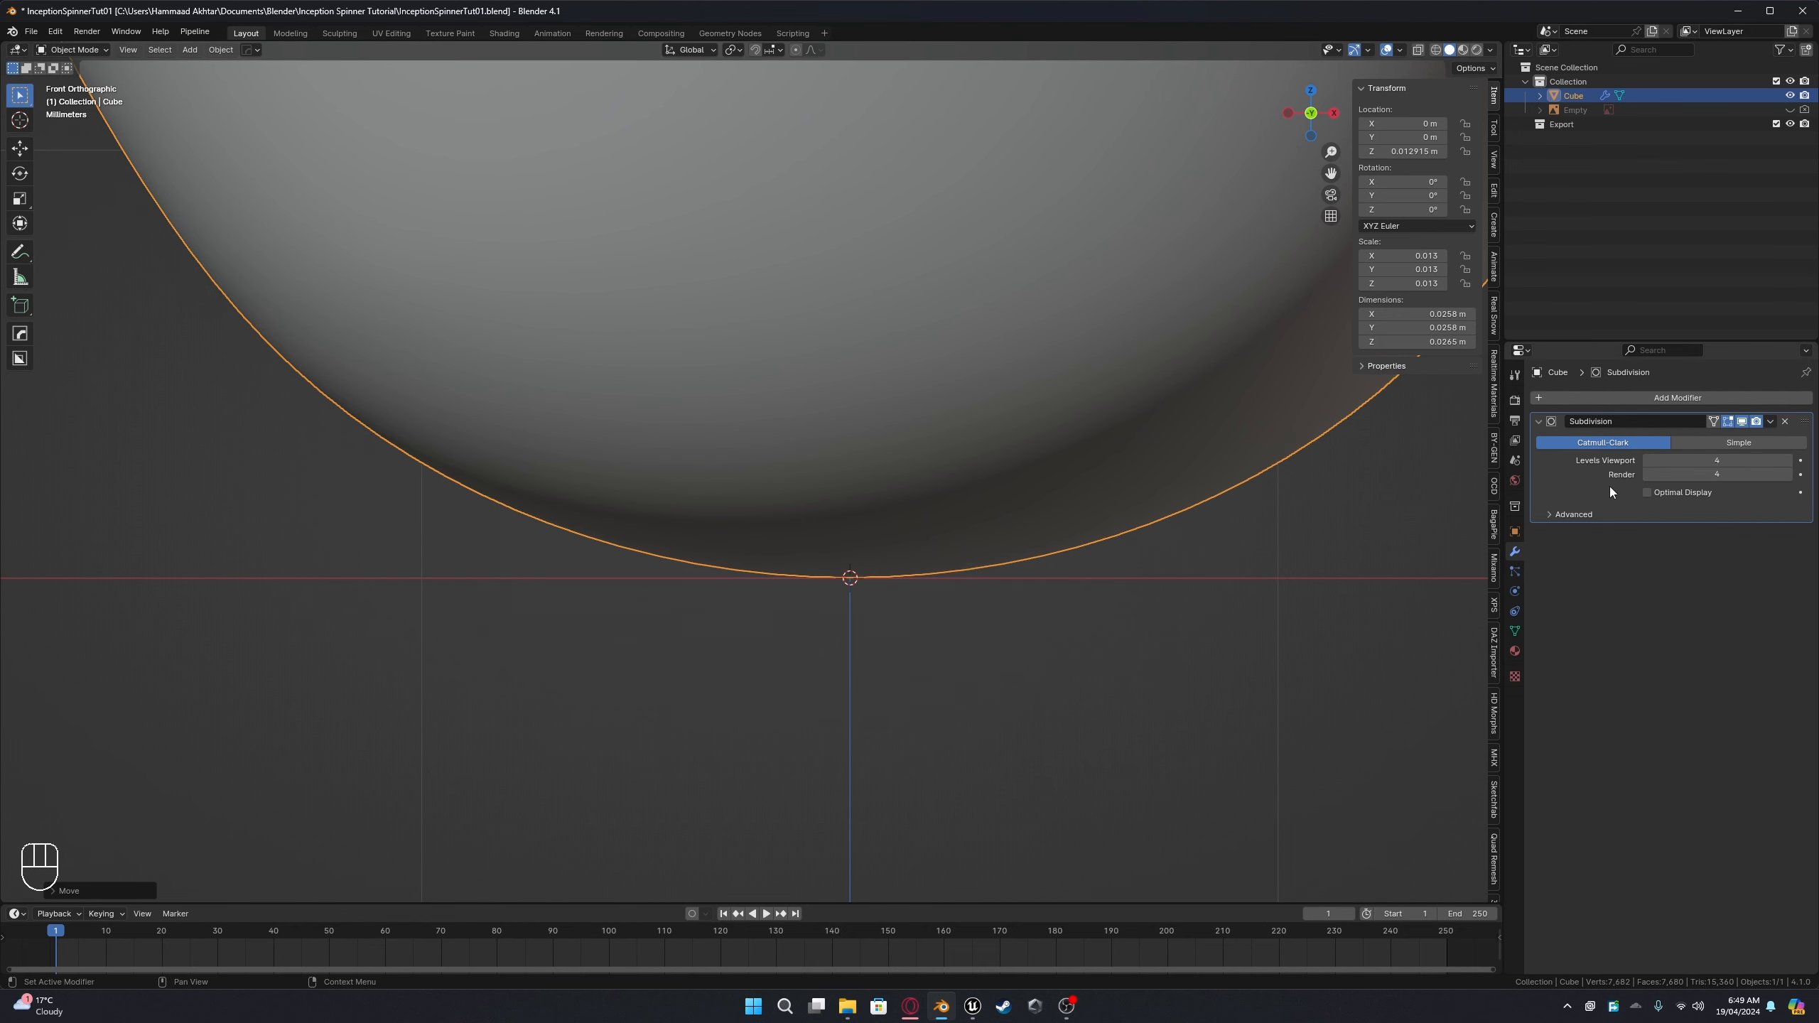
scroll(945, 572, "down", 16)
middle_click_drag(695, 405, 699, 474, "shift")
scroll(805, 350, "down", 2)
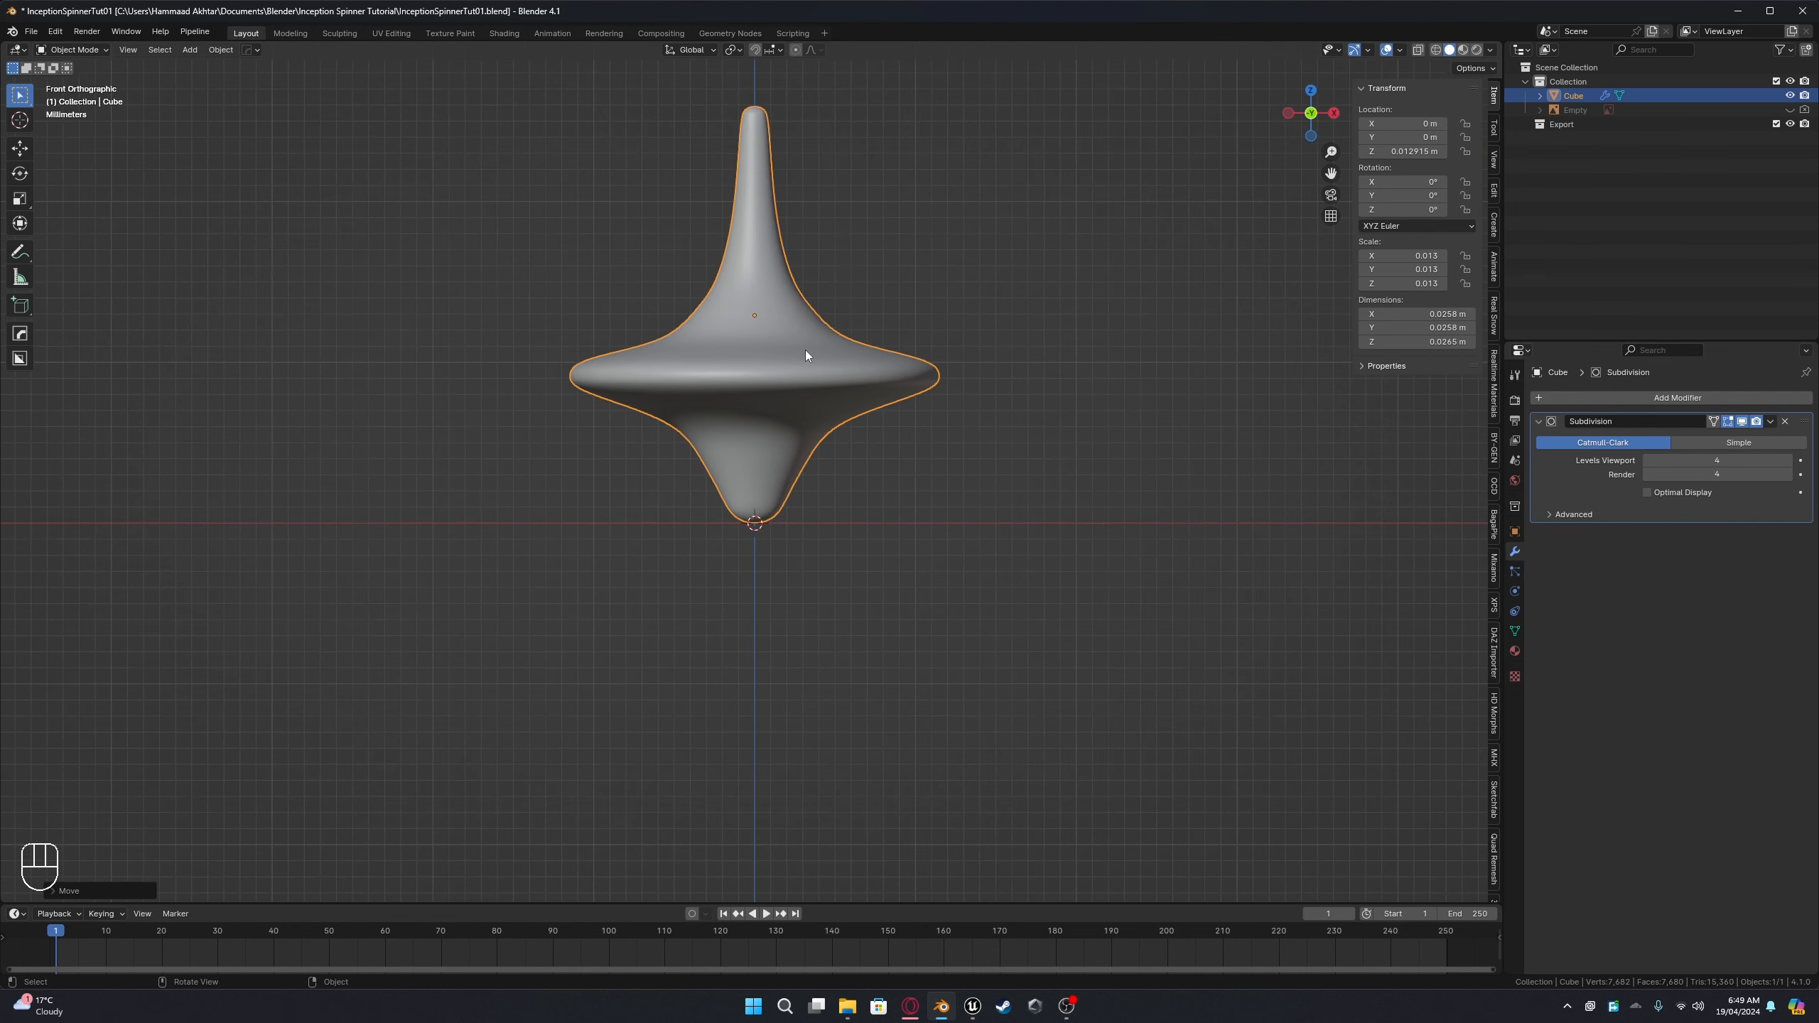
Step: Enter Edit Mode on the spinning top, switch to edge selection and clear the current selection
middle_click_drag(804, 350, 788, 473)
key("Tab")
scroll(824, 495, "up", 3)
scroll(744, 430, "up", 3)
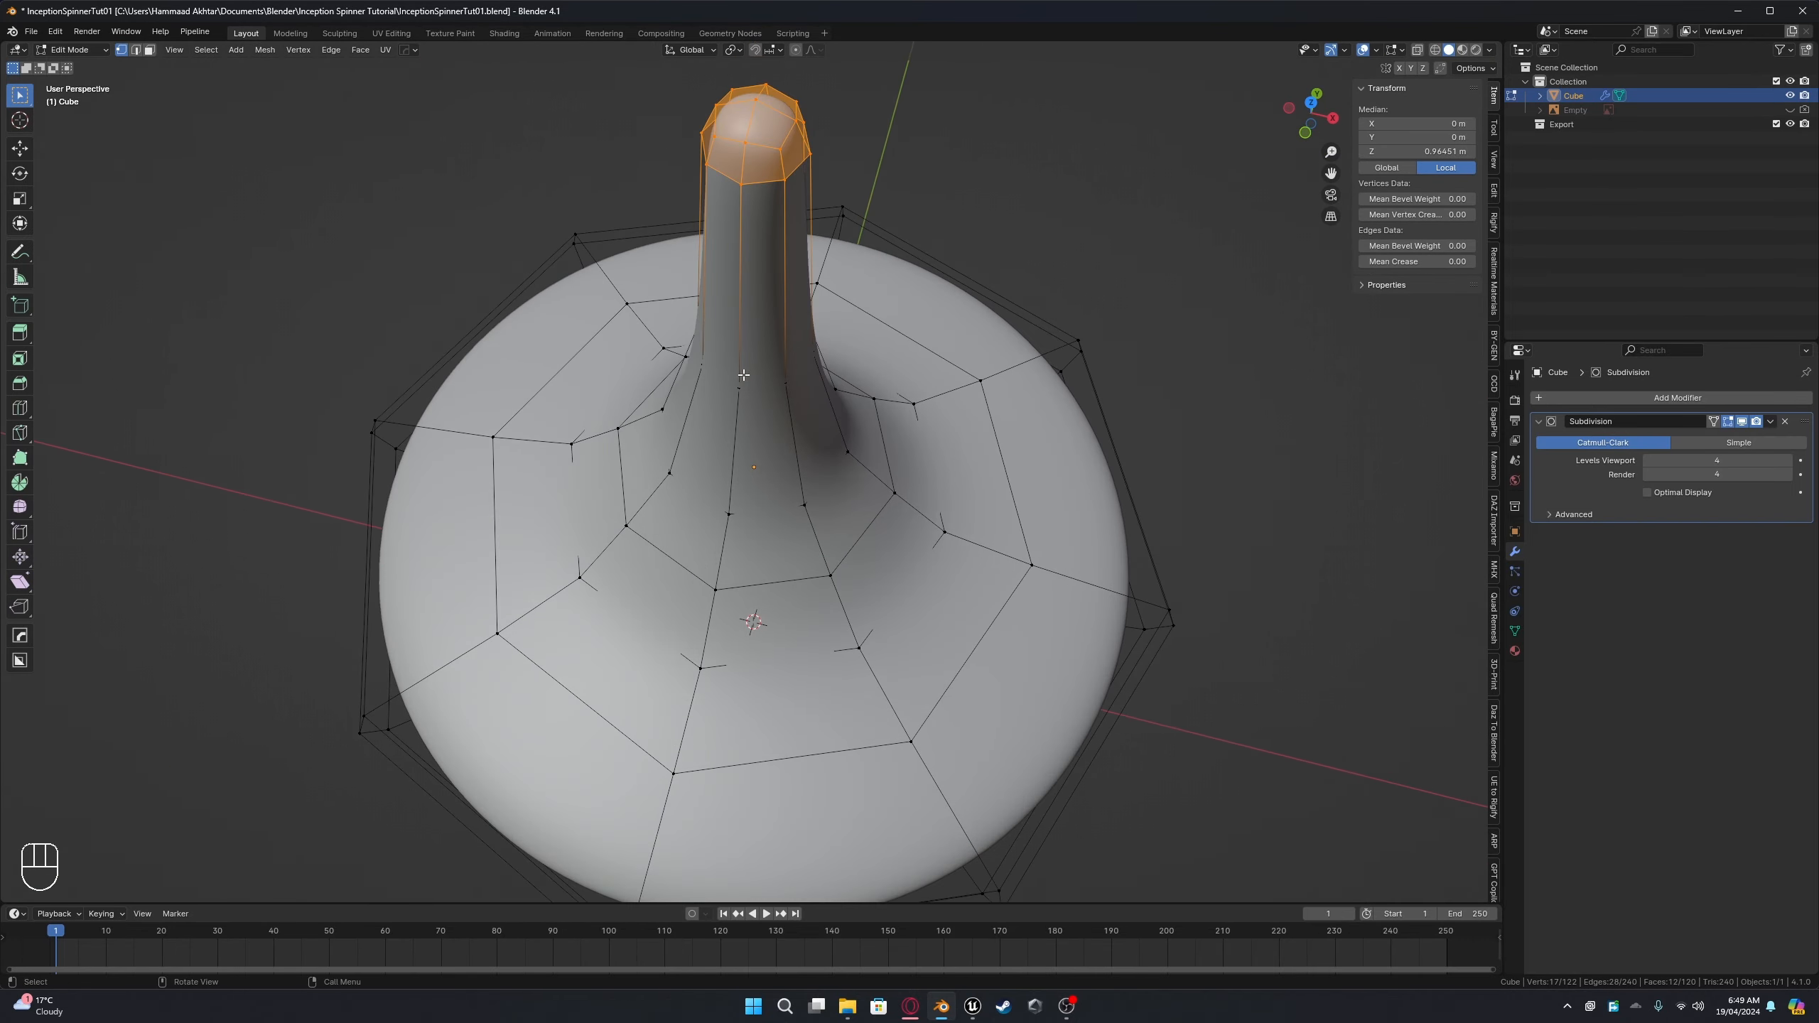
left_click(756, 97)
left_click(138, 51)
middle_click_drag(752, 187, 1074, 223)
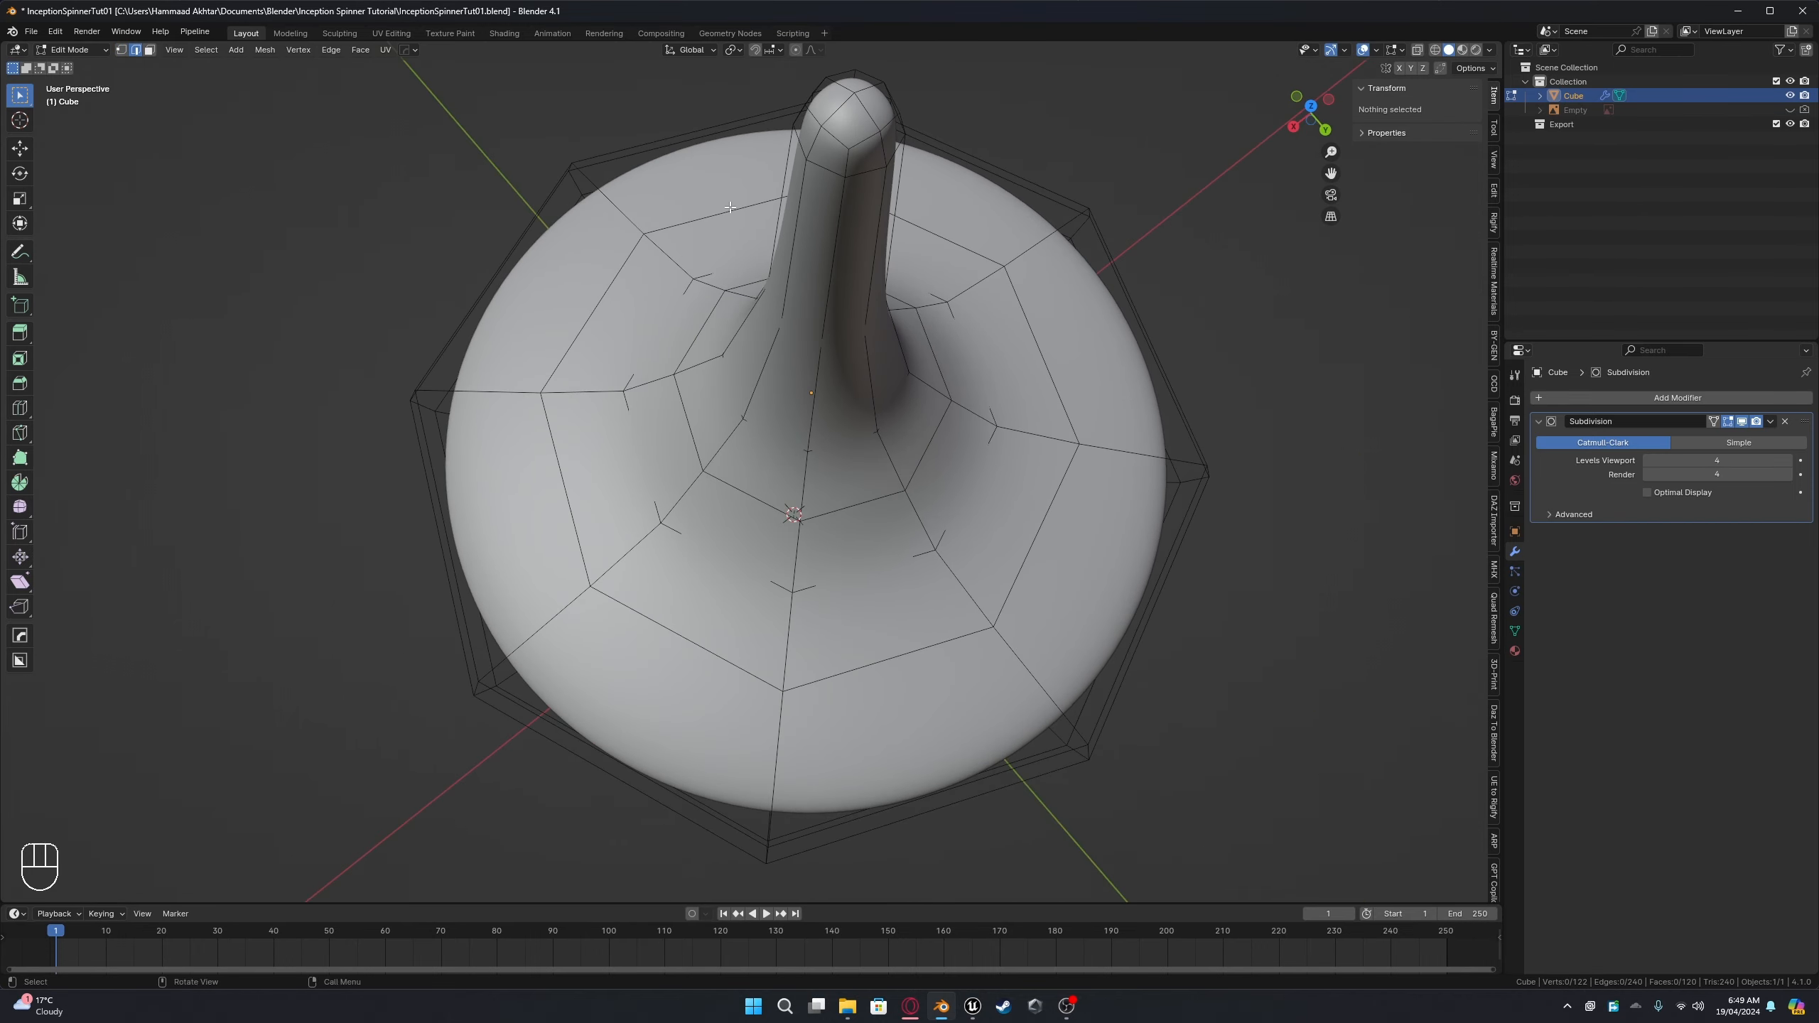
Step: From the top view, select the four edges that cross at the centre of the stem's tip
middle_click_drag(805, 206, 688, 322, "shift")
key("KP_7")
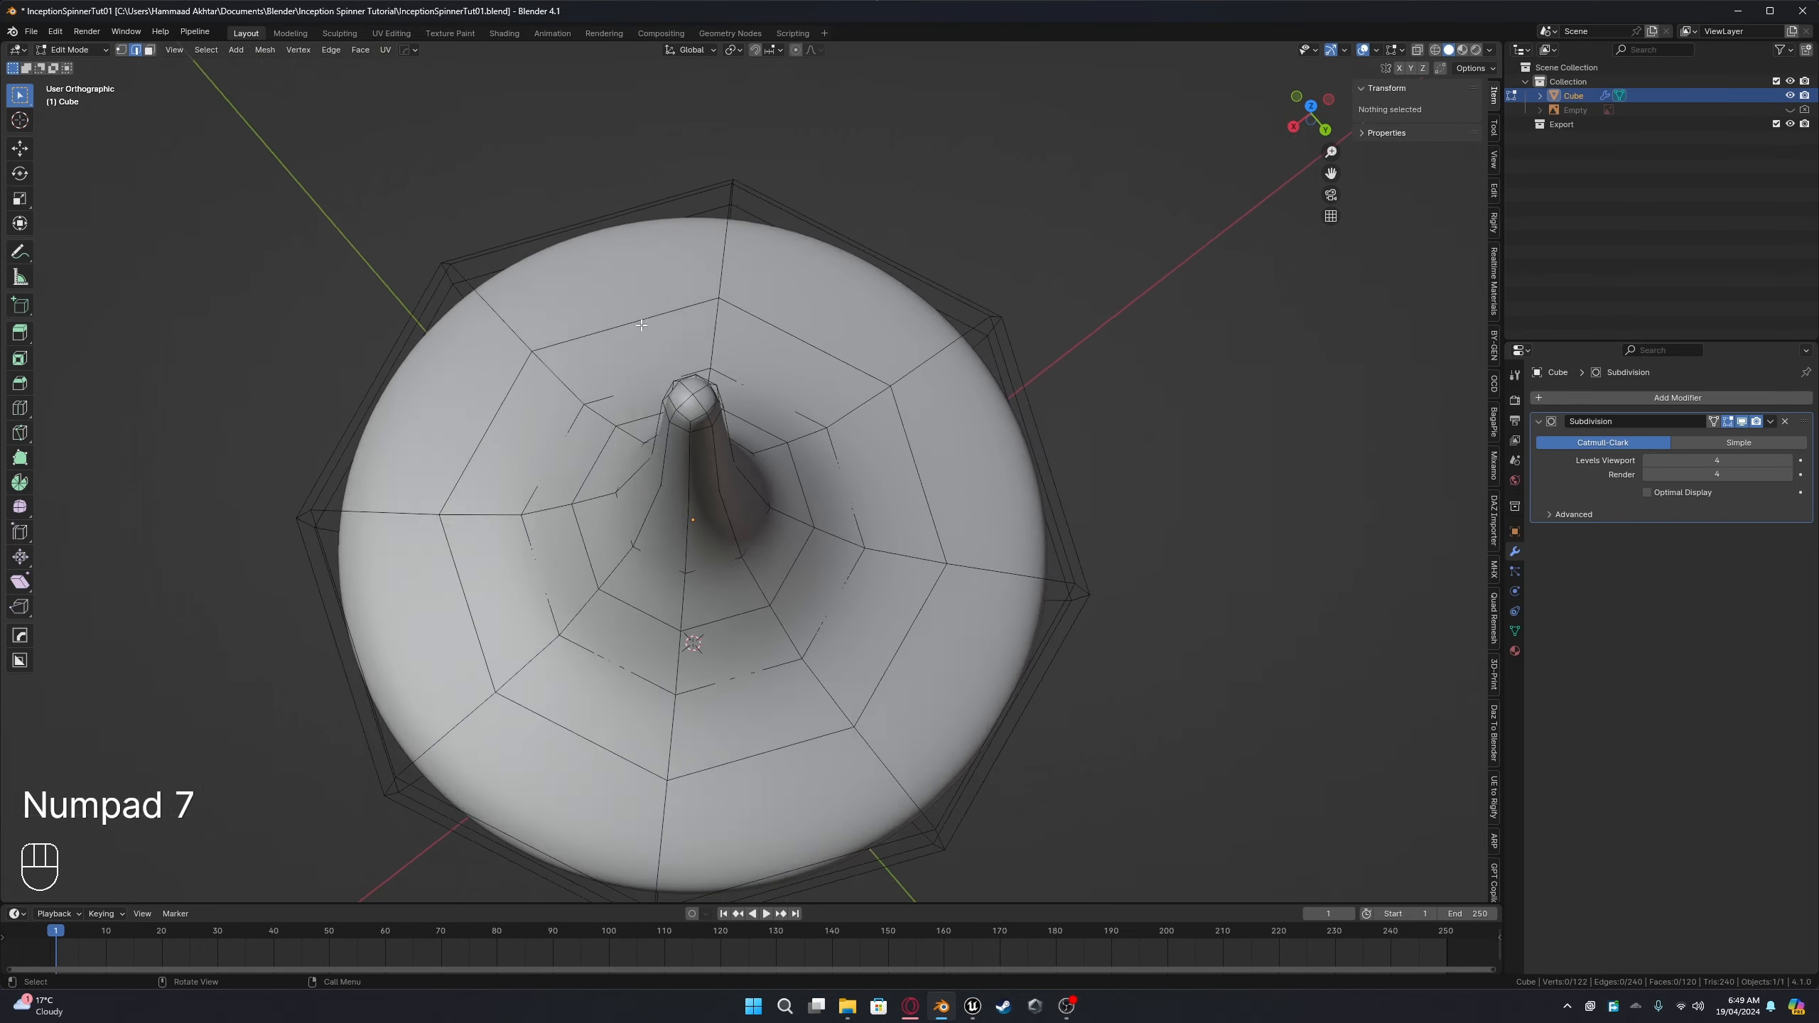
scroll(1018, 425, "up", 5)
left_click(1040, 361)
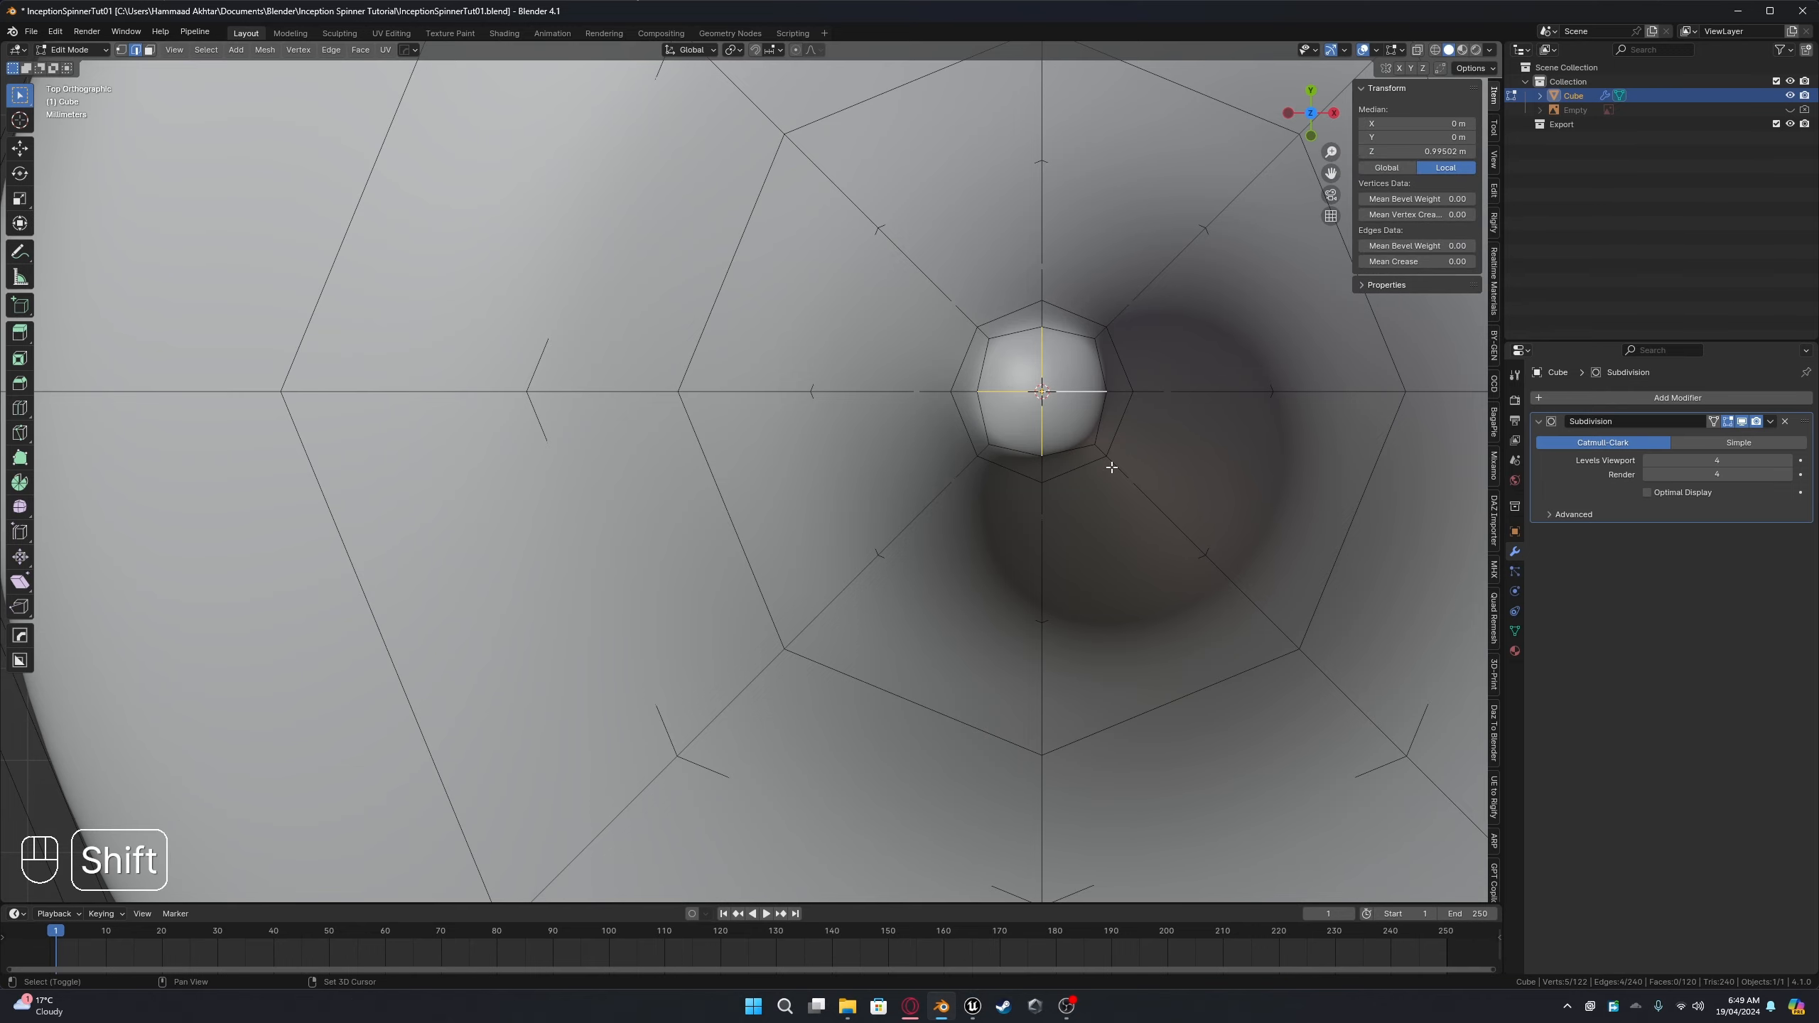
Step: Extend the edge selection from the stem's tip down one side of the stem and over the disc's upper face
middle_click_drag(1111, 467, 1065, 472)
key("KP_1")
key("ctrl+KP_1")
scroll(1064, 472, "down", 4)
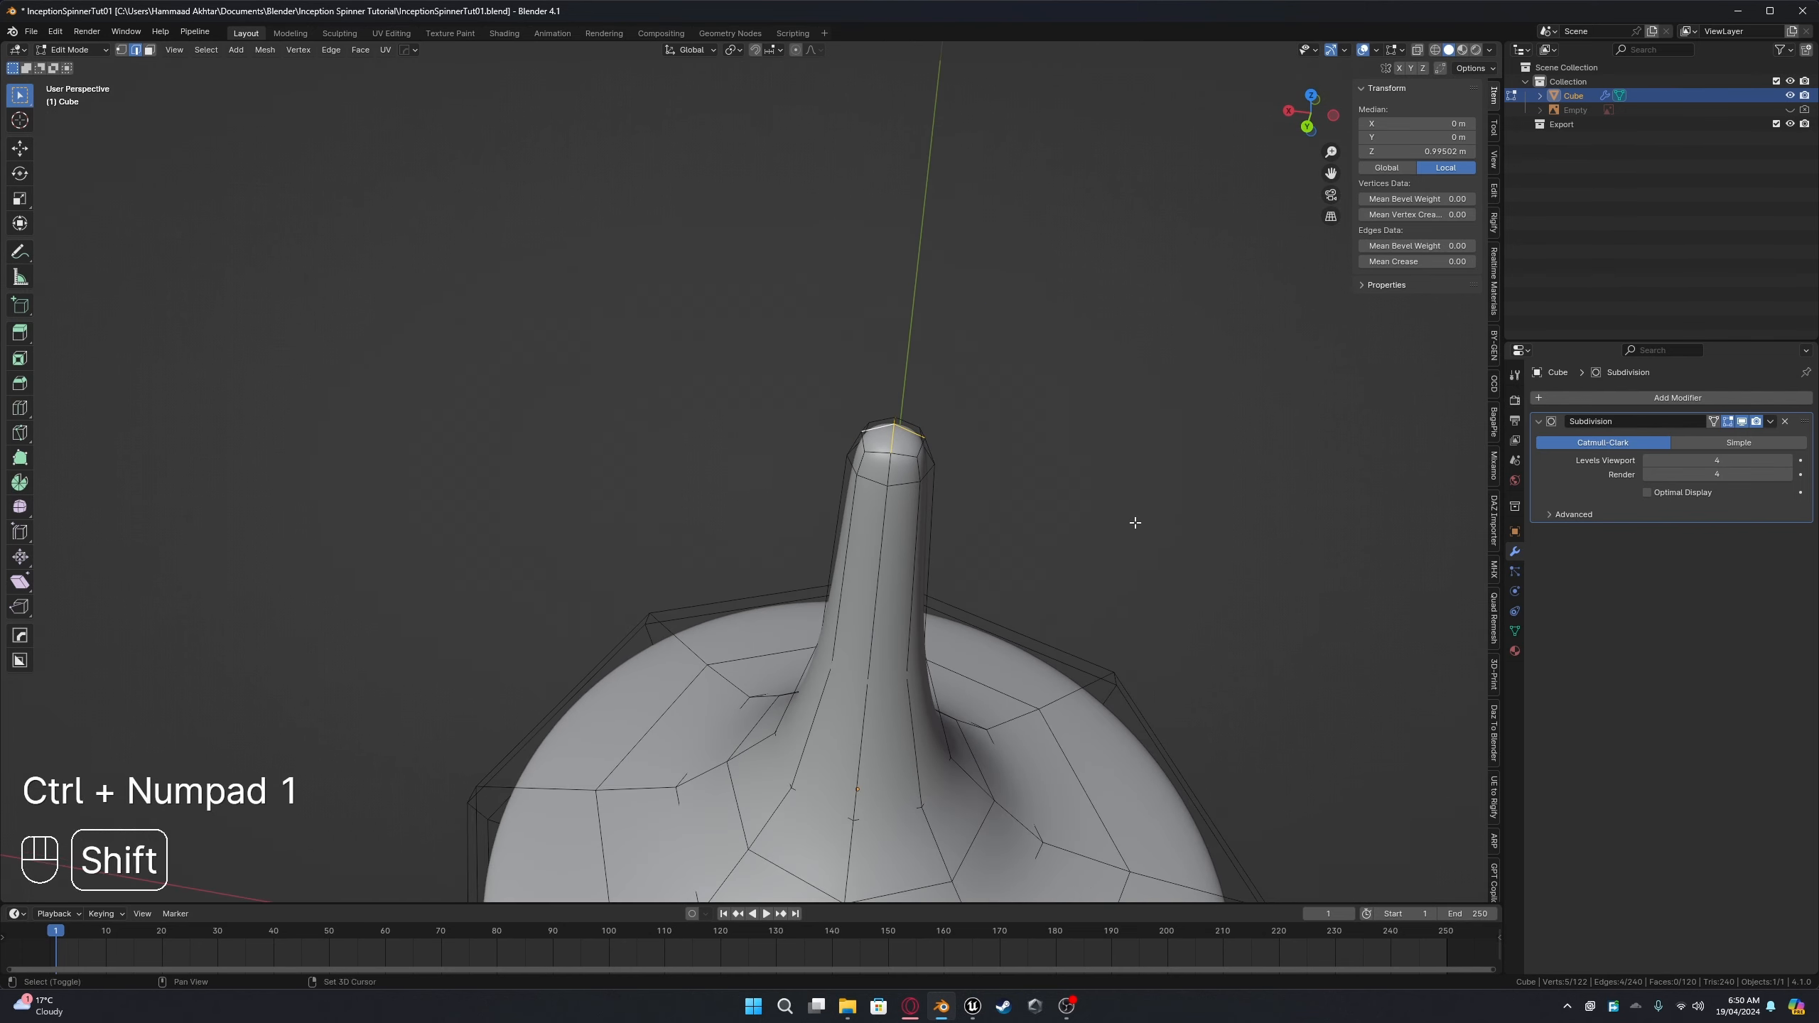
middle_click_drag(919, 532, 809, 322, "shift")
scroll(842, 436, "up", 3)
scroll(837, 417, "down", 5)
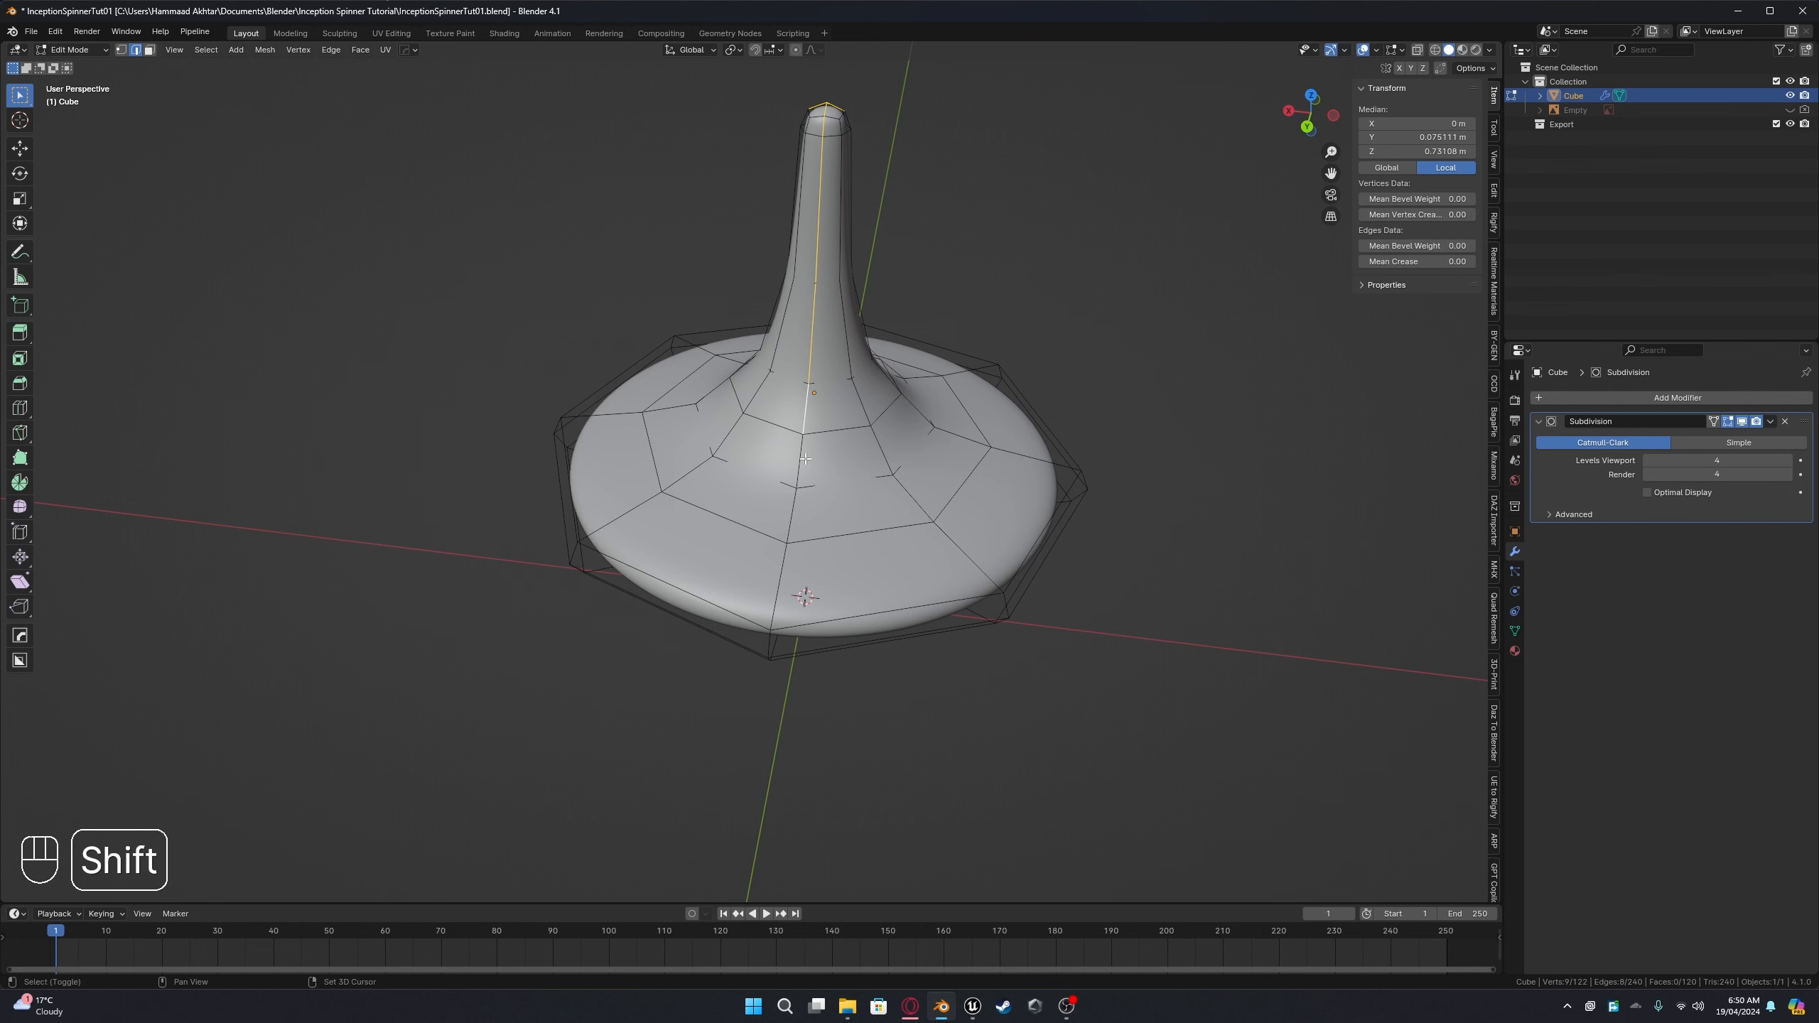
middle_click_drag(831, 561, 780, 641)
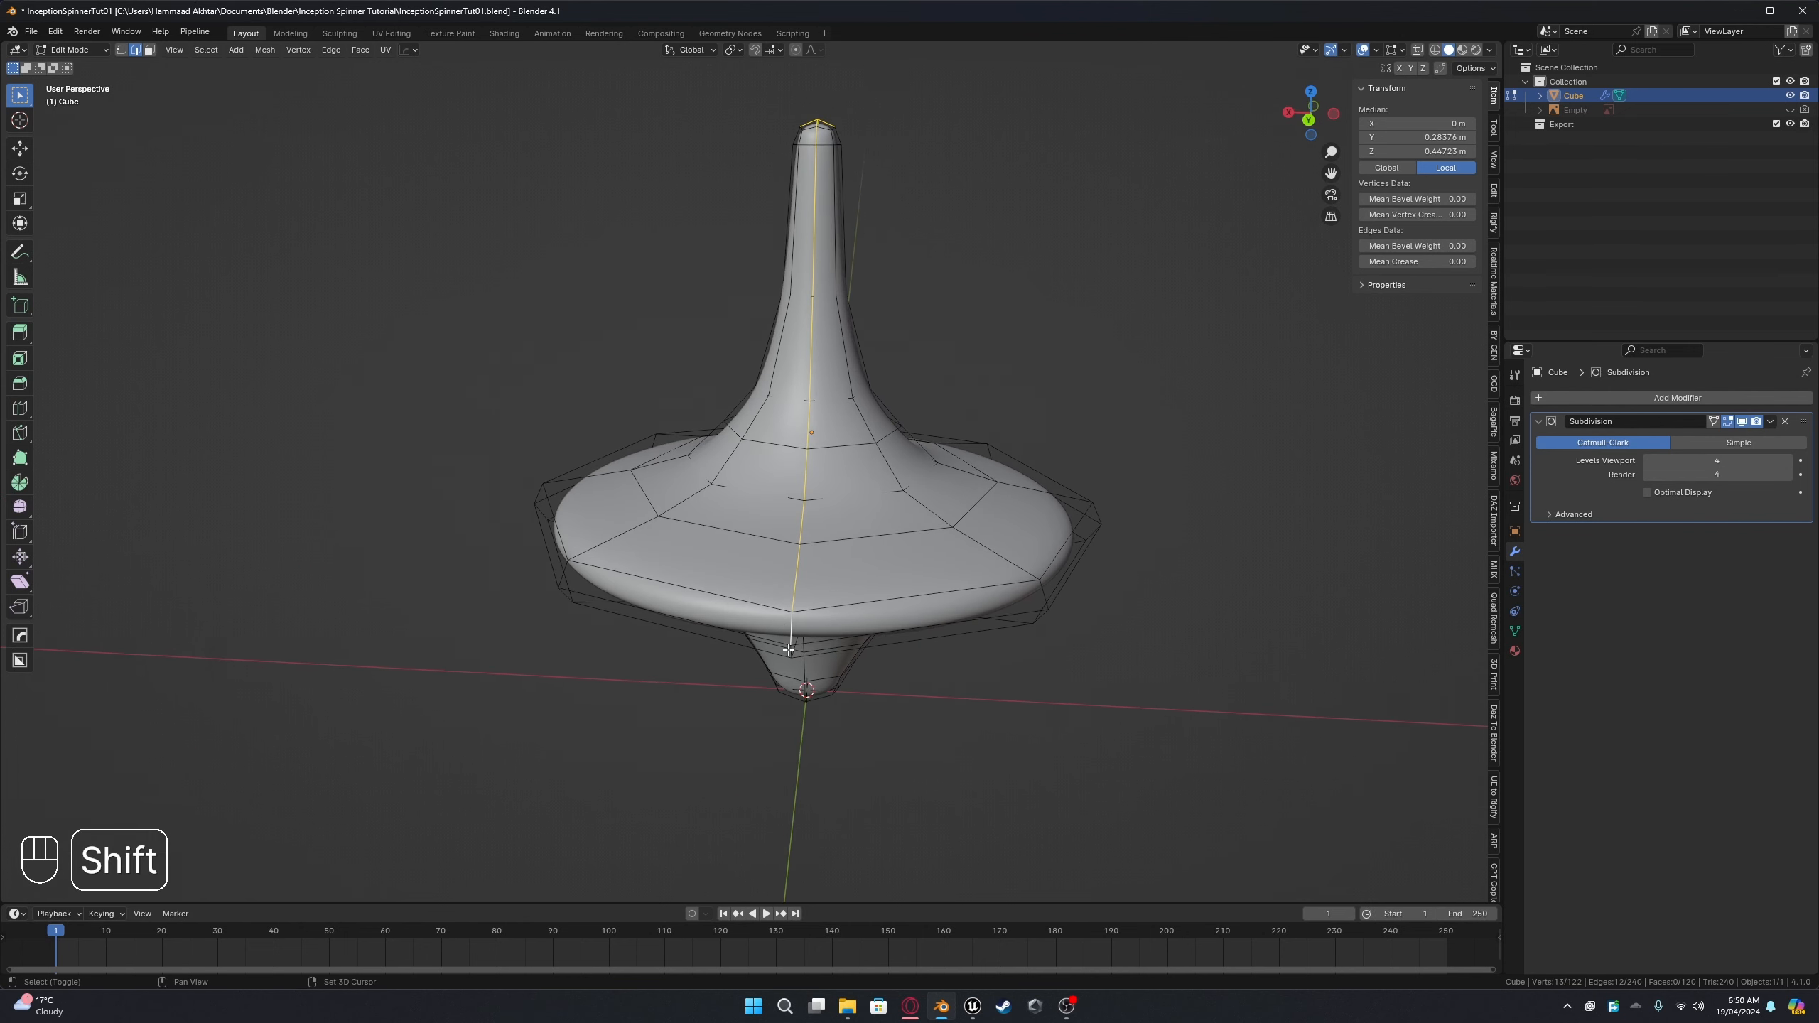
Step: Continue the edge selection along the disc's underside to the bottom tip, including the edges that cross at its centre
middle_click_drag(888, 570, 850, 451)
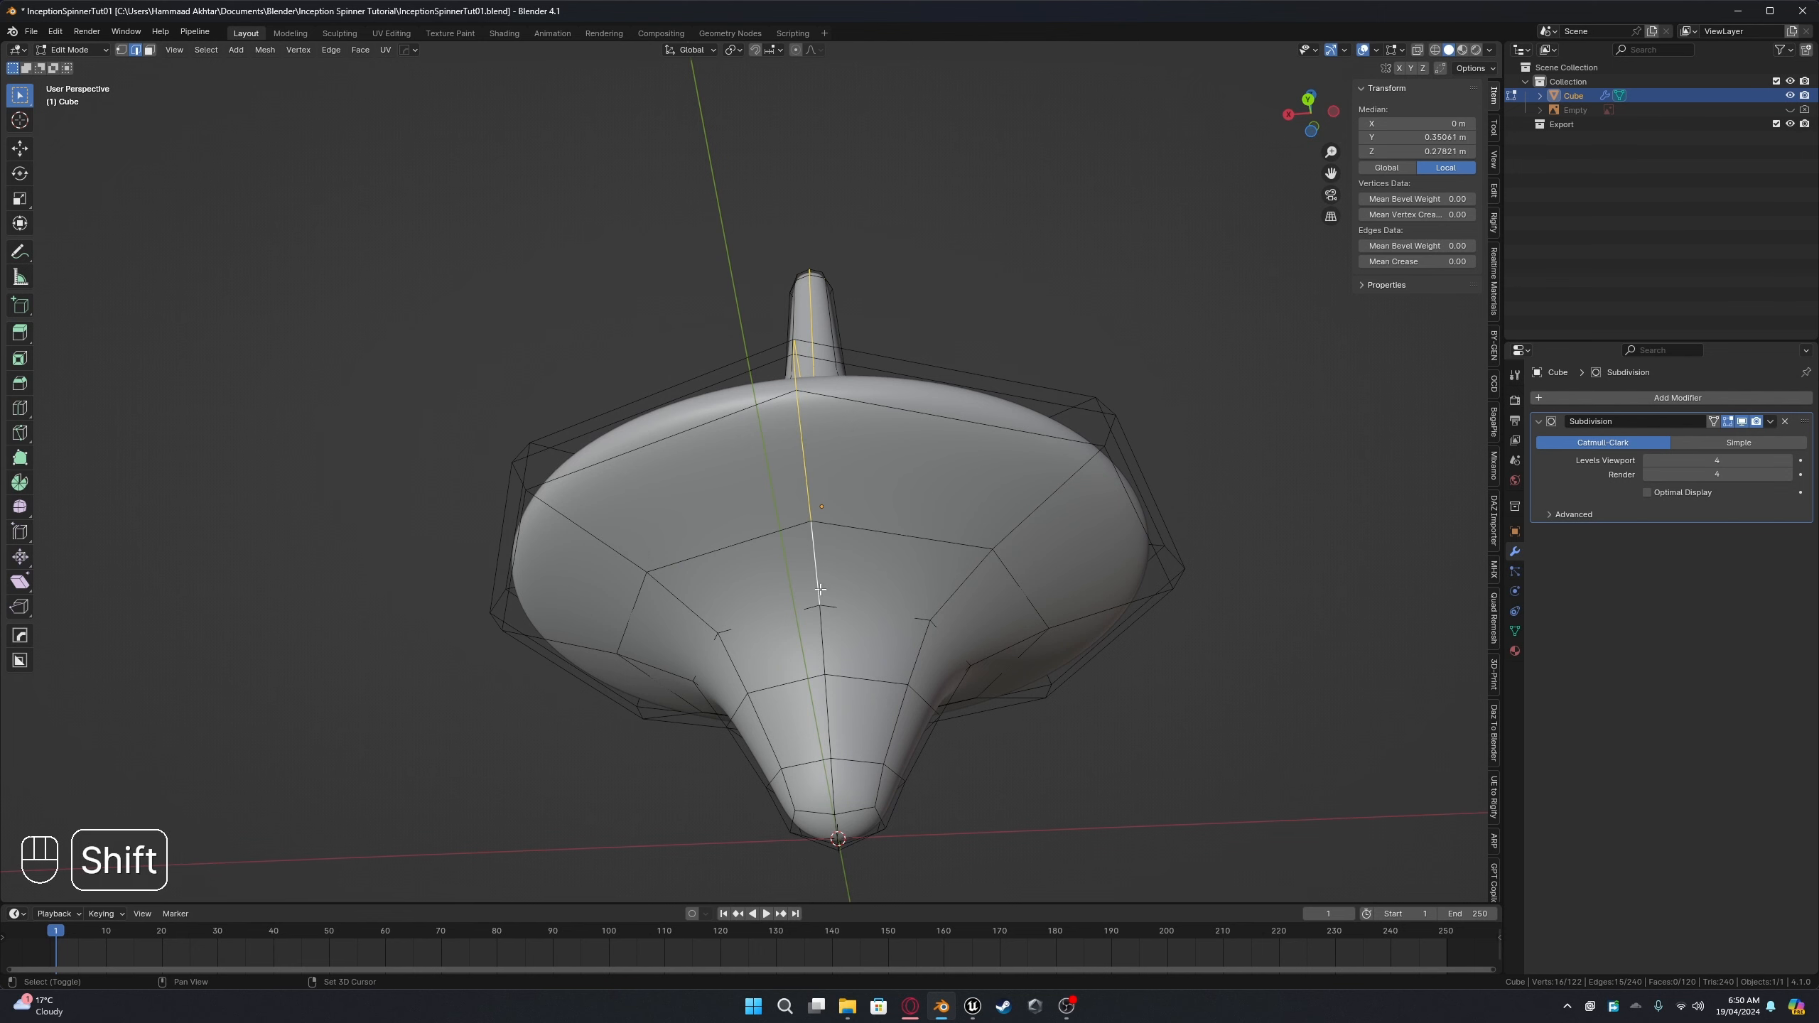
middle_click_drag(856, 730, 845, 367)
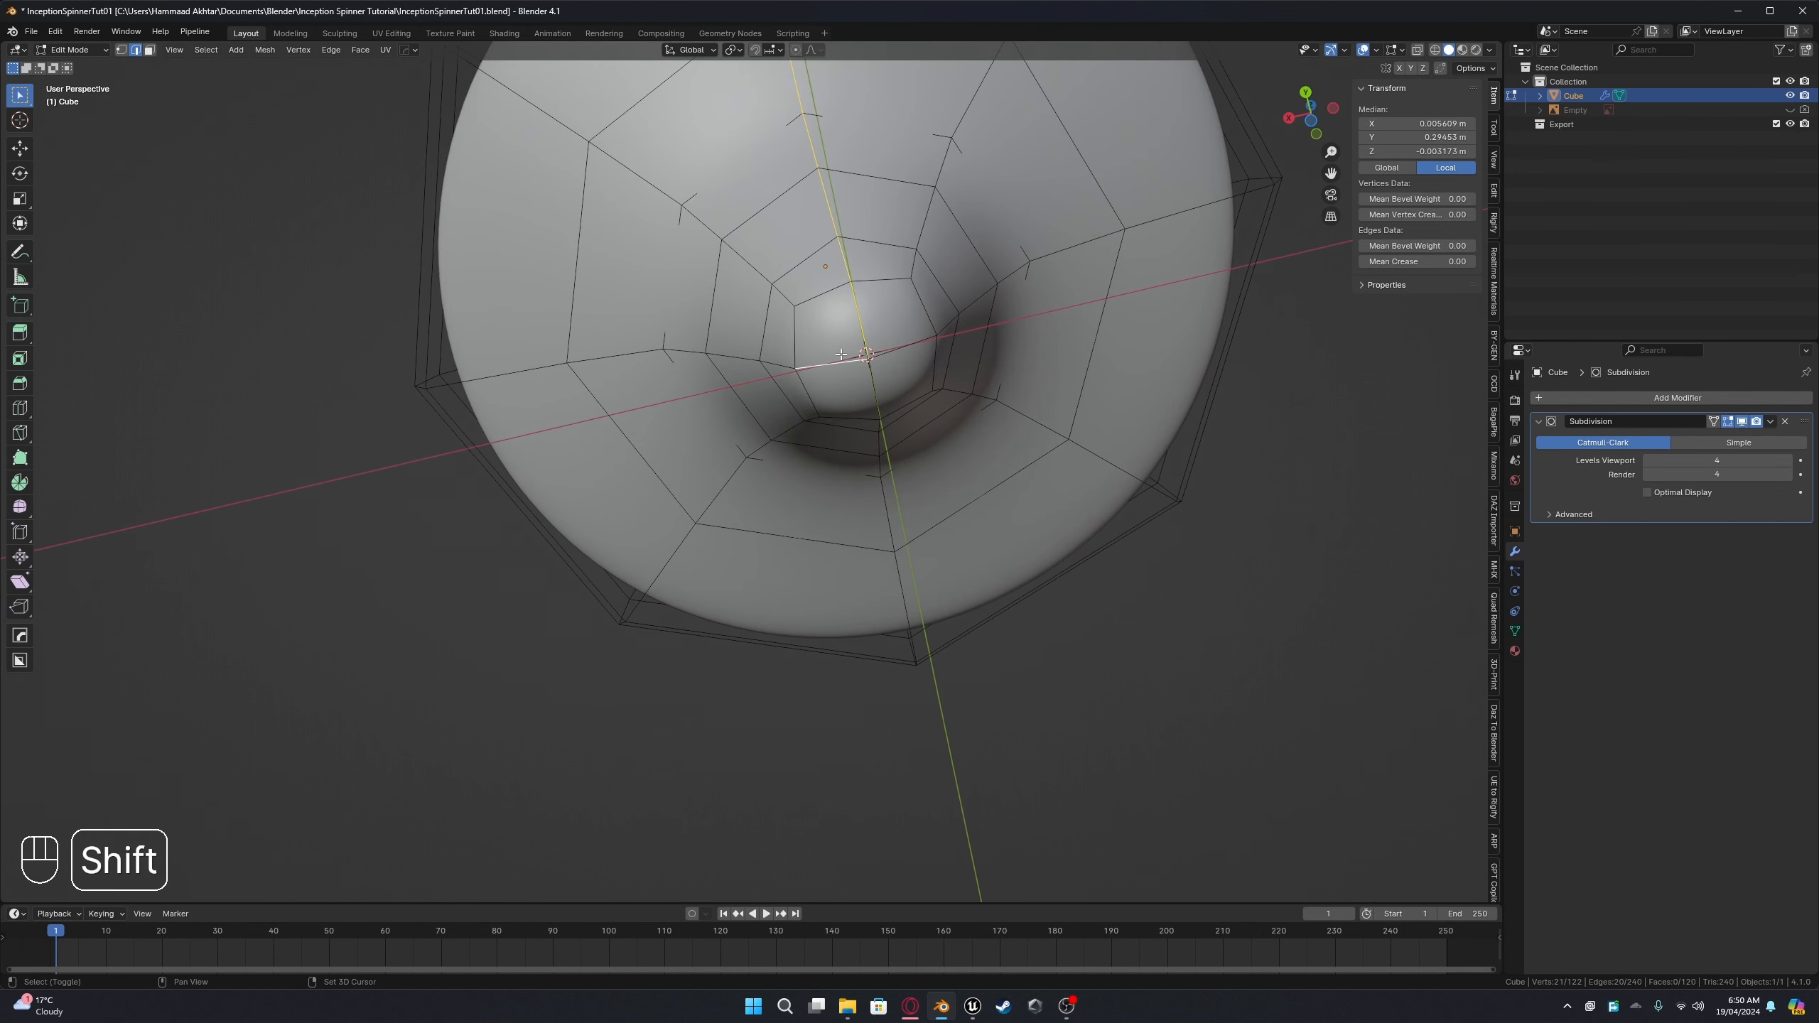
left_click(879, 394, "shift")
Step: Mark the selected profile edges as a seam and clear the selection
scroll(879, 394, "down", 4)
middle_click_drag(879, 394, 710, 520)
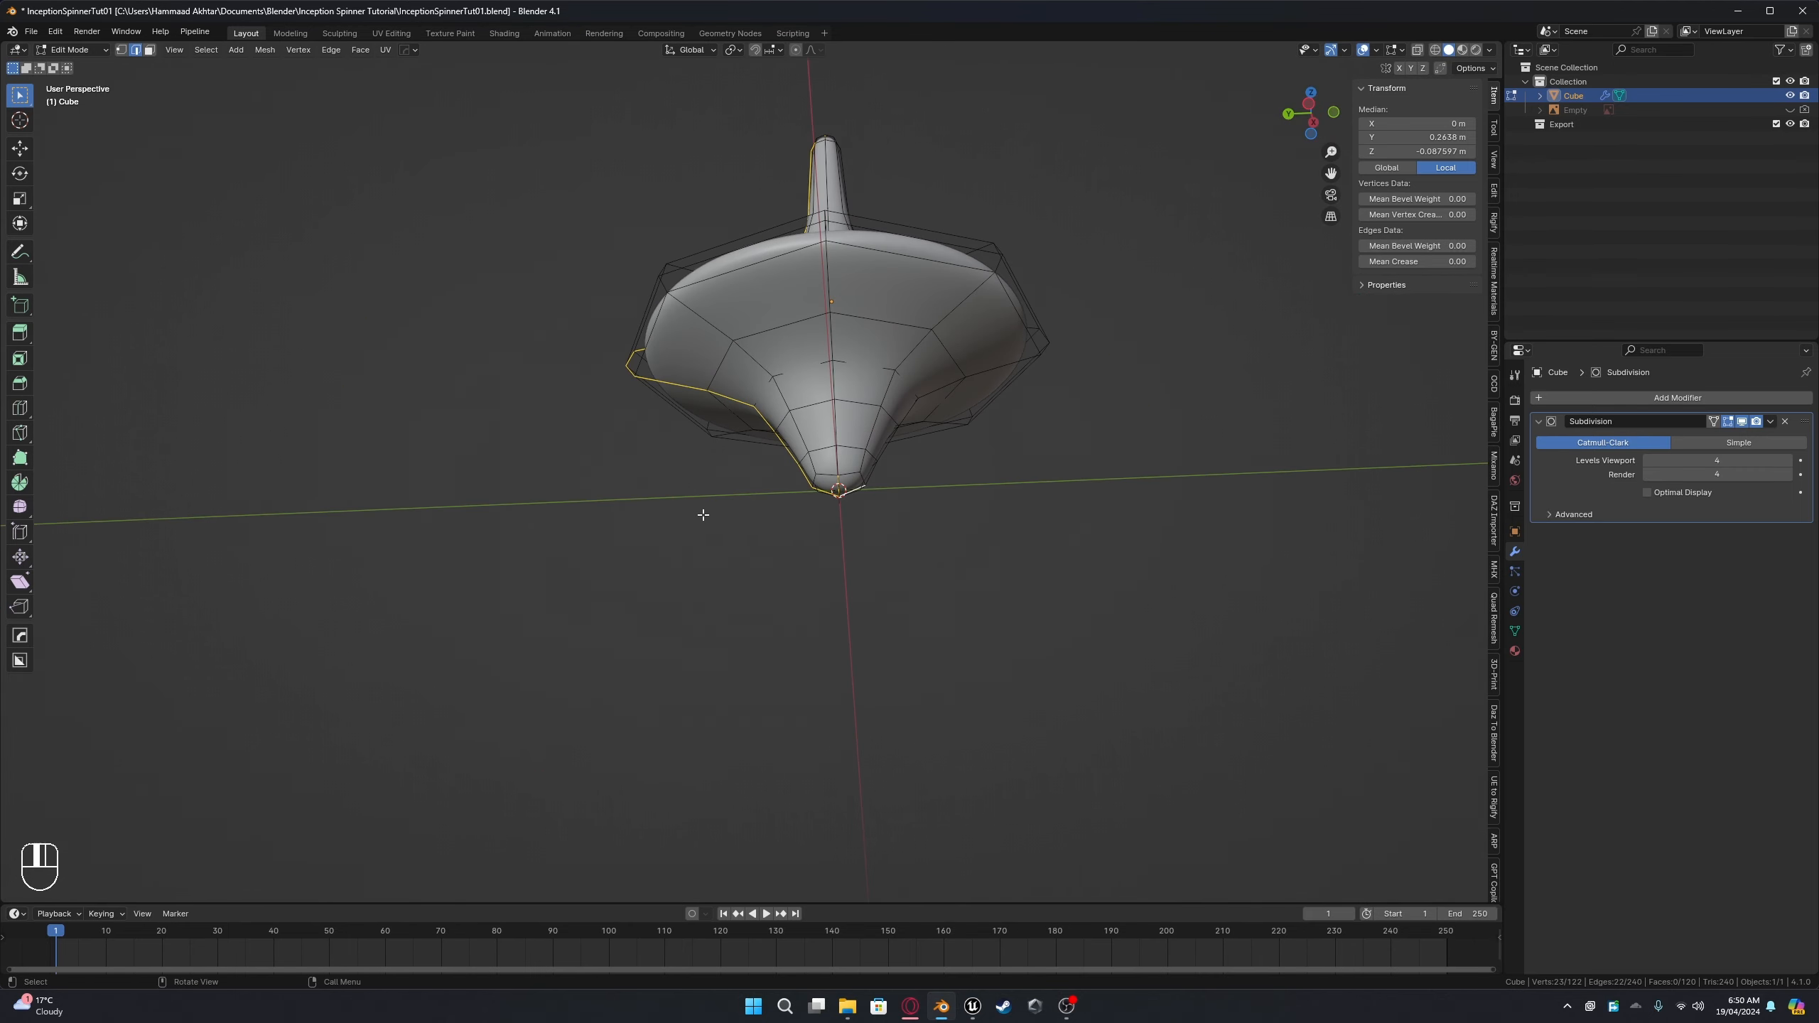
right_click(853, 374)
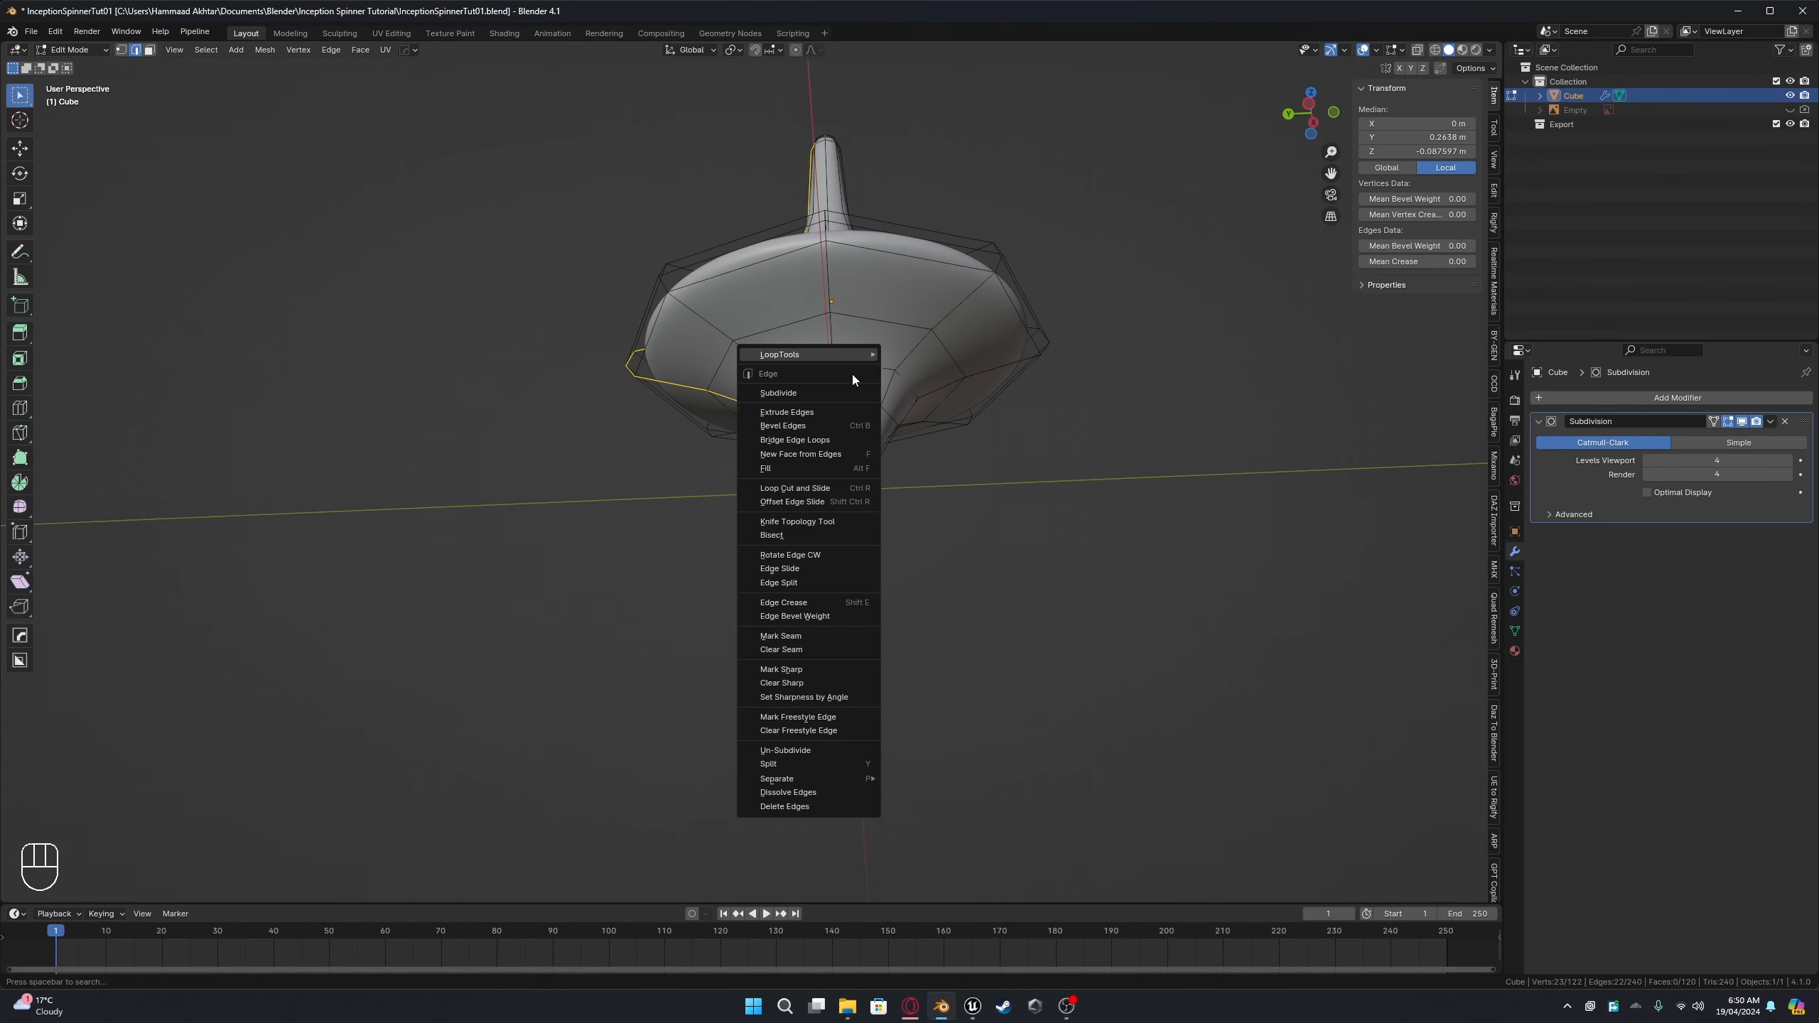
left_click(779, 636)
left_click(934, 621)
middle_click_drag(934, 621, 1008, 510)
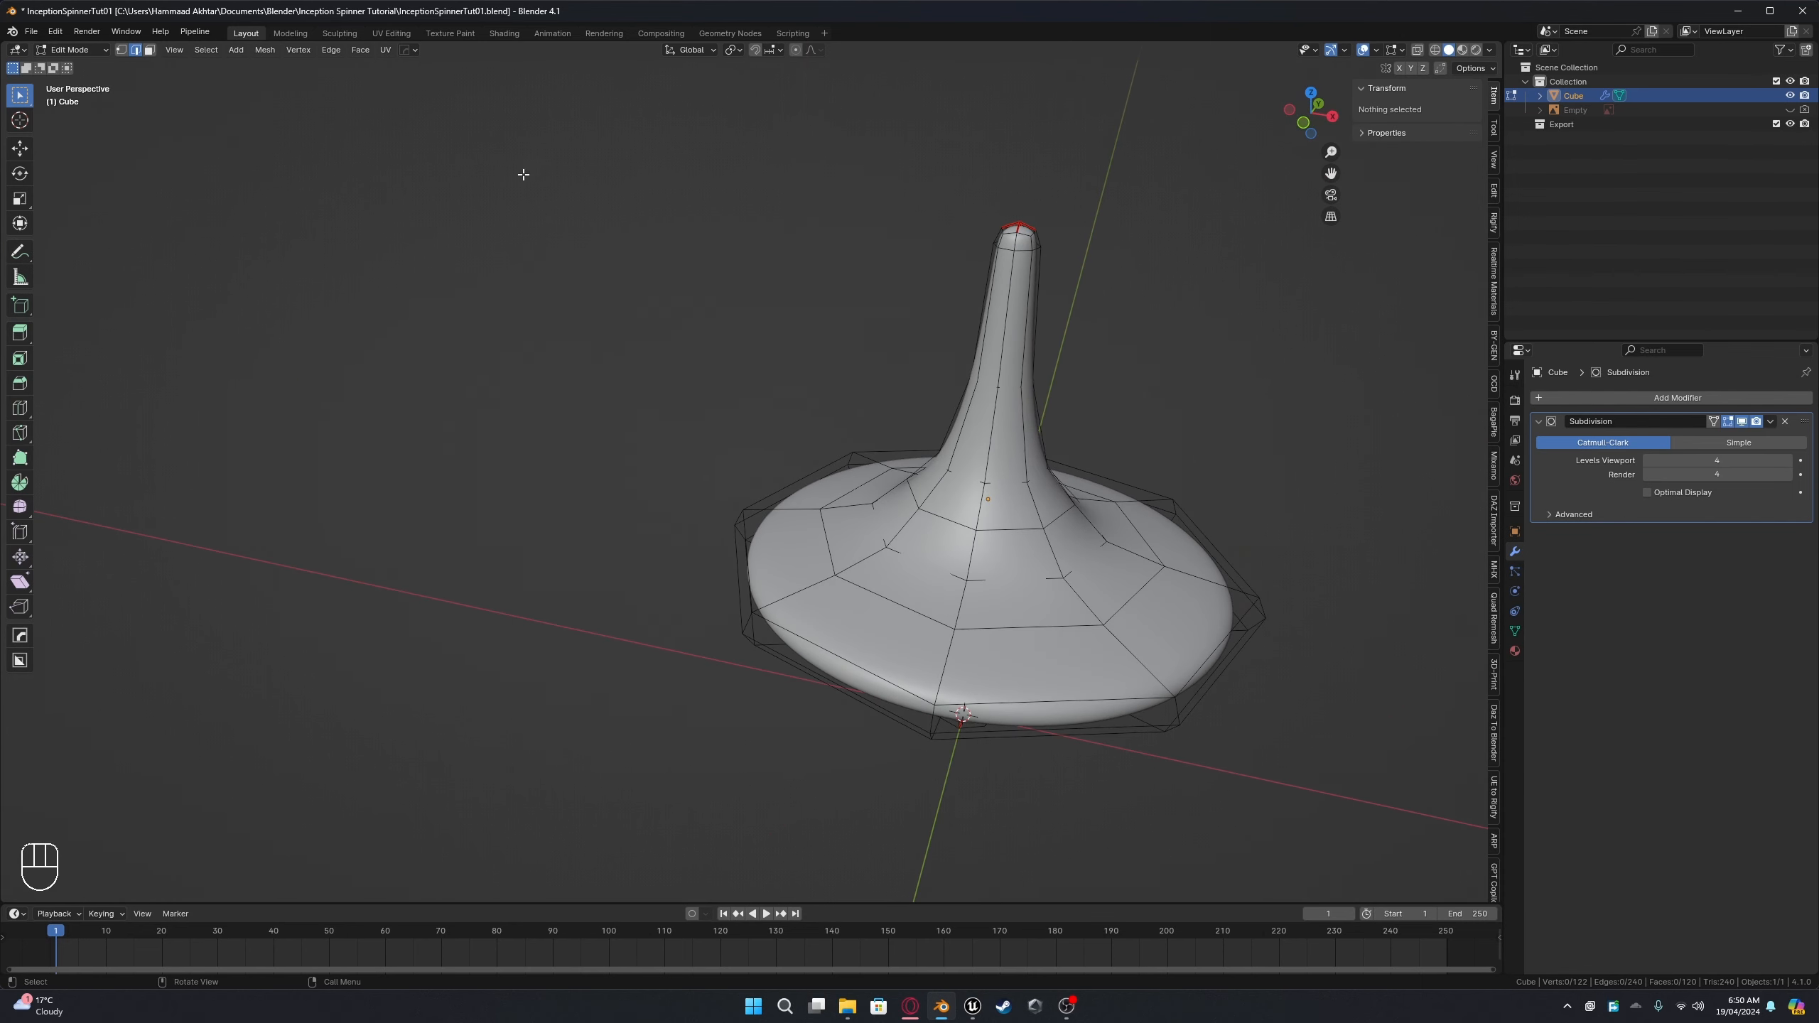
Step: Switch to the UV Editing workspace, select the whole spinning top mesh and unwrap it
left_click(391, 33)
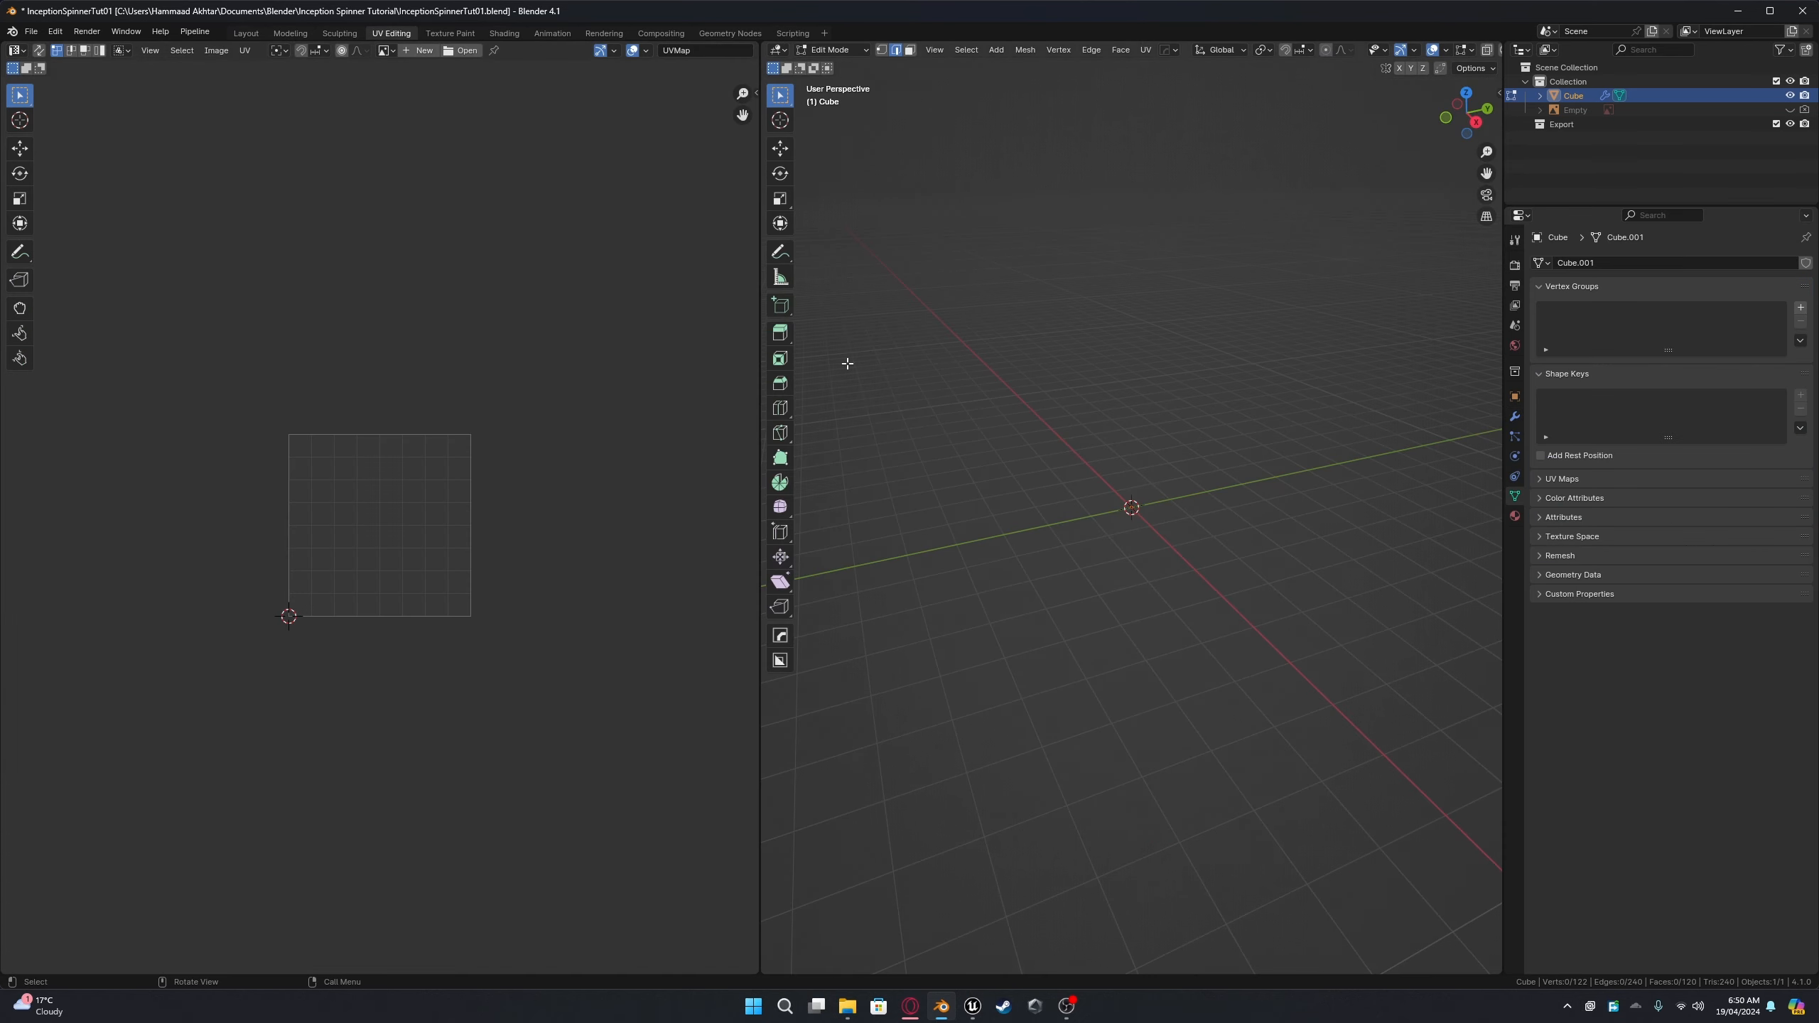
scroll(1083, 472, "up", 6)
middle_click_drag(1084, 473, 994, 471)
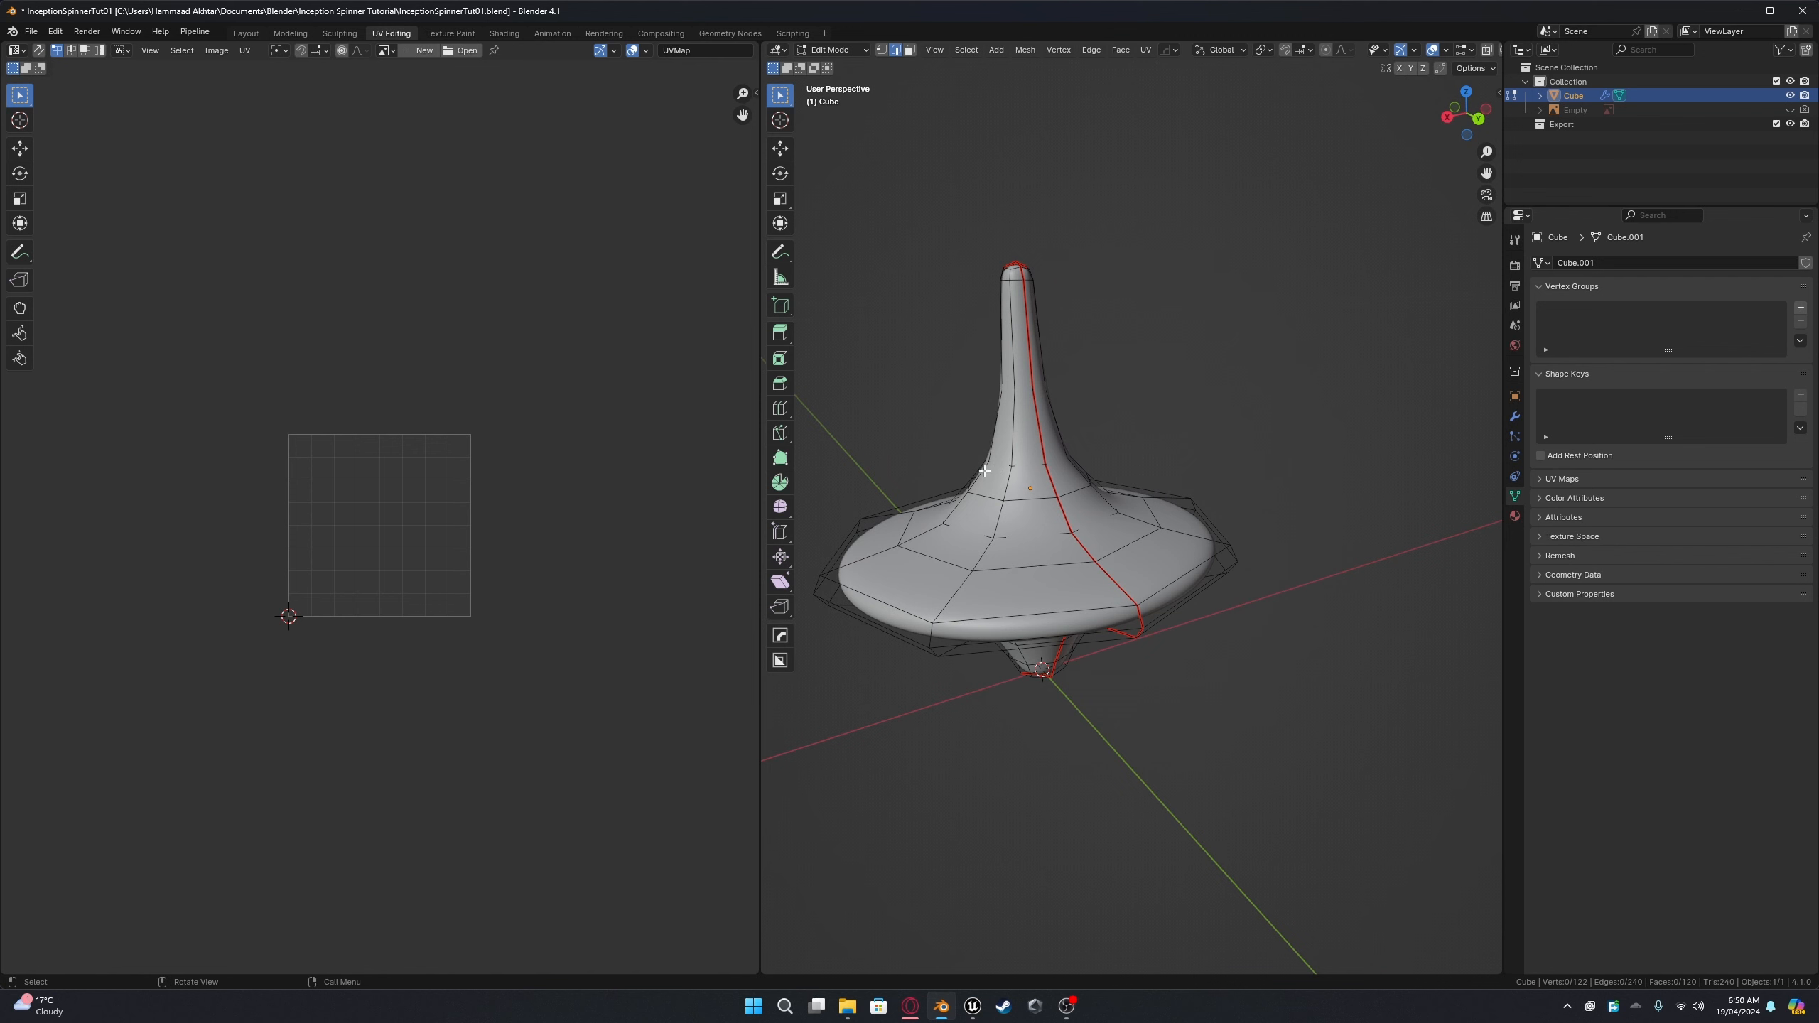
key("a")
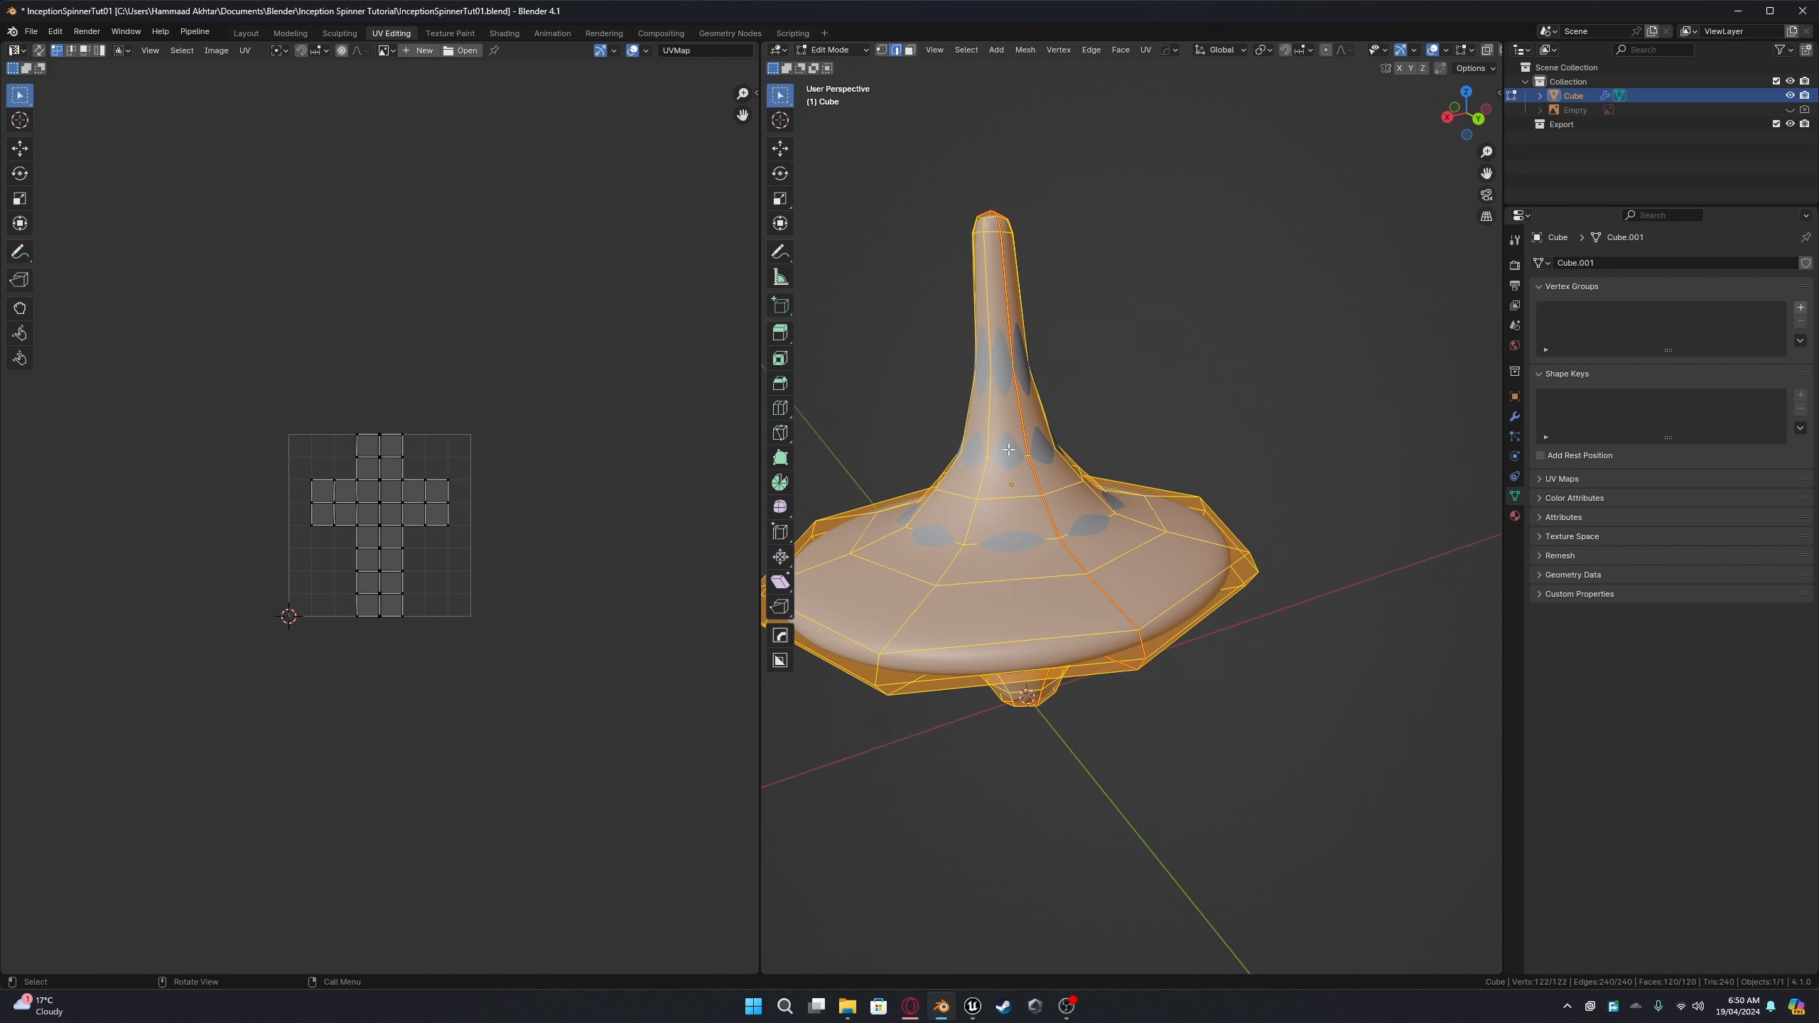
key("u")
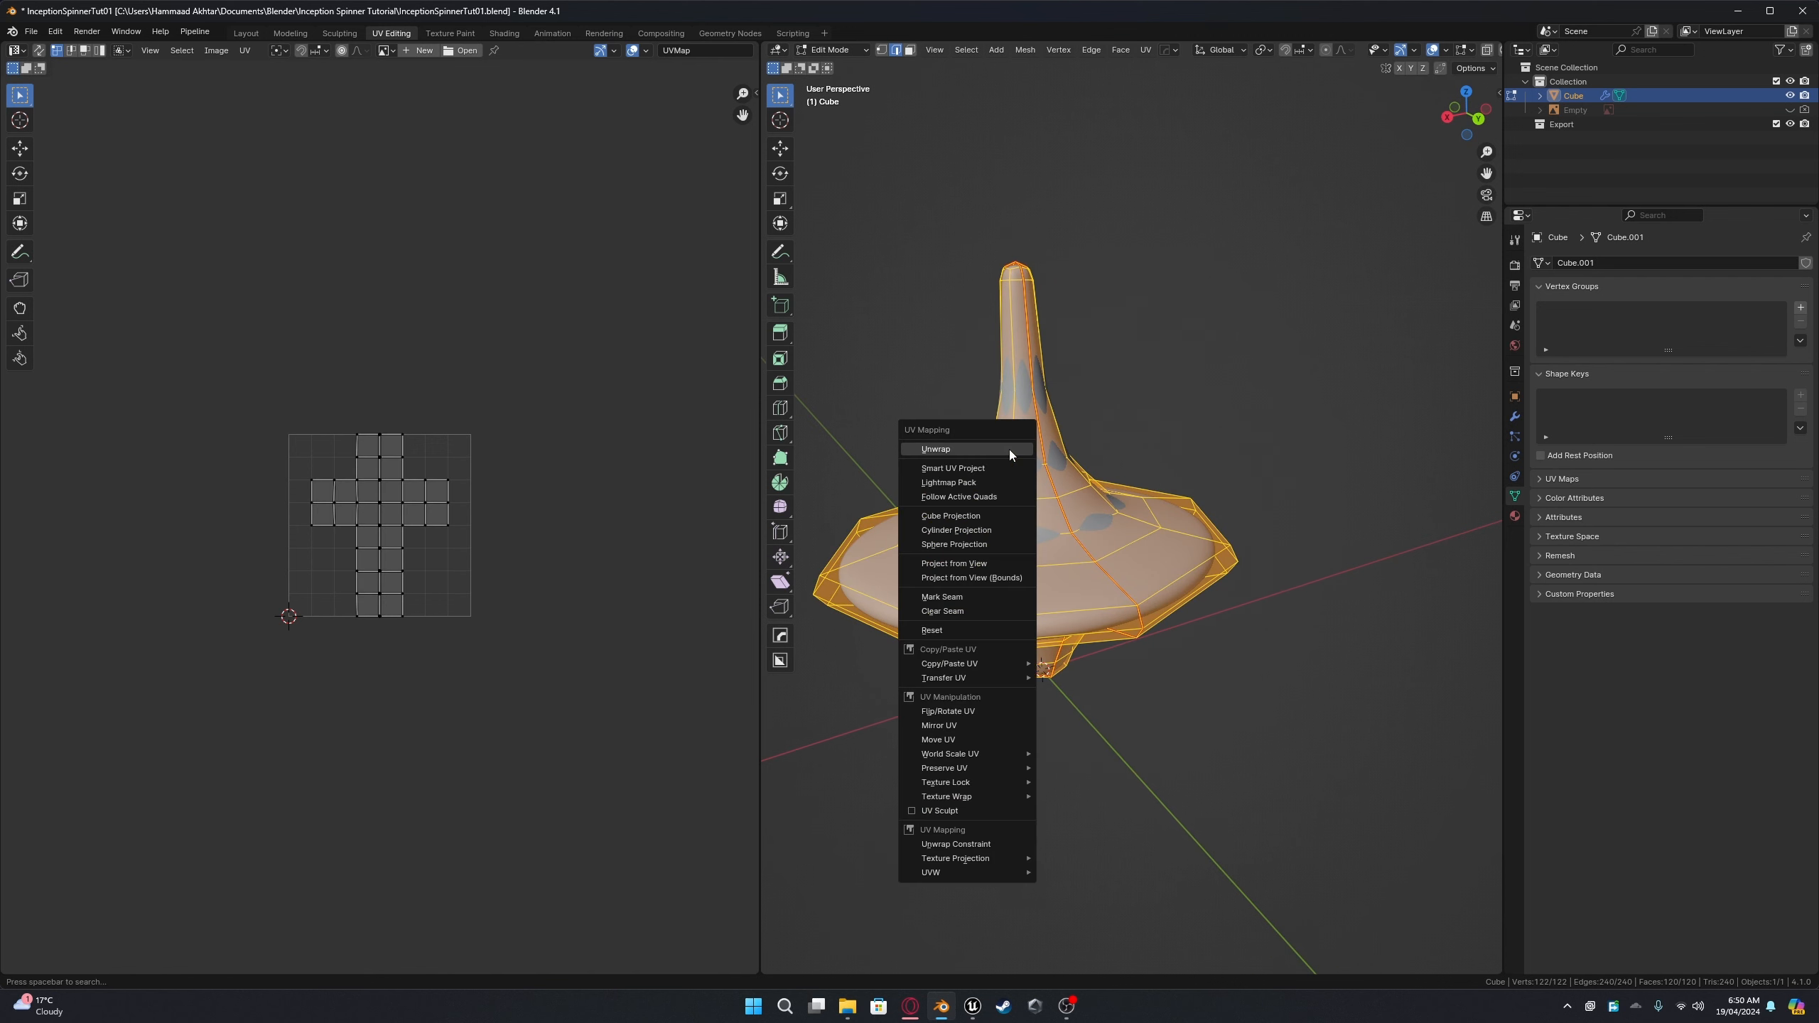
left_click(961, 450)
Step: Select the whole UV island and rotate it by about 37 degrees so the stem section points straight up
scroll(511, 457, "up", 4)
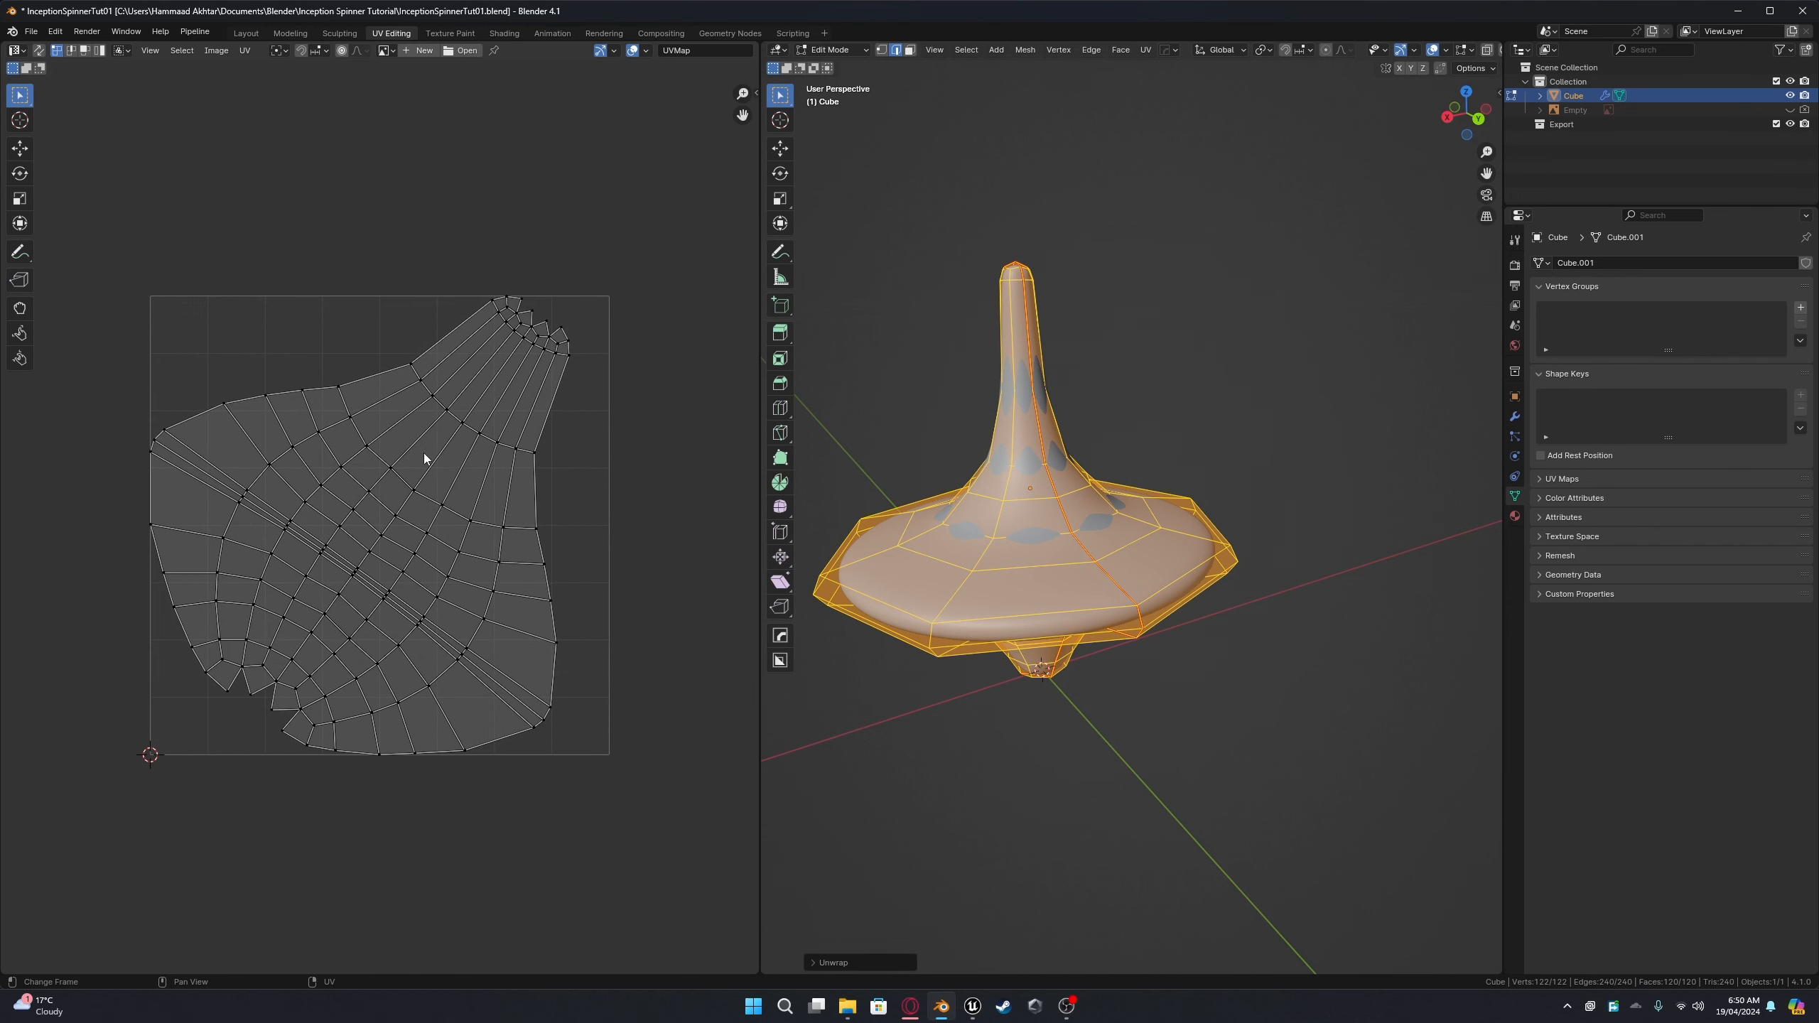
left_click(463, 425)
key("a")
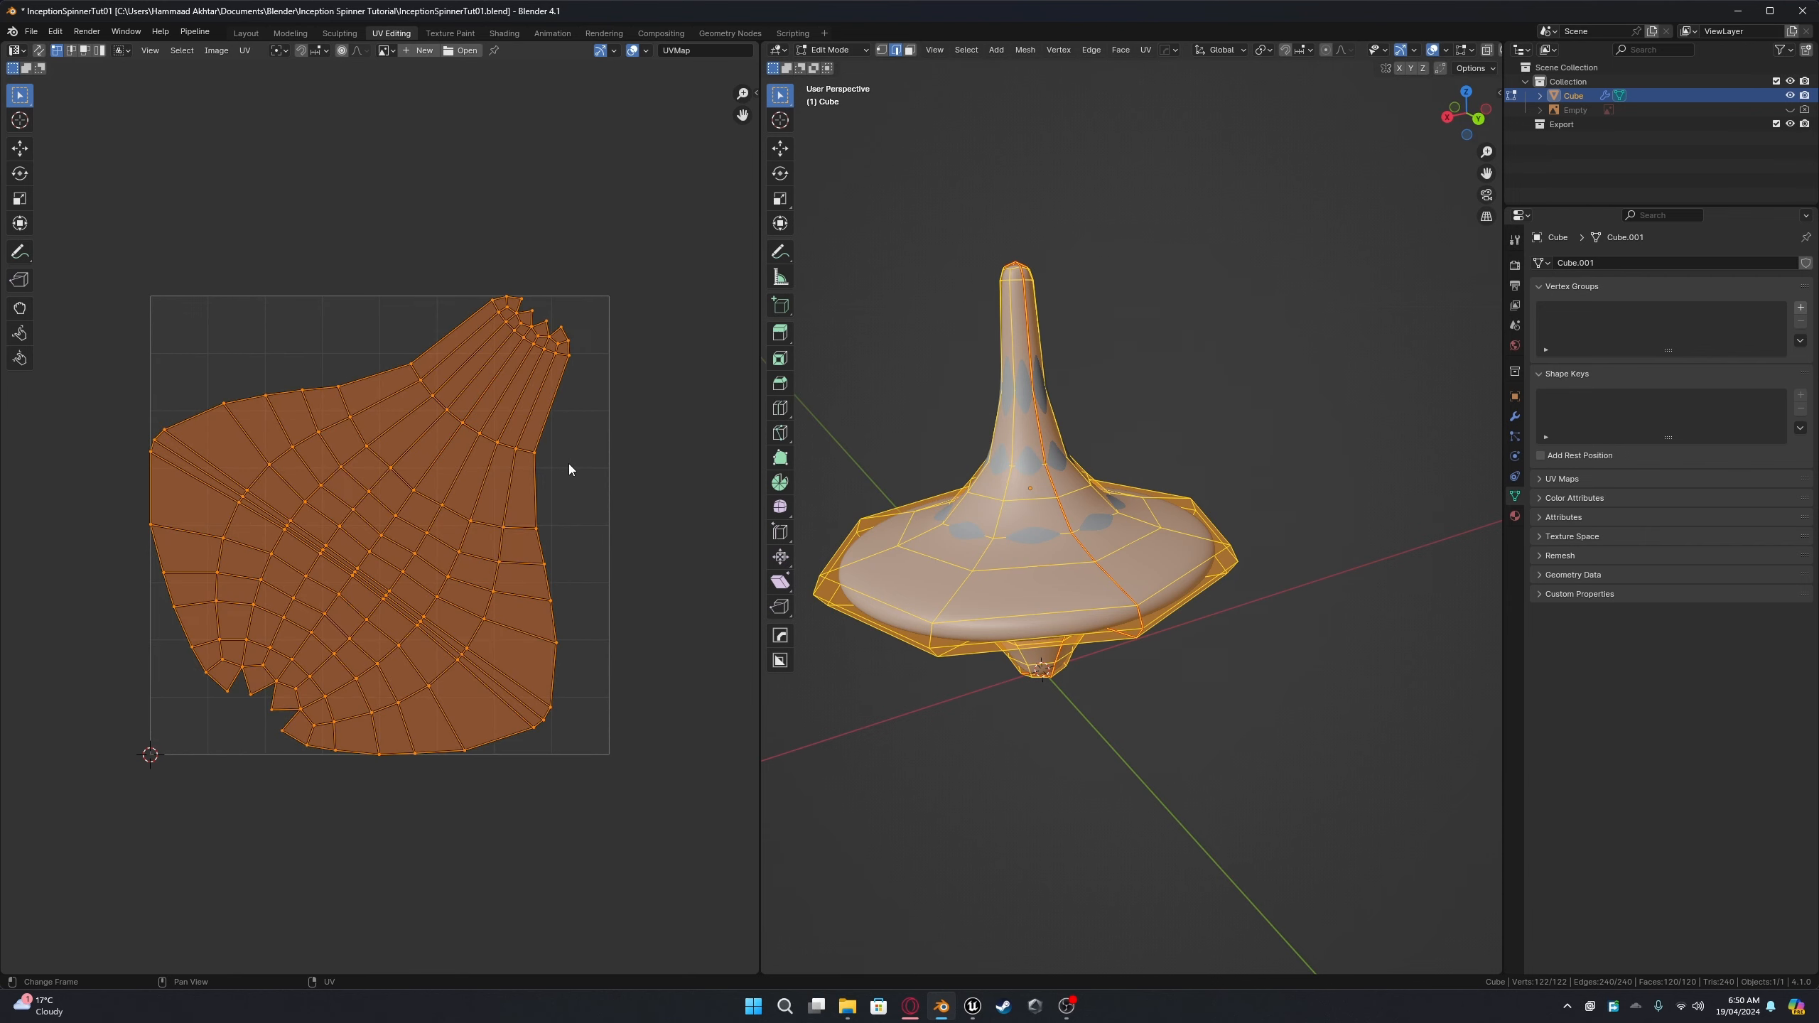
key("r")
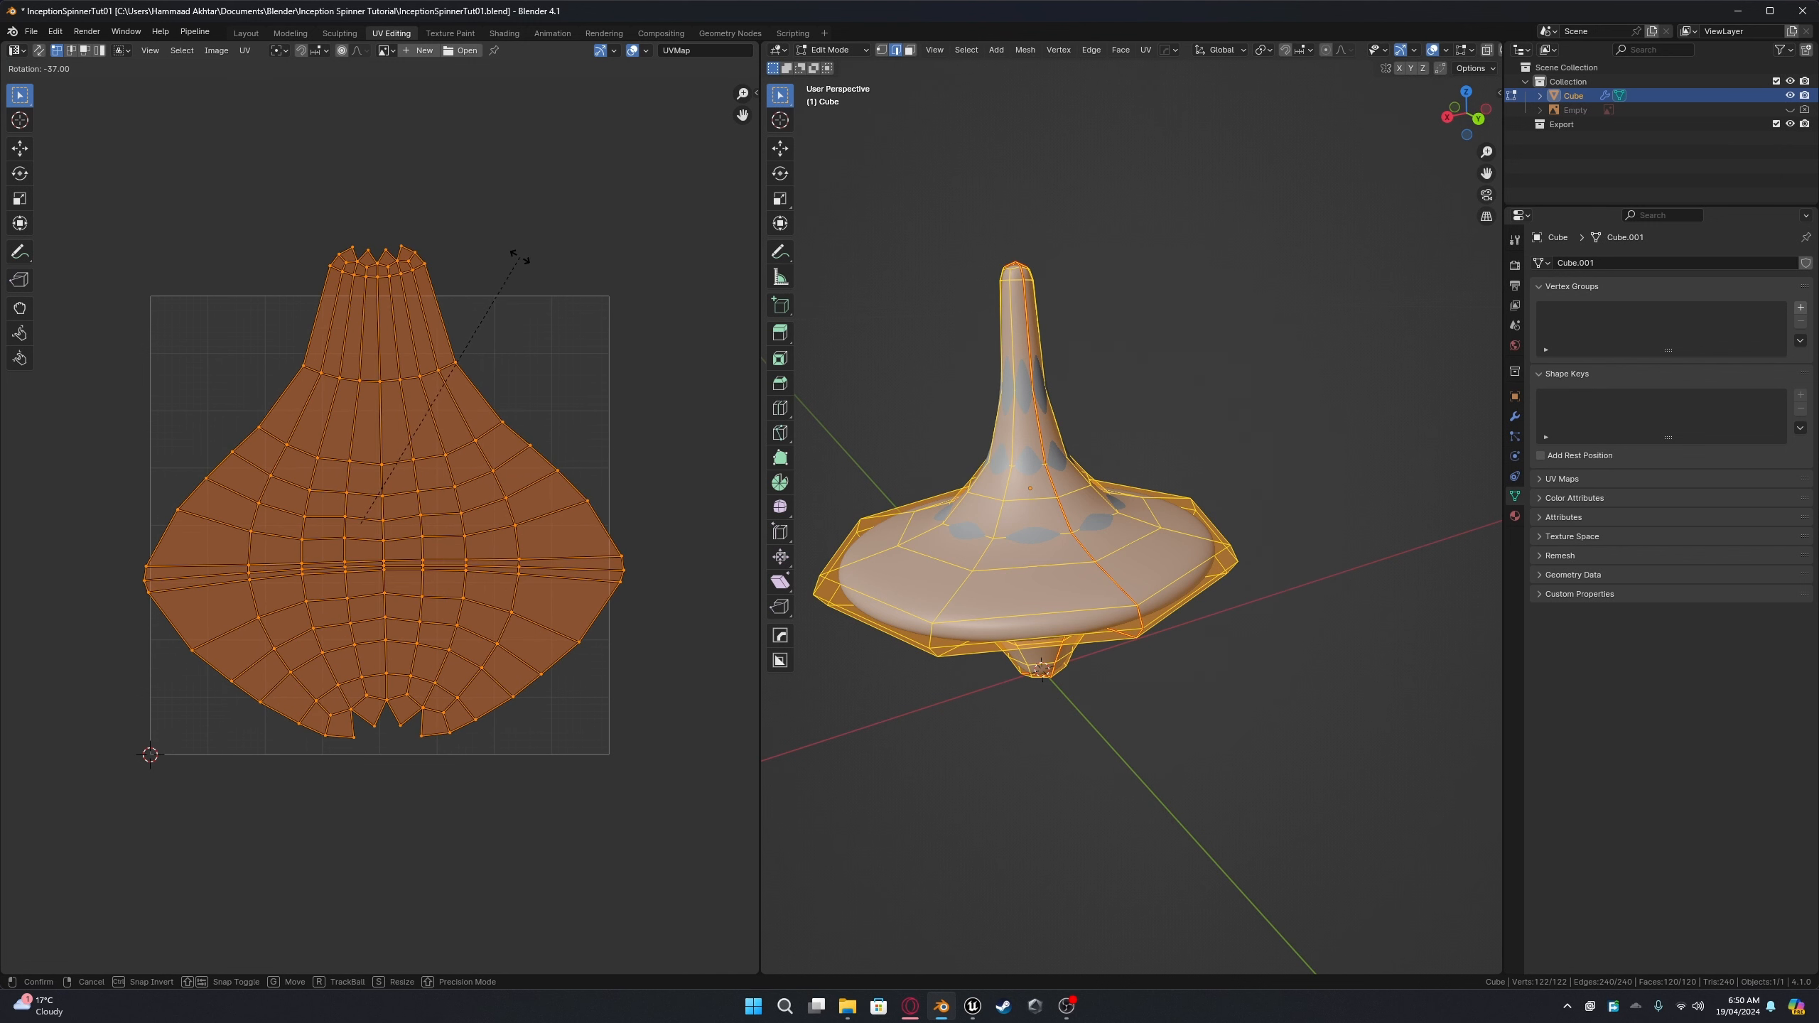
left_click(614, 443)
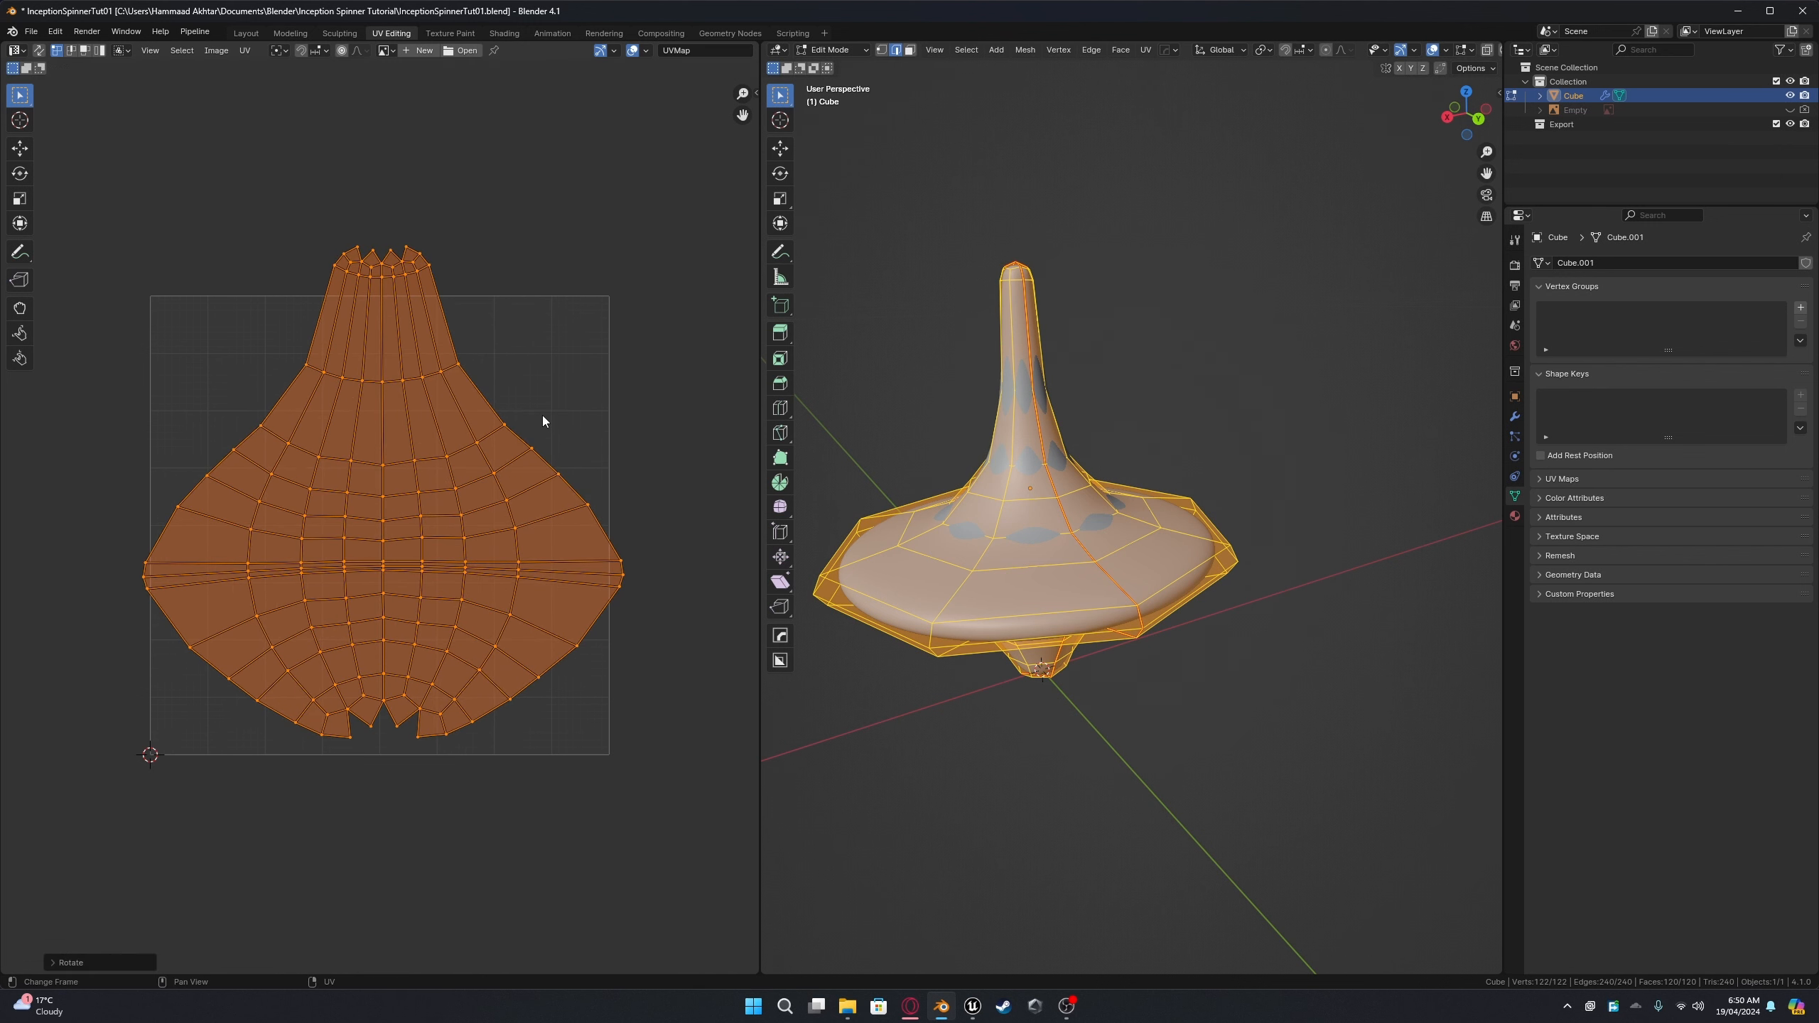
Step: Flatten the upper edge of the stem quad just left of the island's centre line by scaling its two vertices to 0 along Y
scroll(458, 379, "up", 3)
middle_click_drag(349, 188, 337, 304)
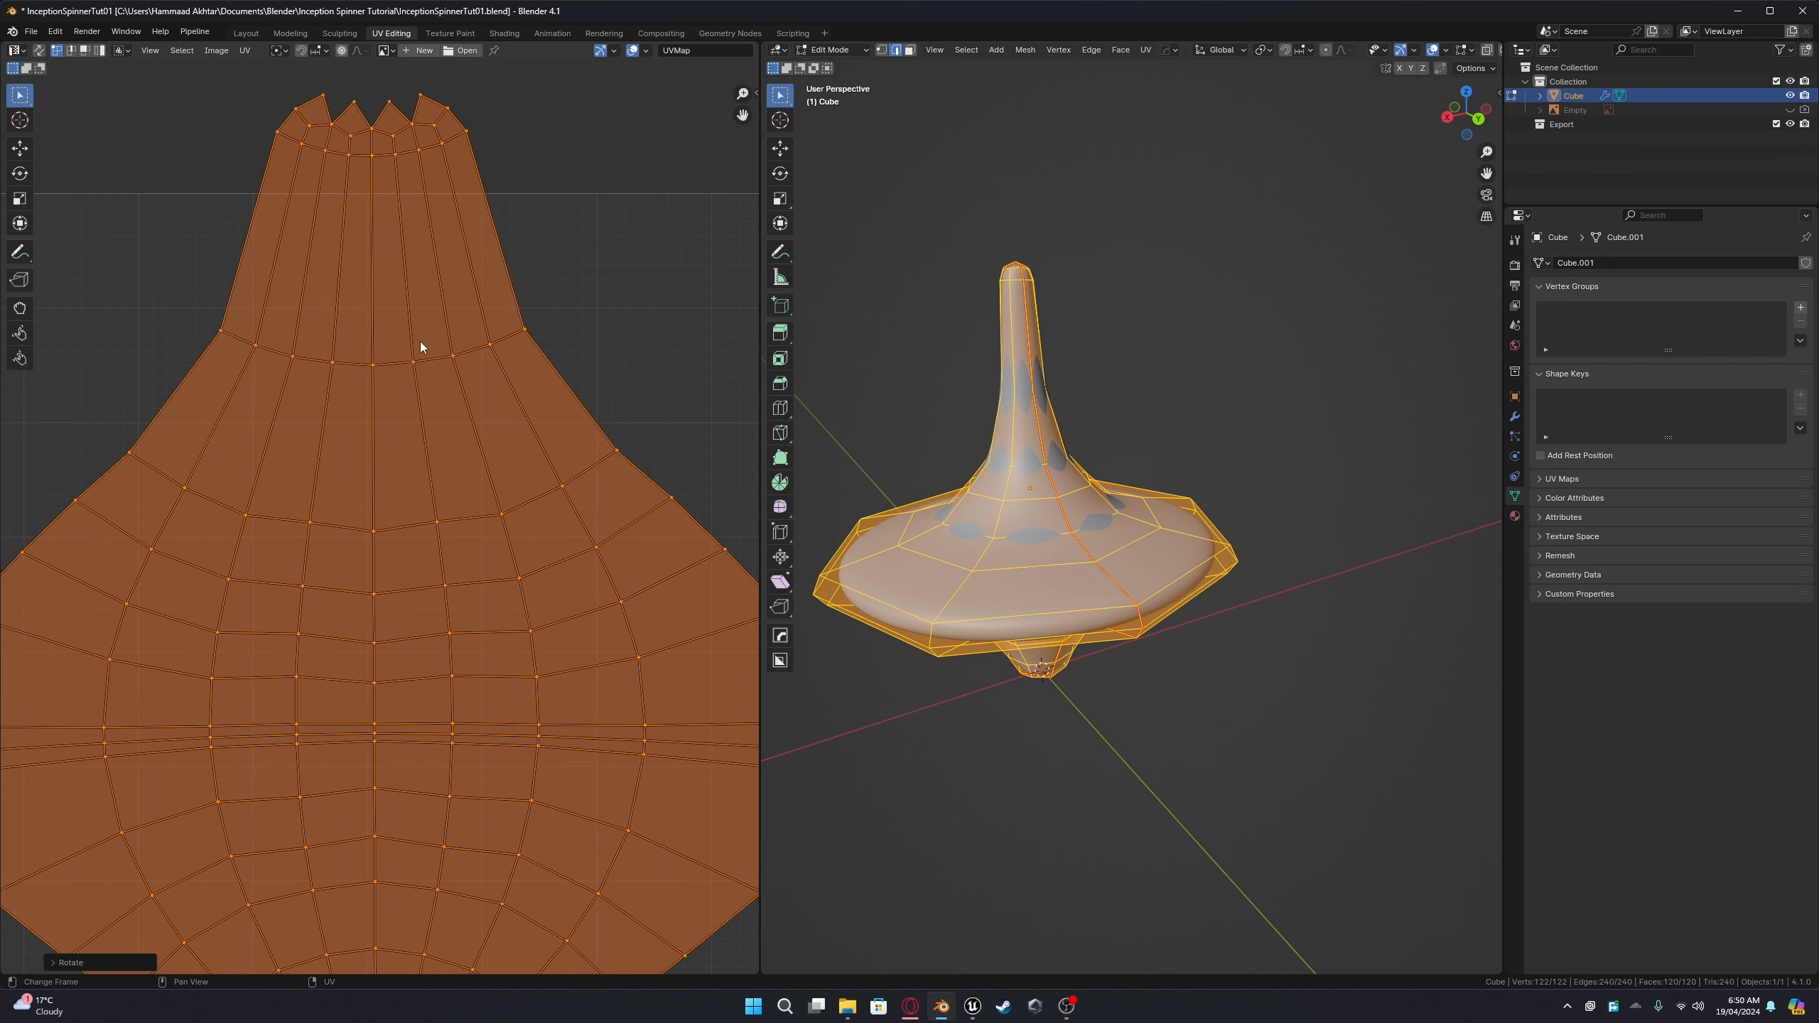
scroll(423, 384, "up", 2)
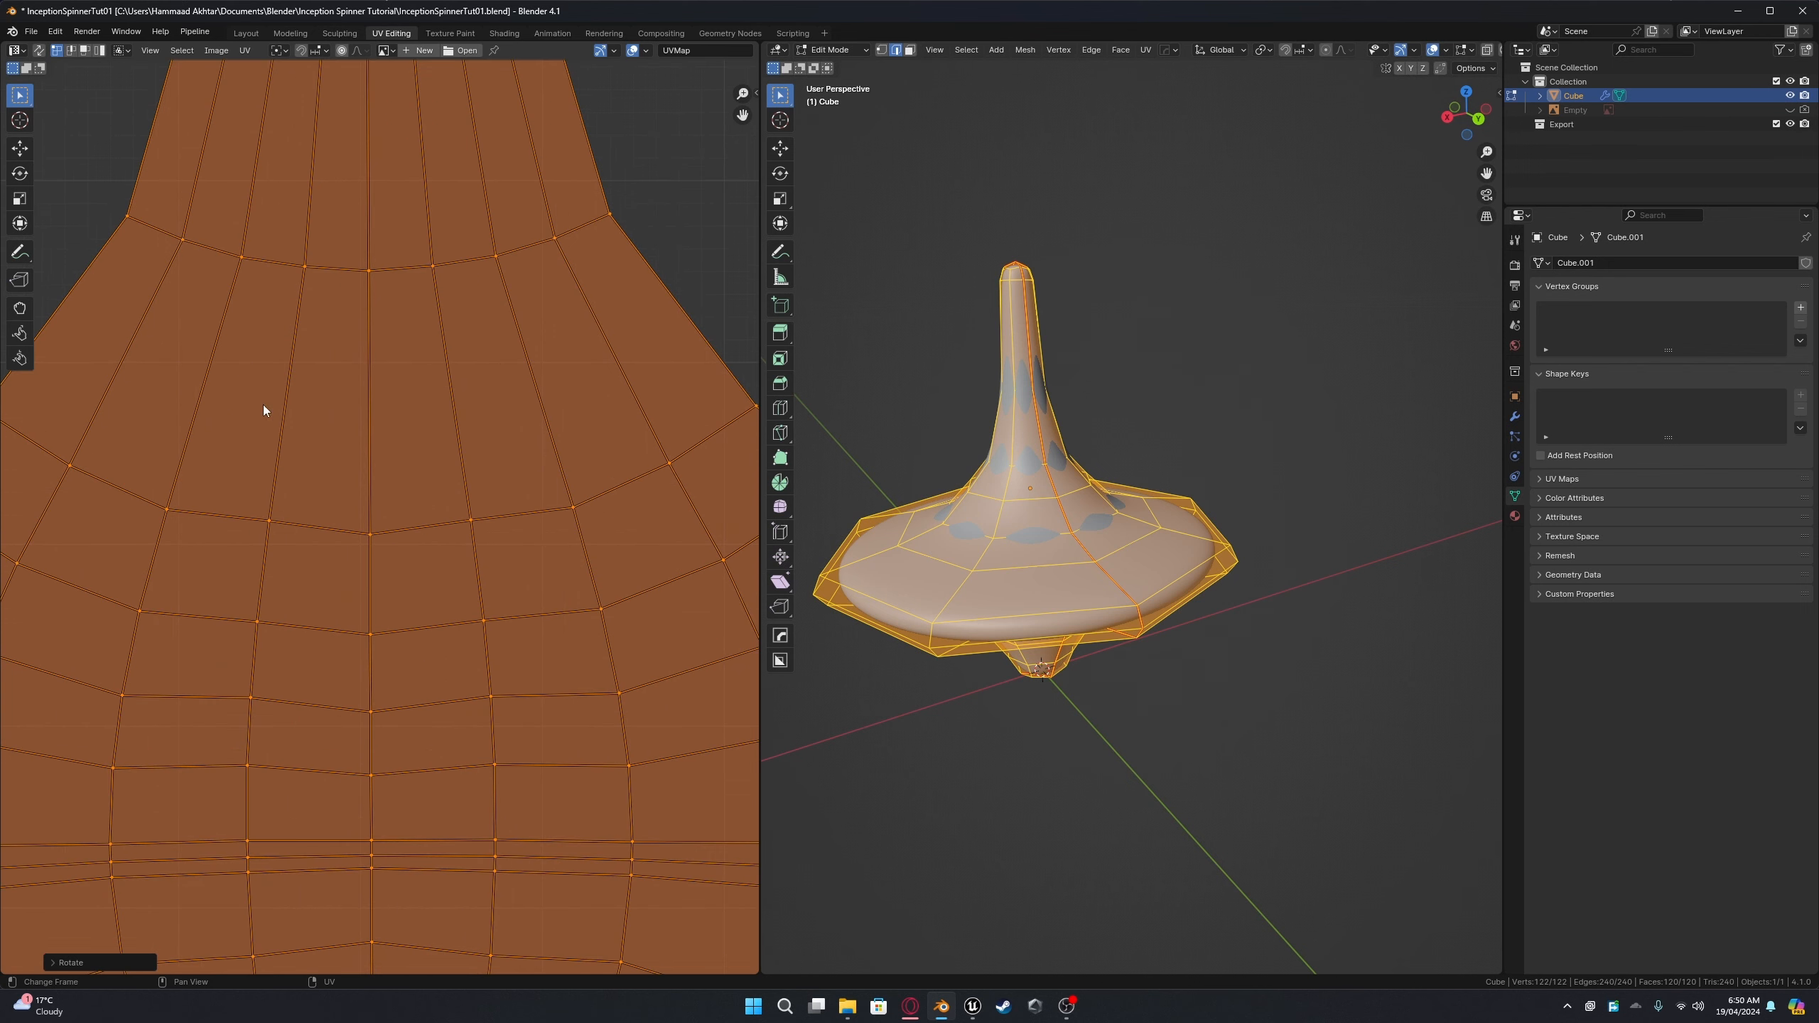
left_click(307, 266)
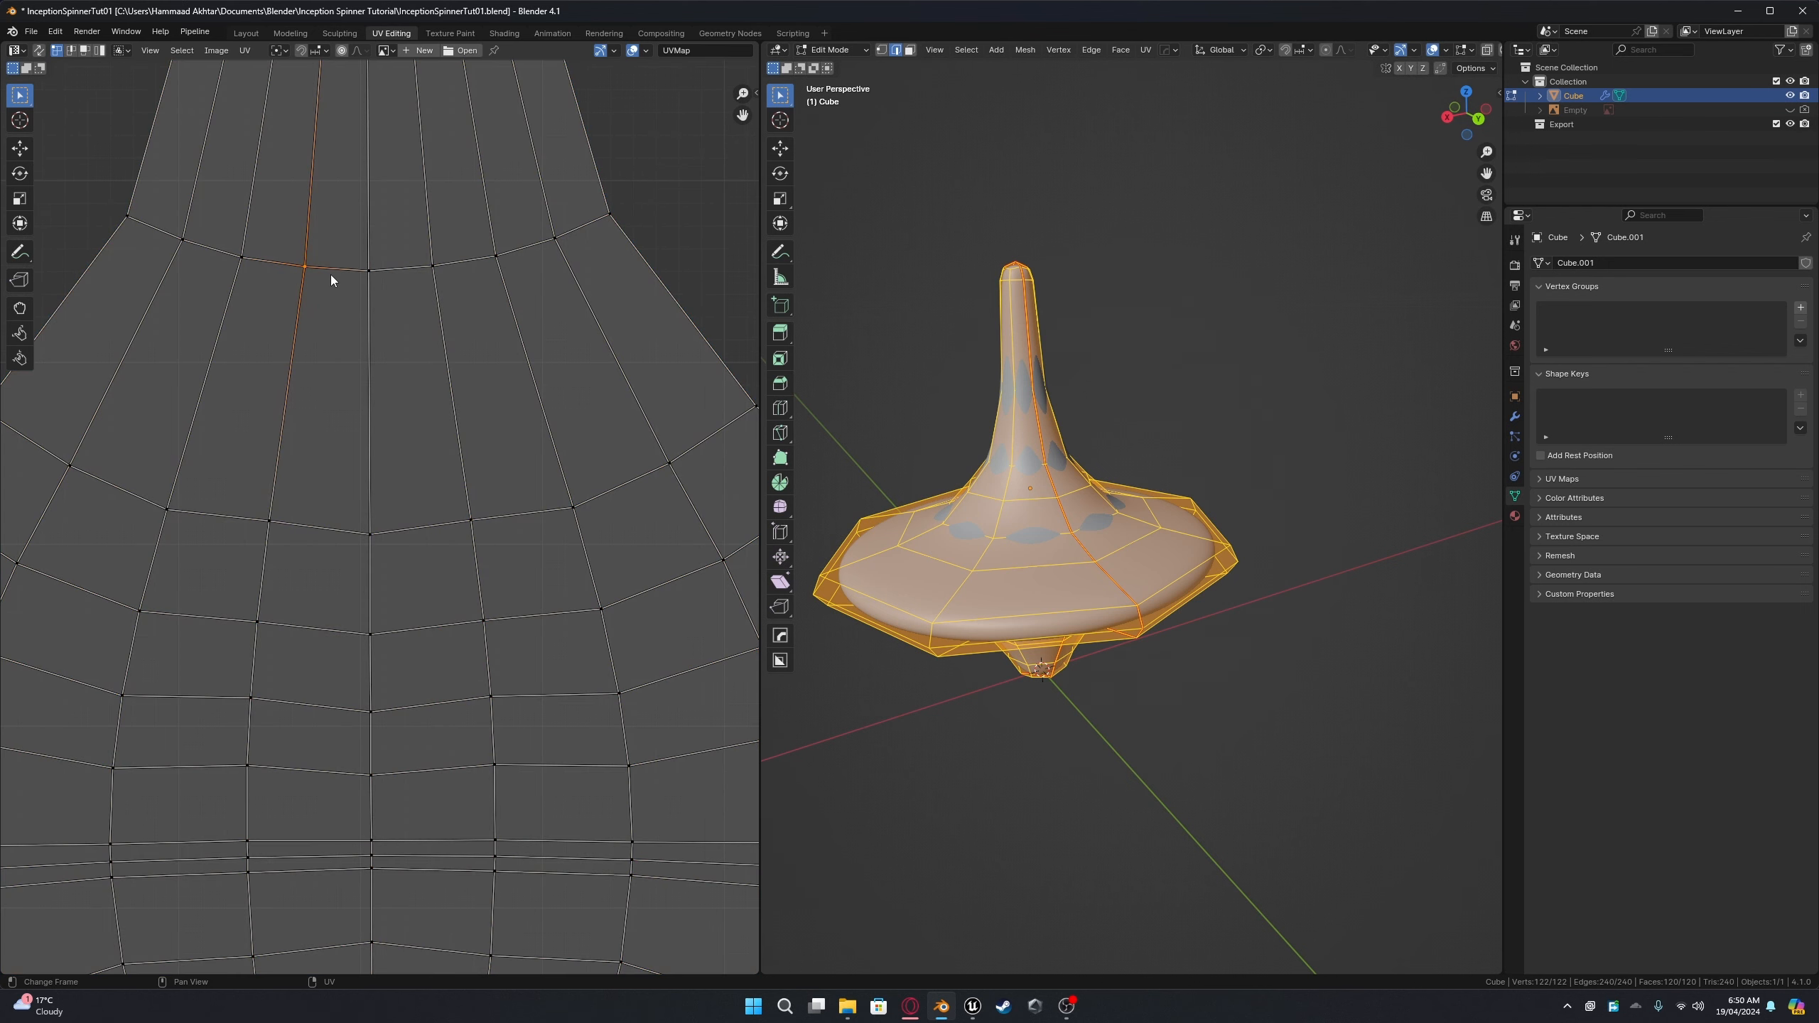
left_click(370, 270, "shift")
key("s")
key("y")
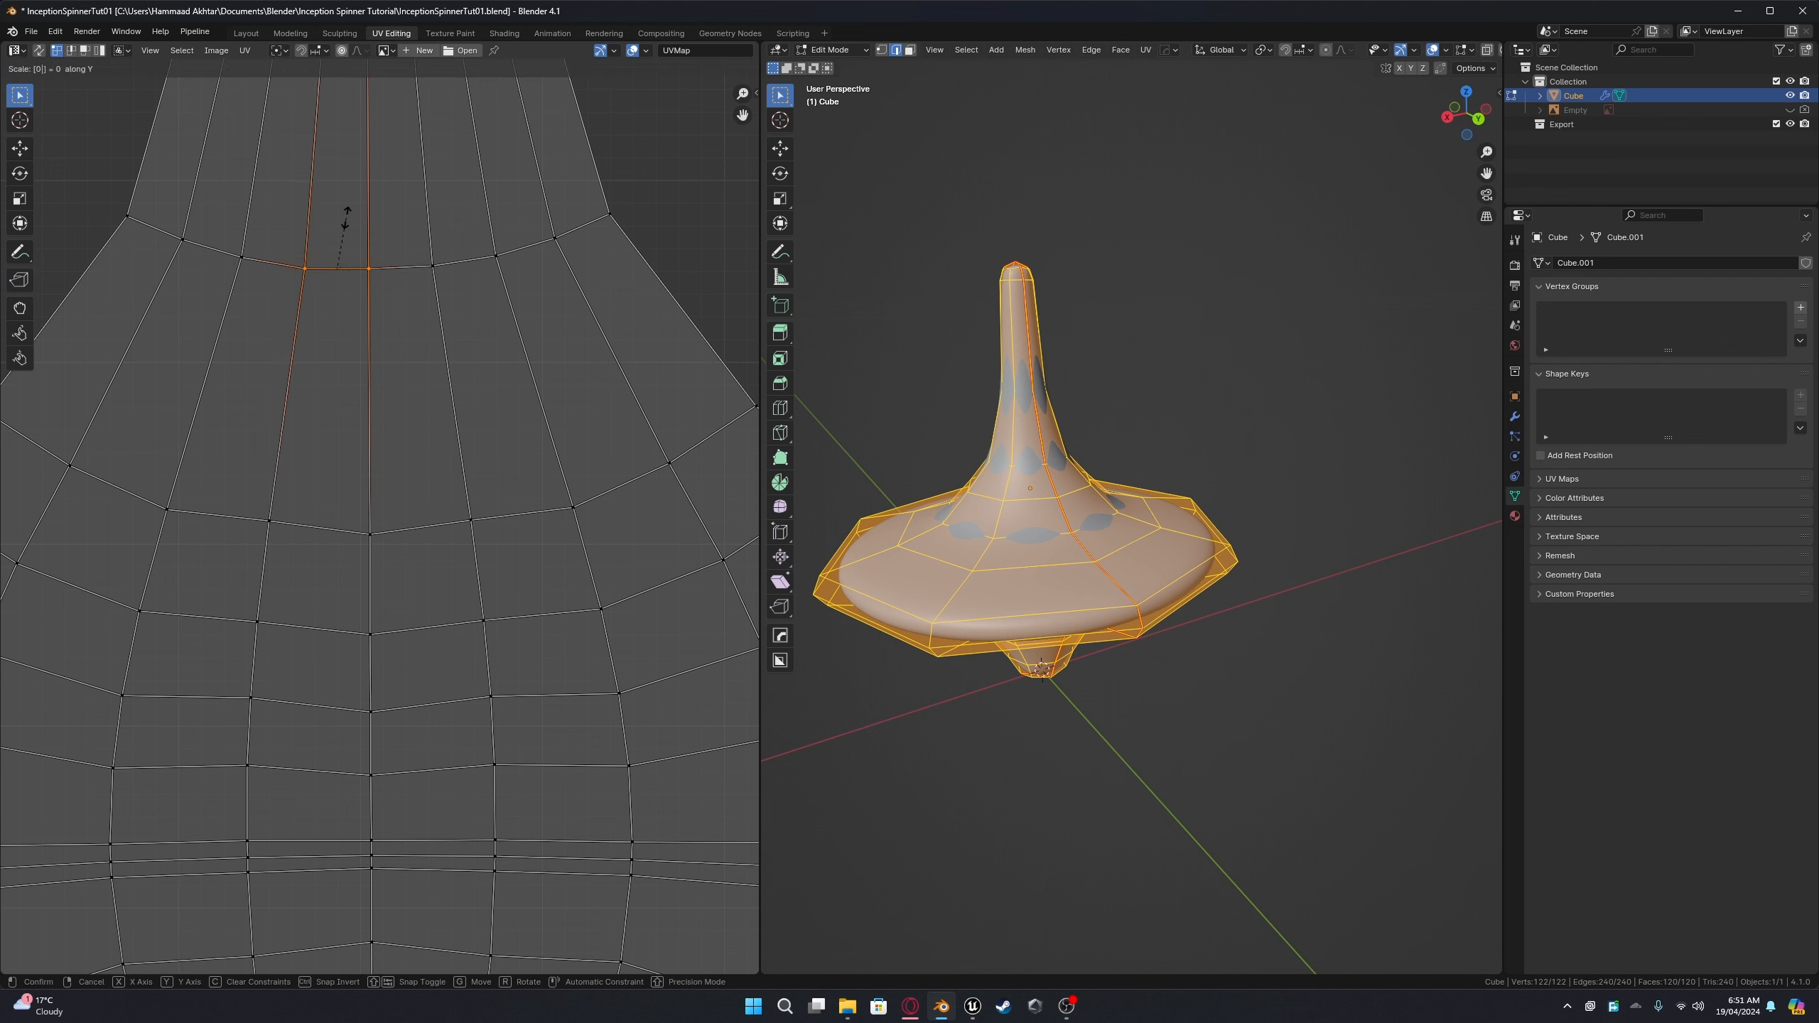
left_click(346, 216)
Step: Flatten the lower edge of the same UV quad by scaling its two vertices to 0 along Y
left_click(271, 517)
left_click(371, 535, "shift")
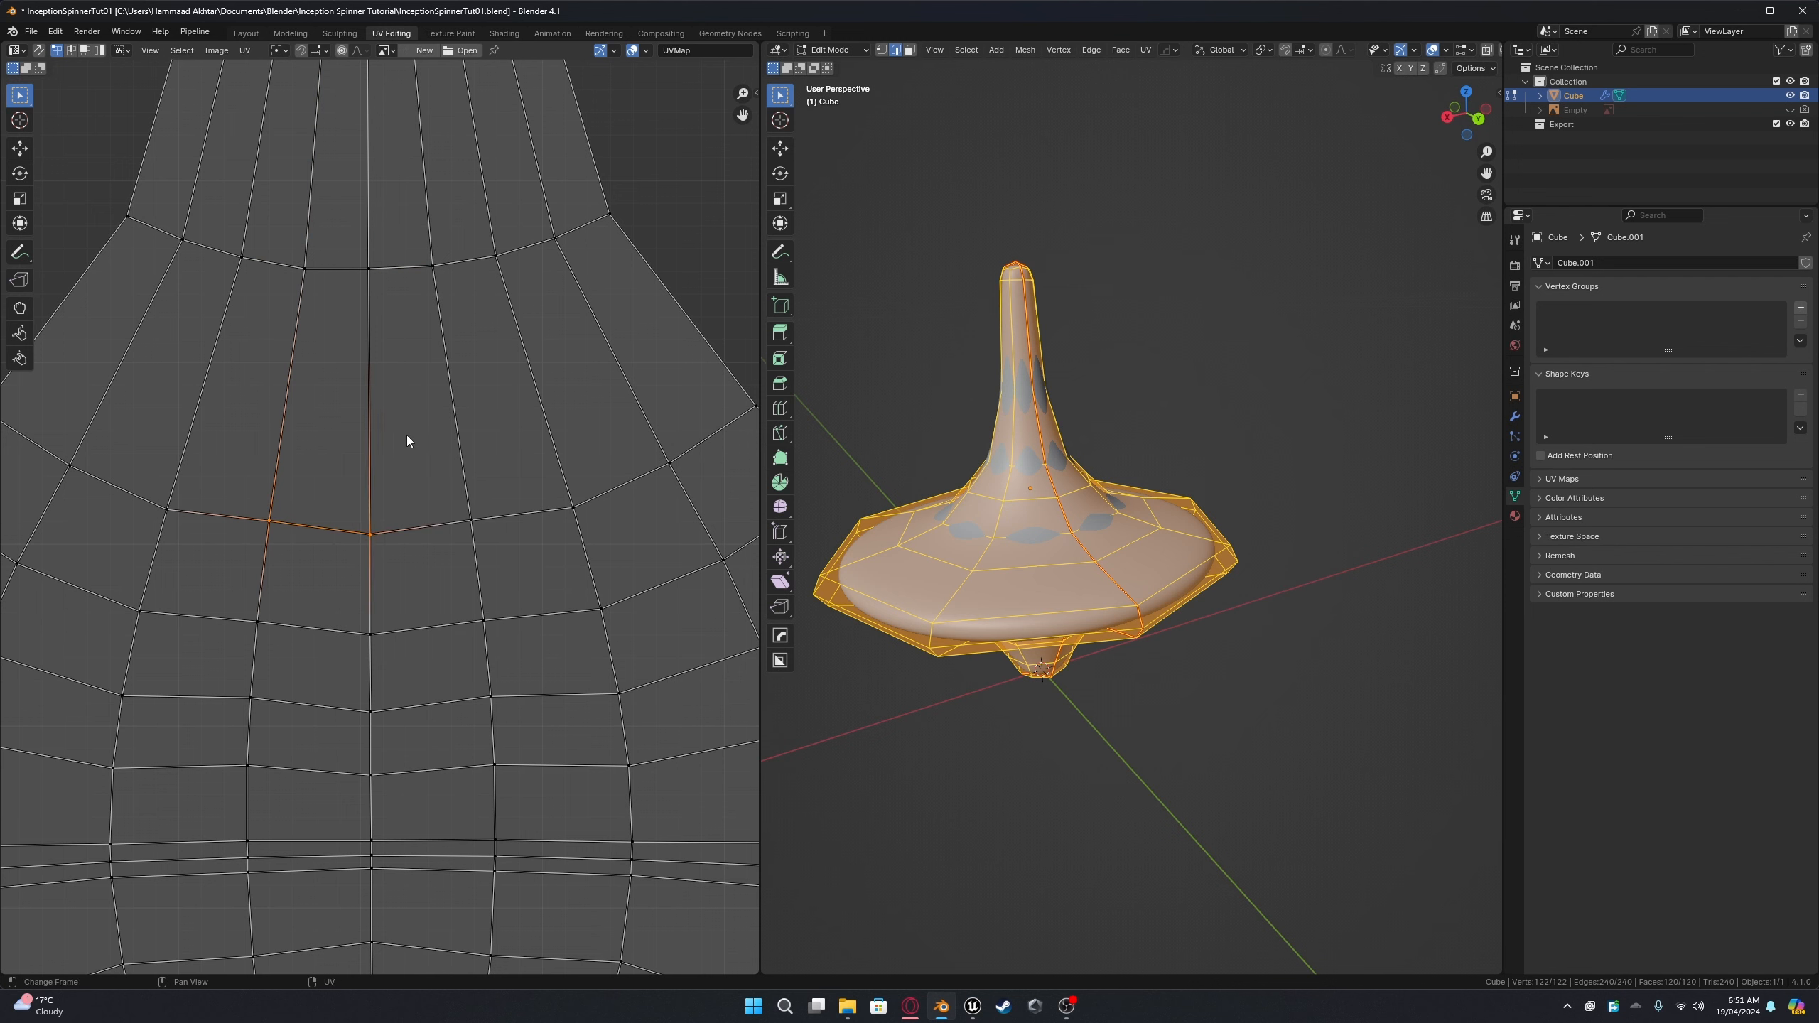
key("s")
key("y")
key("0")
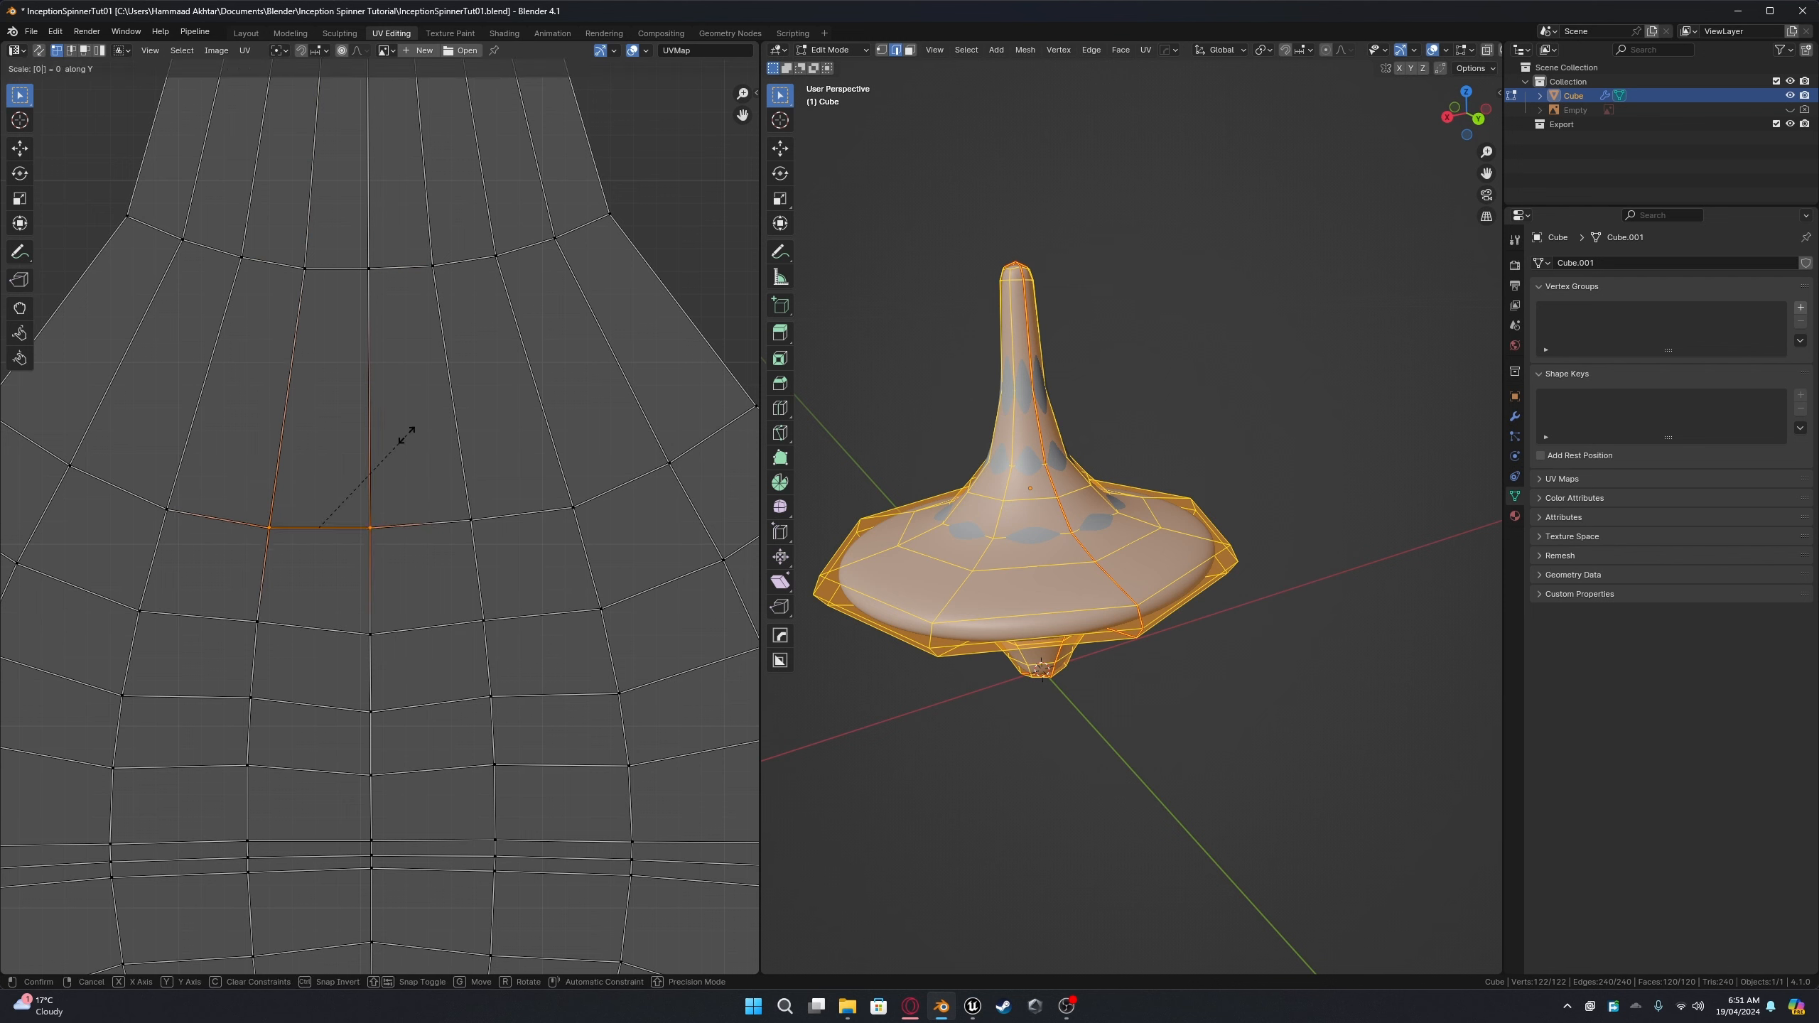
key("Return")
Step: Straighten the quad's left edge vertically by scaling its two vertices to 0 along X
left_click(309, 277)
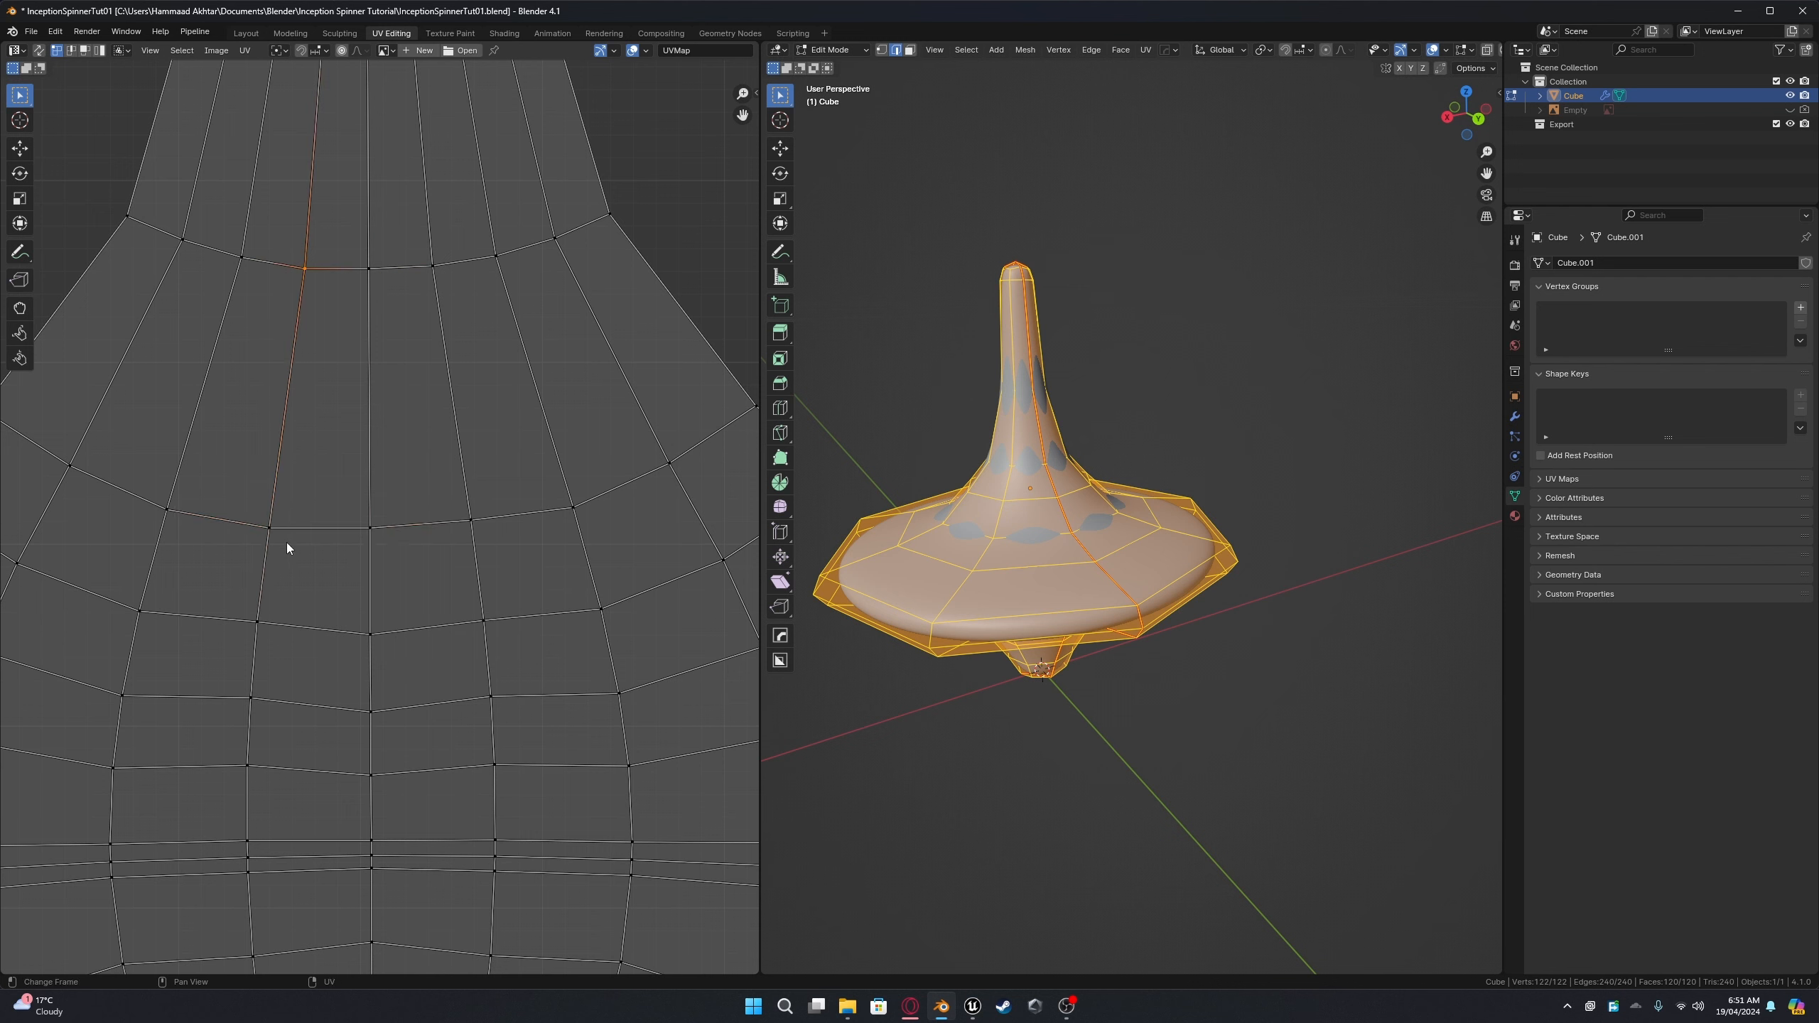
left_click(272, 531, "shift")
key("s")
key("x")
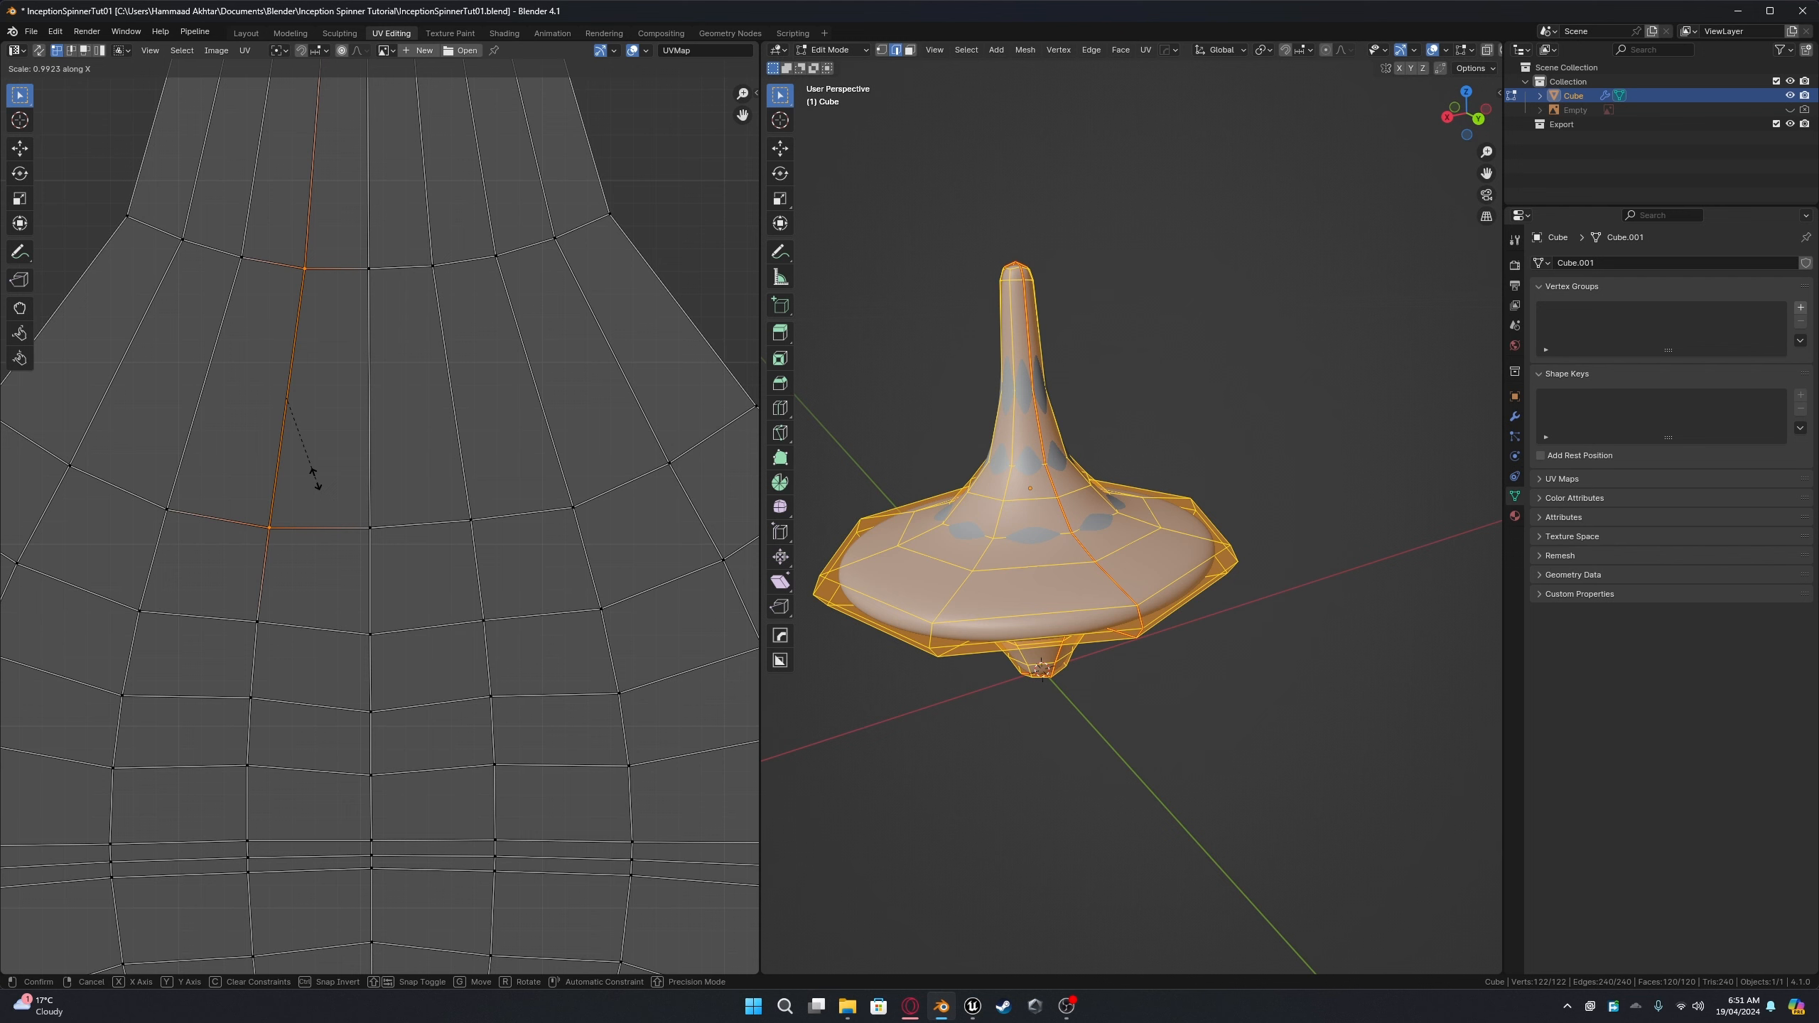
key("0")
key("Return")
Step: Straighten the quad's right edge on the island's centre line by scaling its two vertices to 0 along X
left_click(370, 272)
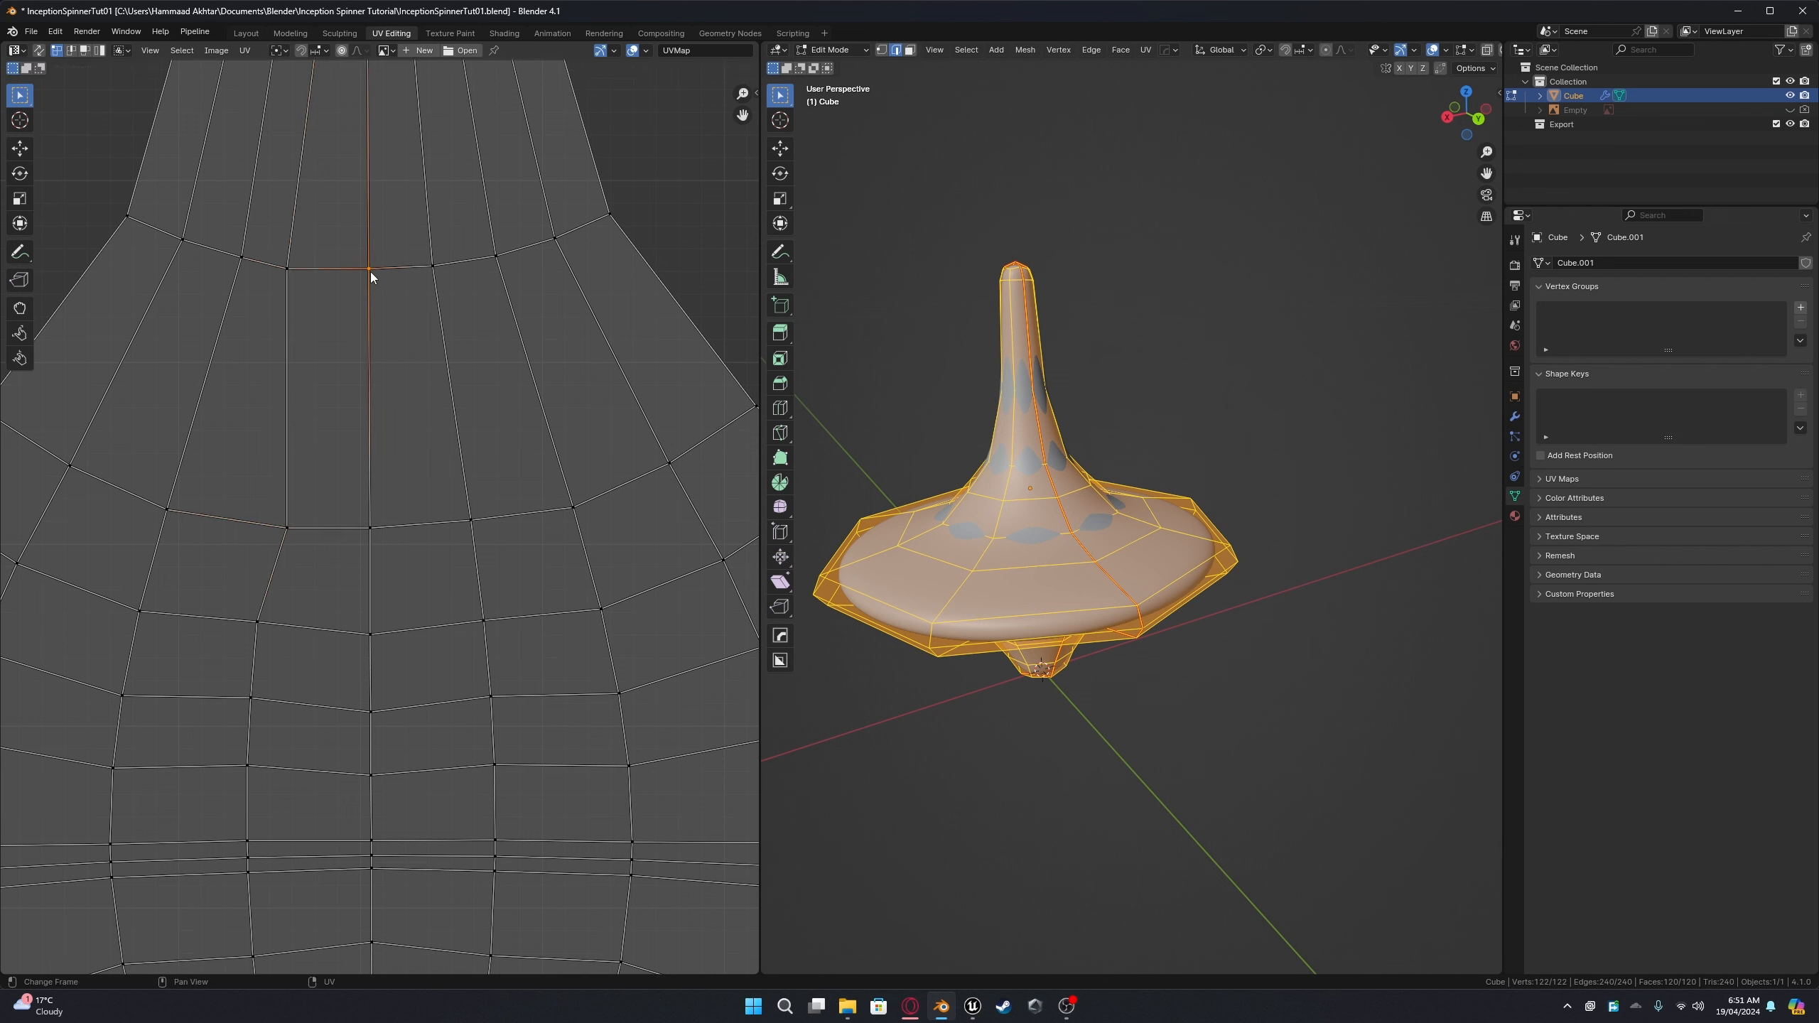
left_click(372, 527, "shift")
key("s")
key("x")
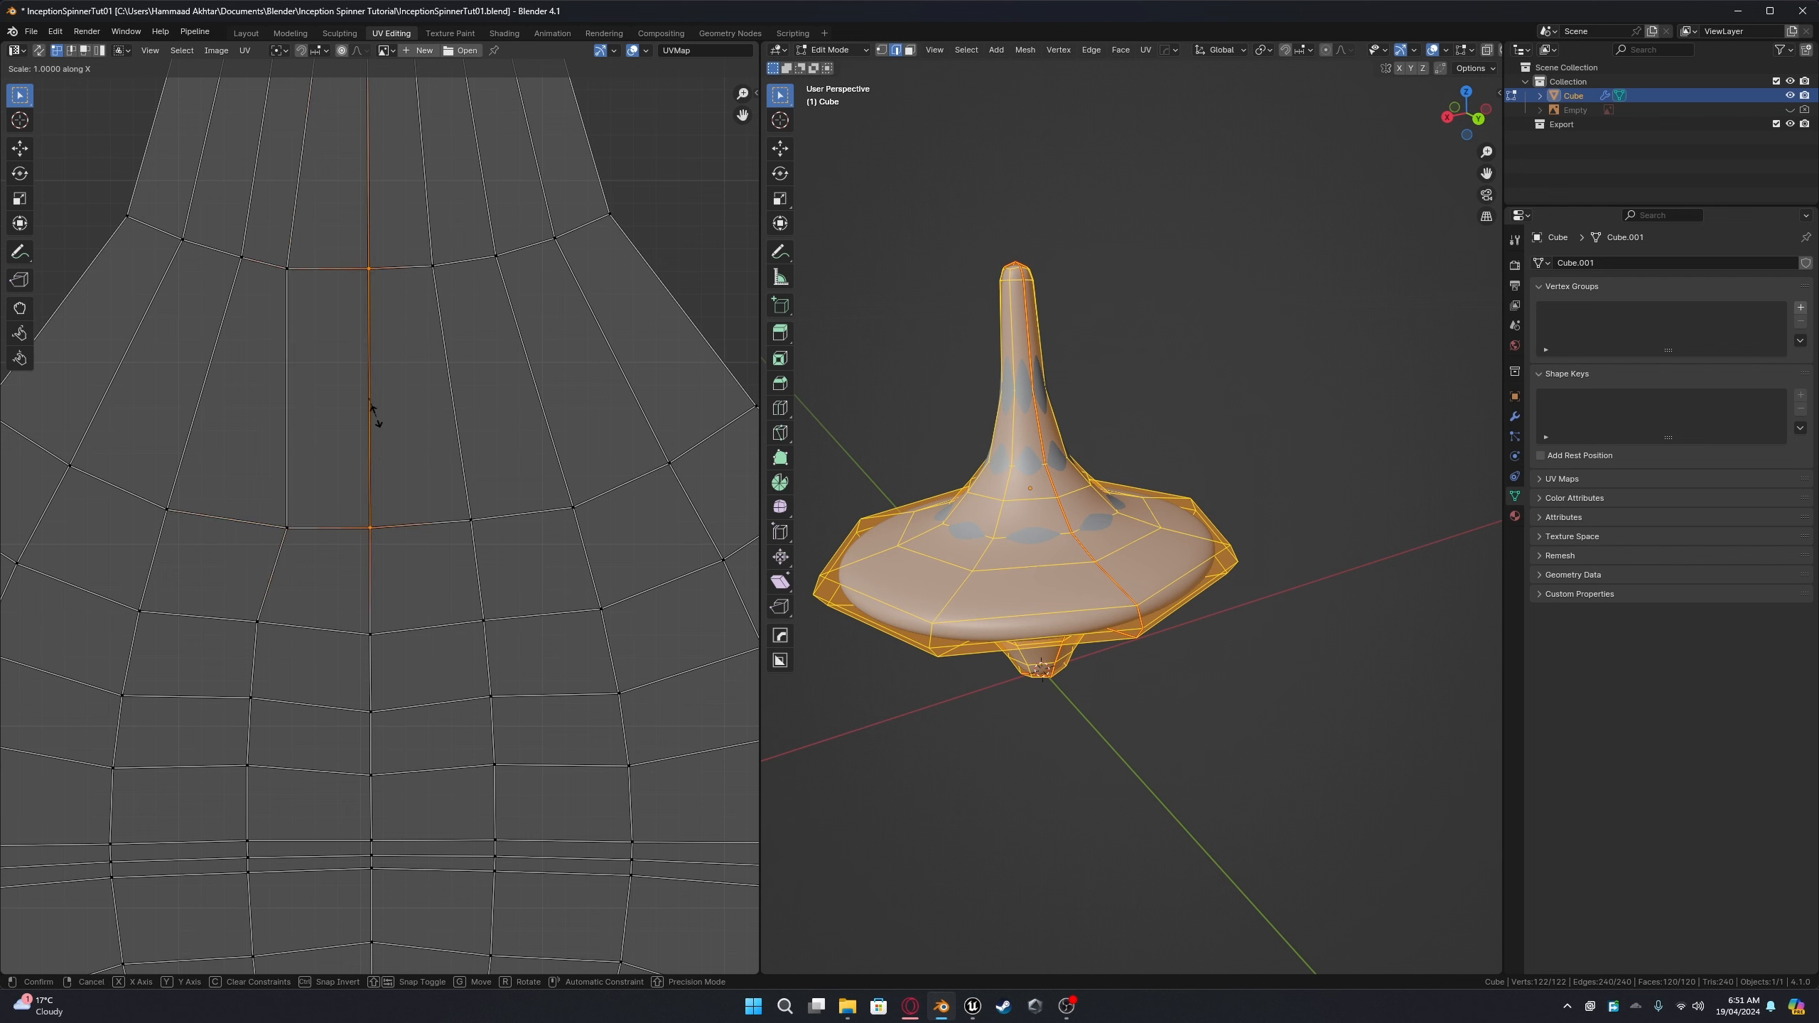
key("0")
key("Return")
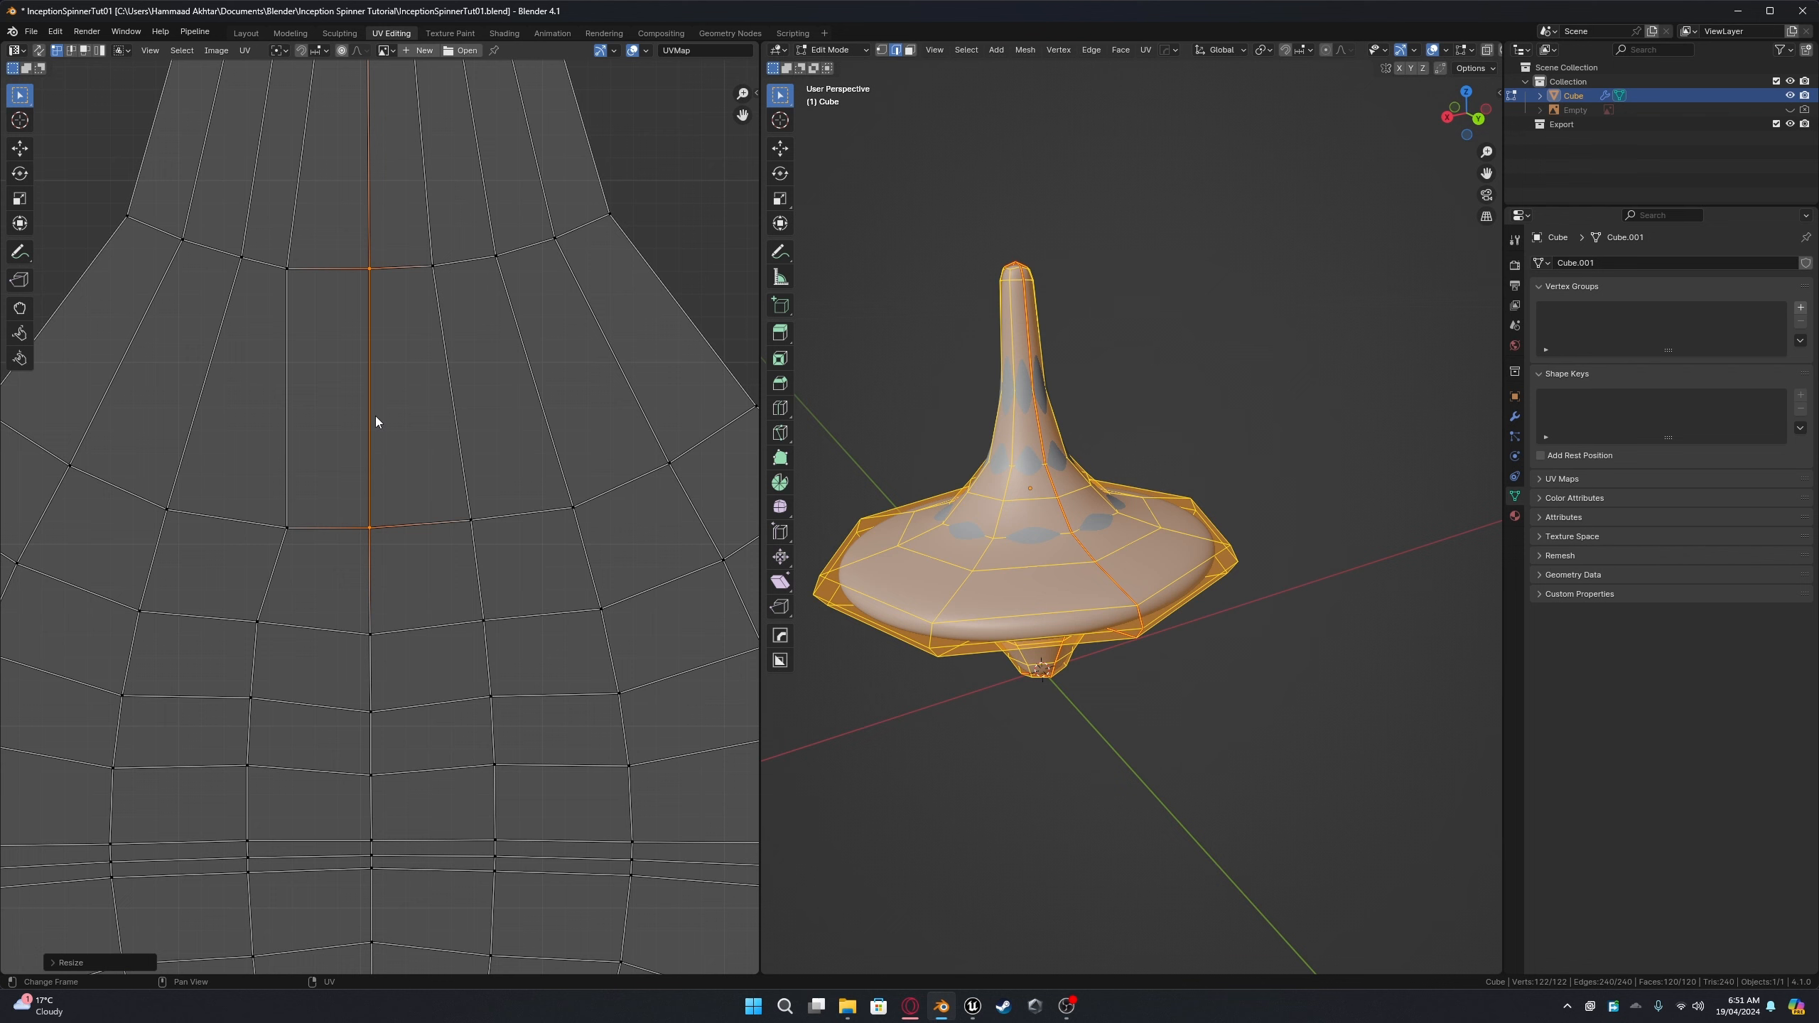
Step: In UV face selection mode, make the straightened quad the active face and select the entire island
left_click(84, 52)
left_click(327, 401)
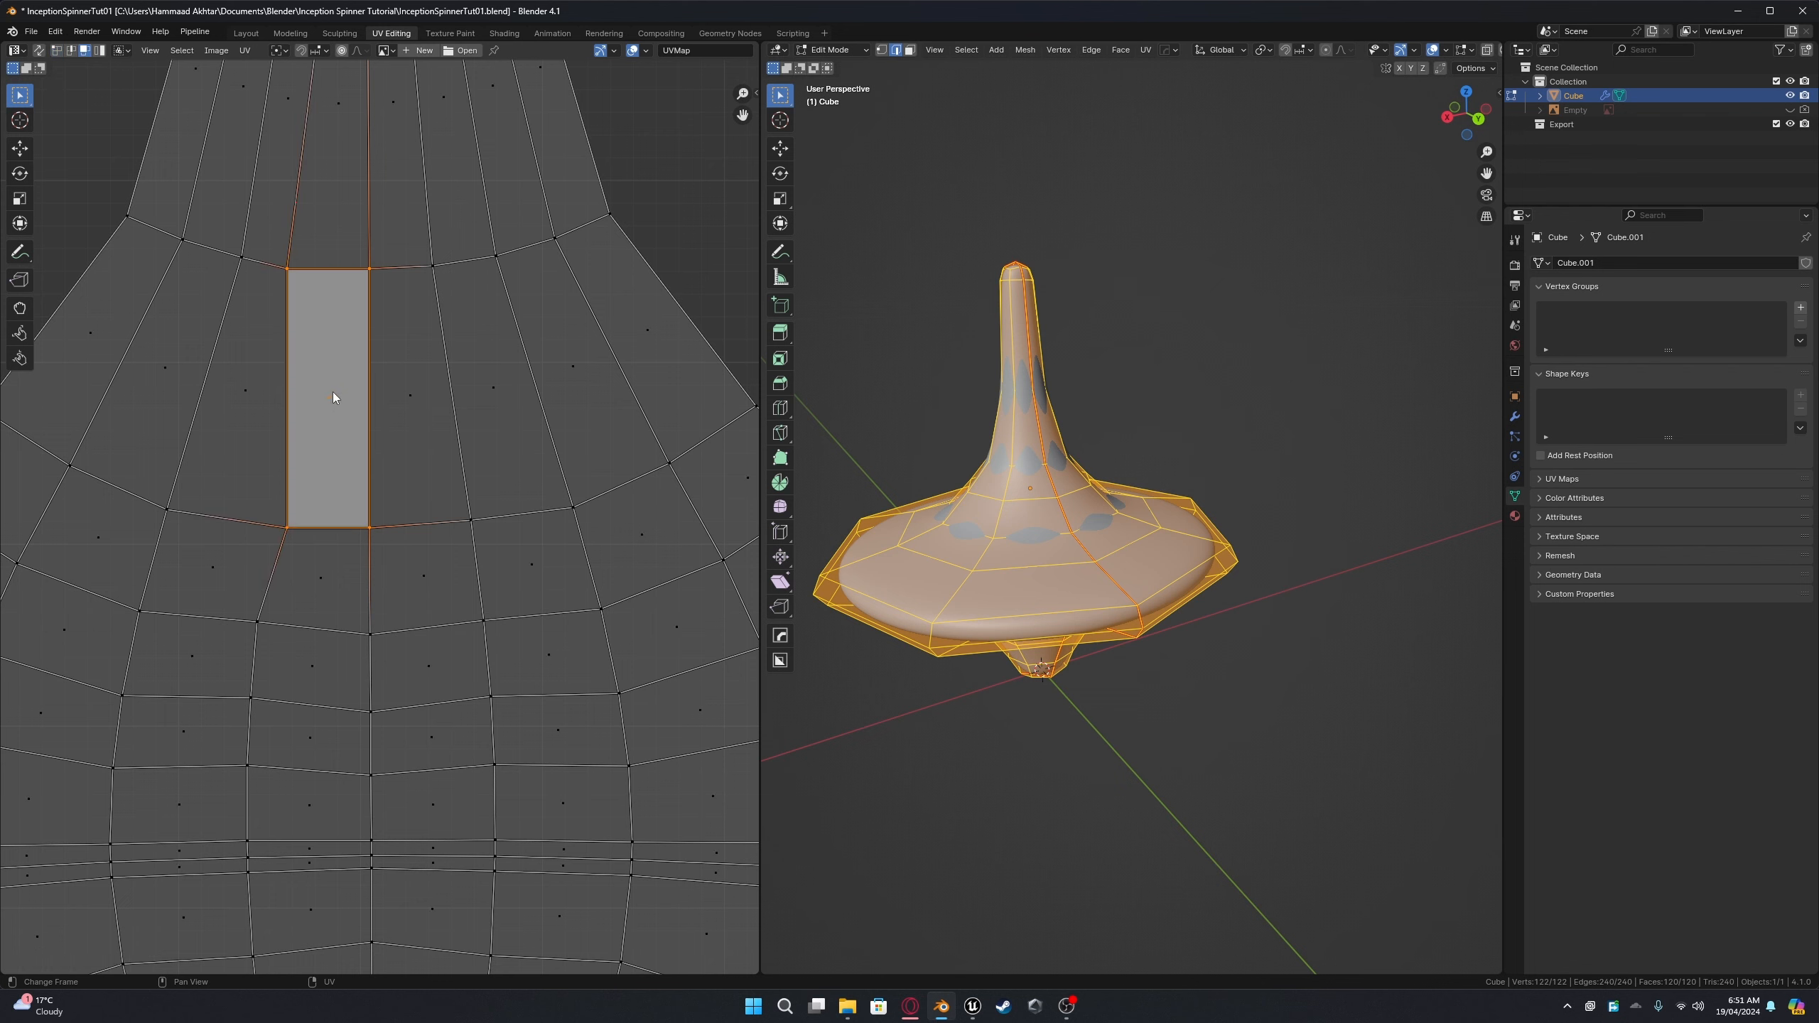
key("a")
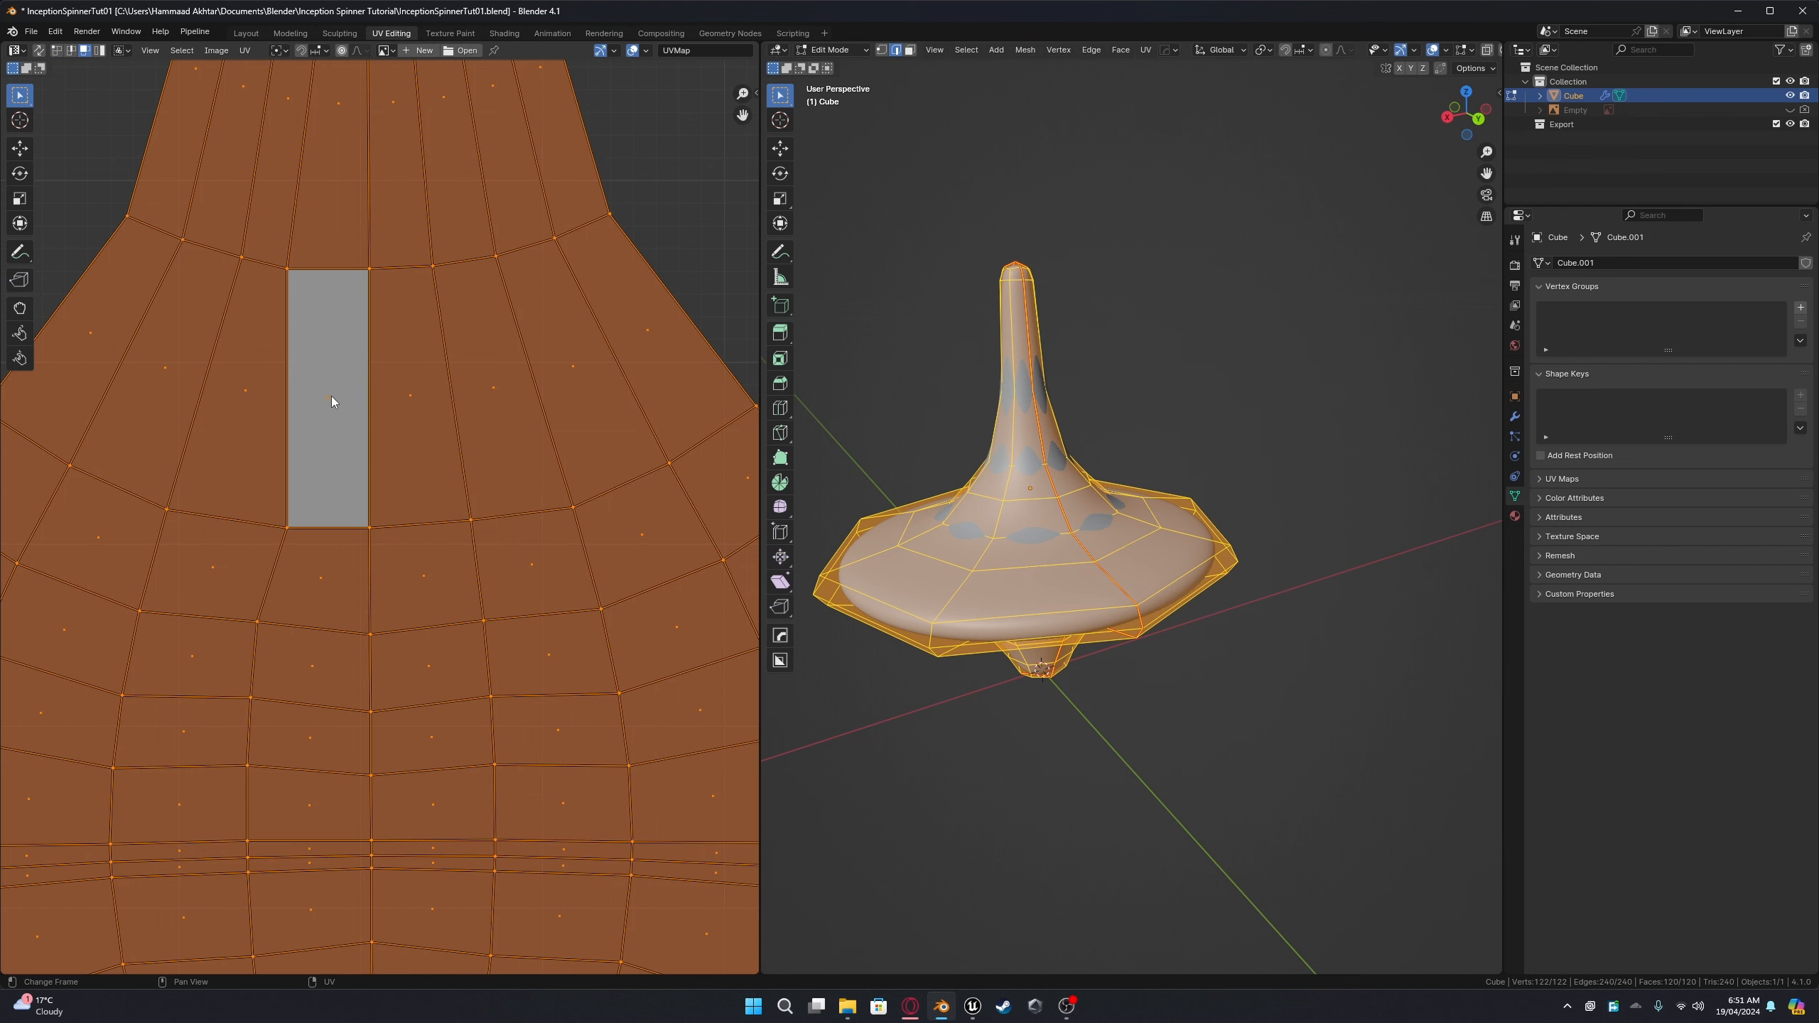
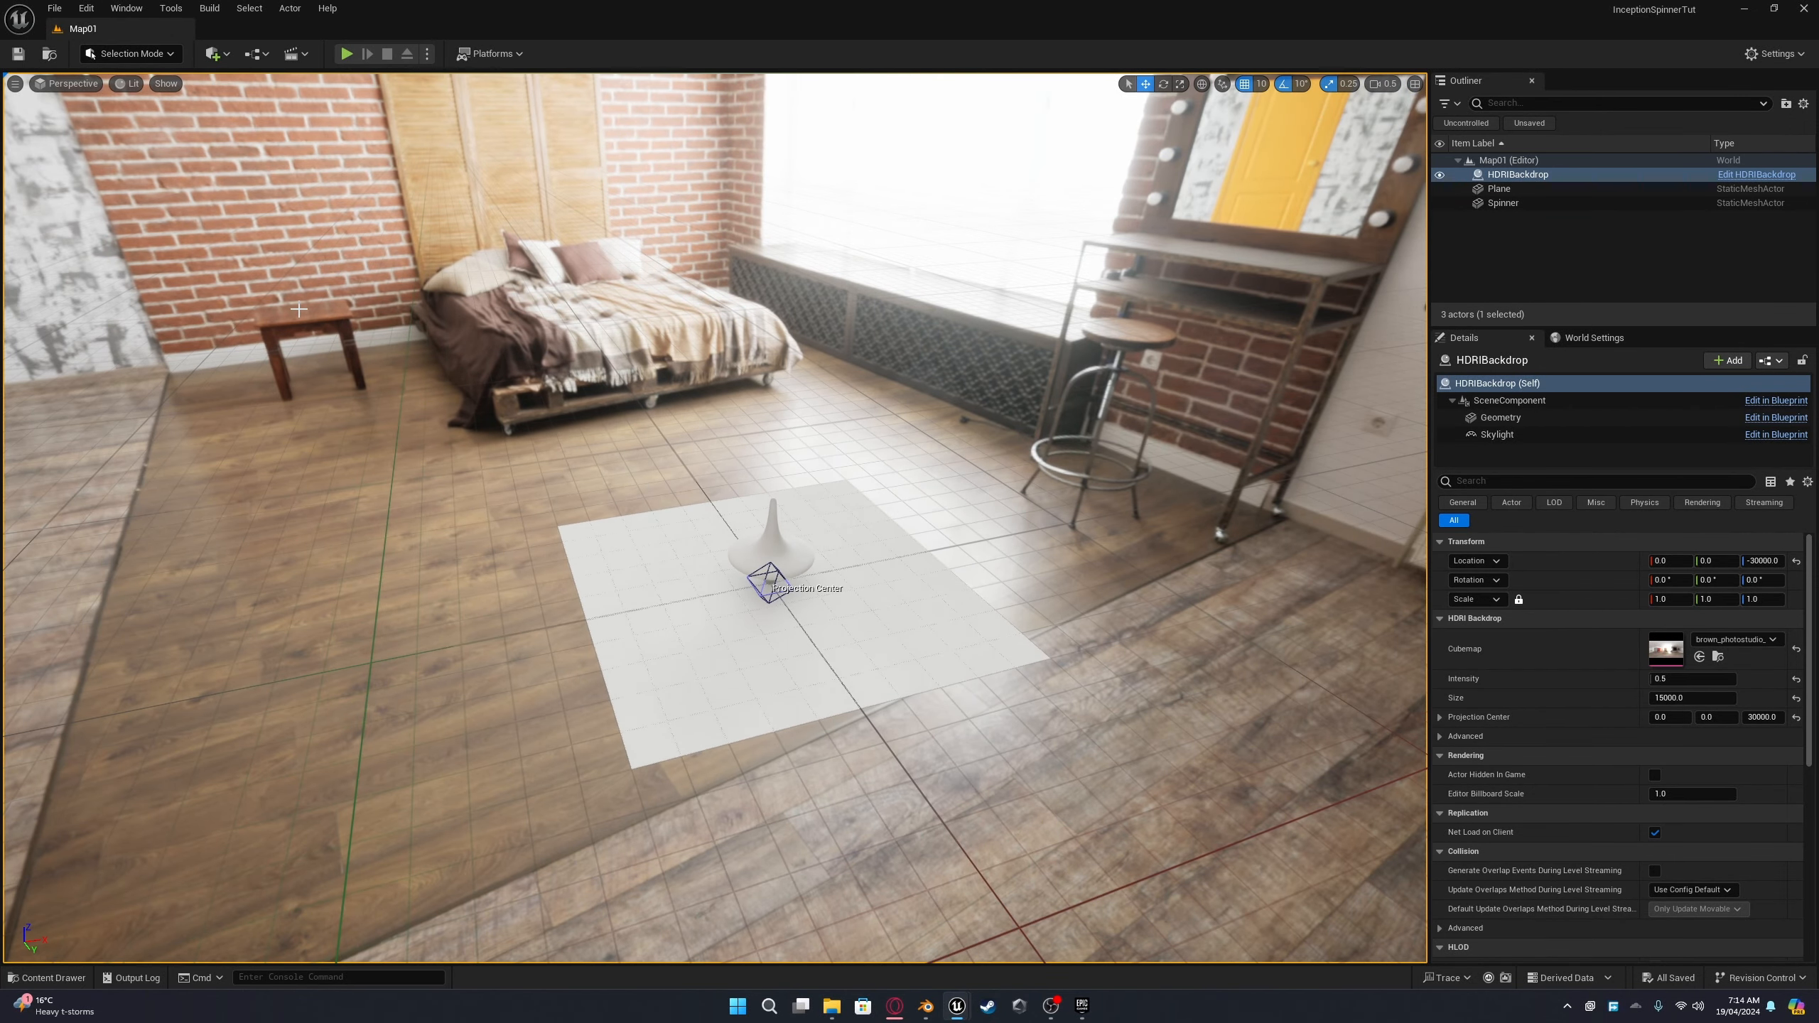
Step: In Unreal Engine, place a Post Process Volume in the level near the spinner
left_click(212, 55)
mouse_move(268, 248)
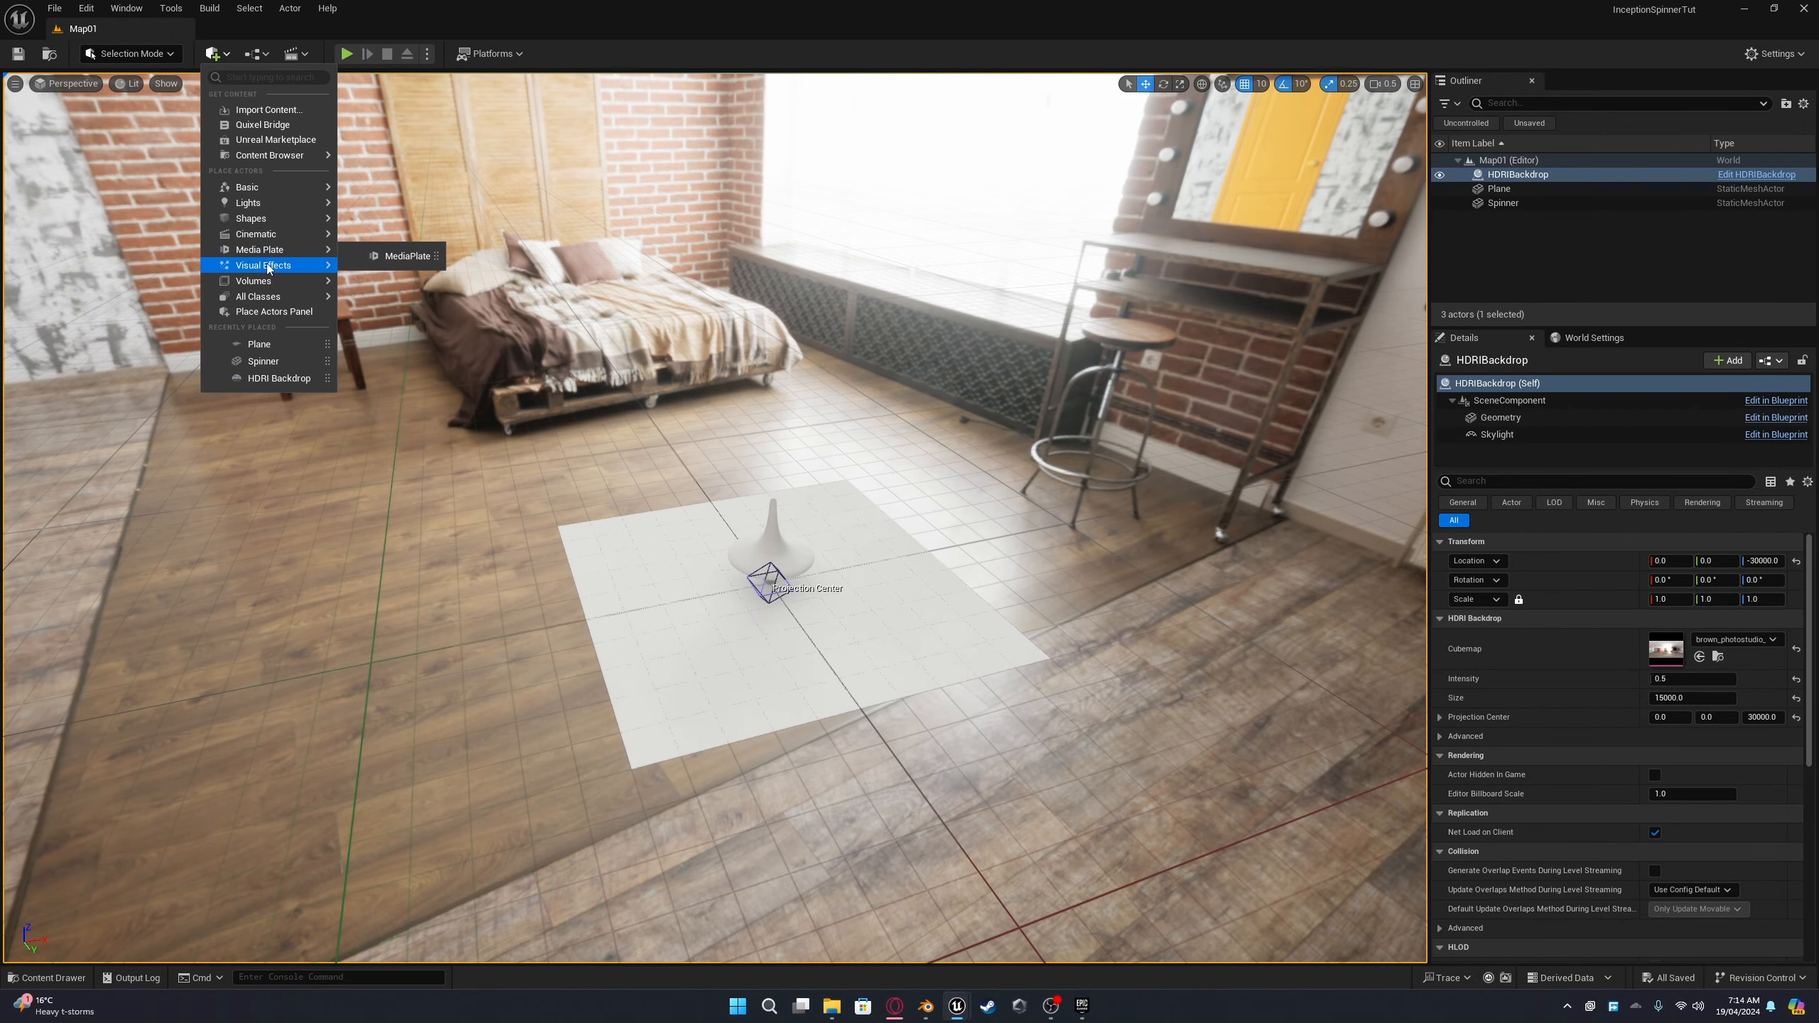
mouse_move(272, 279)
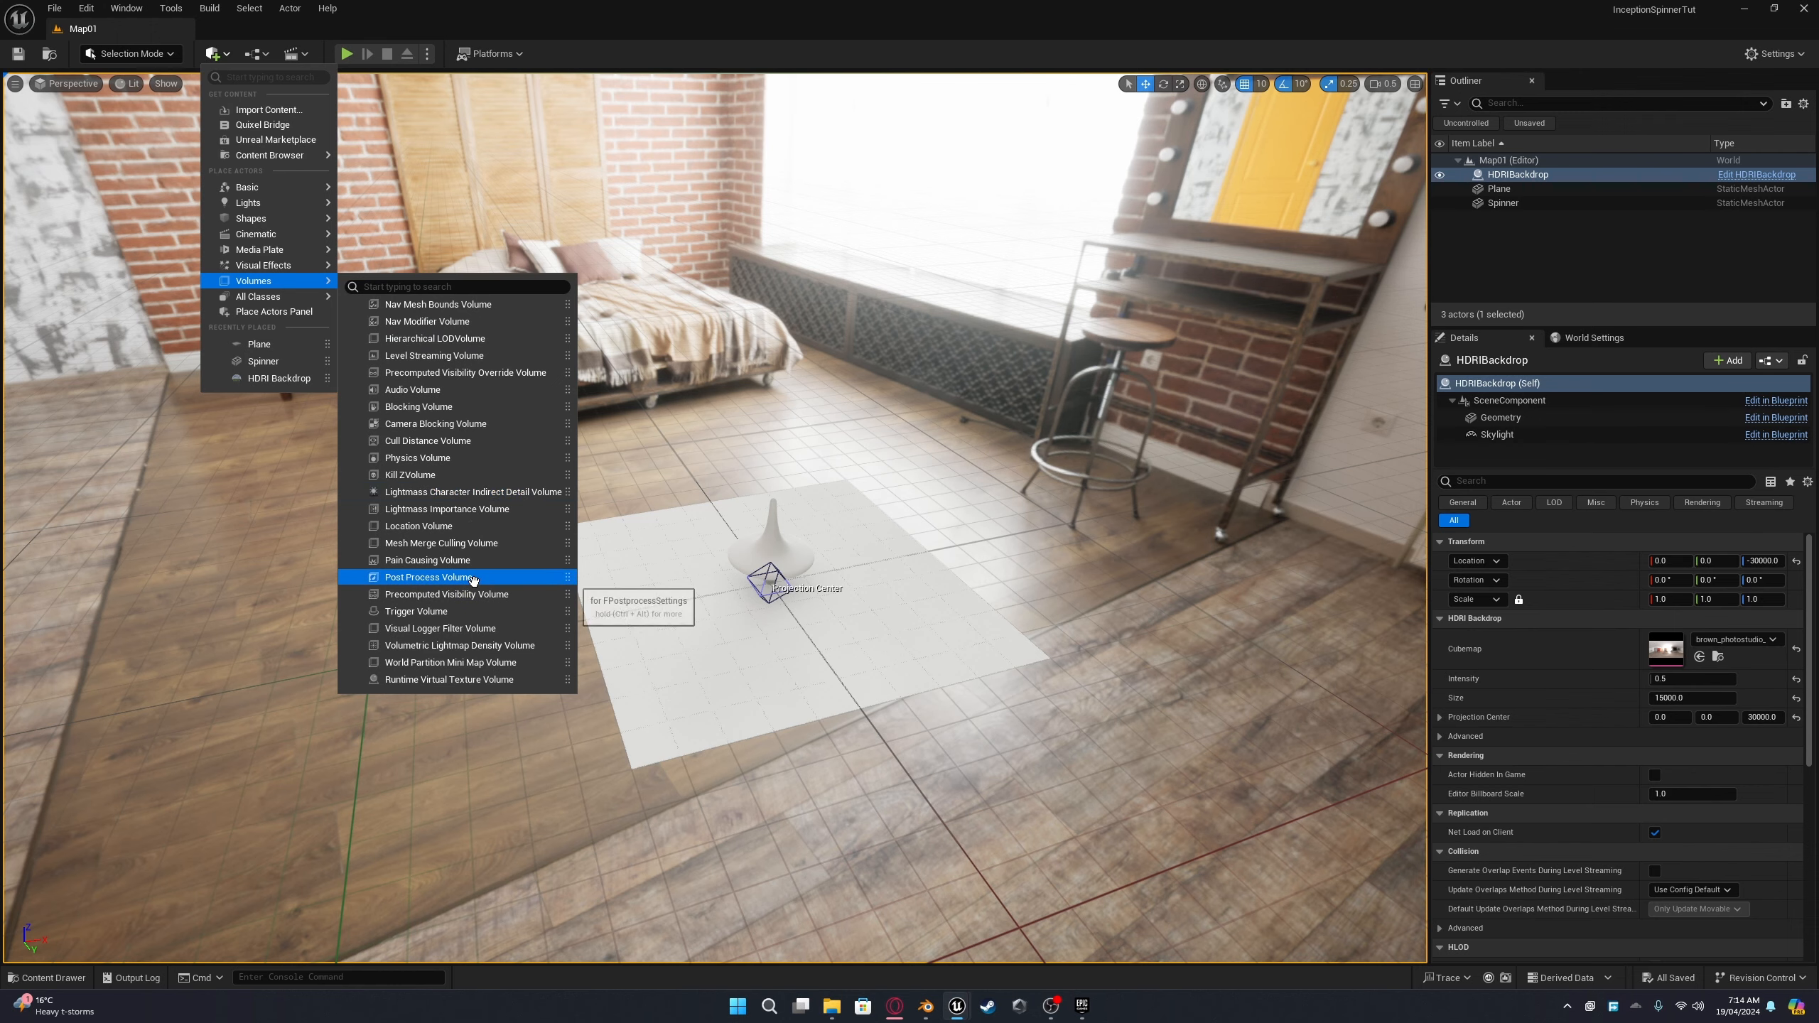
left_click_drag(473, 578, 782, 550)
right_click_drag(783, 550, 782, 503)
key("s")
Step: Override the Post Process Volume's exposure metering mode and set it to Manual
scroll(1528, 645, "down", 5)
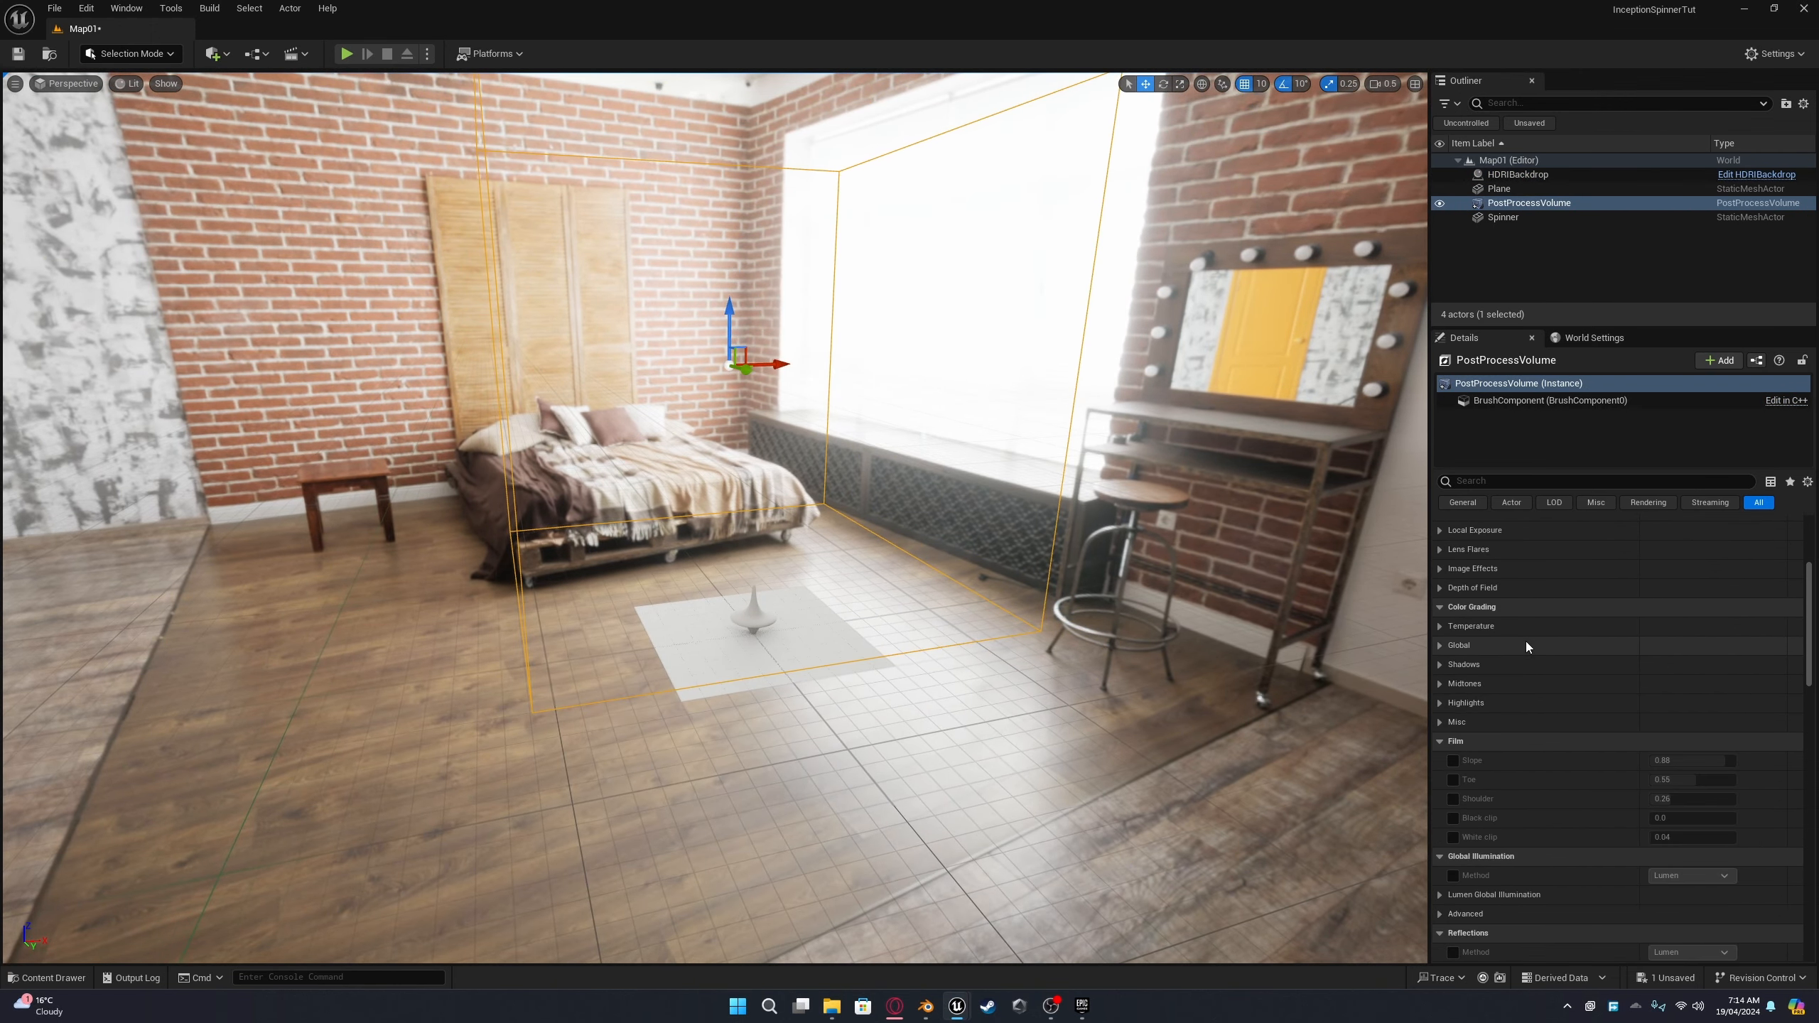
scroll(1527, 641, "down", 10)
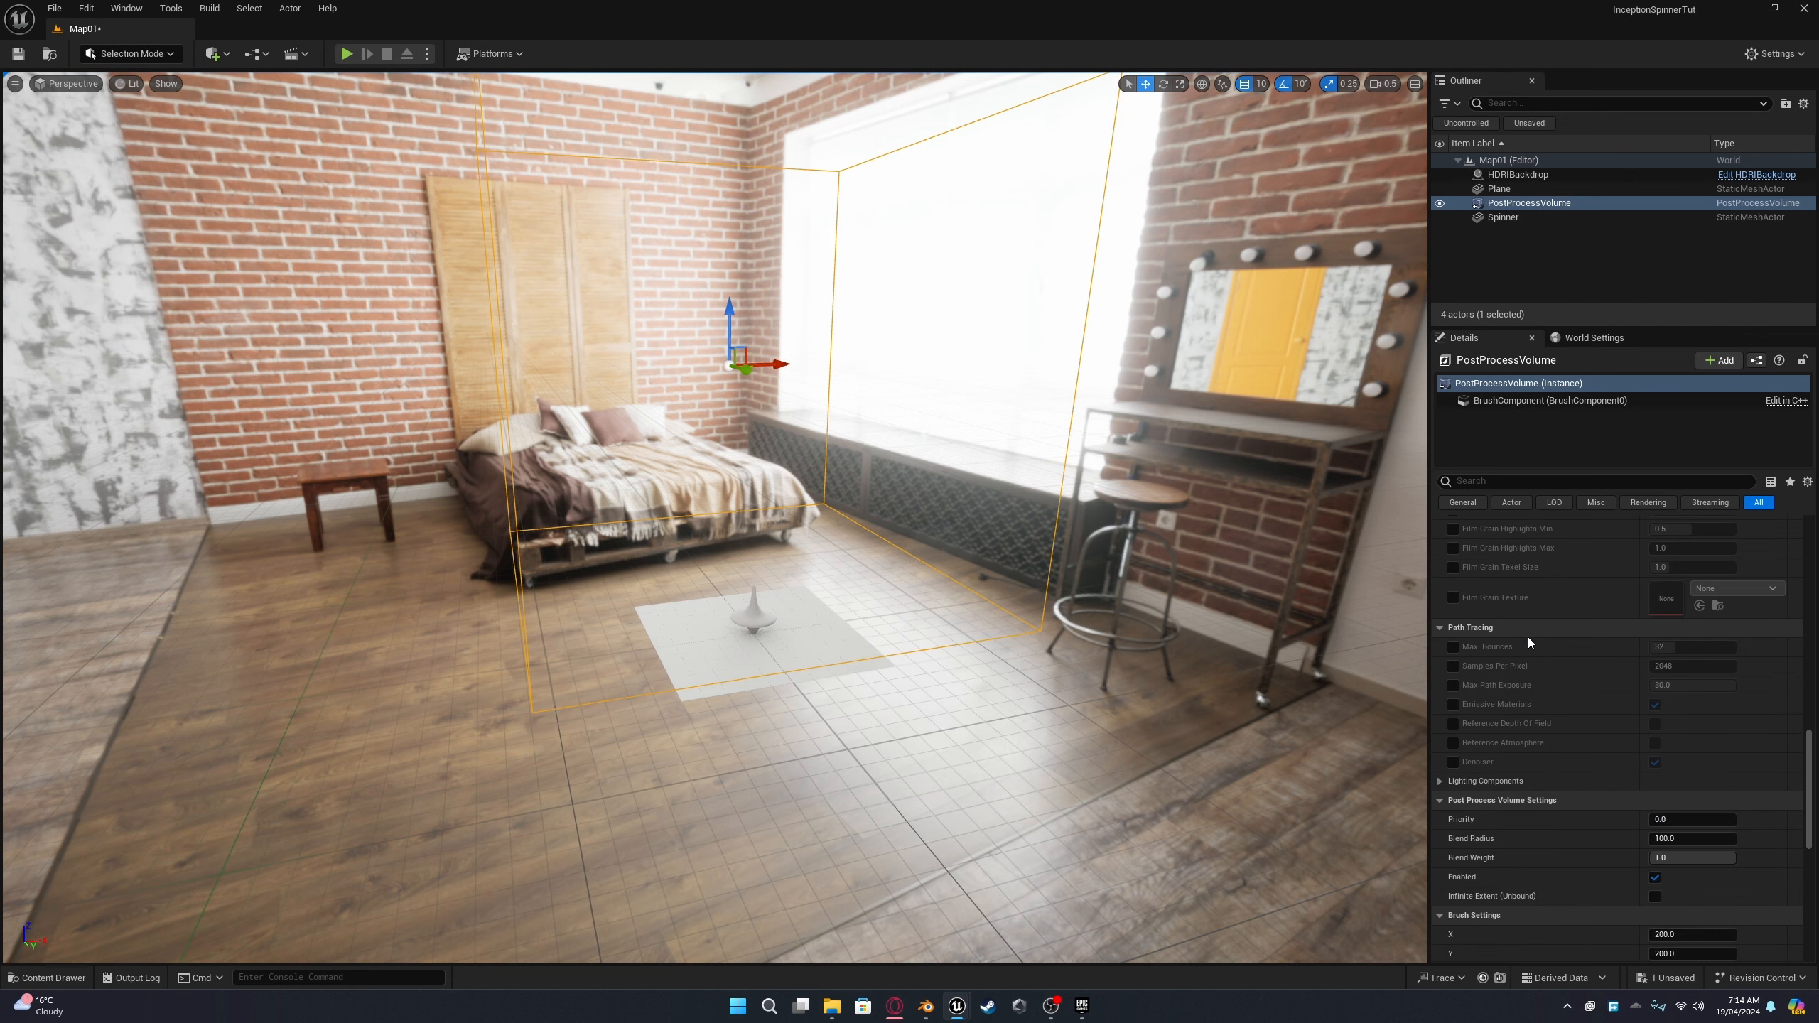
scroll(1527, 636, "down", 4)
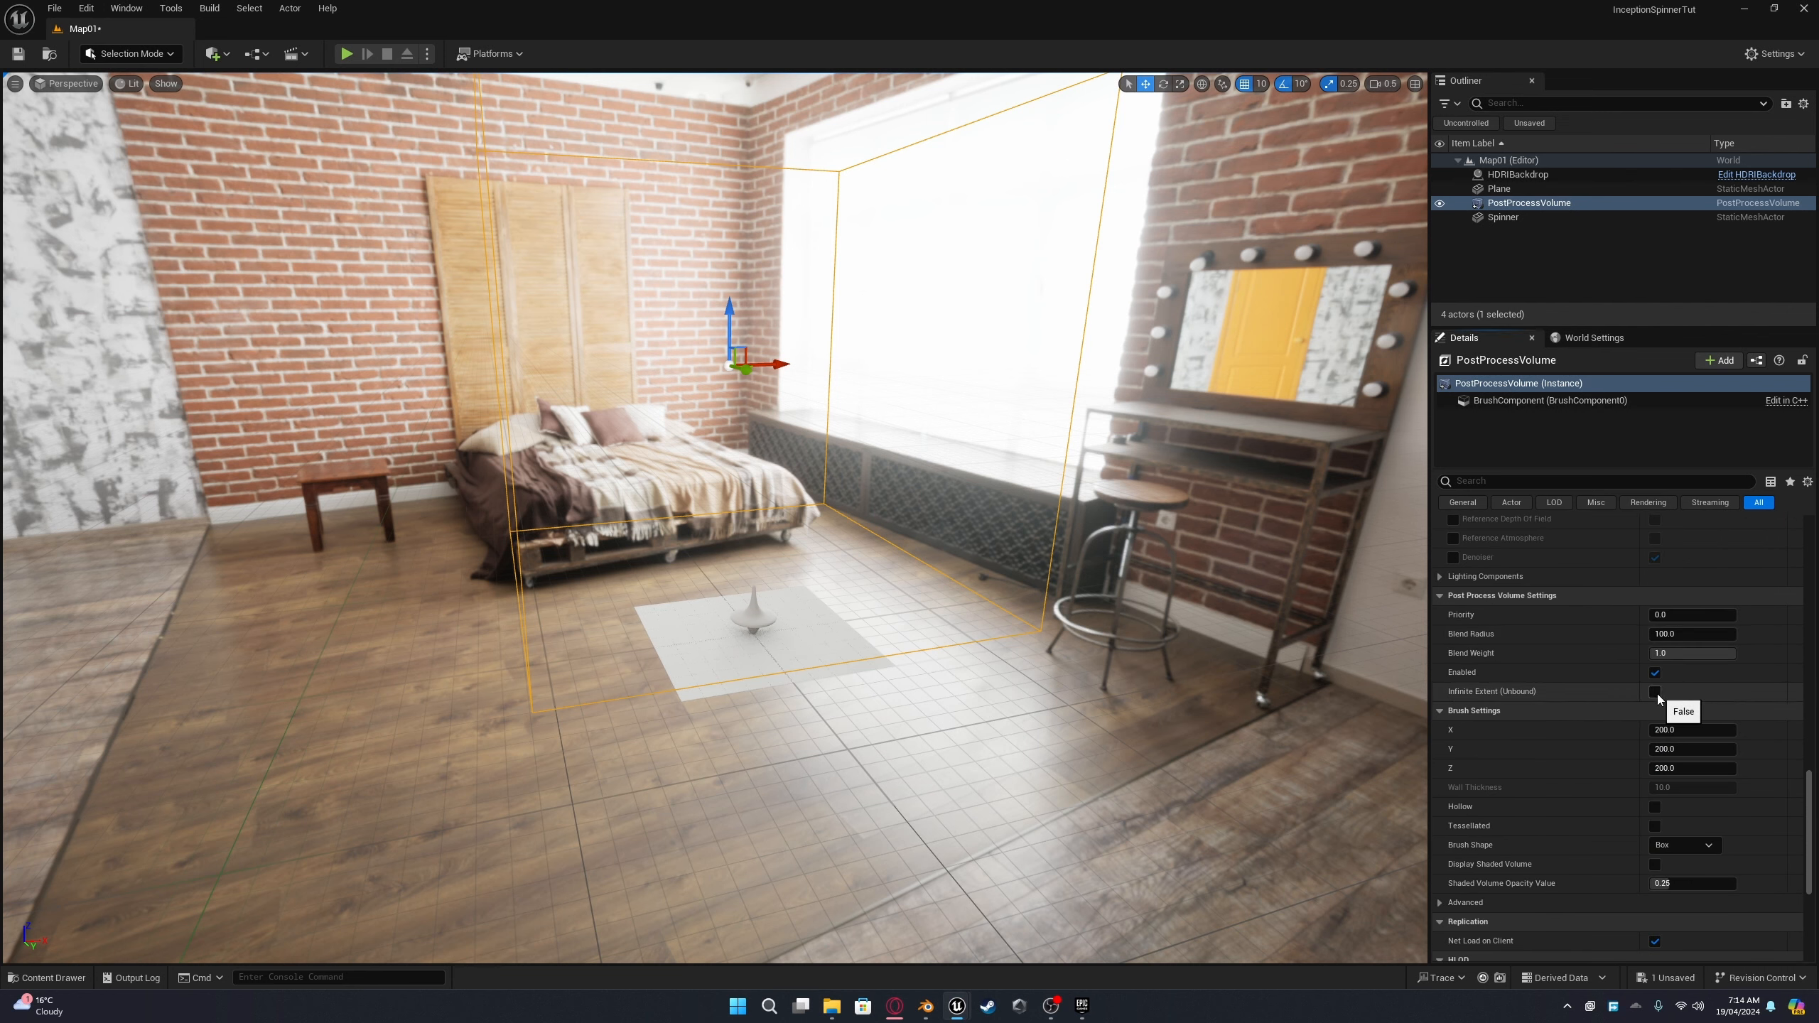
scroll(1653, 716, "up", 12)
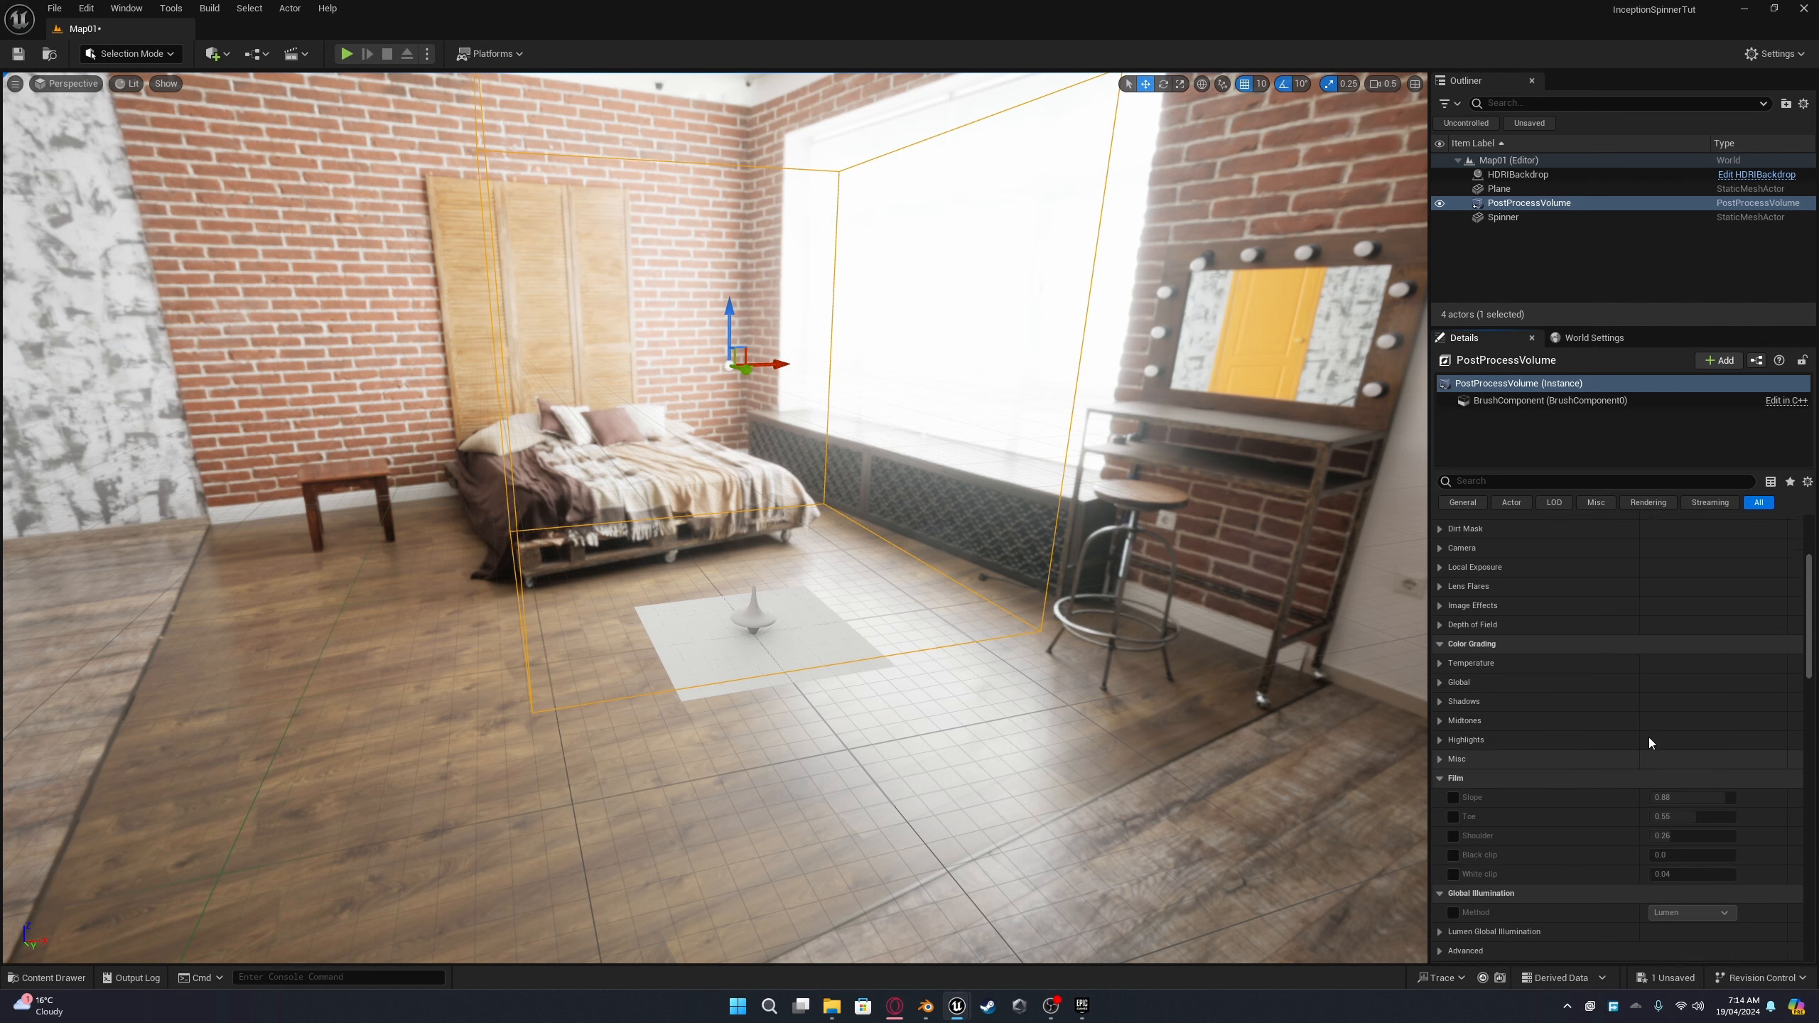
scroll(1648, 737, "up", 3)
left_click(1440, 657)
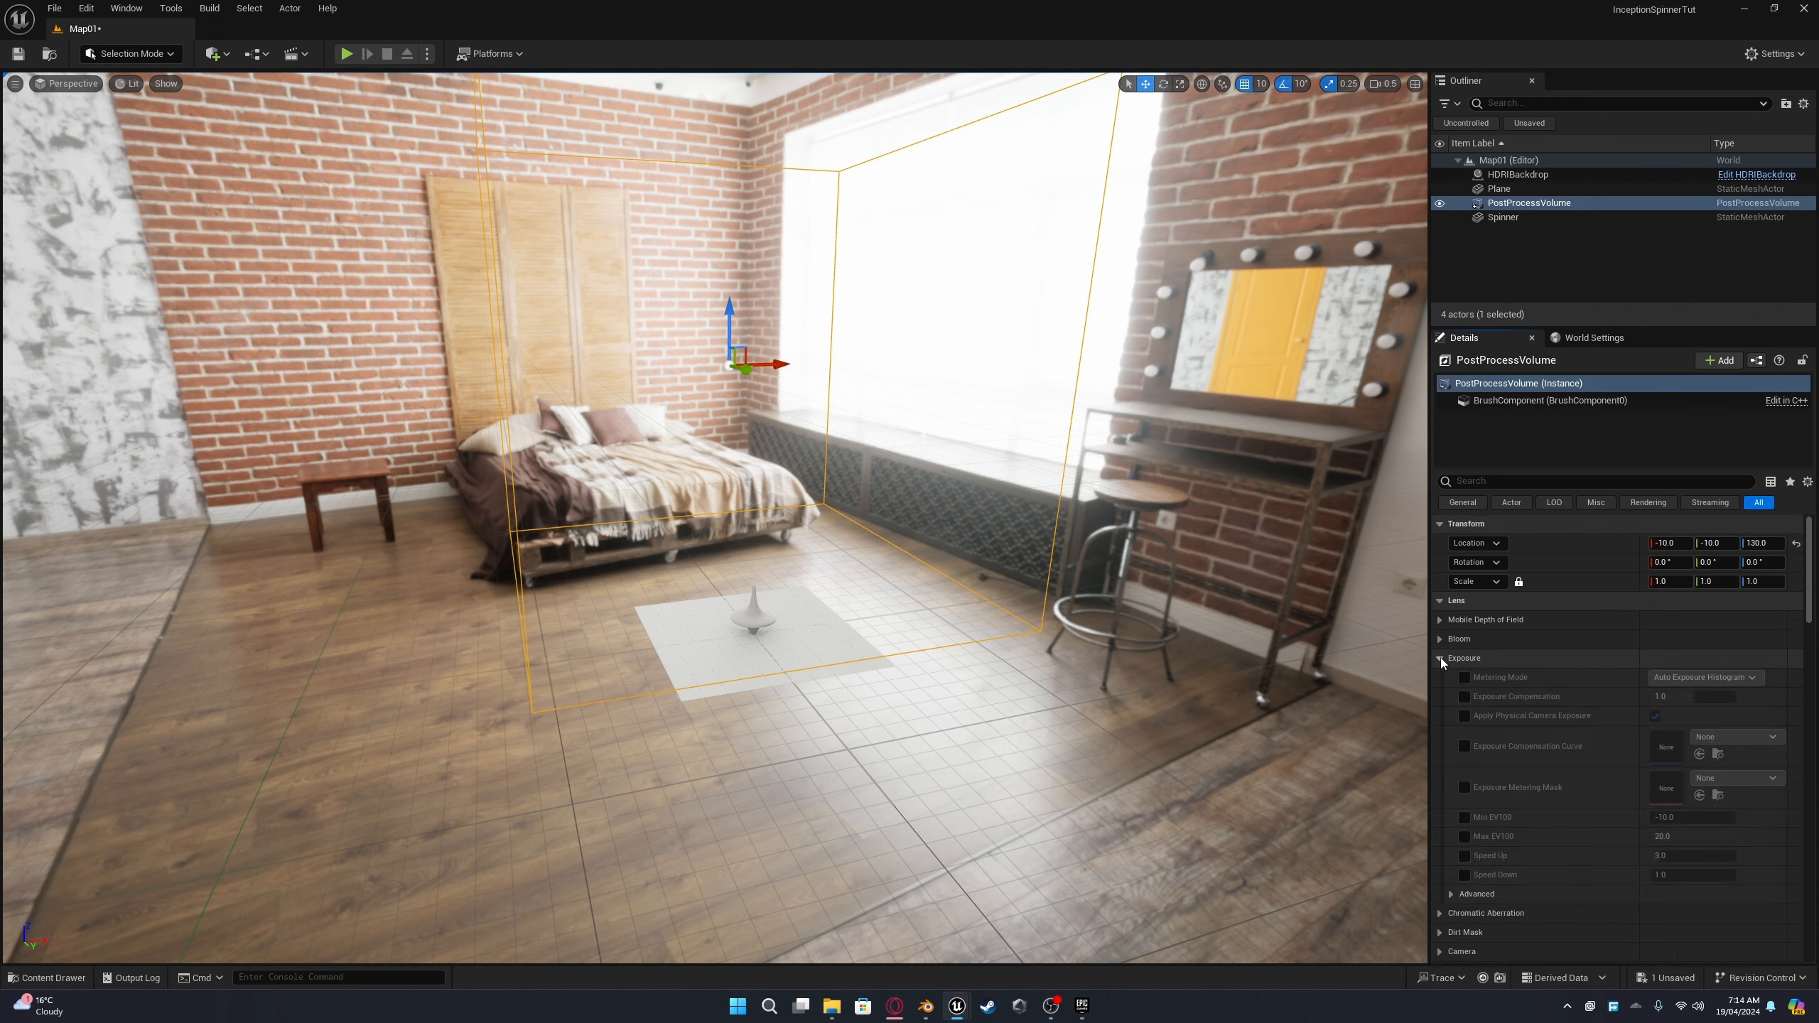
left_click(1464, 677)
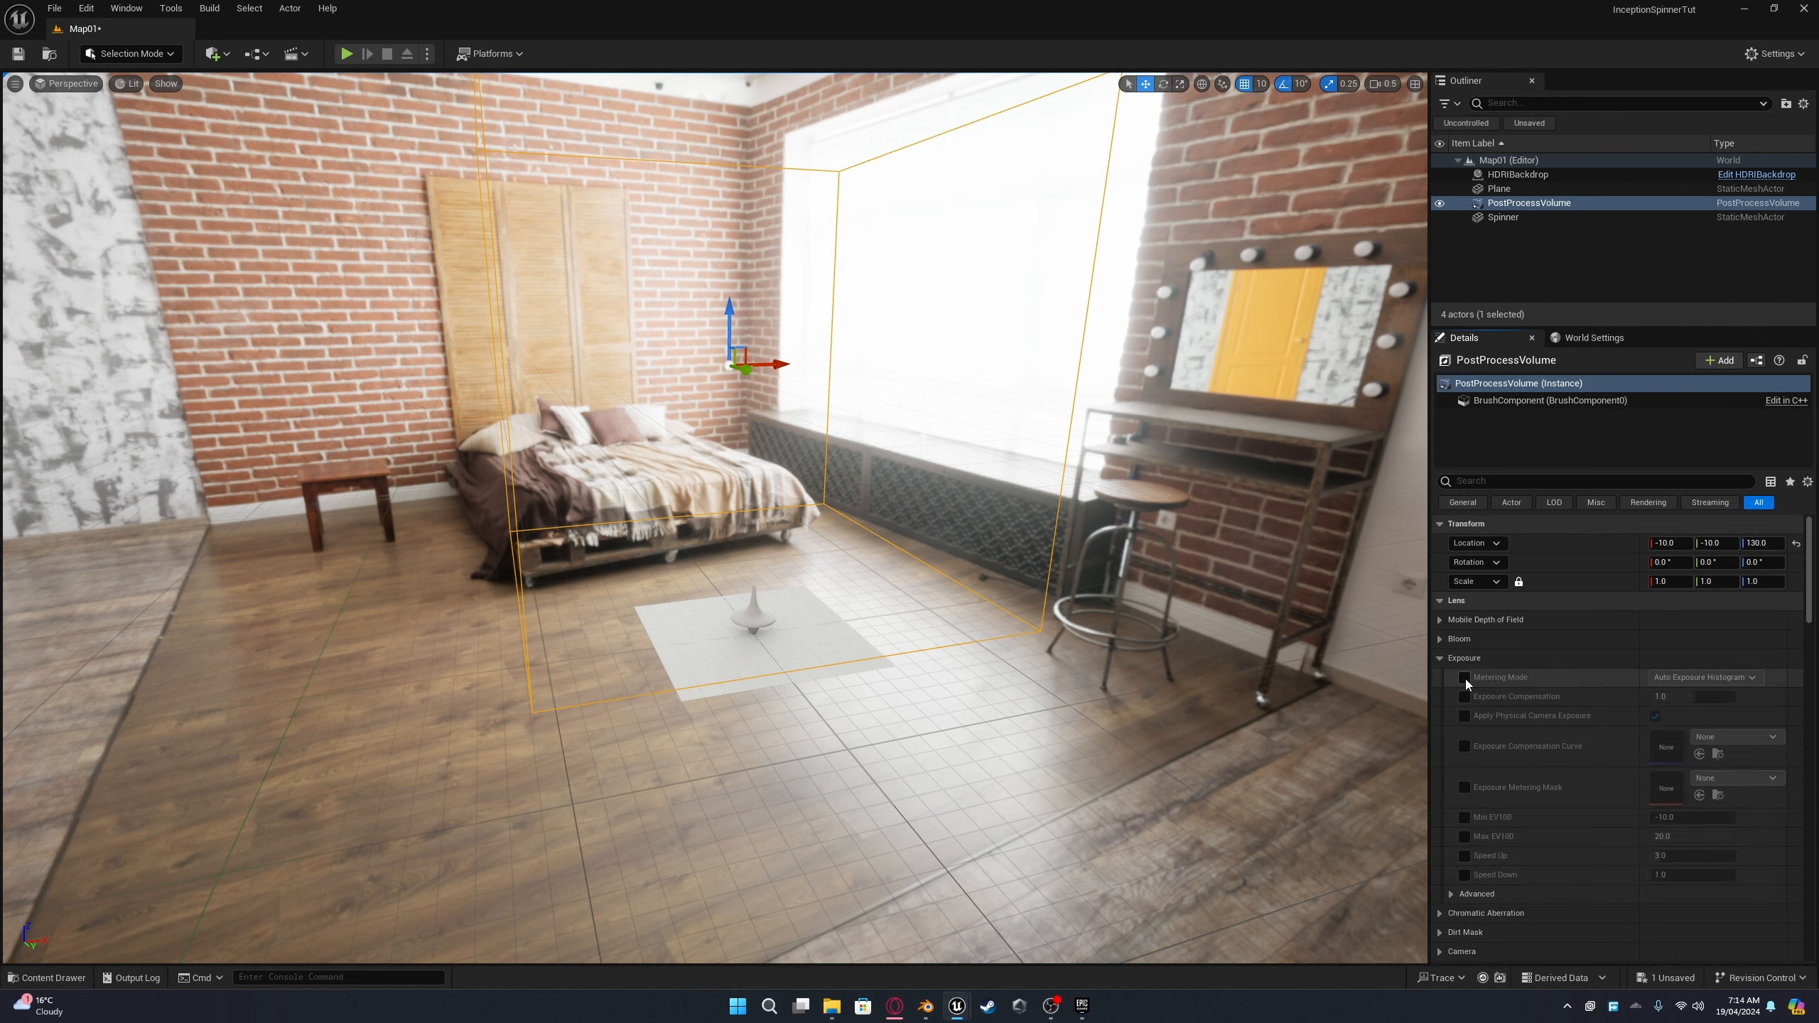
left_click(1665, 678)
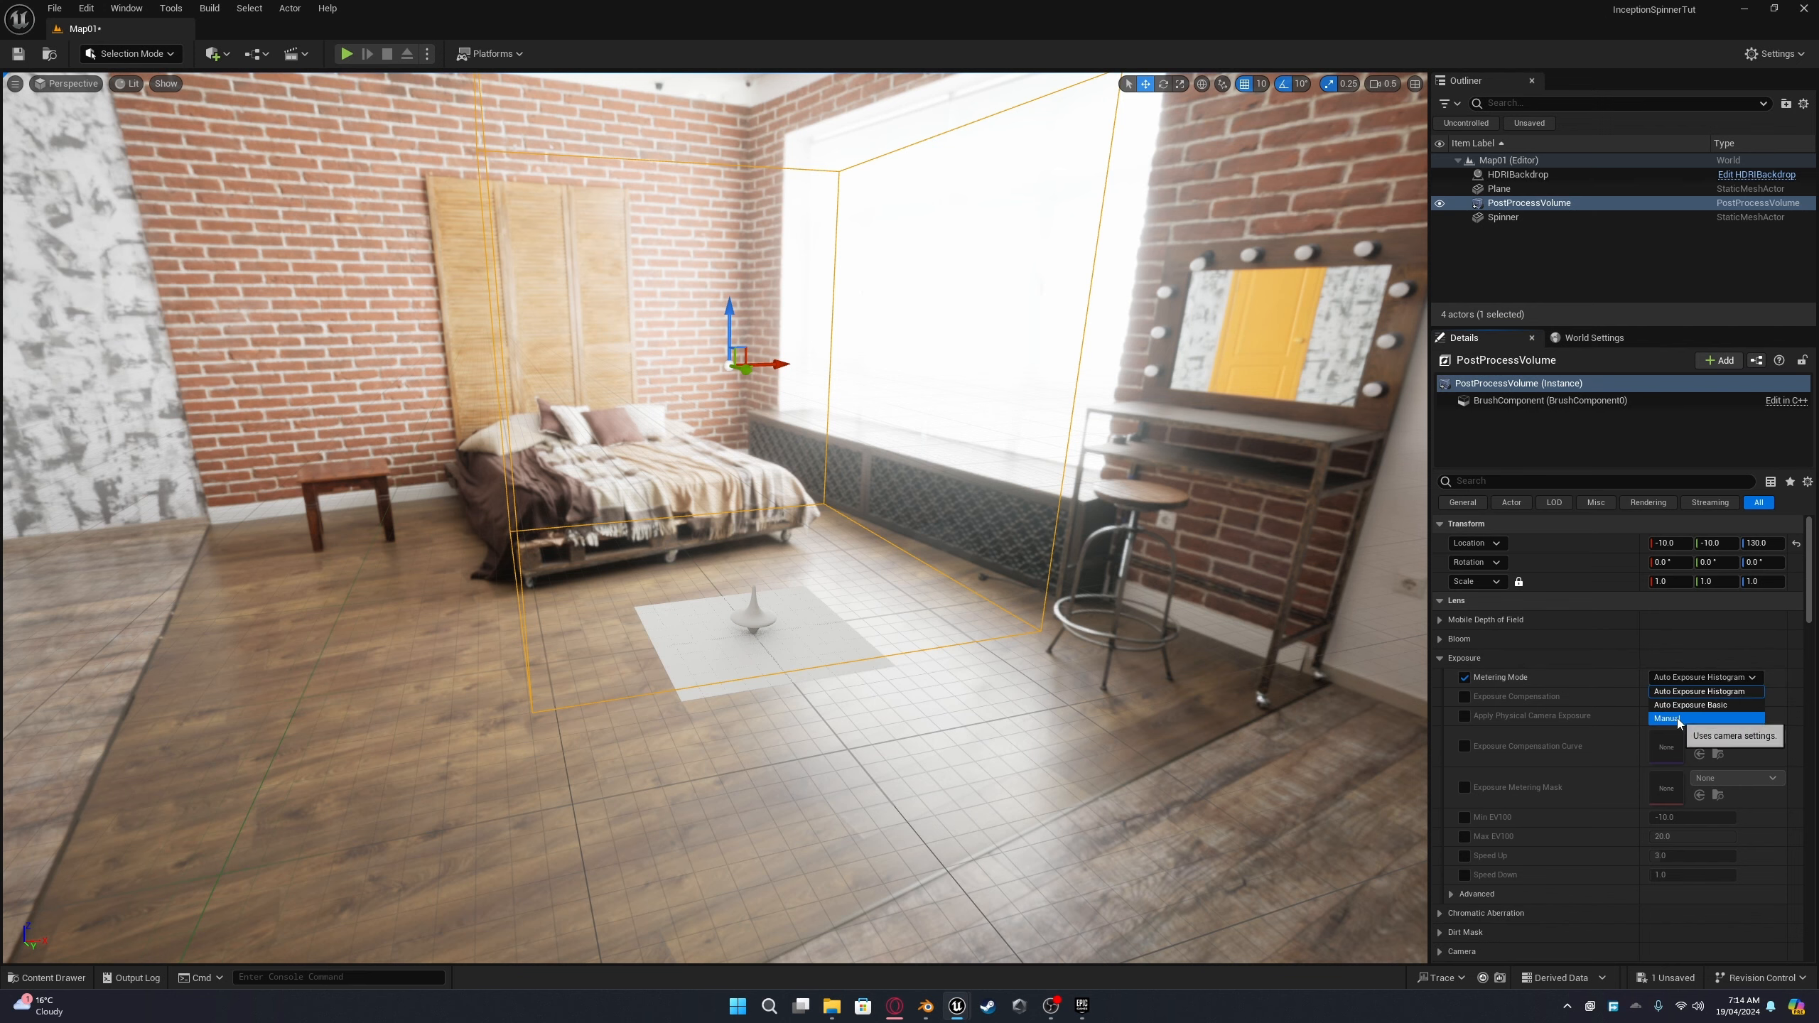
left_click(1677, 717)
Step: Turn off Apply Physical Camera Exposure in the Post Process Volume and set Exposure Compensation to -1.76
left_click(1463, 716)
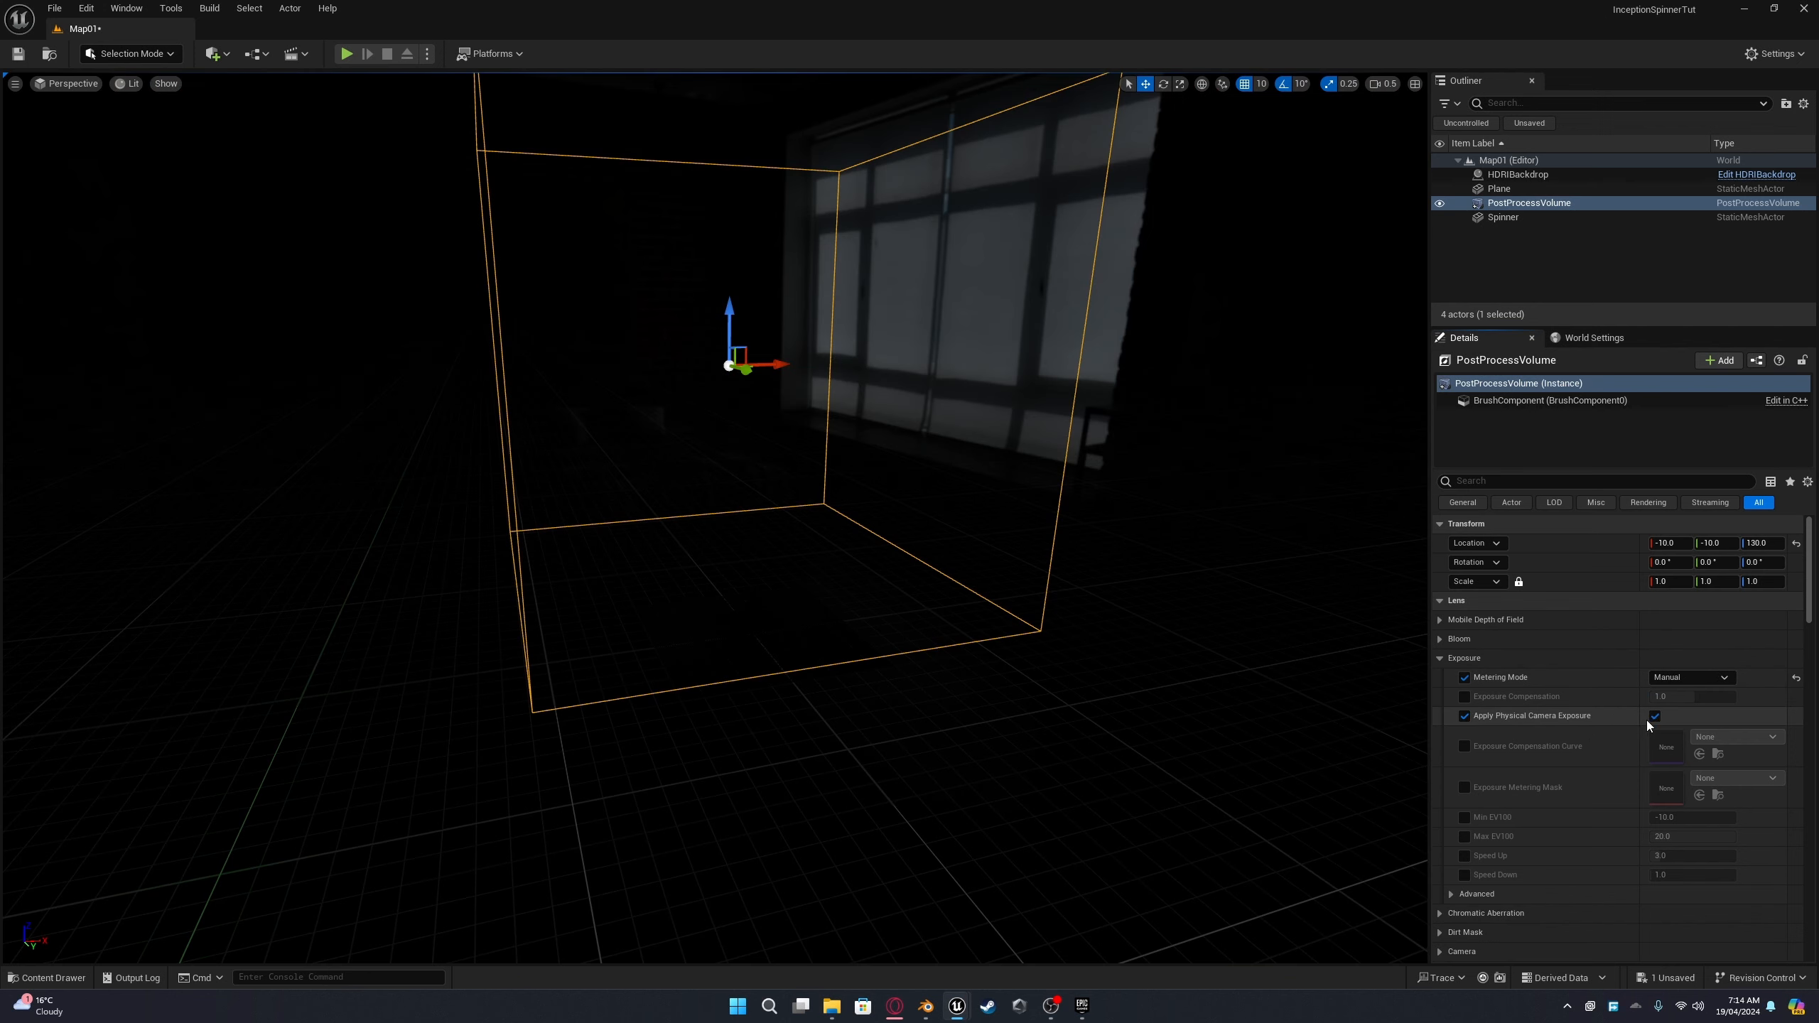
left_click(1655, 716)
left_click(1464, 697)
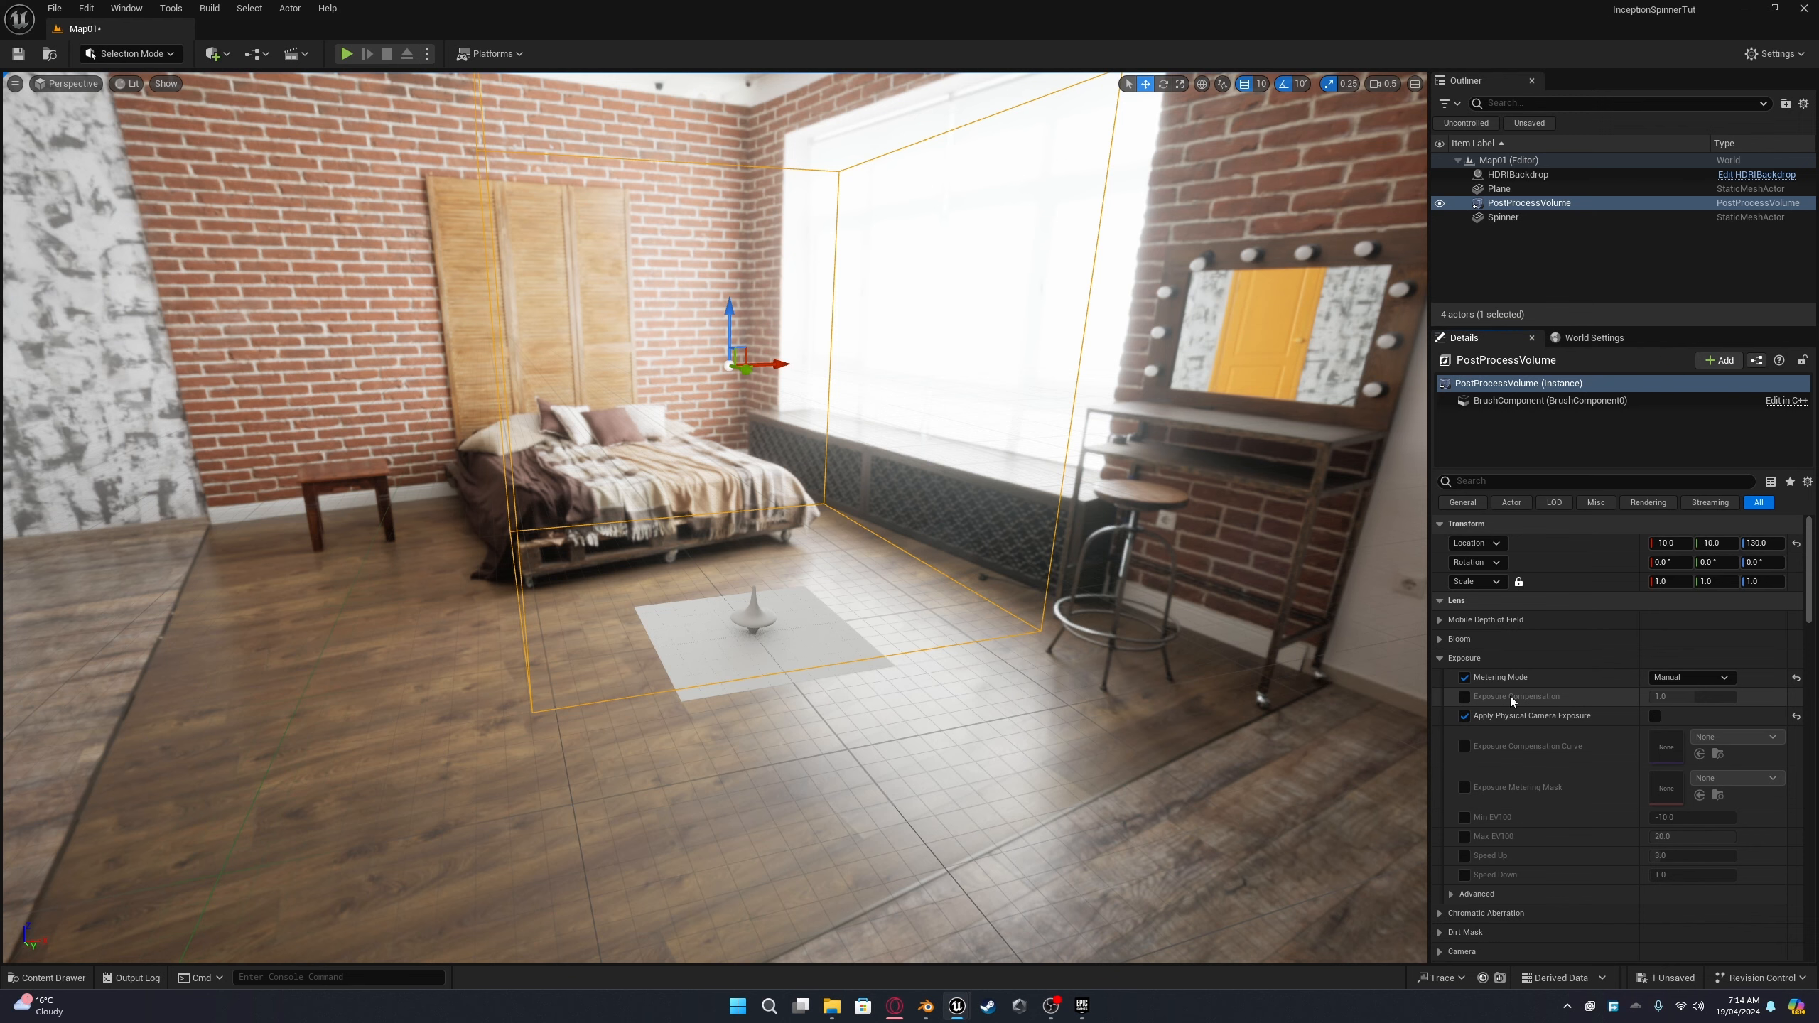
left_click(1675, 697)
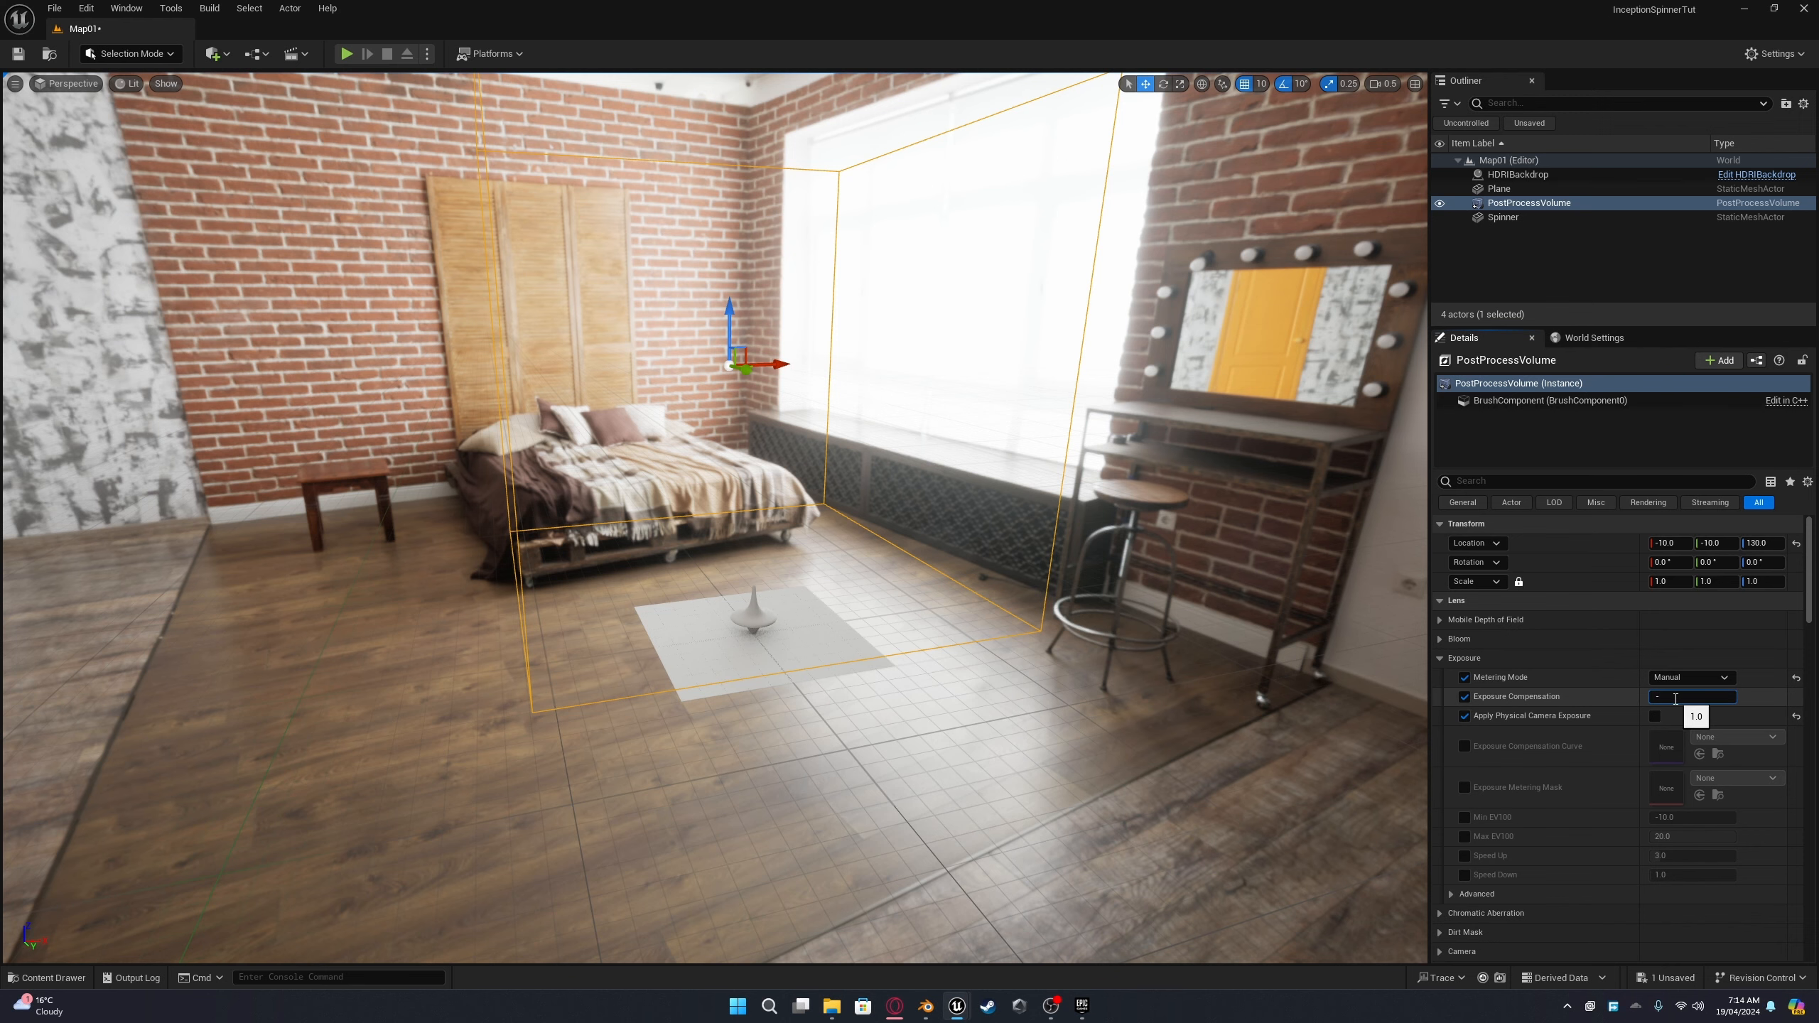
type("-1.76")
key("Return")
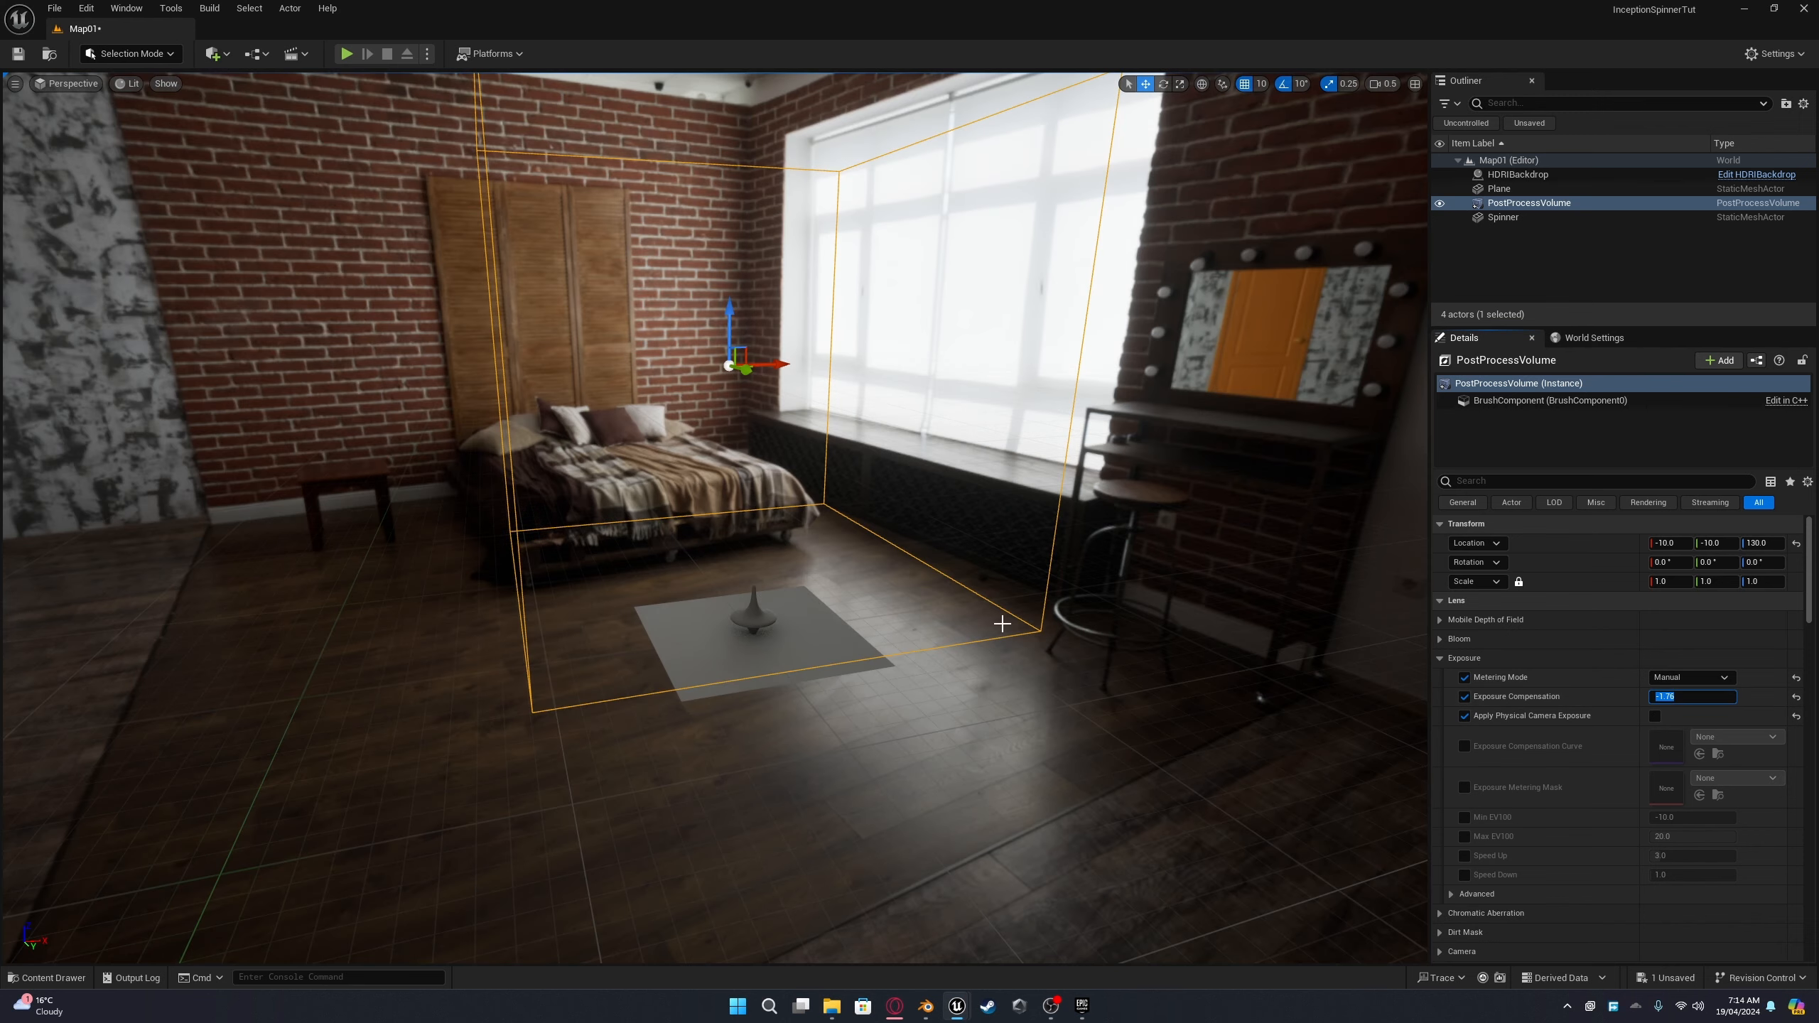
Step: In the volume's Lumen Global Illumination settings, override Lumen Scene Lighting Quality and set it to 2
right_click_drag(944, 565, 1007, 575)
key("w")
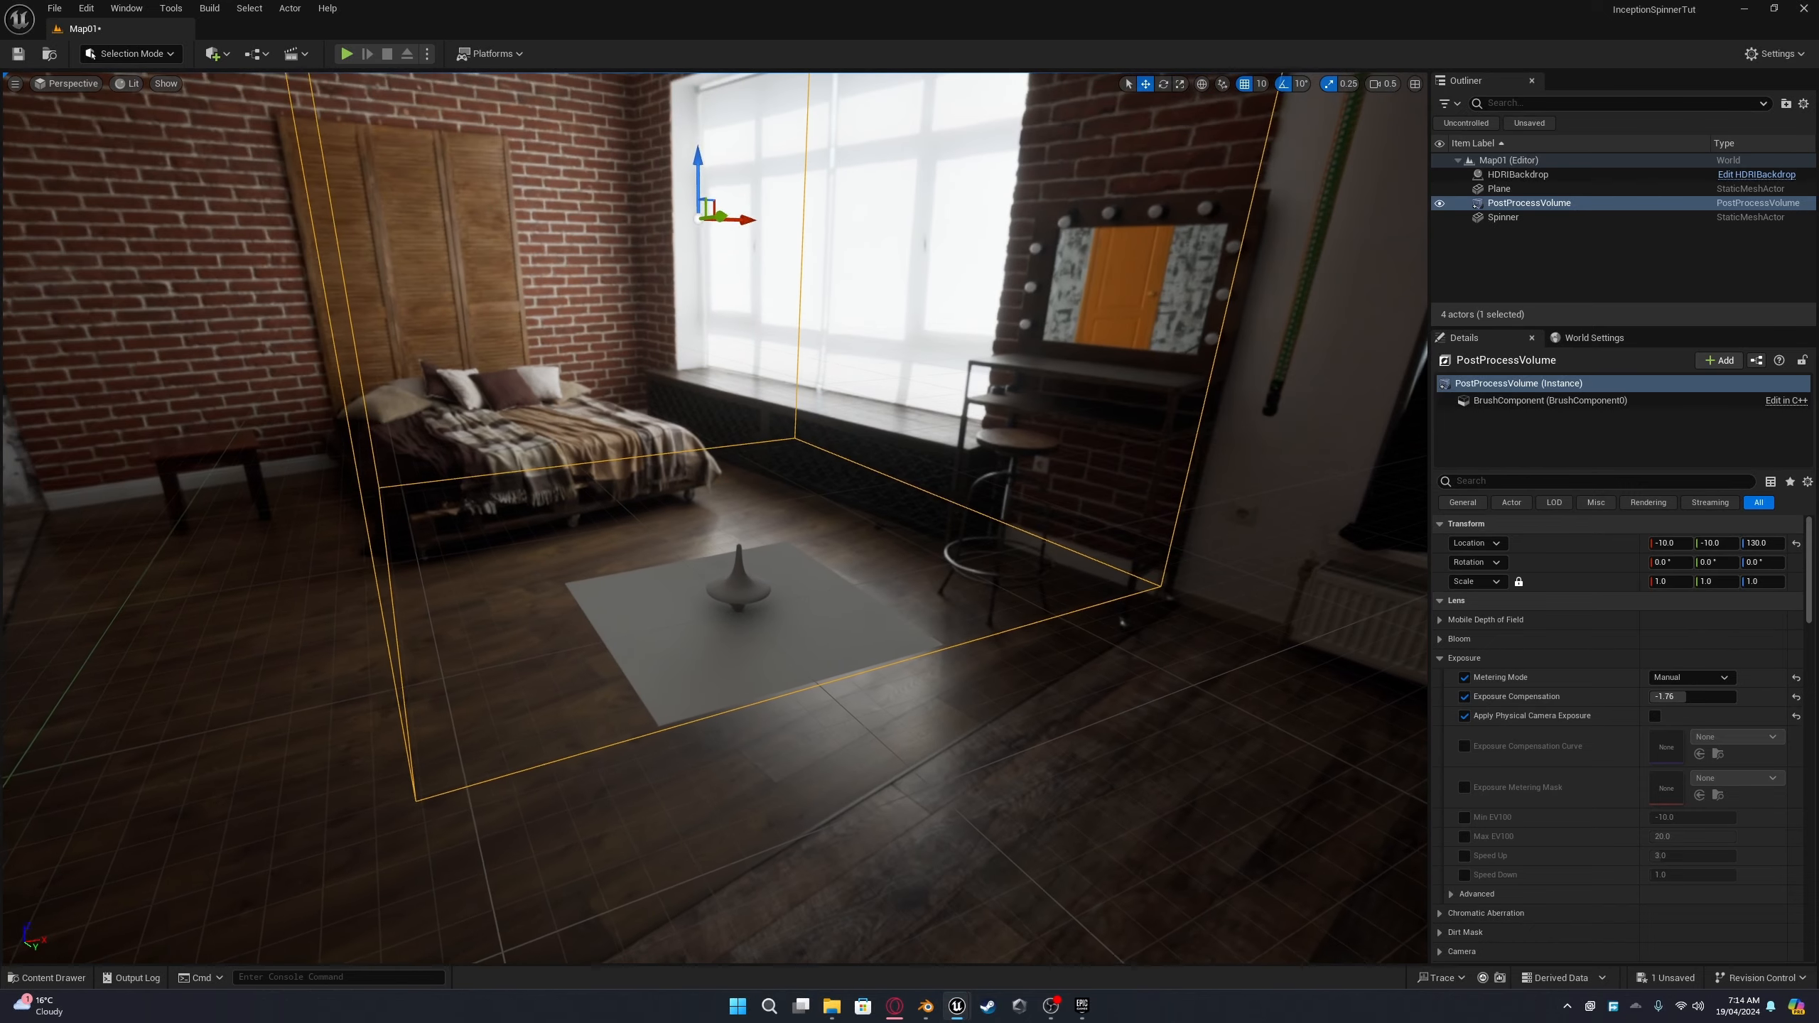
scroll(1563, 734, "down", 3)
scroll(1563, 734, "down", 10)
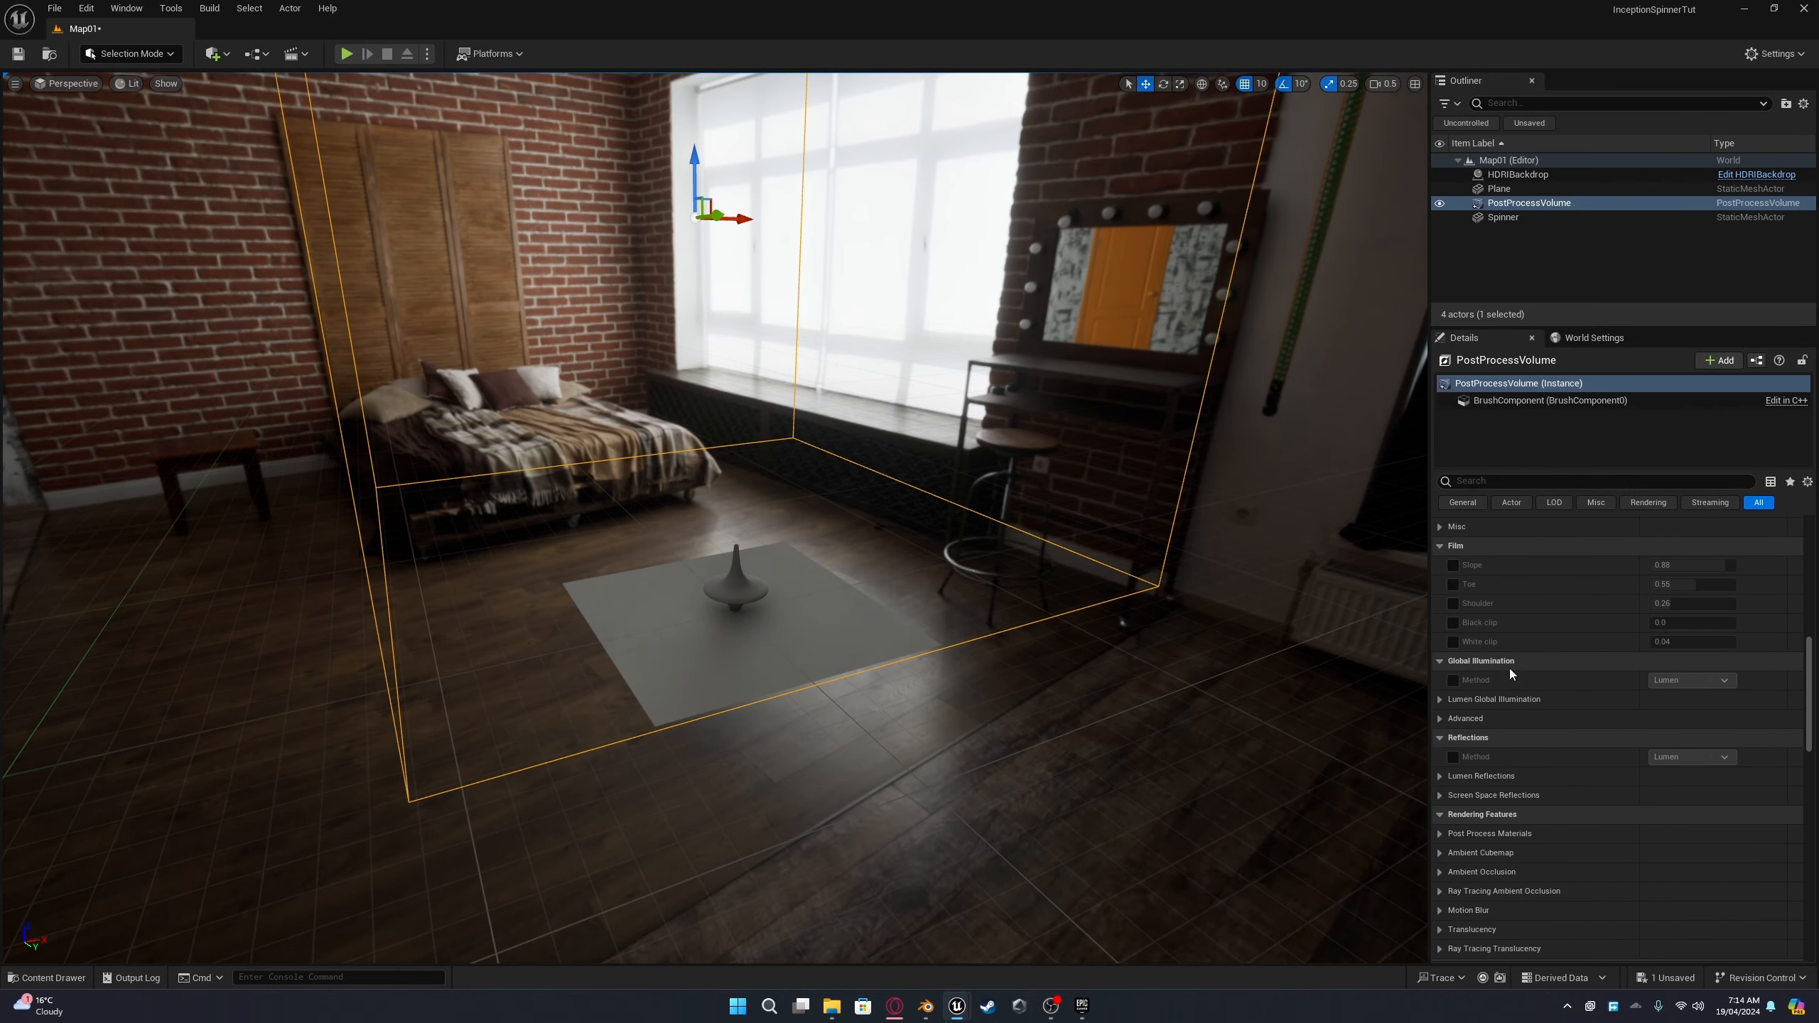
left_click(1442, 699)
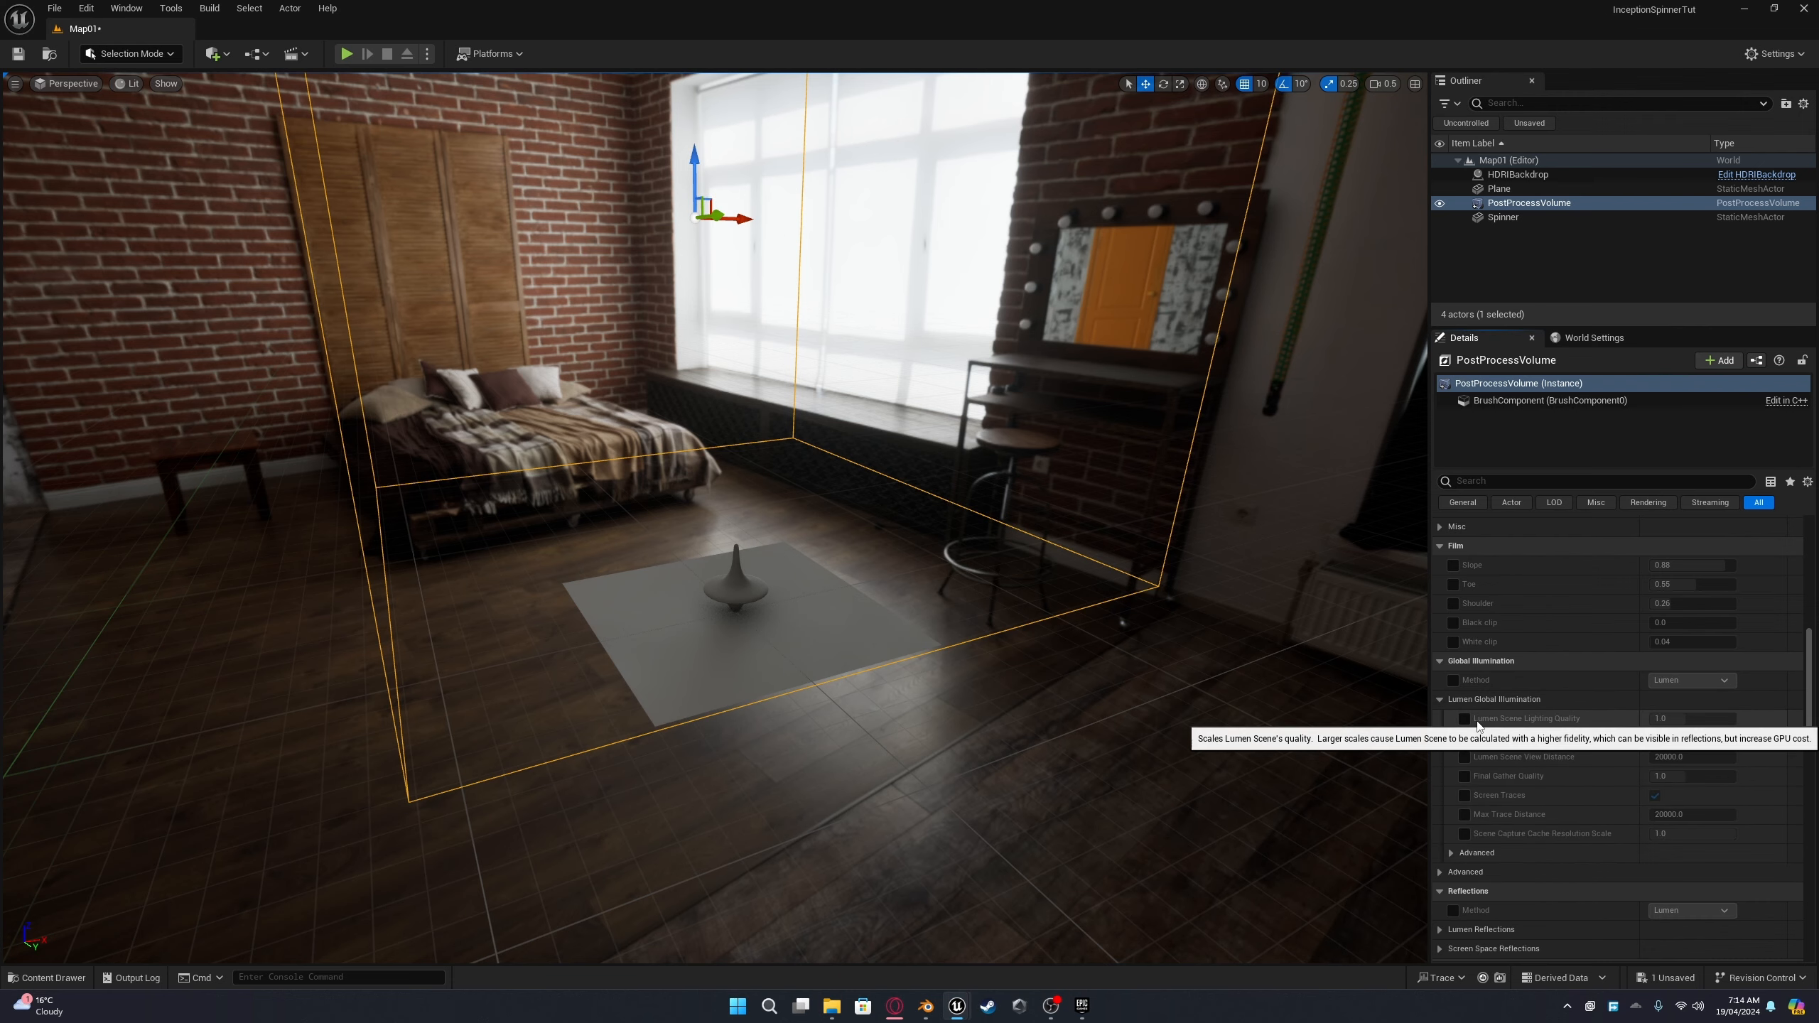
mouse_move(877, 594)
right_mouse_down()
mouse_move(931, 595)
mouse_move(892, 595)
right_mouse_up()
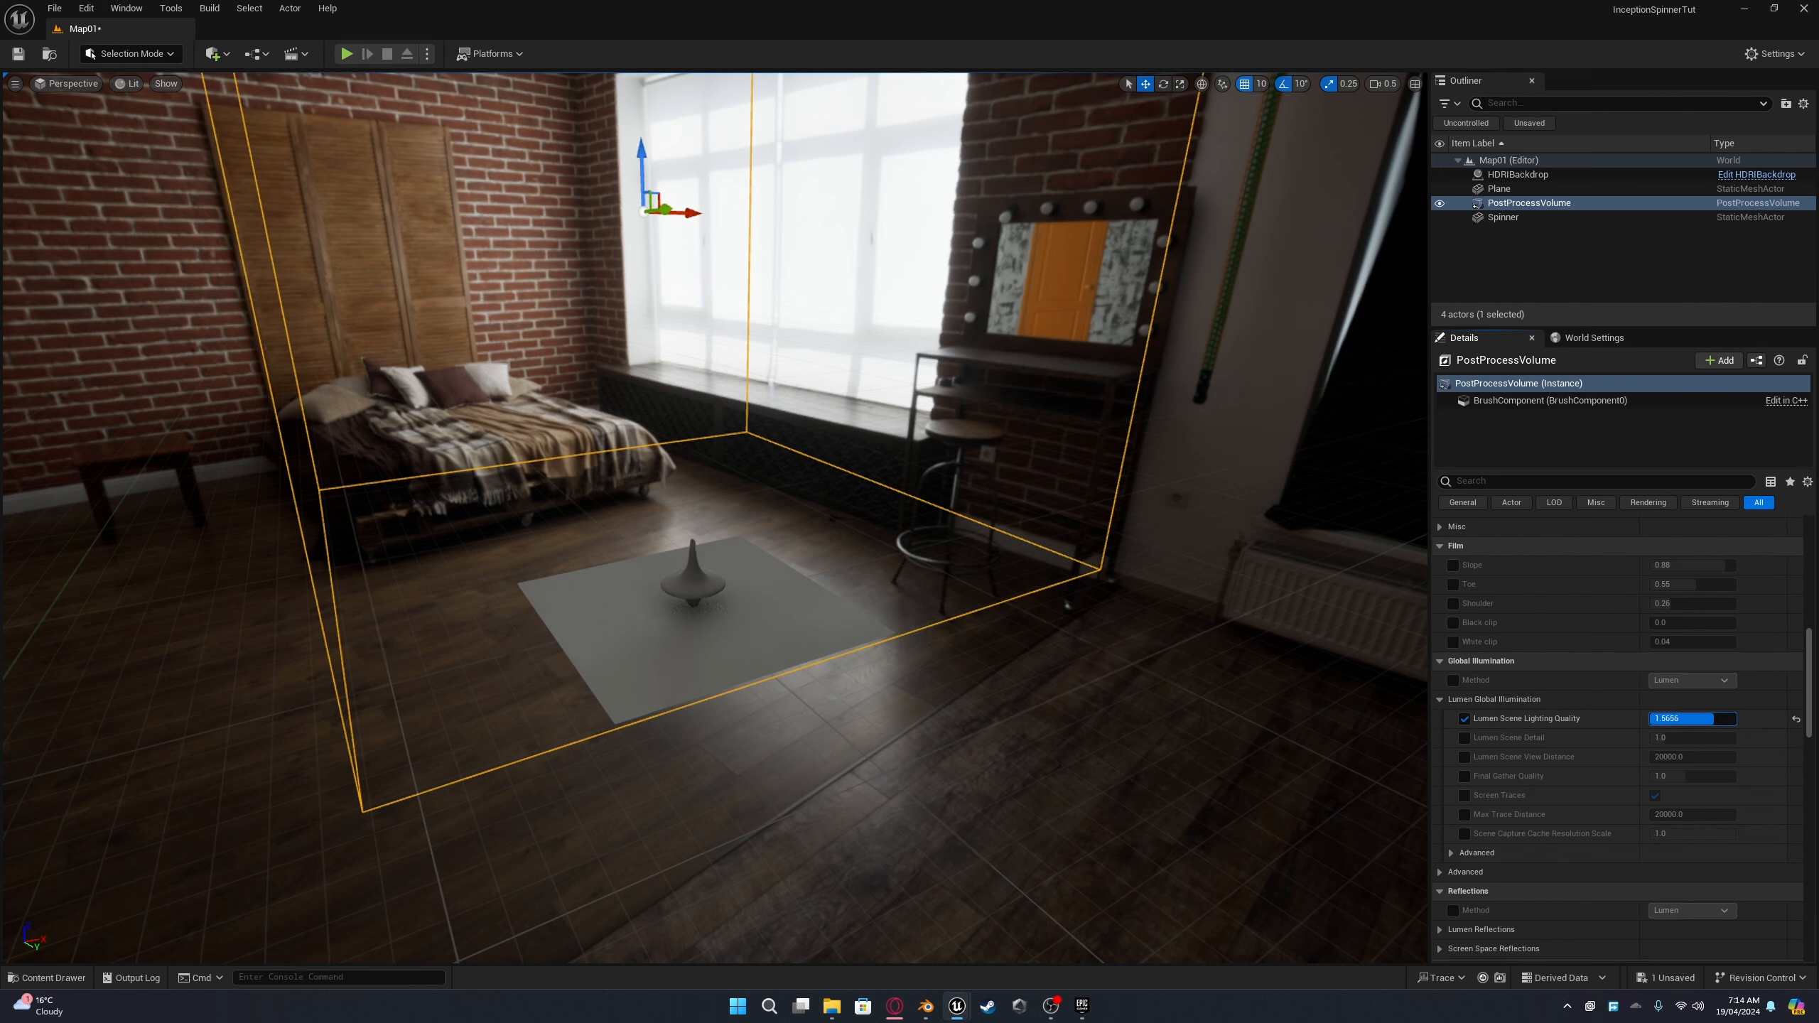
left_click(1668, 718)
type("2")
key("Return")
Step: Override Lumen Scene Detail with 4 and Final Gather Quality with 2 in the Post Process Volume
left_click(1463, 738)
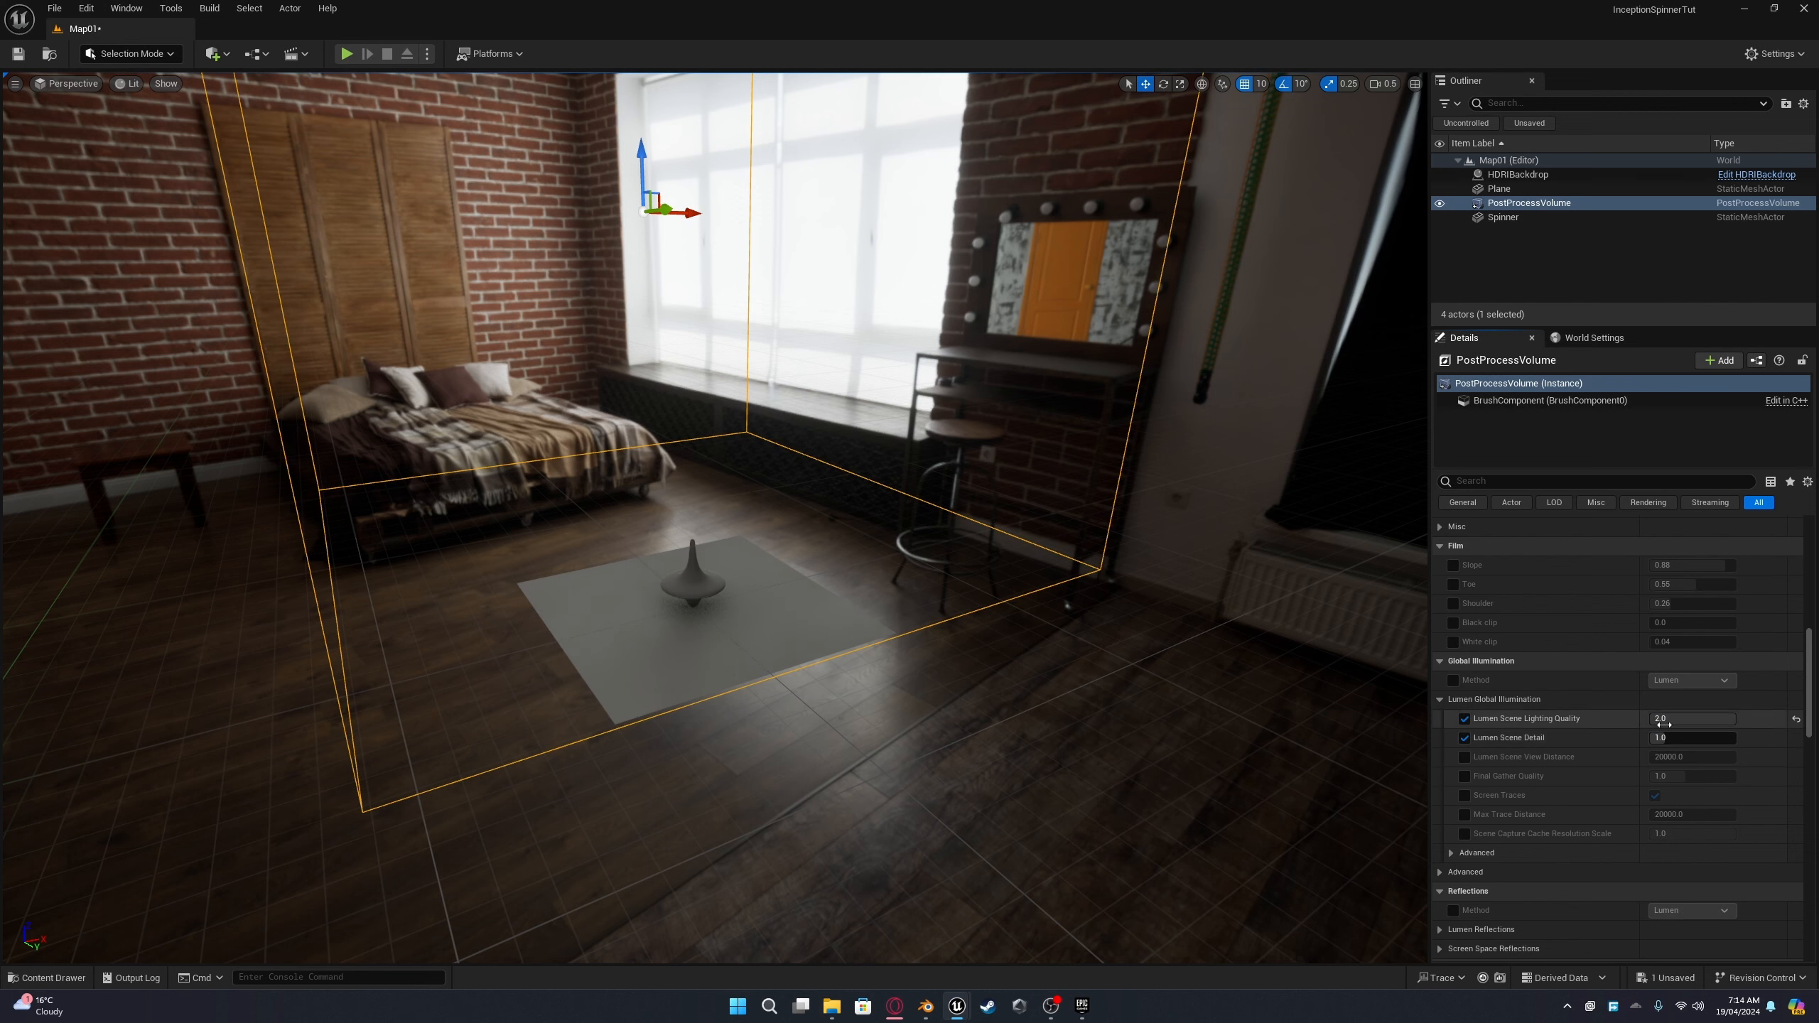
left_click_drag(1668, 737, 1732, 775)
key("Return")
Step: Set Lumen Reflections quality to 2 and the Ray Lighting Mode to Hit Lighting for Reflections
scroll(1472, 813, "down", 5)
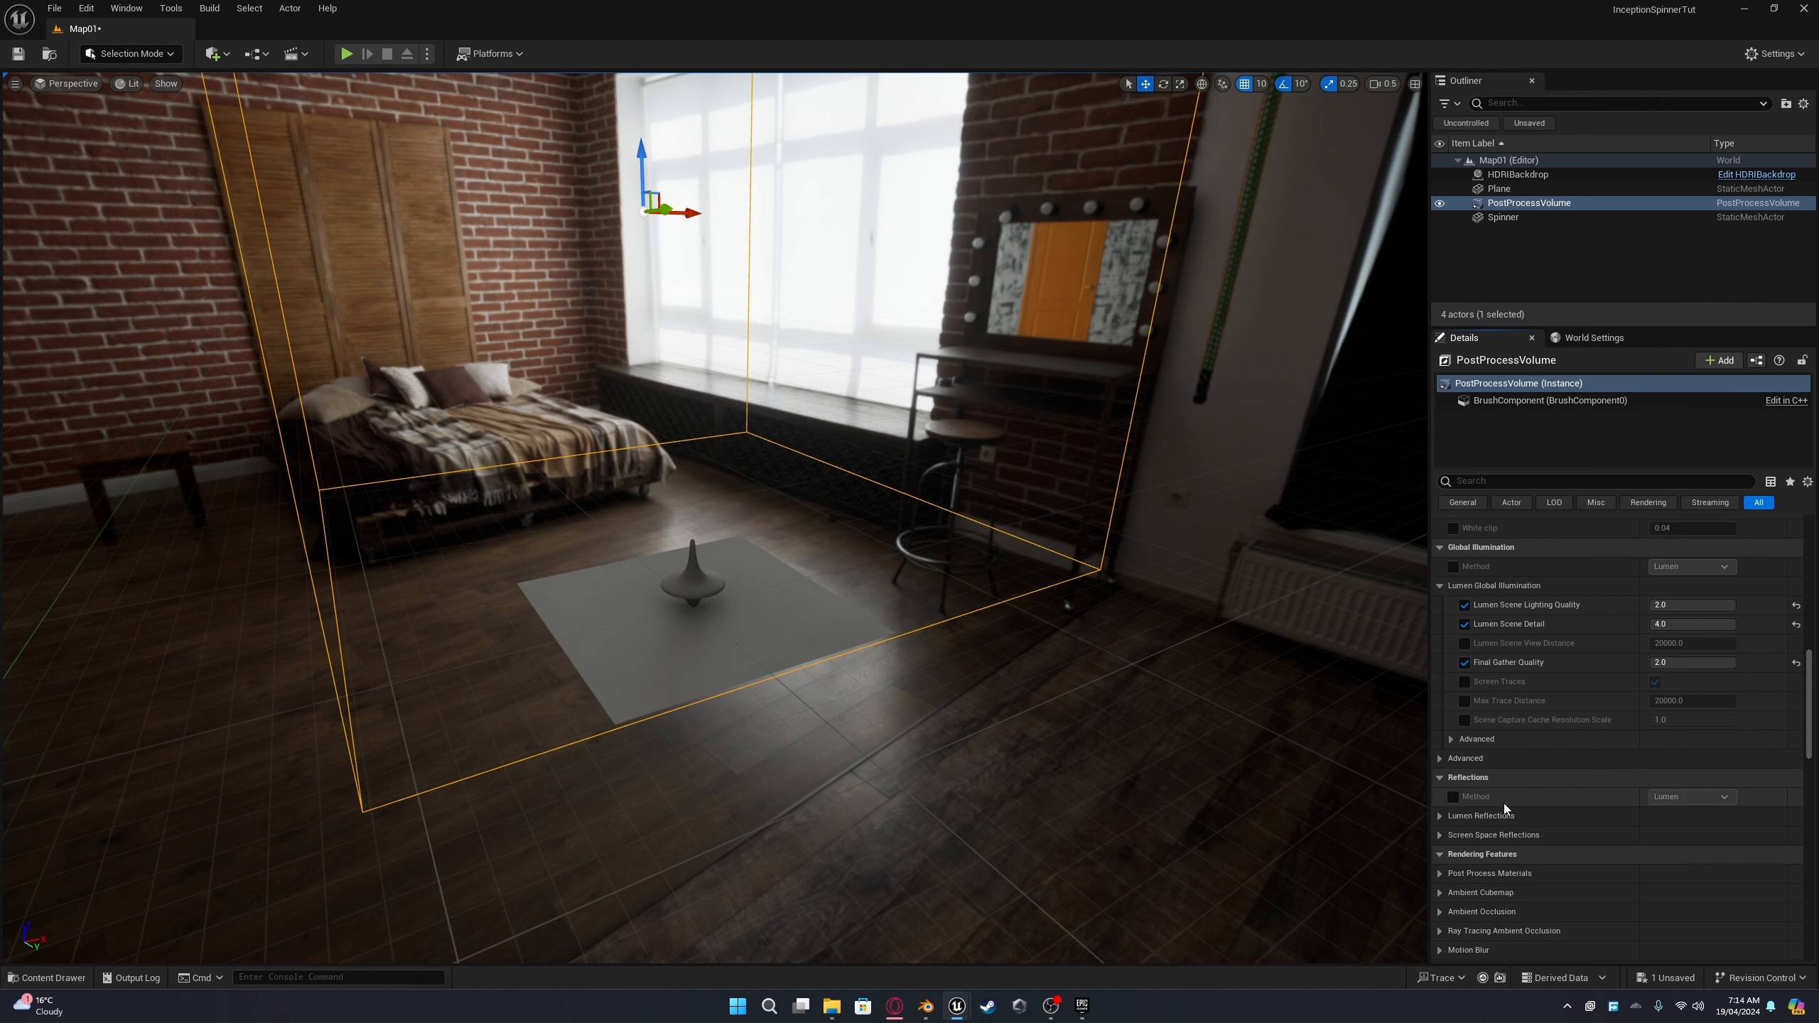
left_click(1472, 816)
scroll(1472, 807, "down", 5)
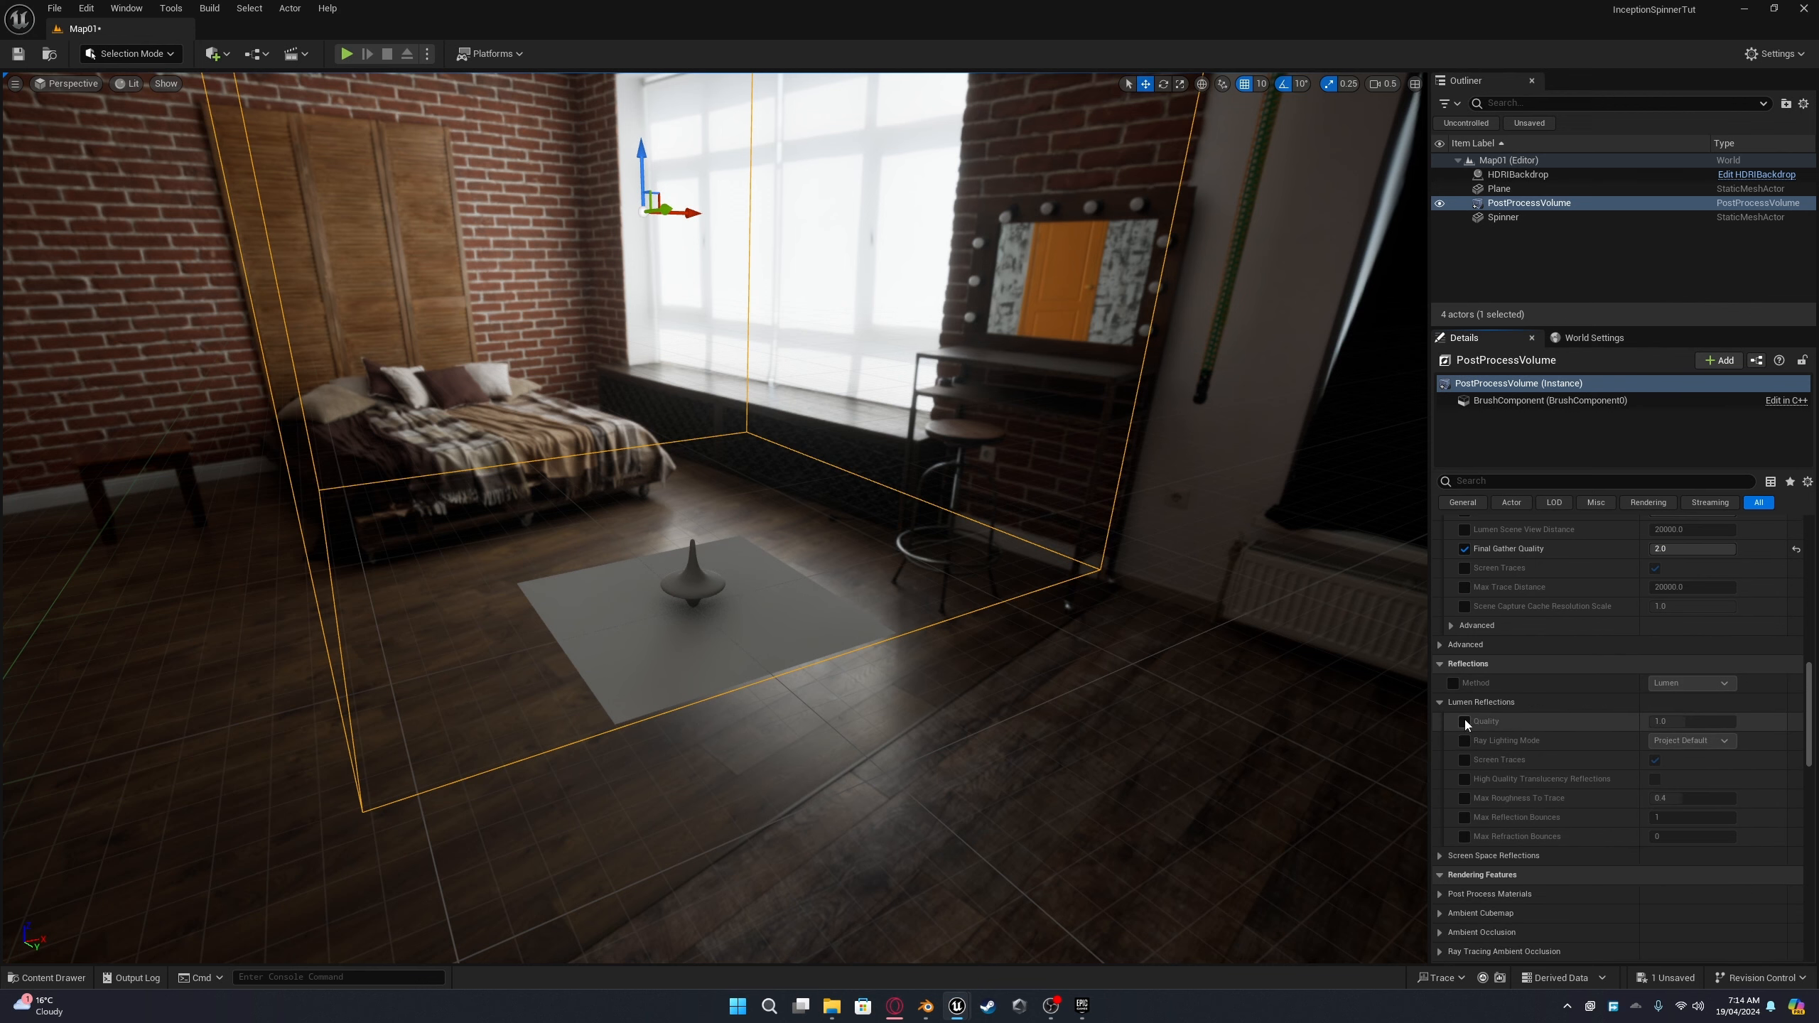
left_click_drag(1675, 721, 1736, 722)
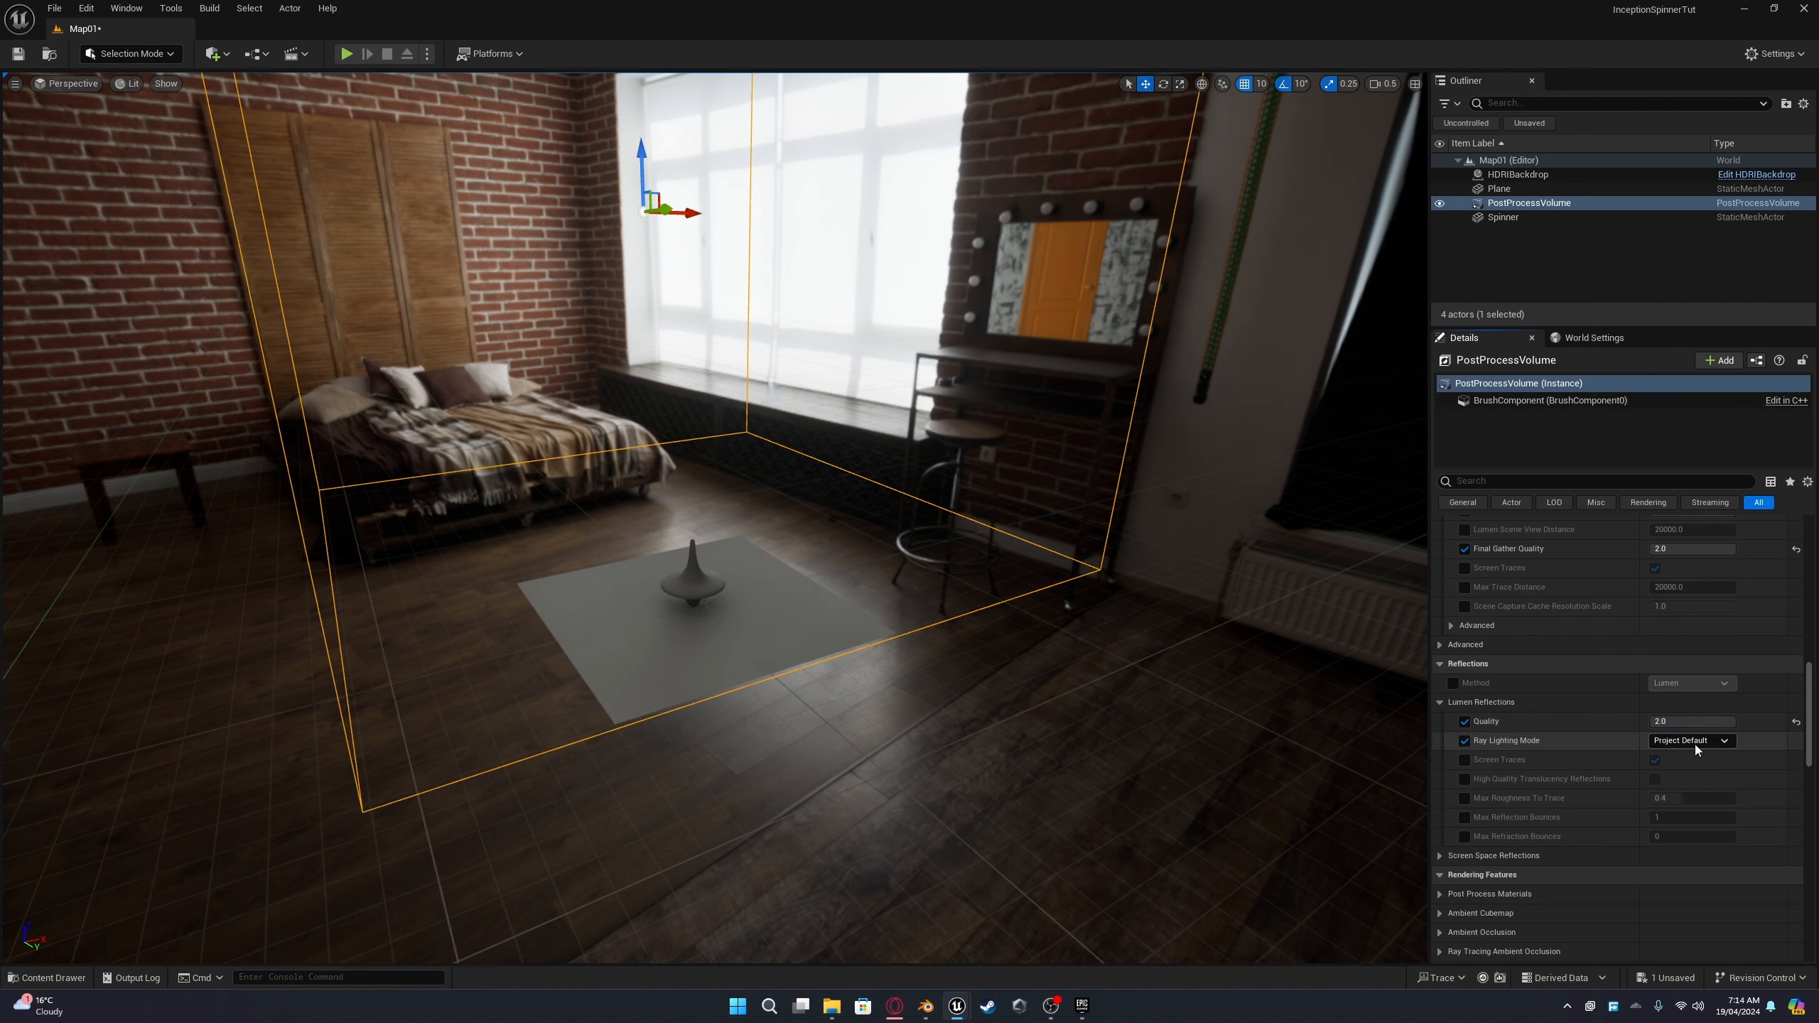
left_click(1695, 741)
left_click(1706, 785)
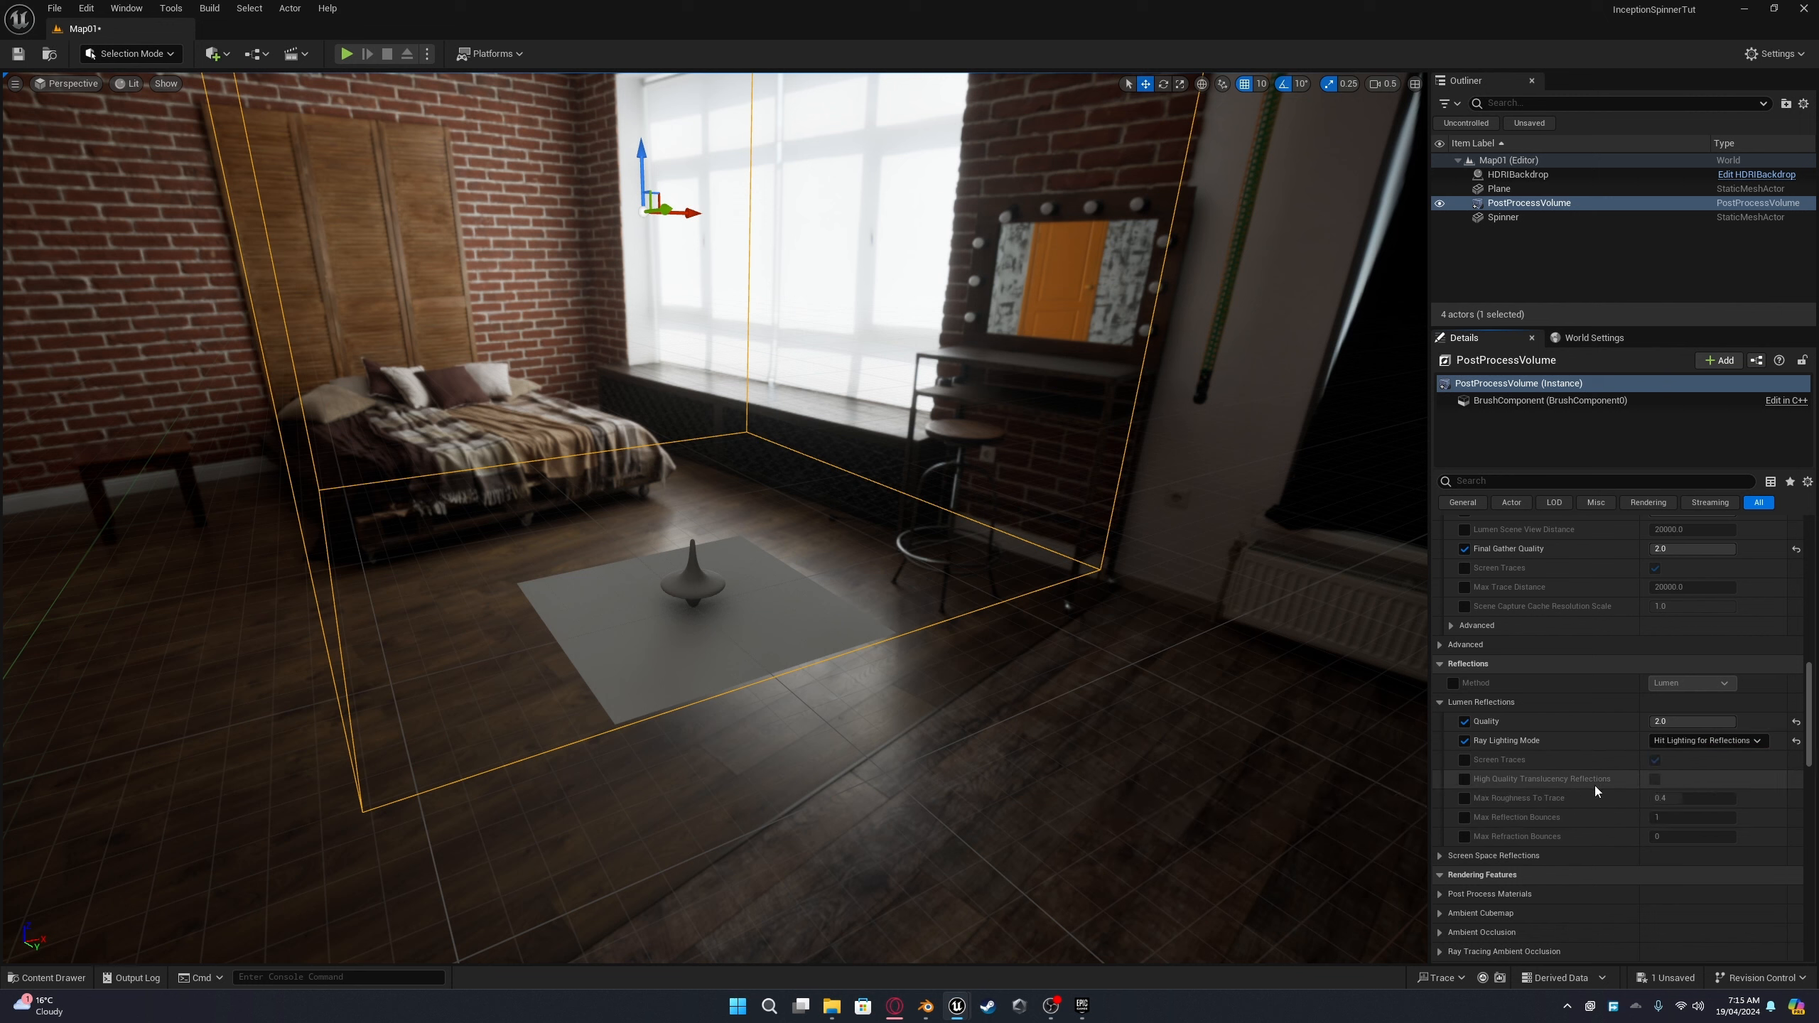
Step: Enable High Quality Translucency Reflections and set Max Reflection Bounces to 8
left_click(1462, 780)
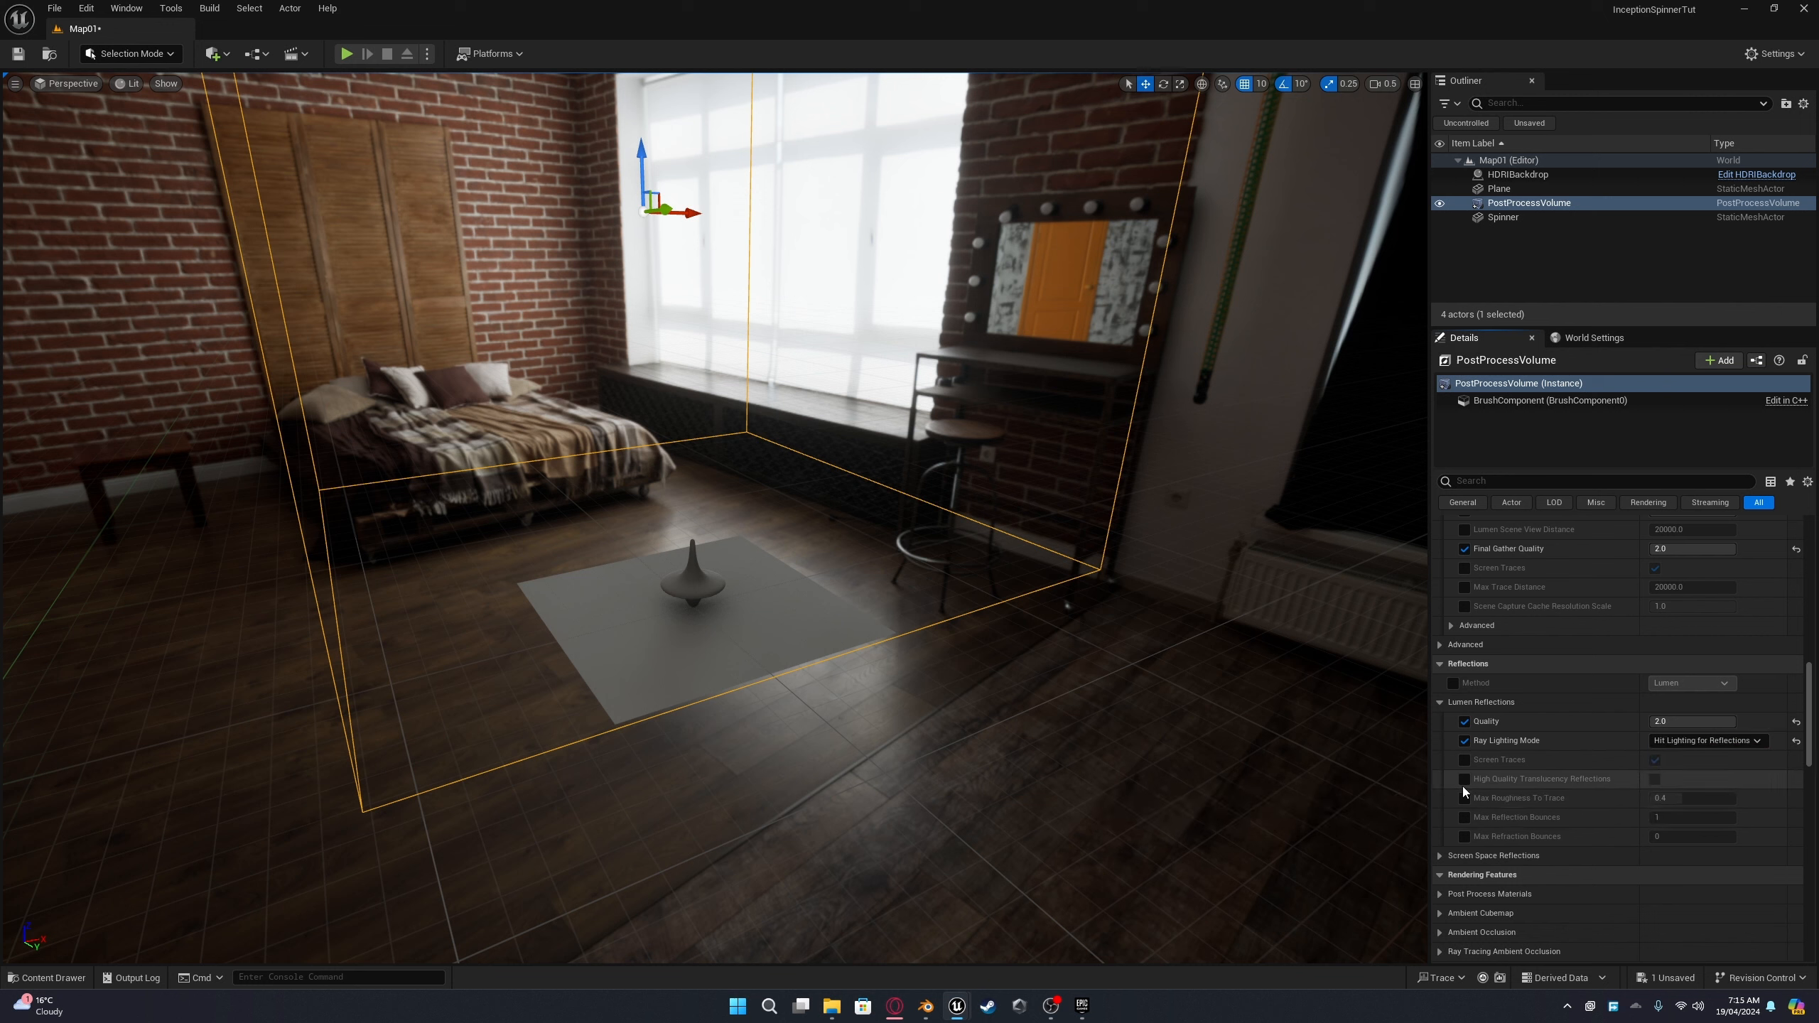
left_click(1655, 779)
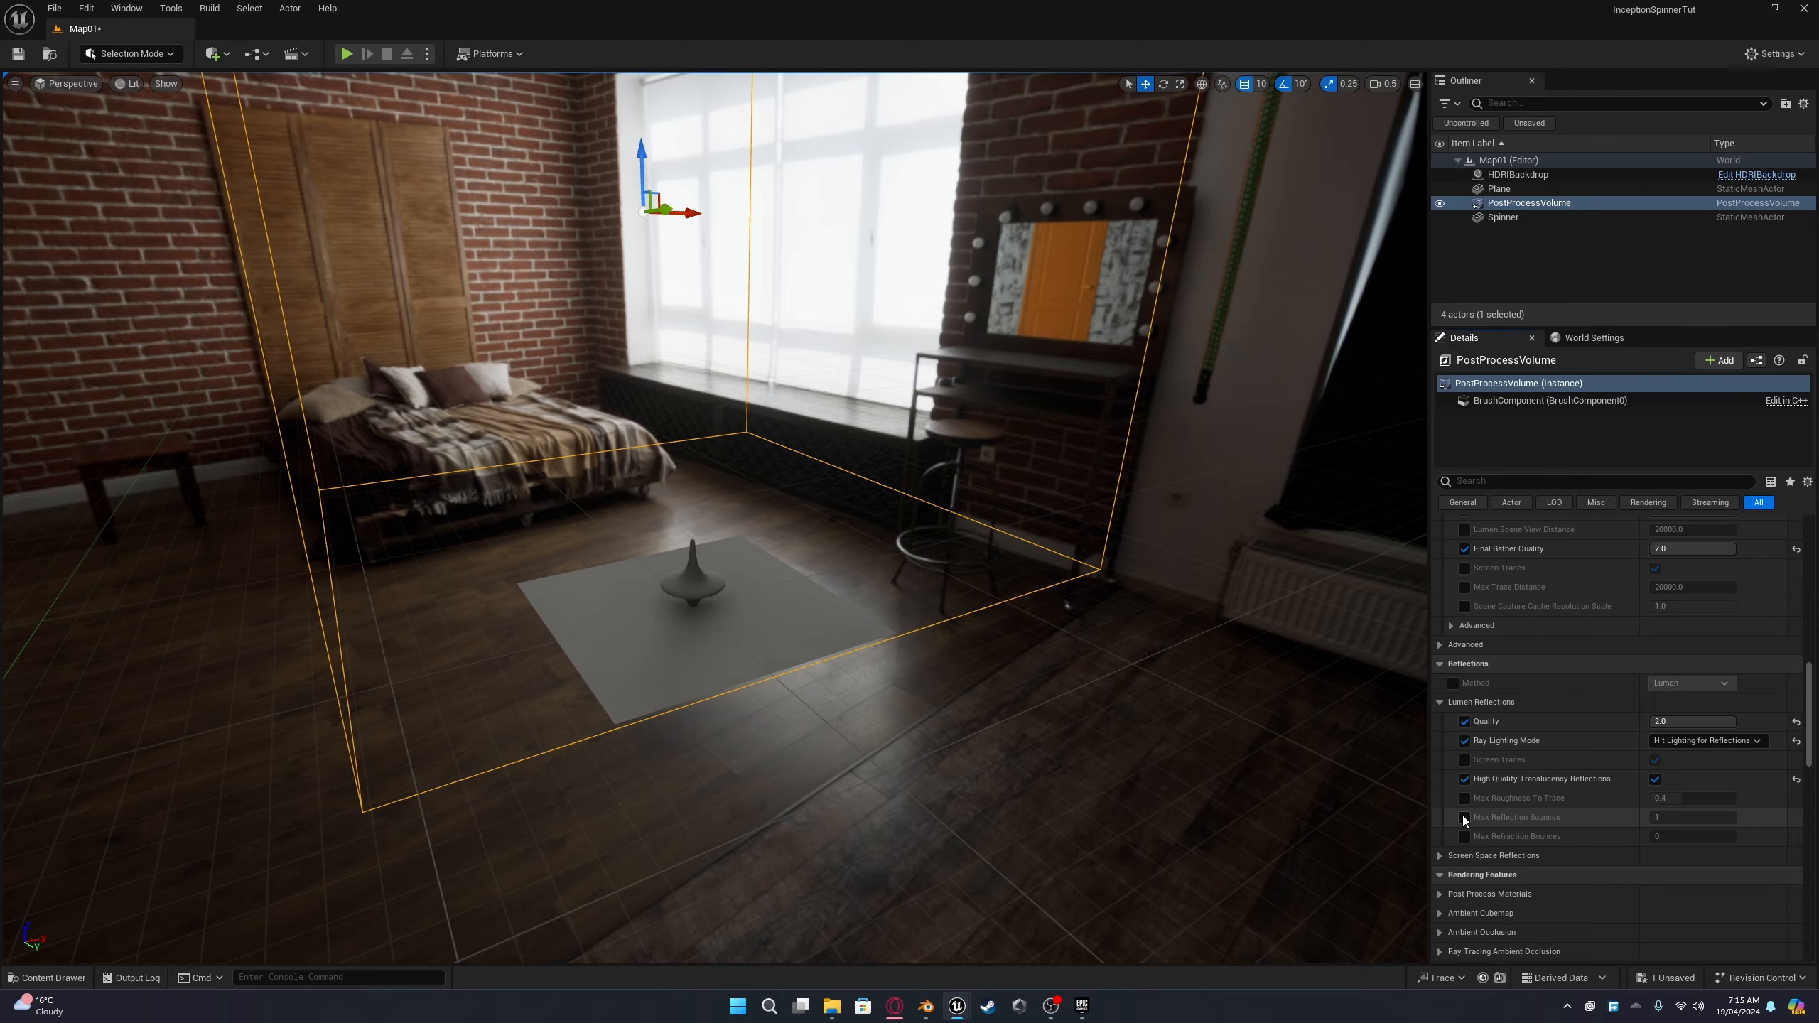
left_click(1463, 817)
type("8")
key("Return")
Step: Select the spinner in the level and scale it uniformly to 0.2
right_click_drag(1212, 698, 1303, 712)
key("a")
key("d")
key("a")
key("w")
key("d")
key("a")
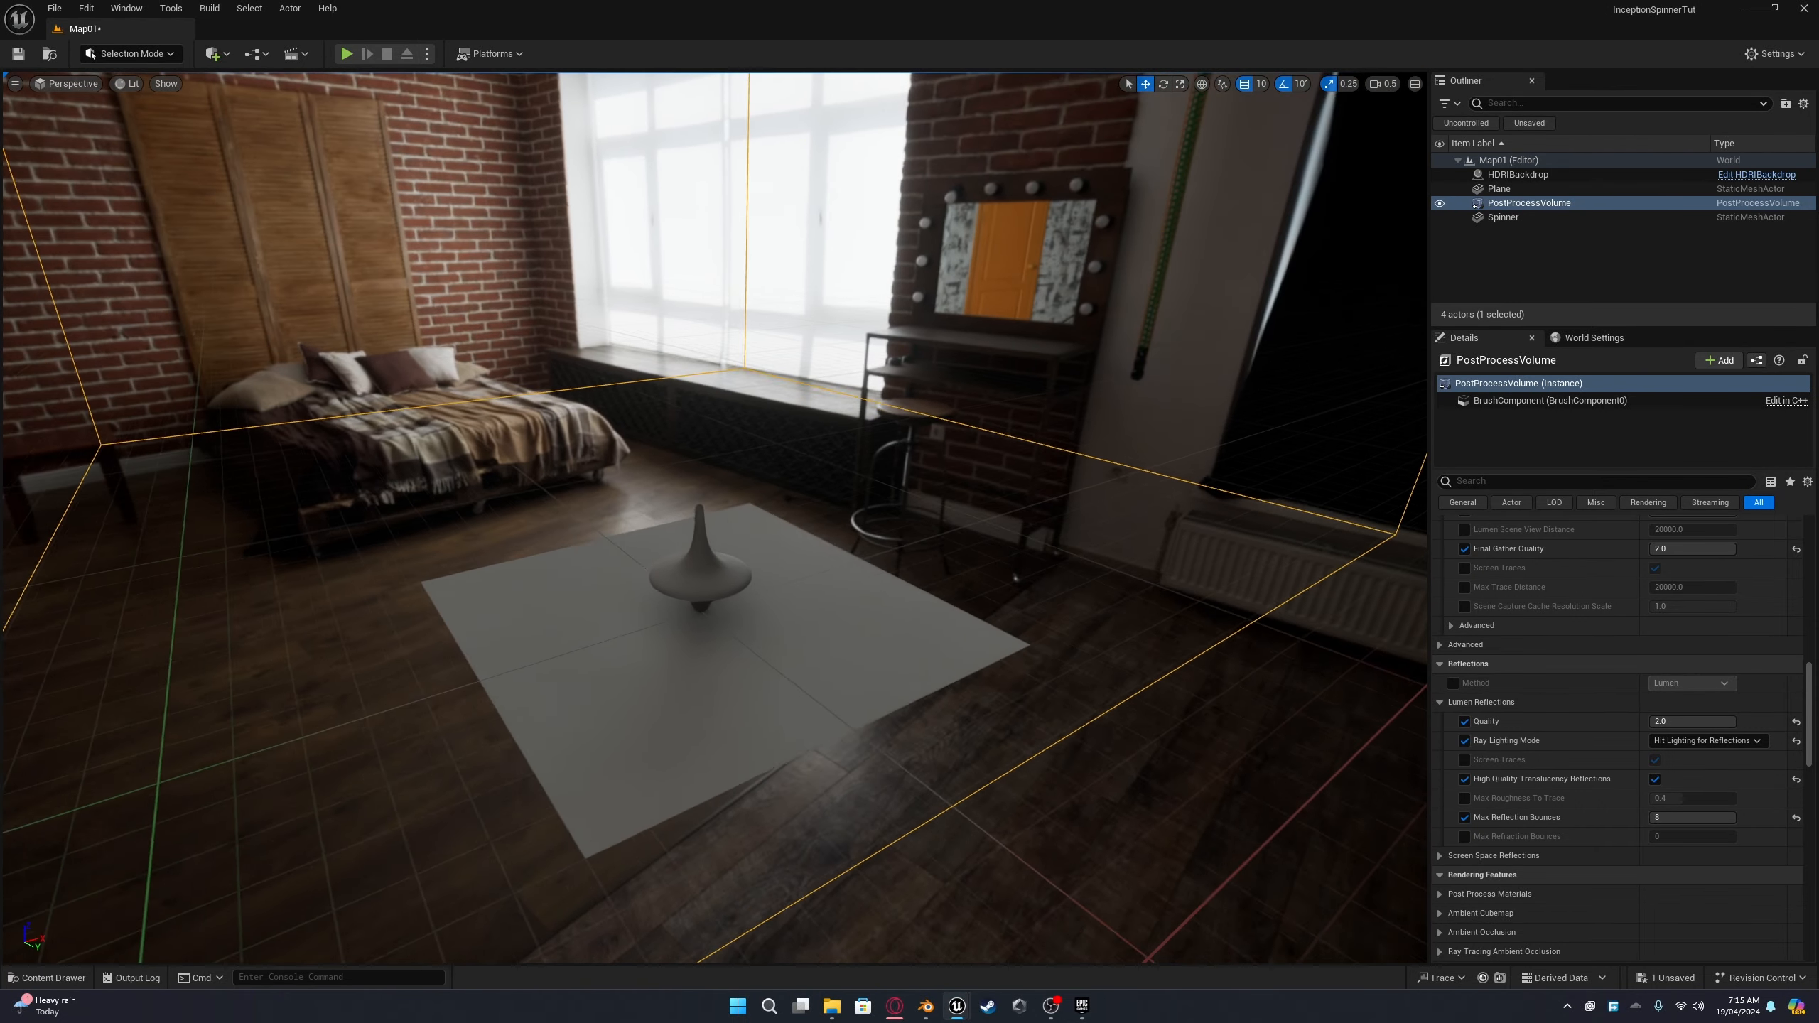
left_click(753, 577)
right_click_drag(838, 597, 737, 588)
scroll(1635, 663, "up", 15)
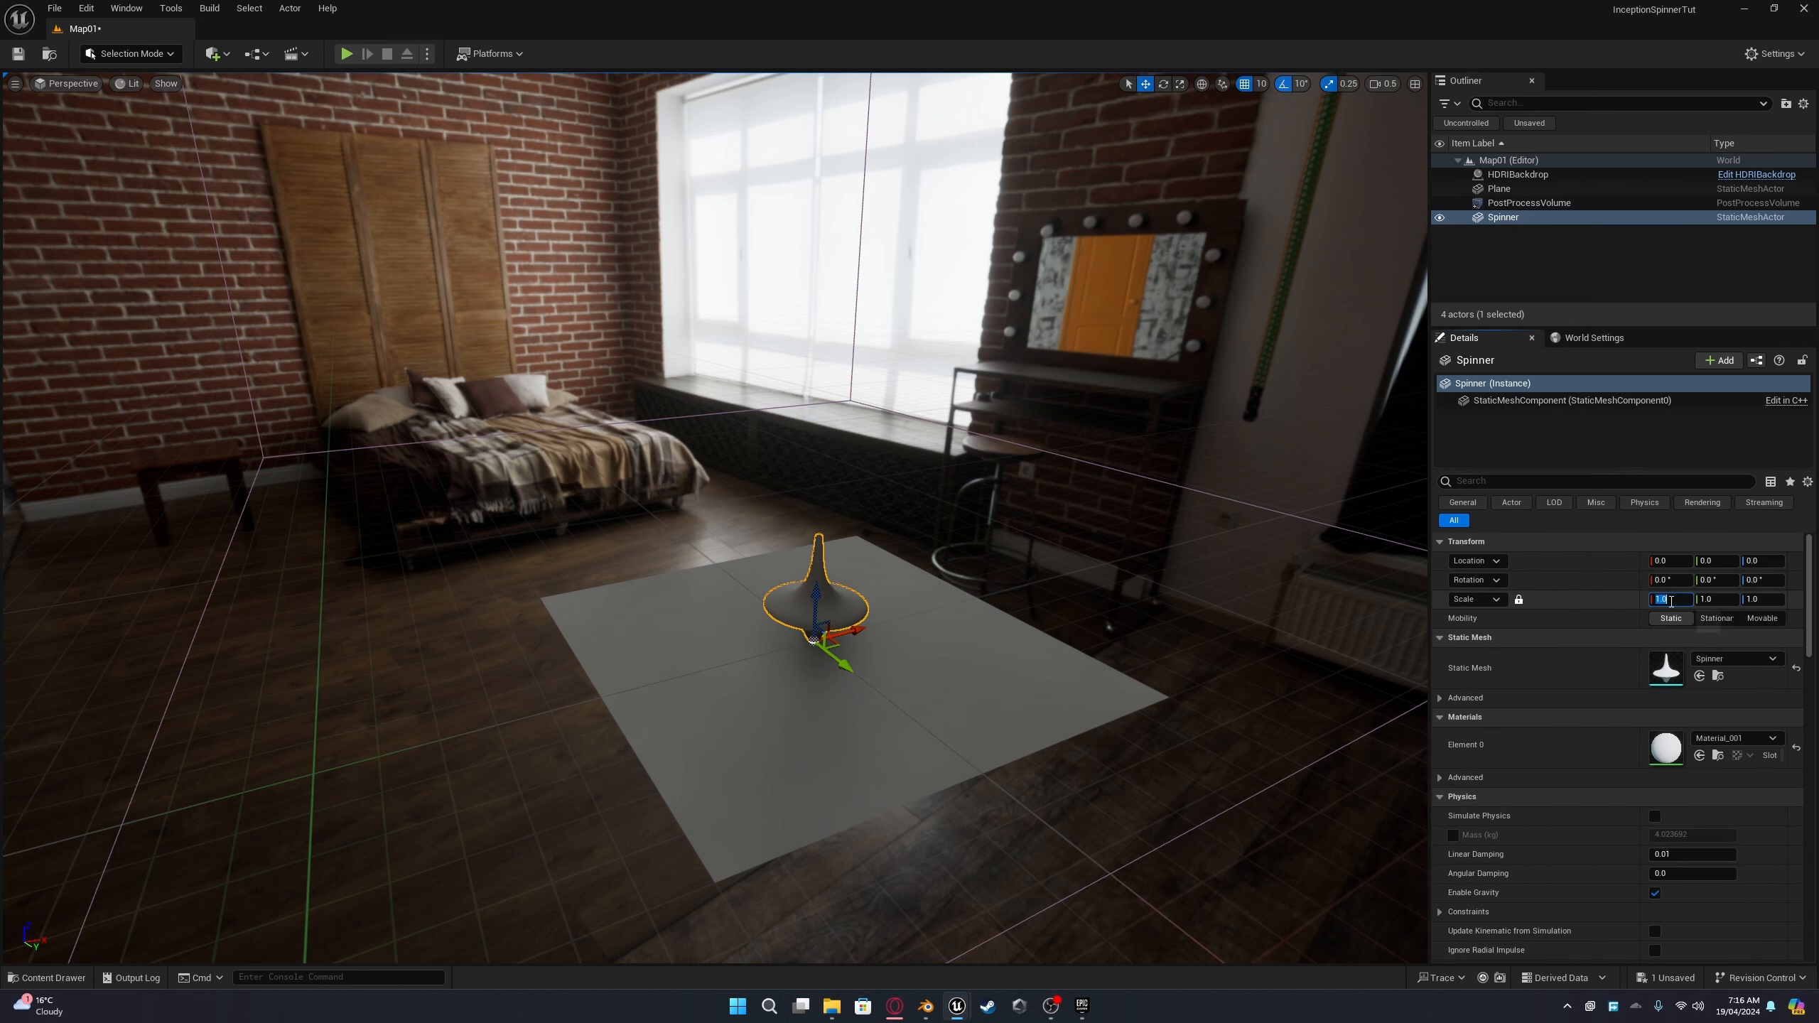
key("Return")
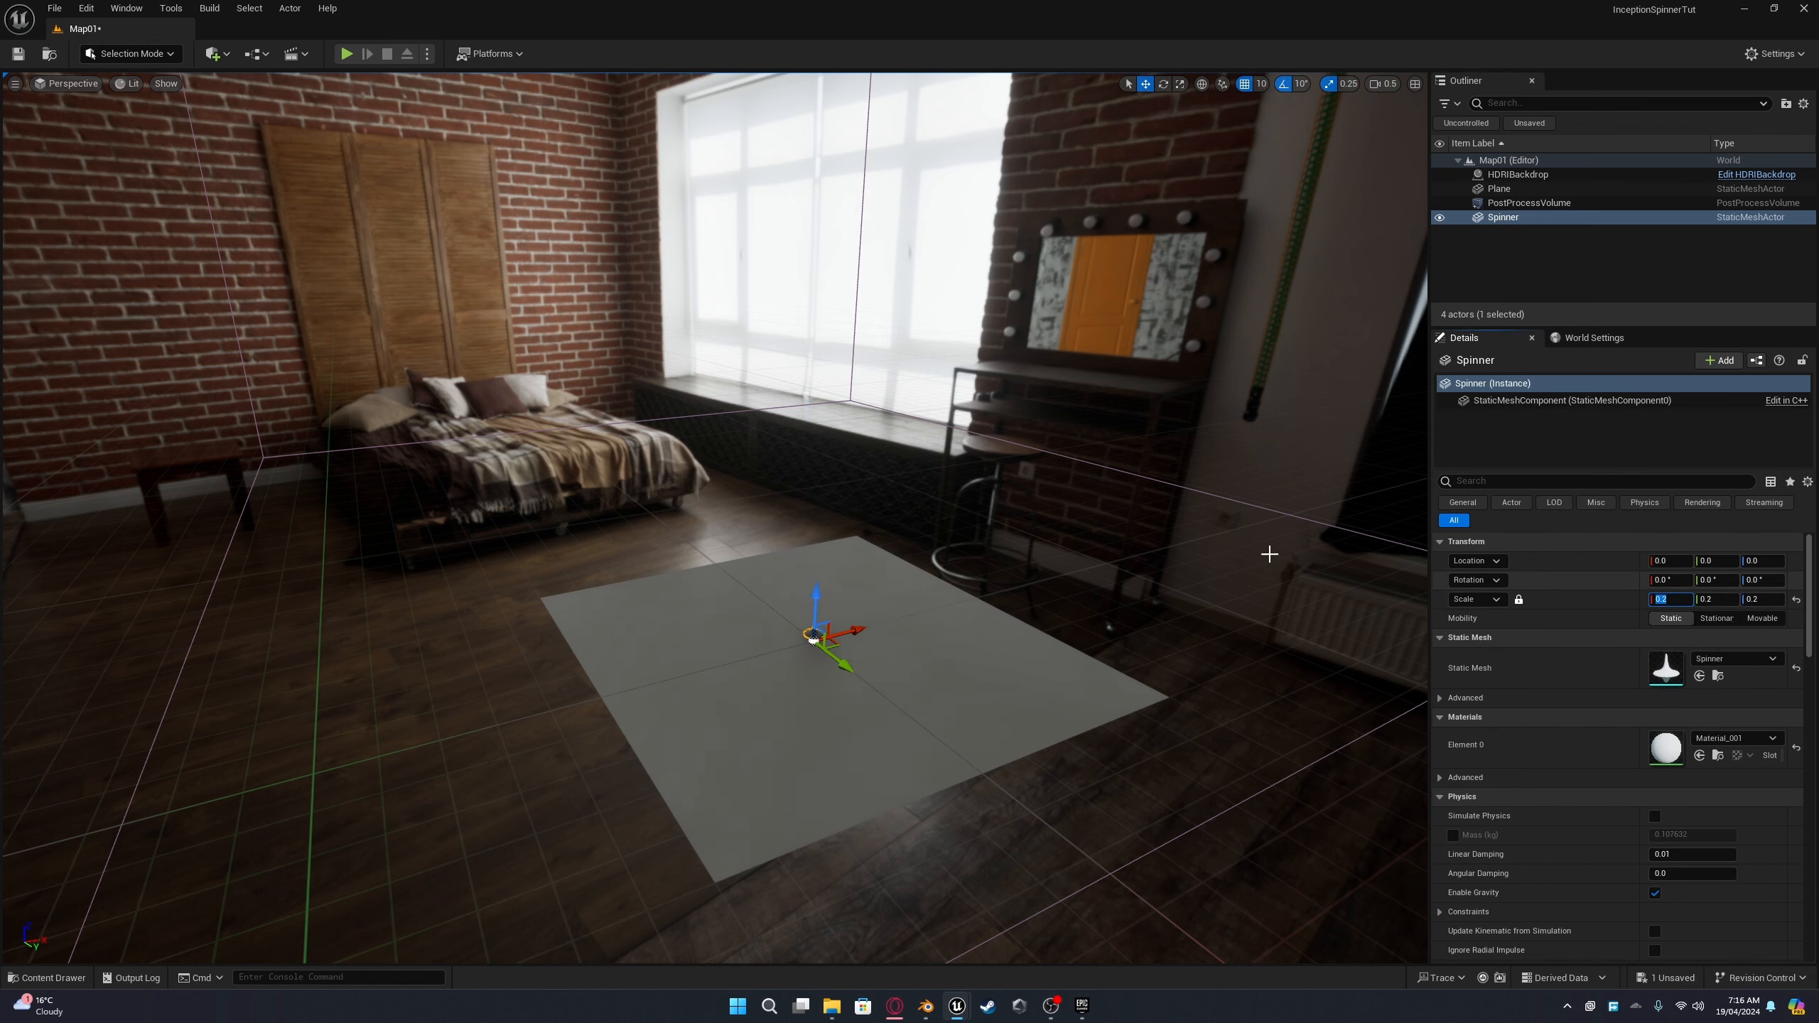
Step: Try a uniform scale of 0.1 on the spinner and inspect its size on the plane up close
right_click_drag(1175, 548, 1239, 599)
key("w")
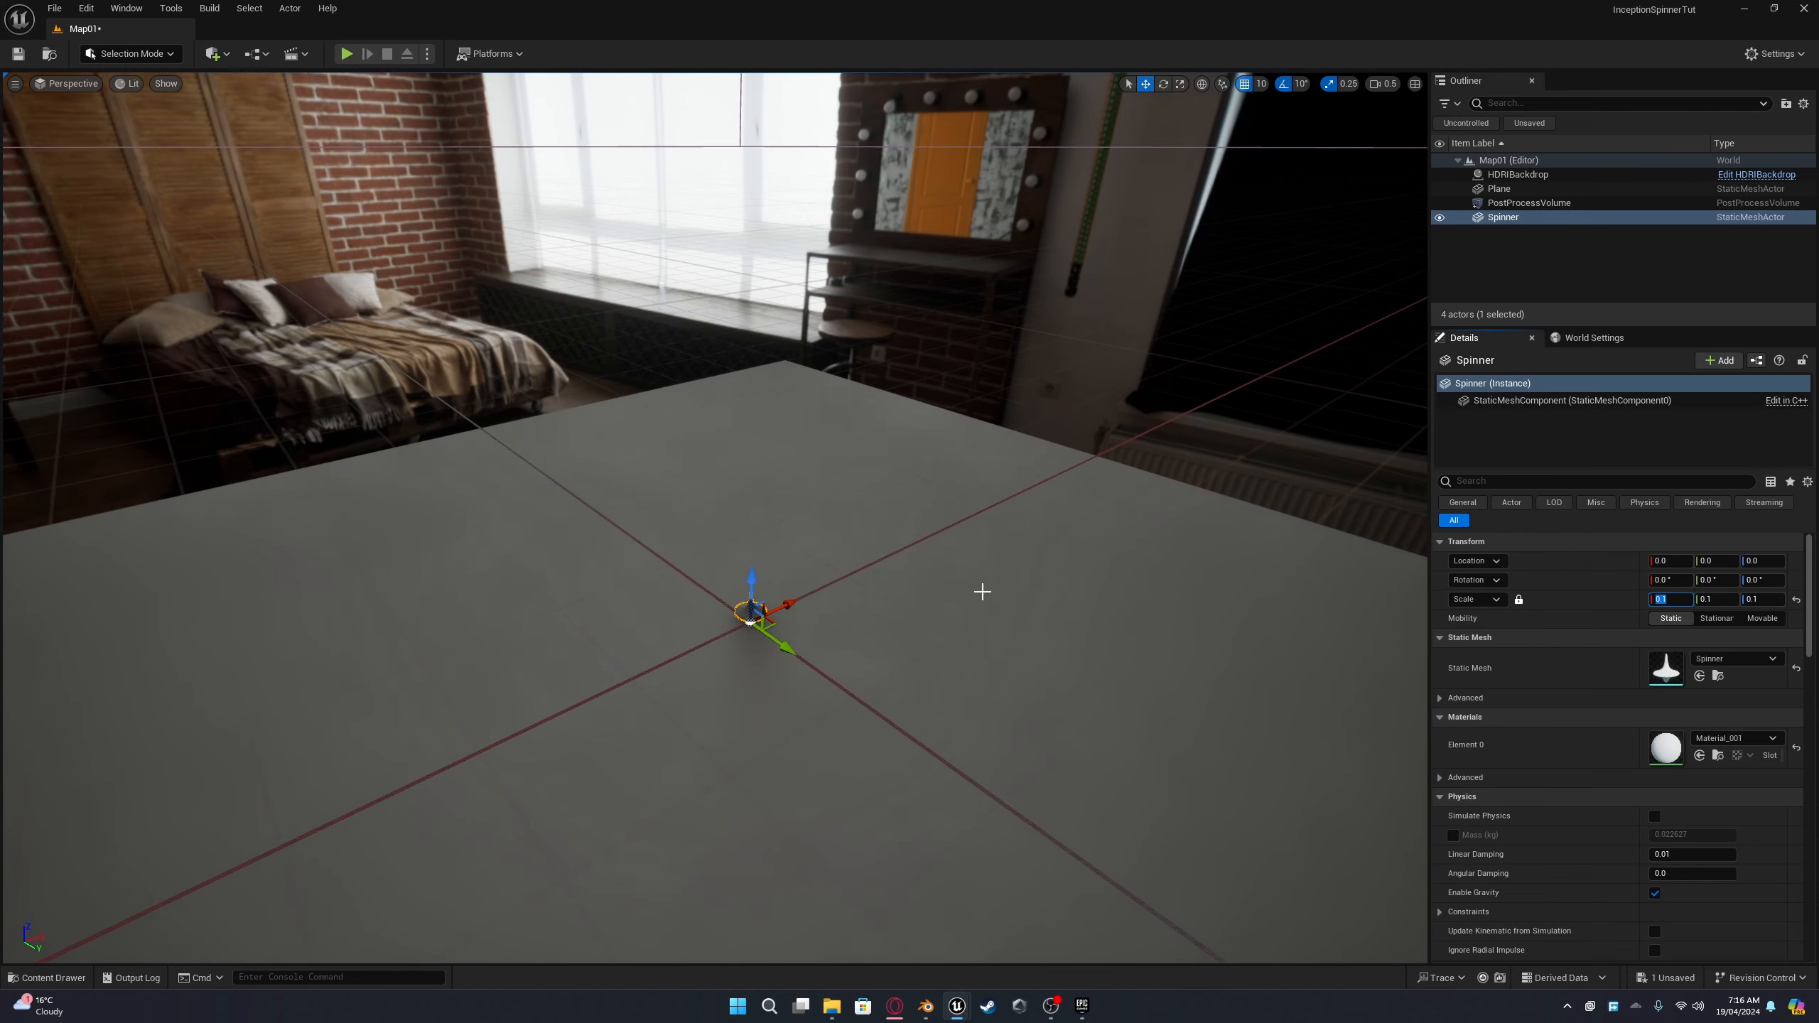
mouse_move(810, 537)
right_mouse_down()
mouse_move(816, 616)
mouse_move(810, 537)
right_mouse_up()
key("w")
scroll(809, 537, "down", 1)
key("s")
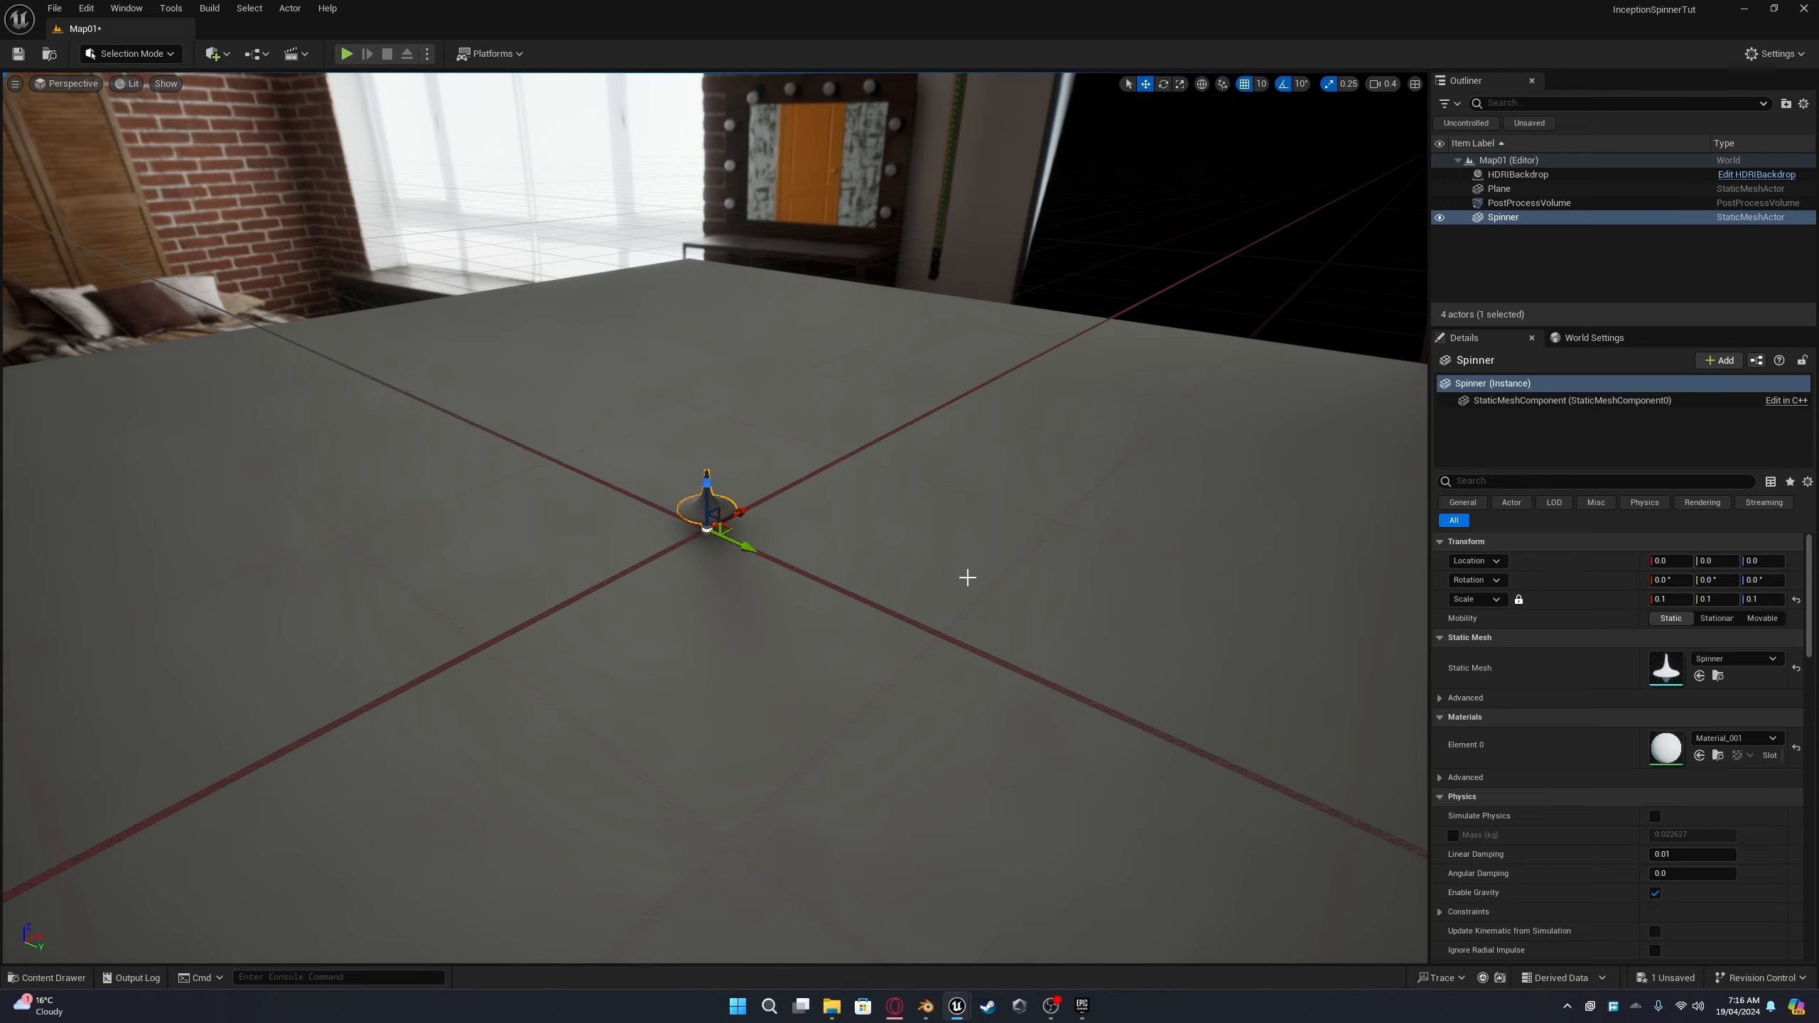
Step: Set the spinner's uniform scale back to 0.2
left_click(1676, 598)
type(".2")
key("Return")
Step: Place a Cine Camera Actor in the level near the spinner
key("d")
mouse_move(1055, 606)
right_mouse_down()
mouse_move(1002, 577)
mouse_move(1049, 600)
right_mouse_up()
key("a")
key("s")
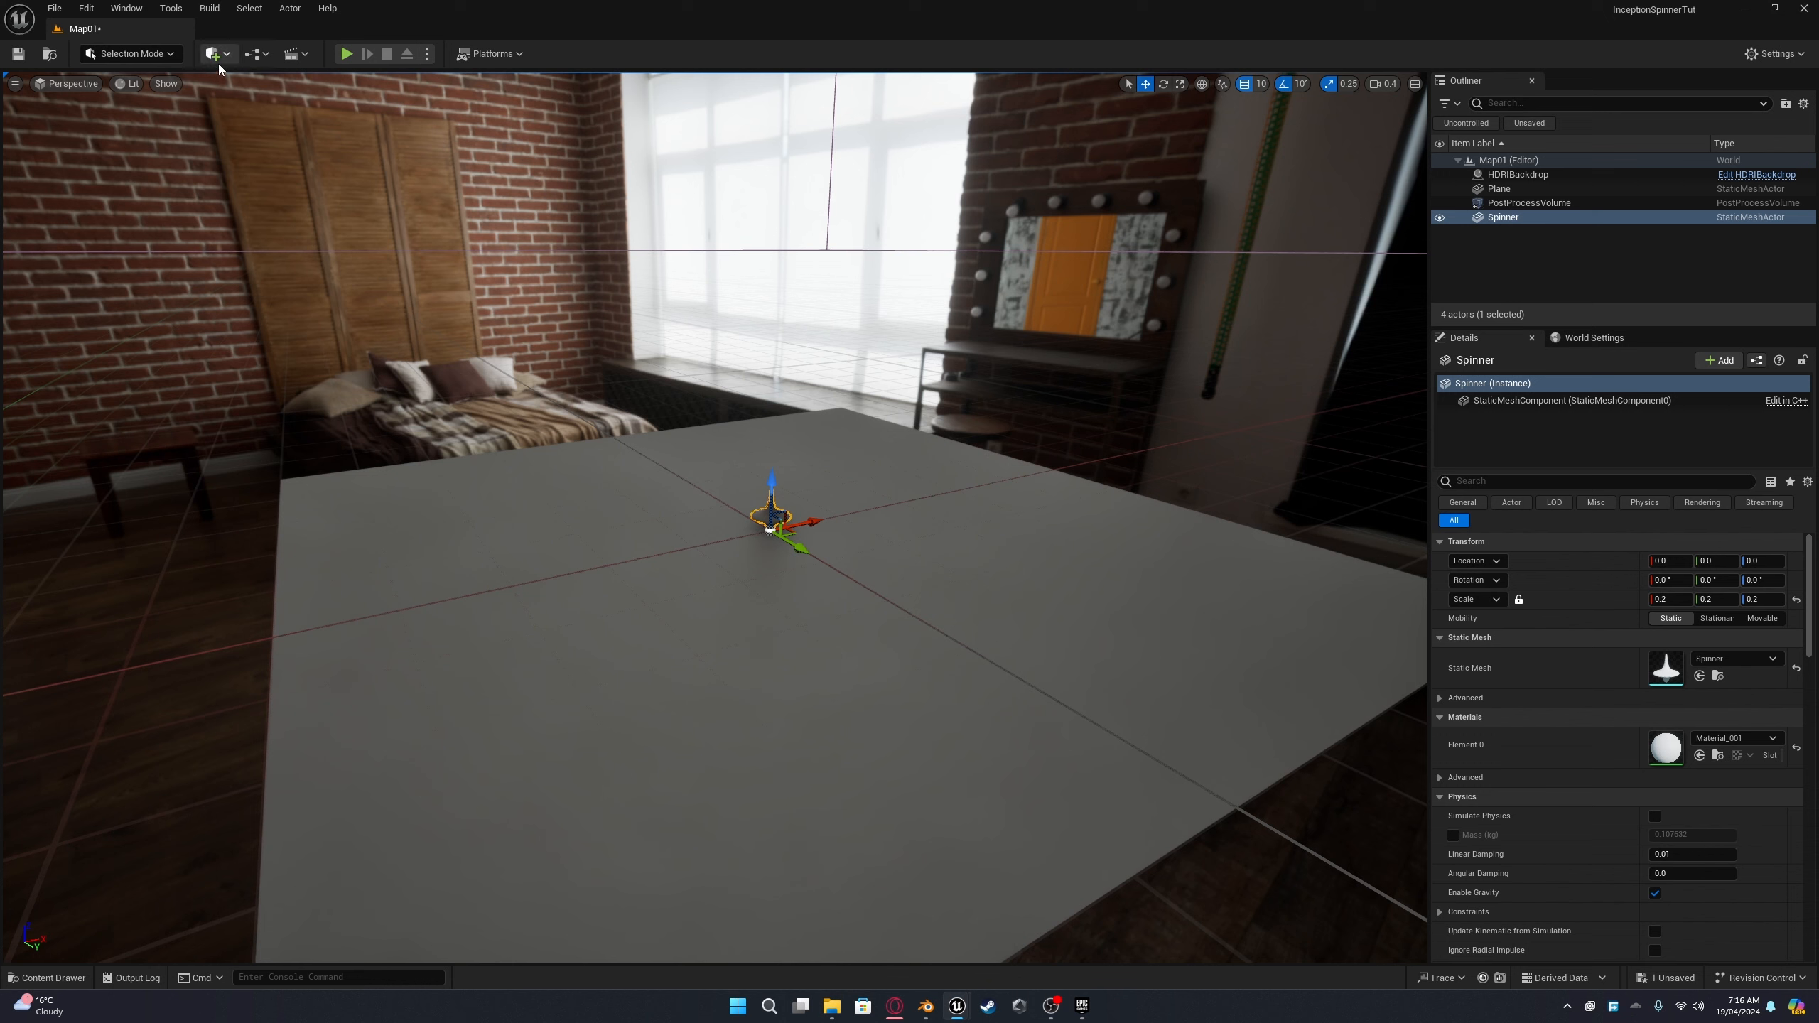
left_click(217, 55)
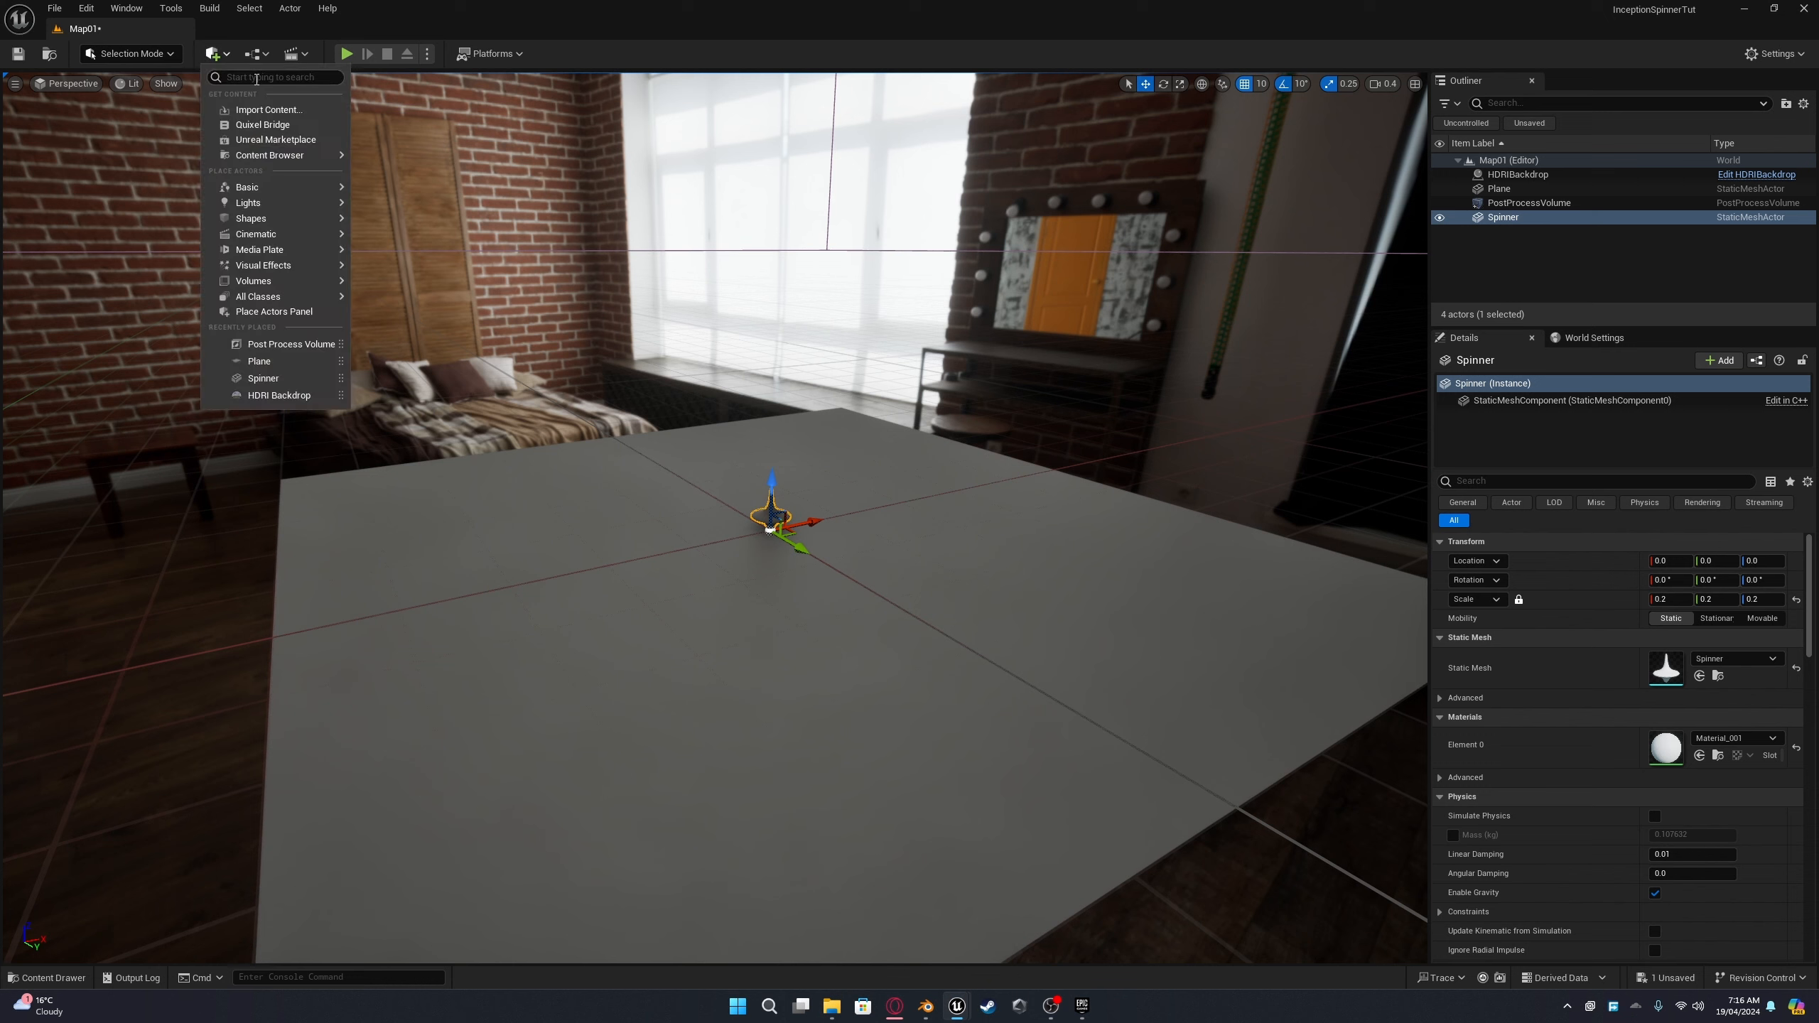
mouse_move(245, 237)
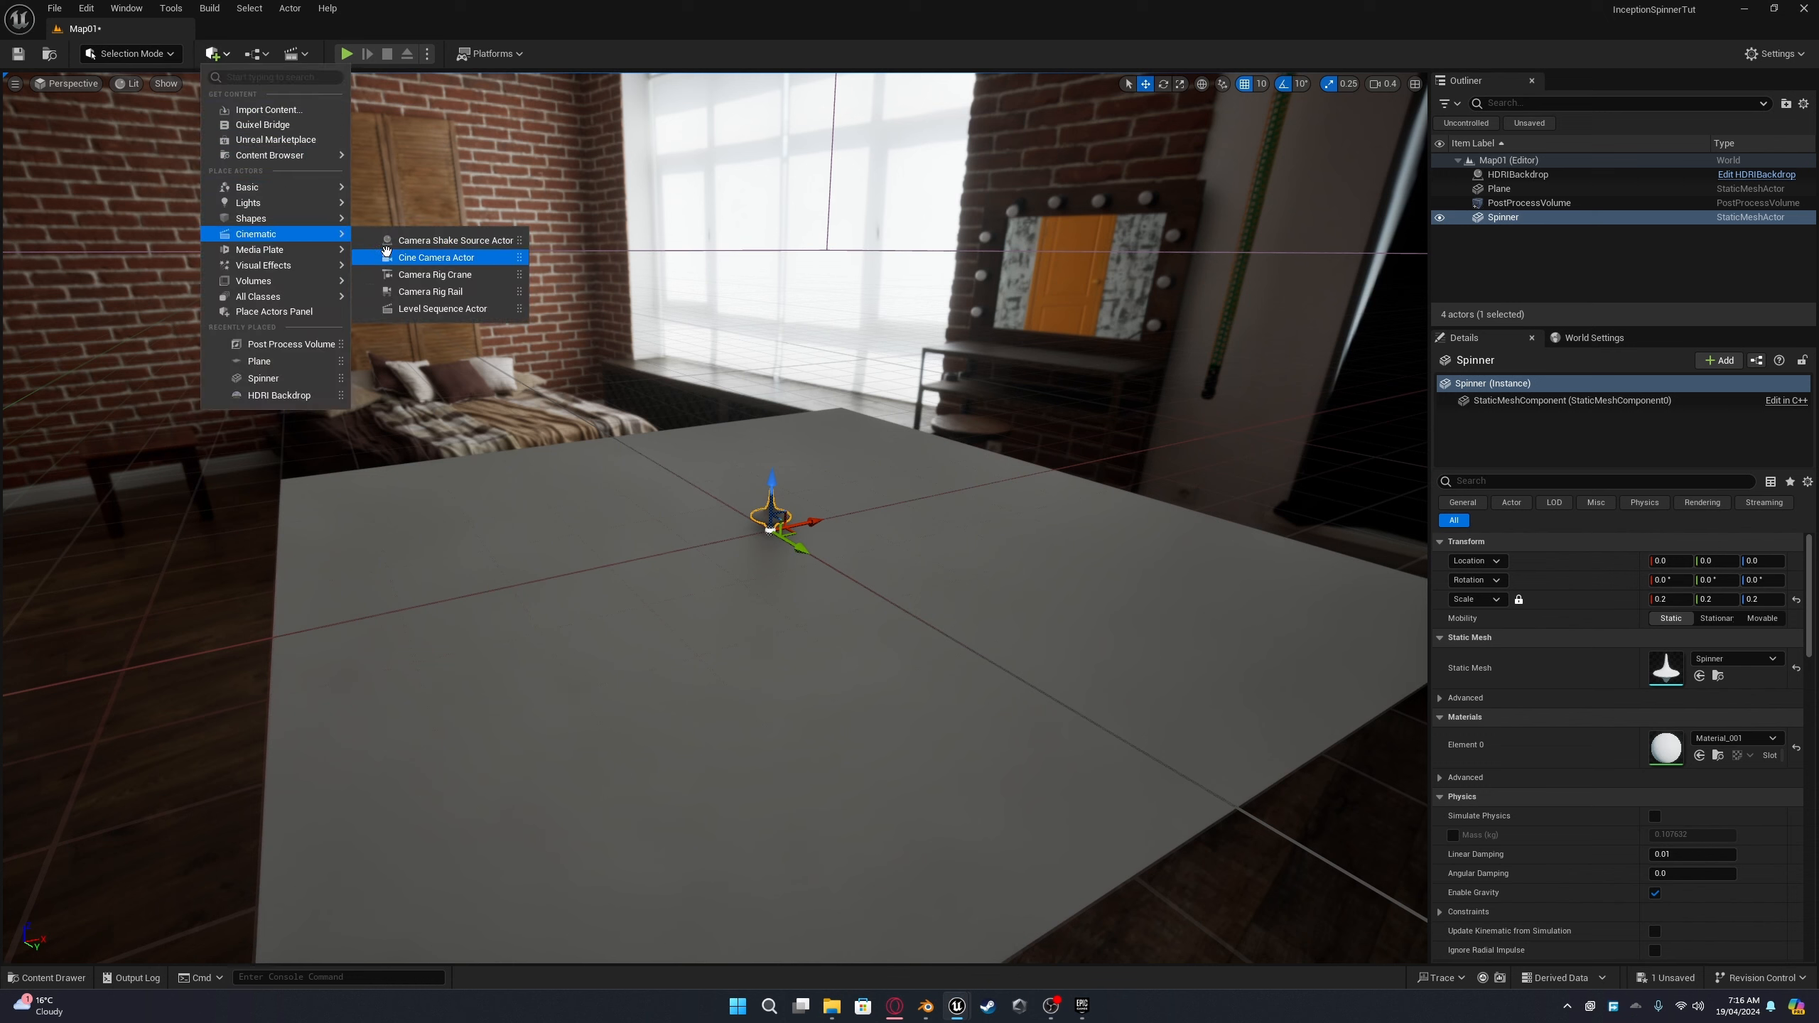
left_click(429, 258)
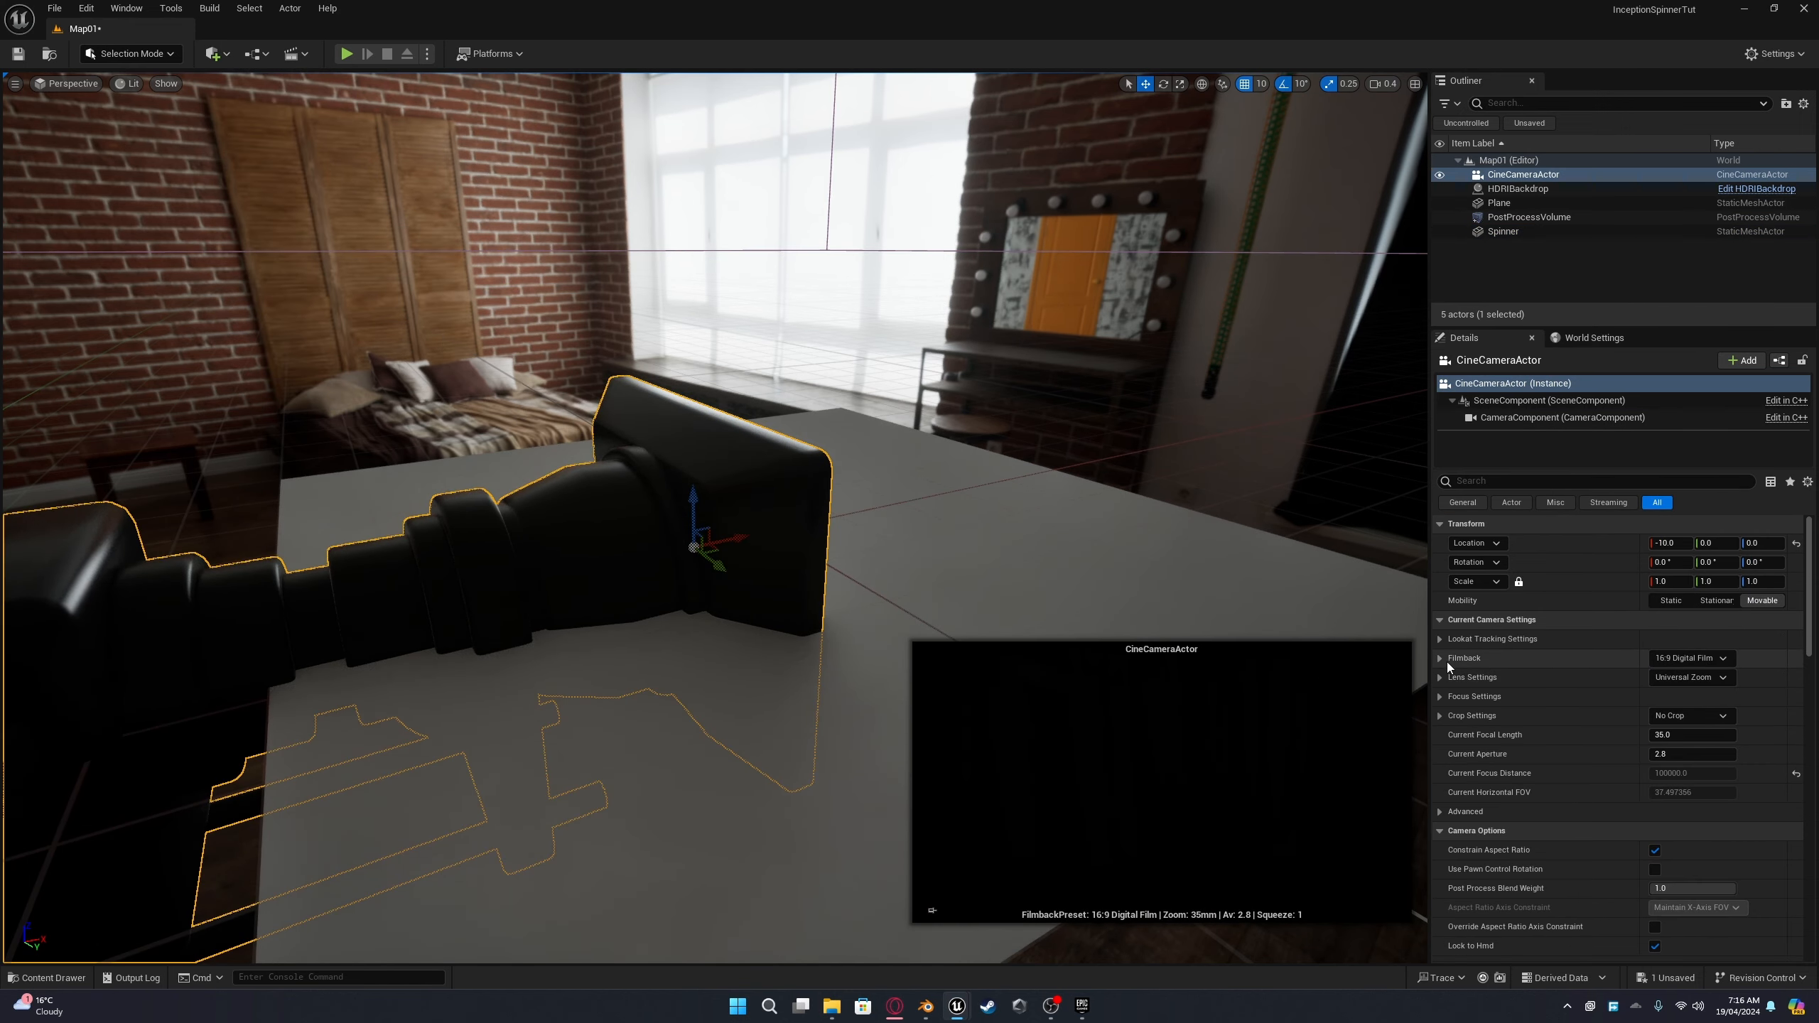
Step: Configure the cine camera with the 16:9 DSLR filmback, a focal length of 80 and an aperture of 22
left_click(1690, 658)
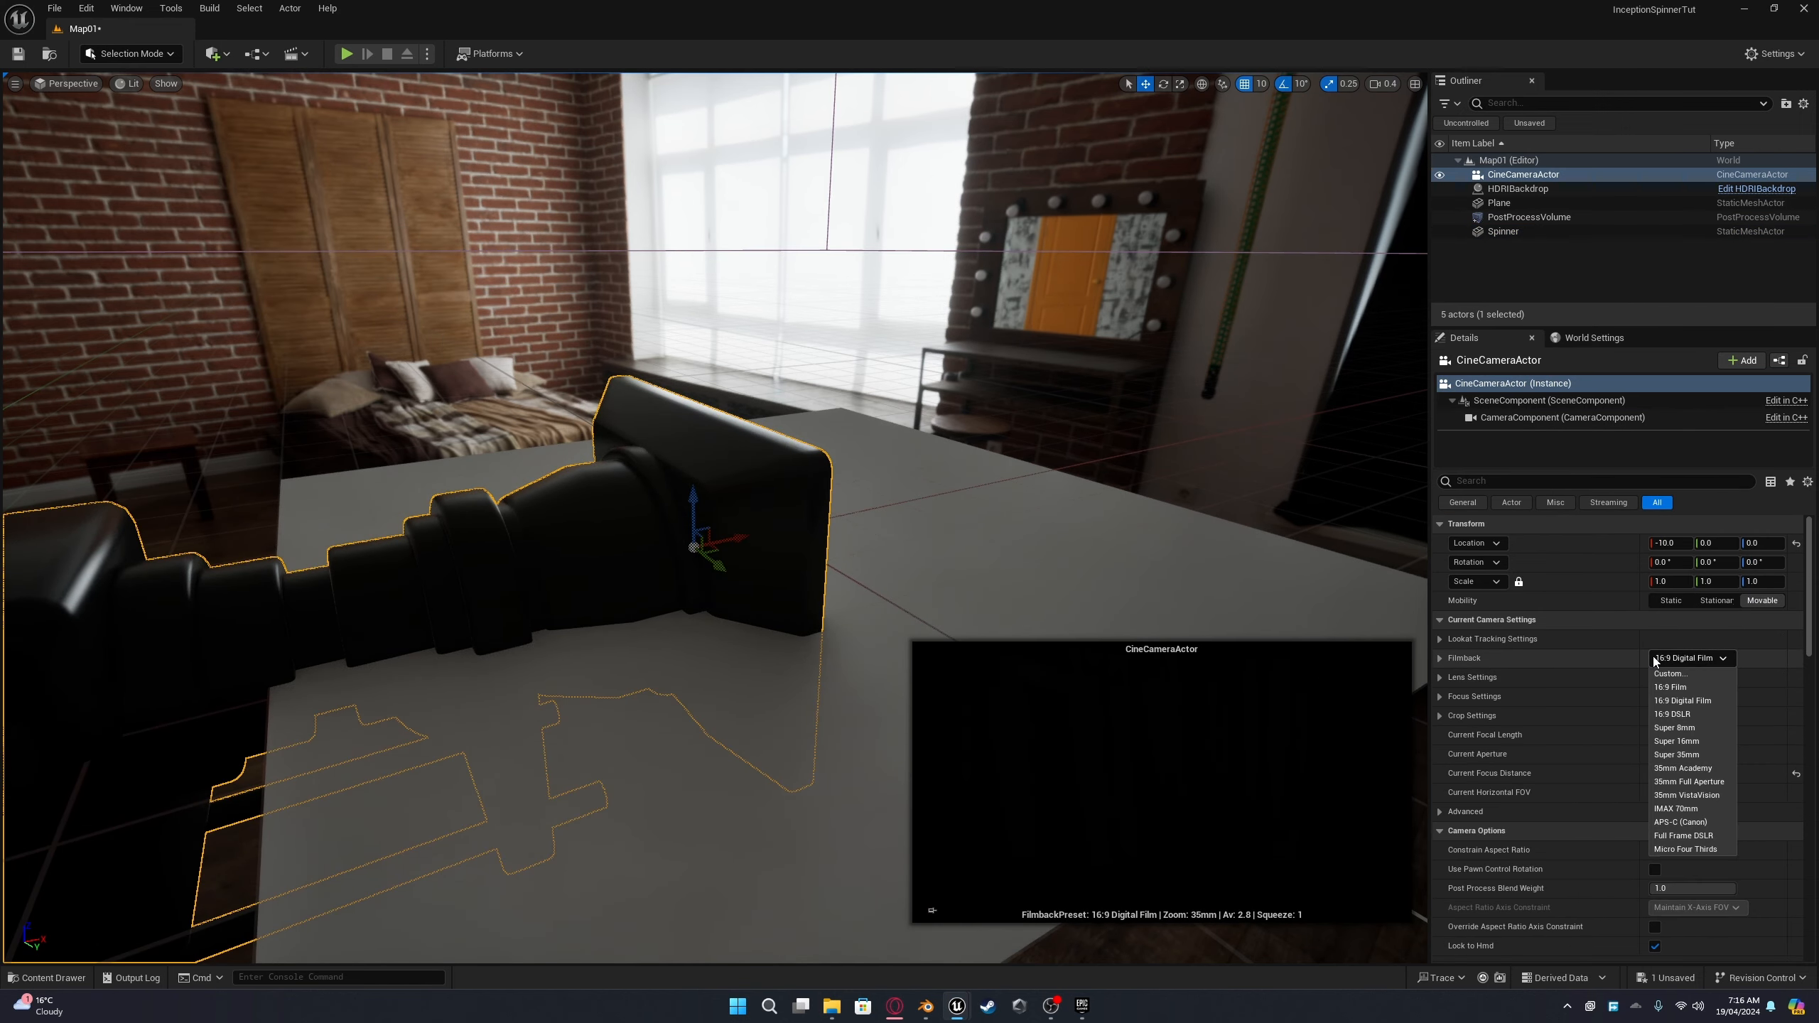
left_click(1683, 716)
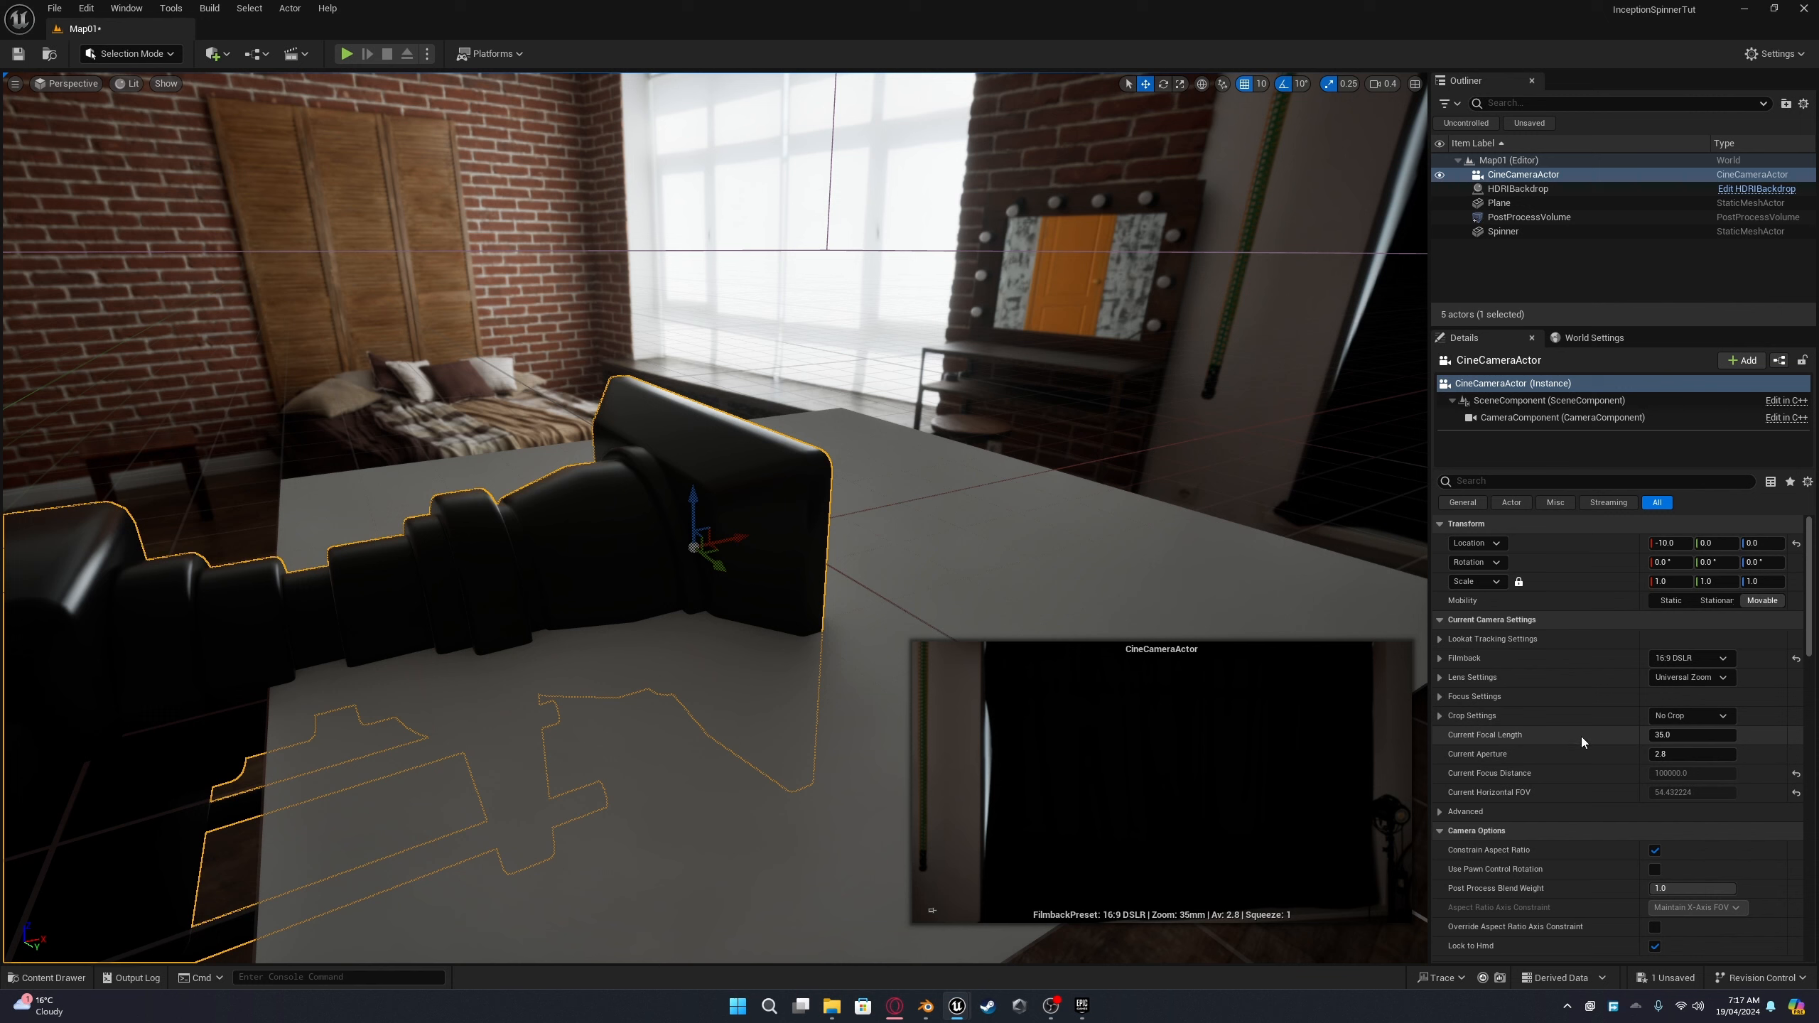
left_click(1664, 735)
type("80")
key("Return")
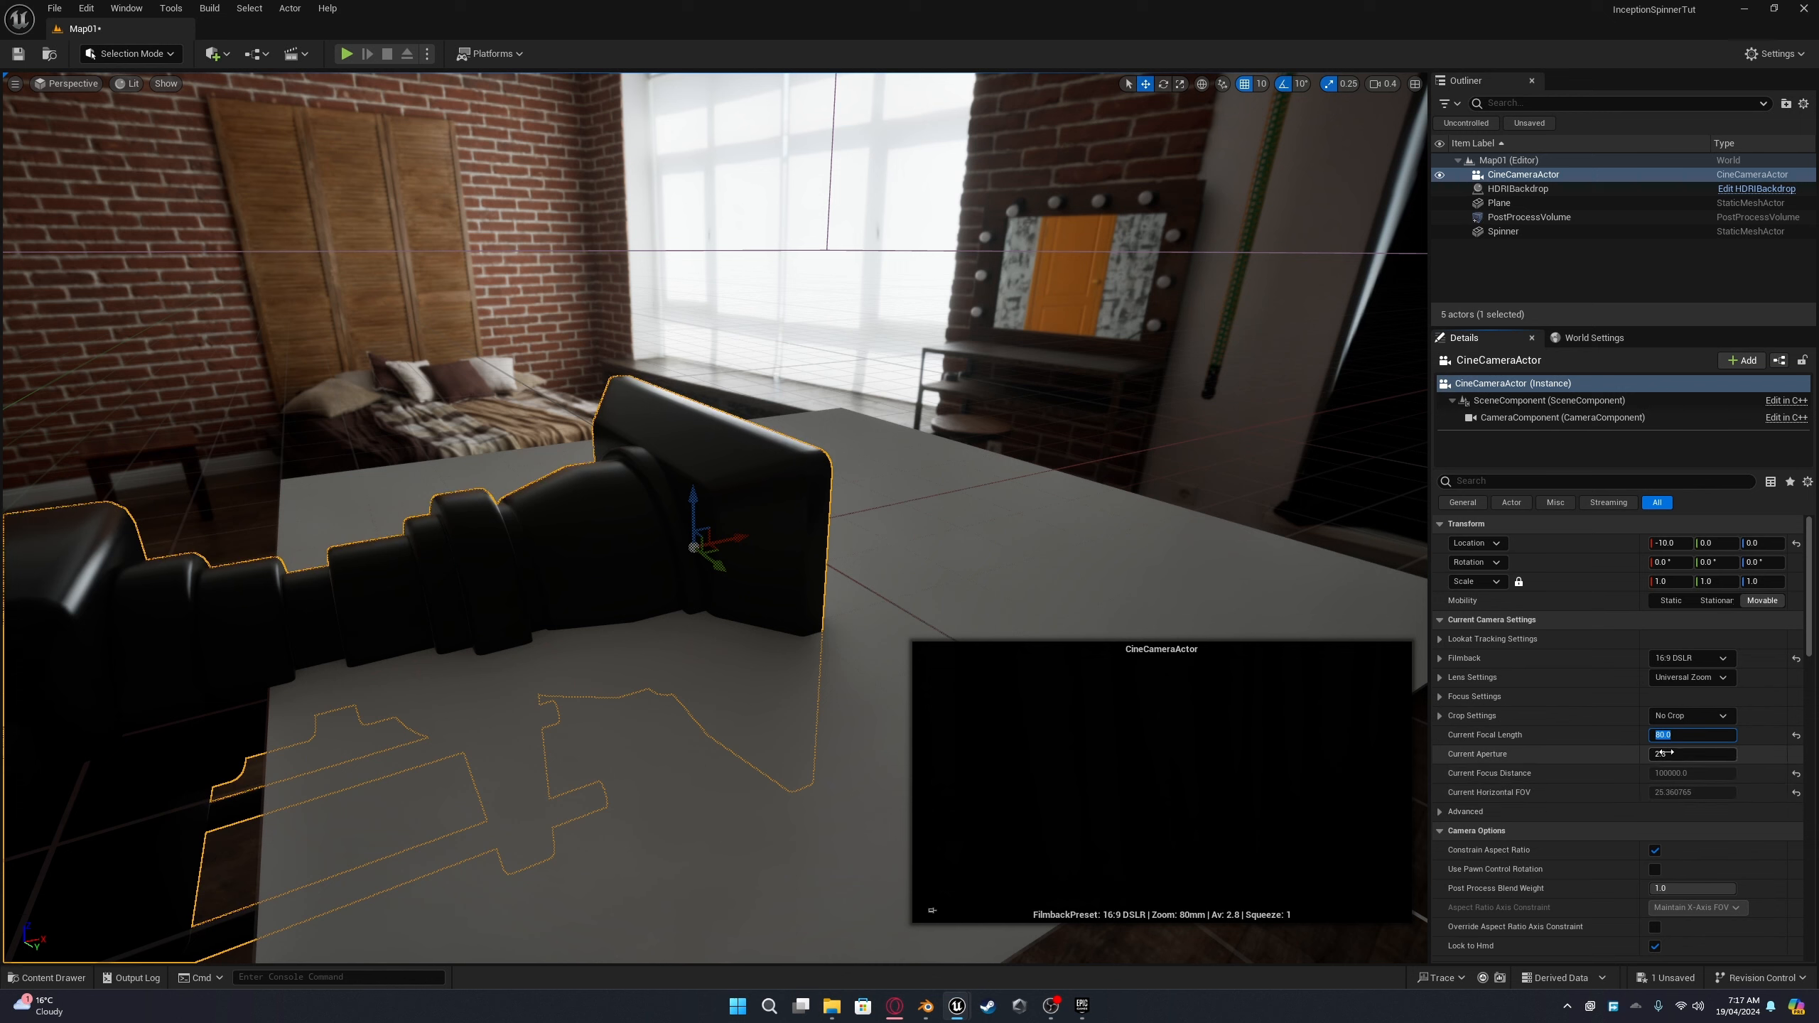
left_click_drag(1669, 753, 1776, 753)
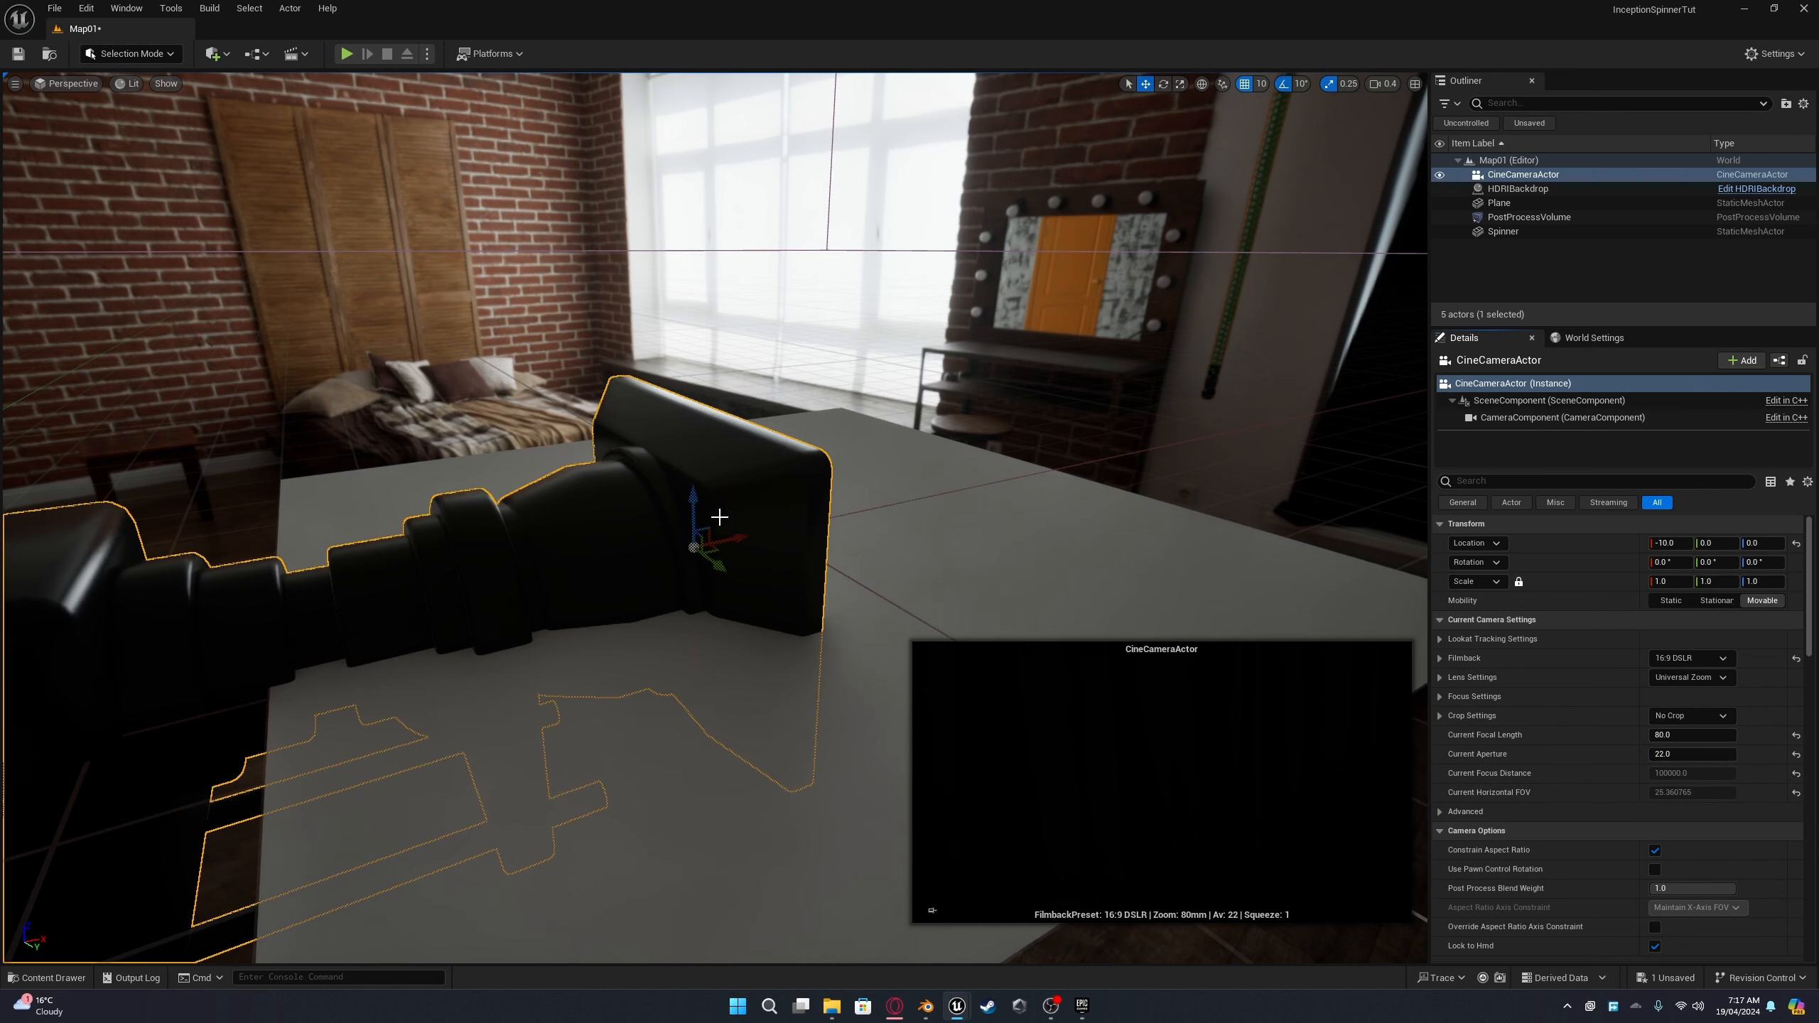
Step: Raise the cine camera to a height of 10 and start piloting it
left_click_drag(693, 471, 561, 438)
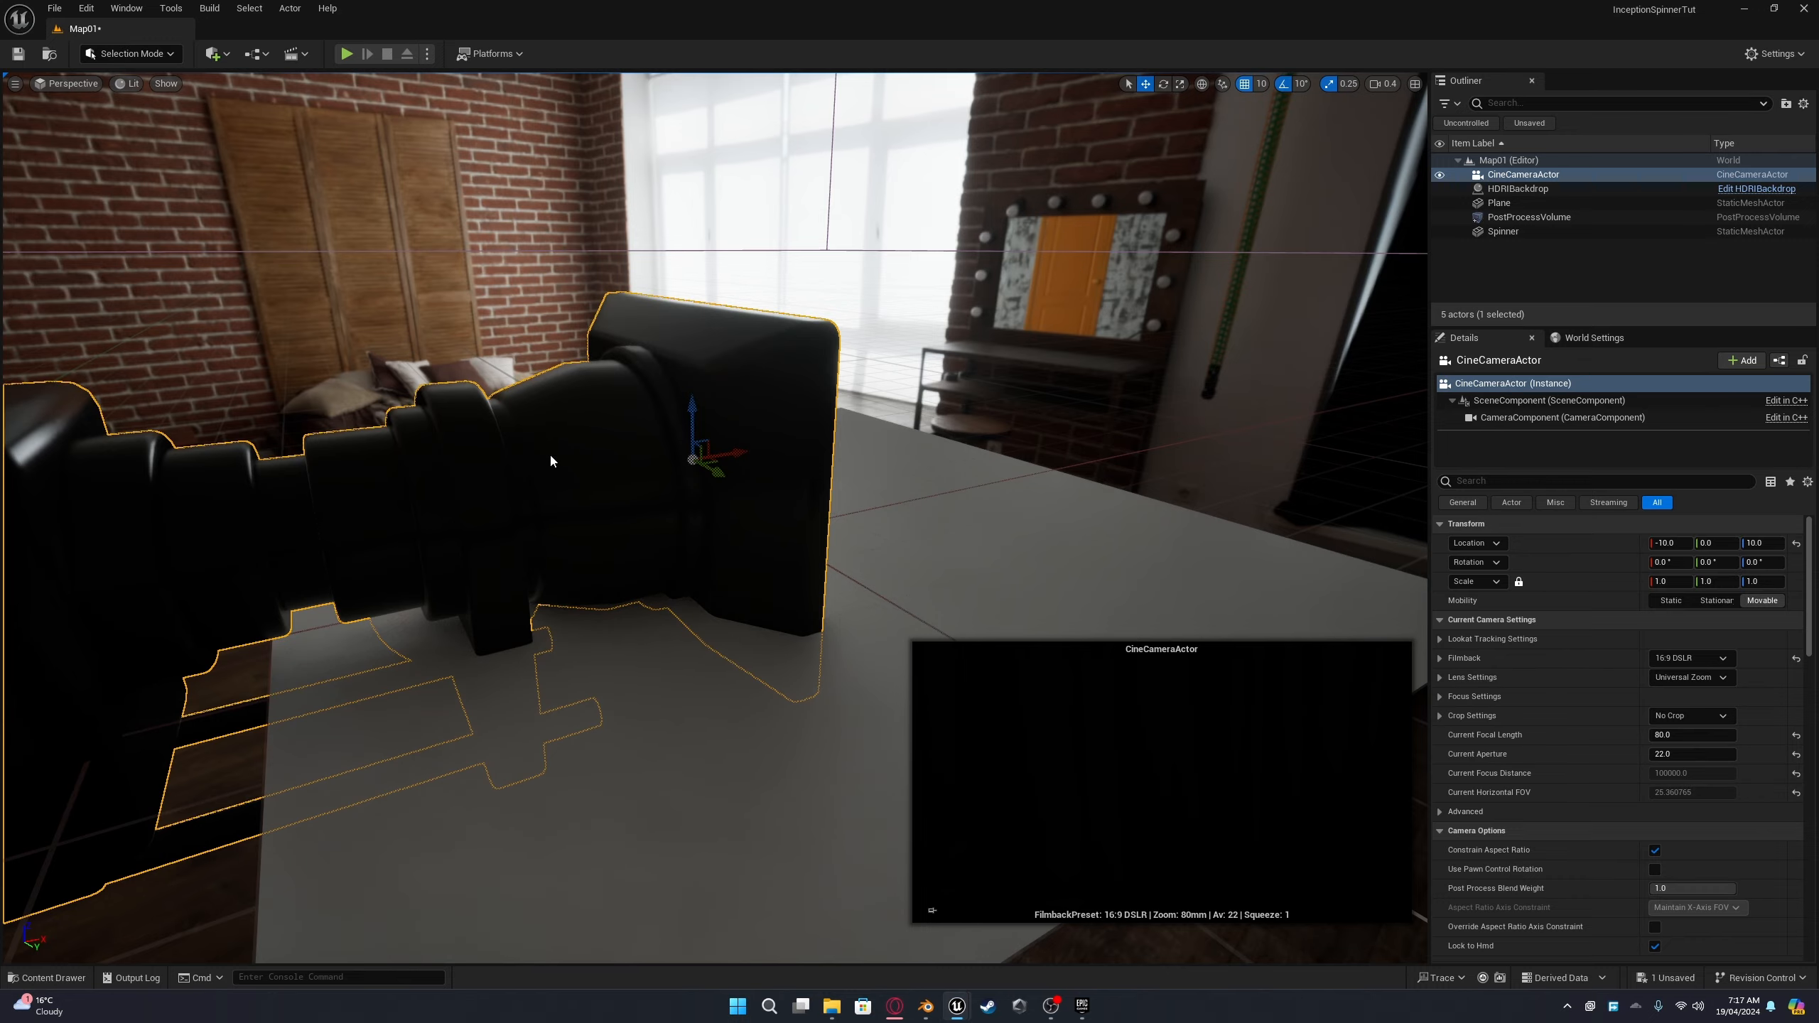
right_click(552, 457)
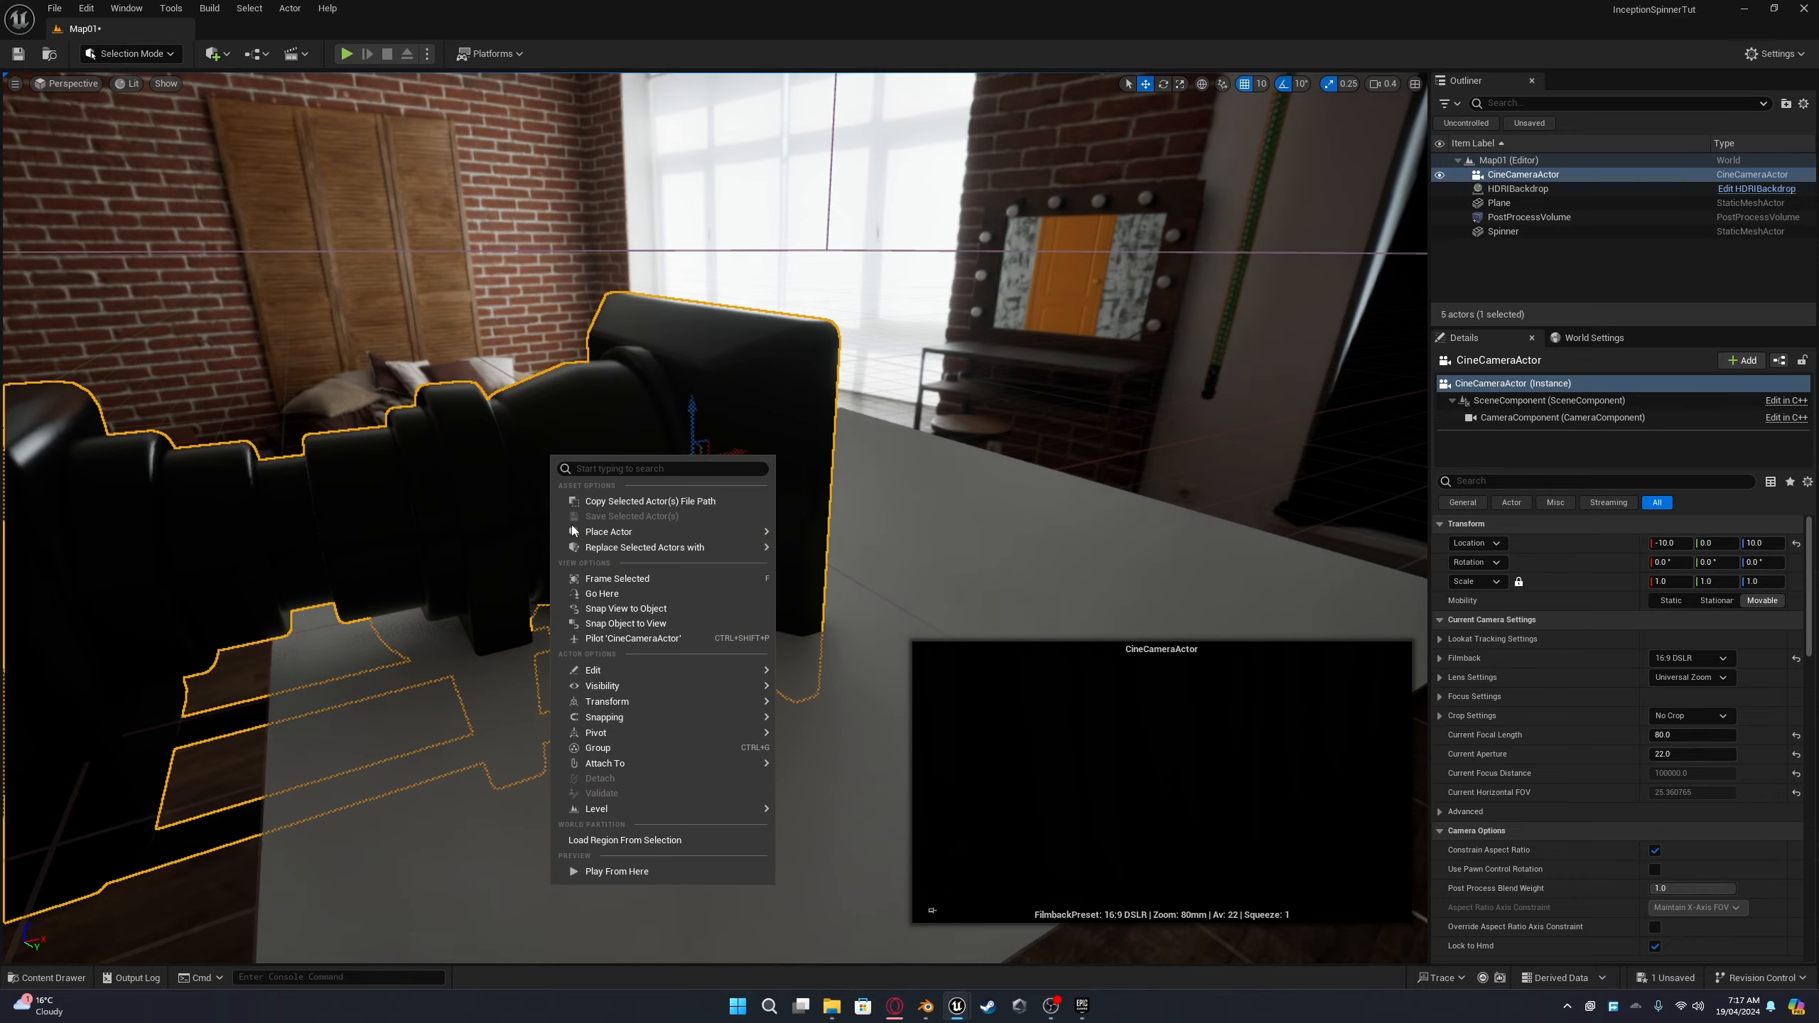
left_click(602, 638)
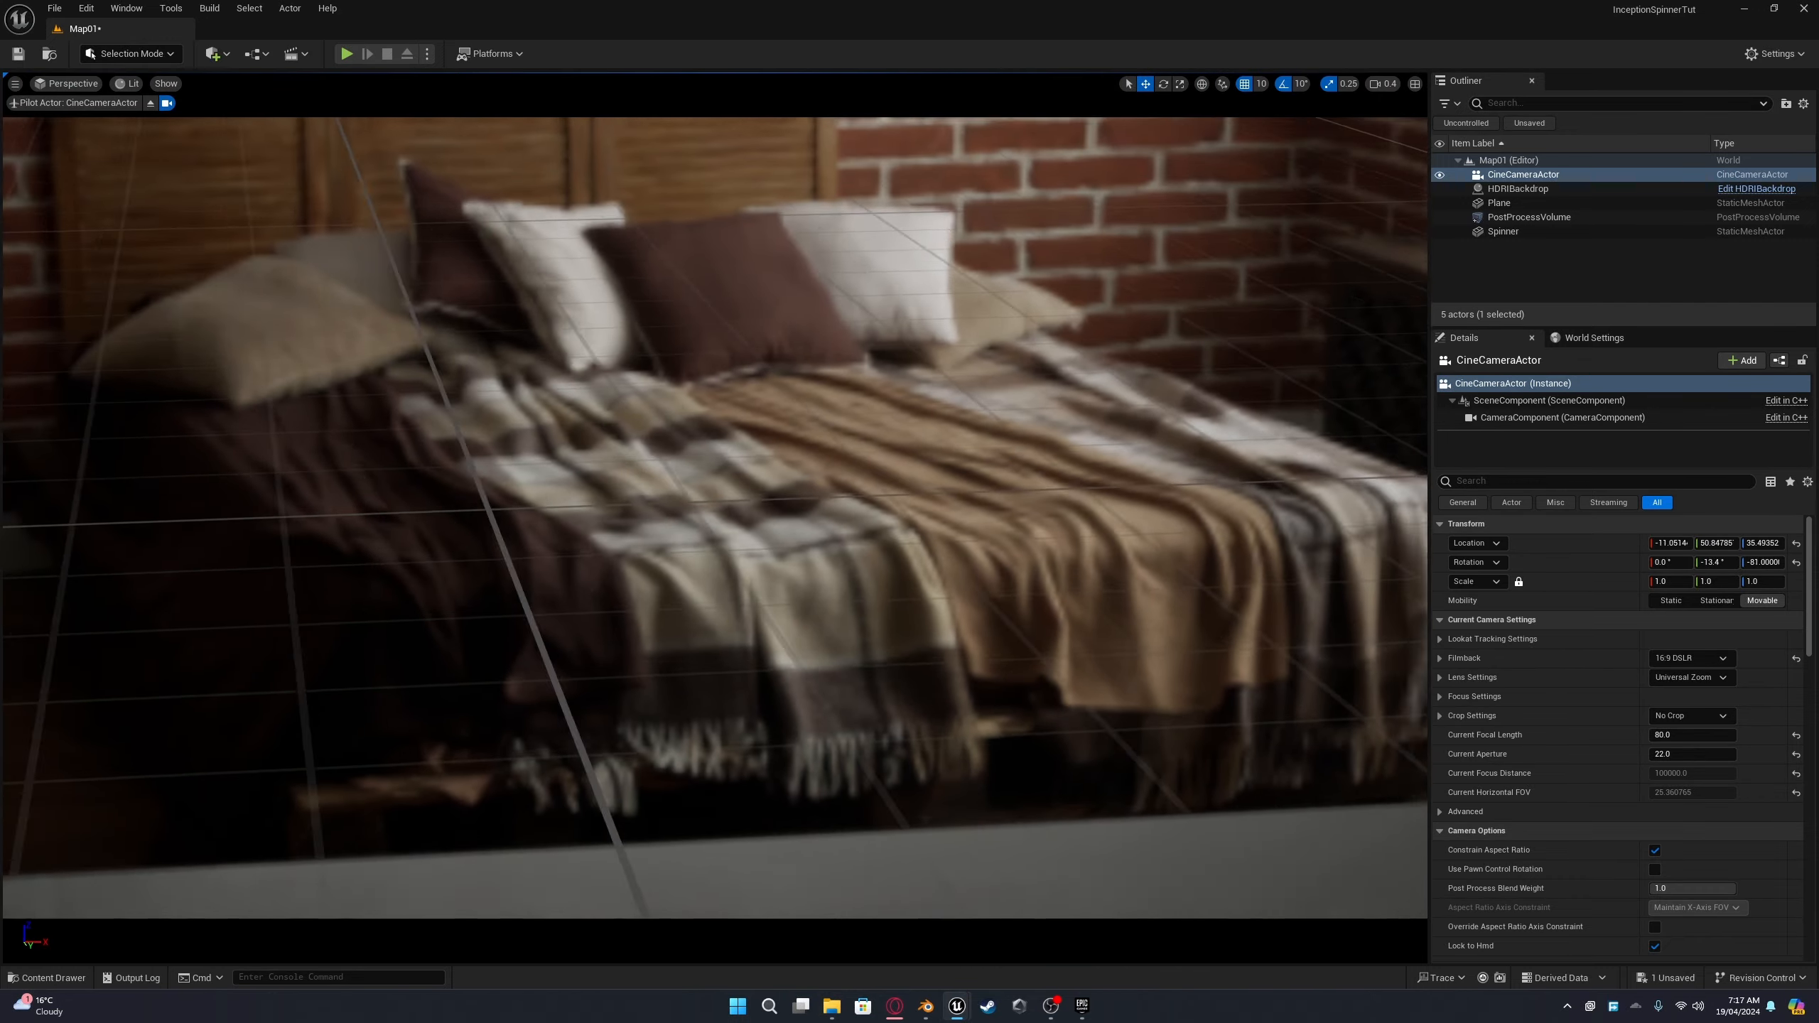
Step: Fly the piloted cine camera close to the spinner, framing it large and right of centre with the plane's edge and window behind it
key("s")
key("a")
key("q")
right_click_drag(716, 516, 784, 500)
scroll(775, 514, "down", 2)
key("w")
scroll(783, 501, "down", 1)
key("d")
key("e")
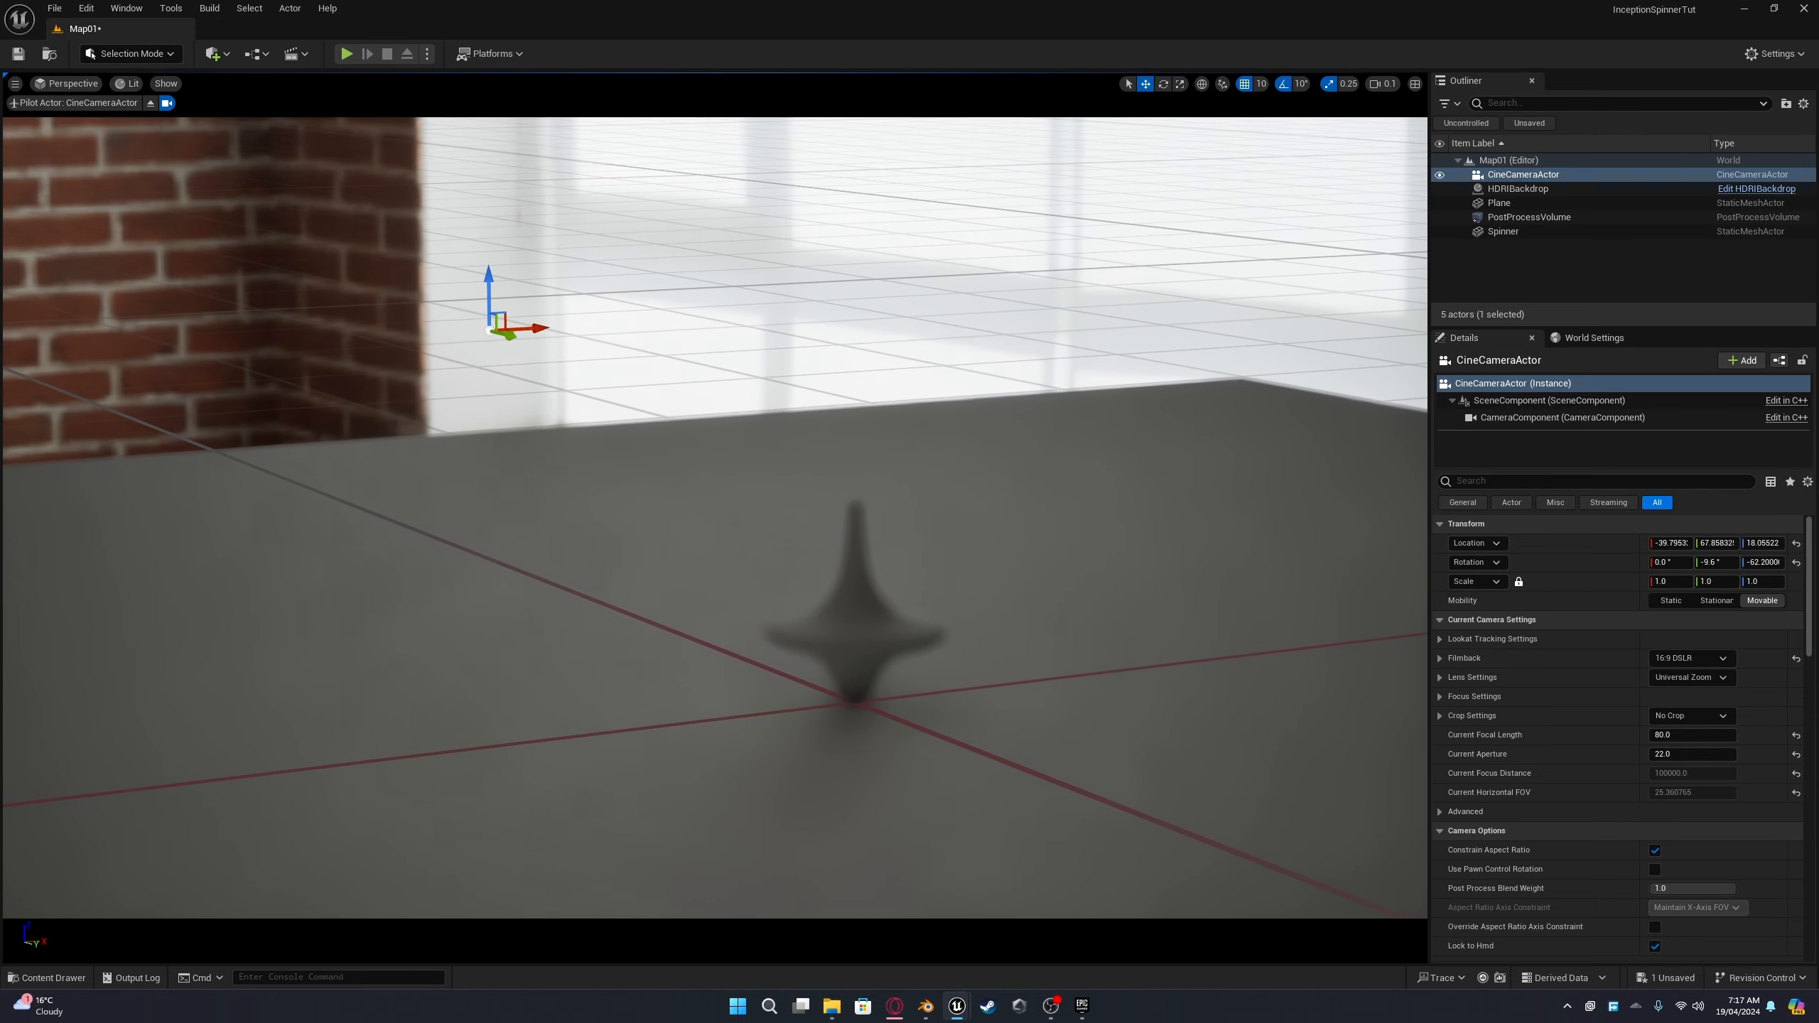
mouse_move(782, 602)
right_mouse_down()
mouse_move(767, 616)
mouse_move(794, 601)
right_mouse_up()
key("w")
key("d")
key("w")
key("q")
key("a")
key("a")
key("e")
key("d")
key("w")
key("a")
key("q")
key("a")
key("q")
key("w")
key("e")
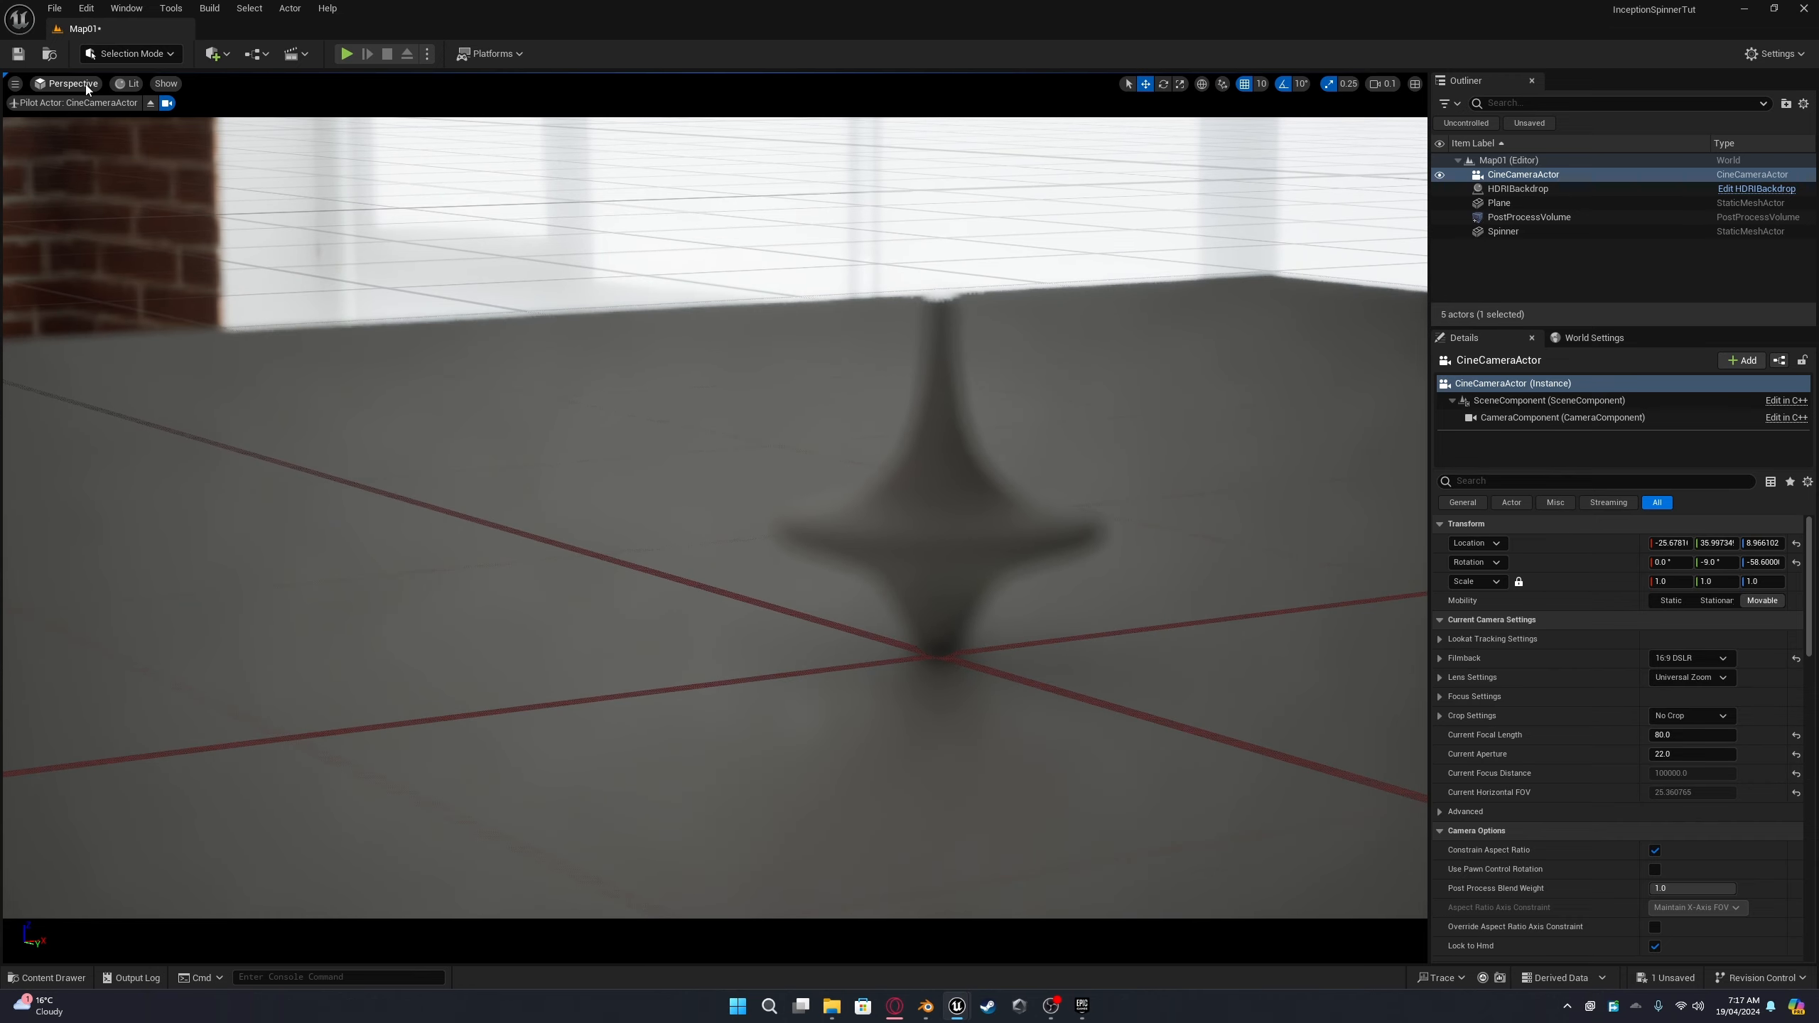
Step: Change the viewport type to Cinematic Viewport and look through the CineCameraActor again
left_click(85, 83)
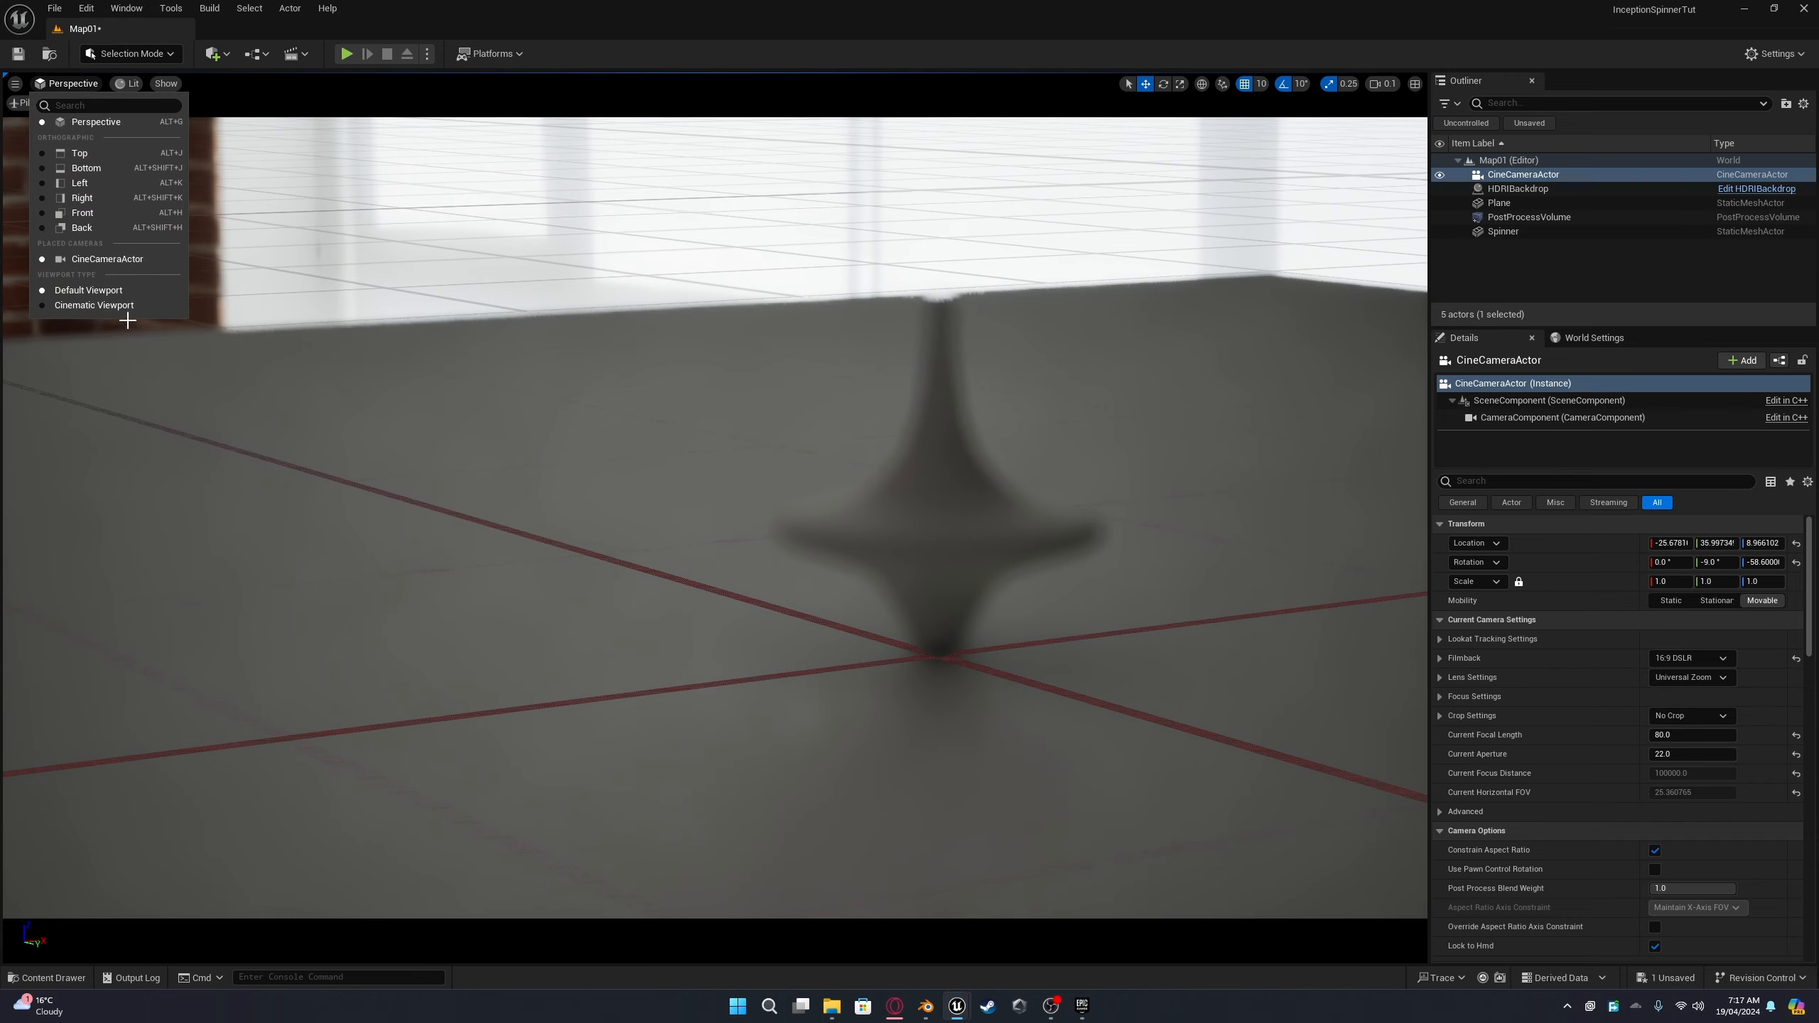
left_click(94, 305)
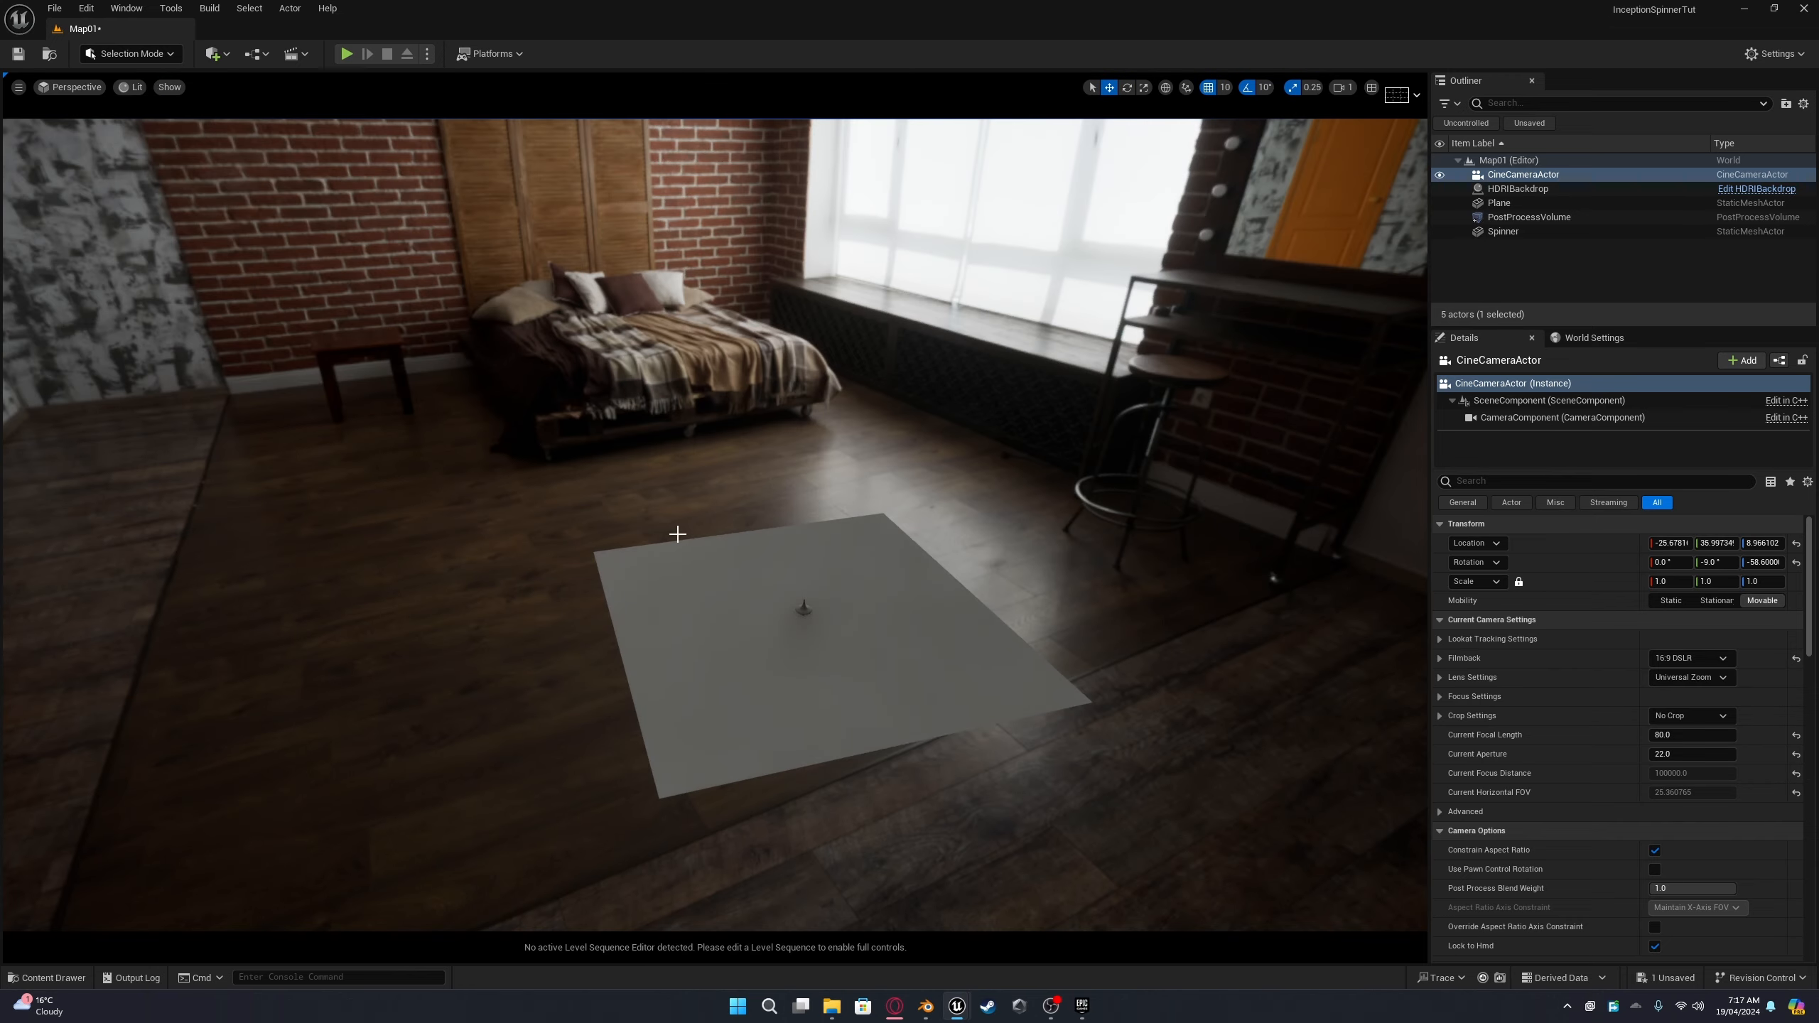
right_click_drag(748, 537, 751, 539)
key("g")
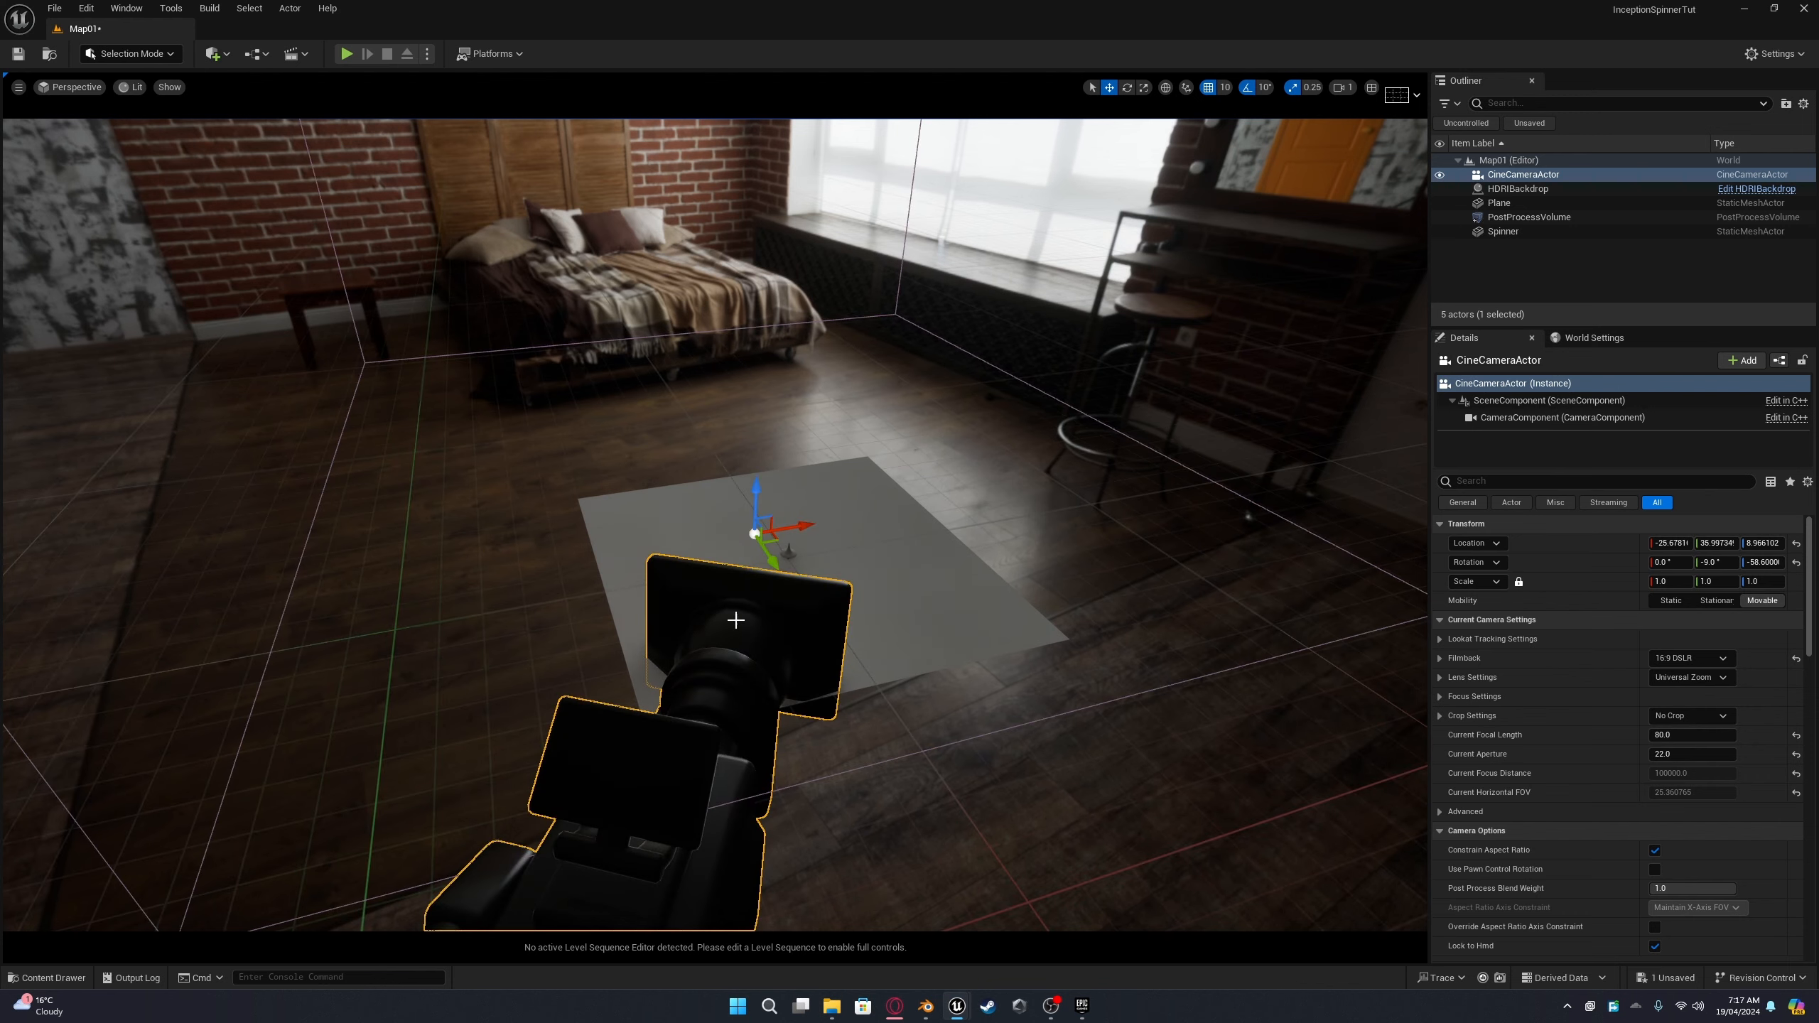
right_click(733, 640)
left_click(794, 398)
right_click(752, 184)
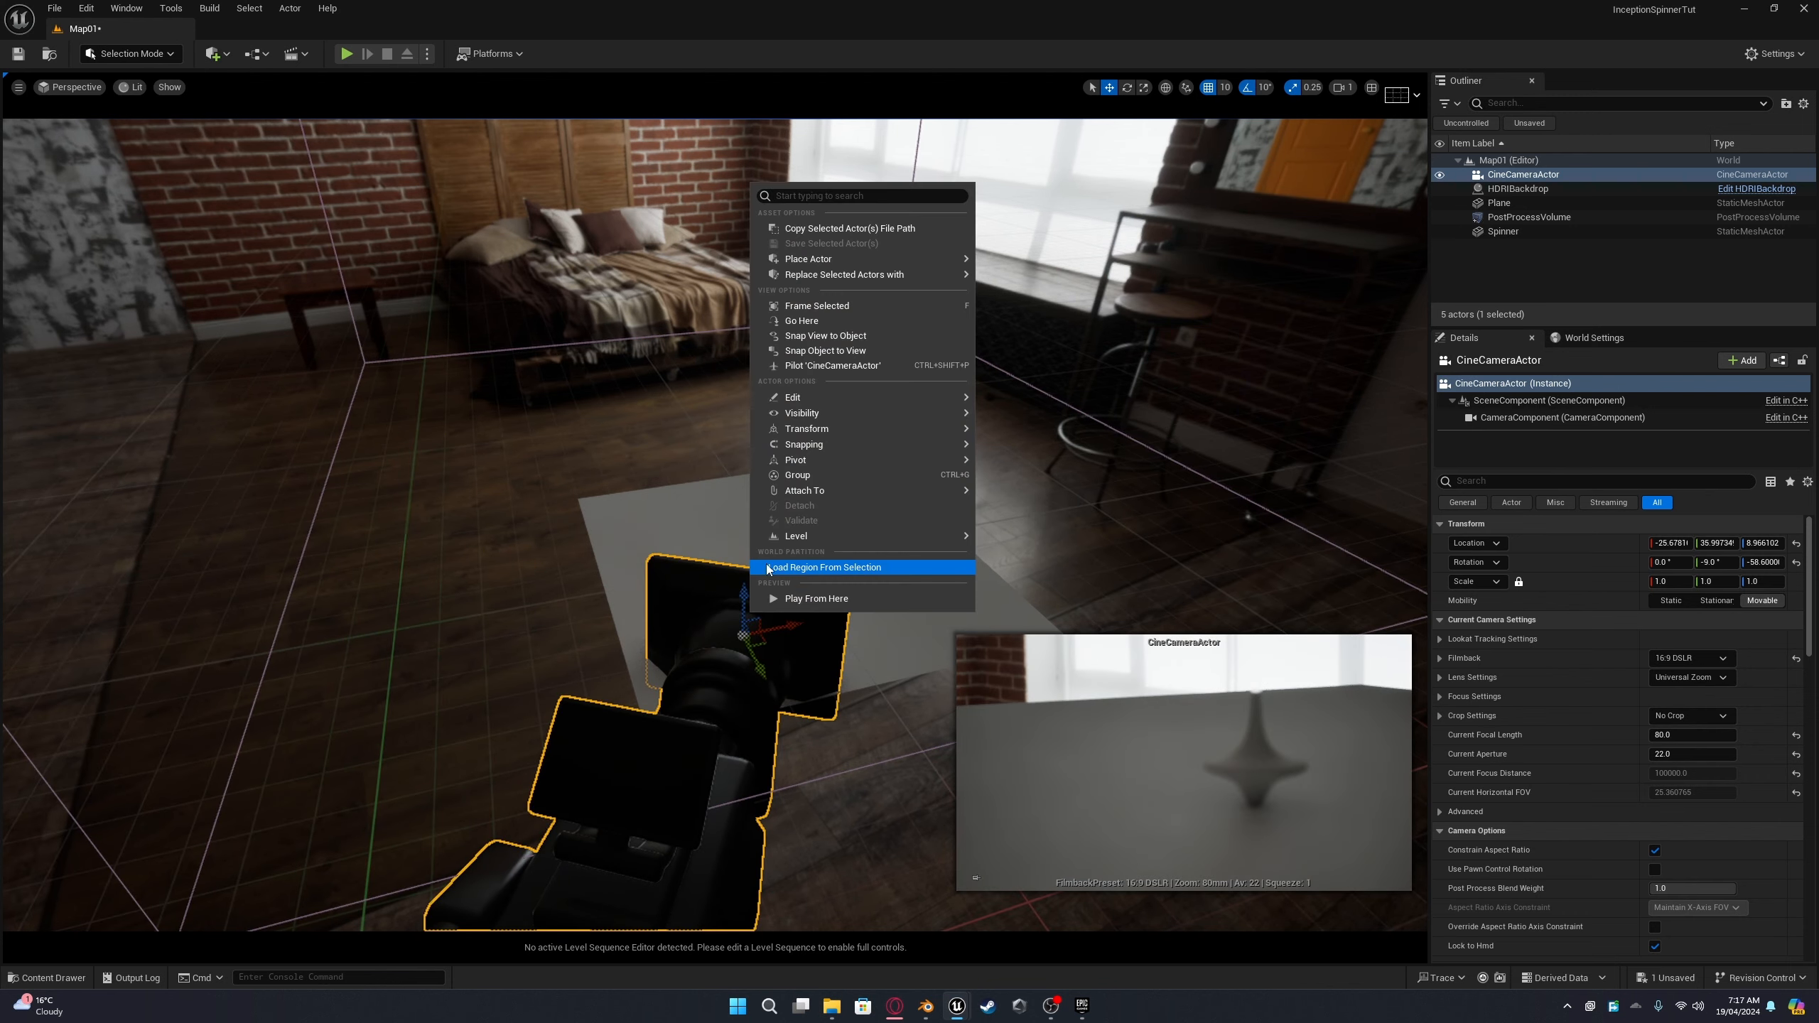
left_click(815, 366)
left_click(993, 552)
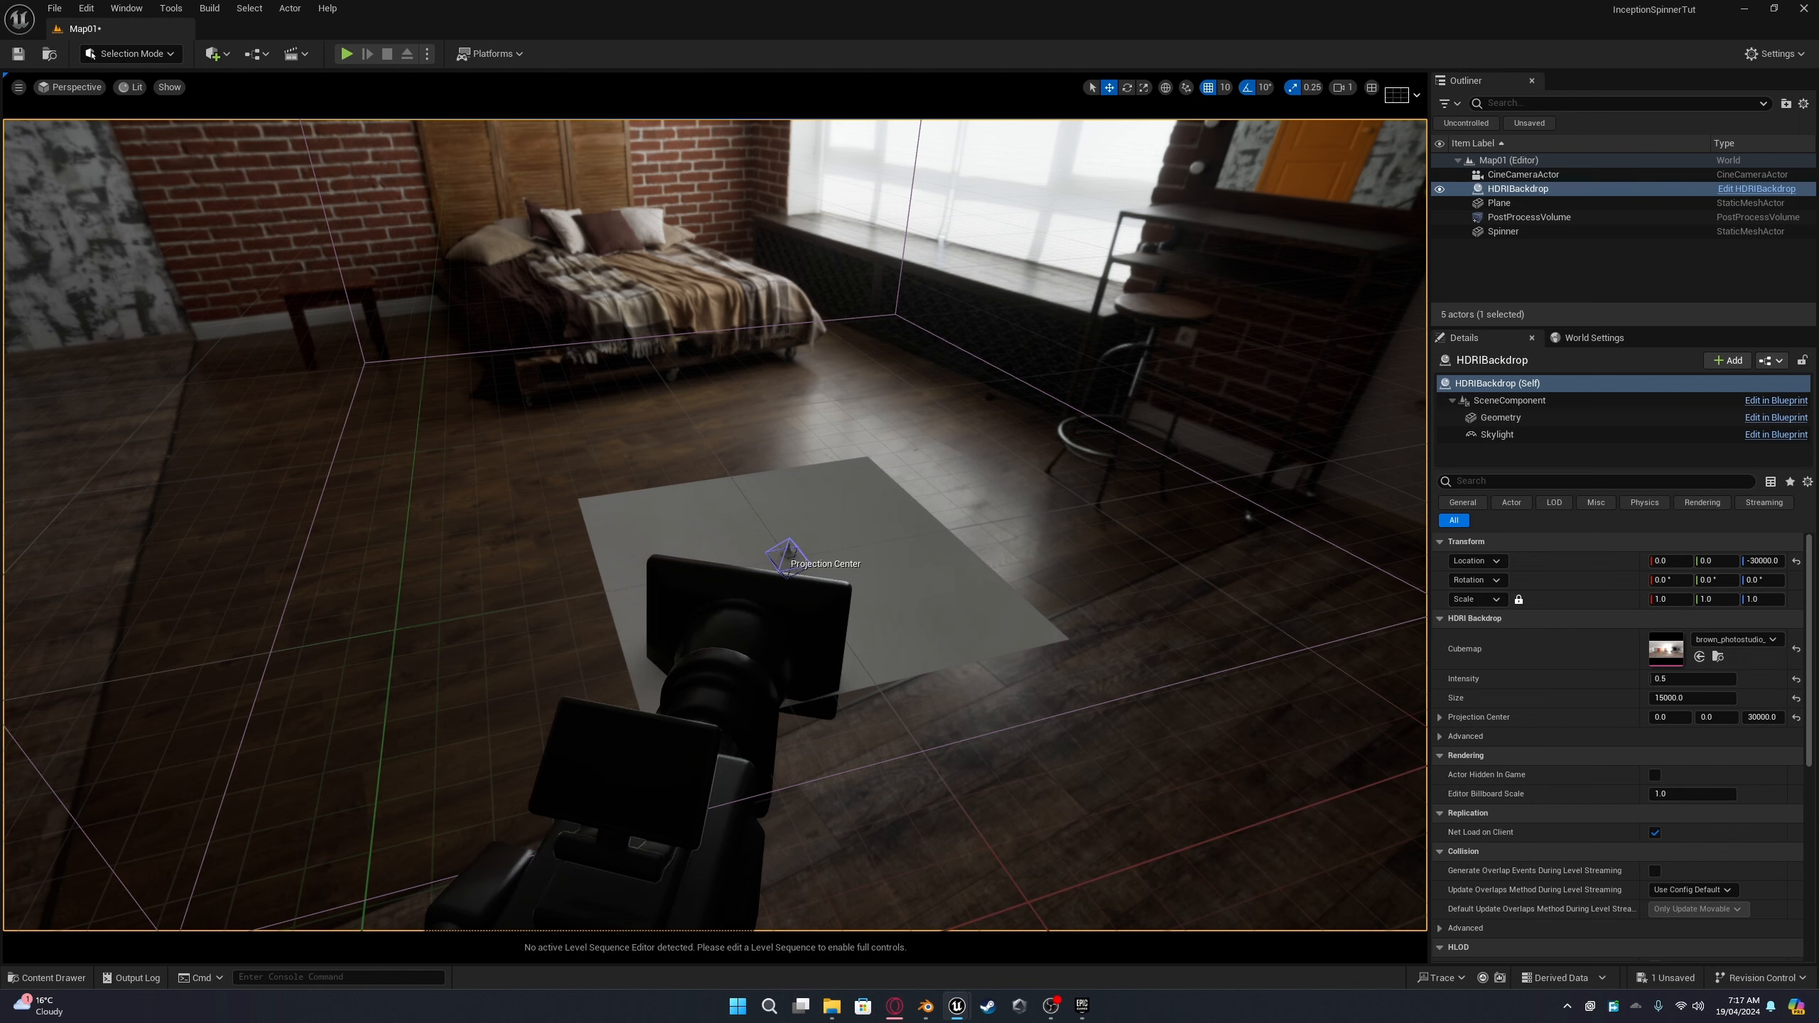
left_click(748, 630)
left_click(76, 87)
left_click(111, 262)
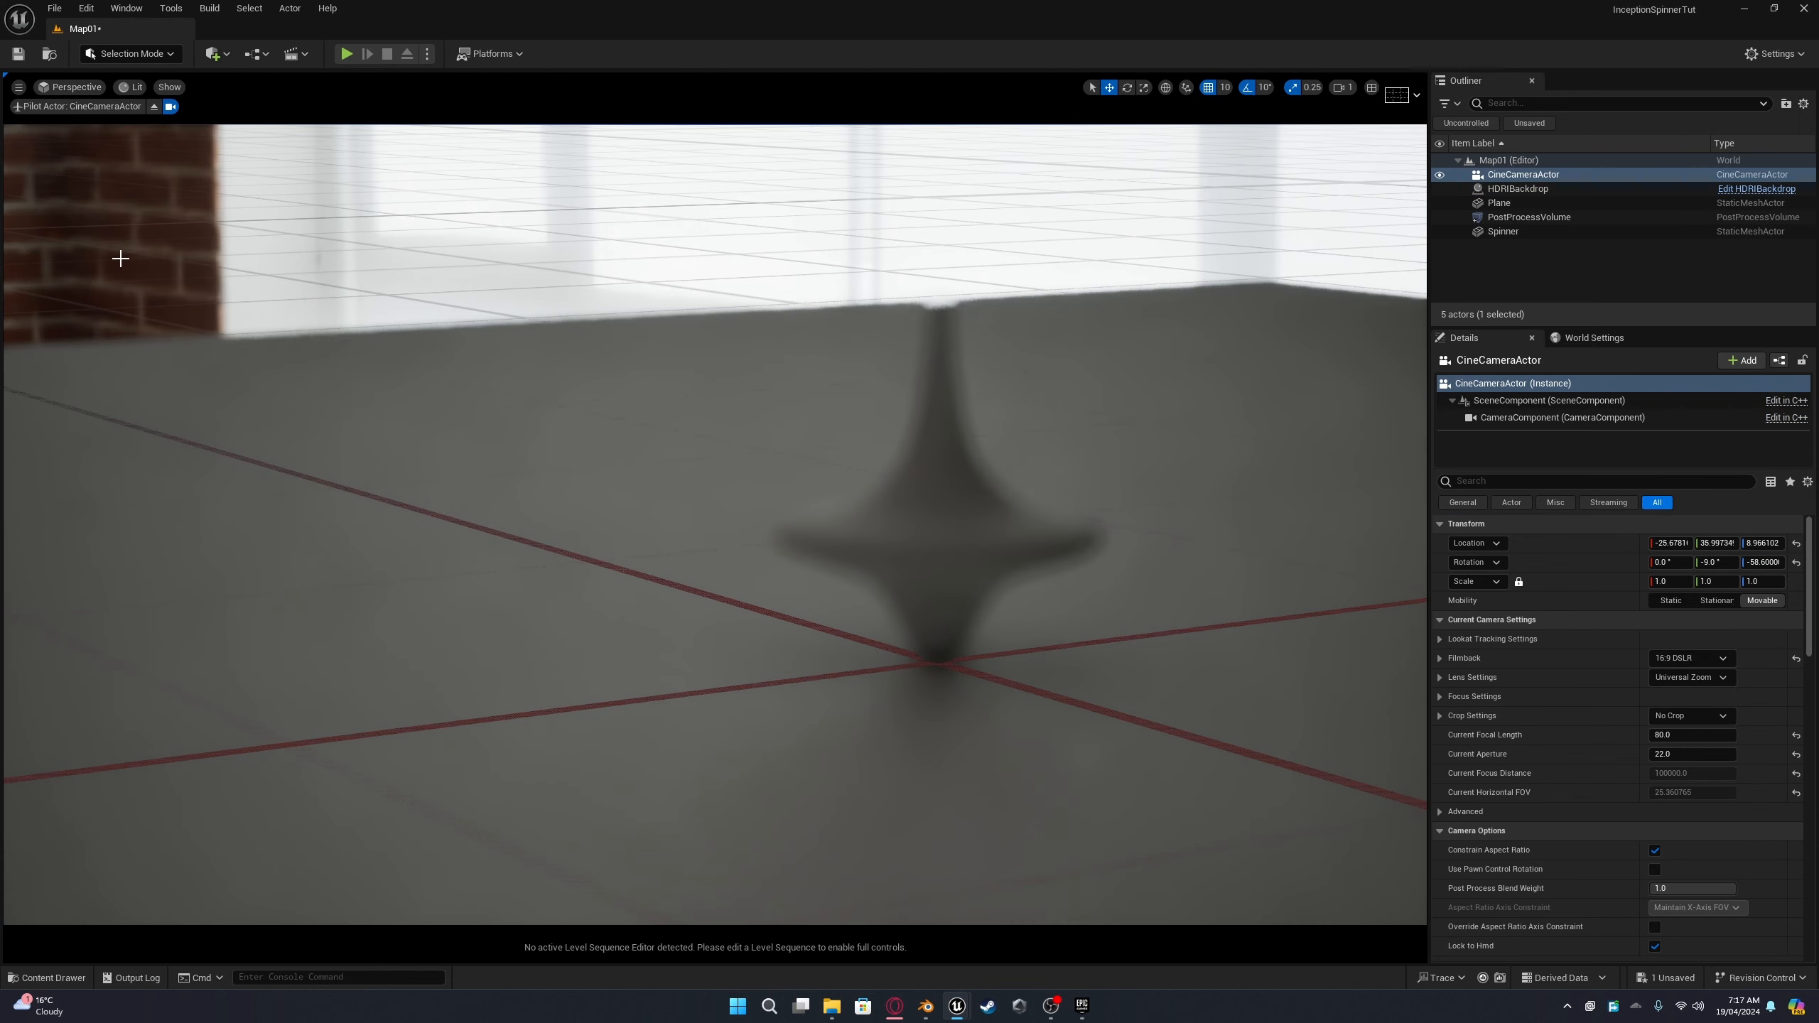
Step: Apply the Grid (3x3) composition overlay to the cinematic viewport
left_click(79, 88)
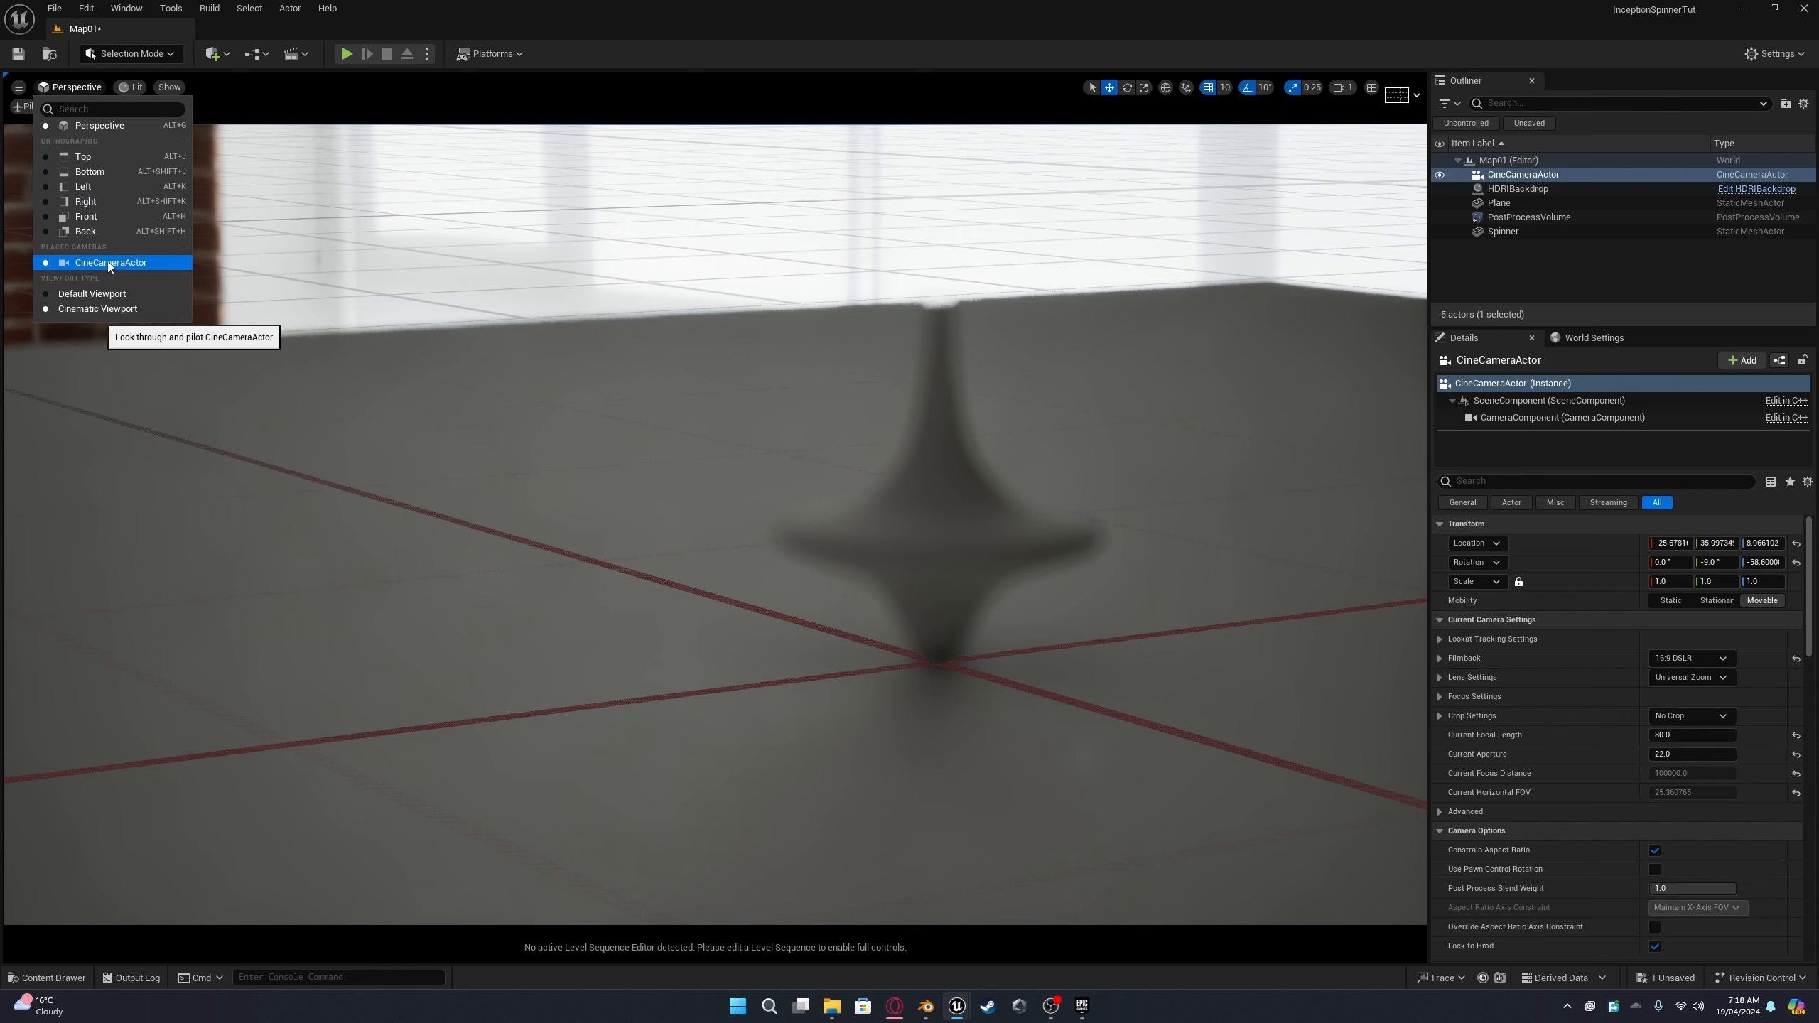
left_click(1398, 92)
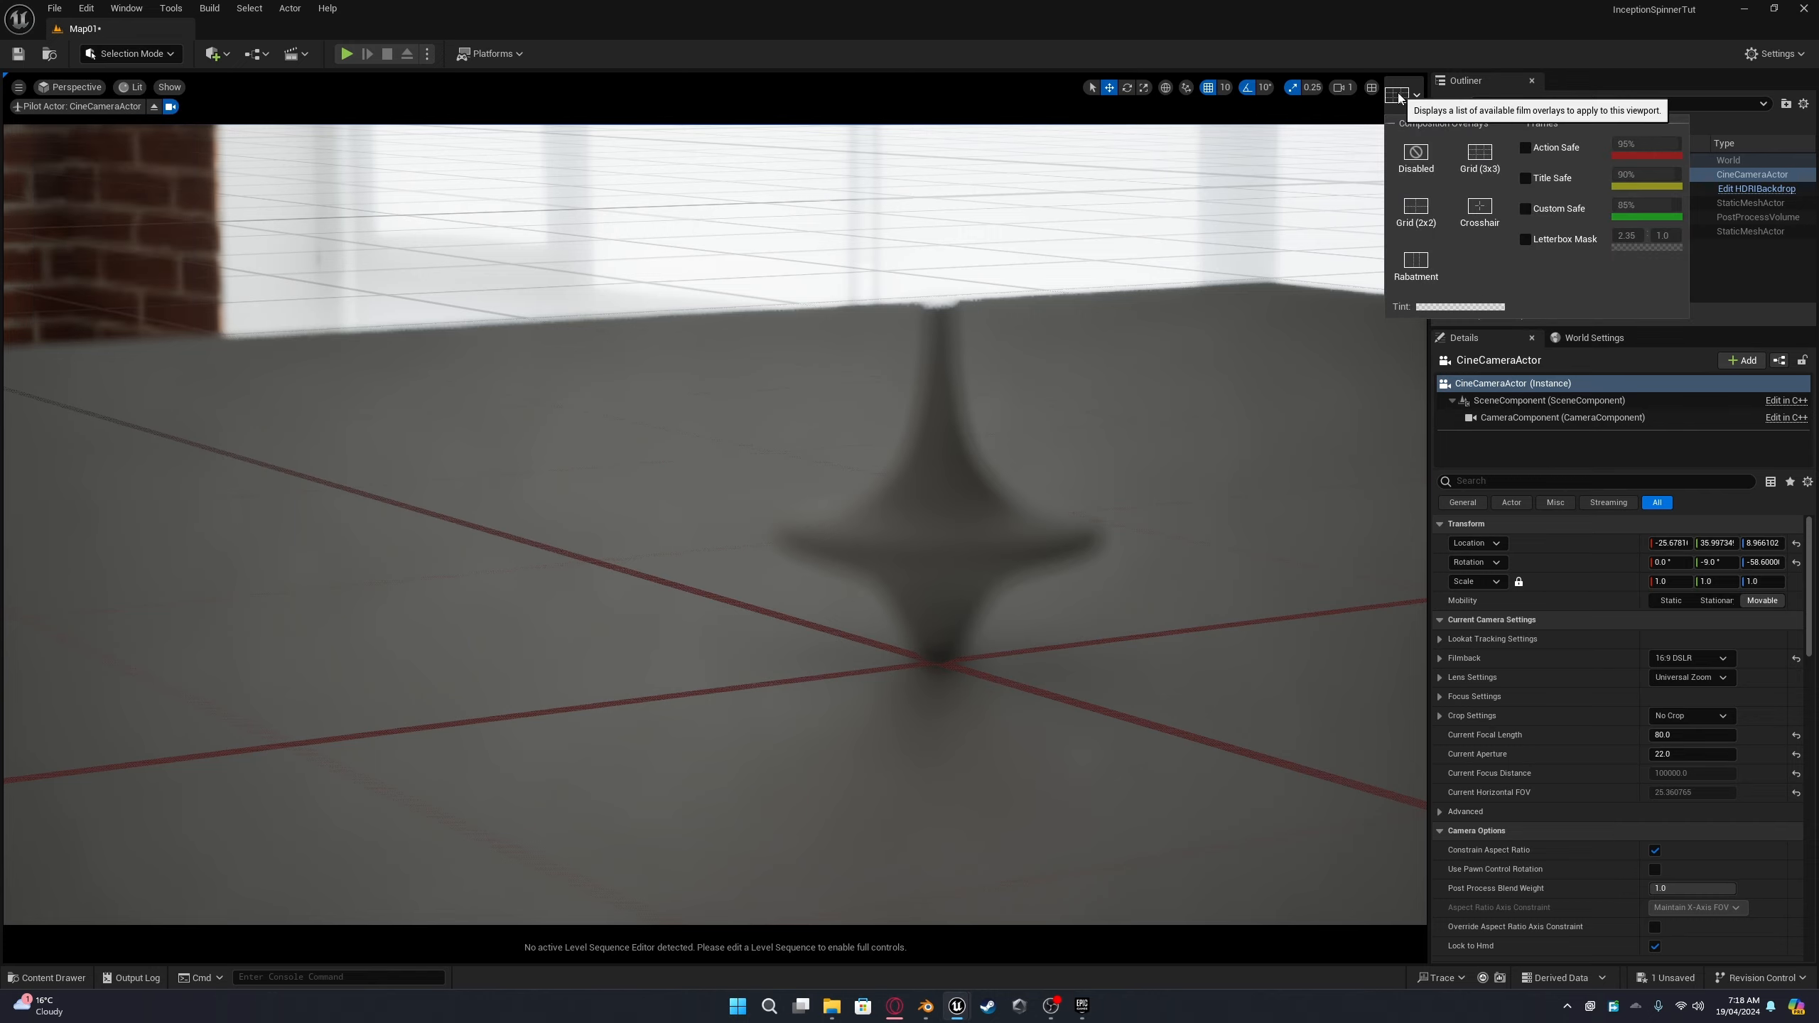
left_click(1475, 153)
Step: Reframe the piloted camera slightly higher and closer so the spinner stands on the right-hand vertical line of the thirds grid
key("s")
key("q")
right_click_drag(1090, 348, 1098, 358)
scroll(1098, 357, "down", 4)
key("e")
key("s")
scroll(1099, 357, "down", 1)
key("a")
key("d")
key("e")
key("w")
key("a")
key("d")
key("a")
scroll(1098, 357, "up", 1)
key("a")
key("s")
key("d")
key("a")
key("w")
key("d")
key("a")
key("a")
key("w")
key("e")
key("a")
key("q")
scroll(1098, 357, "down", 1)
key("w")
key("s")
key("e")
key("w")
key("e")
key("d")
key("w")
key("q")
key("d")
key("s")
key("w")
key("s")
key("e")
key("a")
key("q")
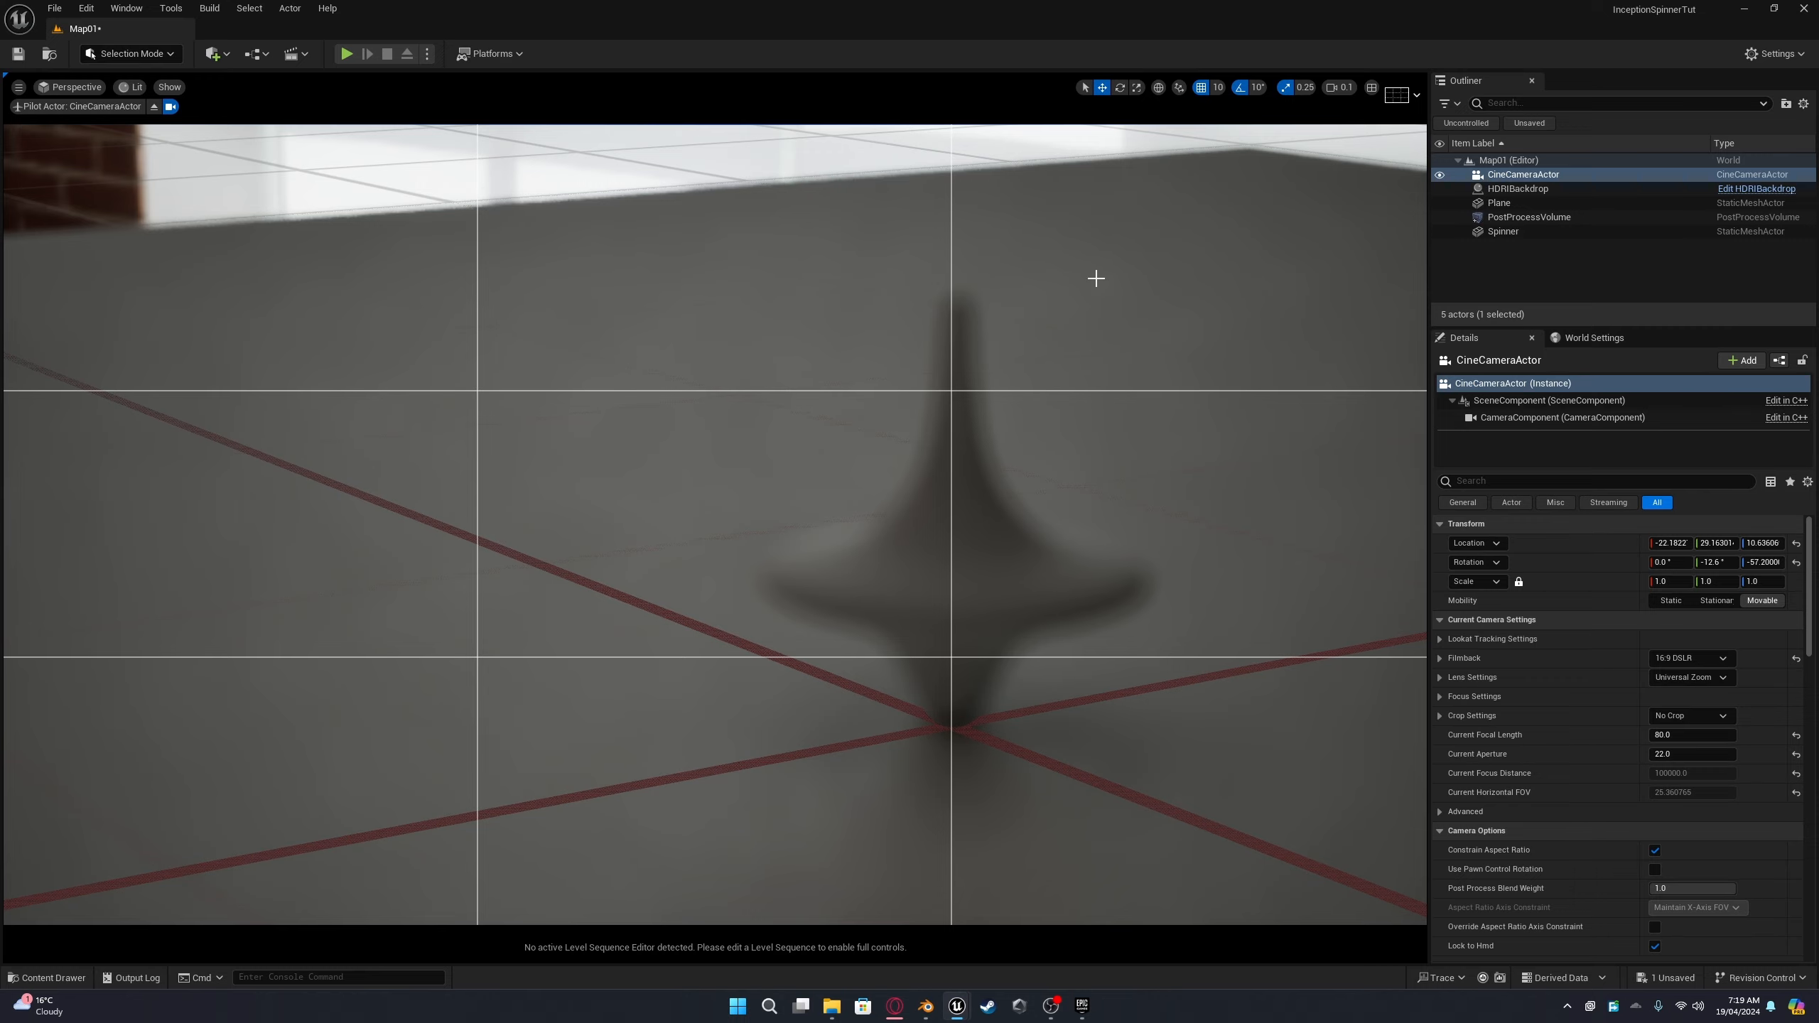
Step: Return the viewport to the Default Viewport type and view the cine camera from its side
left_click(77, 87)
left_click(118, 310)
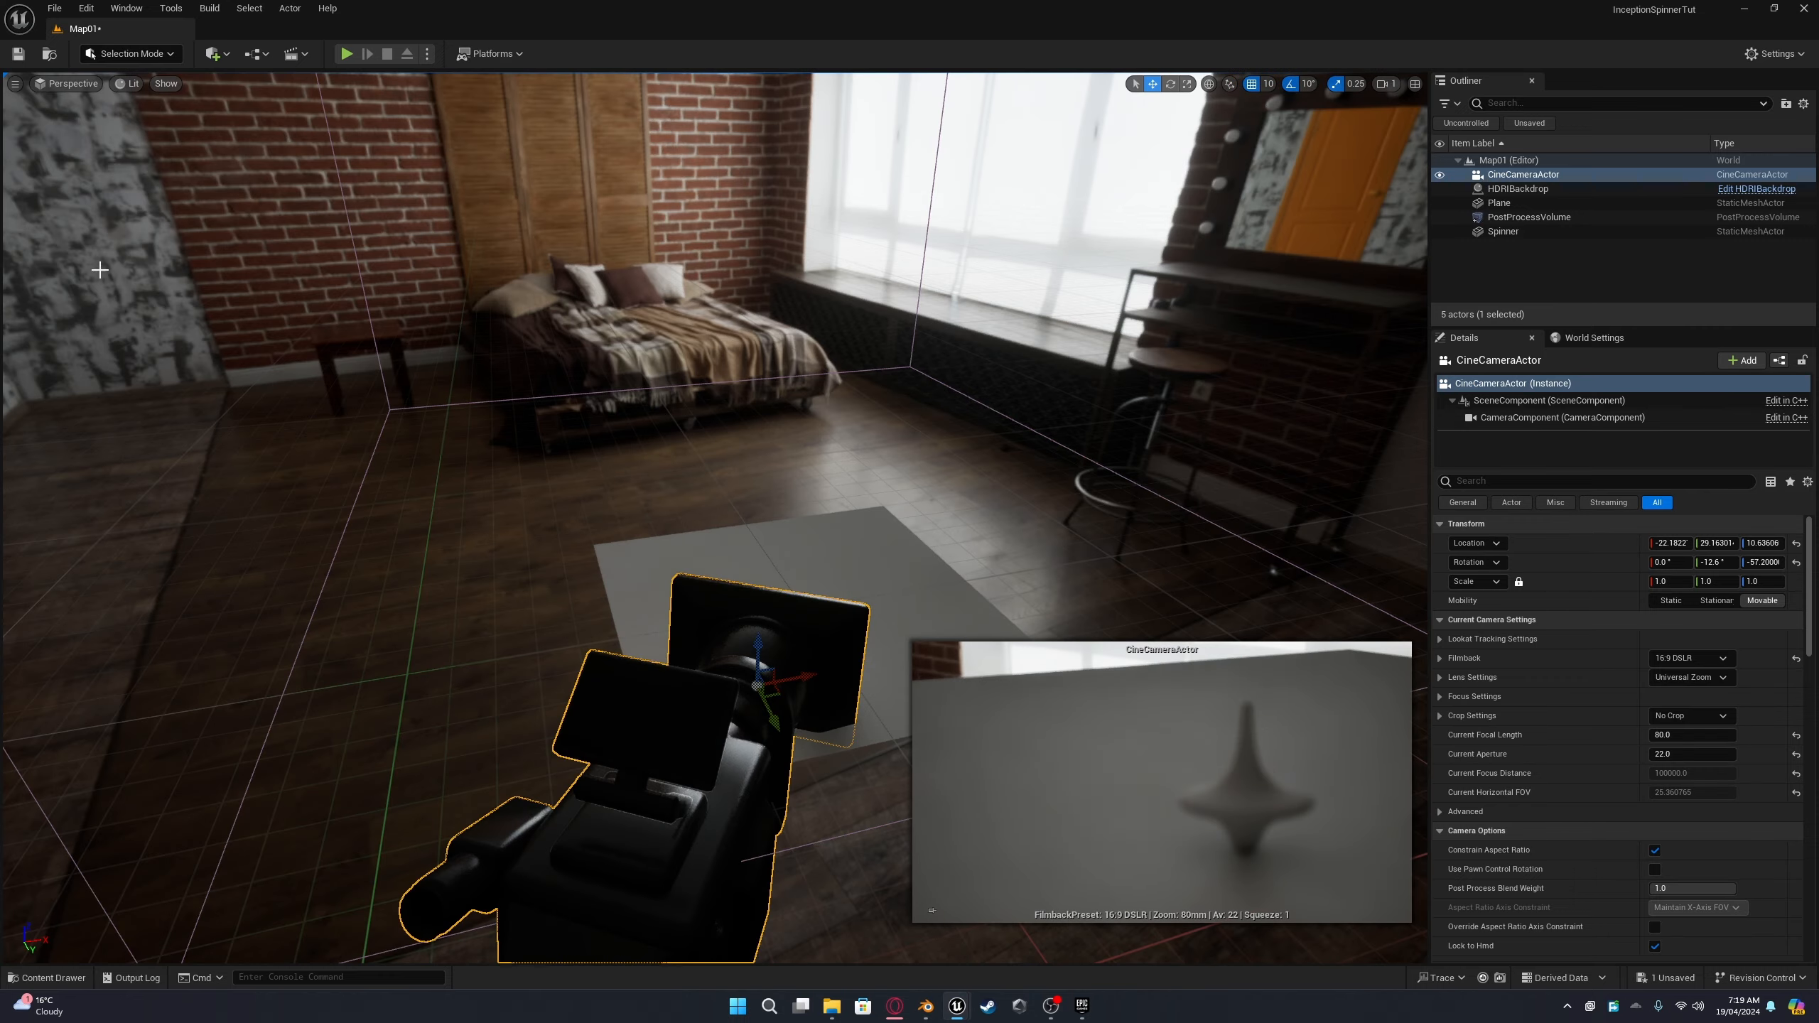
right_click_drag(428, 378, 428, 378)
scroll(446, 350, "up", 3)
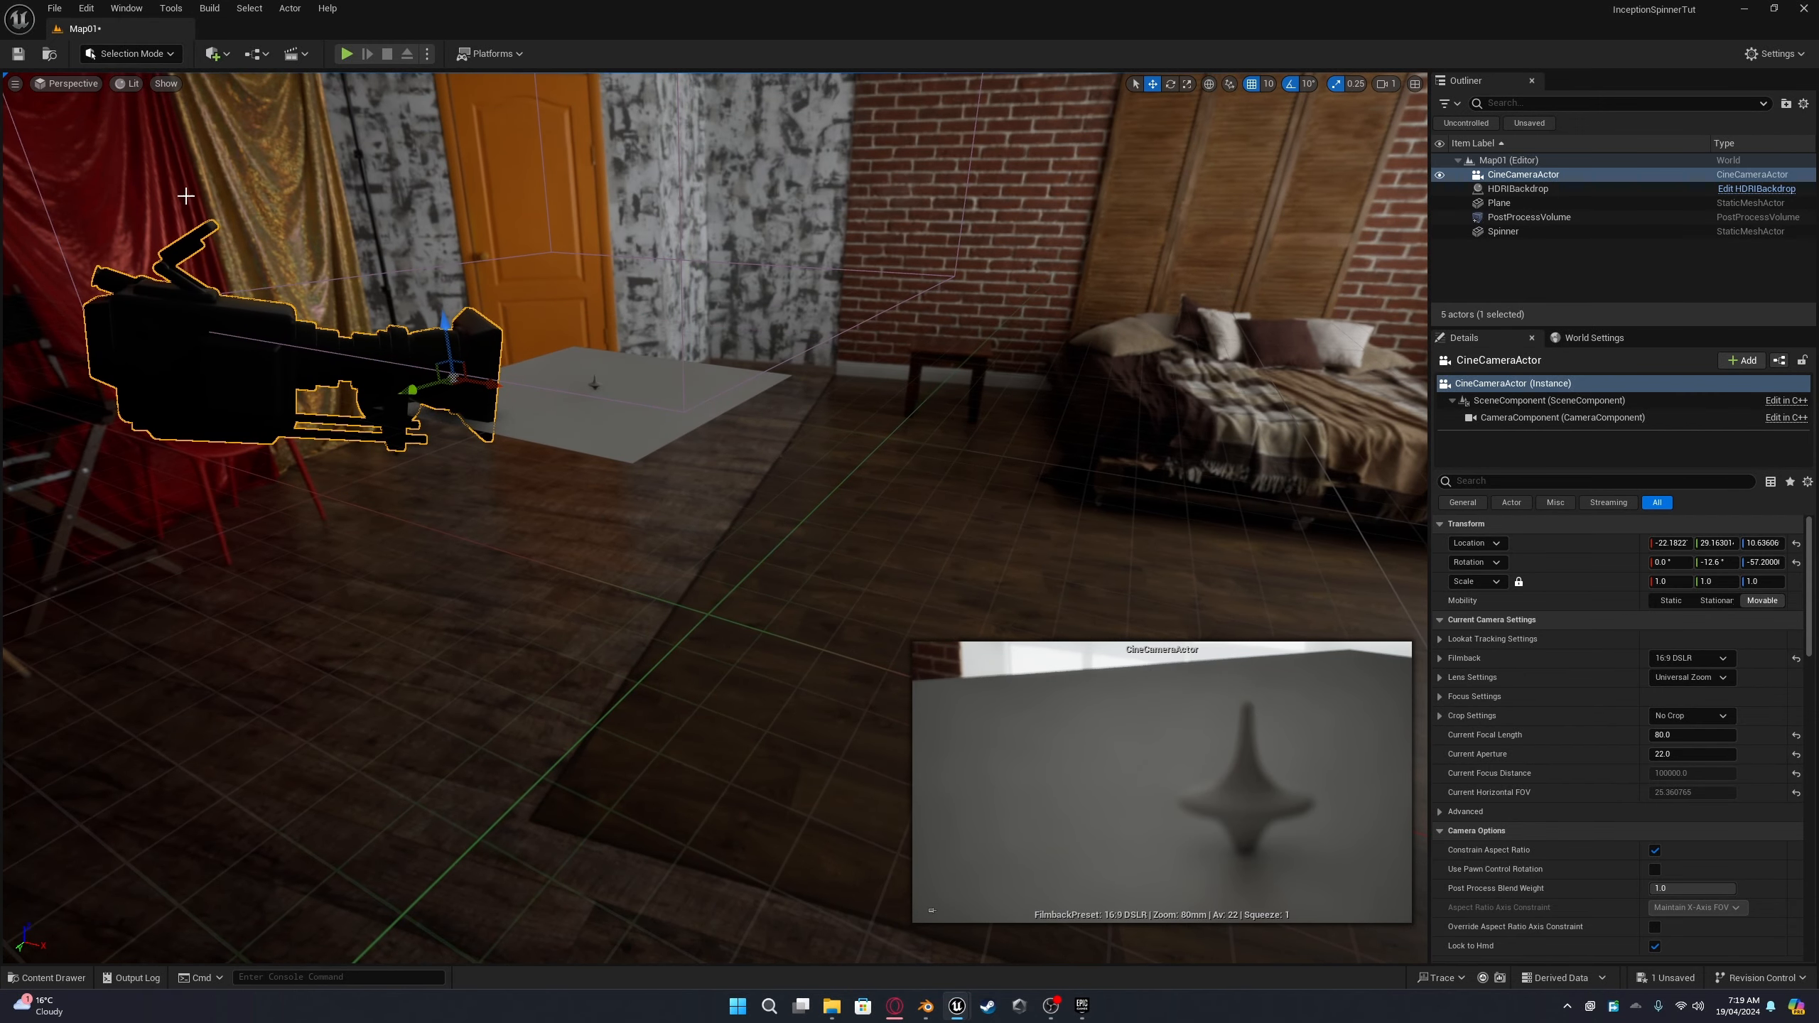
Step: Split the viewport into two side-by-side panes and switch the Top wireframe pane to the Perspective view
left_click(14, 85)
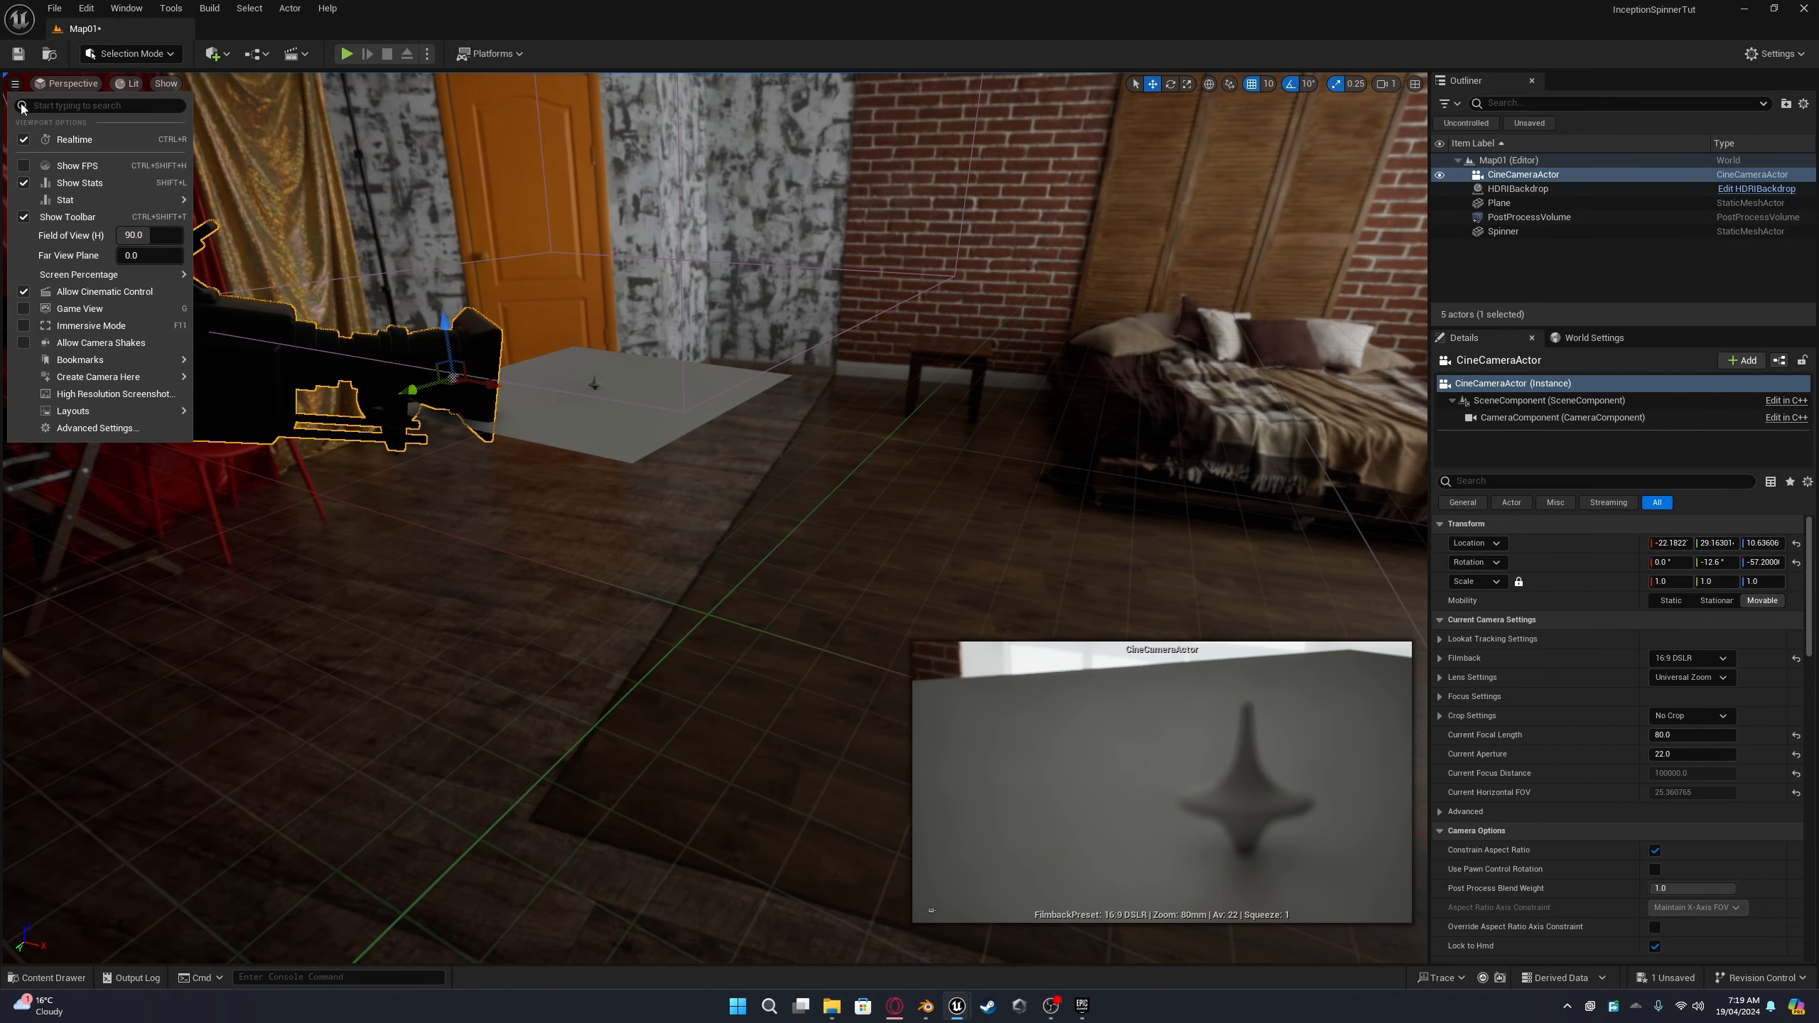
mouse_move(92, 410)
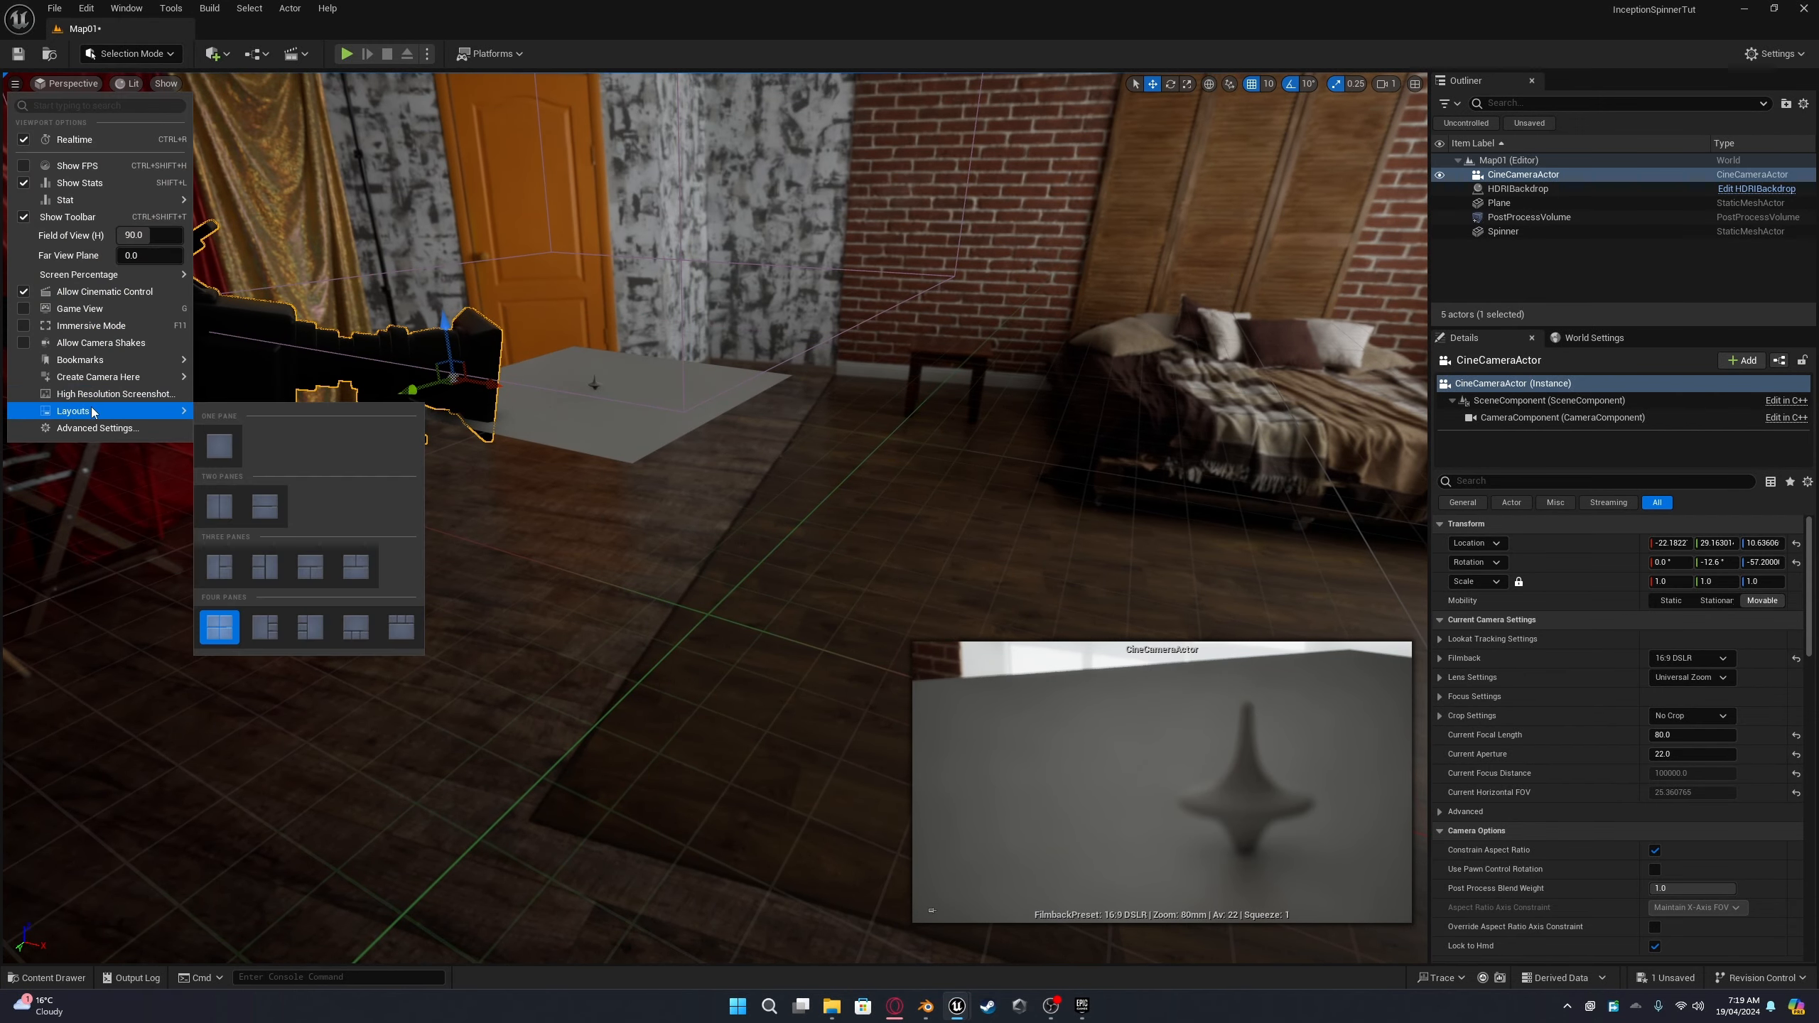
left_click(225, 512)
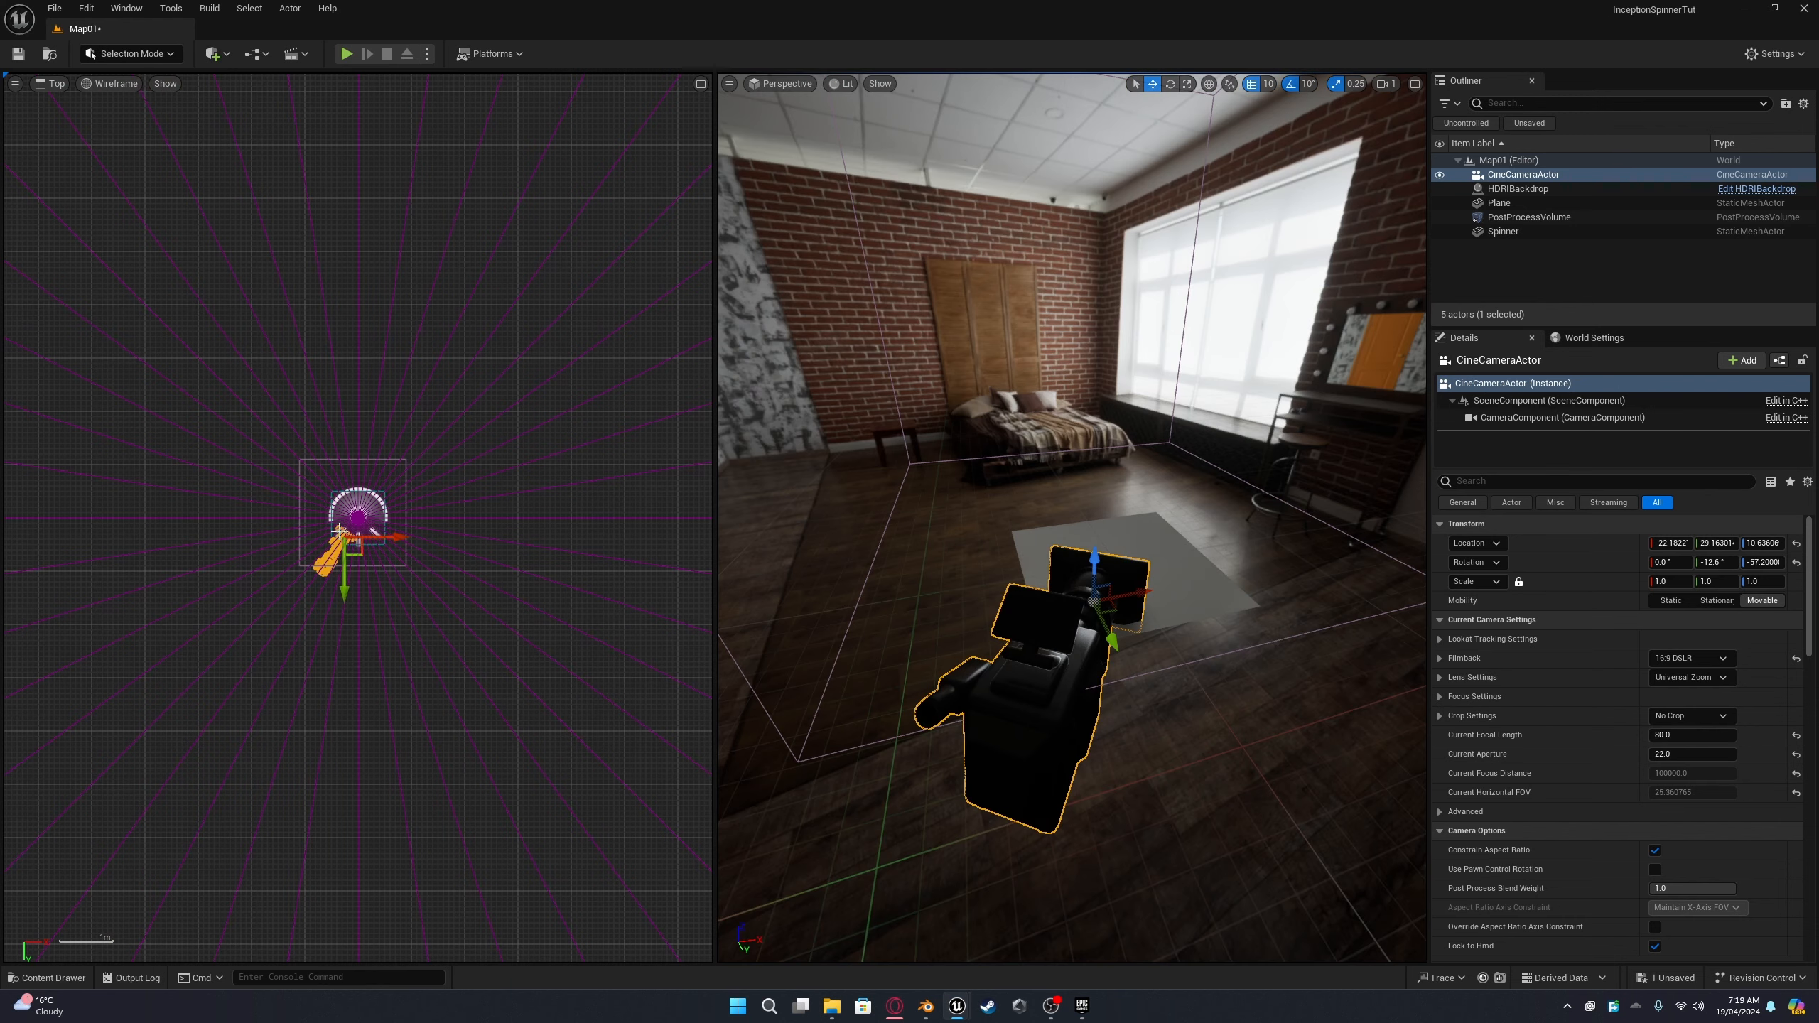
left_click(53, 83)
left_click(77, 123)
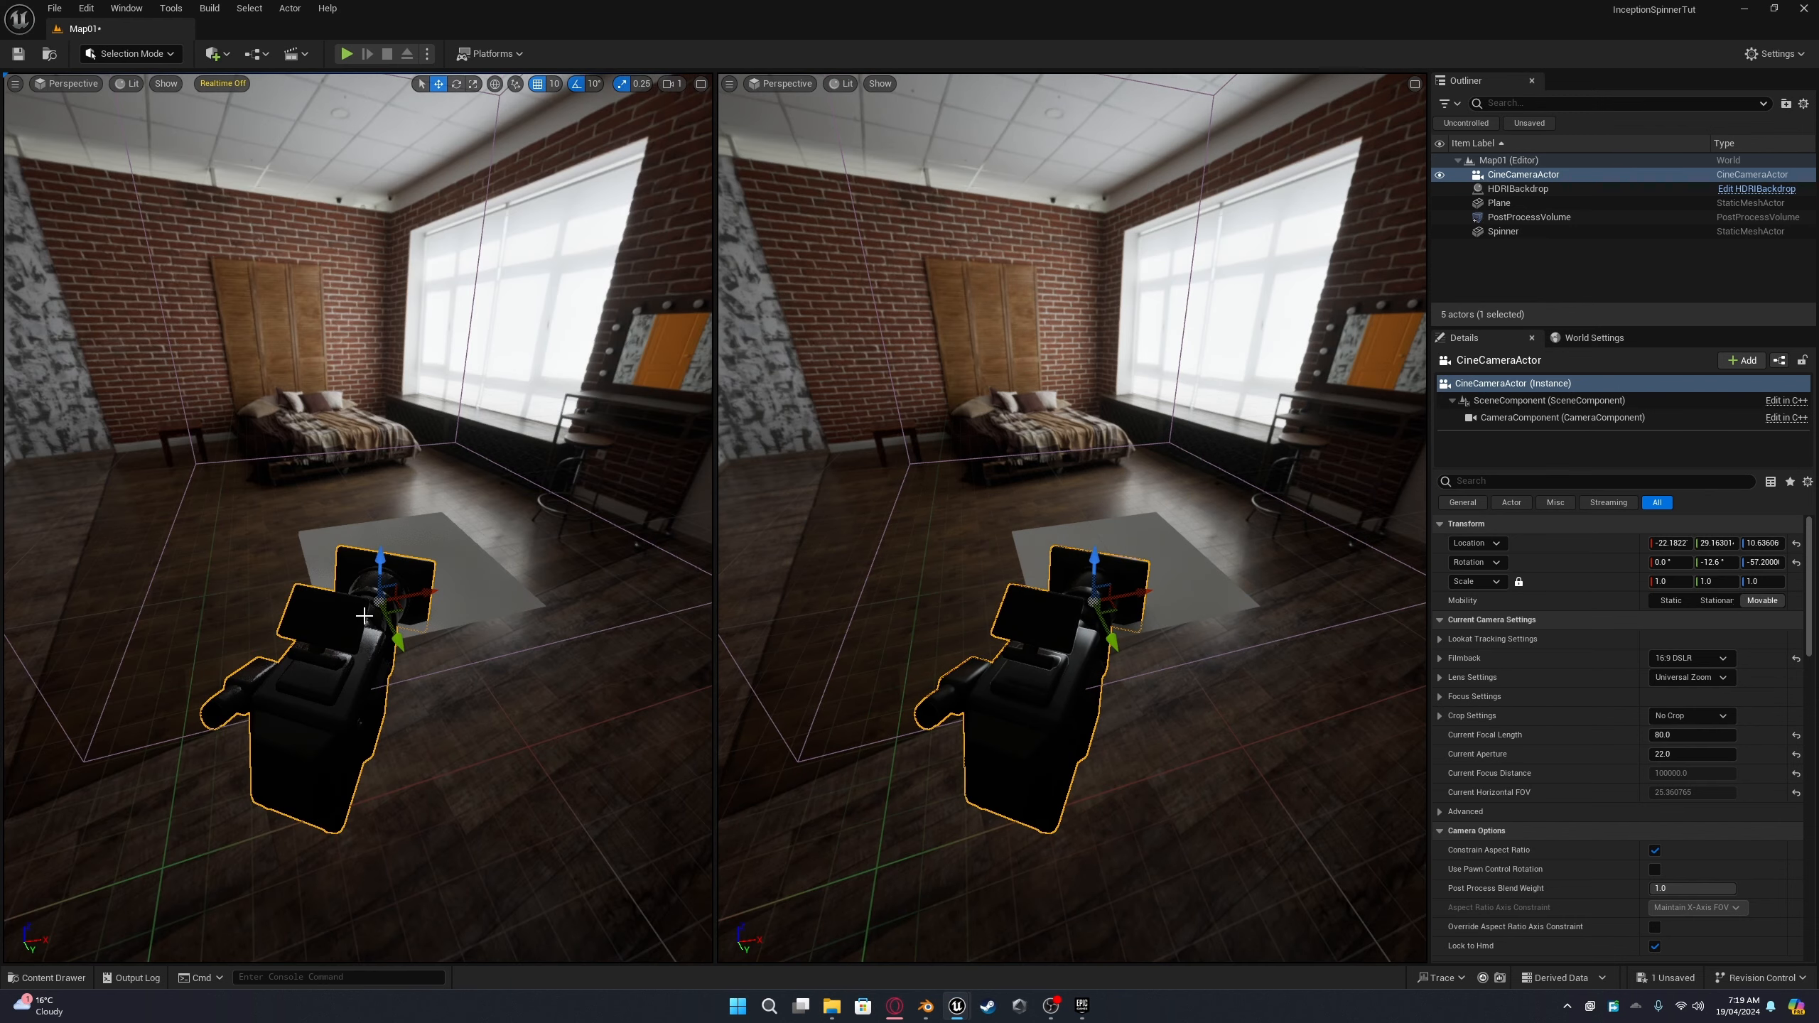
Step: Pilot the CineCameraActor in the viewport and set its location to X -18, Y 38, Z 11
right_click(344, 652)
left_click(386, 408)
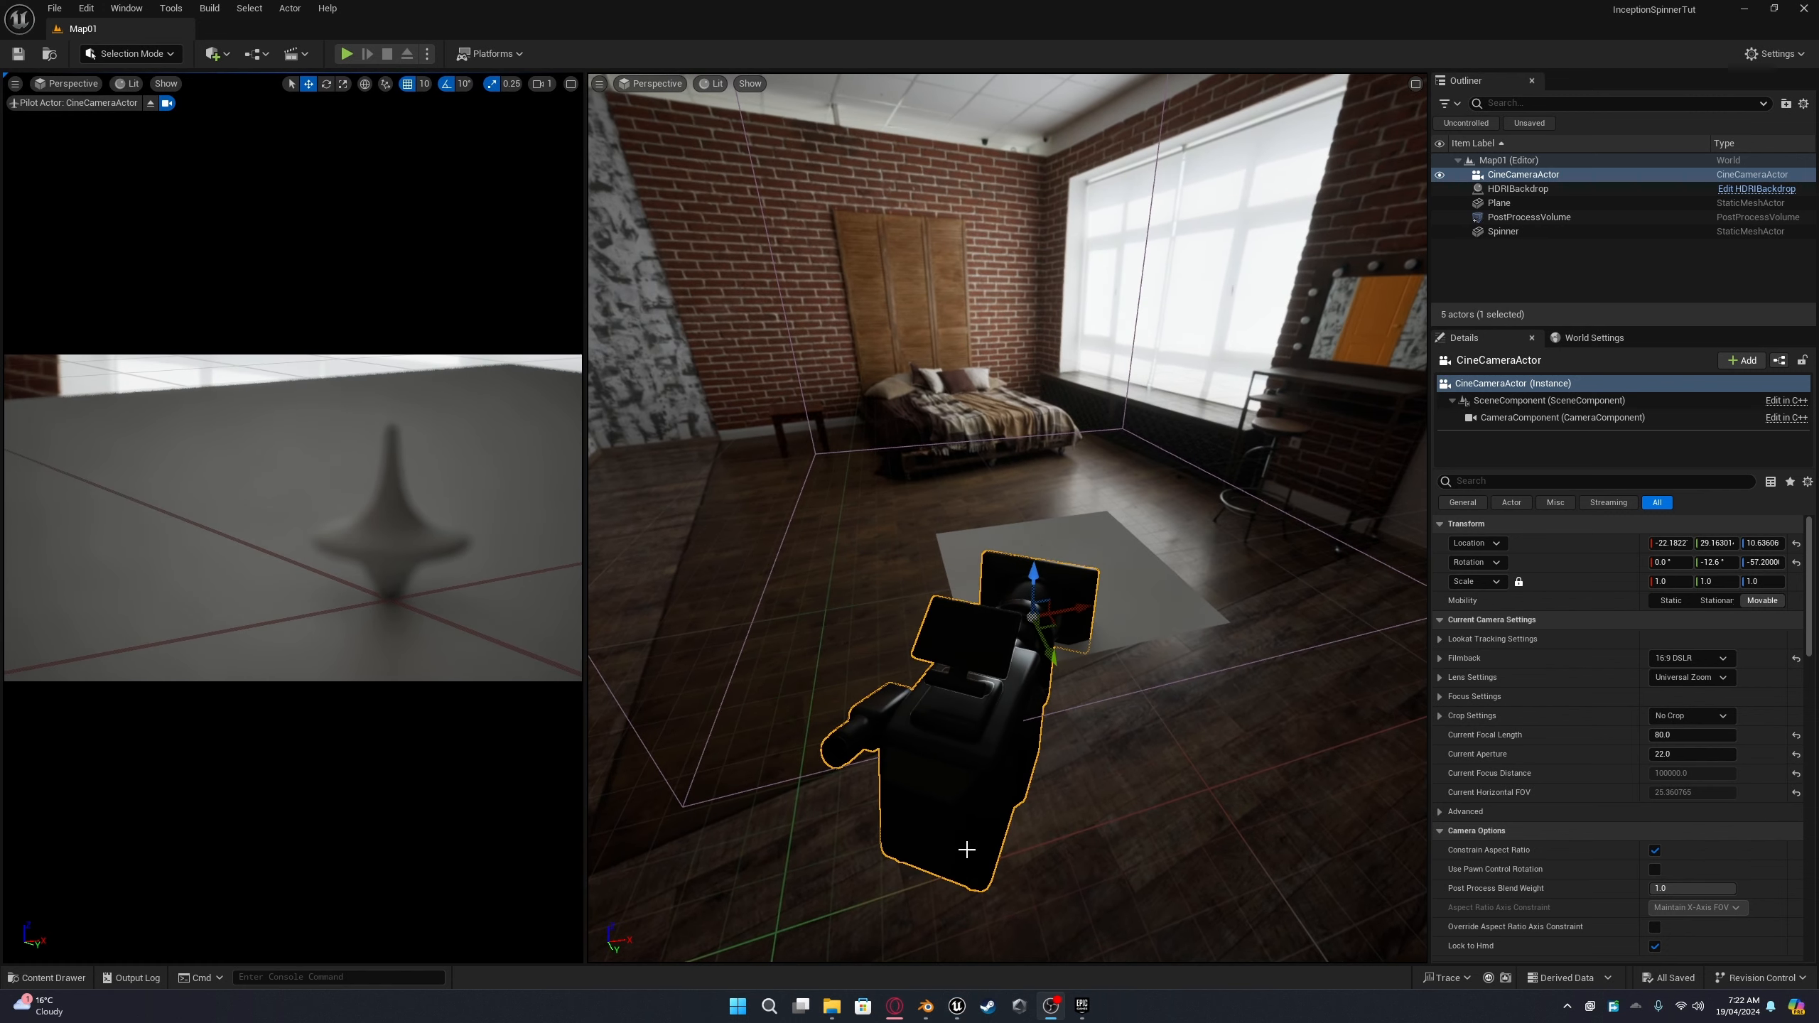
left_click(1668, 542)
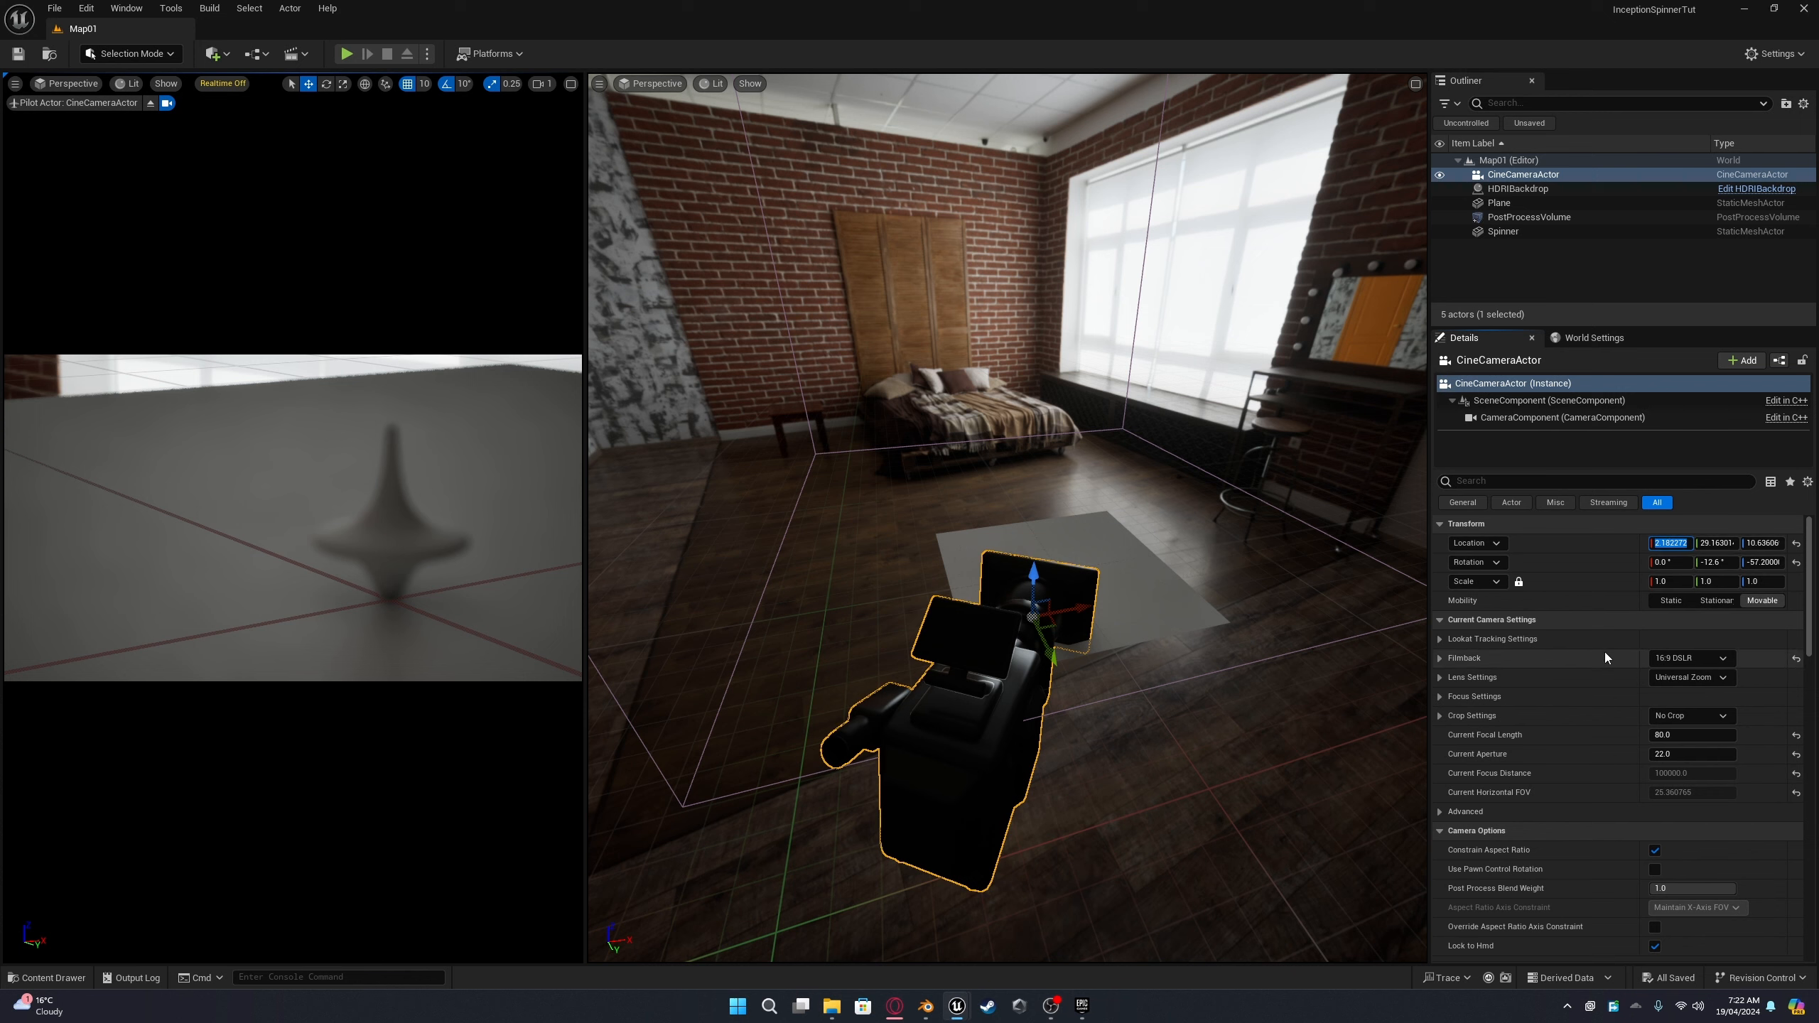
type("-18")
key("Return")
left_click(1718, 542)
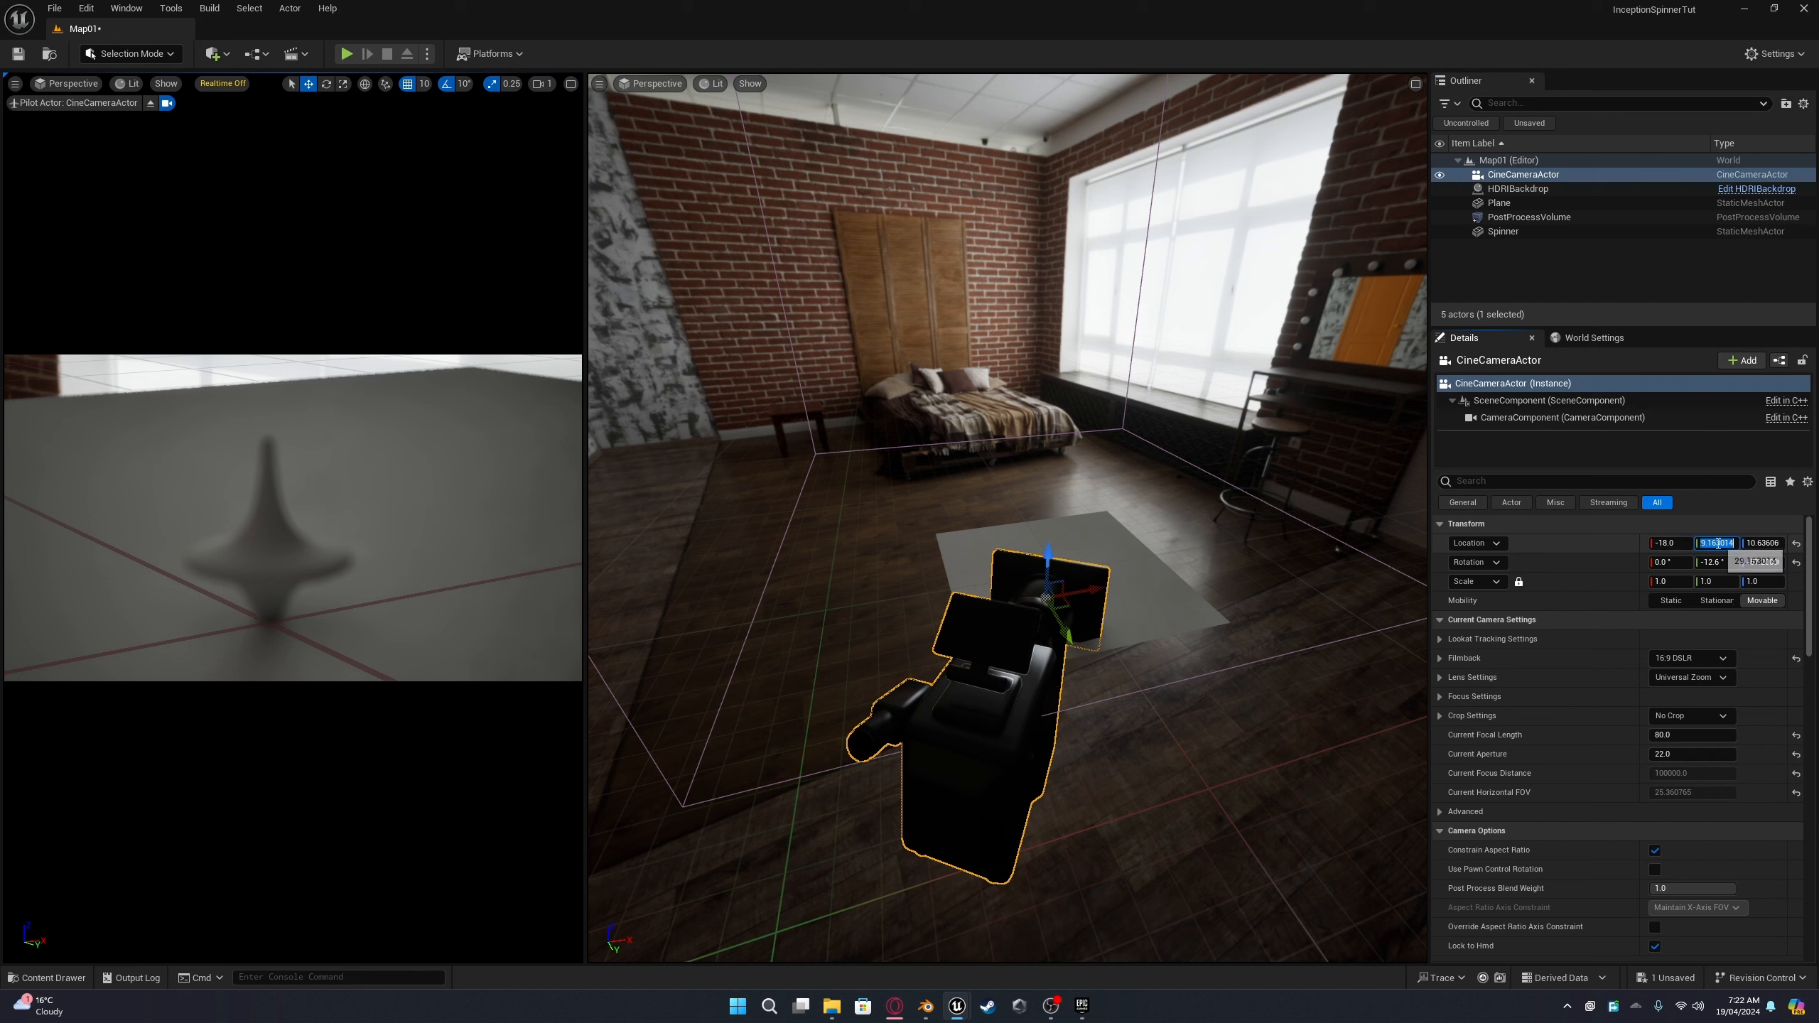
type("3")
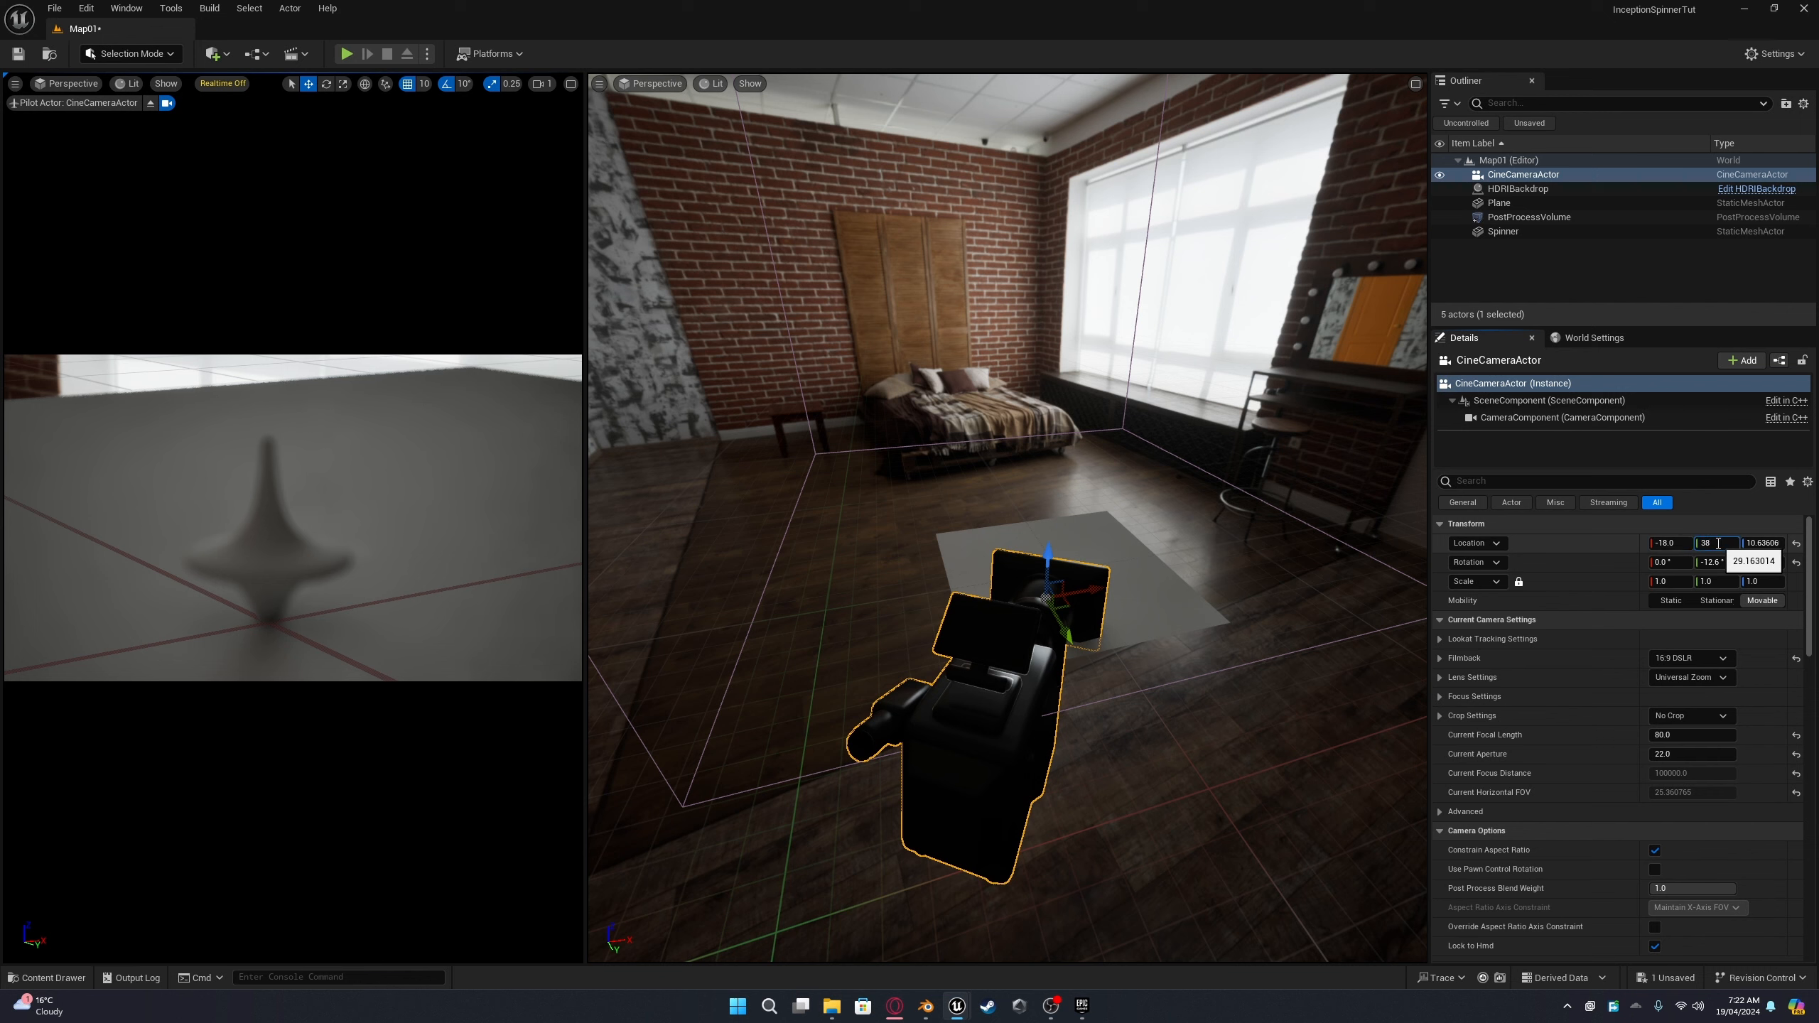
type("8")
key("Tab")
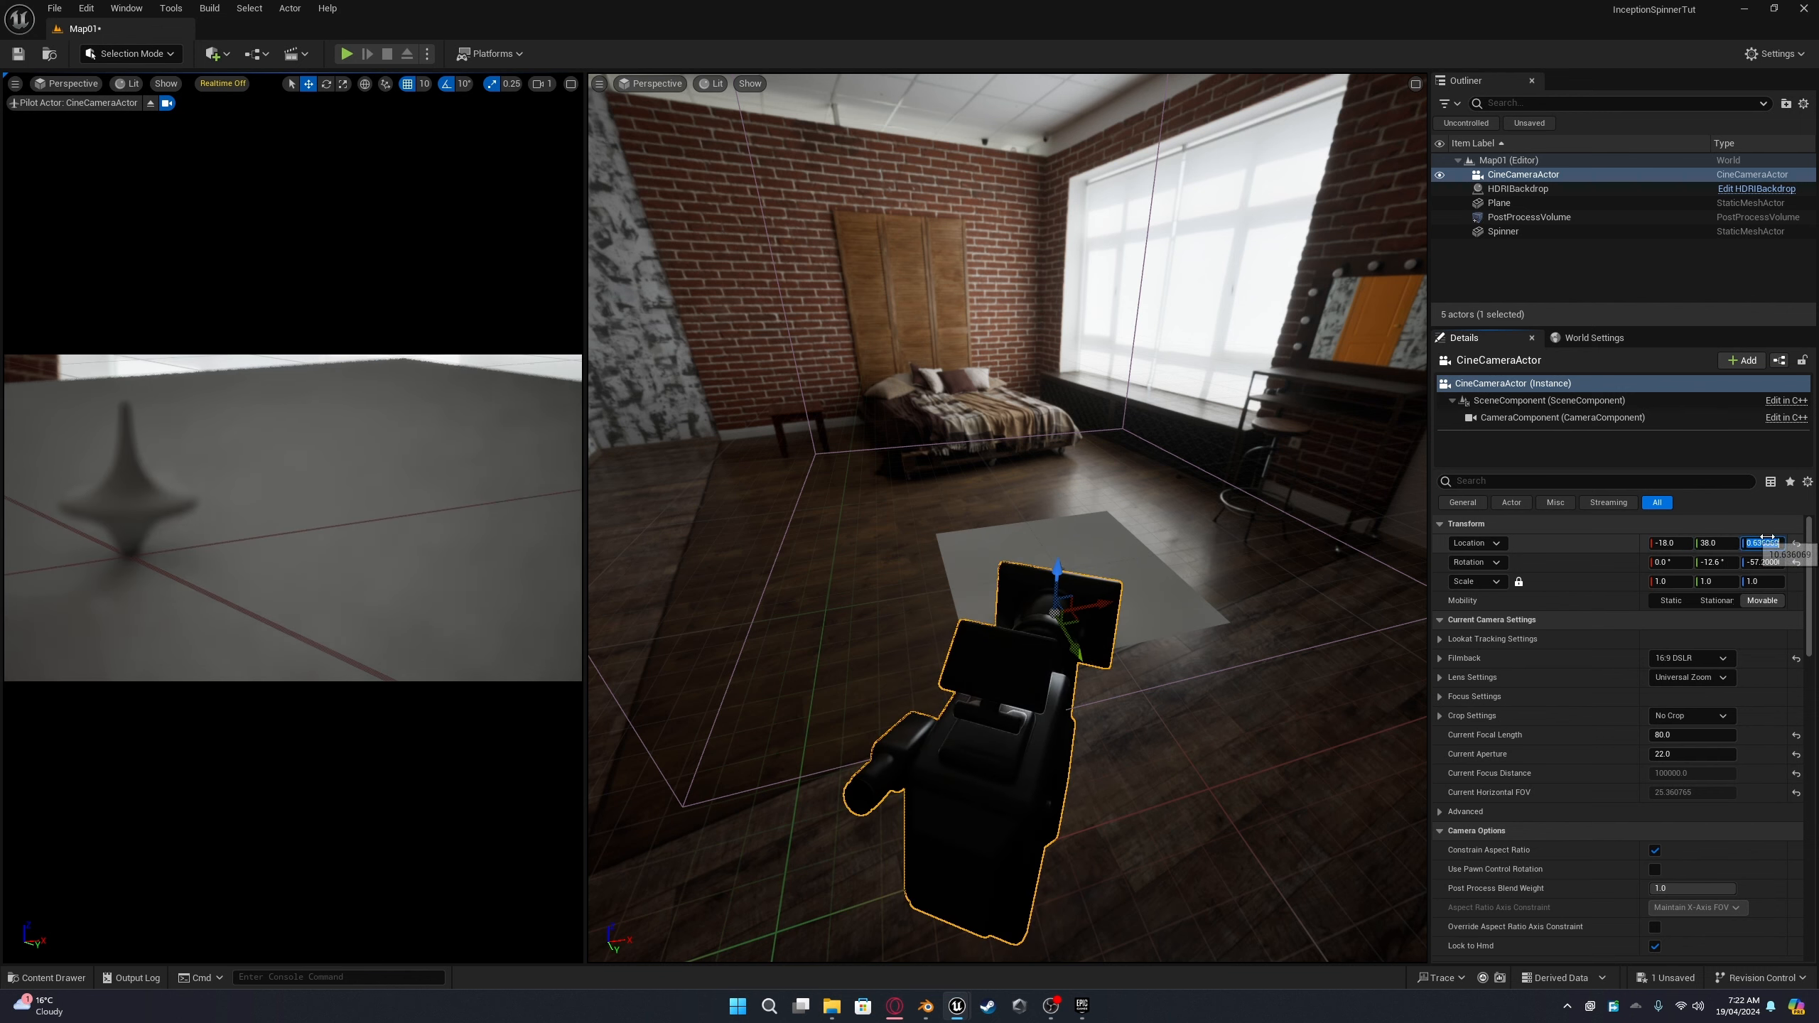
type("11")
key("Return")
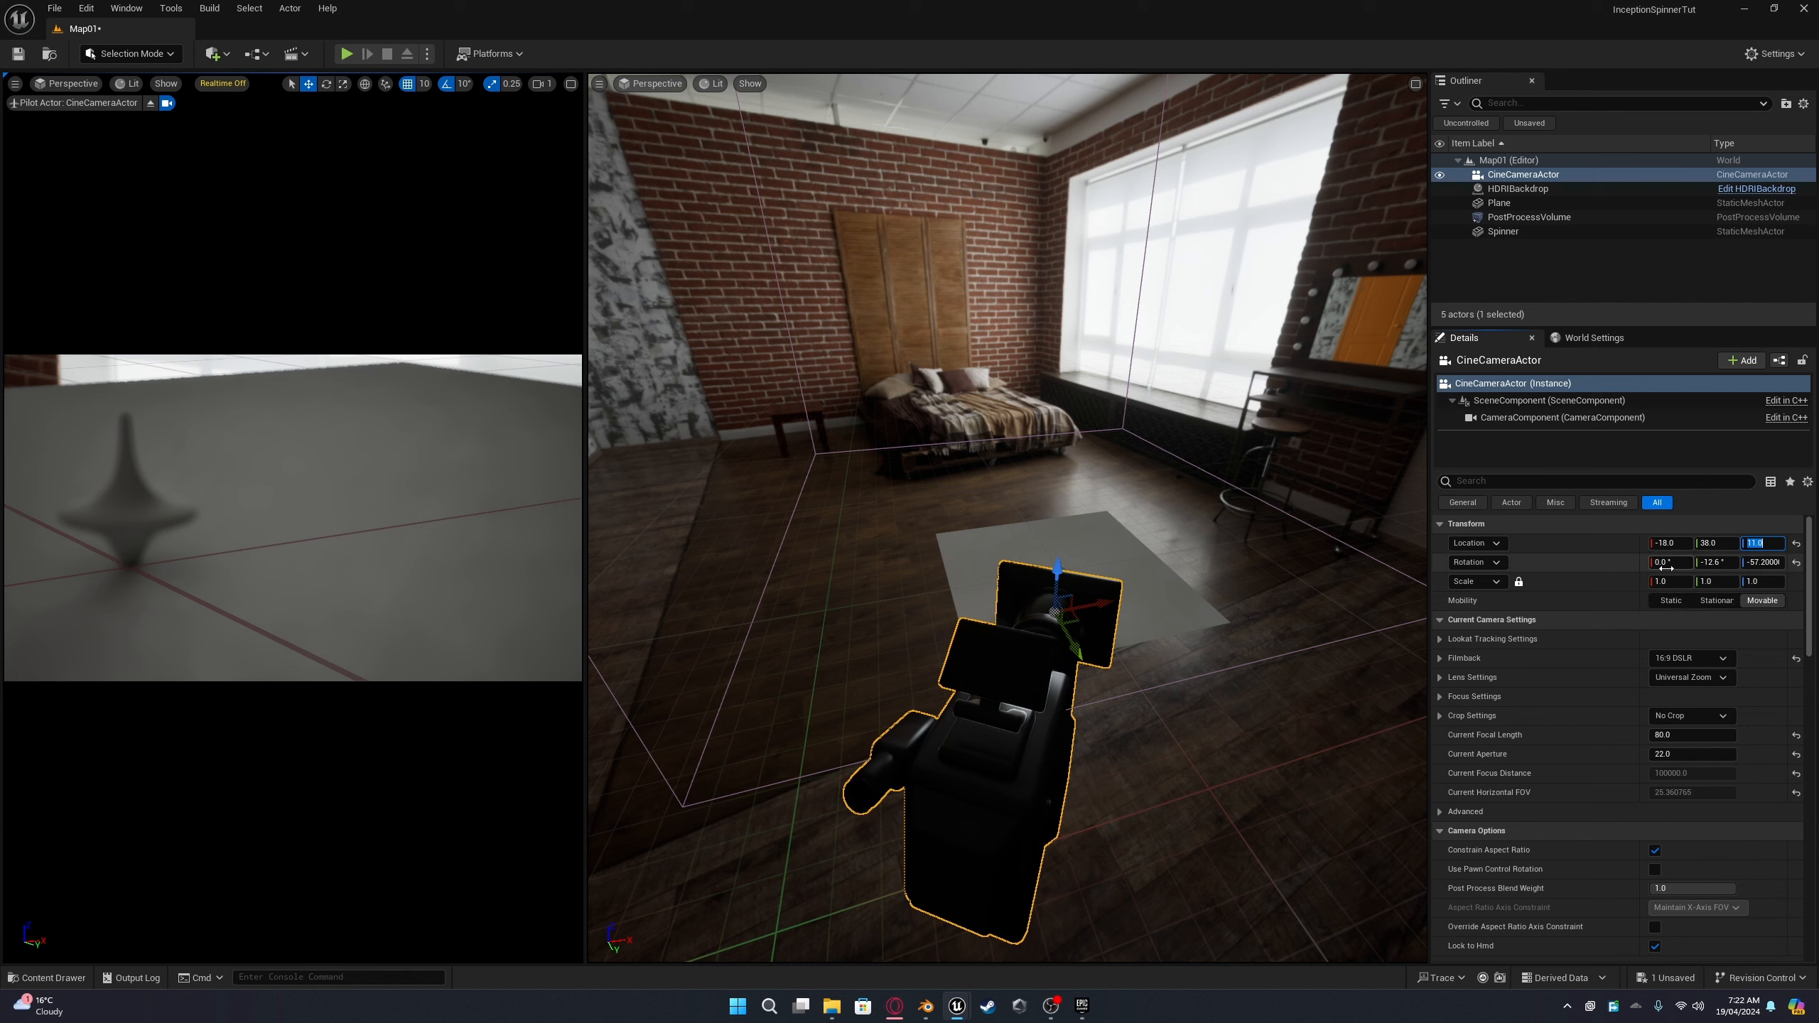
Step: Set the cine camera's rotation to -13.4° on Y and -69° on Z
left_click(1708, 563)
type("-13.4")
key("Return")
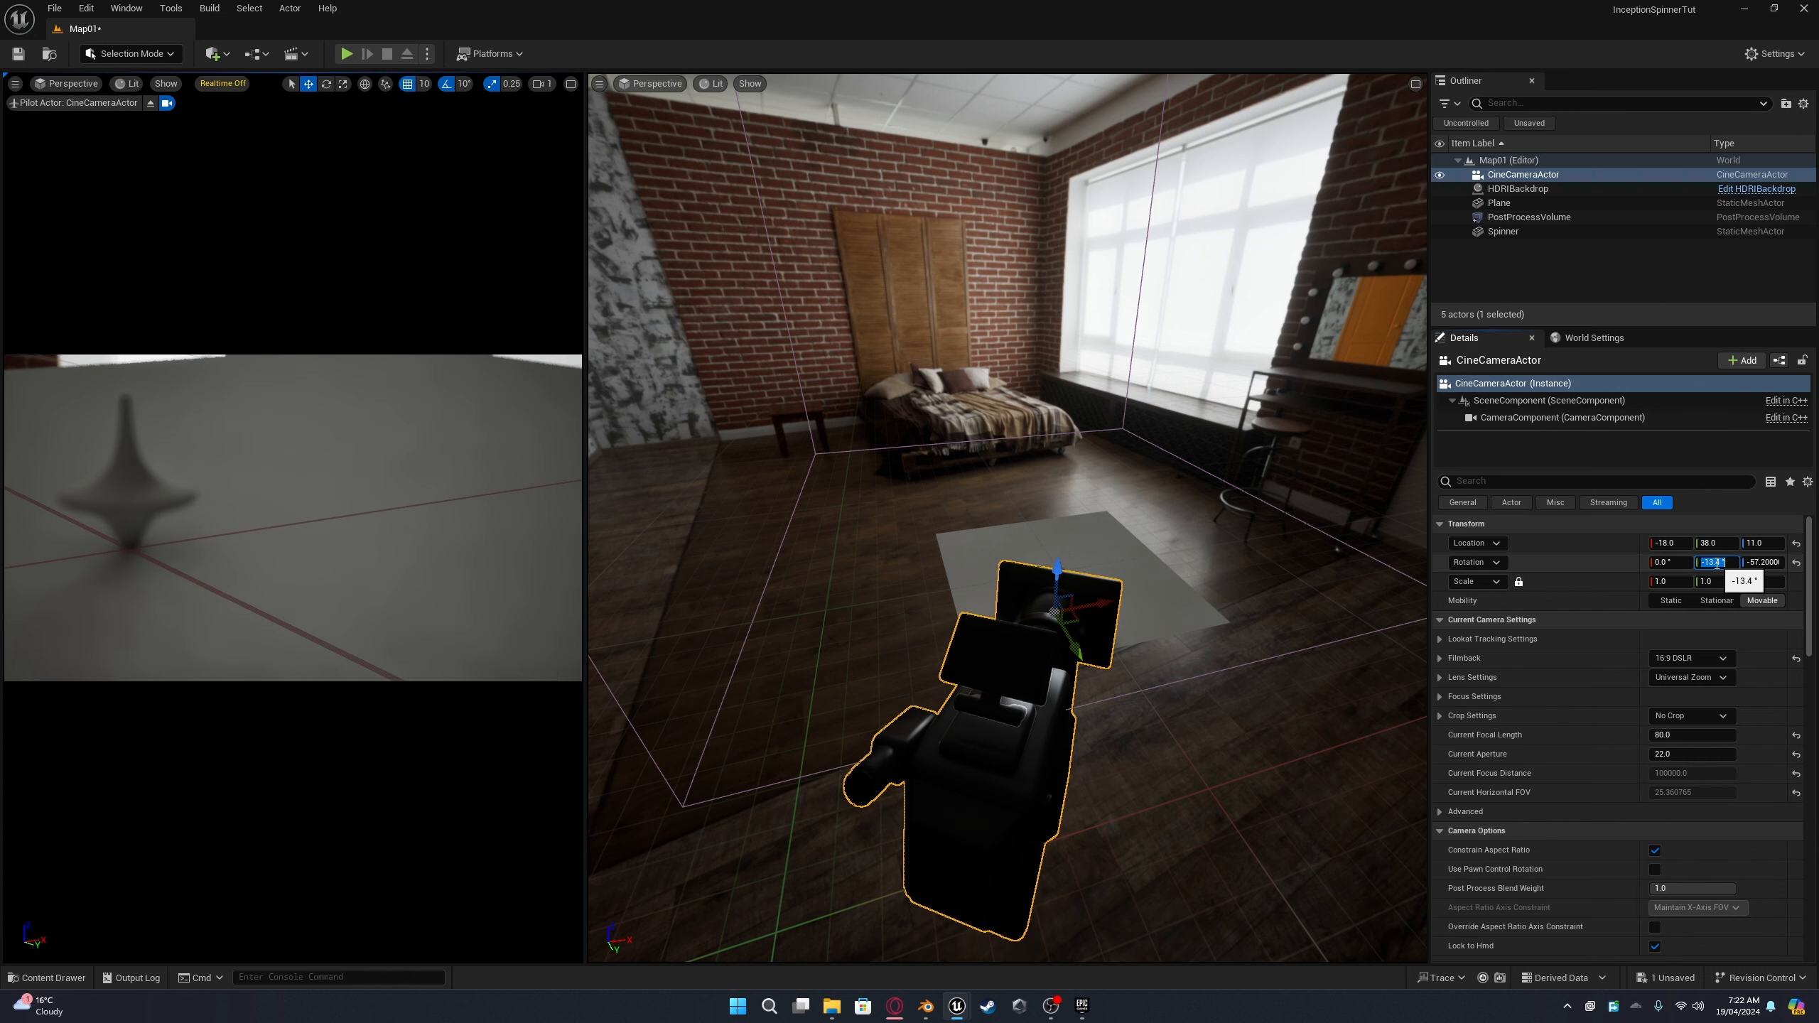
left_click(1768, 564)
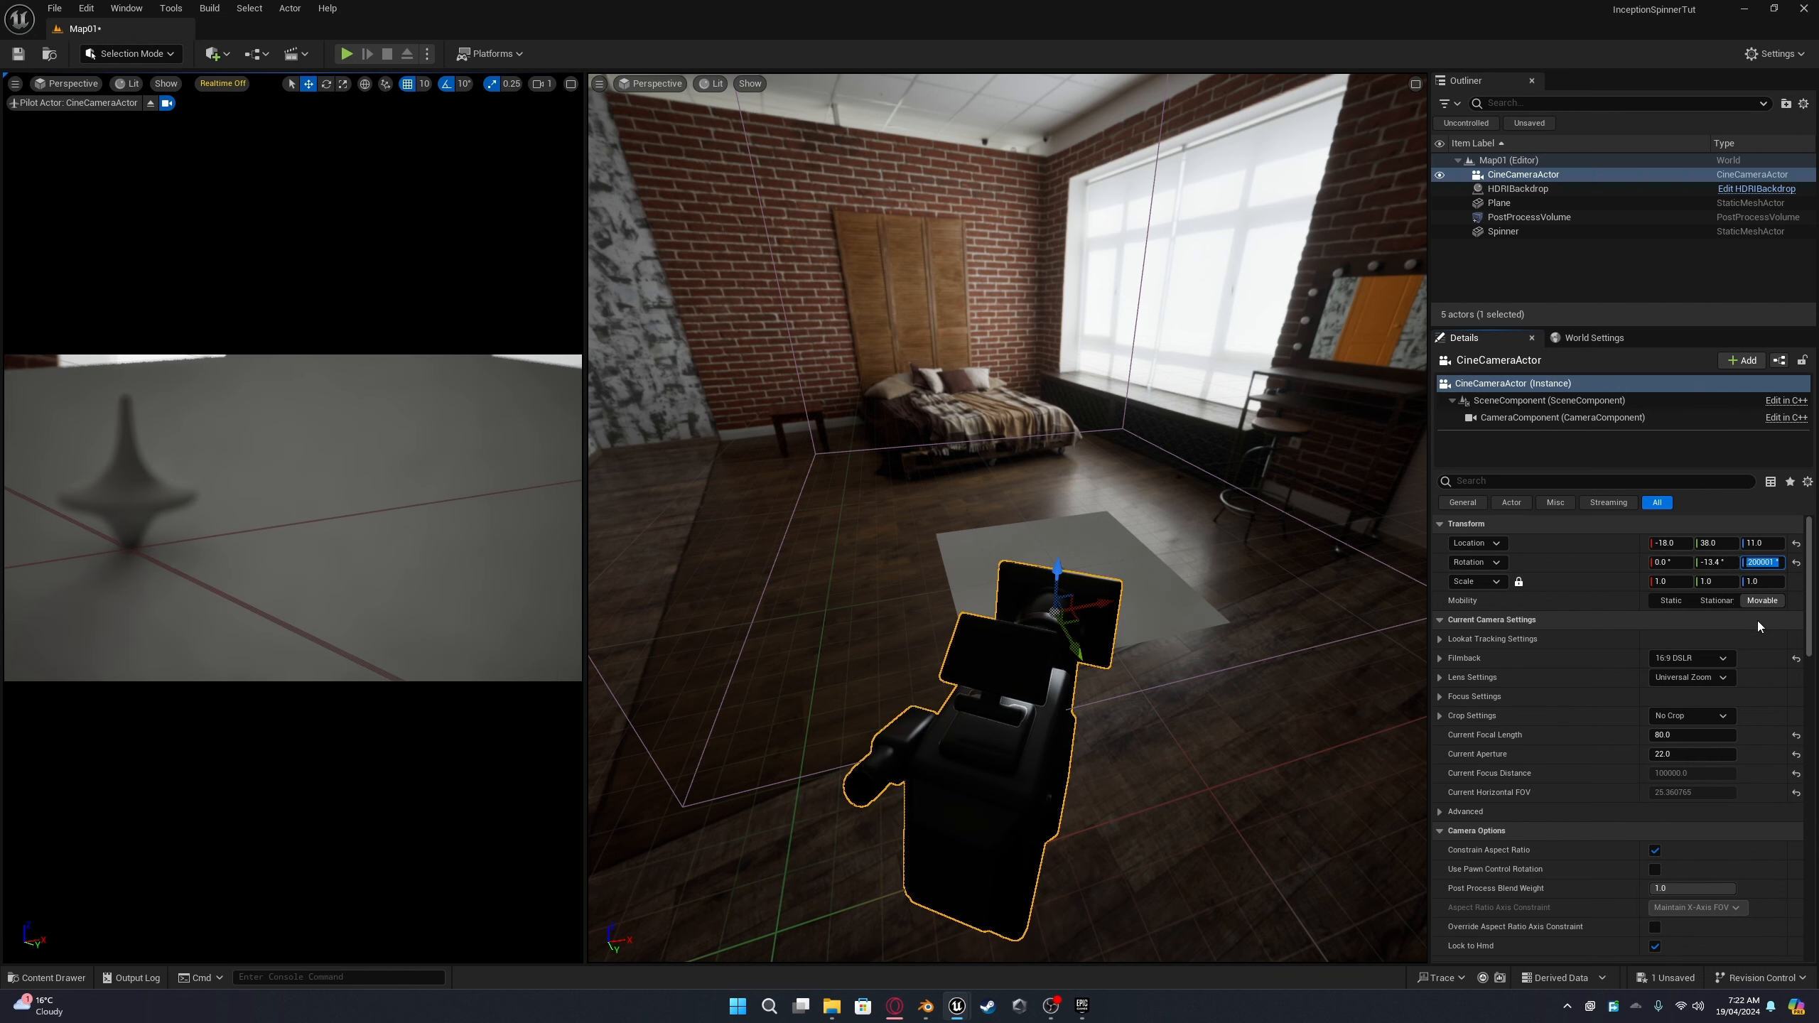
type("-69")
key("Return")
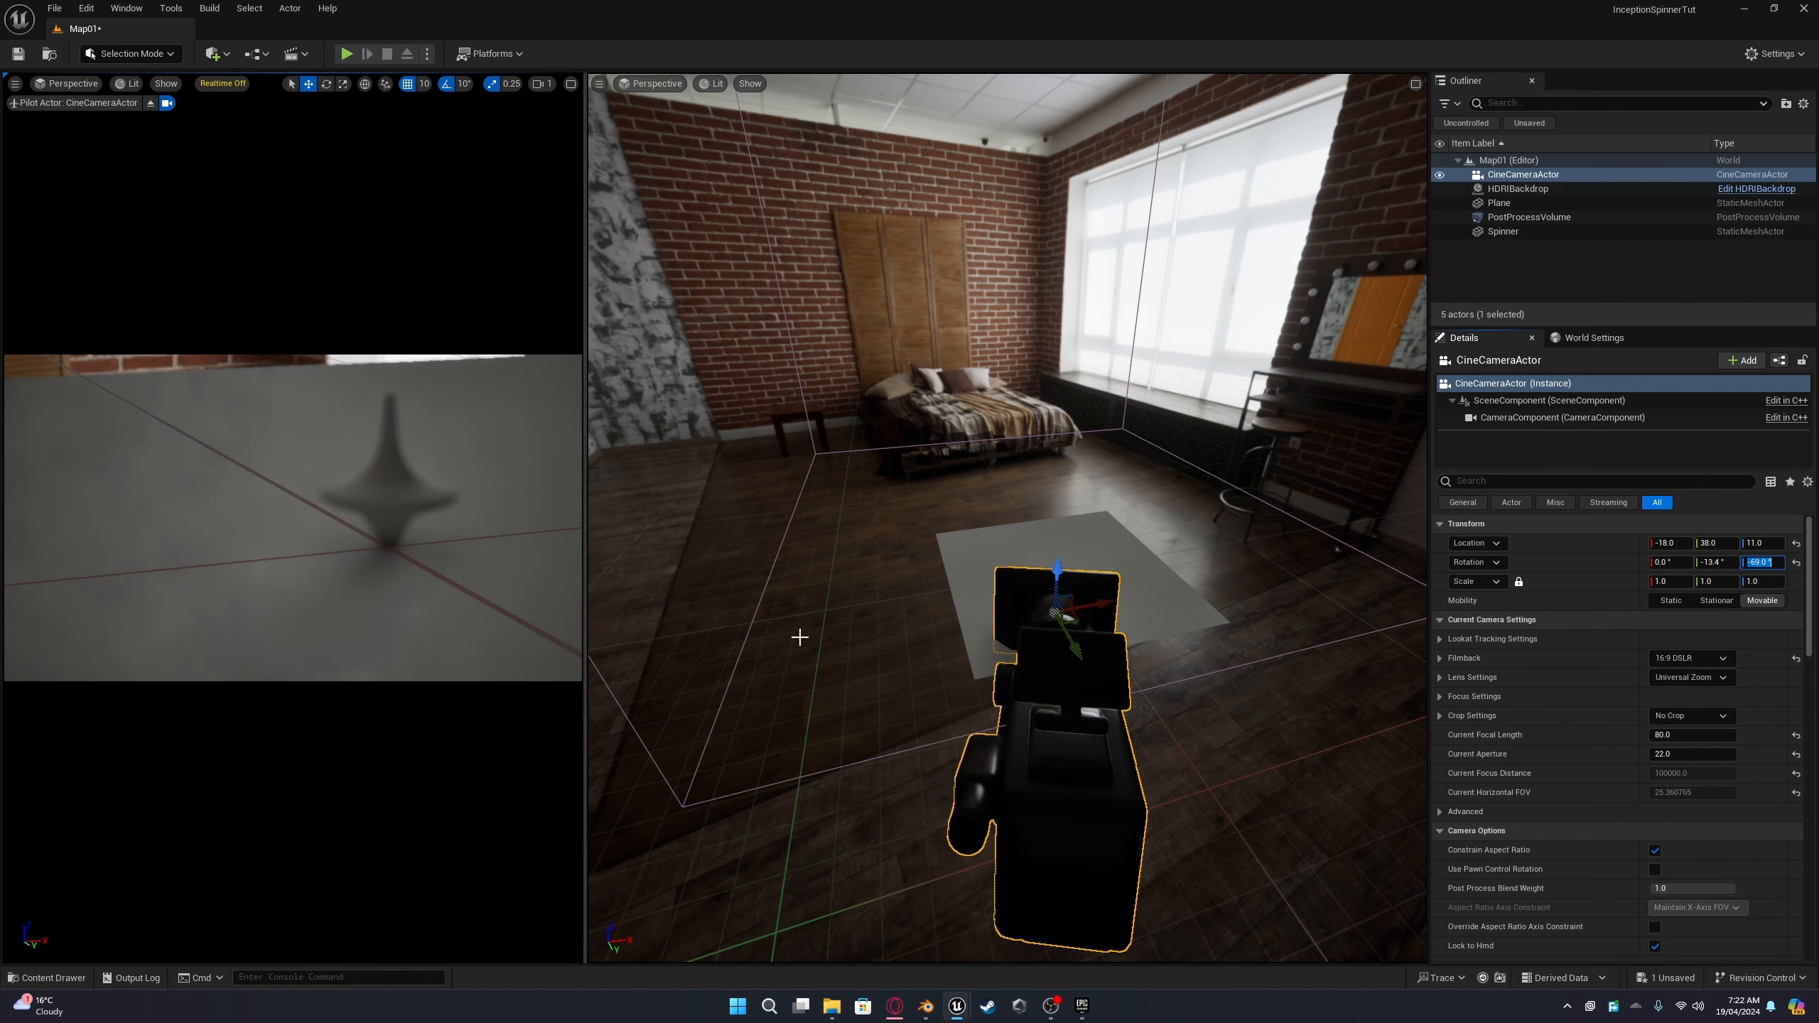
Step: Display the camera's debug focus plane and adjust the manual focus distance to about 43 cm, at the spinner
left_click(1441, 697)
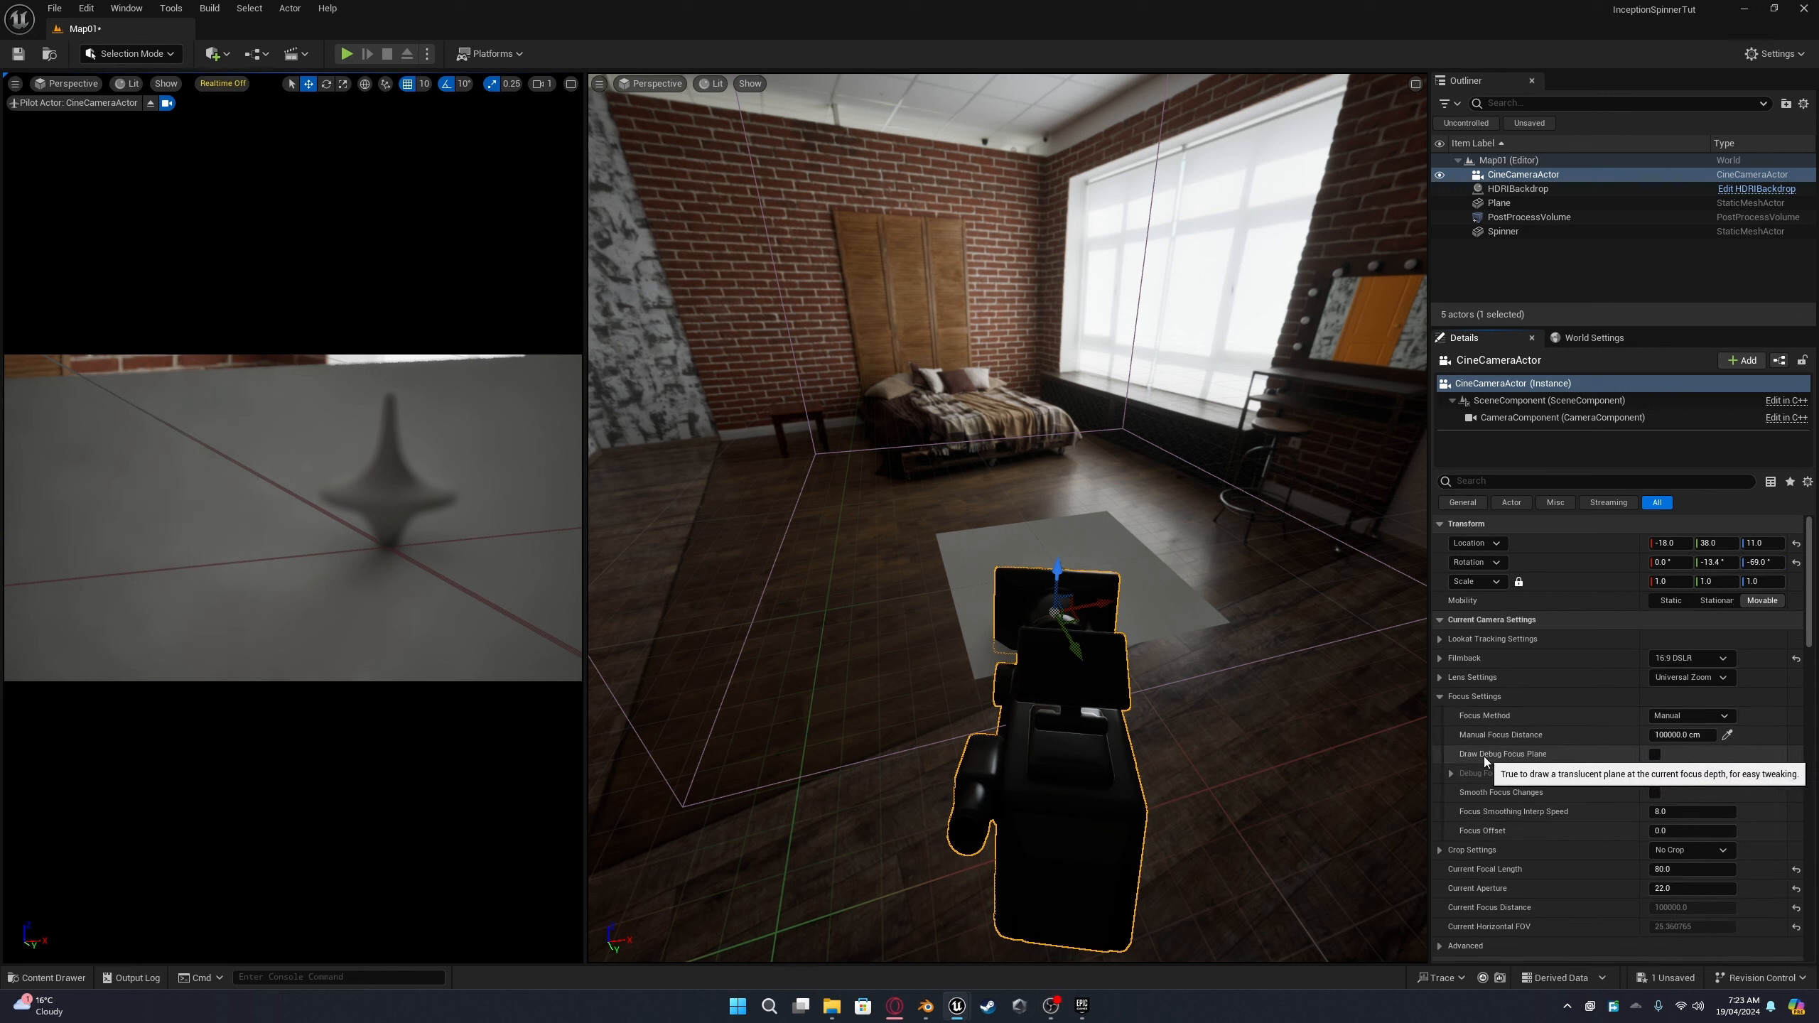
left_click(1655, 756)
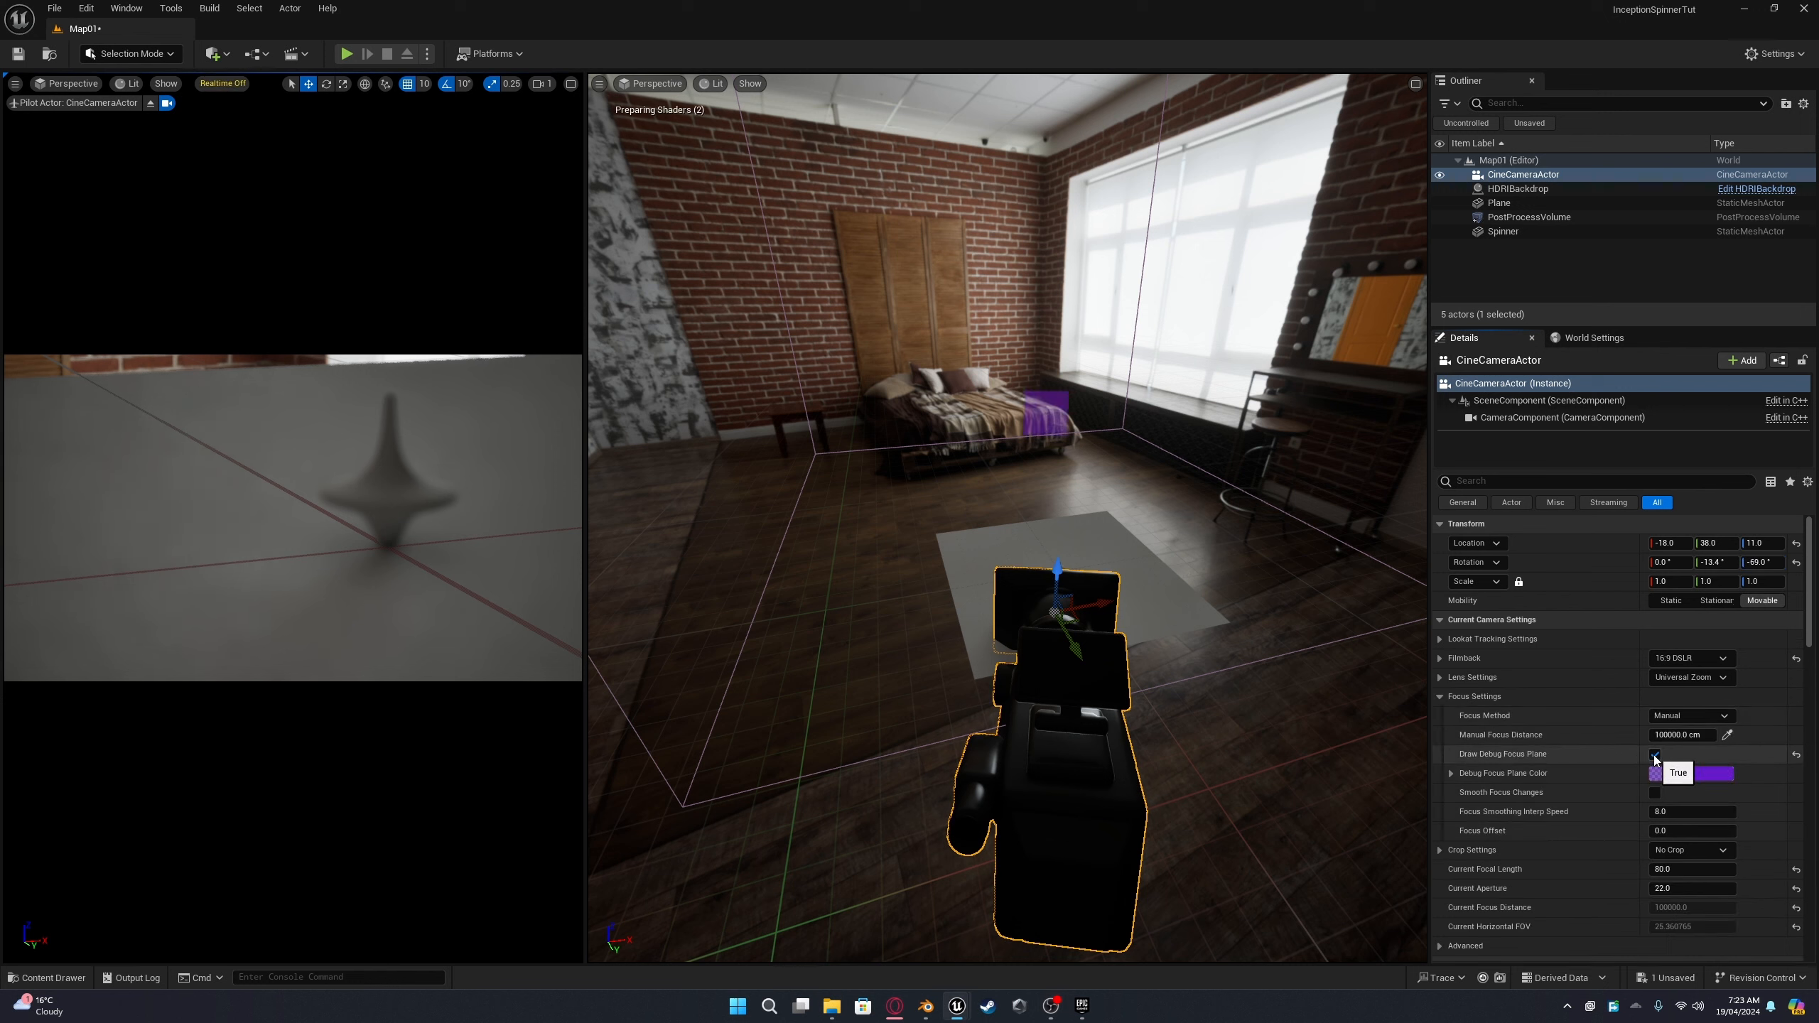
mouse_move(1684, 736)
left_mouse_down()
mouse_move(1497, 736)
mouse_move(1708, 735)
mouse_move(1689, 735)
left_mouse_up()
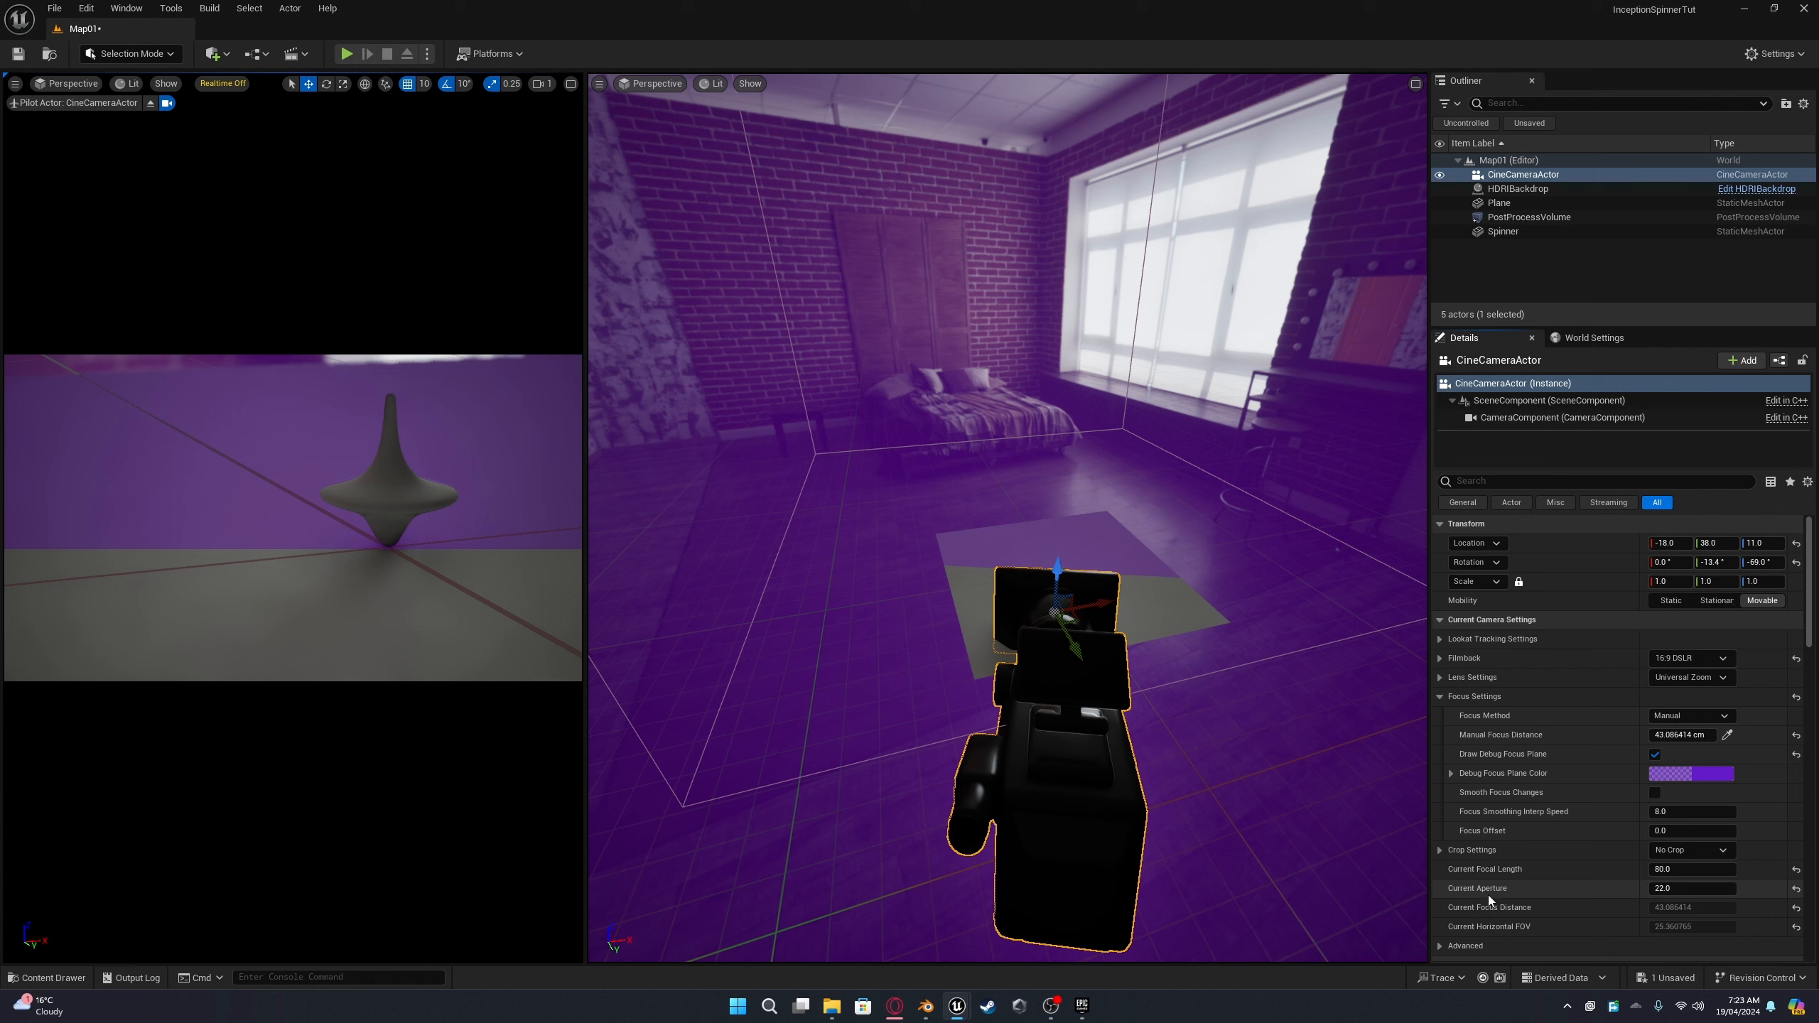
Step: Set the camera's current aperture to 7.7 and turn off the debug focus plane
left_click(1673, 888)
key("Return")
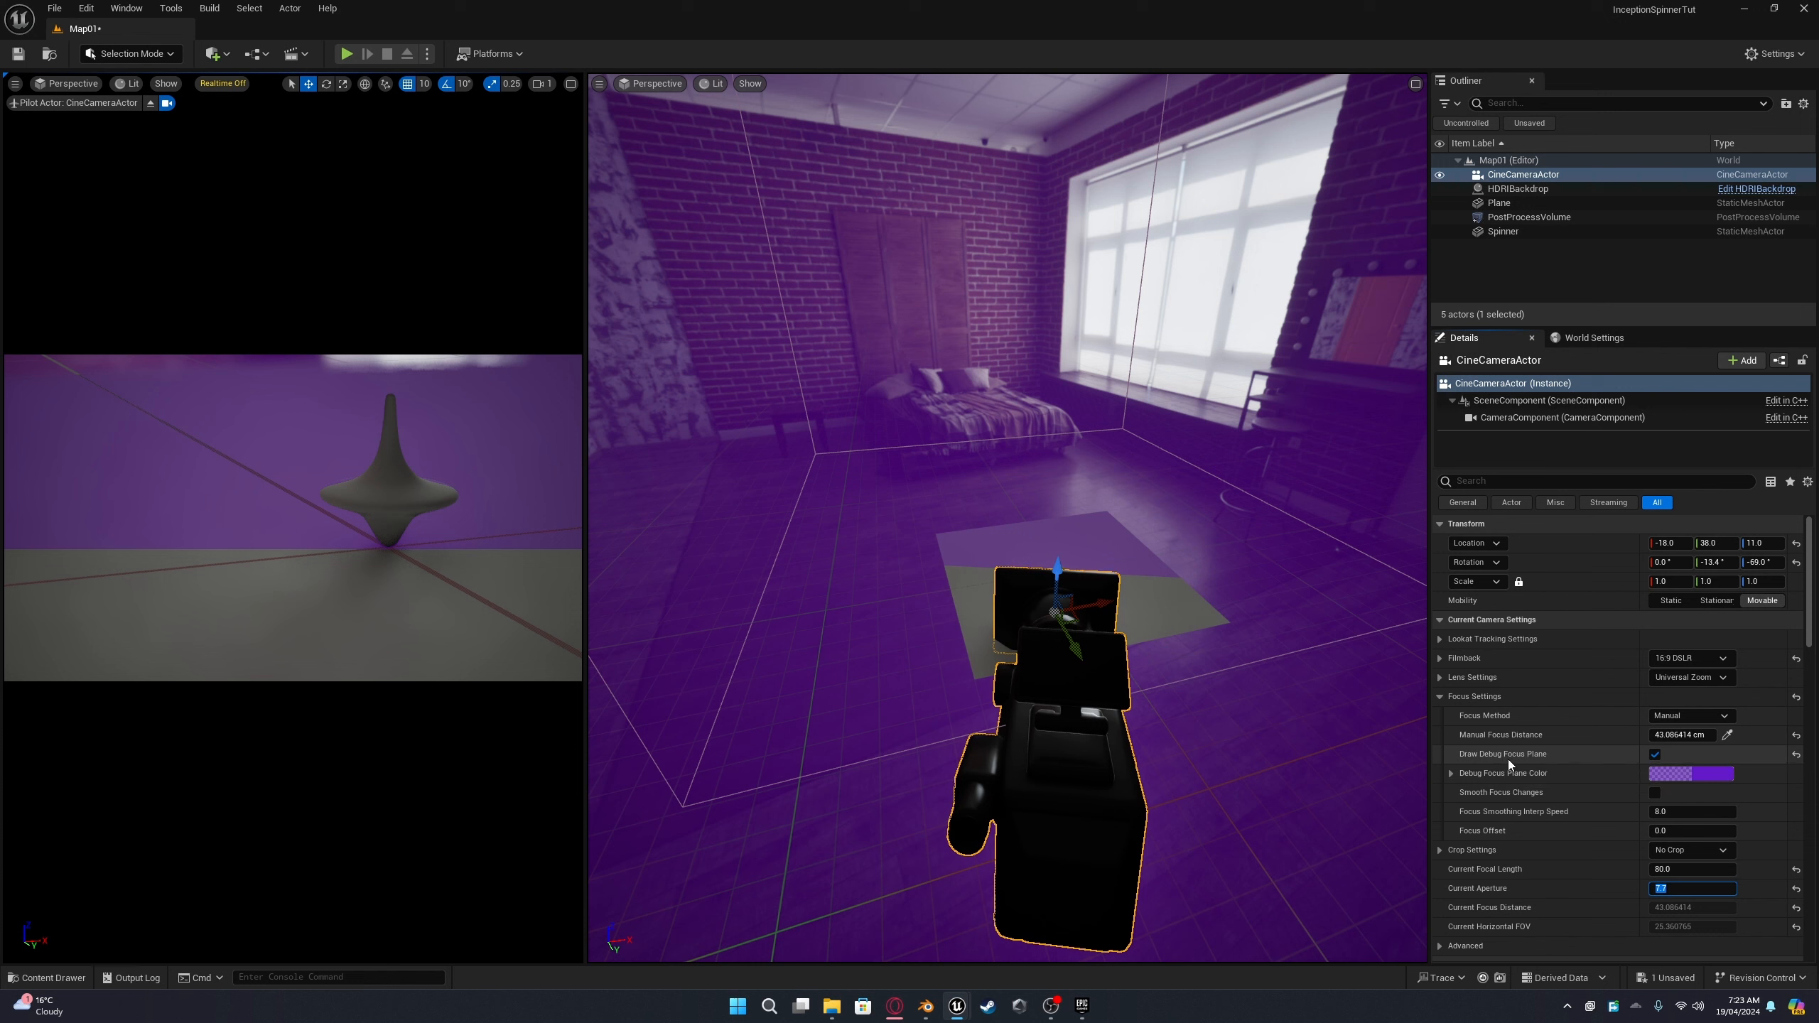
left_click(1654, 754)
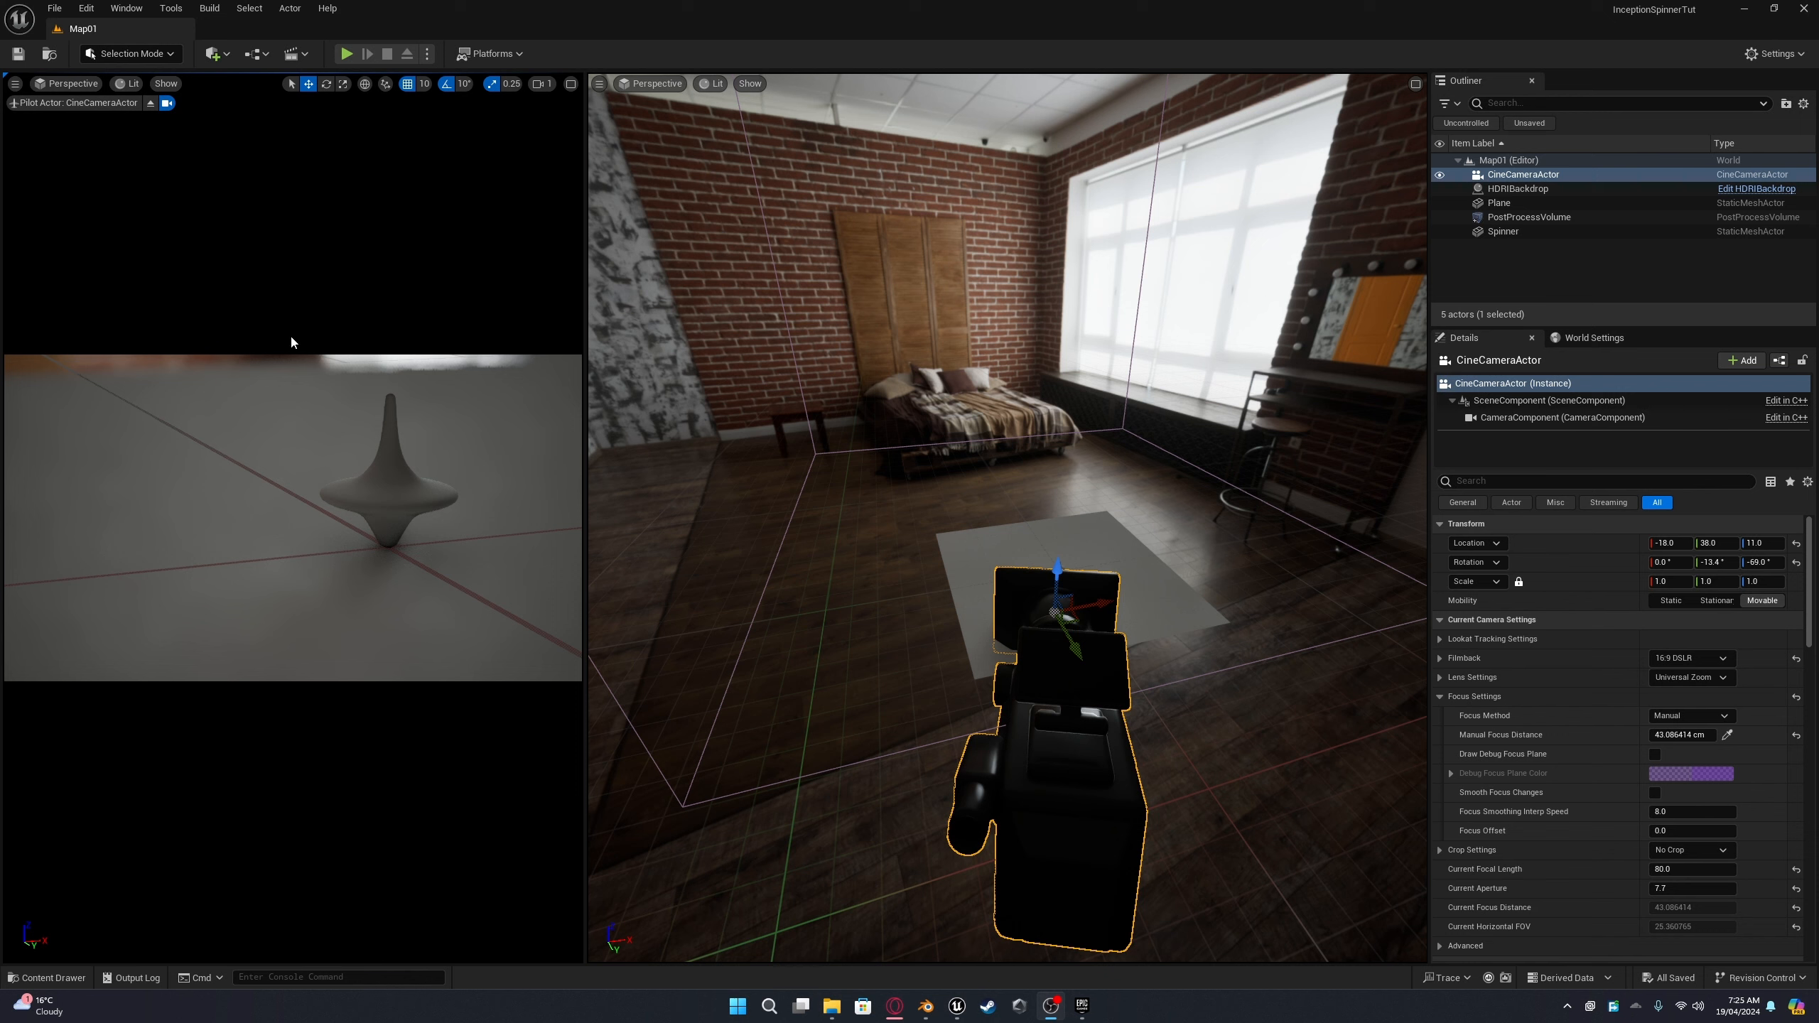
Step: Open Quixel Bridge in a maximized window and browse to the Gun category of the metal surfaces
left_click(220, 57)
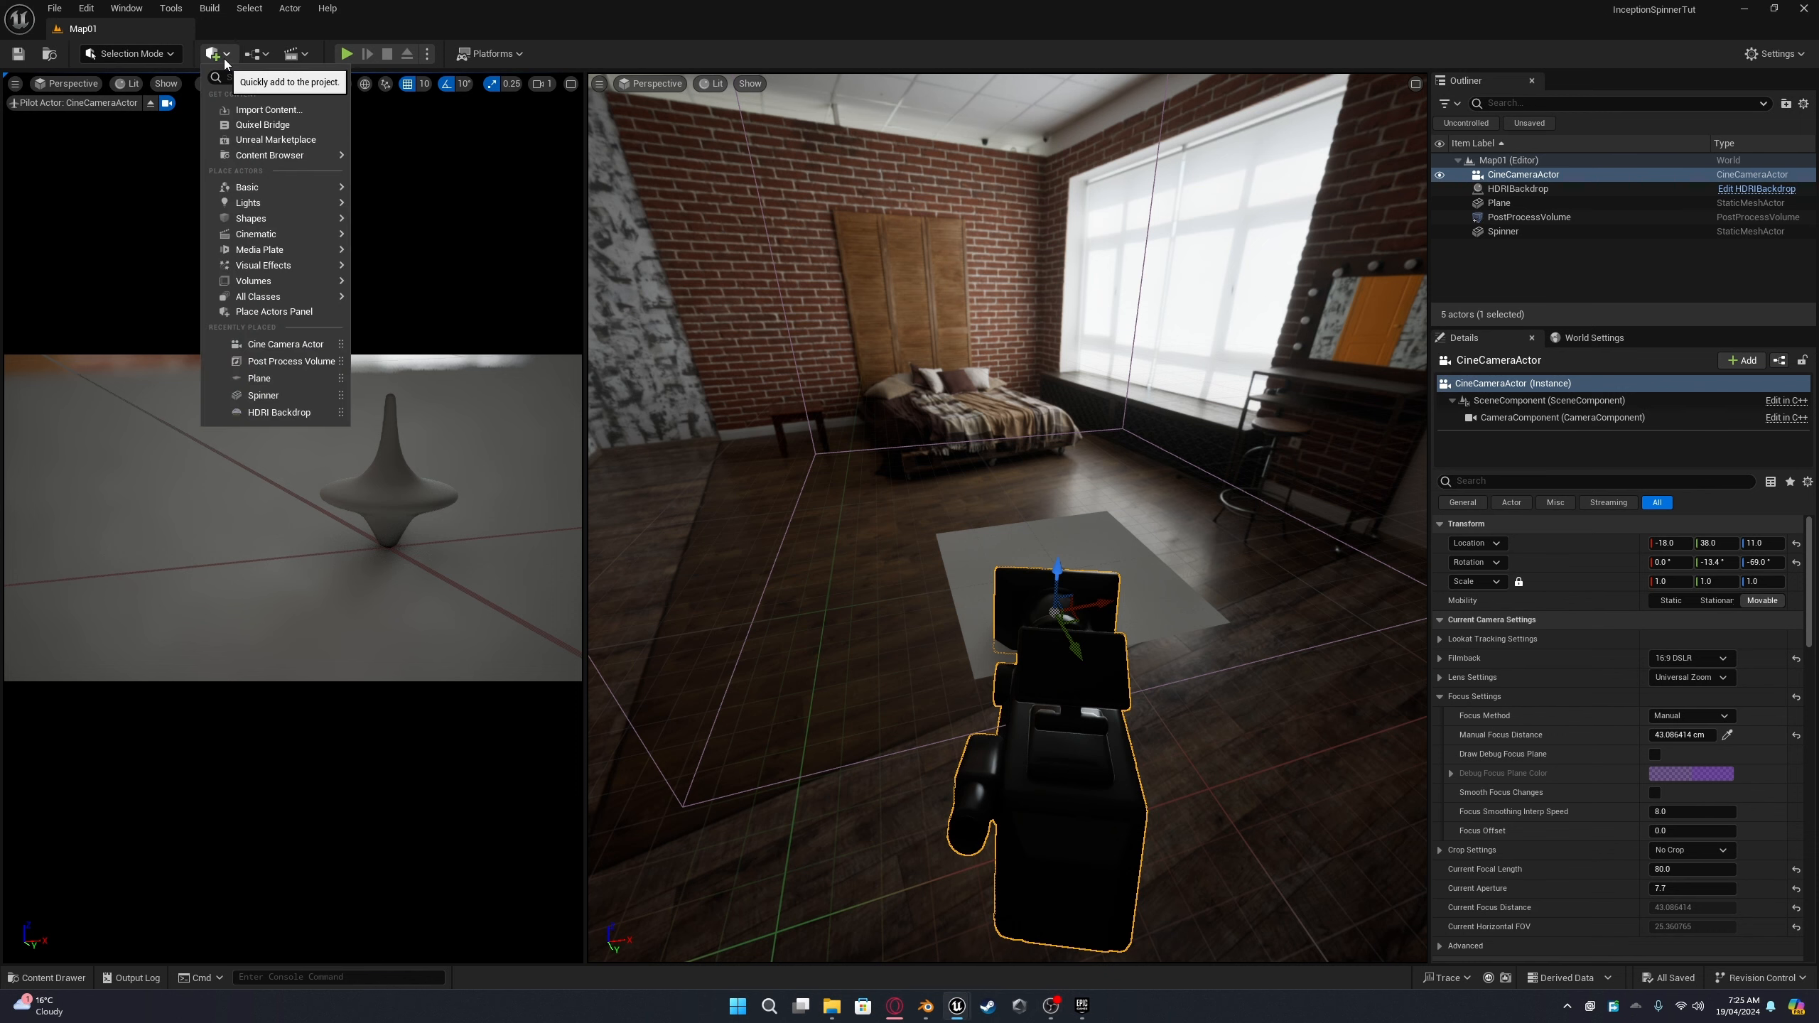
left_click(257, 126)
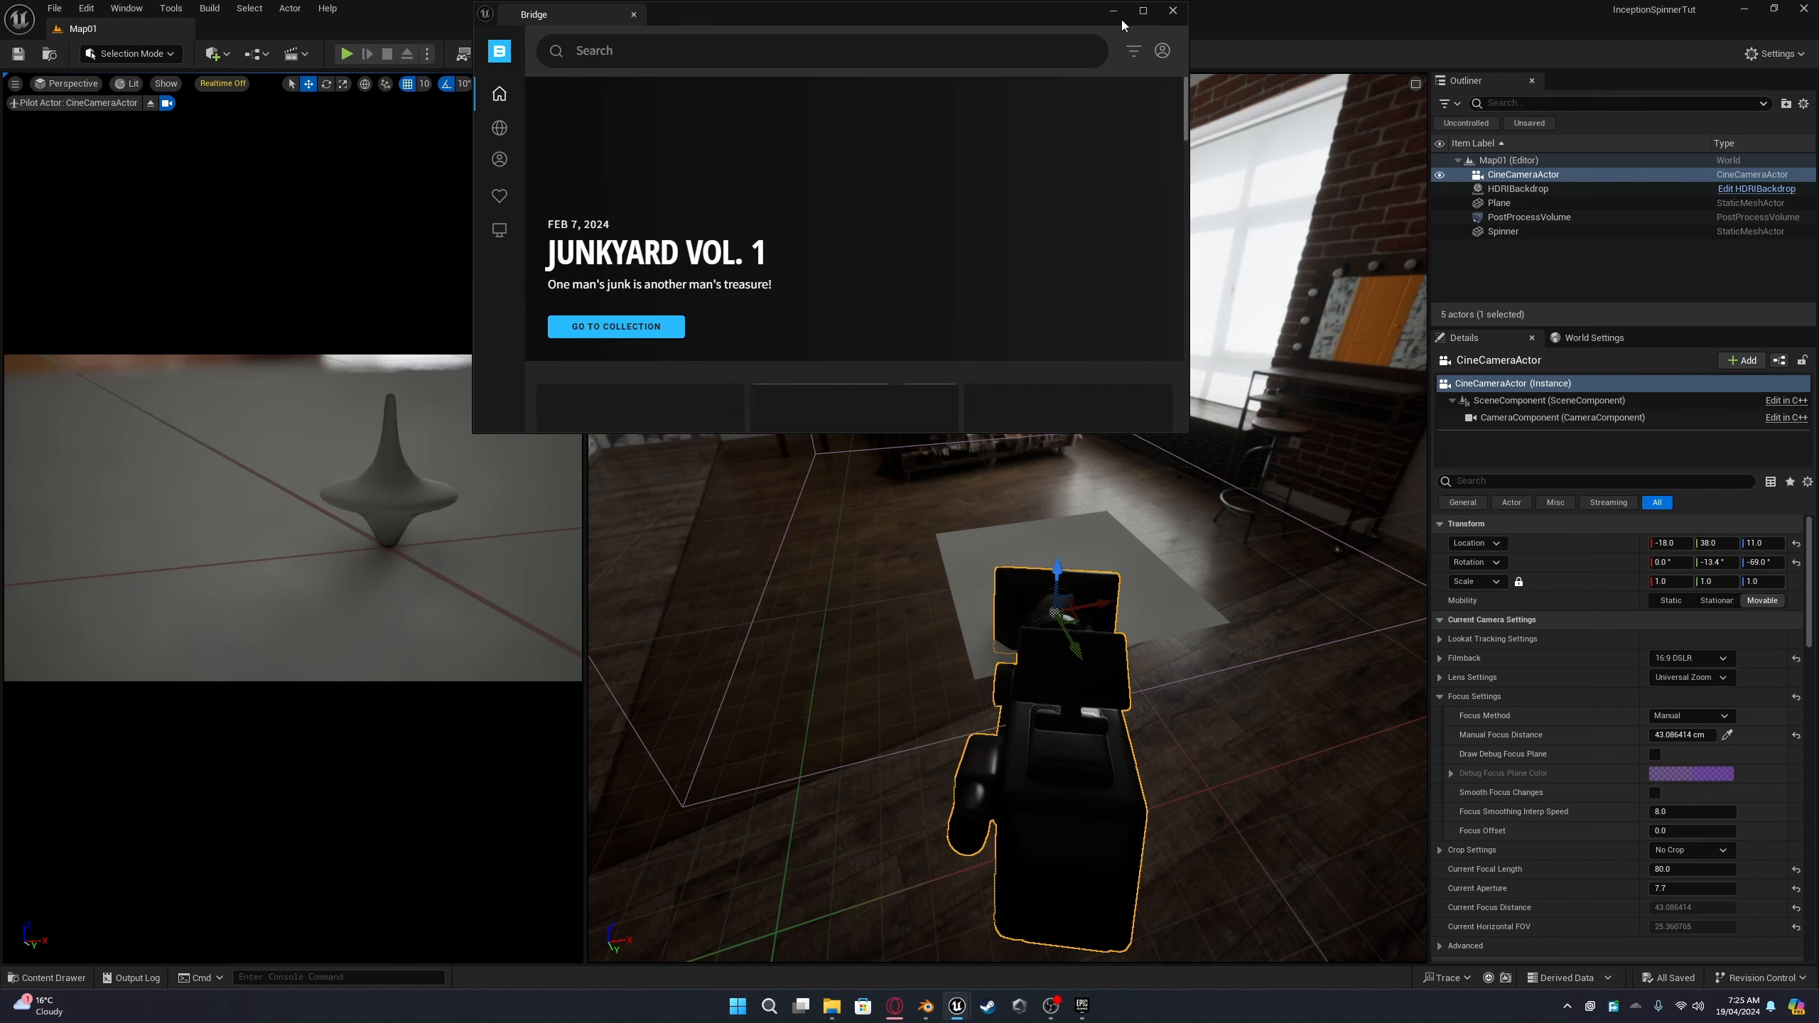
left_click(1143, 11)
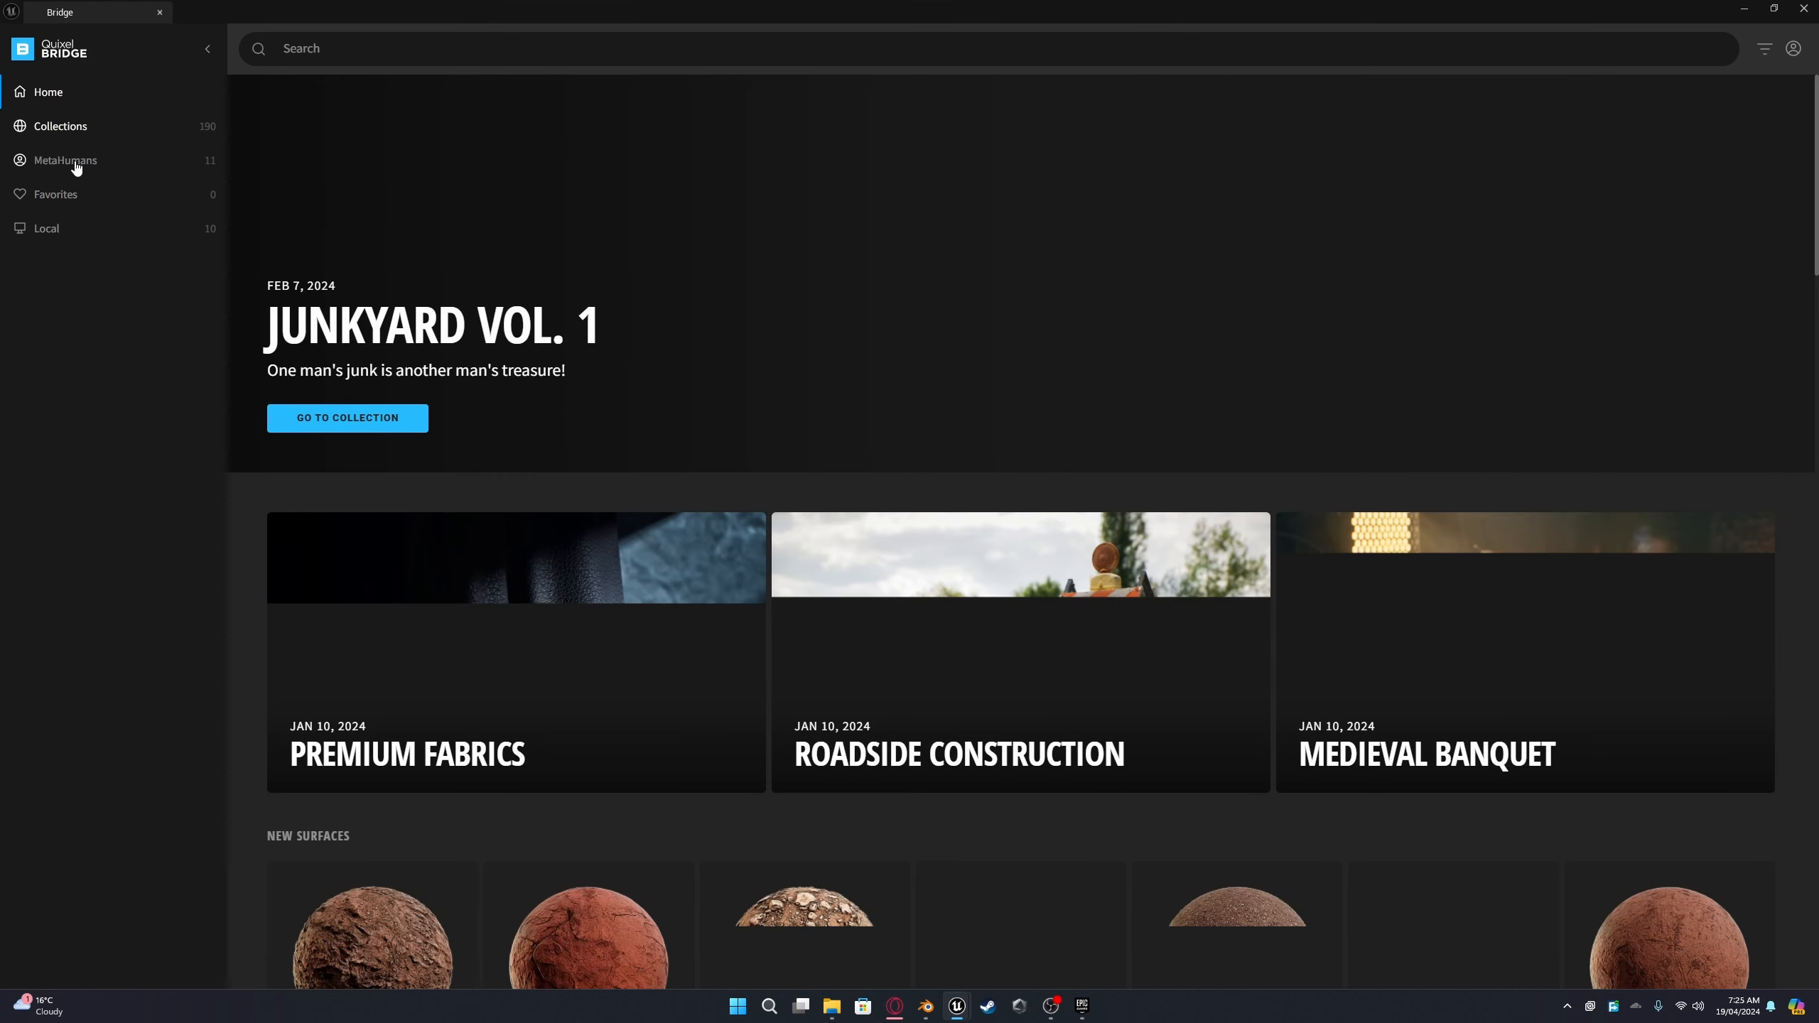
left_click(78, 126)
left_click(57, 95)
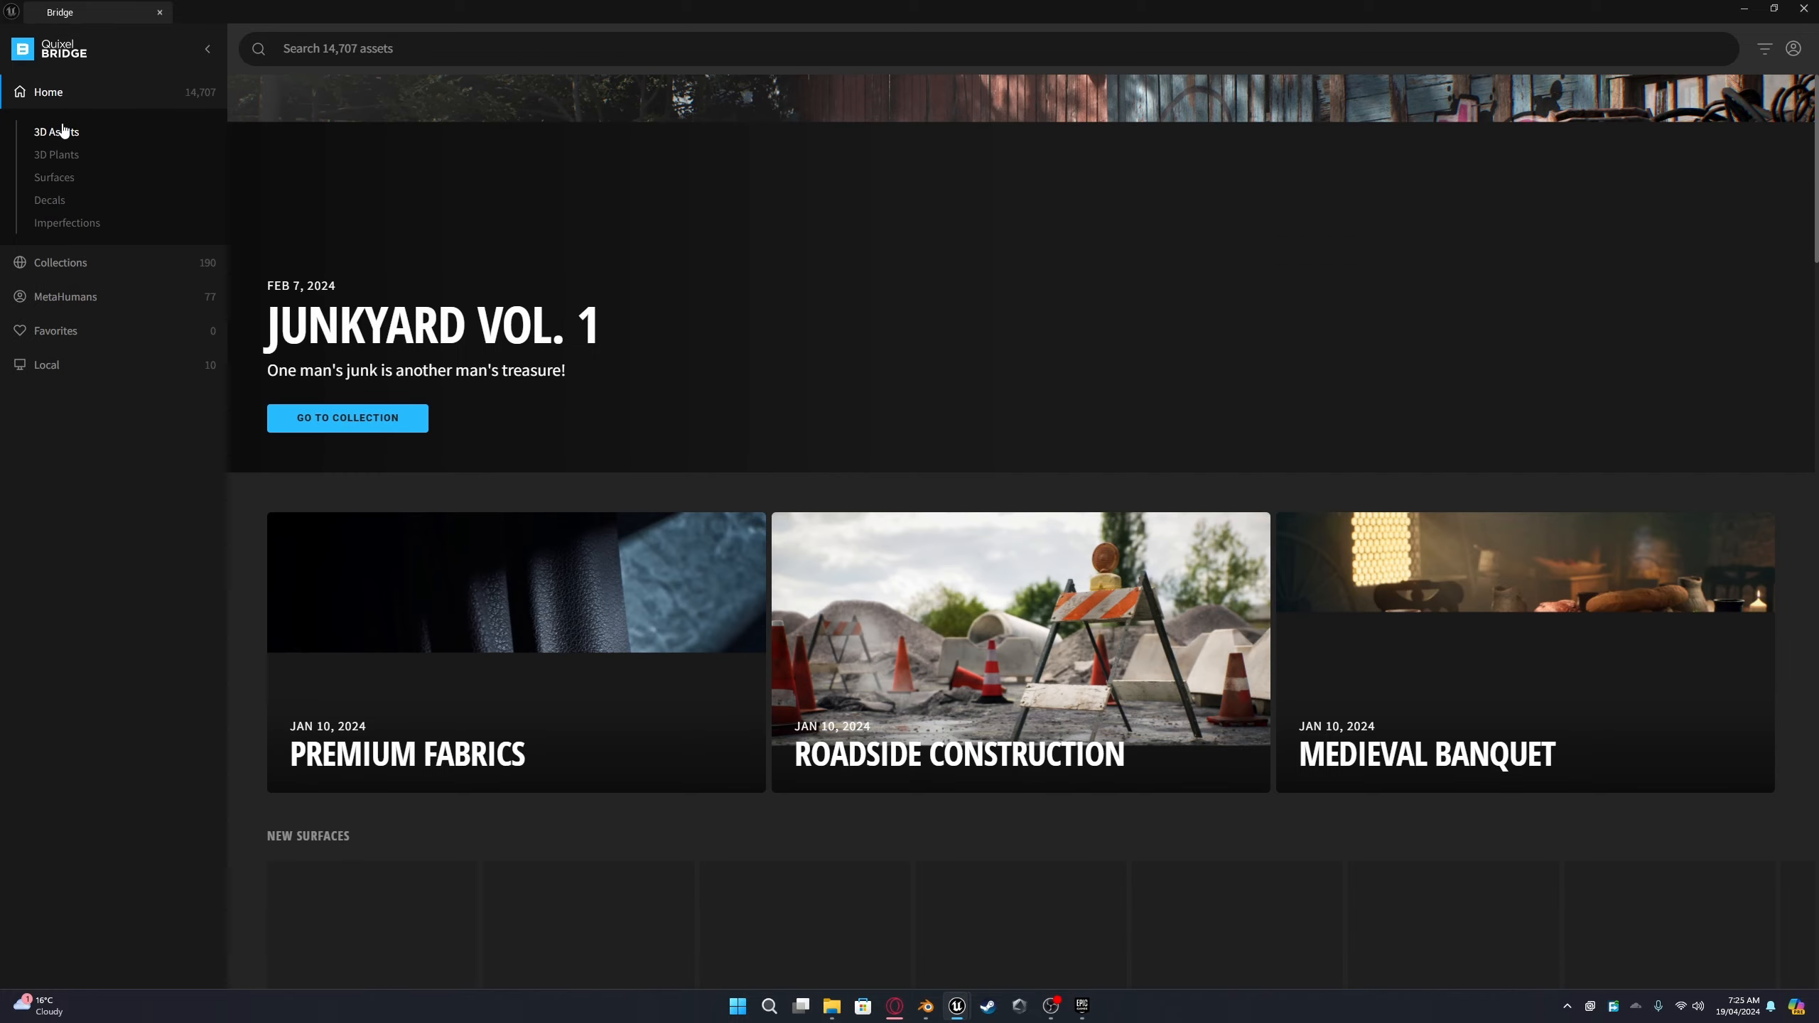
left_click(61, 180)
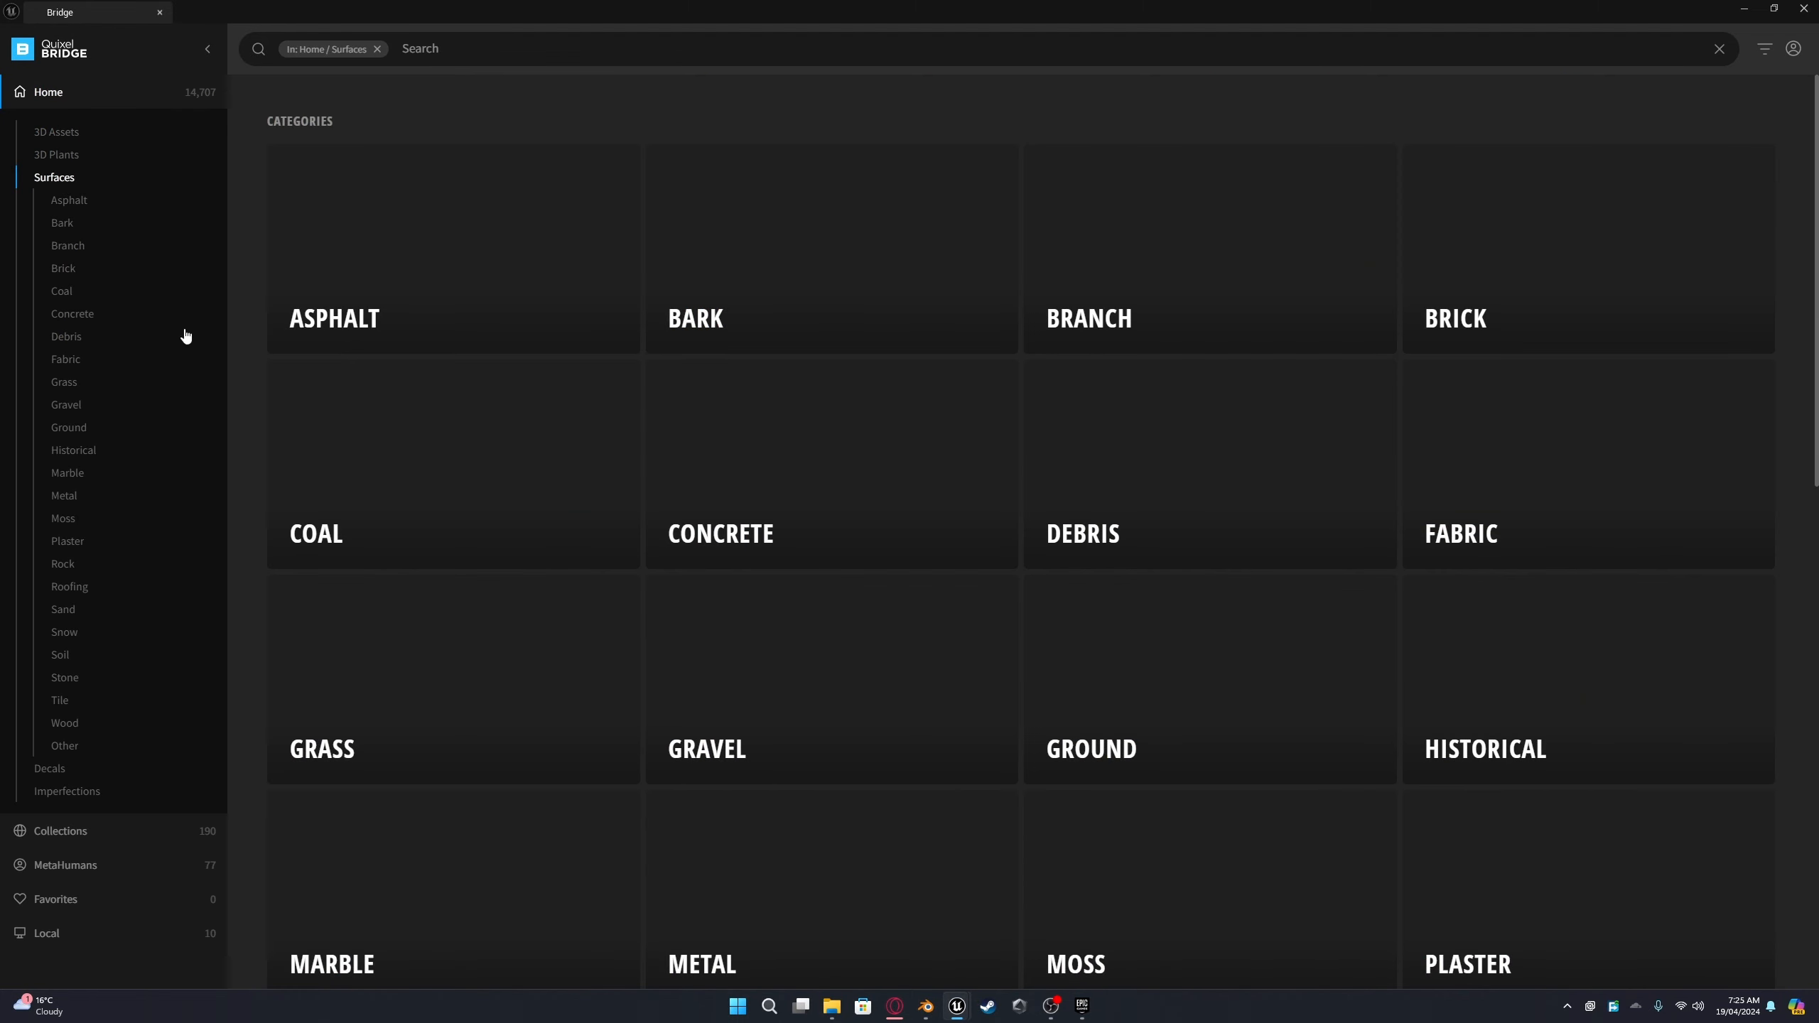
left_click(62, 498)
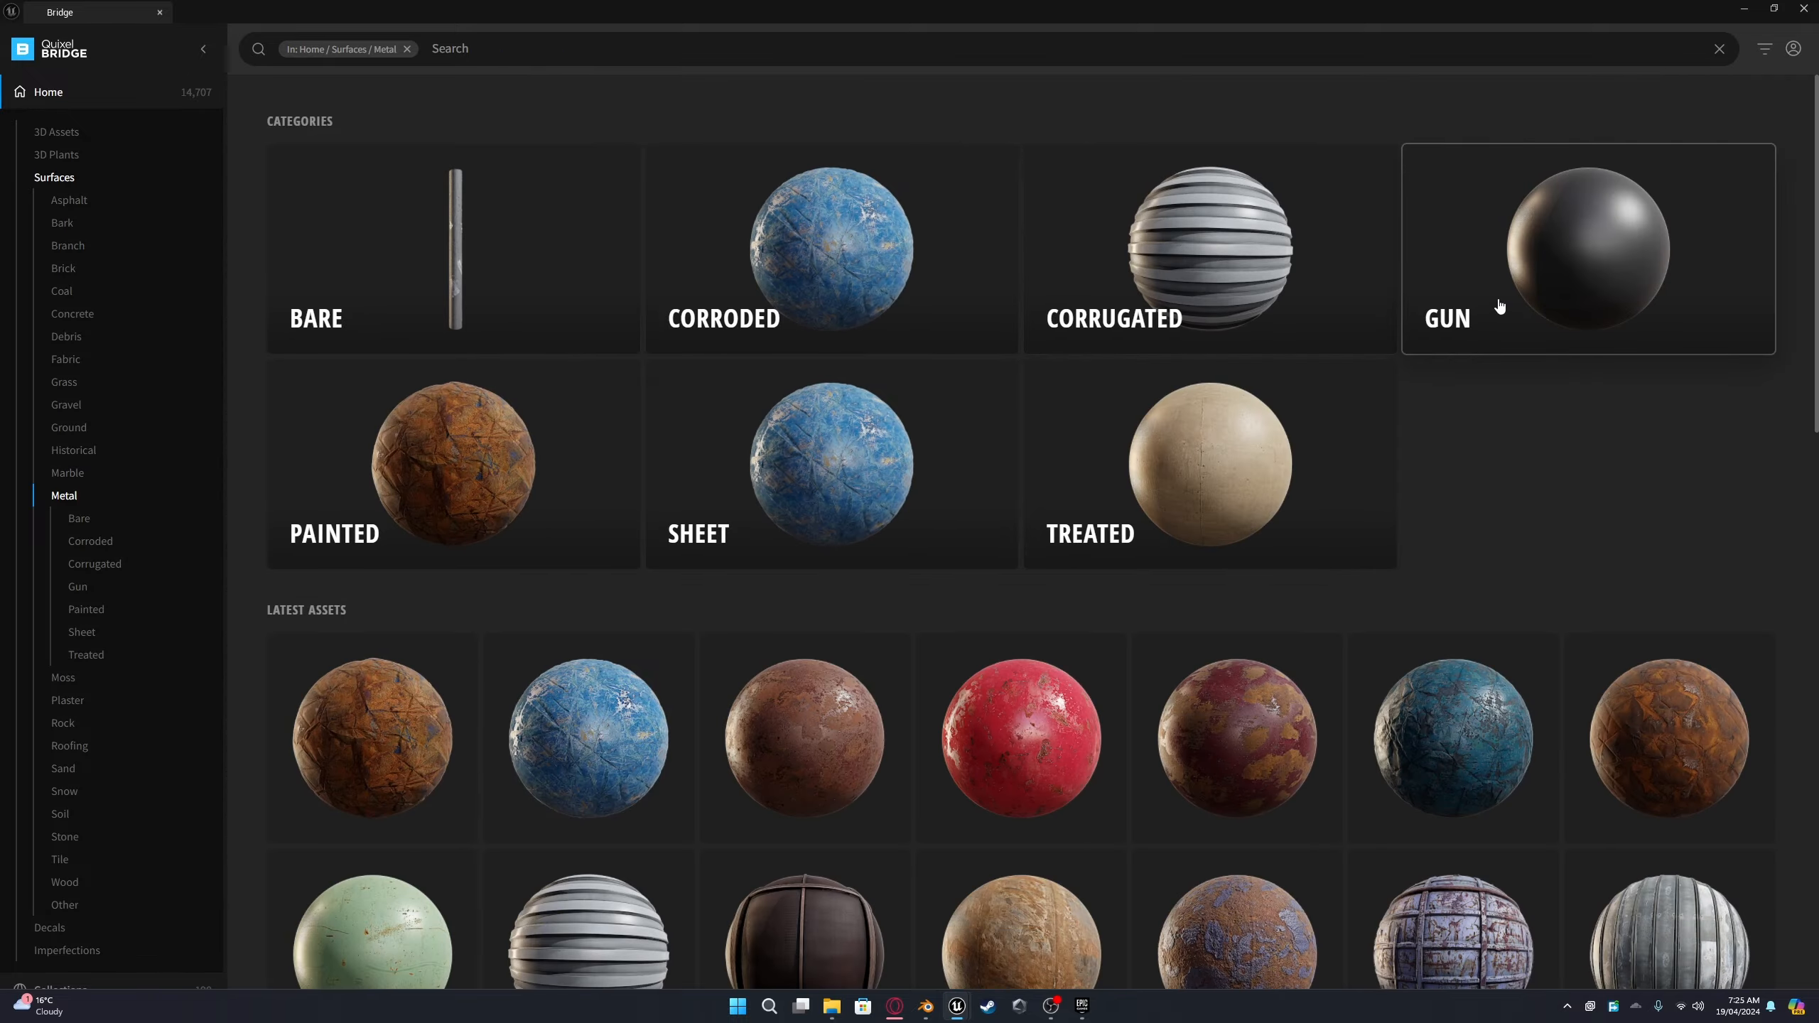
left_click(1486, 304)
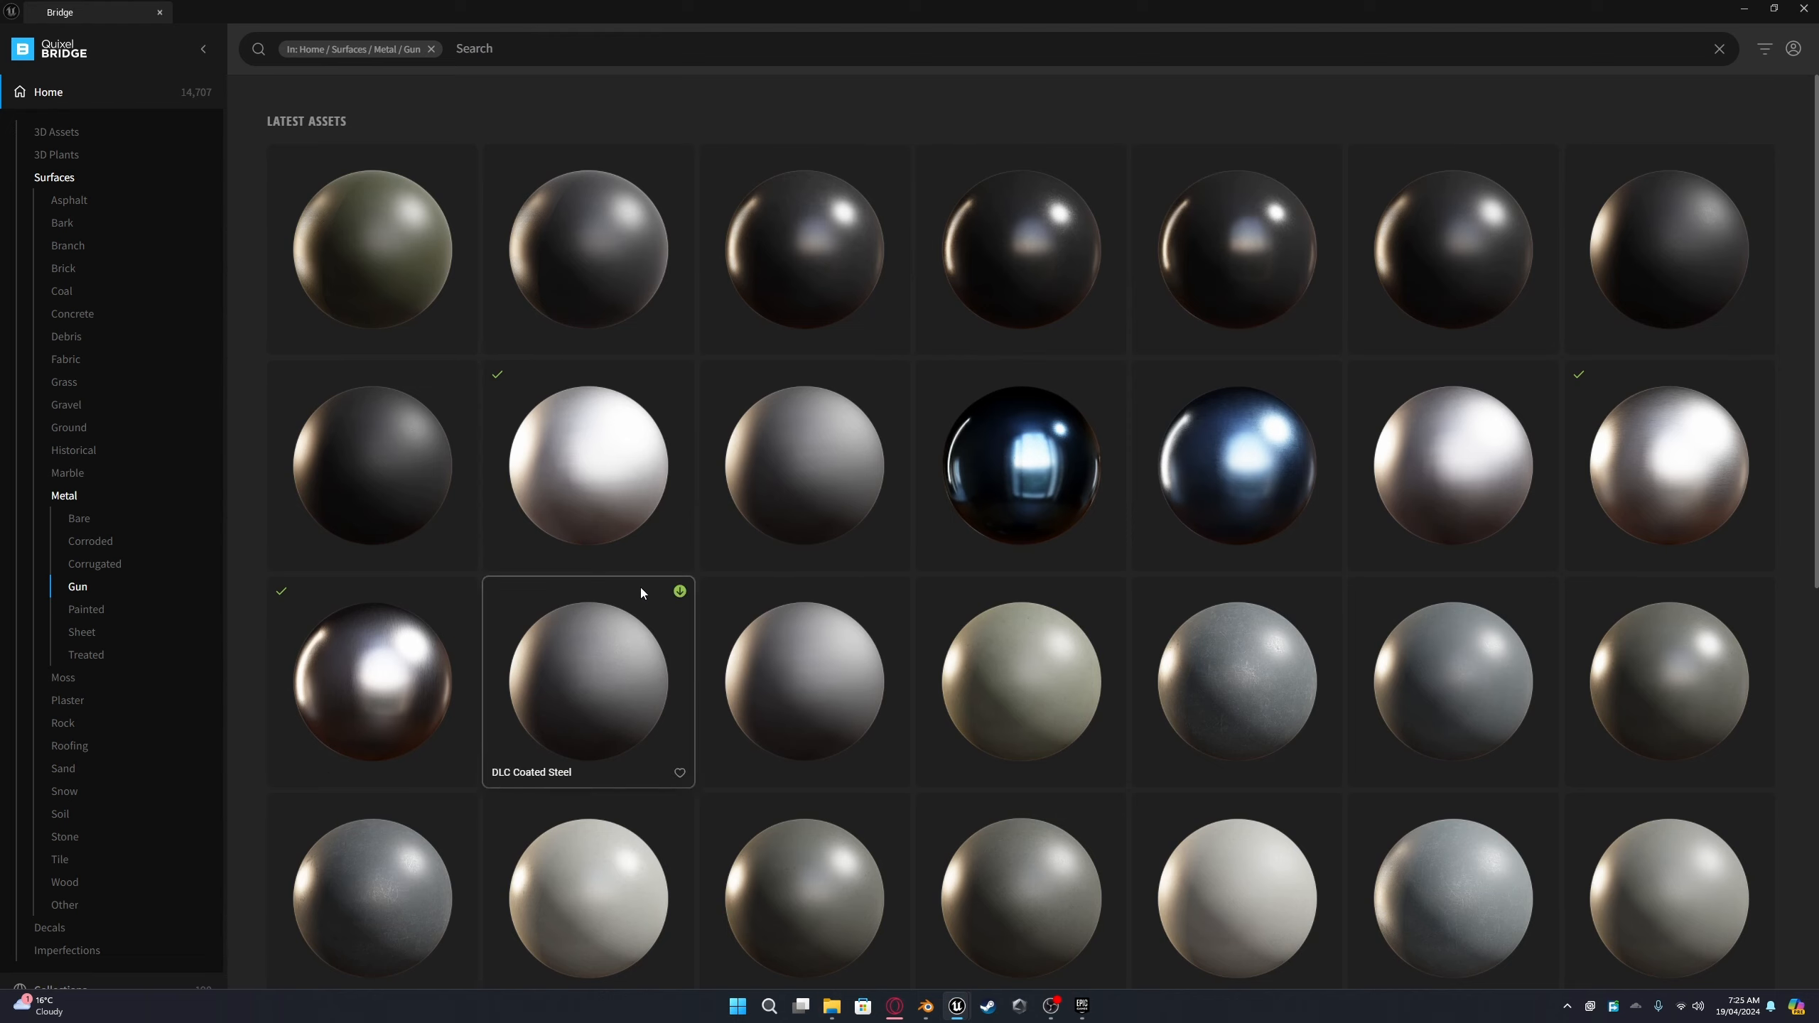
Step: Download the Brushed Aluminum surface in High Quality and minimize the Bridge window
left_click(1654, 448)
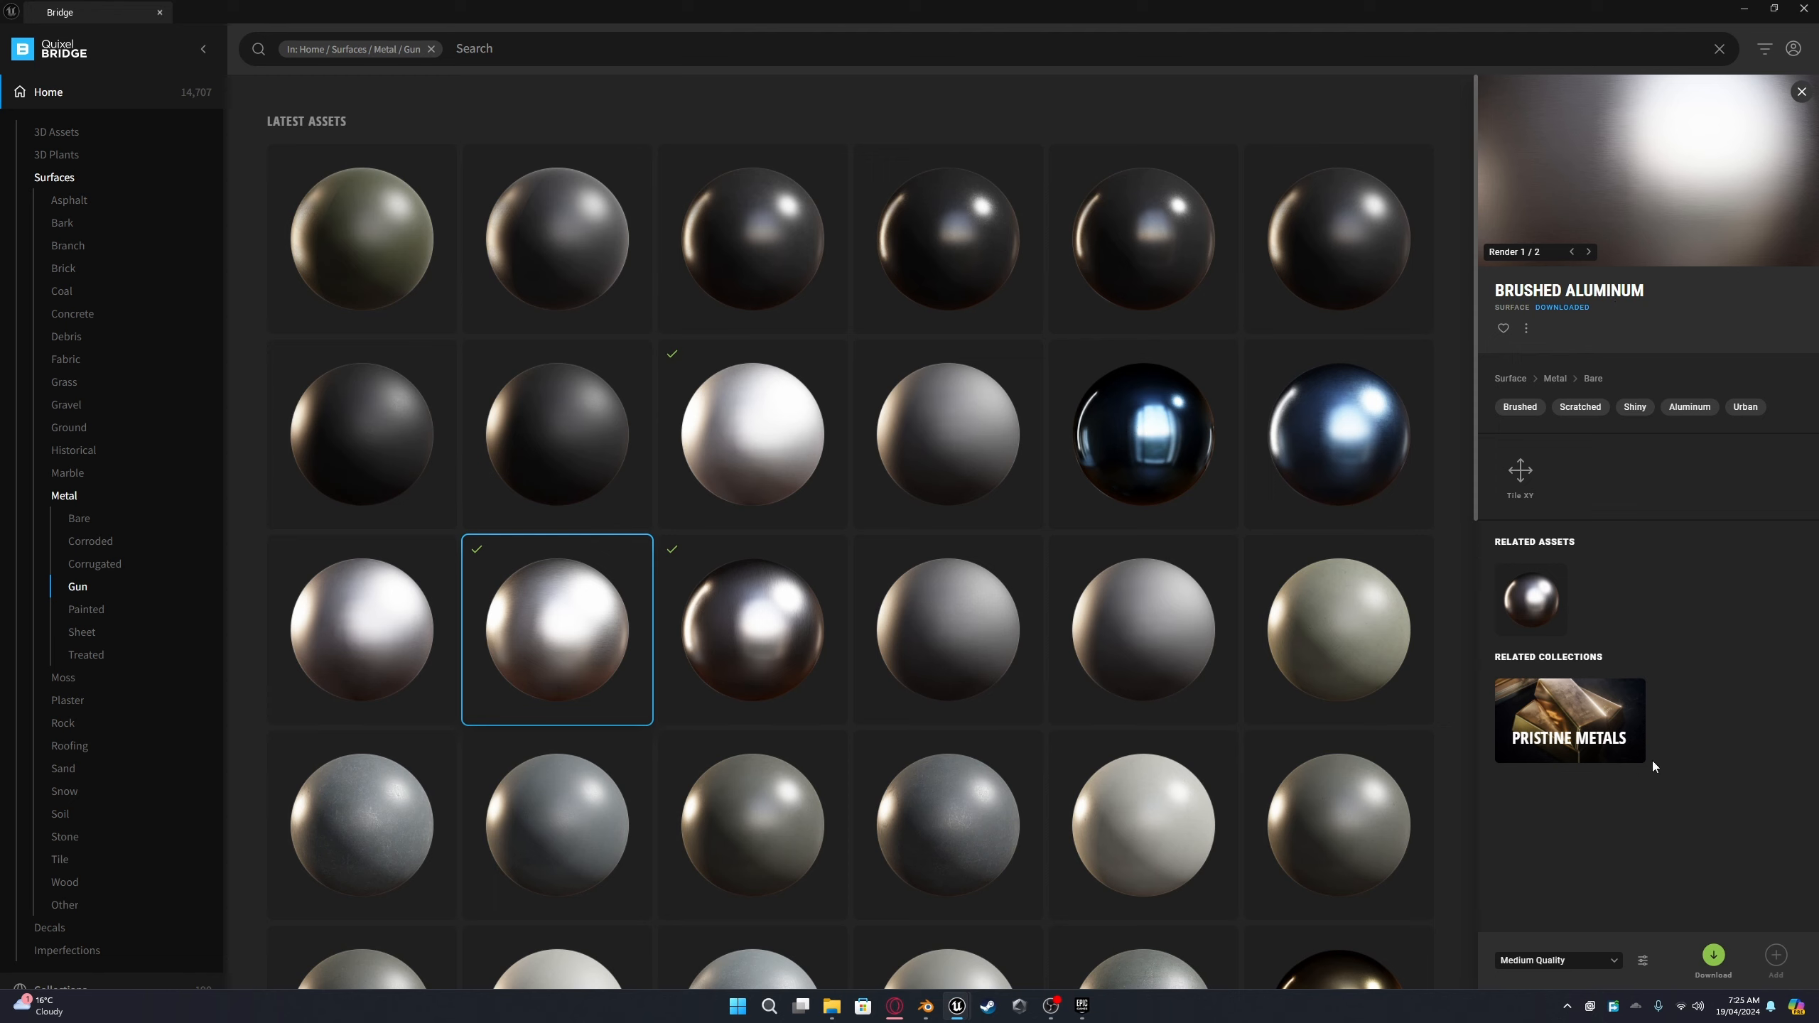
left_click(1541, 961)
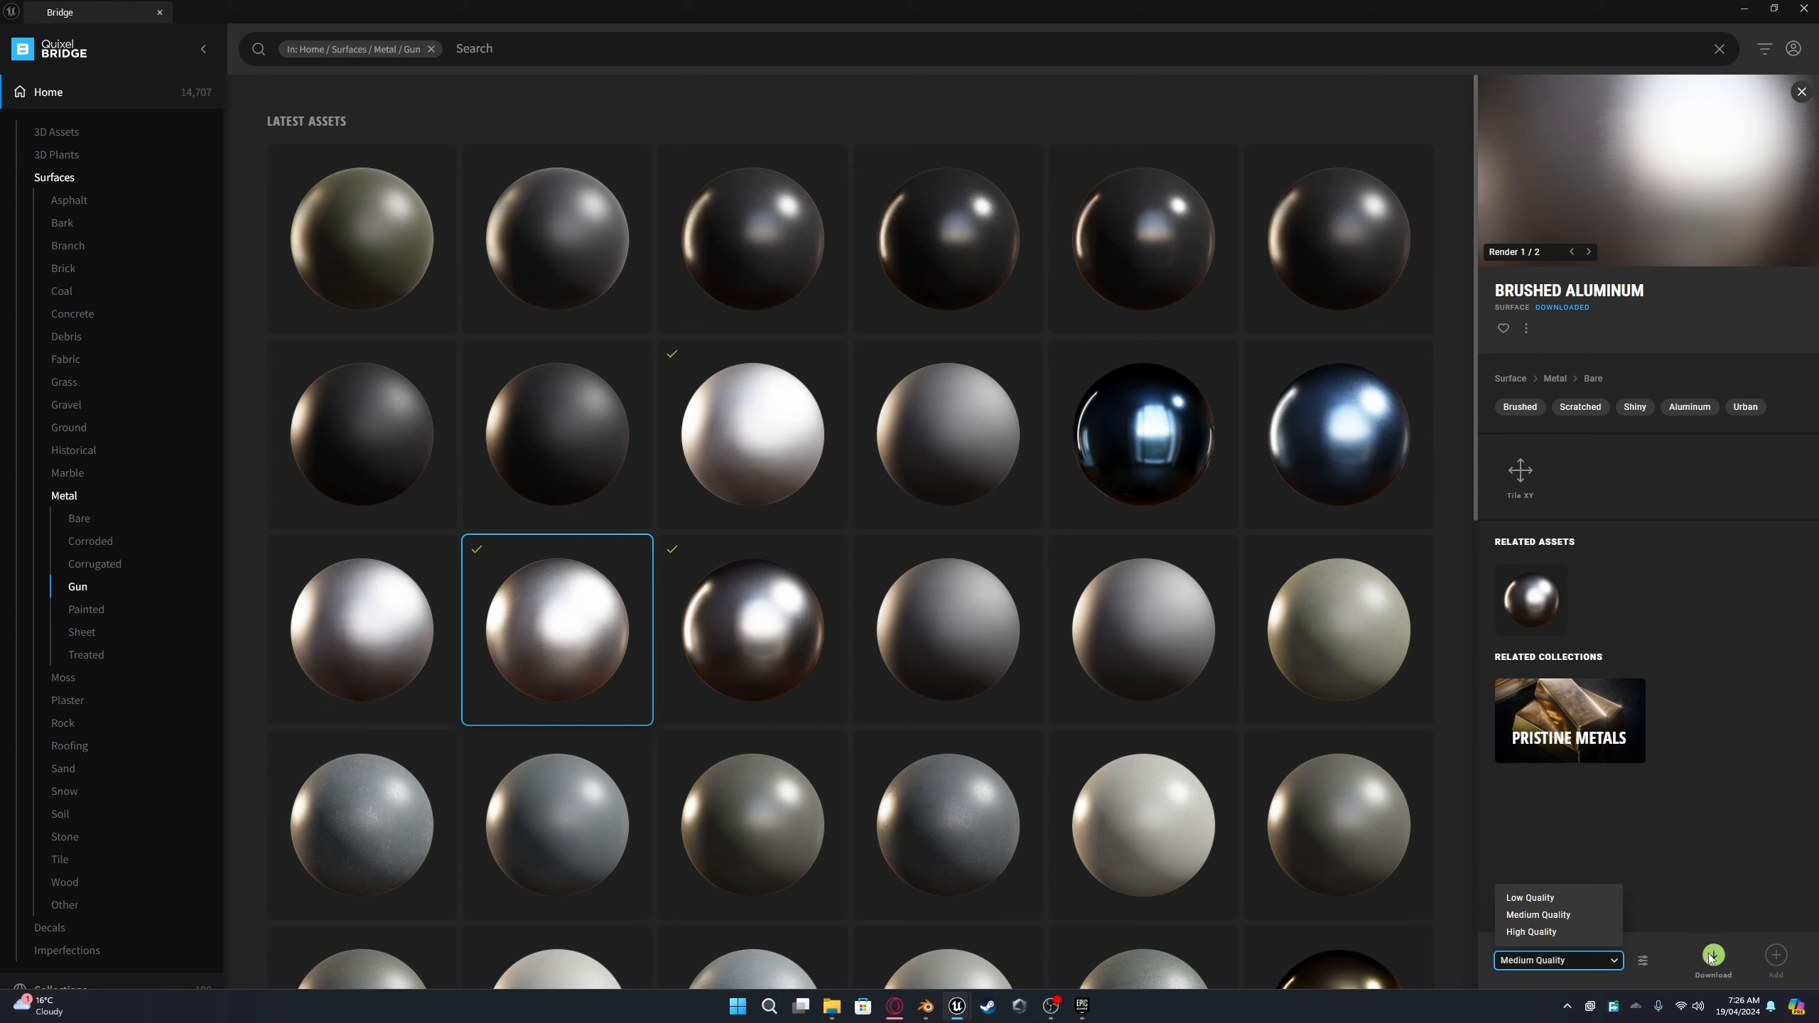
left_click(1552, 932)
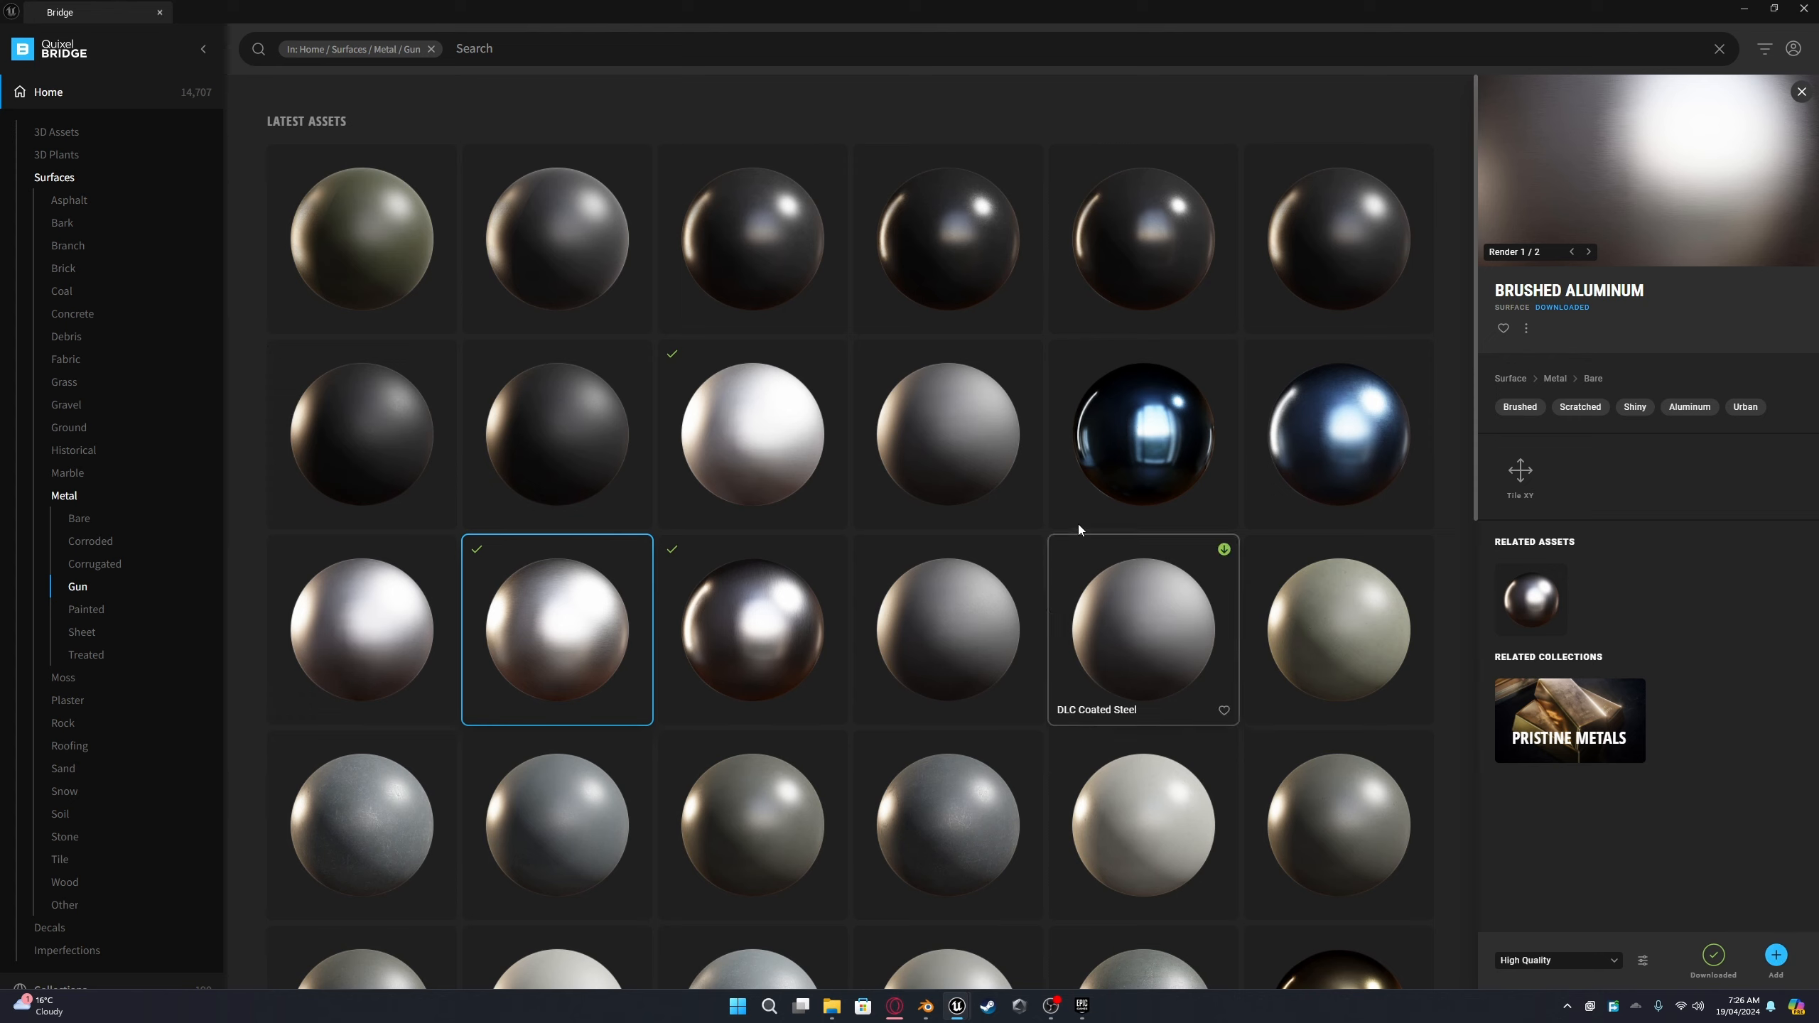
left_click_drag(429, 13, 541, 230)
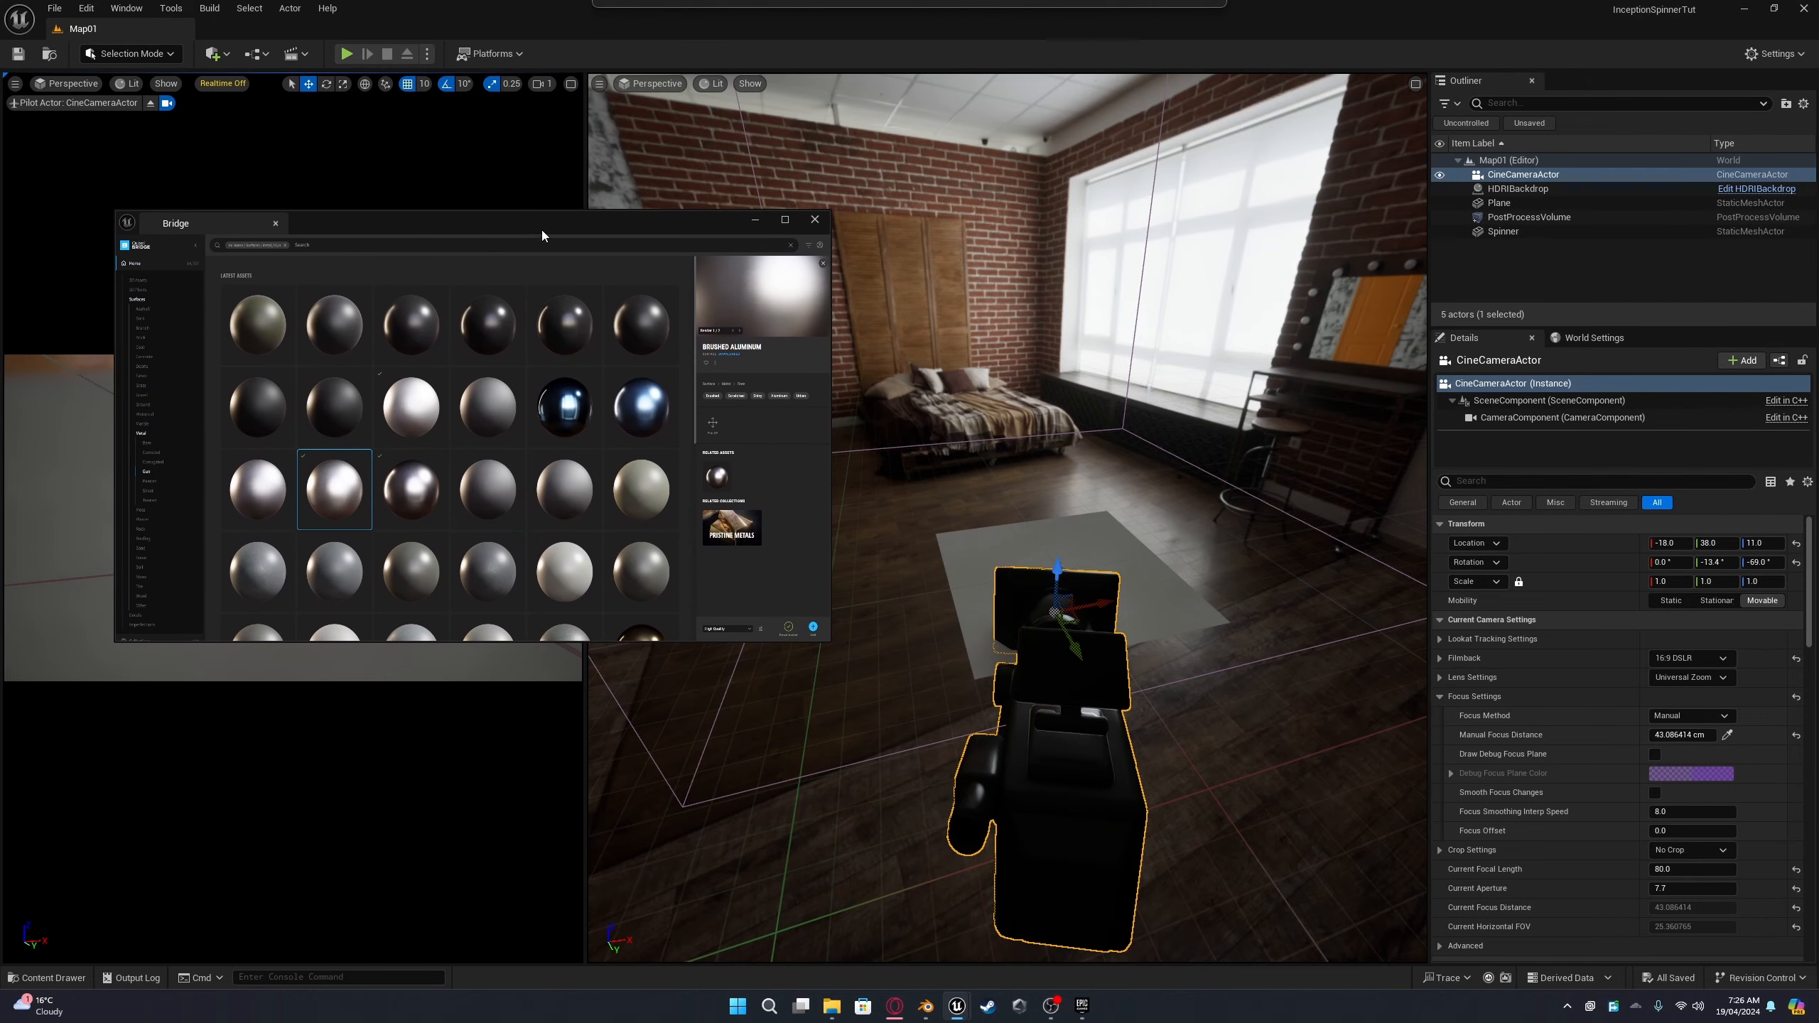
left_click(754, 221)
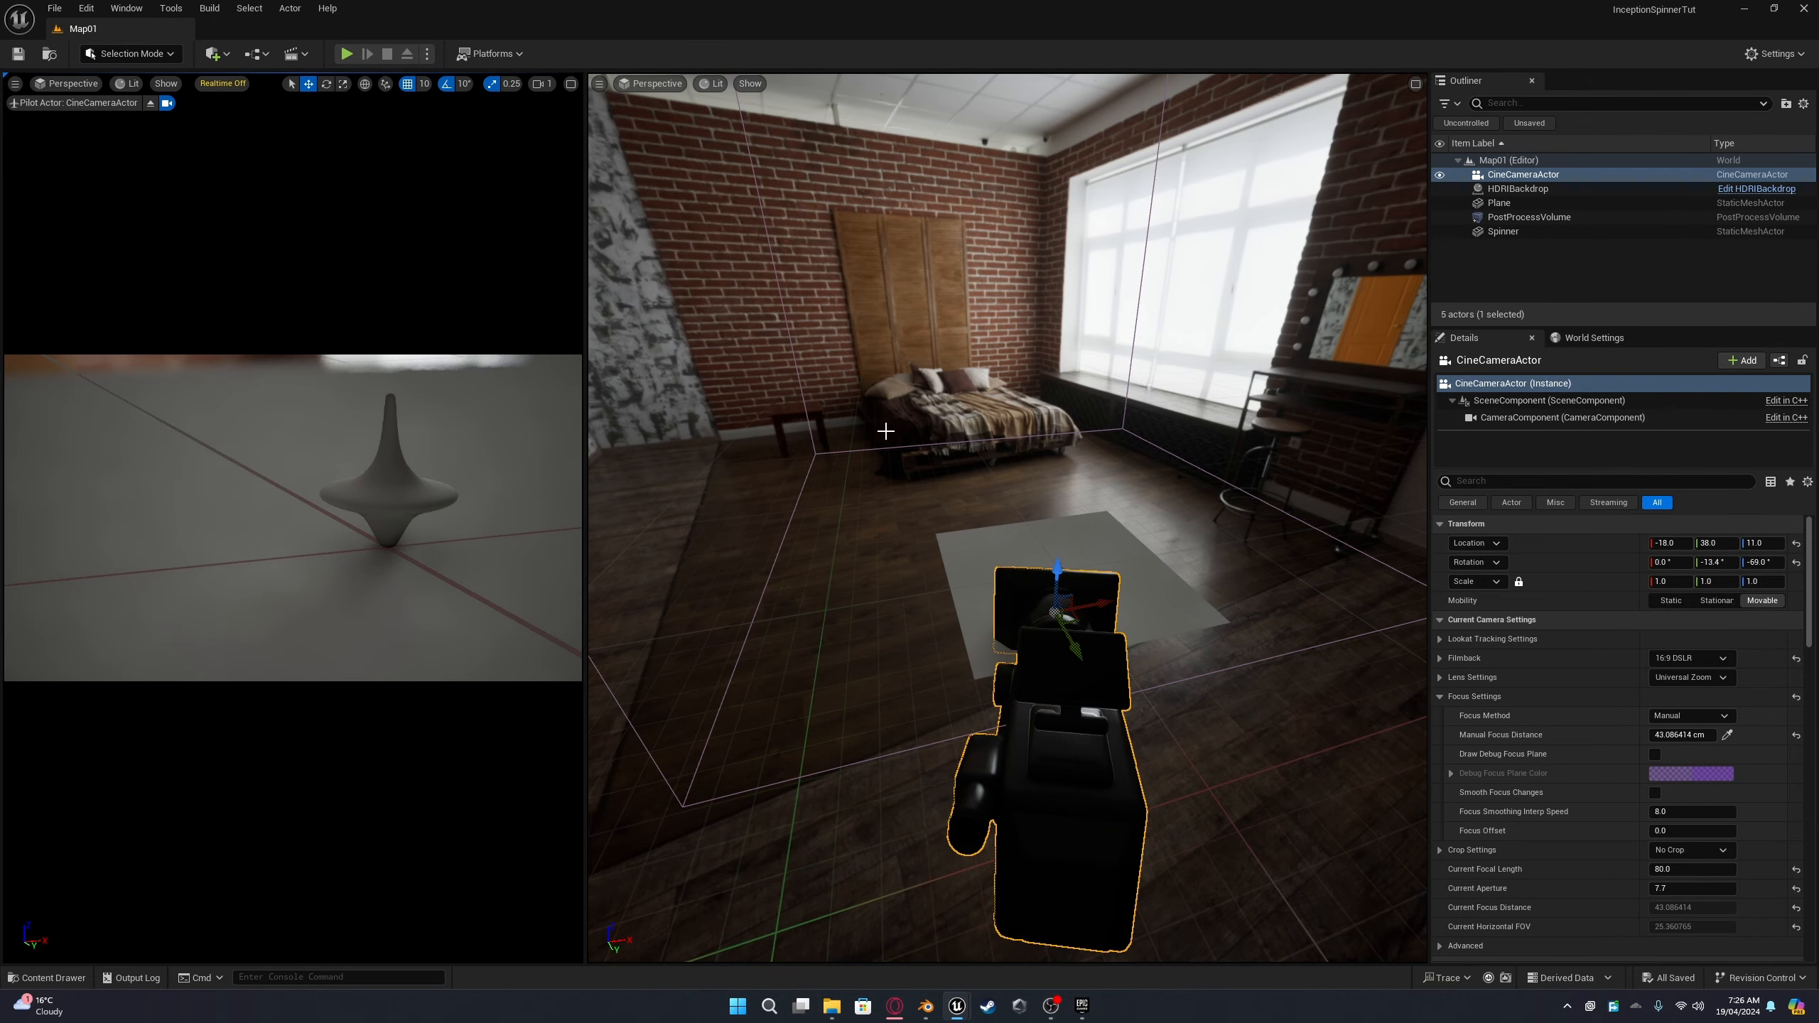
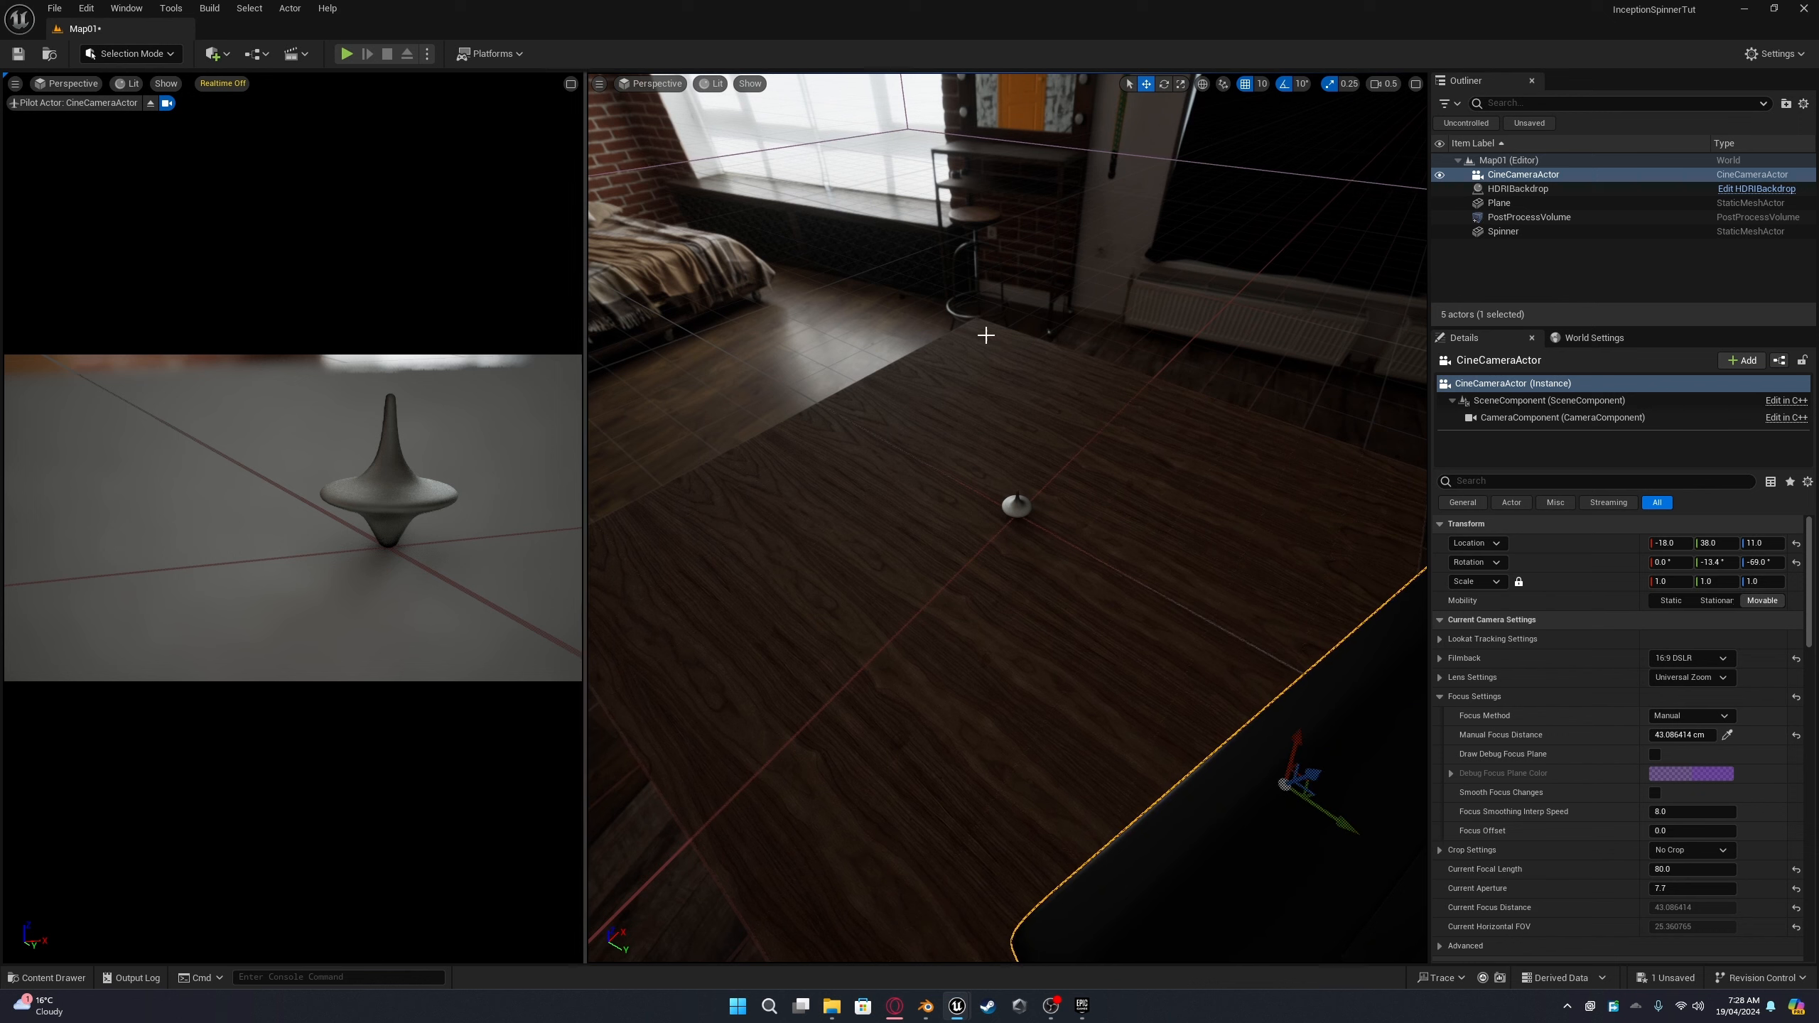
Step: Turn realtime rendering back on in the camera viewport and rotate the wooden plane 90° about the Z axis
left_click(237, 85)
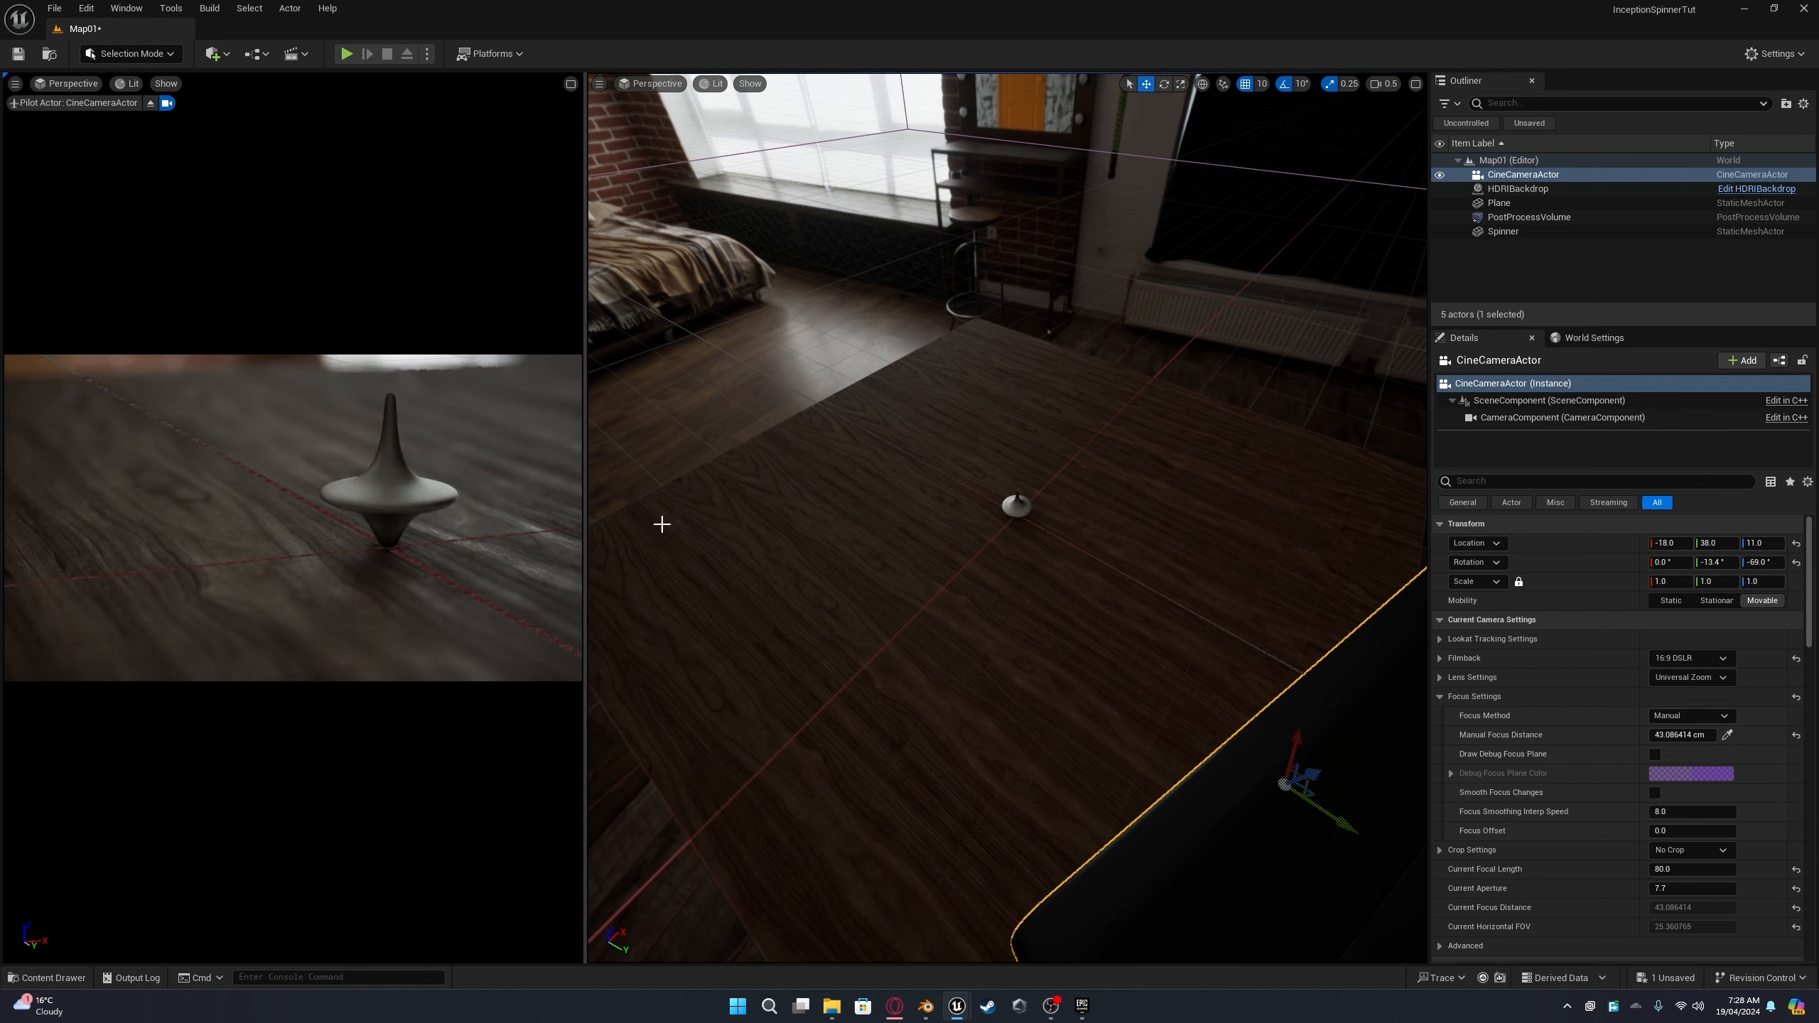
left_click(399, 445)
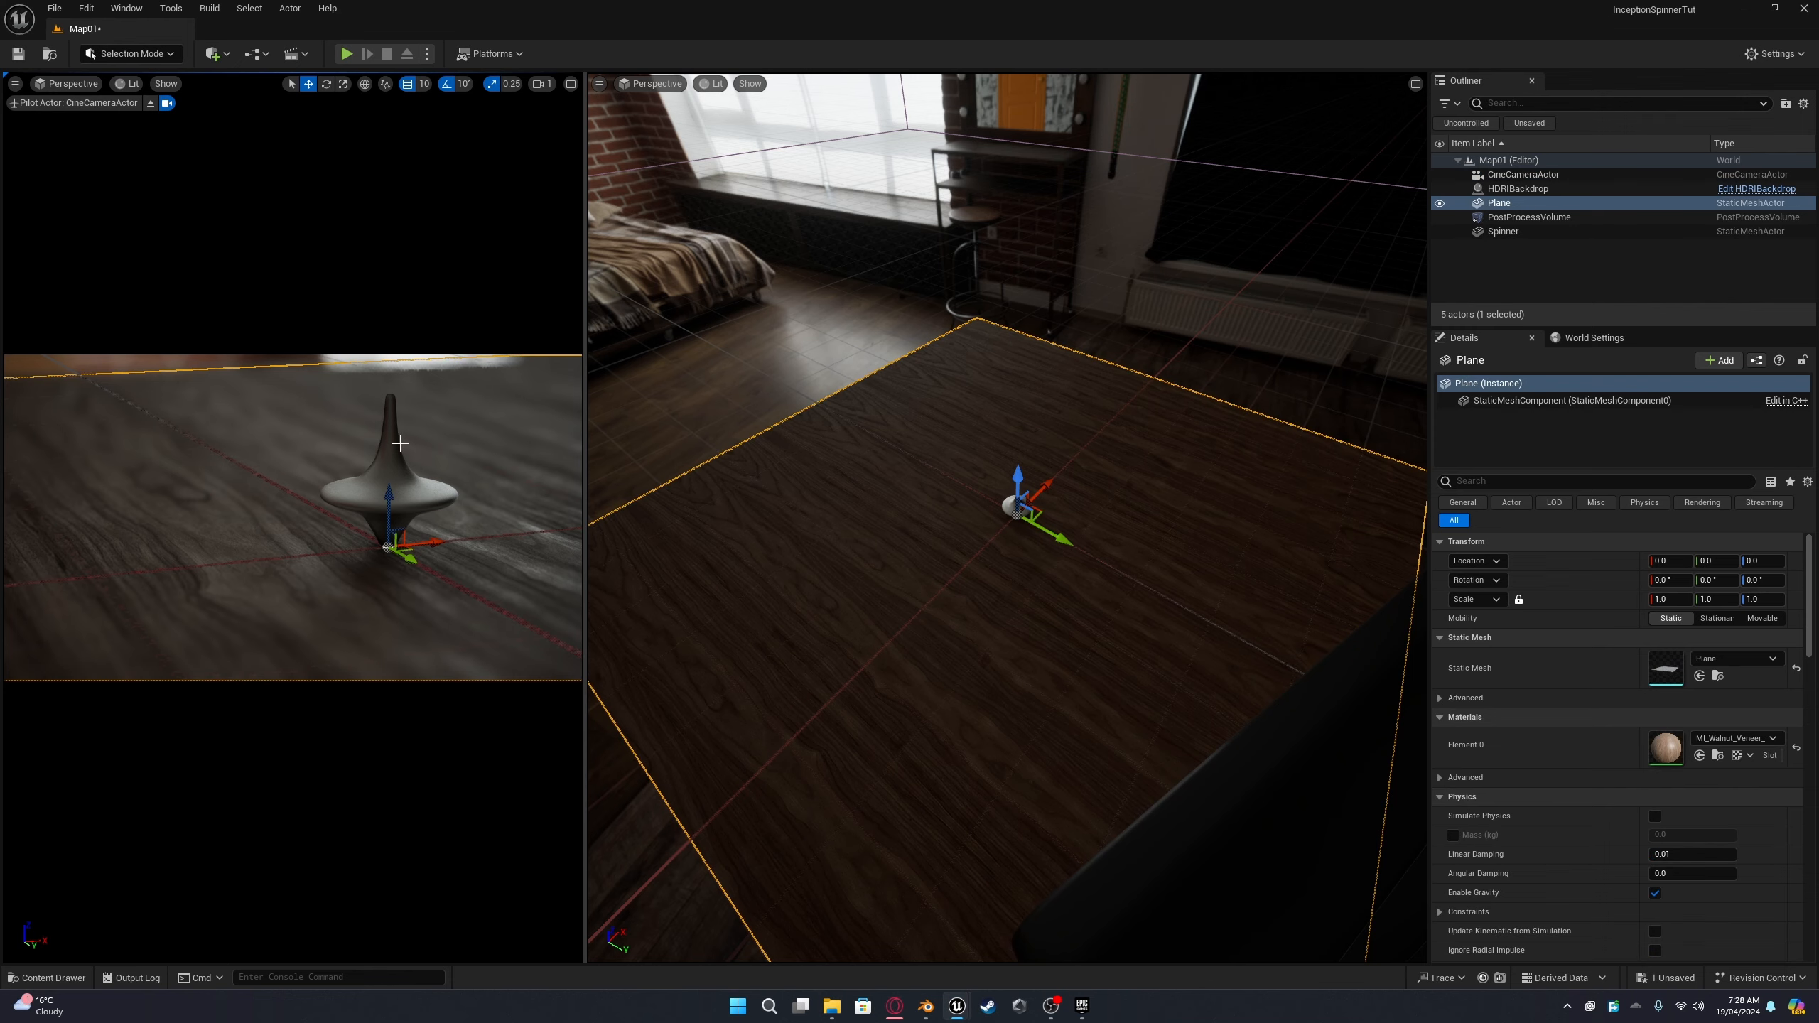
key("g")
right_click_drag(993, 645, 983, 496)
key("e")
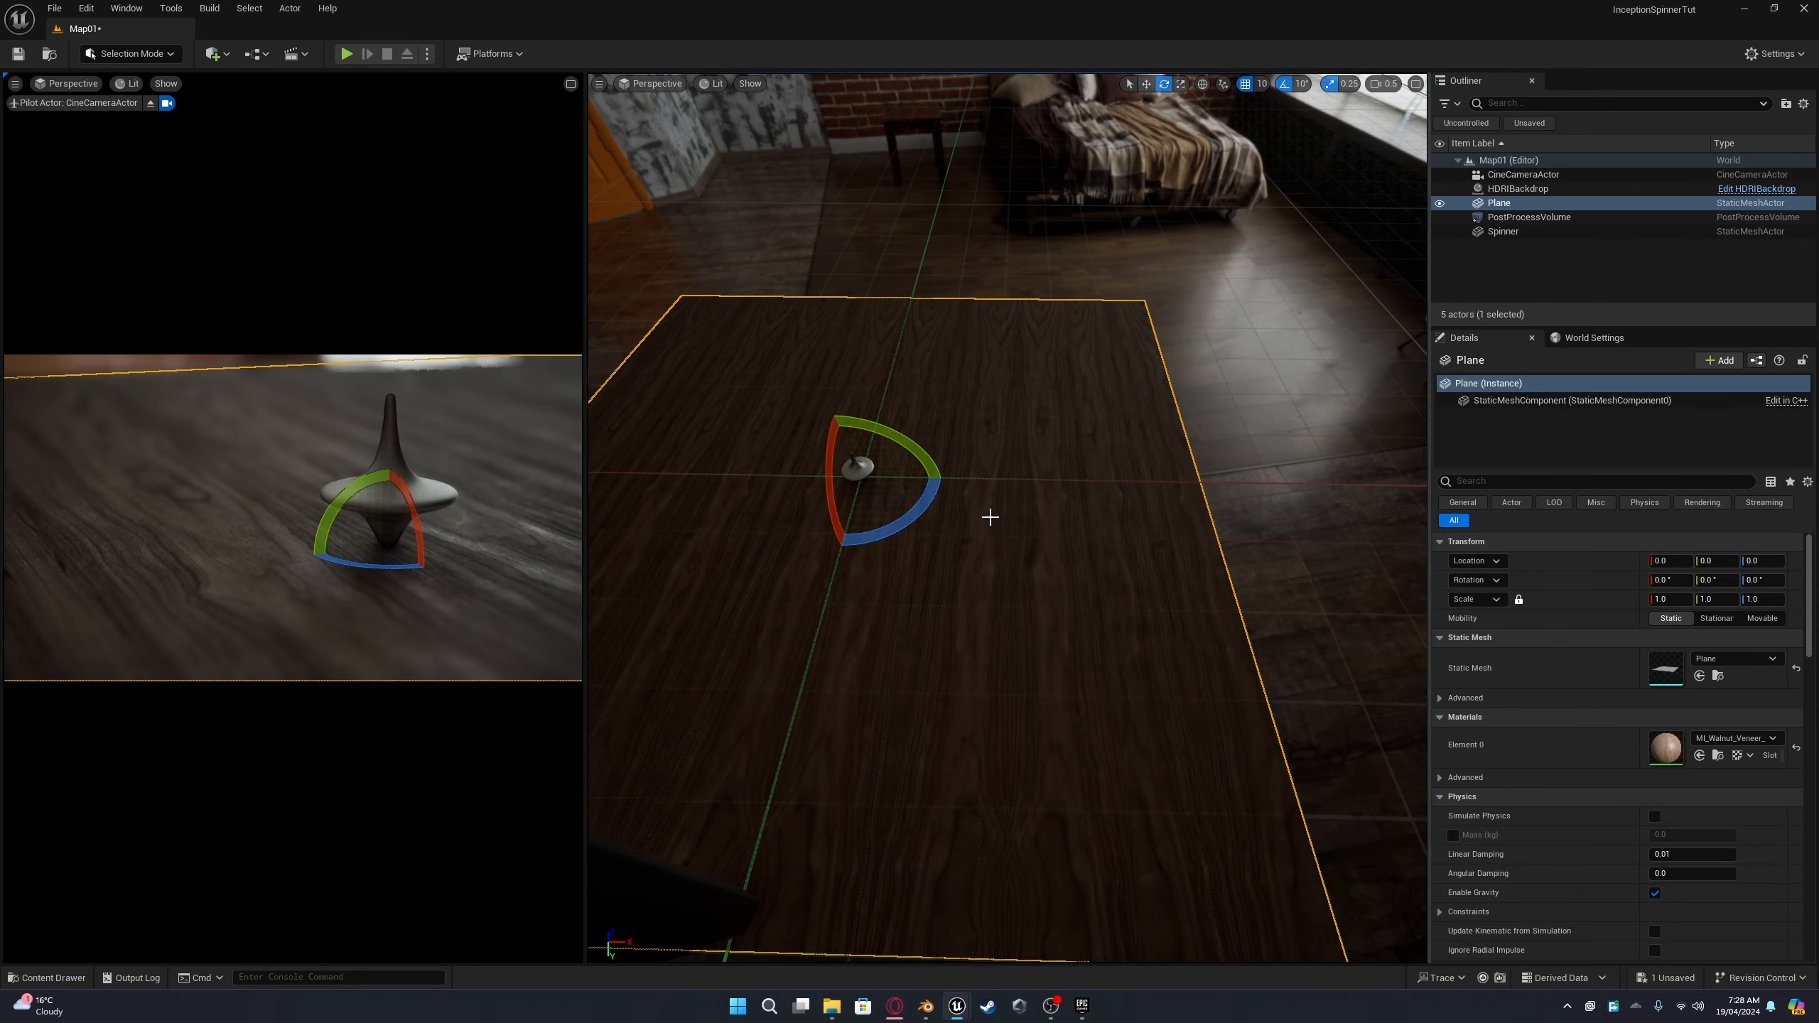
mouse_move(920, 515)
left_mouse_down()
mouse_move(1002, 595)
mouse_move(927, 513)
left_mouse_up()
Step: Select the spinner and open its brushed aluminum material instance for editing
right_click_drag(938, 497, 795, 458)
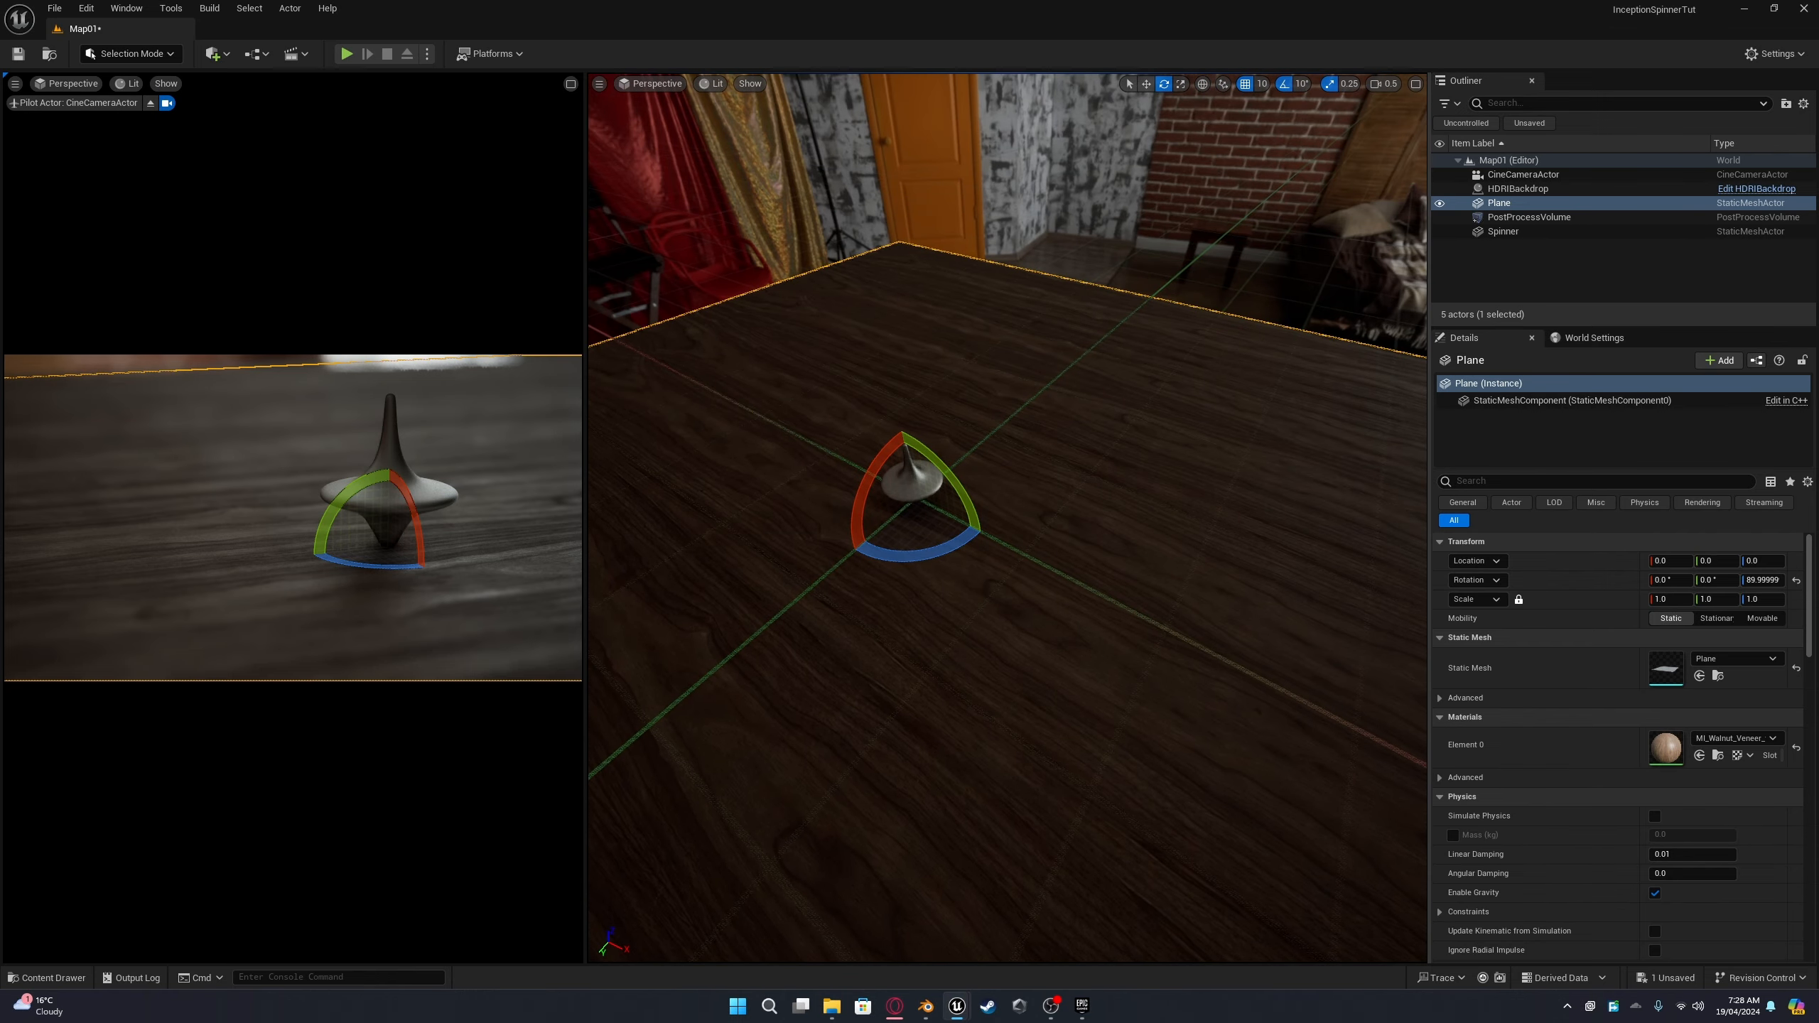
left_click(1152, 271)
left_click(927, 471)
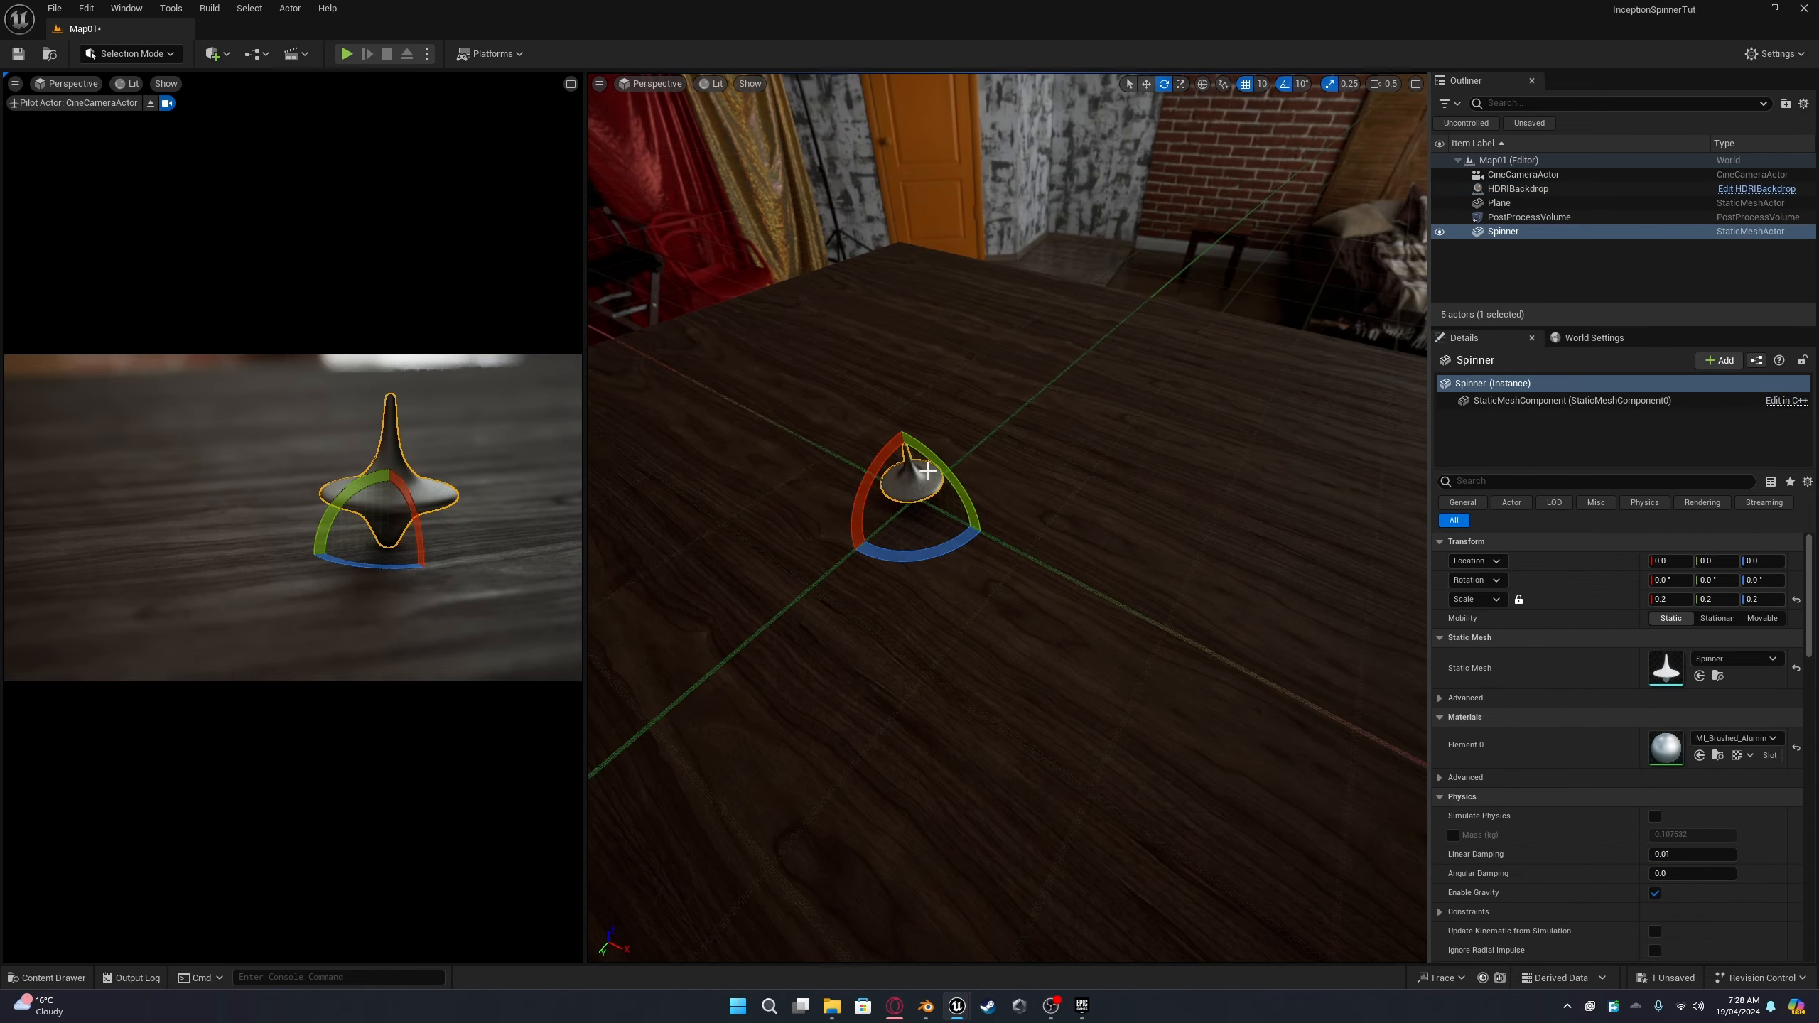
double_click(1665, 749)
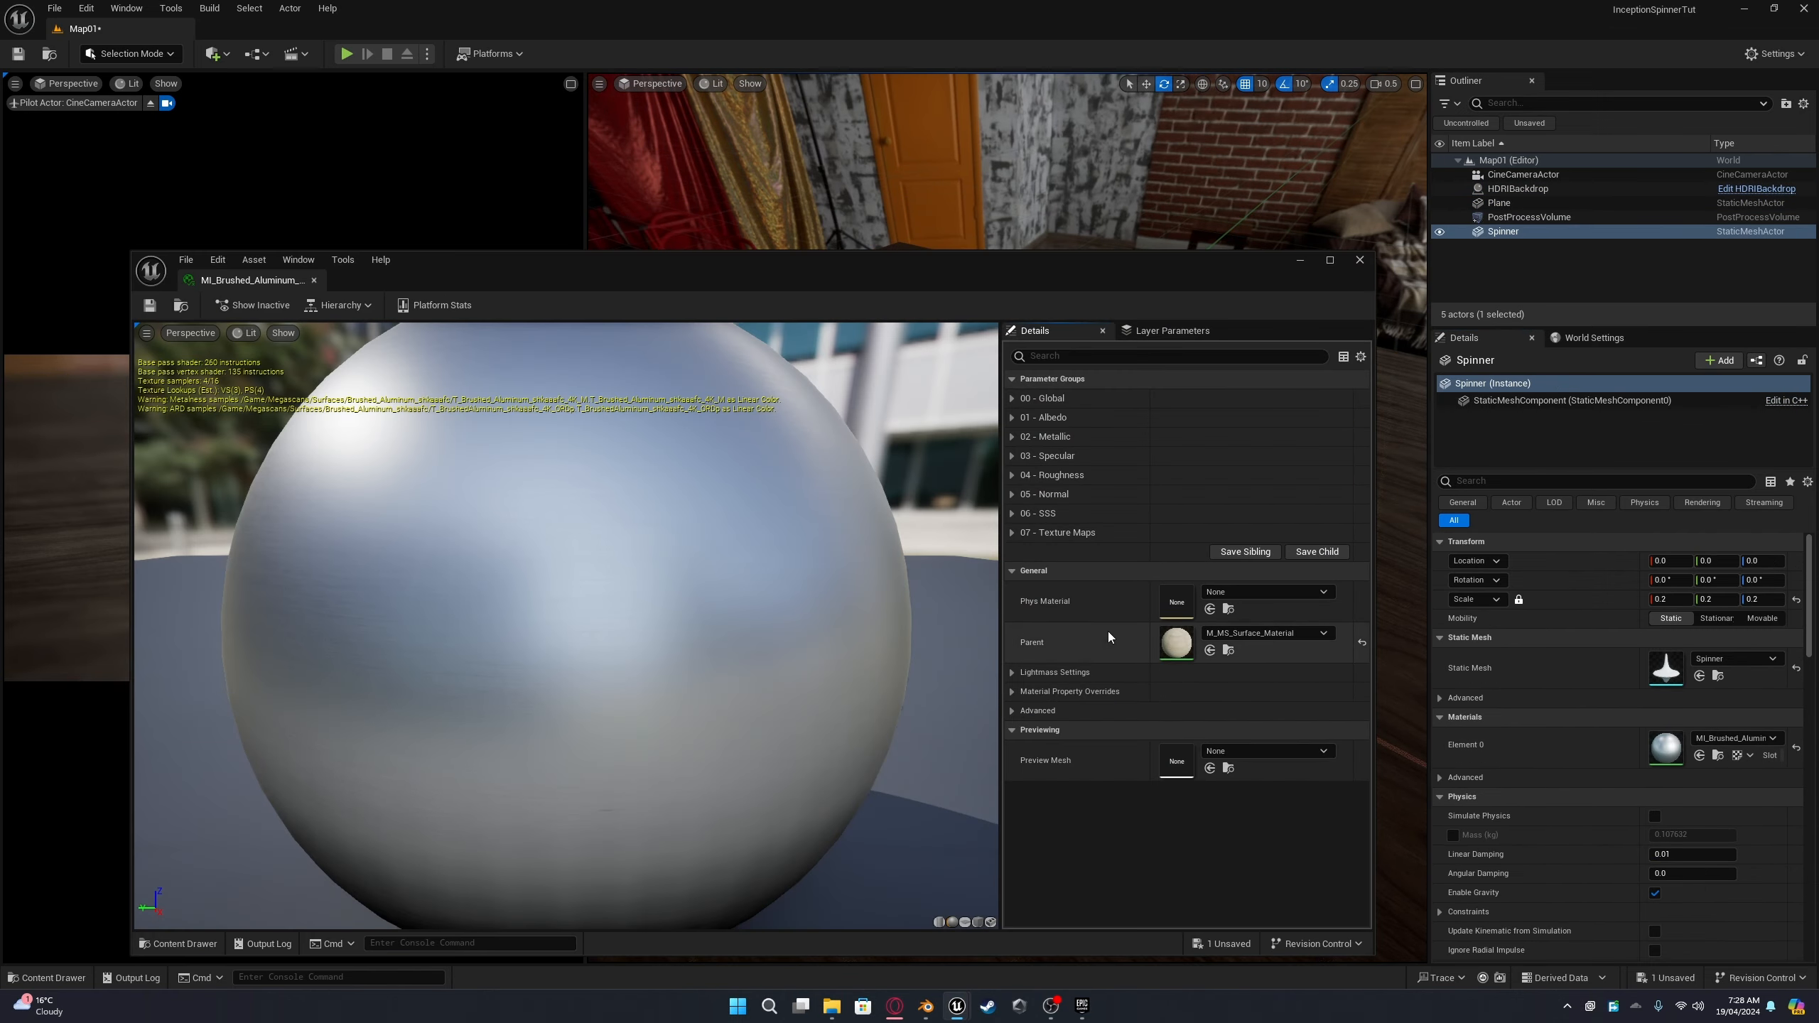
Step: Enable the Tiling/Offset override in the material's global parameters, keeping the spinner's camera view uncovered
left_click(1013, 400)
left_click_drag(1091, 279, 1485, 174)
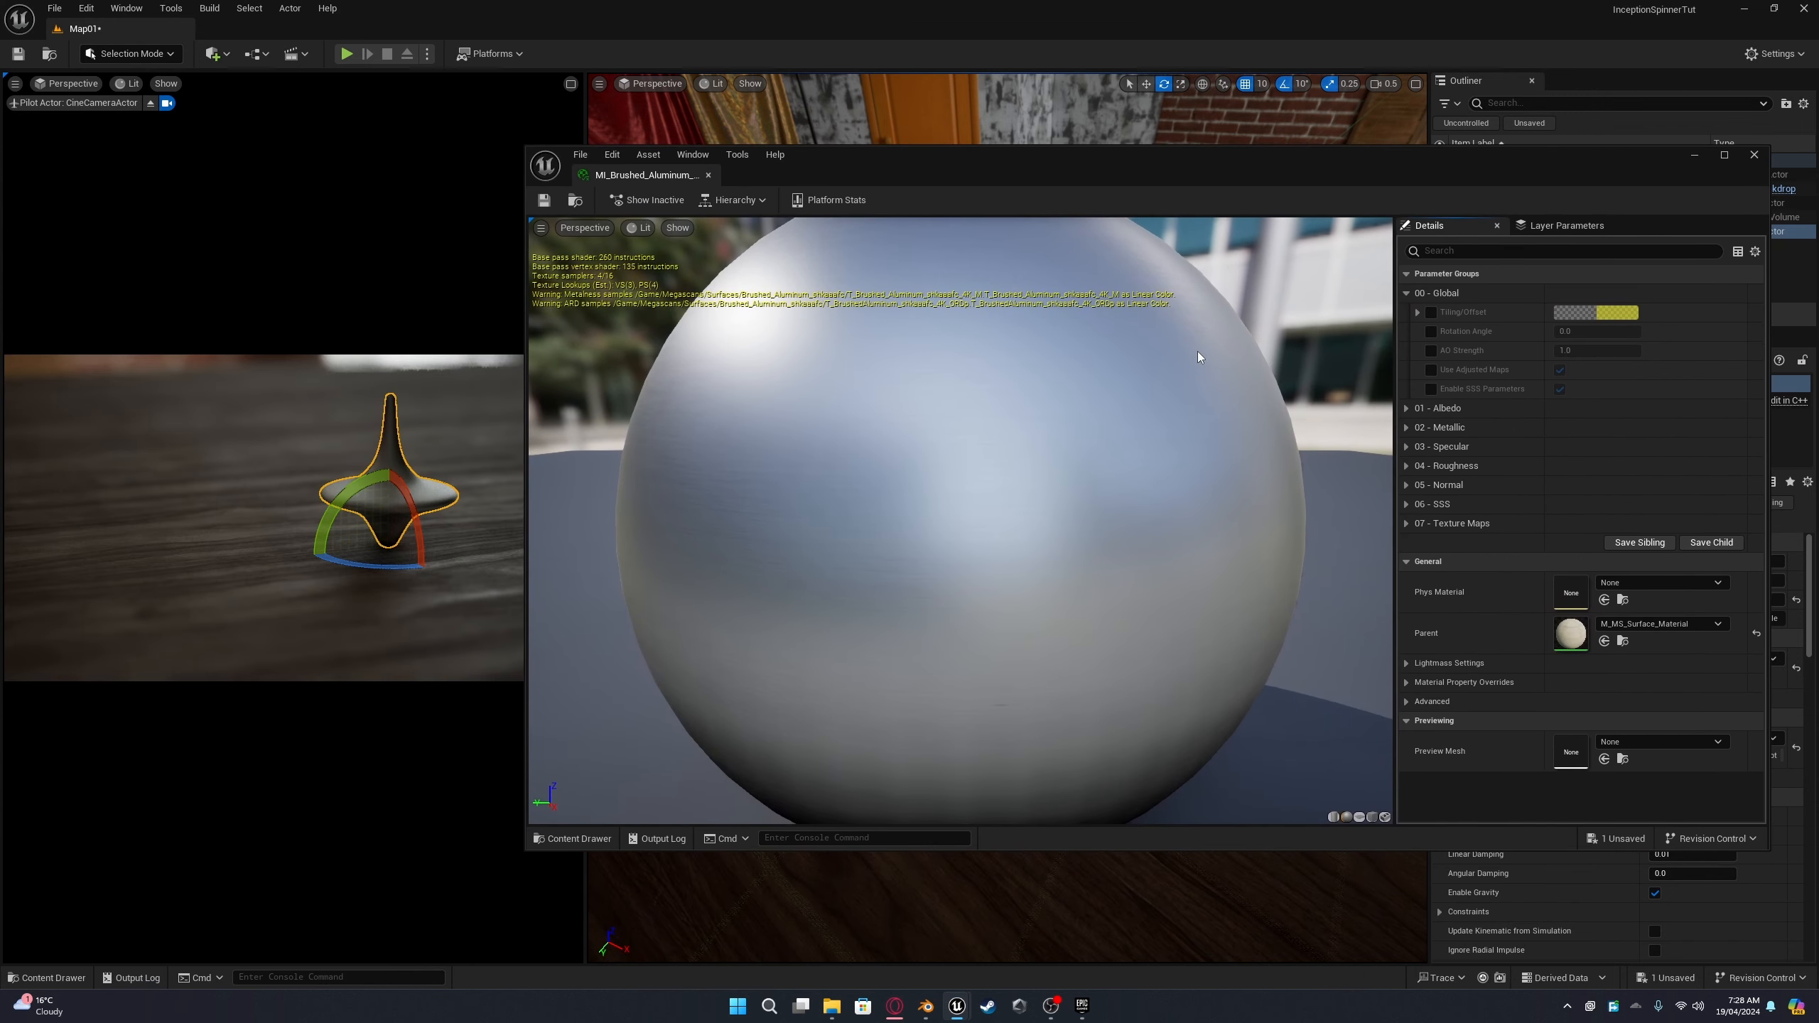
left_click(1419, 314)
left_click(1430, 313)
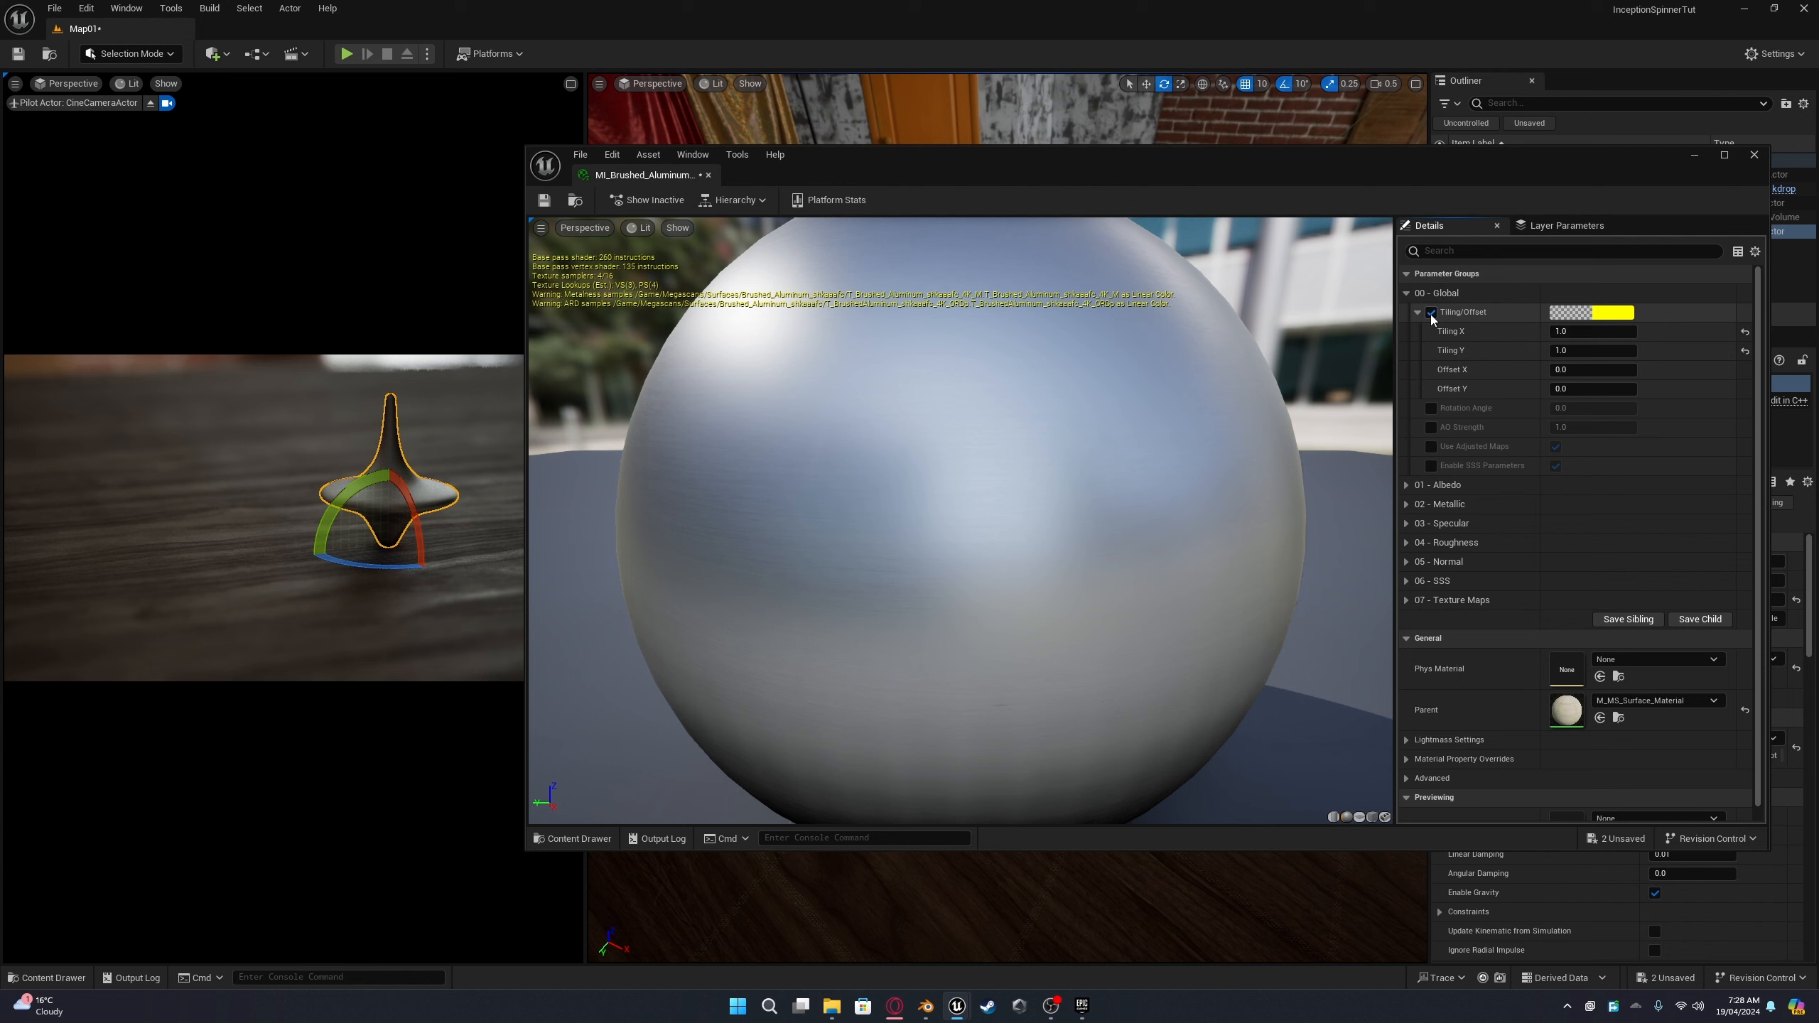
Step: Set both Tiling X and Tiling Y of the brushed aluminum material instance to 0.2
left_click(1596, 331)
type("0.2")
key("Tab")
type("0.2")
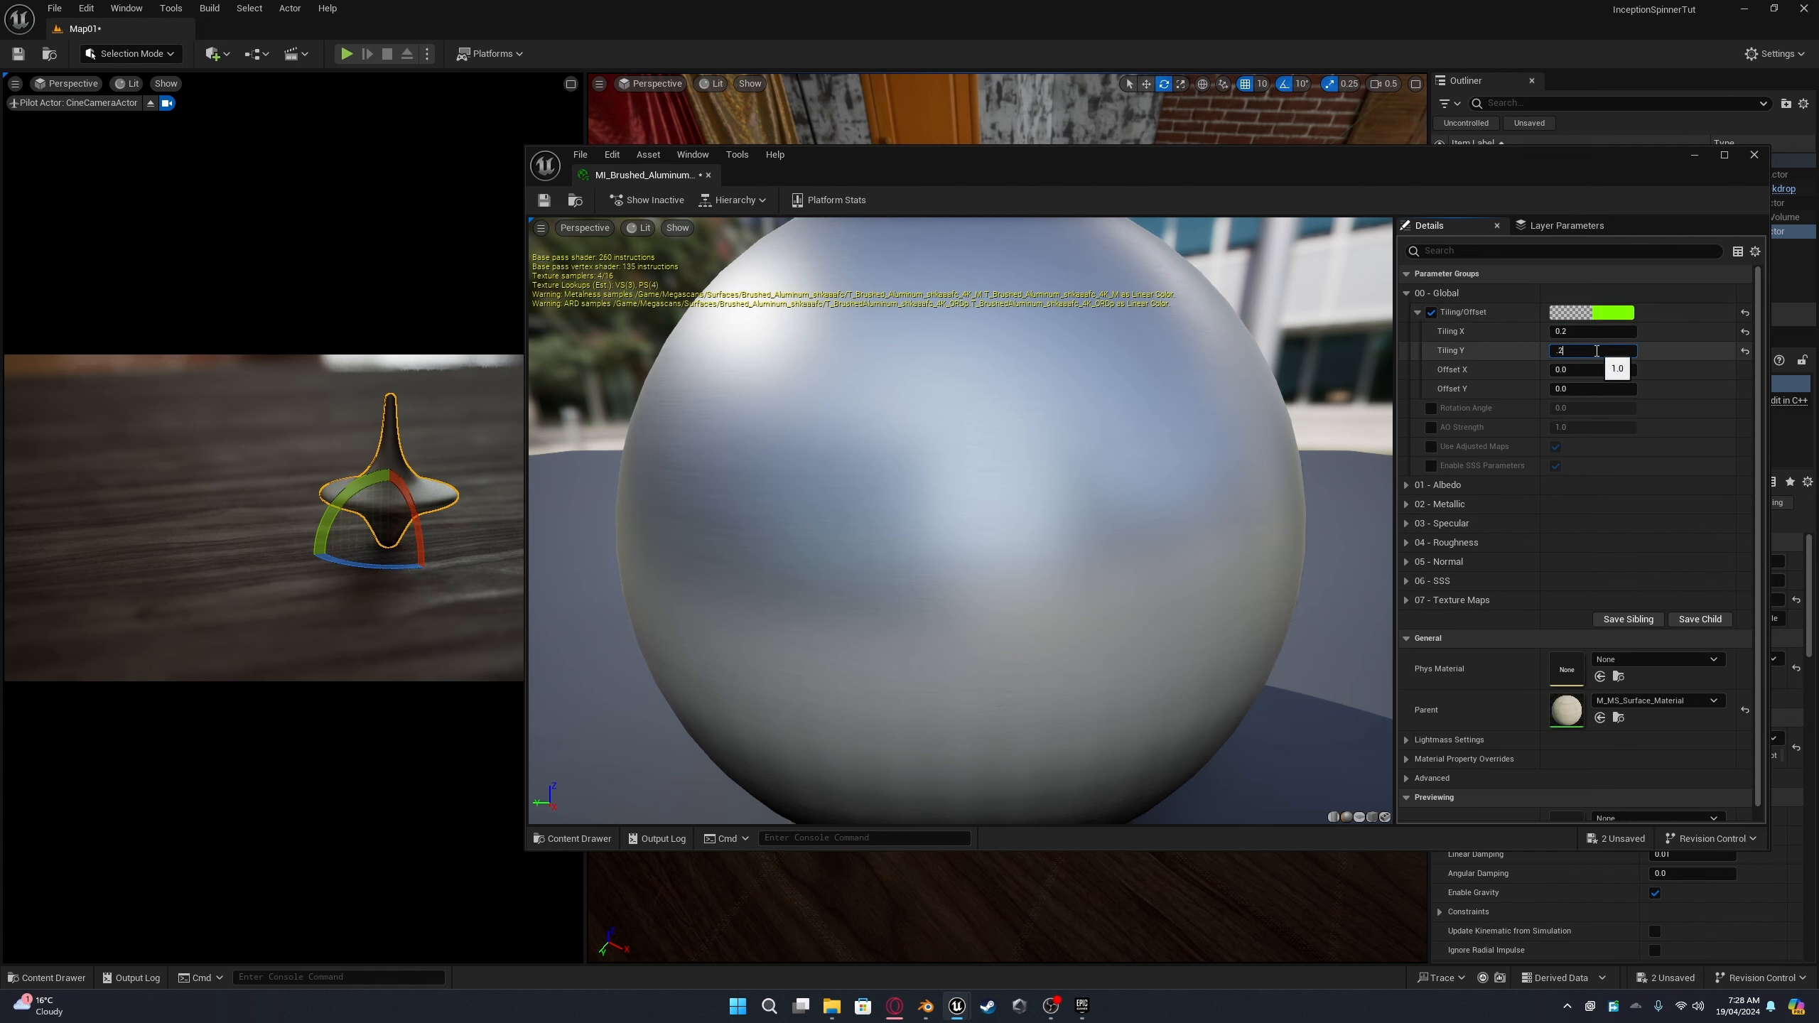
key("Return")
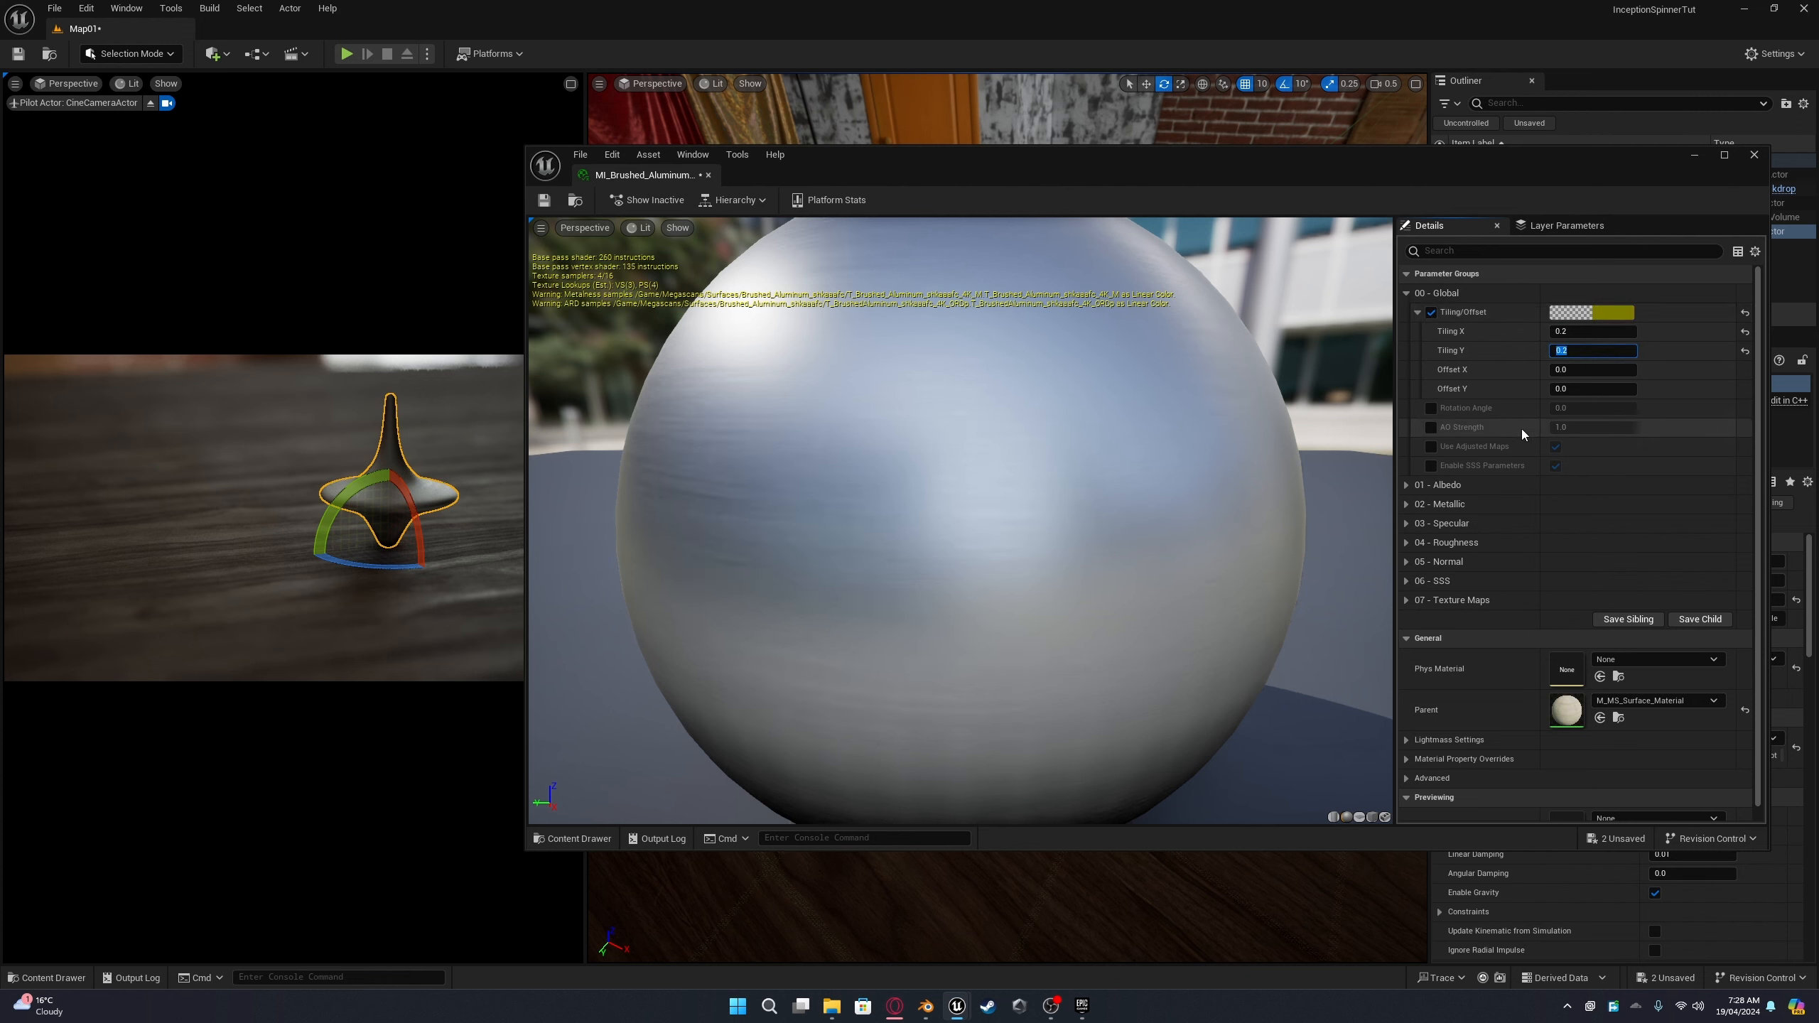
Step: Override the brushed aluminum's Normal Strength with 5, and save and close the material instance
left_click(1406, 562)
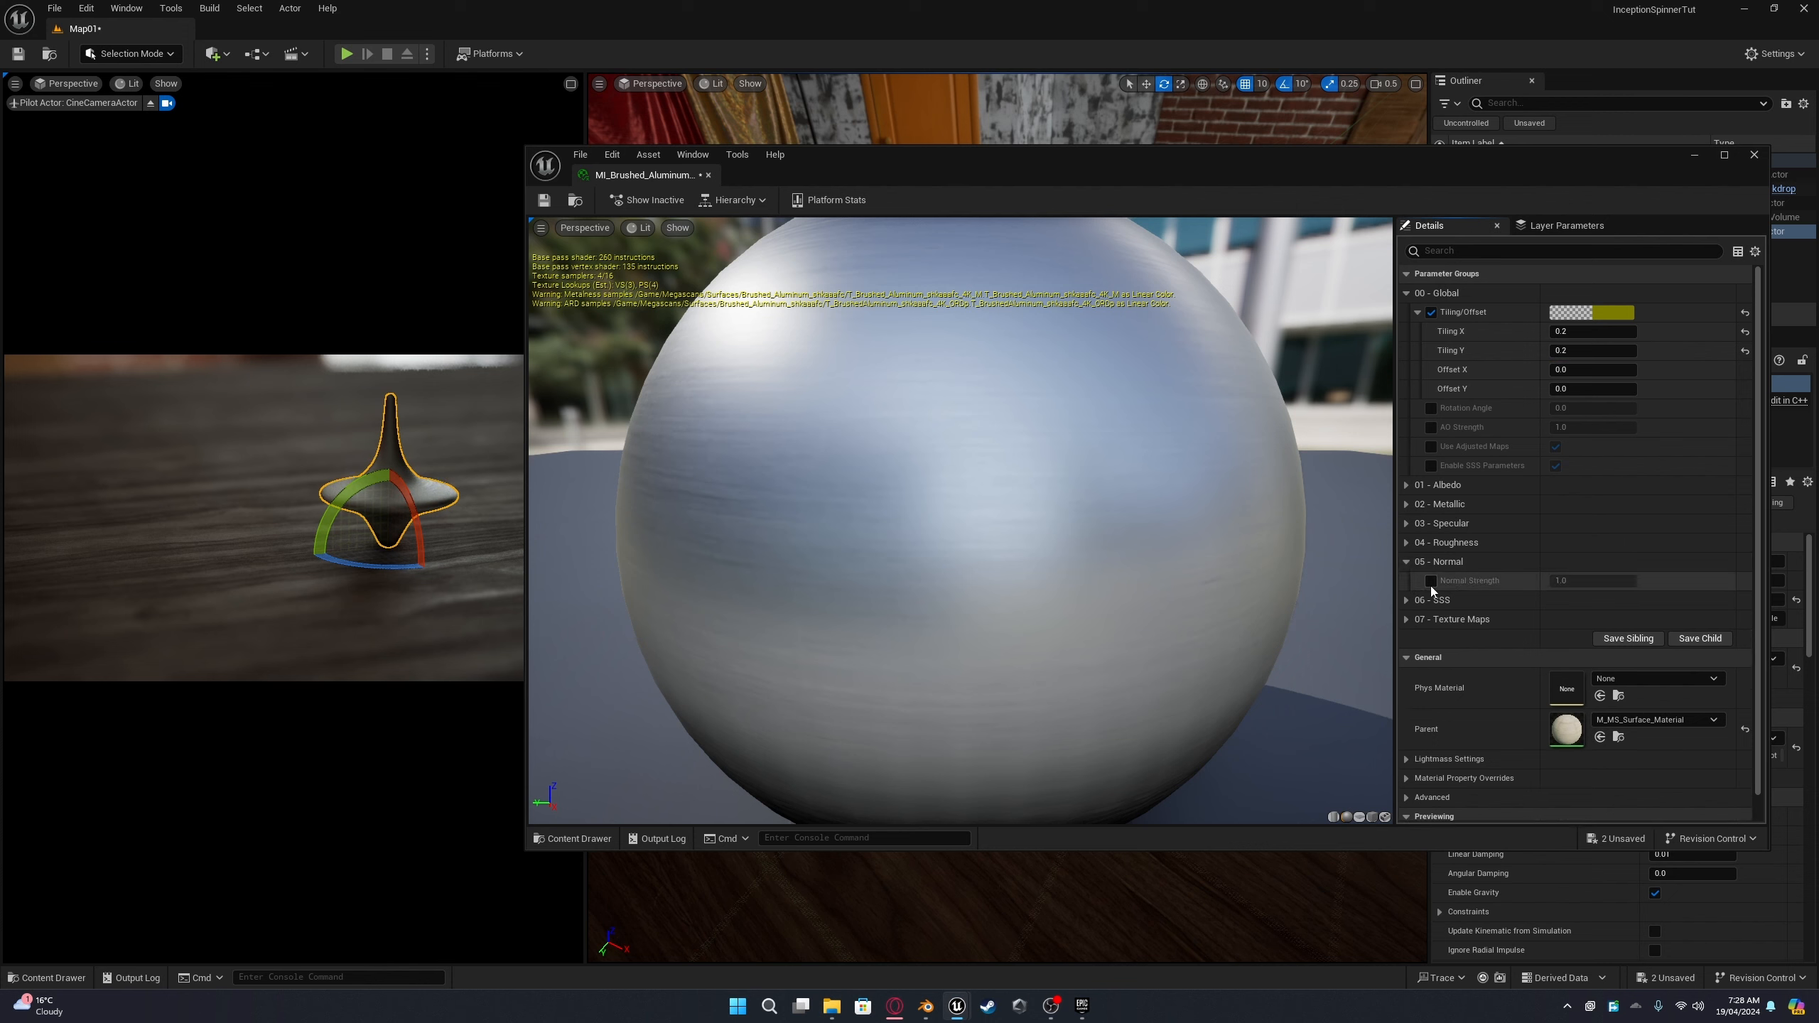
left_click(1431, 581)
left_click(1580, 581)
type("5")
key("Return")
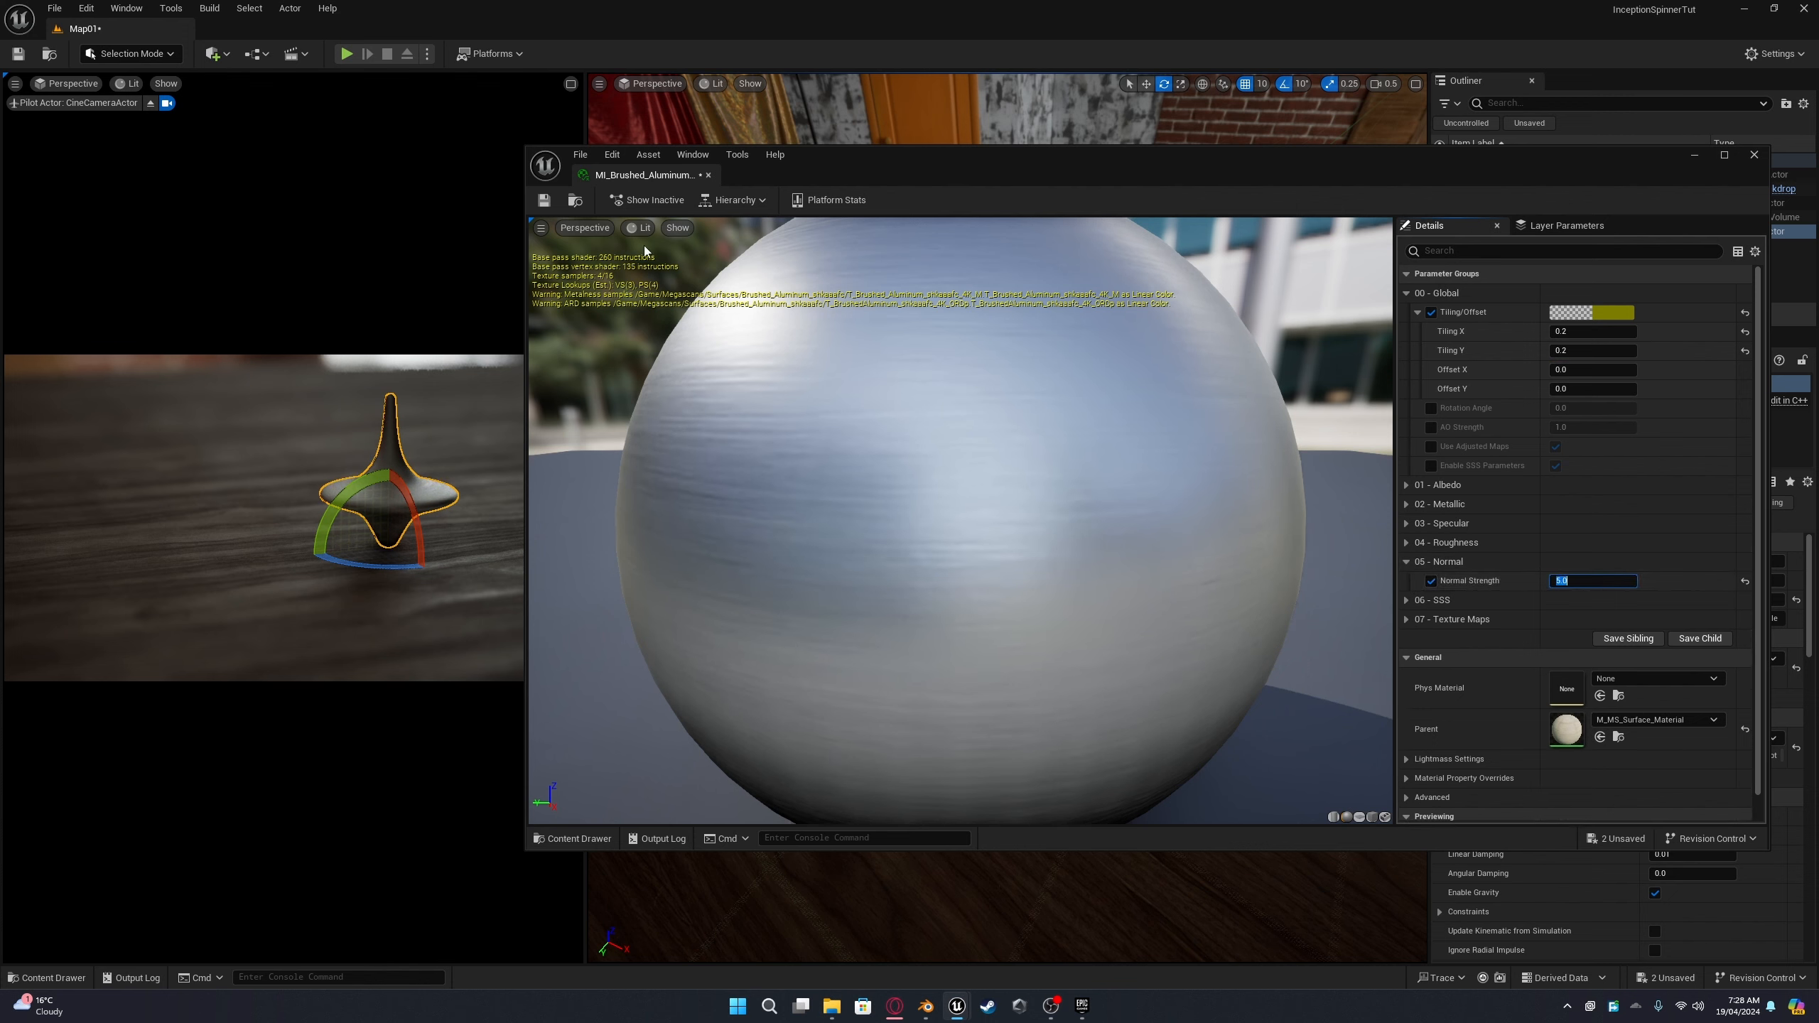
left_click(547, 204)
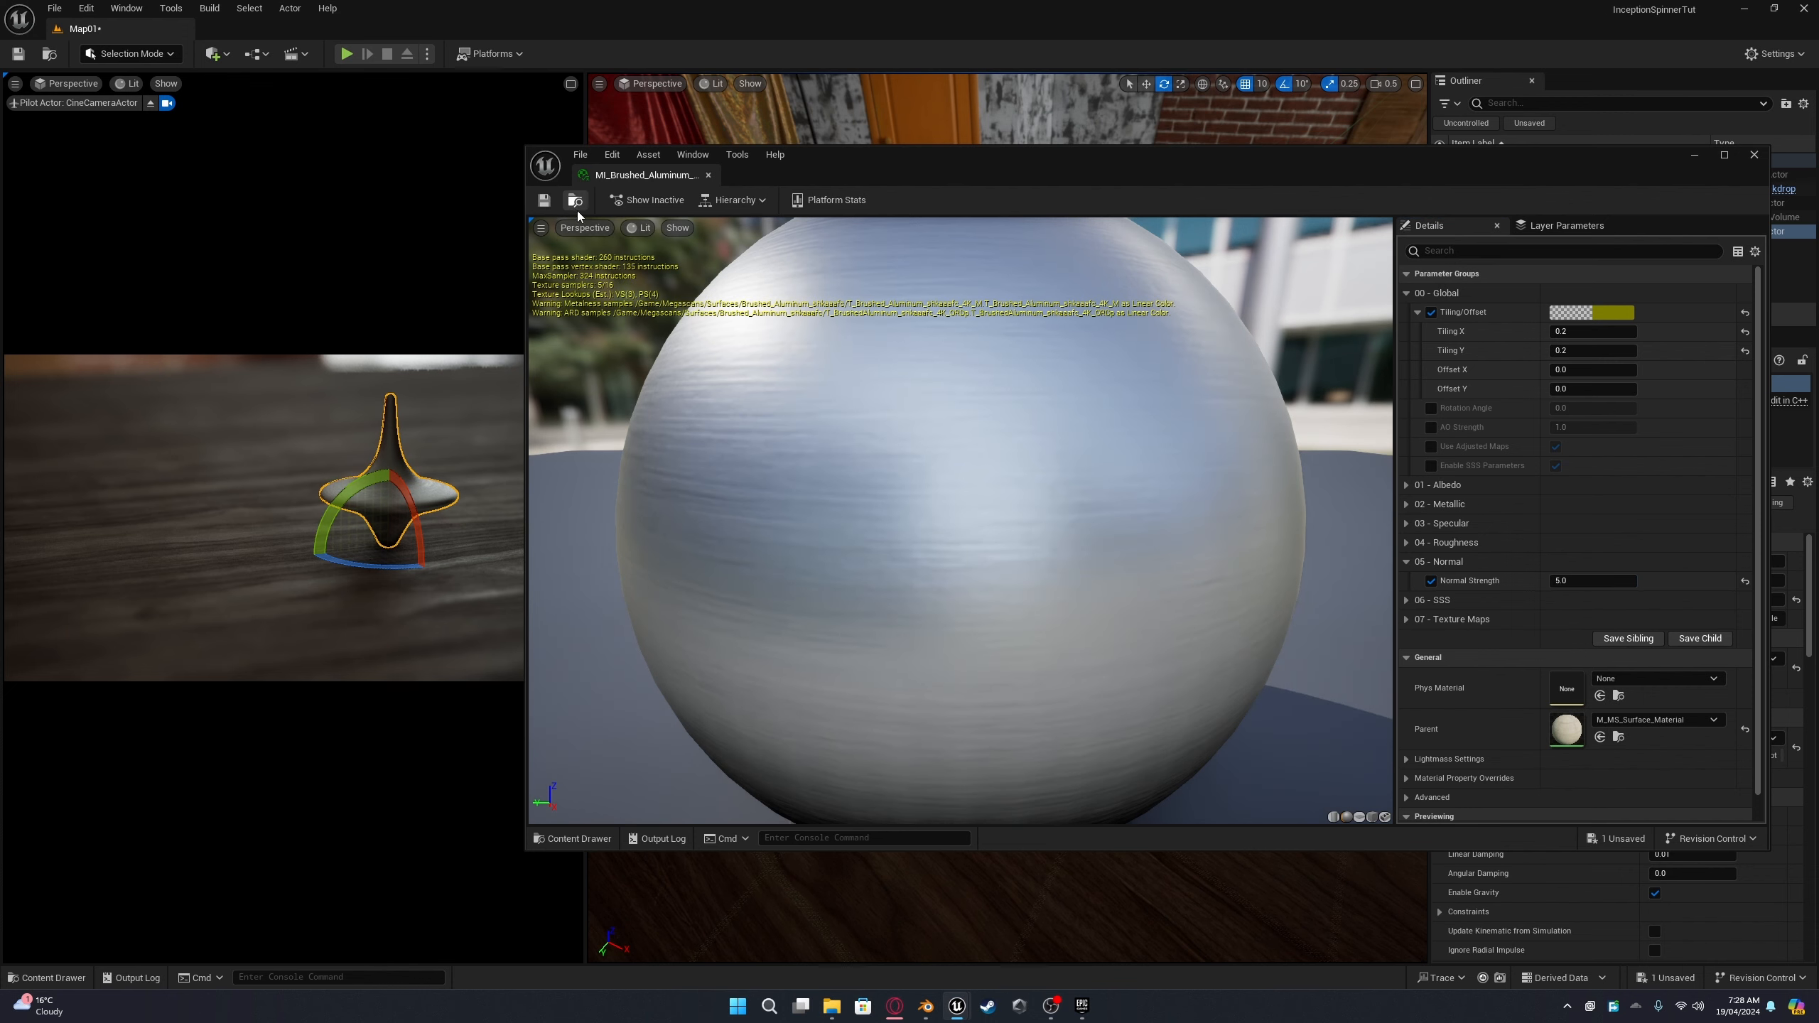
left_click(707, 175)
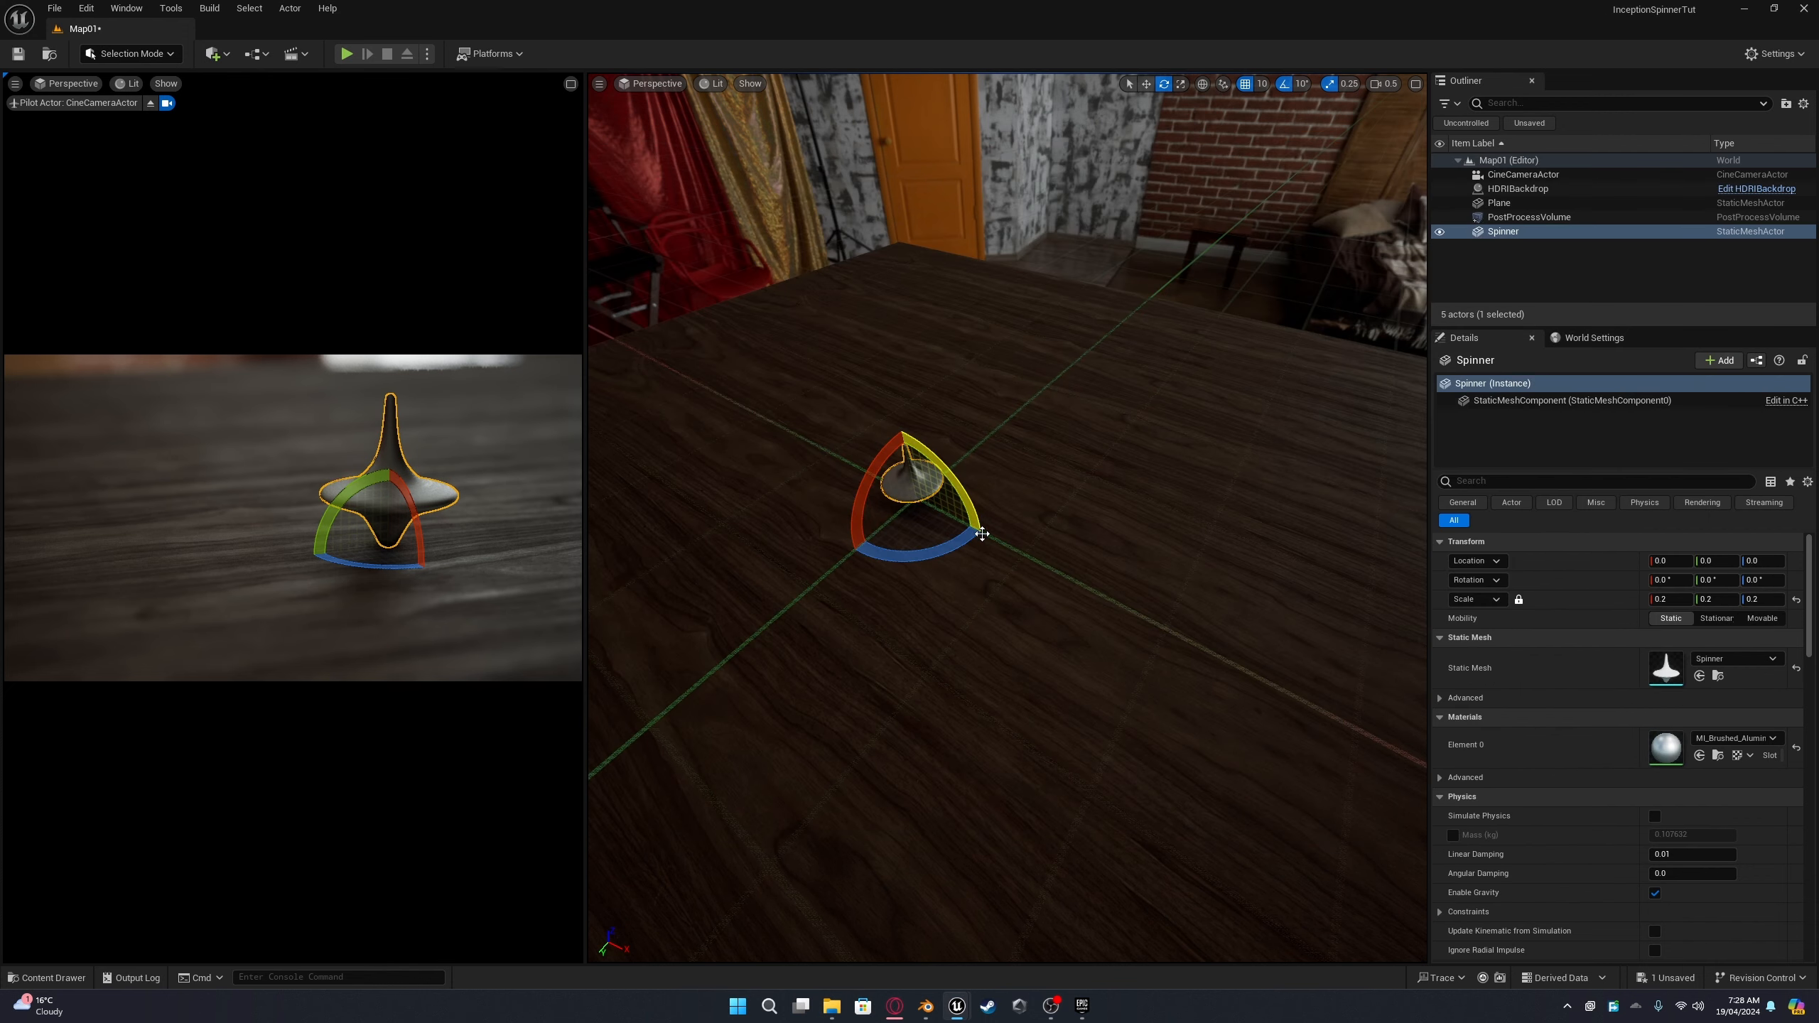
Step: Open the plane's walnut veneer material instance, enable the Tiling/Offset override, and set Tiling X and Tiling Y to 0.7
left_click(1131, 548)
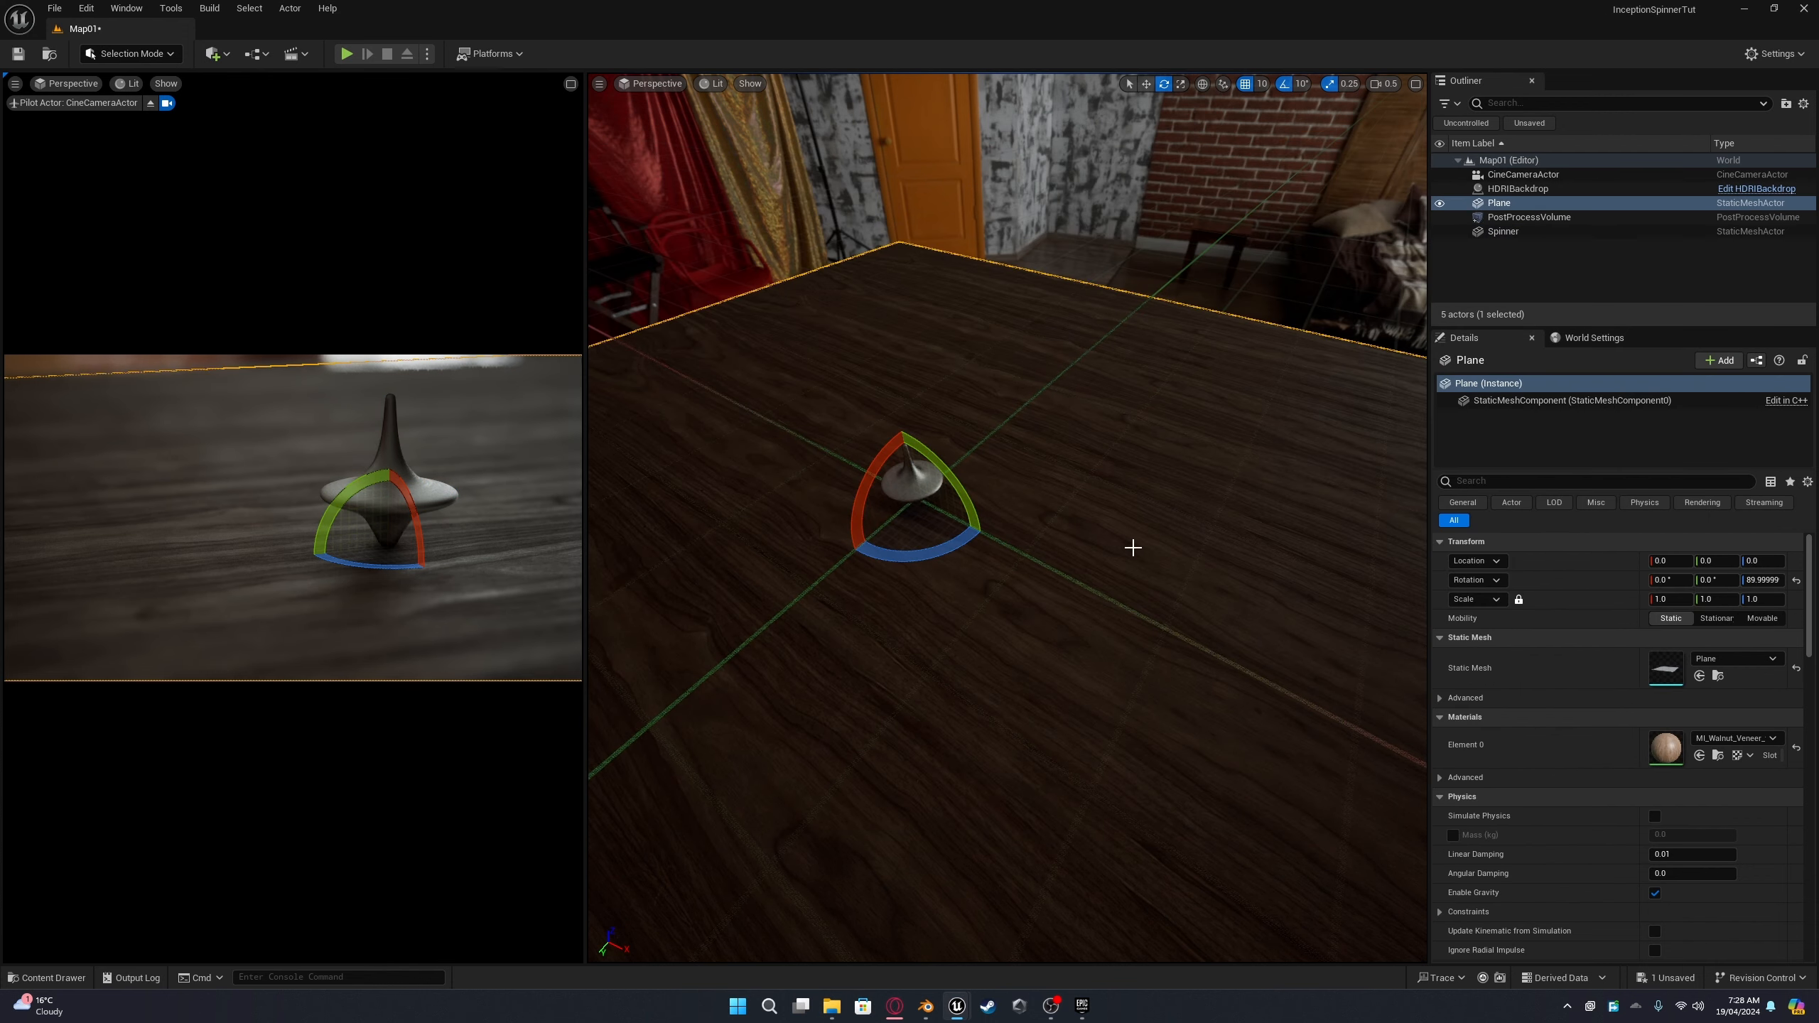
double_click(1674, 756)
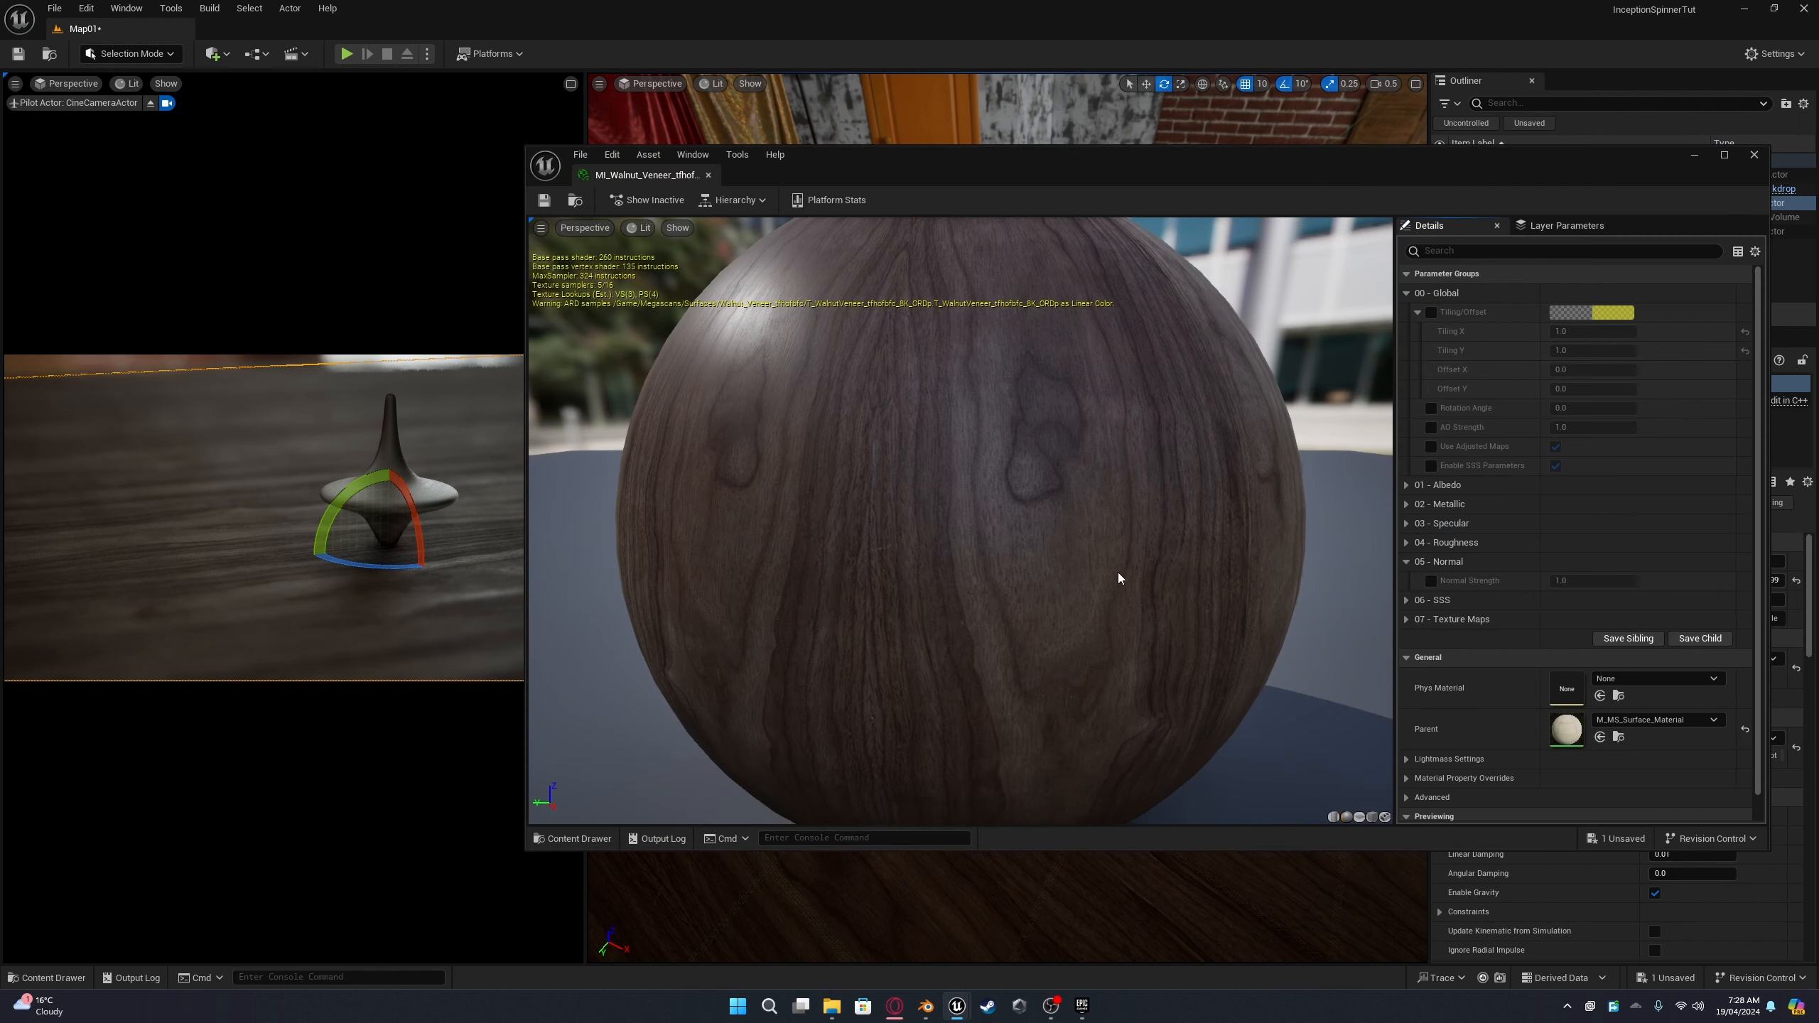
left_click(1431, 312)
left_click(1583, 330)
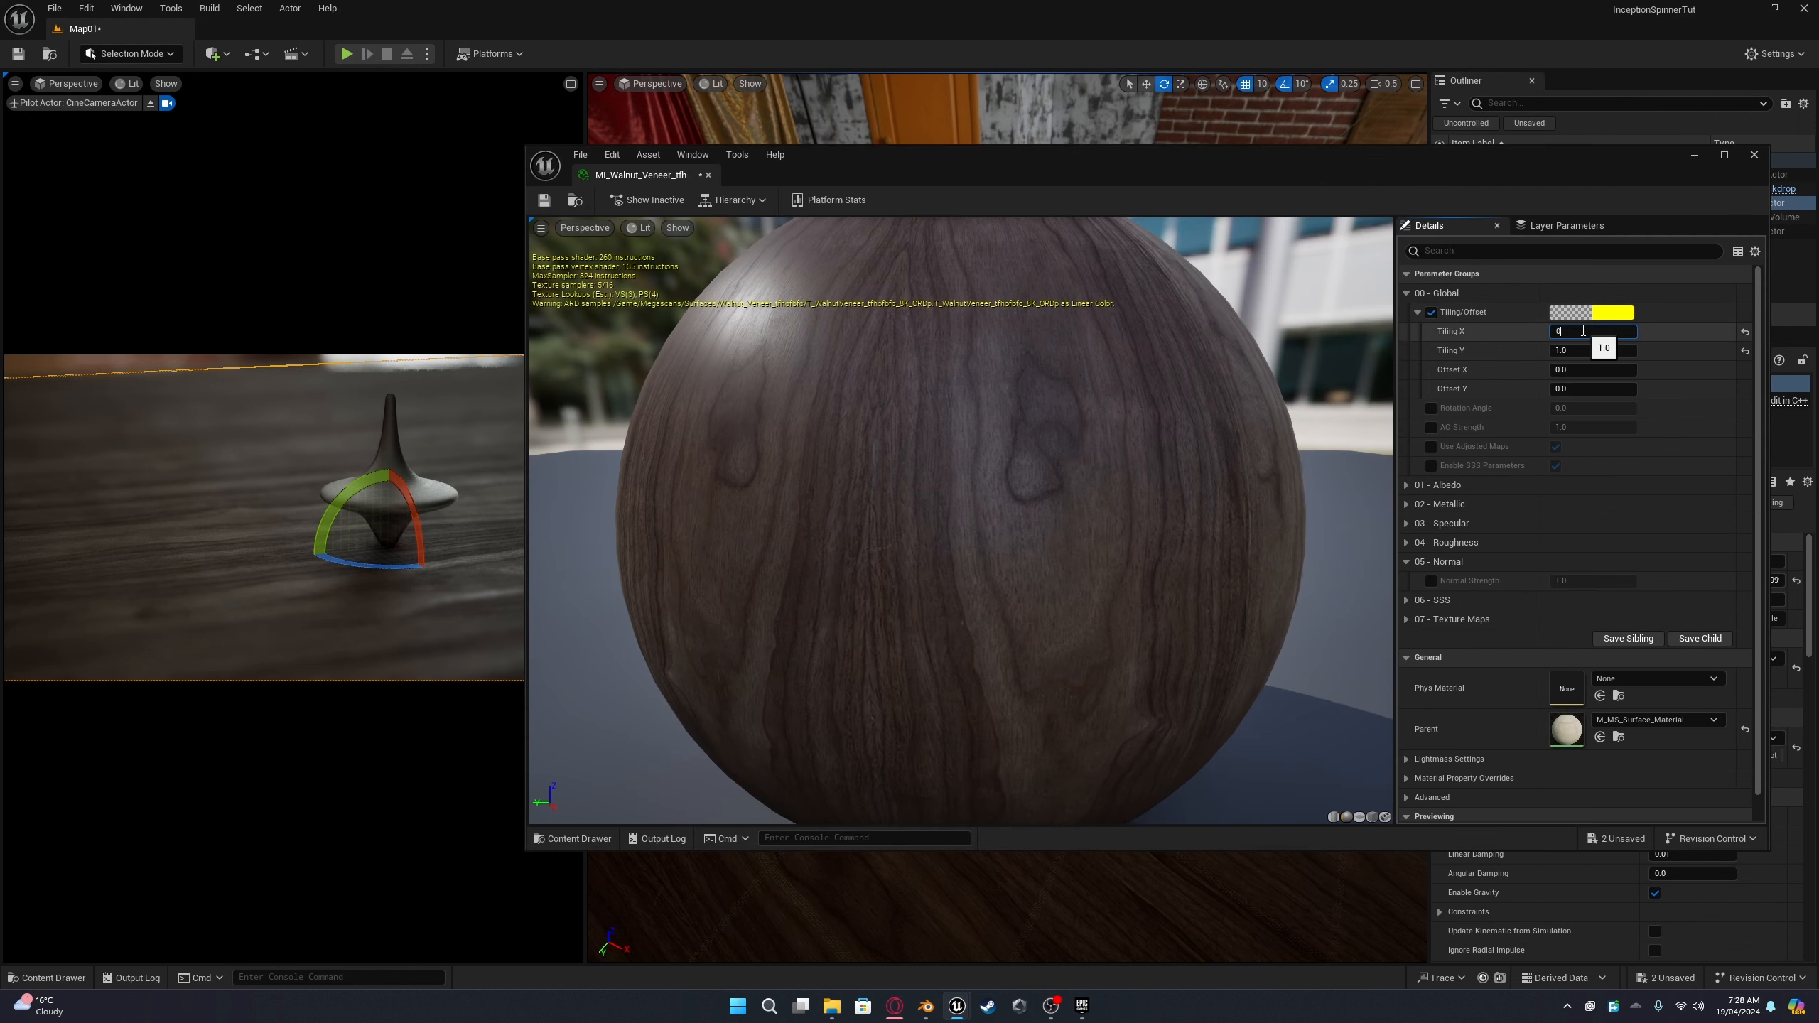
left_click(1596, 350)
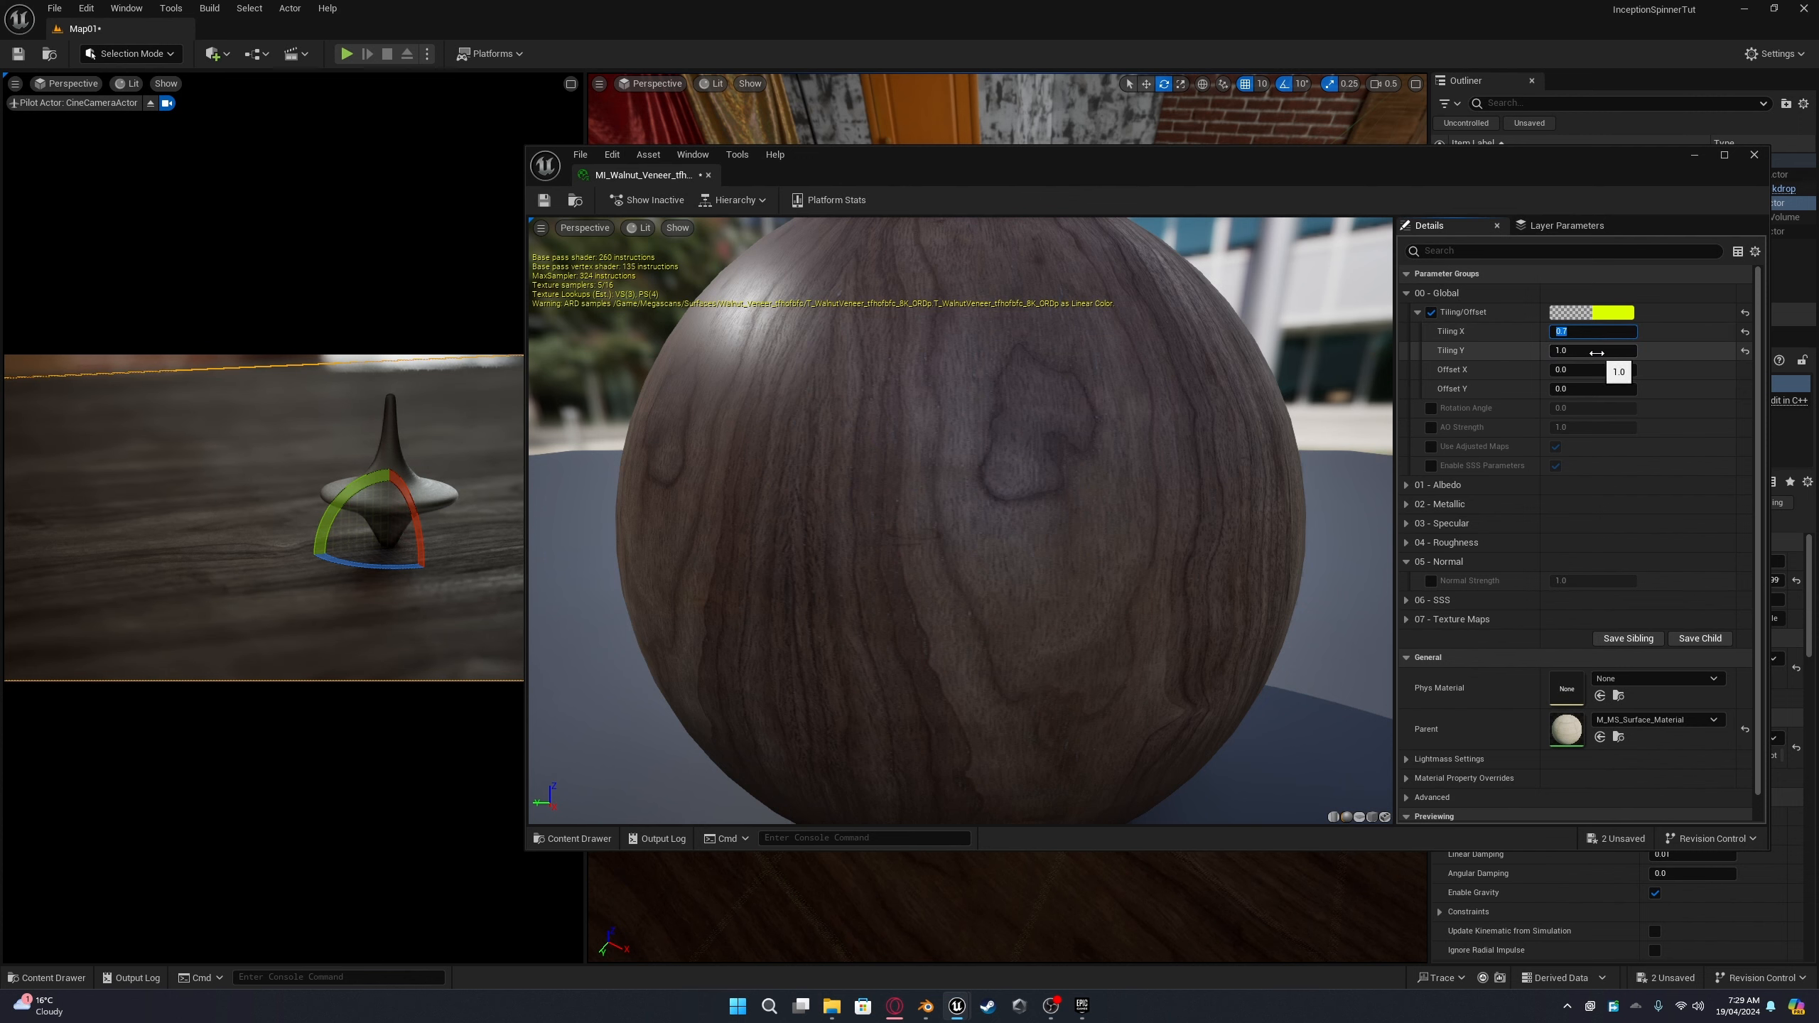
key("Return")
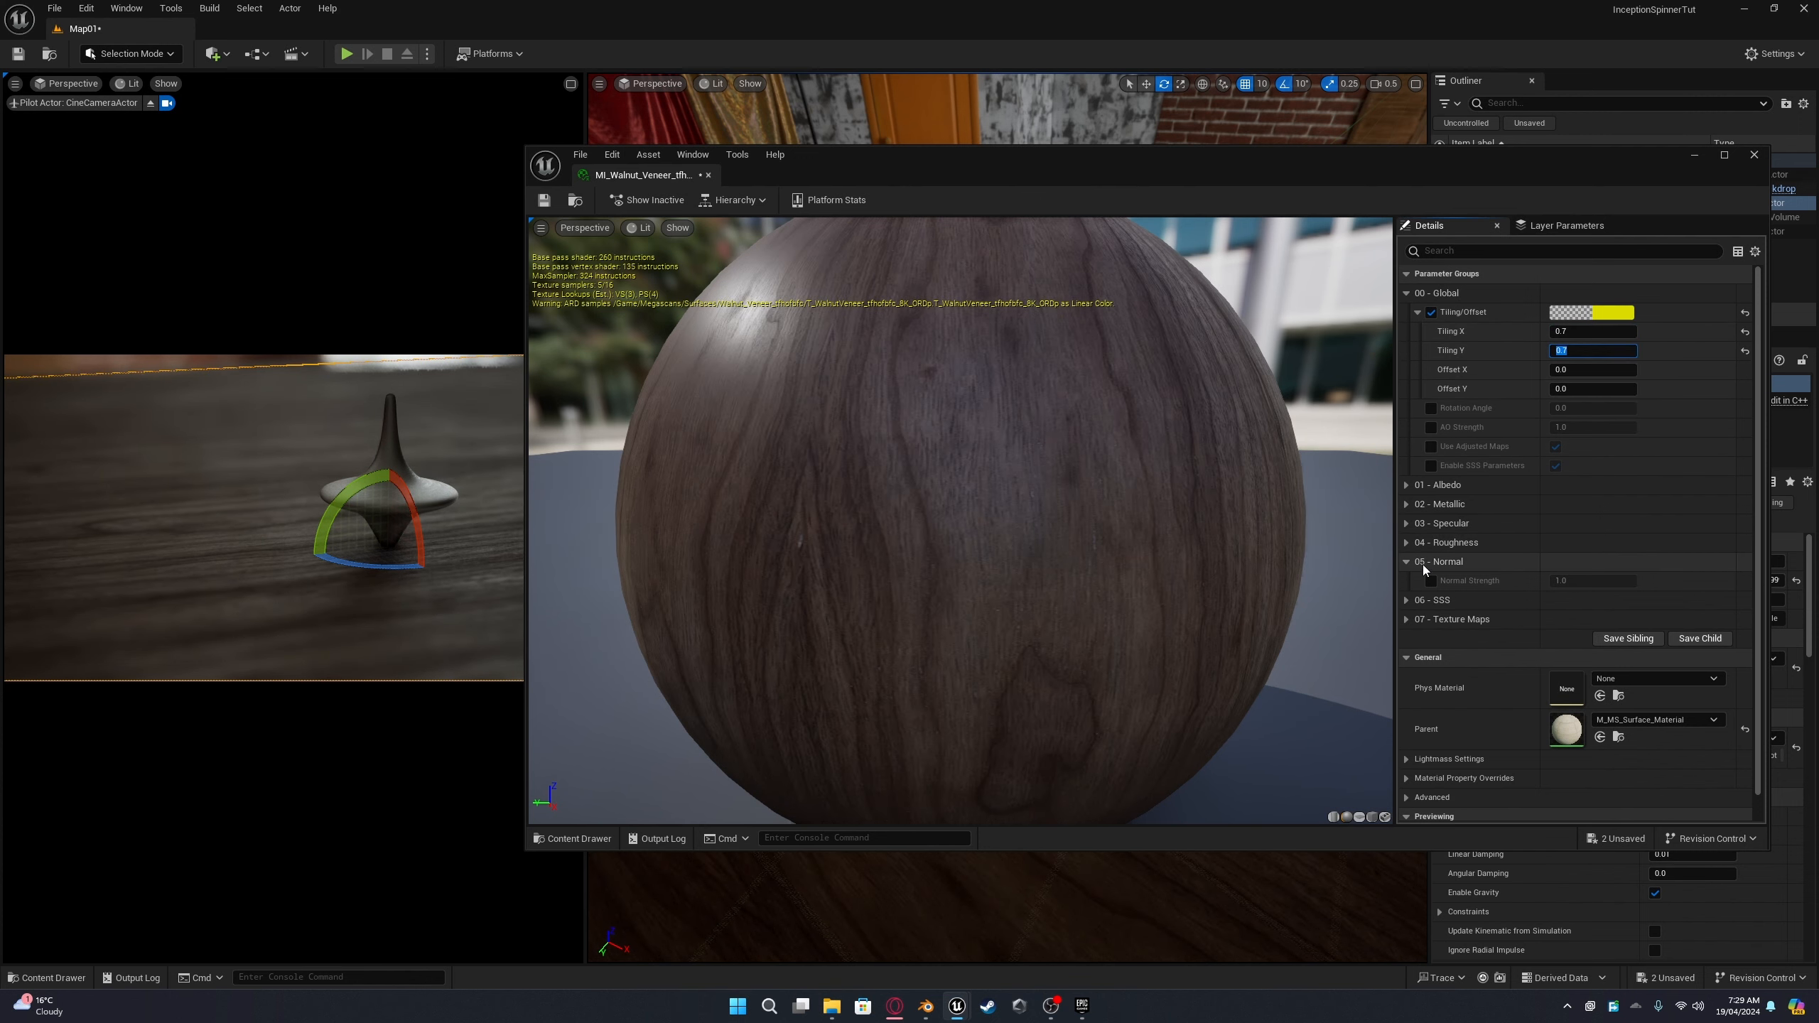
Step: Enable the walnut material's Albedo Controls and raise saturation to about 1.42, brightness to about 1.28 and contrast to about 1.25
left_click(1408, 486)
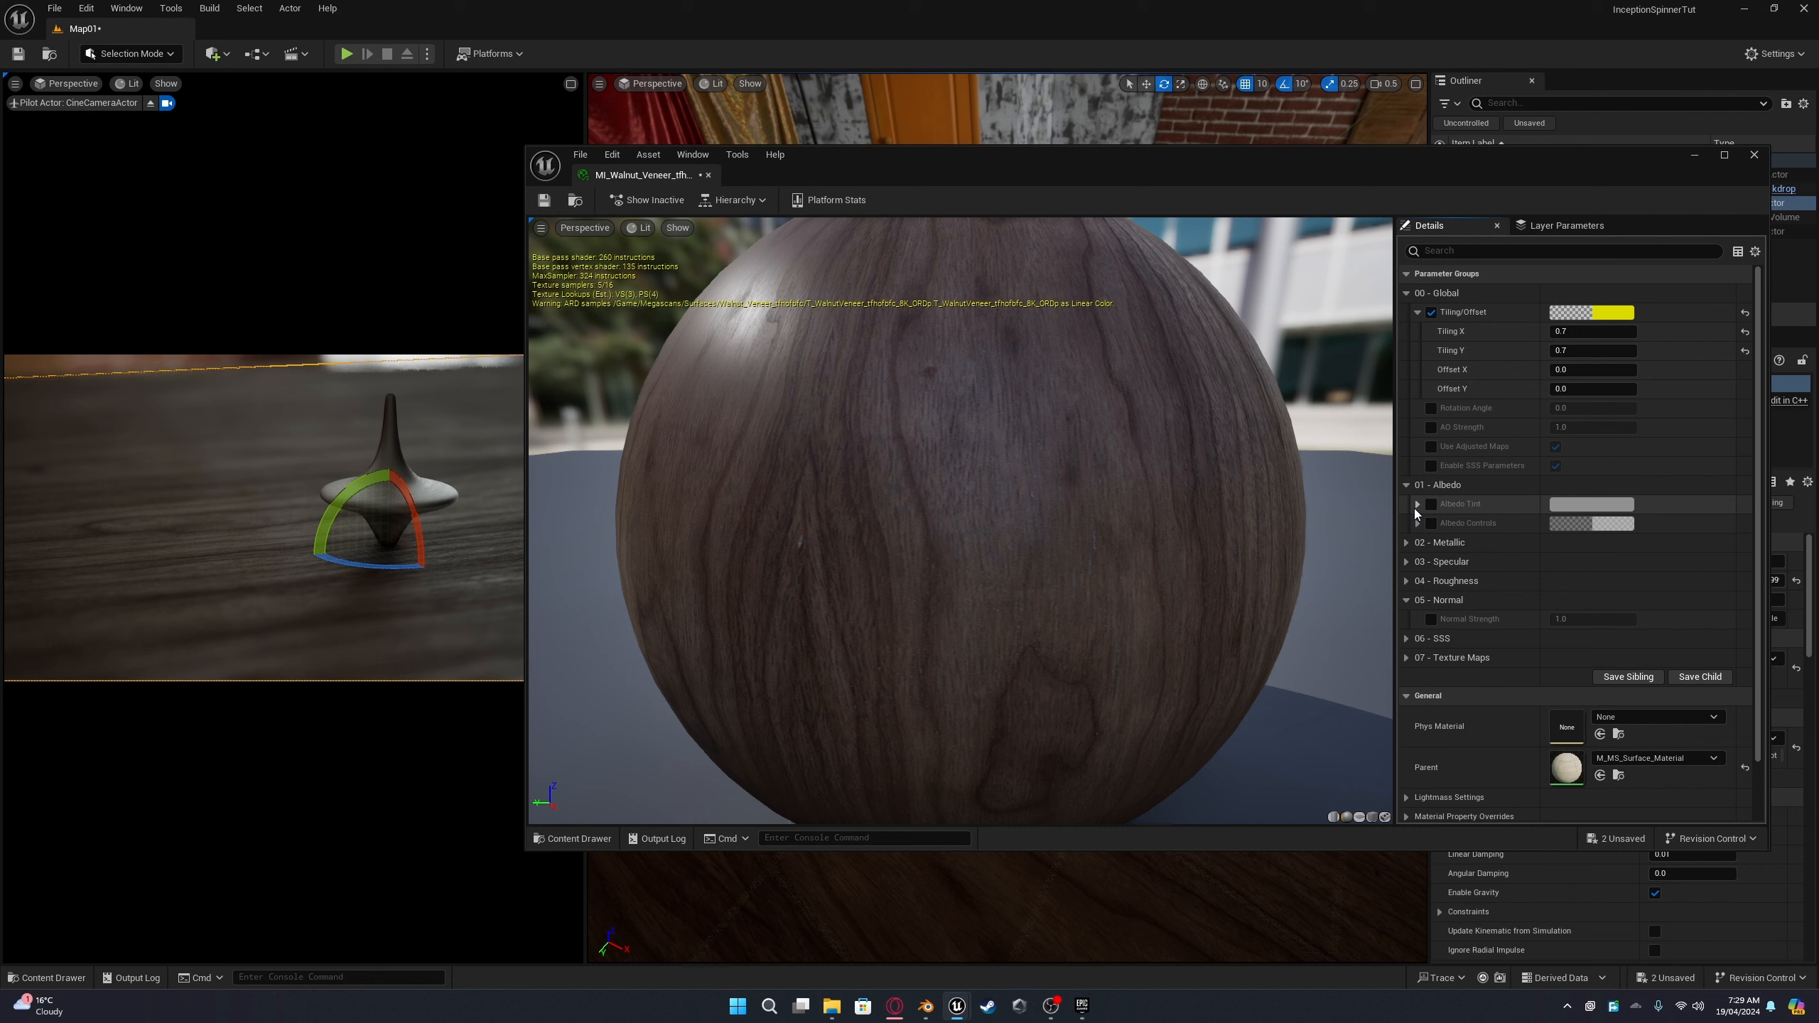
left_click(1417, 523)
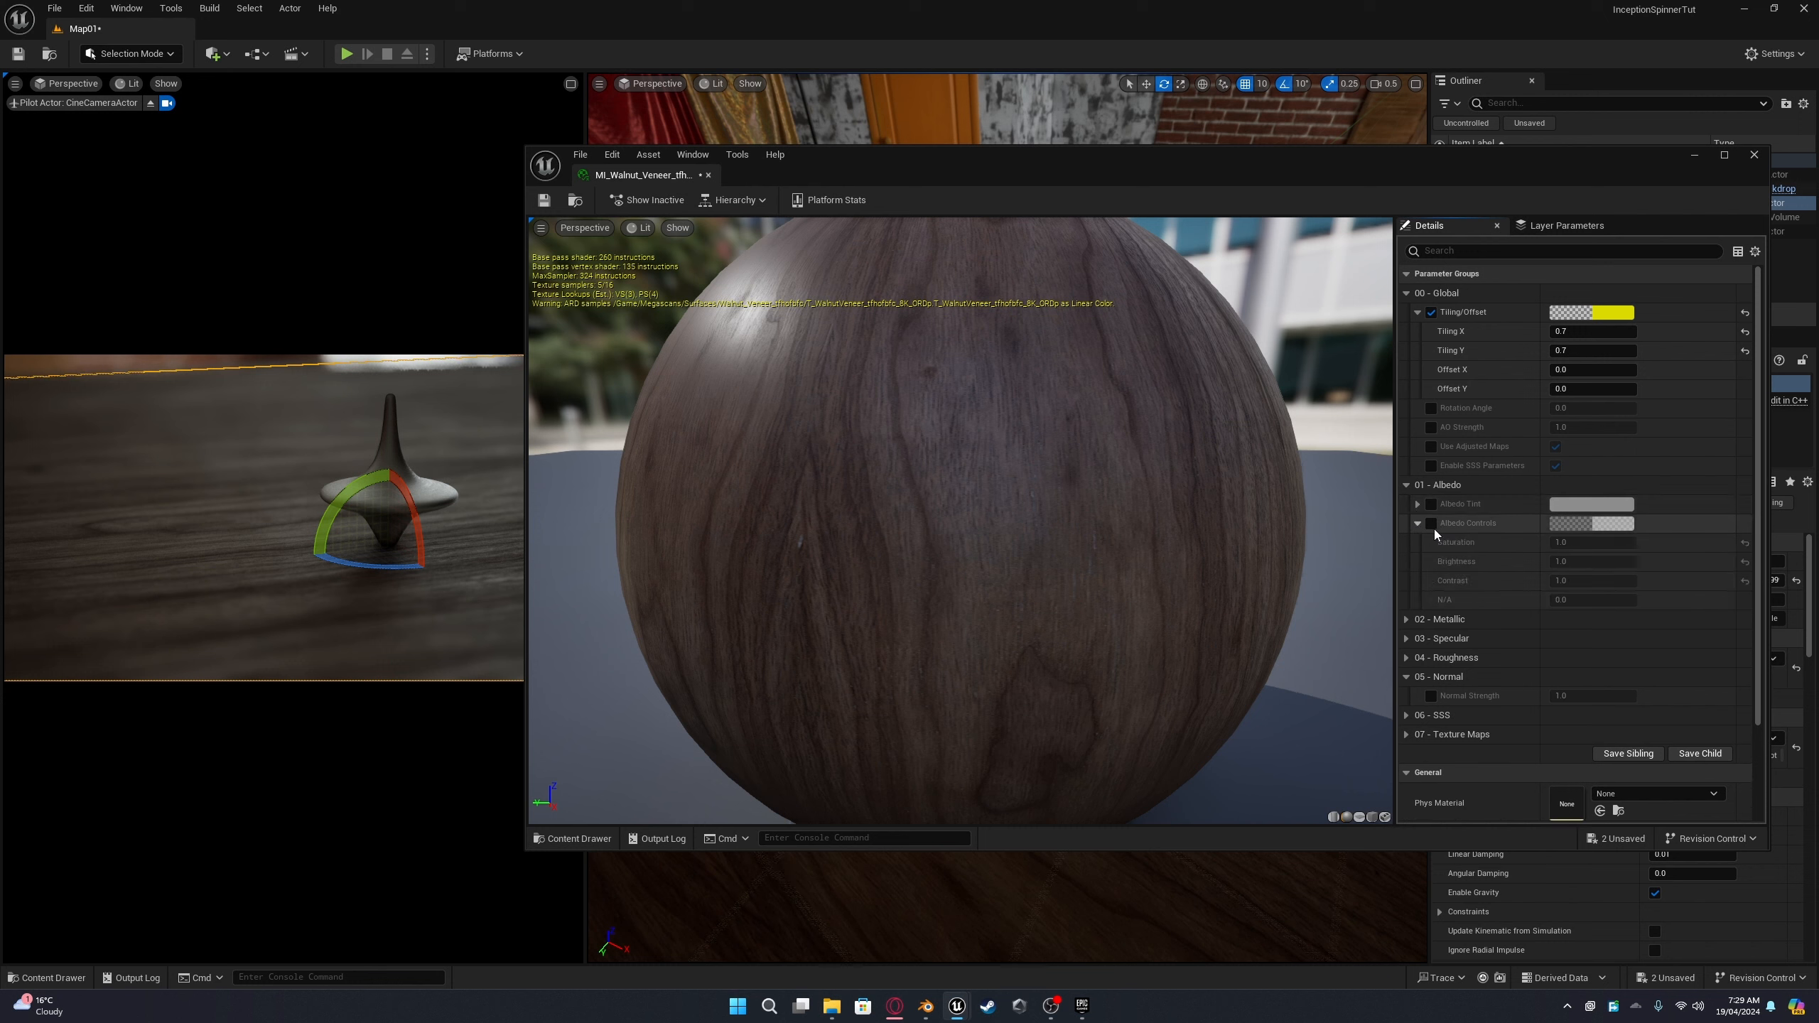
left_click(1432, 524)
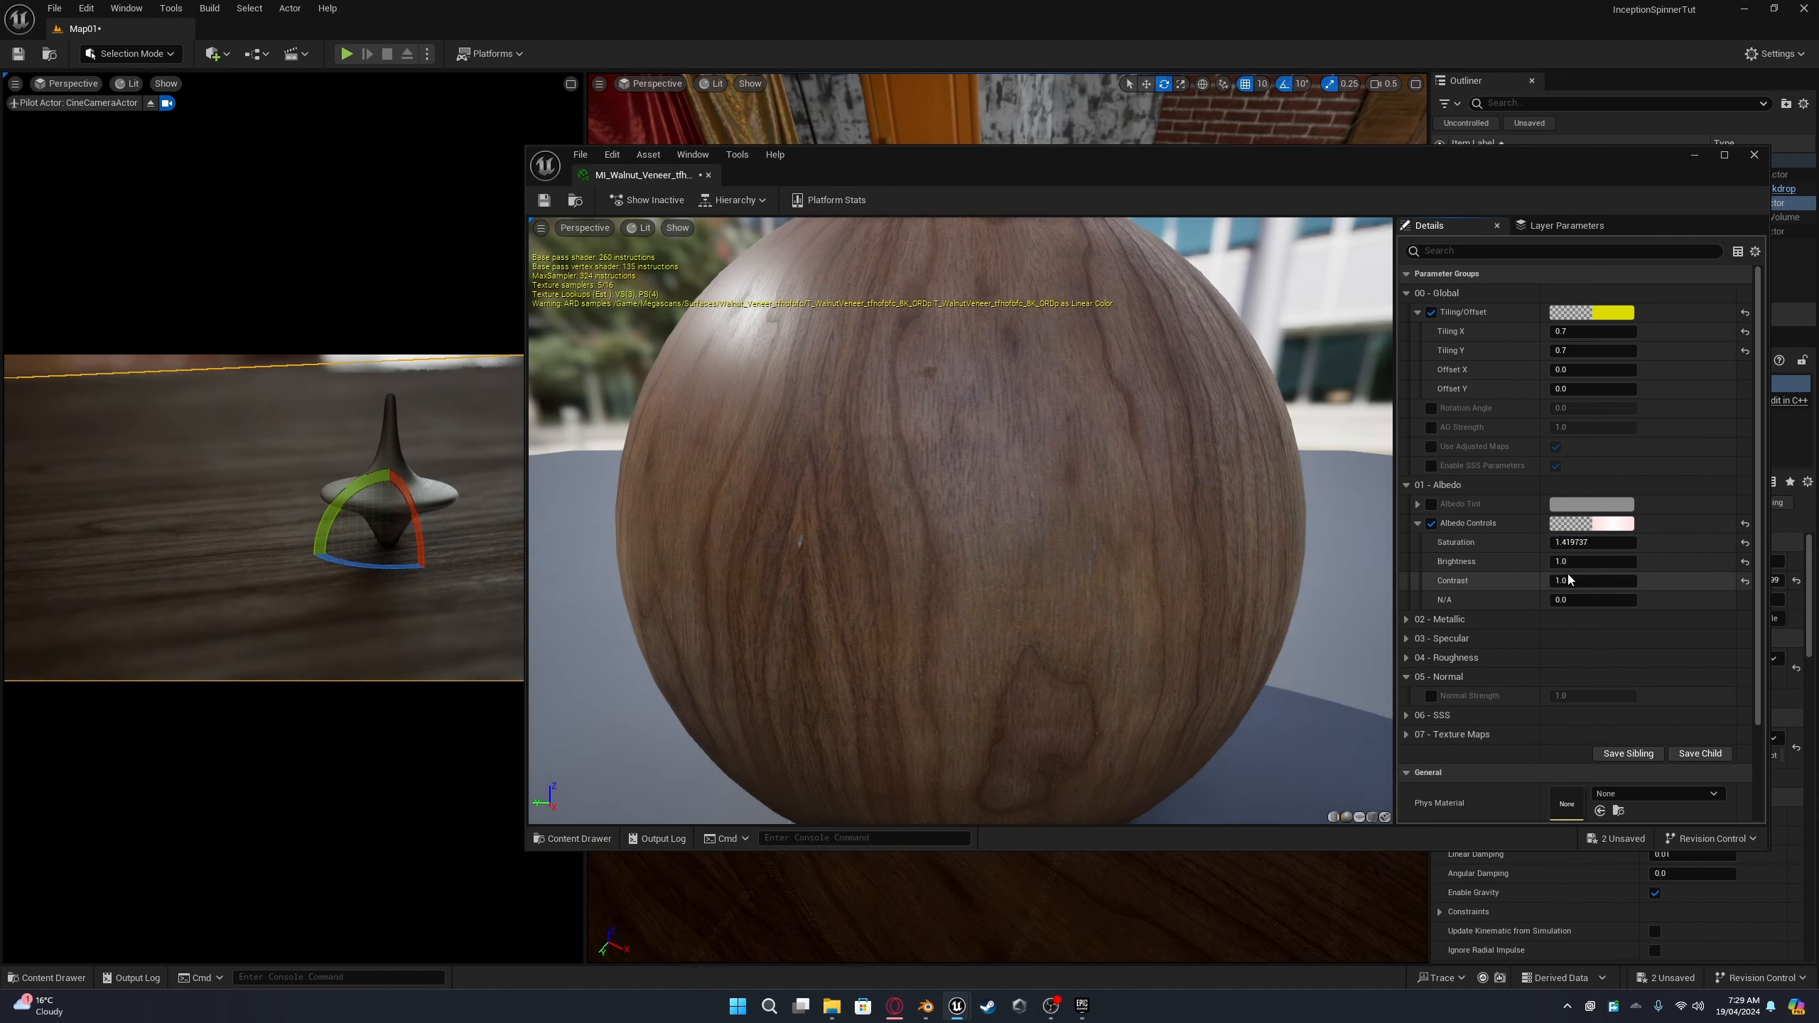
left_click_drag(1593, 561, 1630, 561)
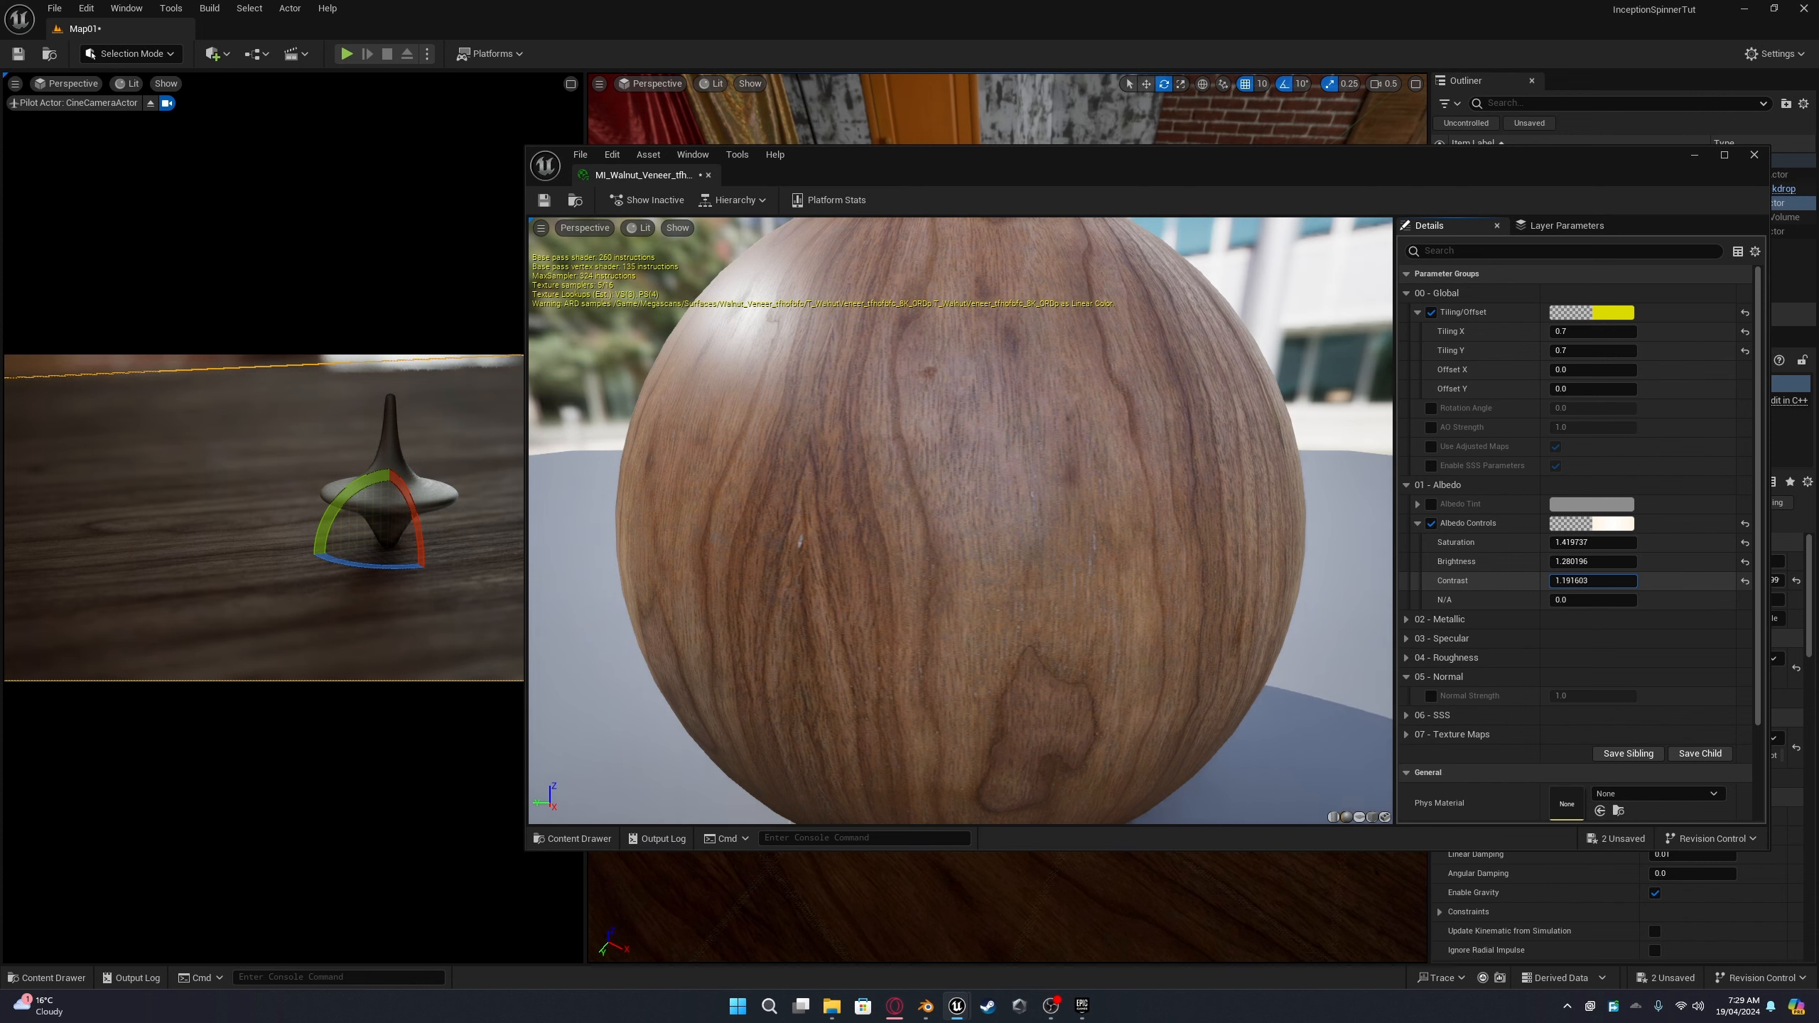
Step: Enable the walnut material's Normal Strength override and set it to 10
scroll(1496, 514, "down", 1)
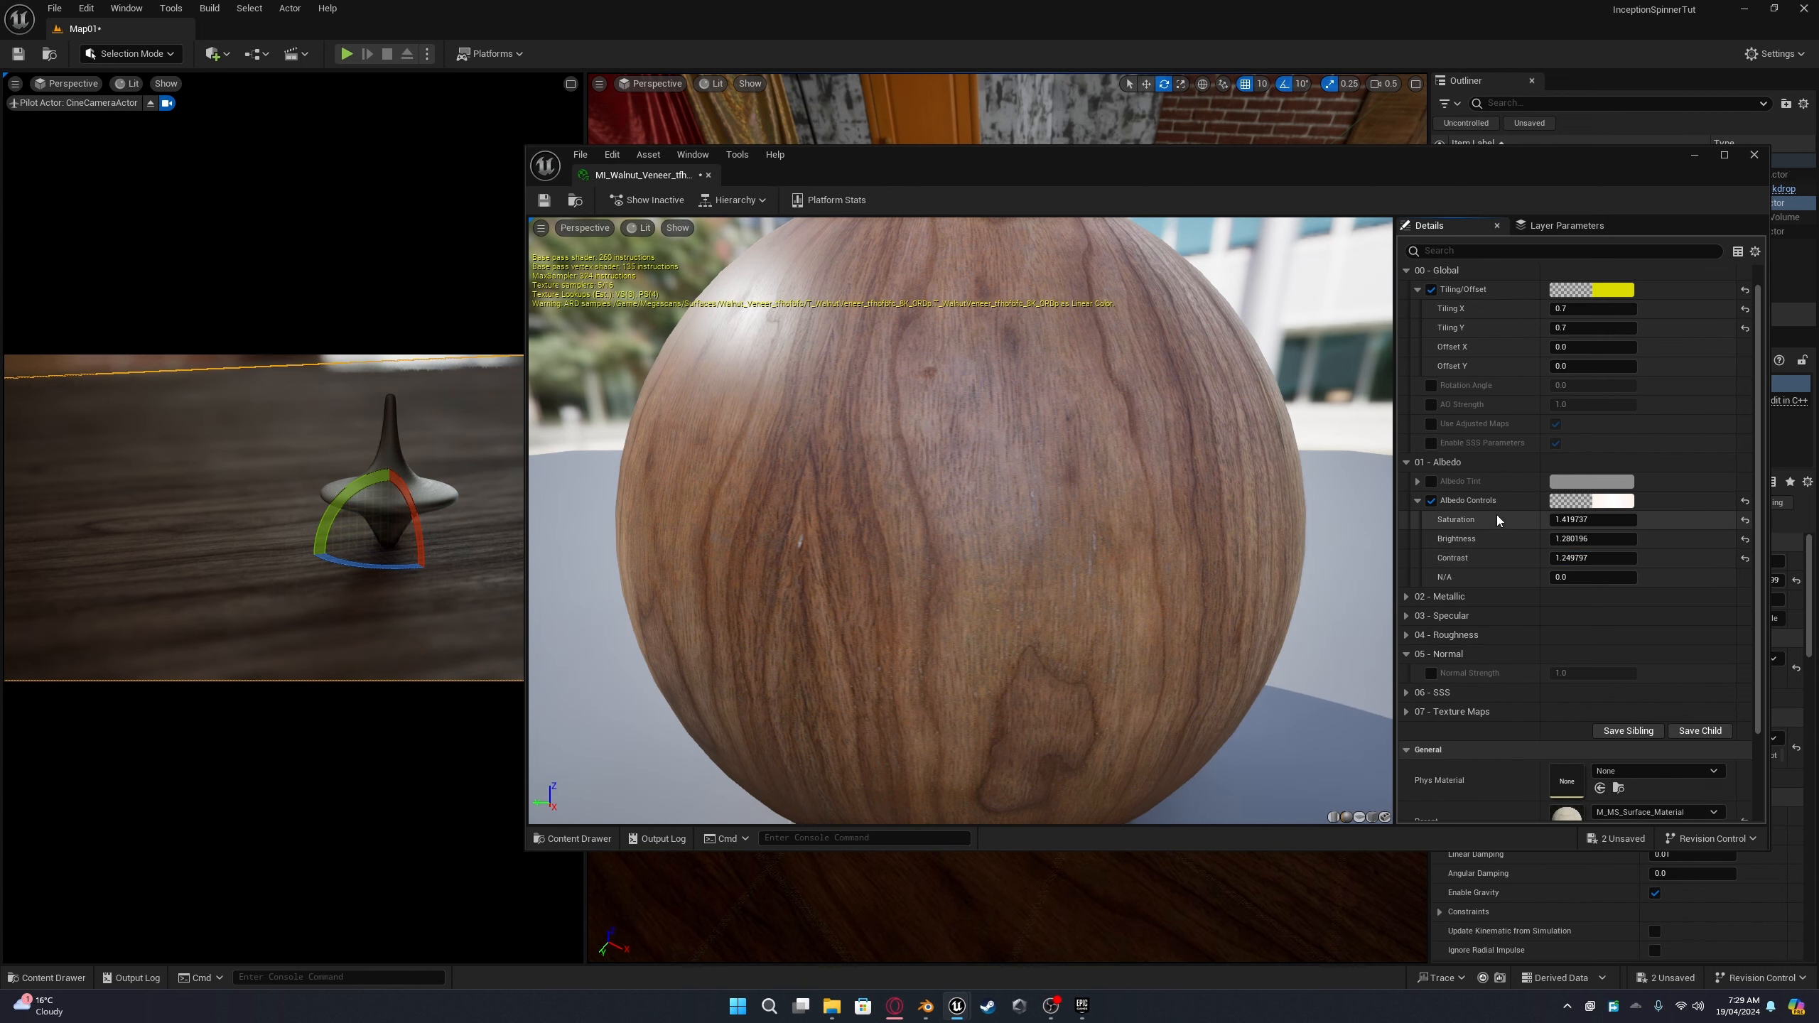
left_click(1431, 673)
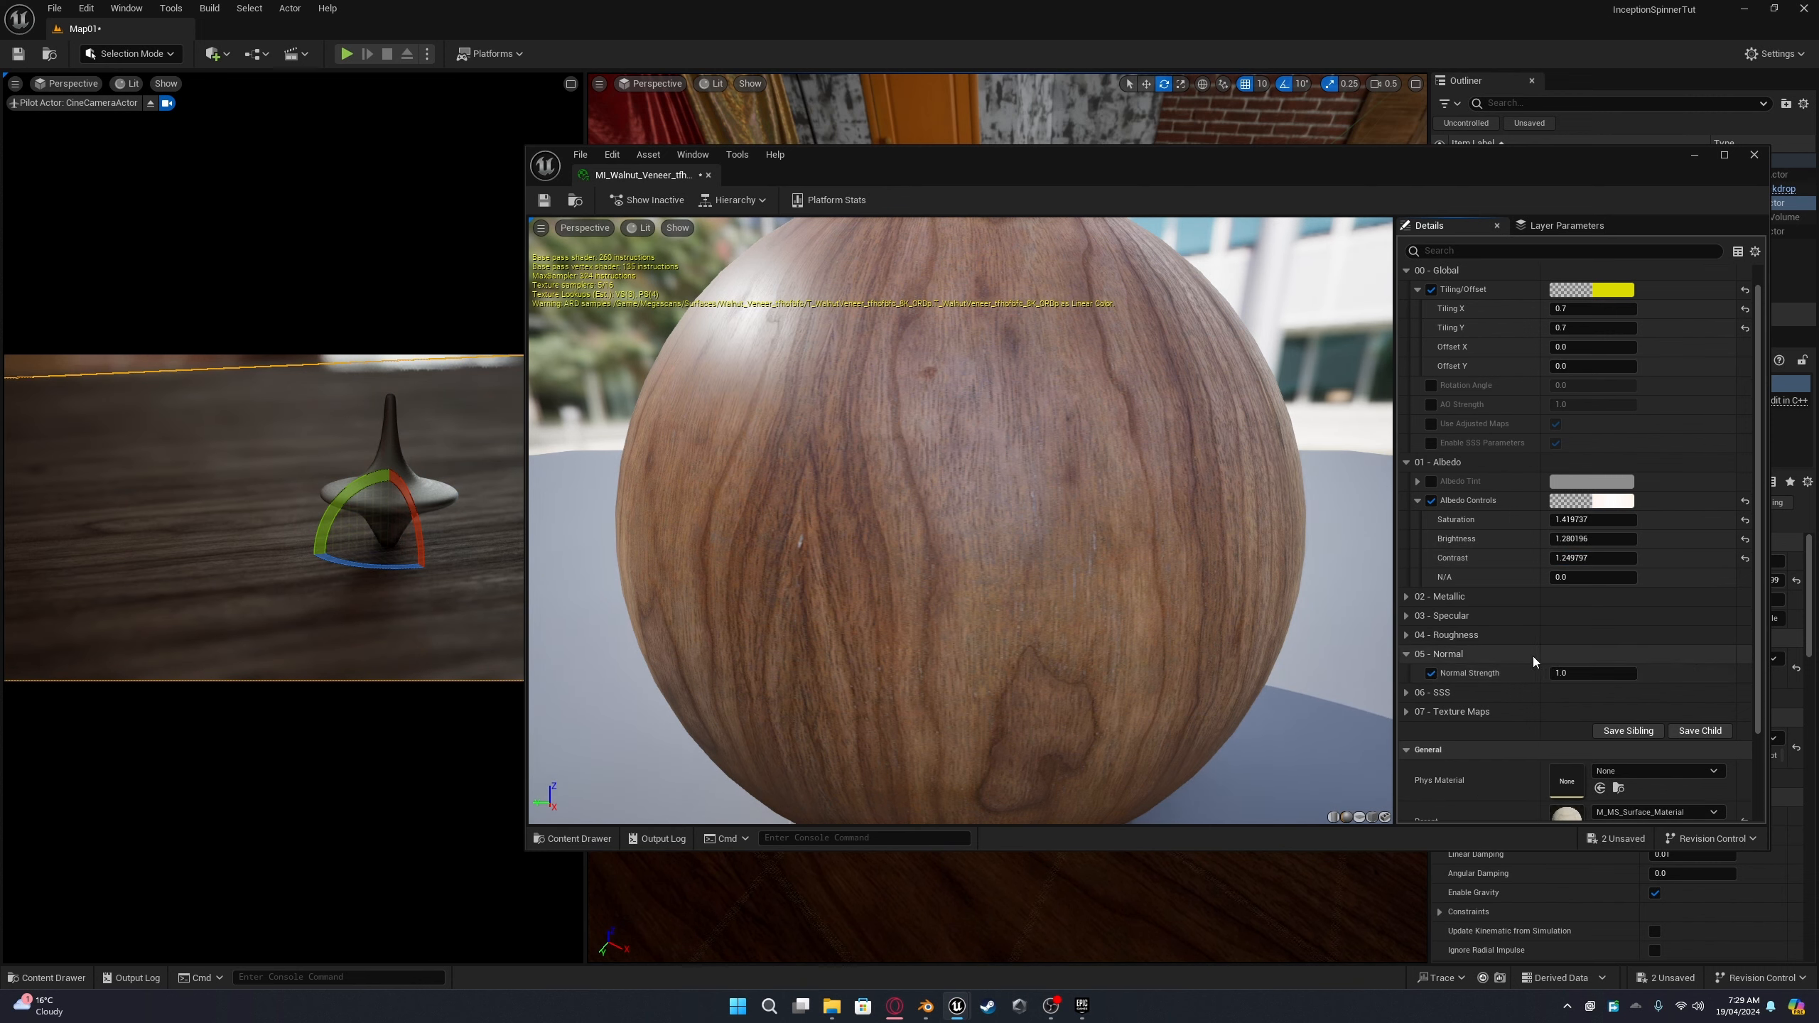
left_click(1567, 673)
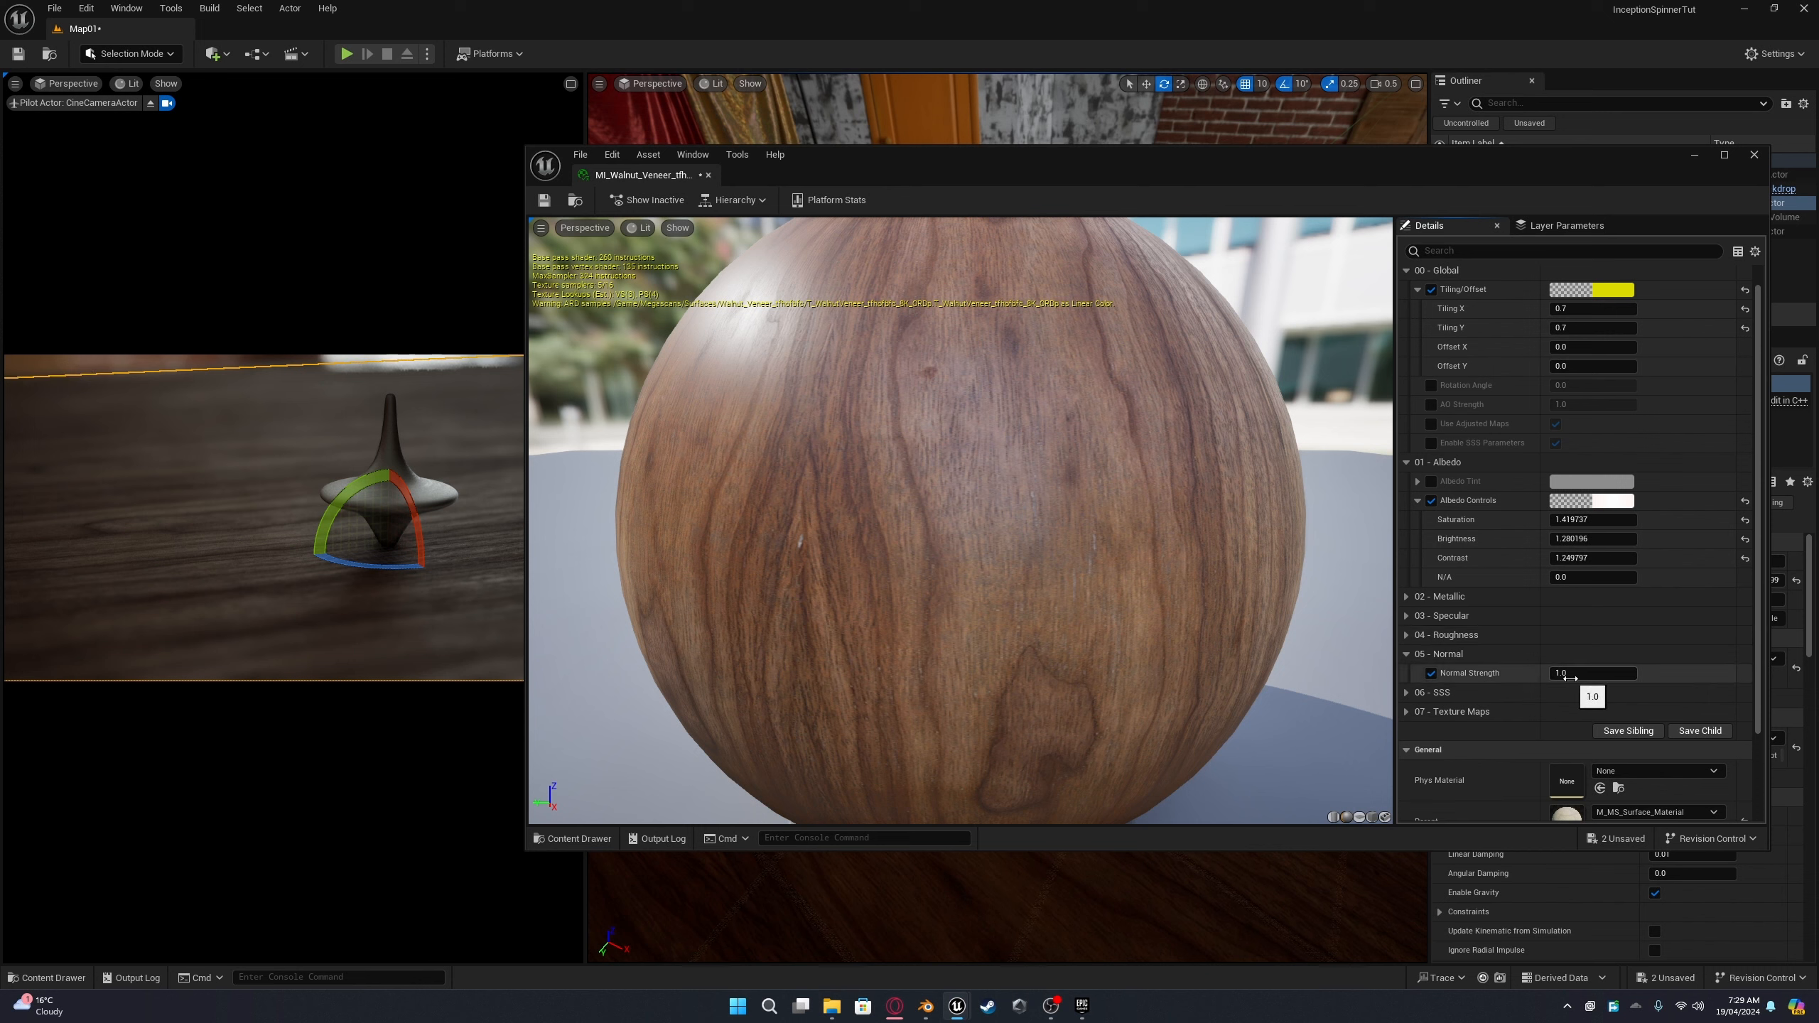
type("10")
key("Return")
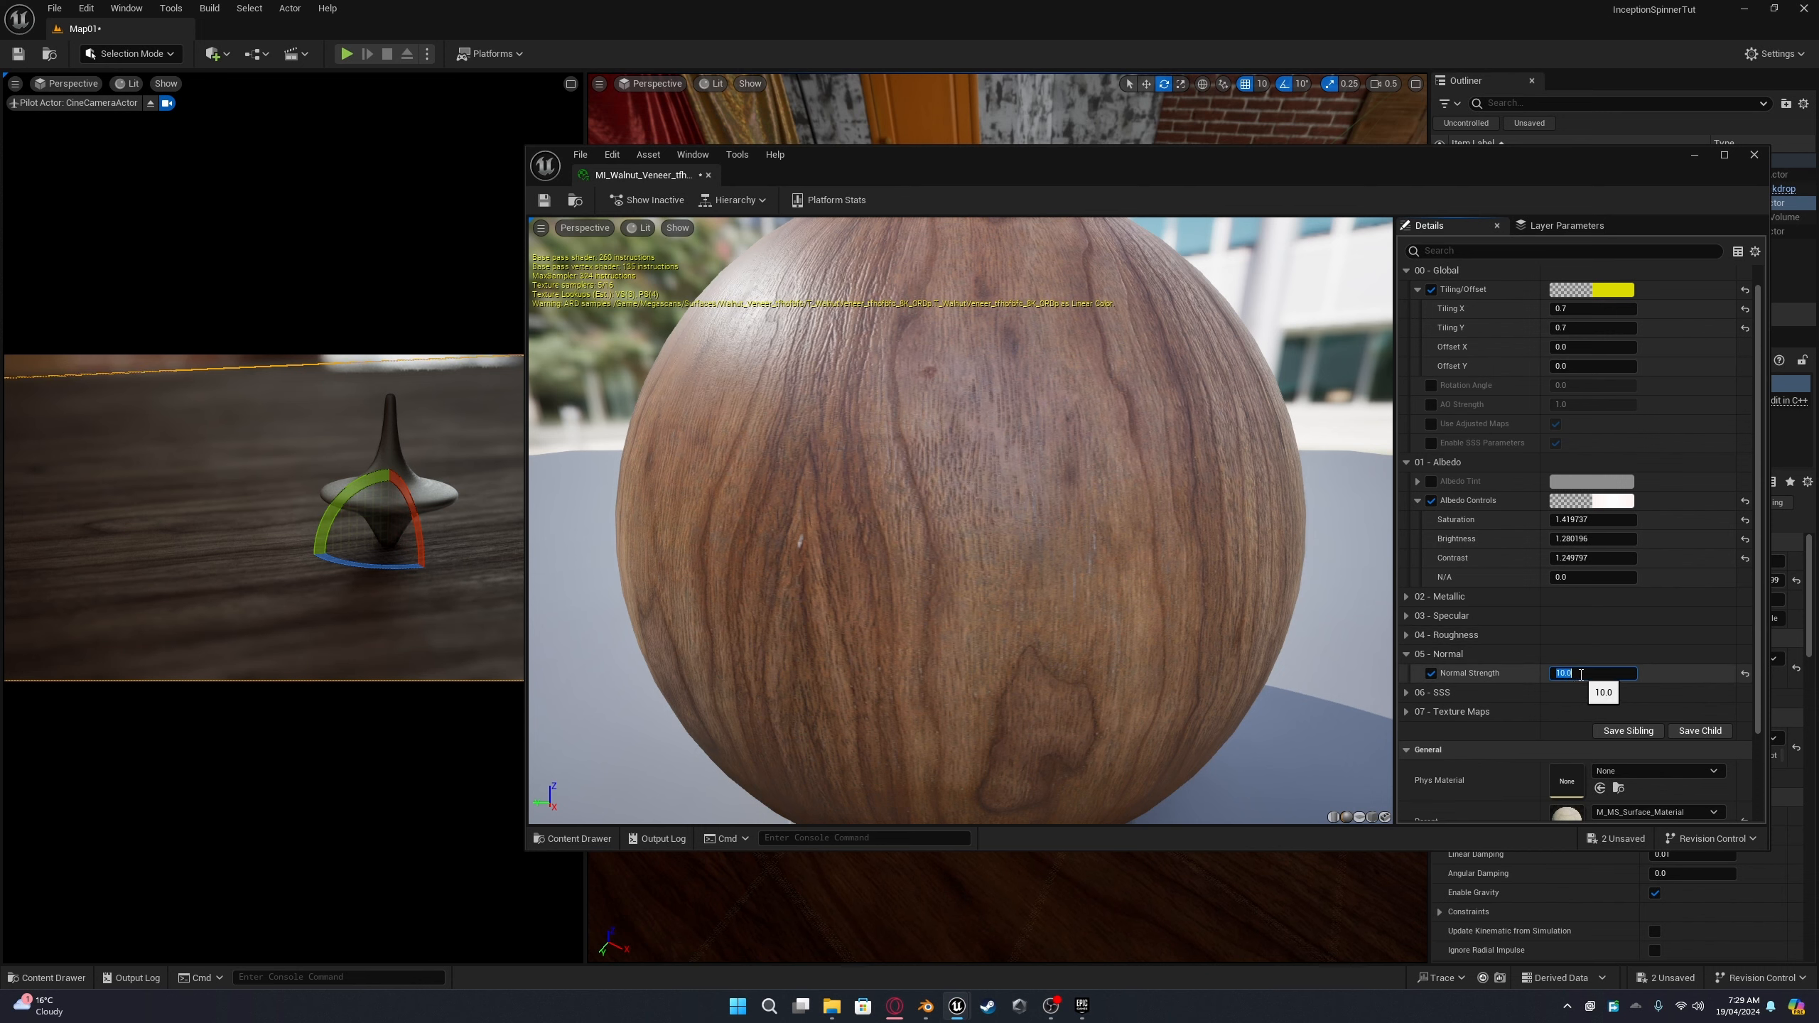
Step: Switch the walnut material's Normal Strength between 0 and 10 to compare the wood's surface relief
type("0")
key("Return")
type("10")
key("Return")
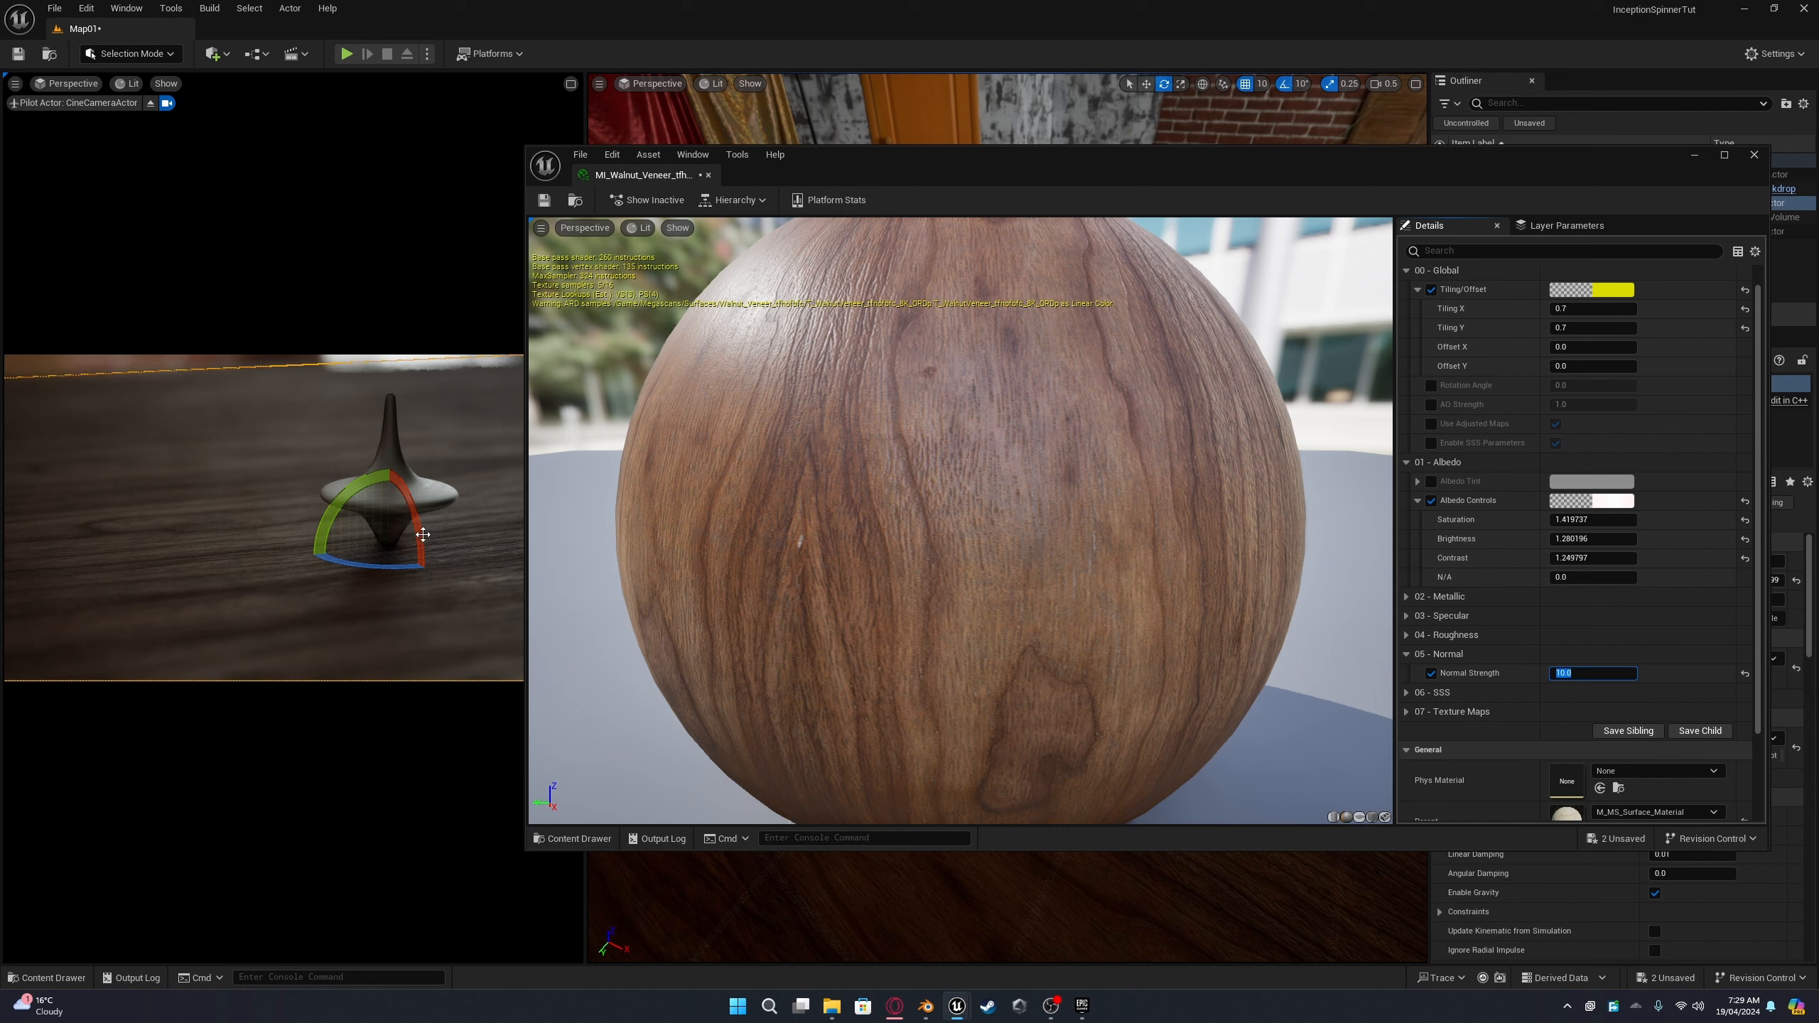
key("Return")
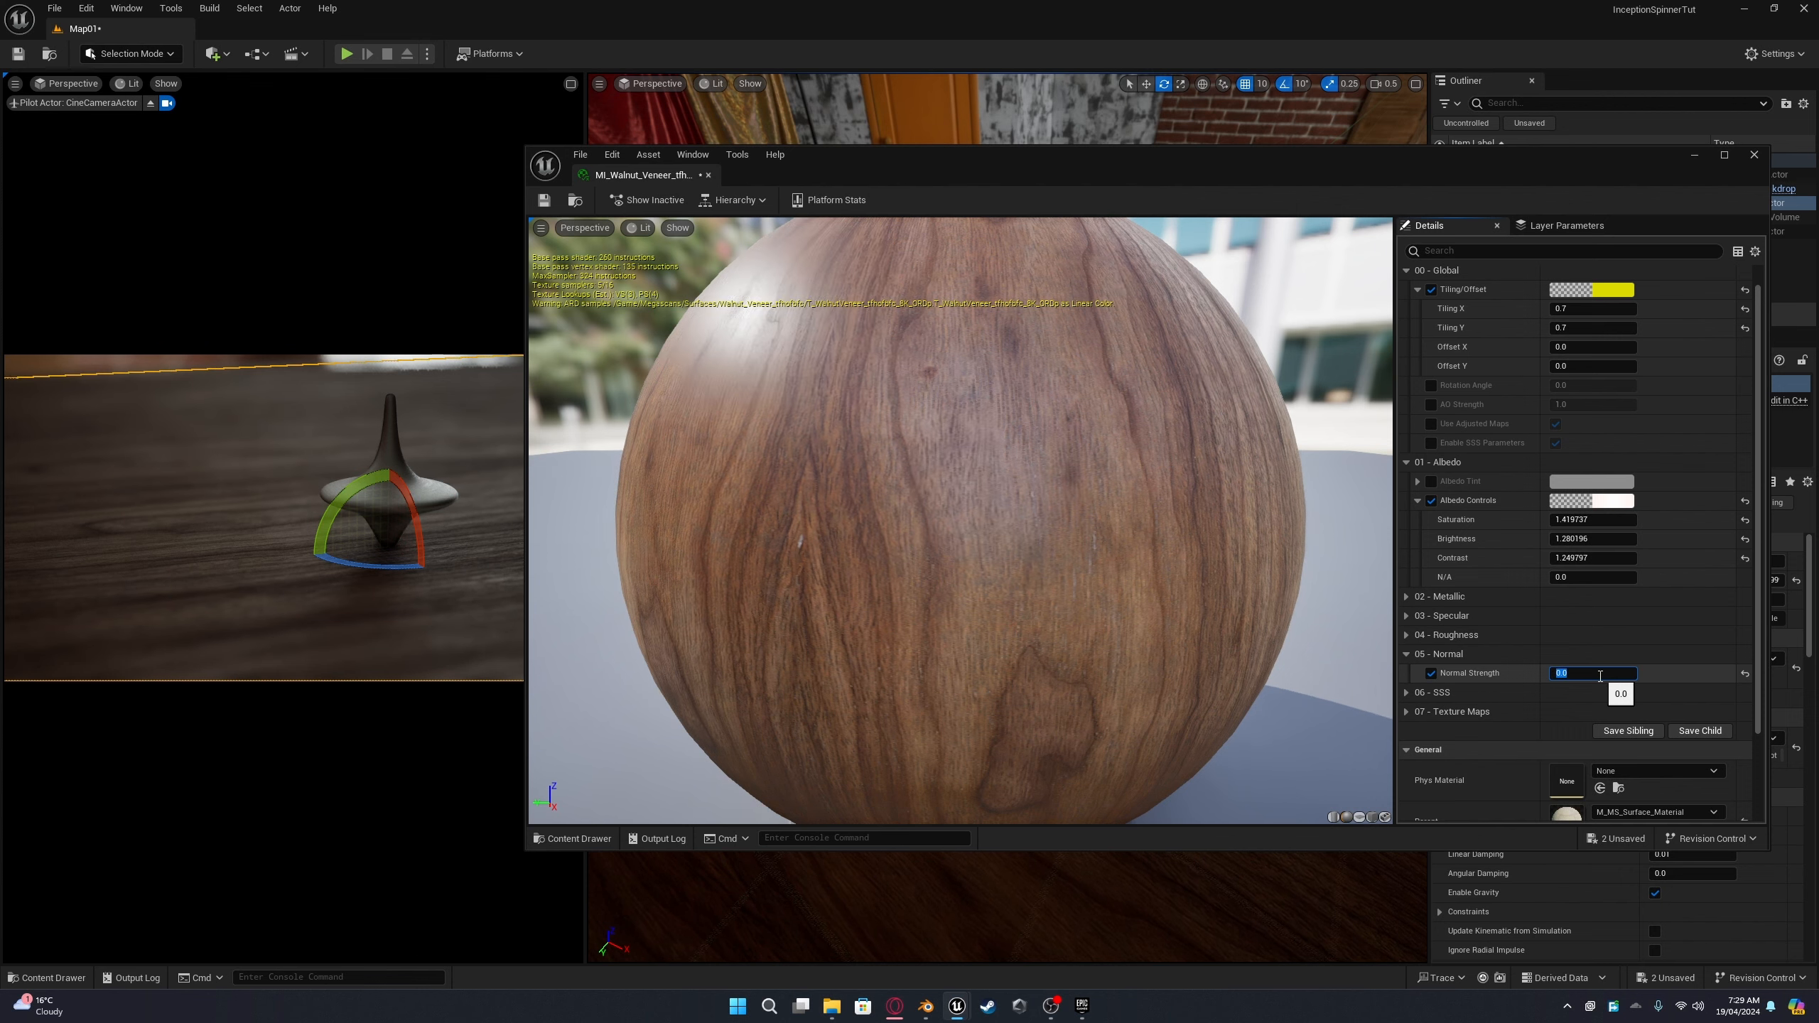
type("10")
key("Return")
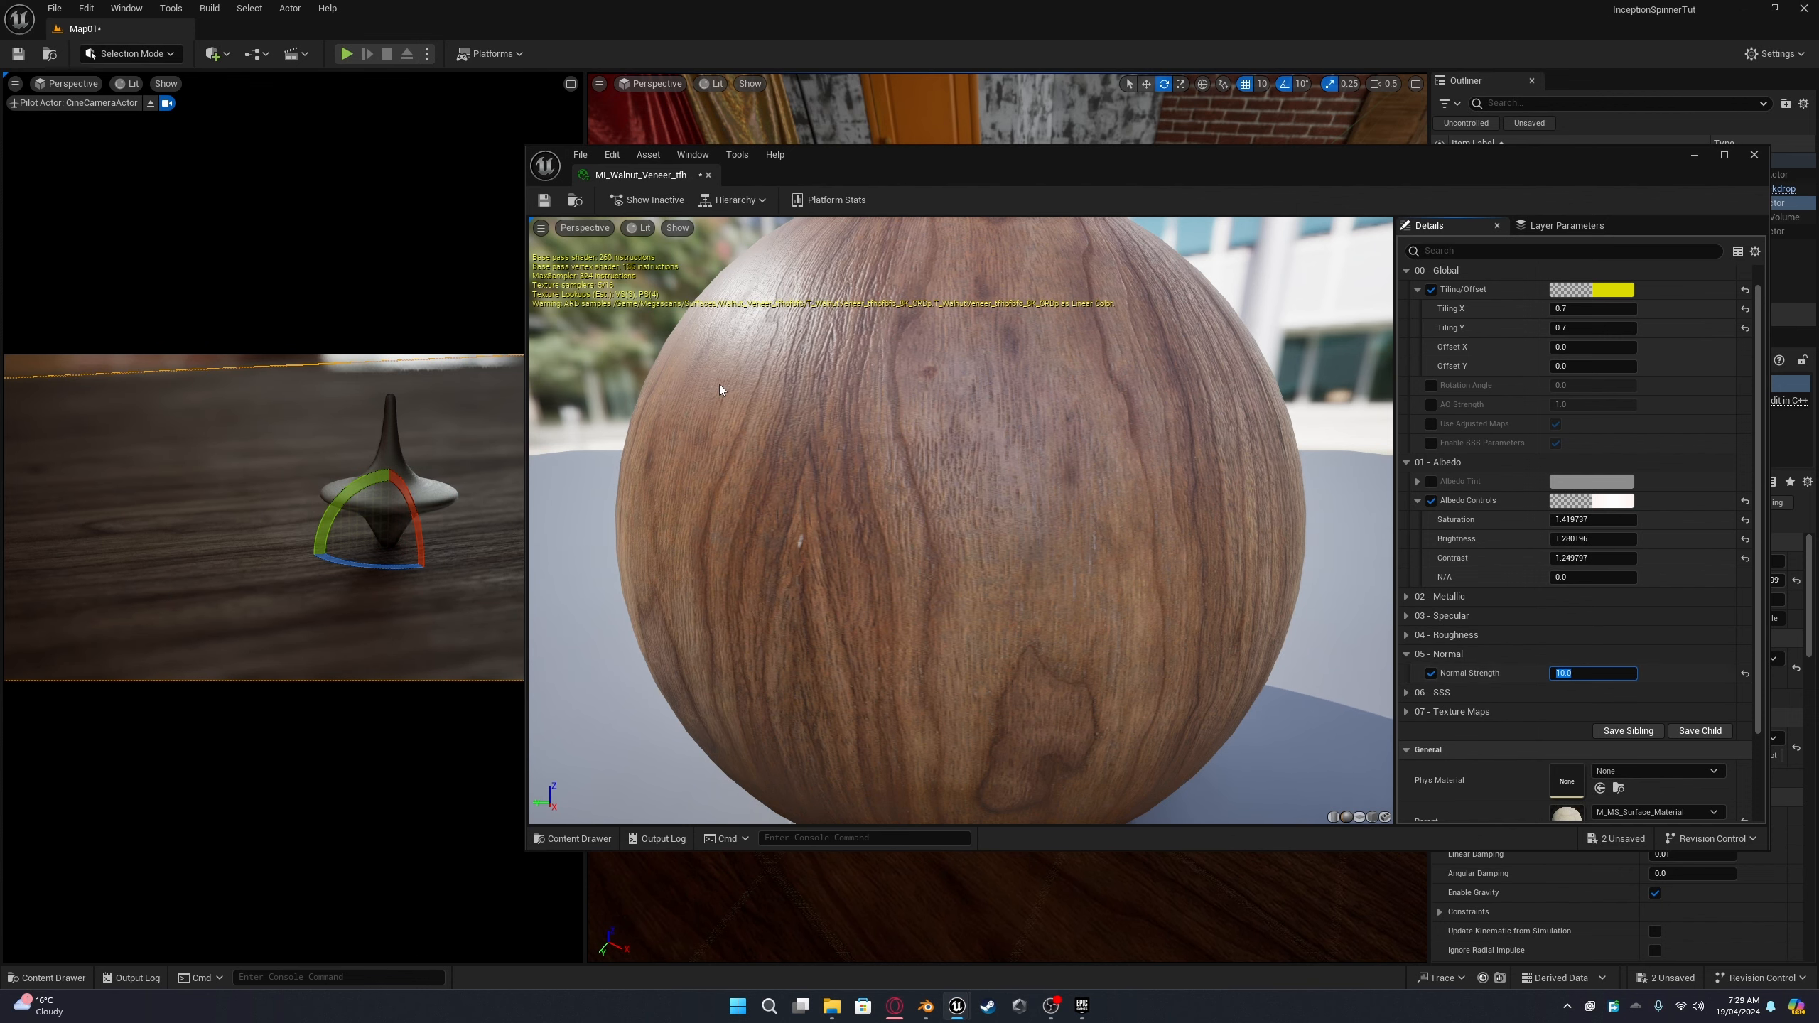
Step: Save the walnut veneer material instance and close its editor
left_click(549, 204)
left_click(708, 175)
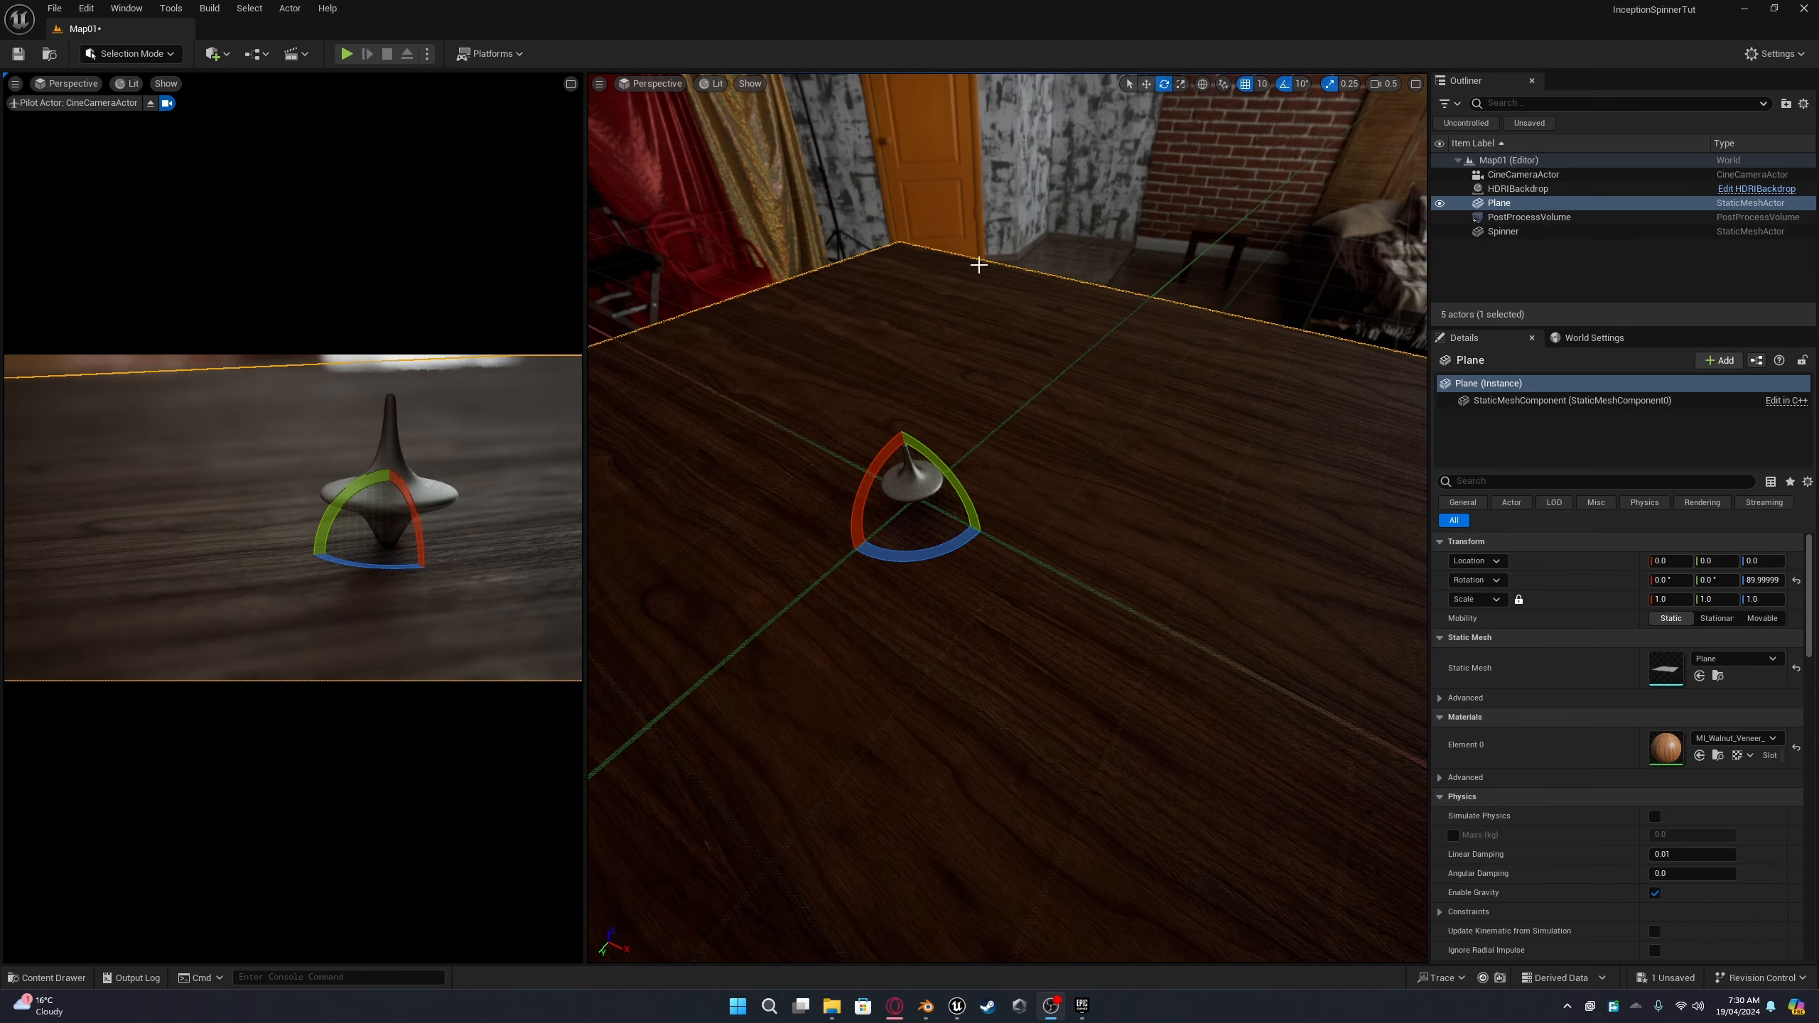
Step: Add a Rect Light to the level and frame it in the perspective viewport
right_click_drag(979, 265, 1060, 330)
left_click(212, 54)
mouse_move(260, 241)
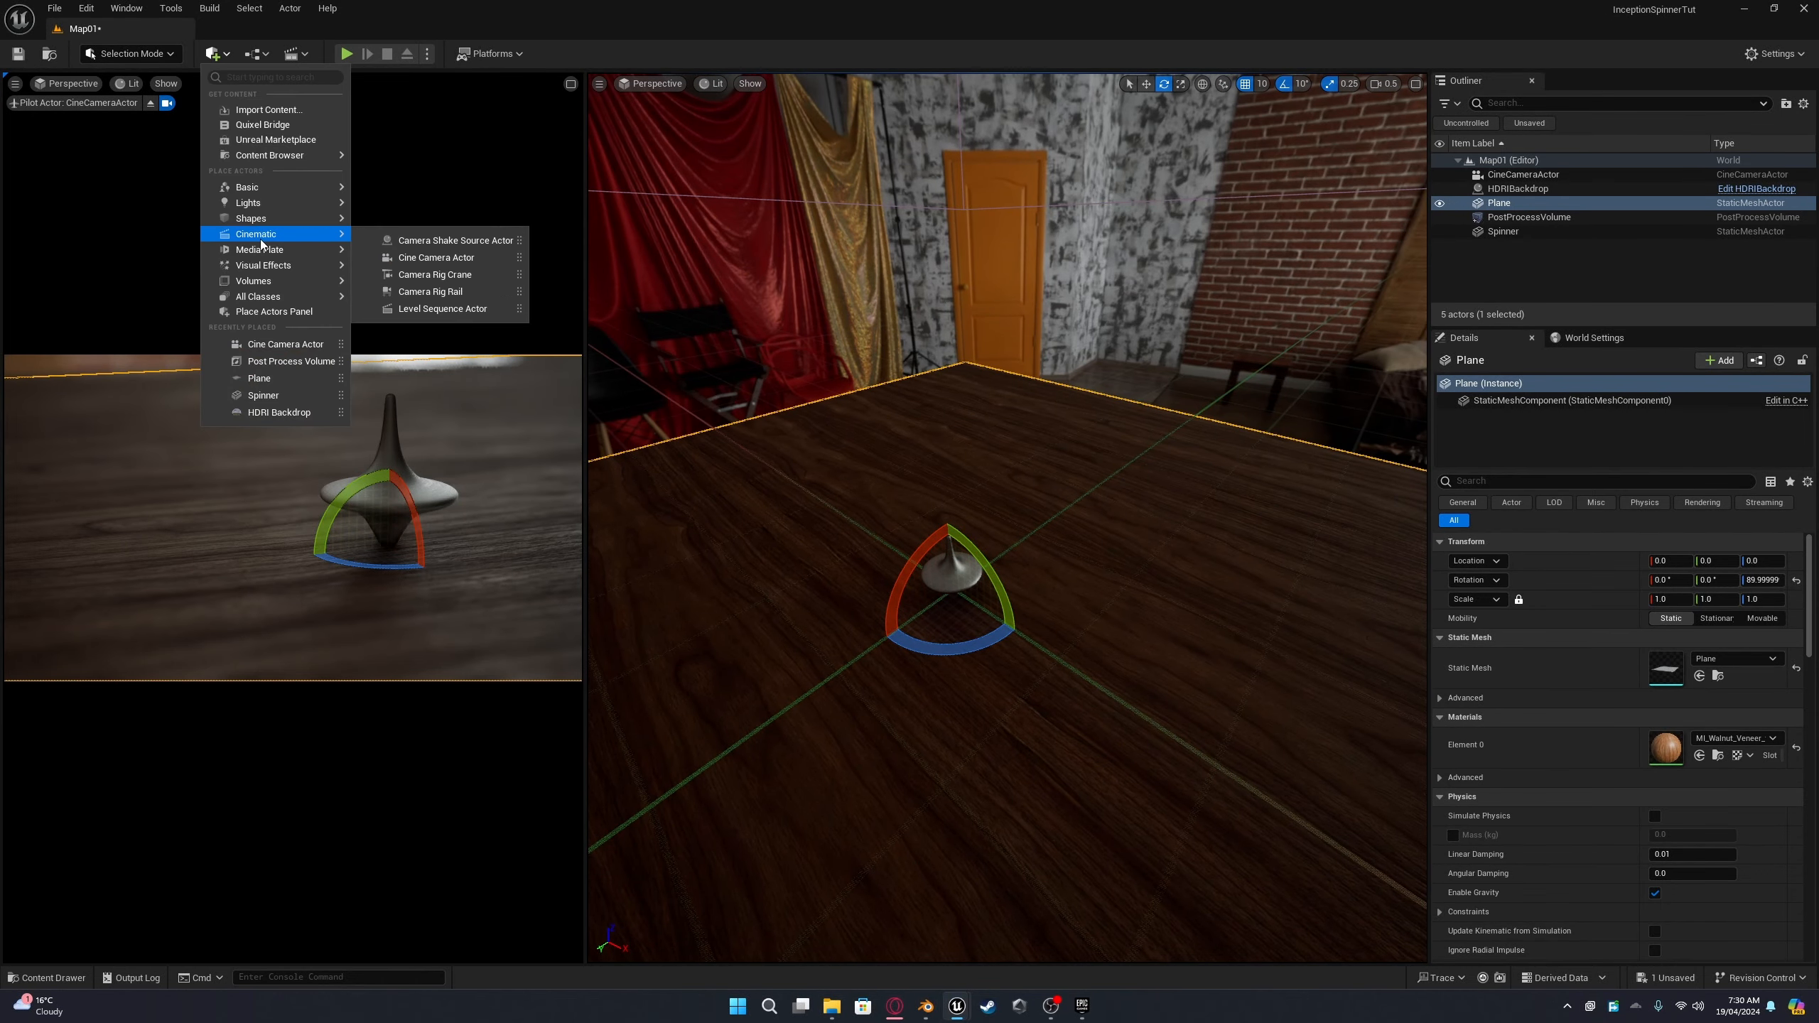
mouse_move(251, 203)
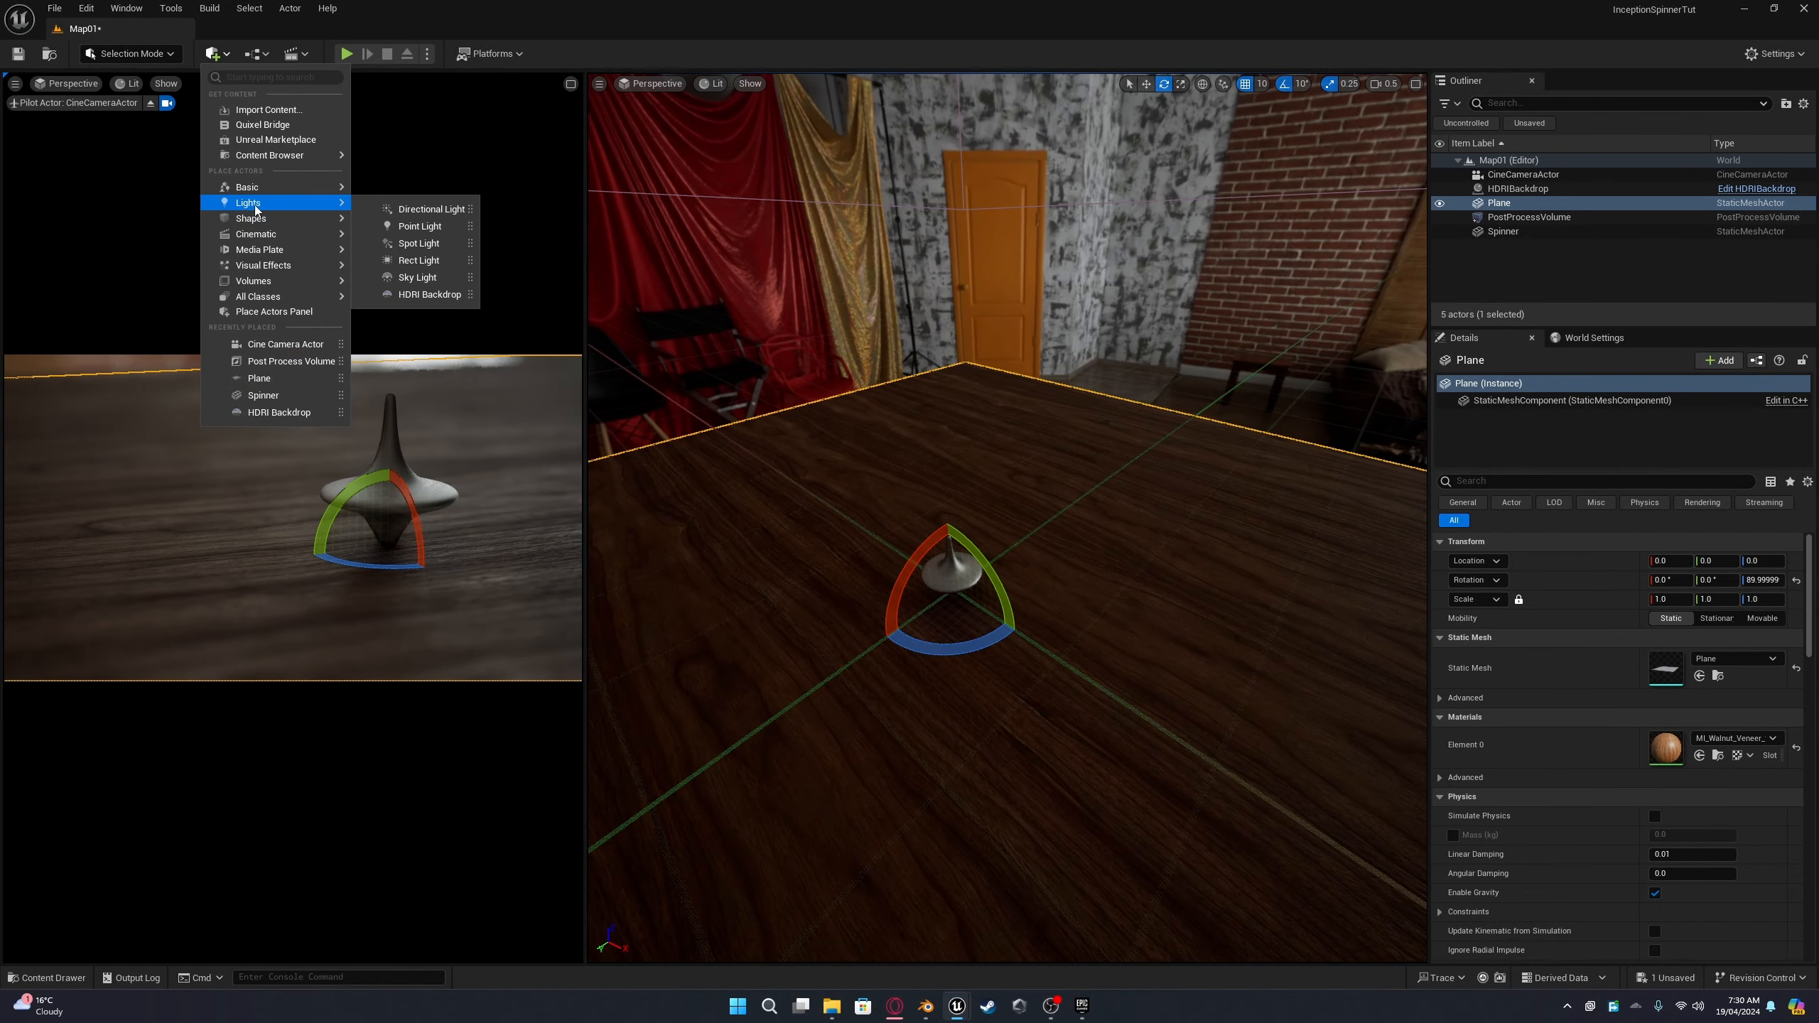
left_click(456, 261)
right_click_drag(1170, 532, 1224, 530)
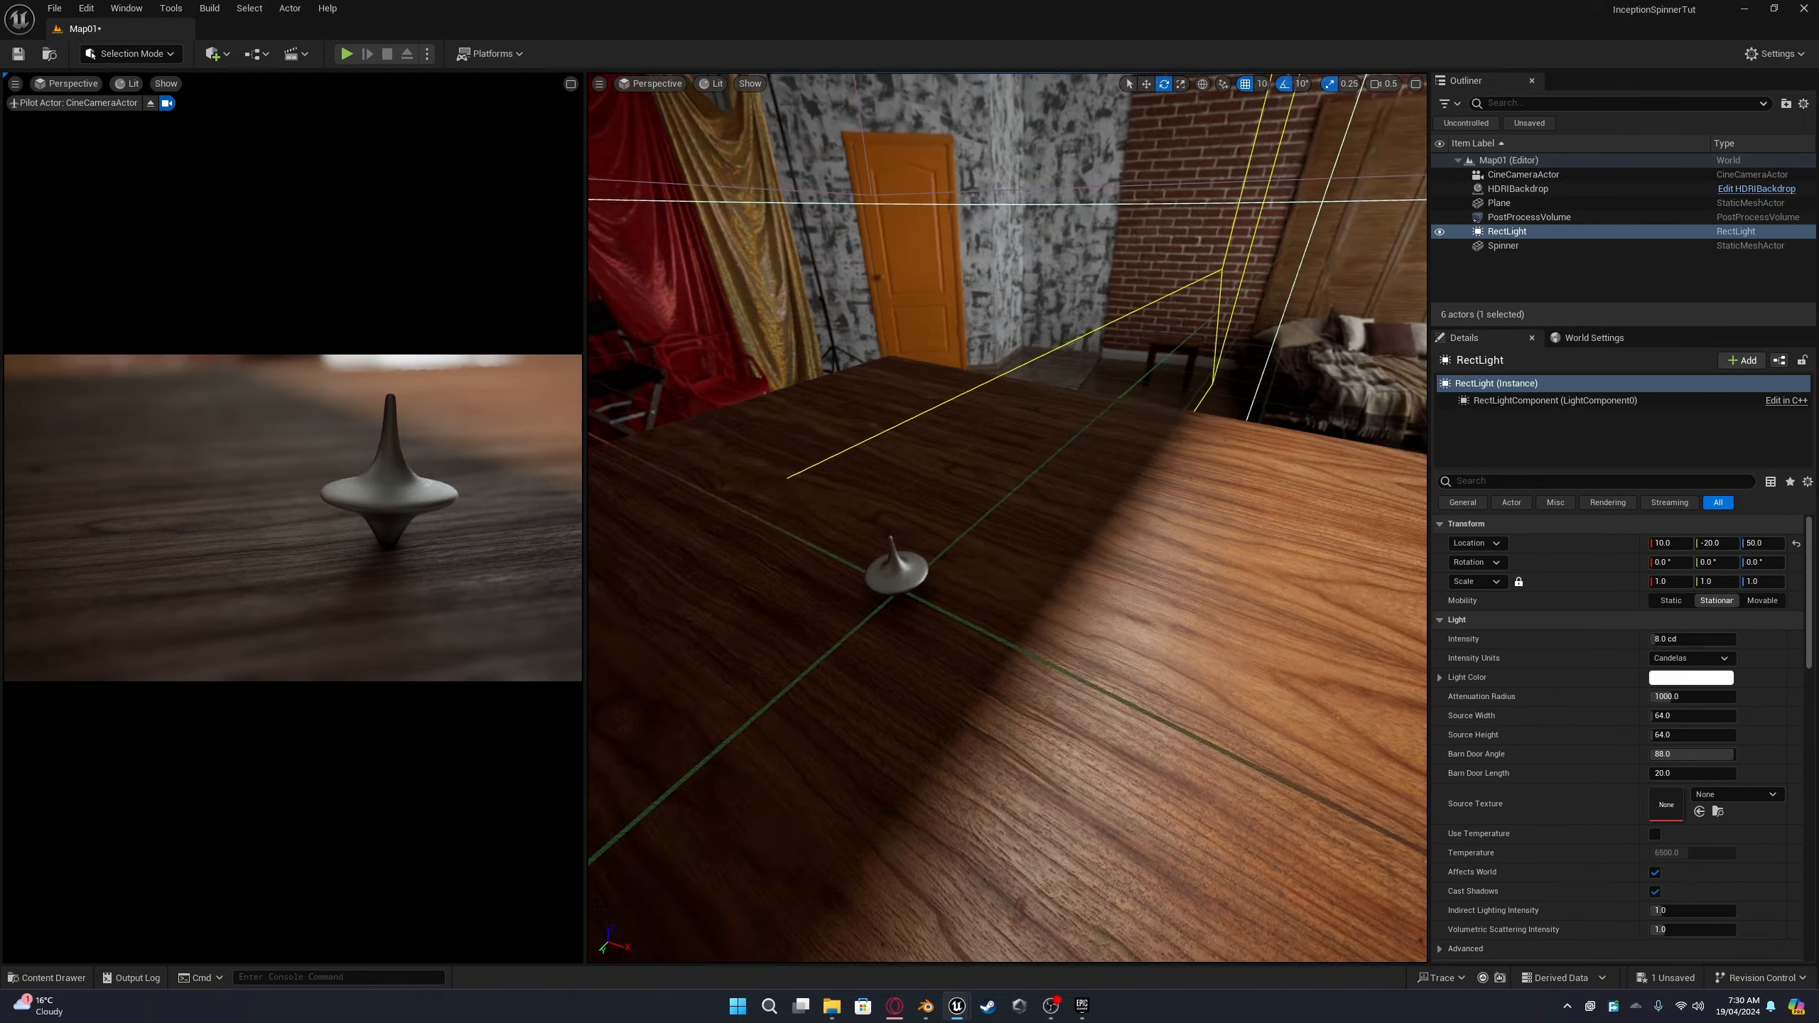
key("f")
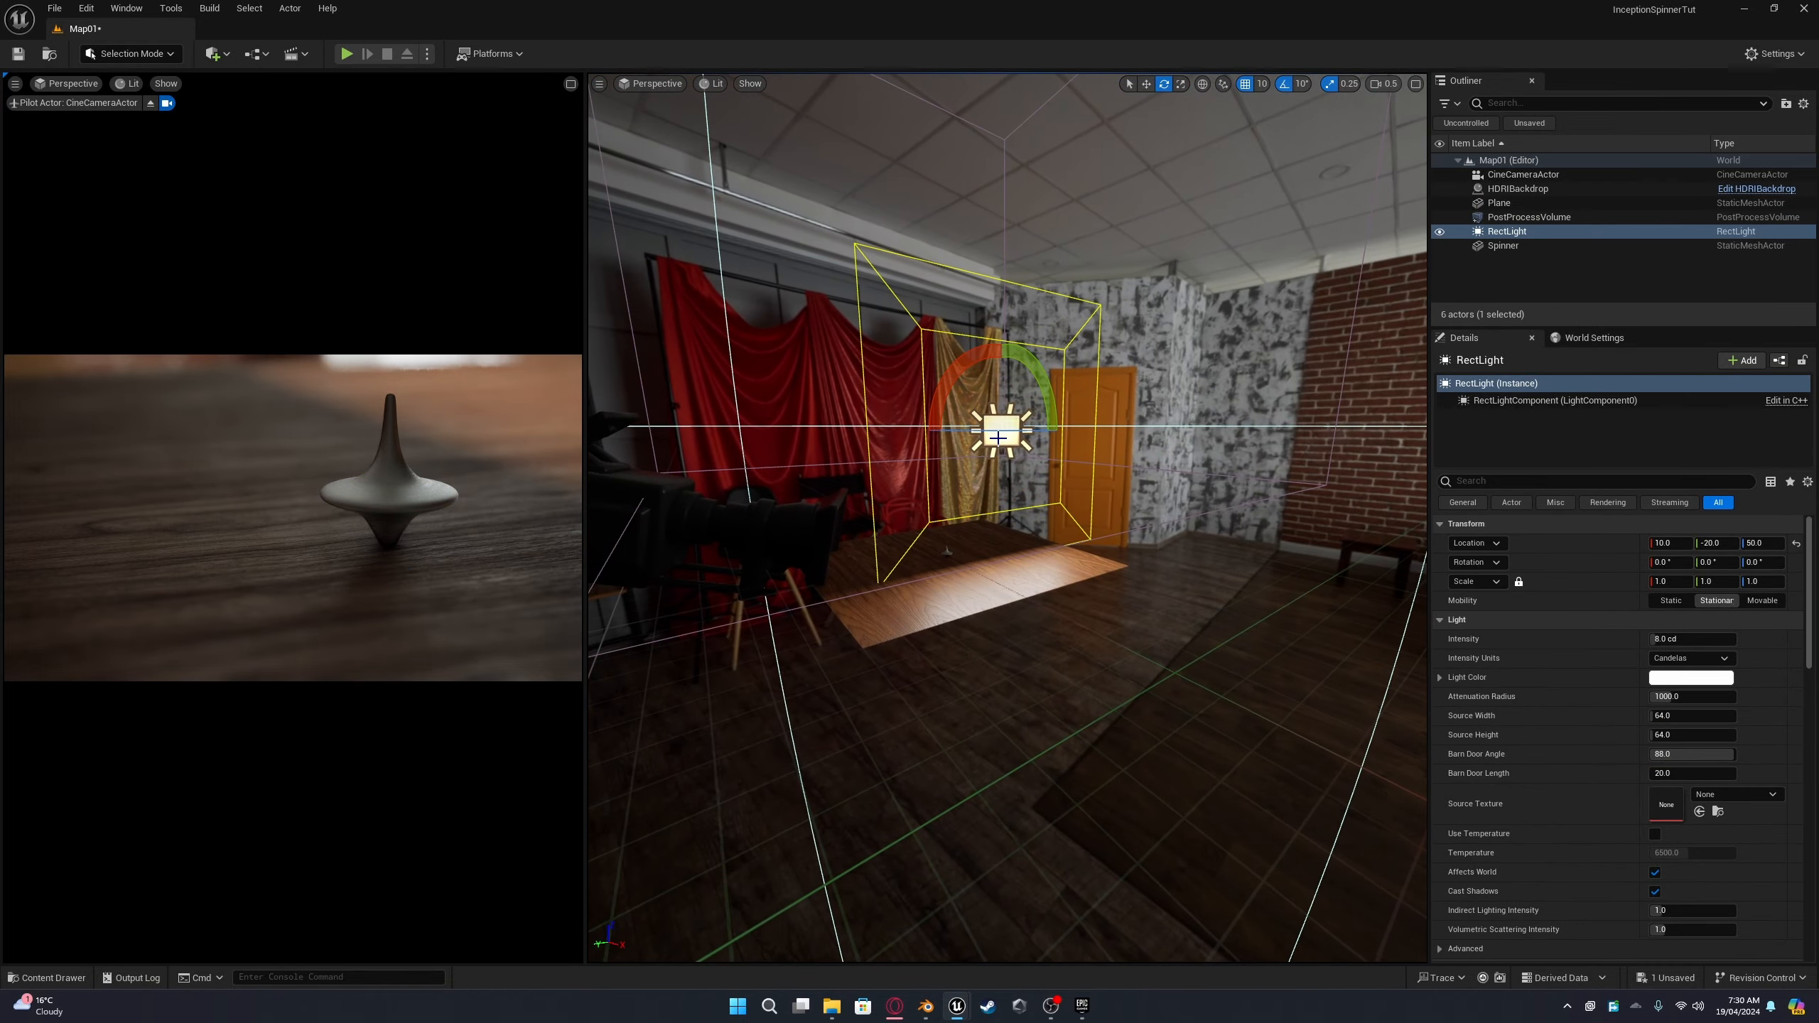
Step: Pilot the rect light and aim it down at the spinner from about X 69, Y -59, Z 40
right_click(998, 437)
left_click(1082, 620)
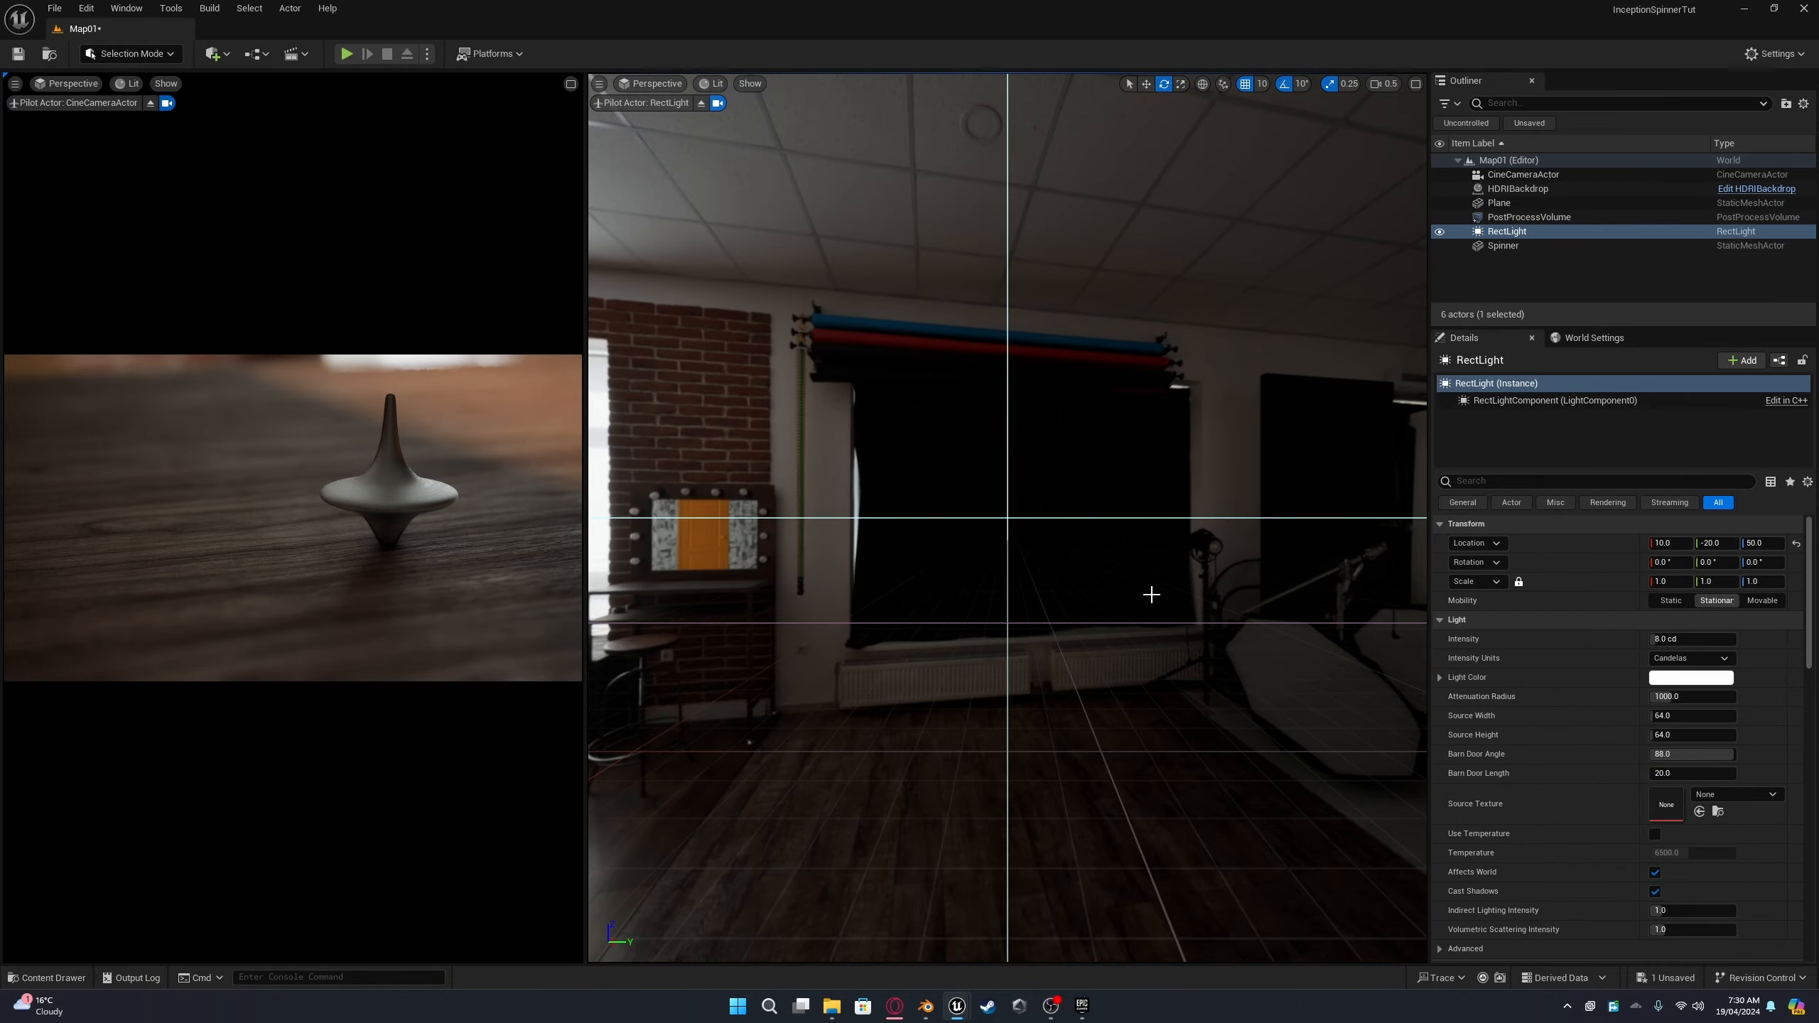
right_click_drag(1152, 595, 547, 658)
key("s")
scroll(1152, 594, "down", 2)
scroll(1152, 594, "down", 1)
key("q")
key("a")
key("d")
key("w")
key("e")
key("a")
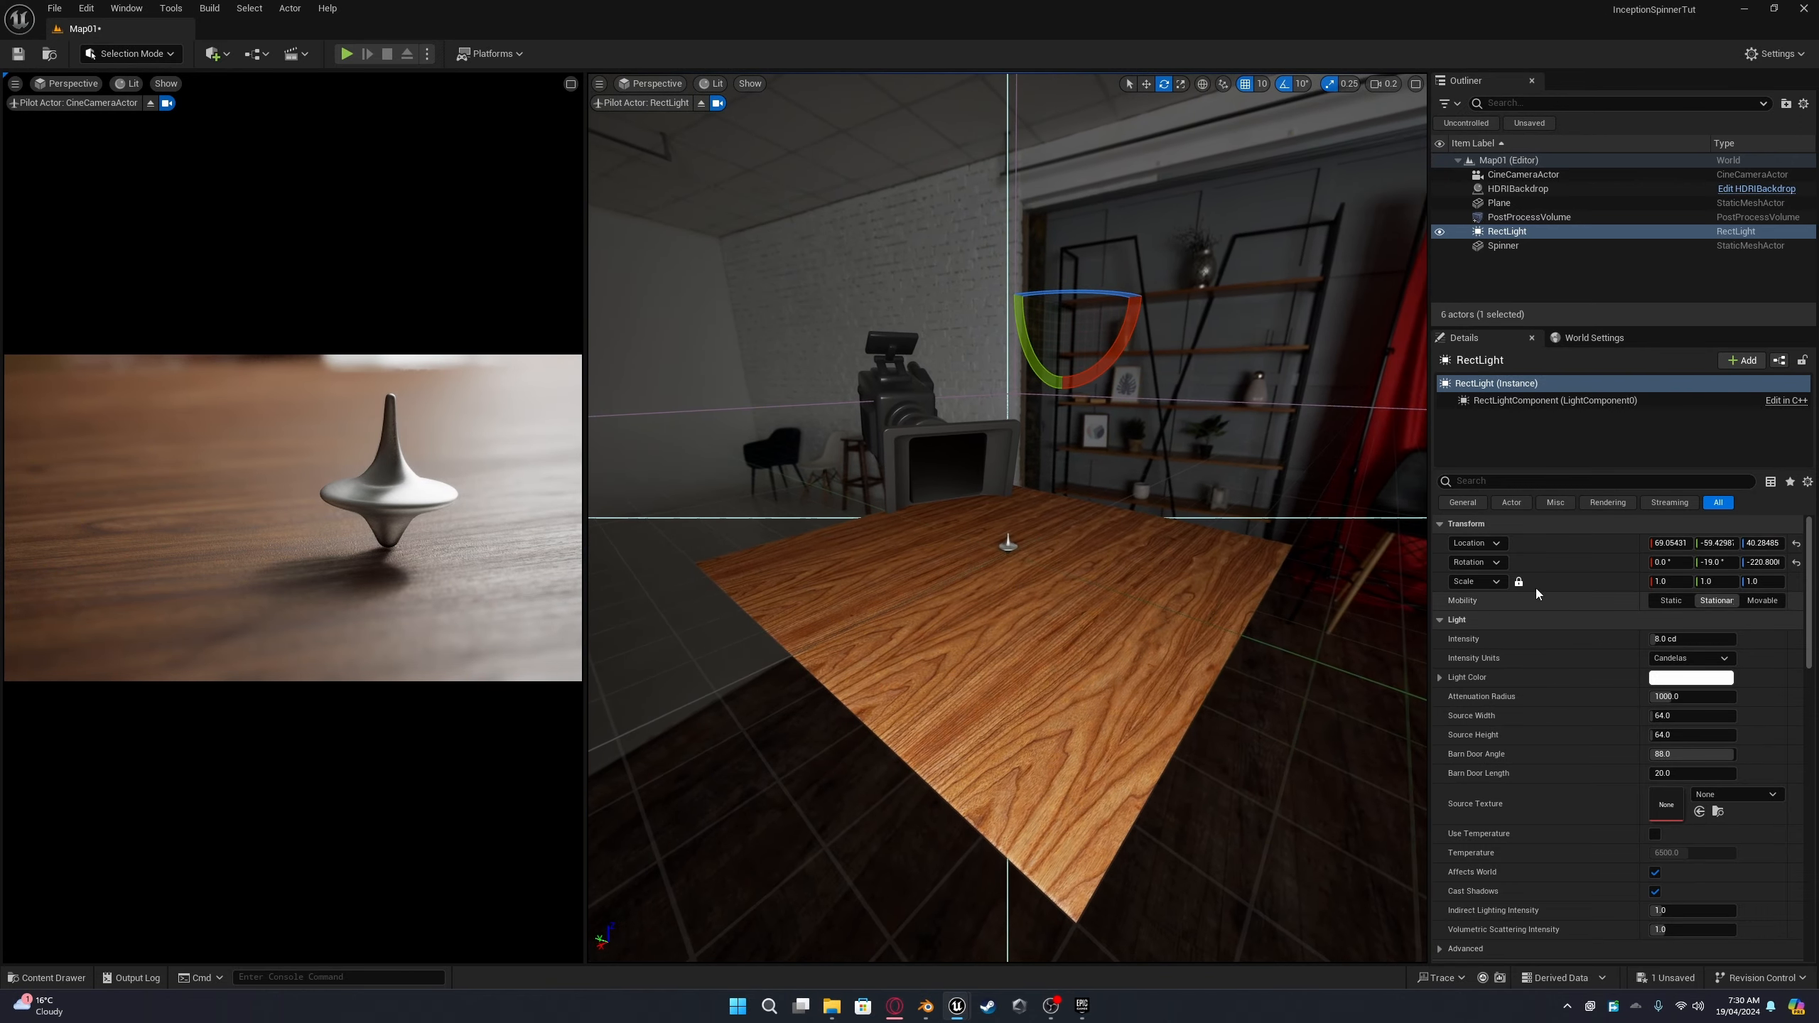
Step: Find the rect light's ray tracing settings, set Cast Ray Traced Shadows to Enabled, and clear the property filter
left_click(1491, 483)
type("ray")
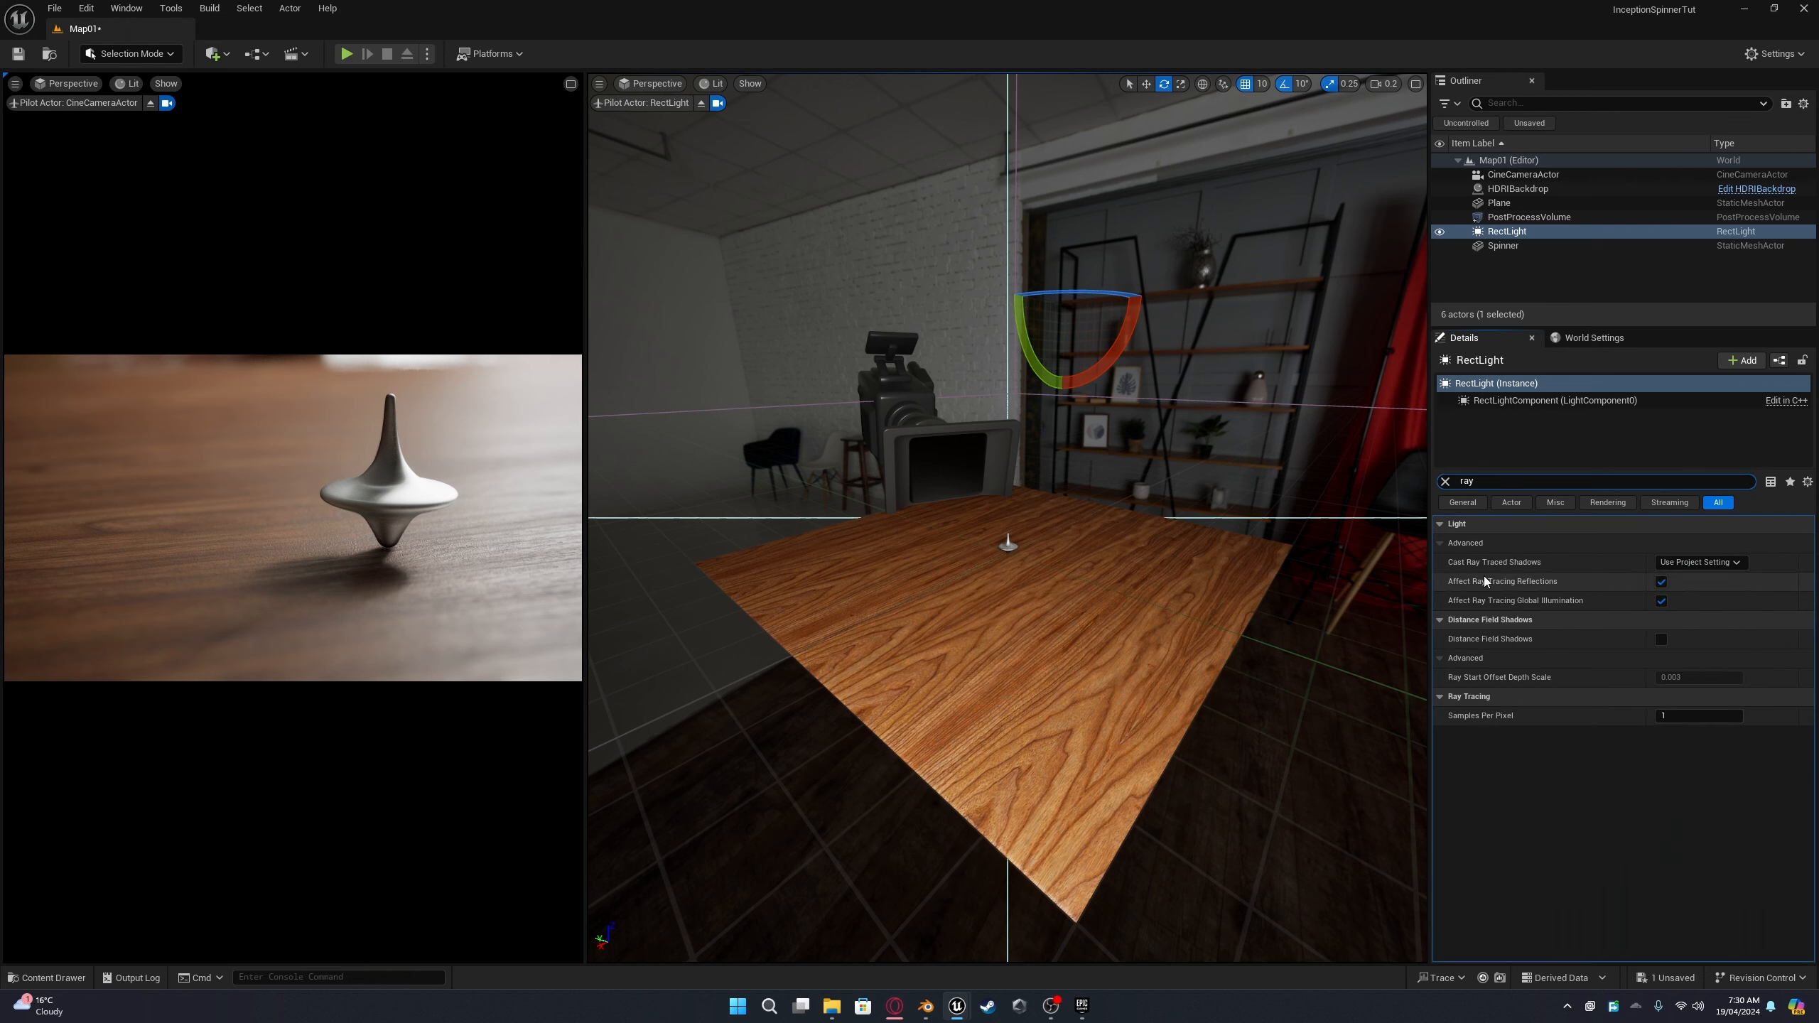
left_click(1674, 565)
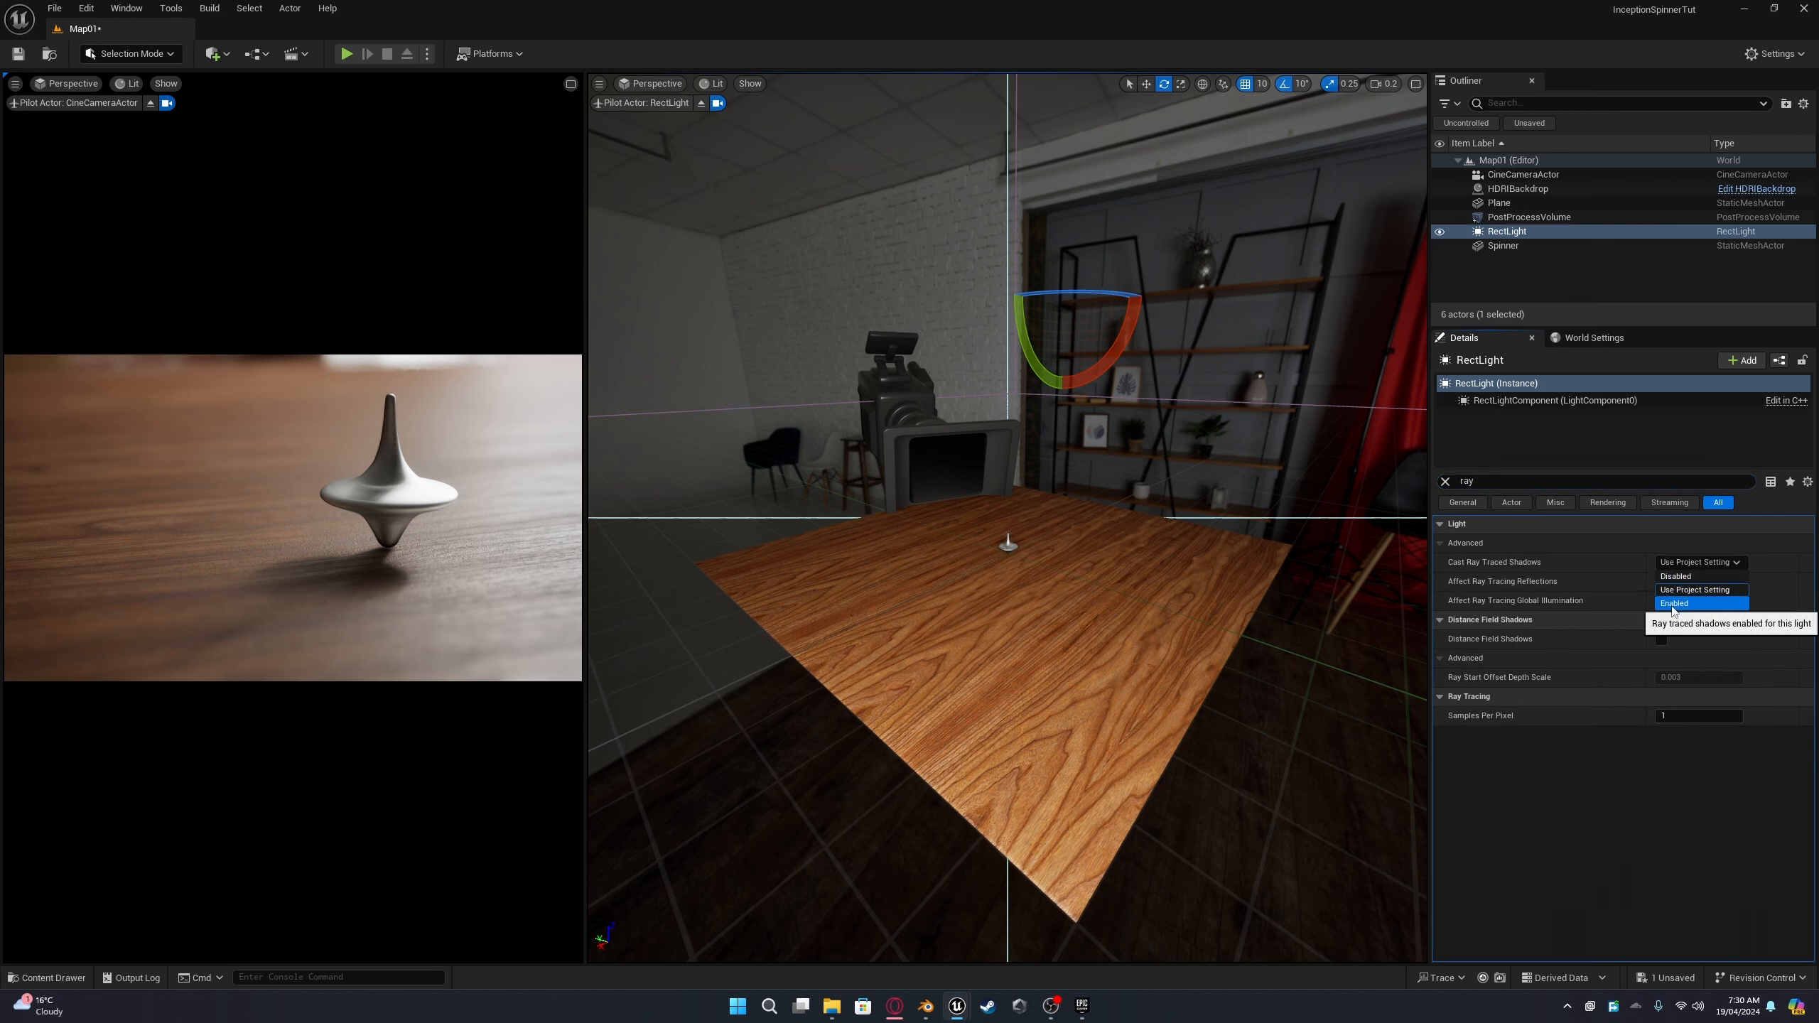
left_click(1672, 606)
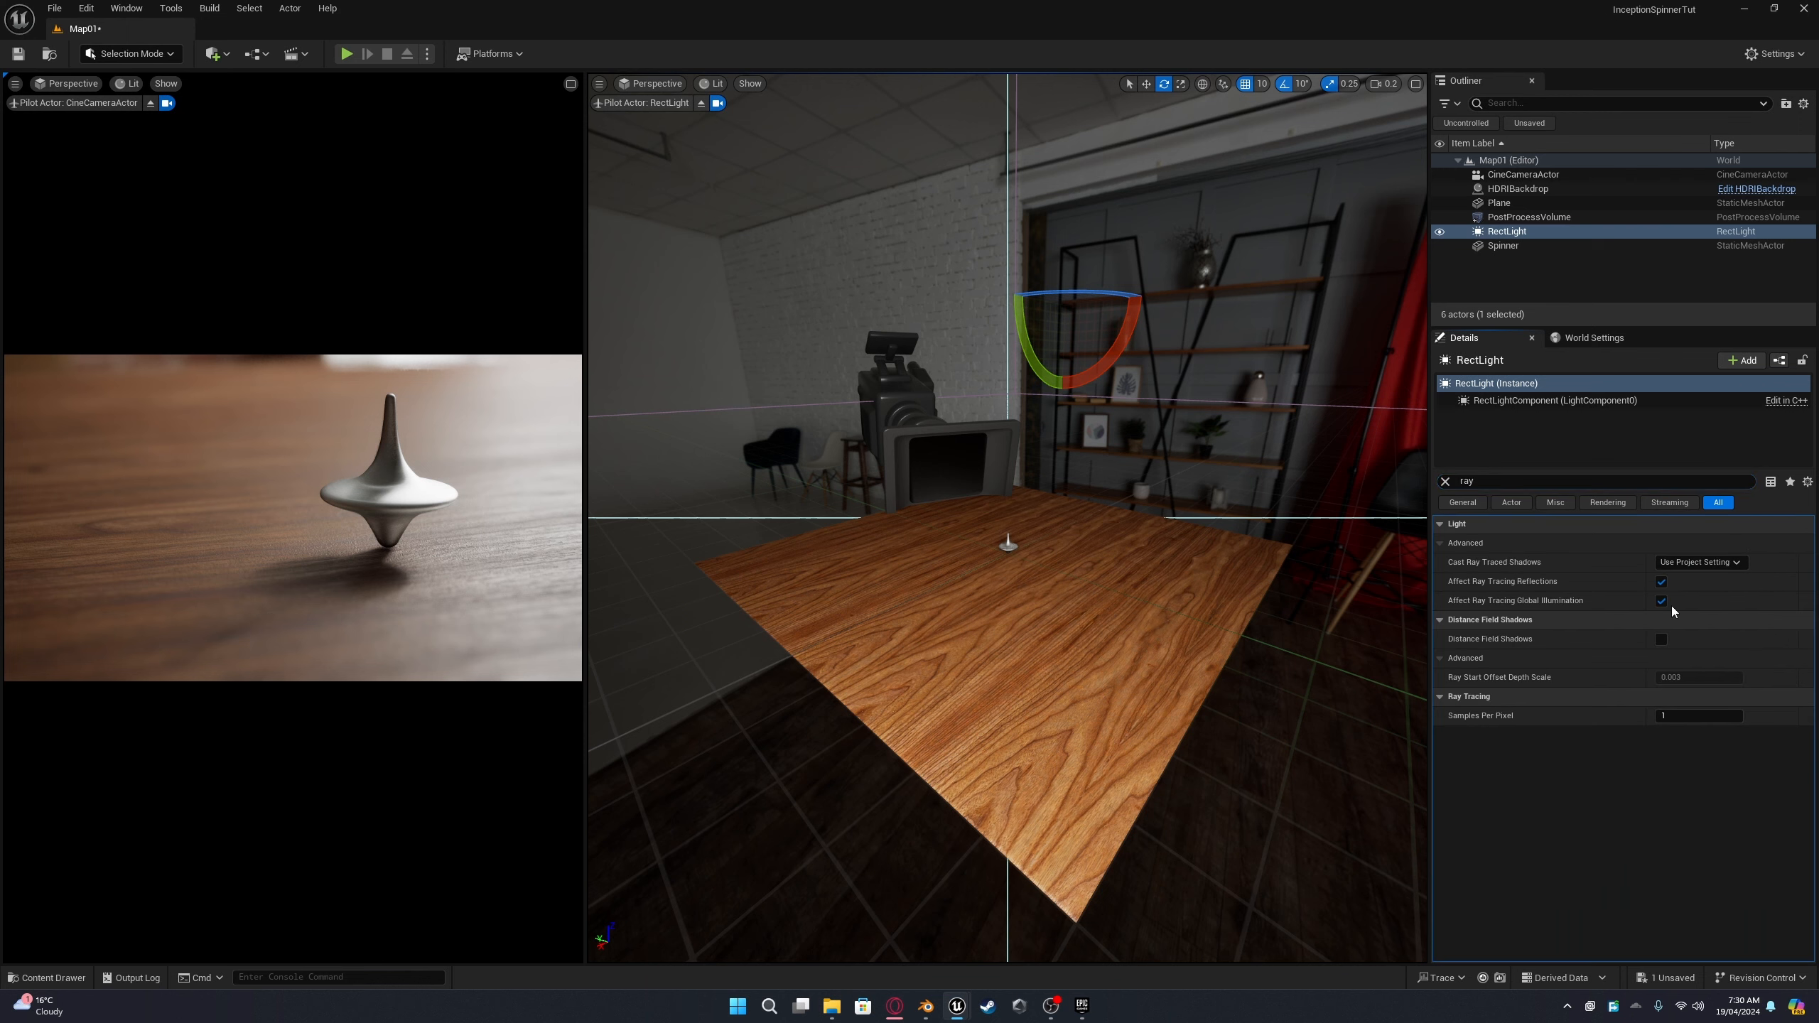
left_click(1444, 483)
Step: Reposition the piloted light to about X 59, Y -60, Z 44 and set its intensity to 4 cd
right_click_drag(968, 539, 939, 542)
key("w")
scroll(956, 535, "down", 1)
key("d")
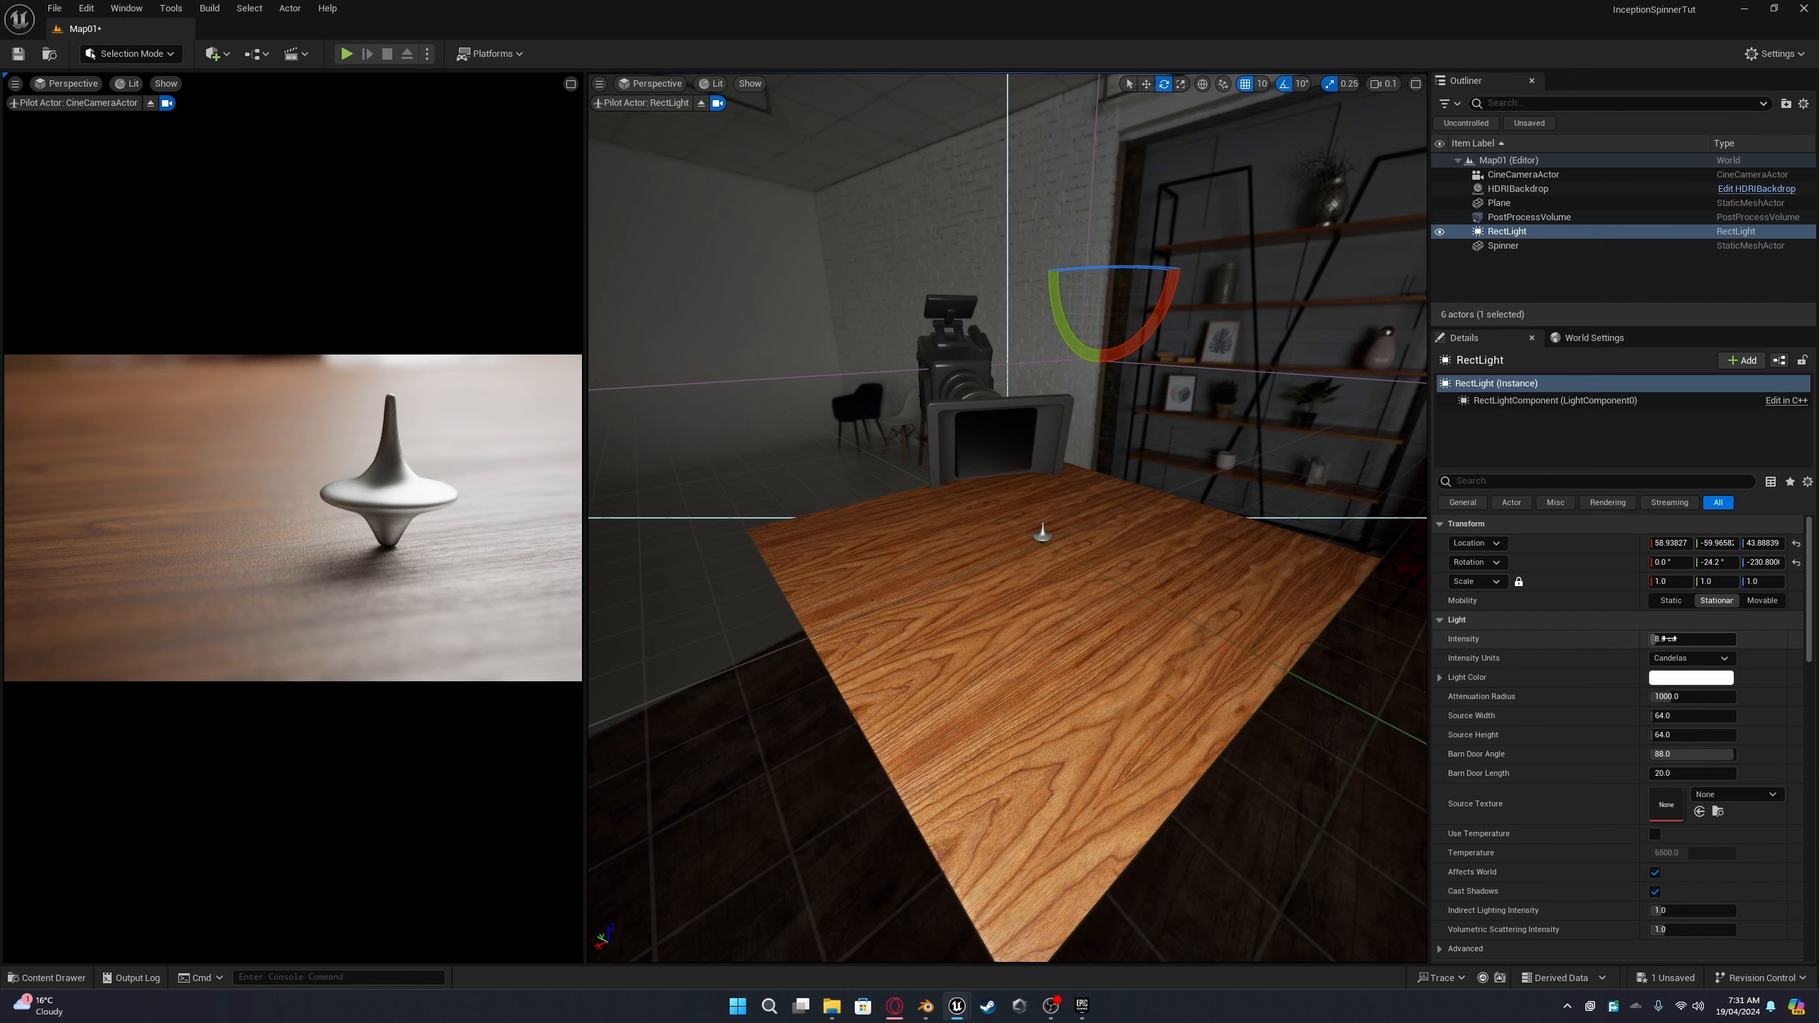
left_click(1692, 638)
key("Return")
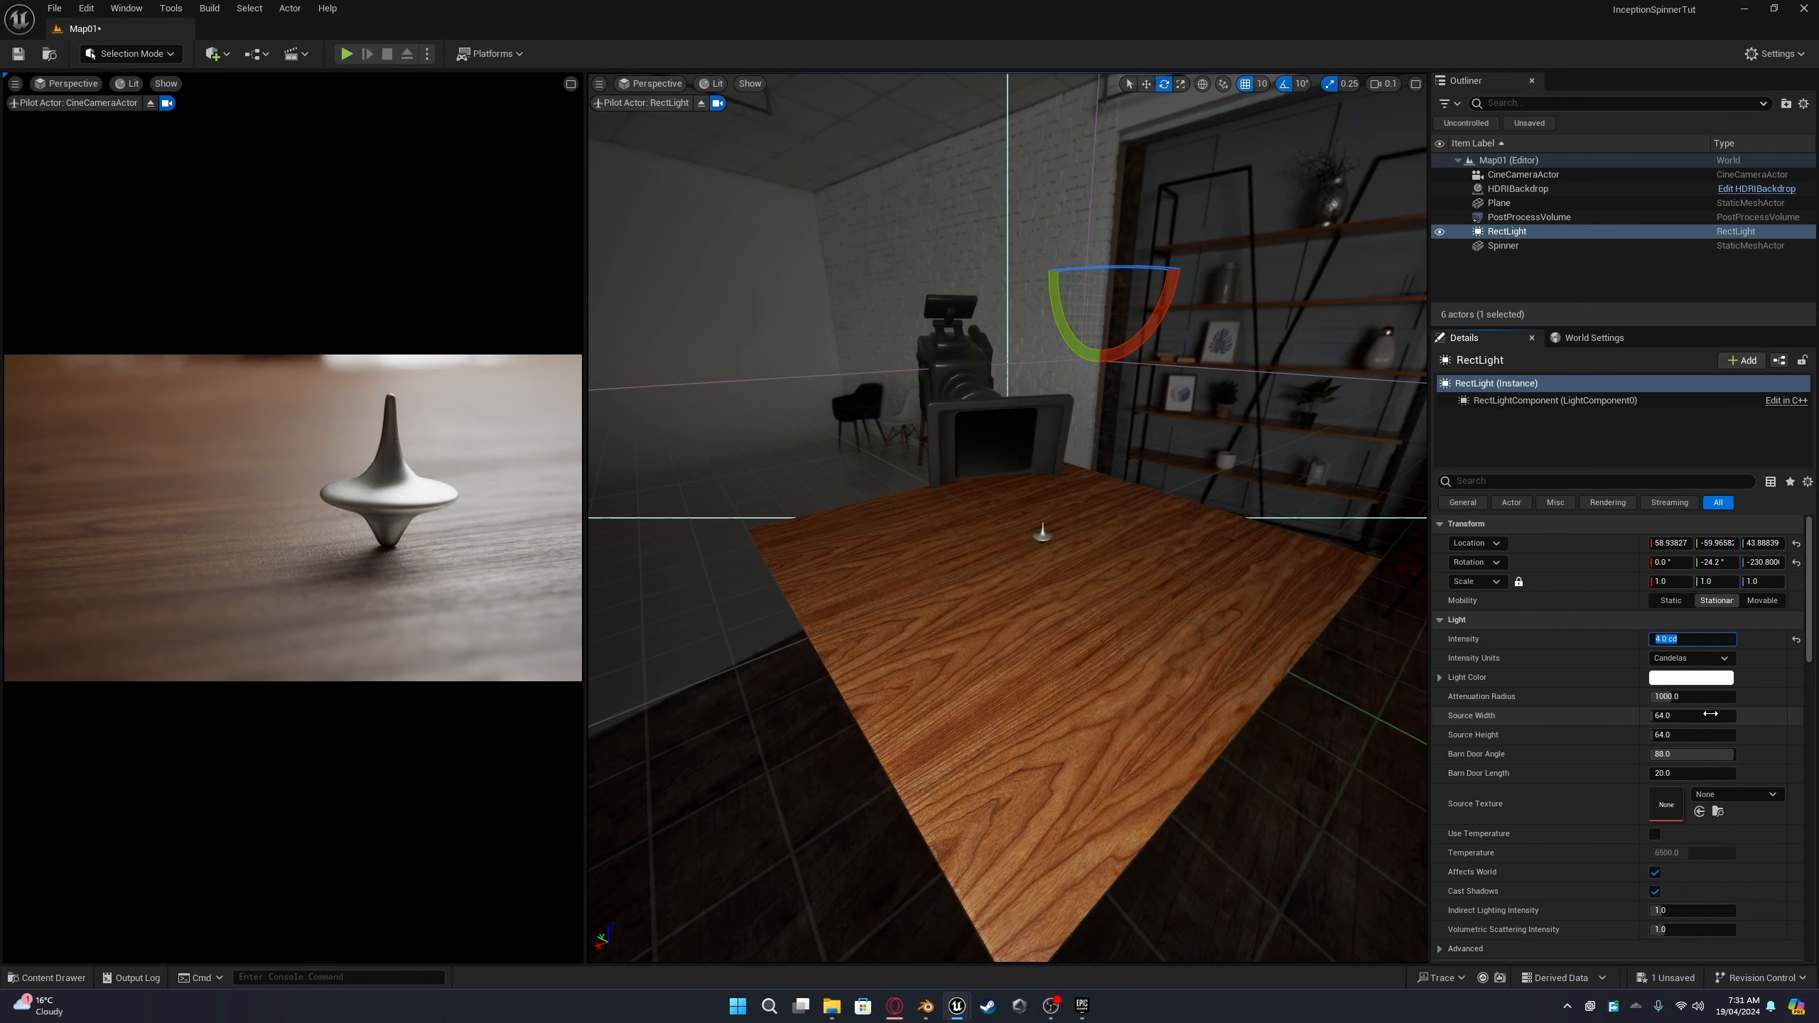
Step: Fine-tune the piloted rect light to about X 50, Y -55, Z 47, tilted down 28° toward the spinner
mouse_move(1104, 560)
right_mouse_down()
mouse_move(1120, 560)
mouse_move(1101, 560)
right_mouse_up()
key("d")
key("a")
key("e")
mouse_move(1338, 656)
right_mouse_down()
mouse_move(1357, 655)
mouse_move(1344, 663)
right_mouse_up()
key("e")
key("q")
key("e")
key("d")
key("e")
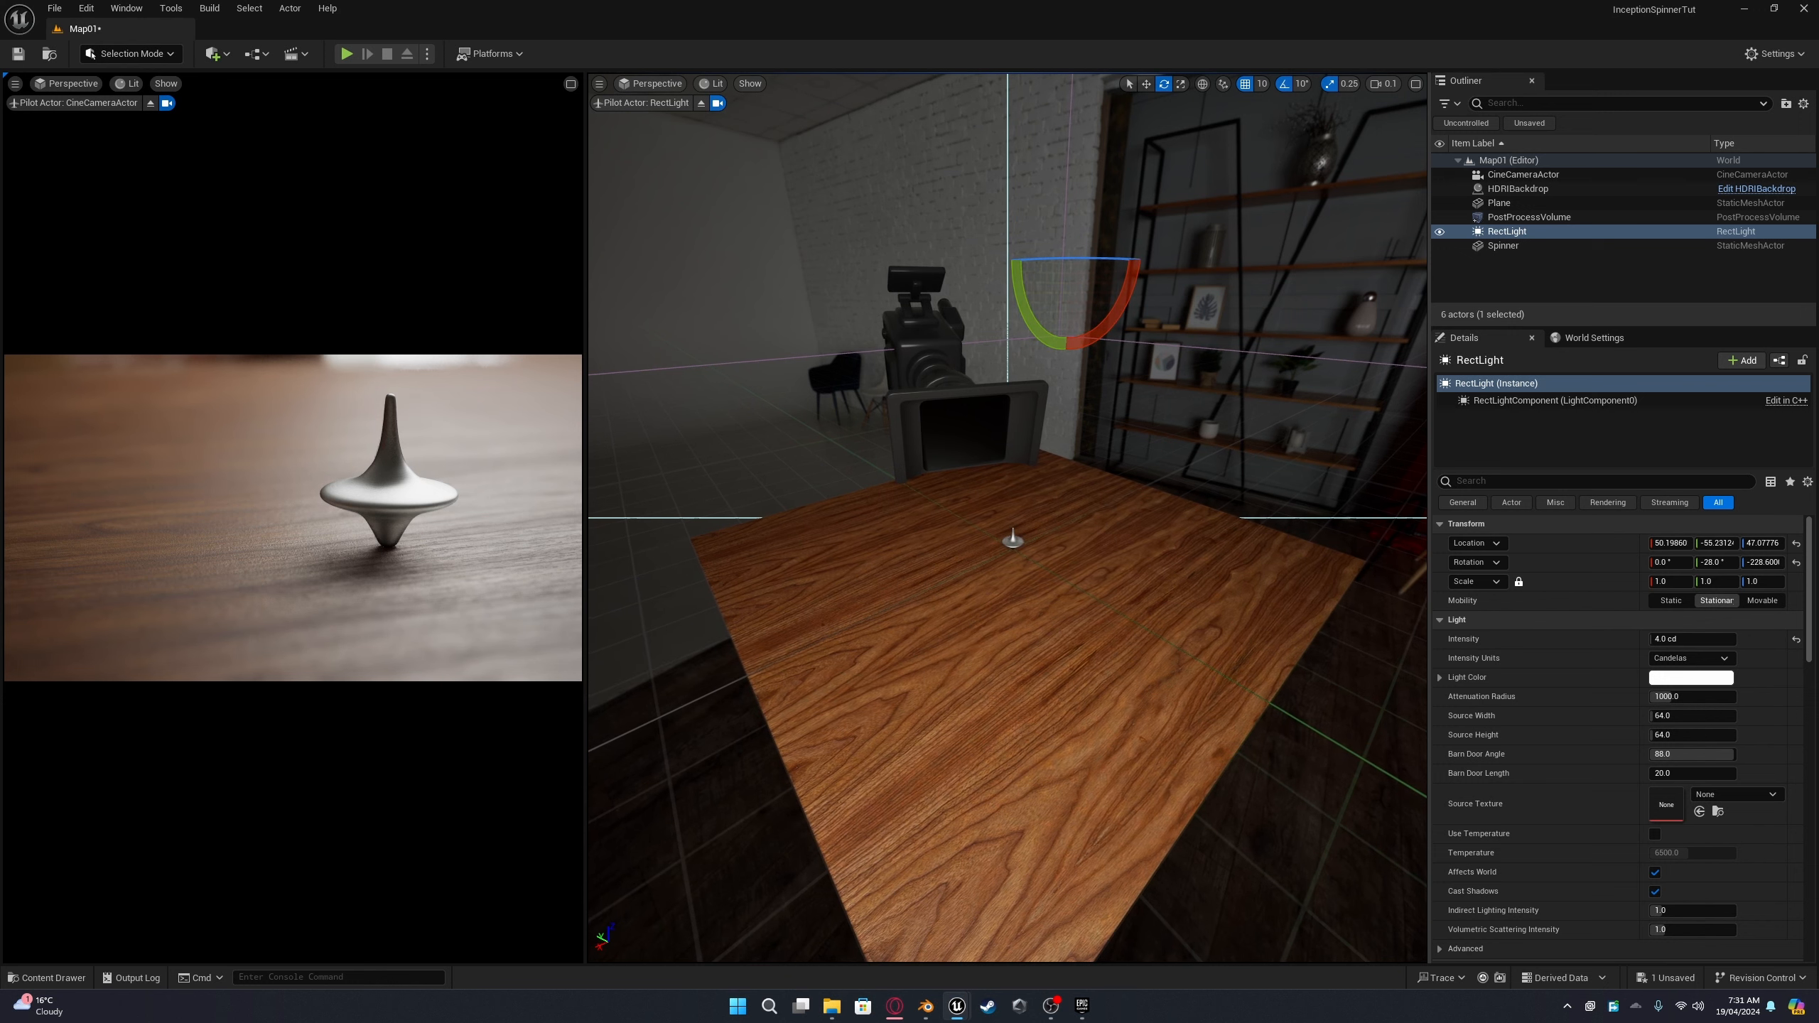
Step: Nudge the piloted rect light to about X 49.6, Y -55.3, Z 46.9, tilted down 28.4°, and stop piloting it
key("w")
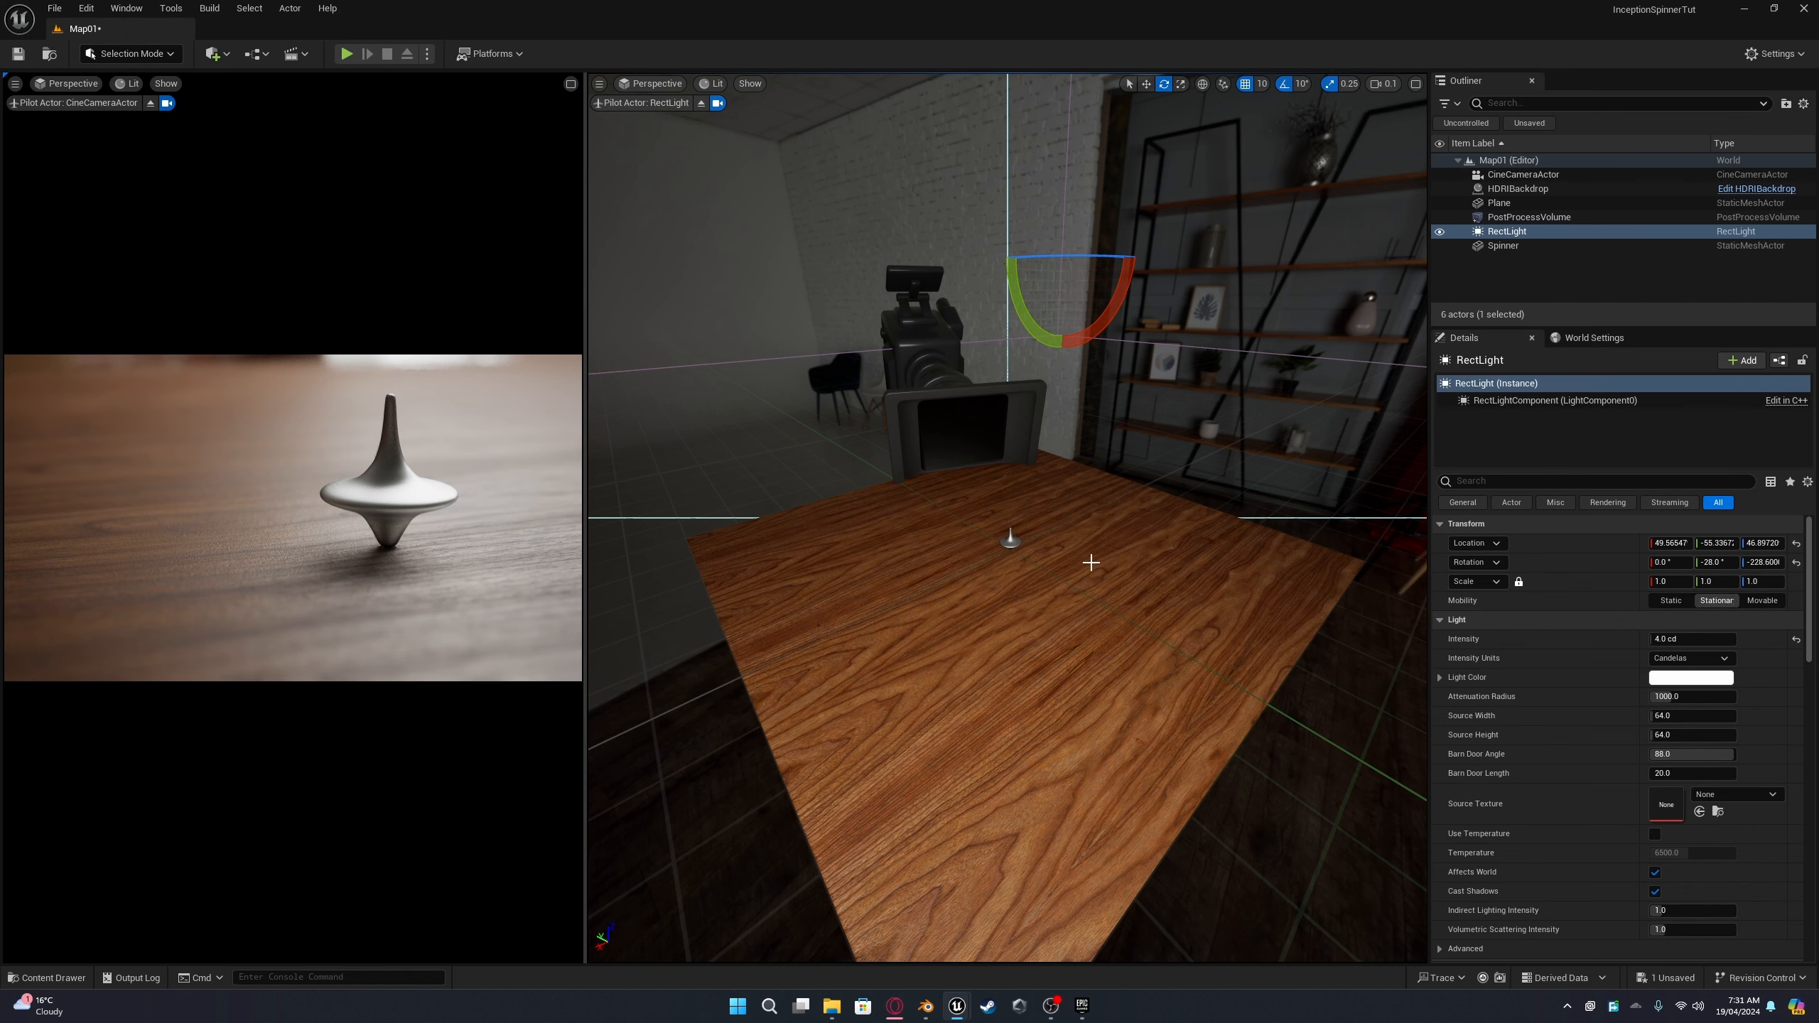
right_click_drag(1090, 563, 1093, 563)
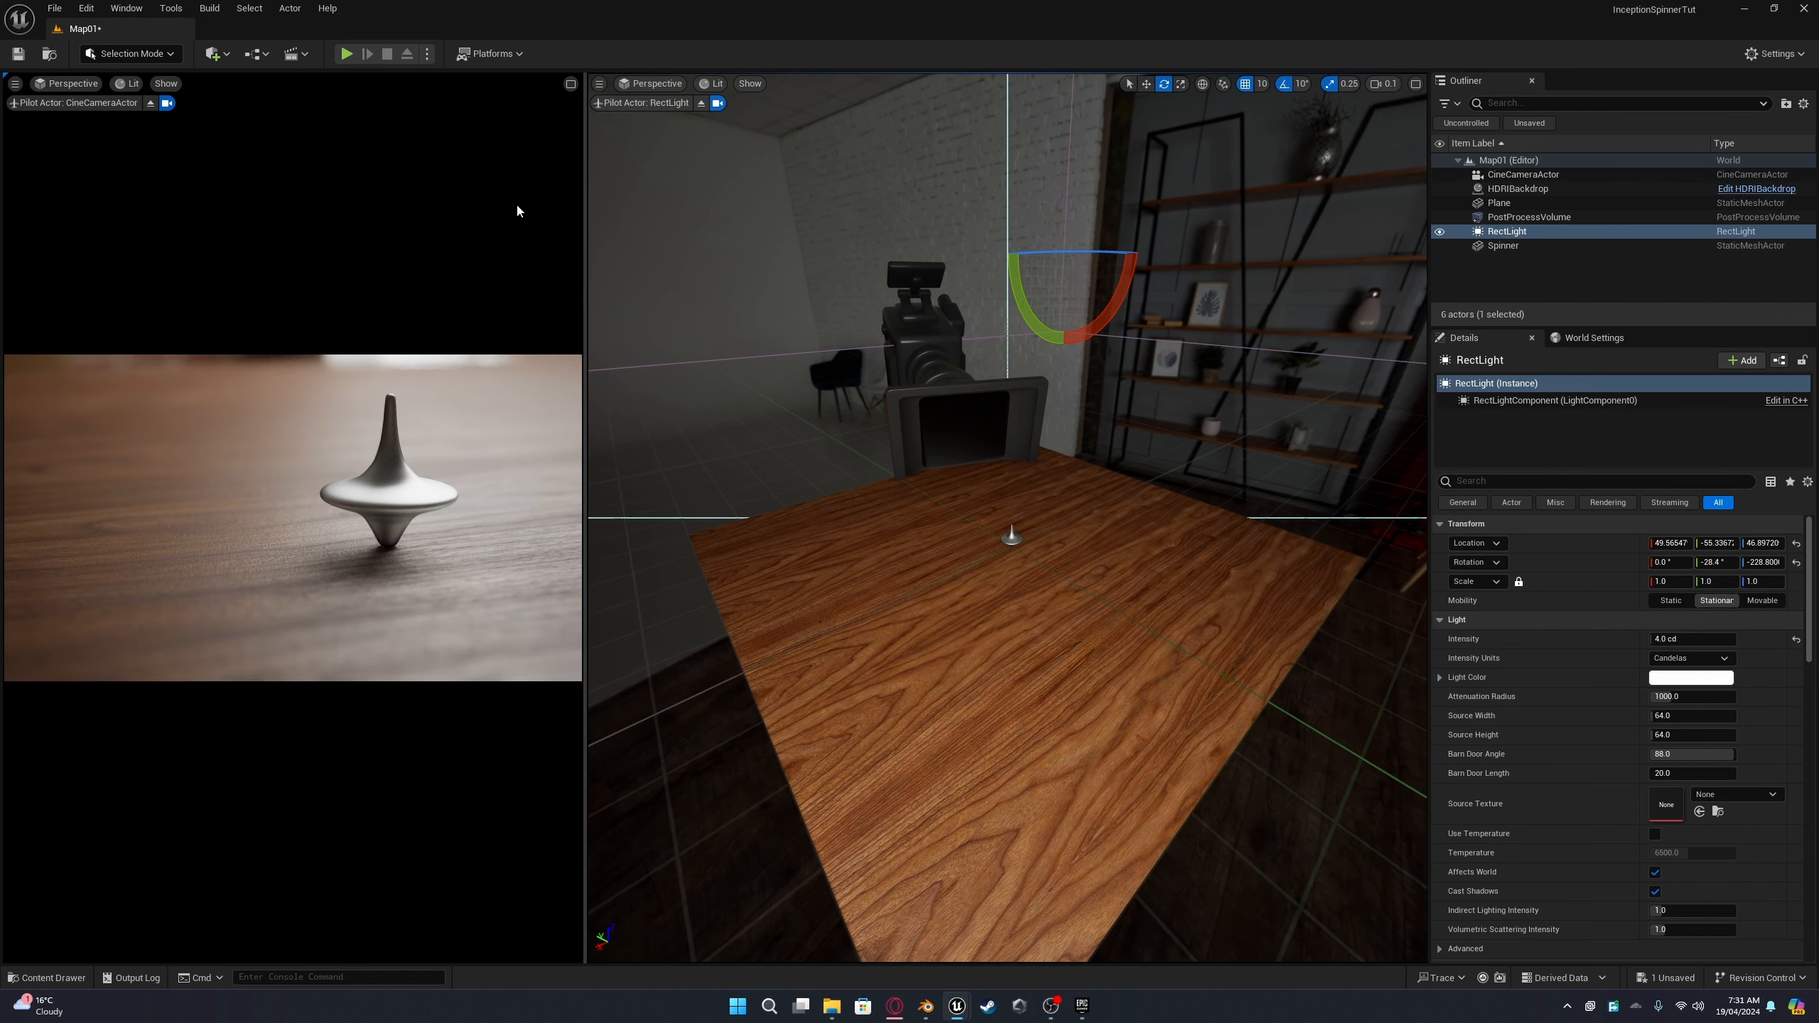
left_click(701, 103)
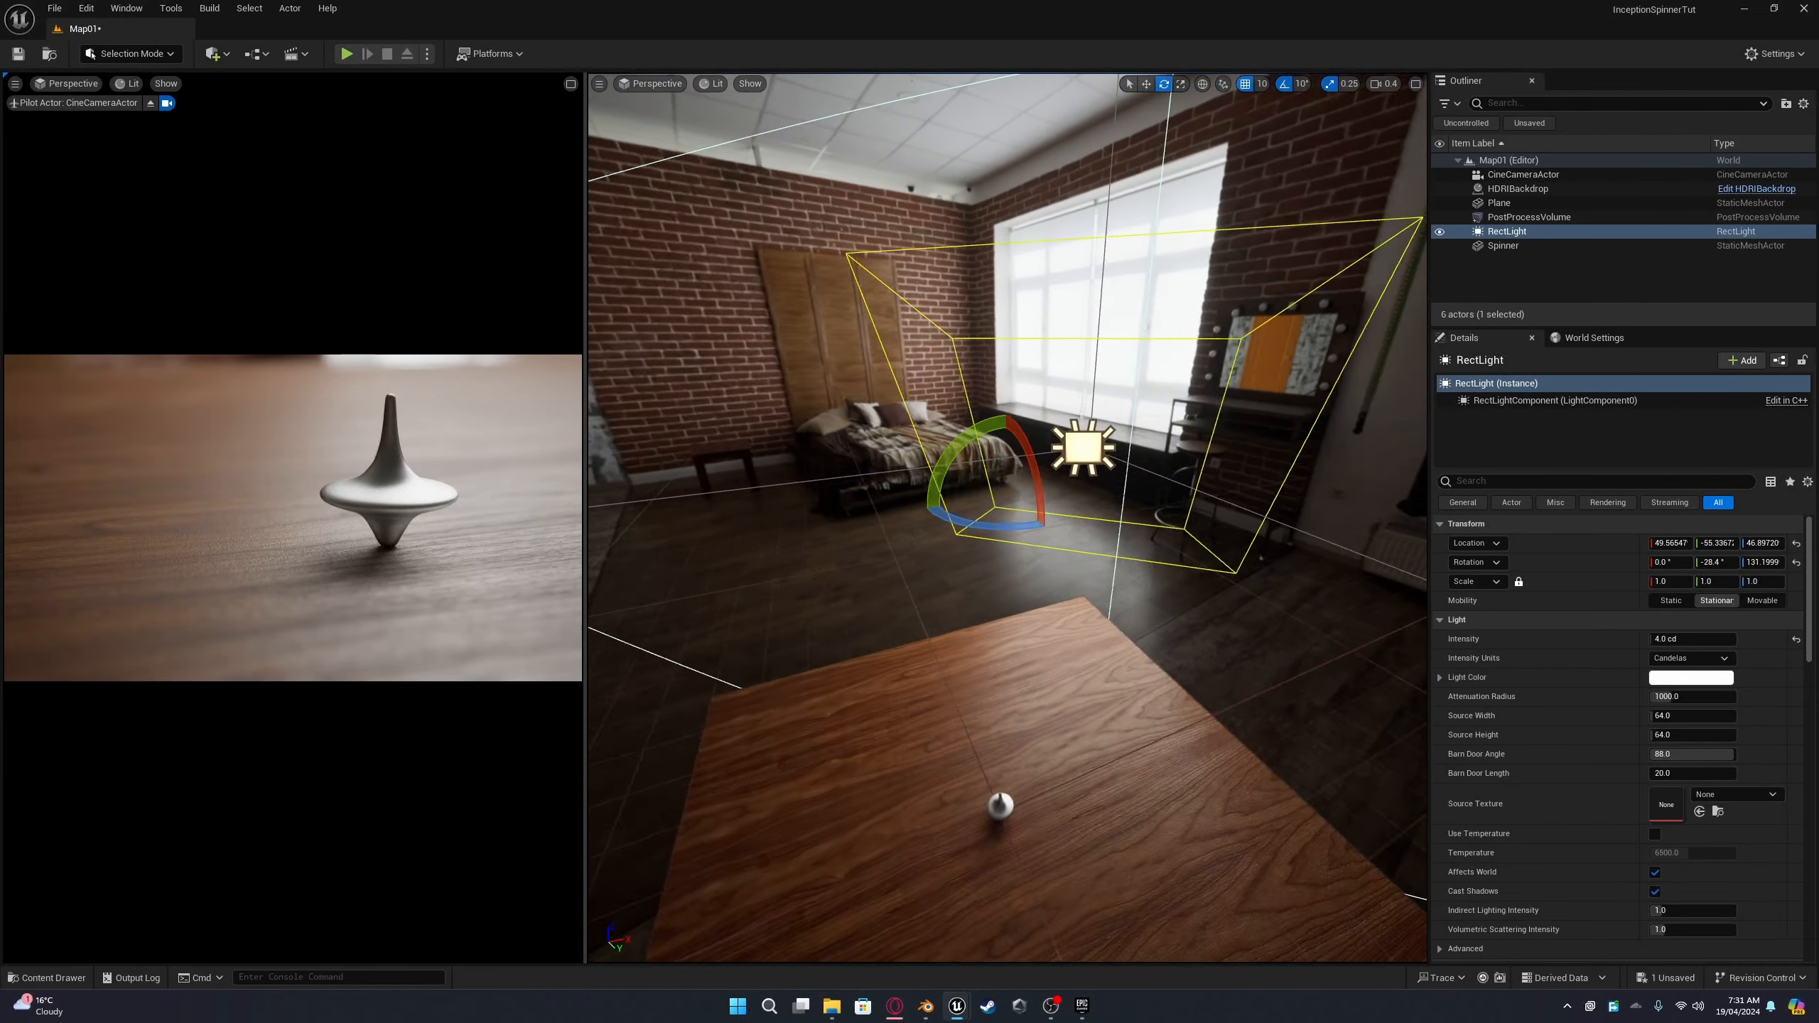
right_click_drag(849, 576, 923, 580)
key("s")
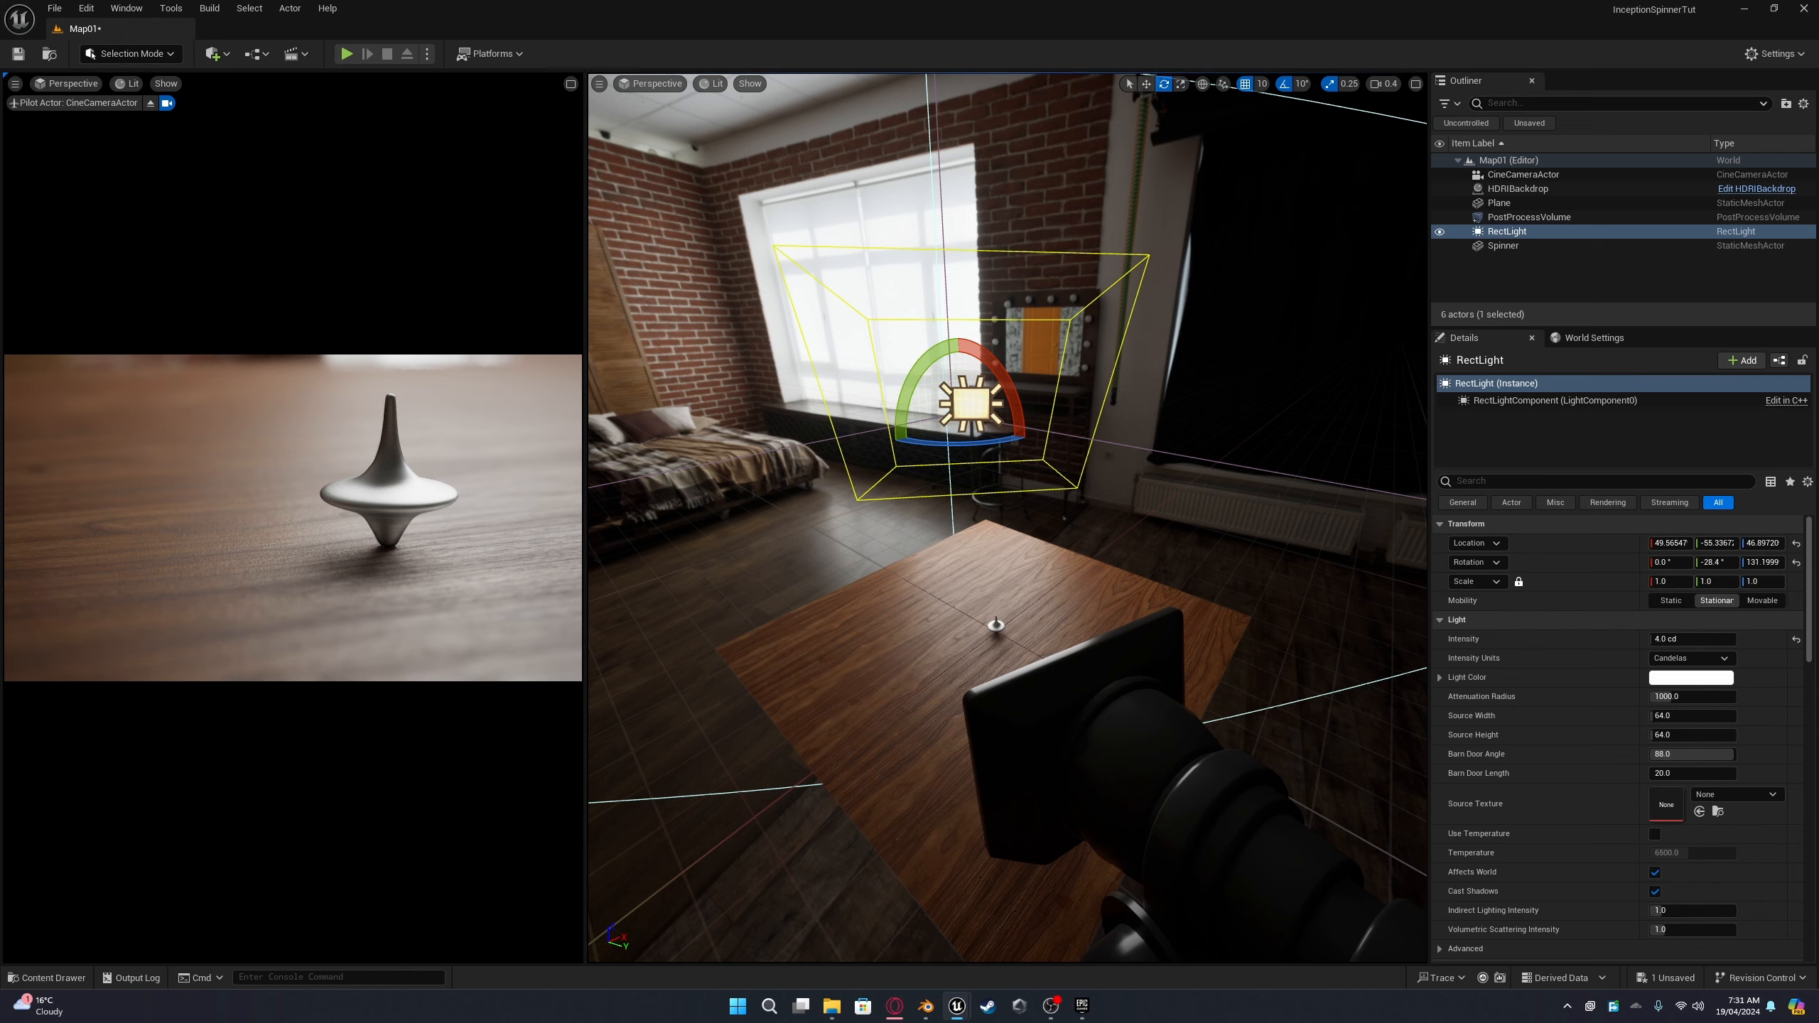
key("w")
right_click_drag(930, 544, 879, 531)
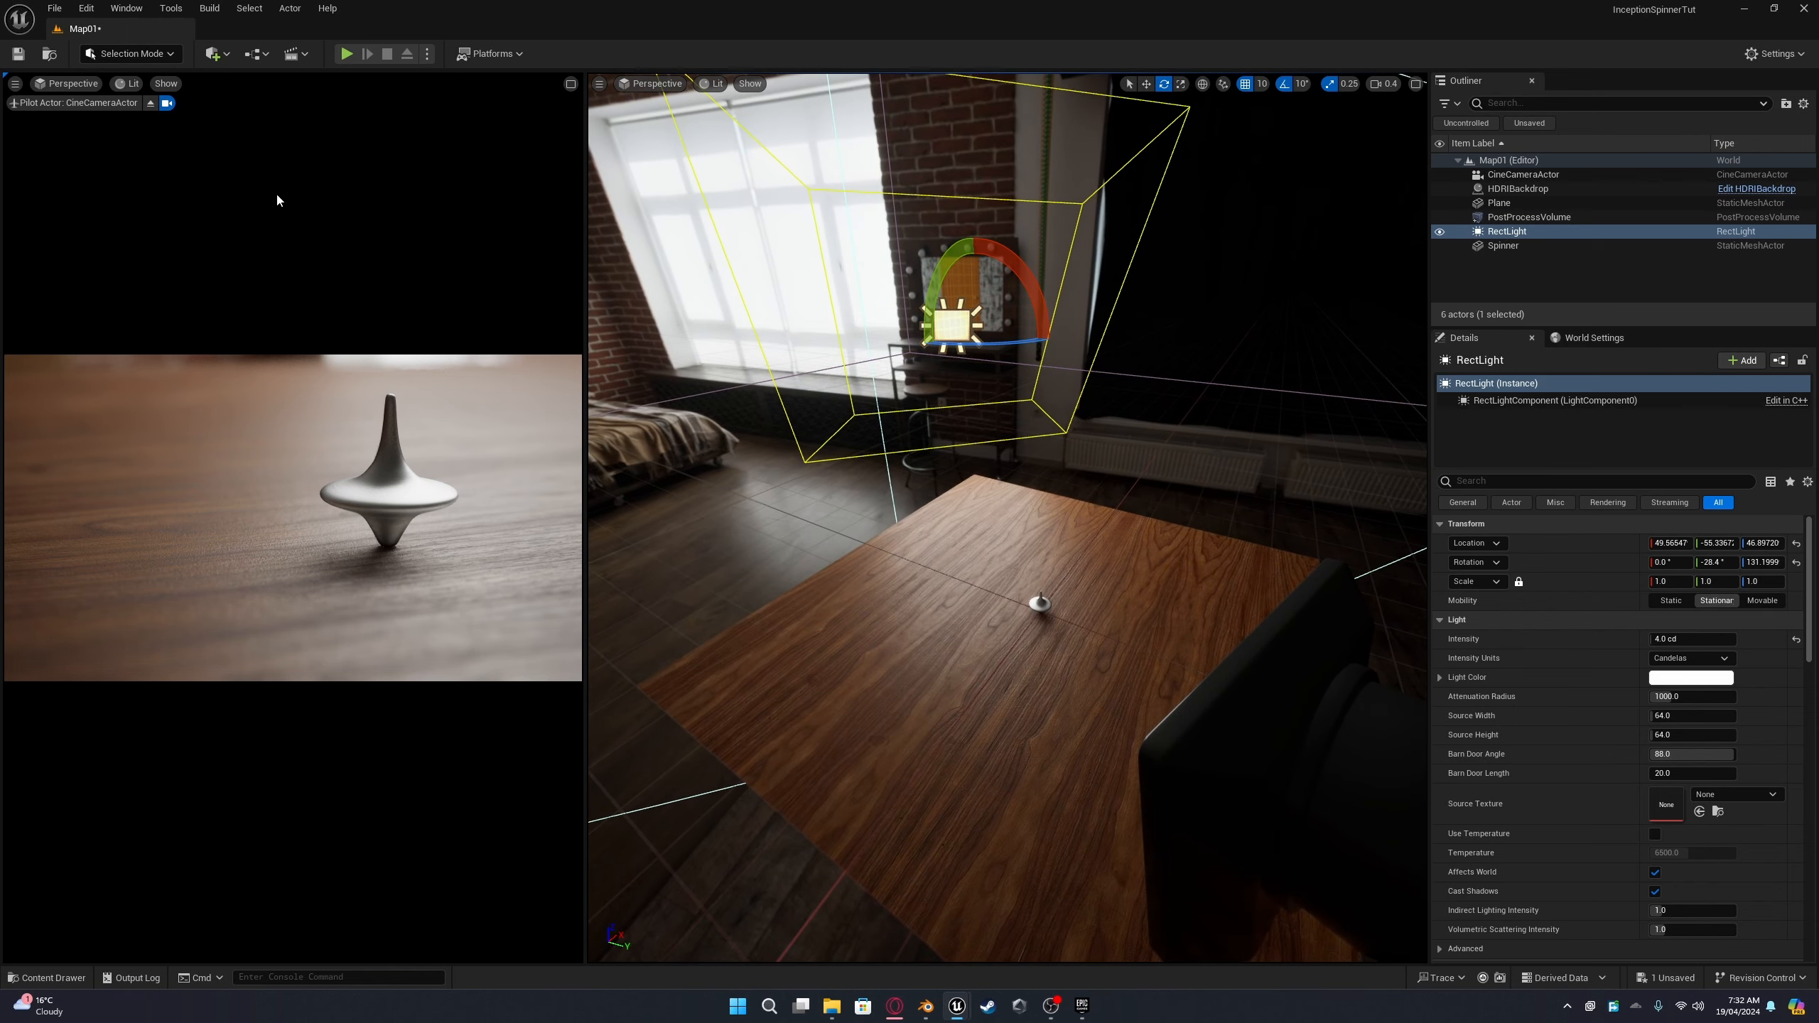
Step: Open Quixel Bridge and search its library for "vase"
left_click(216, 53)
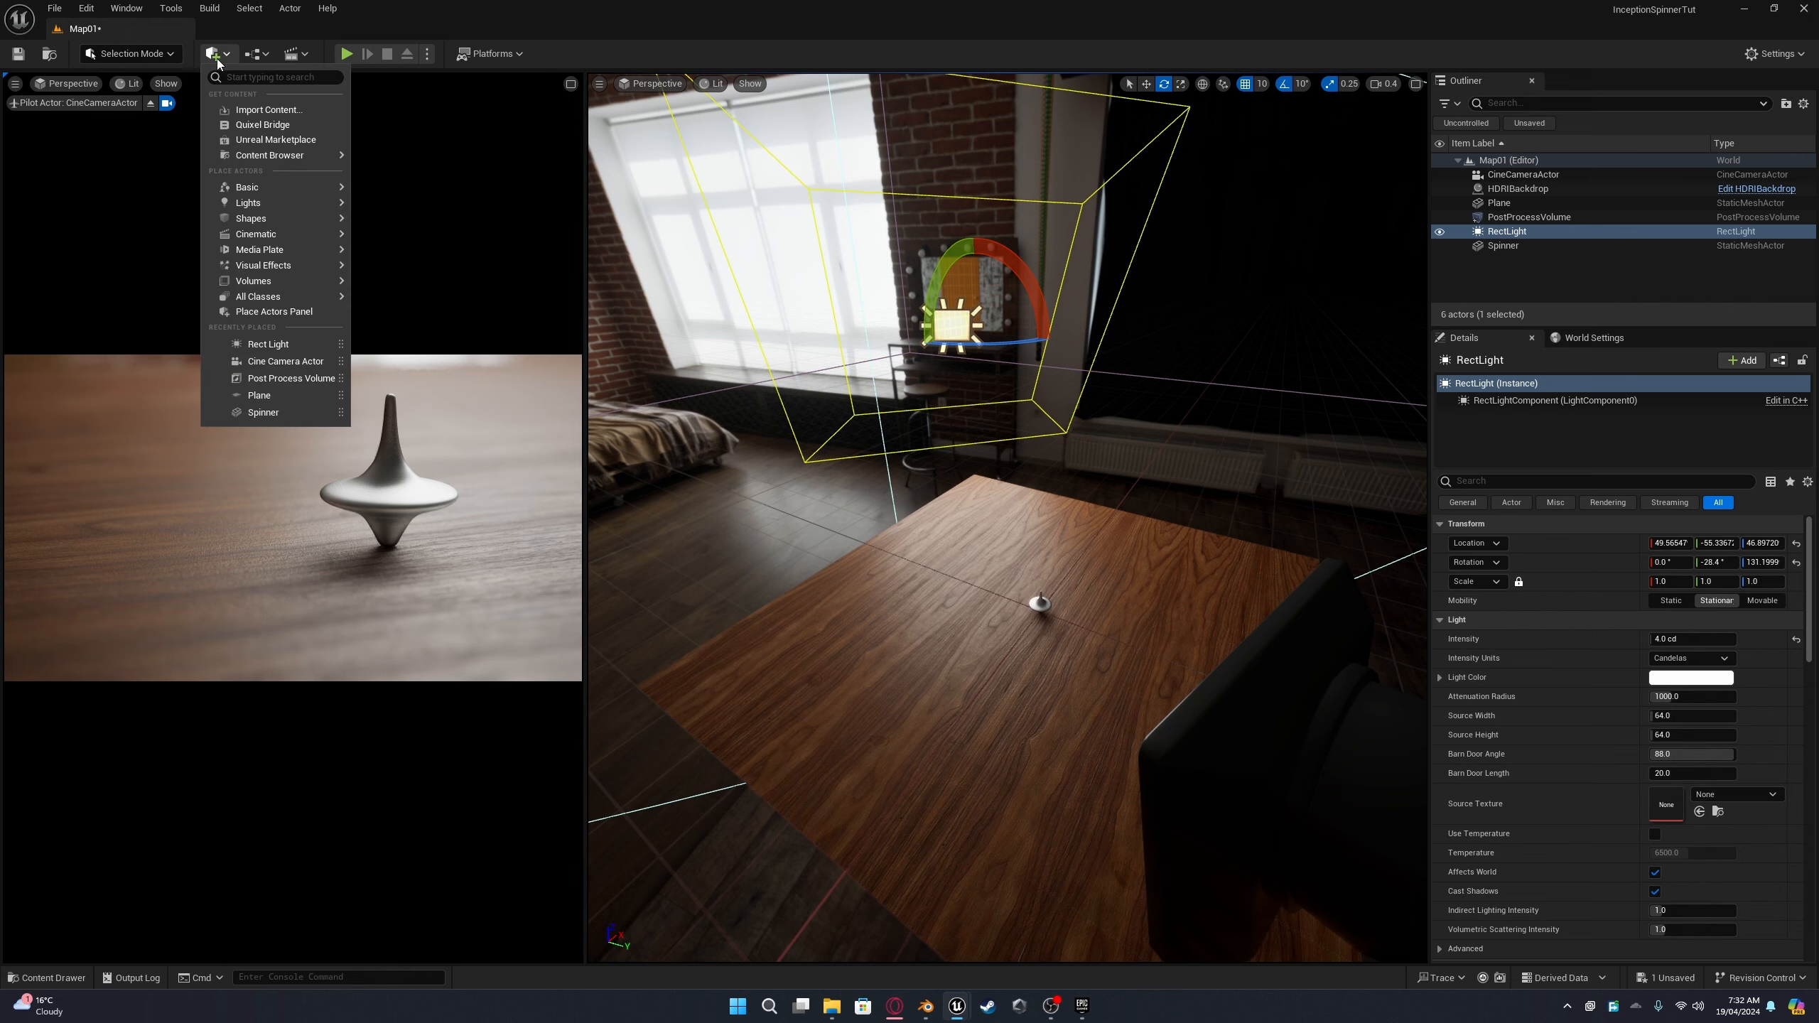
left_click(265, 134)
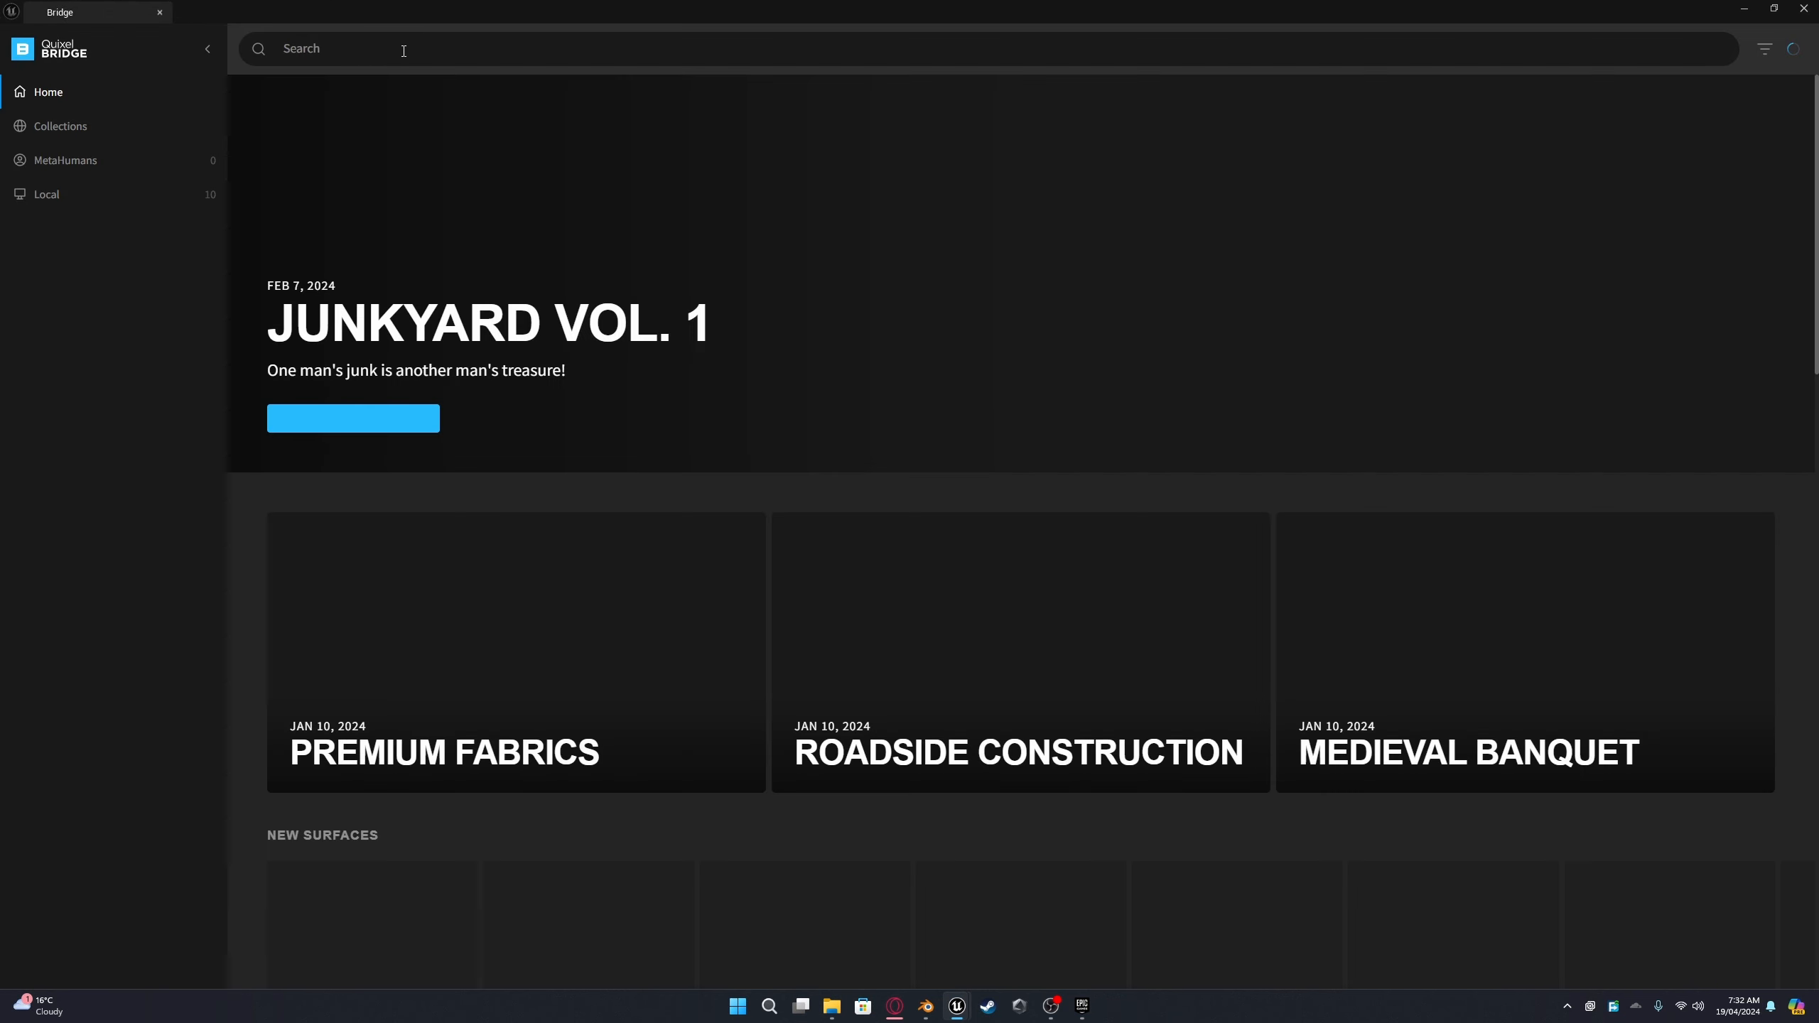
type("vas")
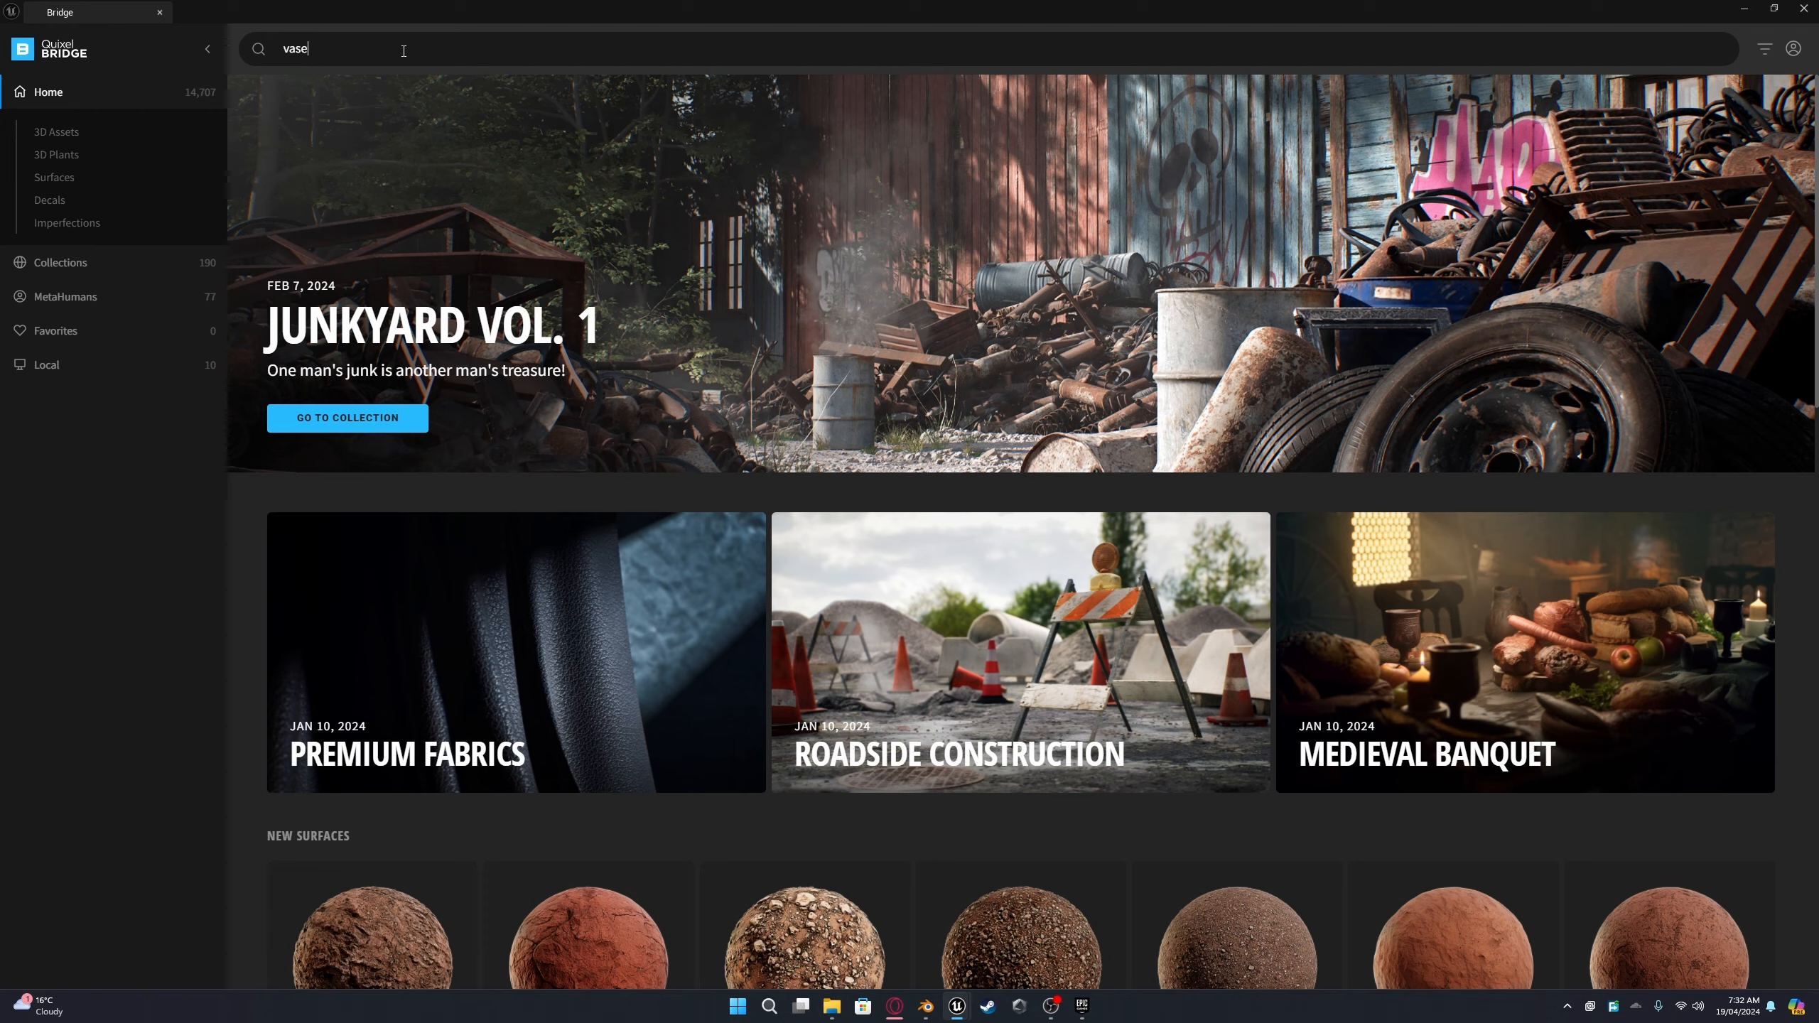
type("e")
key("Return")
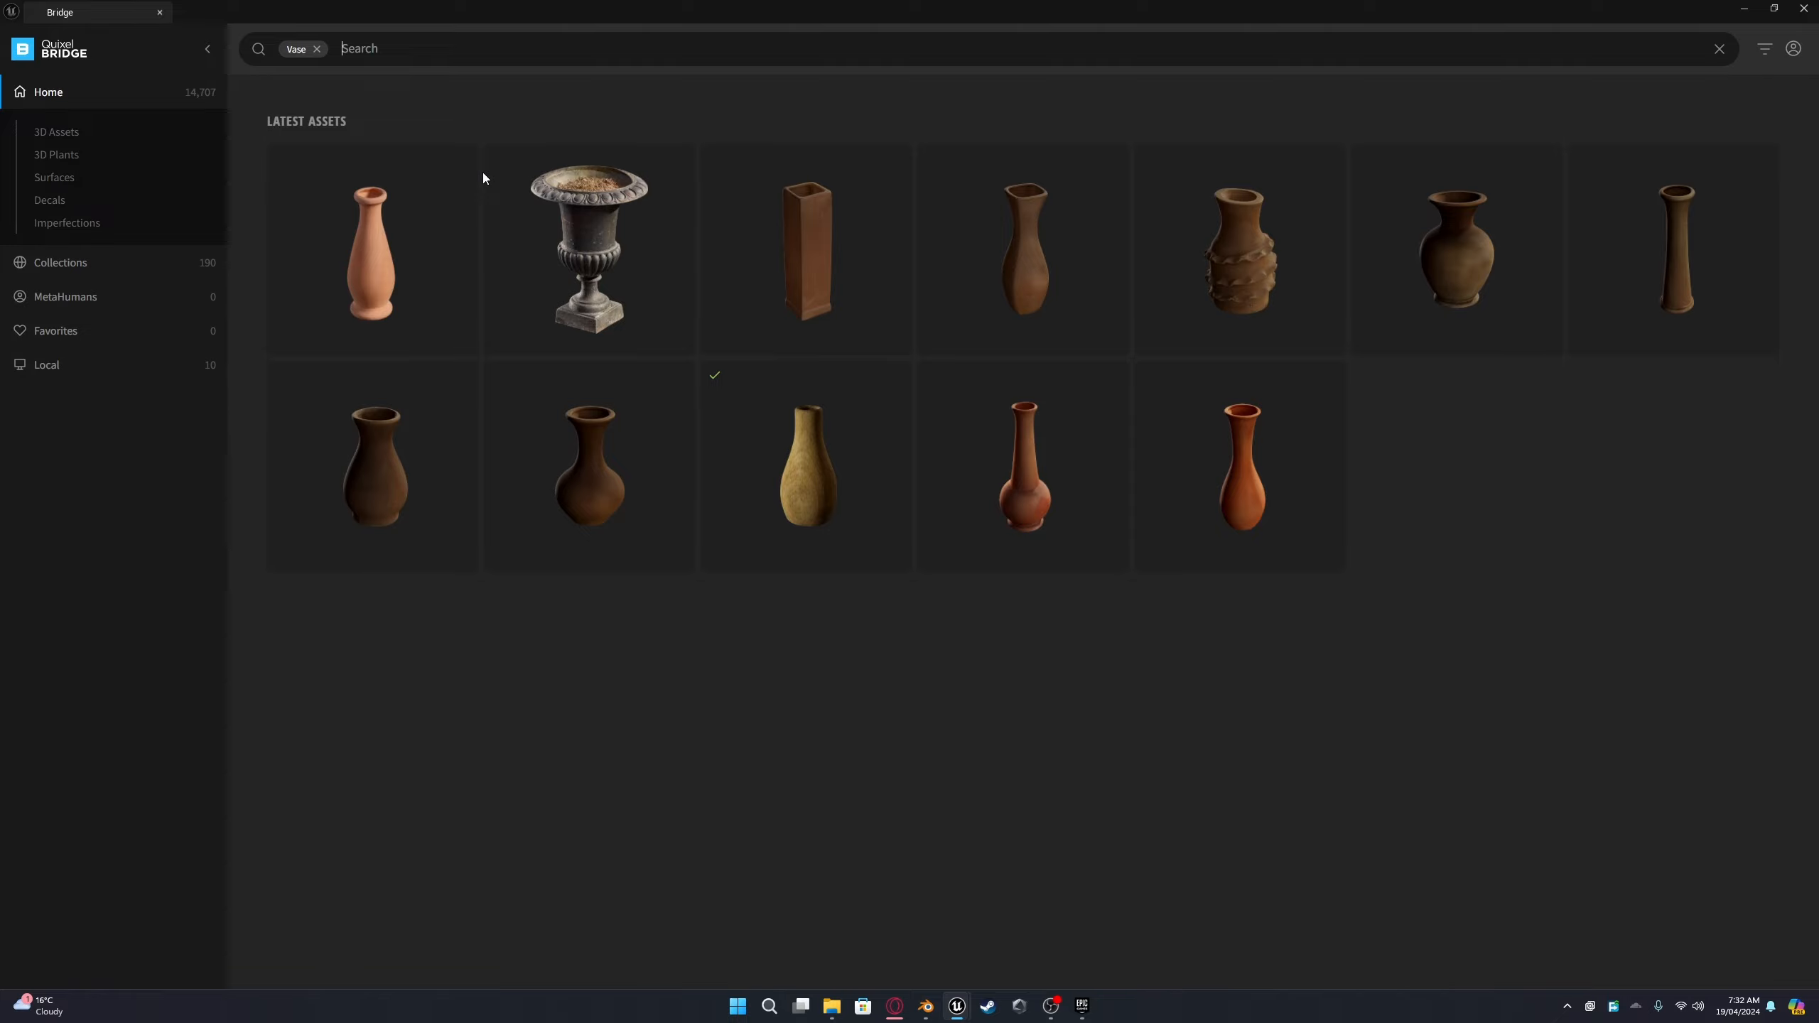
Step: Choose the Wooden Vase asset at High Quality and add it to the project
left_click(770, 450)
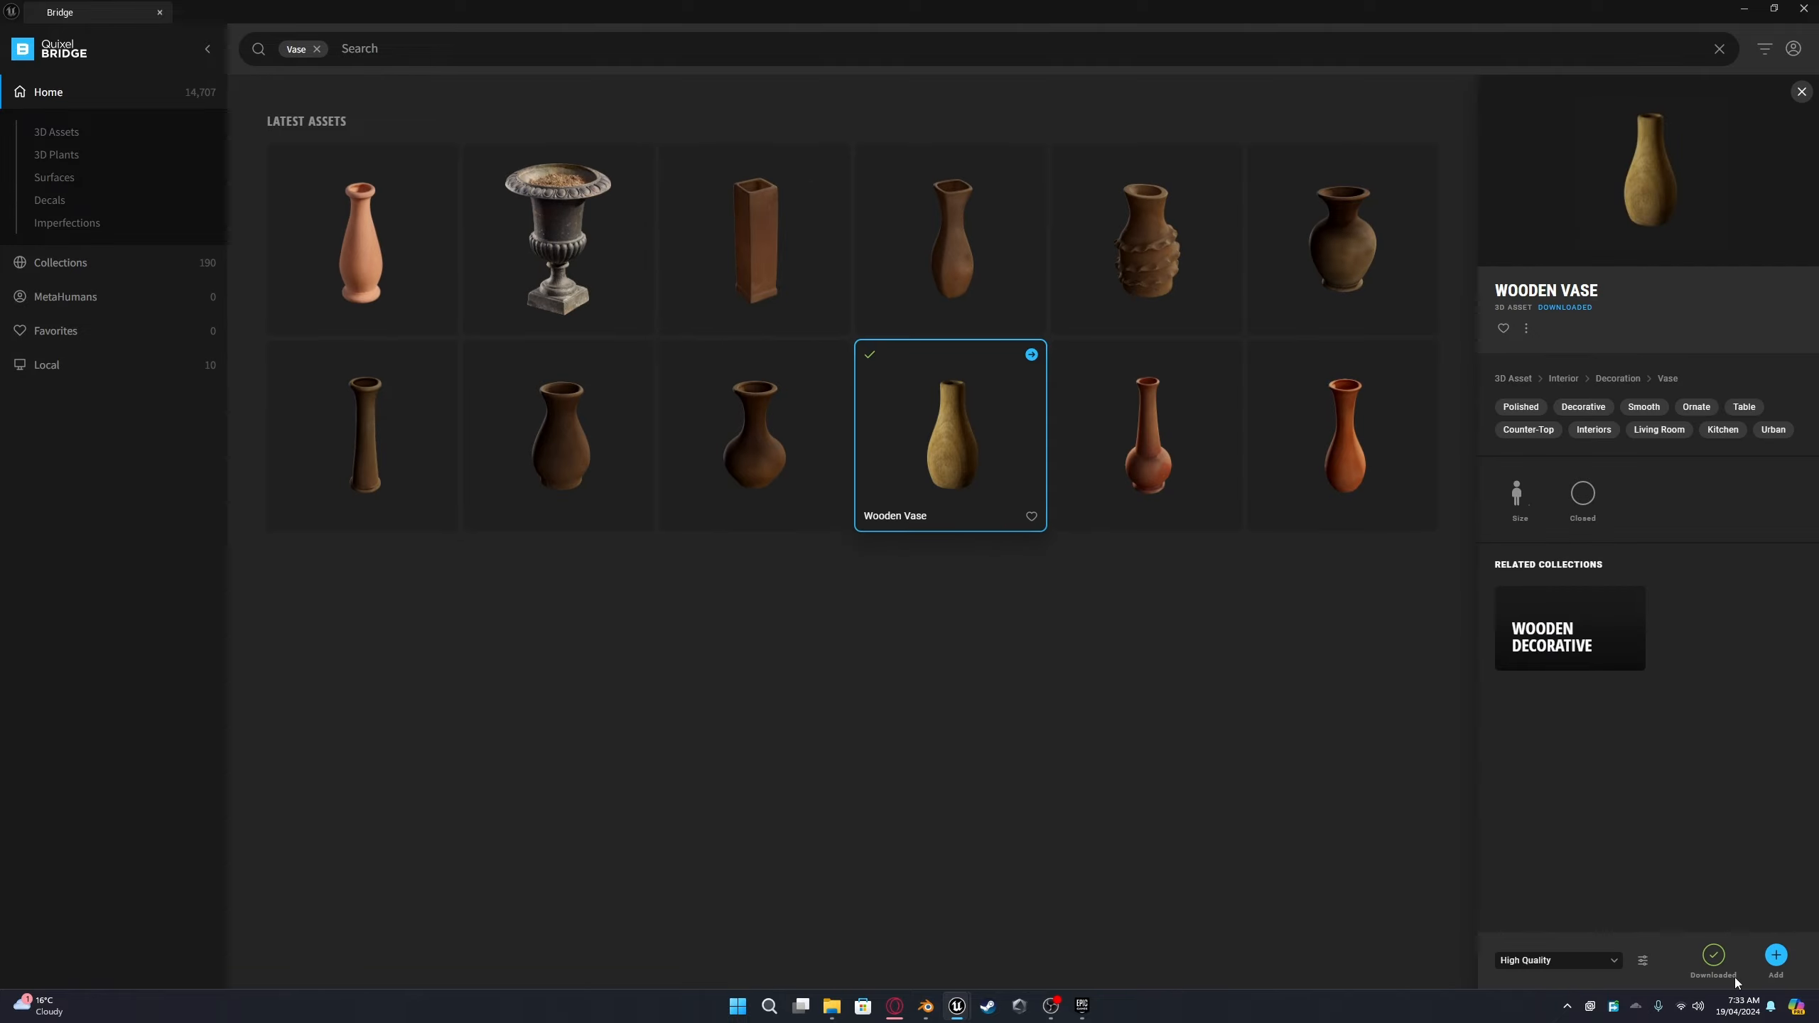
left_click(1545, 964)
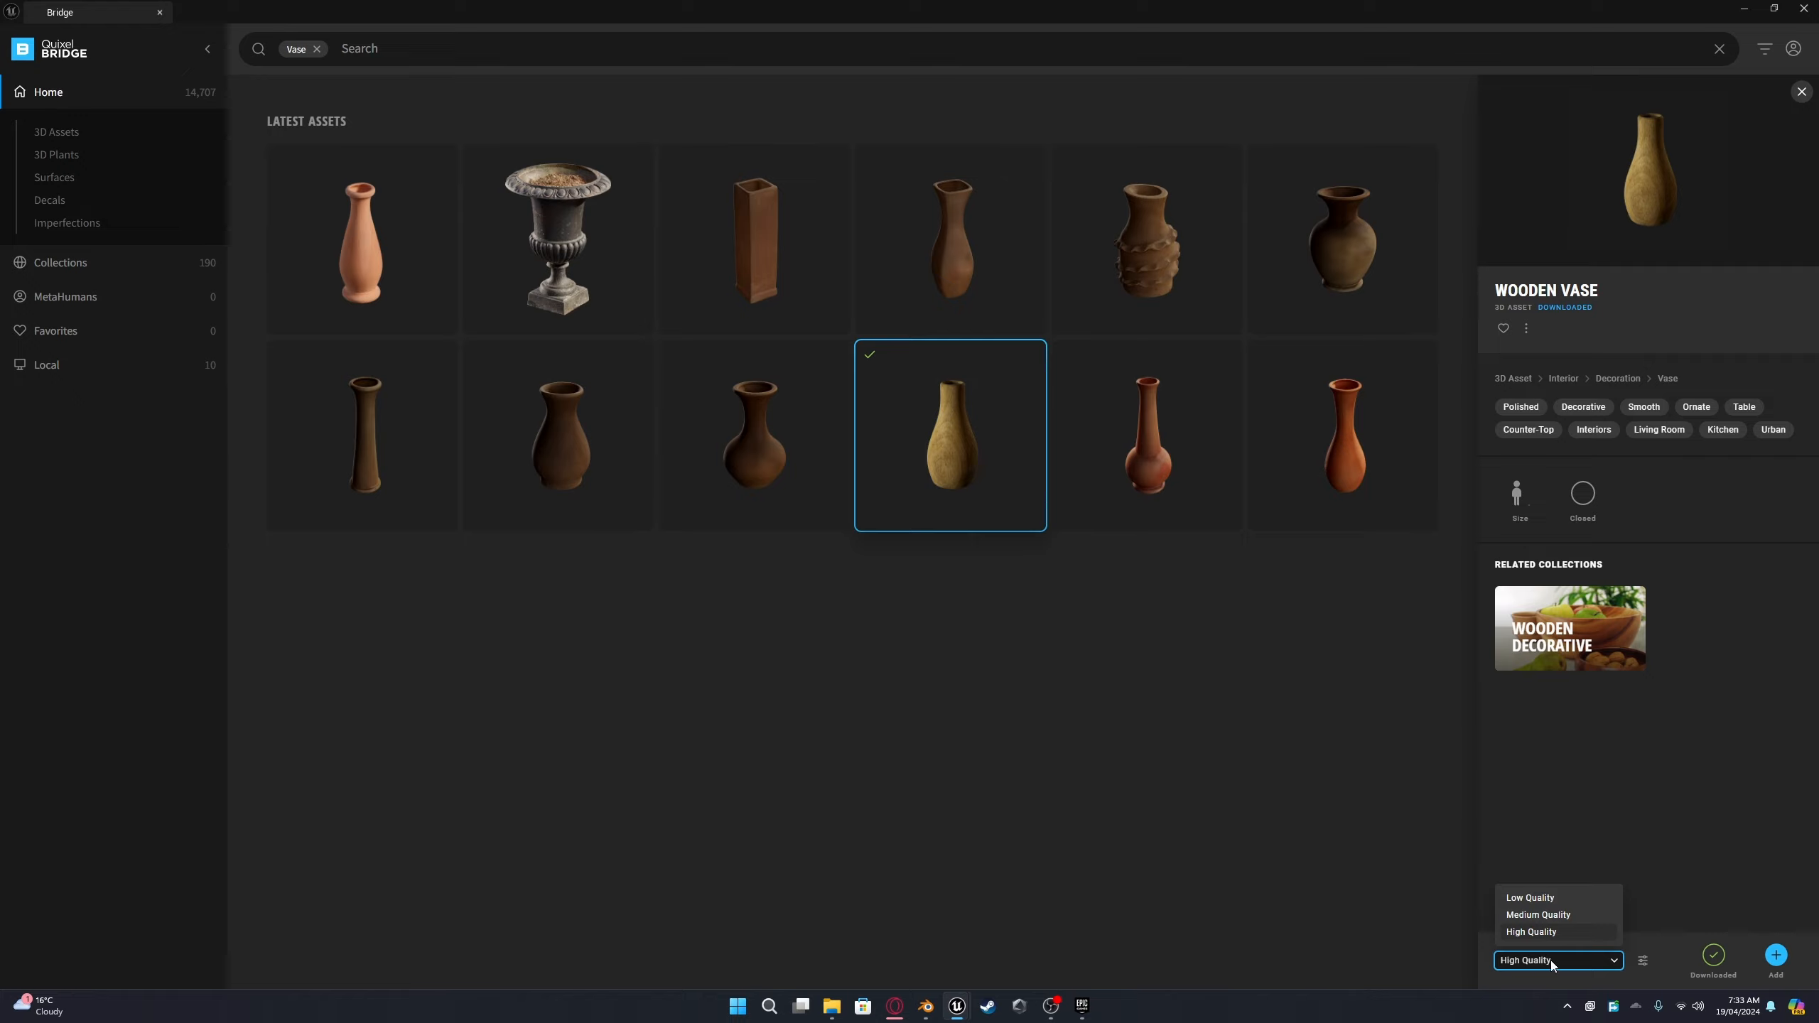
left_click(1588, 933)
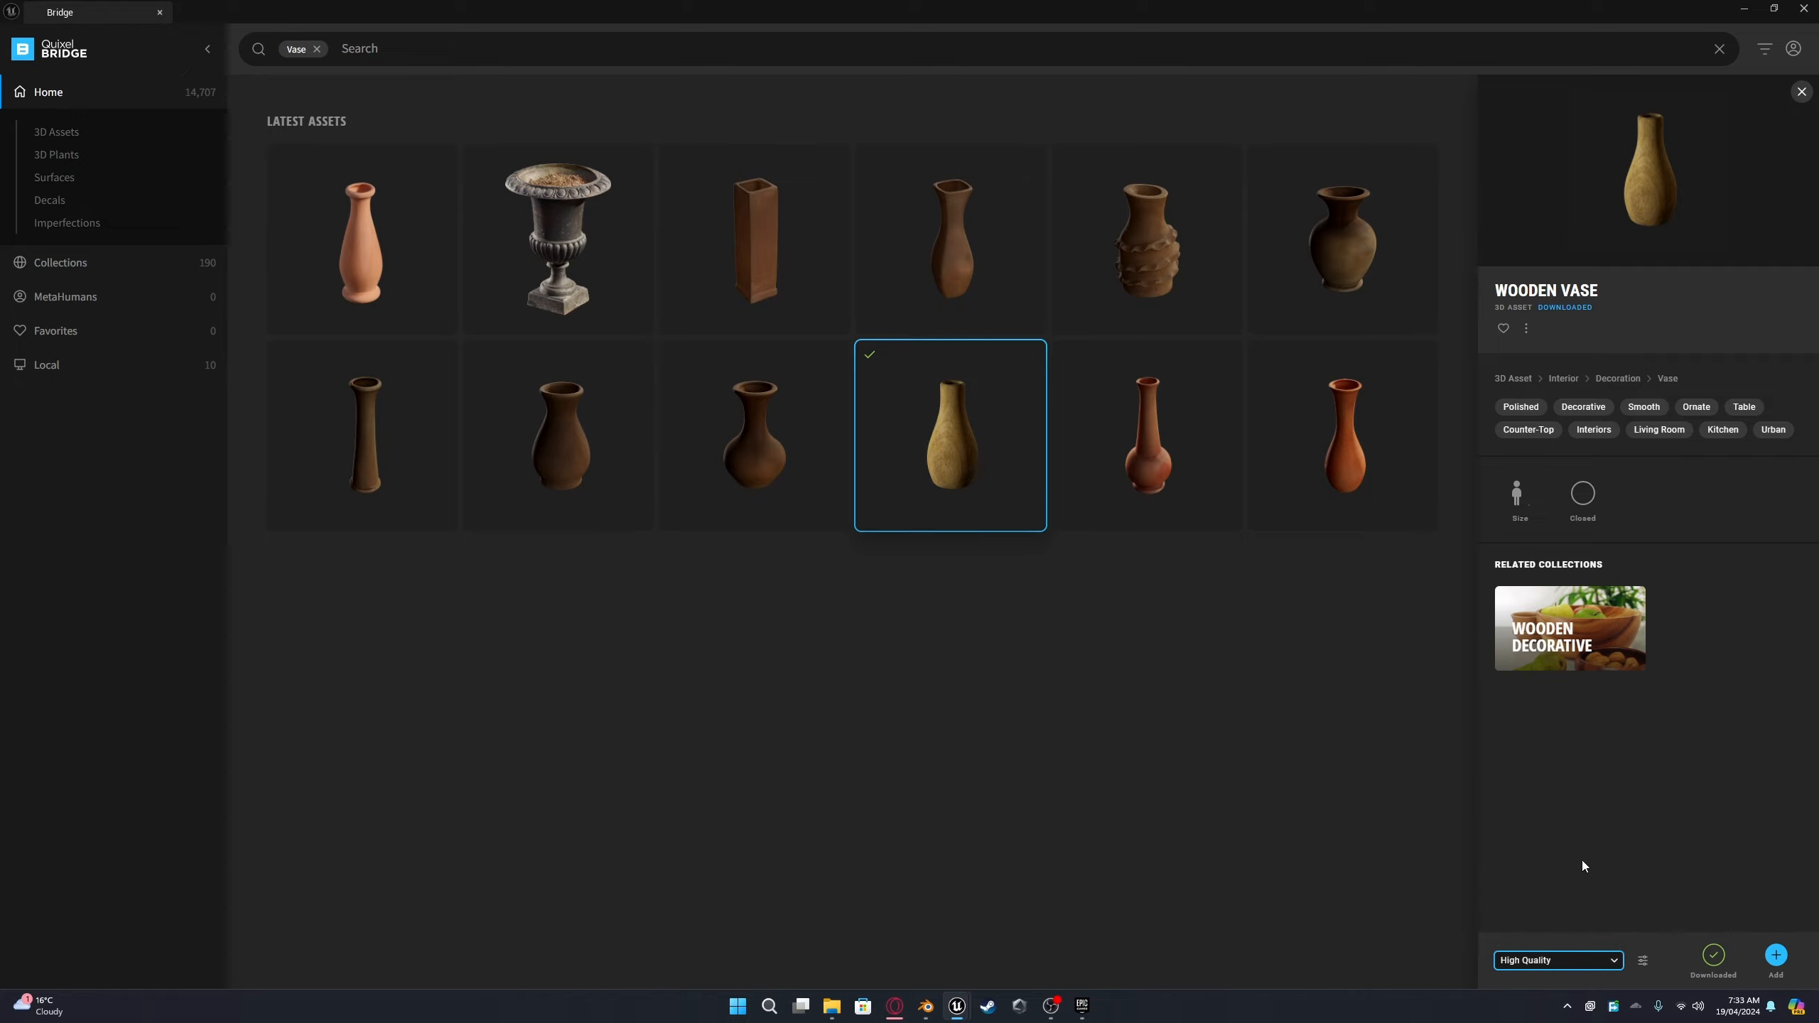
left_click(1779, 958)
Step: Replace the Bridge search with "Crema" to find the matching marble surfaces
left_click(357, 51)
key("BackSpace")
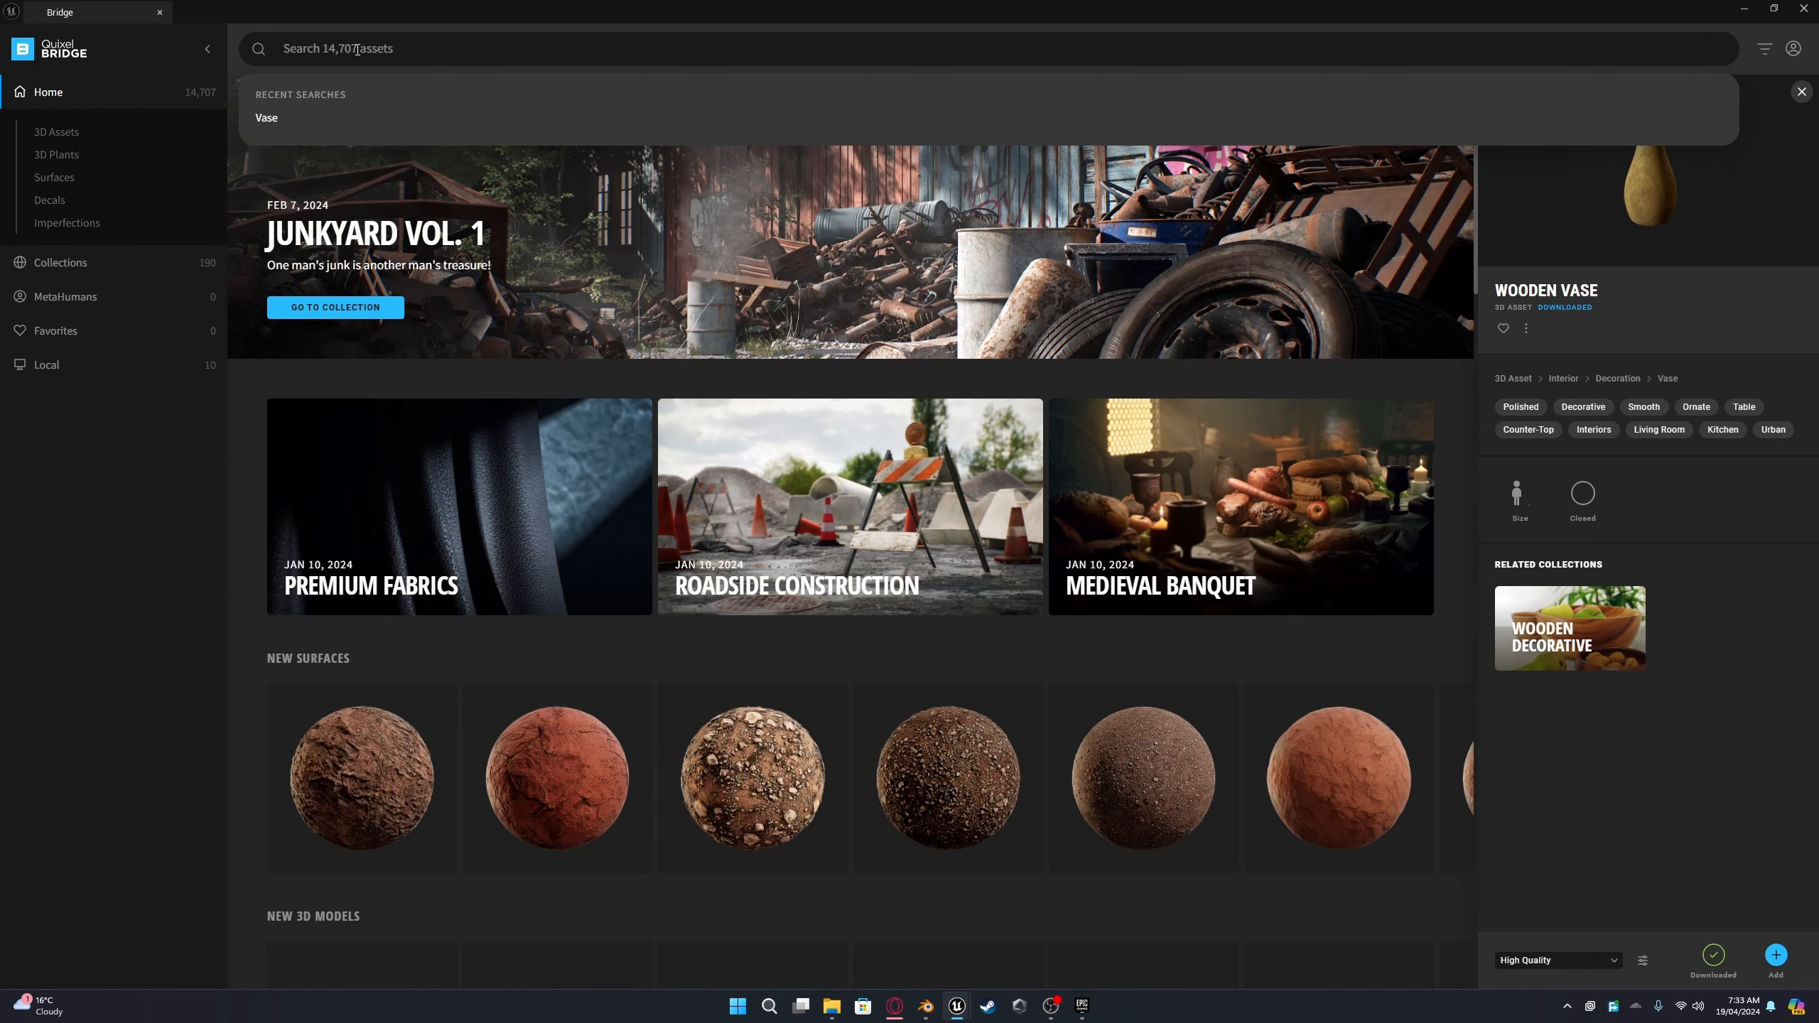
type("c")
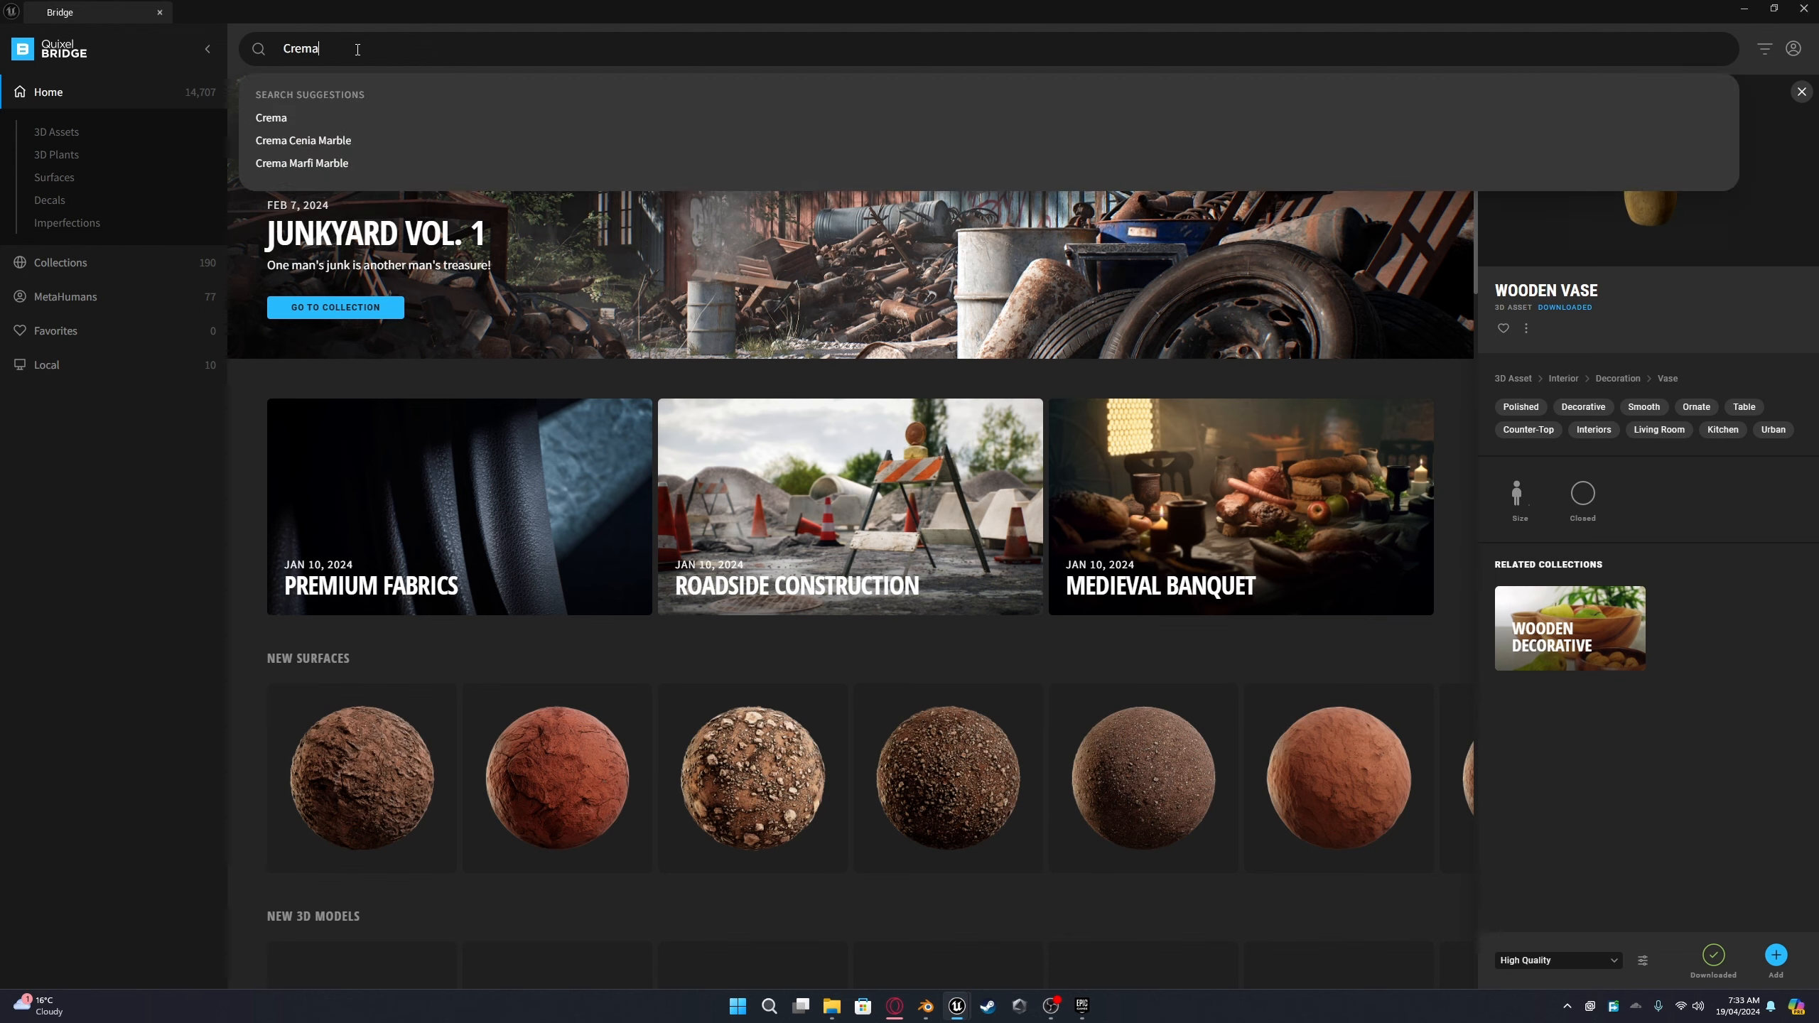
left_click(314, 118)
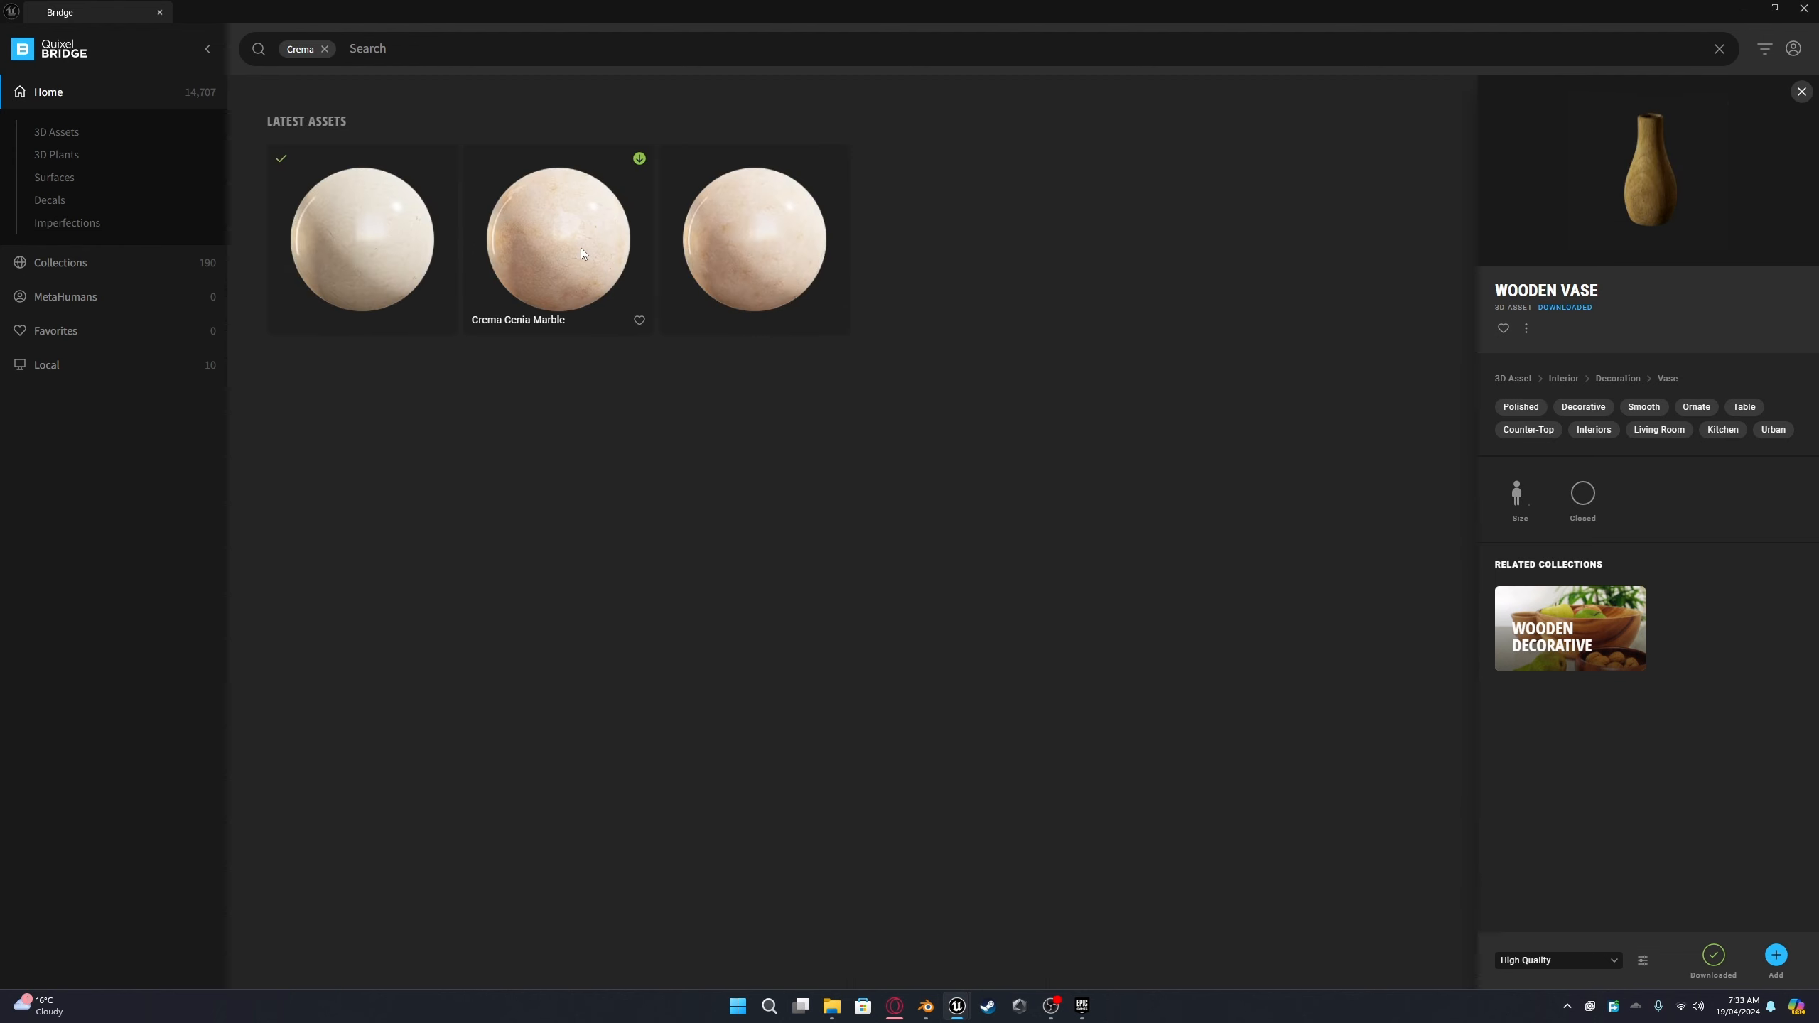
Step: Select the Crema Marfi Marble surface, set it to Highest Quality, and close Bridge
left_click(342, 227)
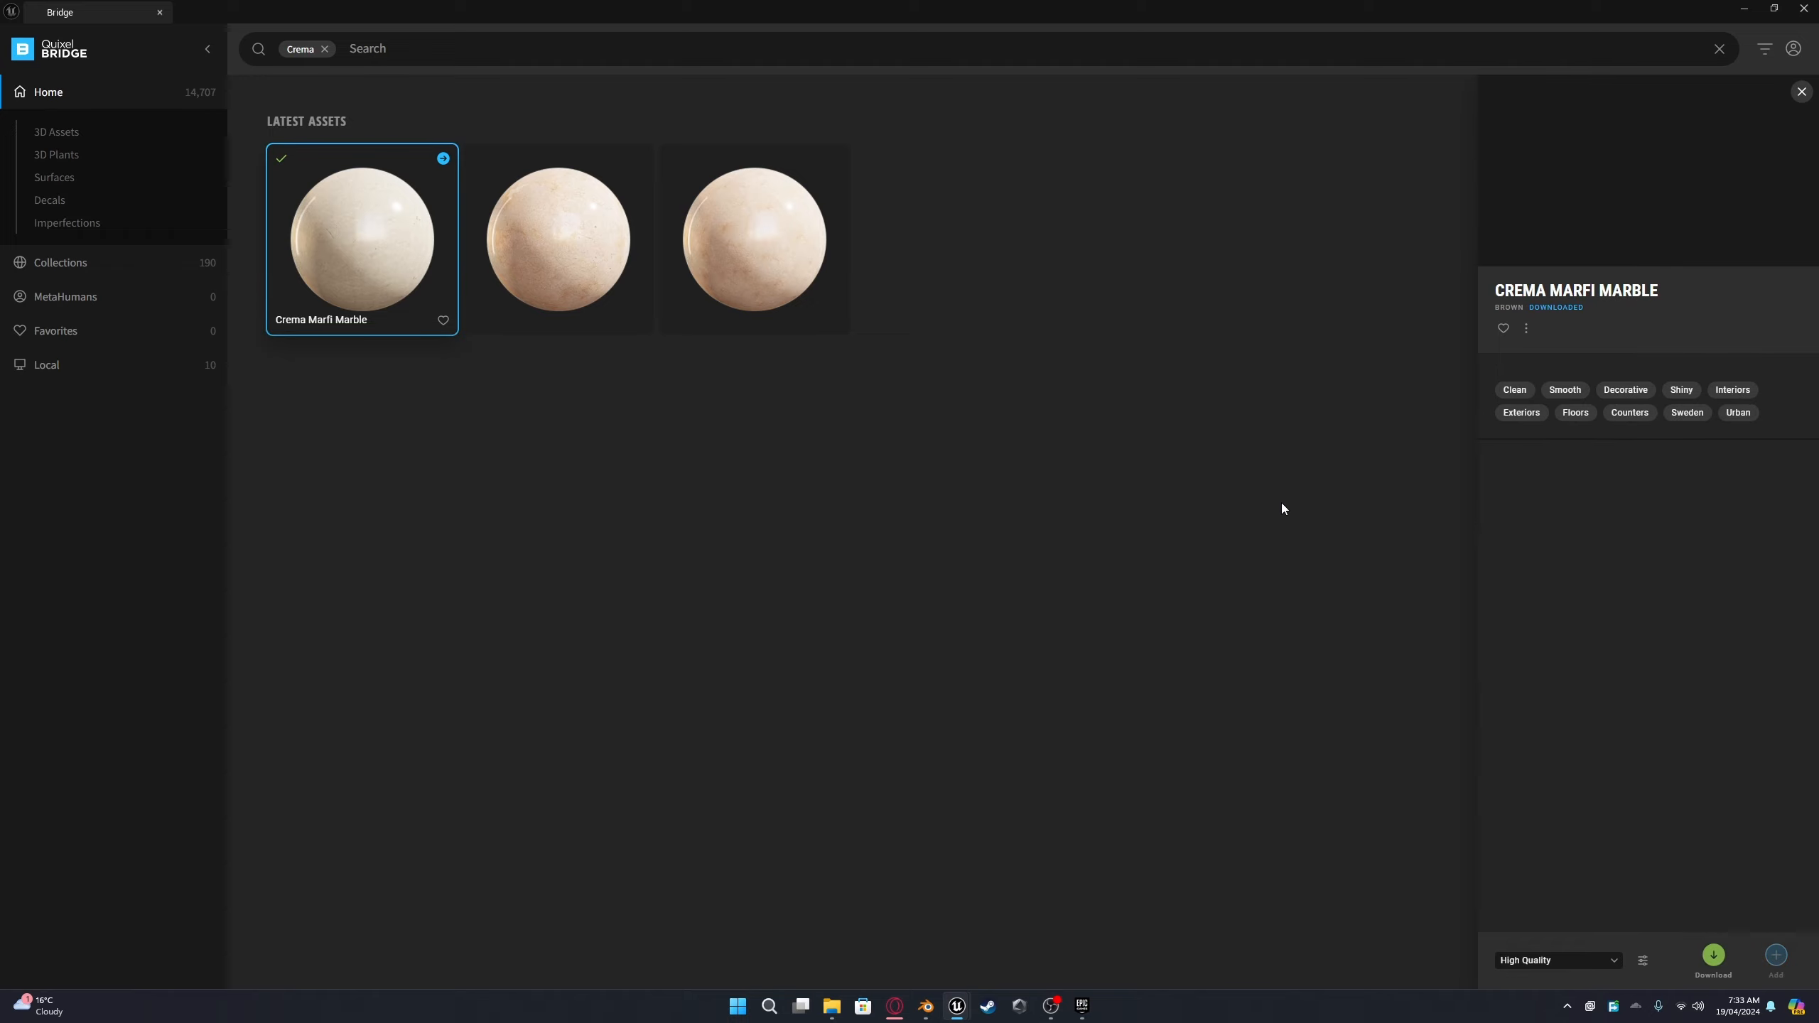
left_click(1599, 958)
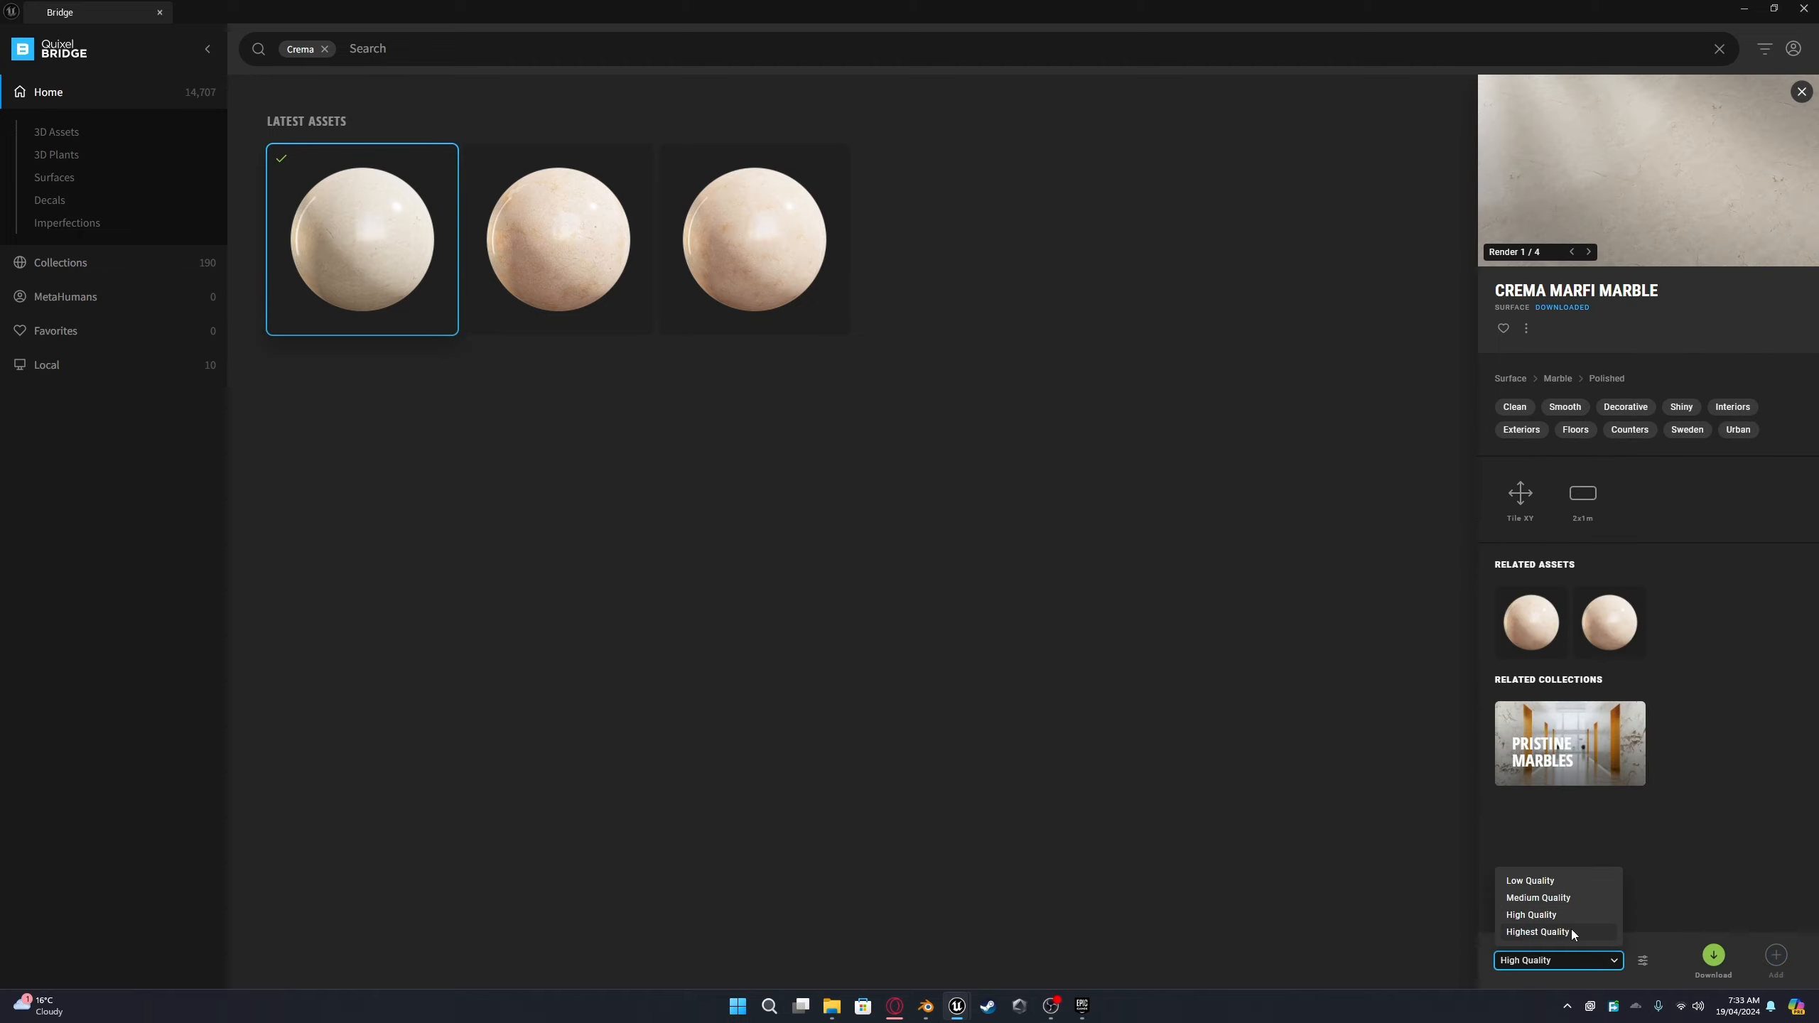
left_click(1539, 931)
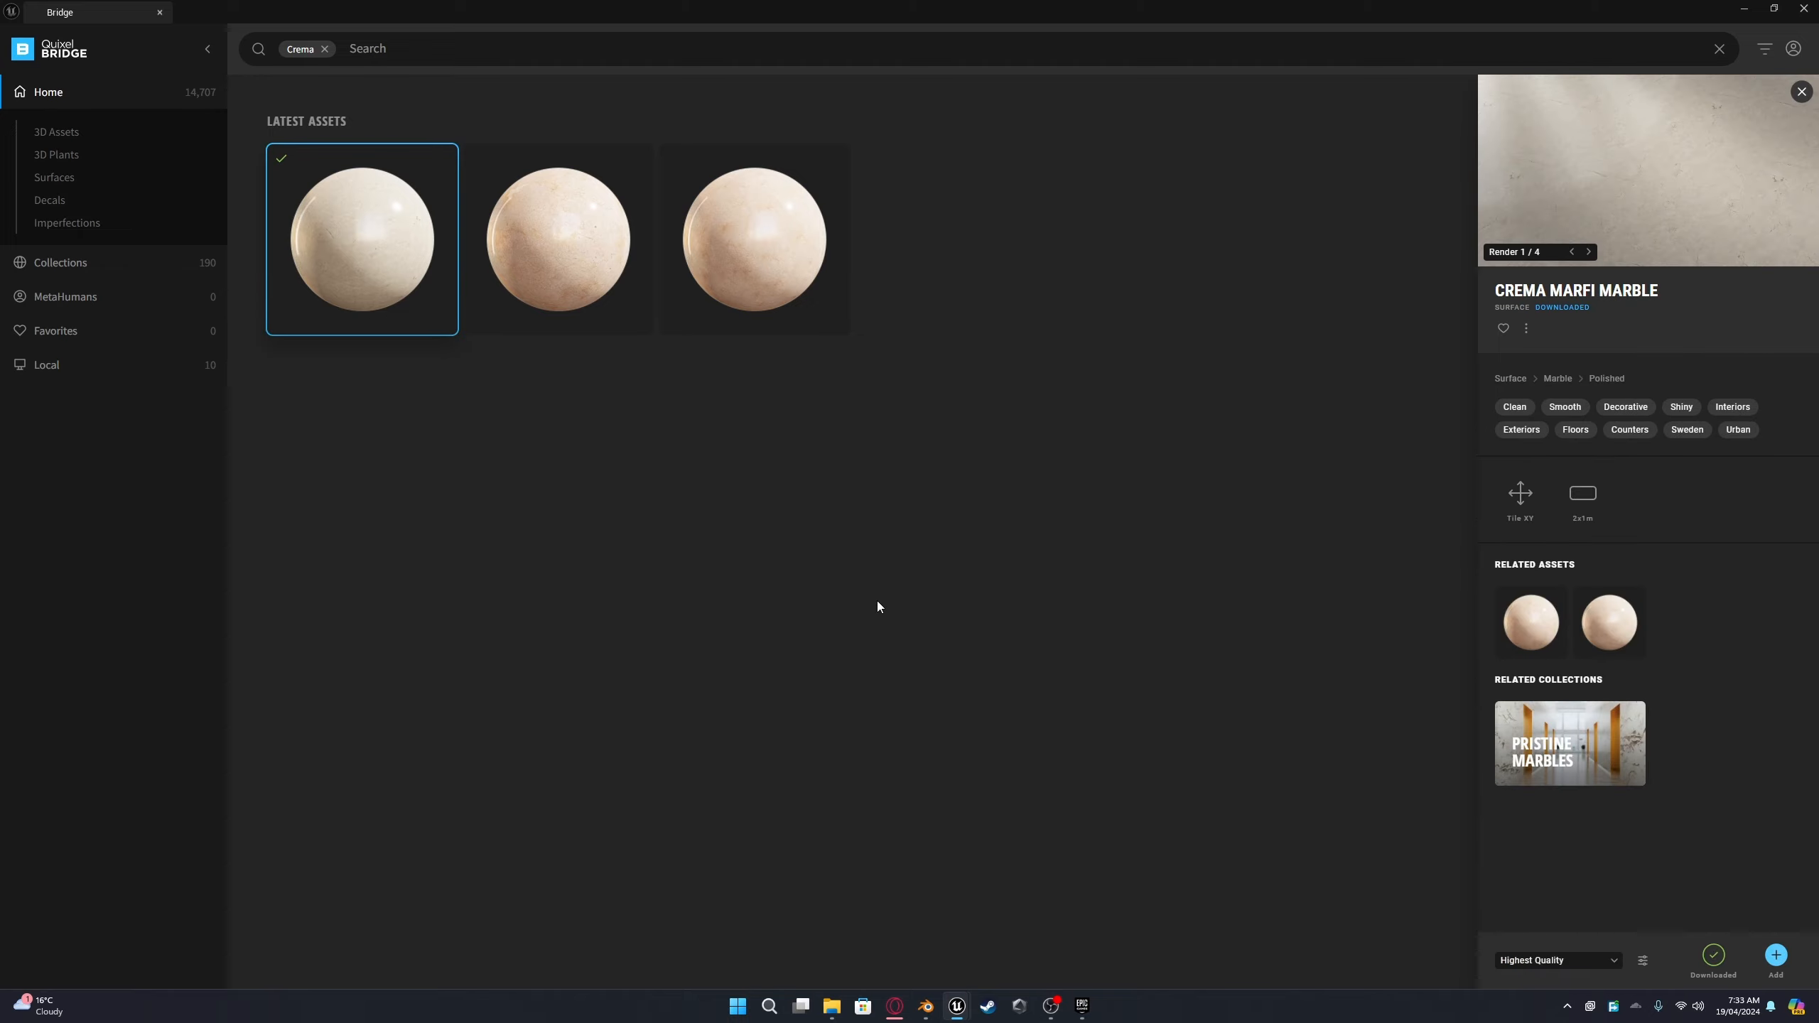
left_click(159, 14)
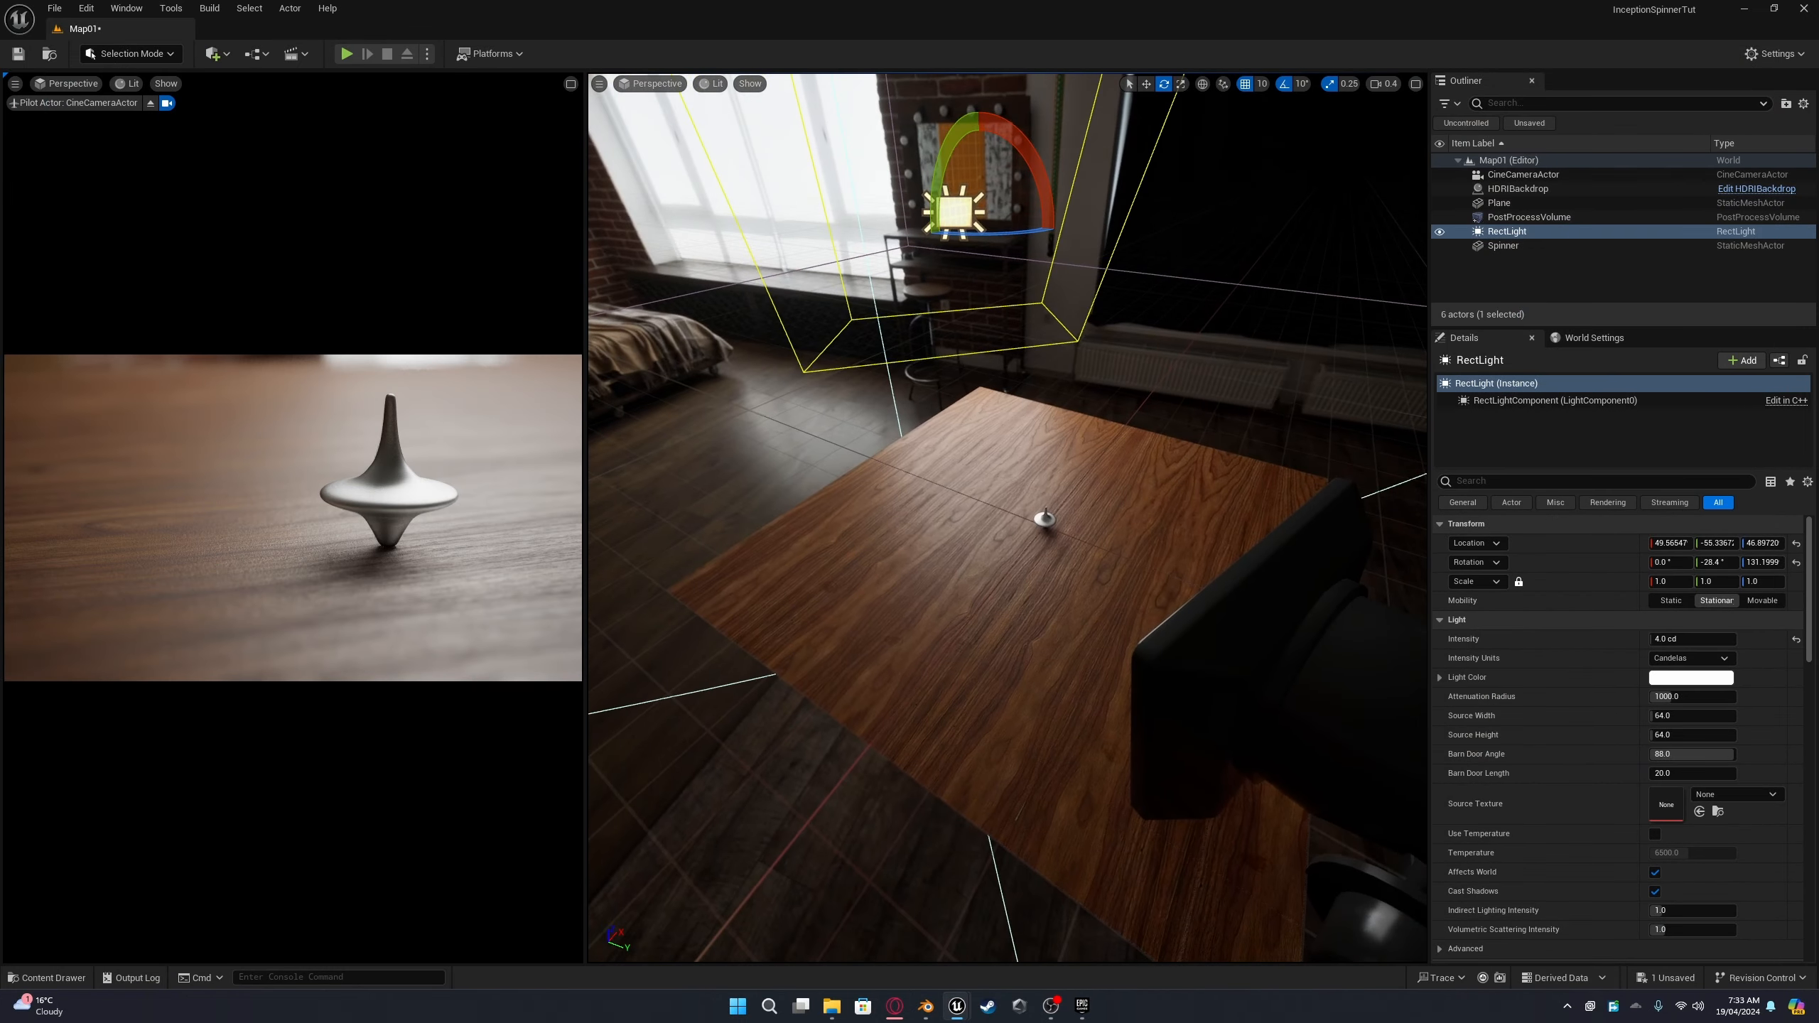
Step: Place the Wooden Vase from the Megascans 3D_Assets folder on the table behind the spinner and scale it uniformly to 4
left_click(48, 976)
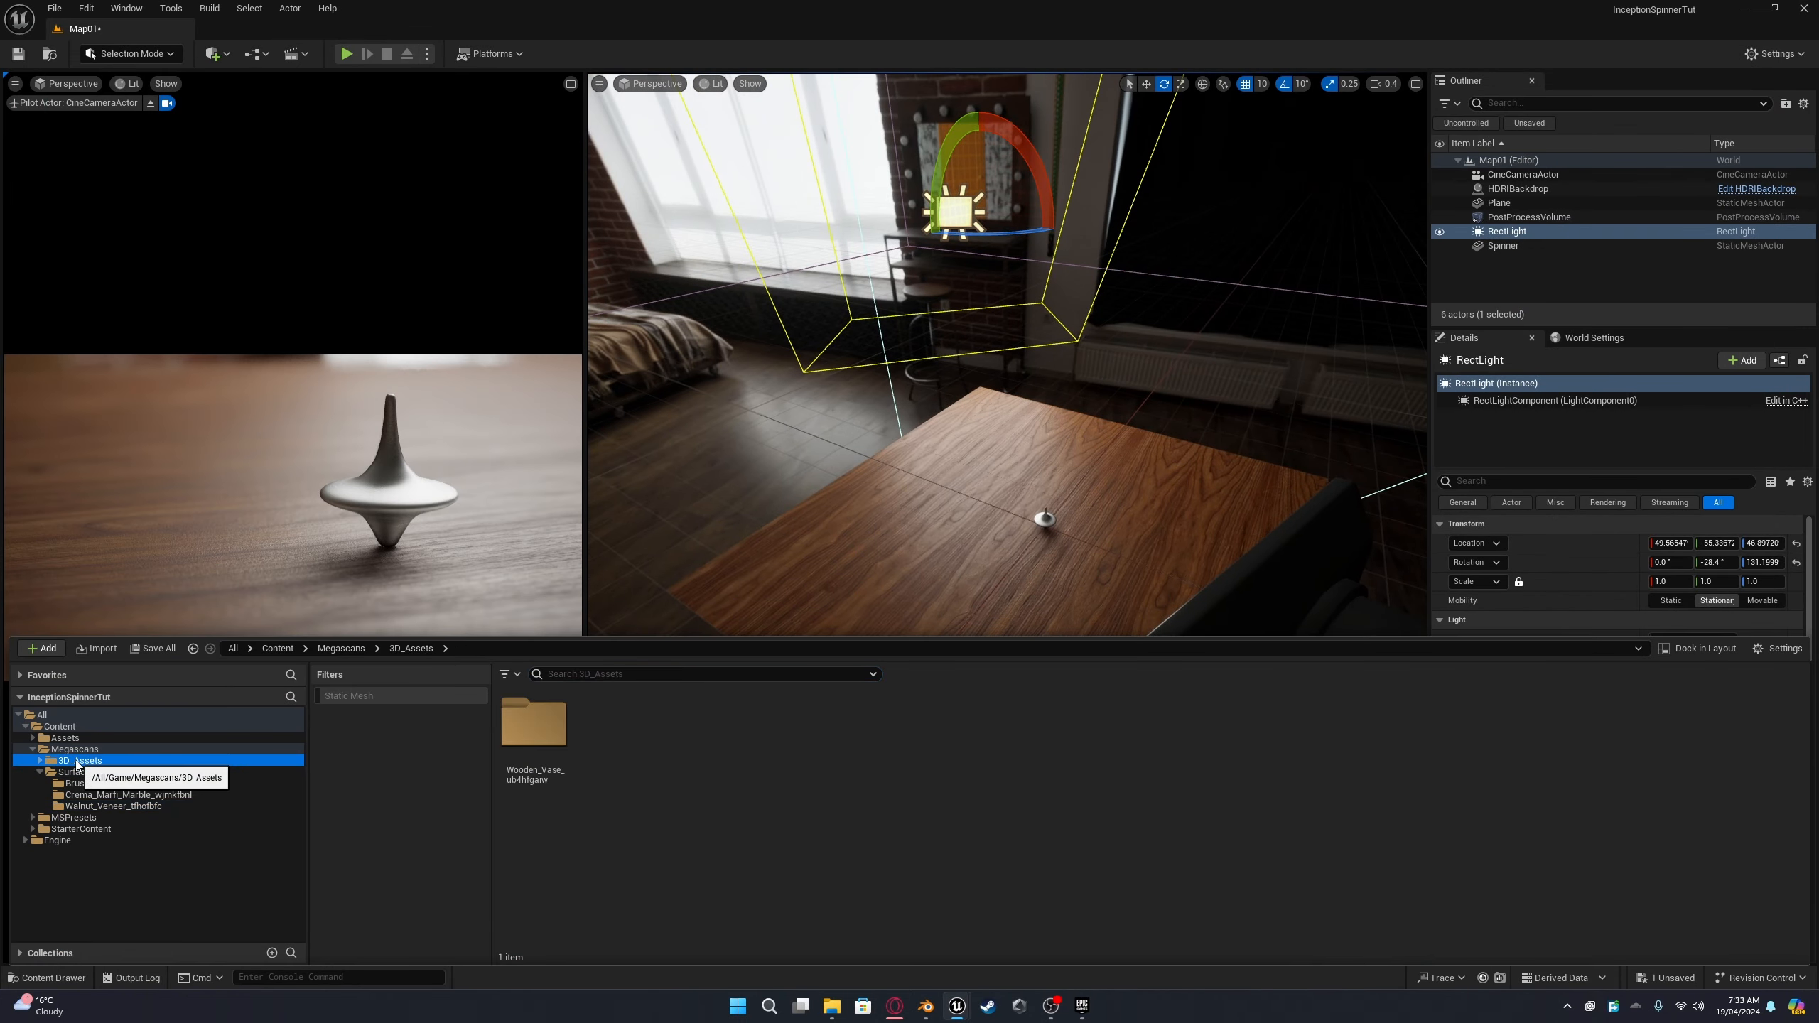
left_click_drag(606, 813, 964, 500)
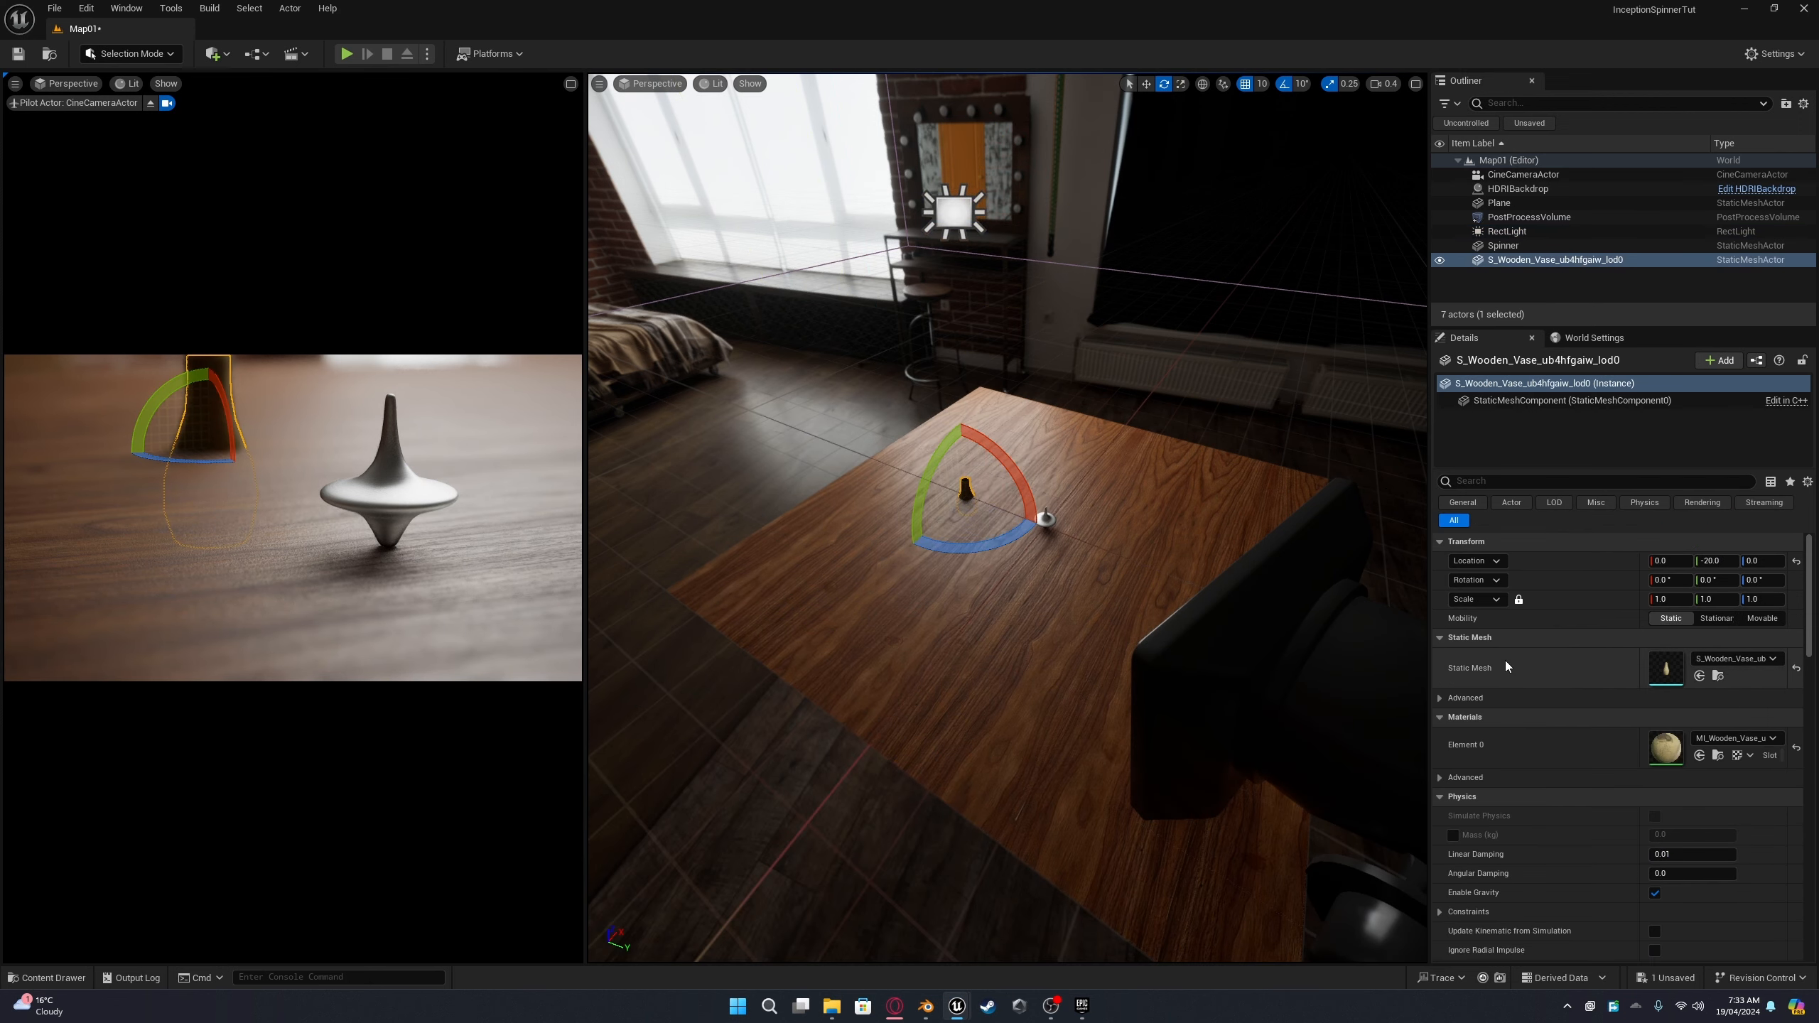
key("Return")
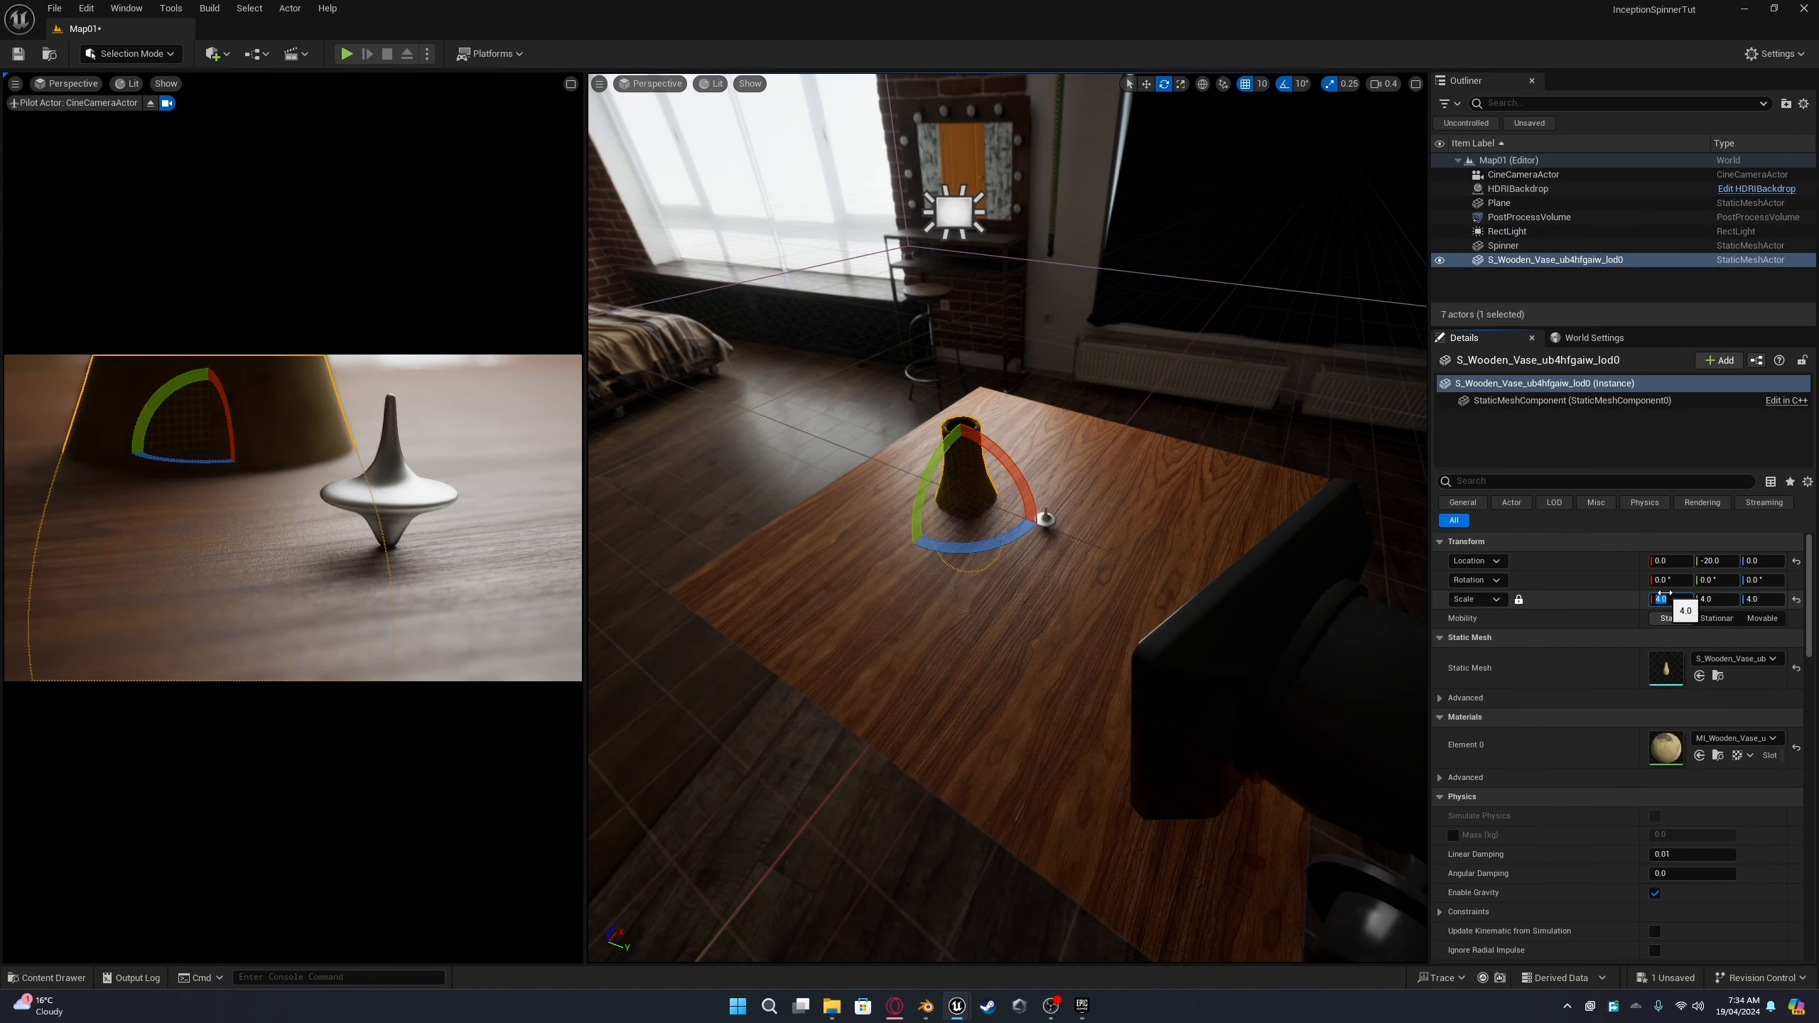
Step: Raise the vase to about Z 18 so that it stands on the tabletop
key("w")
key("f")
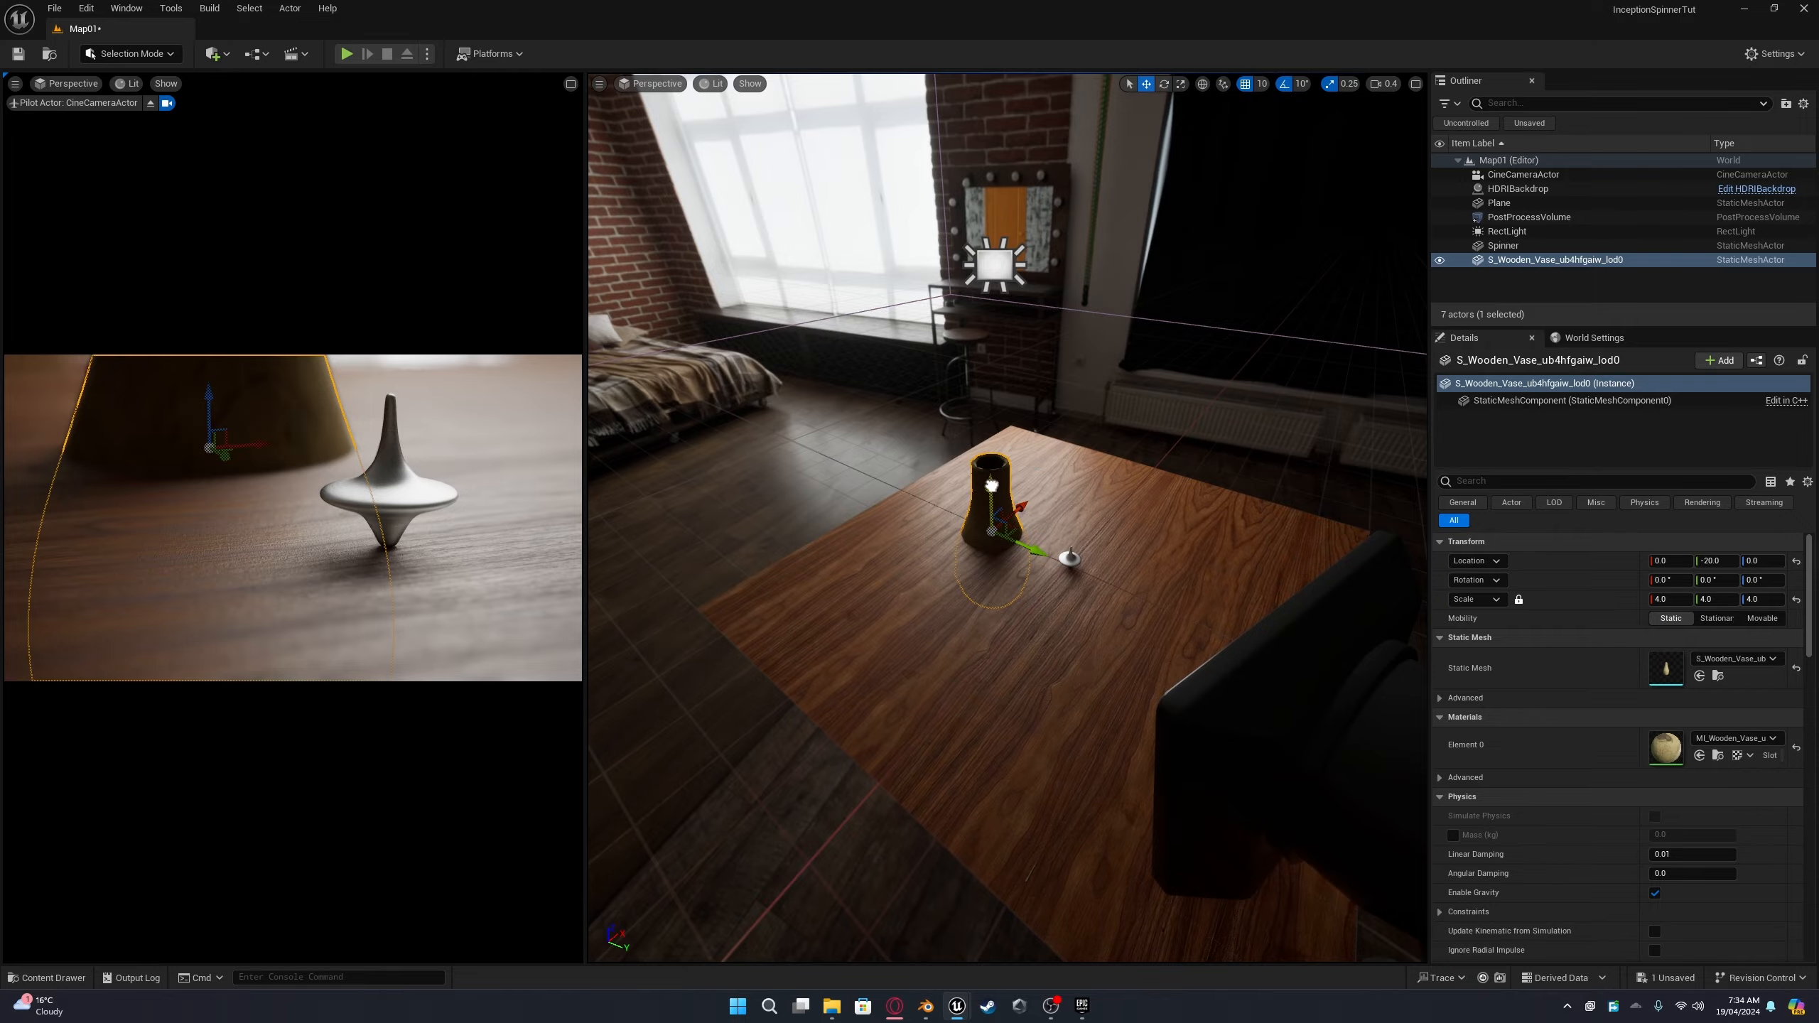
left_click_drag(992, 491, 992, 408)
key("f")
right_click_drag(1003, 502, 892, 558)
key("w")
scroll(798, 494, "down", 2)
Step: Subdivide the vase mesh in Modeling mode at subdivision level 3 with the Loop scheme
left_click(131, 54)
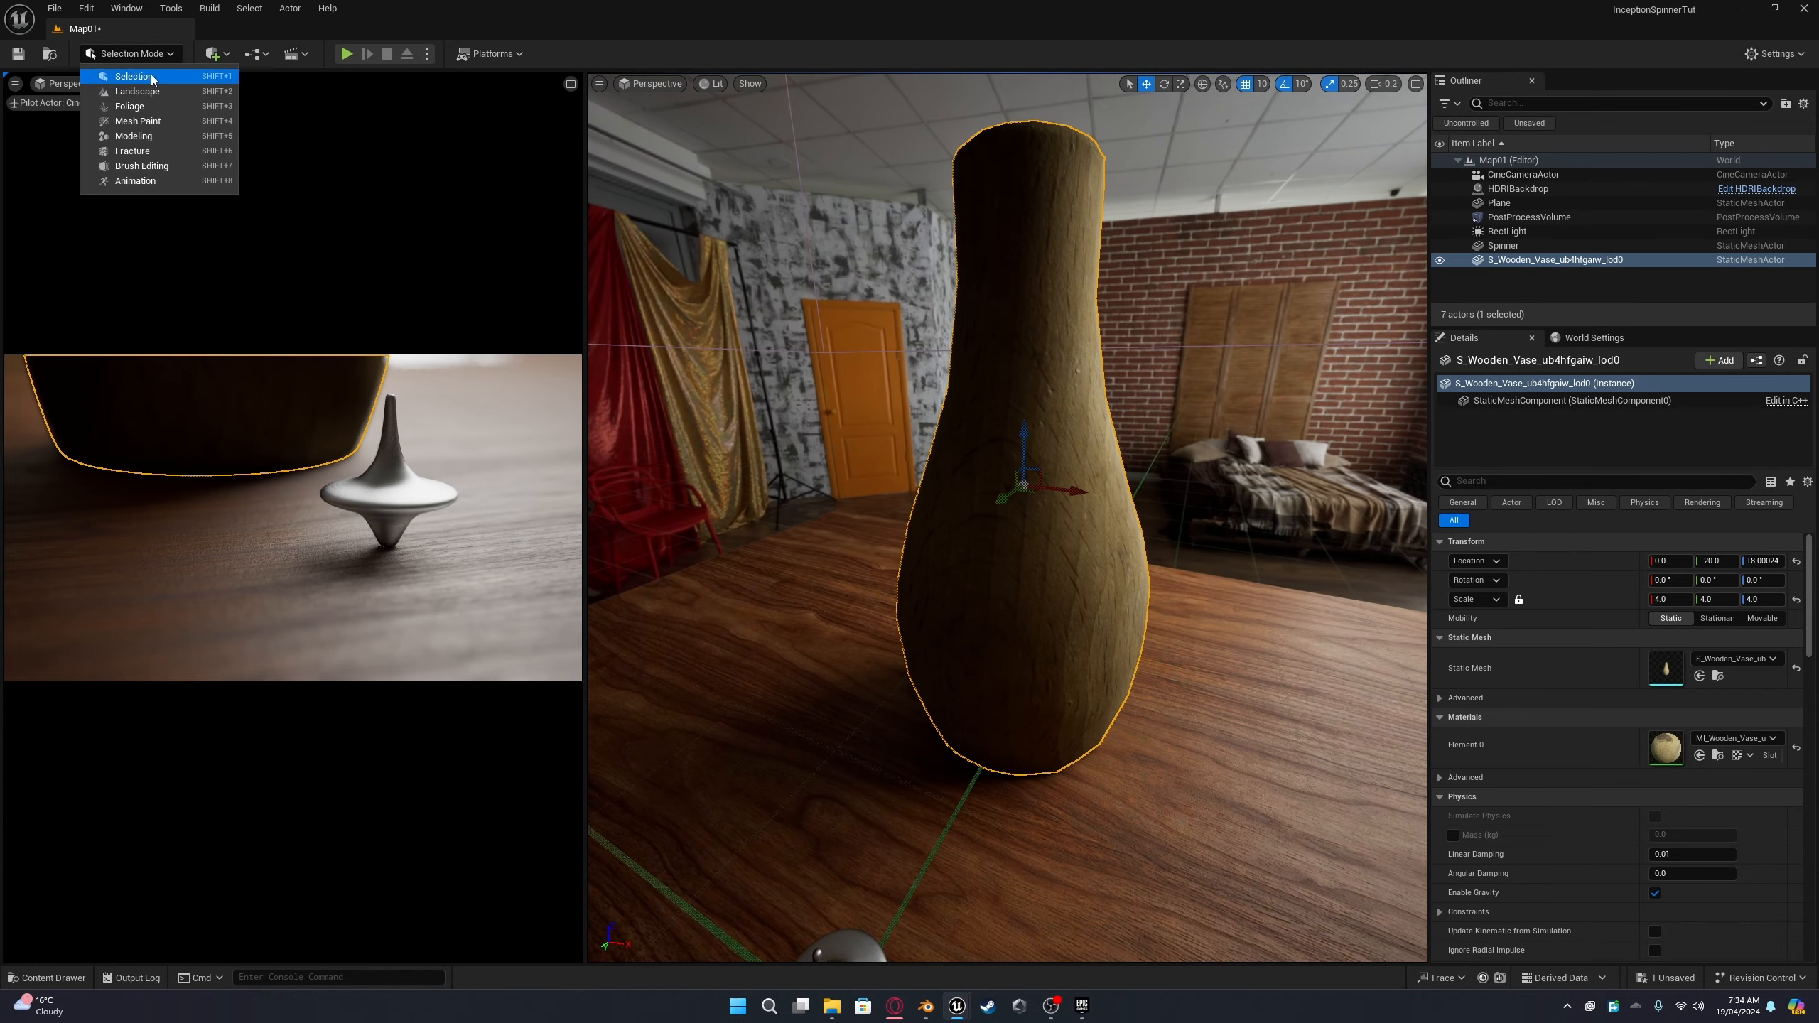
left_click(172, 140)
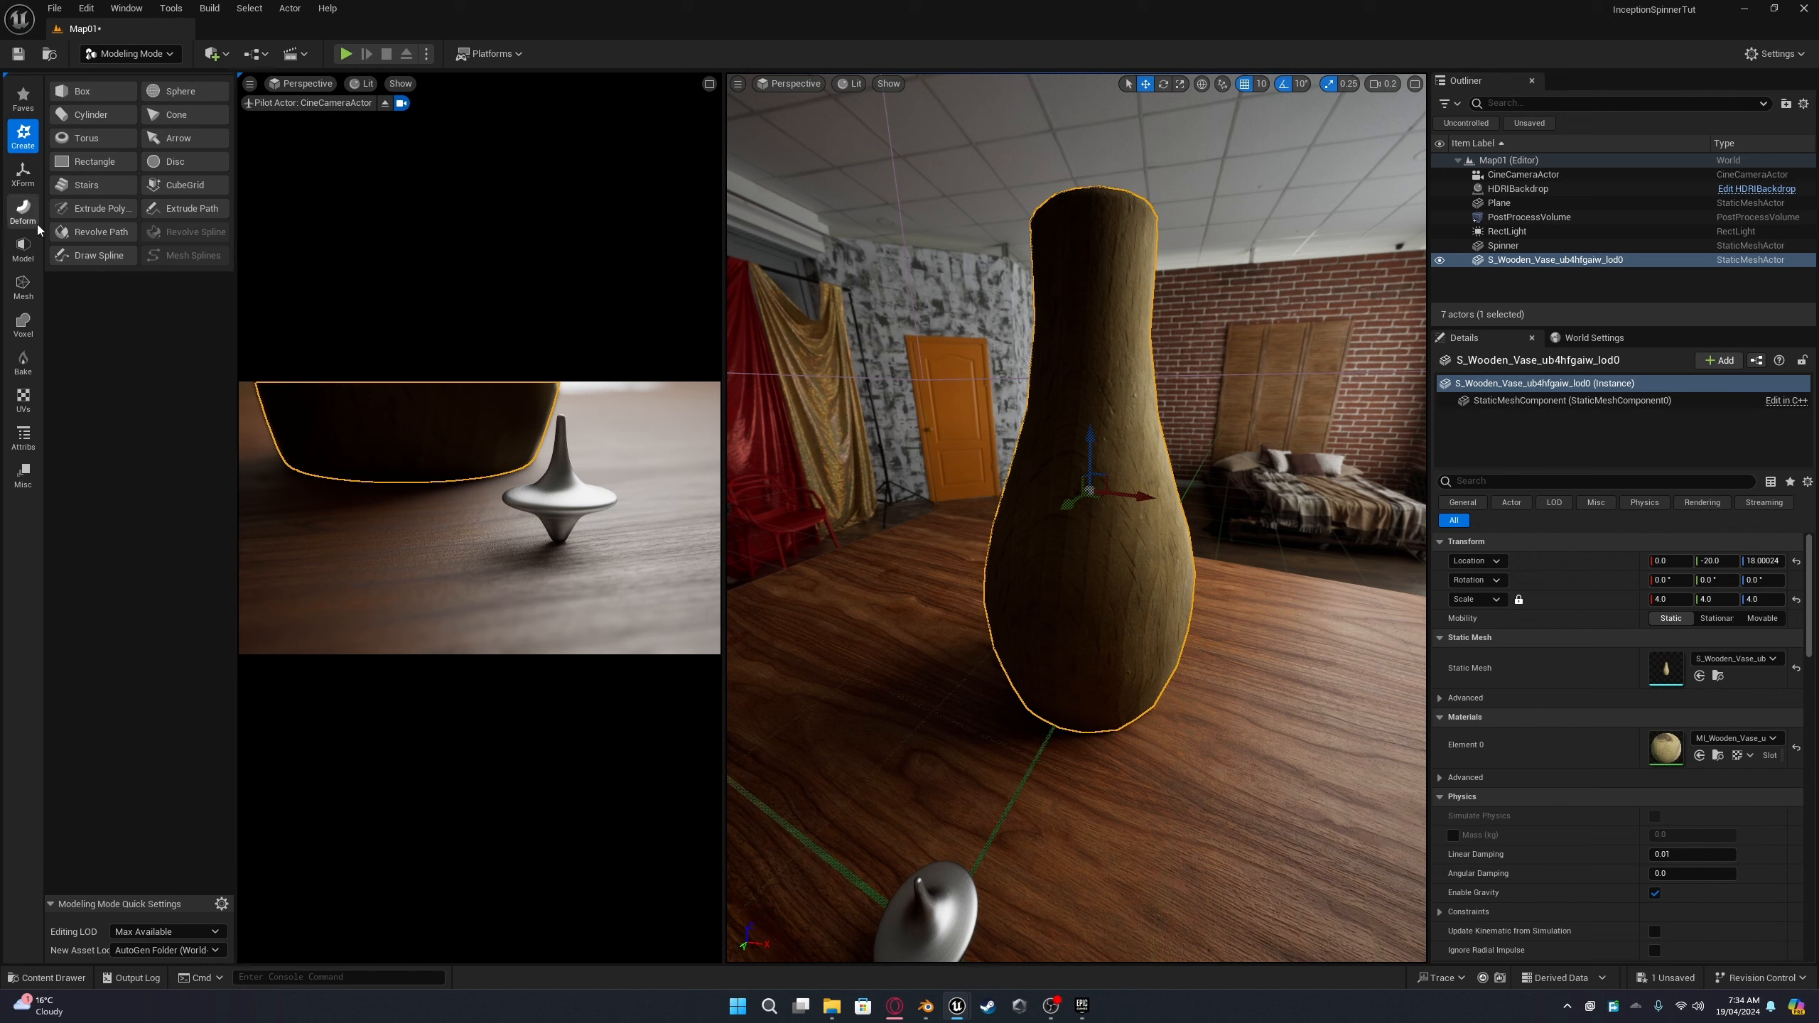
left_click(23, 209)
left_click(23, 248)
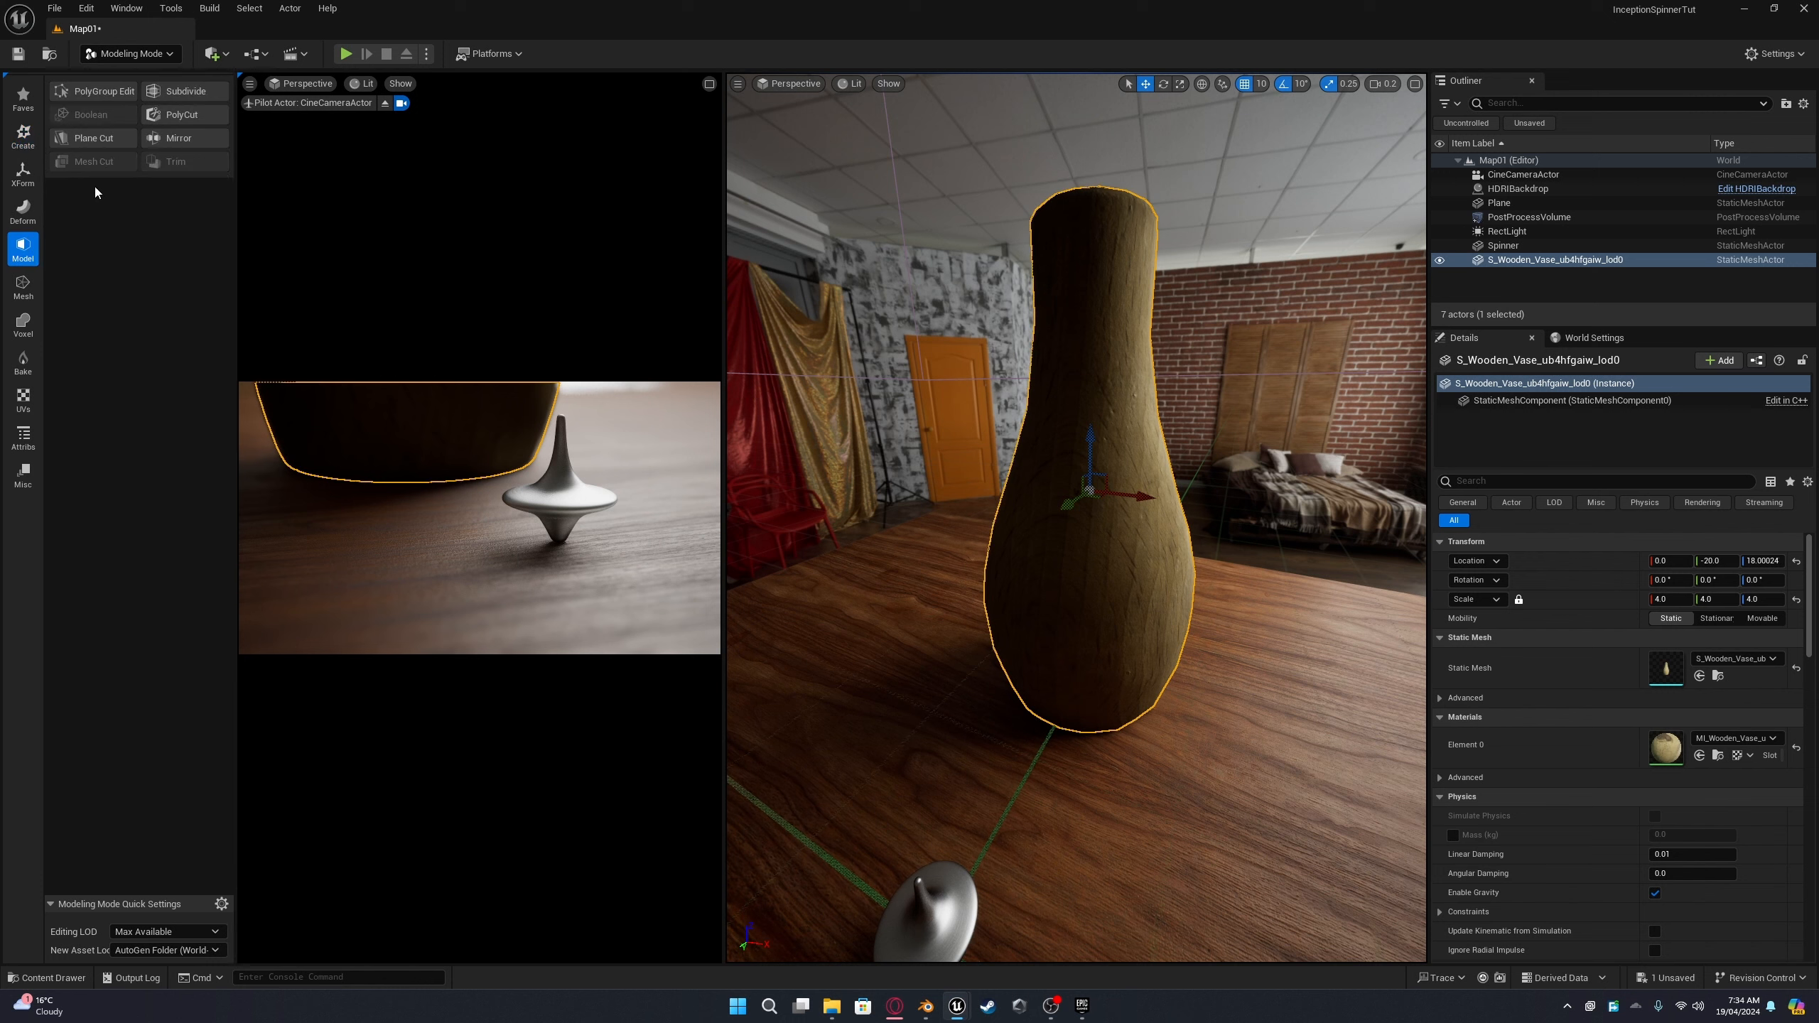
left_click(177, 94)
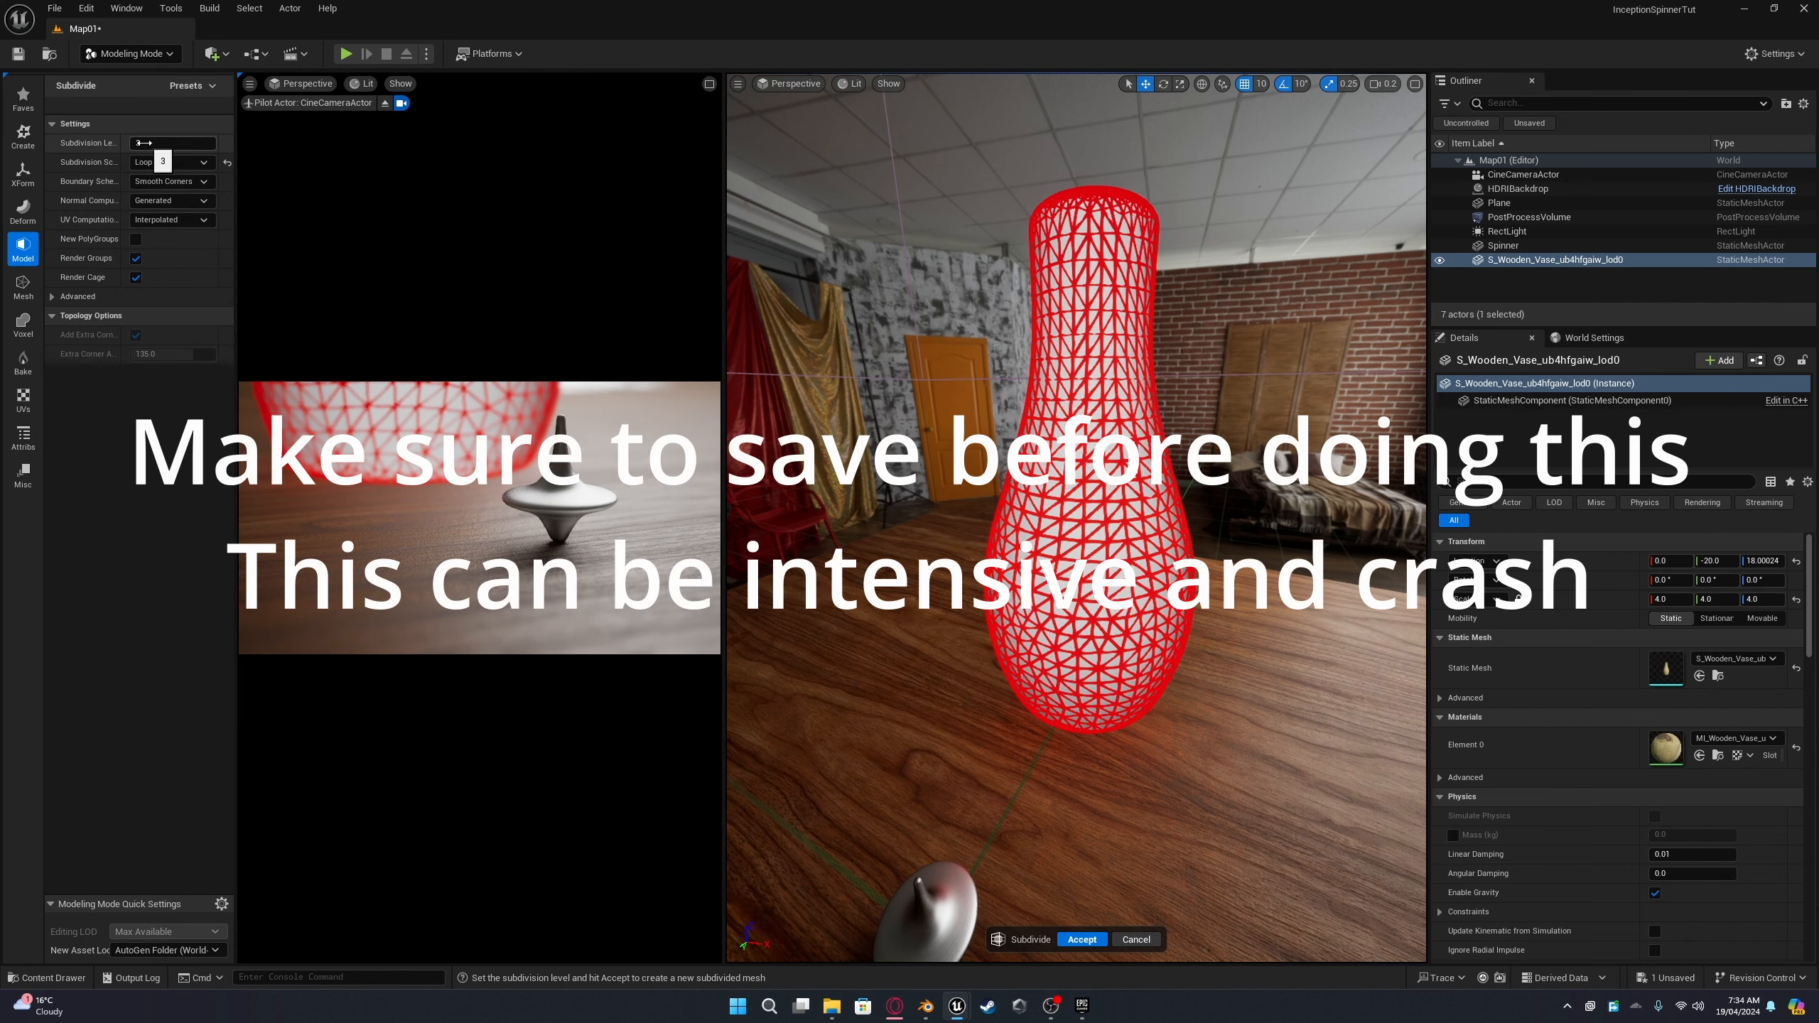
left_click_drag(143, 143, 145, 142)
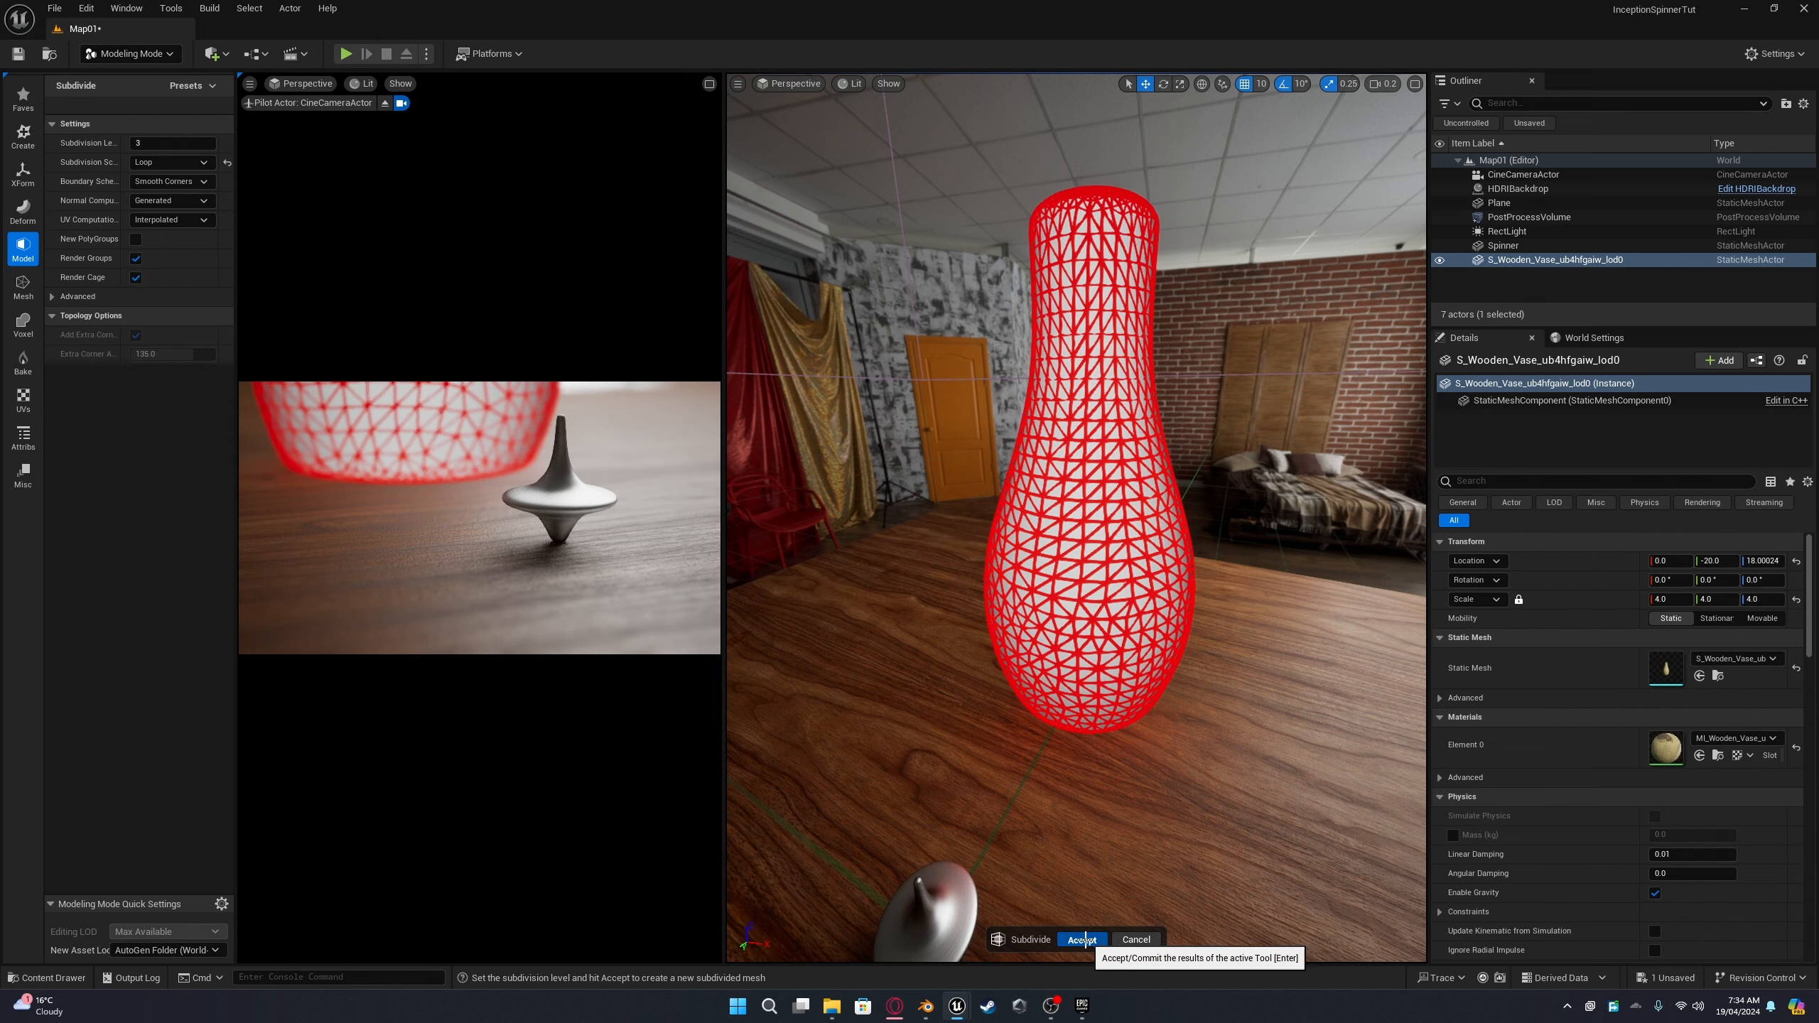
key("Return")
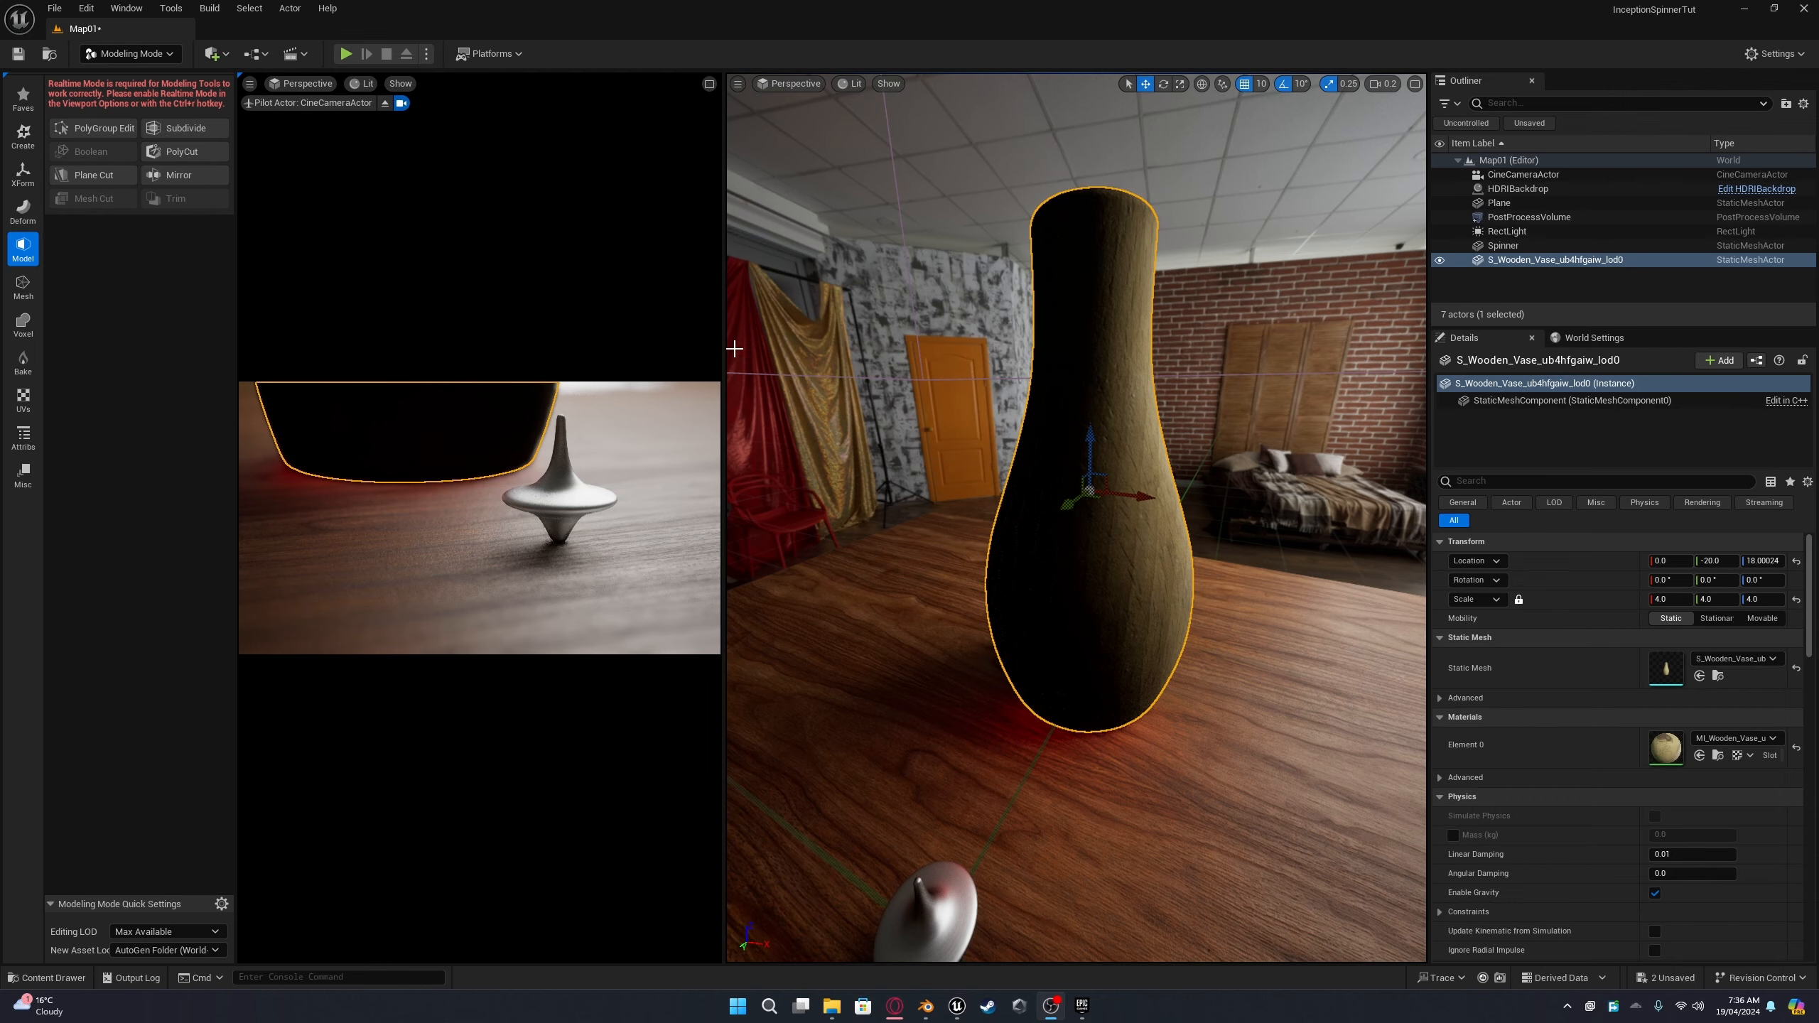
Step: Return to Selection mode and move the vase farther behind the spinner to Y -30
left_click(133, 54)
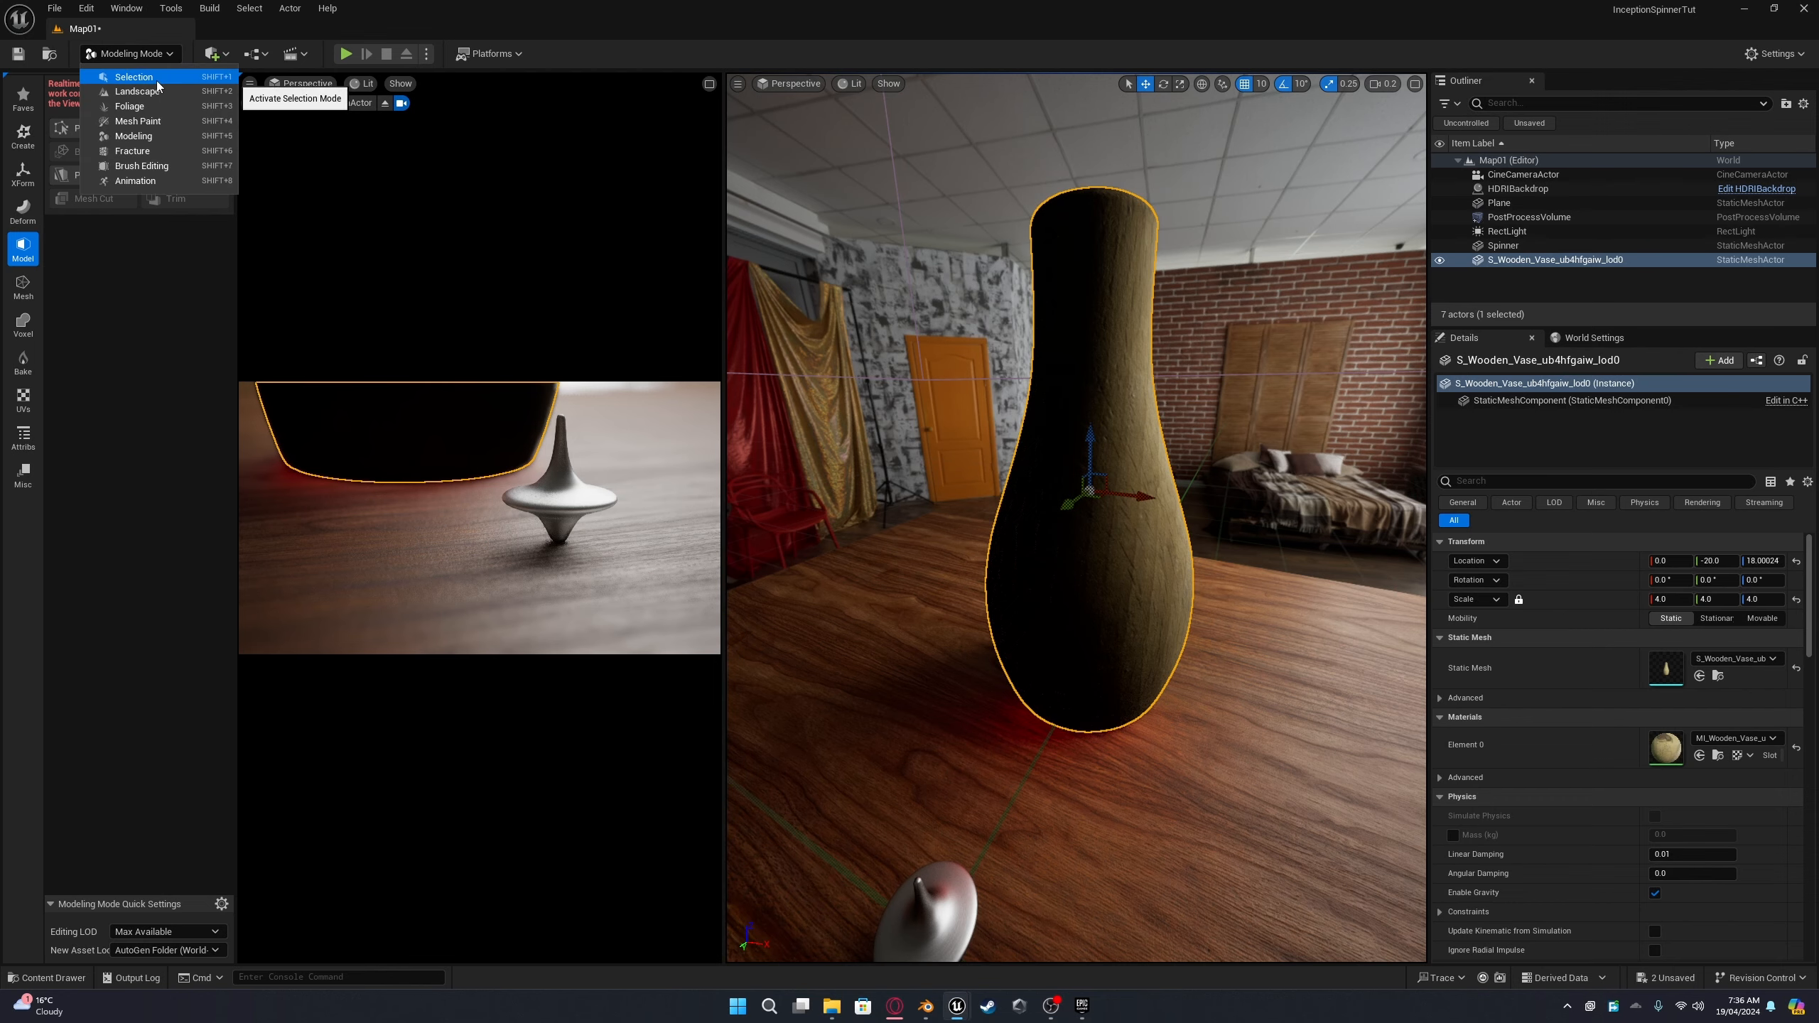
left_click(122, 76)
right_click_drag(997, 499, 1232, 630)
key("s")
mouse_move(1031, 458)
right_mouse_down()
mouse_move(1020, 441)
mouse_move(1040, 438)
right_mouse_up()
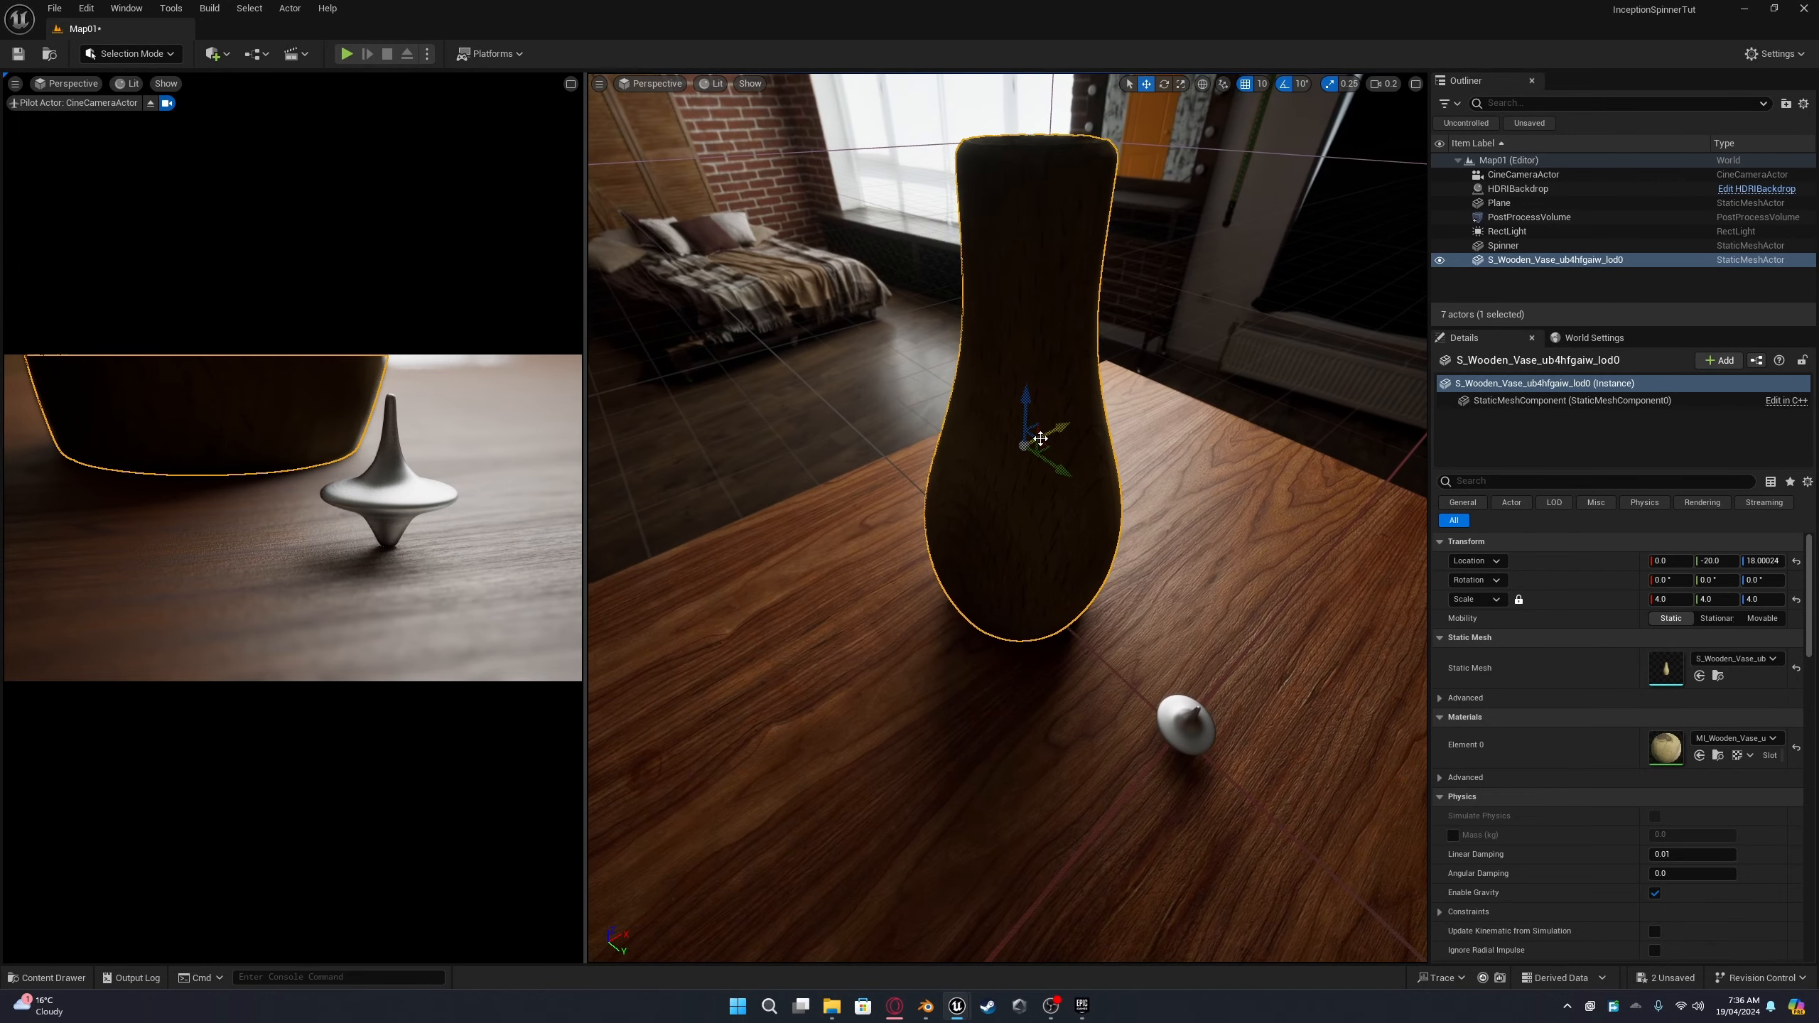
left_click_drag(1020, 431, 967, 403)
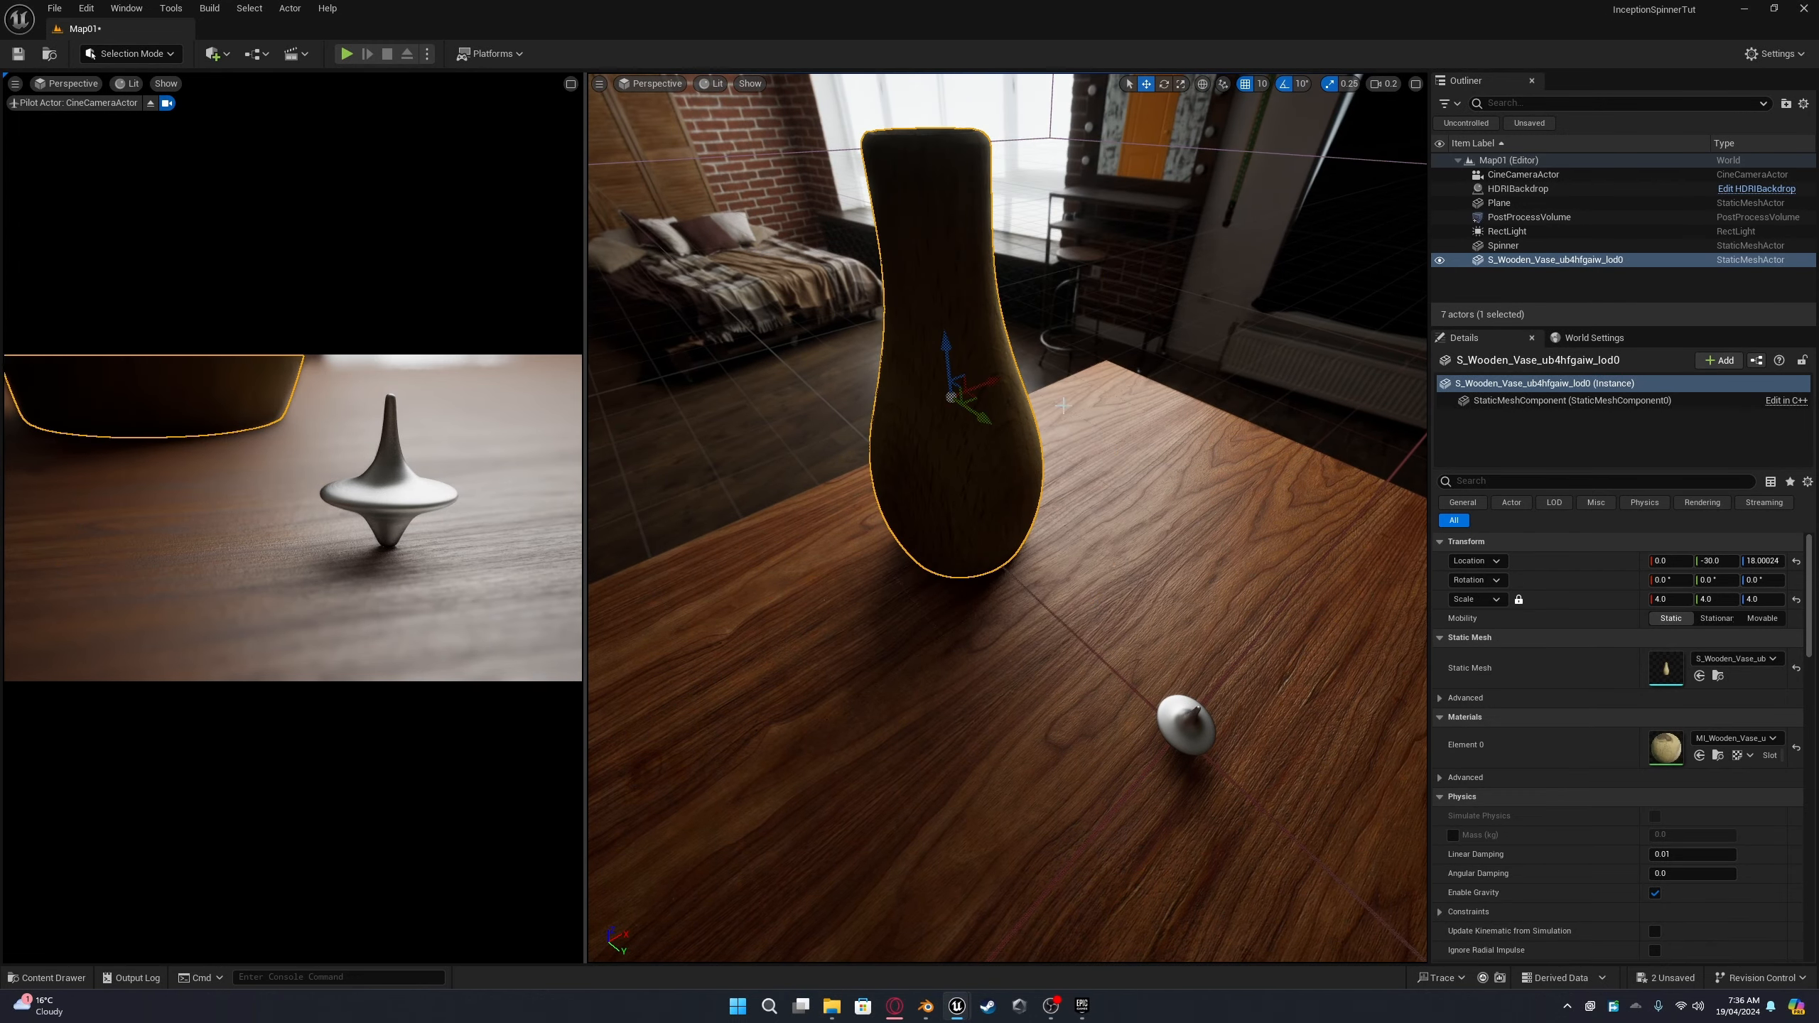
Step: Turn off grid snapping and shift the vase freely to about X -3.2, Y -29.1
left_click(1246, 88)
key("d")
right_click_drag(1029, 420, 938, 441)
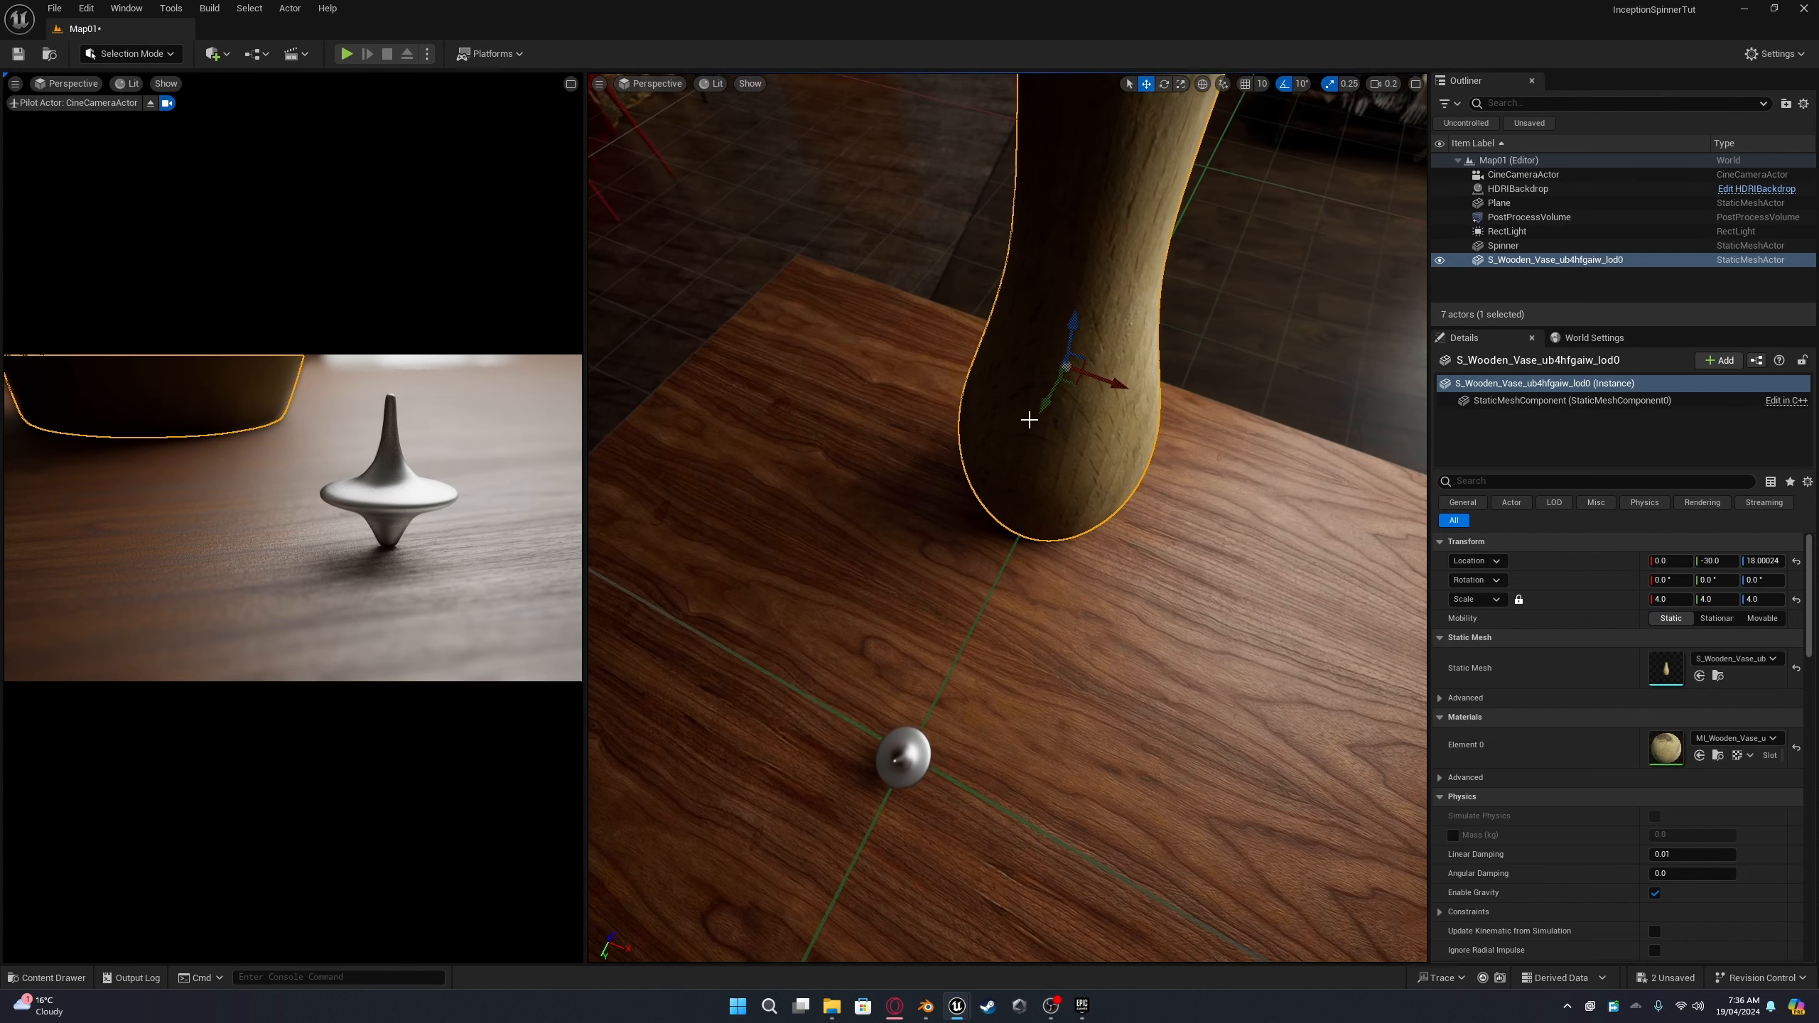
left_click_drag(1066, 385, 1082, 390)
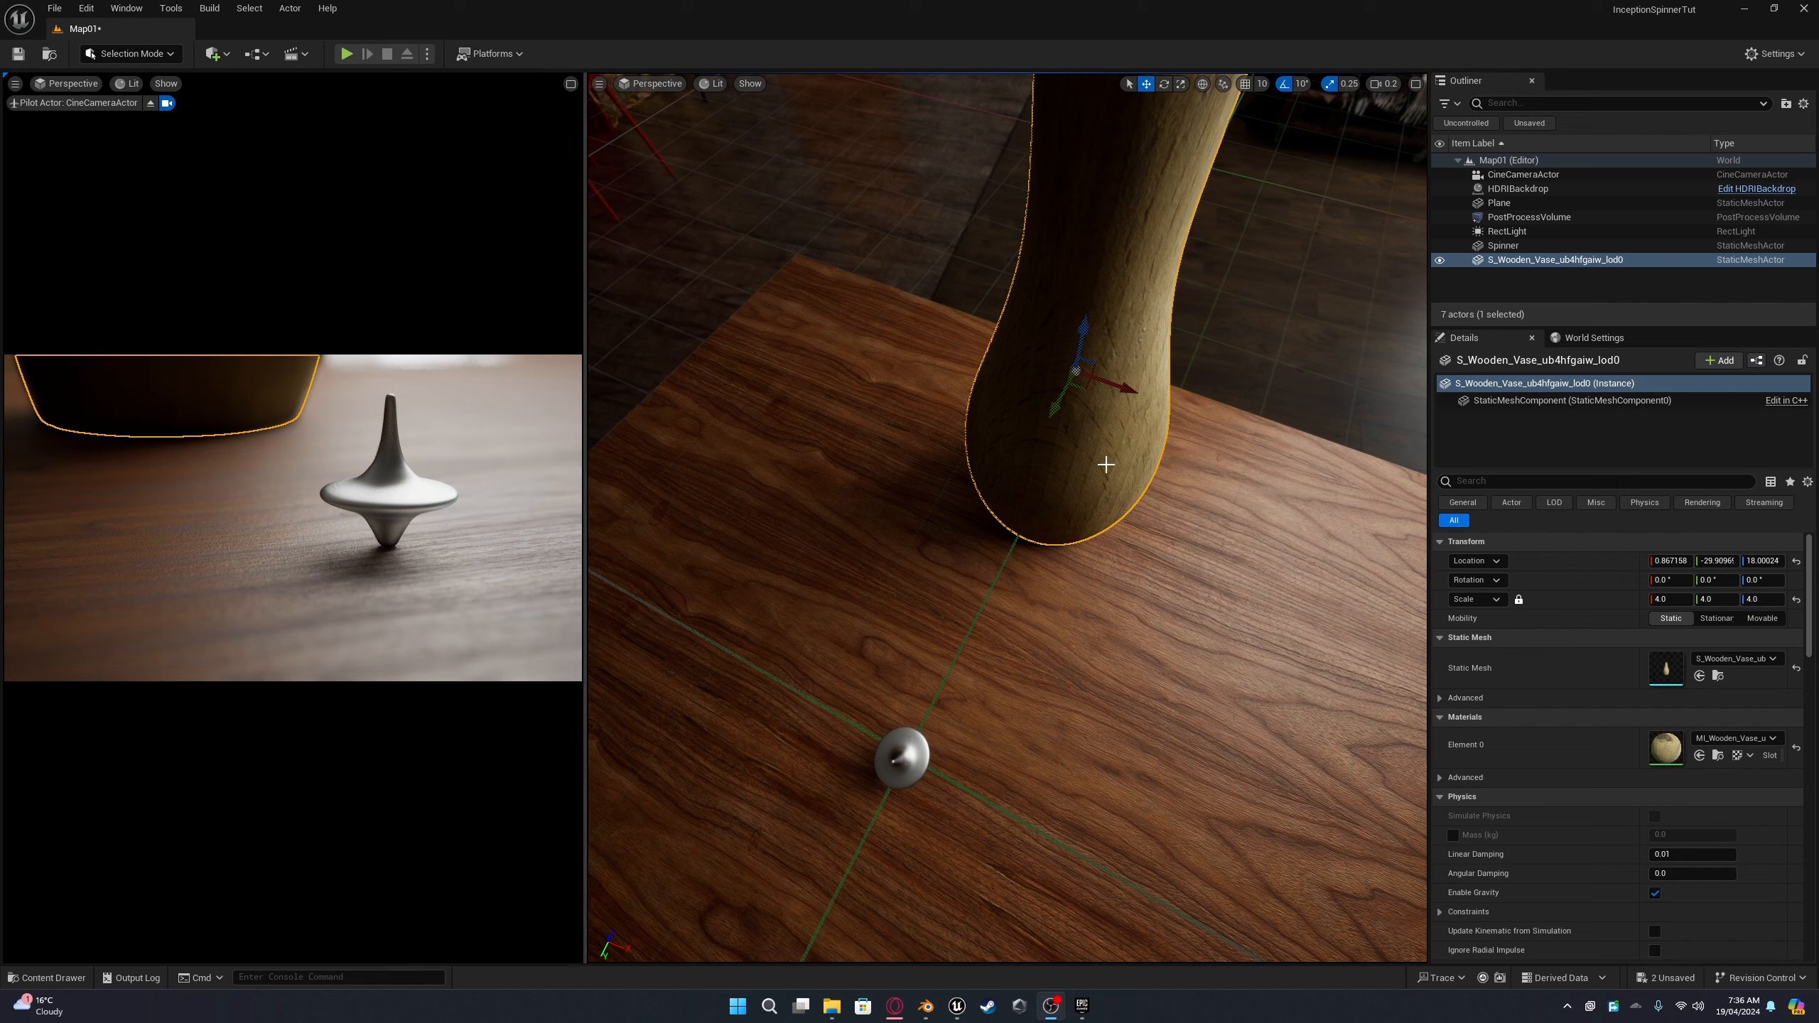
left_click_drag(1084, 387, 1018, 373)
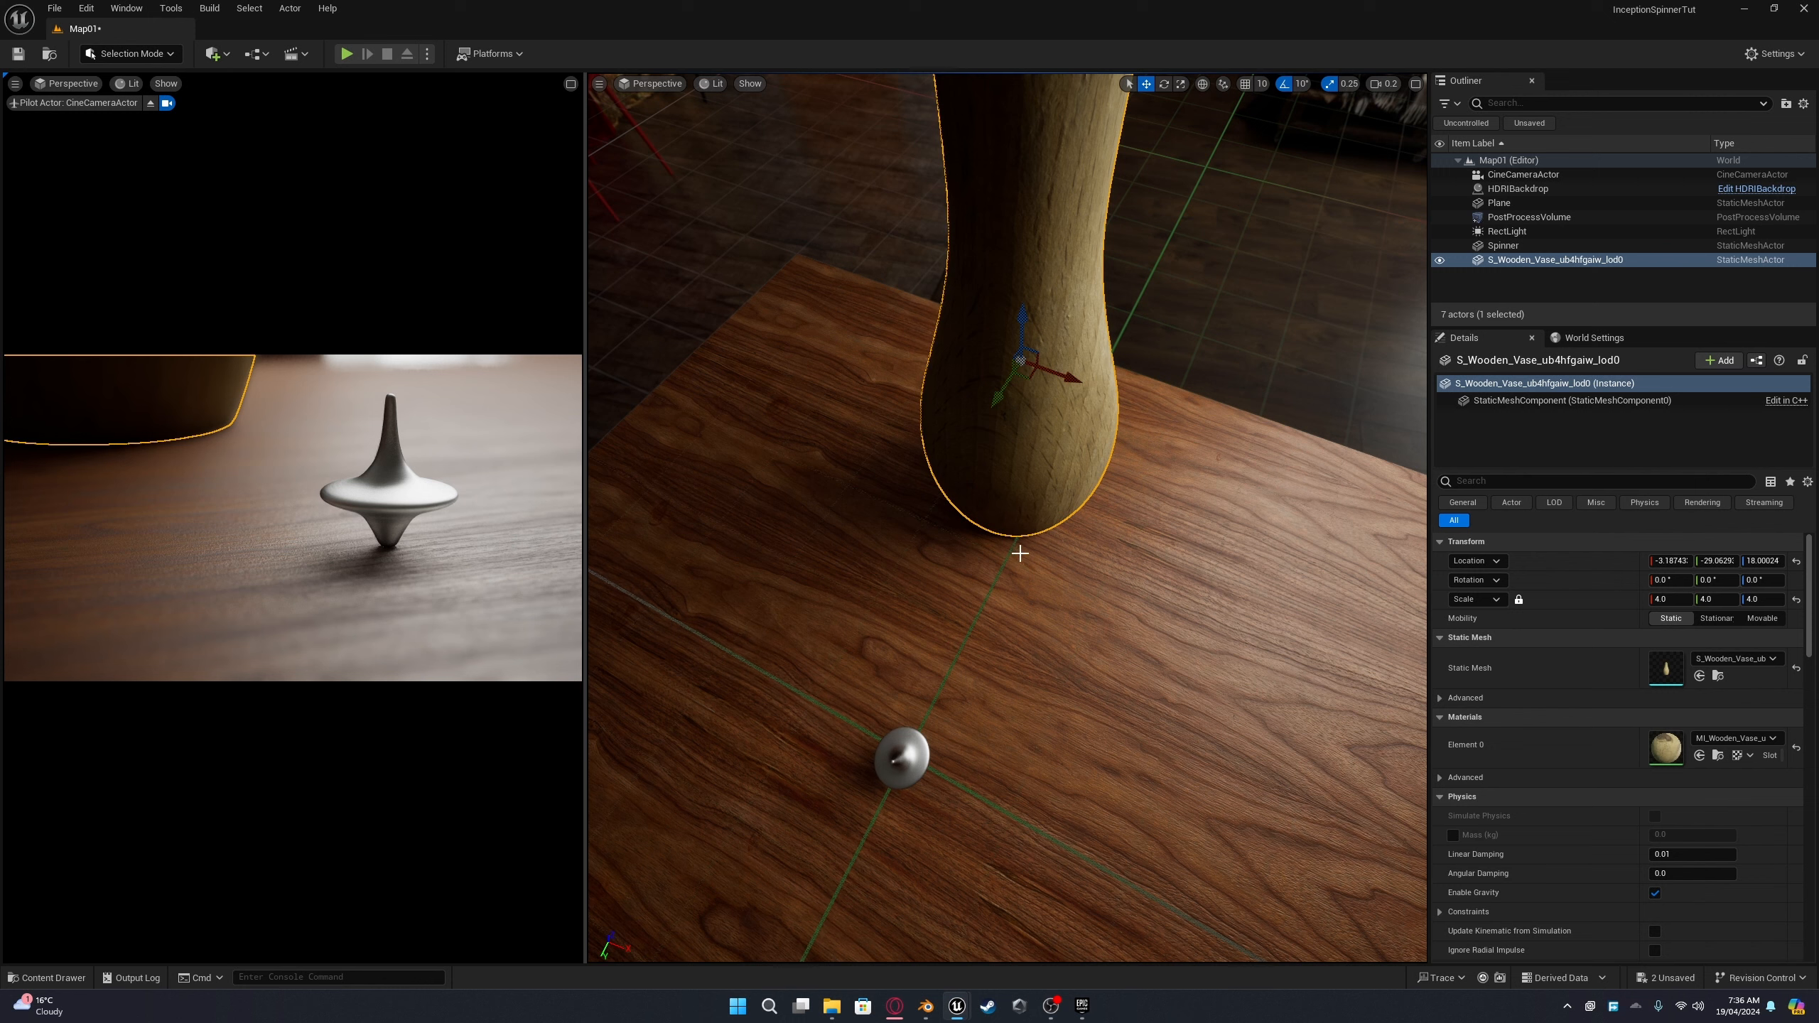
Step: Shift the vase to about X -3.4, Y -26.8 and place a duplicate beside it at a uniform scale of 3
left_click_drag(1017, 378, 1009, 400)
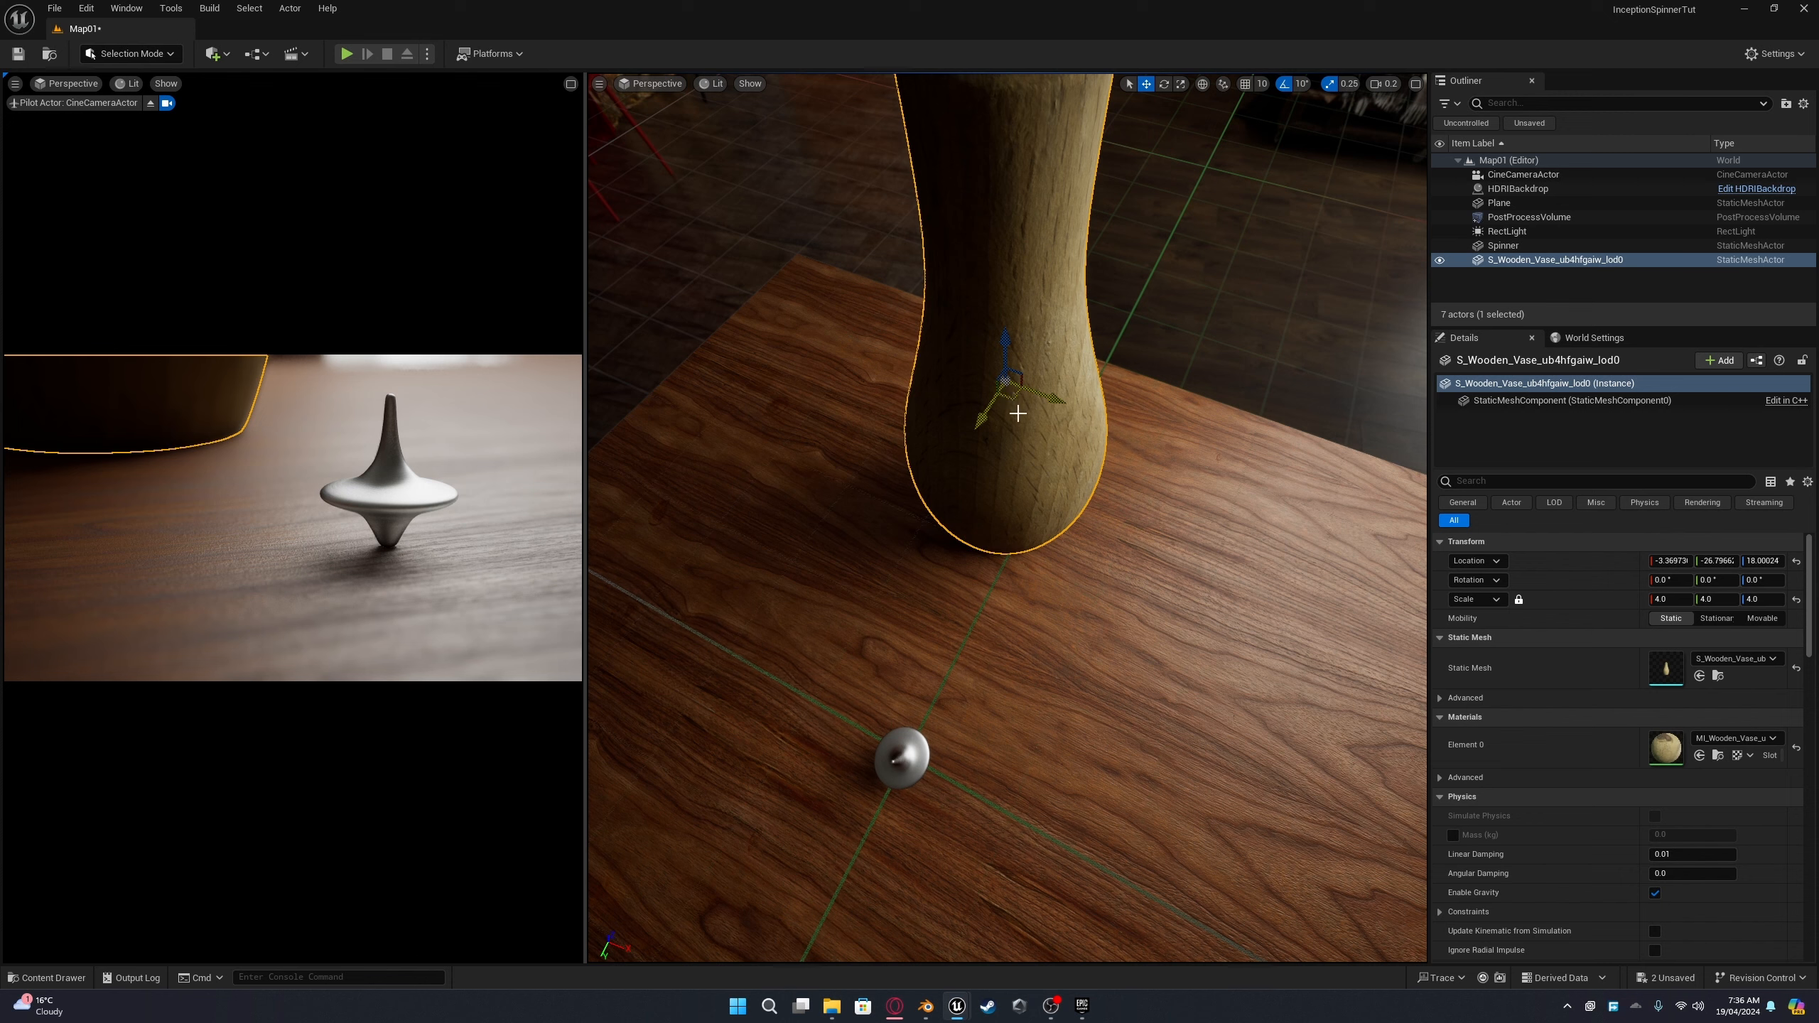
left_click_drag(1012, 397, 1264, 407, "alt")
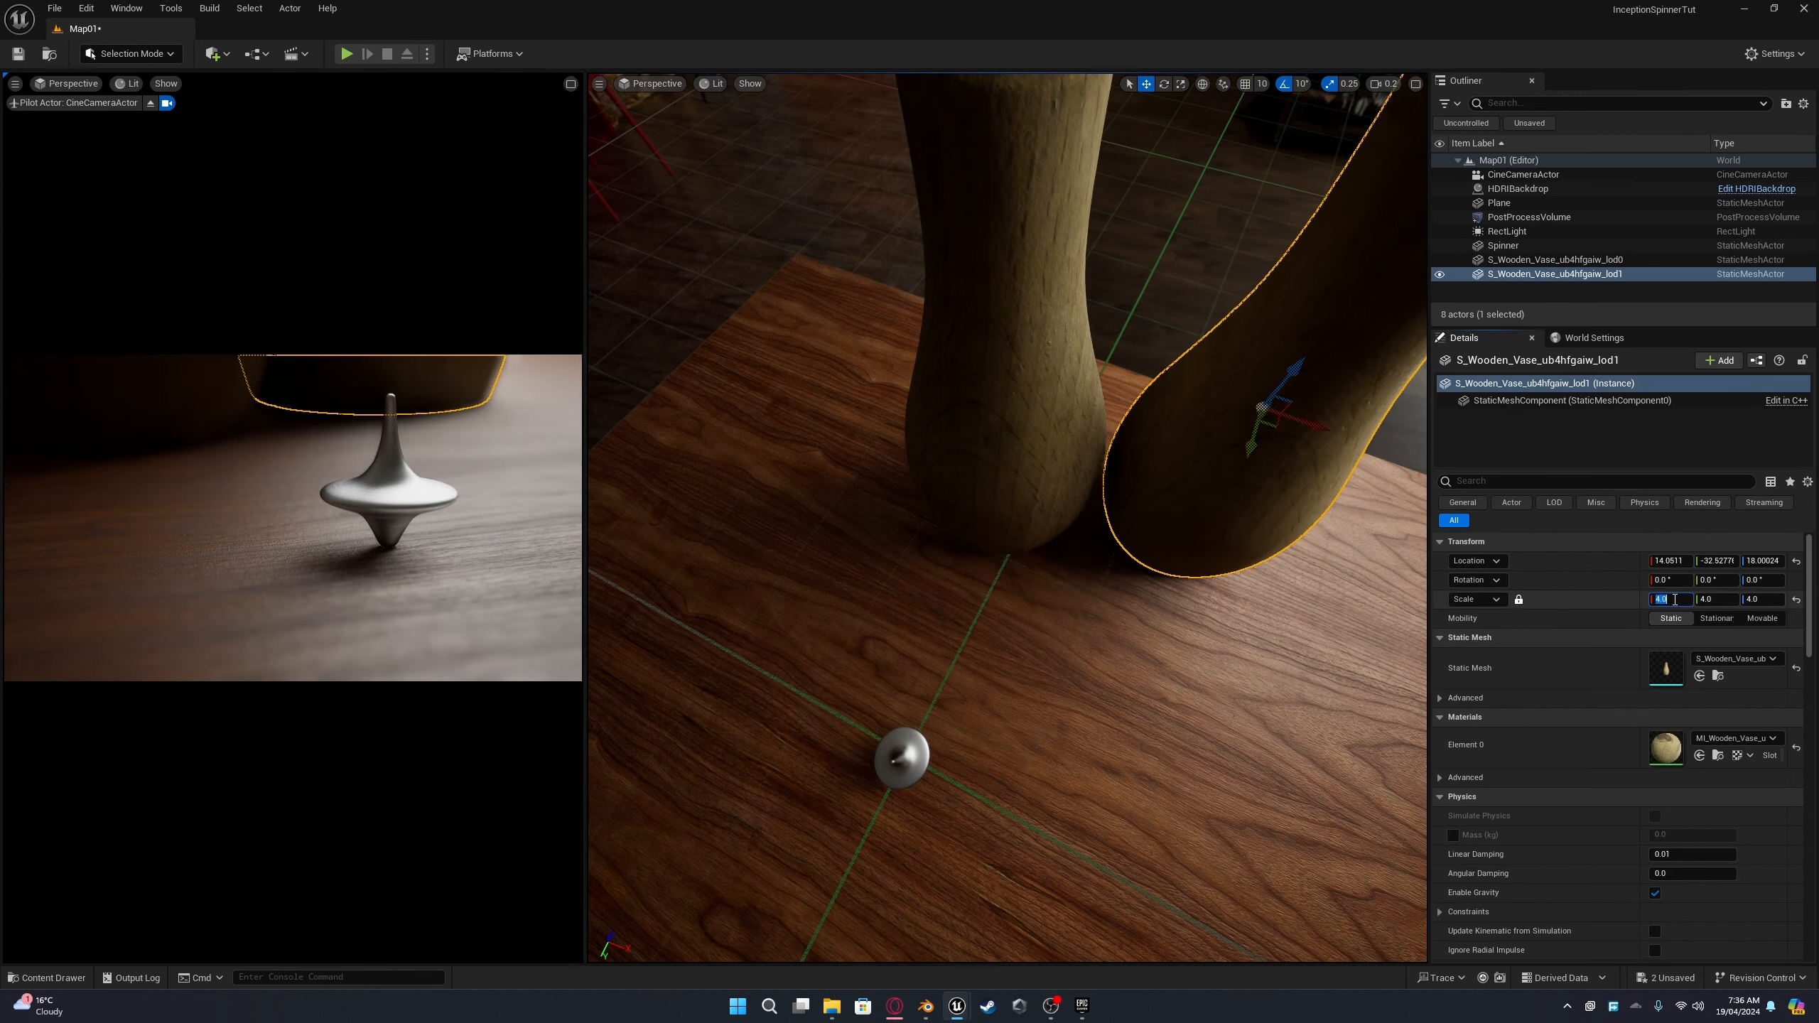
type("3")
key("Return")
Step: Drop the smaller vase onto the tabletop and move it to about X 10.6, Y -34.4, partly behind the large vase
right_click_drag(1223, 522, 1176, 571)
key("q")
key("End")
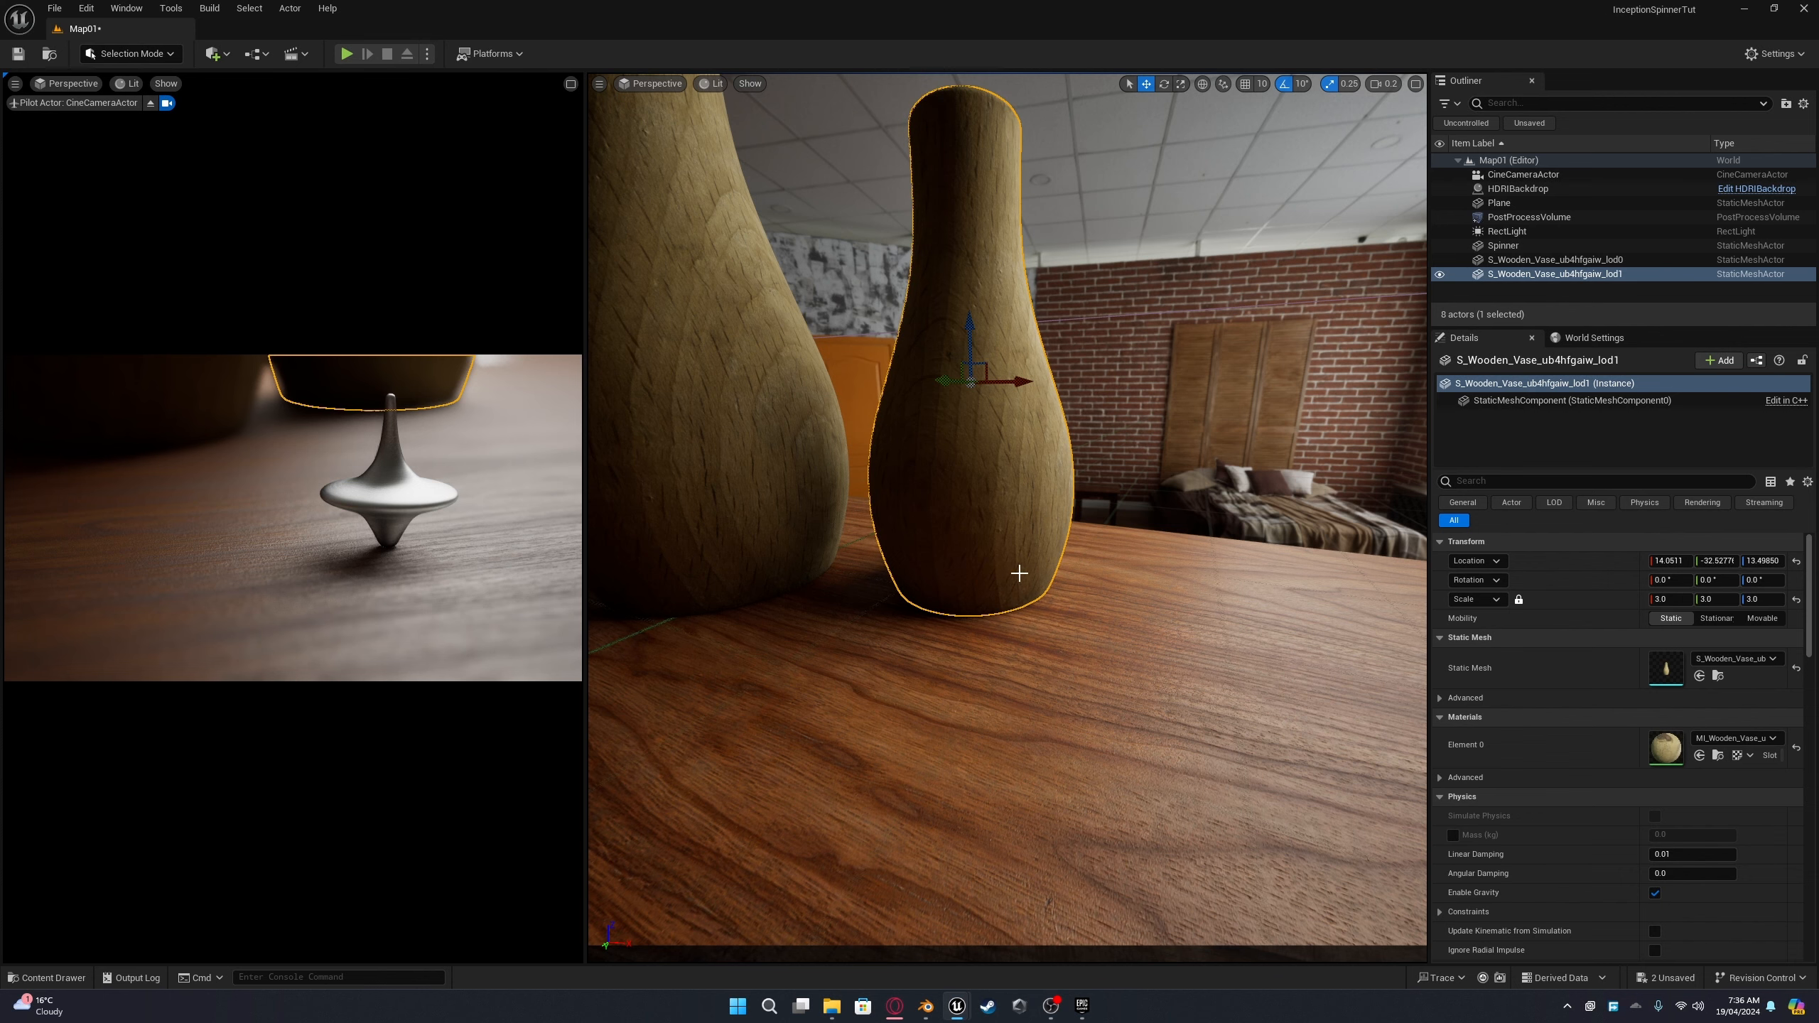
key("e")
right_click_drag(1019, 574, 968, 667)
left_click_drag(1156, 456, 1126, 432)
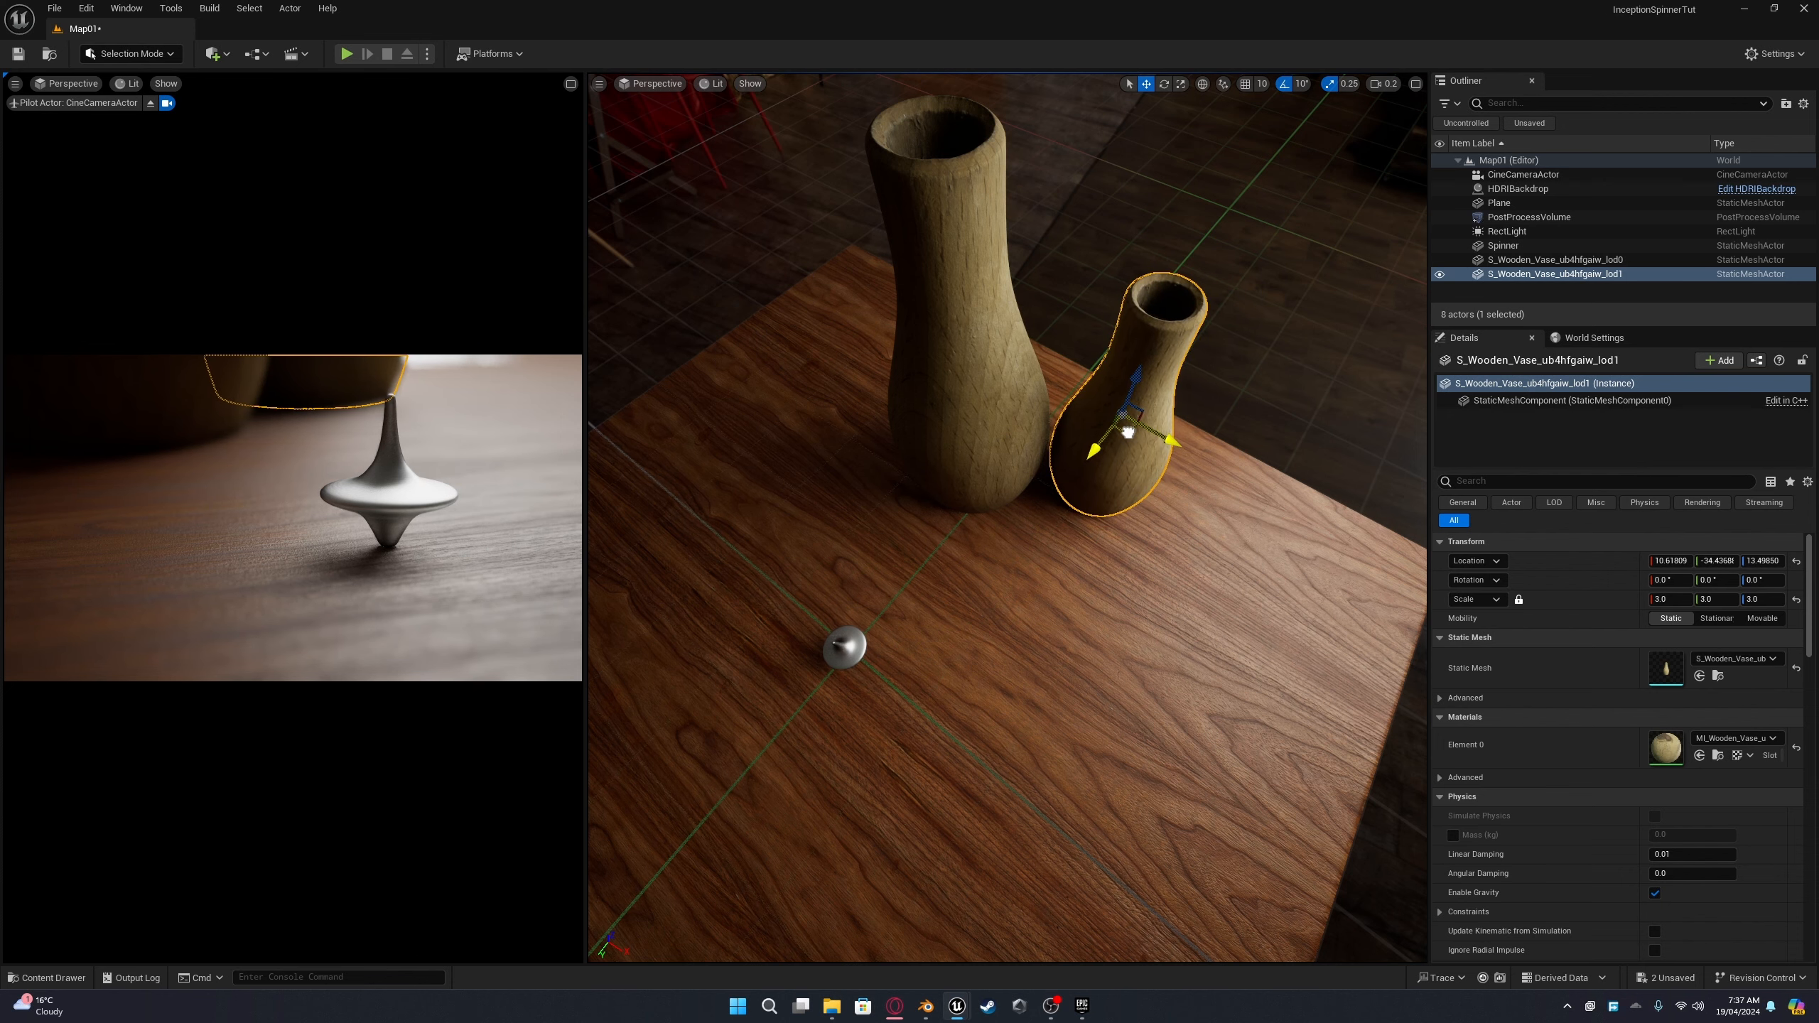
Step: Apply the Megascans Crema Marfil marble material to both vases
right_click_drag(1127, 433, 1185, 330)
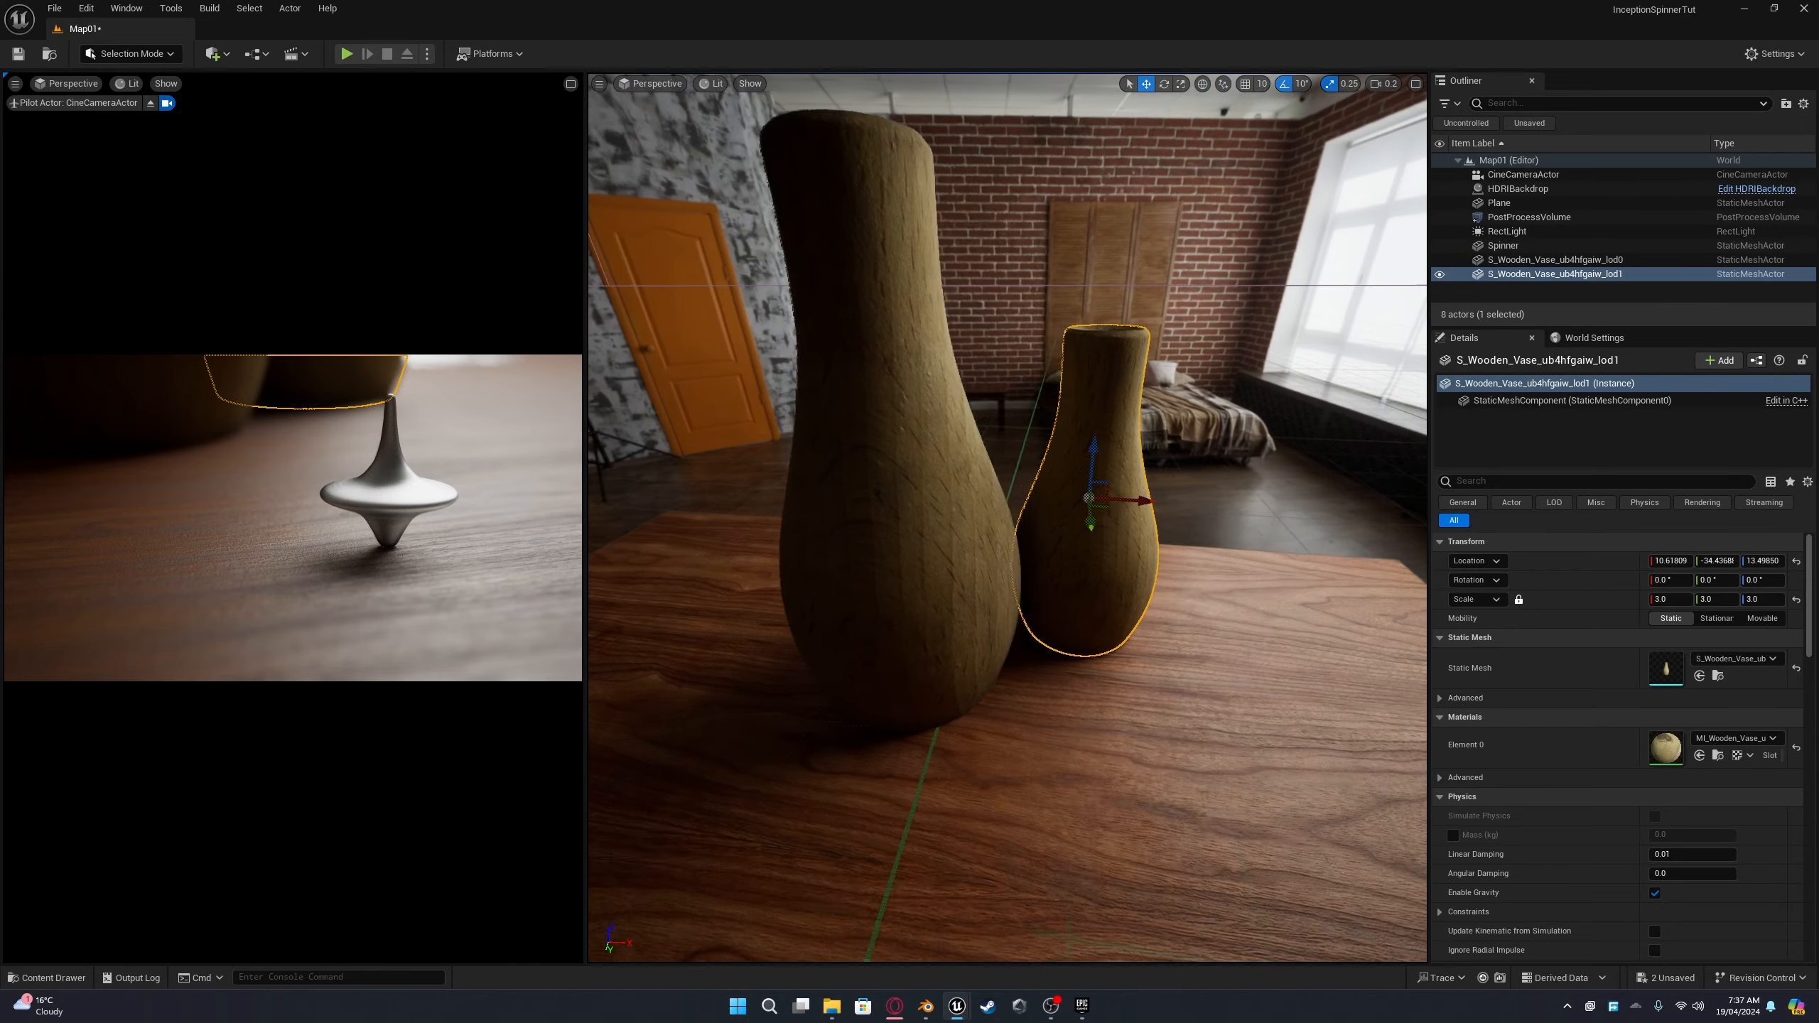
mouse_move(1062, 543)
right_mouse_down()
mouse_move(1042, 546)
mouse_move(1048, 576)
mouse_move(1062, 543)
right_mouse_up()
key("ctrl+space")
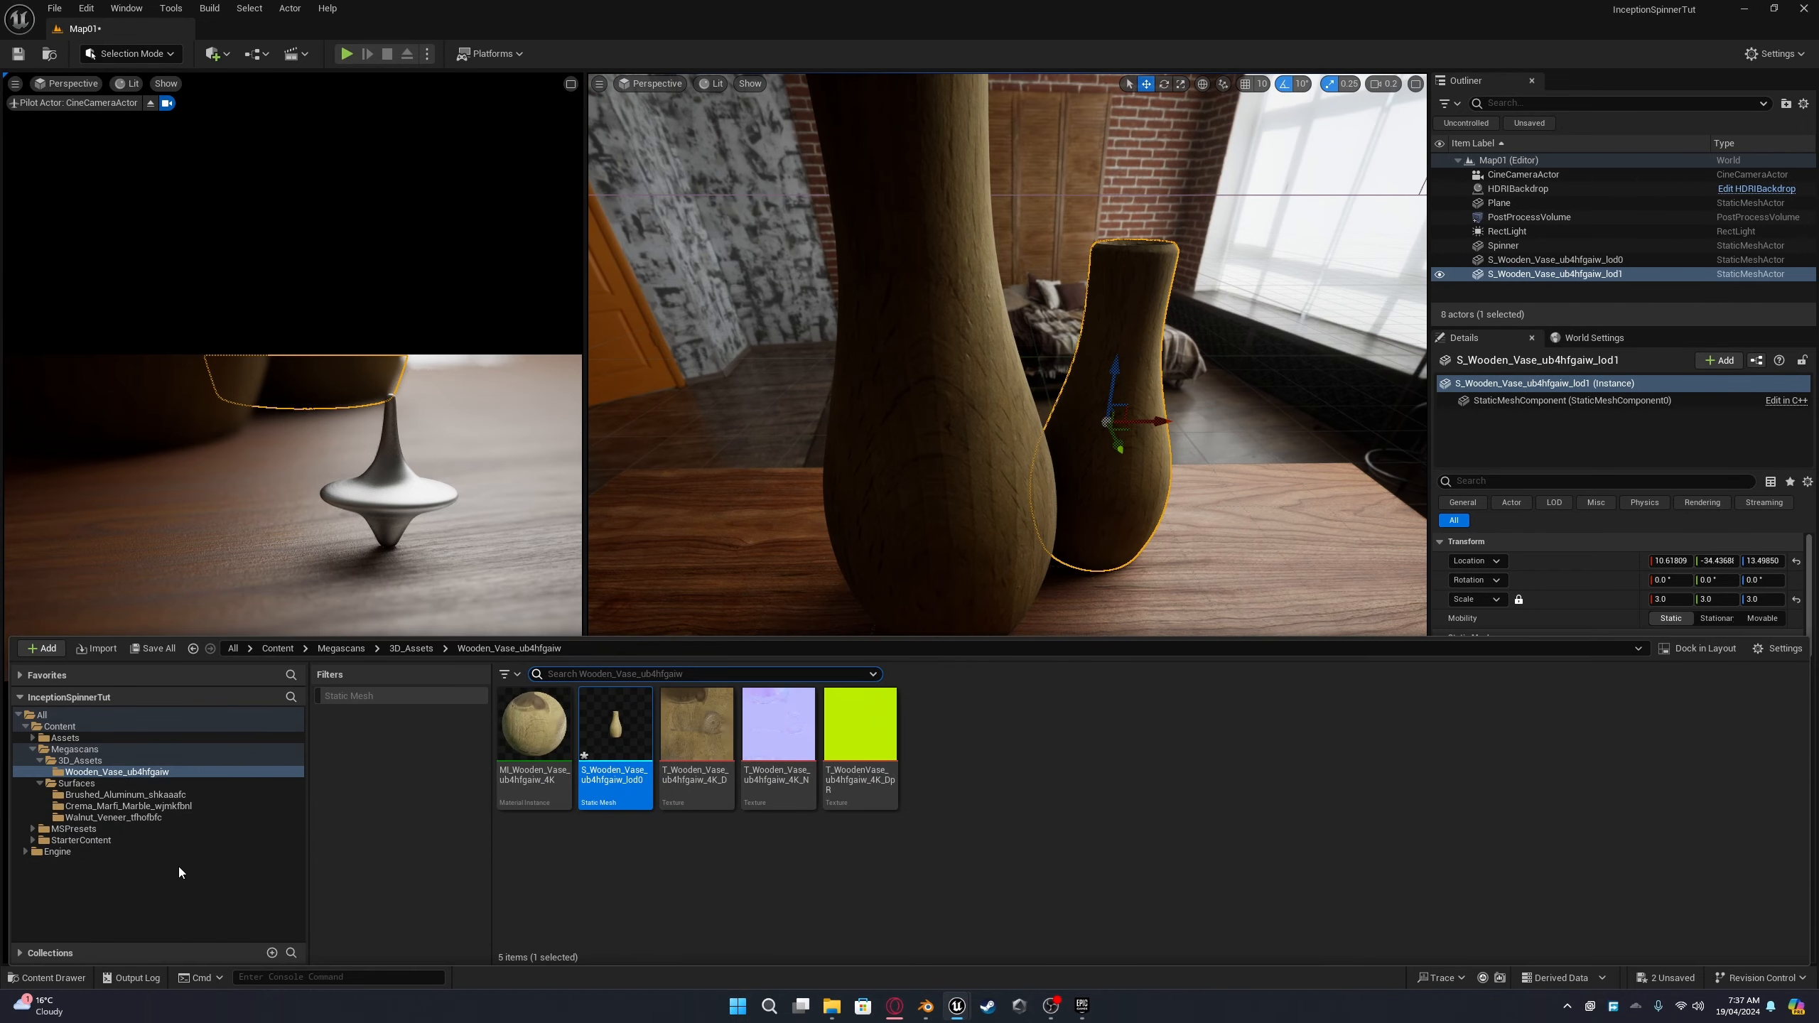
left_click(129, 807)
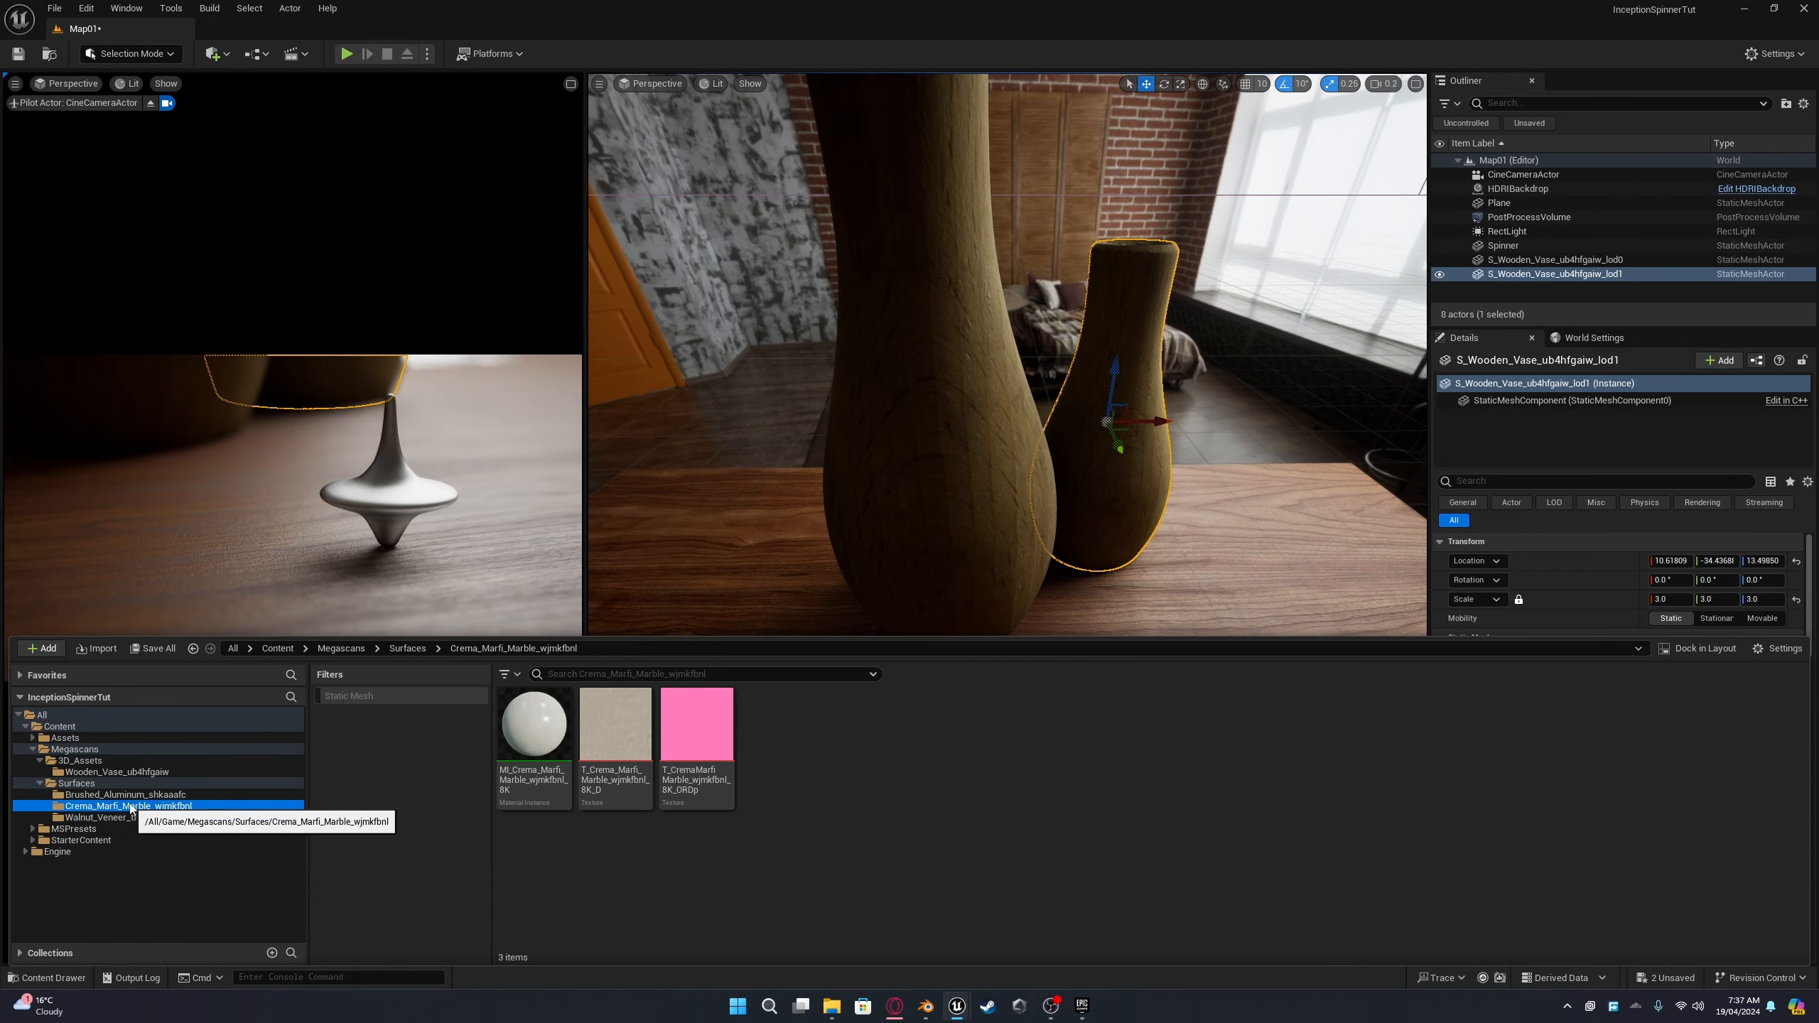
left_click_drag(533, 722, 975, 581)
key("ctrl+space")
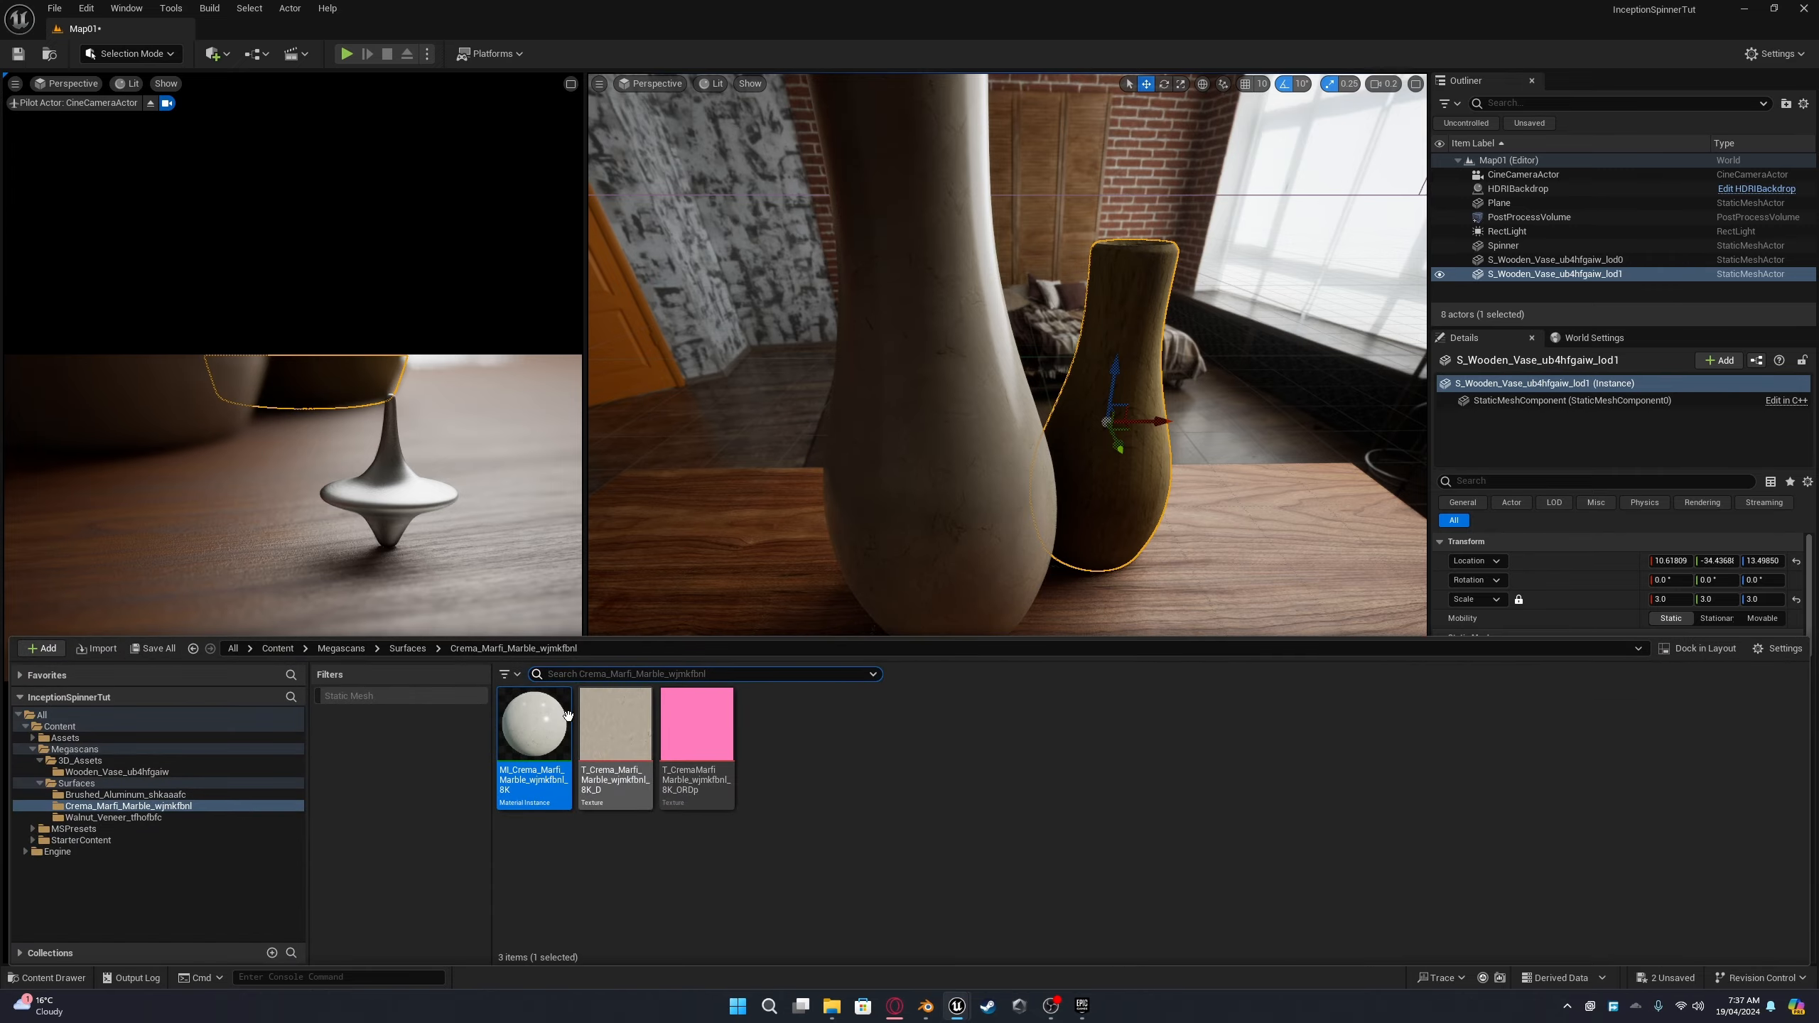
left_click_drag(567, 714, 1146, 501)
Step: Save all modified files of the project
mouse_move(1003, 544)
right_mouse_down()
mouse_move(917, 552)
mouse_move(881, 526)
mouse_move(895, 494)
mouse_move(905, 512)
mouse_move(877, 494)
mouse_move(1005, 579)
right_mouse_up()
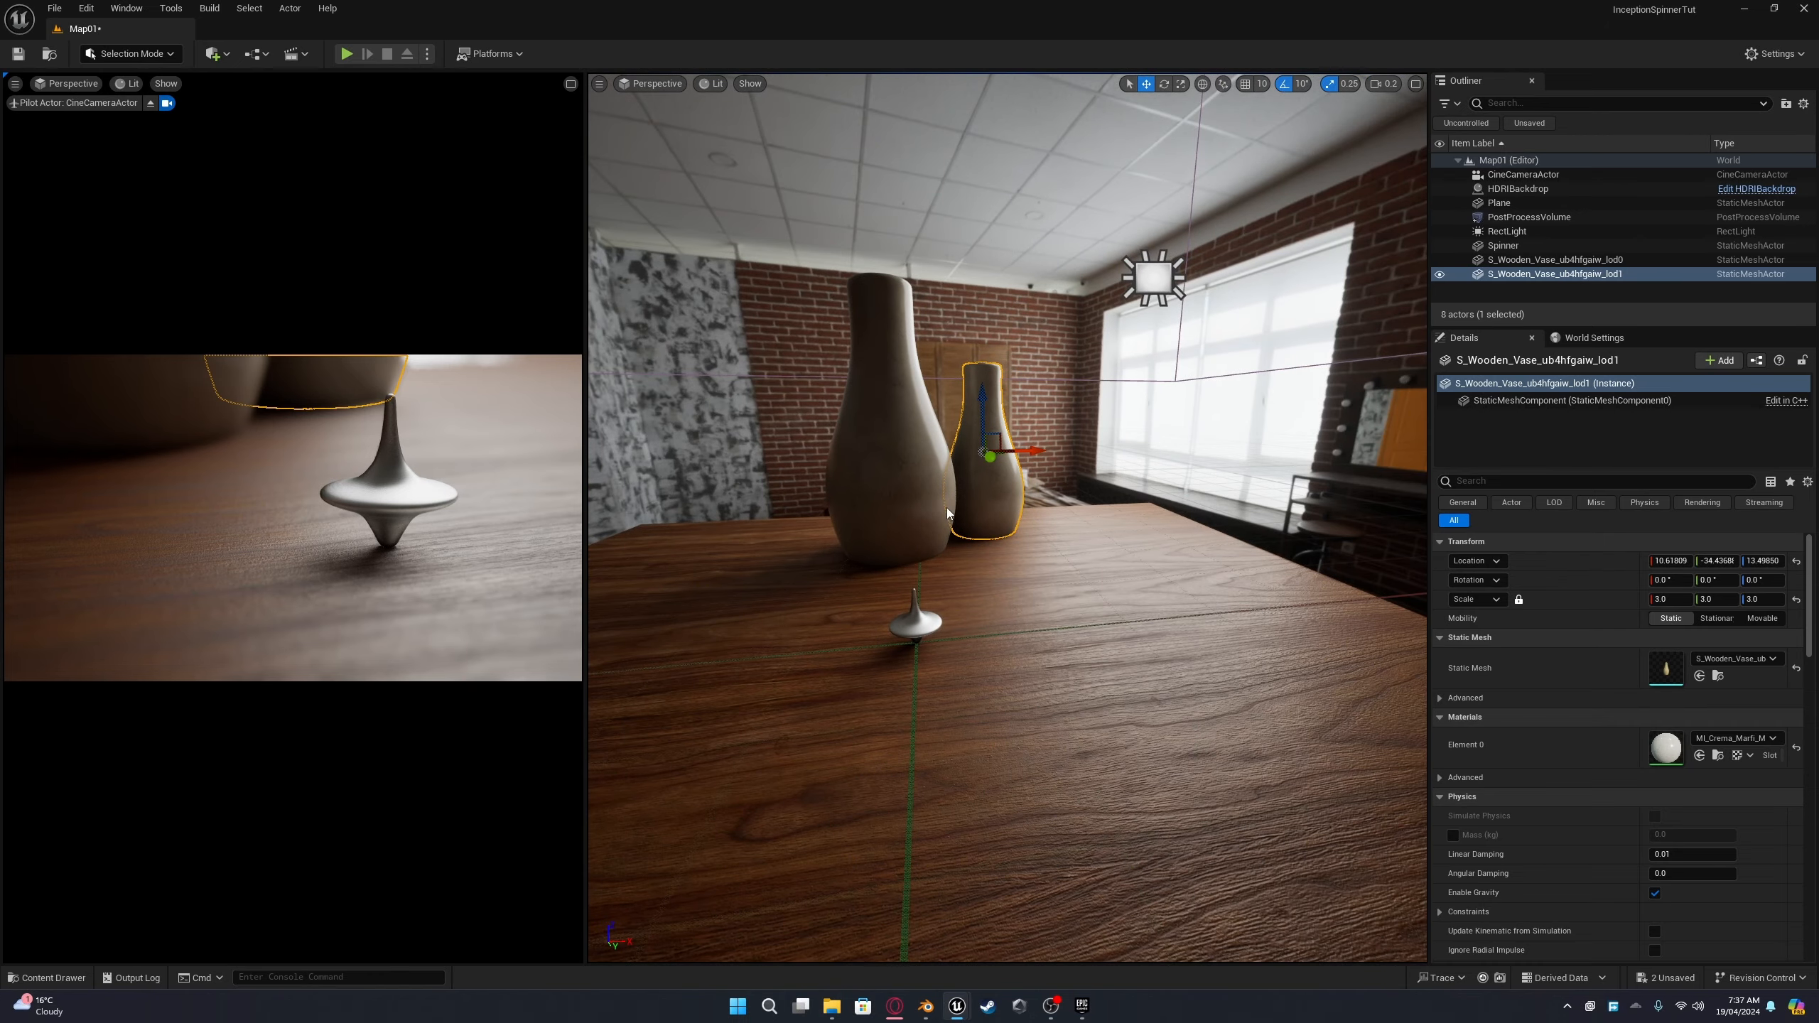
left_click(54, 8)
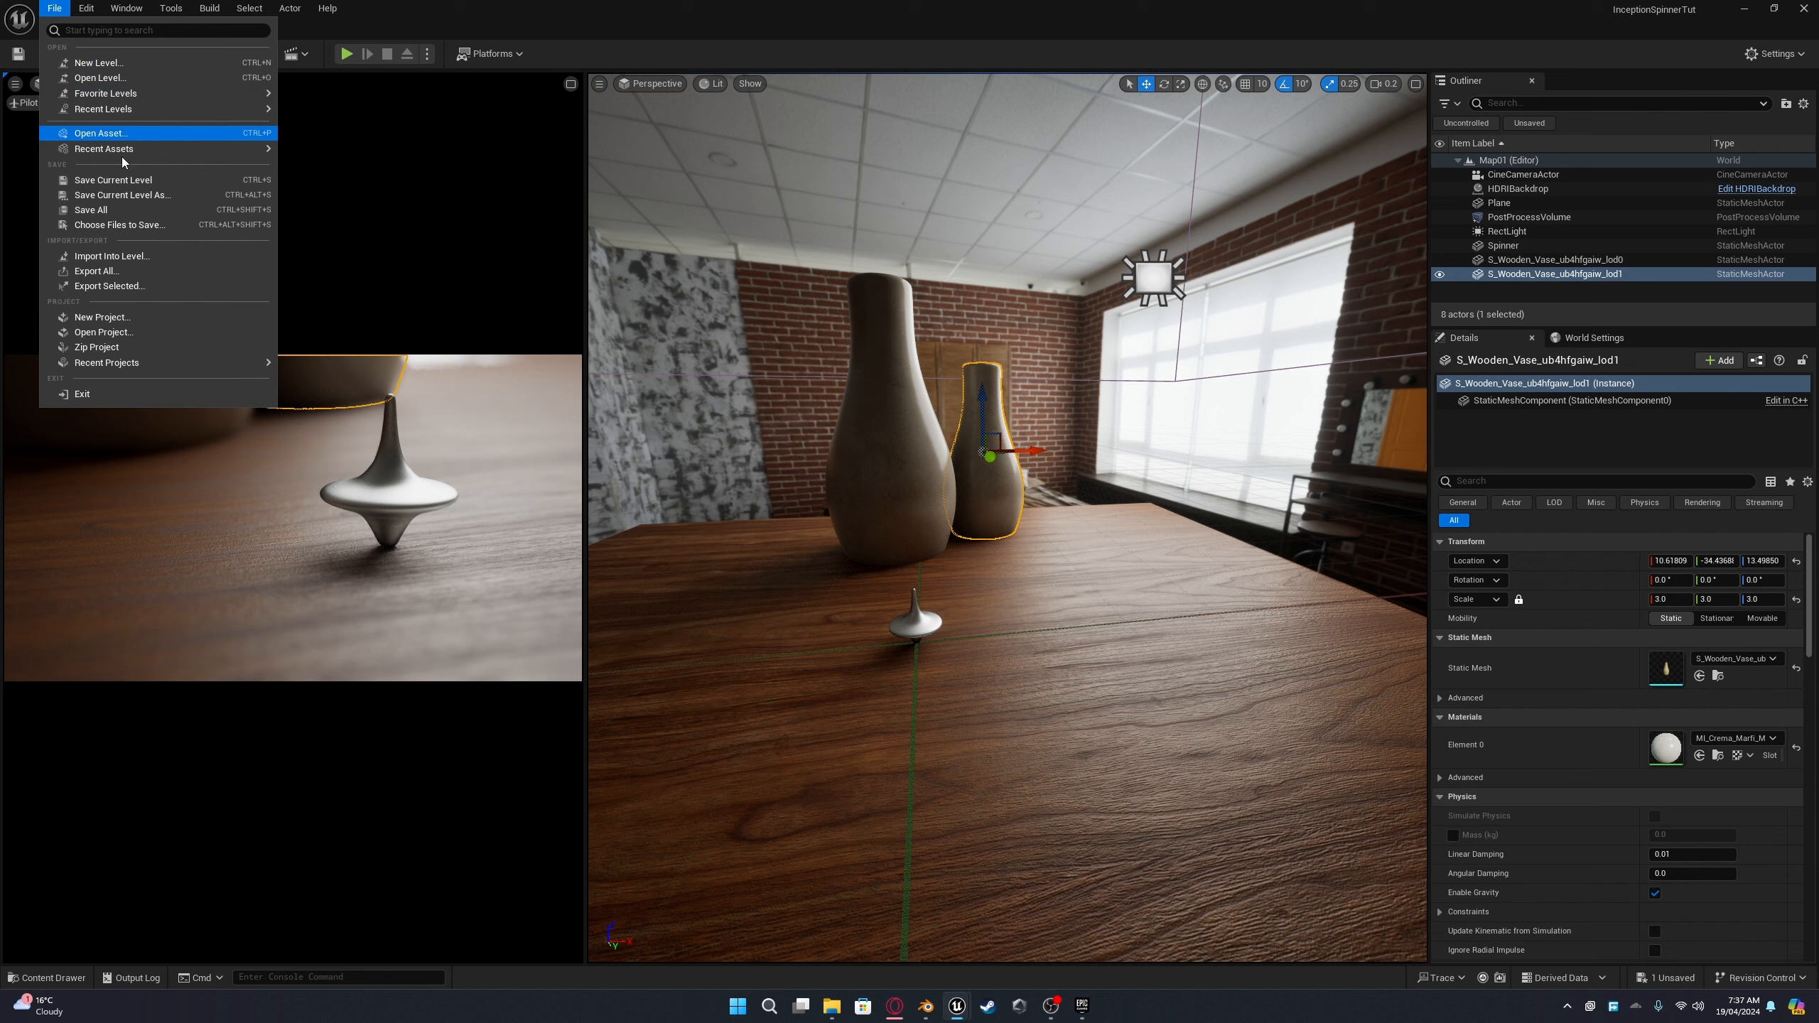
left_click(144, 224)
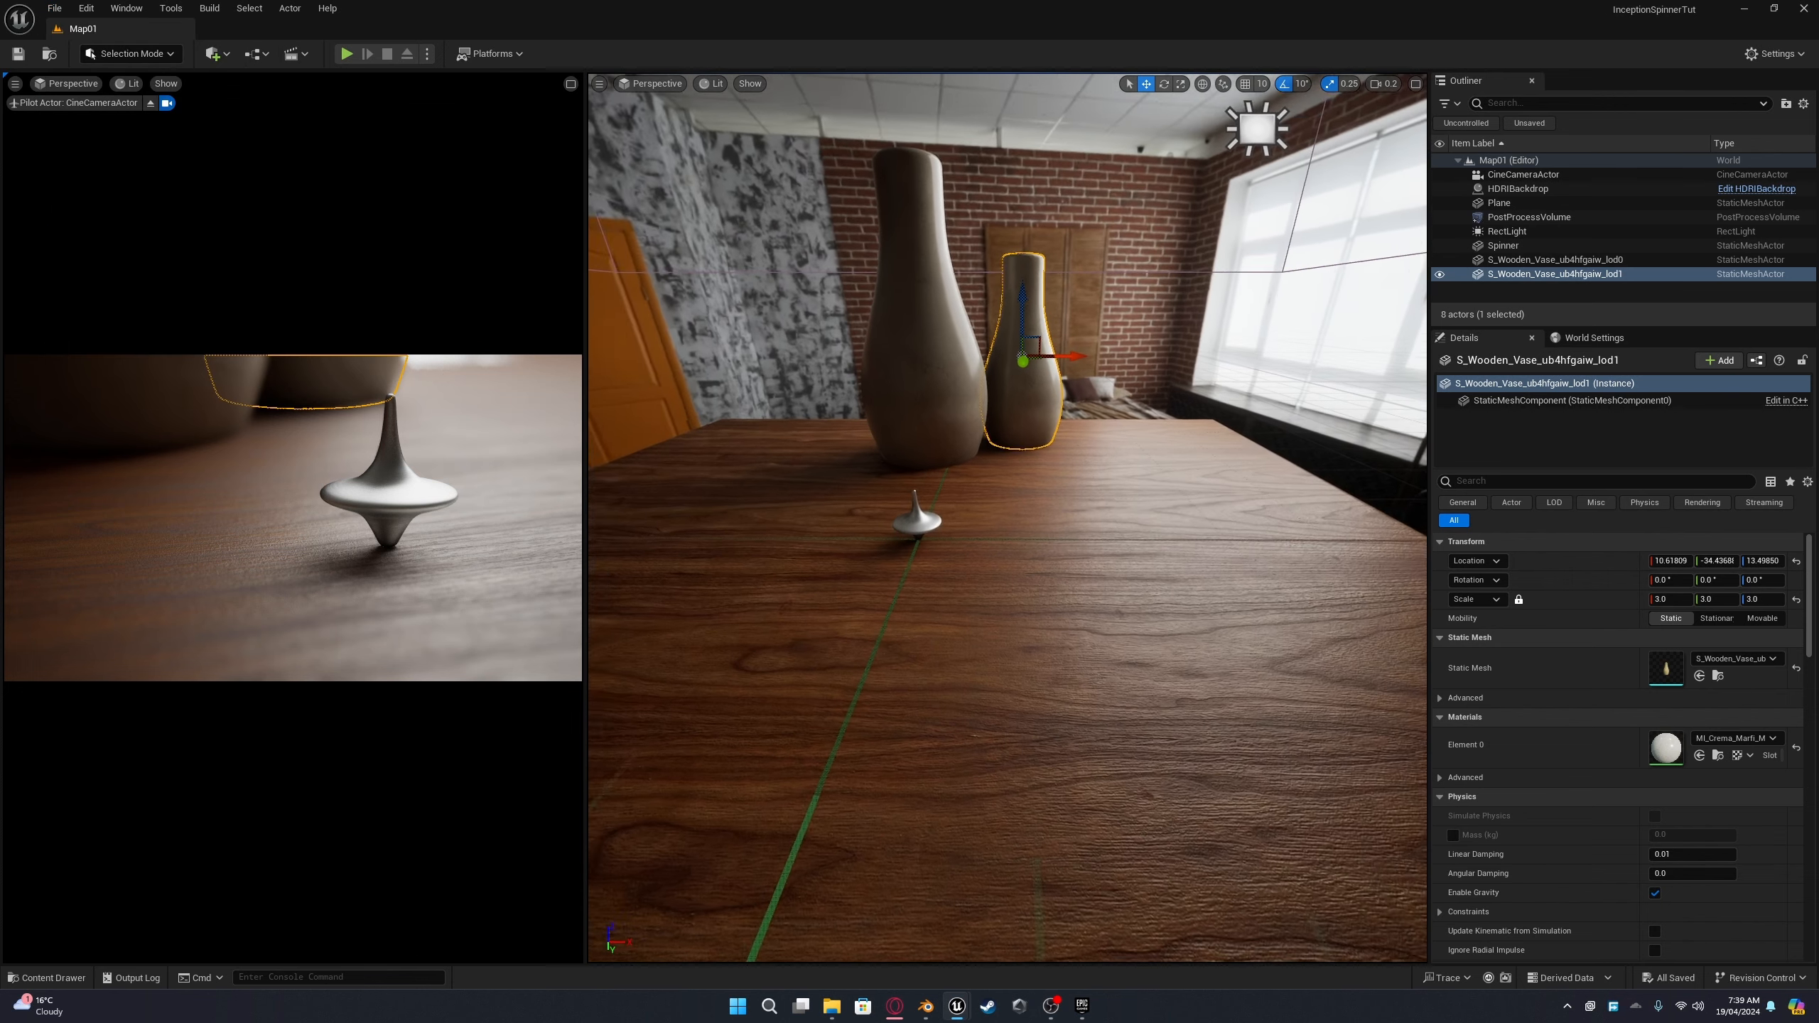
Step: Create a new folder named Seq inside the Assets content folder
right_click_drag(897, 637, 908, 648)
key("ctrl+space")
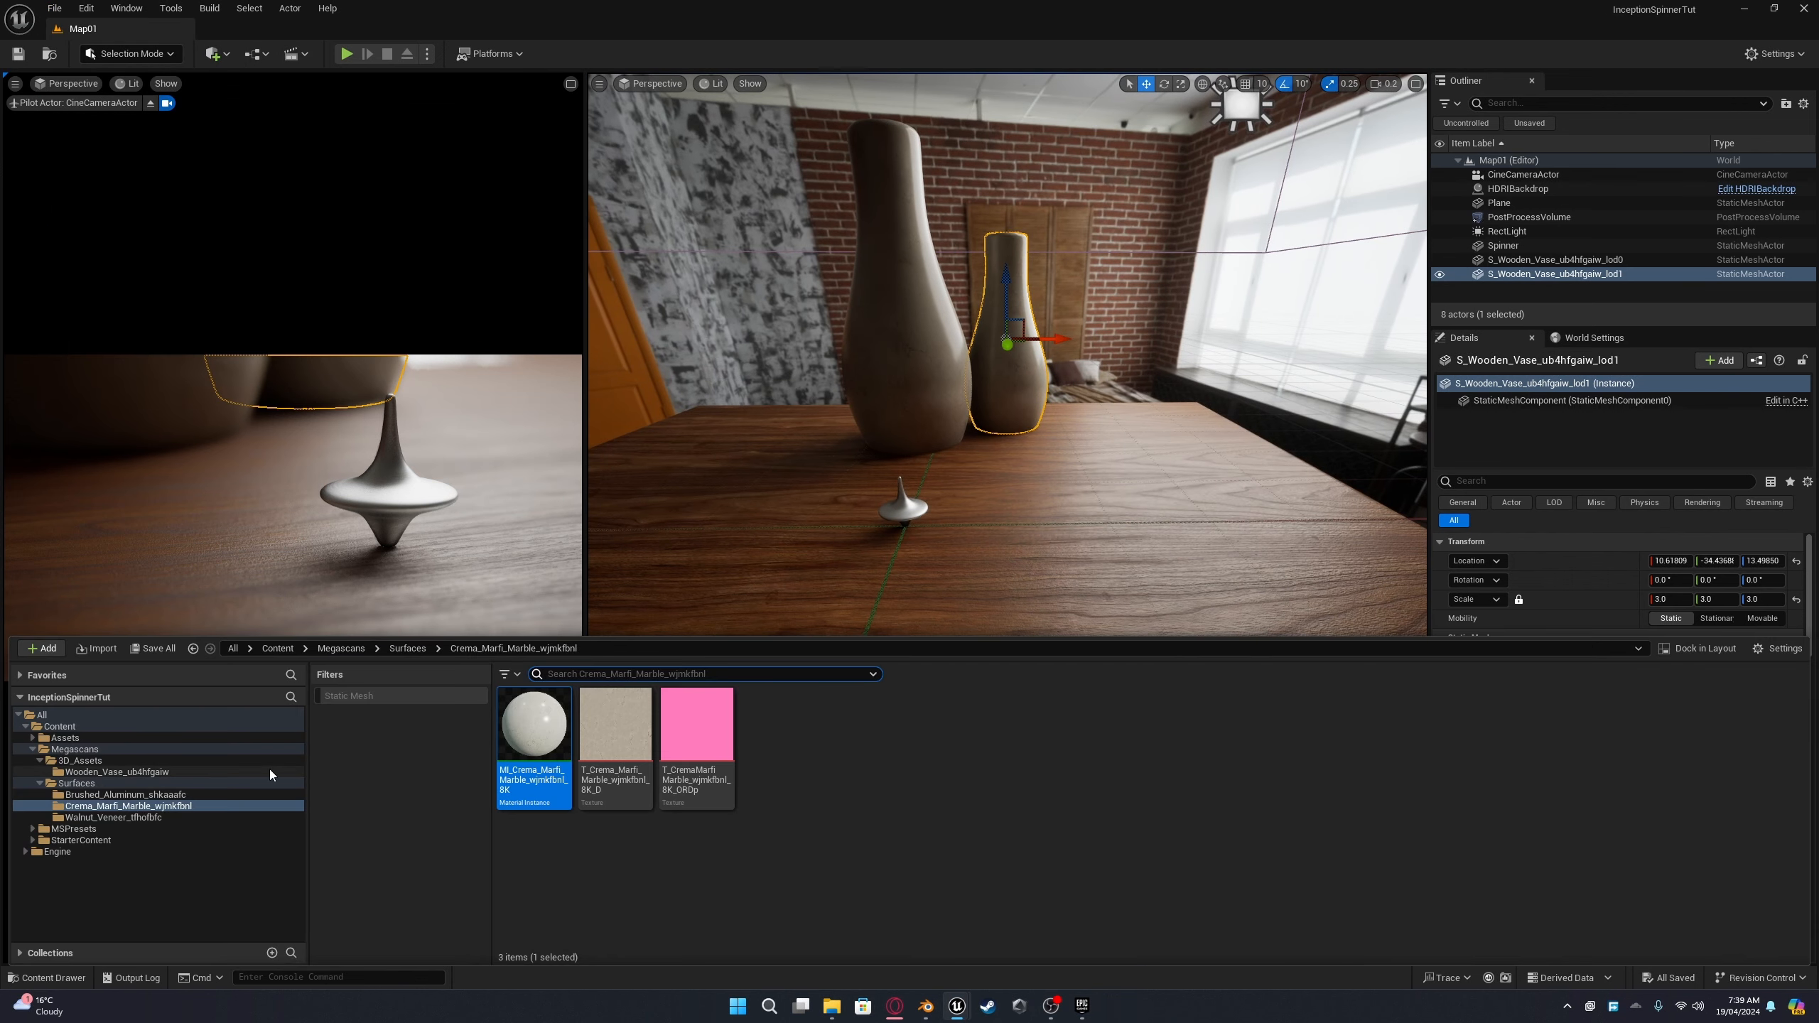
left_click(84, 739)
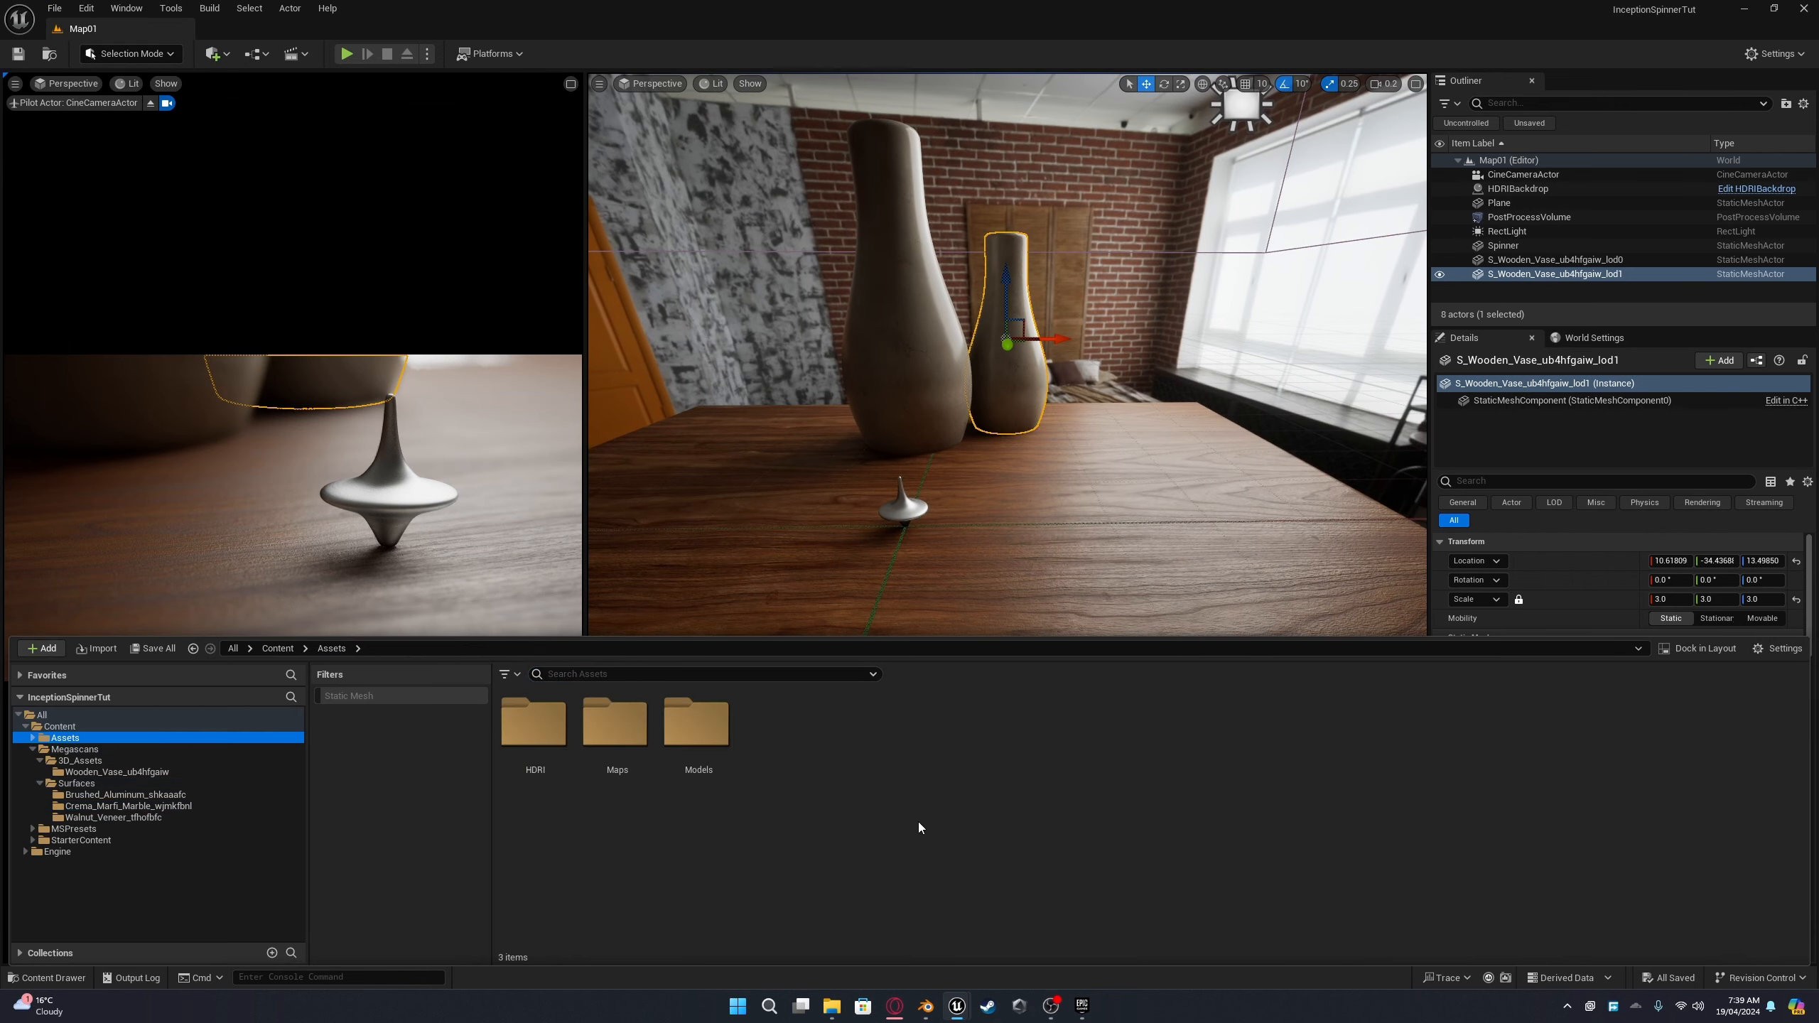
right_click(804, 772)
left_click(912, 290)
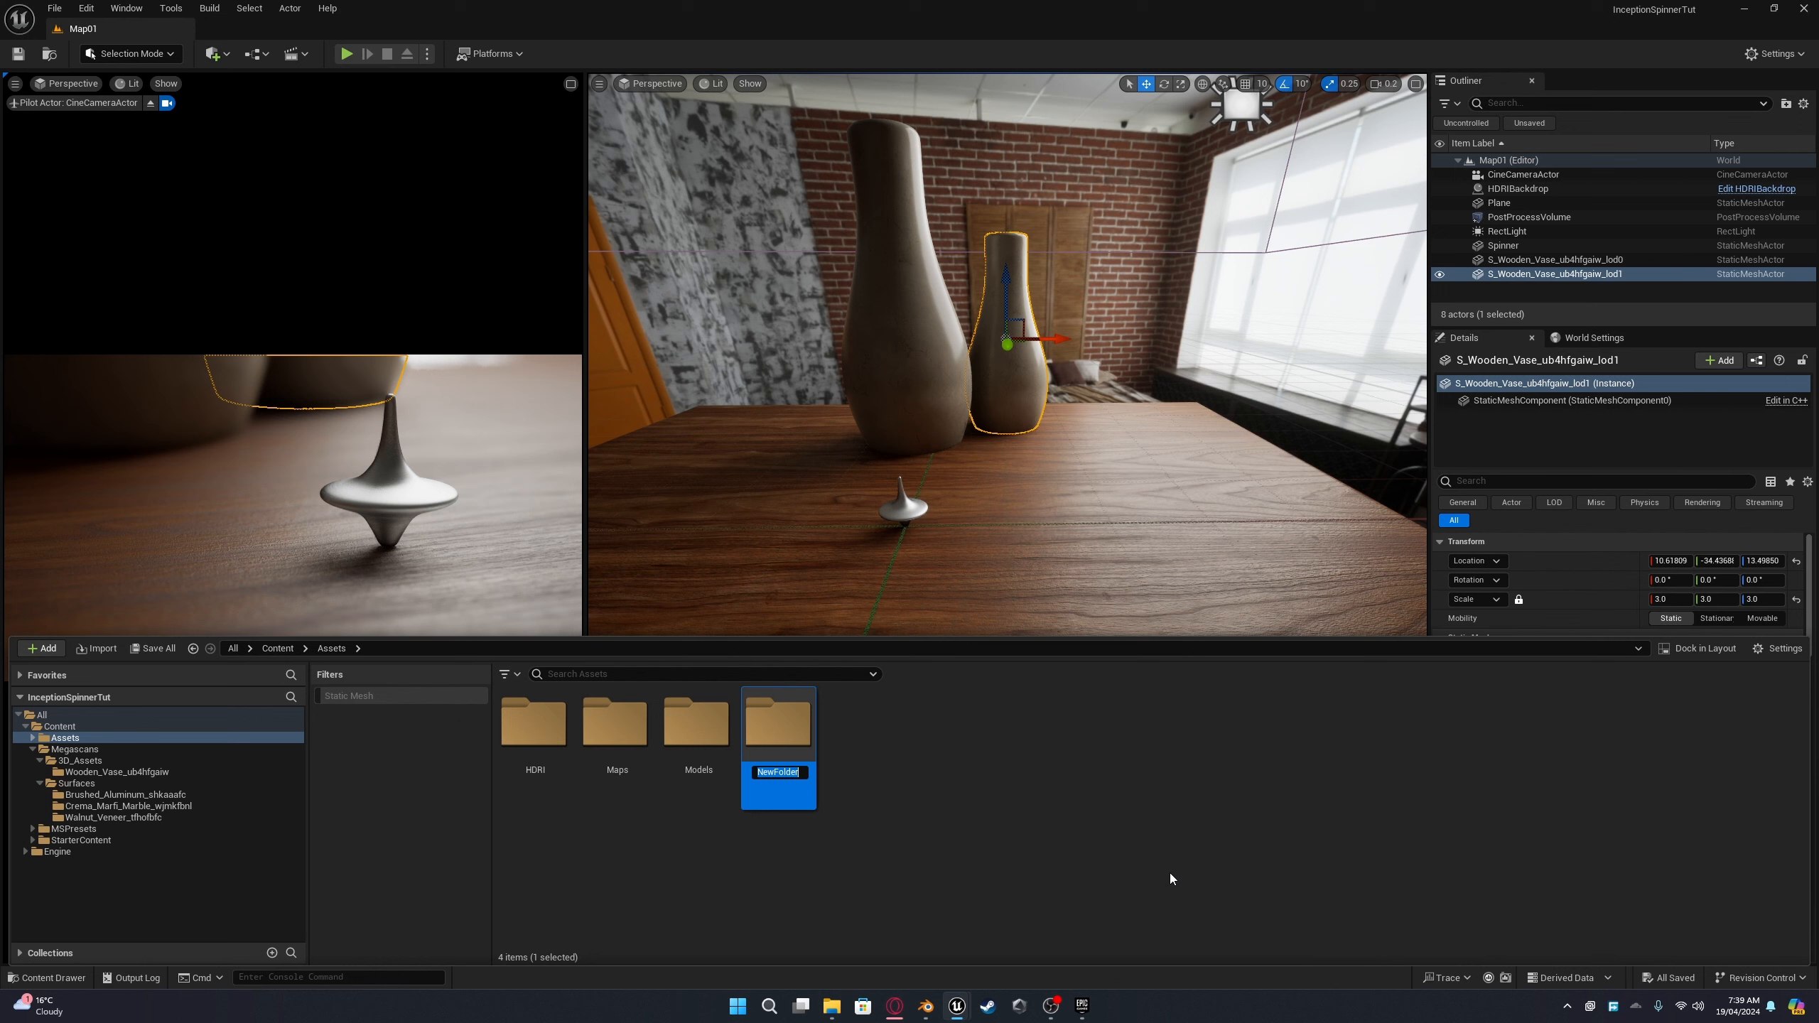
type("Seq")
Step: Create a Level Sequence named Seq01 in the Seq folder and open it in Sequencer
double_click(790, 733)
right_click(725, 777)
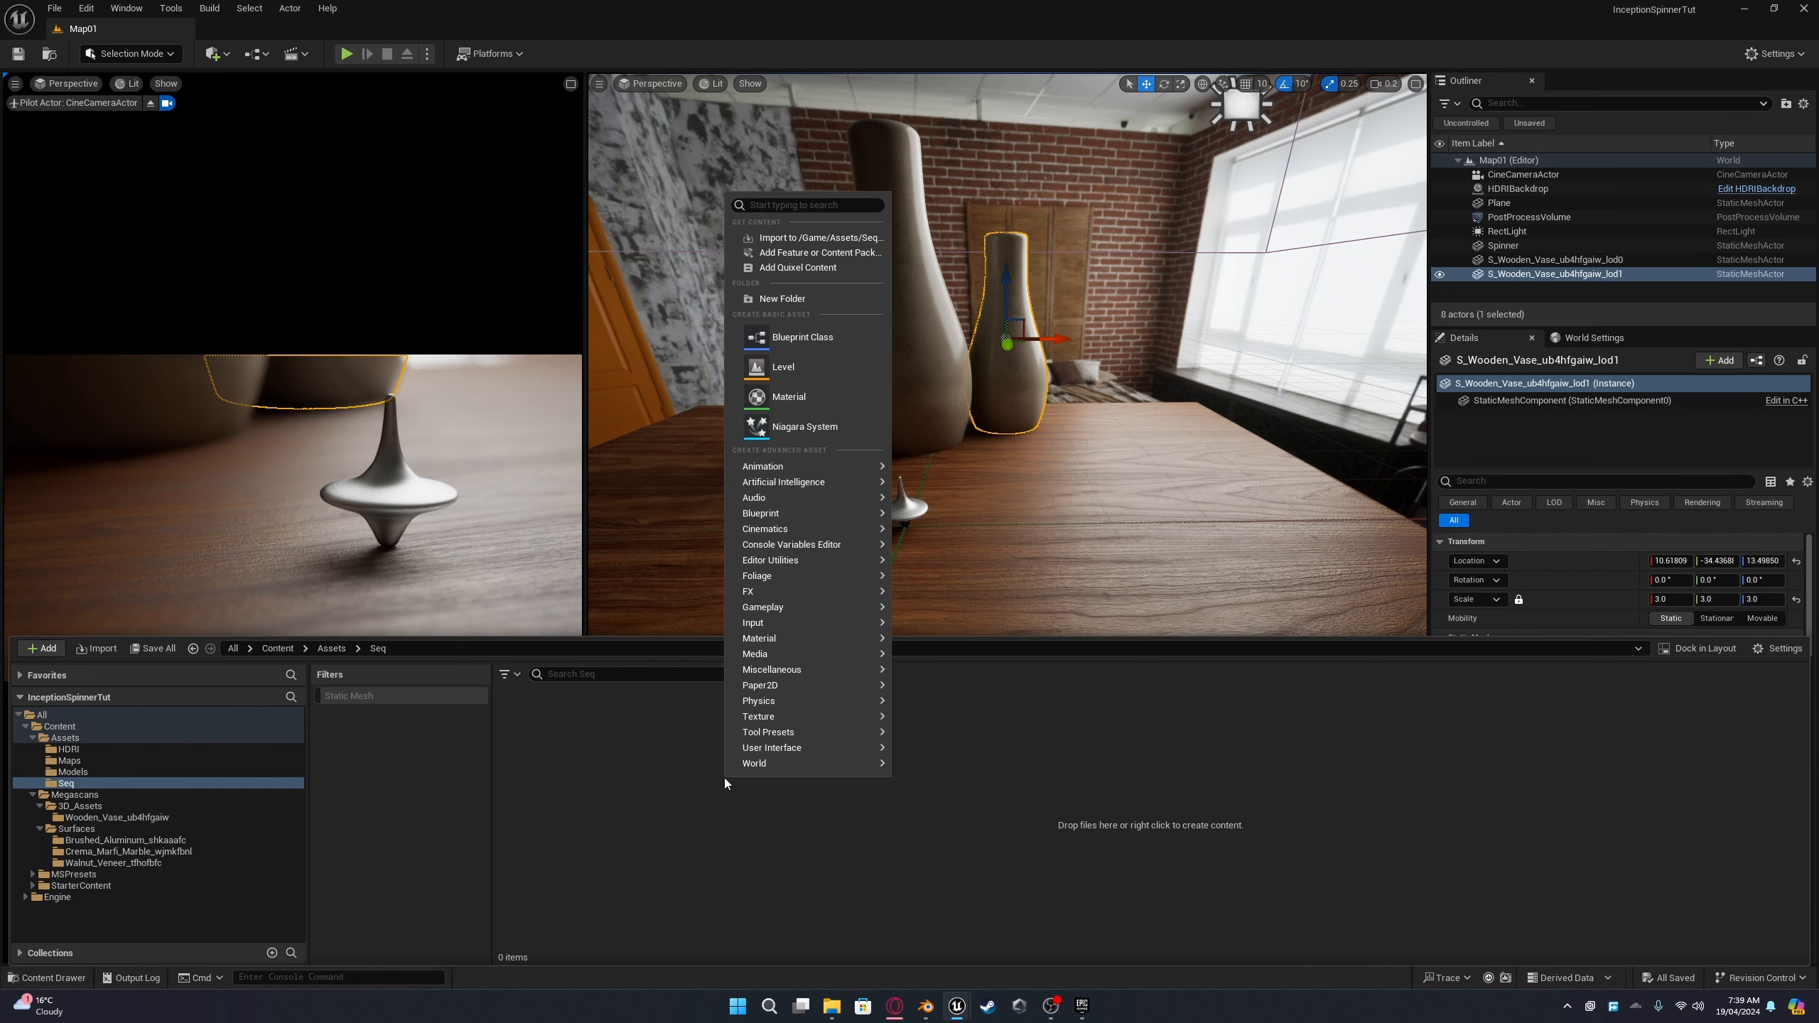
mouse_move(792, 532)
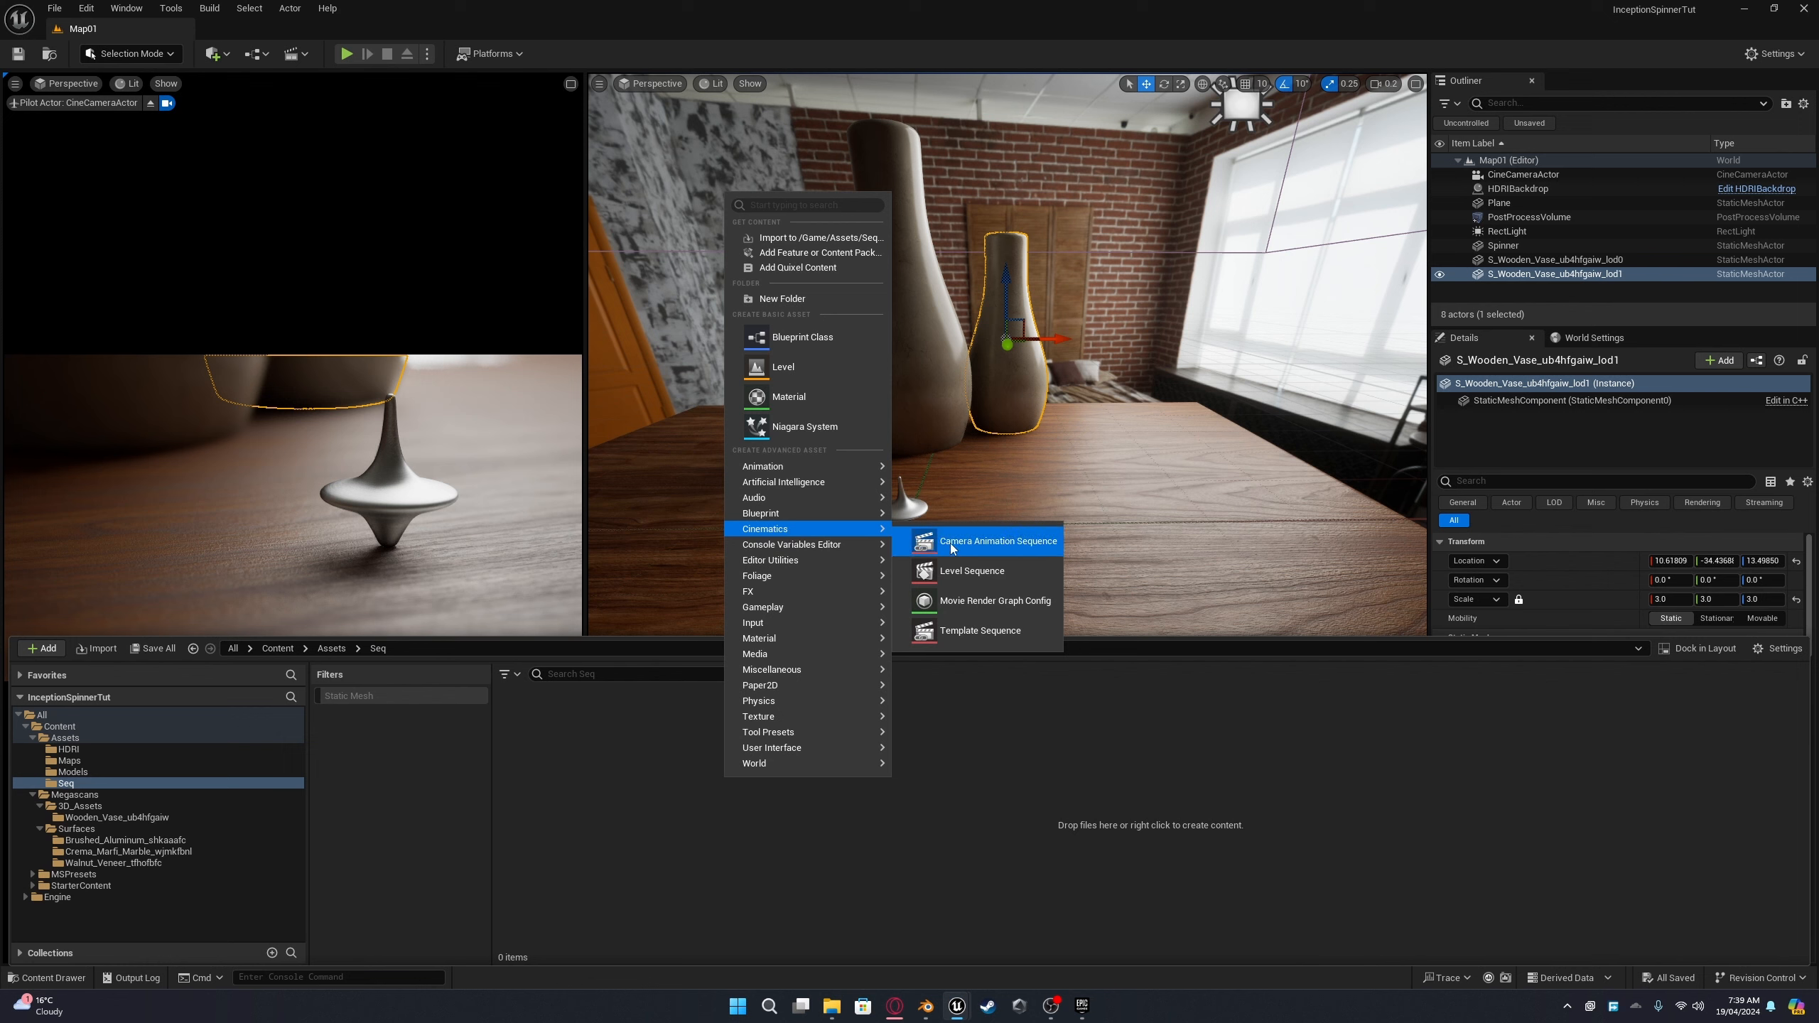
left_click(997, 570)
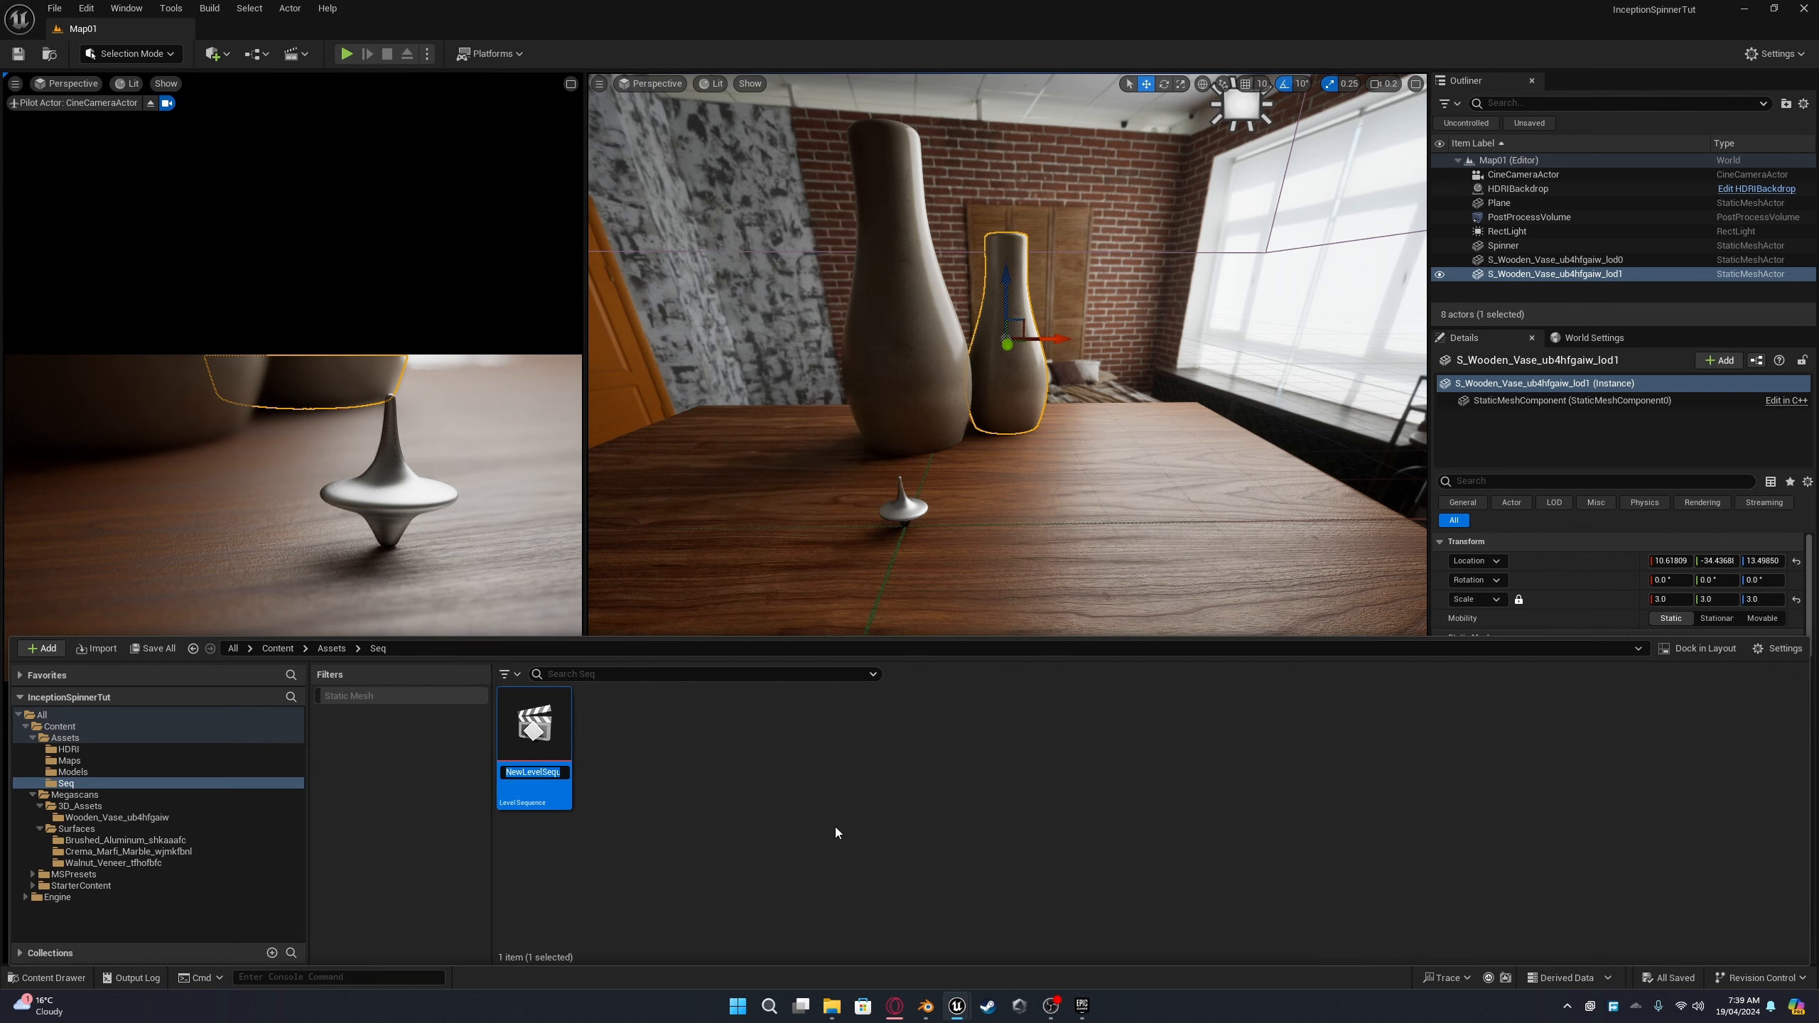
type("Seq01")
key("Return")
double_click(546, 741)
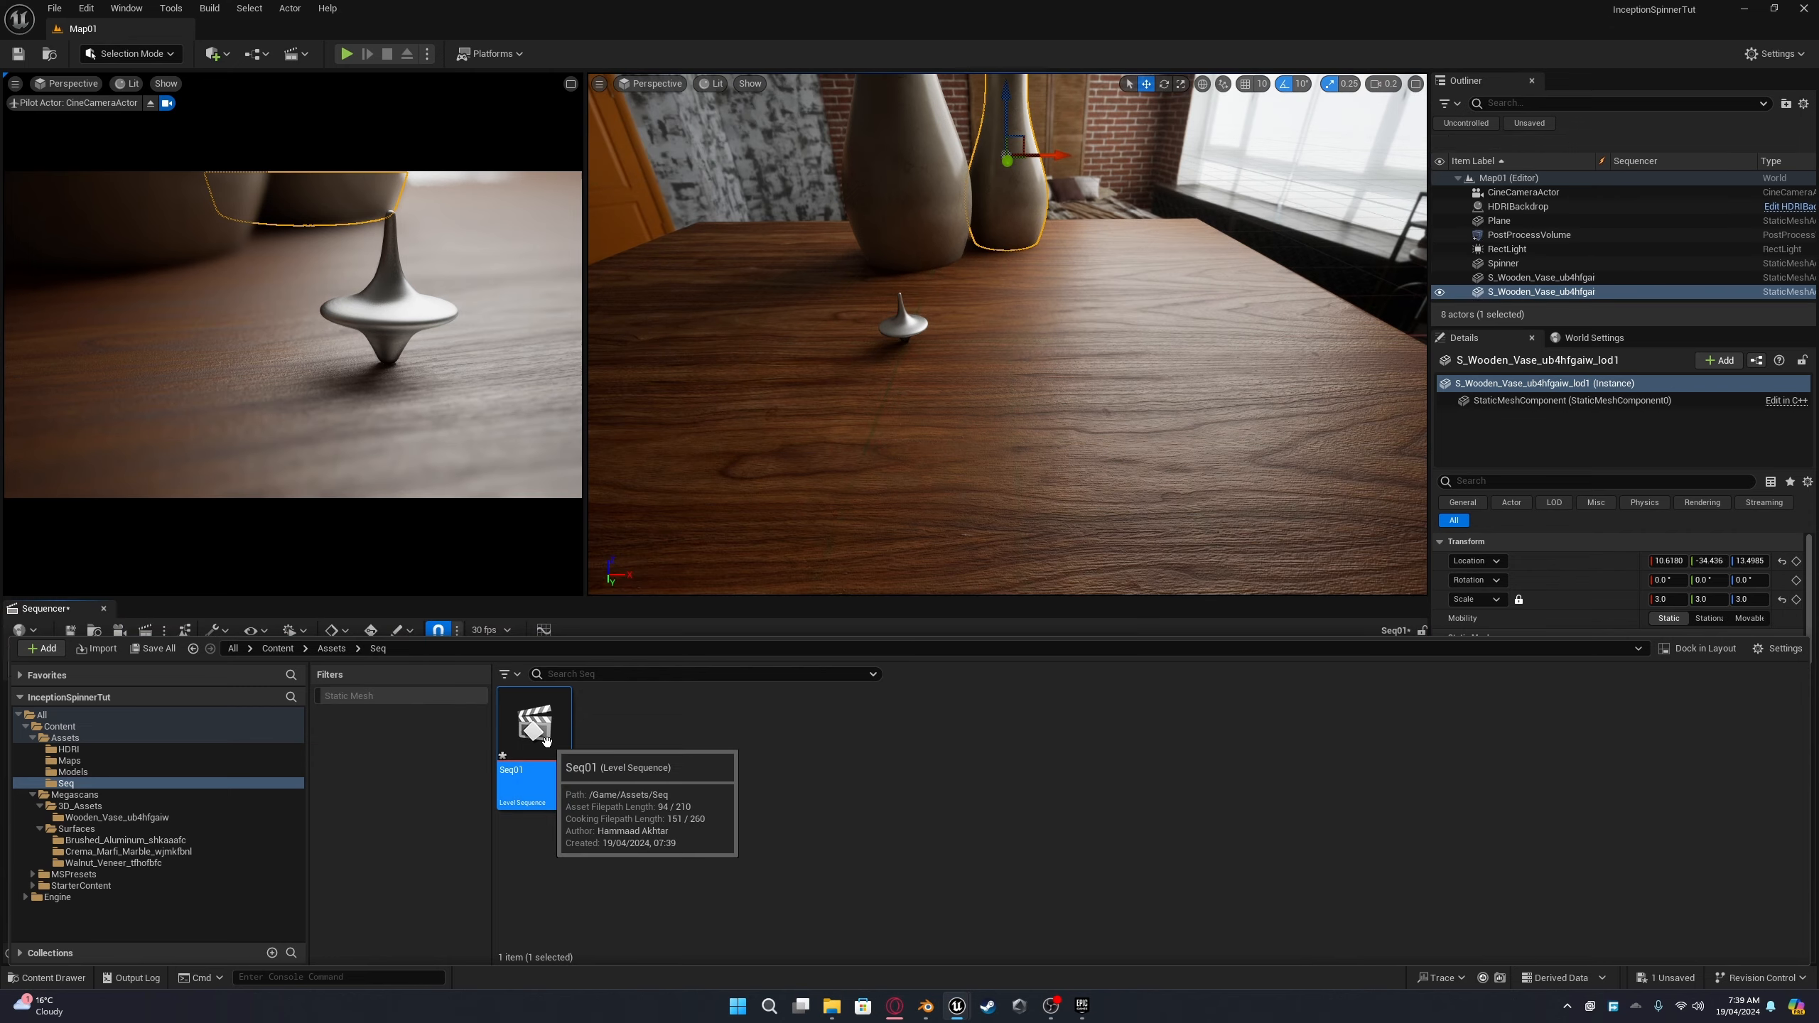
Step: Add the CineCameraActor and the Spinner as tracks in the Seq01 sequence
right_click_drag(950, 463, 999, 362)
left_click(1476, 176)
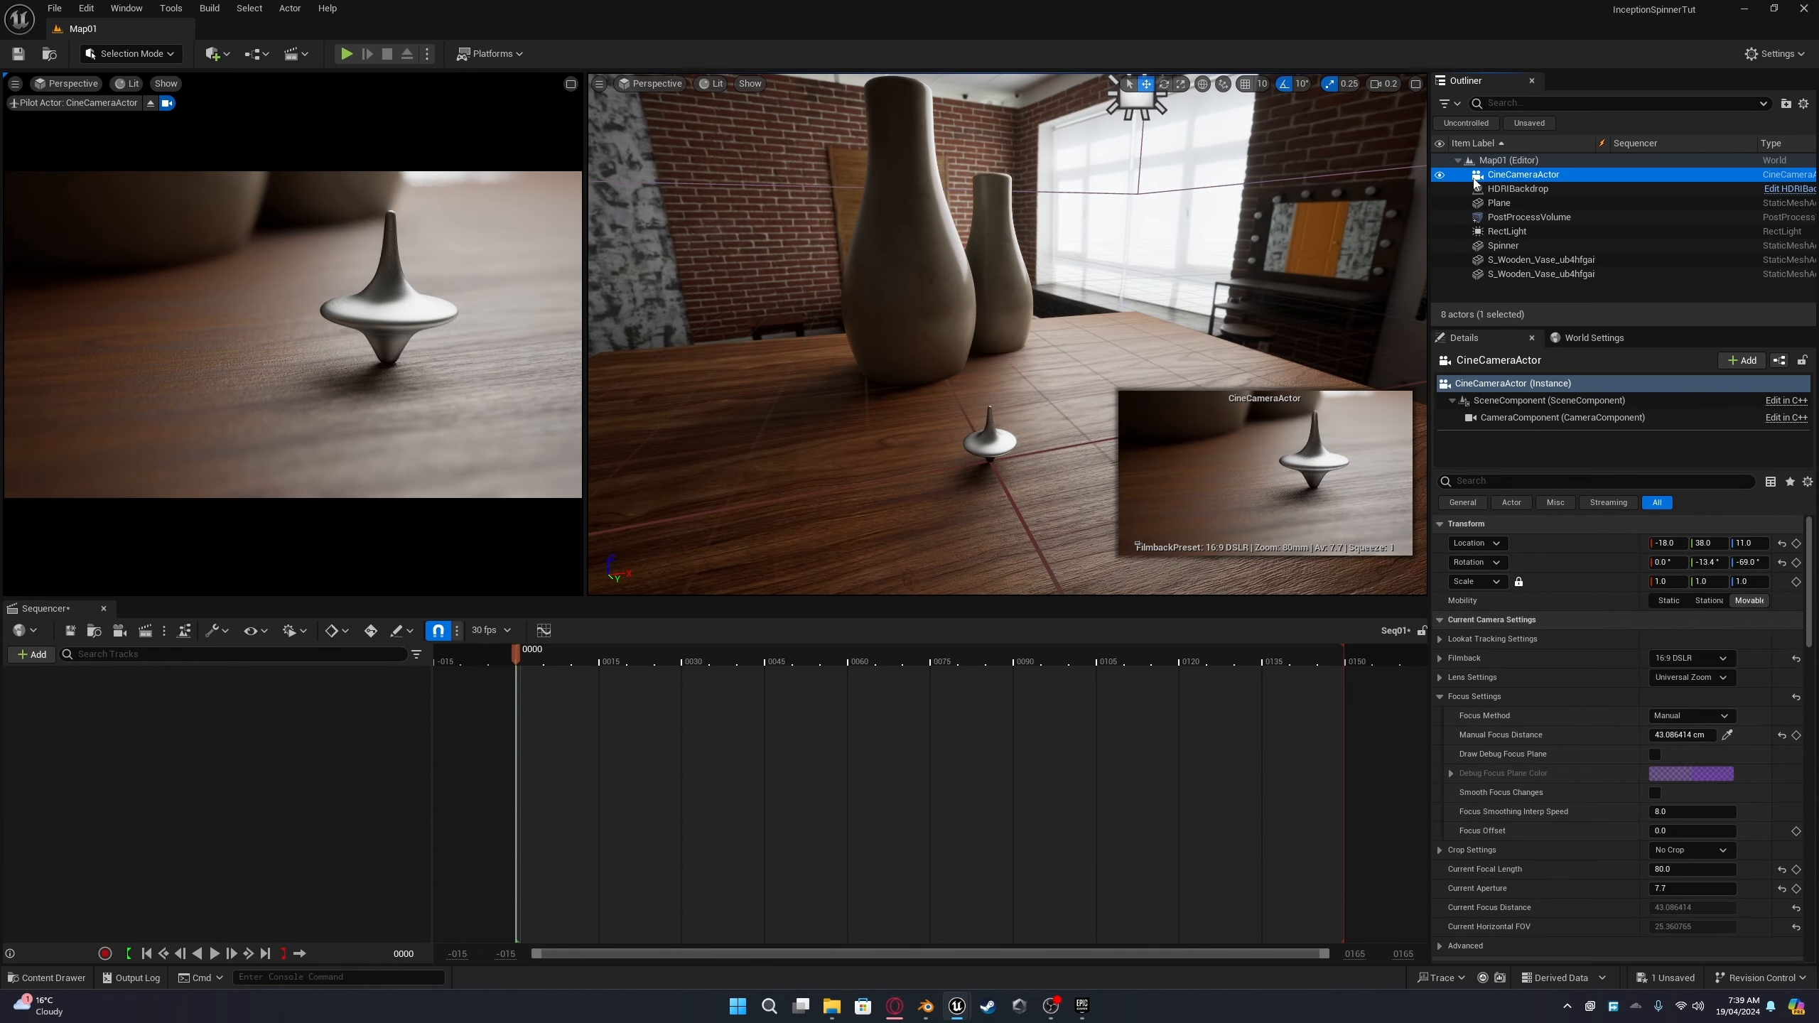
left_click_drag(1475, 179, 433, 713)
left_click_drag(146, 748, 154, 744)
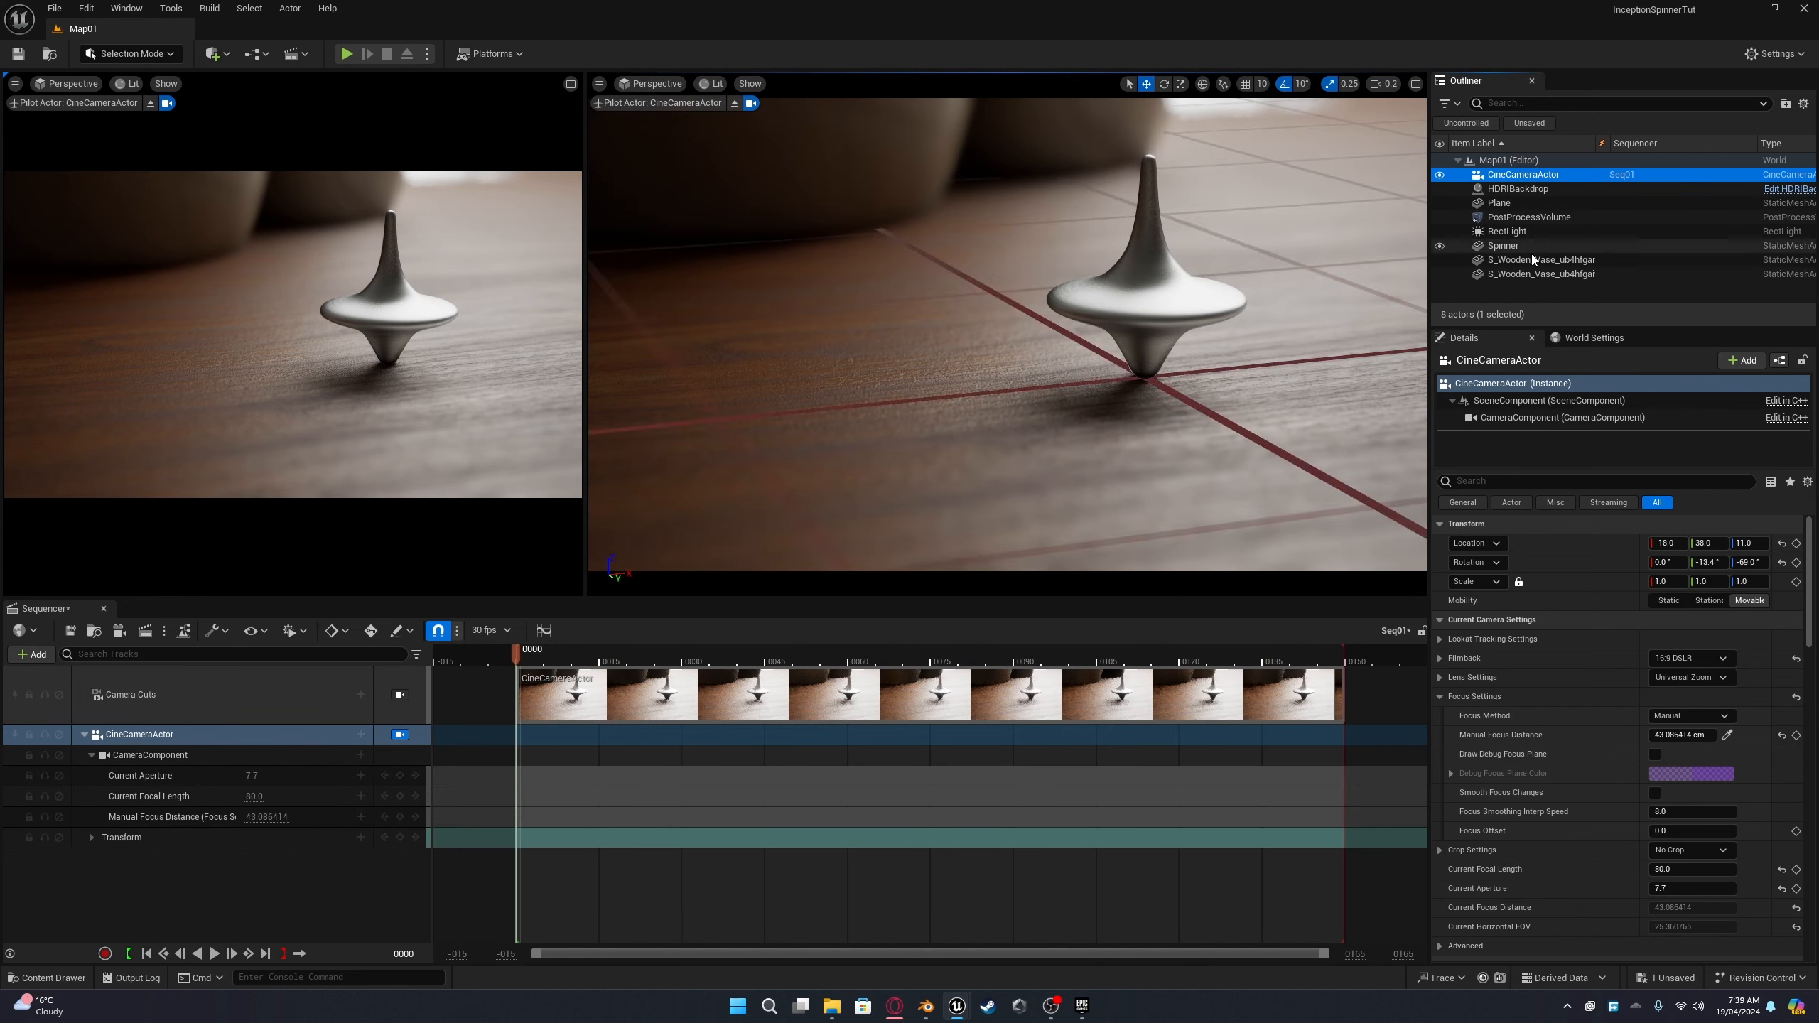
left_click_drag(1497, 246, 201, 896)
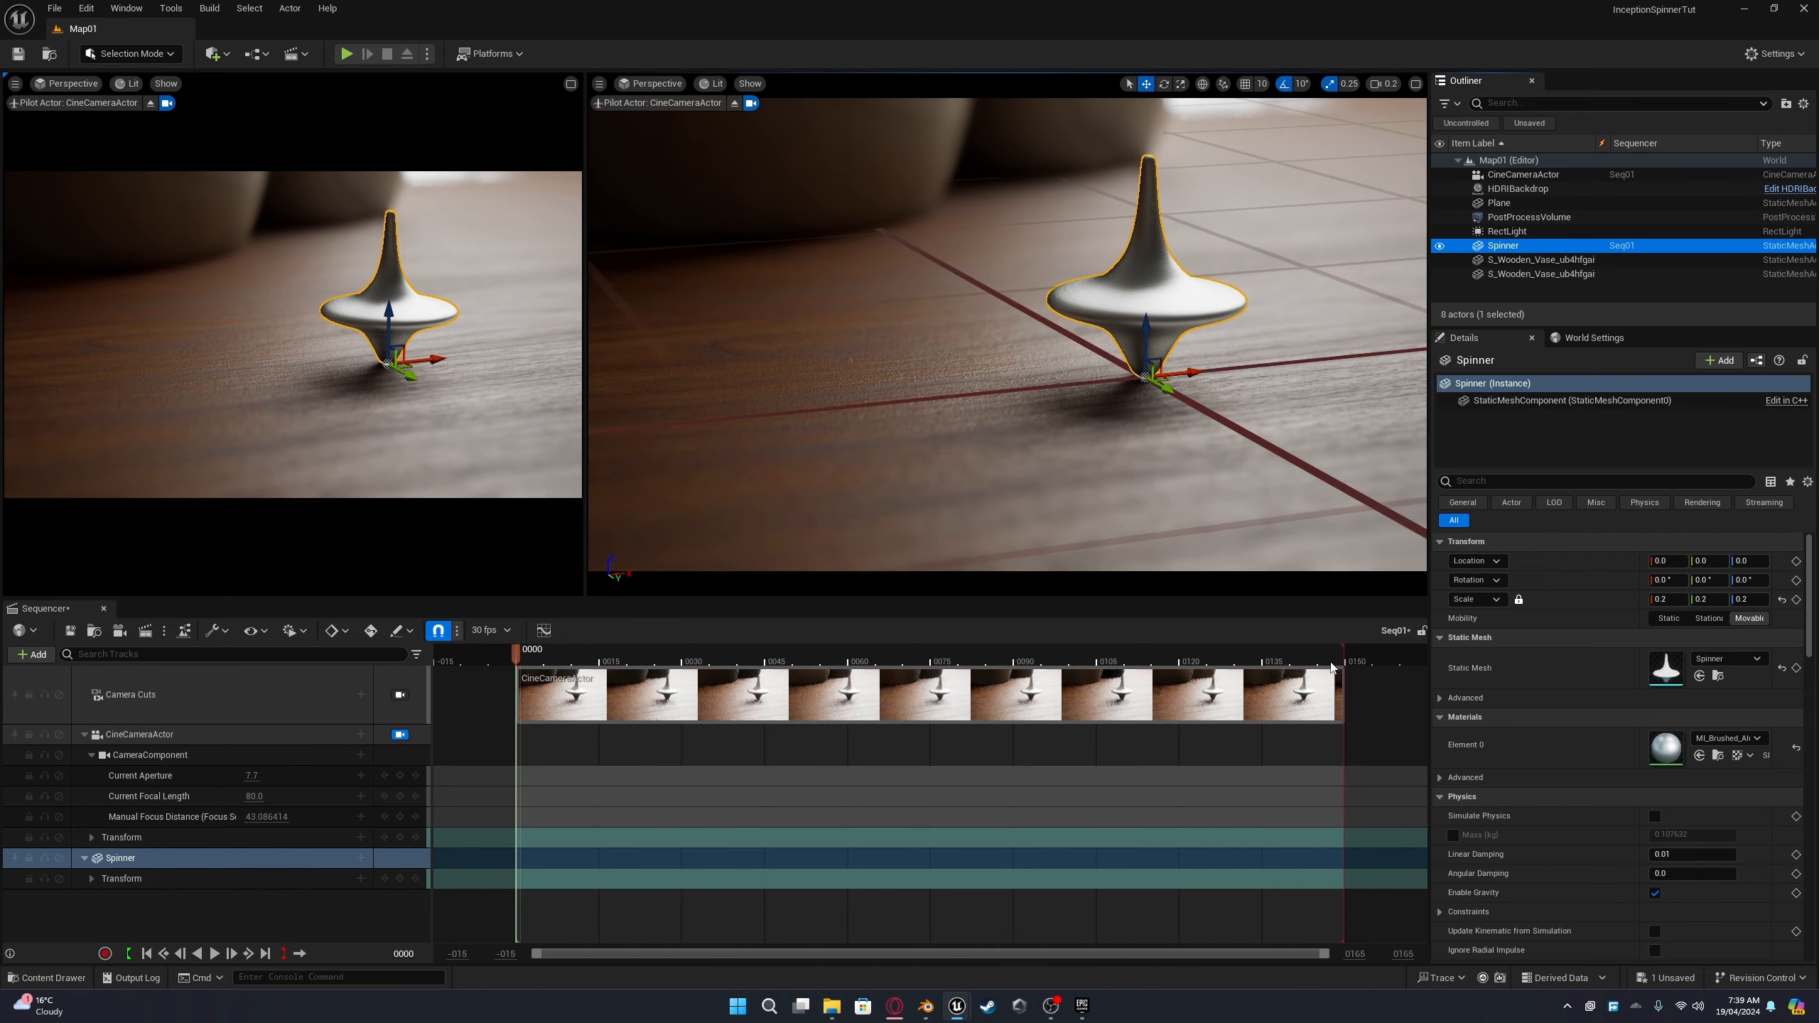
Step: Set the sequence display rate to 24 fps (film) and show its time in seconds
left_click(491, 629)
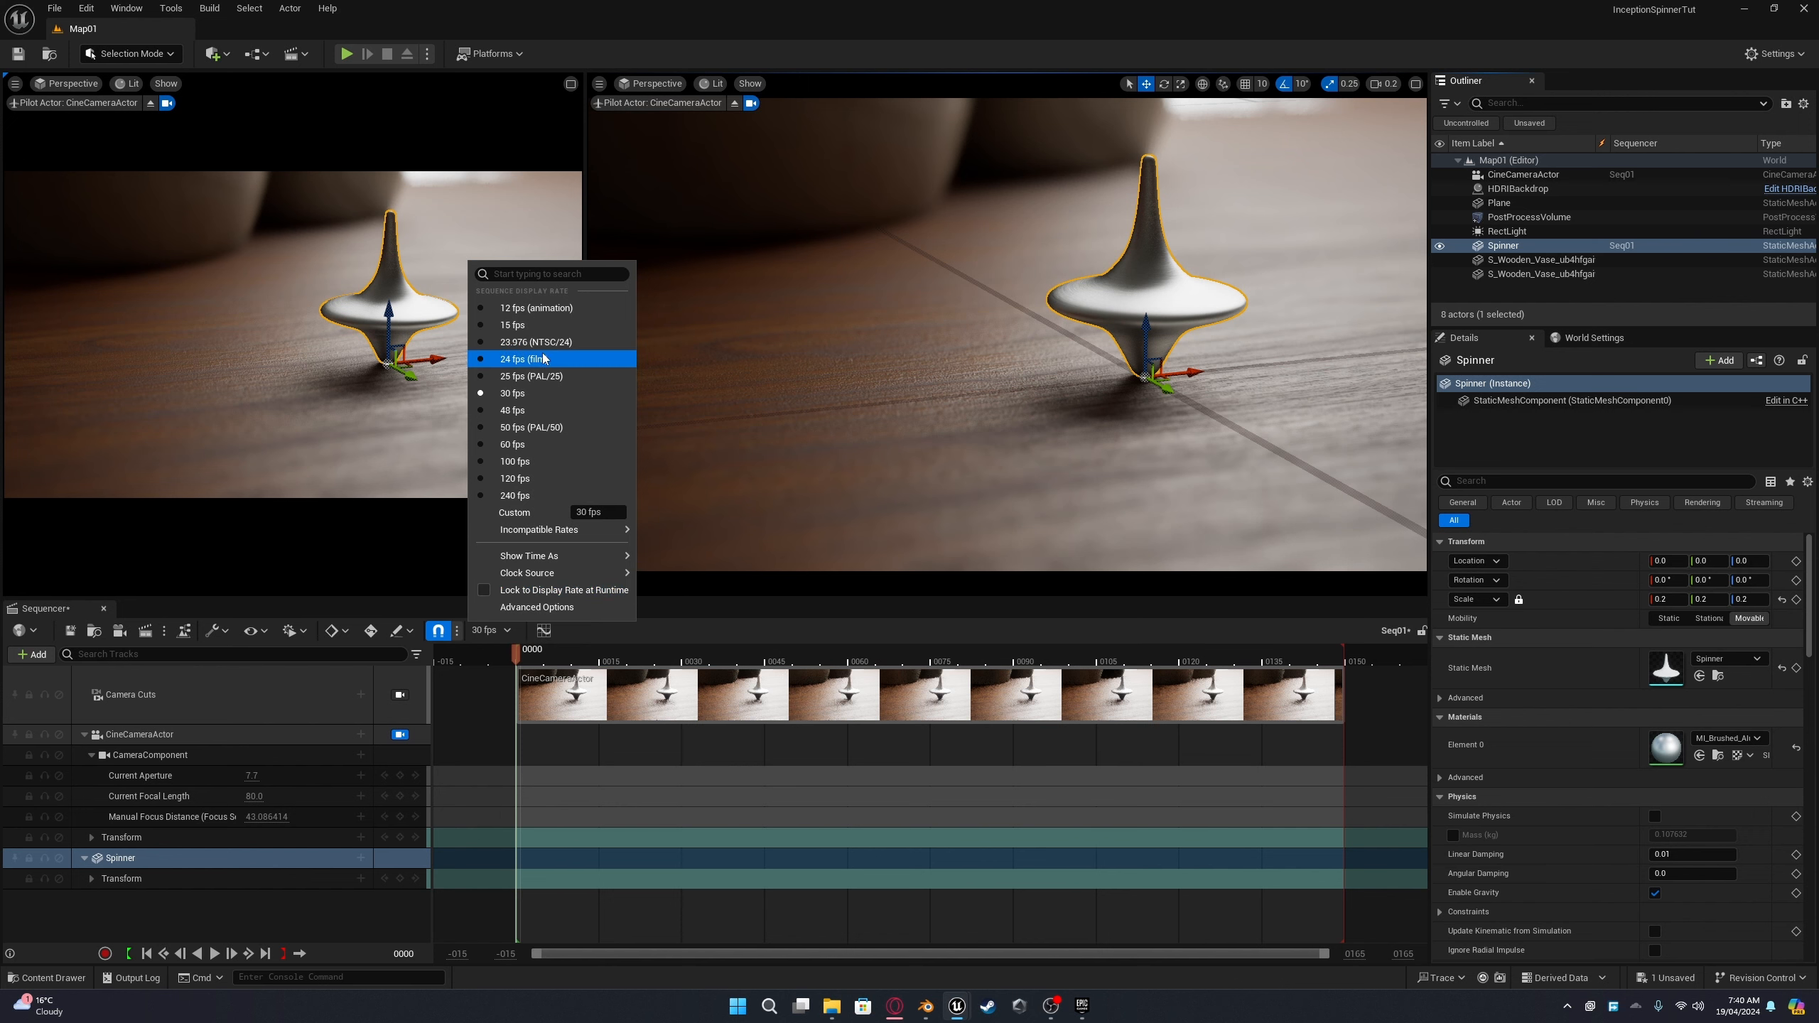
left_click(503, 360)
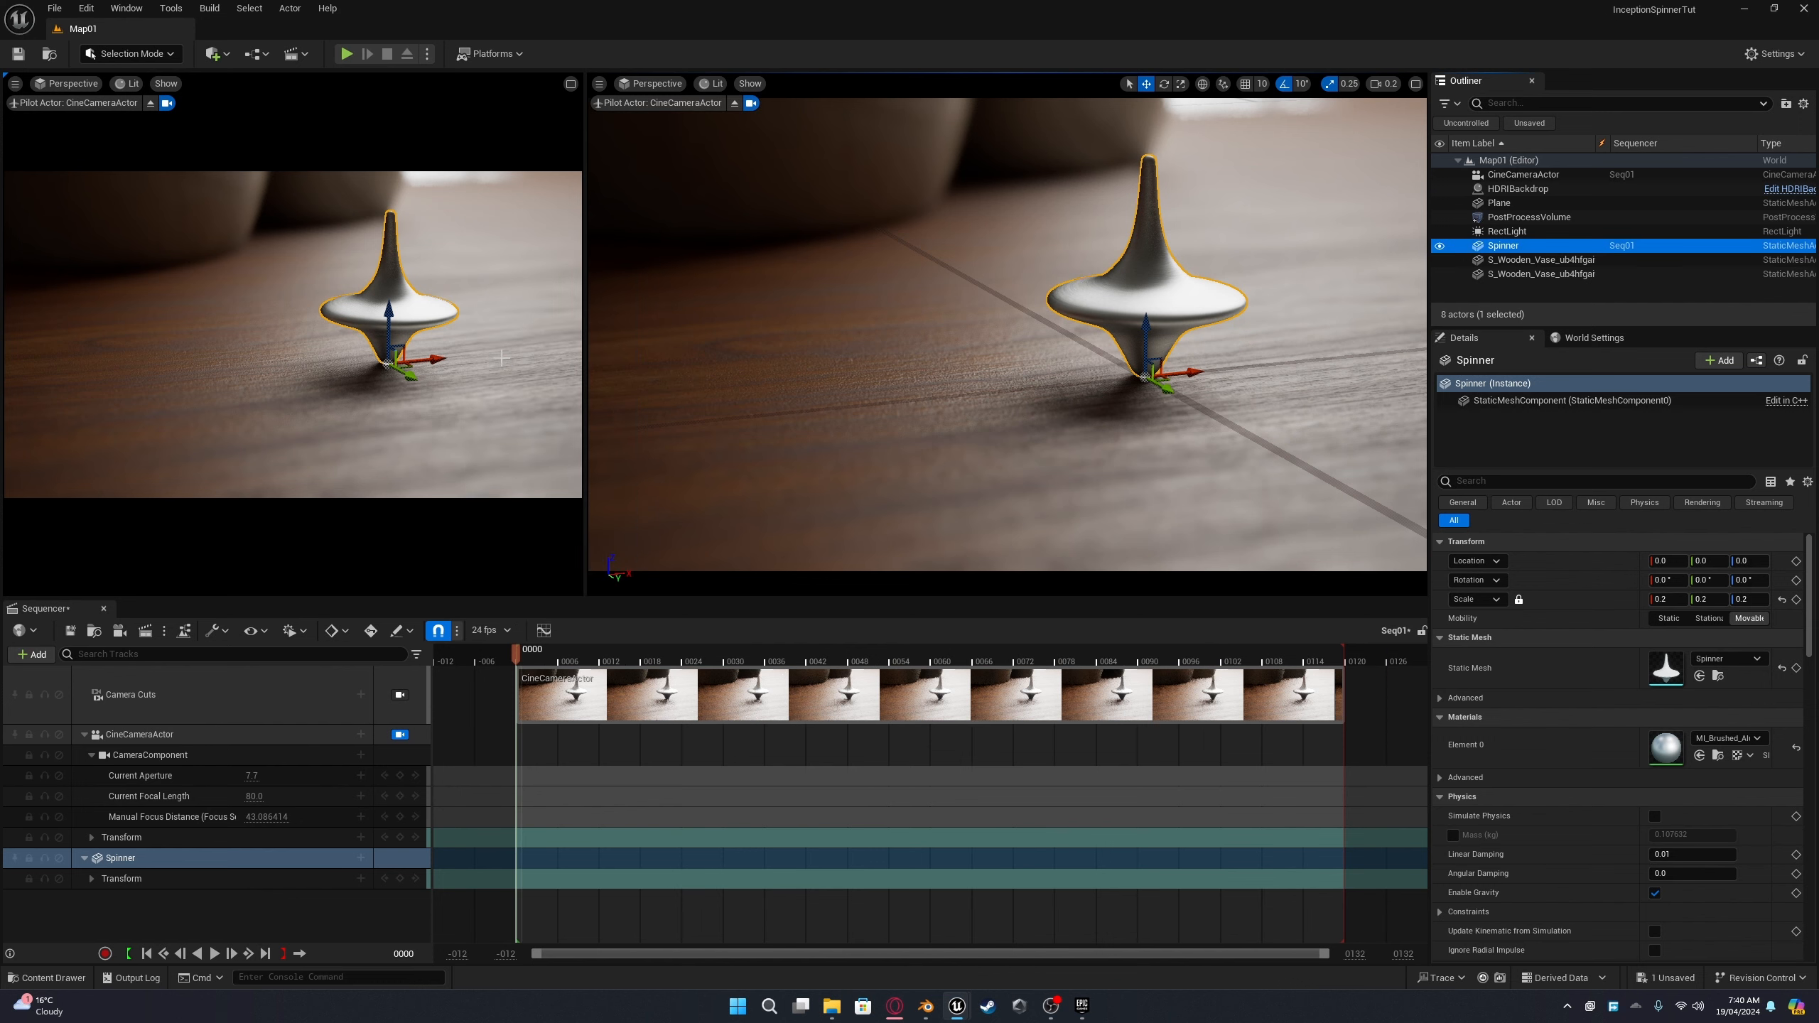
left_click(494, 631)
mouse_move(533, 560)
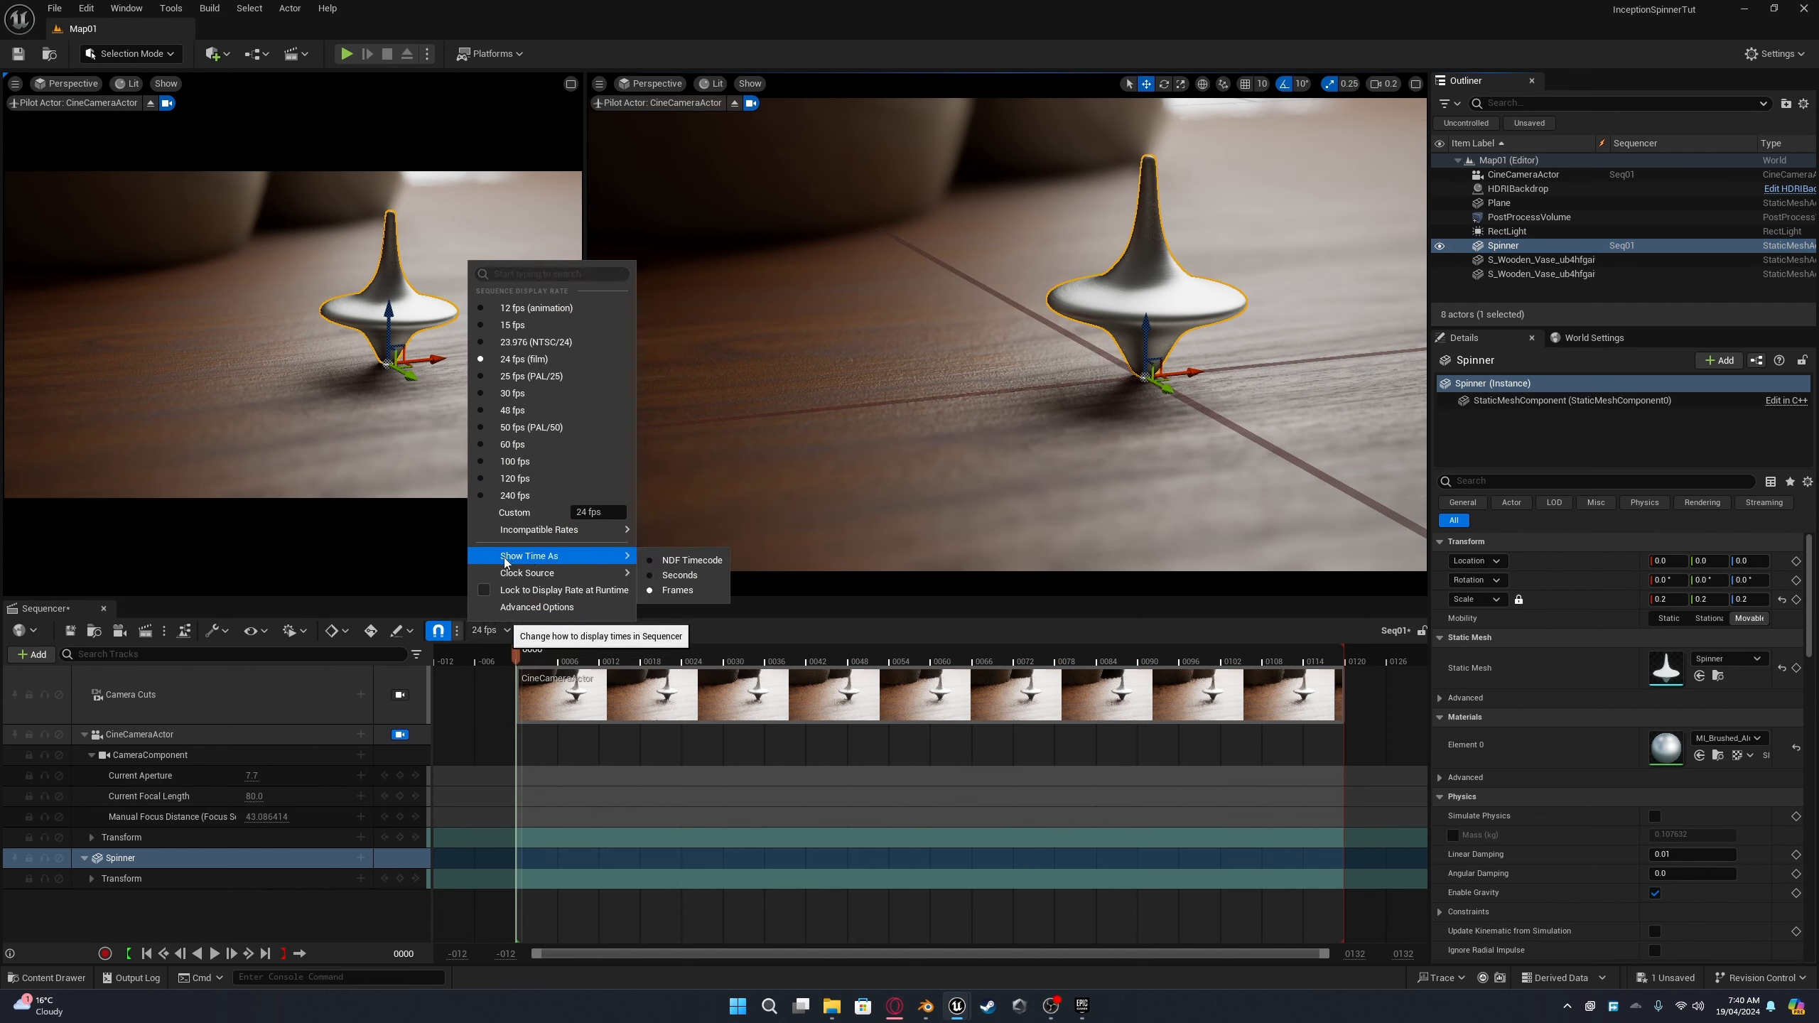
left_click(677, 574)
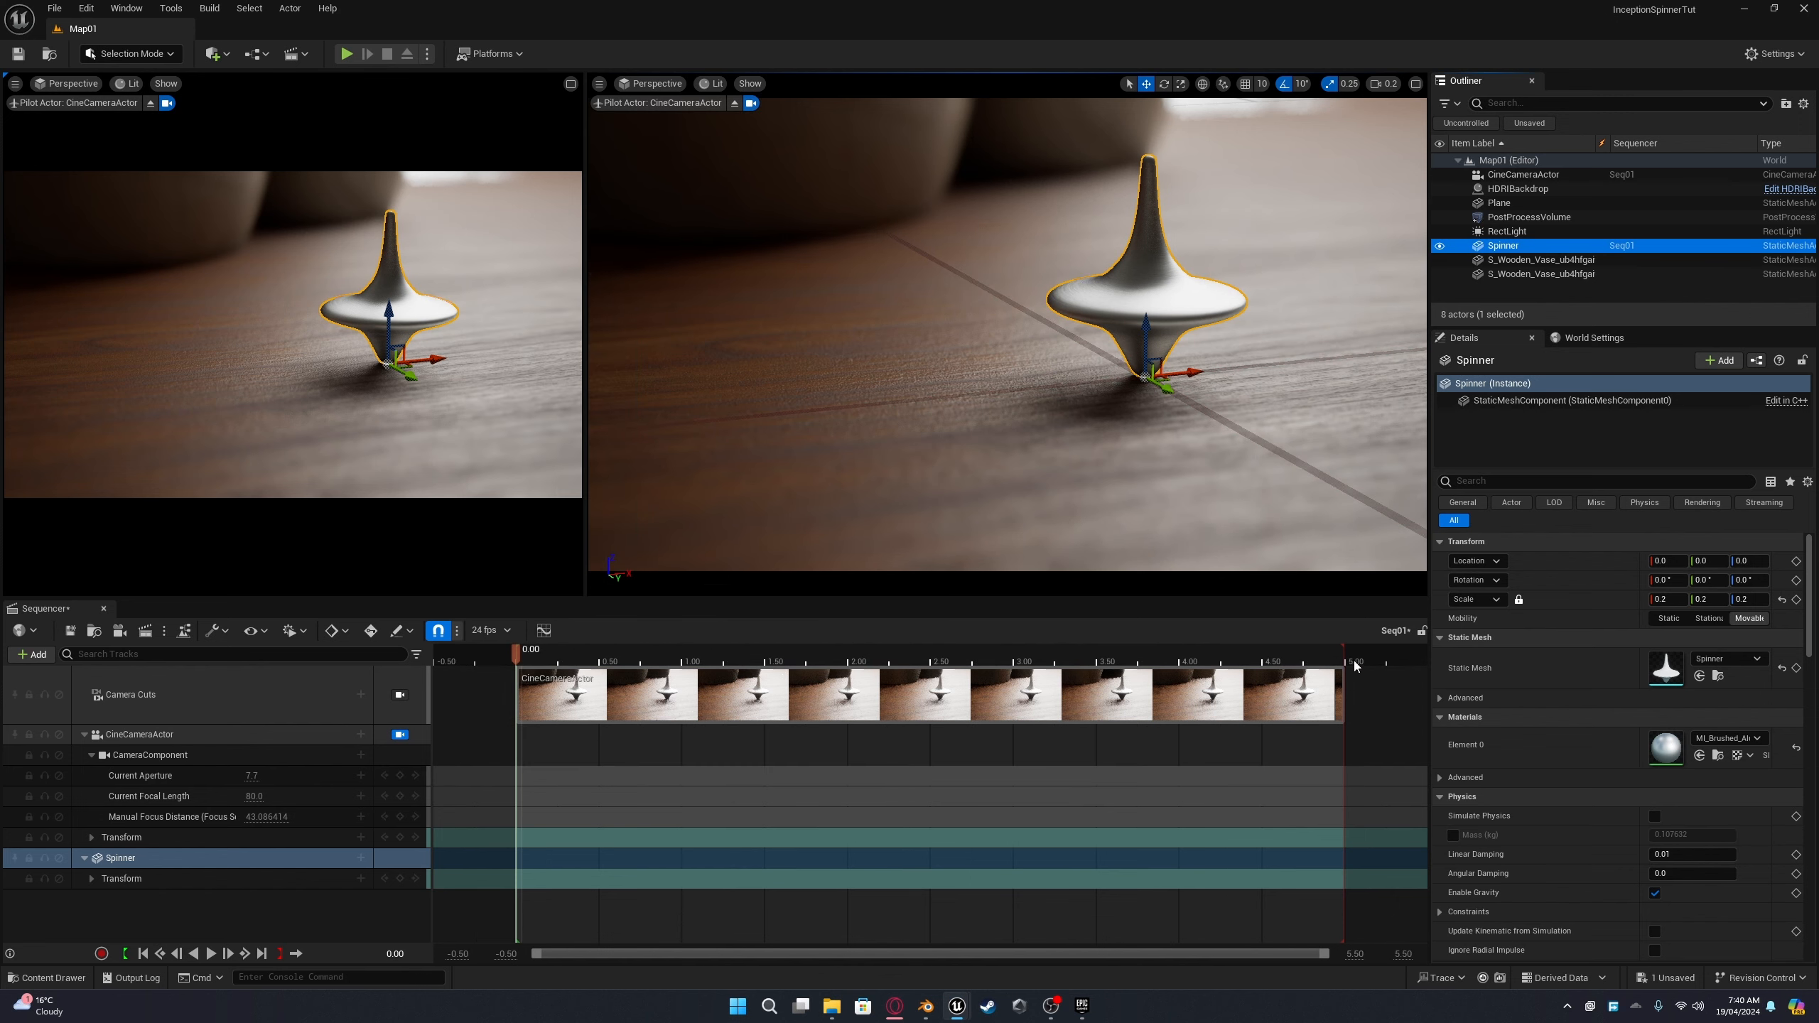
Step: Set the end of the sequence's working range to 15 seconds
left_click(1401, 953)
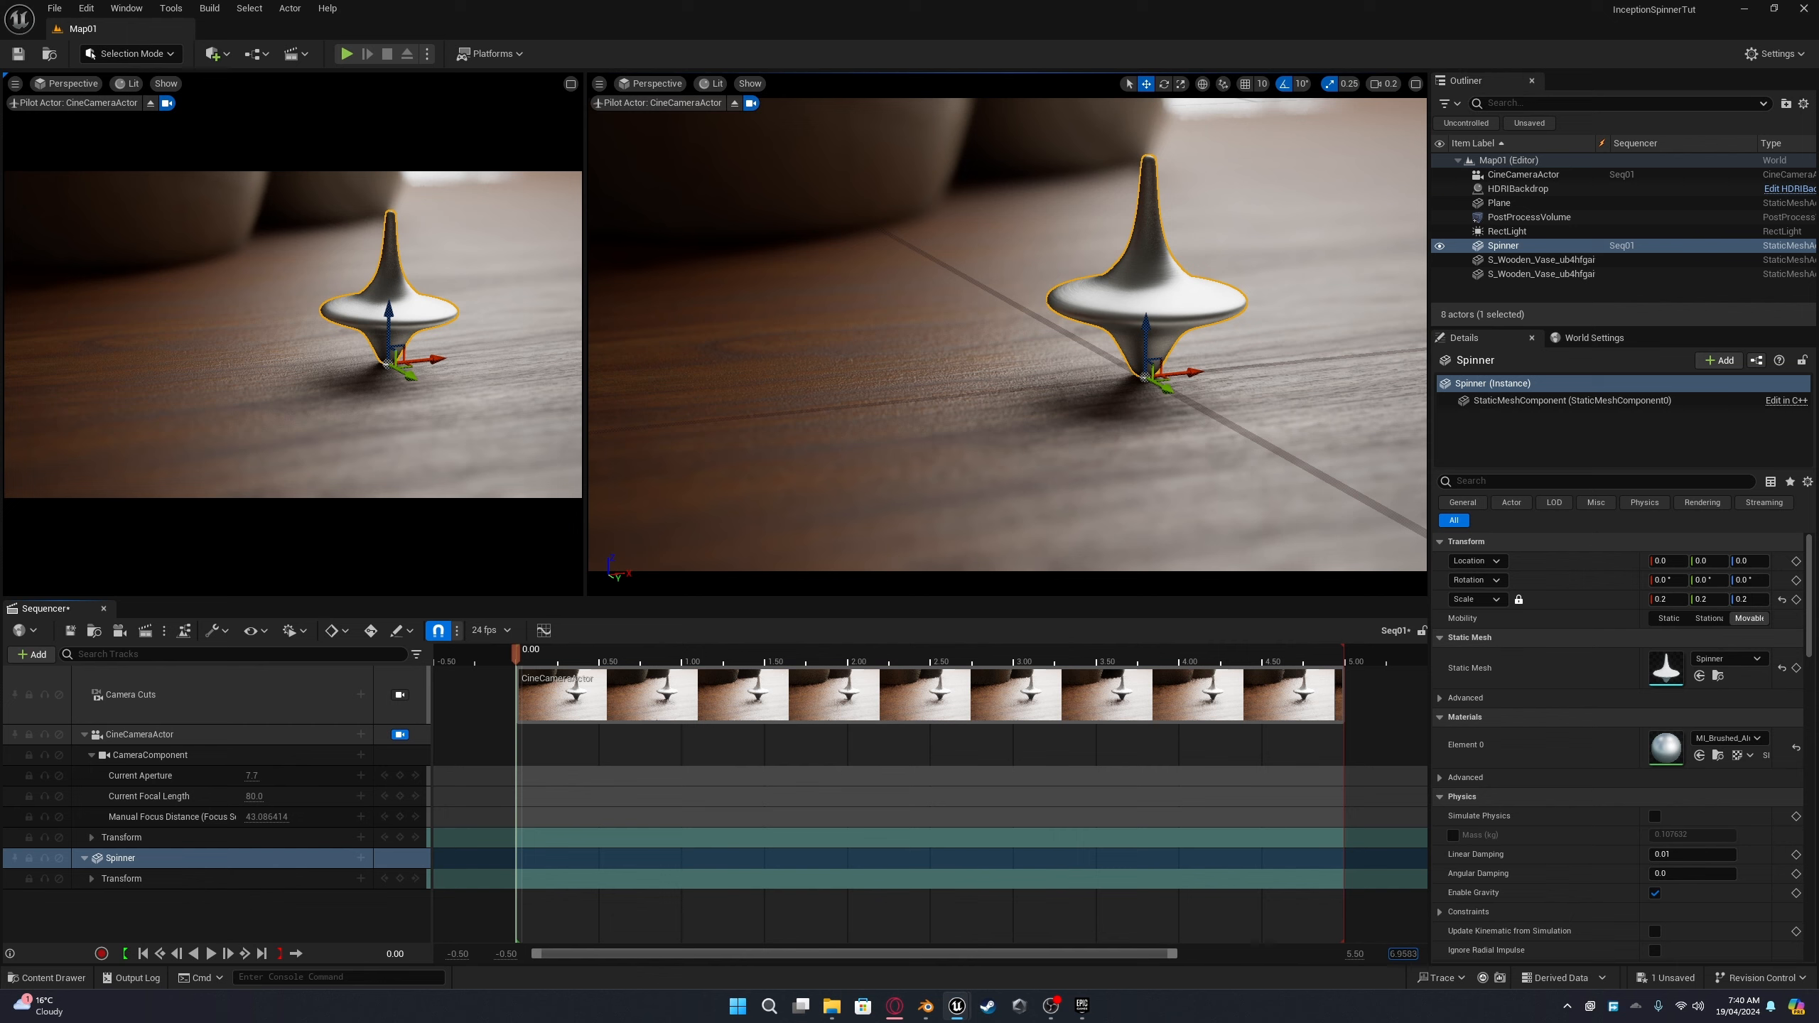
left_click_drag(1400, 953, 1416, 953)
left_click_drag(1057, 953, 1386, 944)
left_click(1403, 953)
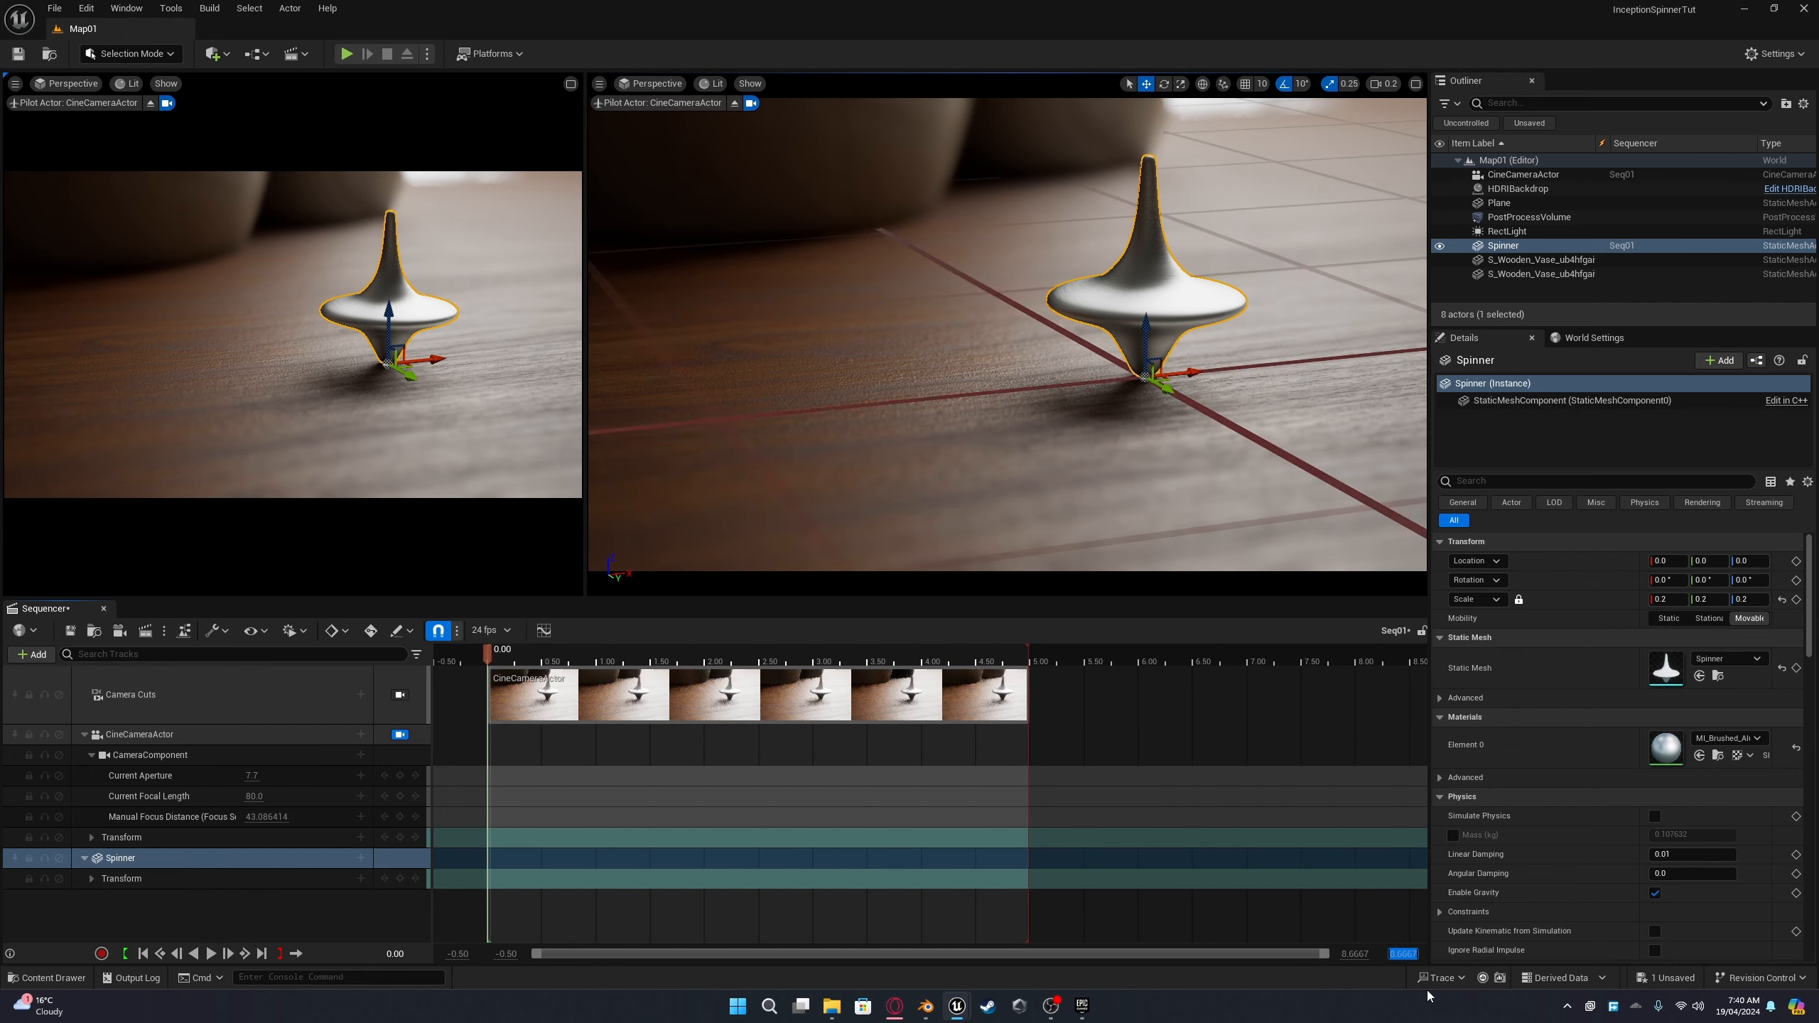
type("15")
key("Return")
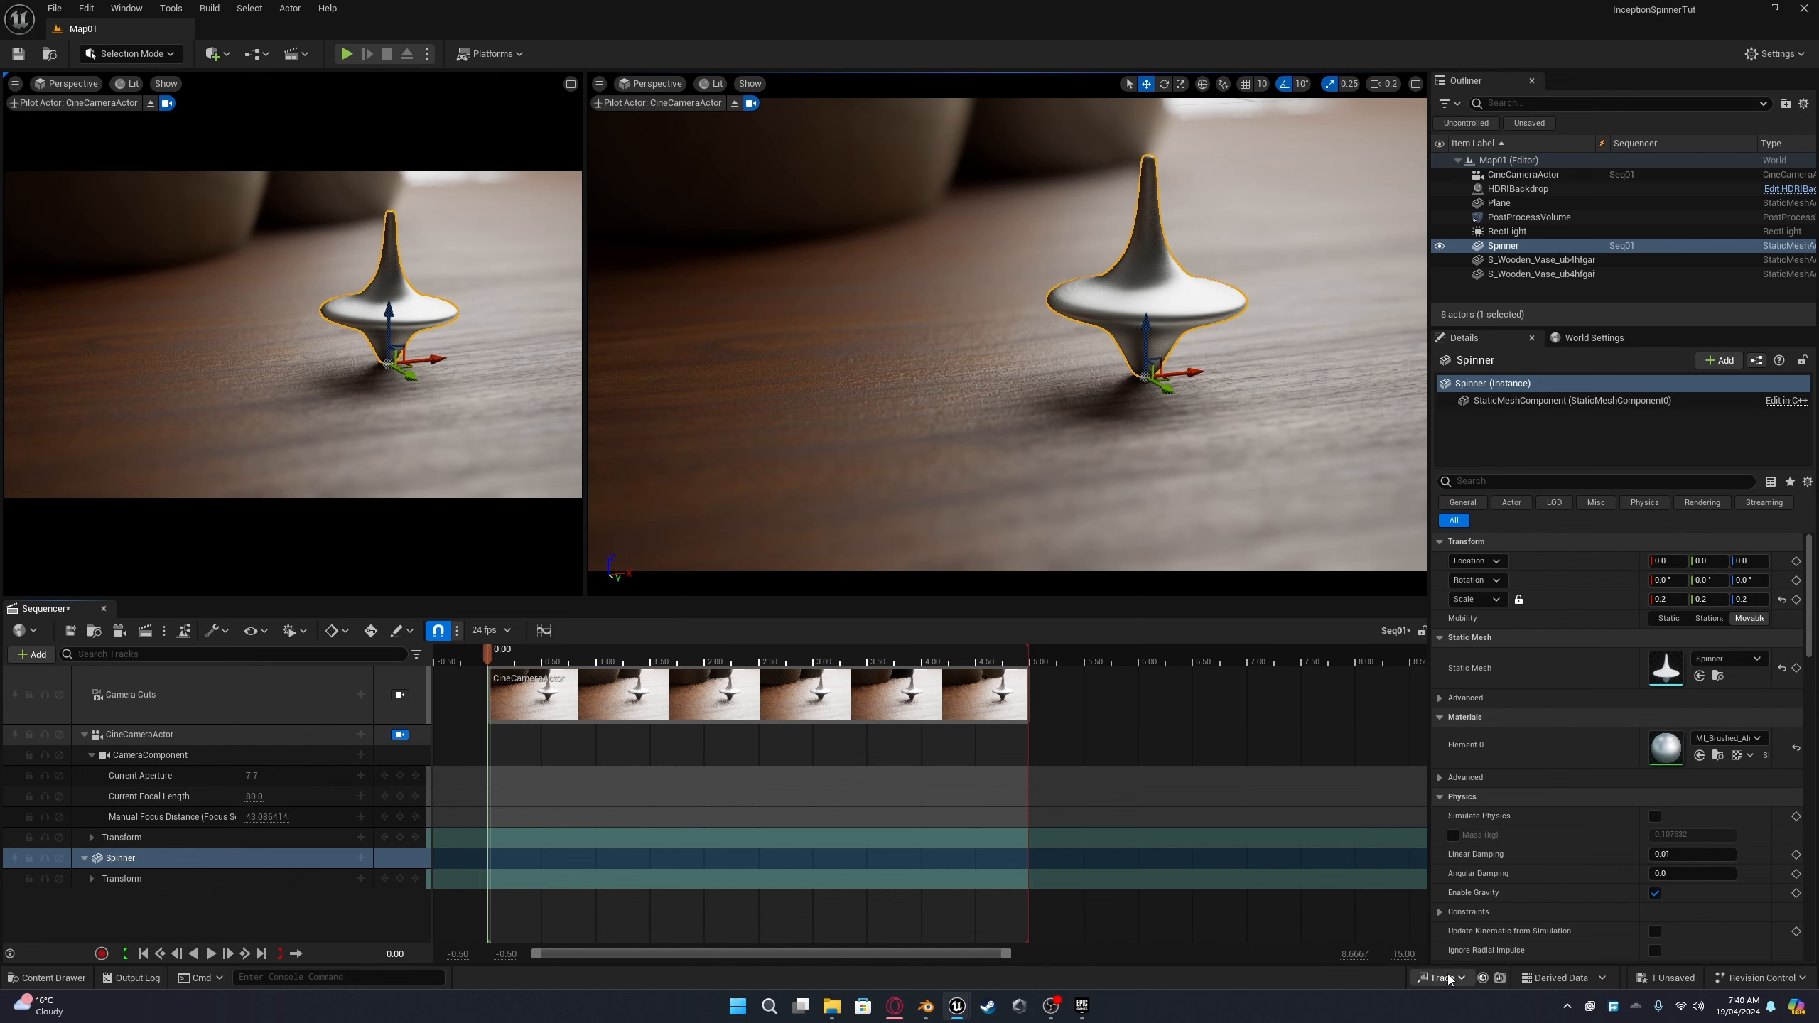
Step: Extend the sequence's playback end and the camera cut clip to 10 seconds
left_click_drag(982, 953, 1275, 945)
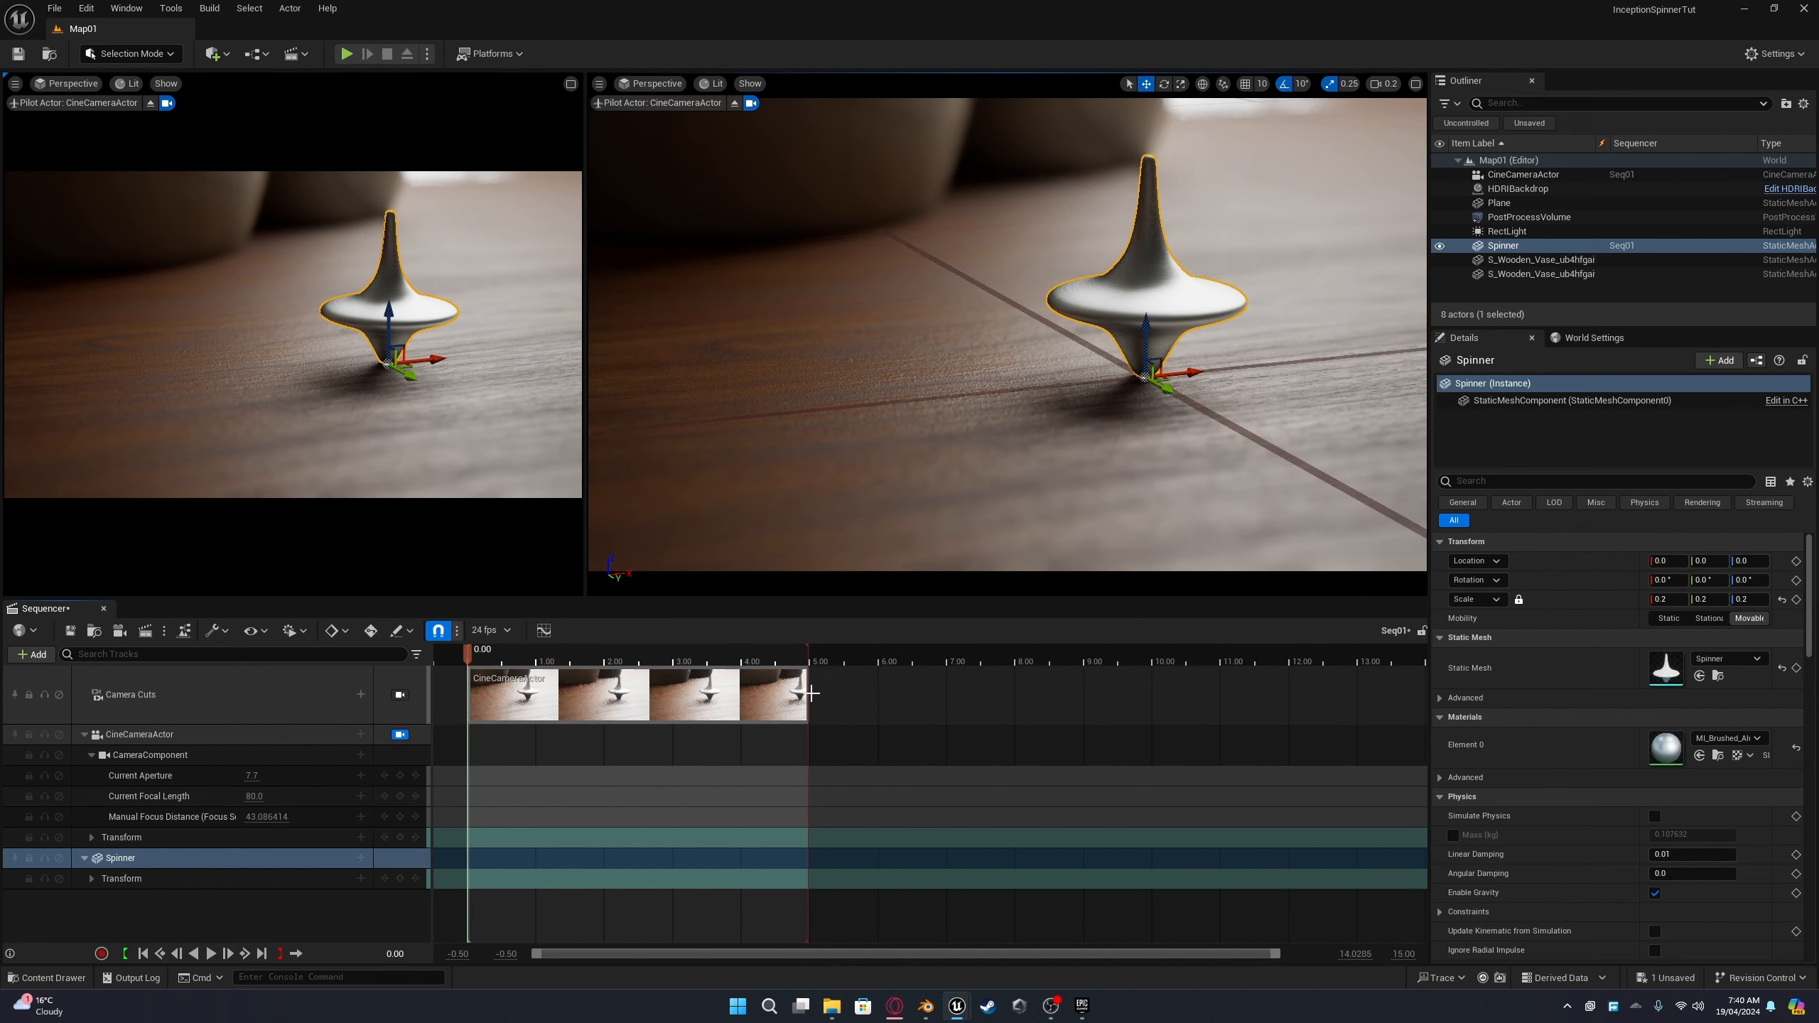
mouse_move(845, 659)
left_mouse_down()
mouse_move(1171, 724)
mouse_move(1154, 736)
left_mouse_up()
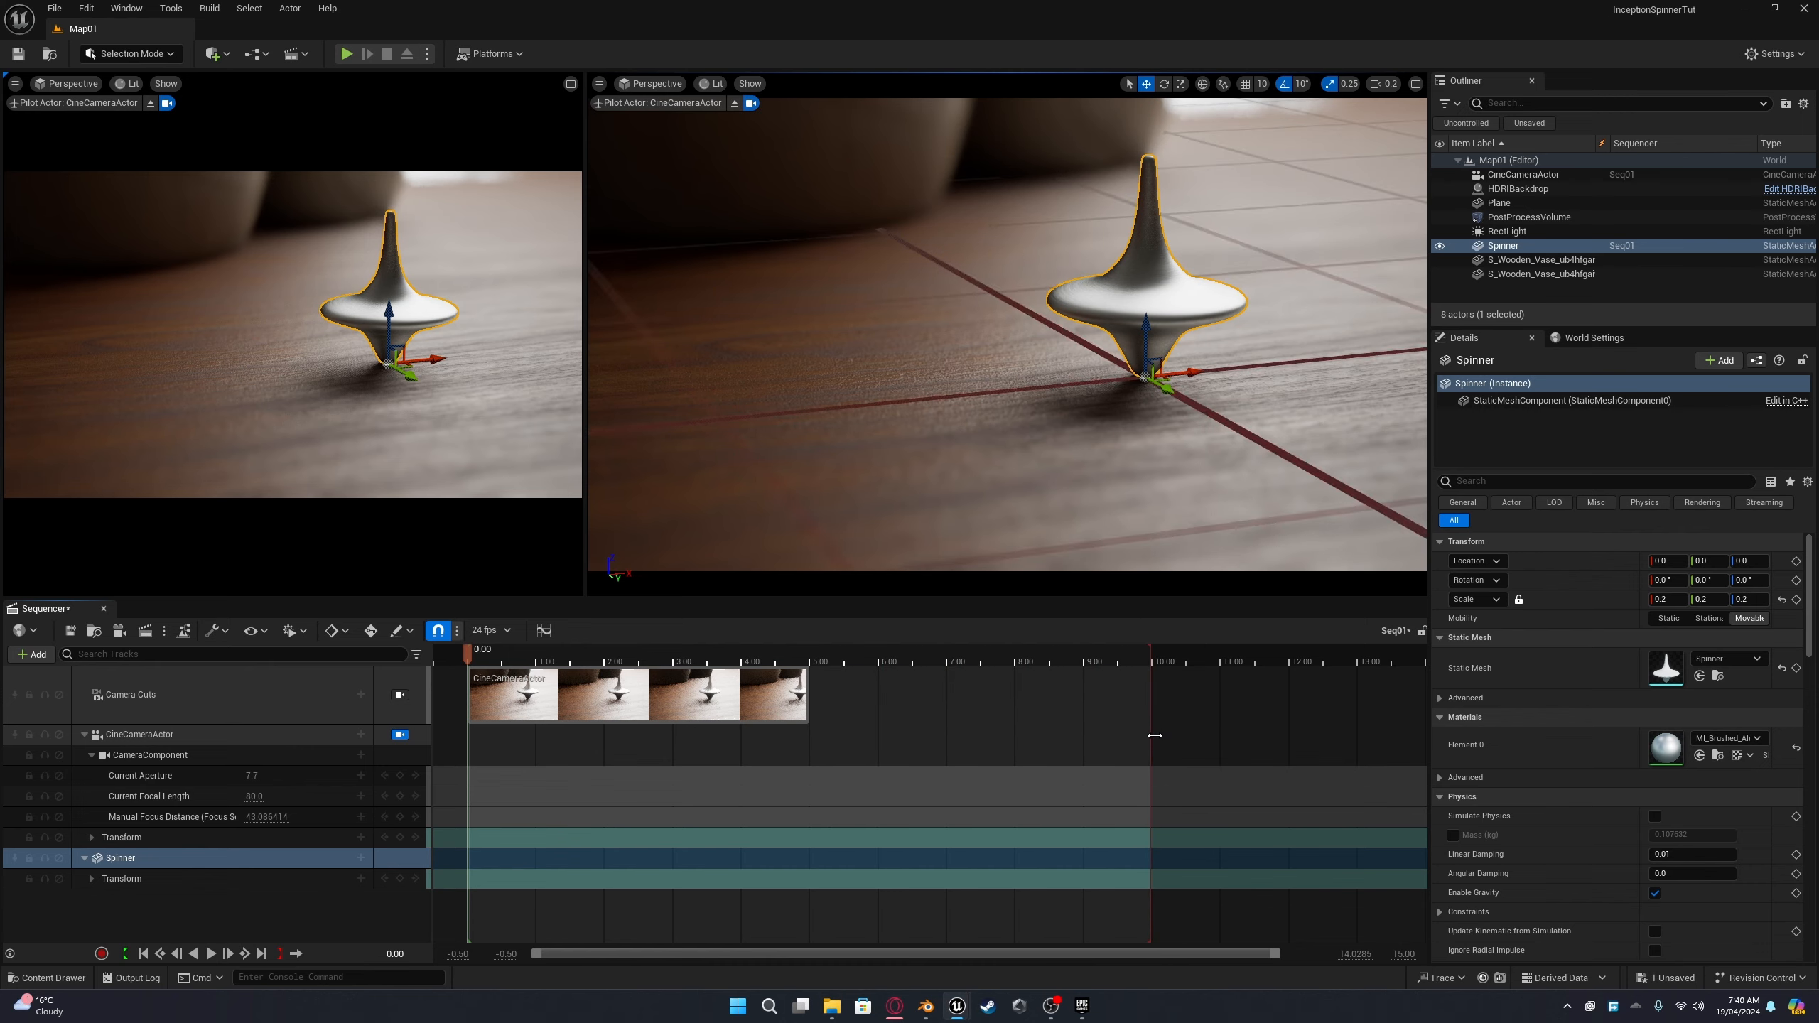
left_click_drag(809, 689, 1144, 708)
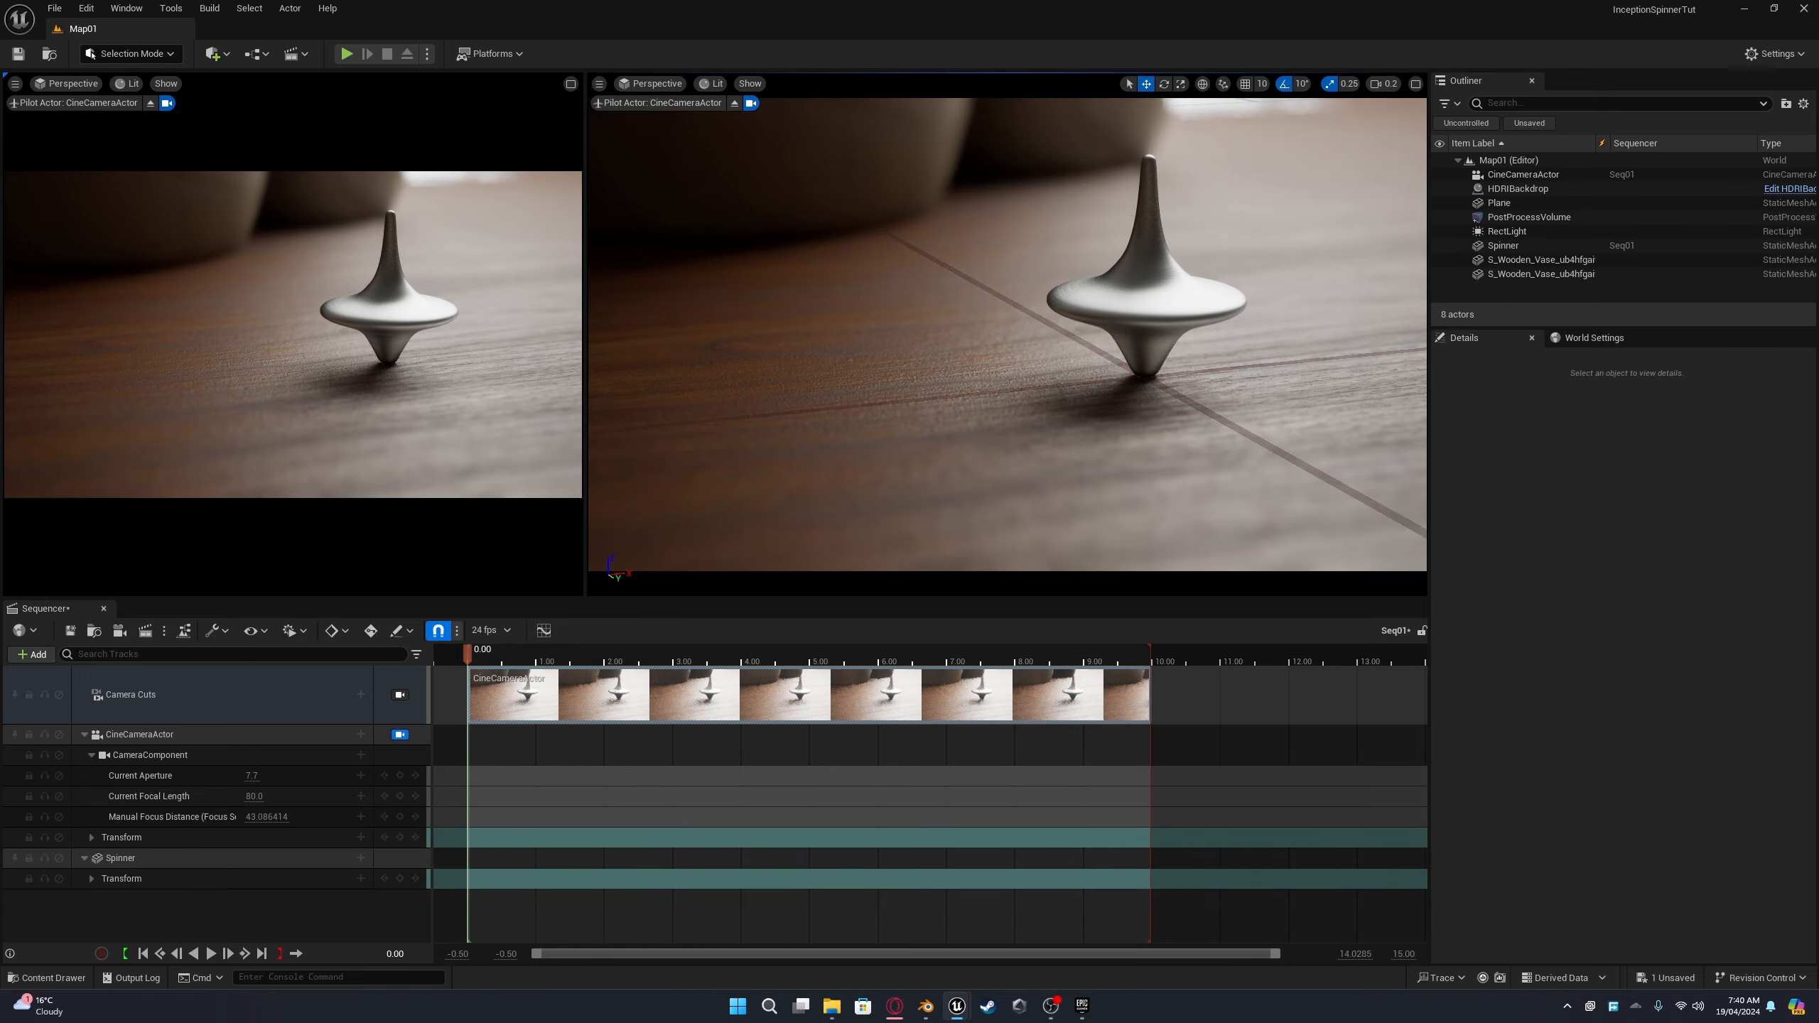
Step: Add a rotation keyframe for the Spinner at 0 seconds
left_click(1129, 326)
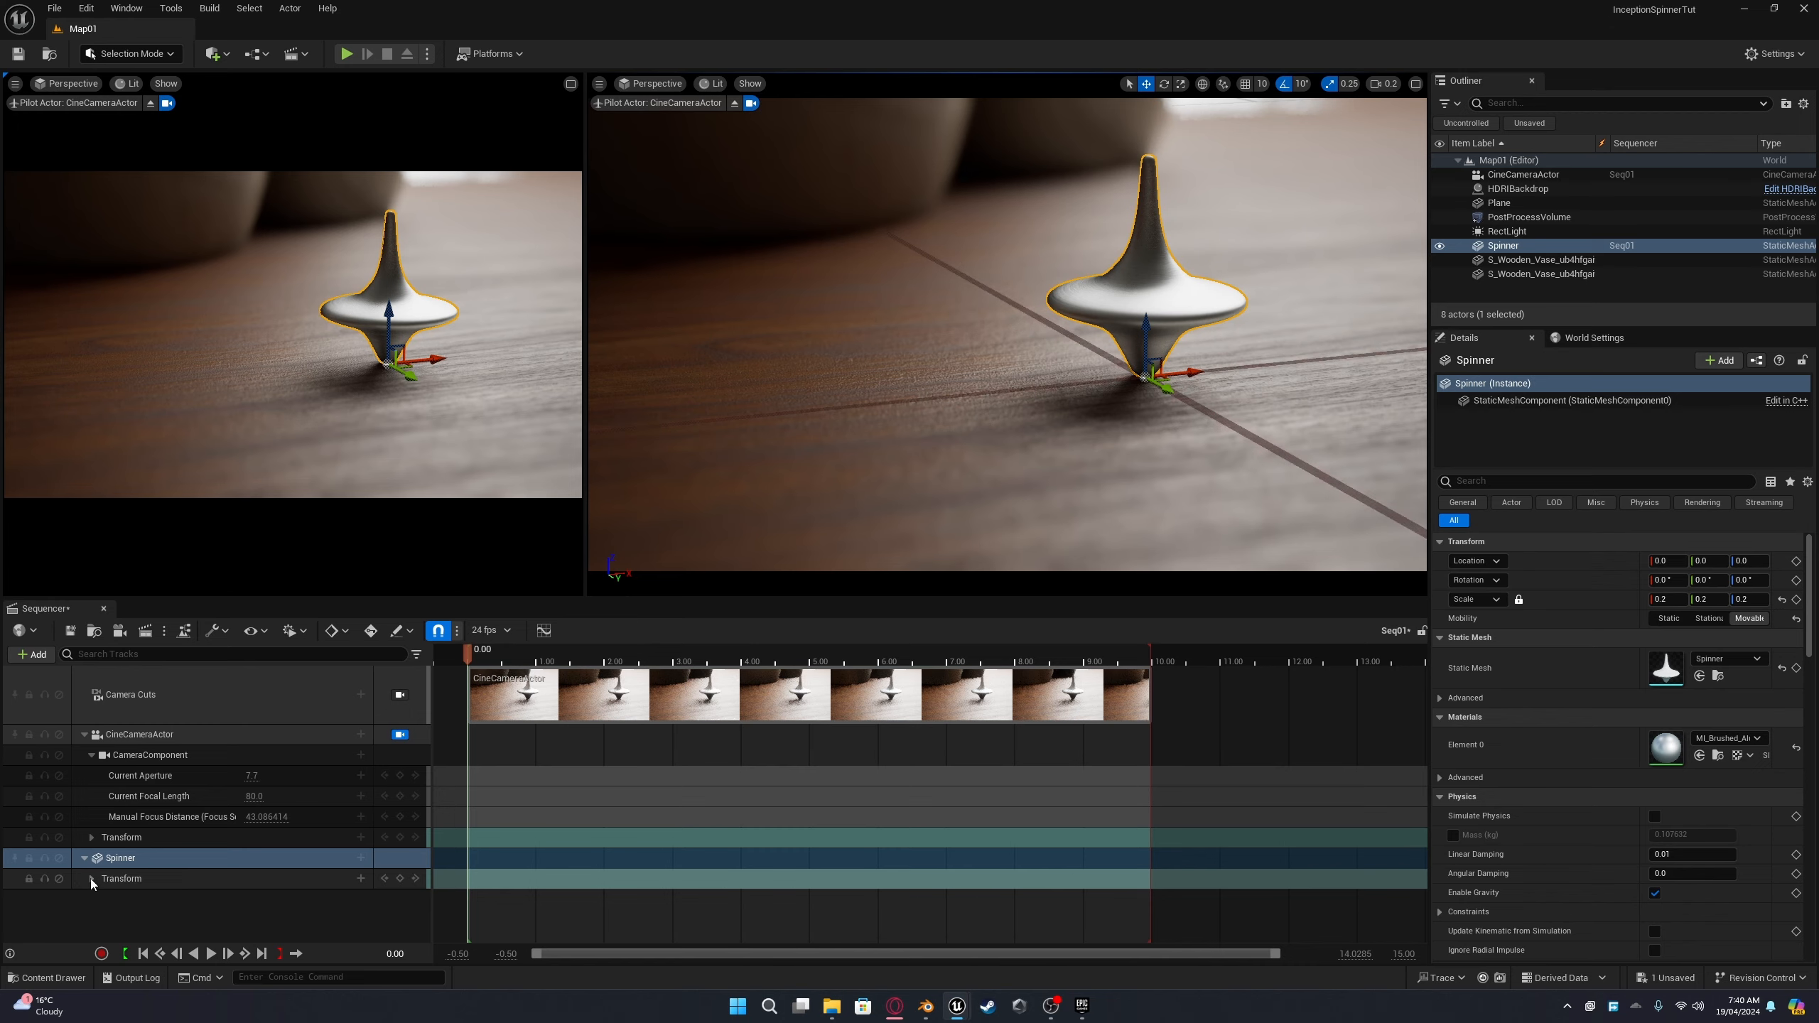
left_click(91, 878)
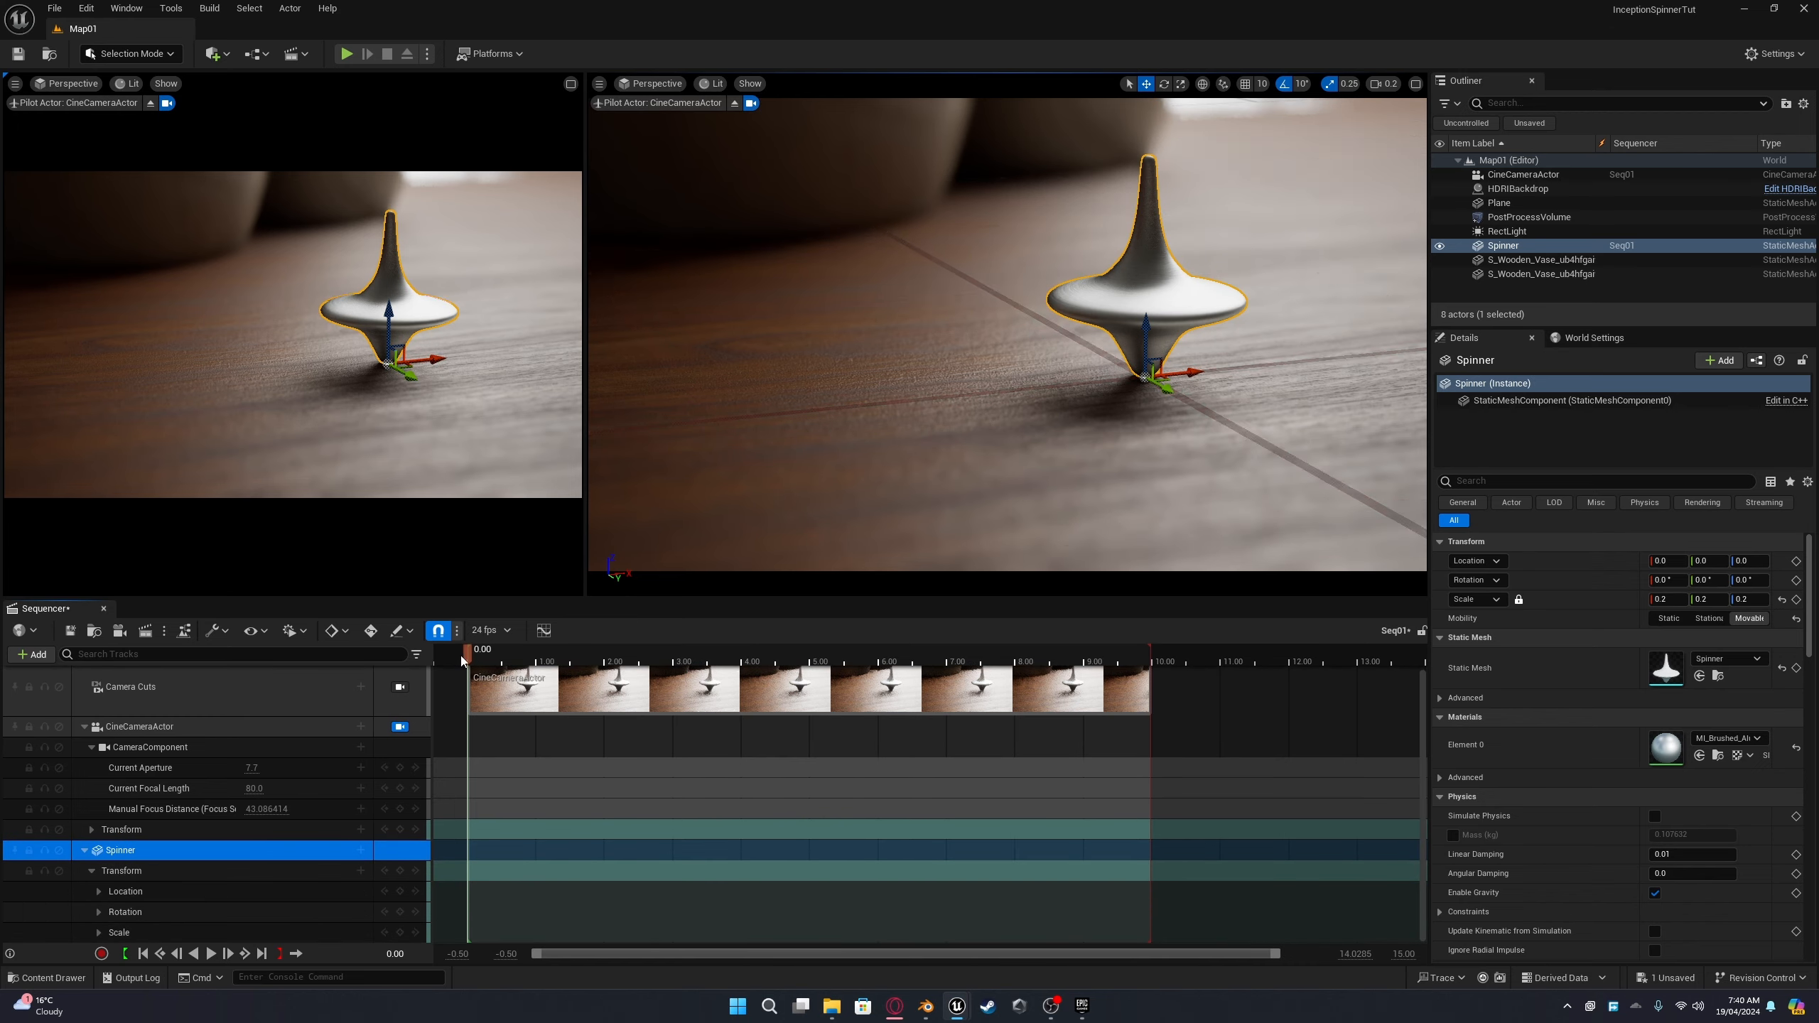
left_click(399, 911)
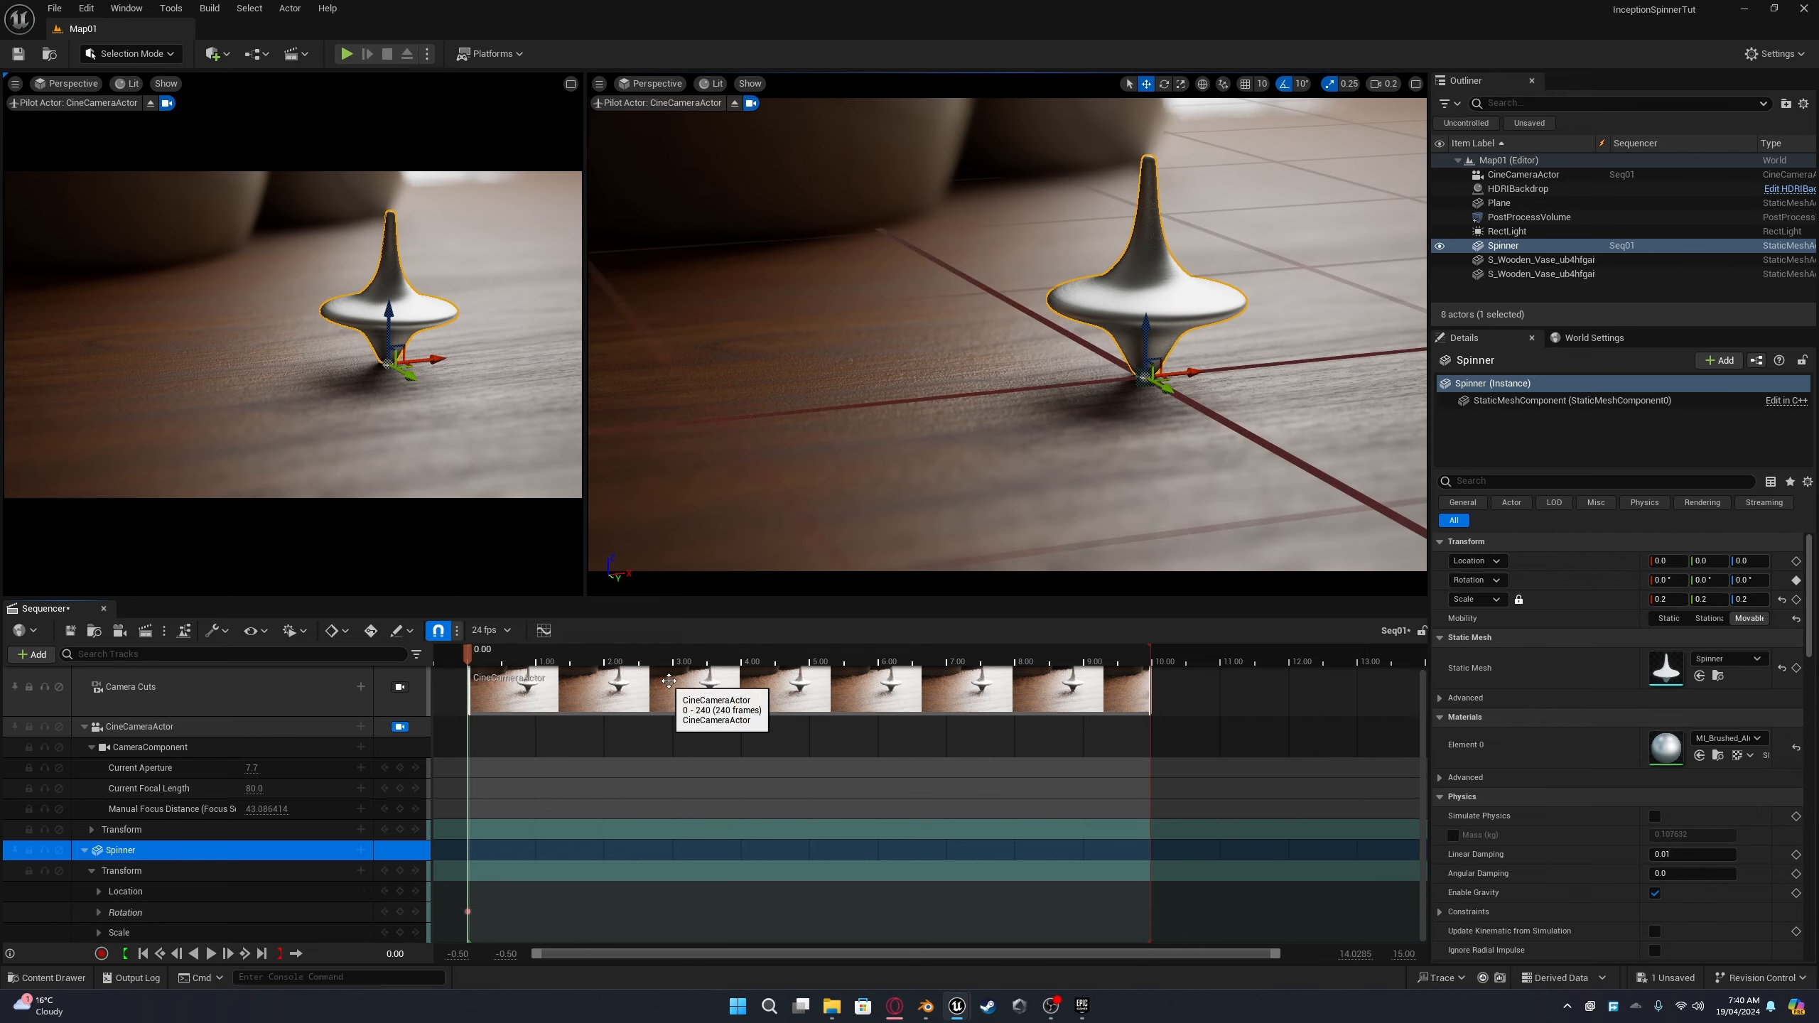
Step: Add a rotation keyframe for the Spinner at 10 seconds, entering 18000° for its Z rotation
left_click(1060, 654)
left_click_drag(1145, 676, 1154, 678)
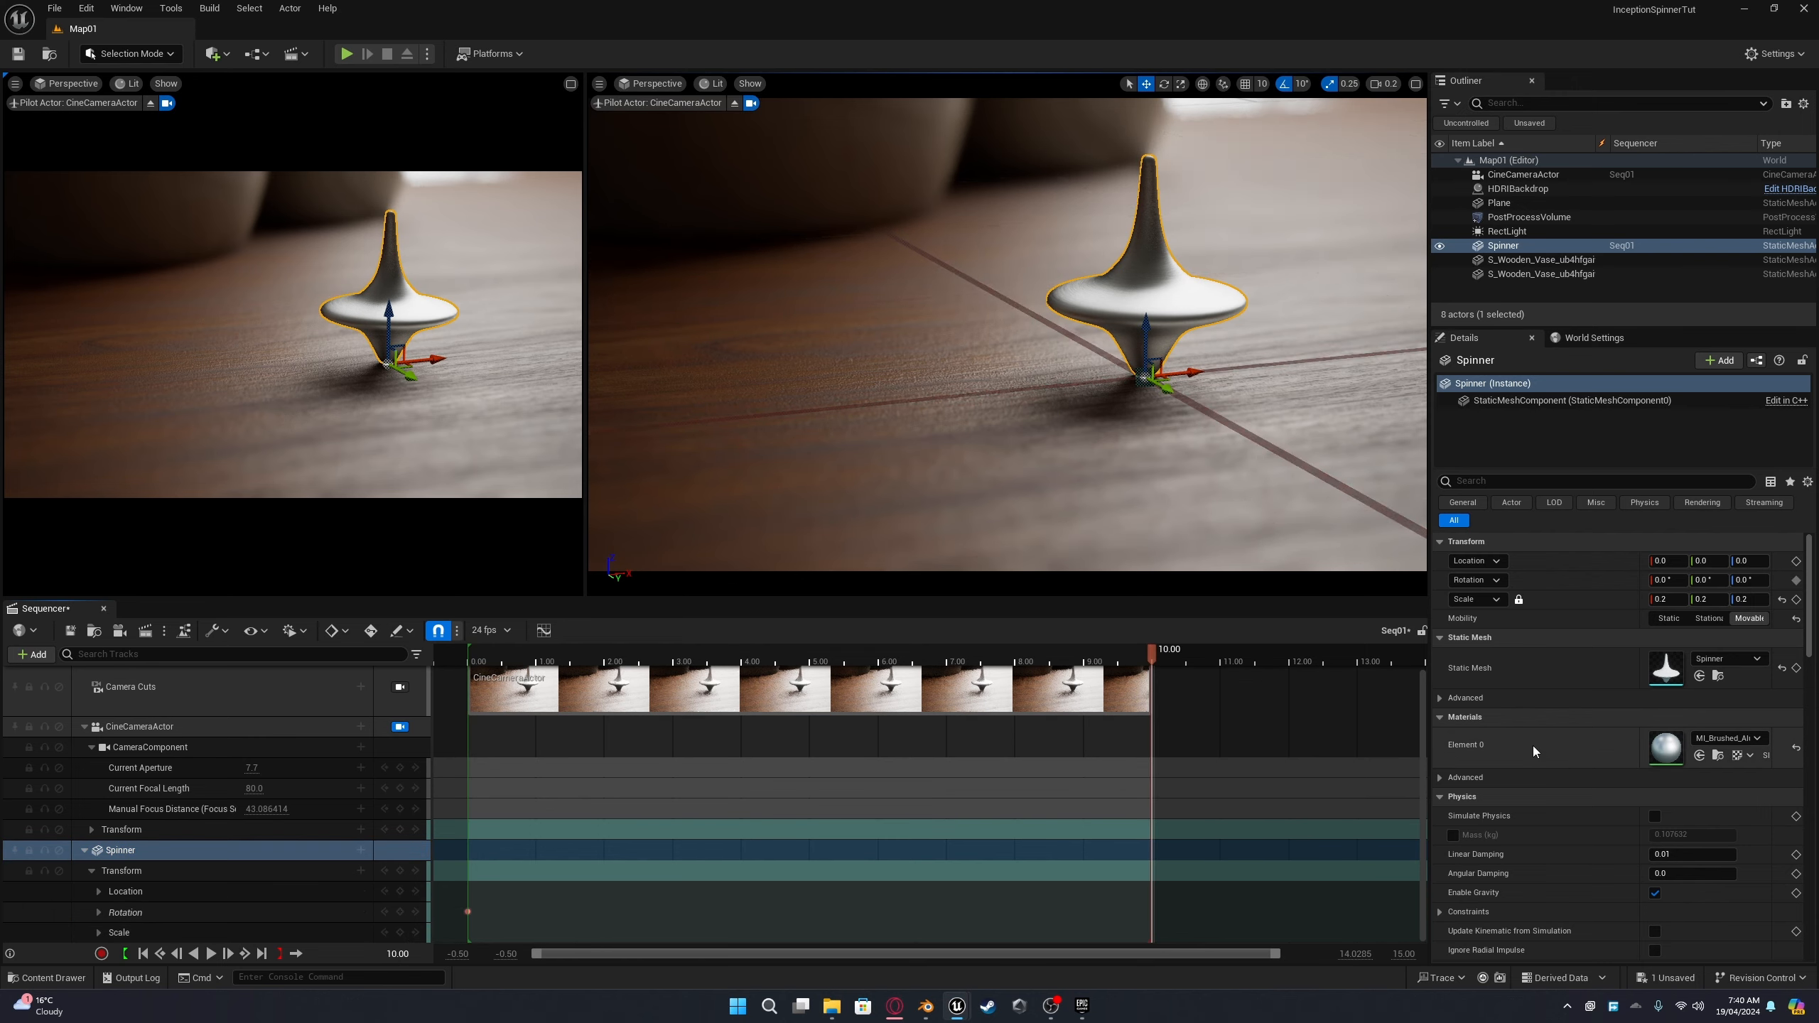
left_click(1742, 581)
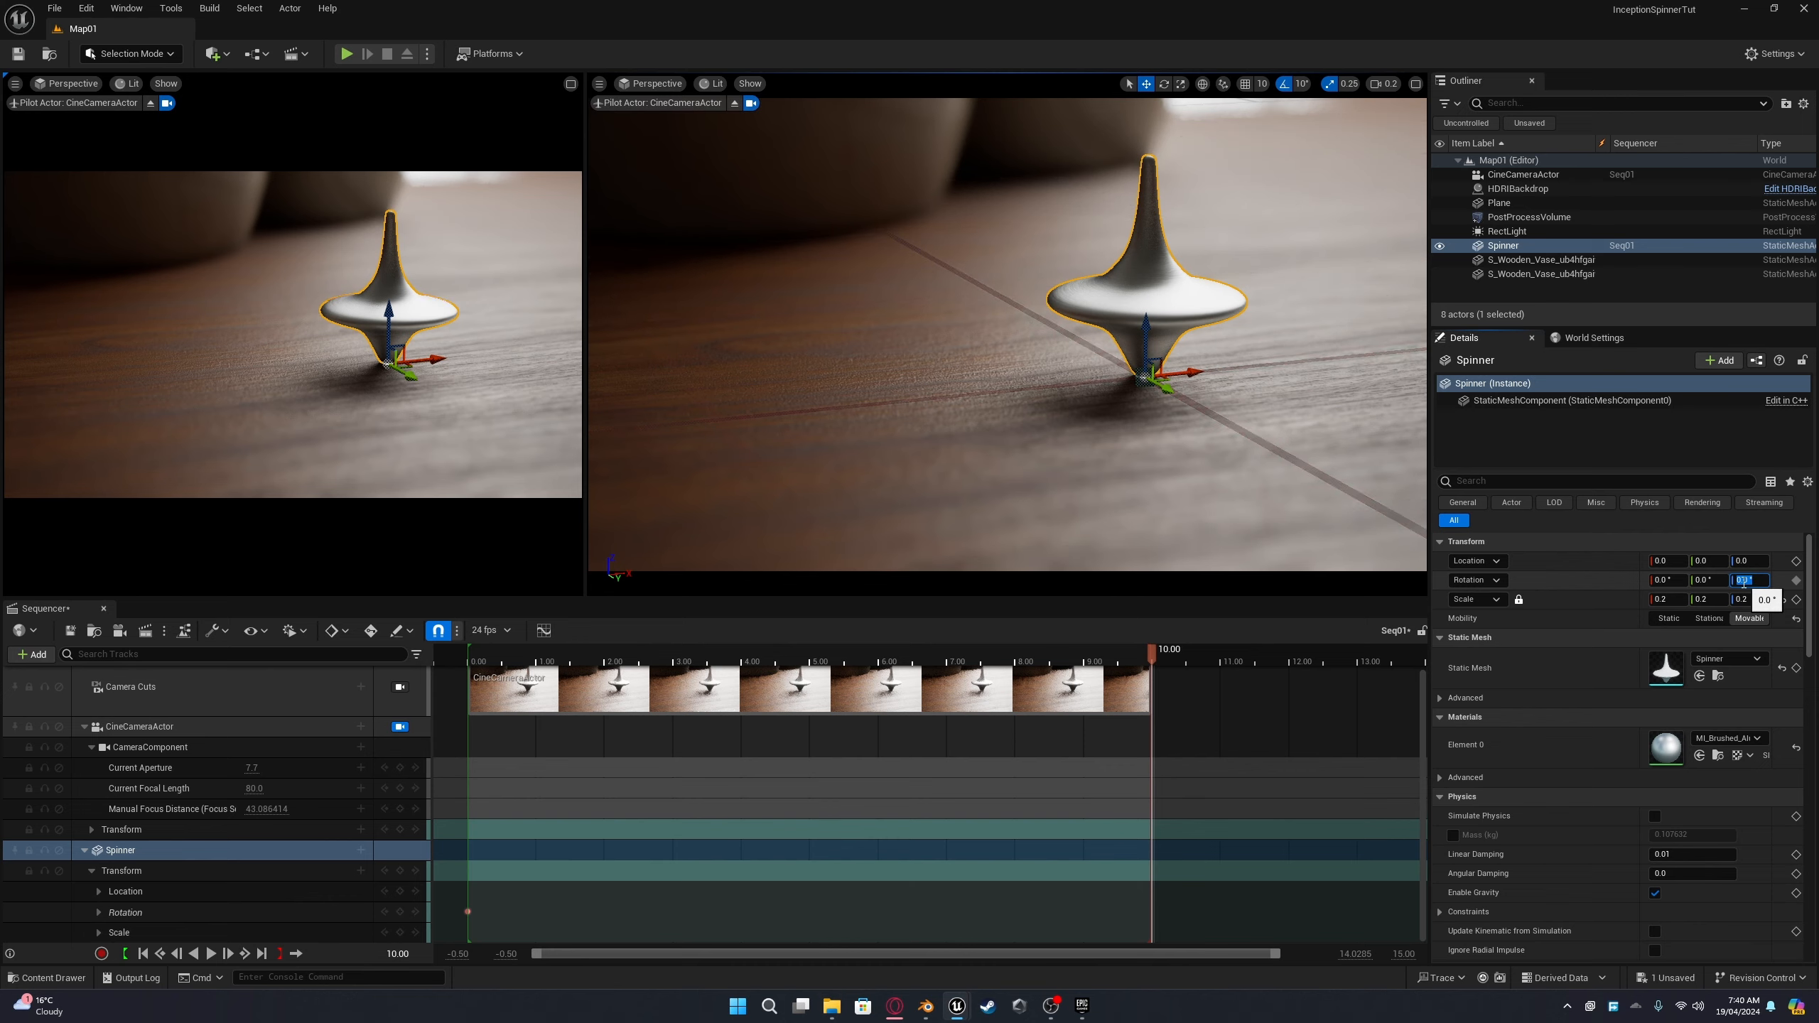
type("18000")
key("Return")
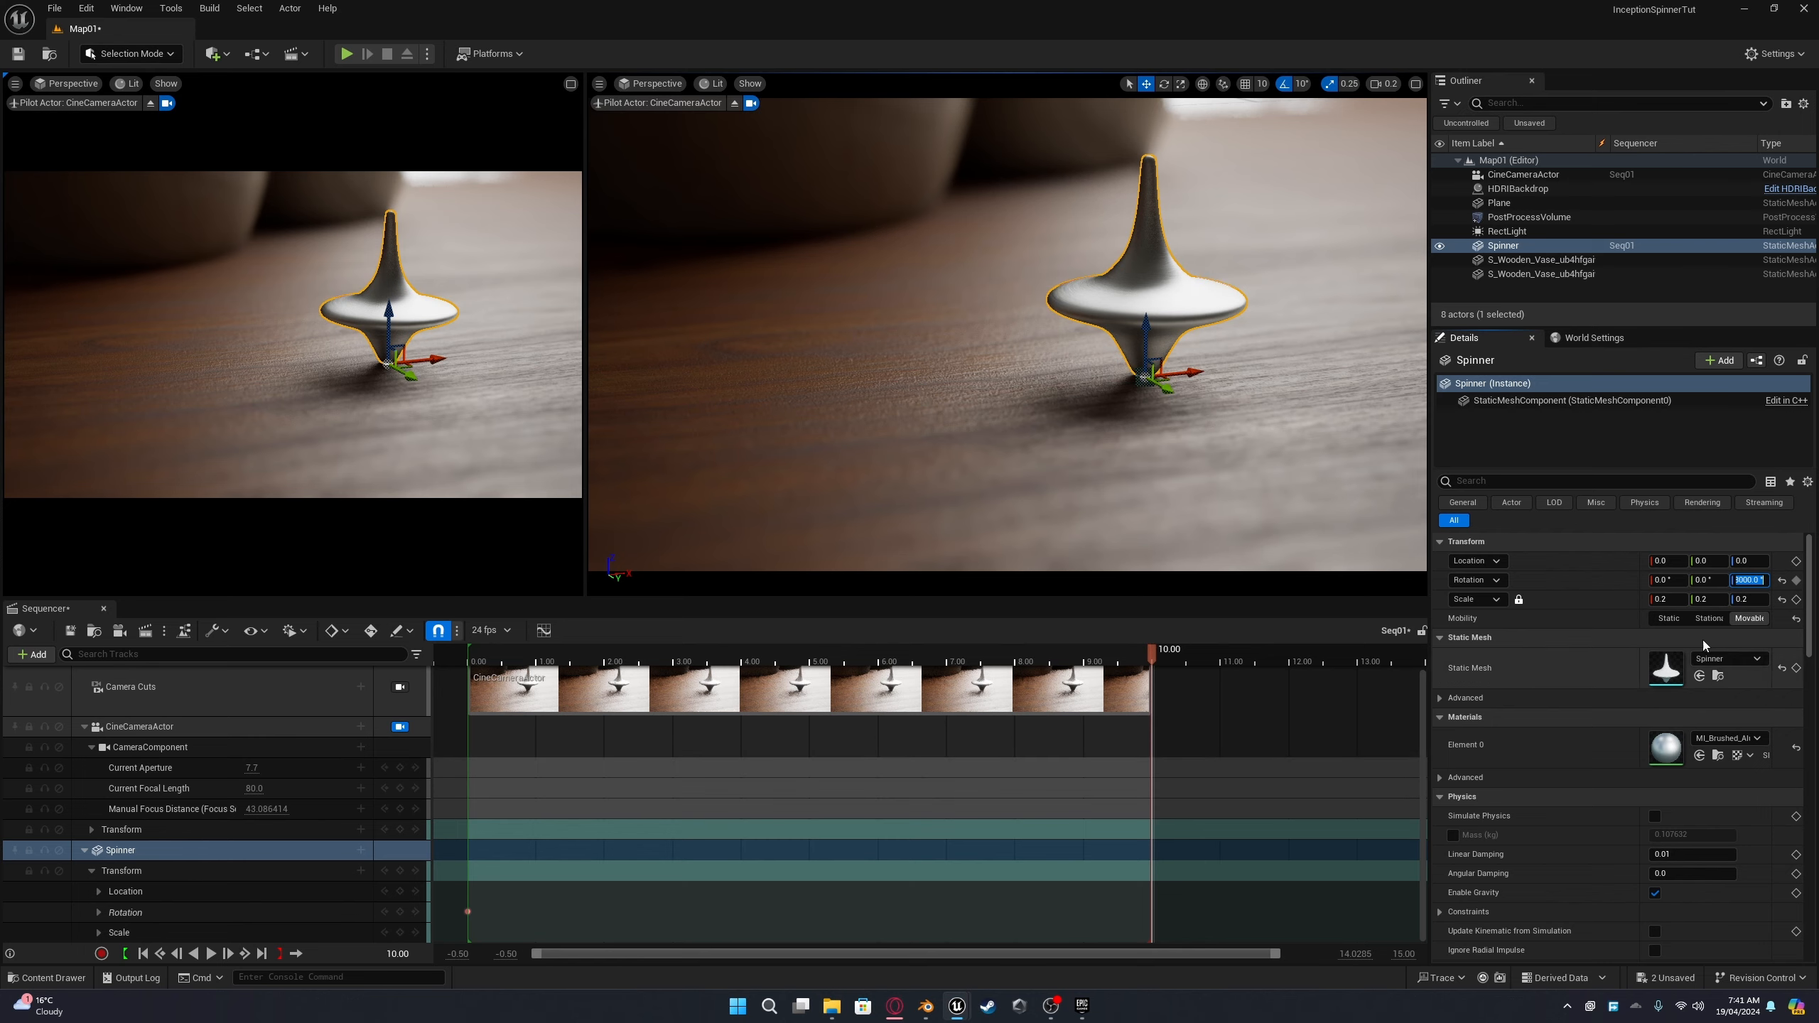
left_click(1796, 581)
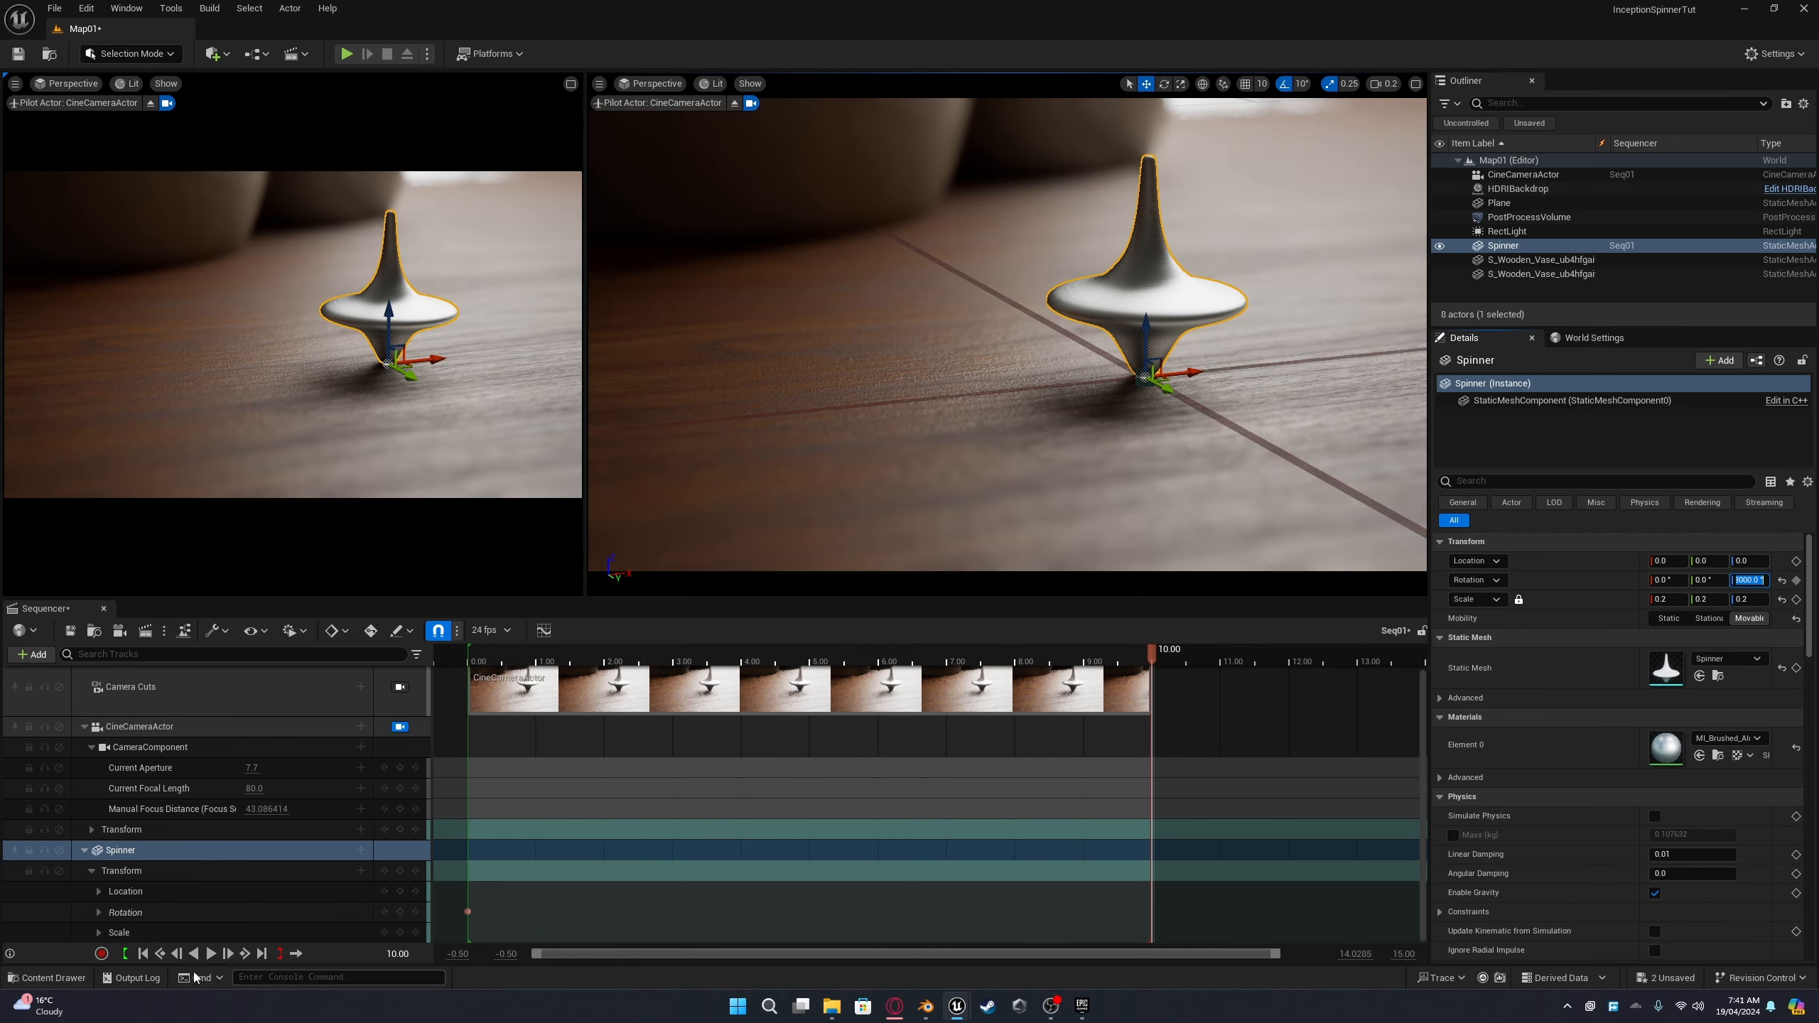
left_click(400, 912)
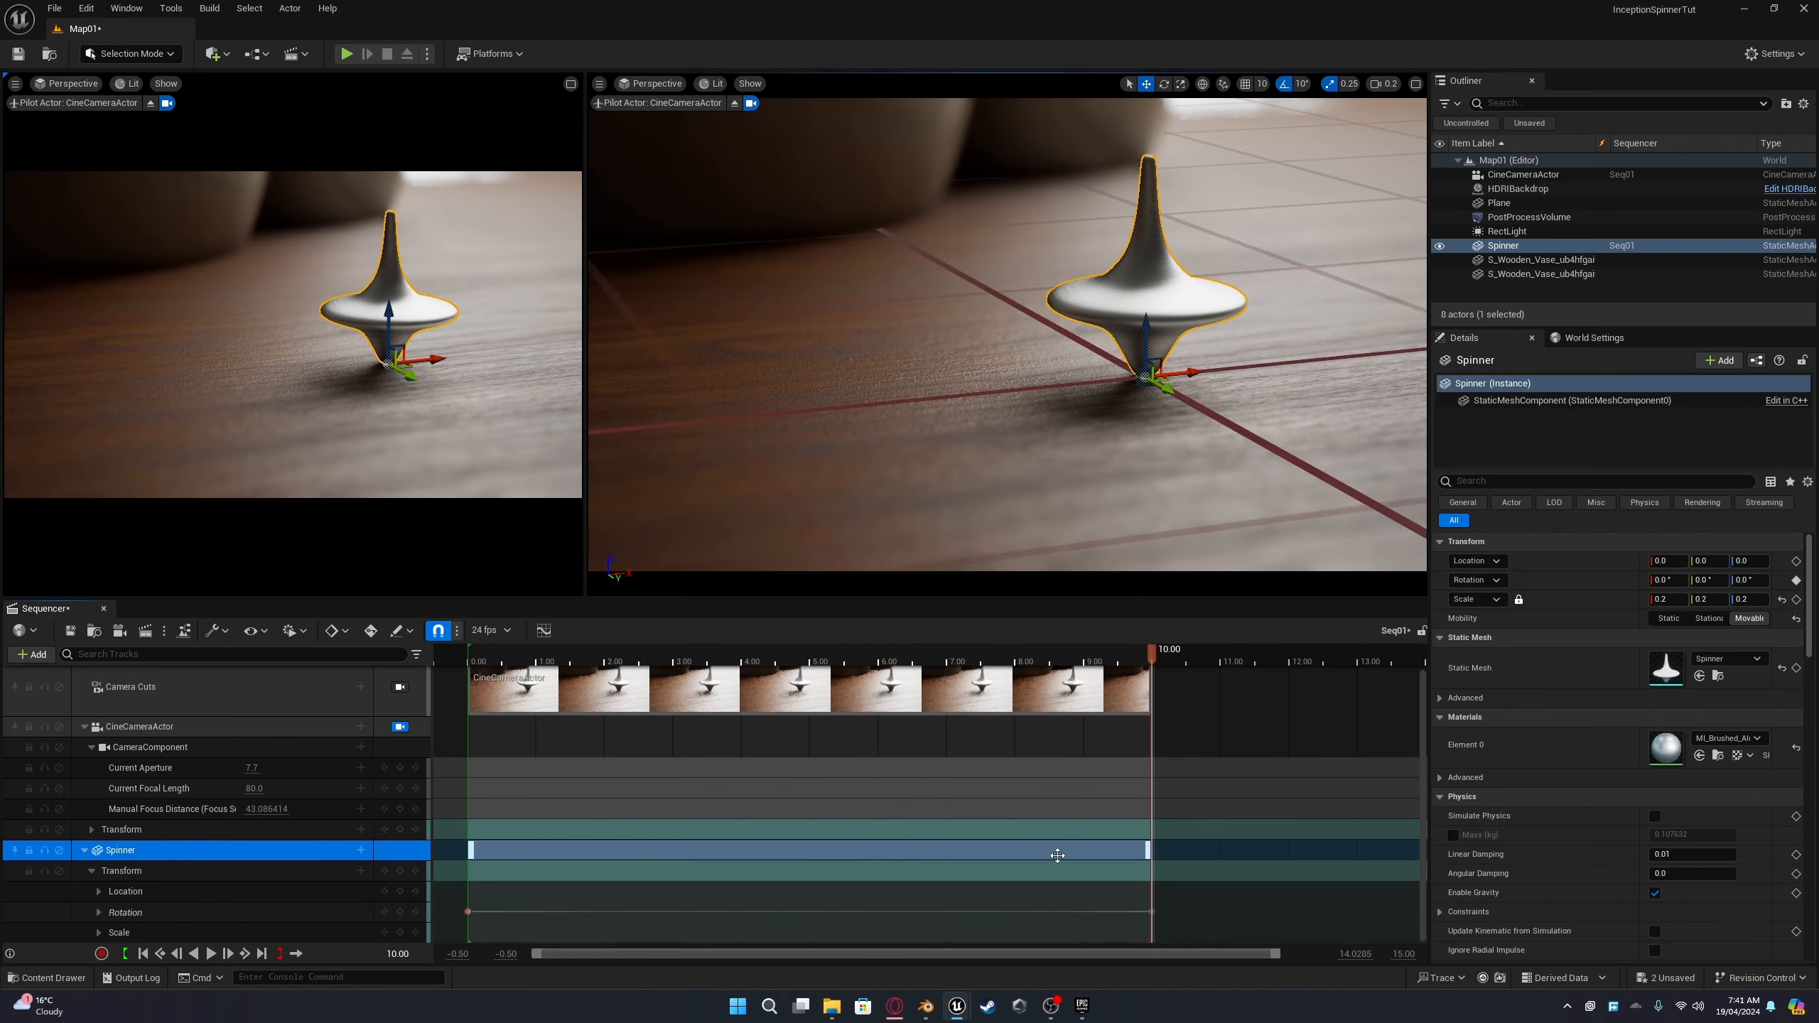
Step: Play back the sequence to check the Spinner's rotation up to the 10-second keyframe
left_click_drag(1157, 652, 767, 668)
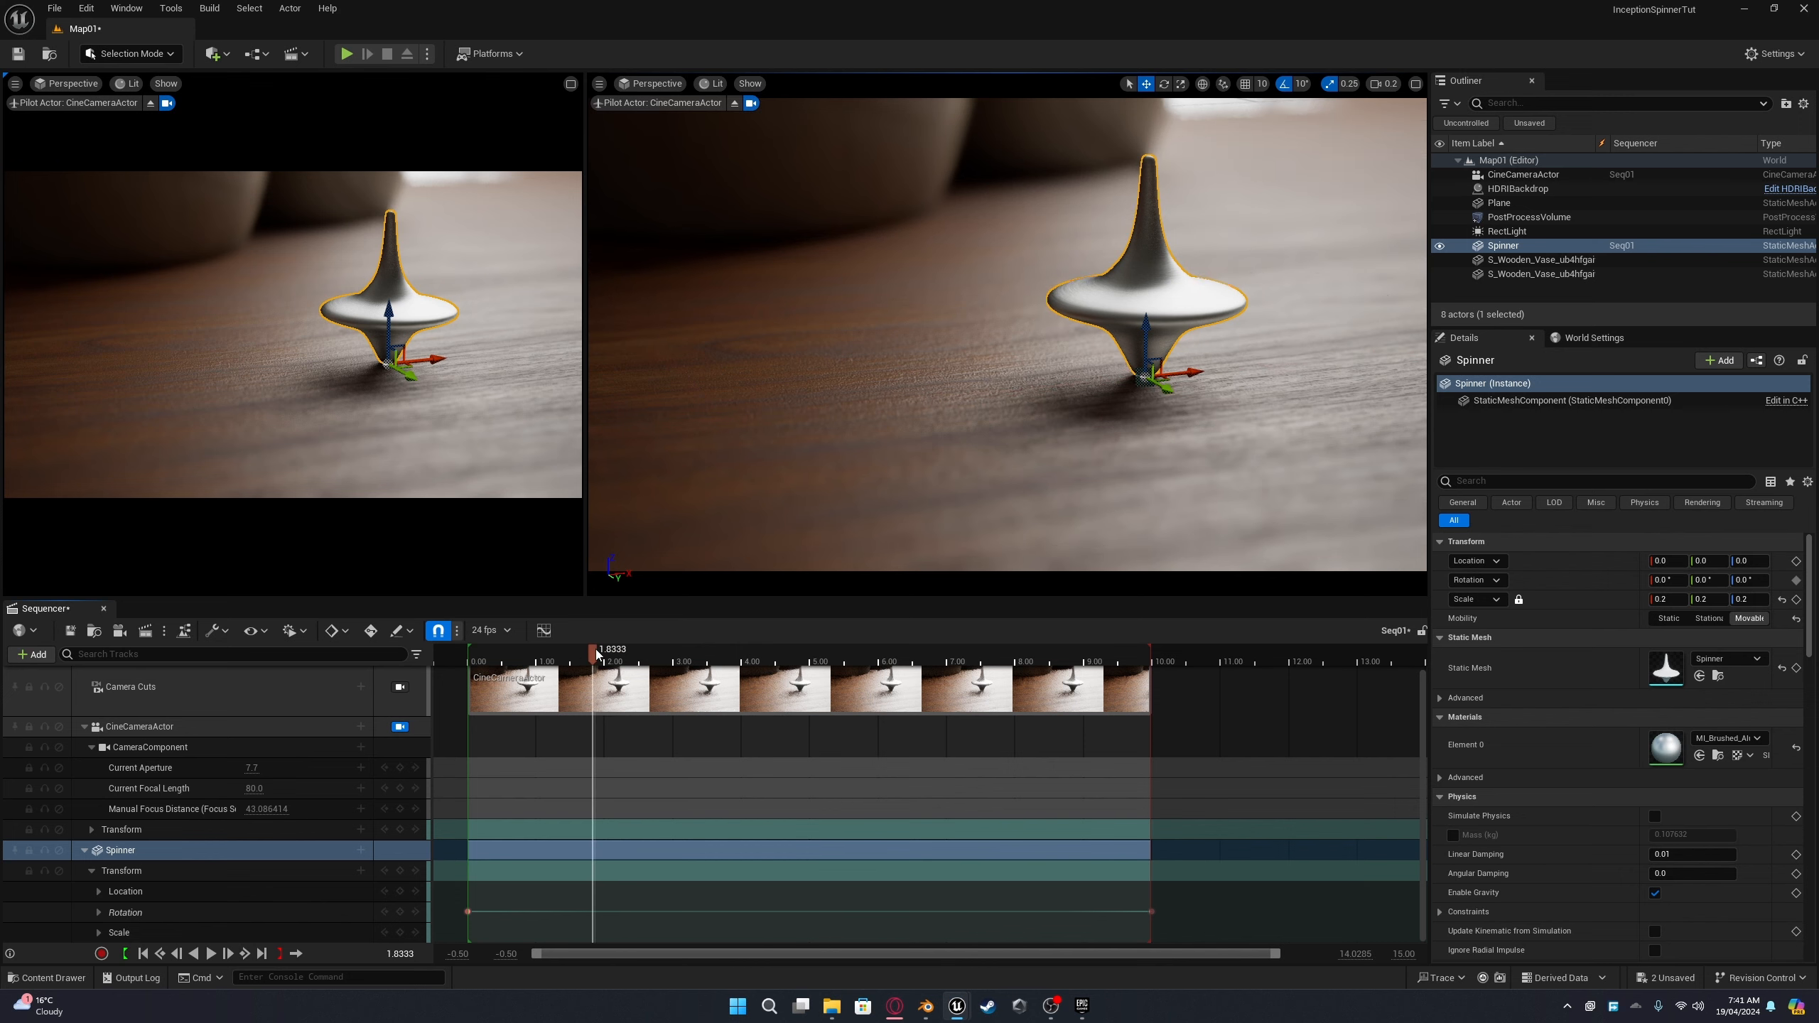
key("space")
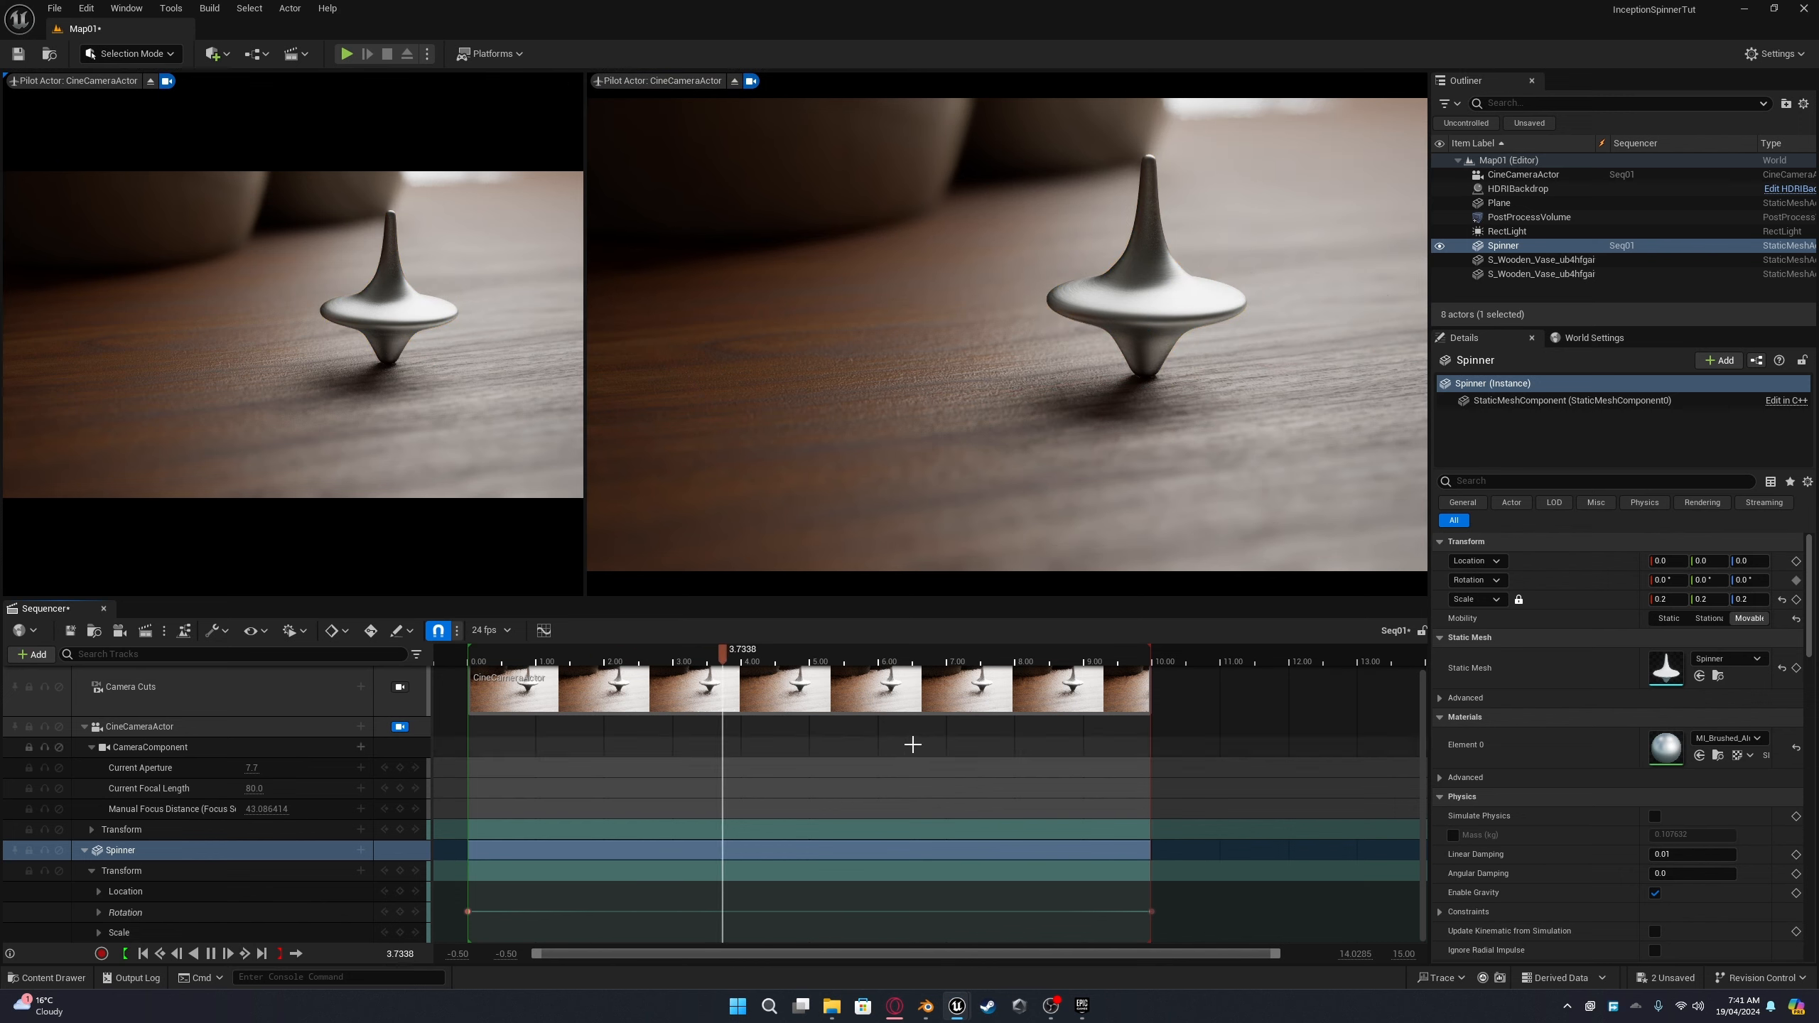
key("space")
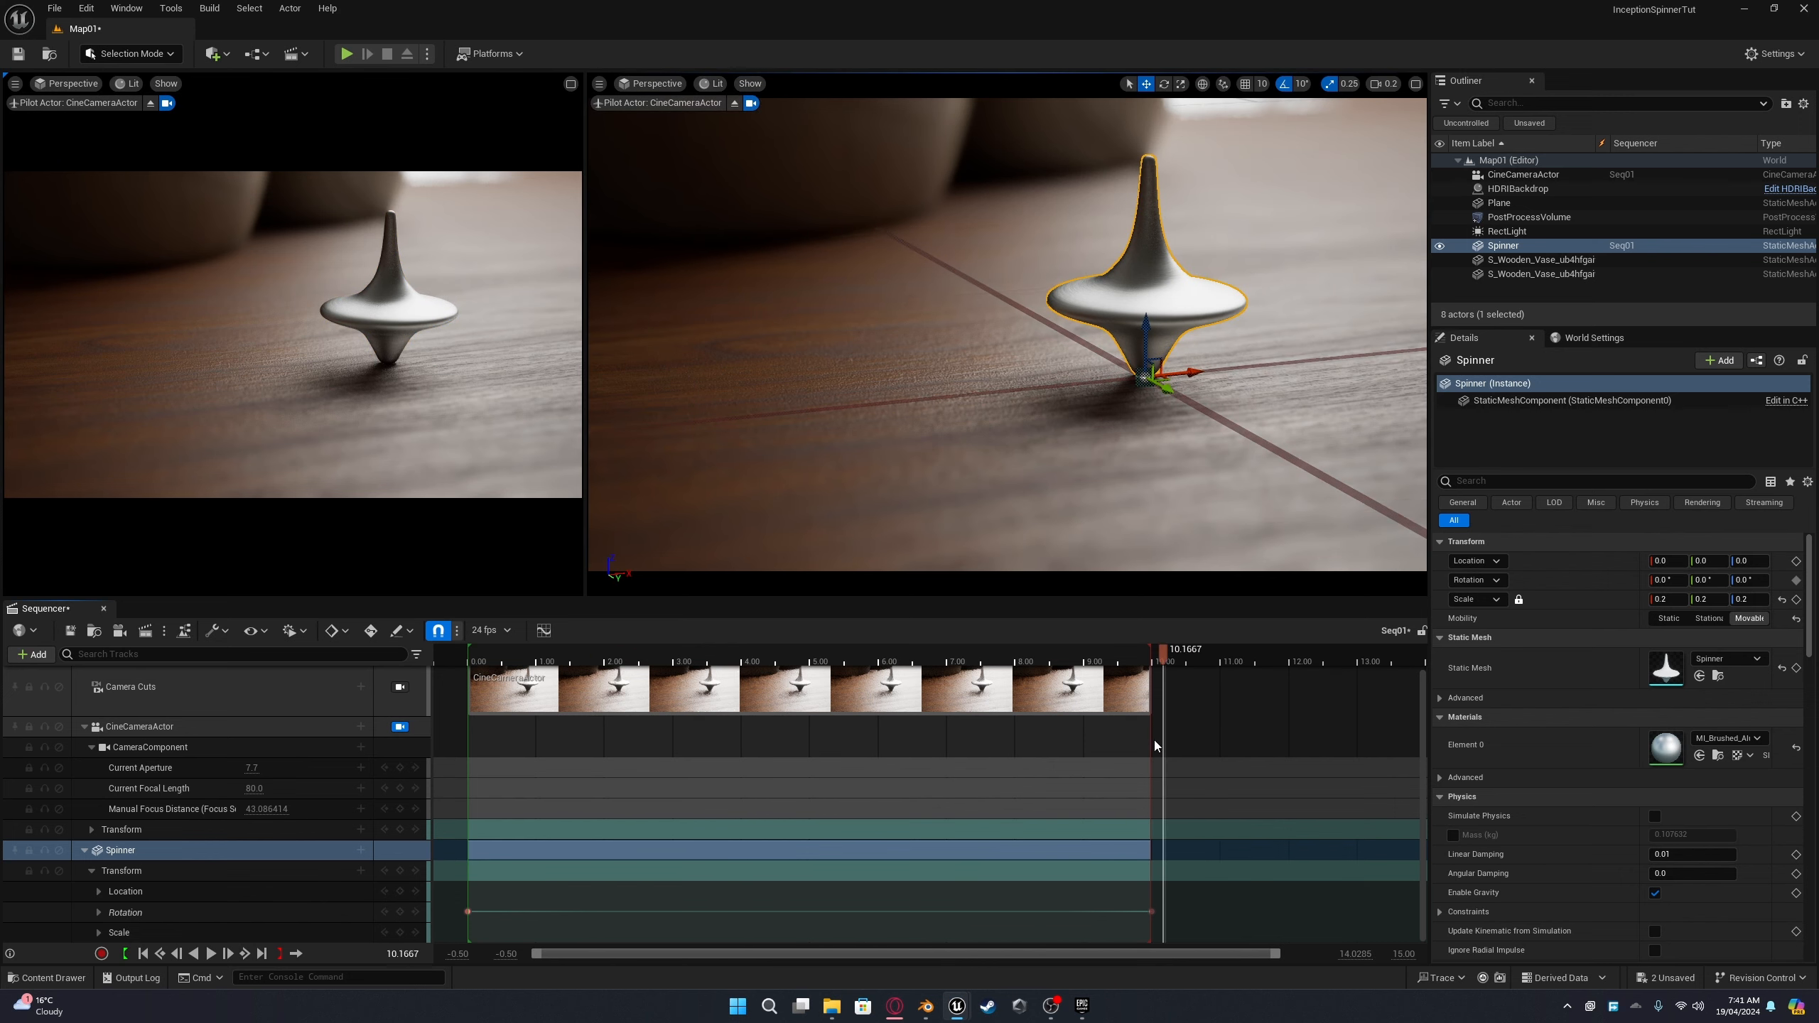
Step: Set the Spinner's Z rotation to 18000° on the 10-second rotation keyframe
left_click(1151, 912)
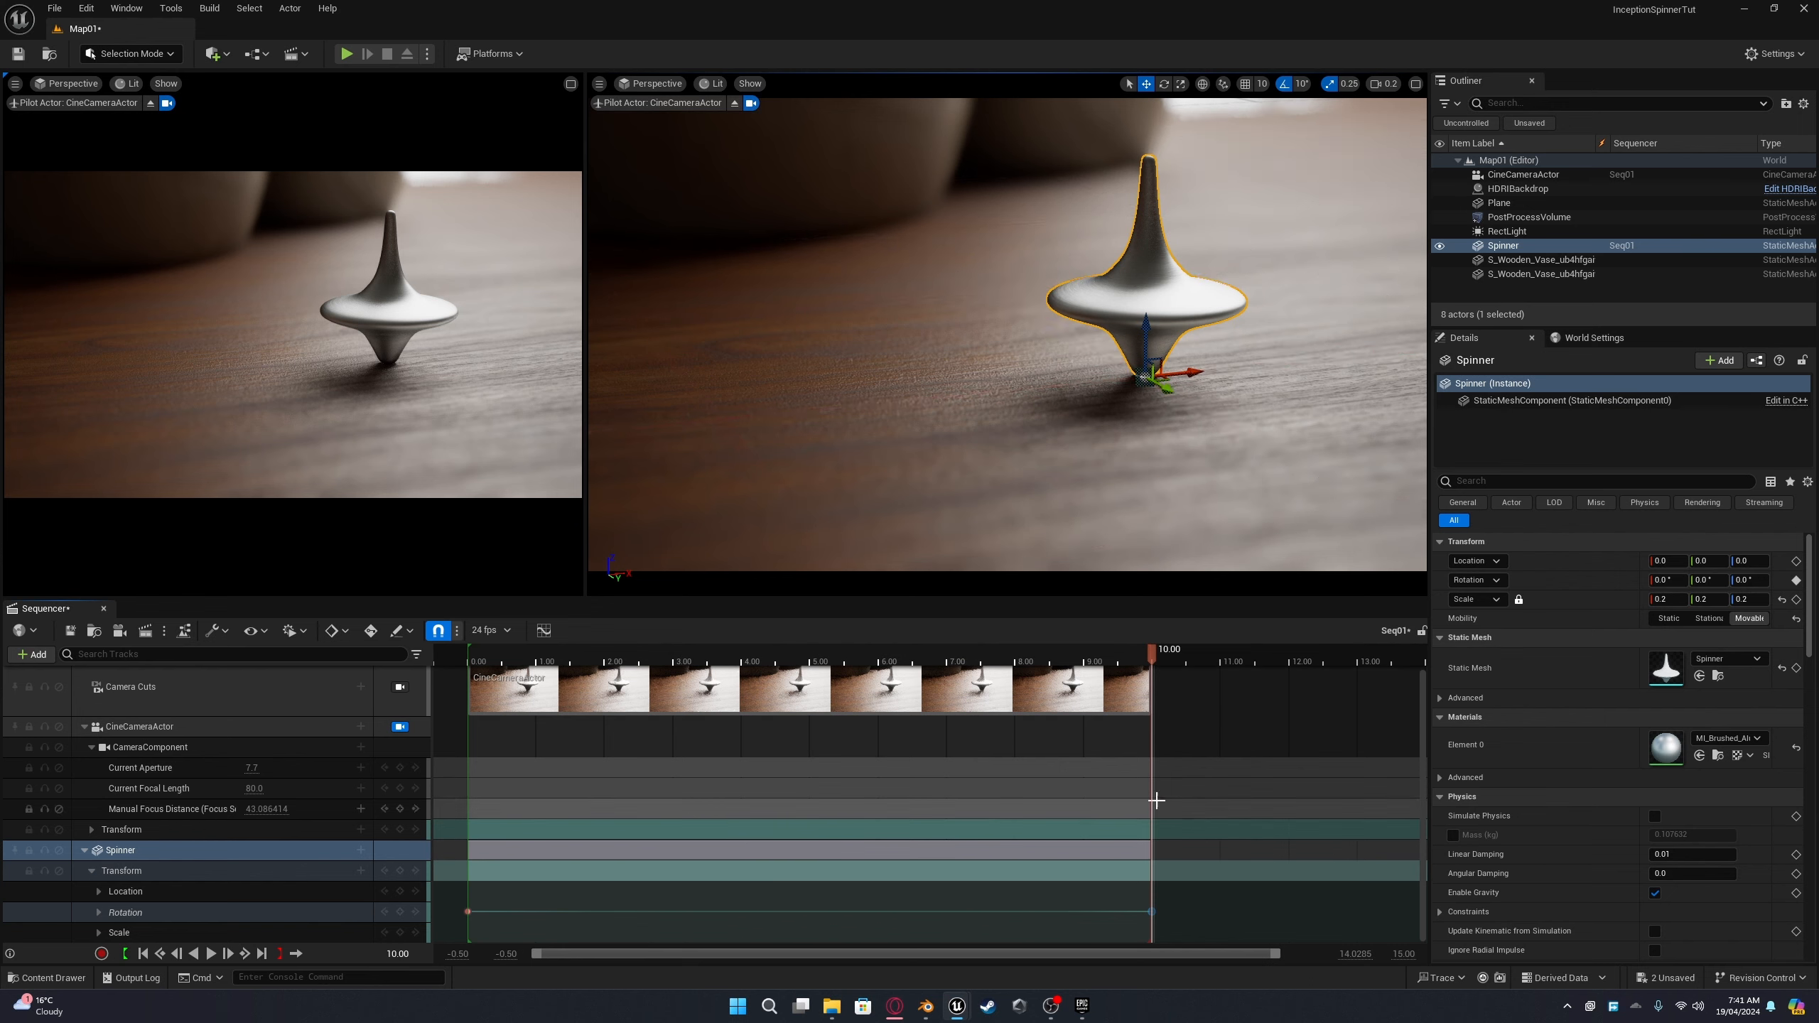
left_click(1747, 580)
type("18")
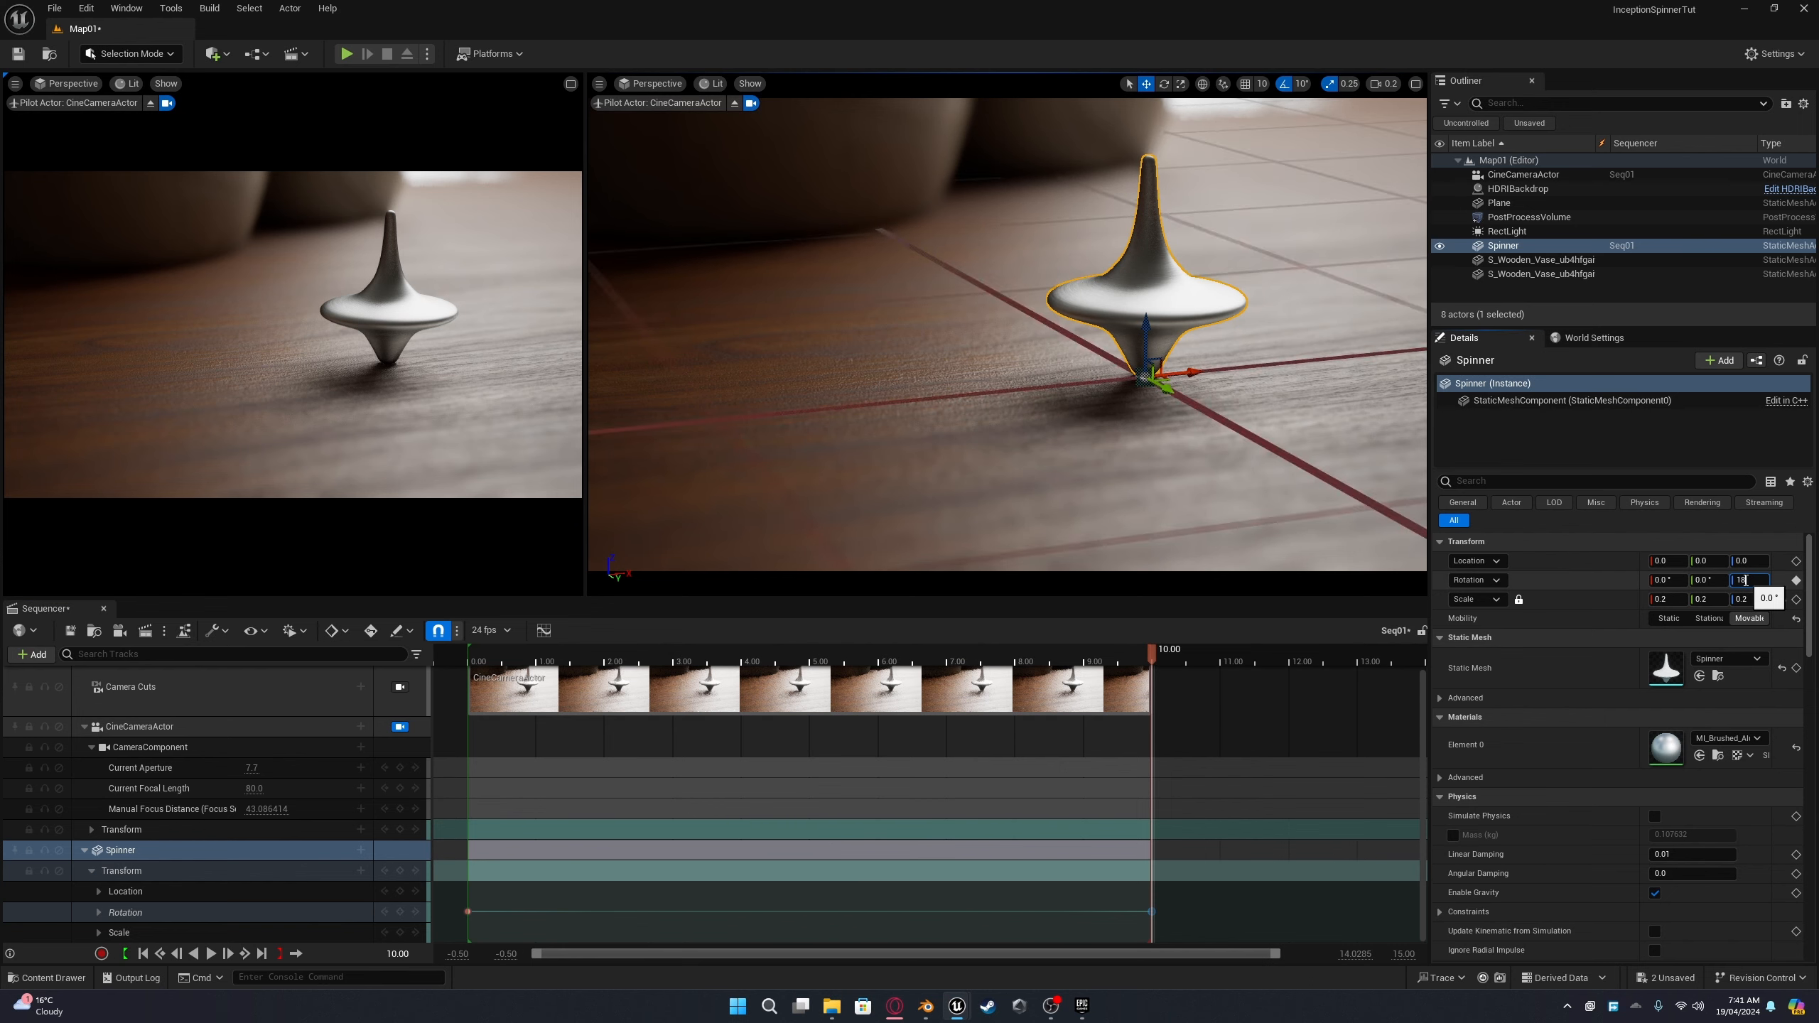
type("000")
key("Return")
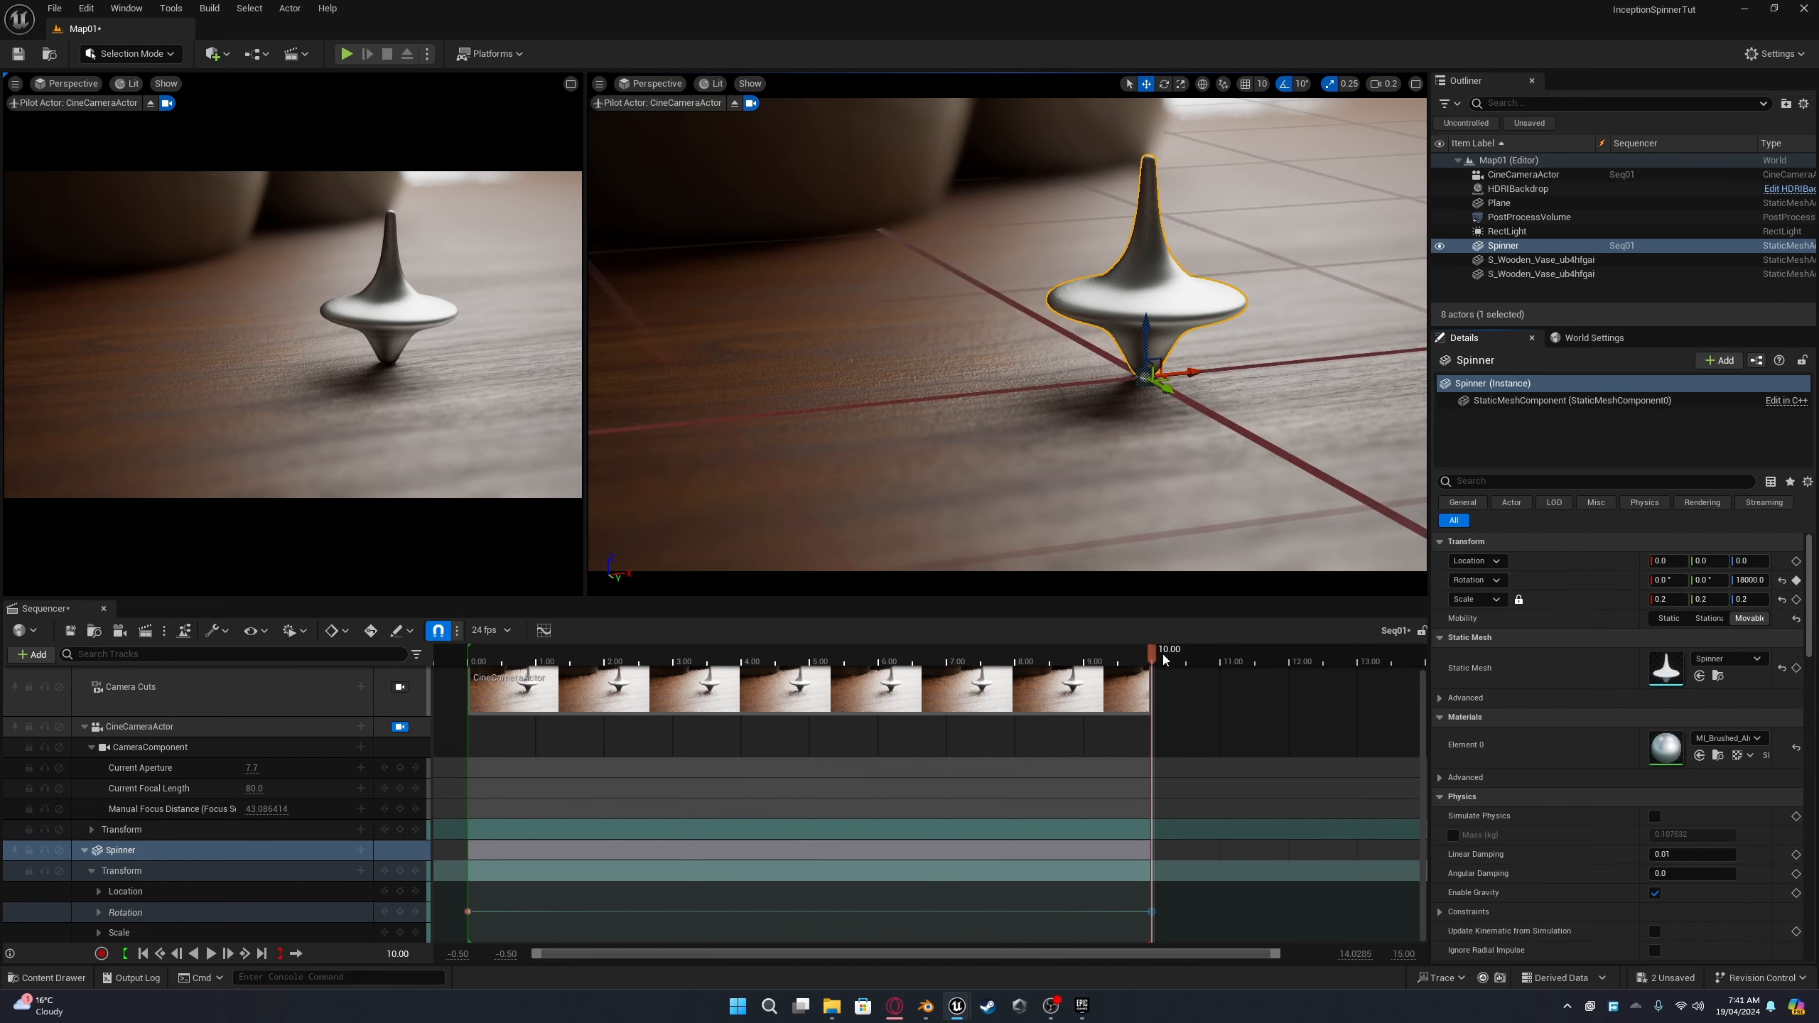
Step: Play and scrub through the sequence to review the Spinner's spinning motion
left_click(671, 665)
left_click_drag(671, 665, 495, 665)
key("space")
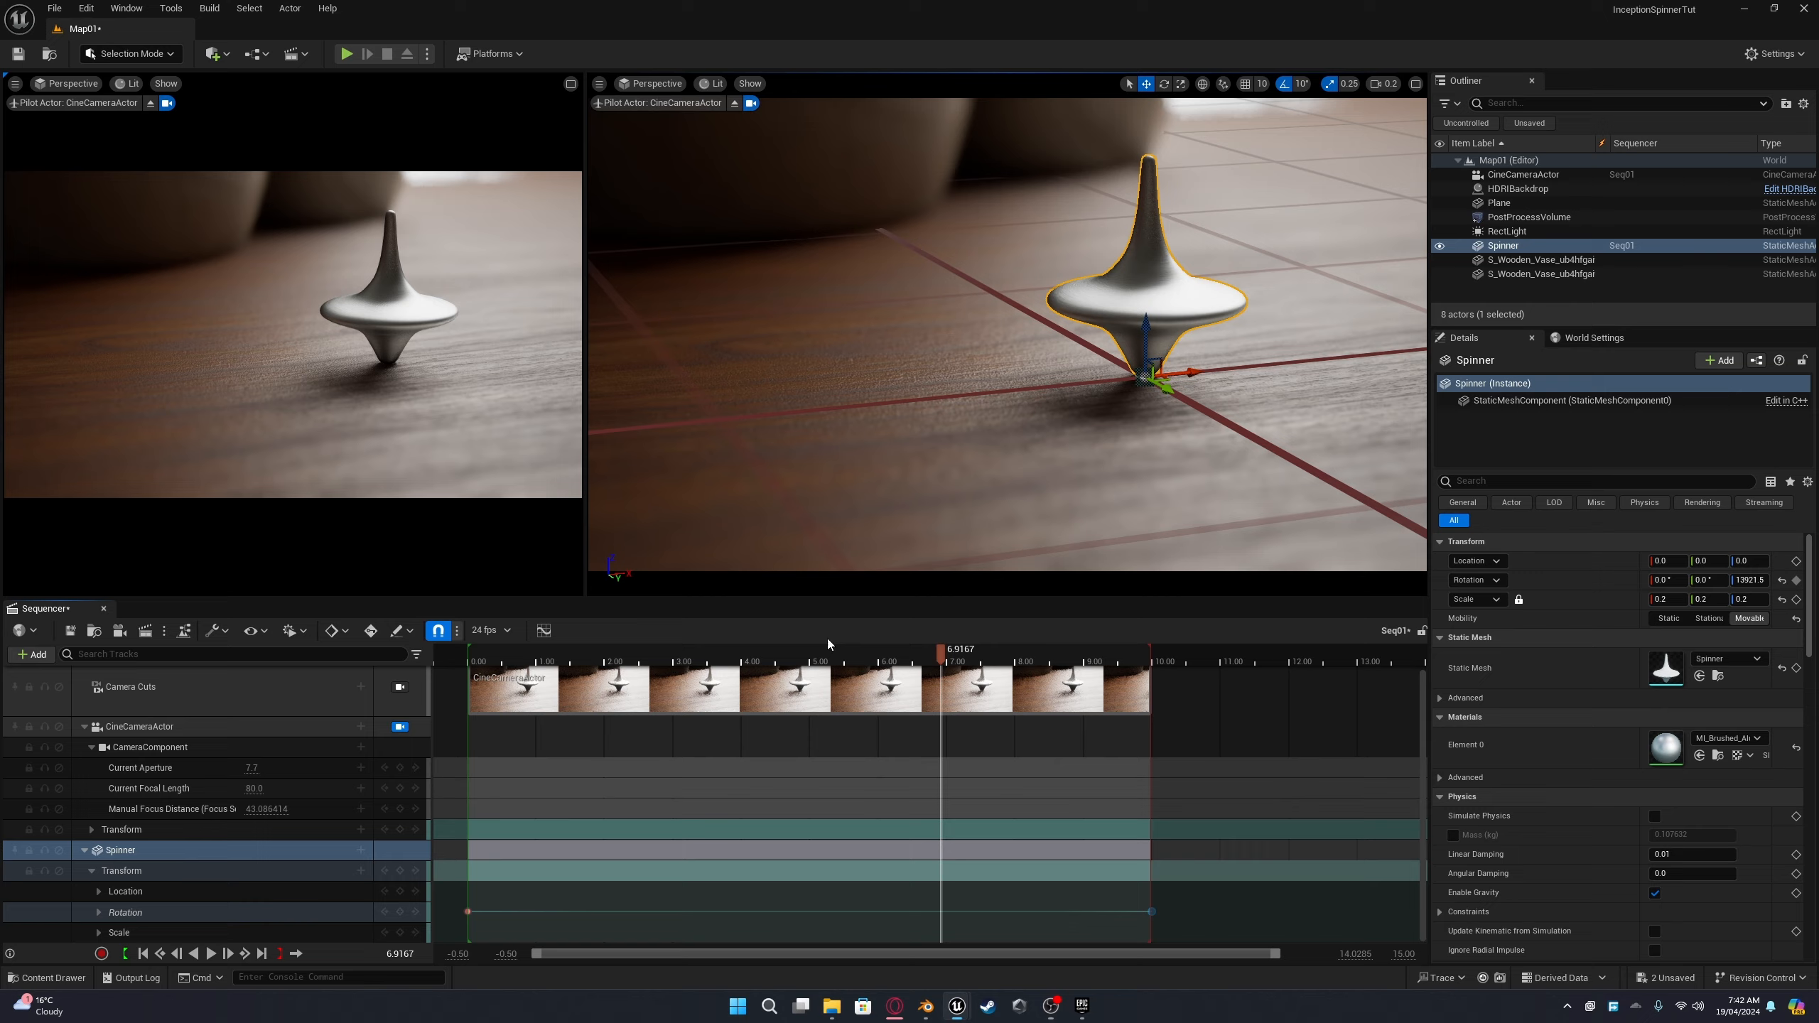
left_click_drag(737, 644, 989, 734)
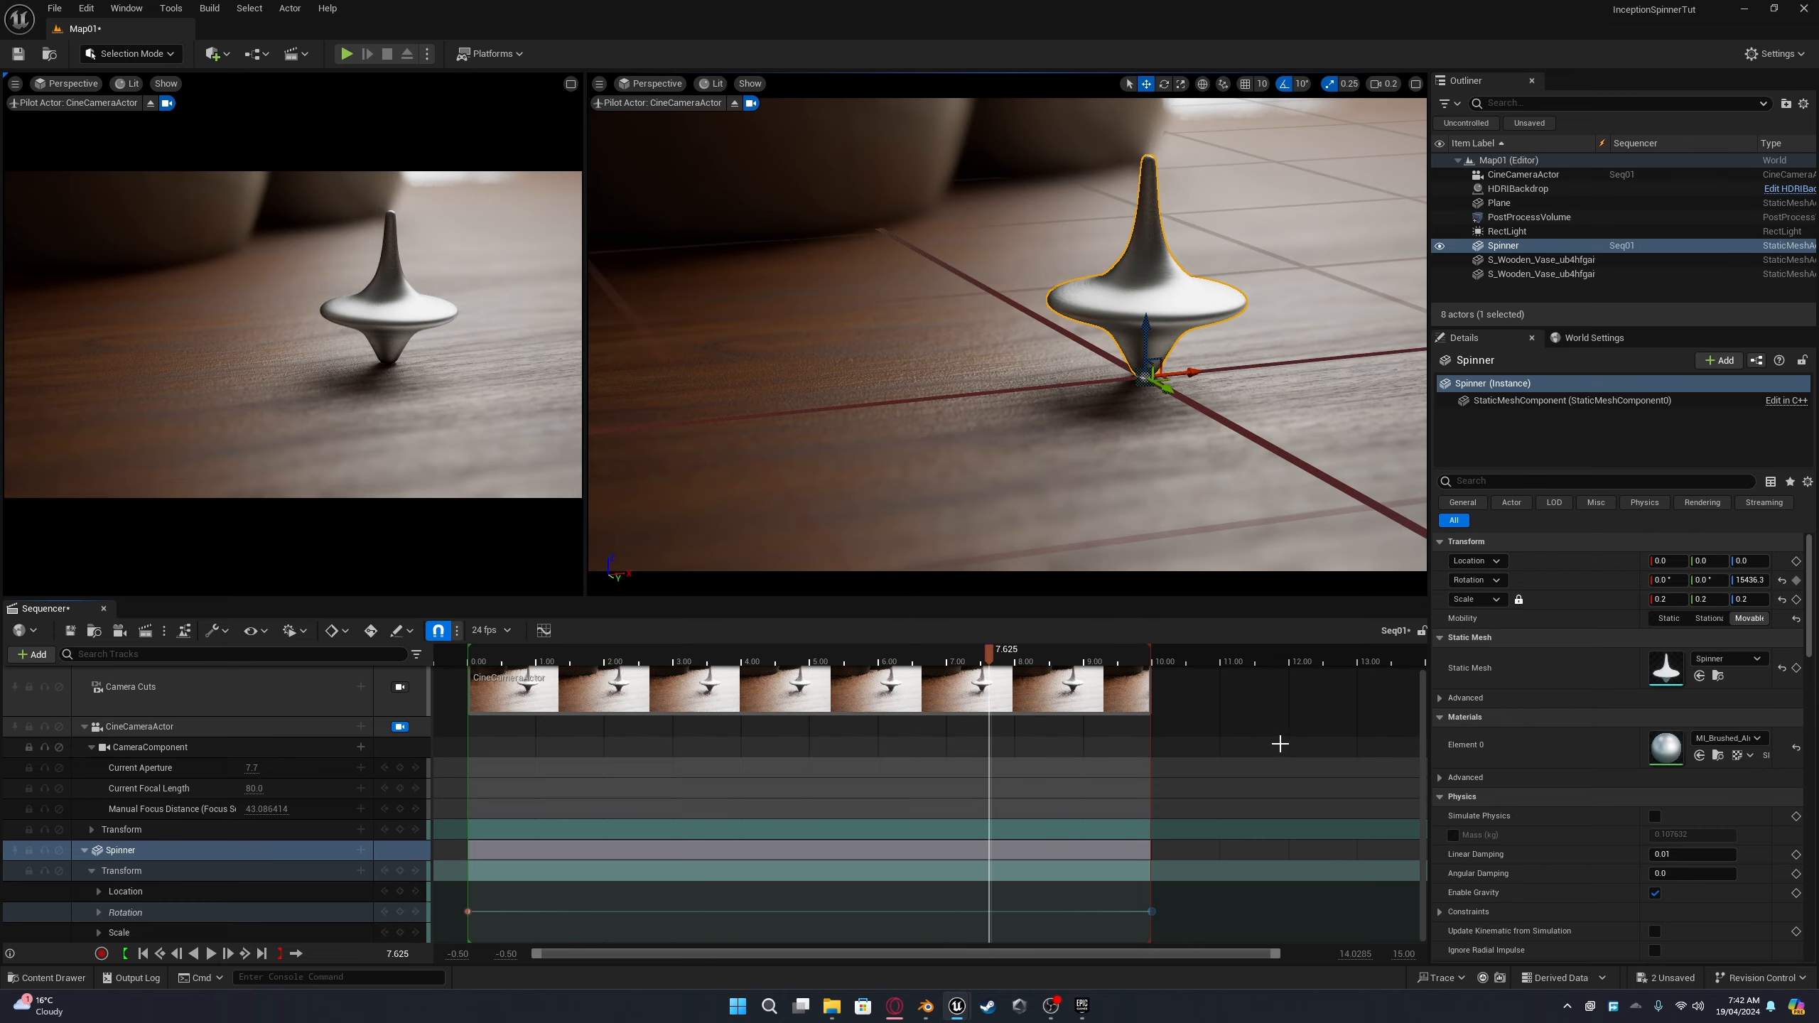
left_click_drag(652, 668, 904, 689)
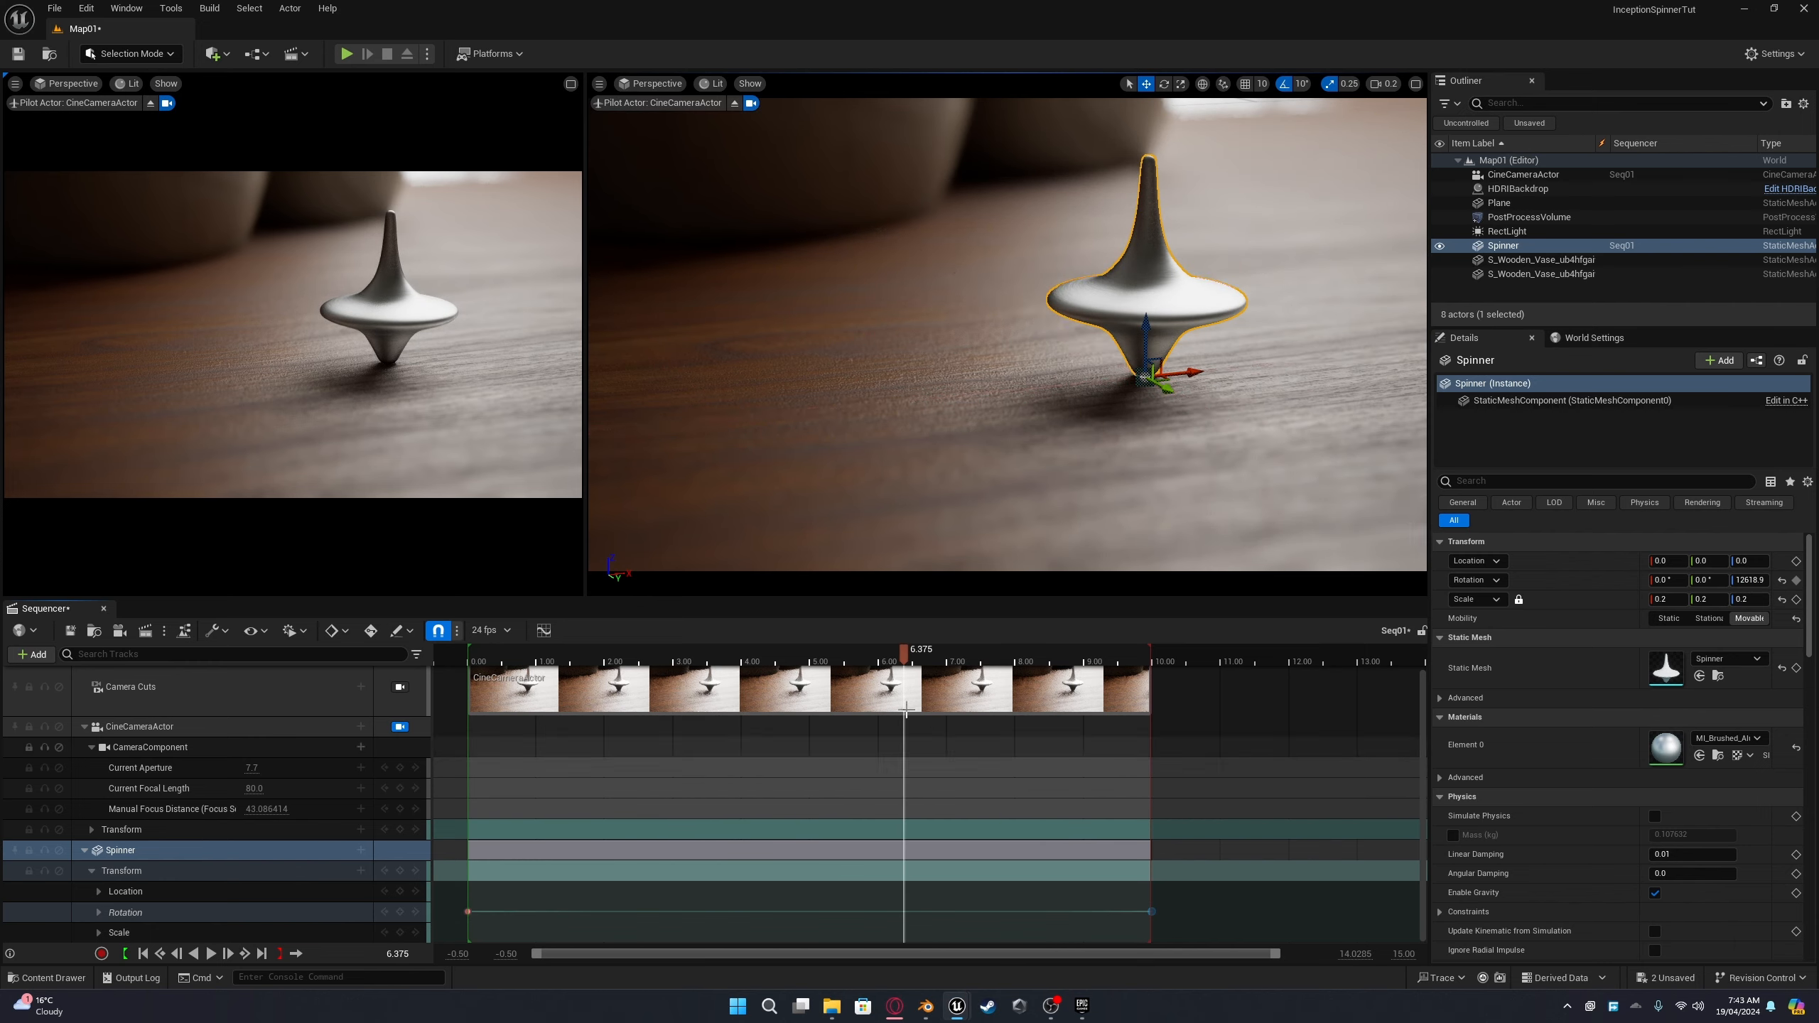
Step: With rotation snapping off, tilt the Spinner about 2.5° around X and add a rotation keyframe at 8 seconds
left_click_drag(870, 668, 1016, 709)
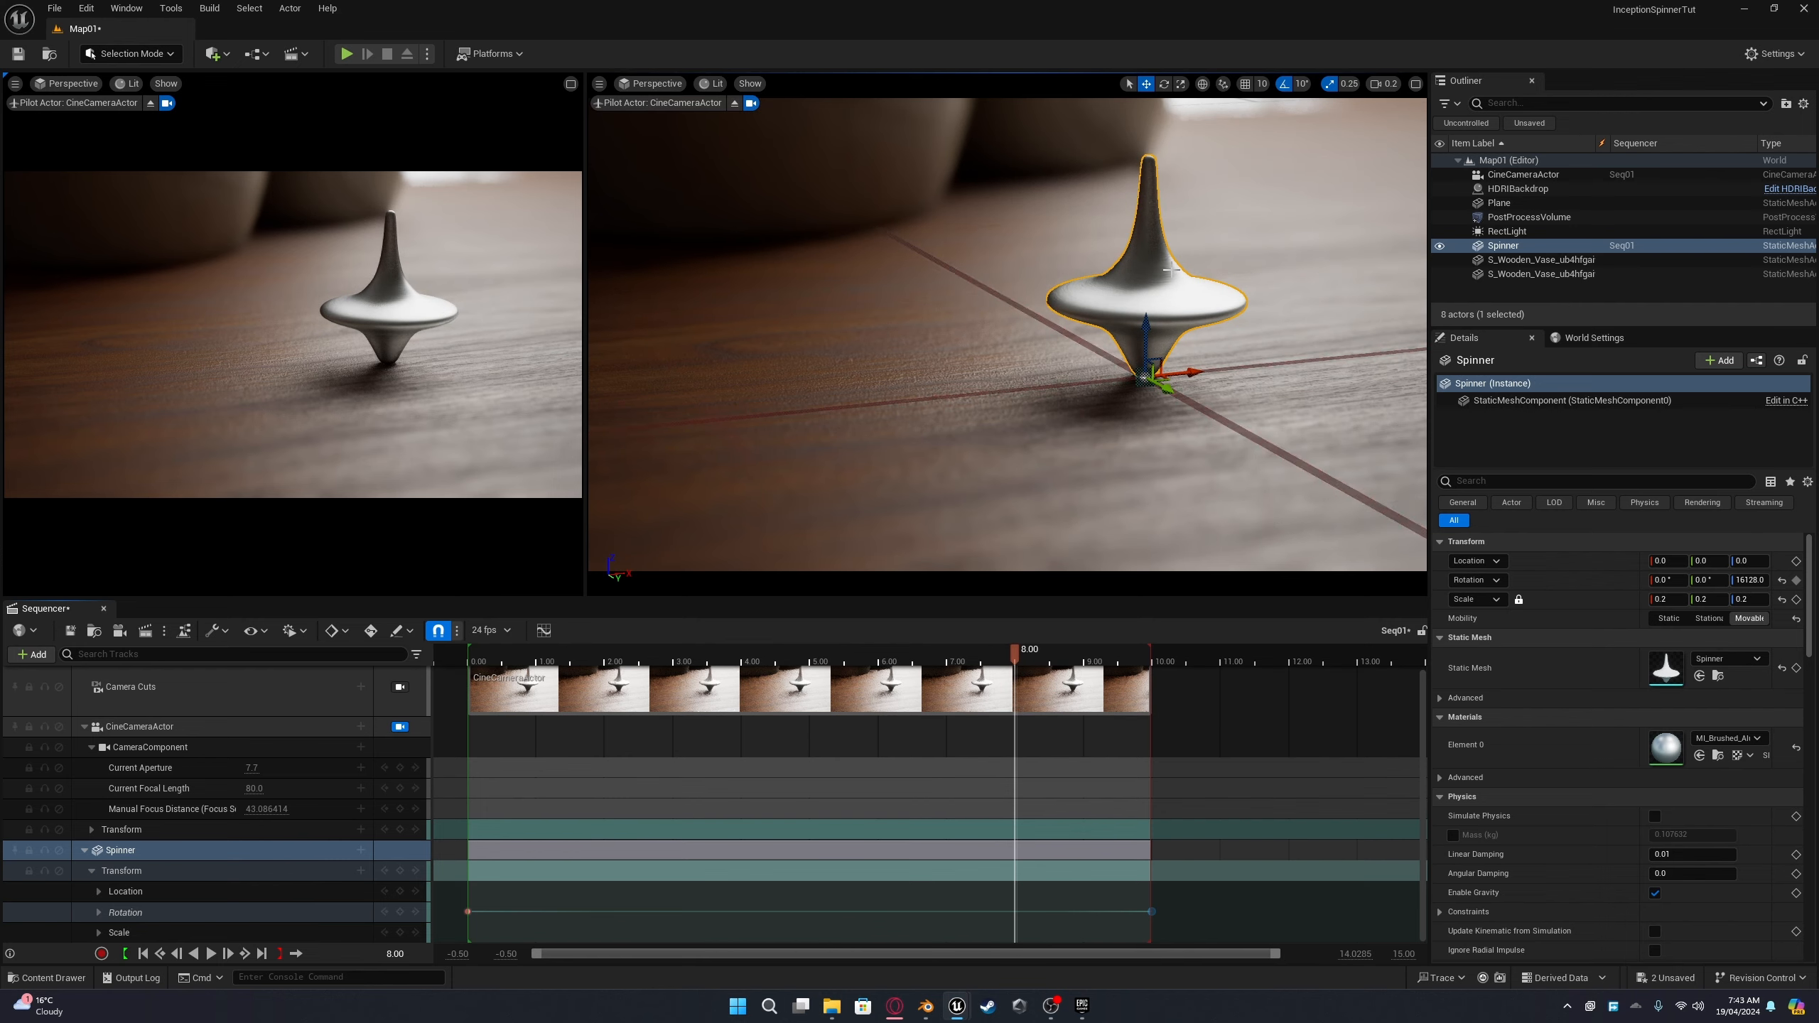
left_click(1284, 88)
left_click(1157, 305)
key("e")
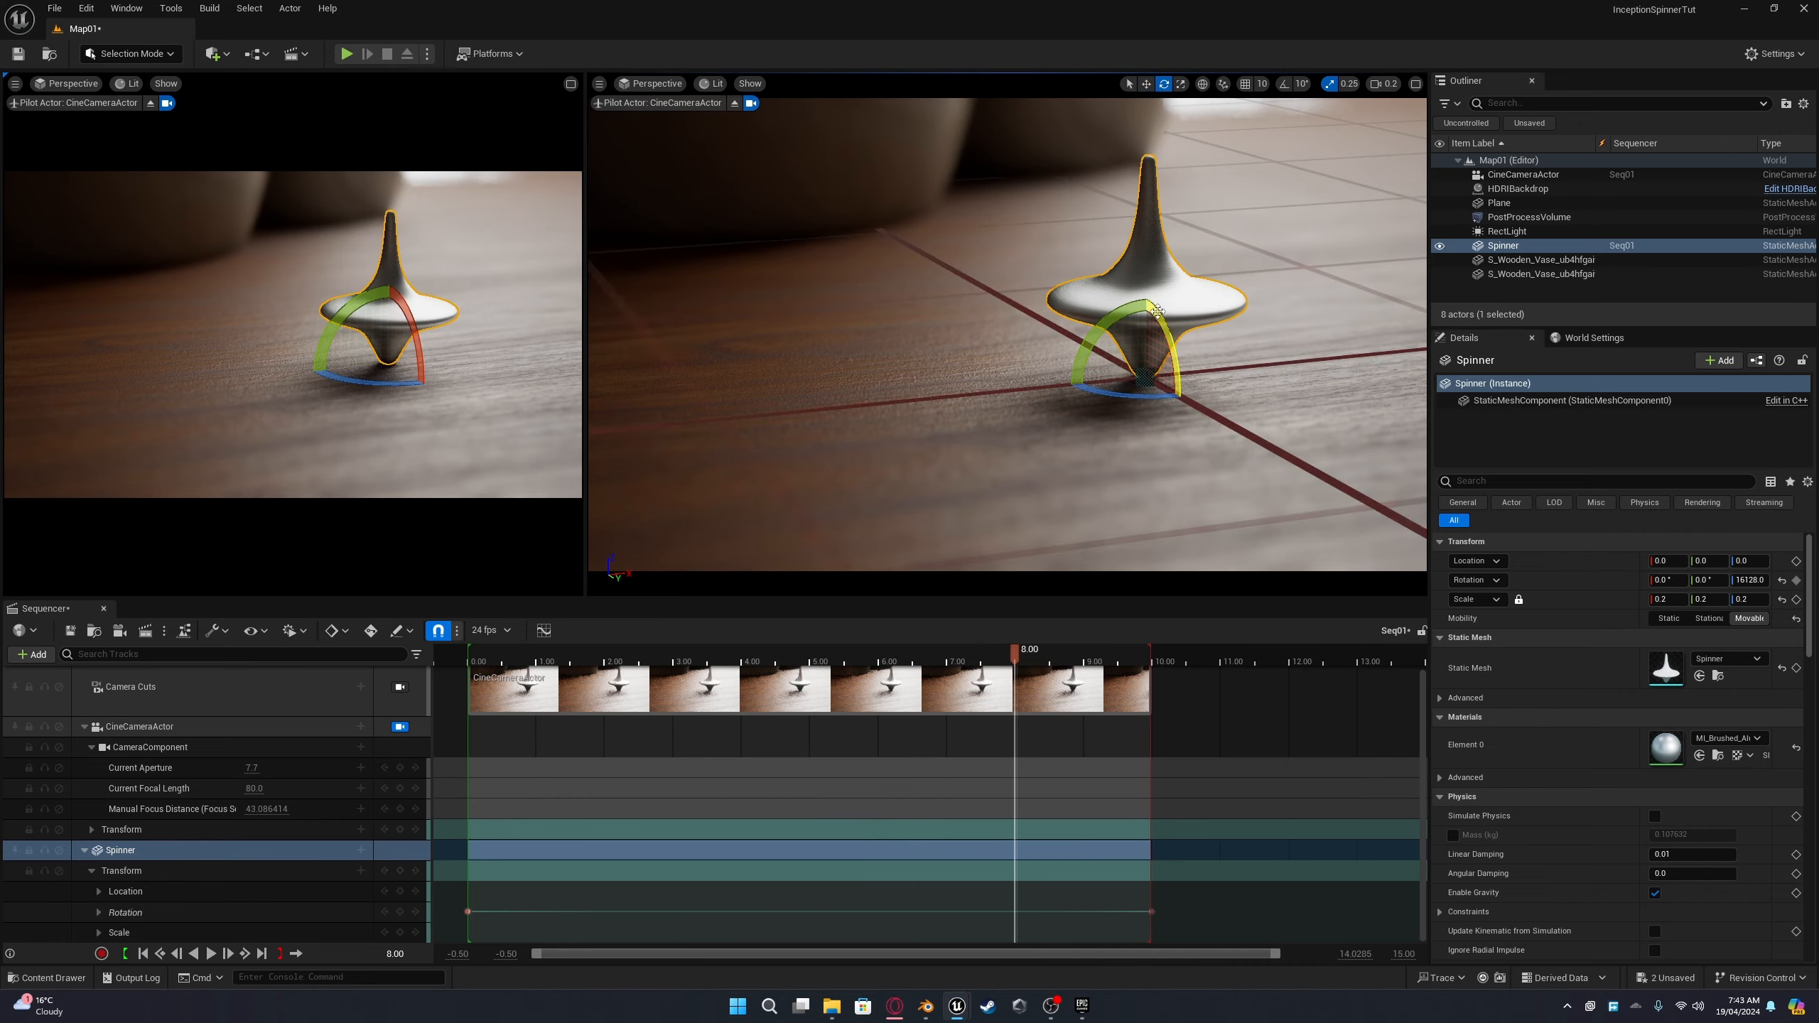
left_click_drag(1110, 322, 1112, 329)
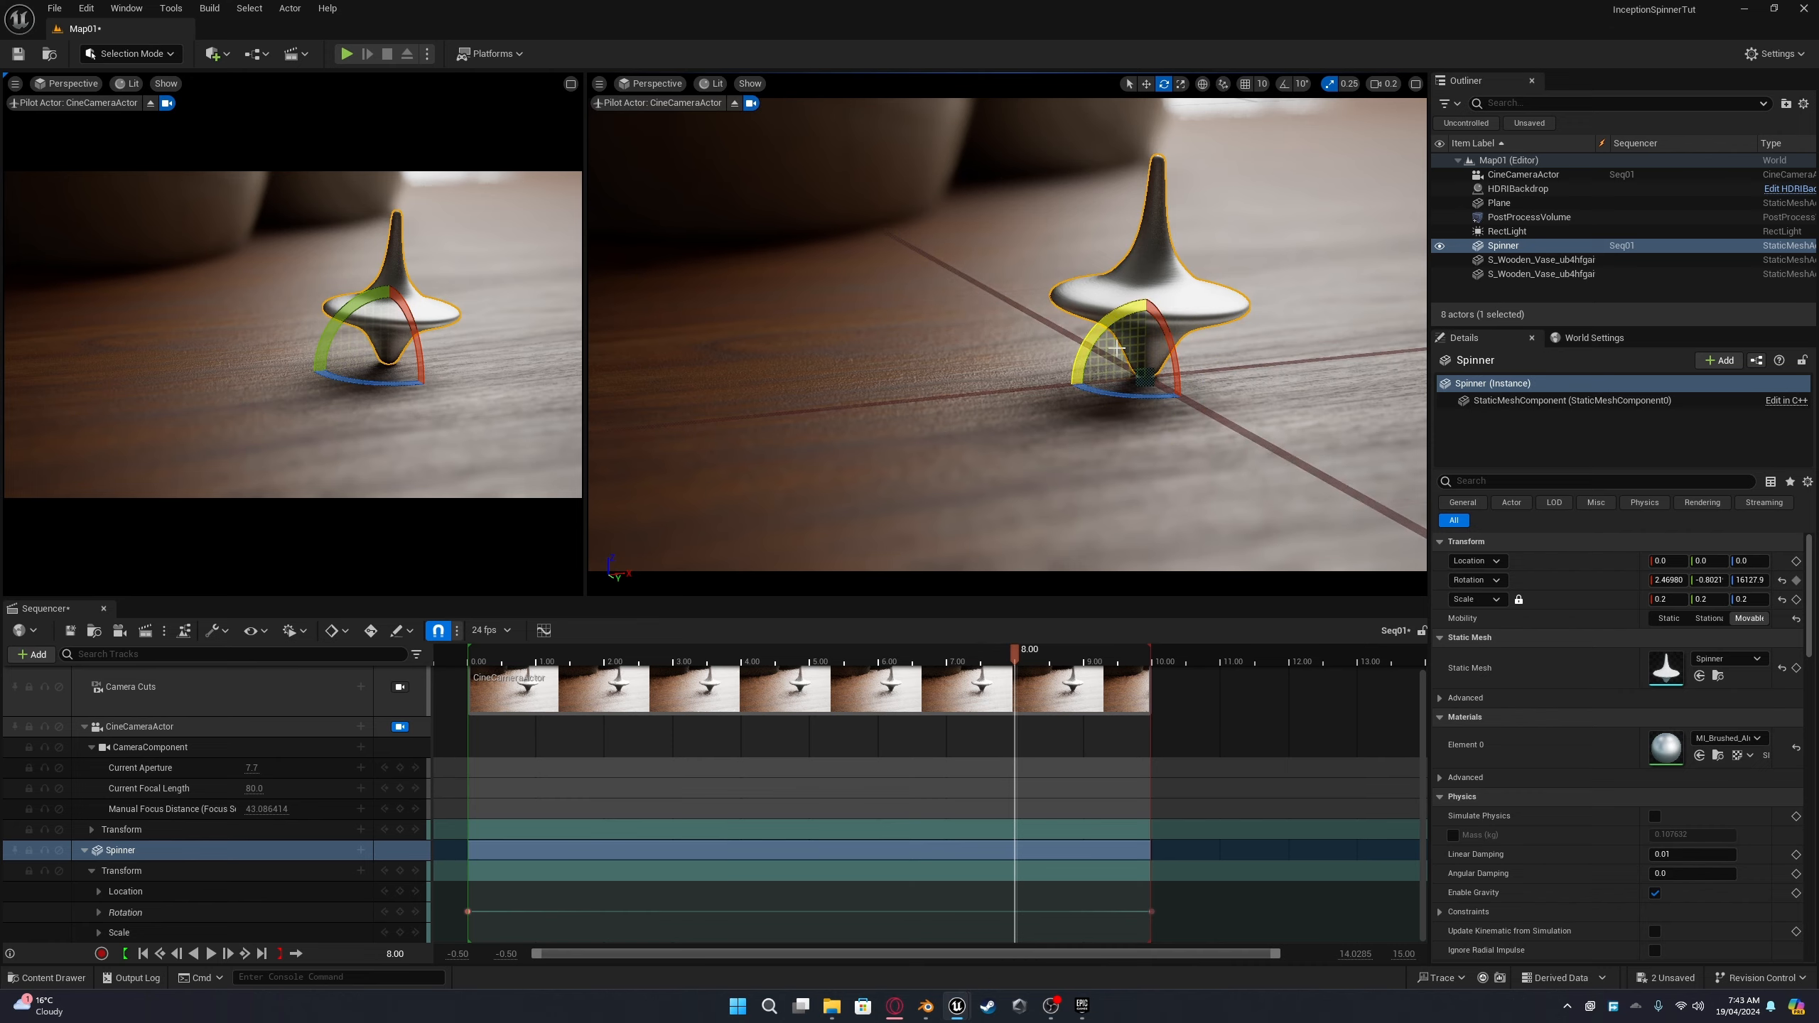
left_click(1796, 579)
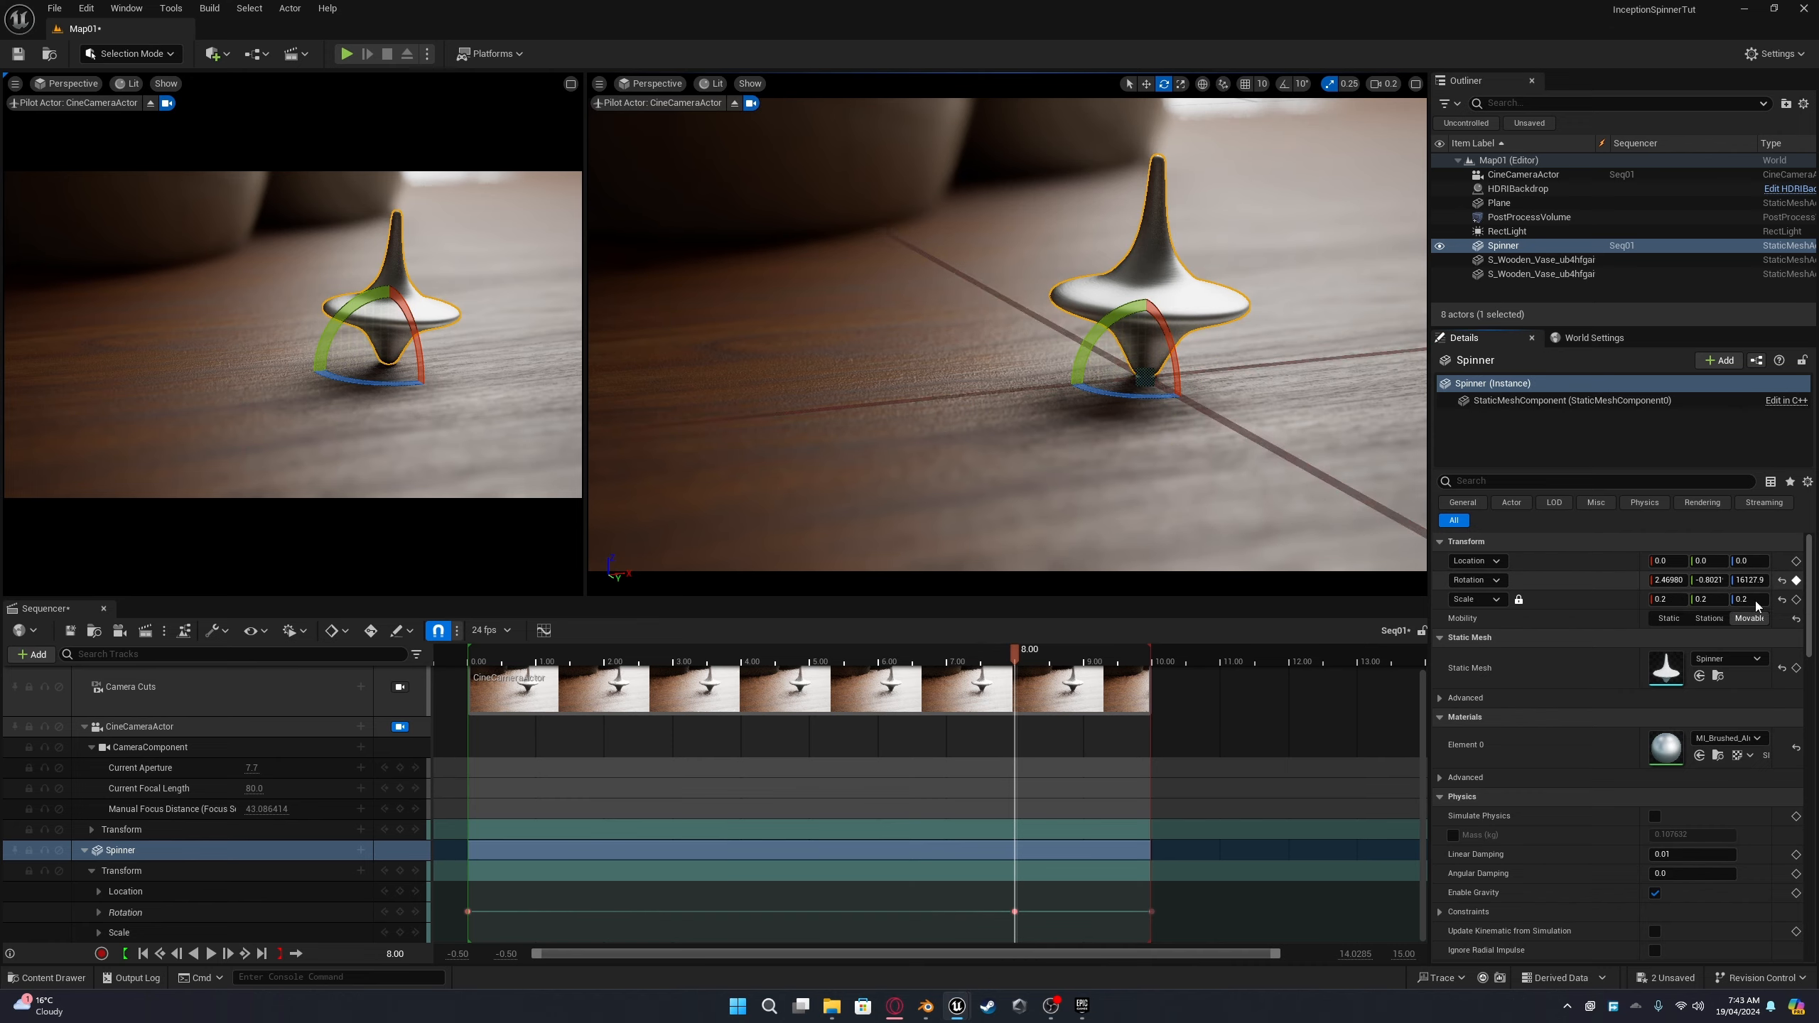
Step: Play the sequence from the start to examine how the Spinner's tilt builds up
left_click_drag(1014, 653, 466, 696)
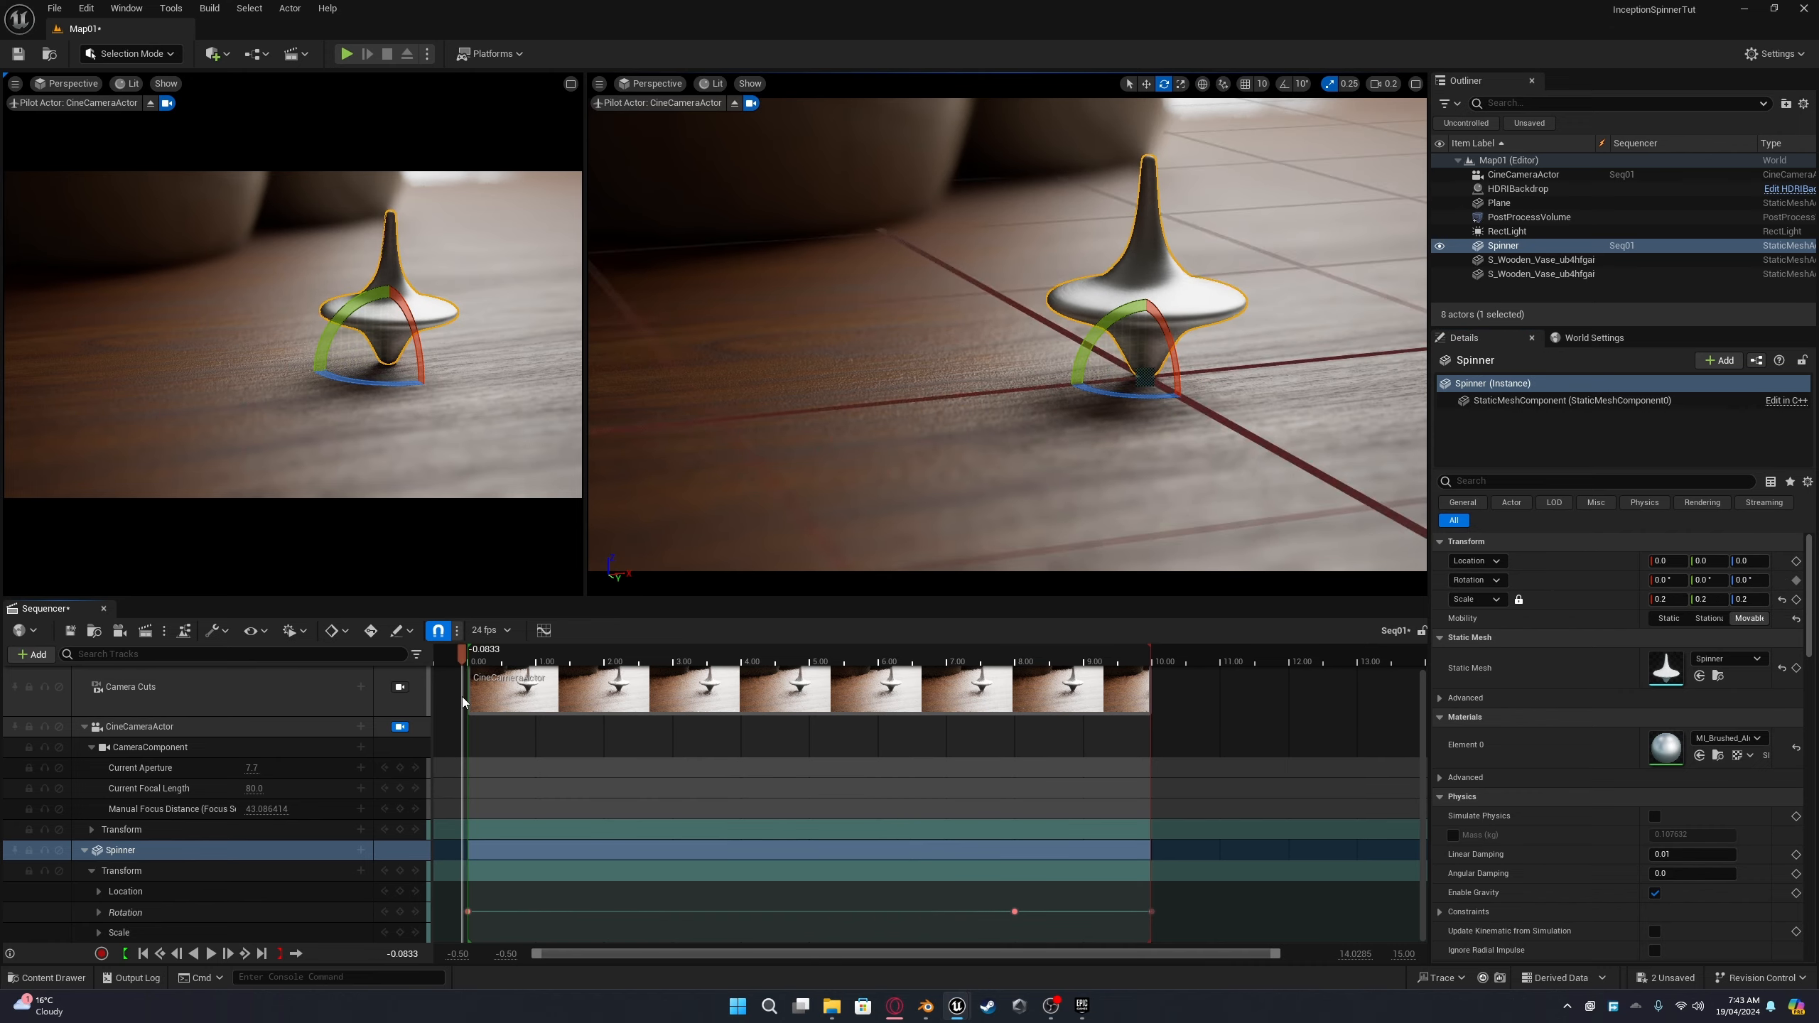
key("space")
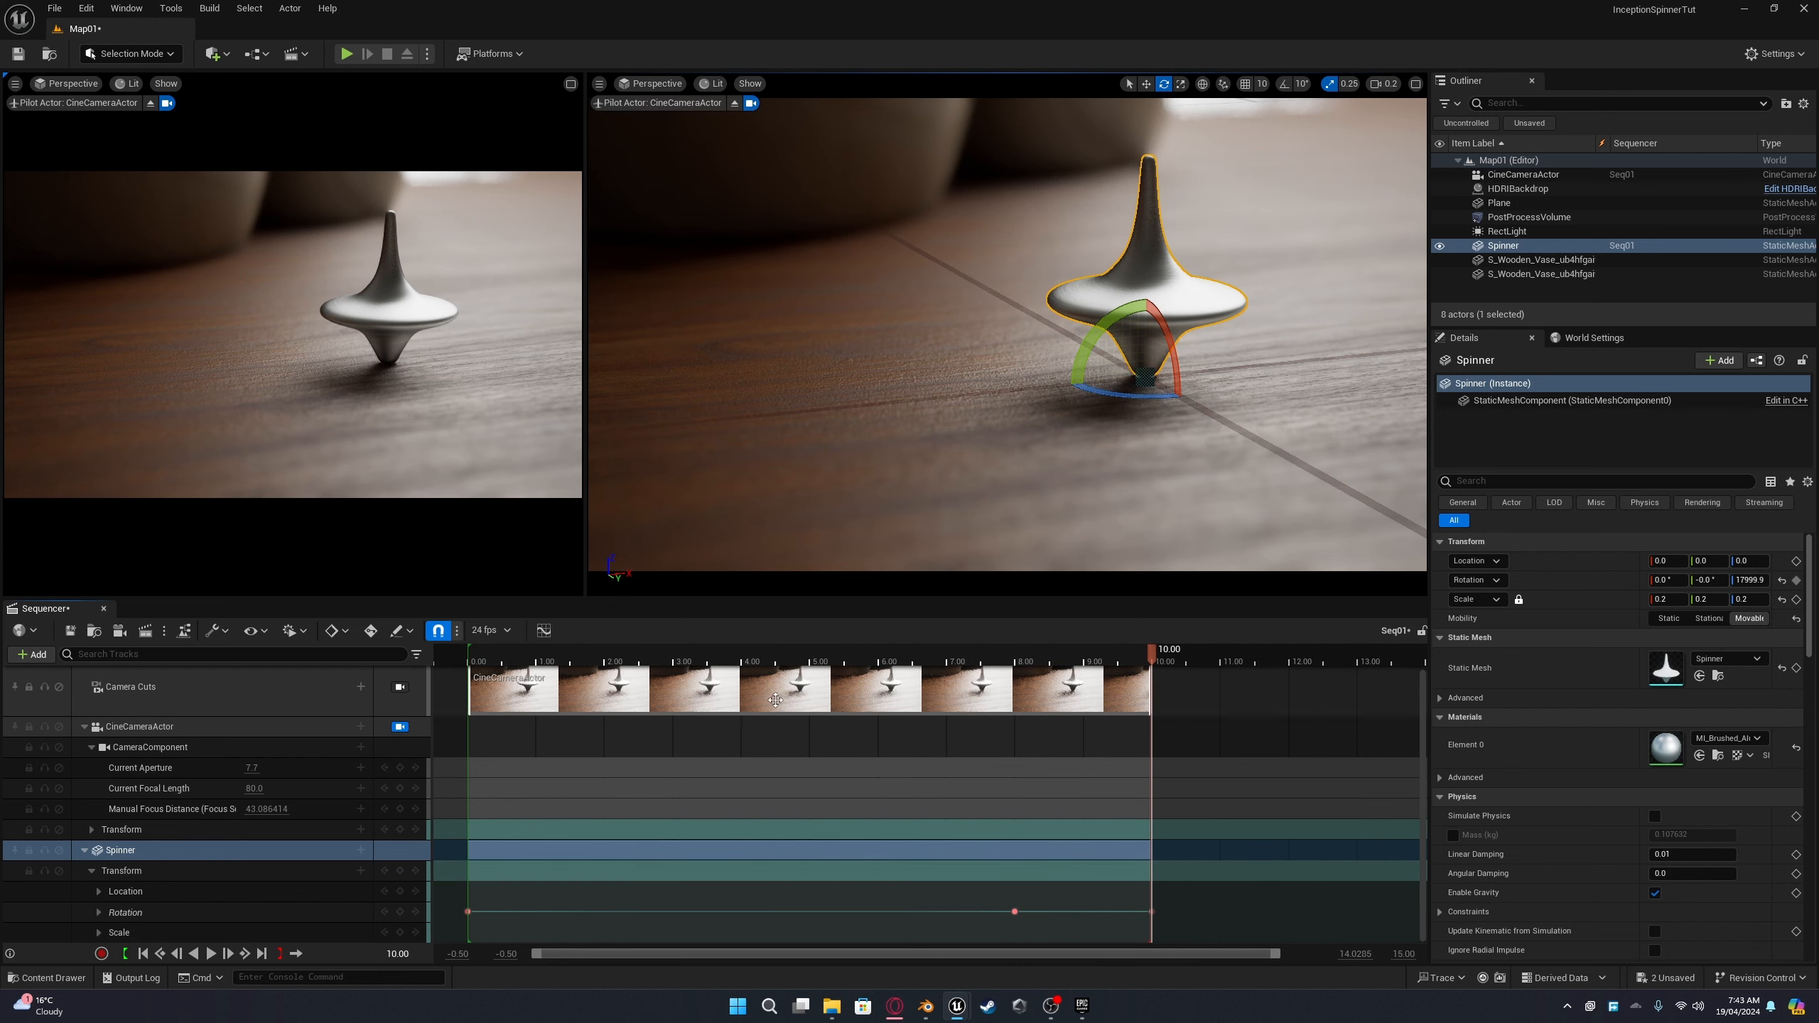
key("space")
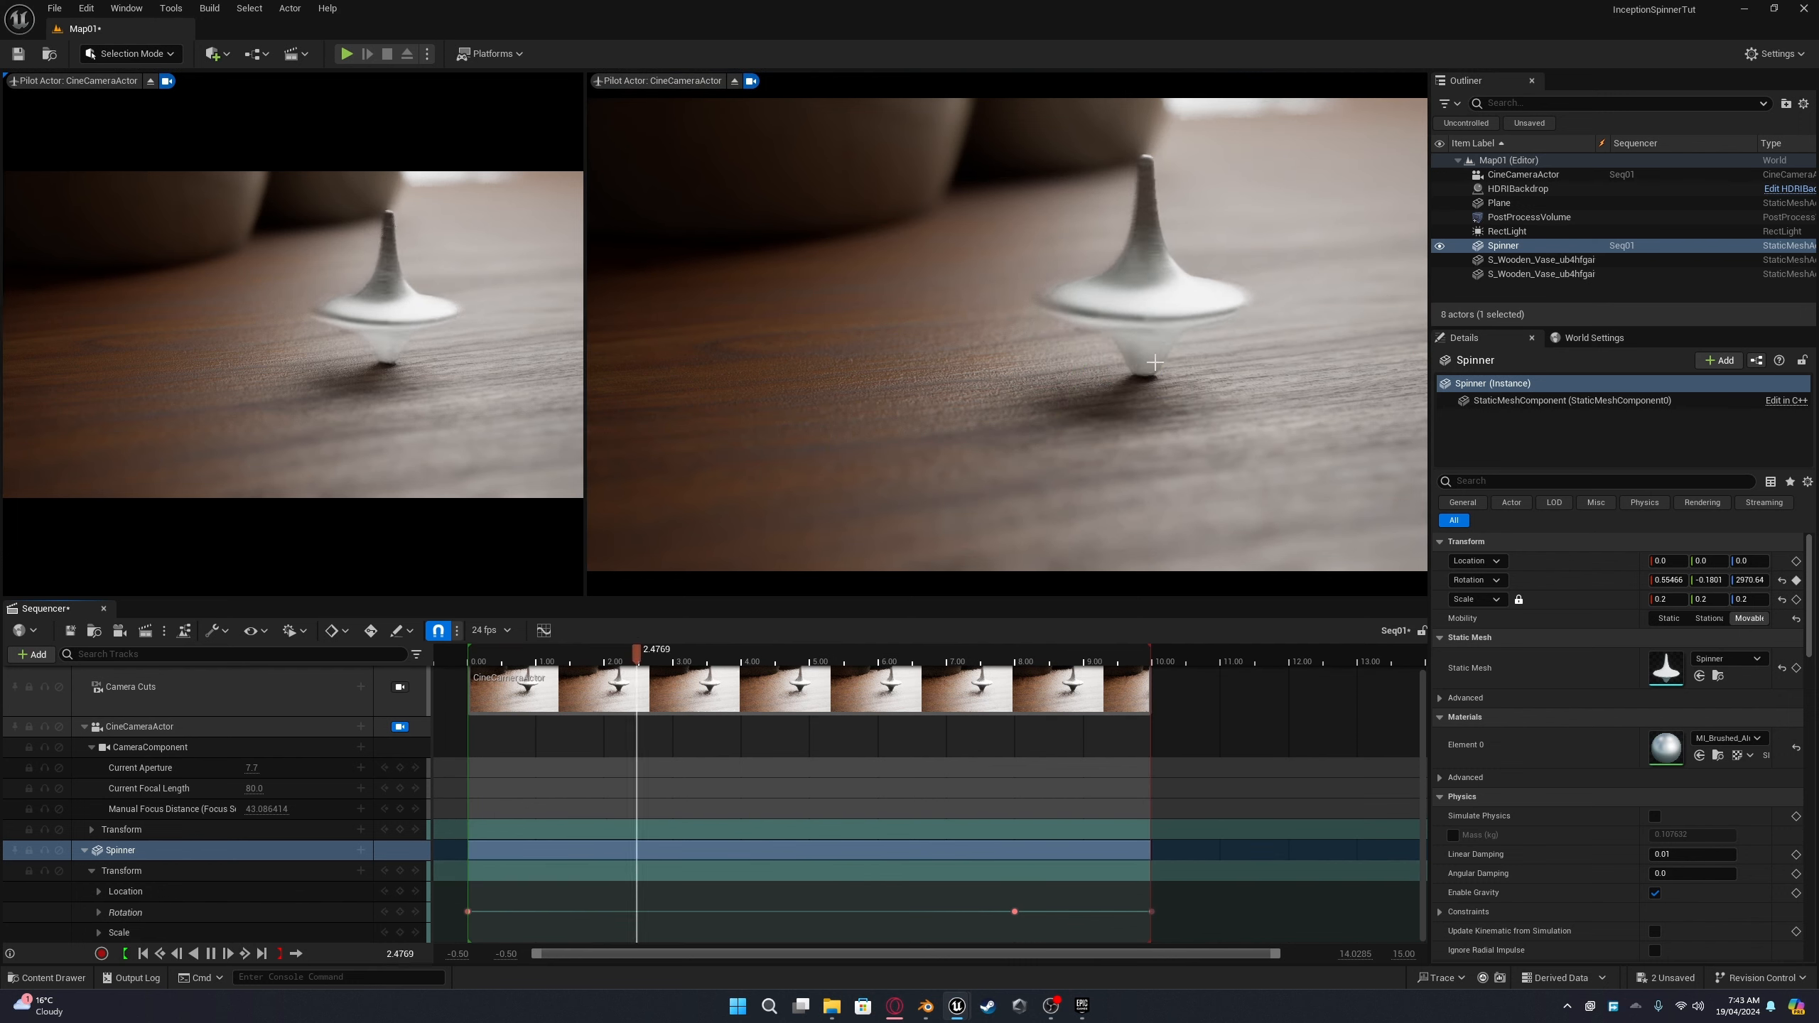
left_click(765, 658)
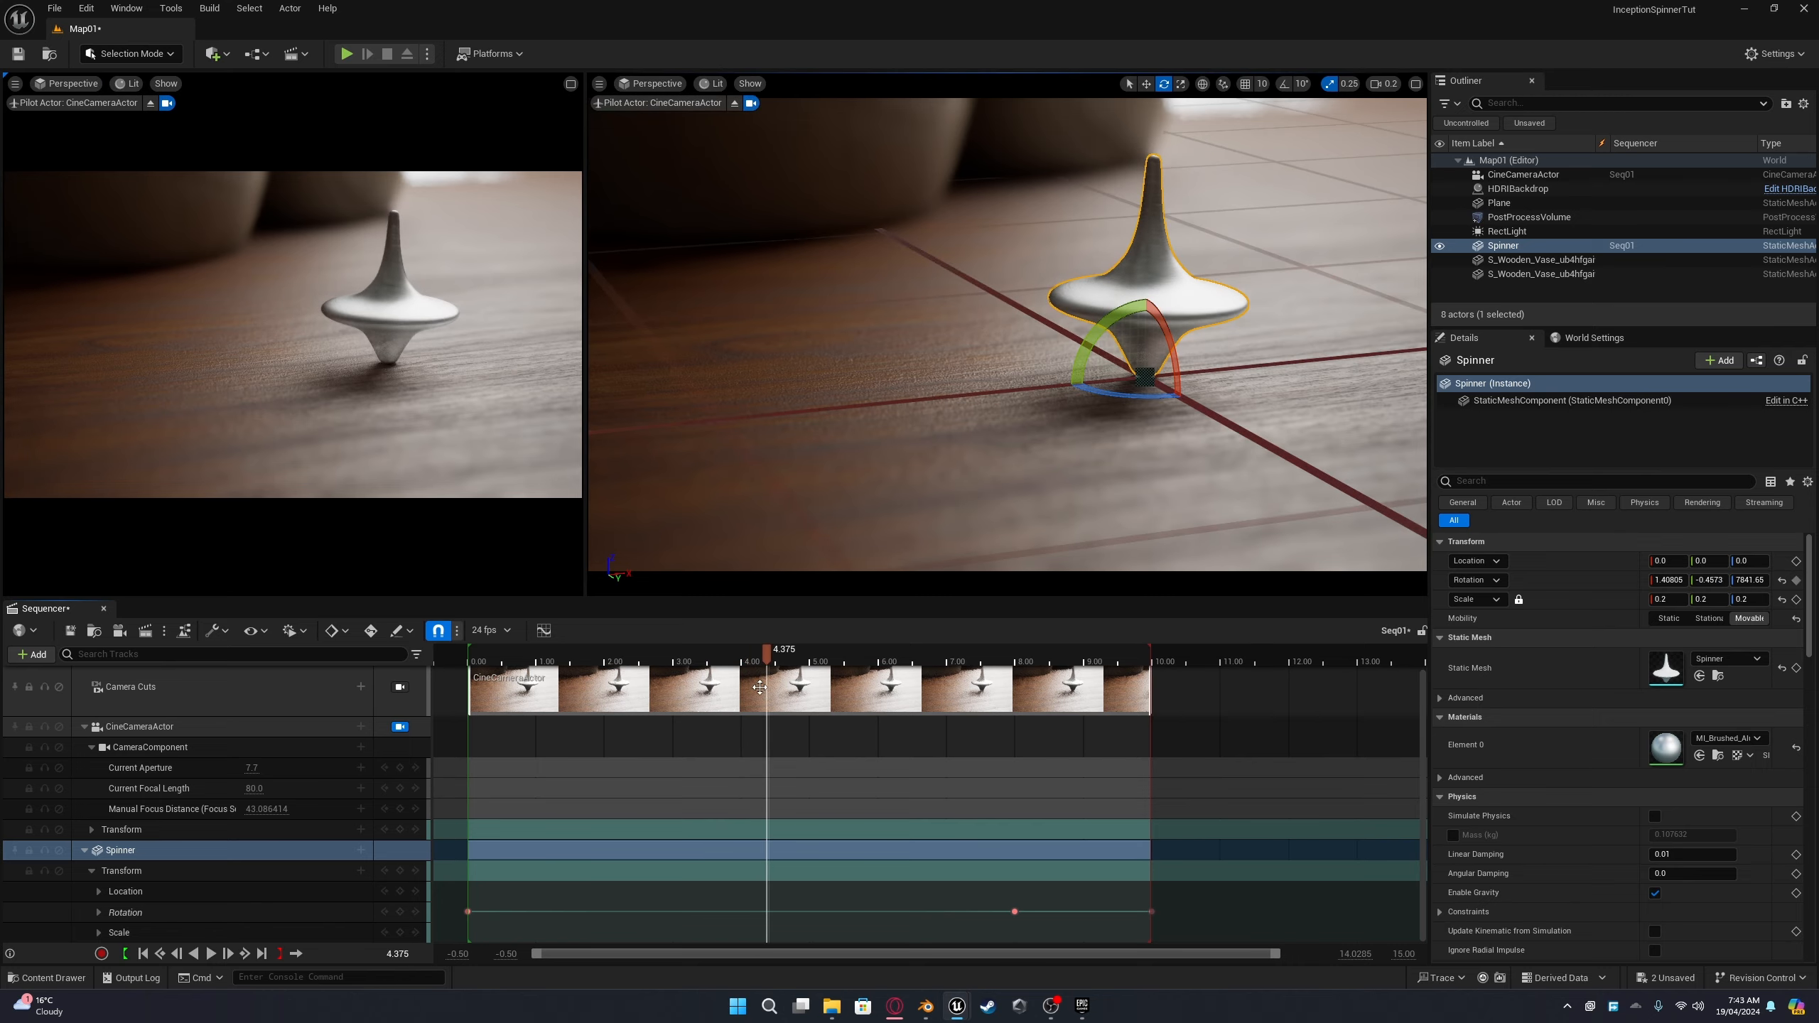
Step: Set the interpolation of the Spinner's rotation keyframes at 0, 8 and 10 seconds to Linear
left_click(468, 912)
left_click(1013, 912)
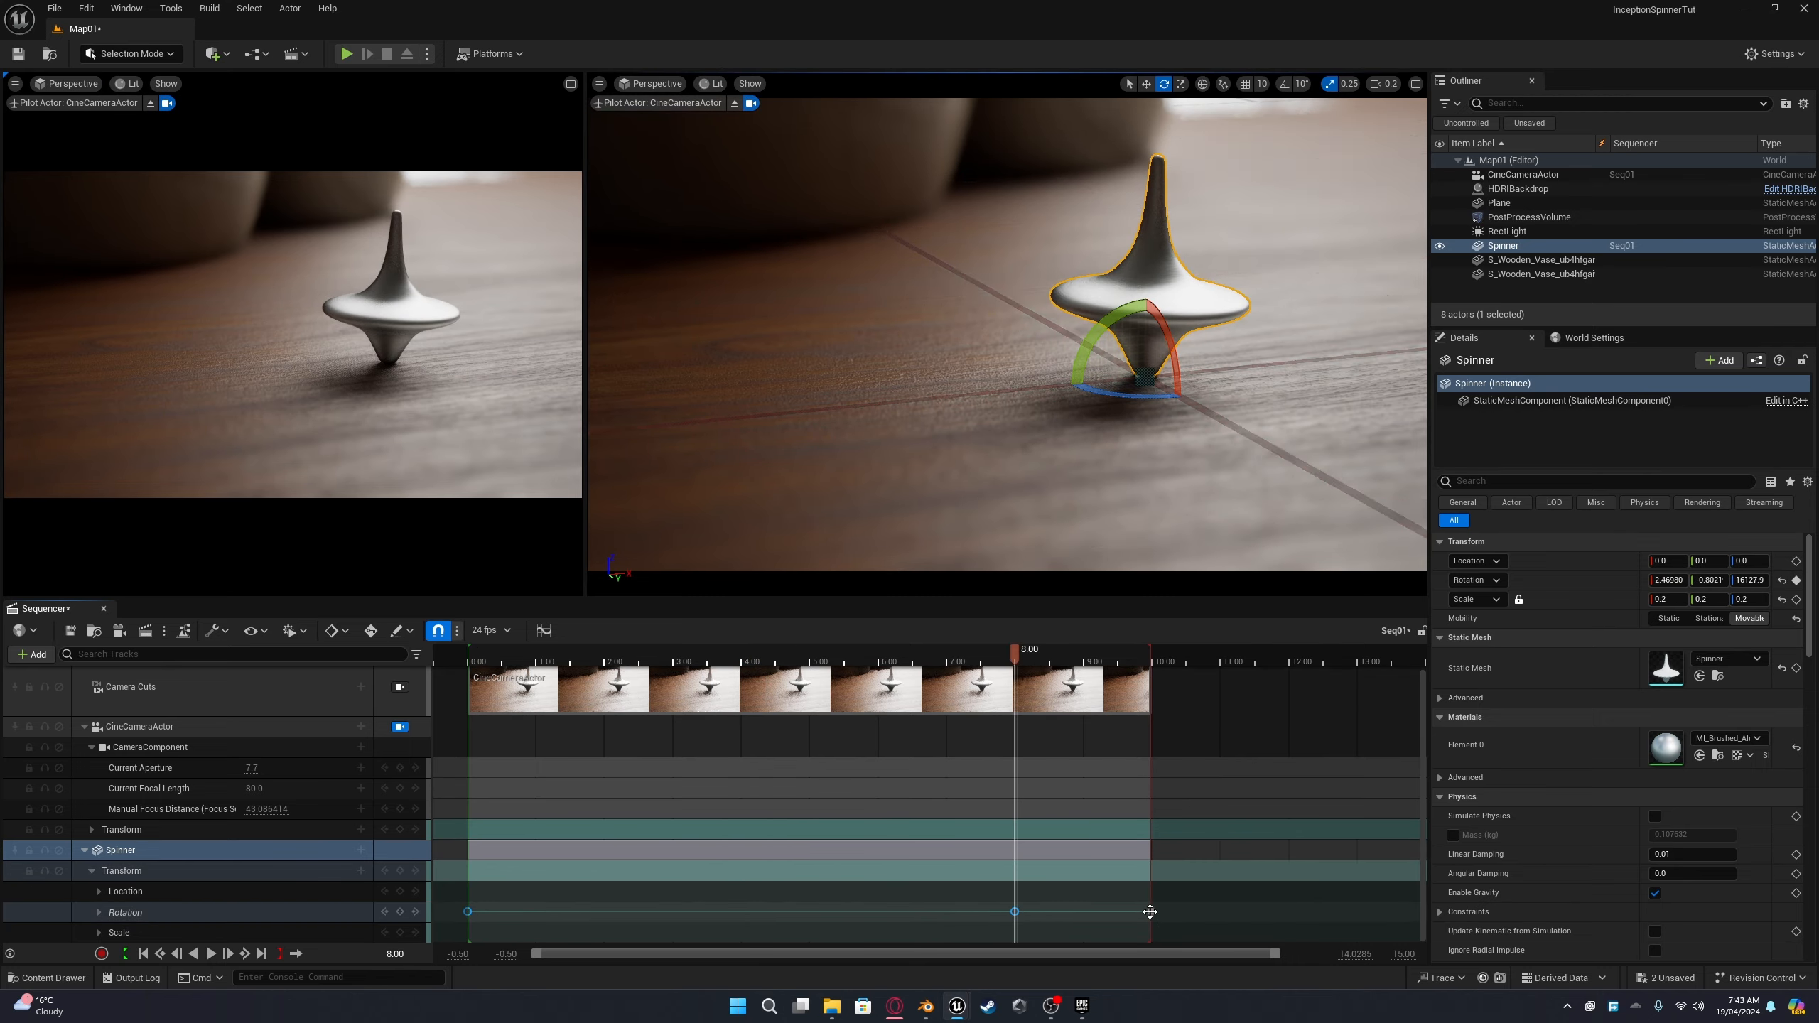
left_click(1151, 912)
right_click(1151, 912)
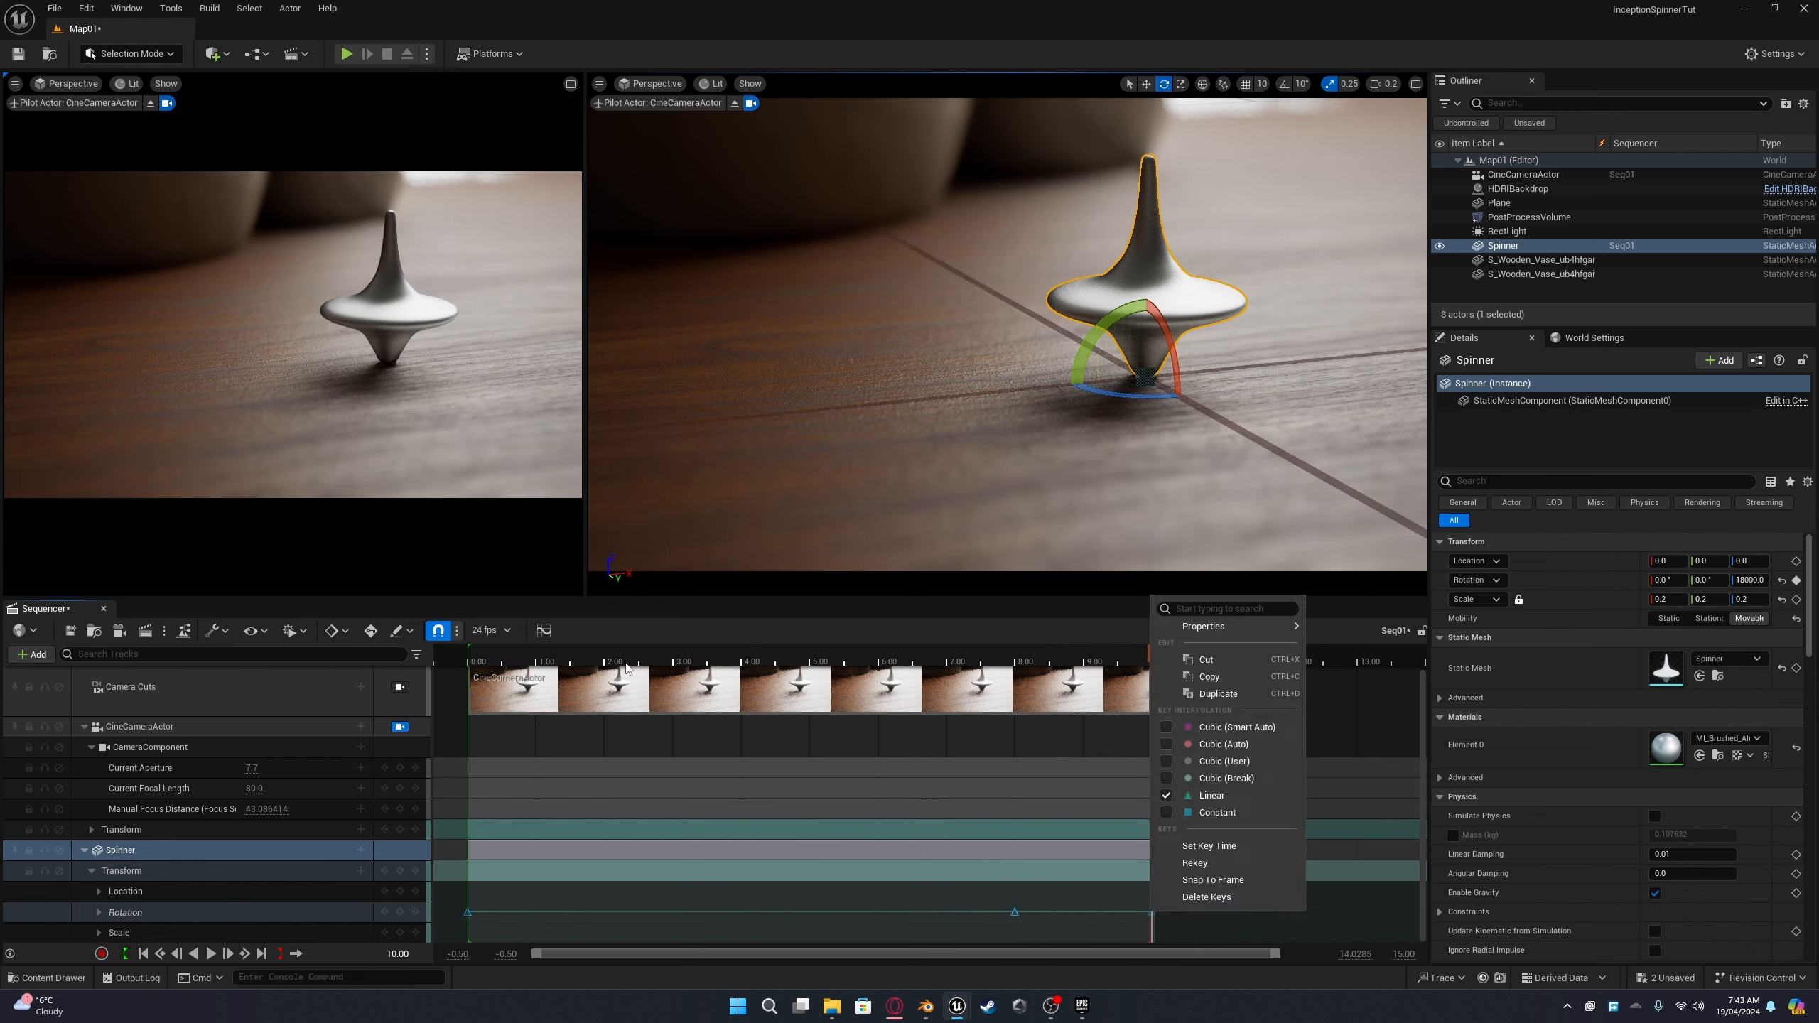
left_click(1168, 795)
Step: Play the sequence from 0 seconds to review the spin with linear interpolation
left_click(468, 657)
key("space")
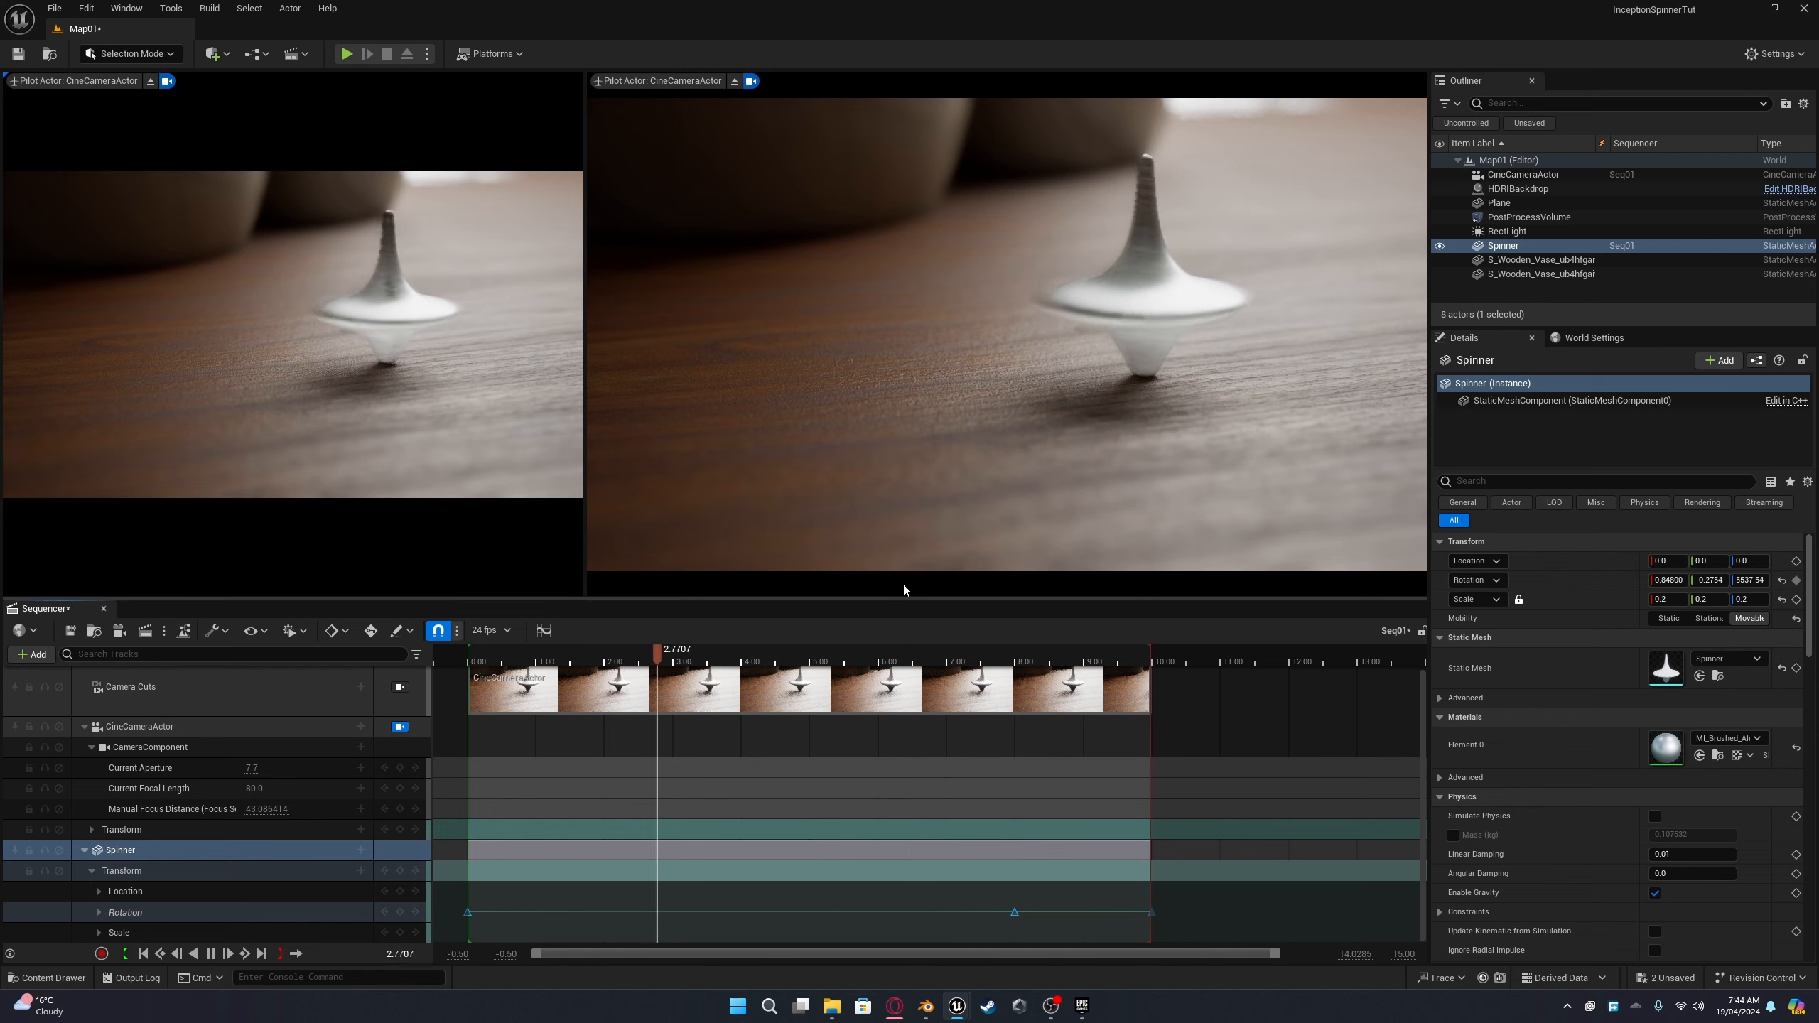
key("space")
Step: Set the start of the sequence's working range to -15 seconds and extend the visible timeline to negative time
left_click_drag(462, 954, 459, 954)
left_click(465, 954)
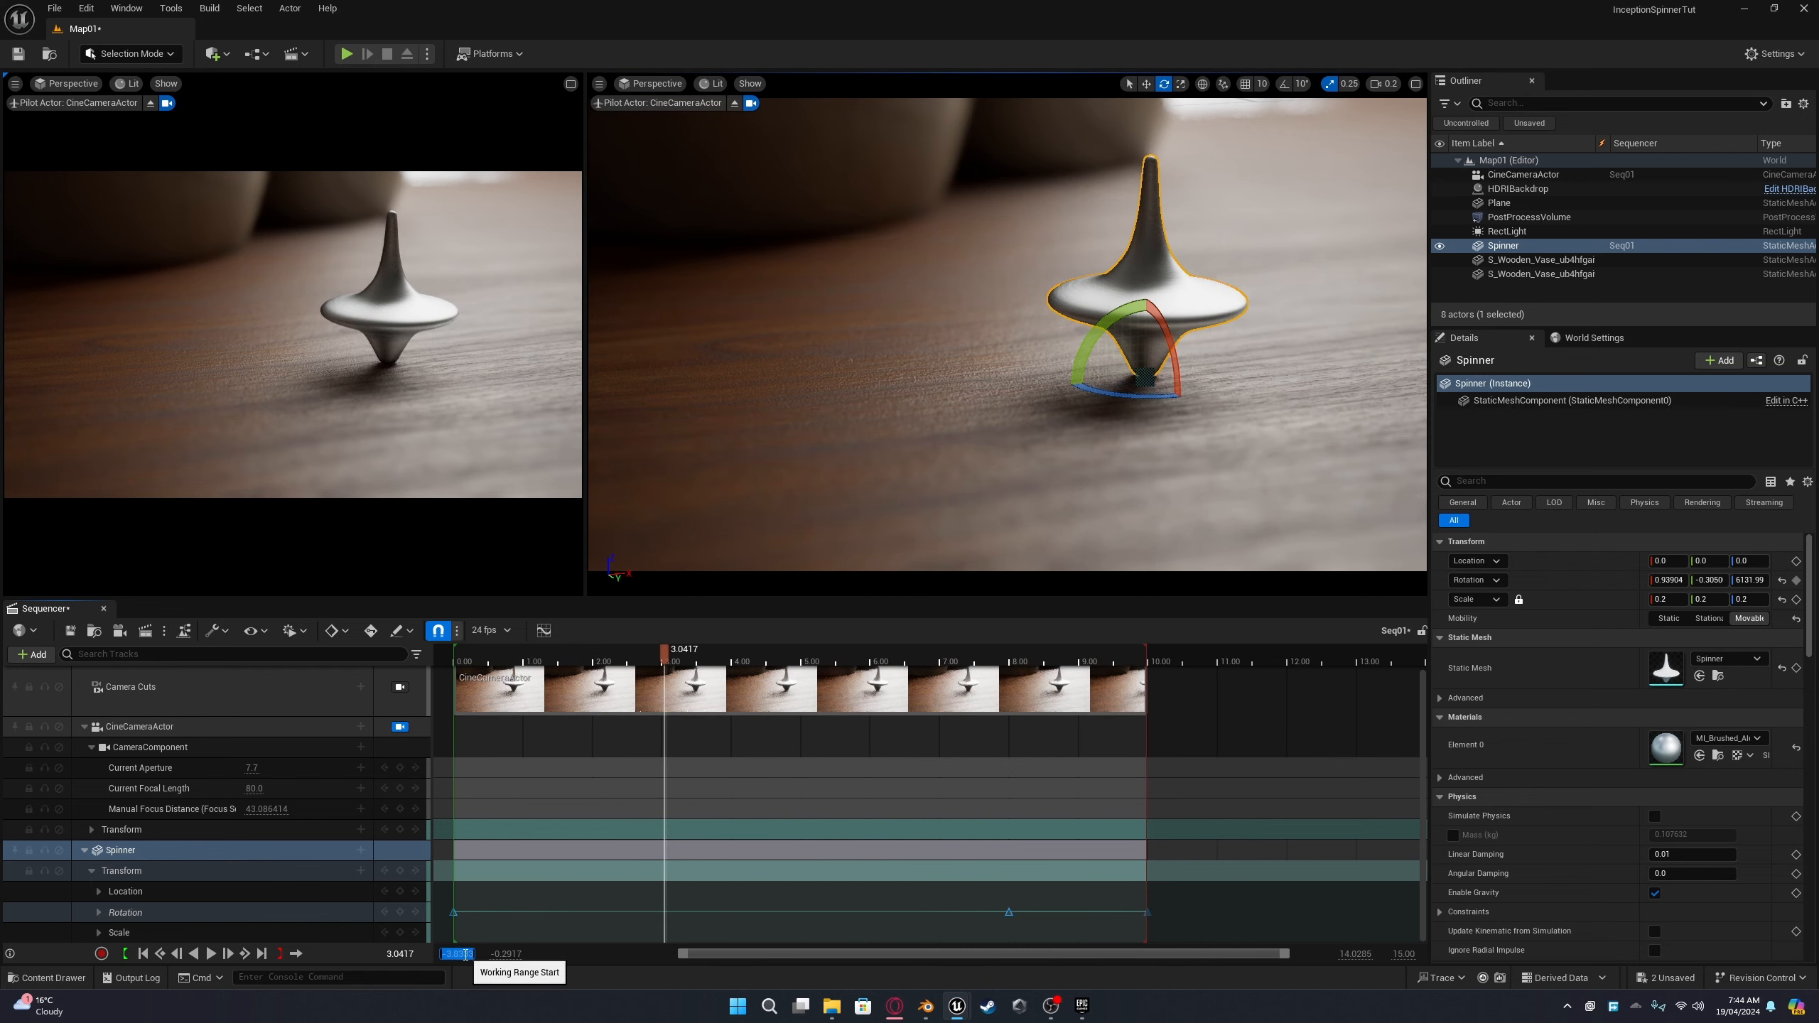
type("-15")
key("Return")
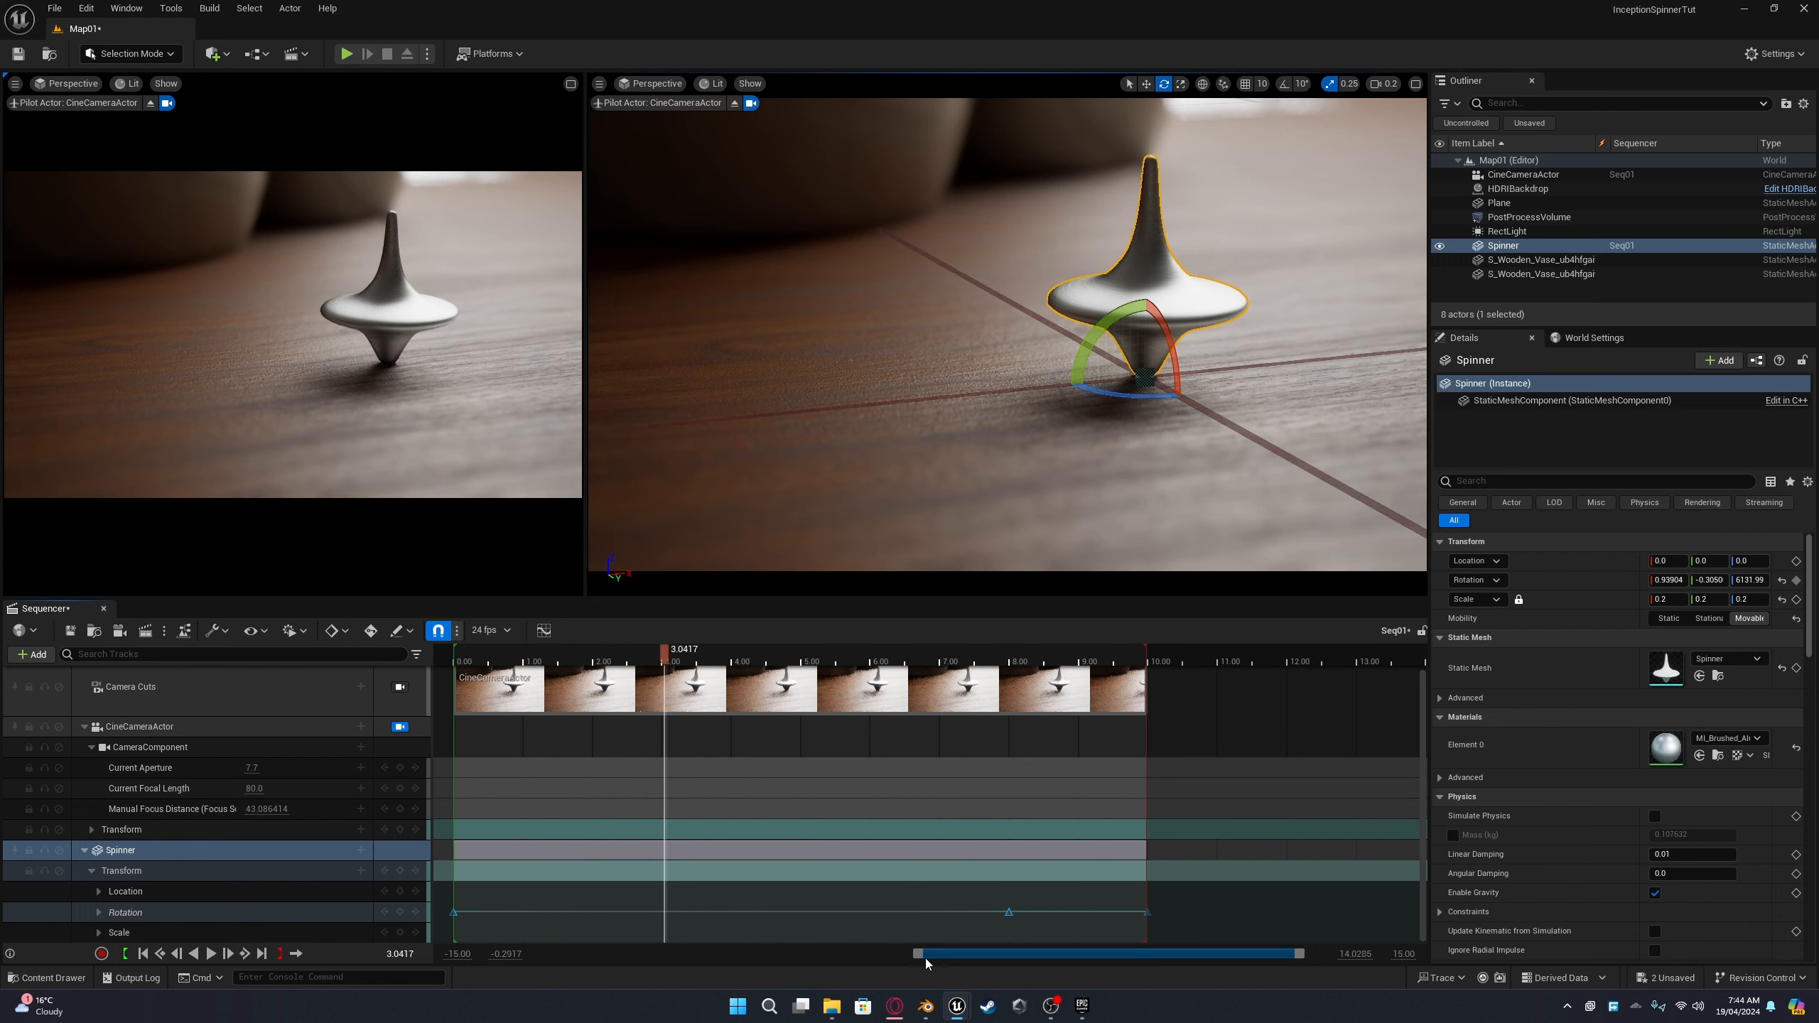
left_click_drag(925, 958, 569, 958)
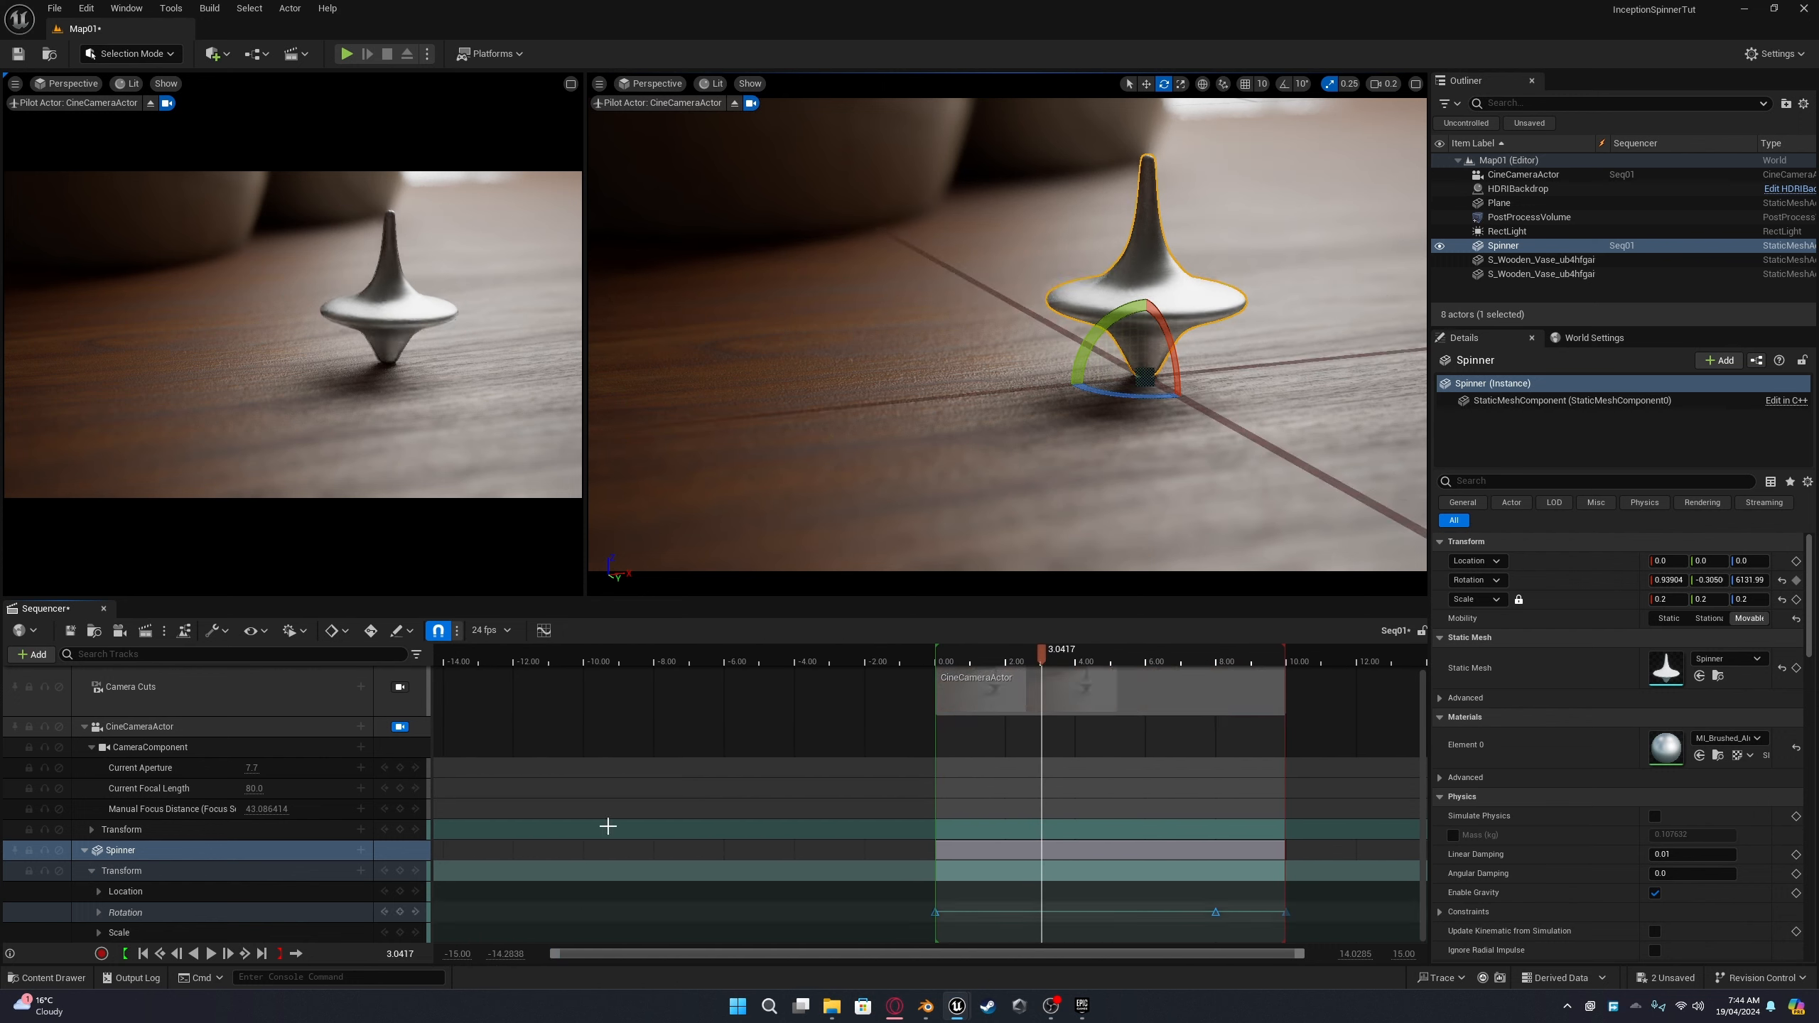
Step: Add a rotation keyframe for the Spinner at -10 seconds with a Z rotation of -18000°
left_click(584, 657)
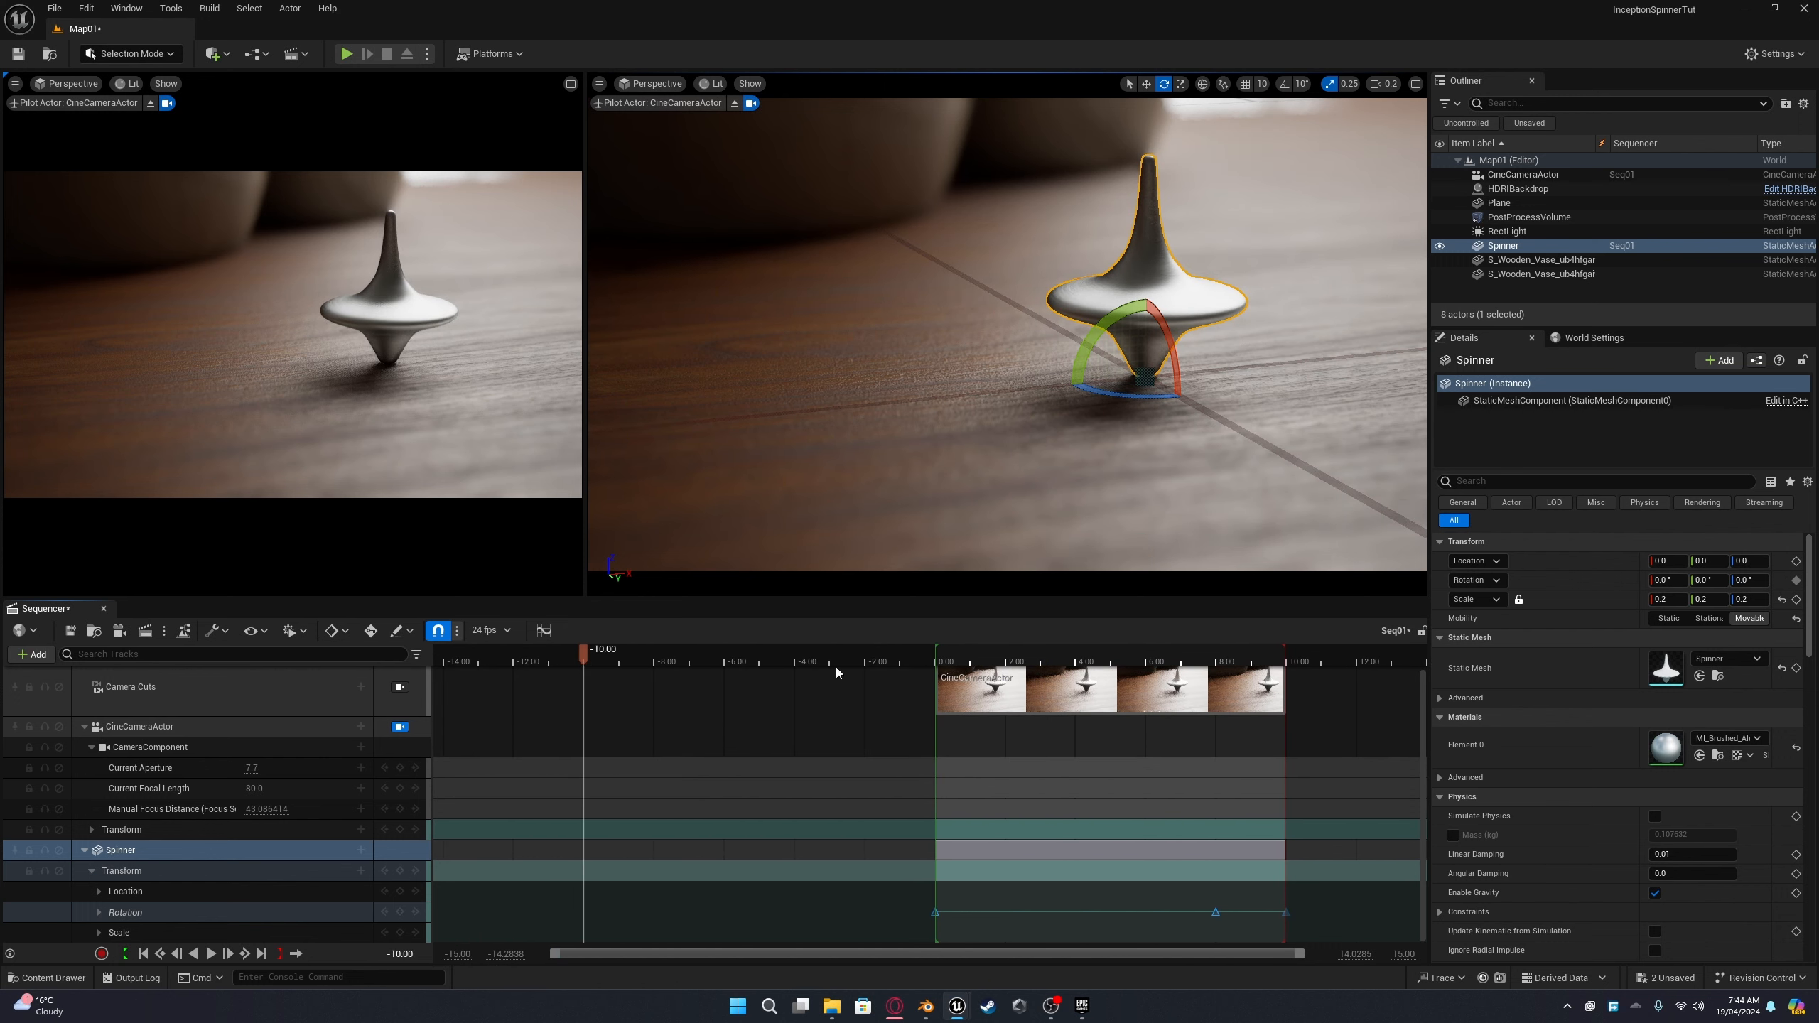
left_click(1747, 581)
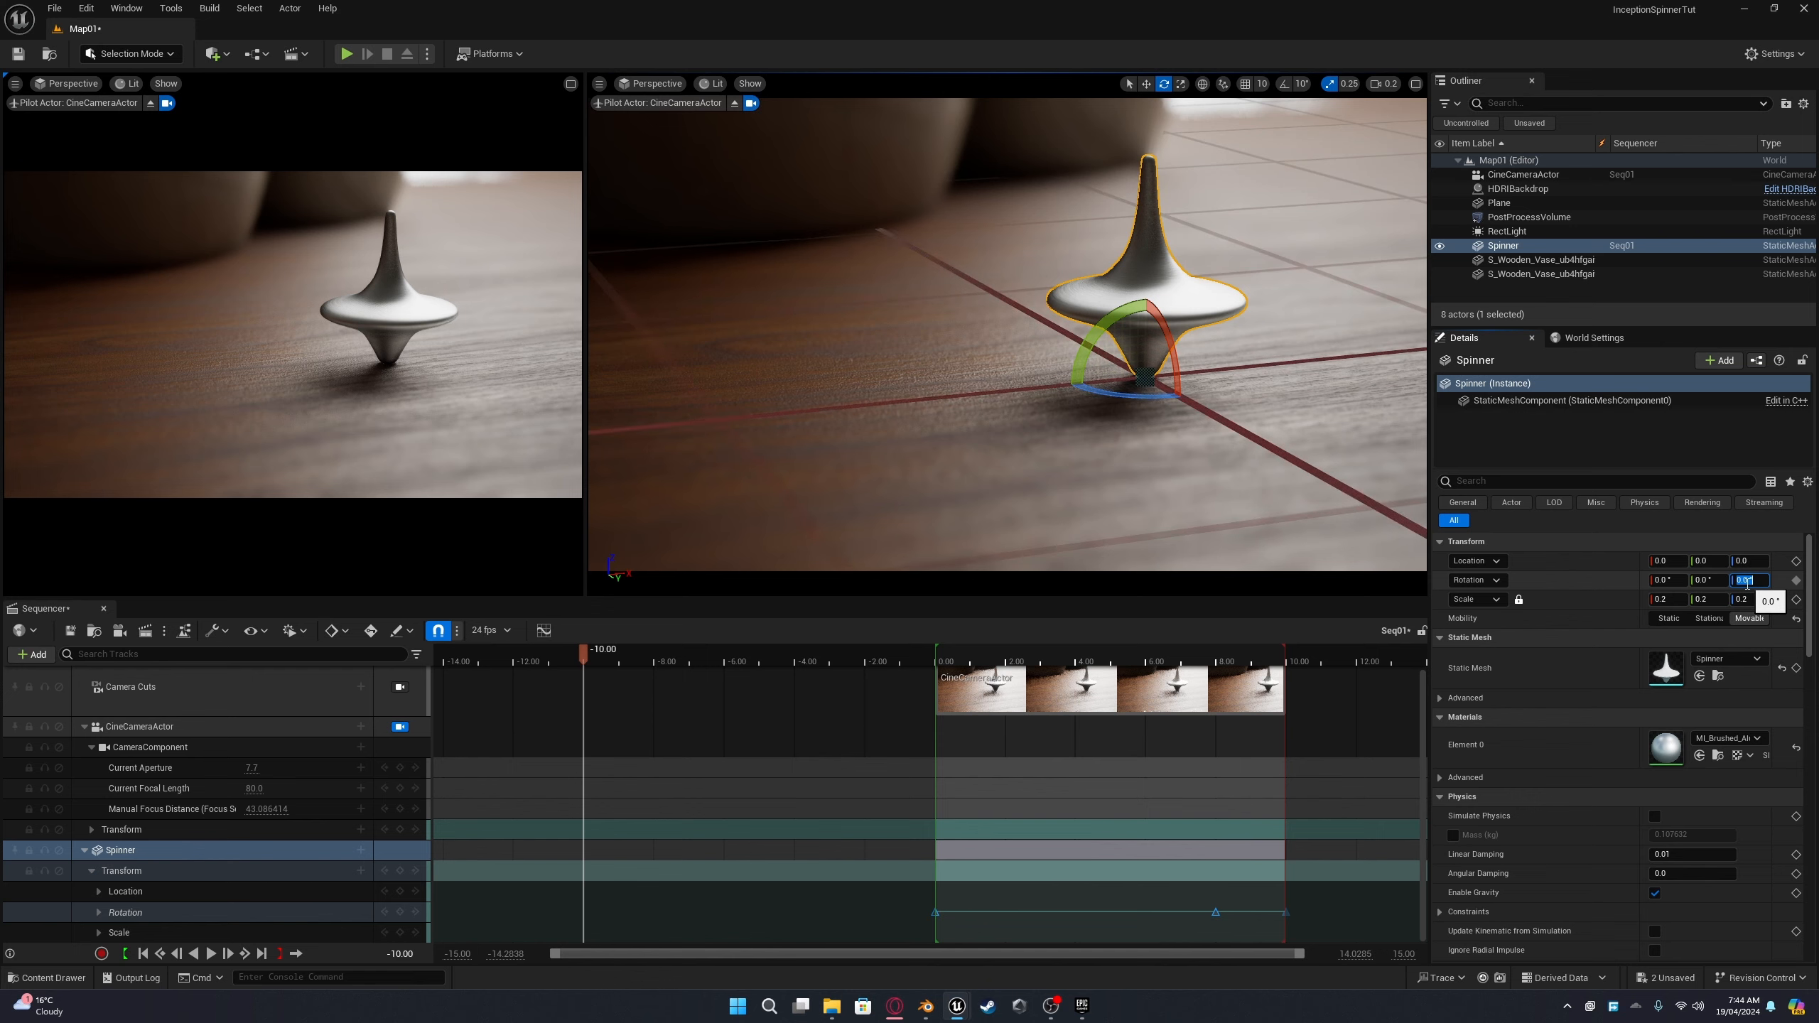
type("-18000")
key("Return")
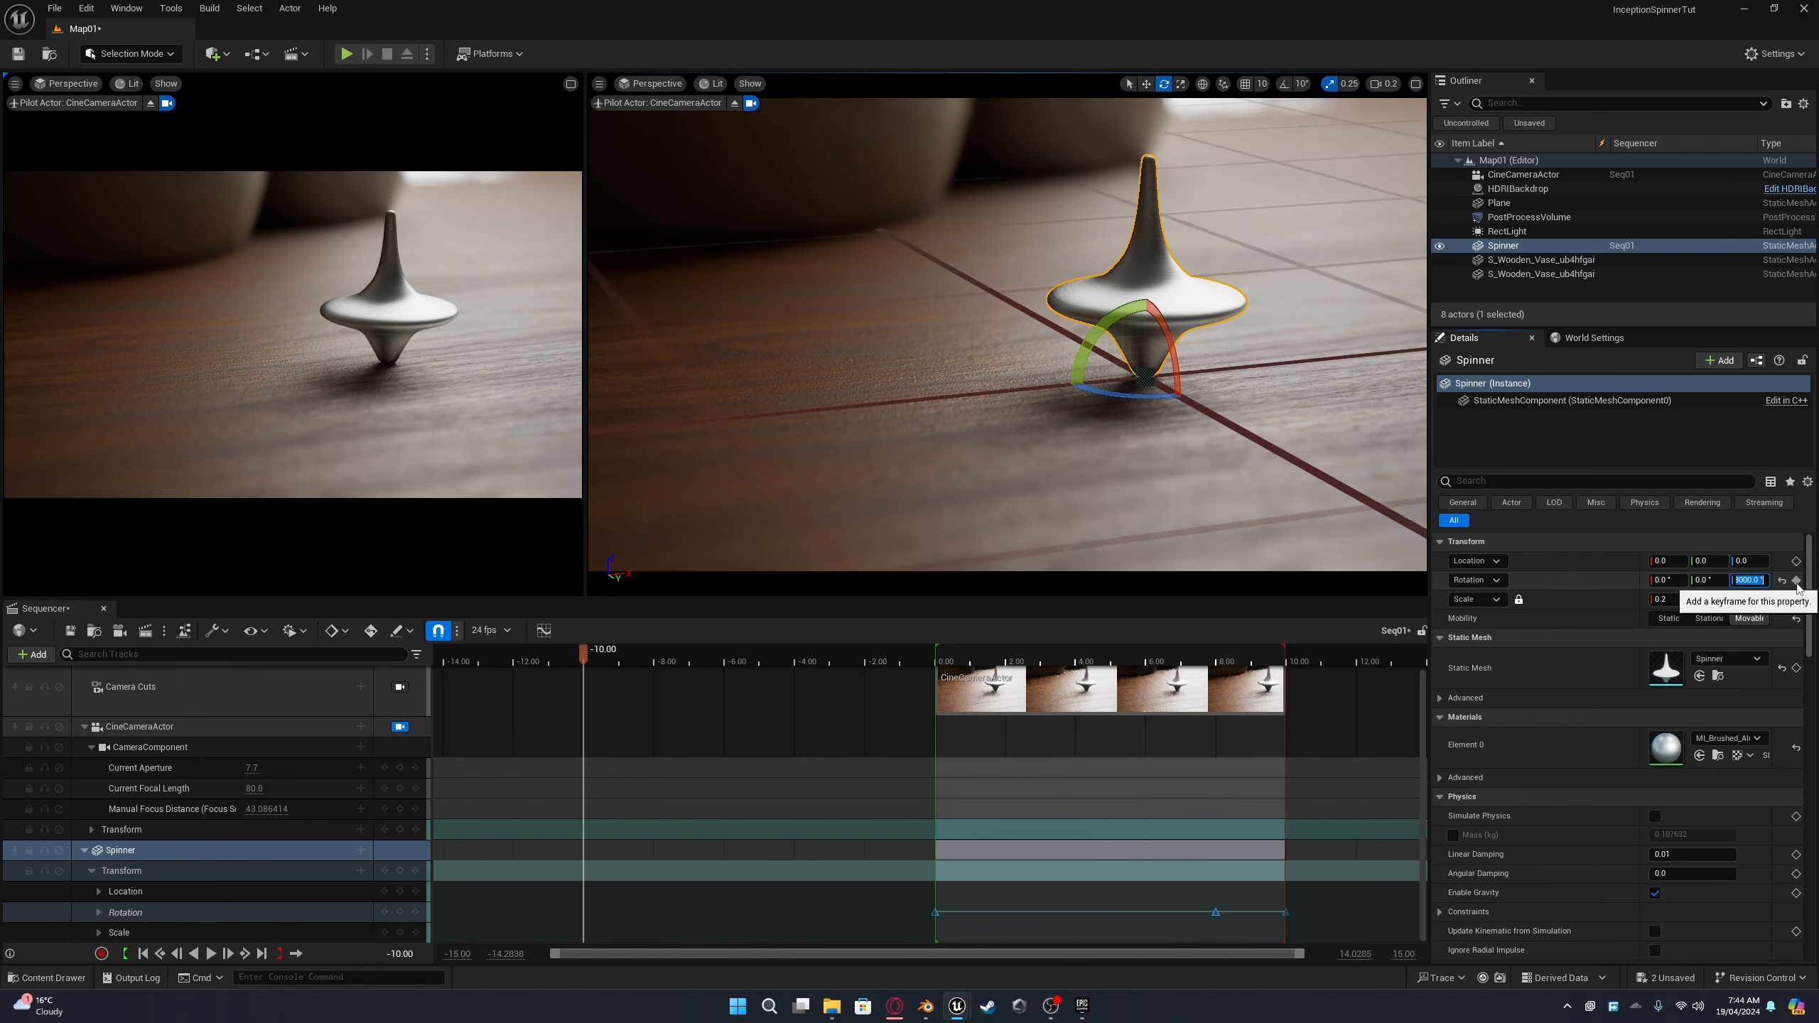
left_click(1796, 580)
Step: Play the sequence from around 0 seconds to check the Spinner's motion at the start of the shot
left_click(946, 664)
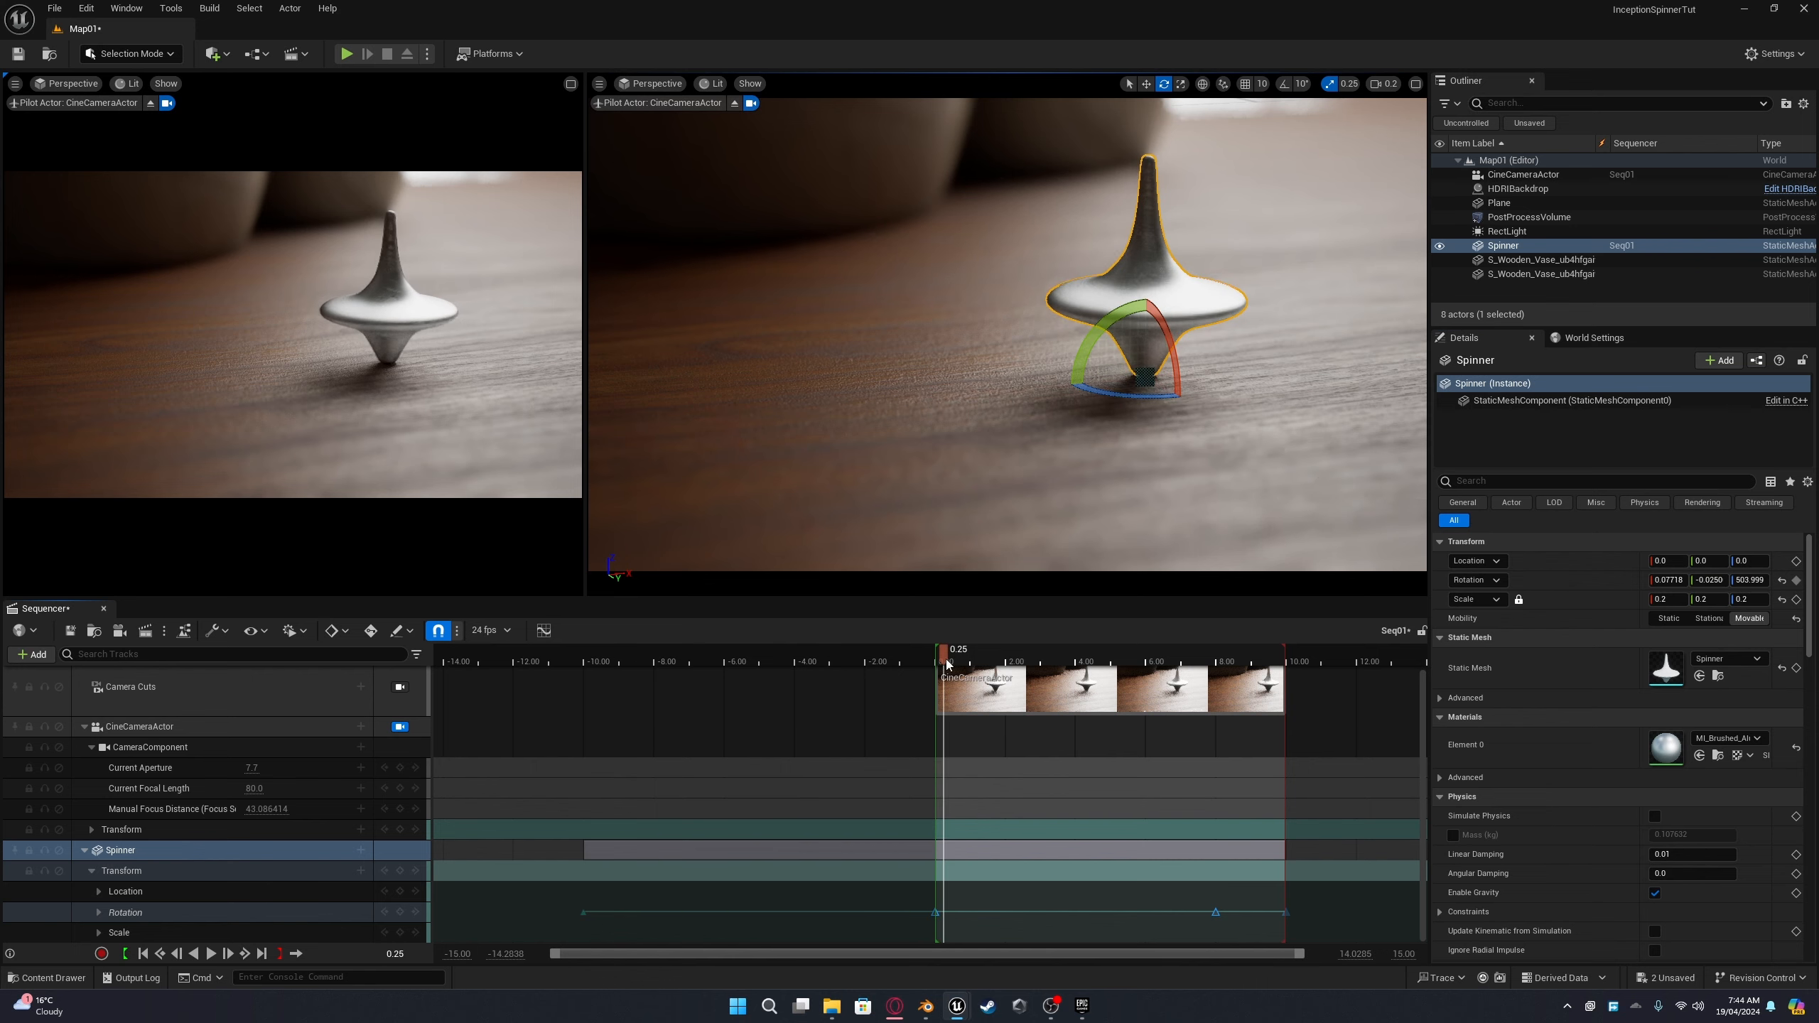
left_click_drag(553, 954, 811, 946)
left_click(666, 650)
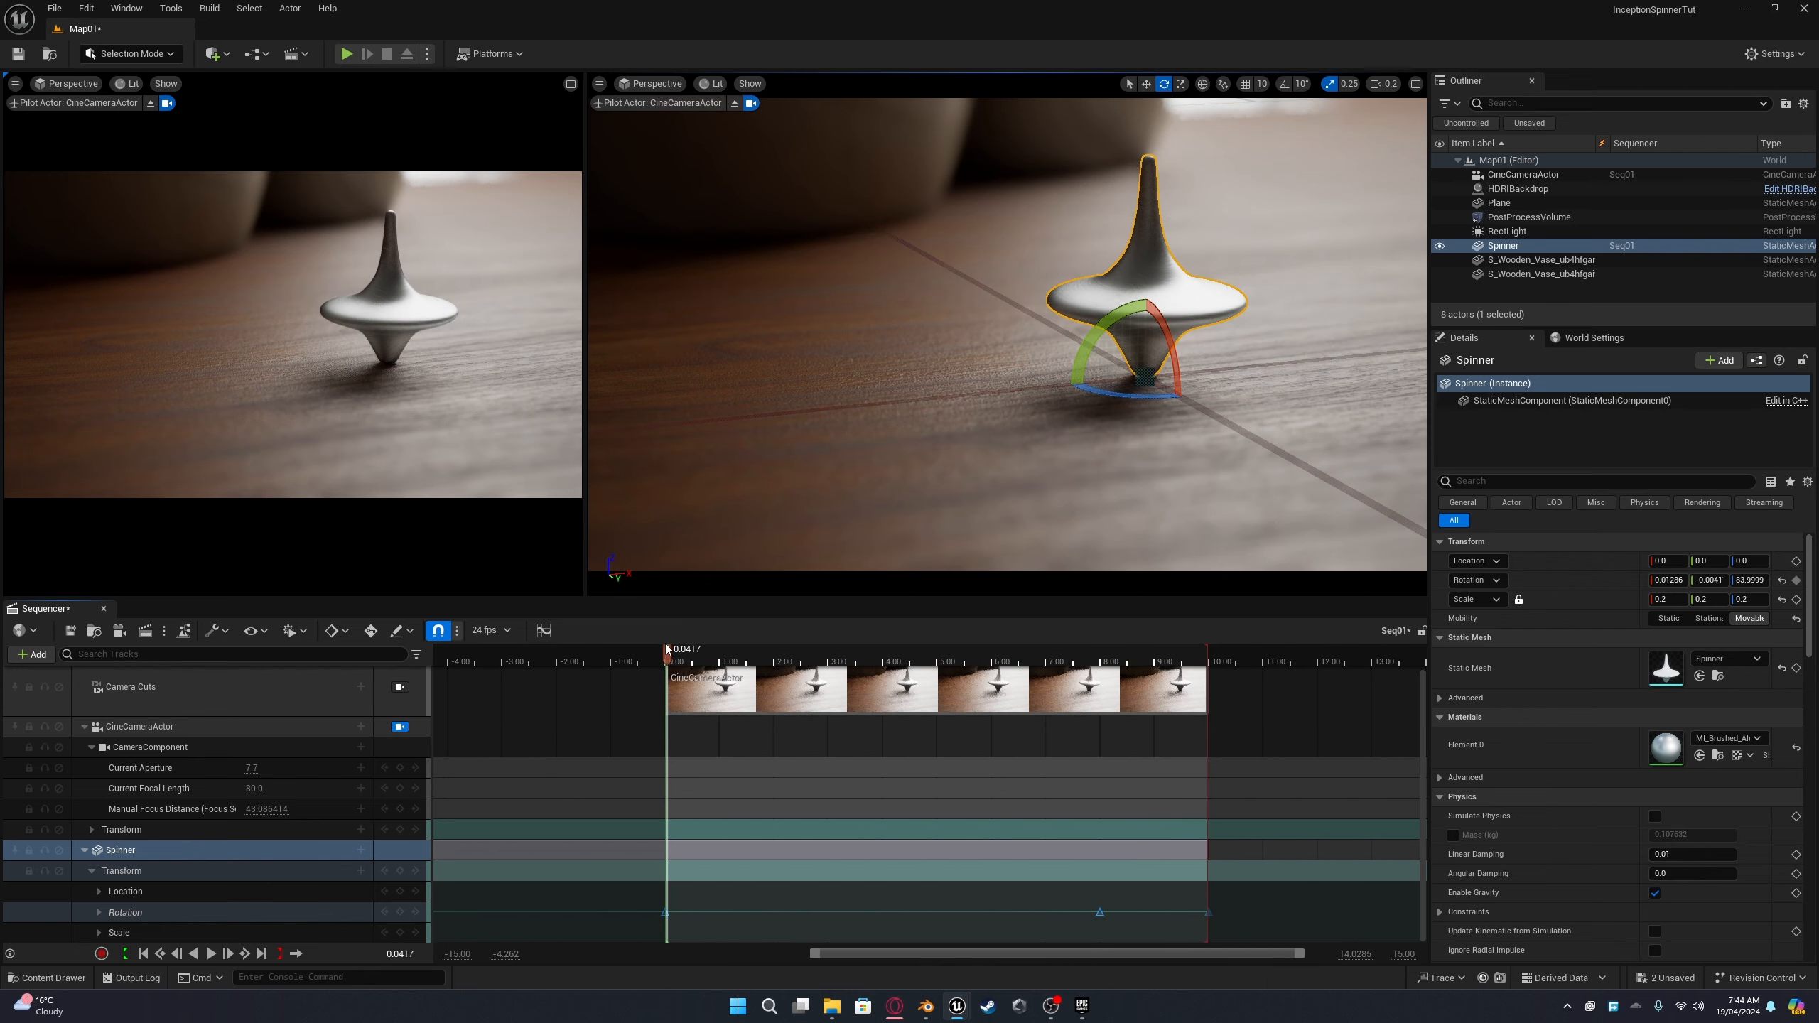
mouse_move(659, 652)
left_mouse_down()
mouse_move(623, 660)
mouse_move(660, 660)
left_mouse_up()
key("space")
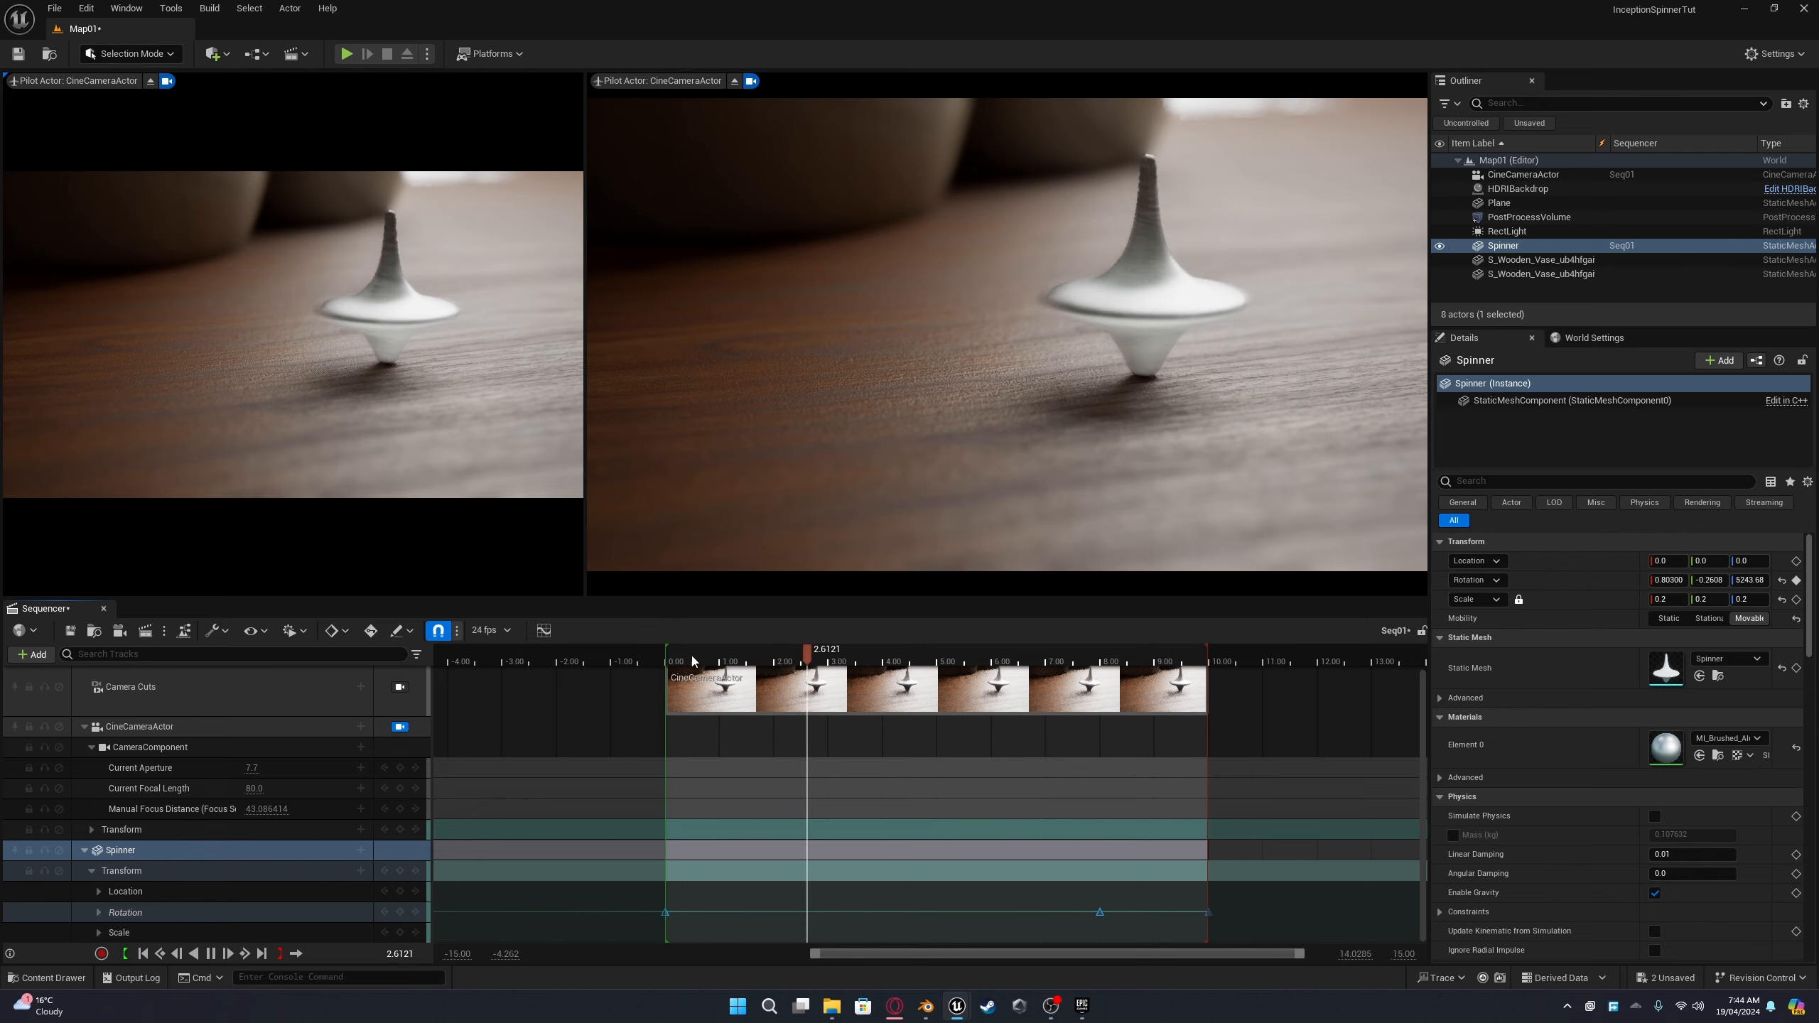
left_click(557, 660)
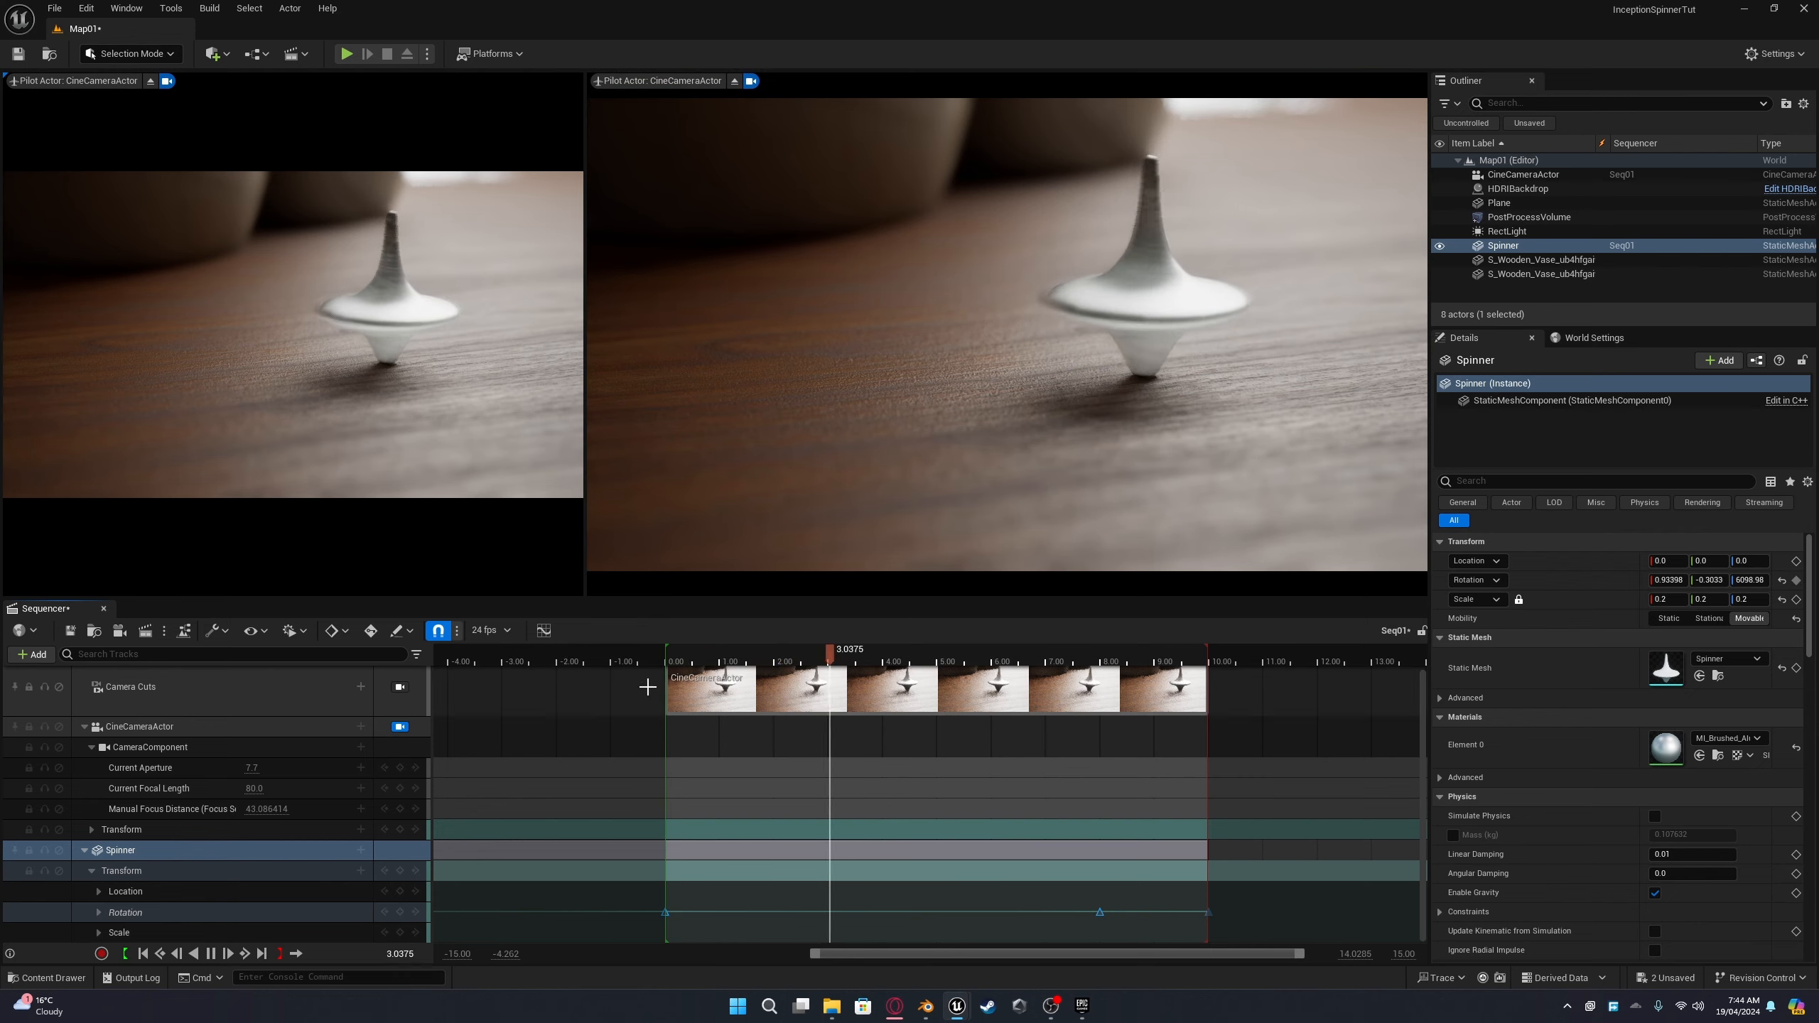
Step: Stop the playback, send Seq01 to the Movie Render Queue and open its render configuration
key("space")
left_click_drag(697, 651, 636, 699)
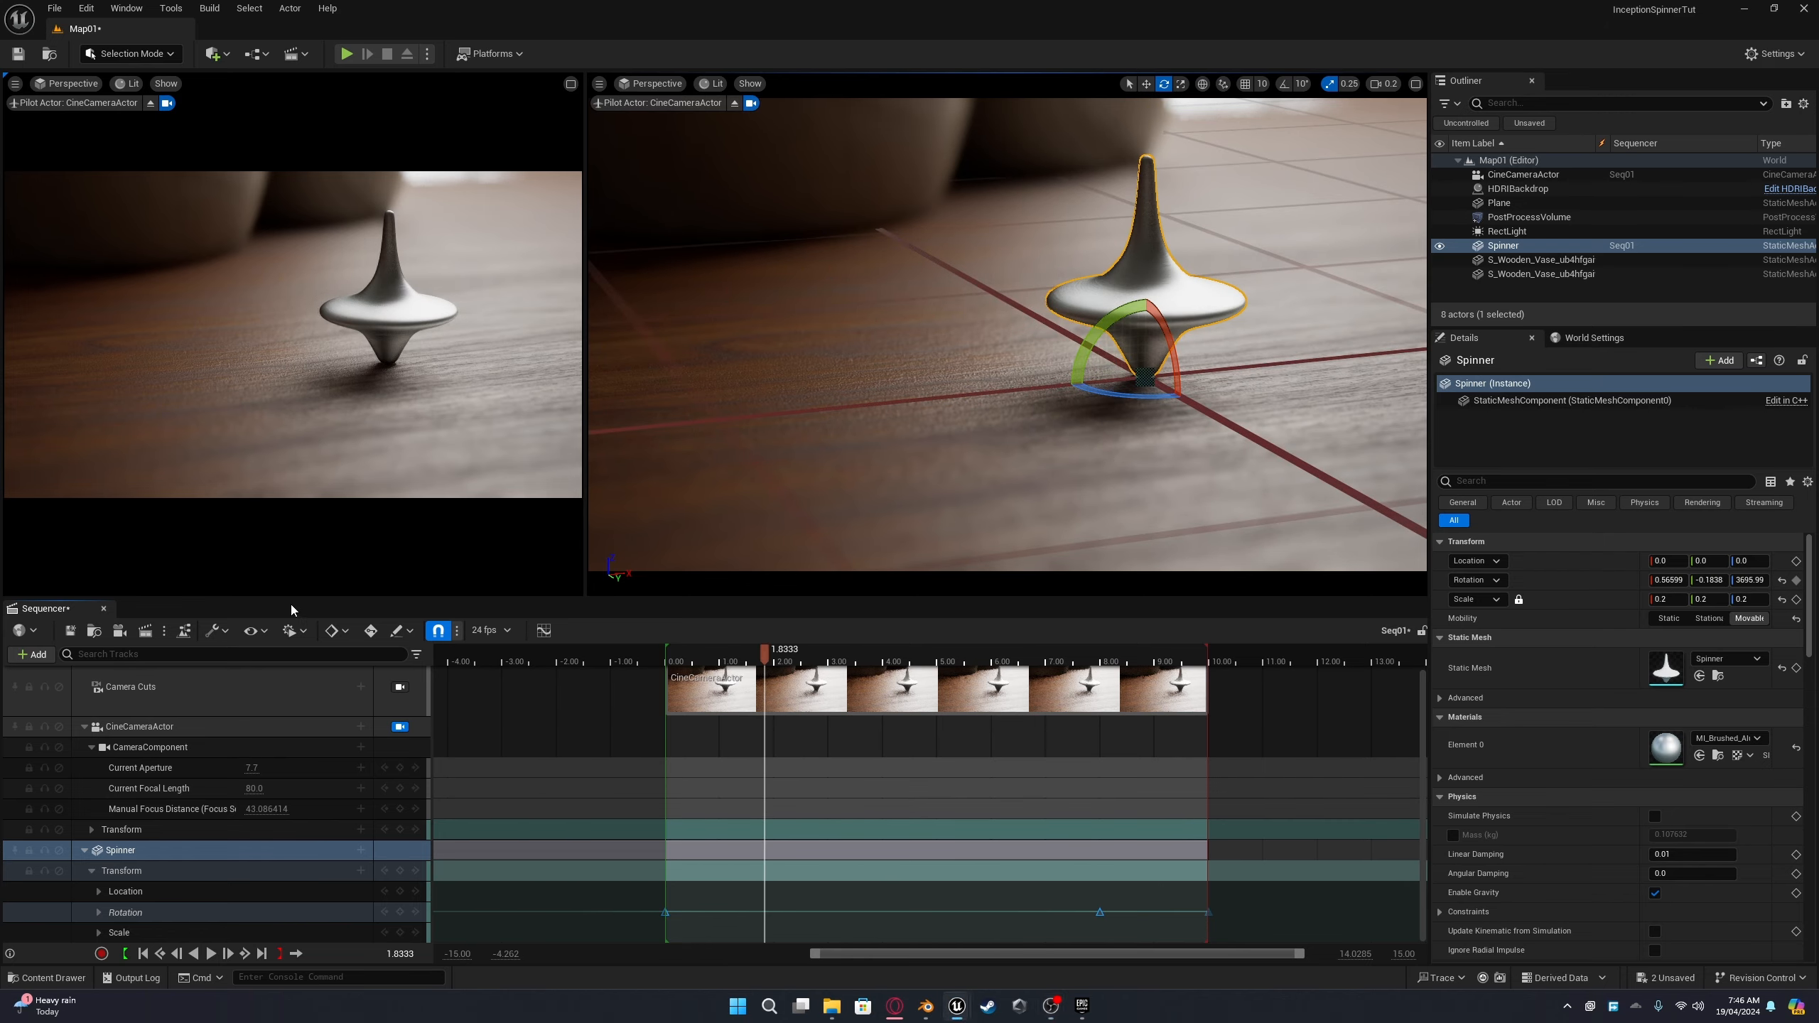
left_click(151, 632)
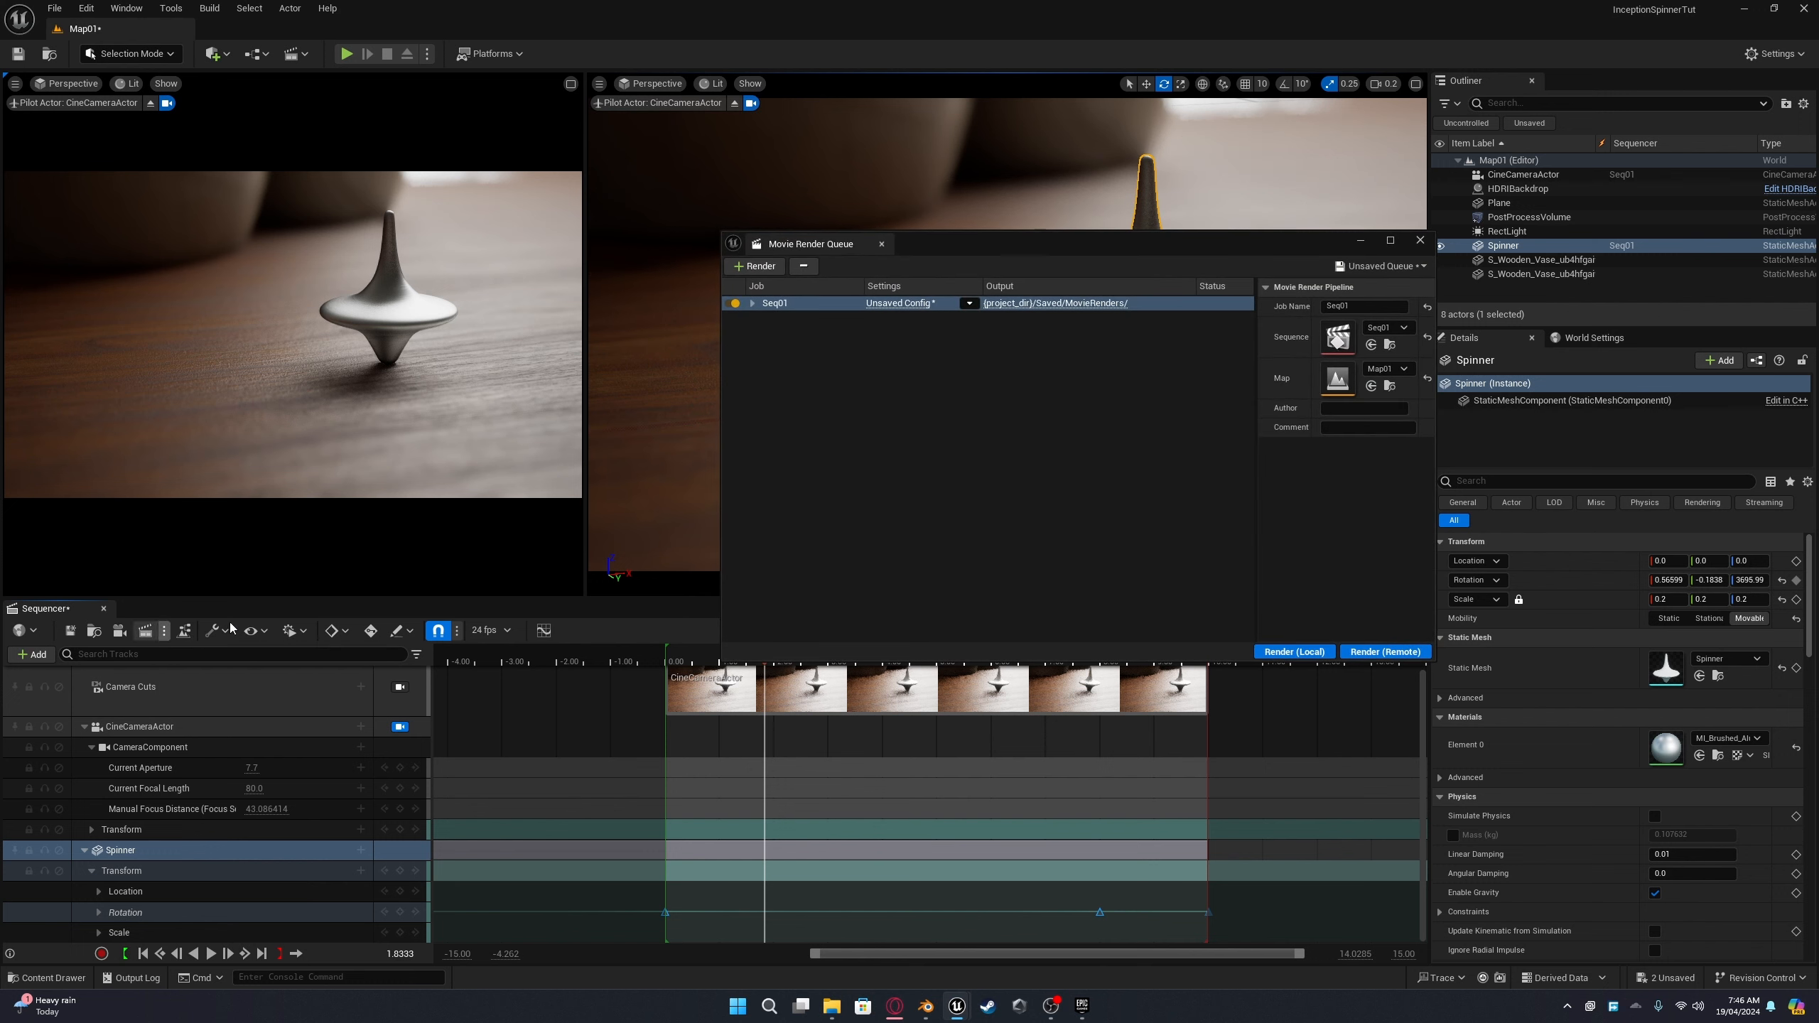
left_click_drag(978, 245, 849, 293)
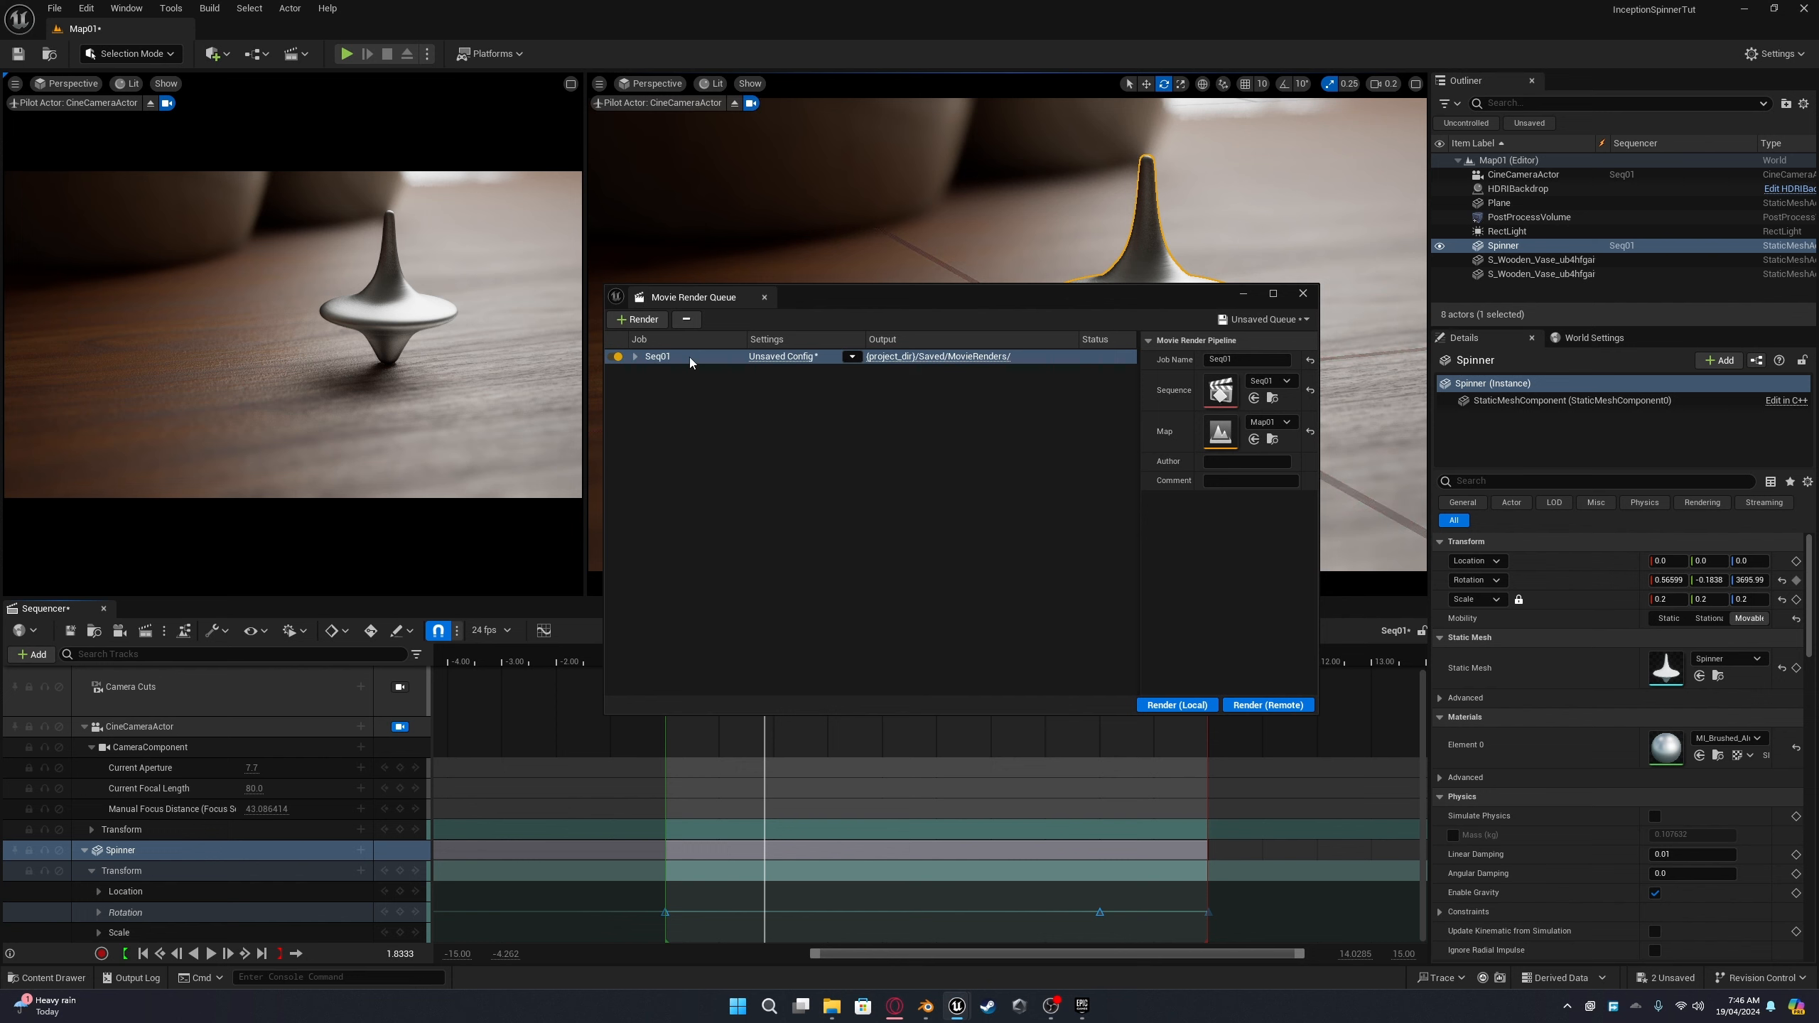
left_click(796, 358)
left_click_drag(826, 292, 918, 344)
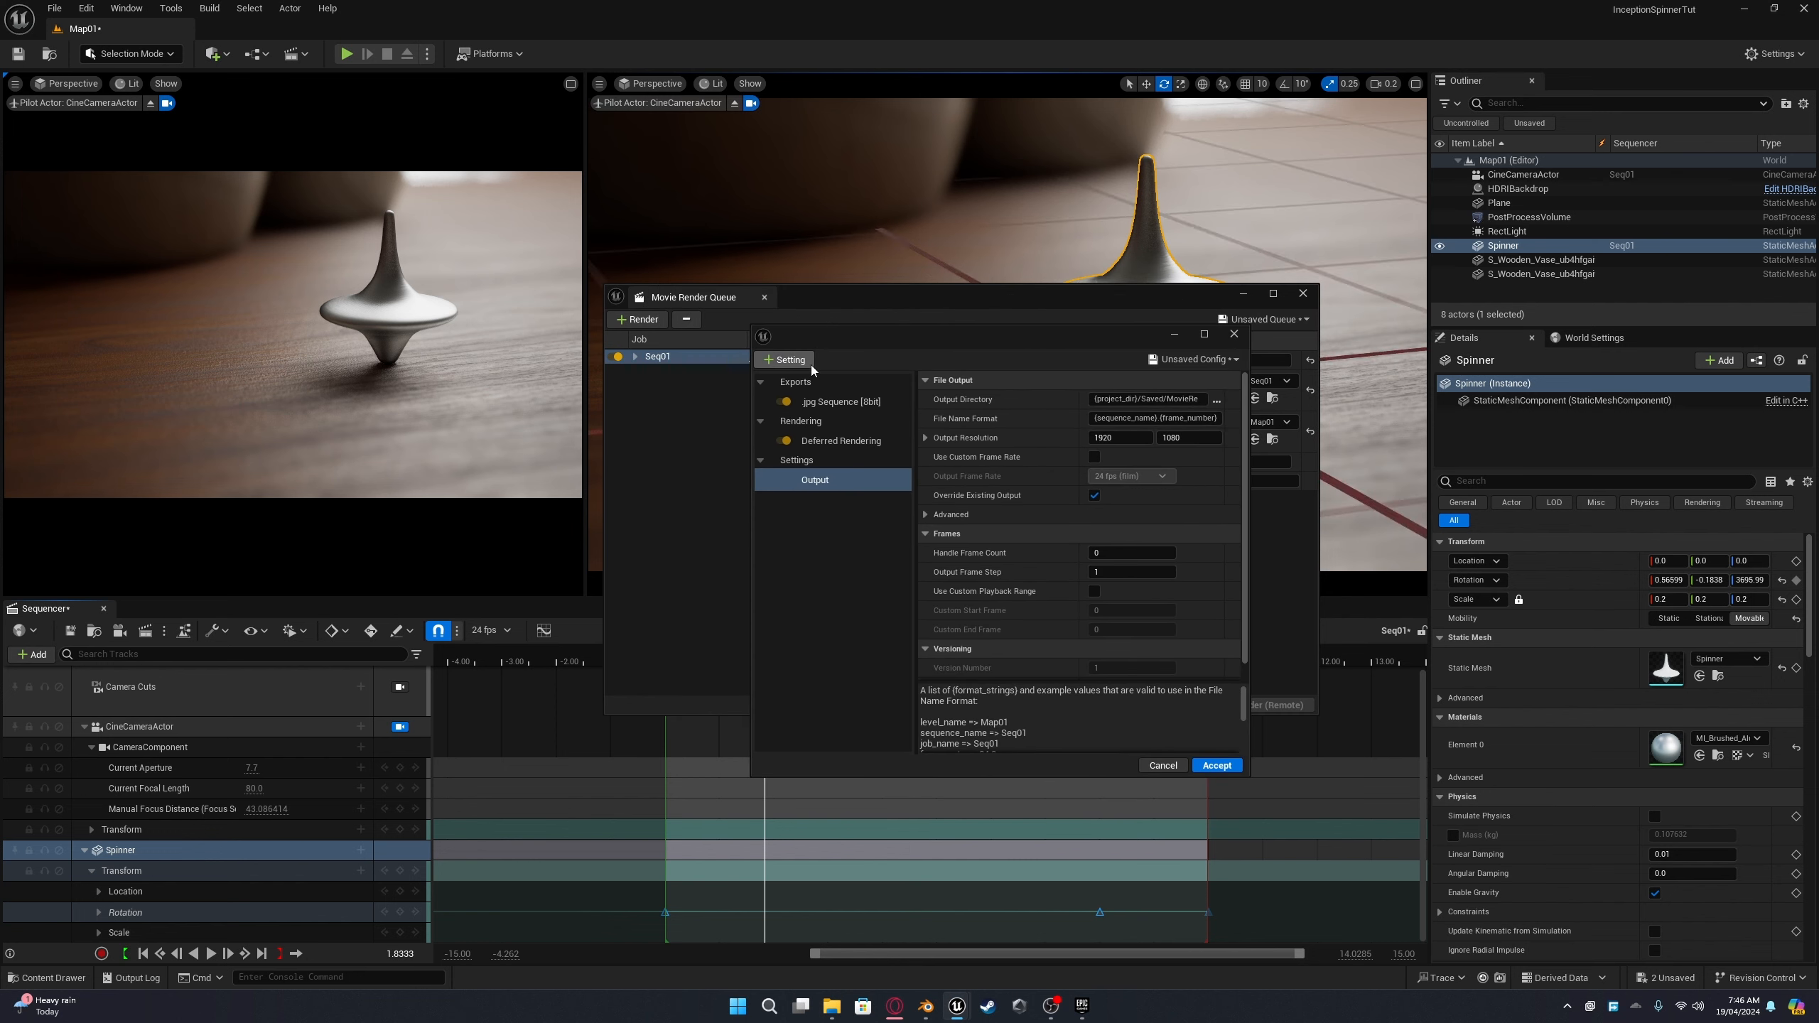
Step: Add the Game Overrides setting to the render configuration and look over the engine's scalability groups
left_click(808, 363)
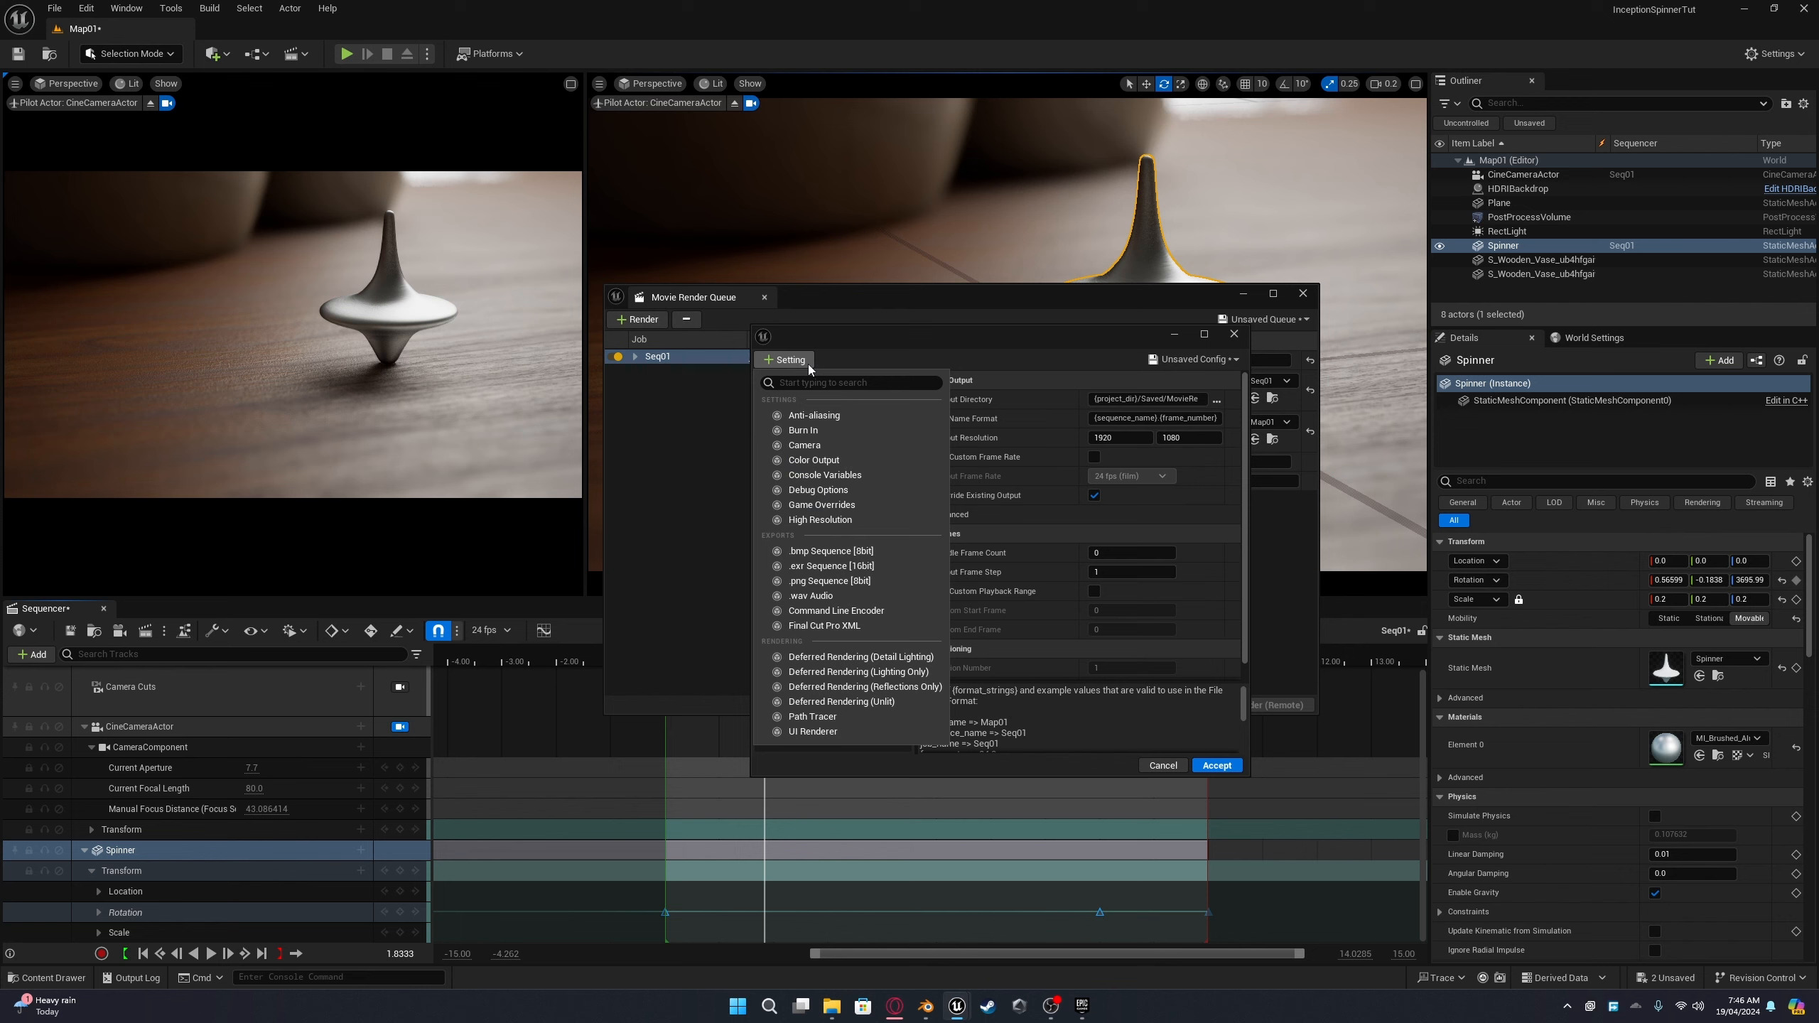
left_click(827, 505)
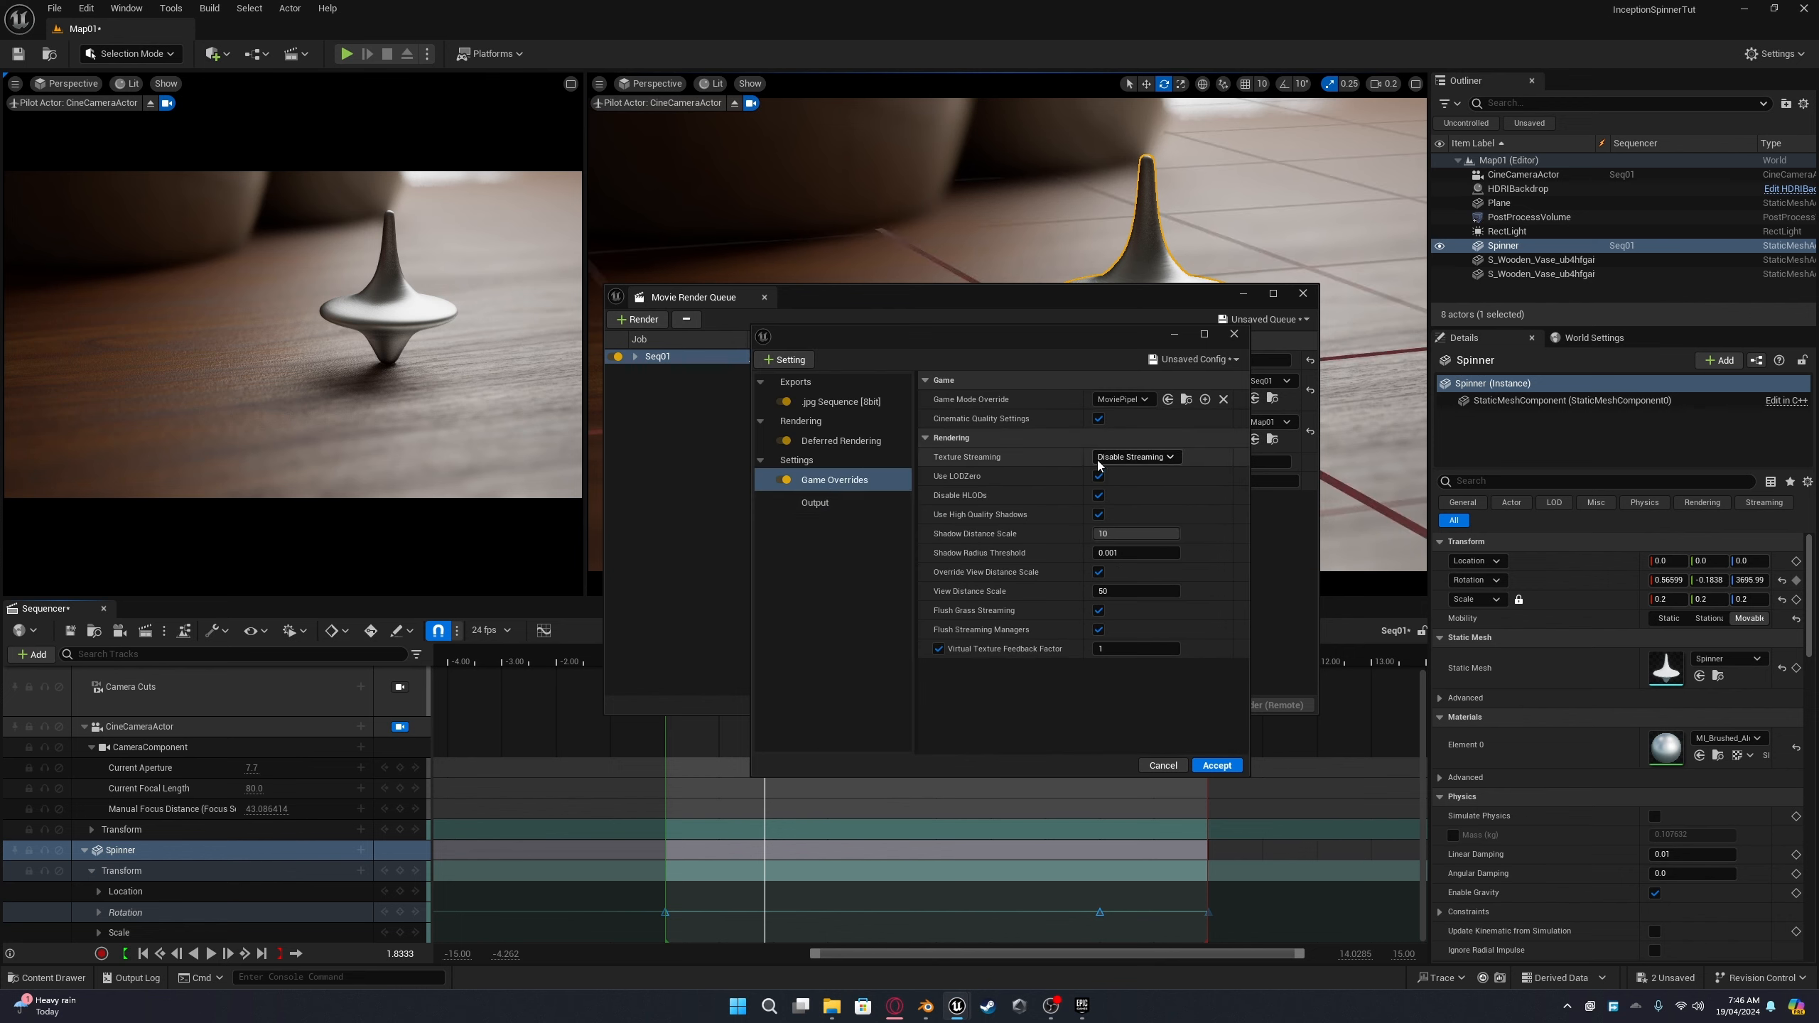
left_click(1763, 55)
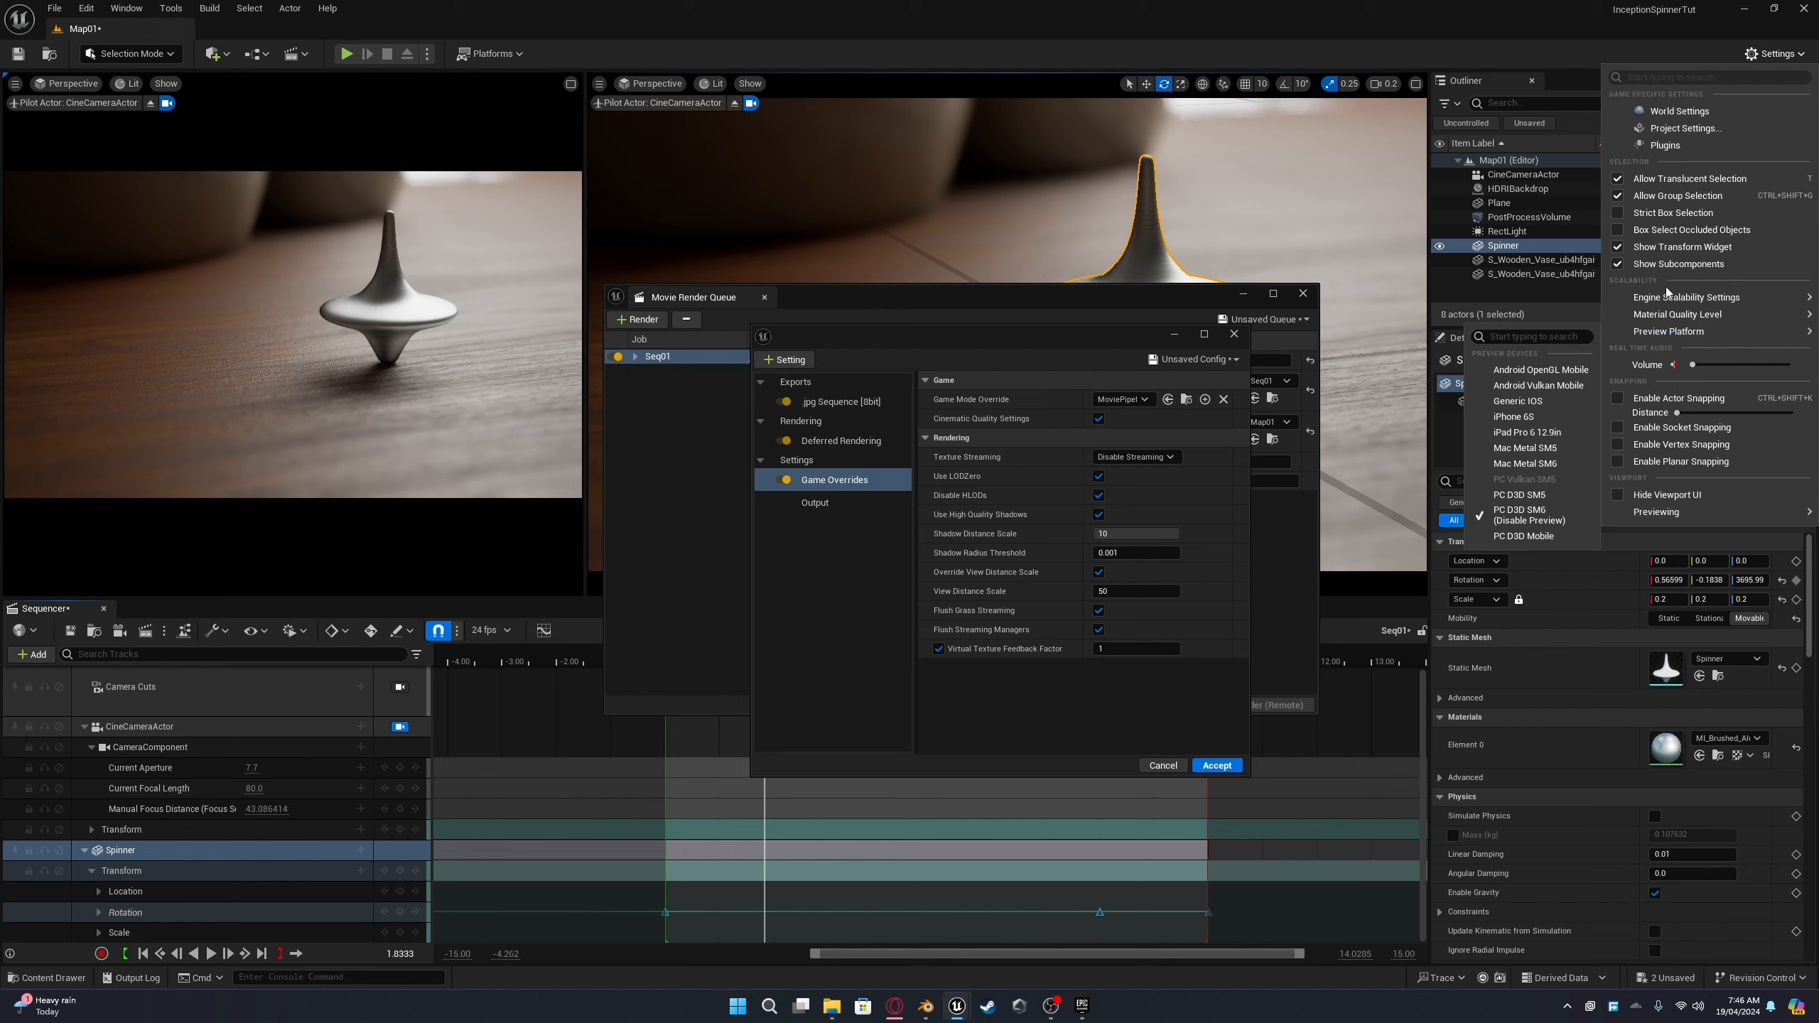
mouse_move(1674, 305)
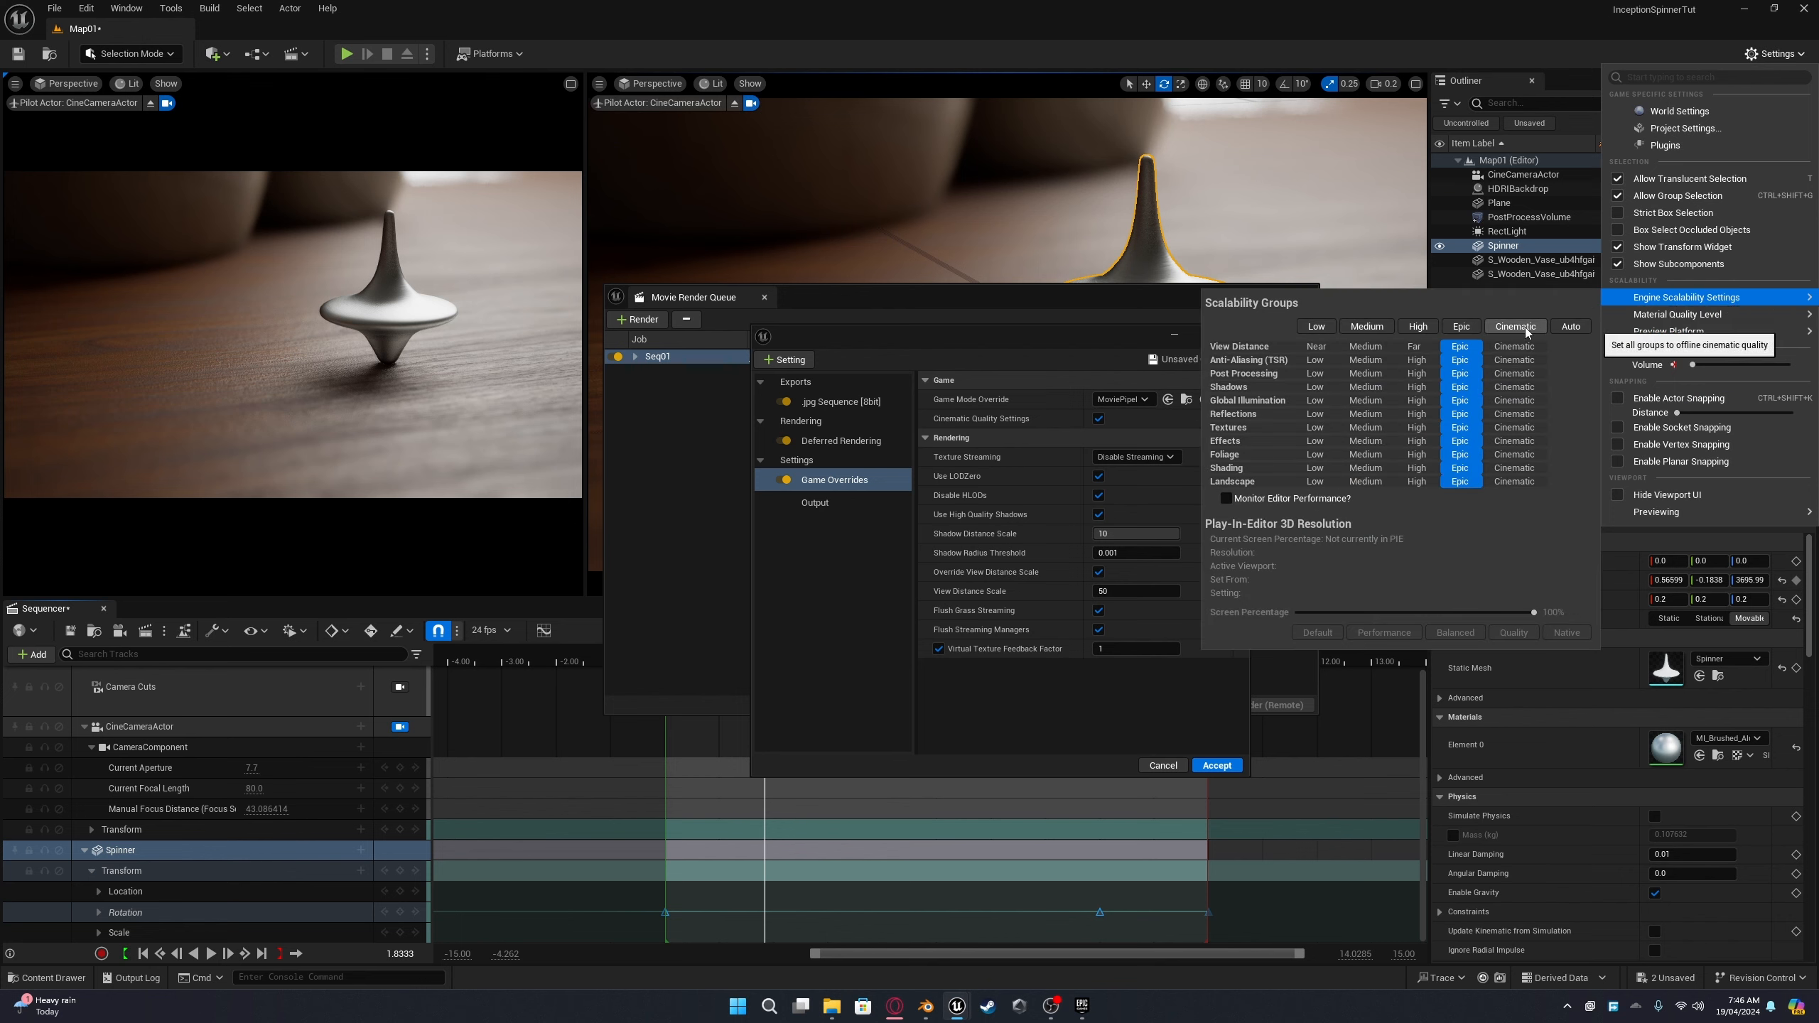
left_click(810, 558)
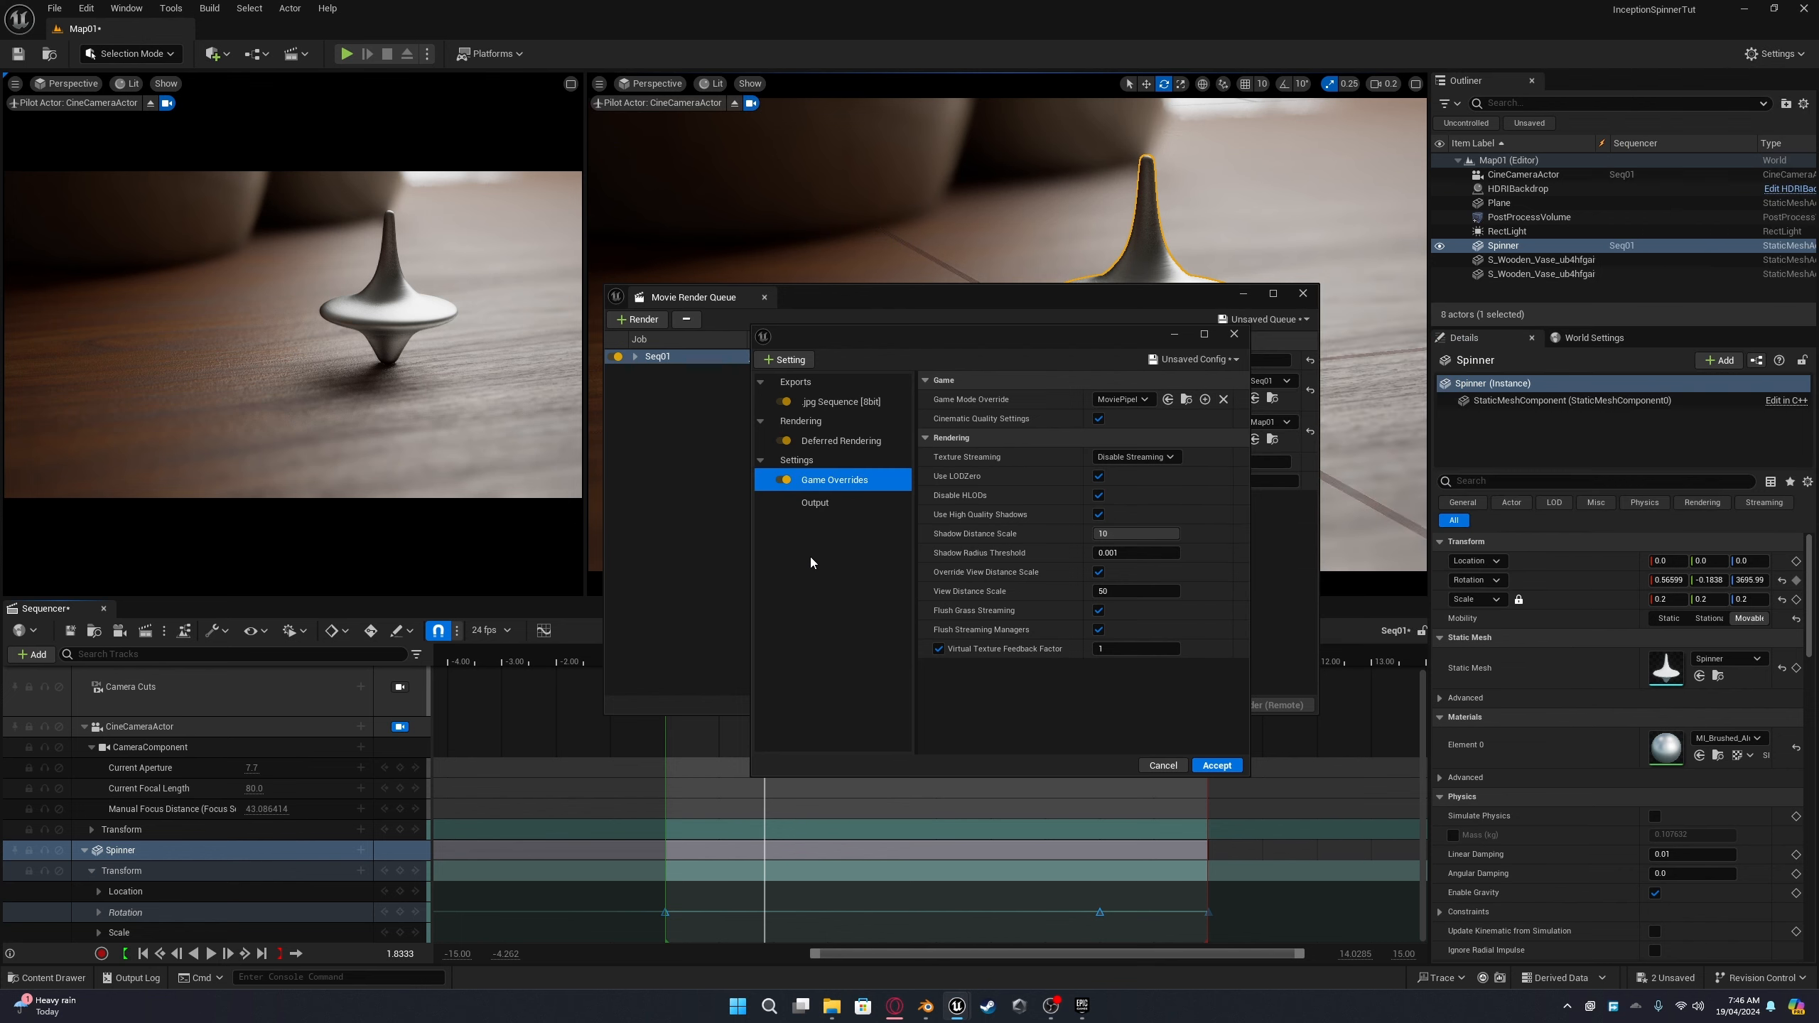
Step: Add an Anti-aliasing setting with a temporal sample count of 64 and override anti-aliasing with the None method
left_click(785, 364)
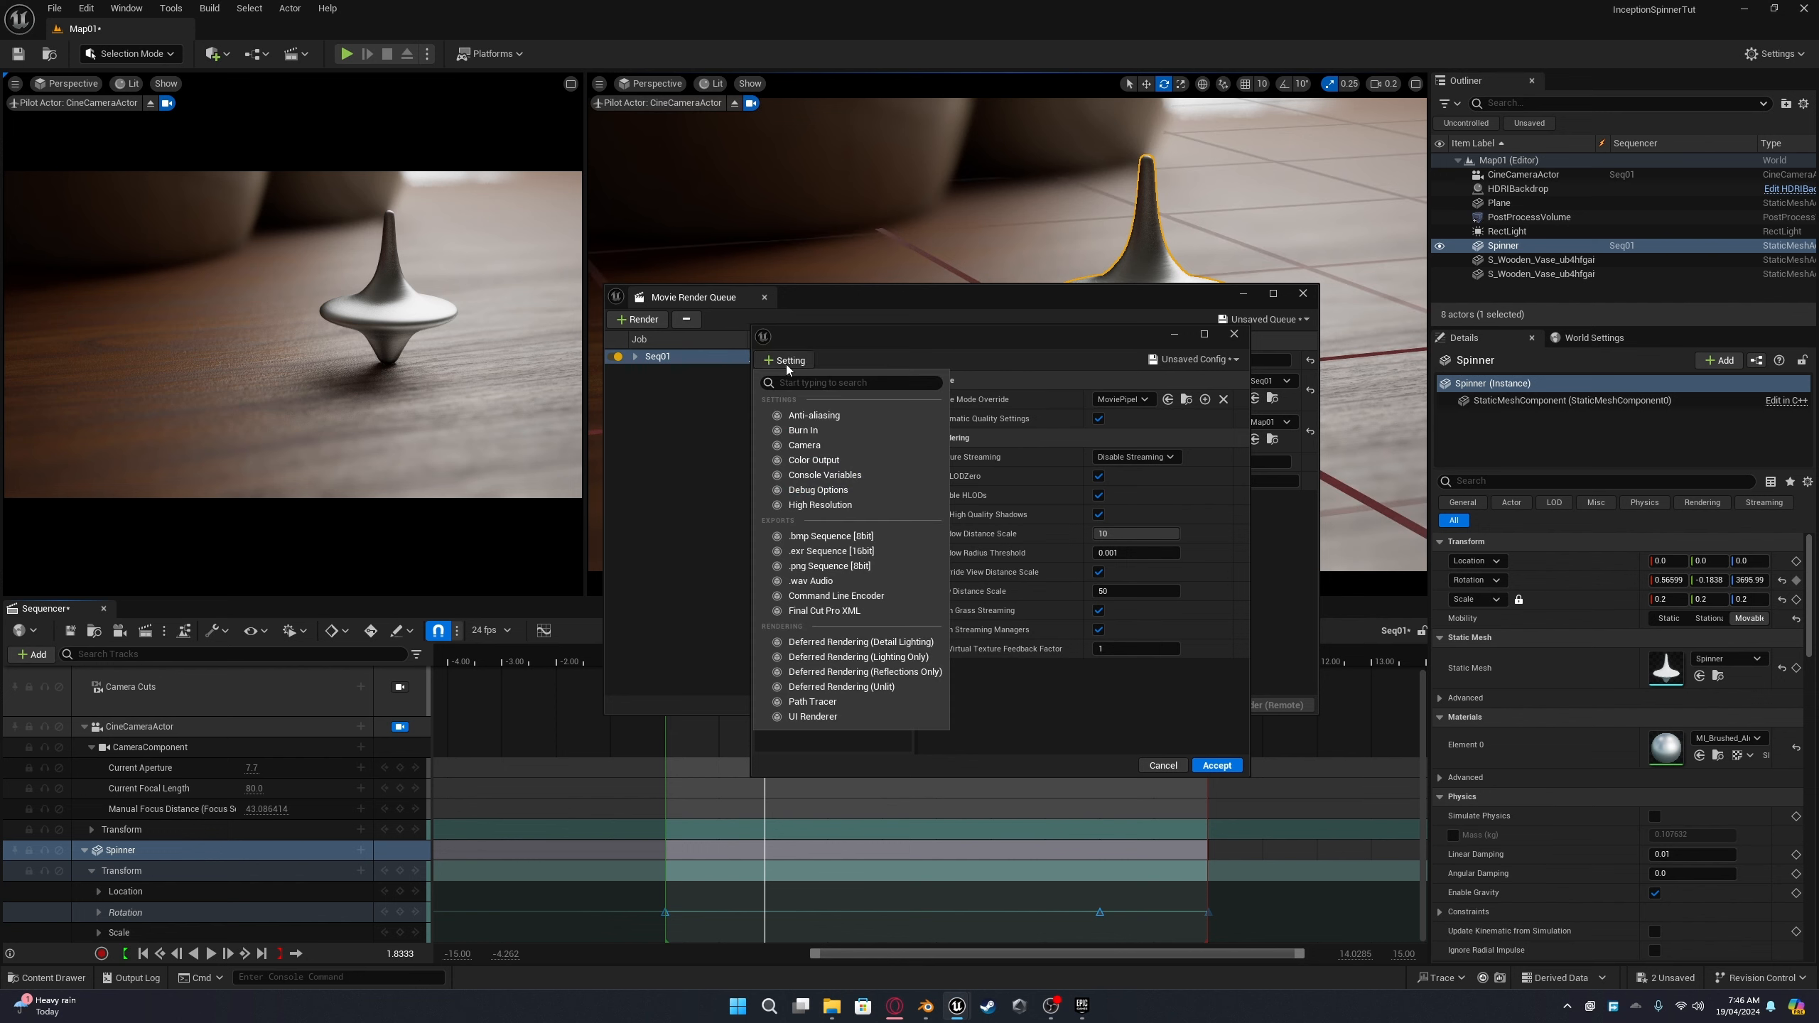
type("ant")
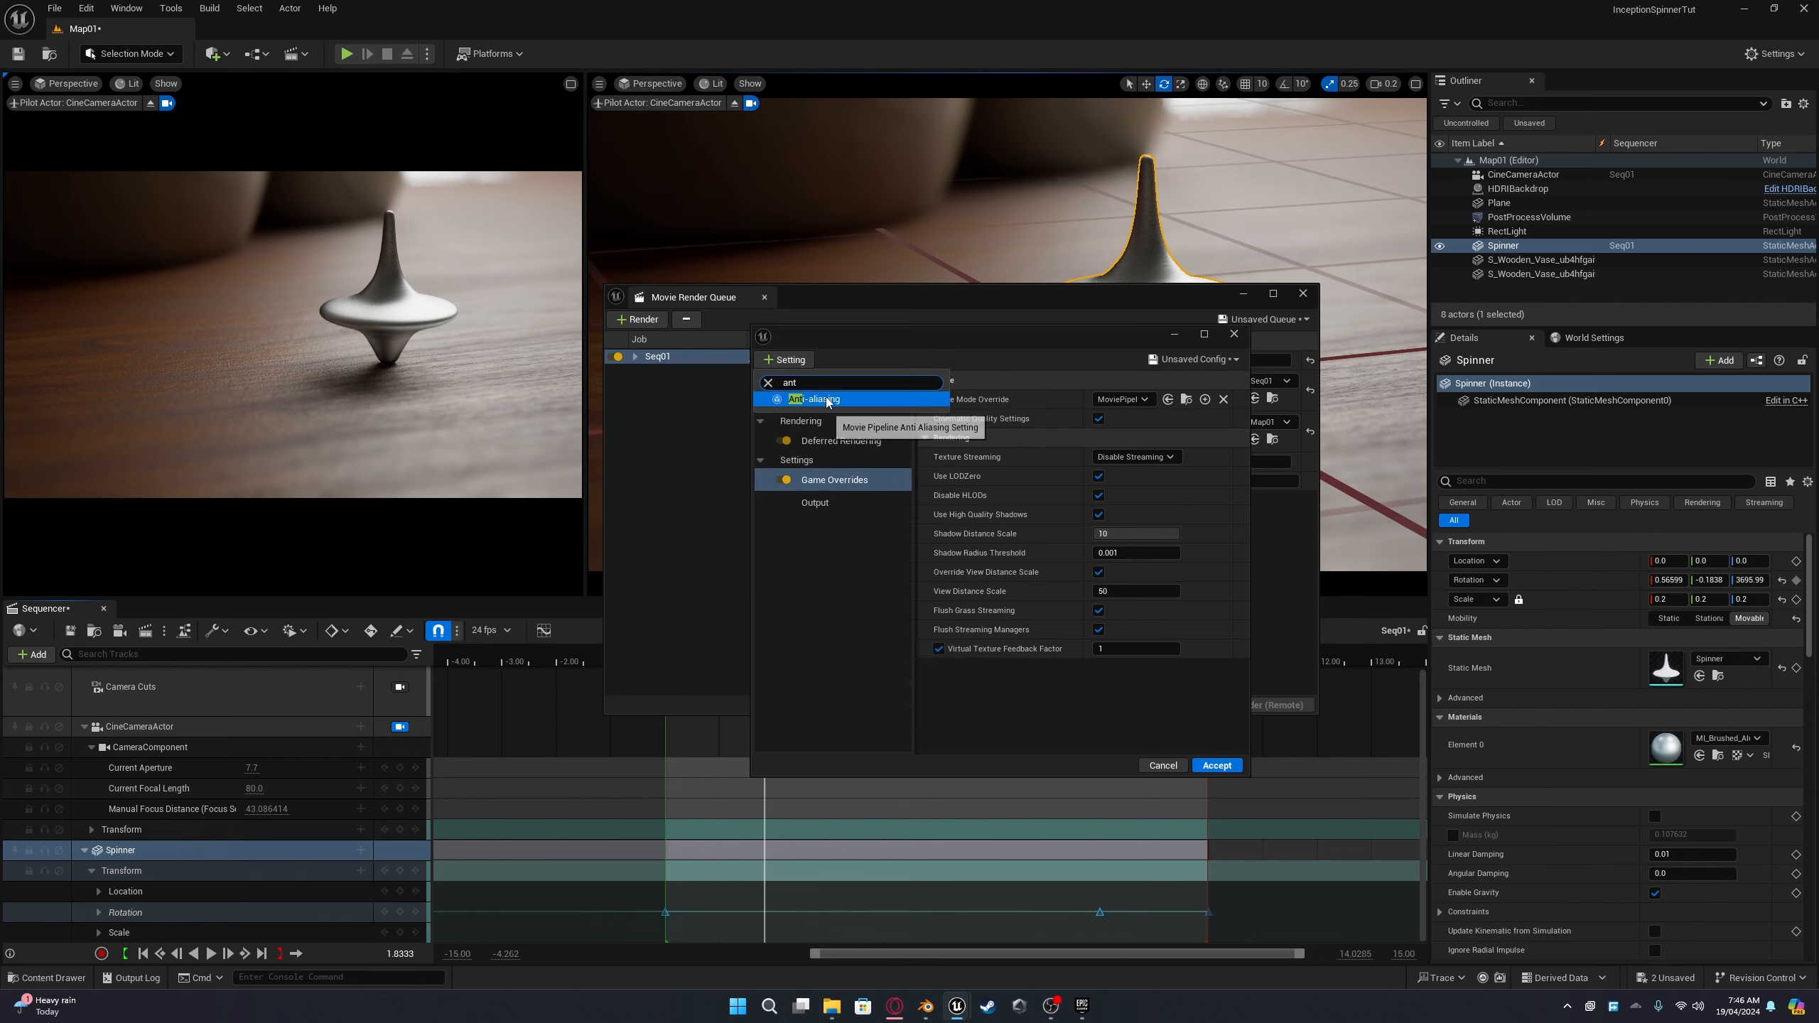
left_click(814, 399)
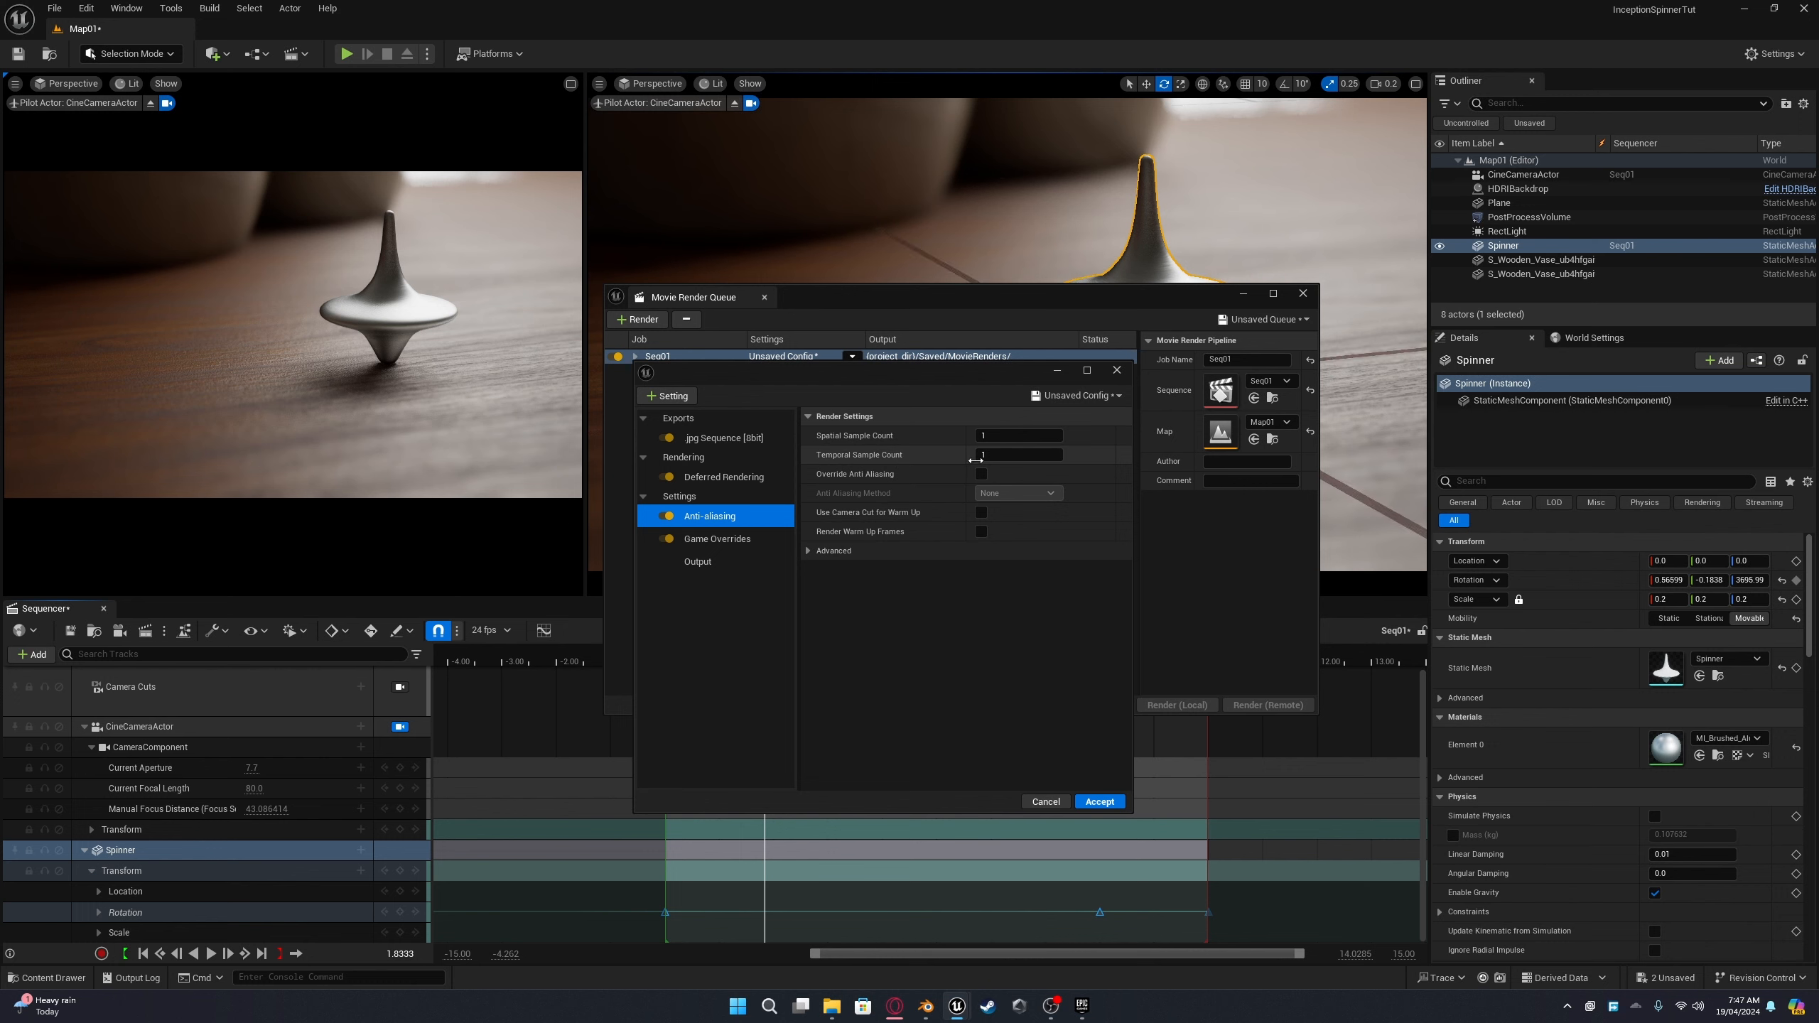
left_click(1020, 455)
type("32")
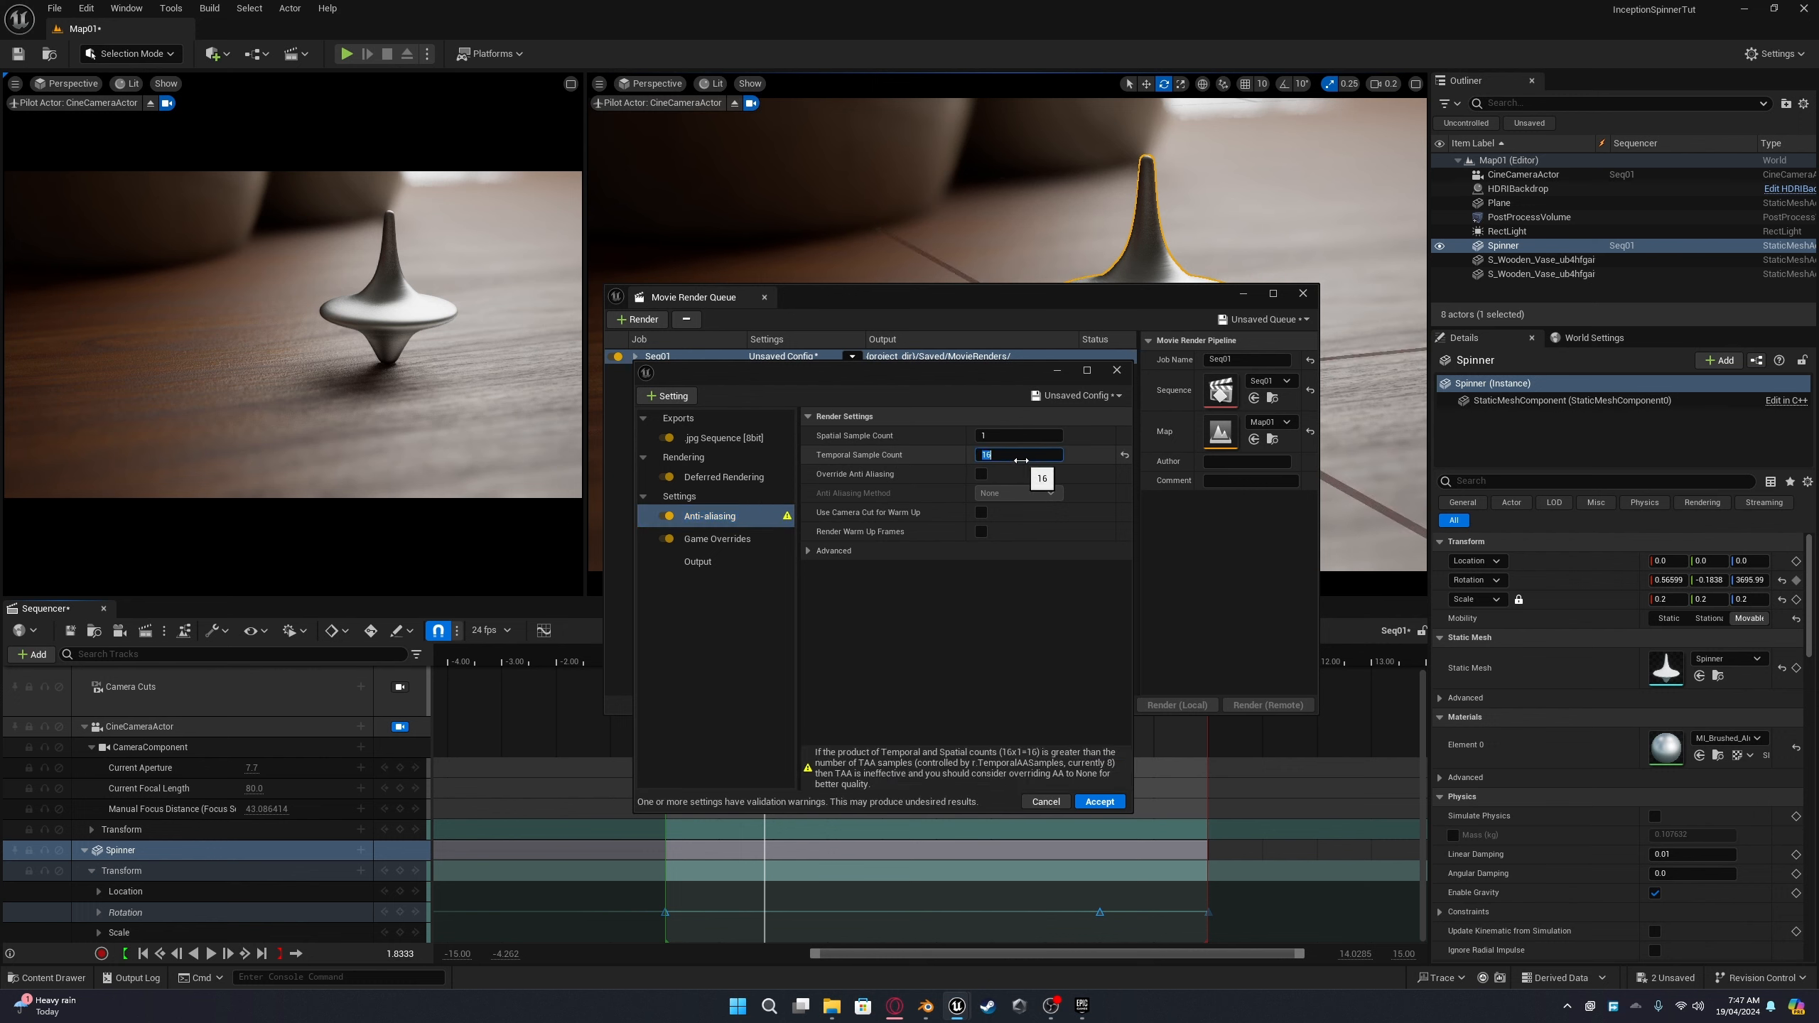
key("Return")
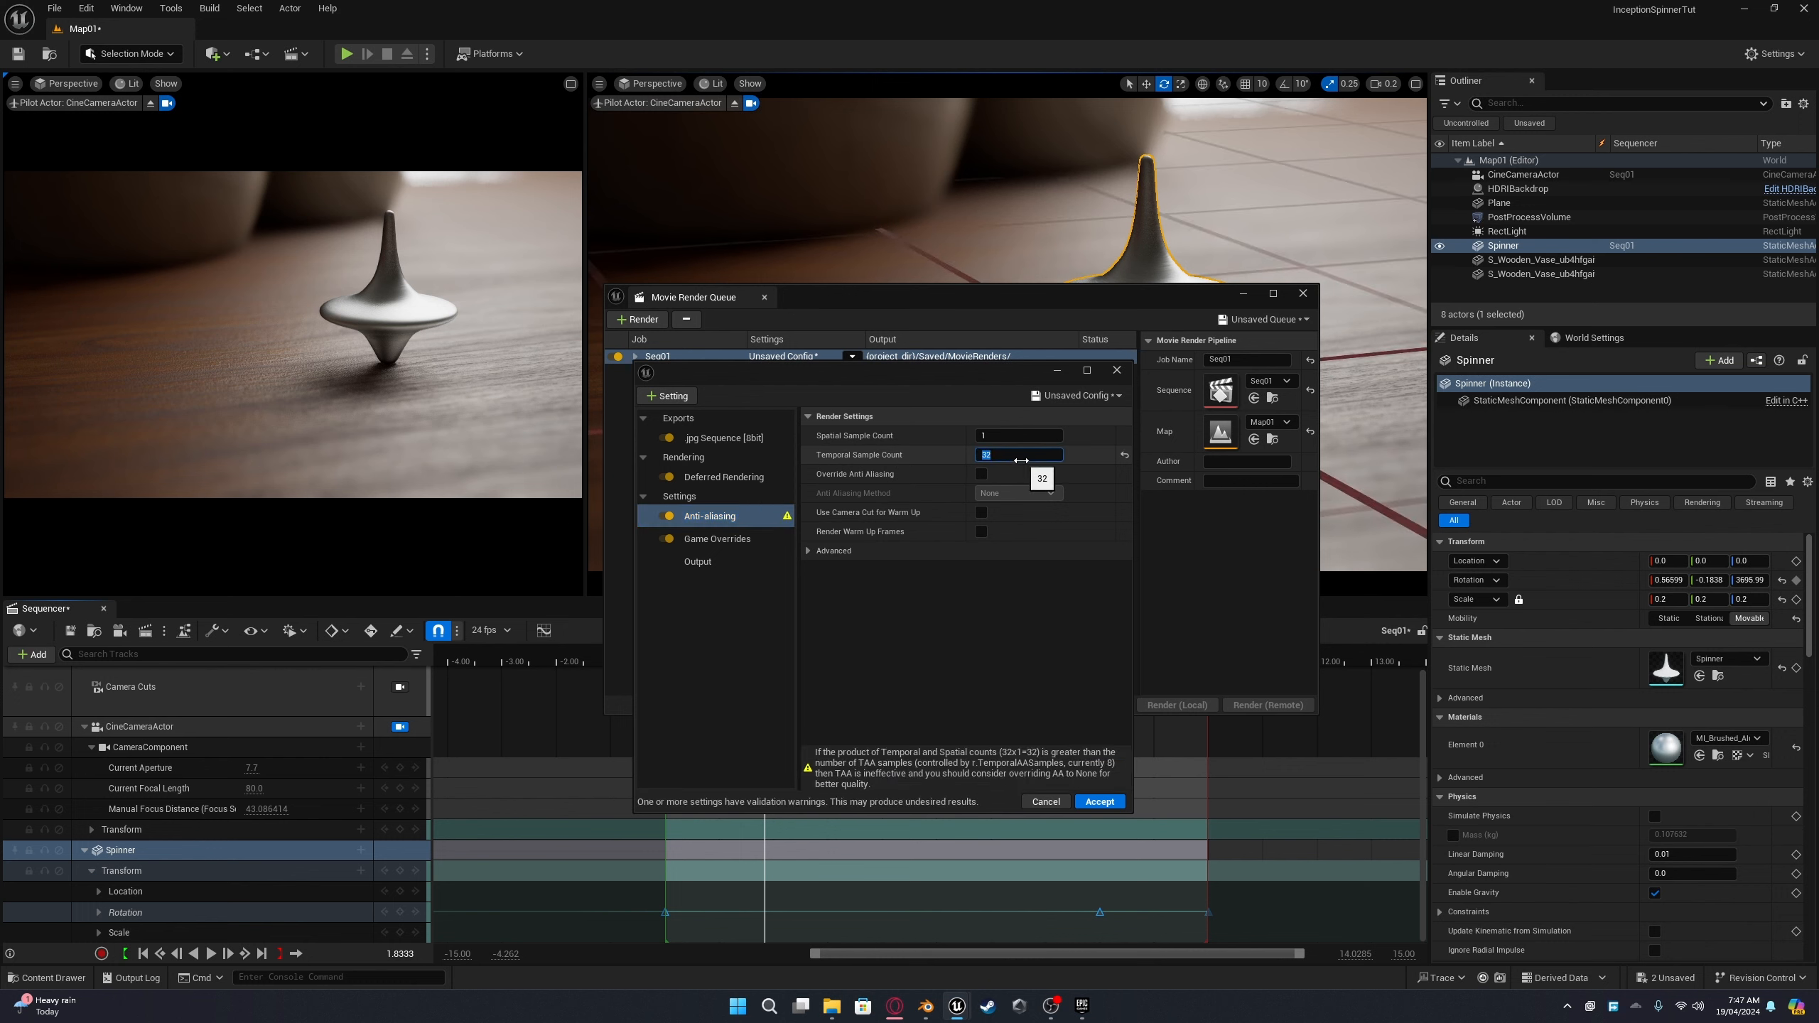
type("64")
key("Return")
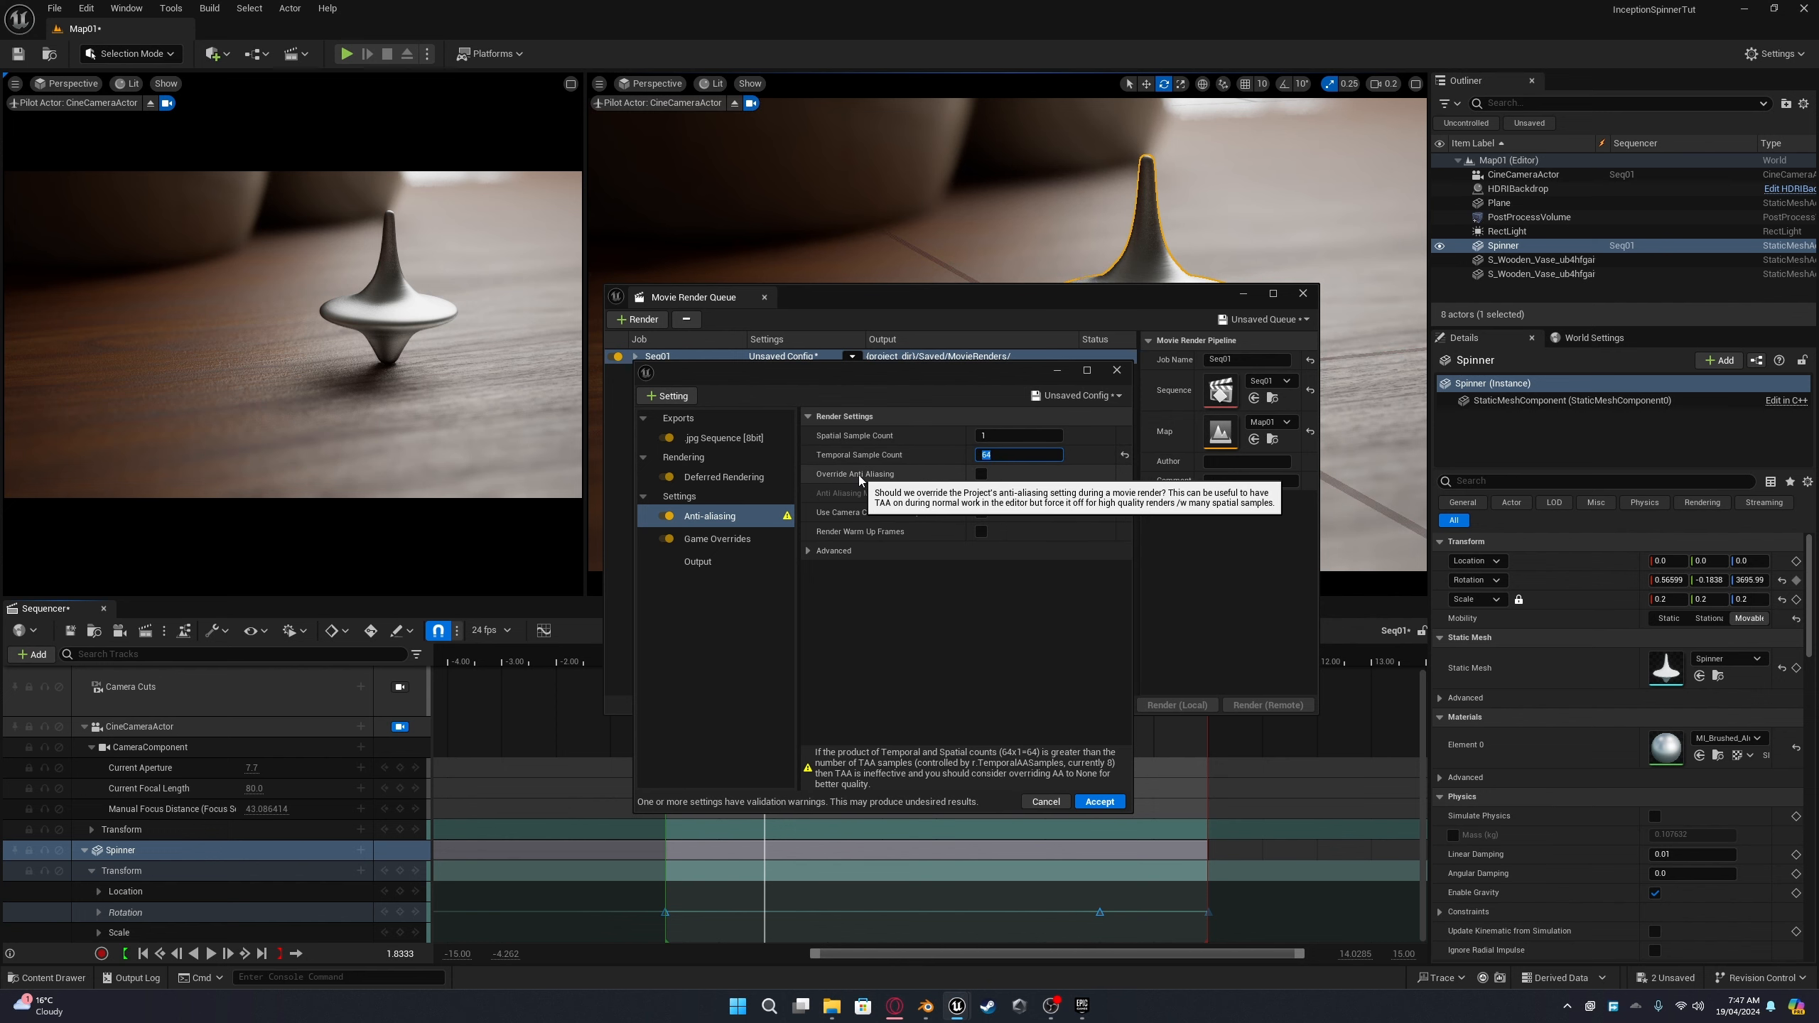
left_click(980, 474)
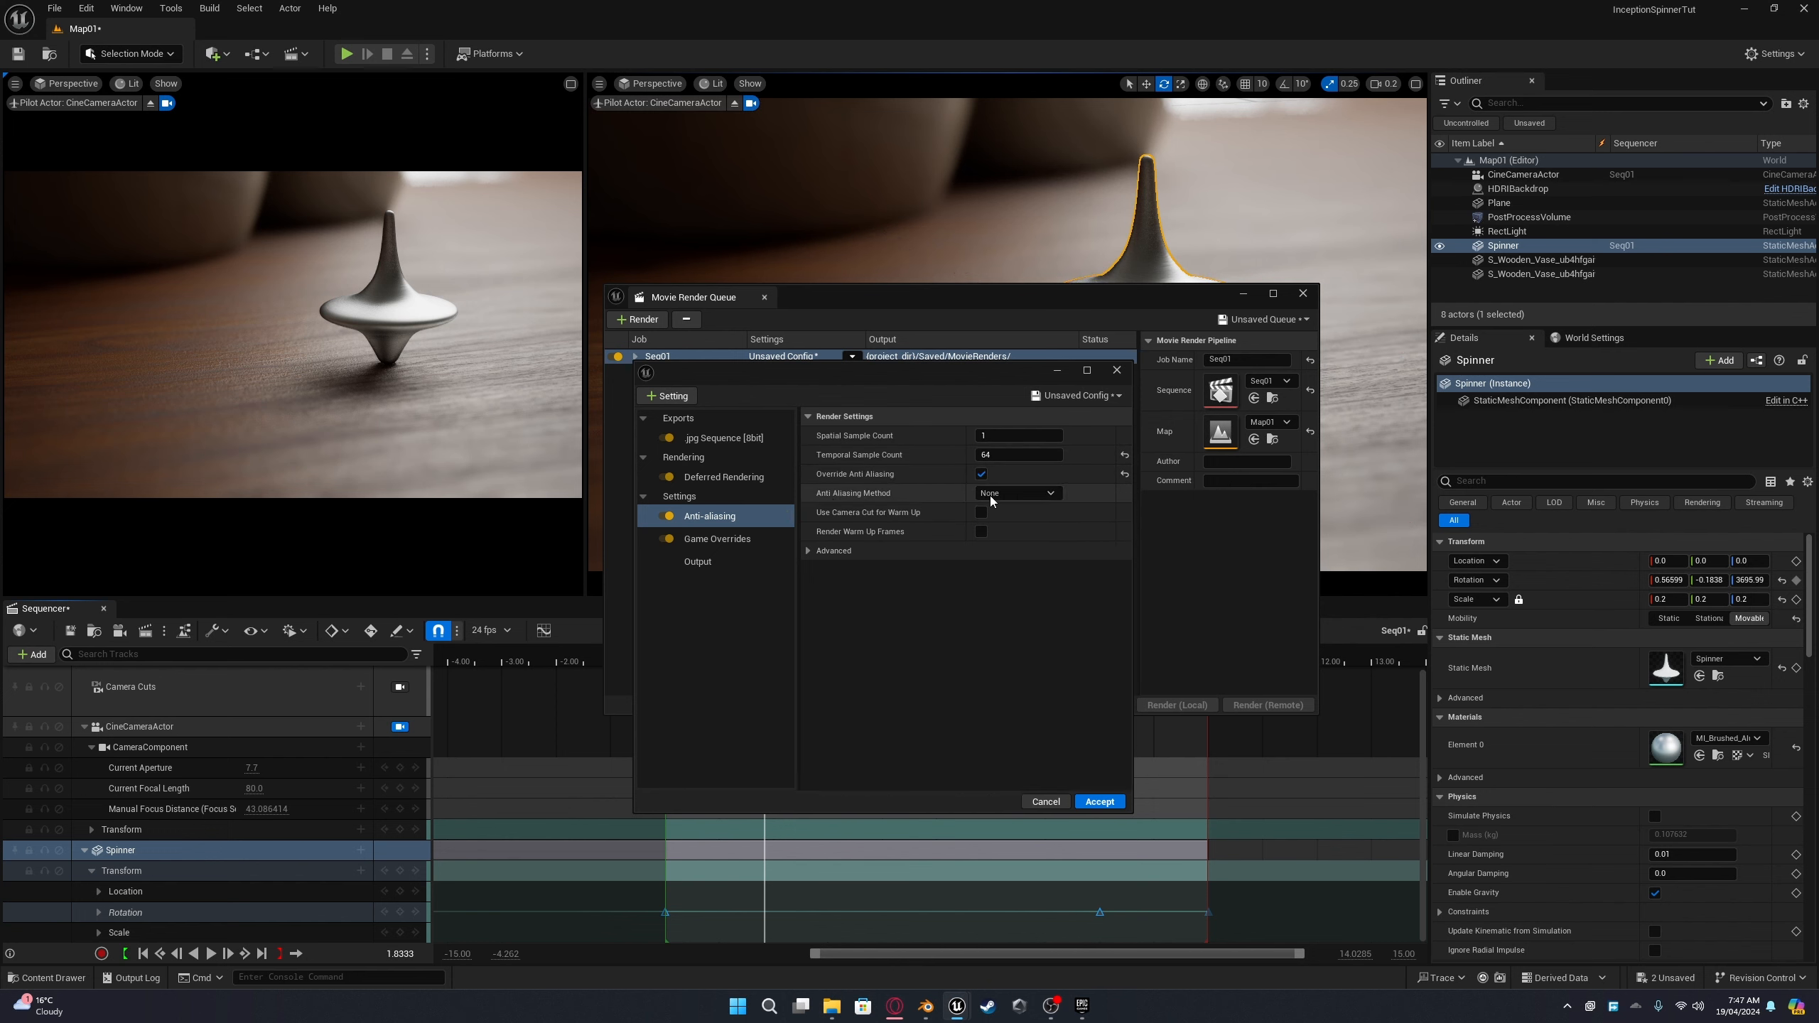
Step: Check the Output settings, accept the configuration and render Seq01 locally
left_click(699, 561)
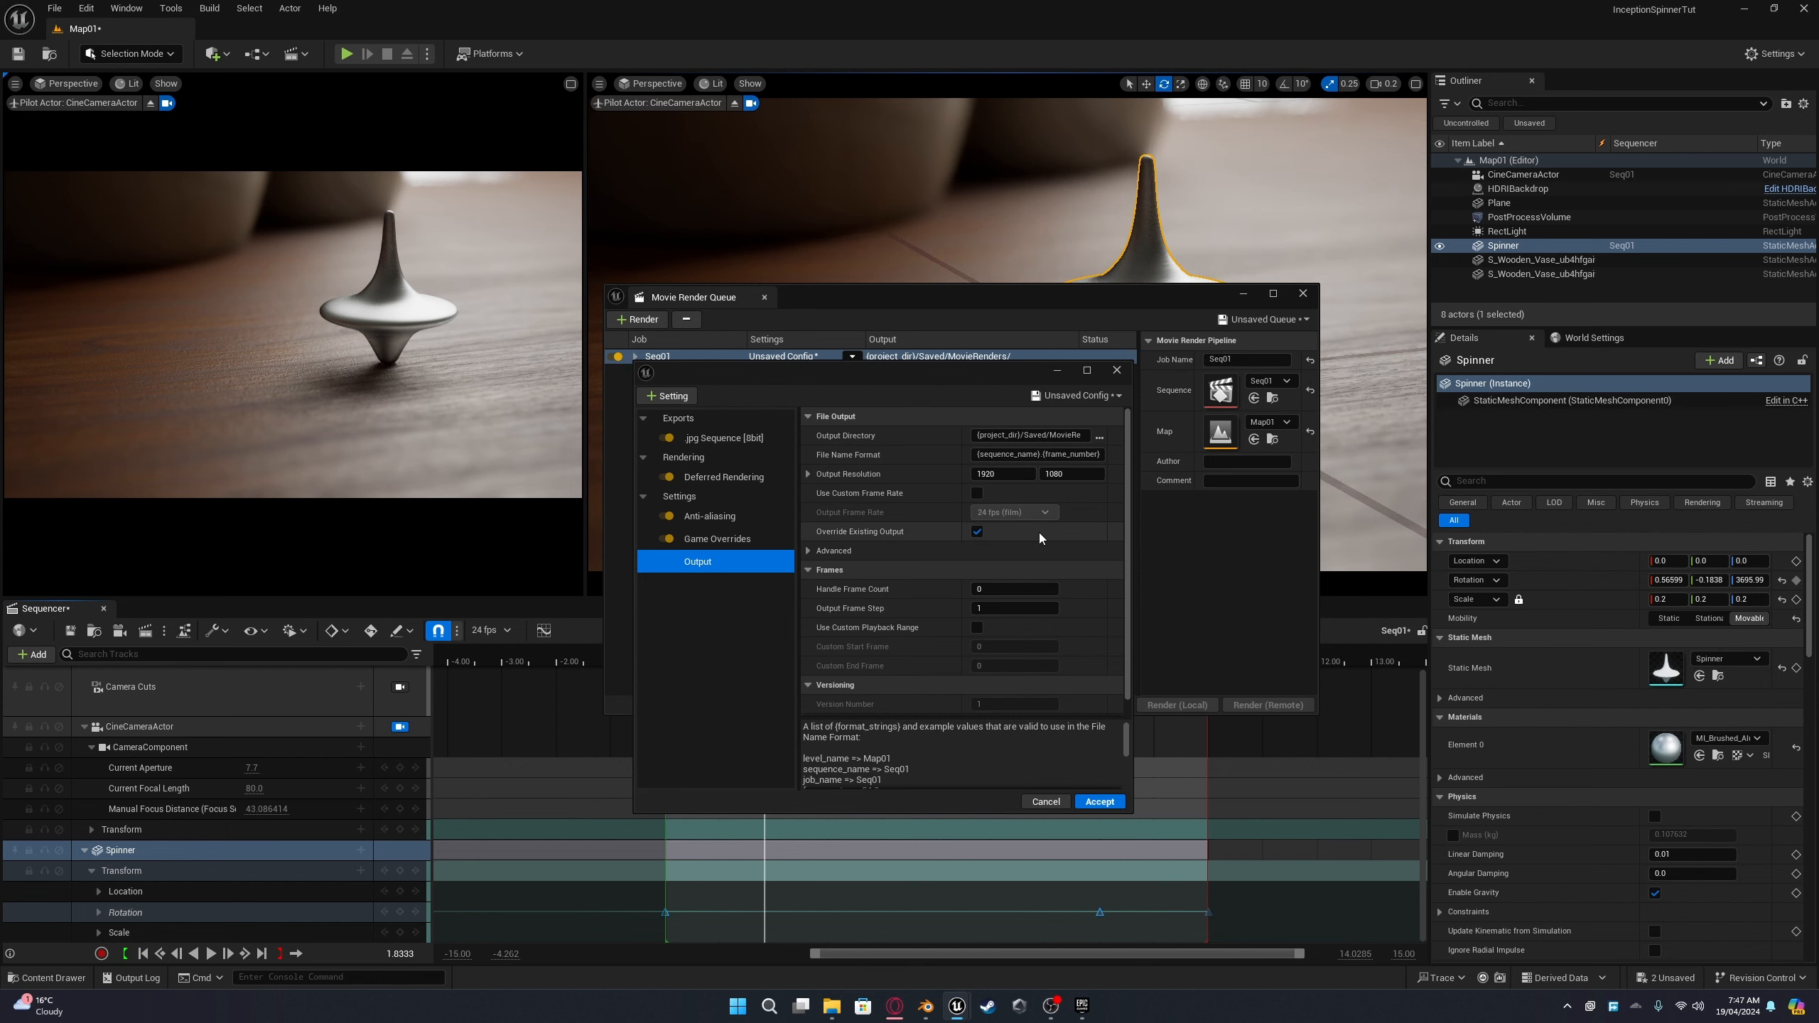
scroll(994, 526, "down", 1)
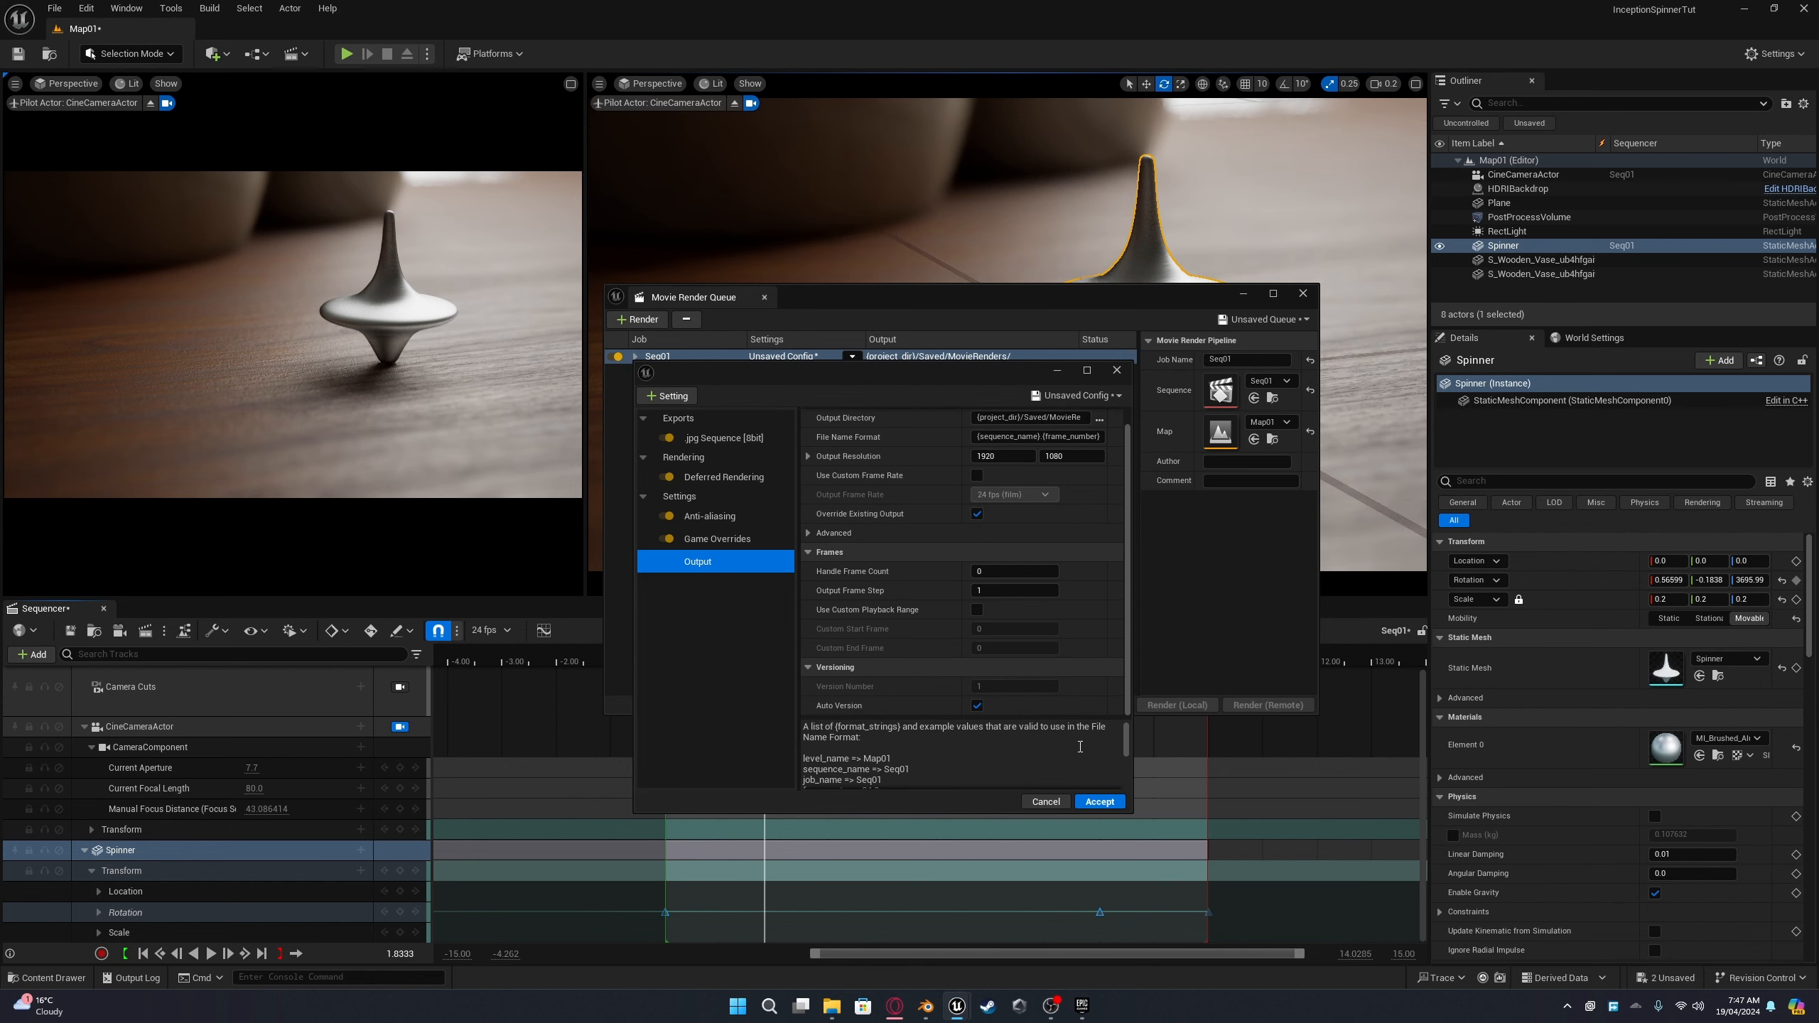
left_click(1099, 801)
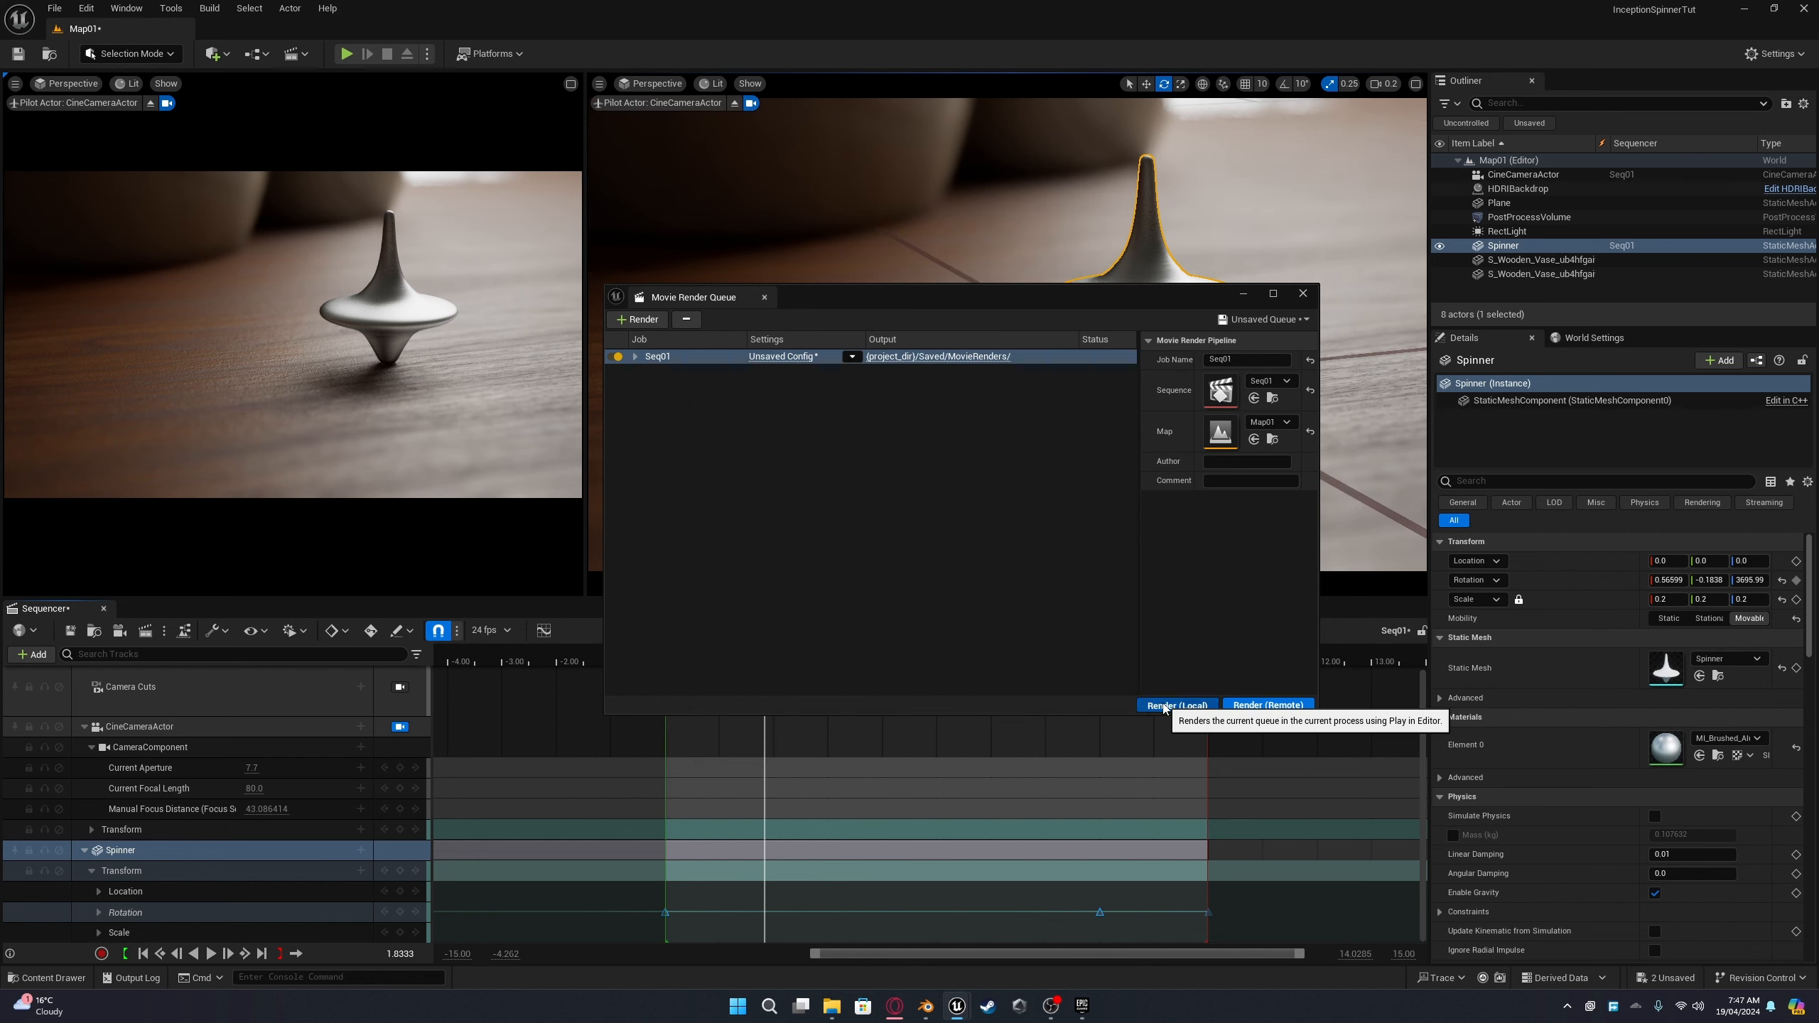
left_click(1164, 704)
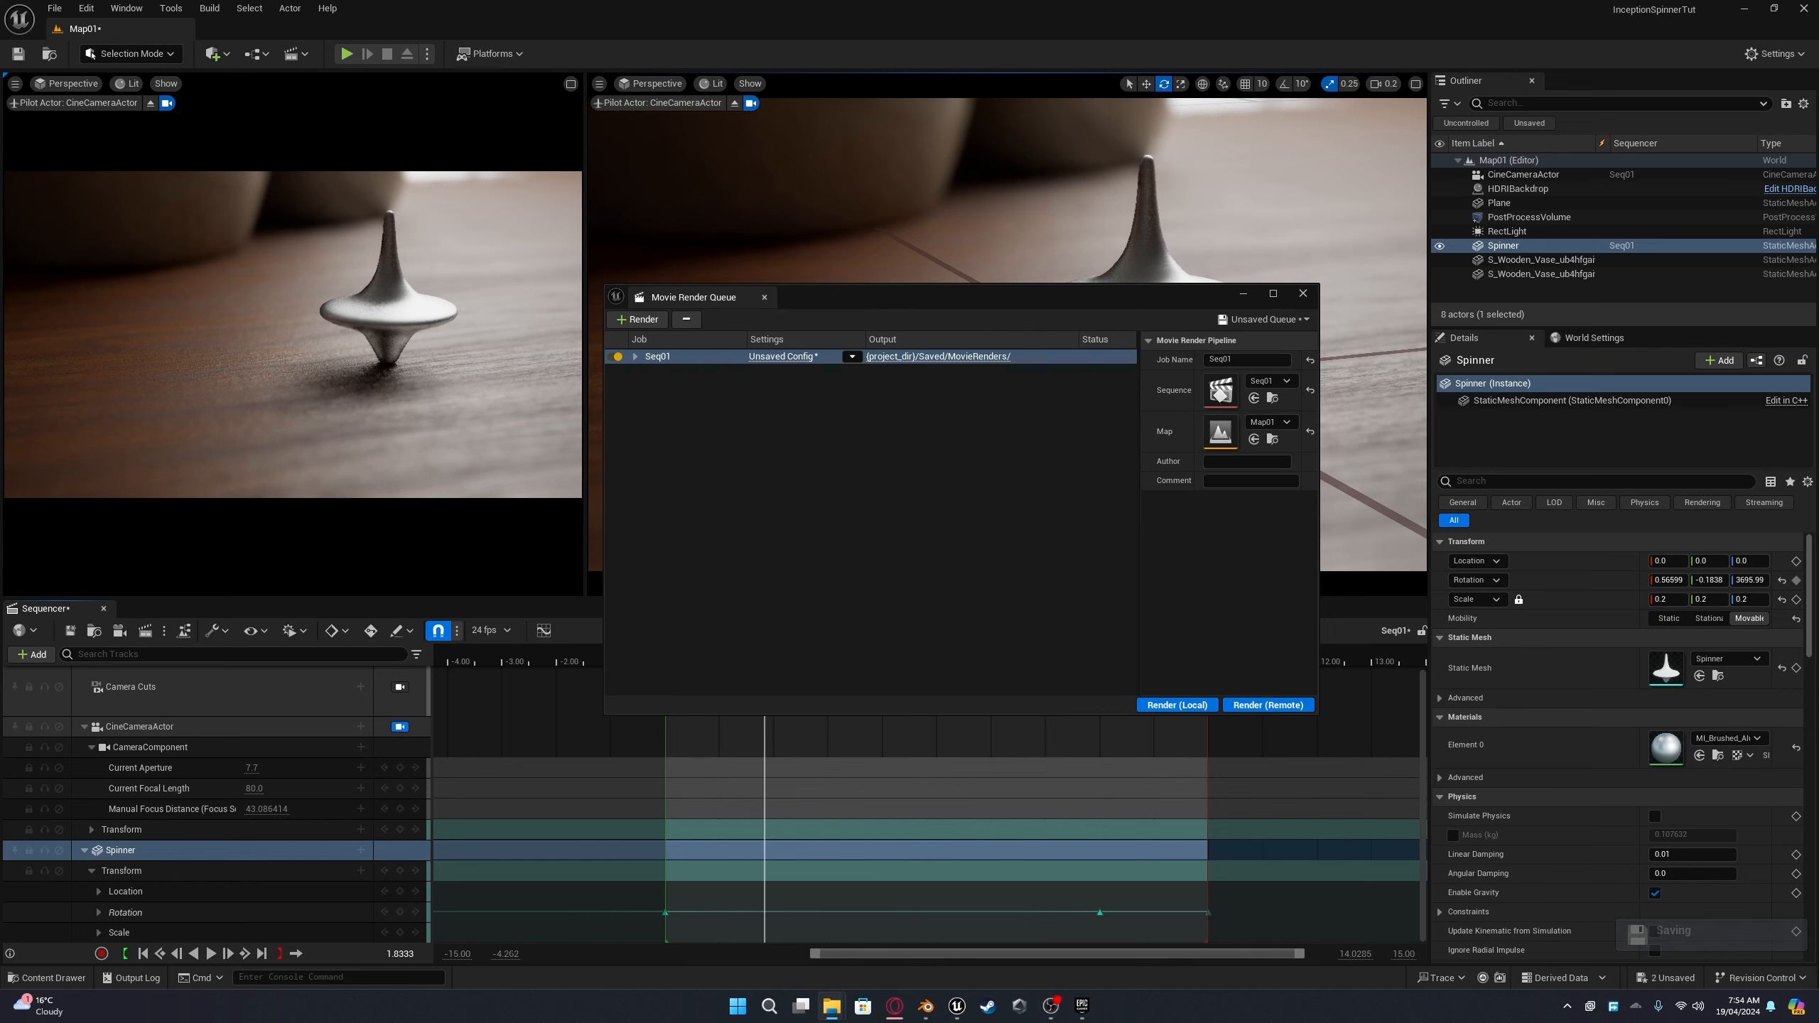
Step: Open the project's Saved > MovieRenders folder in File Explorer and look through the rendered JPEG frames
left_click_drag(0, 271, 983, 278)
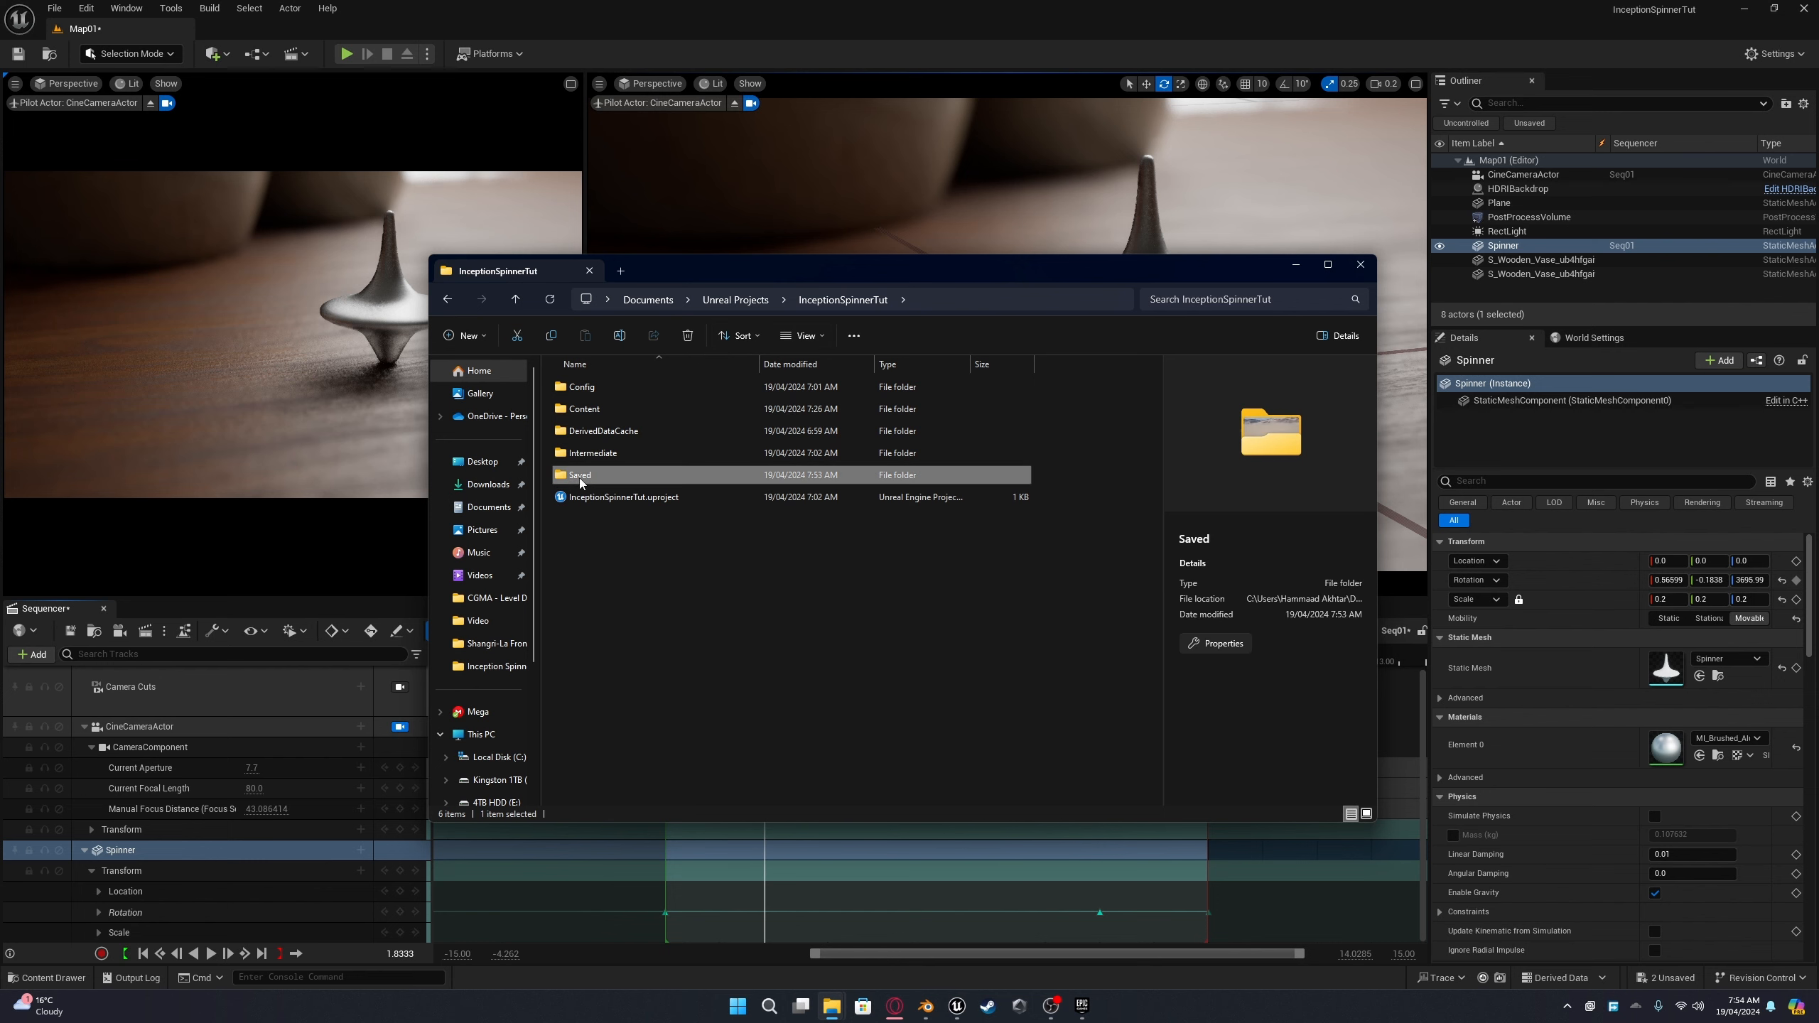
double_click(581, 479)
double_click(595, 475)
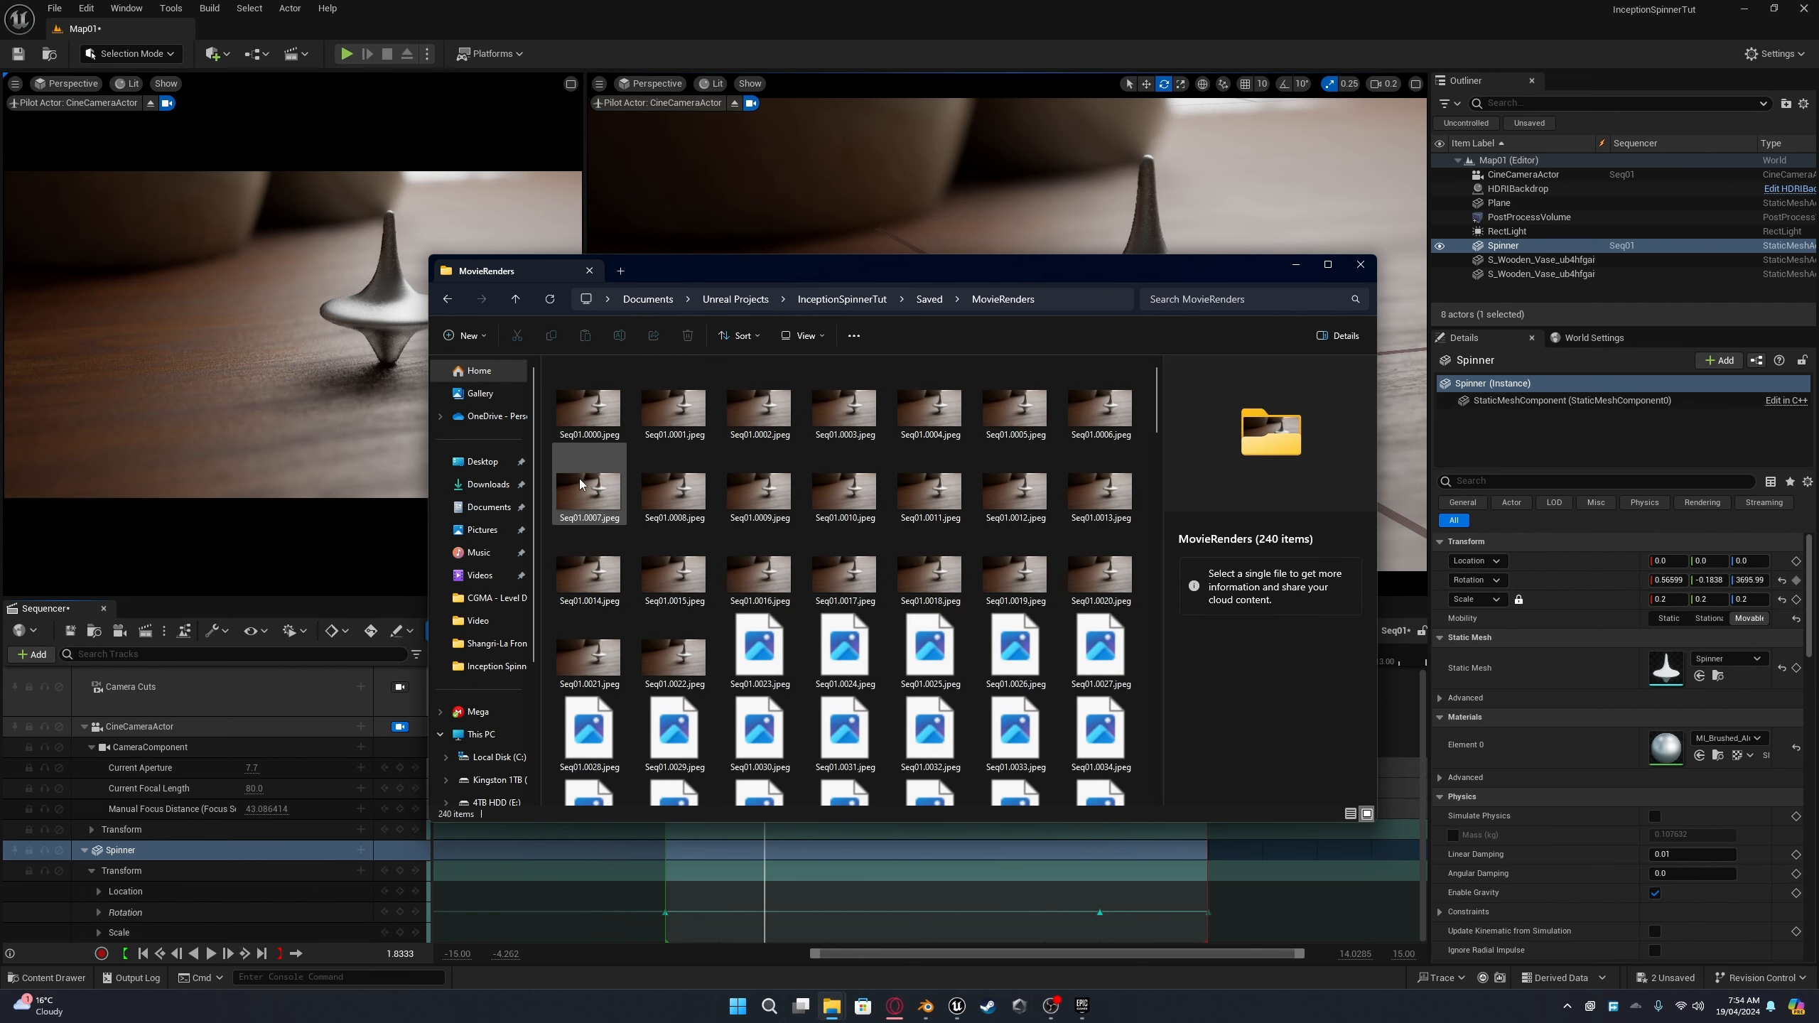
scroll(664, 438, "up", 1)
scroll(664, 438, "down", 12)
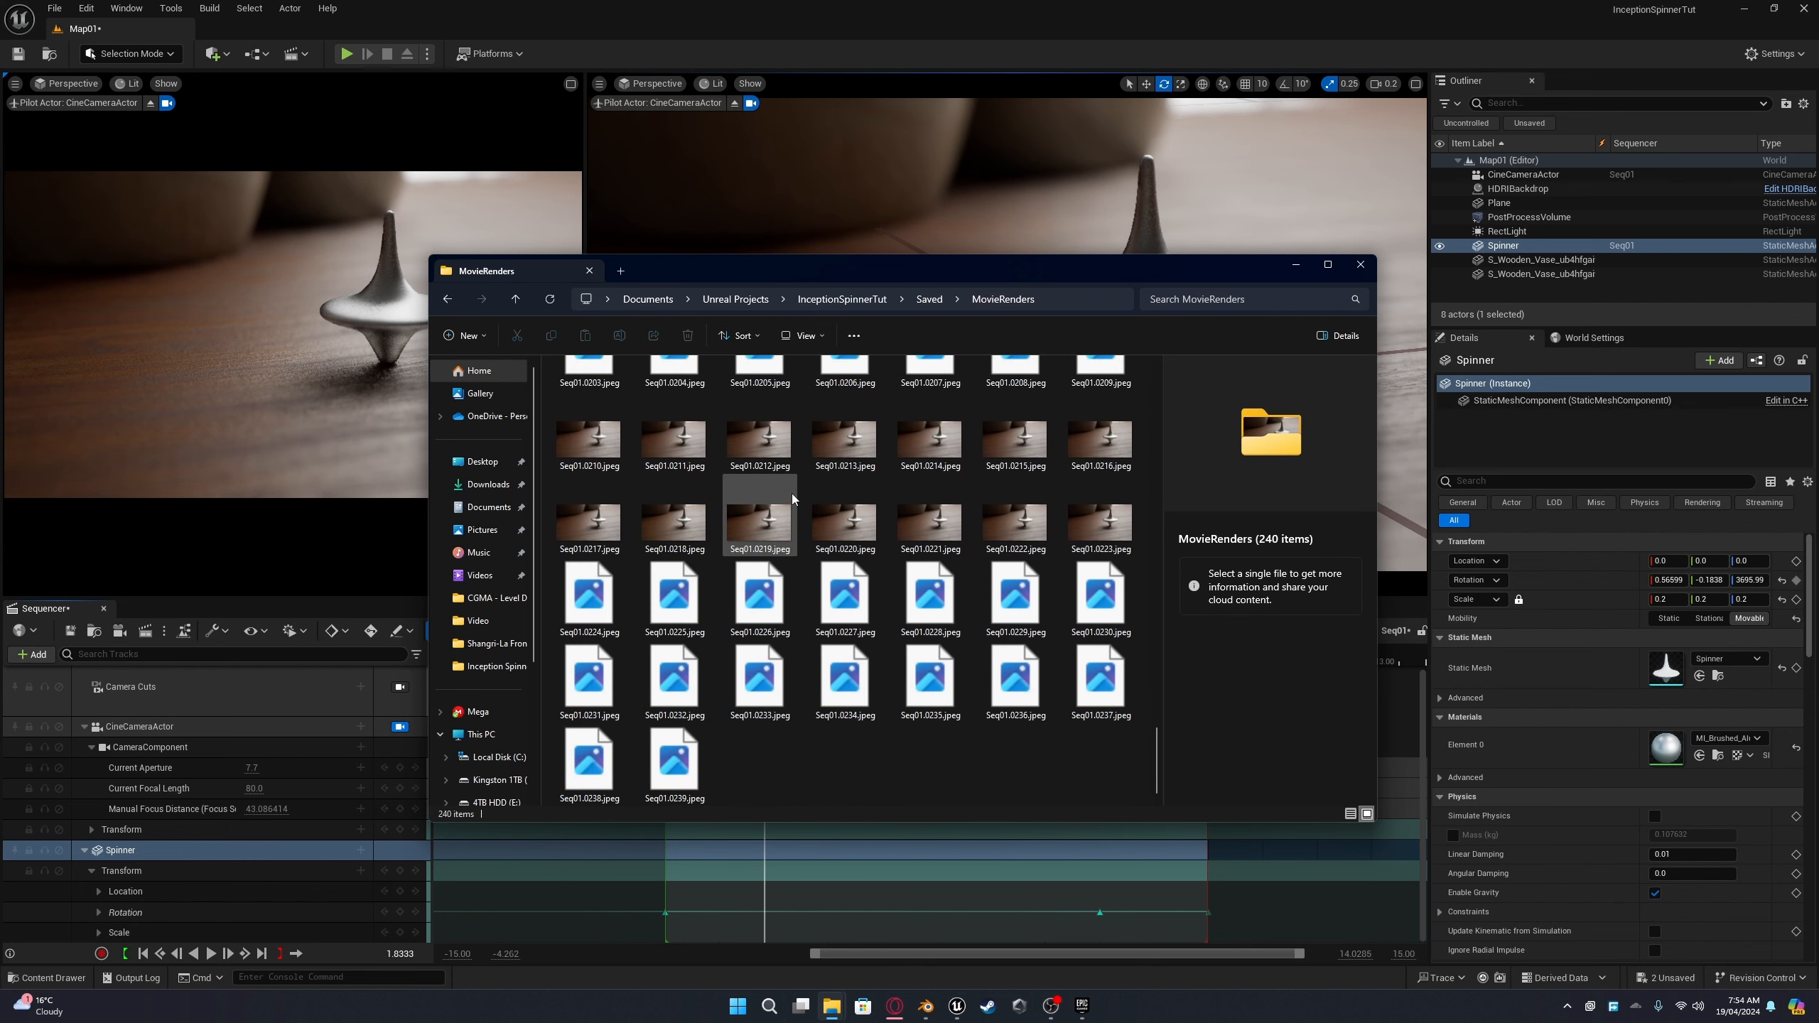
scroll(823, 573, "up", 20)
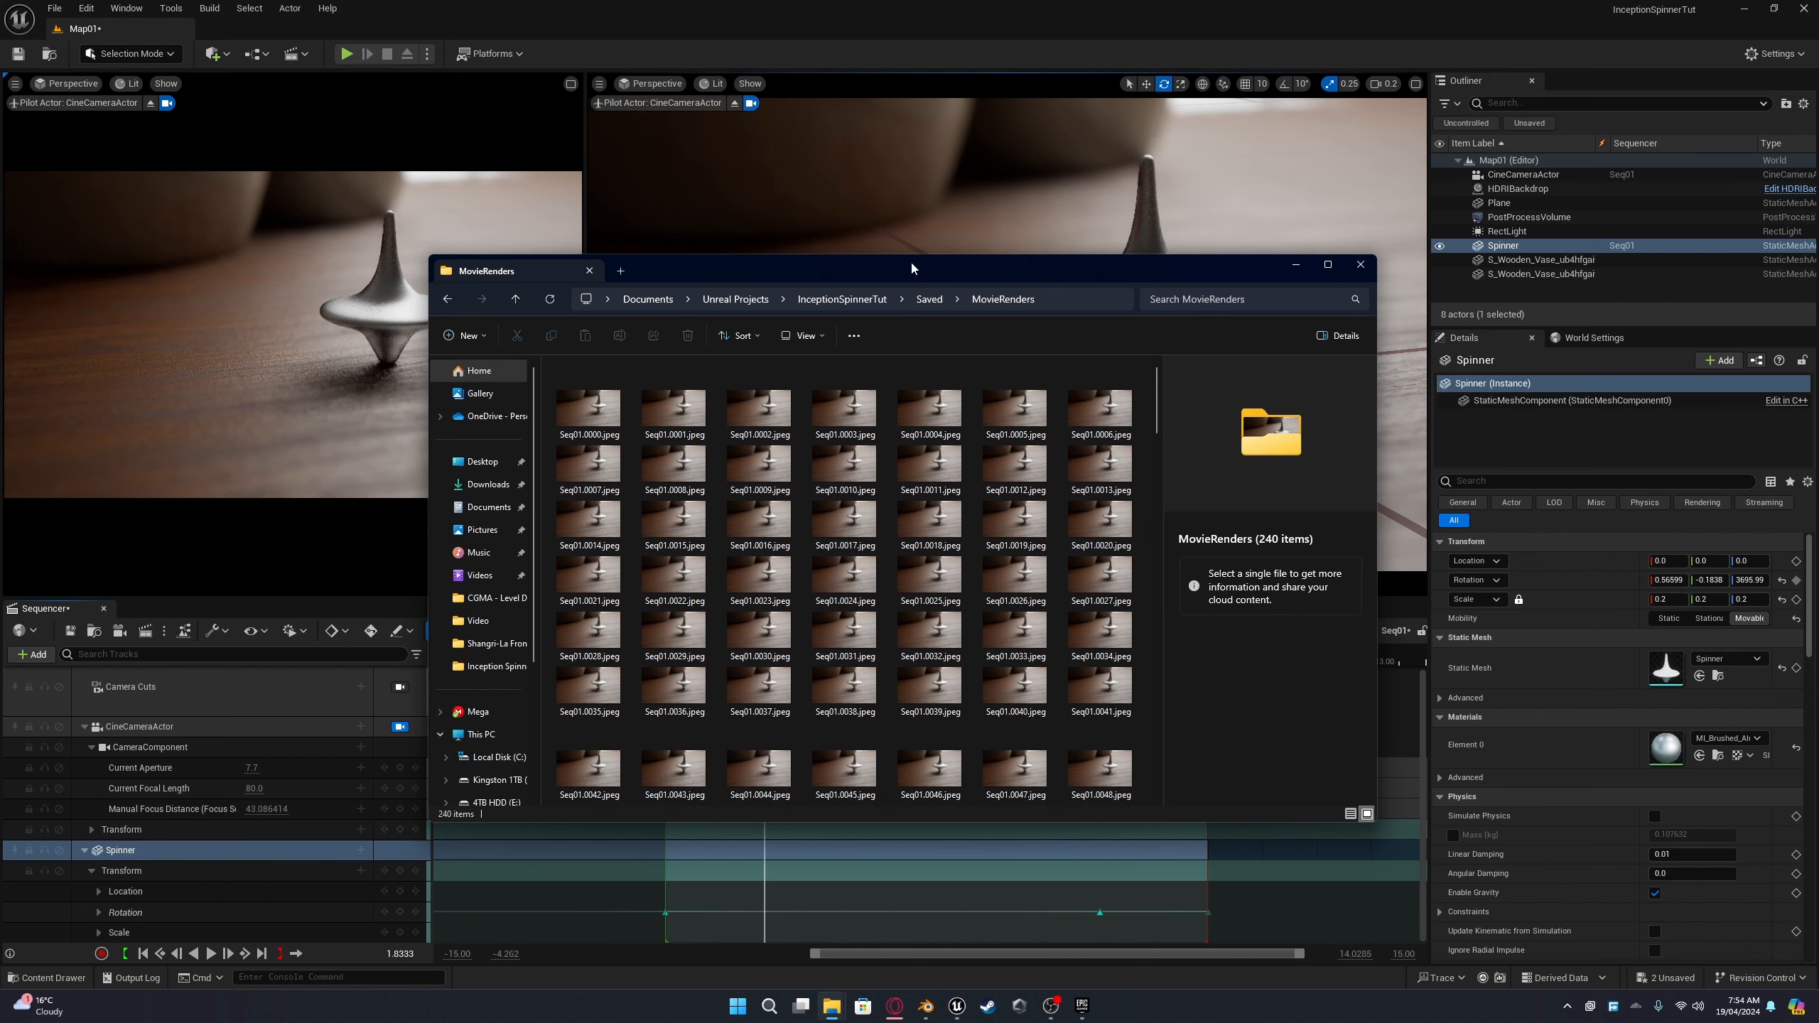
left_click_drag(916, 273, 795, 225)
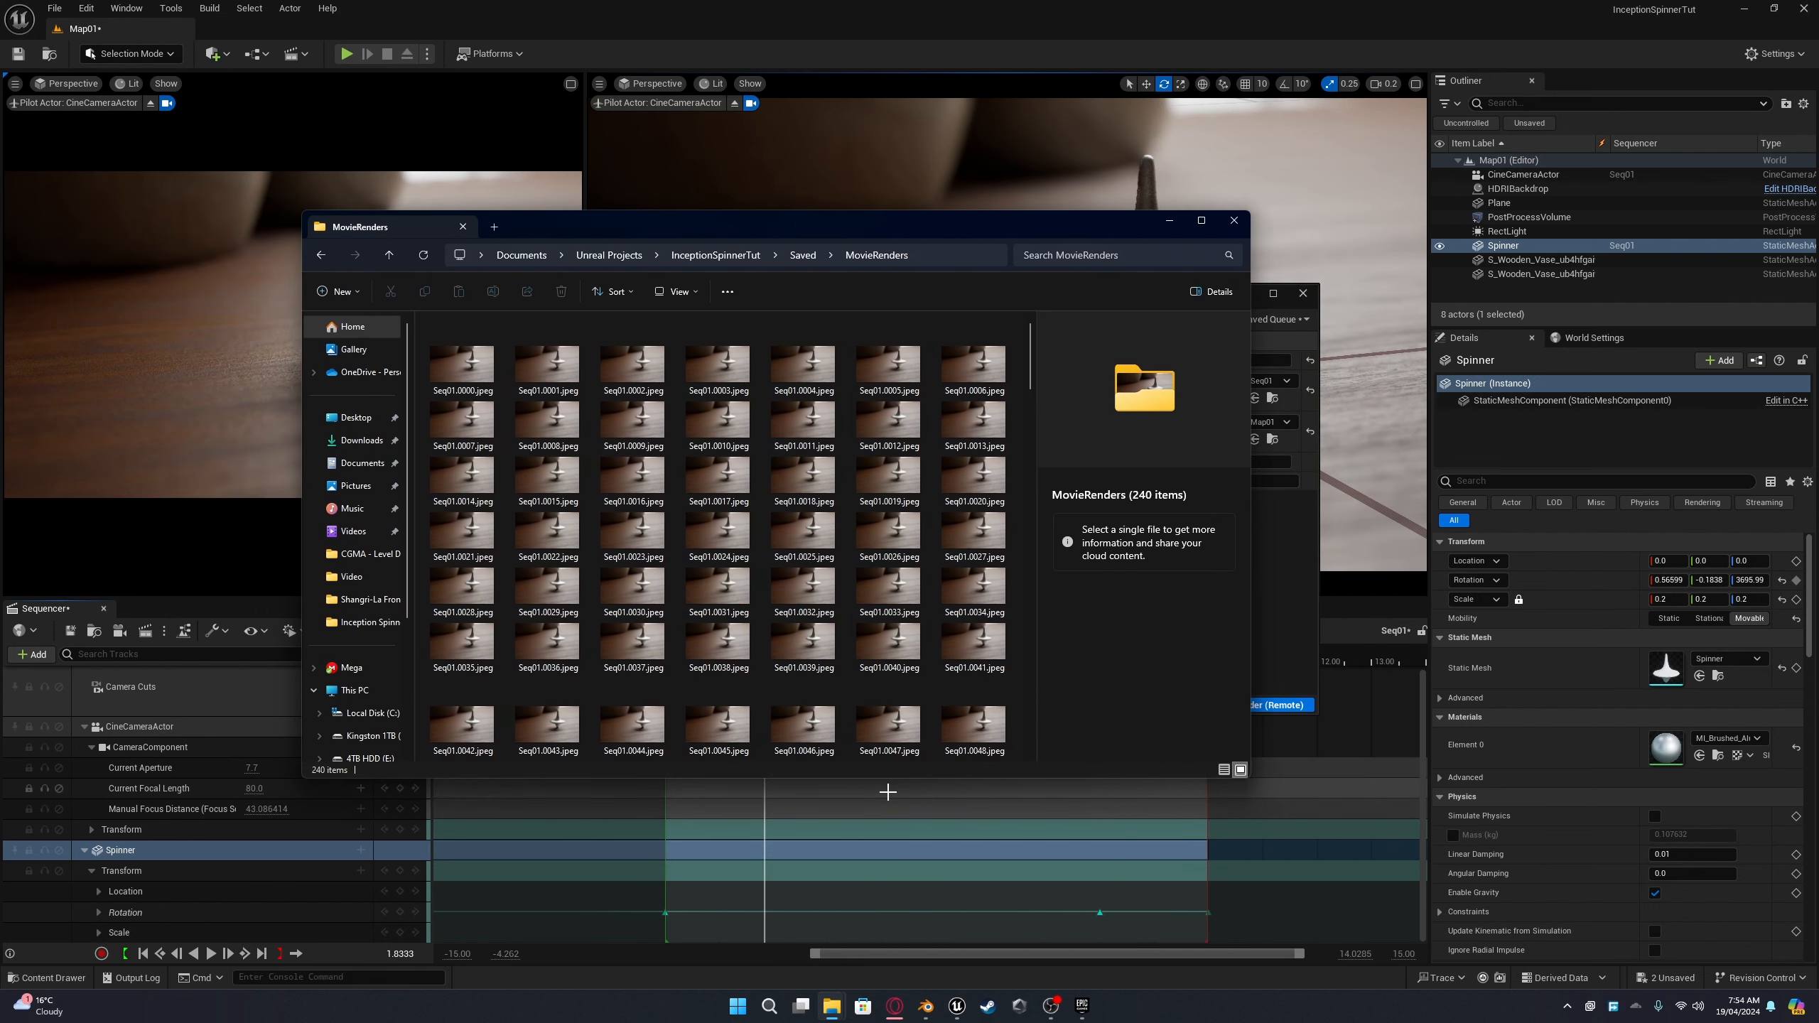
Step: Launch Blender and start a new Video Editing file
right_click(926, 1006)
left_click(901, 923)
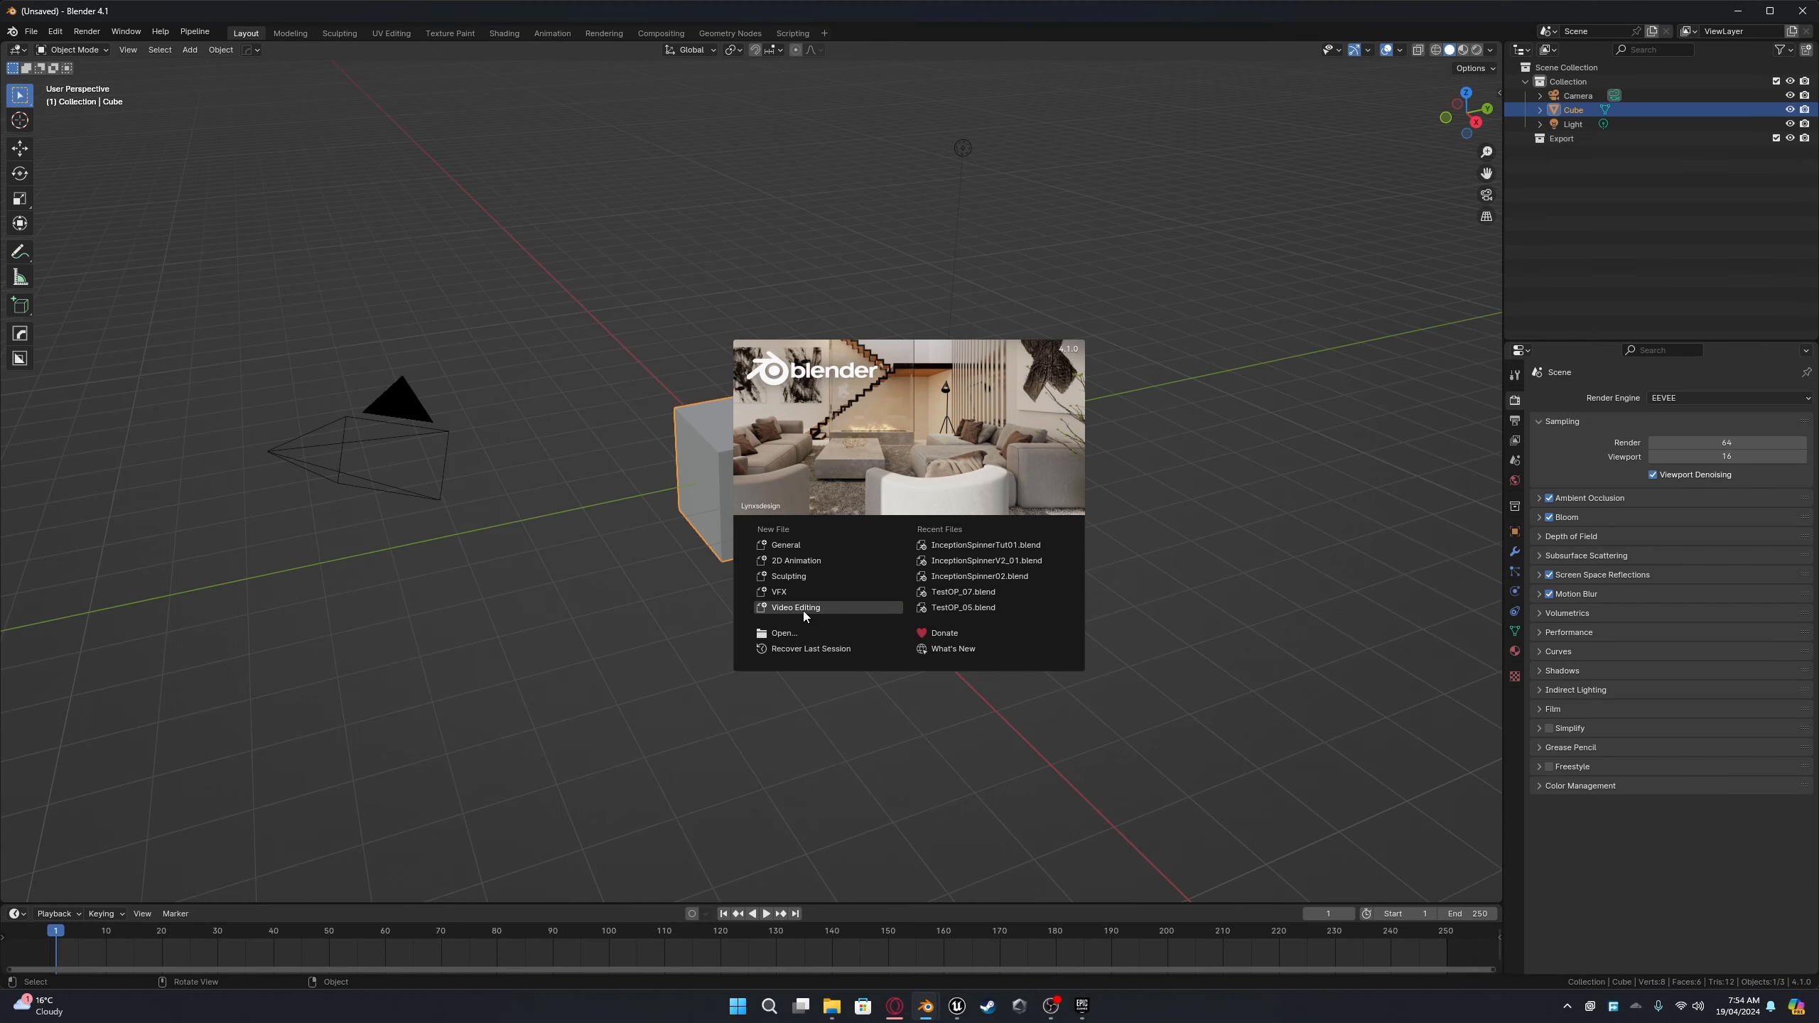
key("Return")
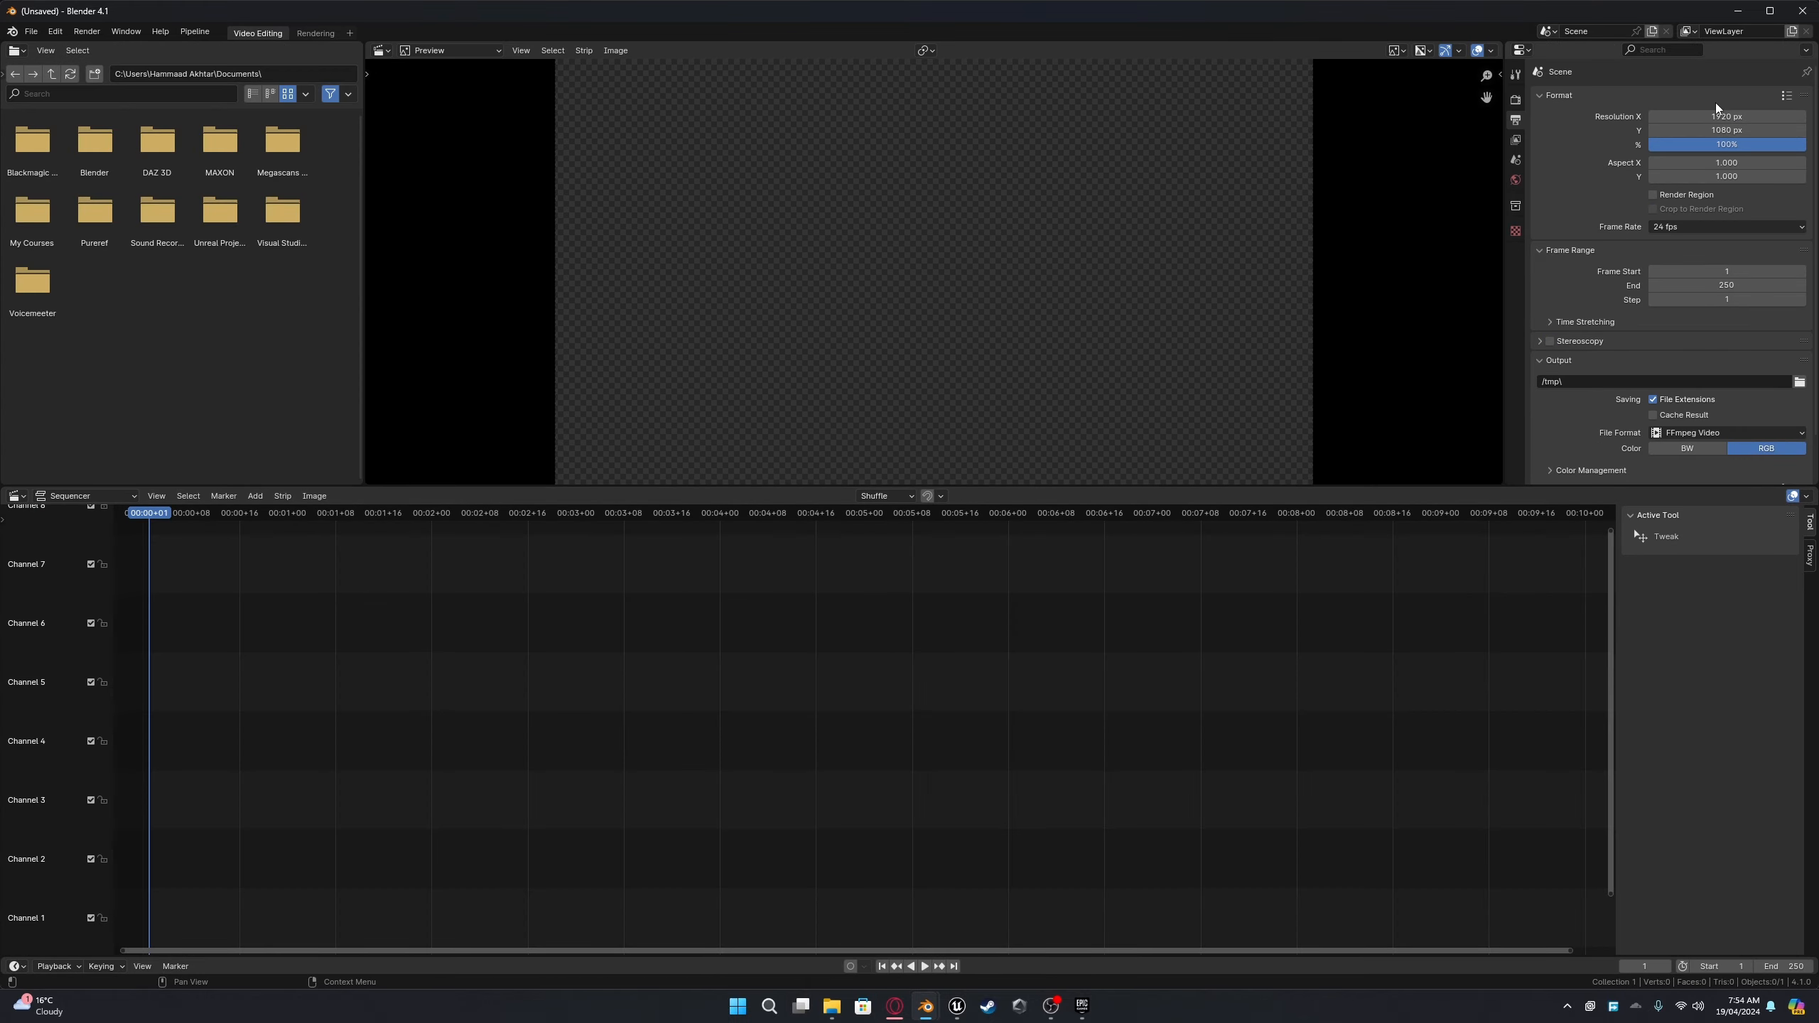
Step: Check the frame rate, set the scene's end frame to 240 and fit the sequencer to the frame range
left_click(1668, 228)
left_click(1731, 225)
left_click(1707, 285)
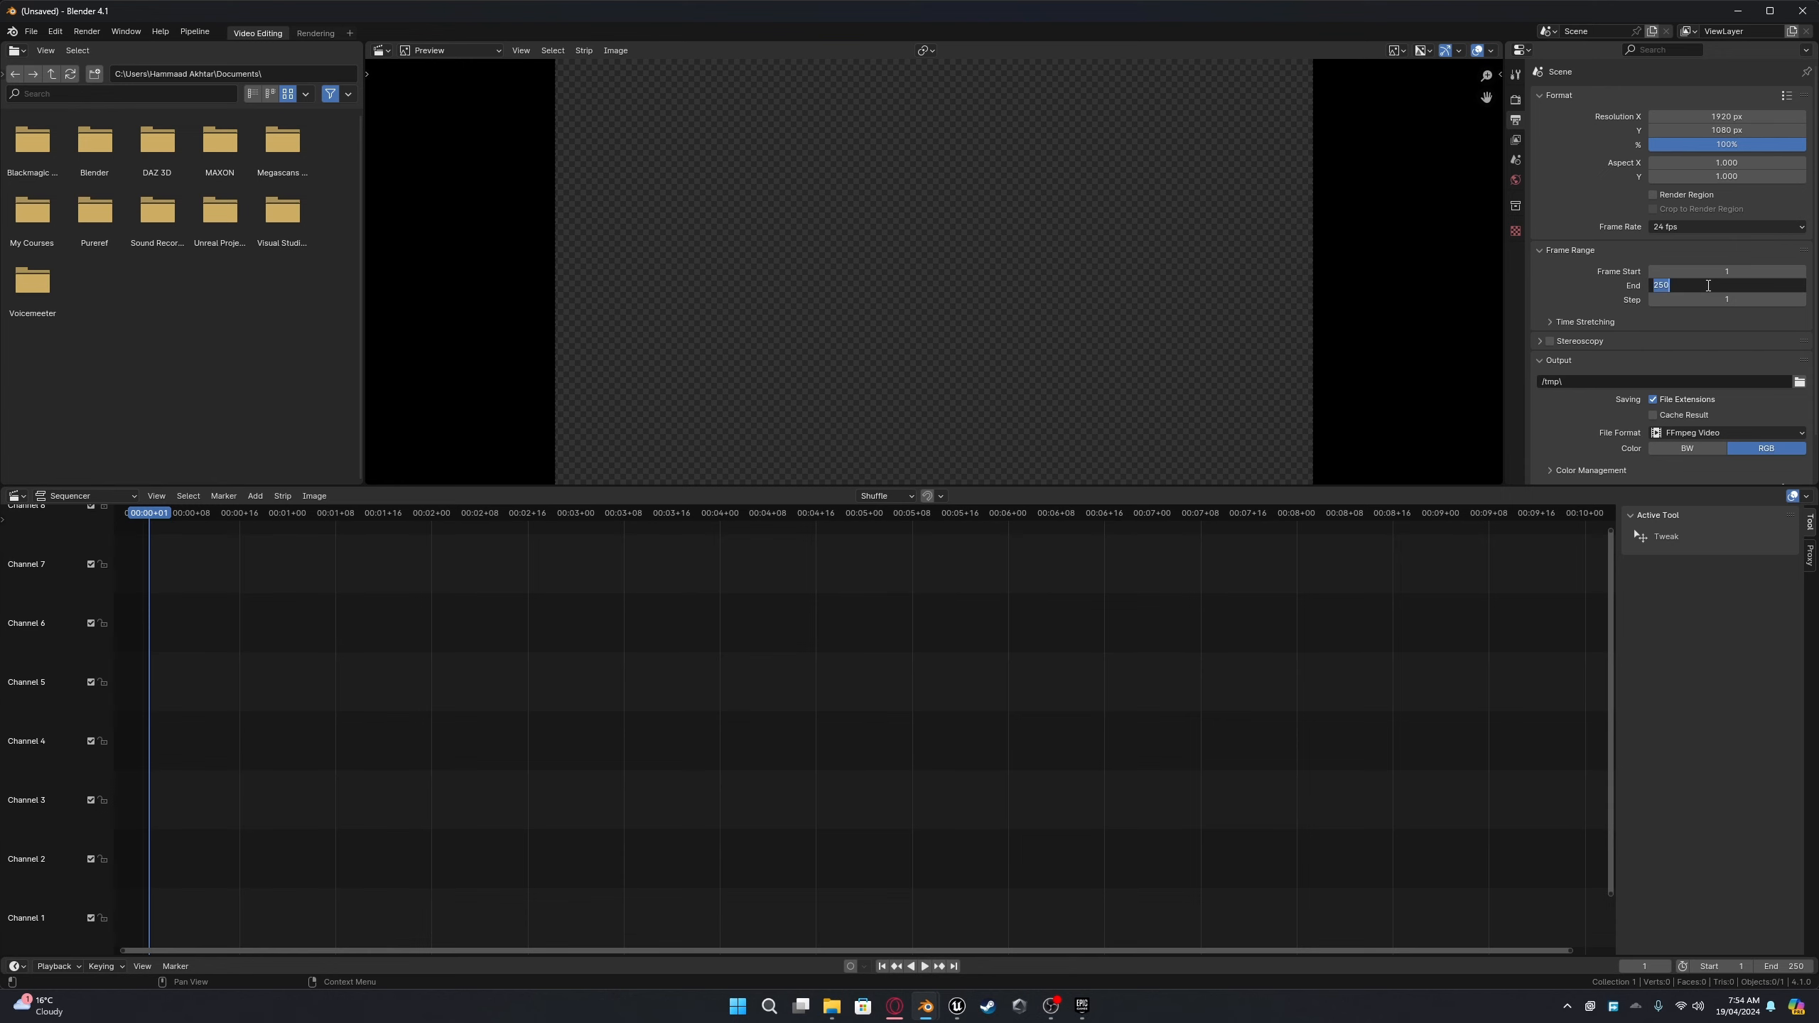
type("240")
key("Return")
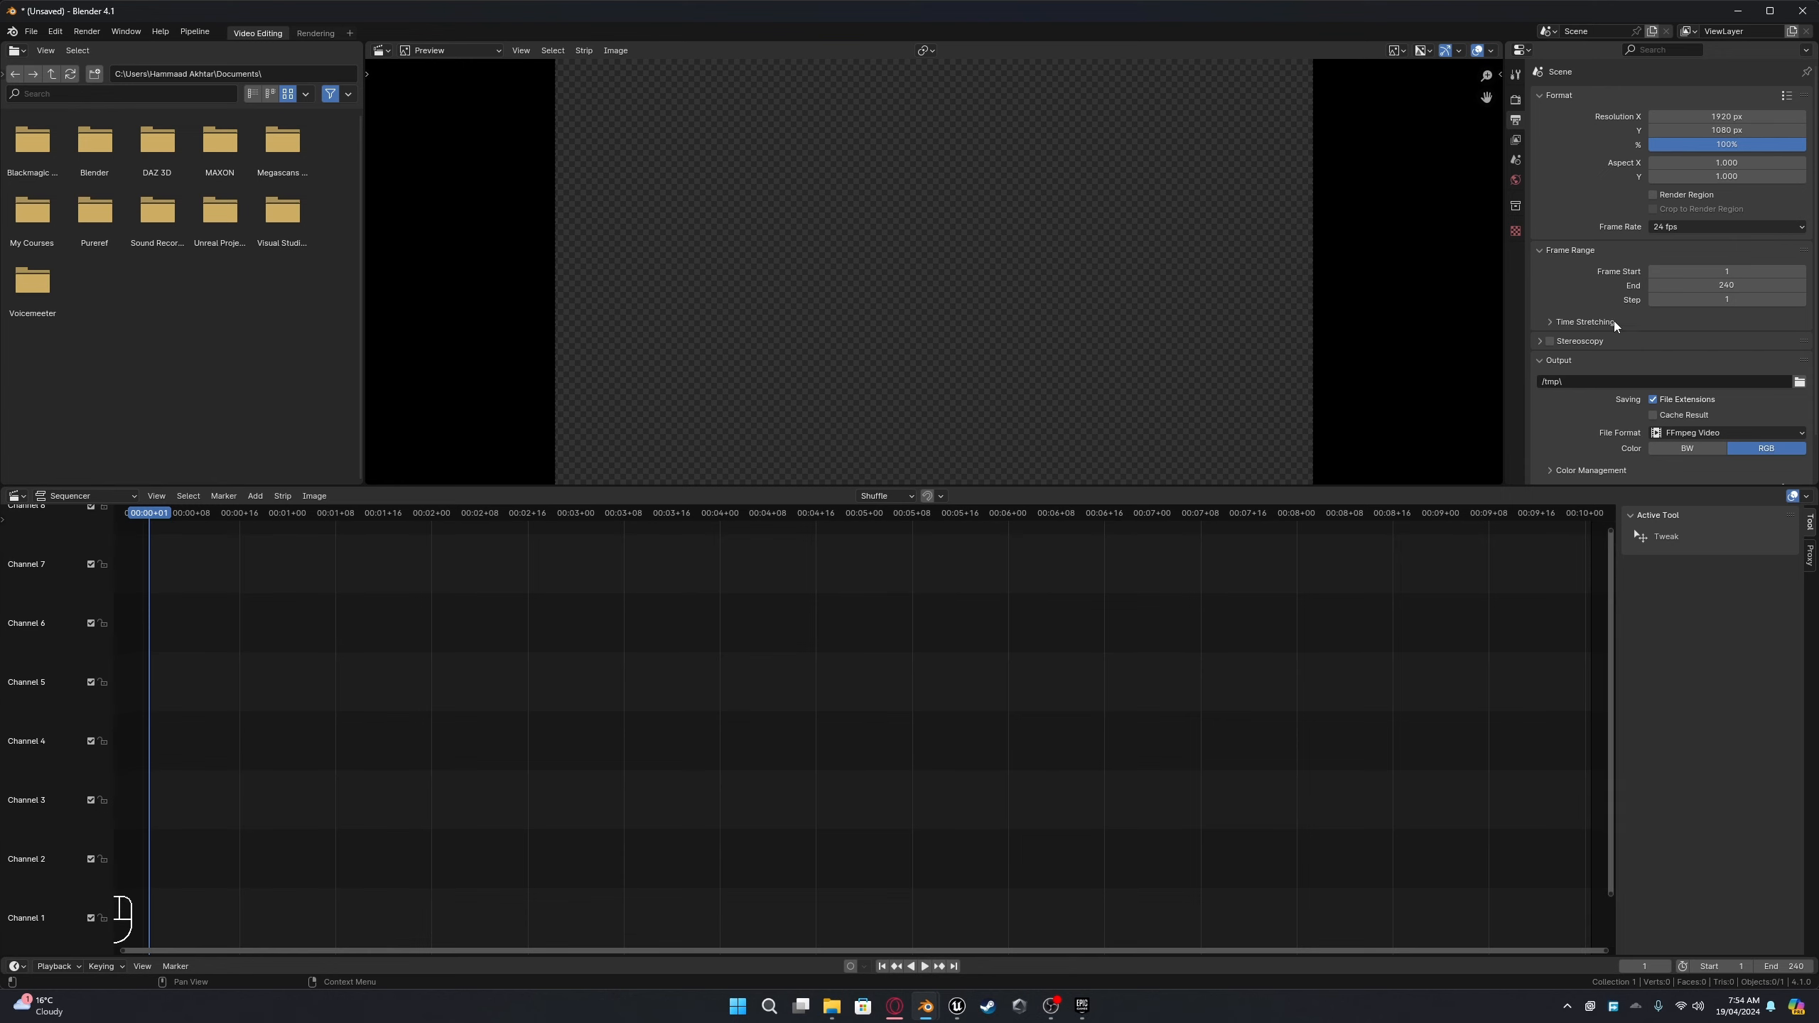
key("Home")
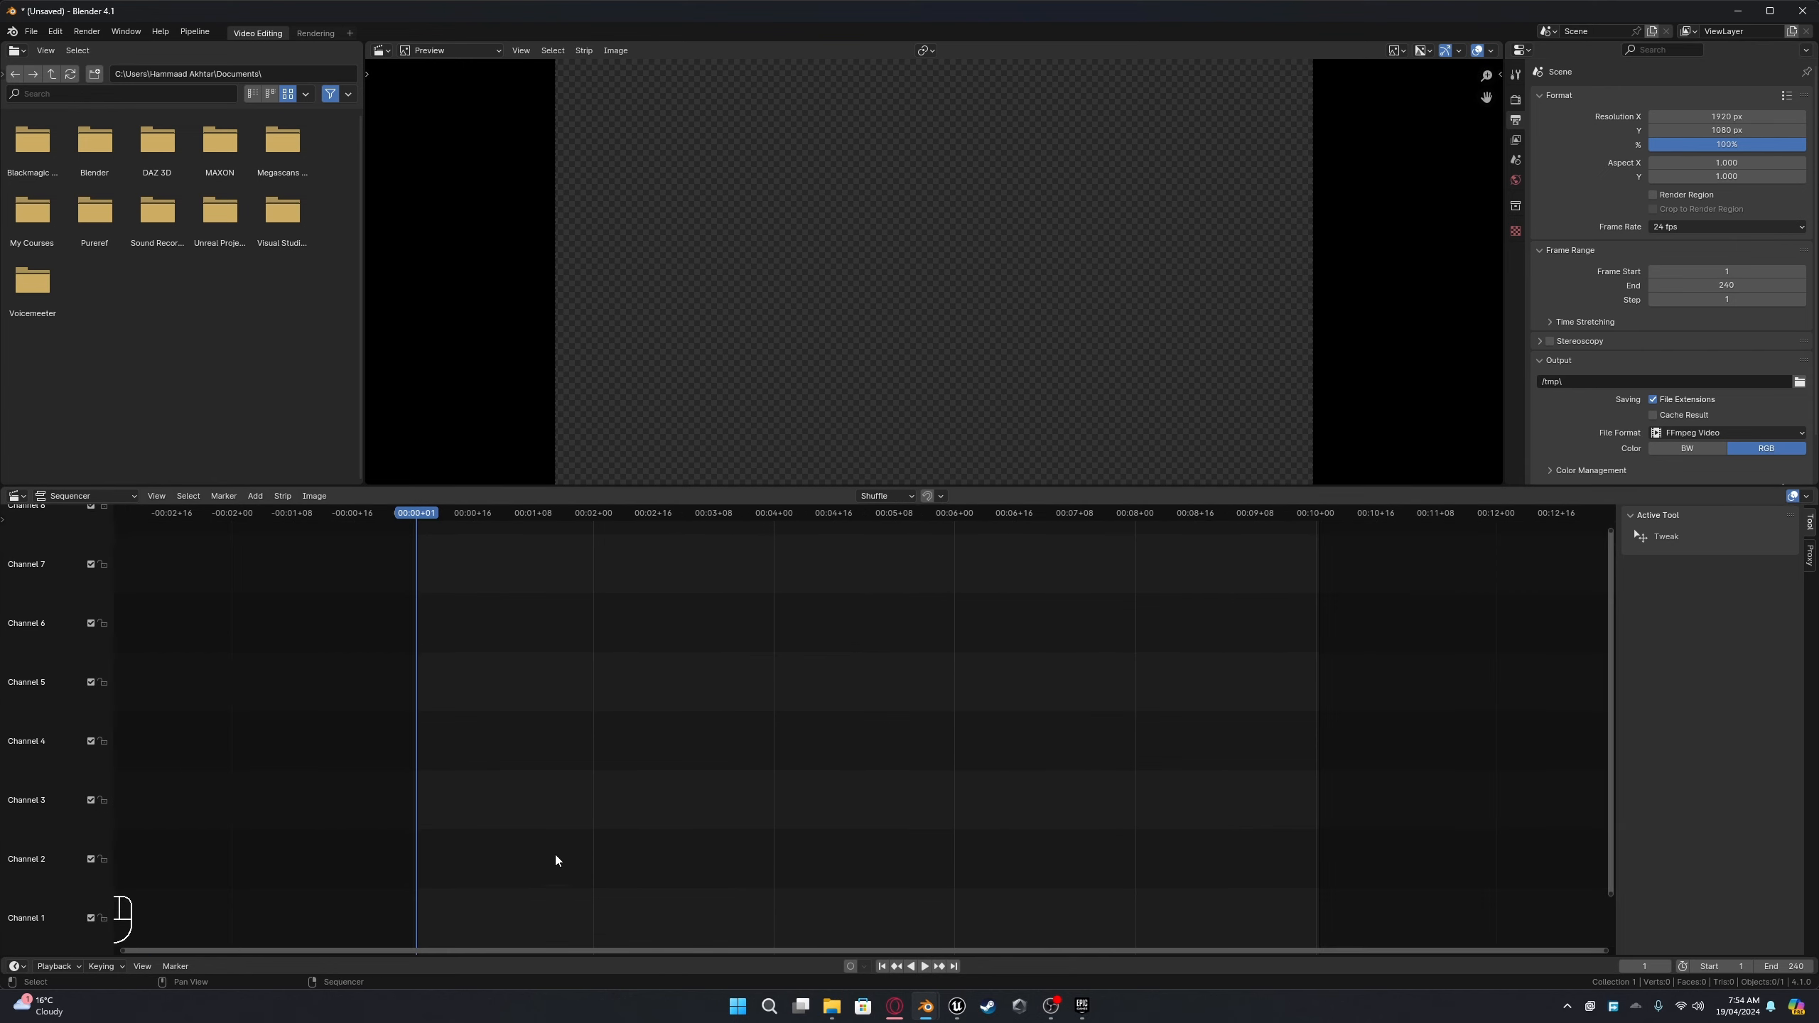
Step: Copy the path of the MovieRenders folder from File Explorer and return to Blender
mouse_move(835, 1007)
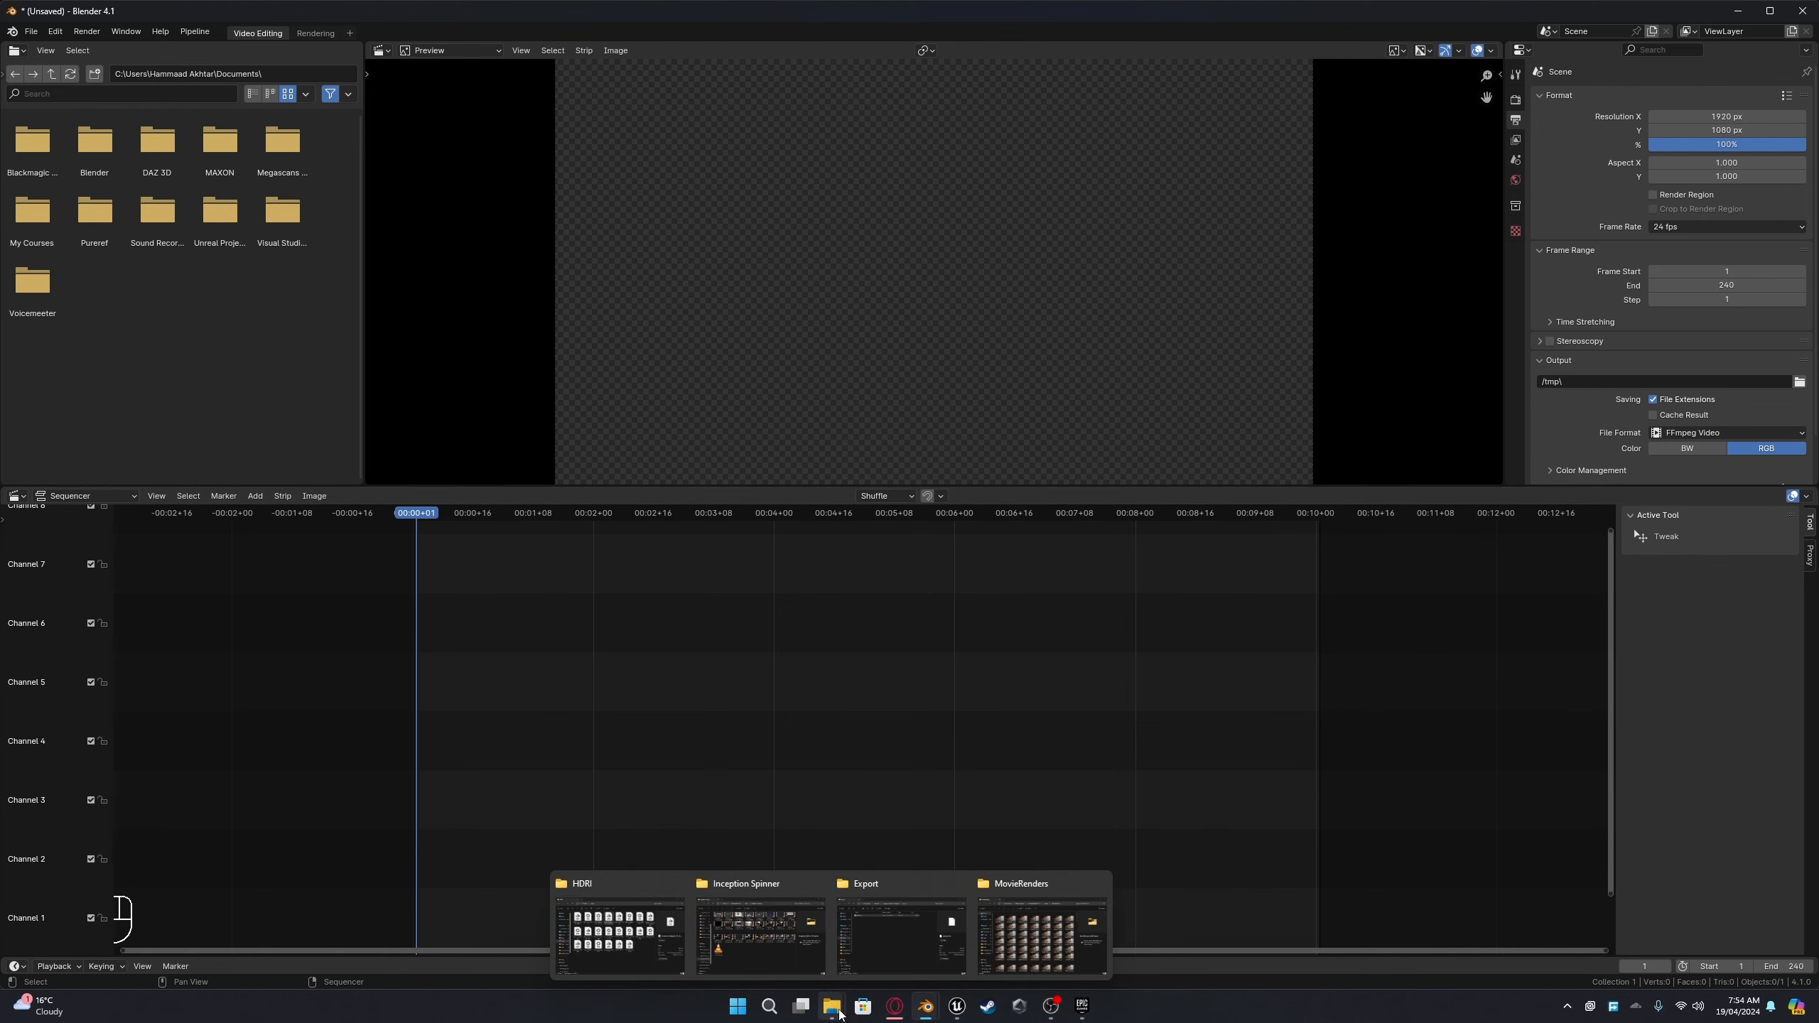
left_click(1043, 921)
left_click(932, 256)
key("ctrl+c")
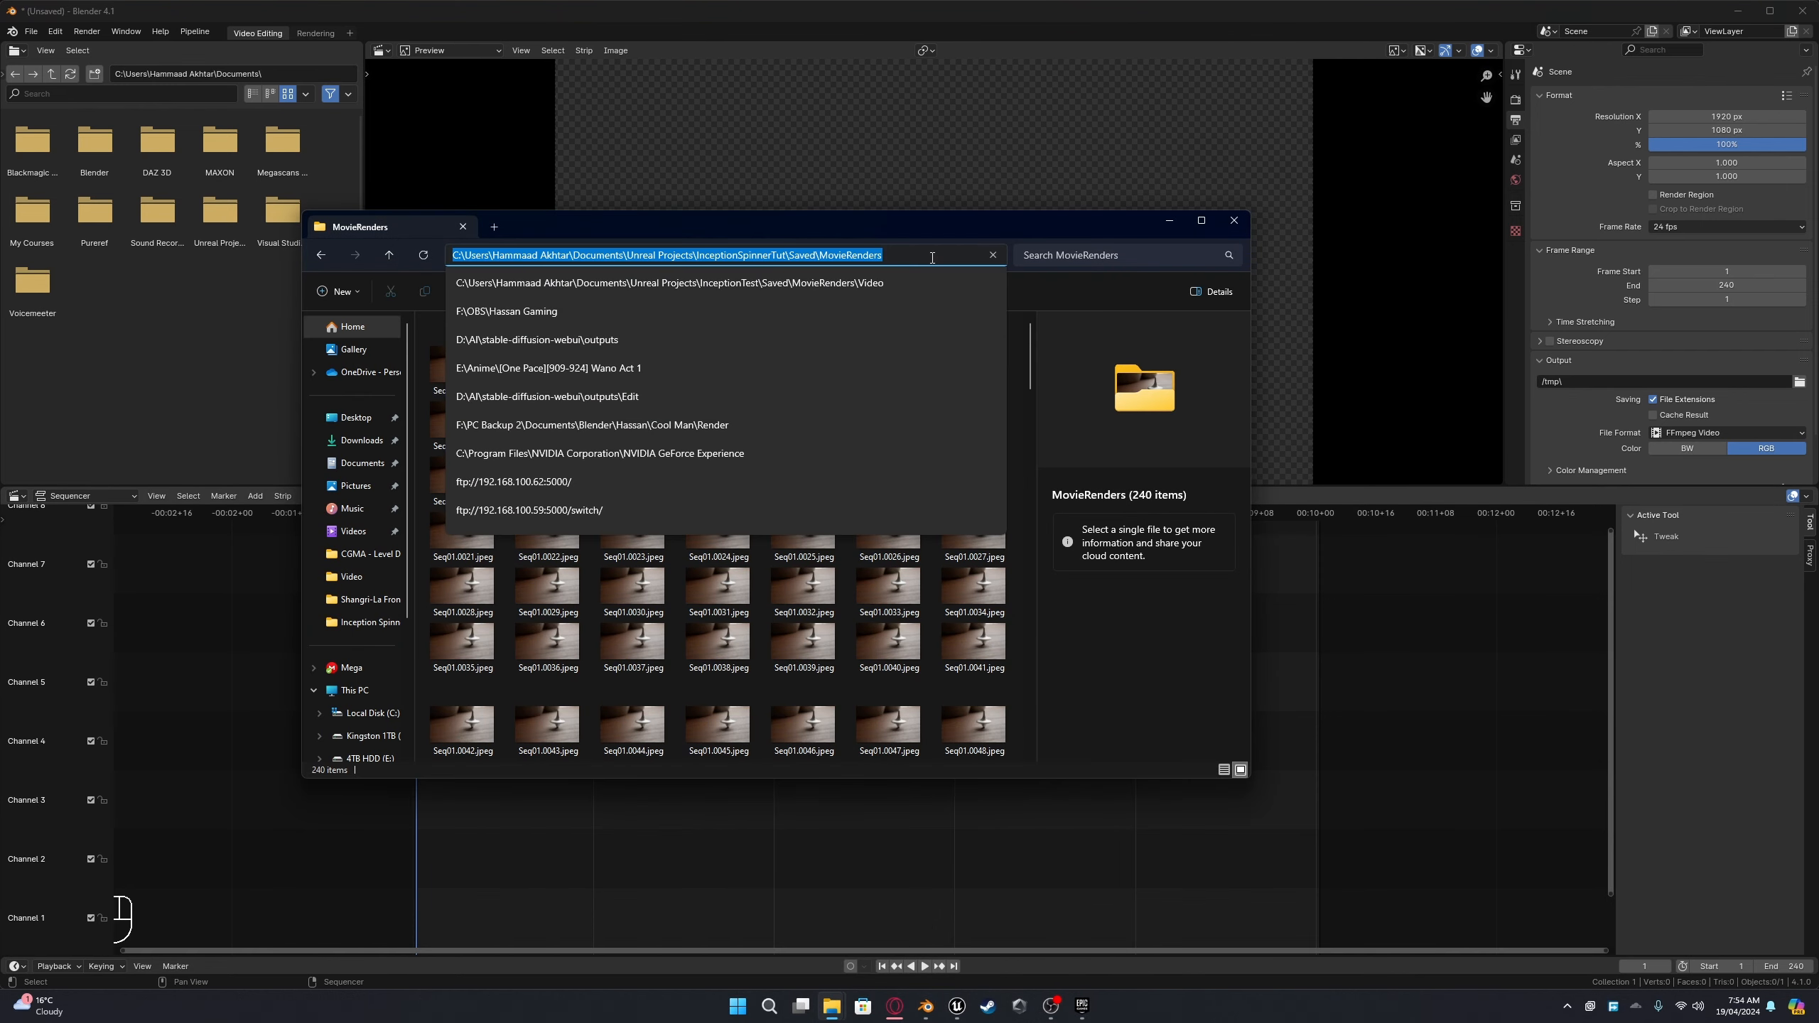
left_click(1341, 757)
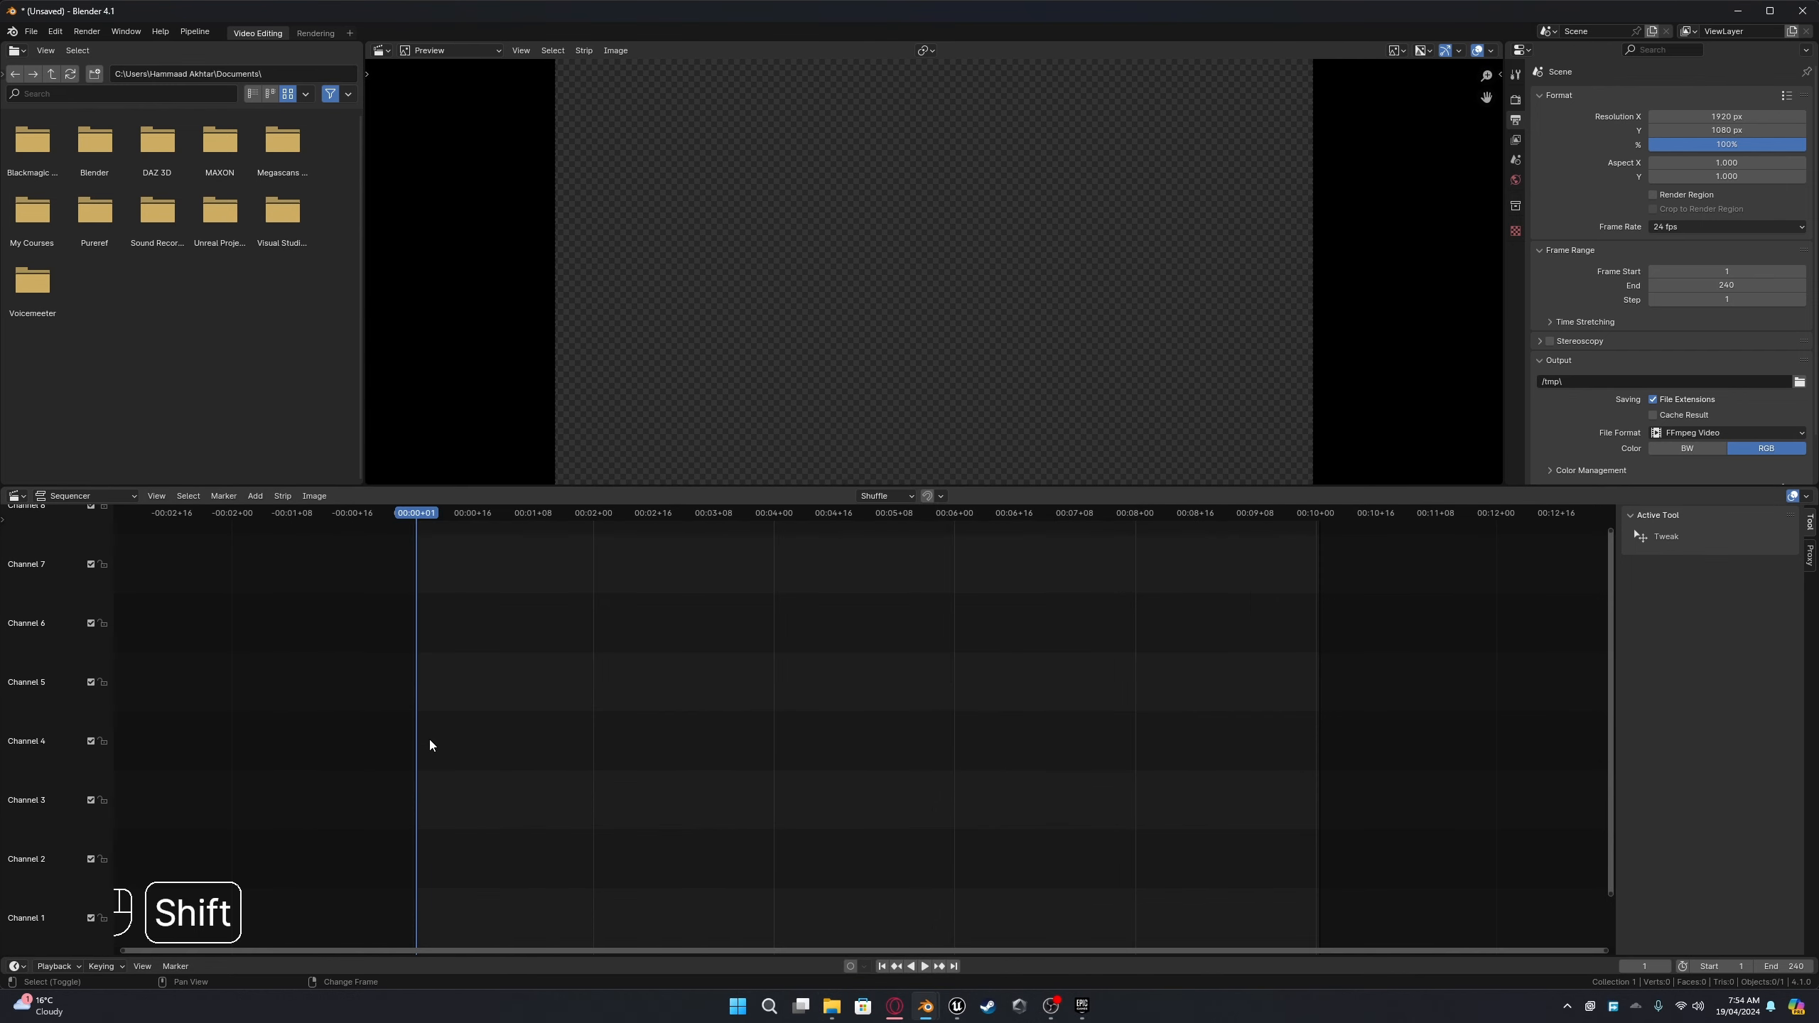
Step: Add all JPEG frames from the pasted MovieRenders folder path as an image sequence strip on channel 1 from frame 1, and play it back
key("shift+a")
mouse_move(437, 751)
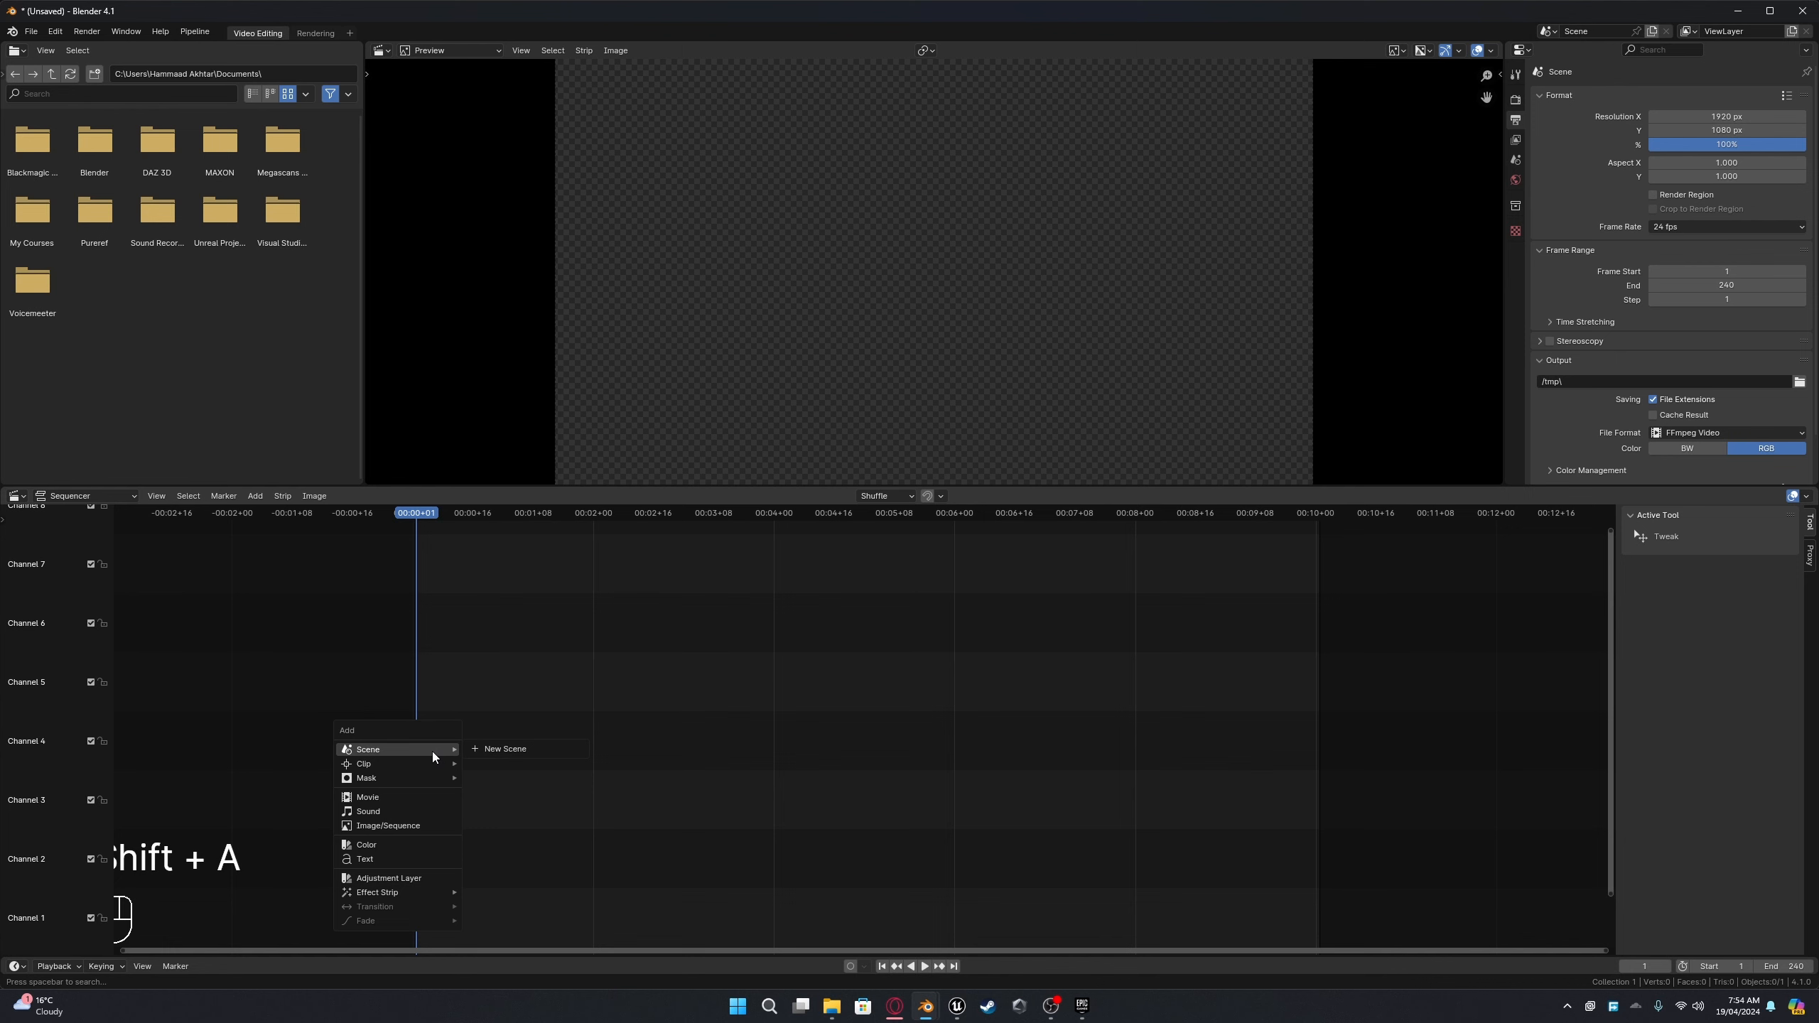
left_click(398, 826)
left_click(844, 338)
key("ctrl+v")
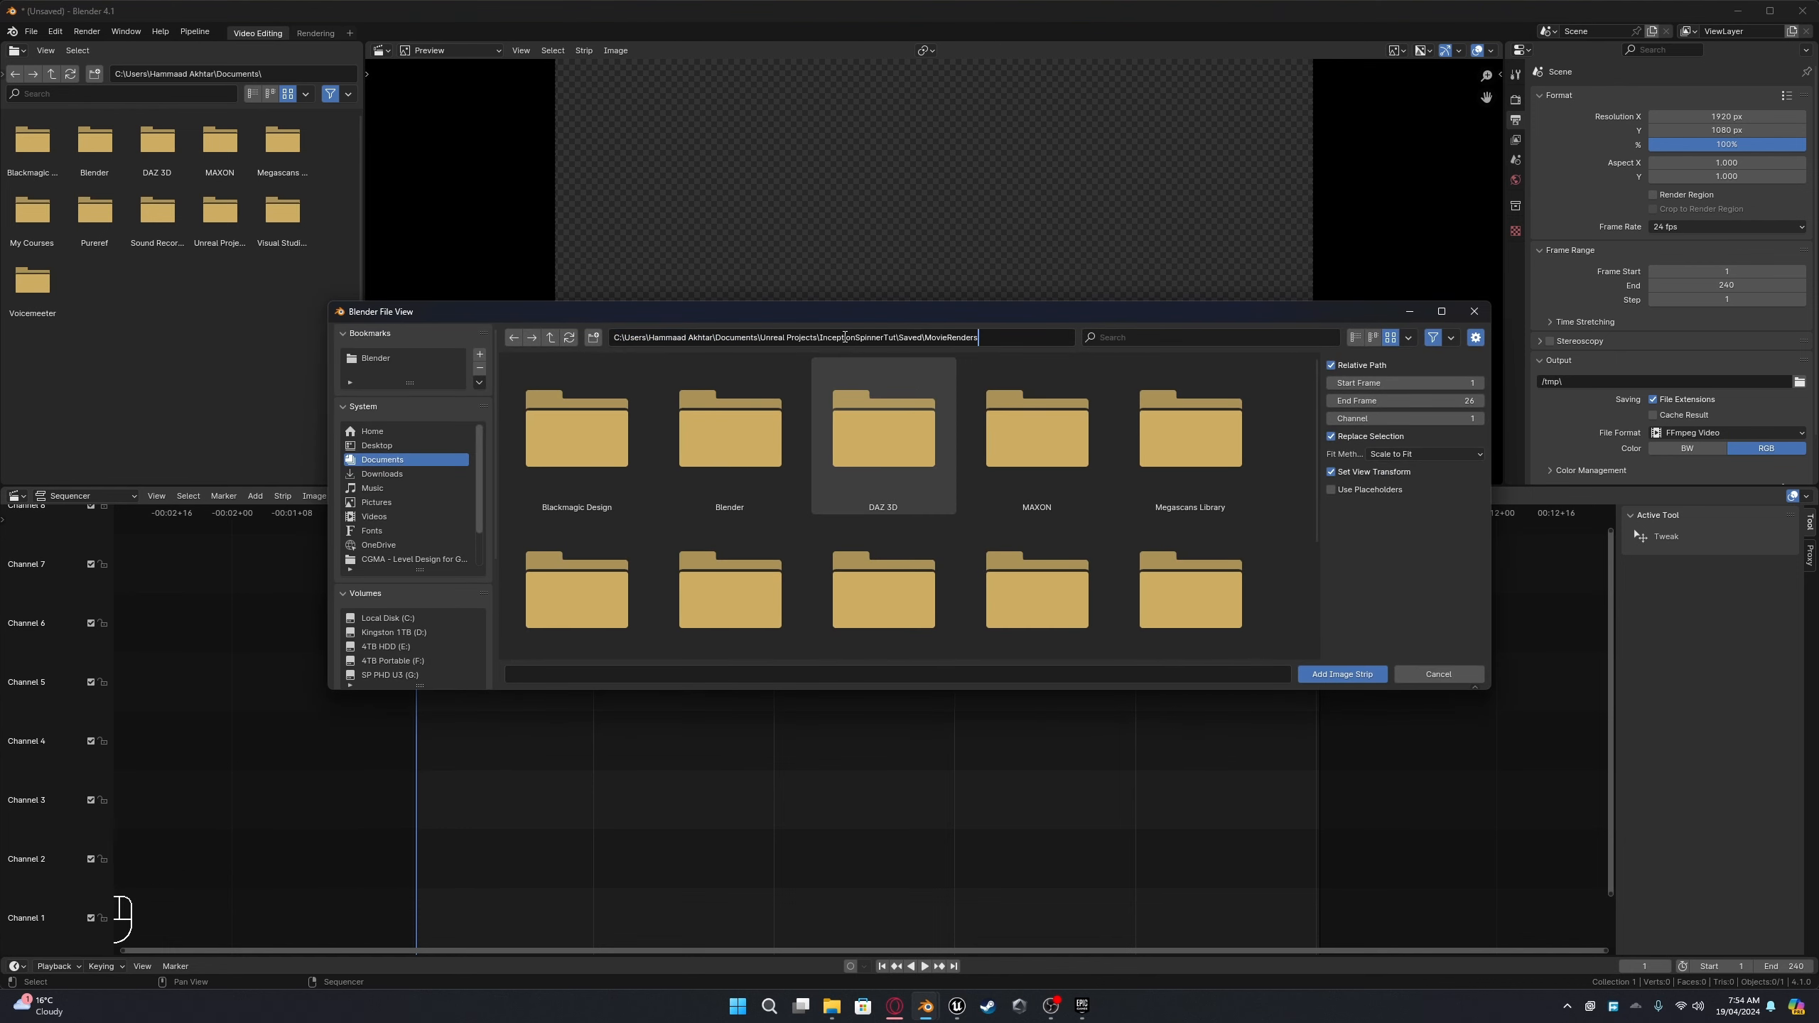
key("Return")
left_click(573, 469)
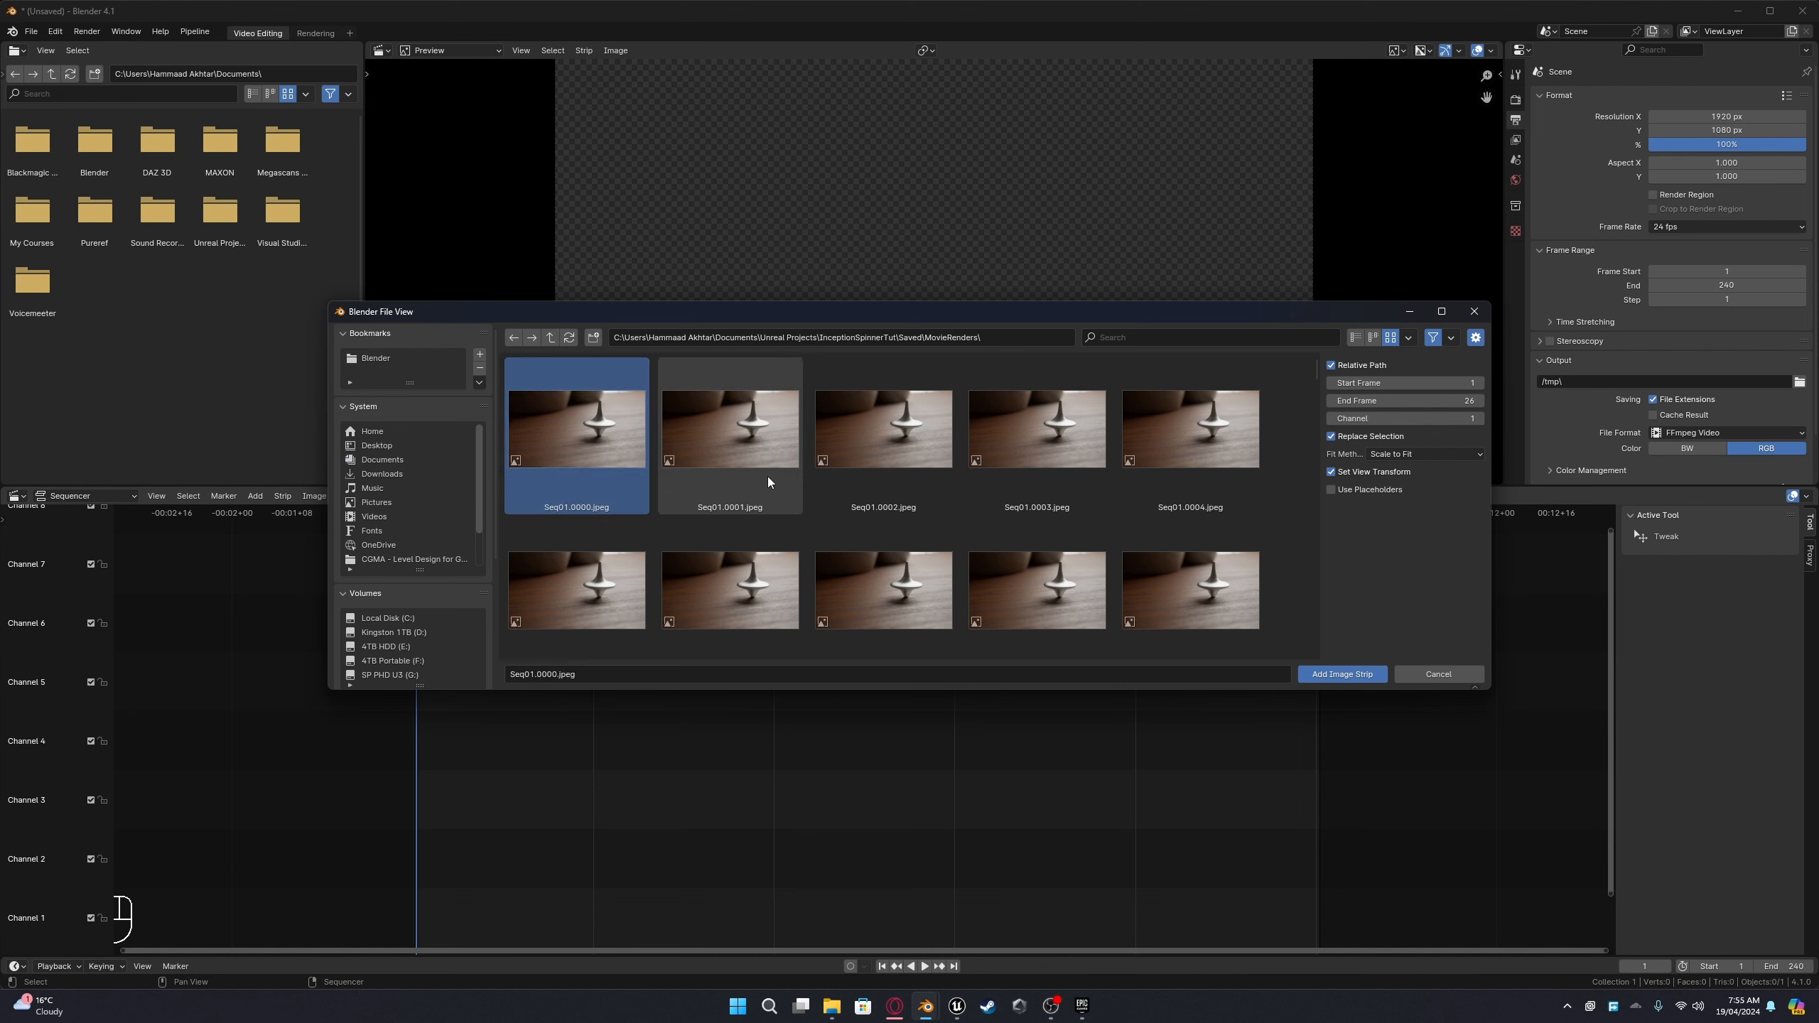
key("a")
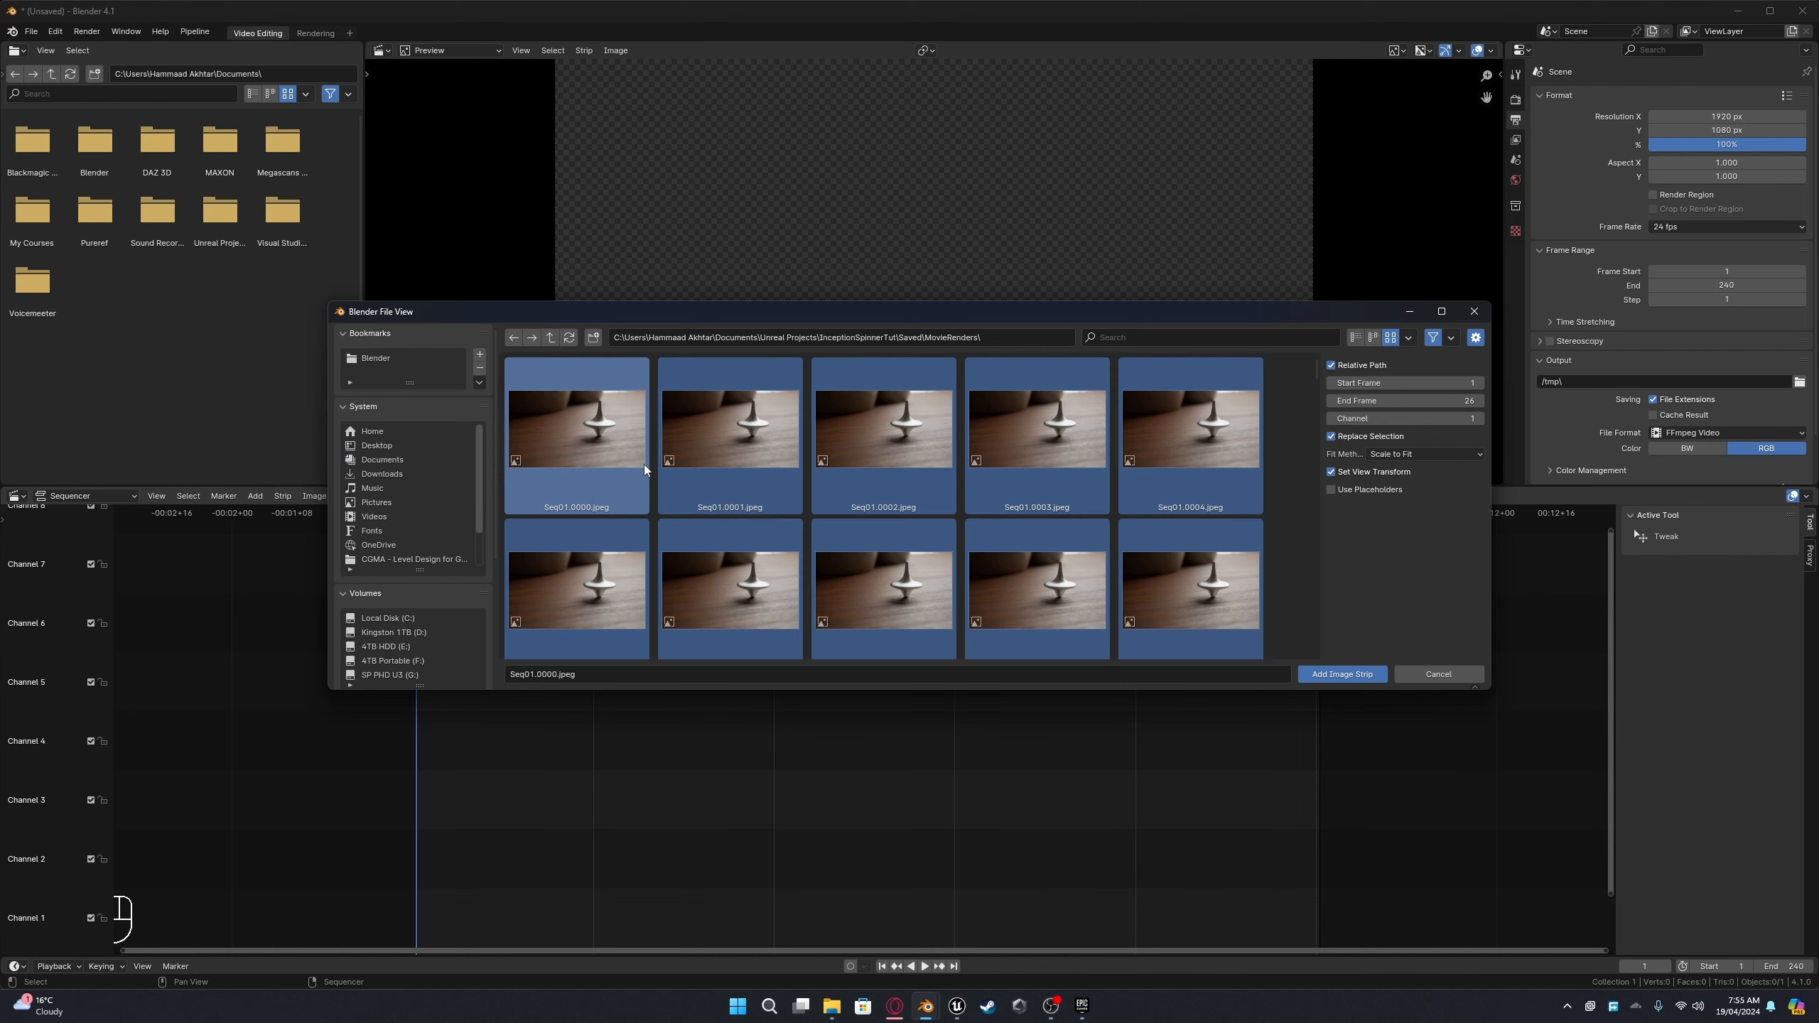
left_click(1331, 677)
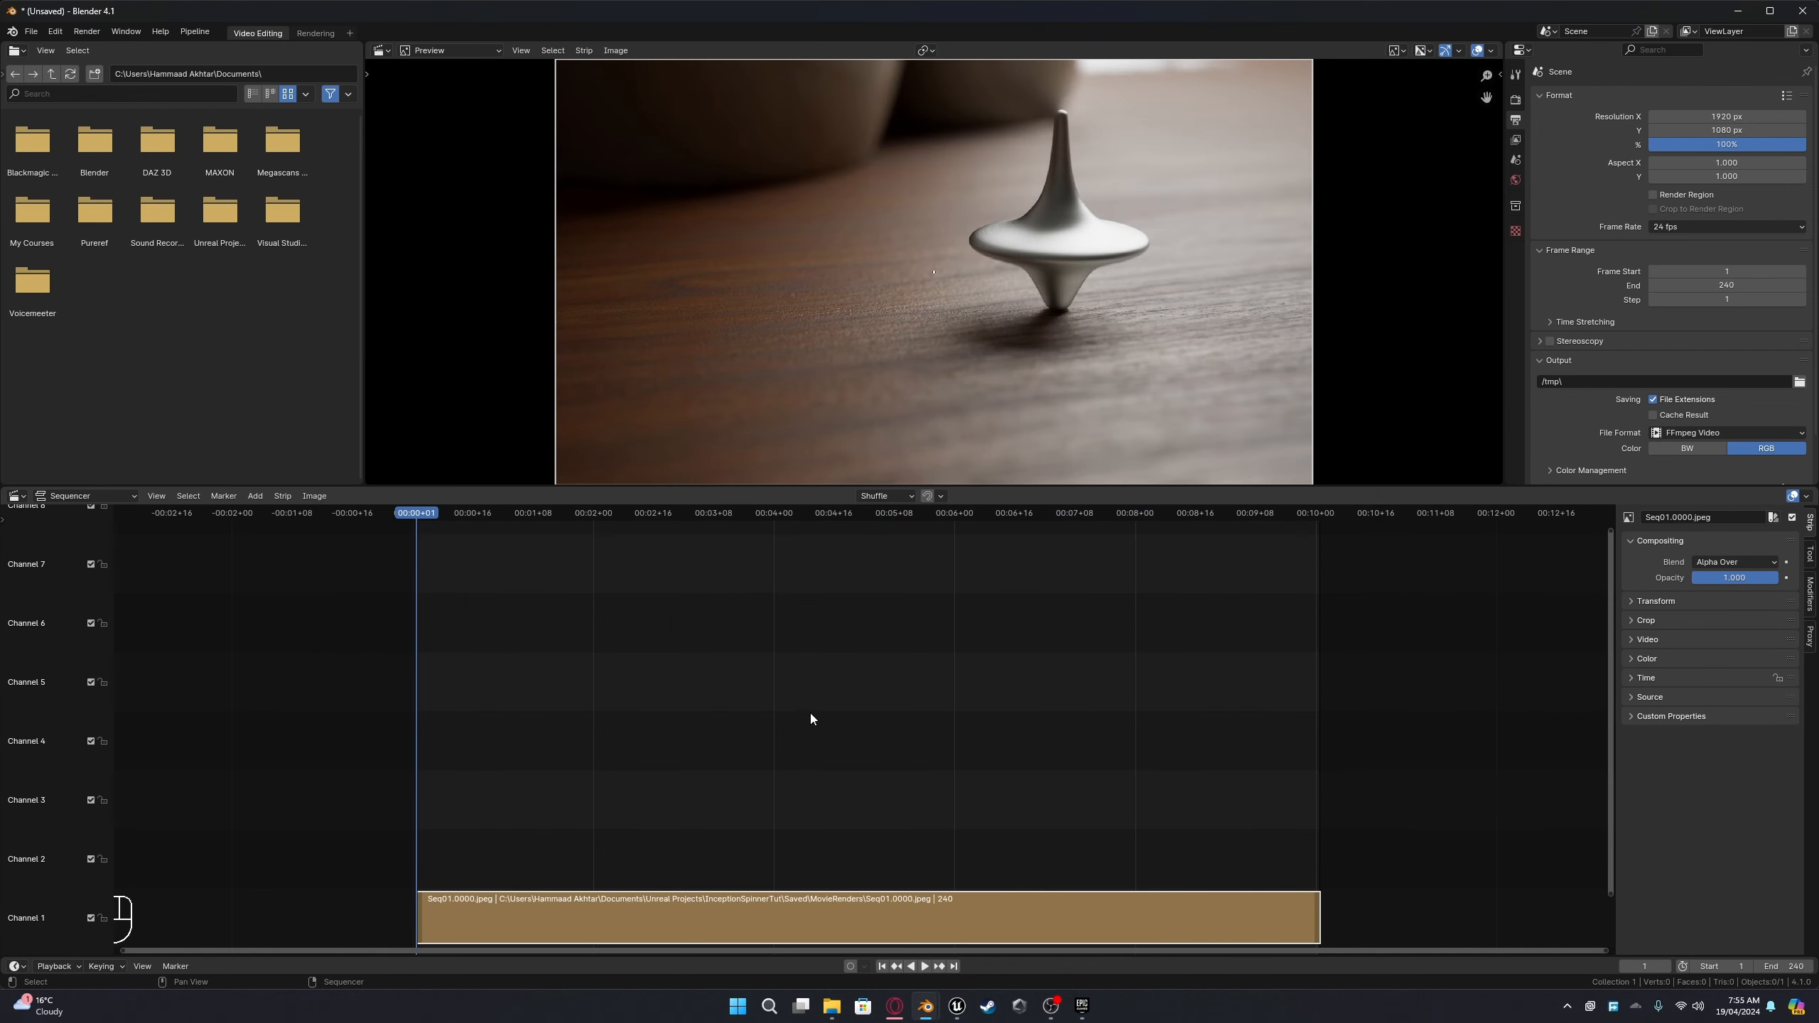
key("space")
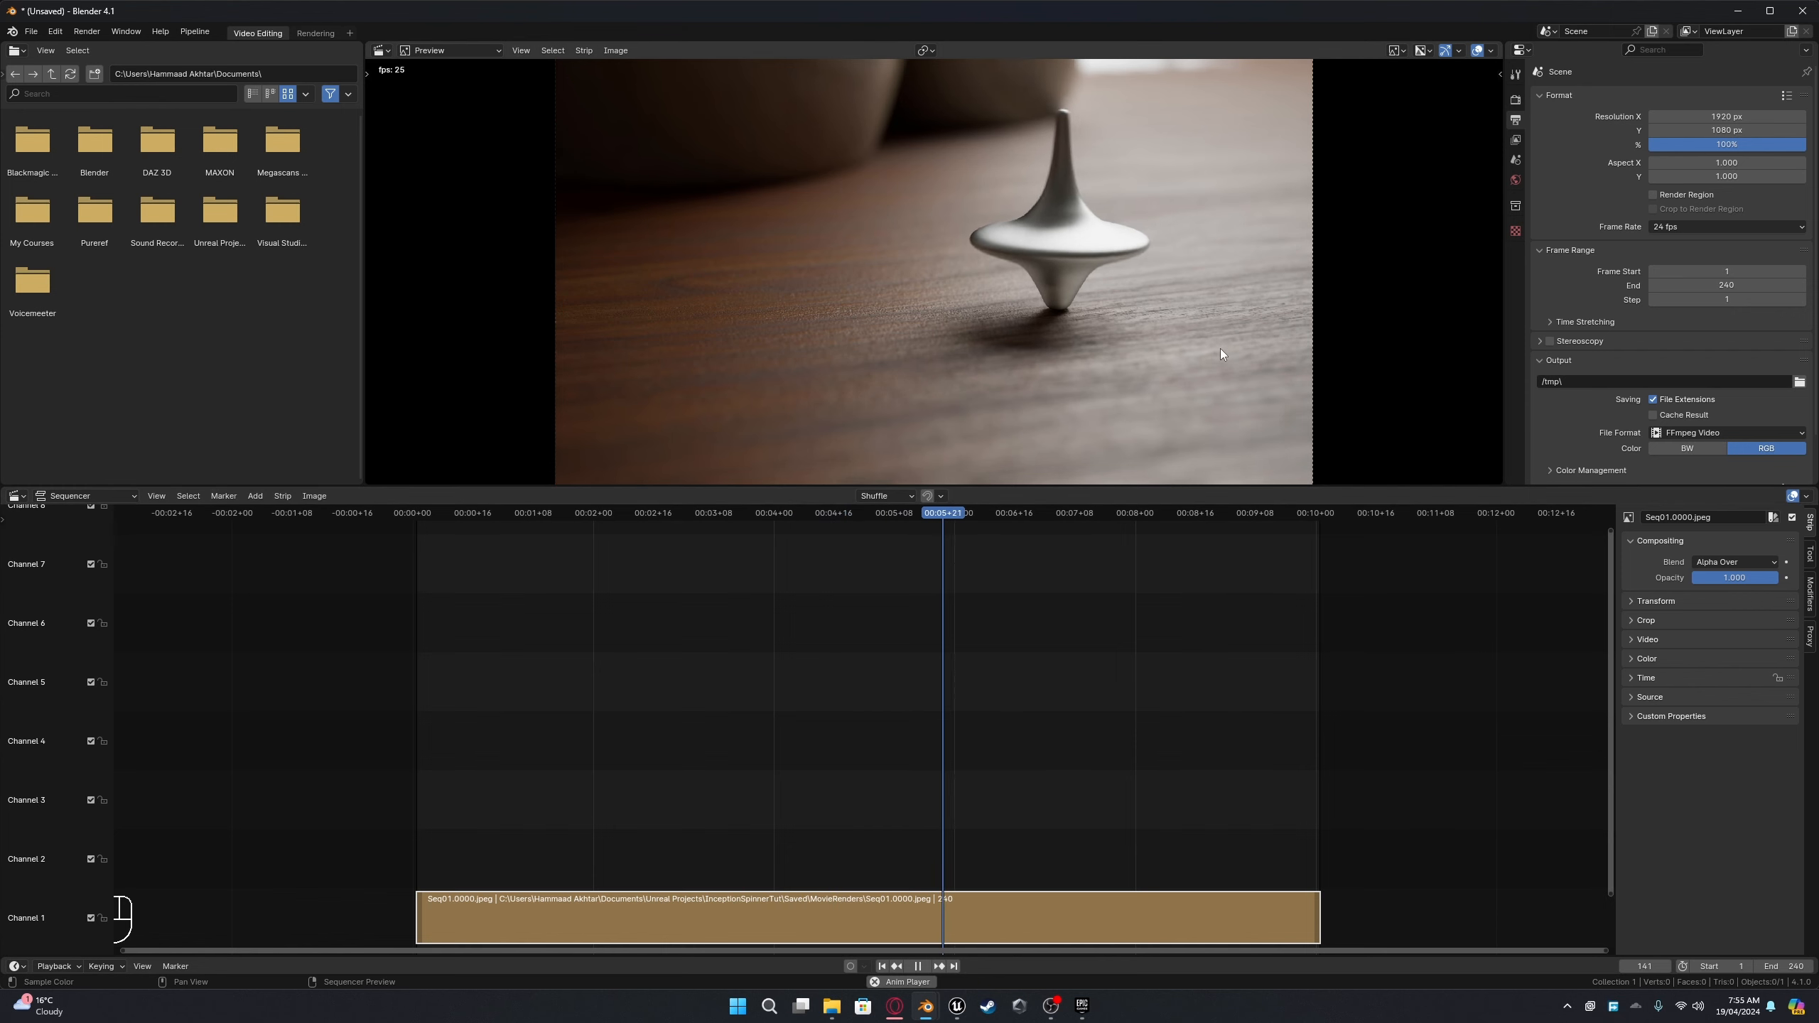
key("space")
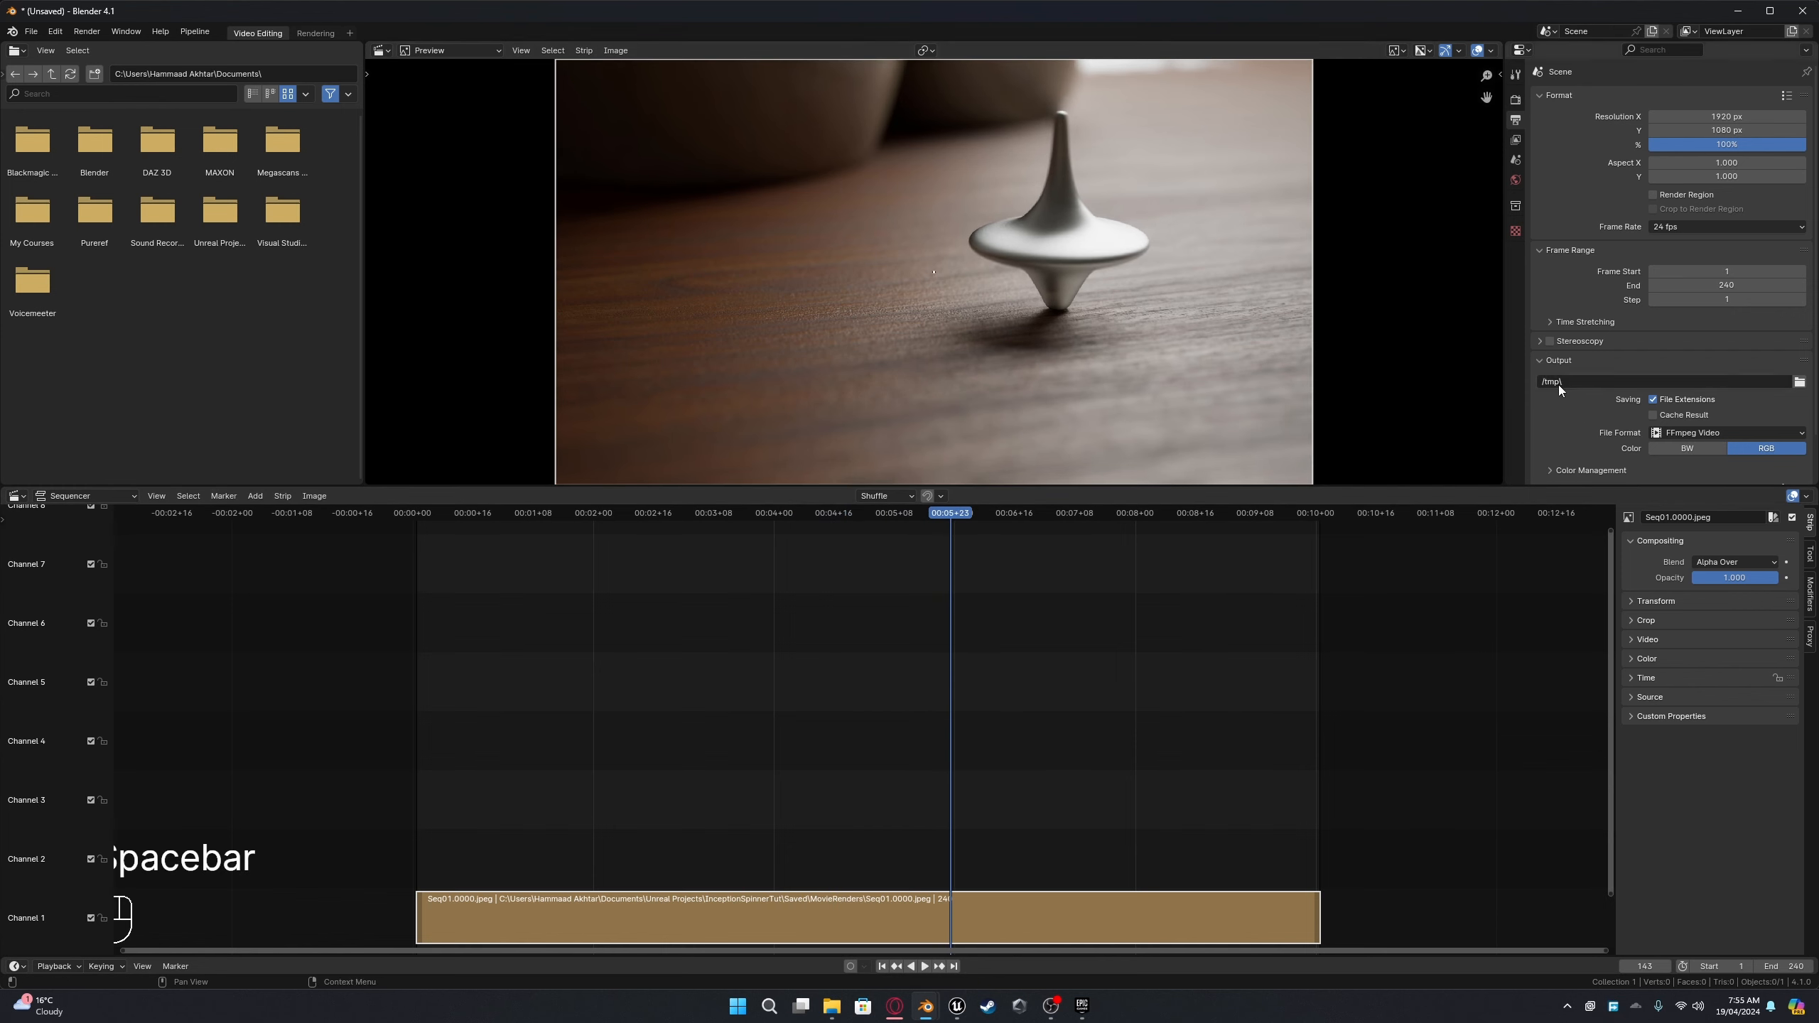
Step: Look at the render output folder without changing it, and expand the Encoding settings to review the container, video and audio options
scroll(1570, 381, "down", 3)
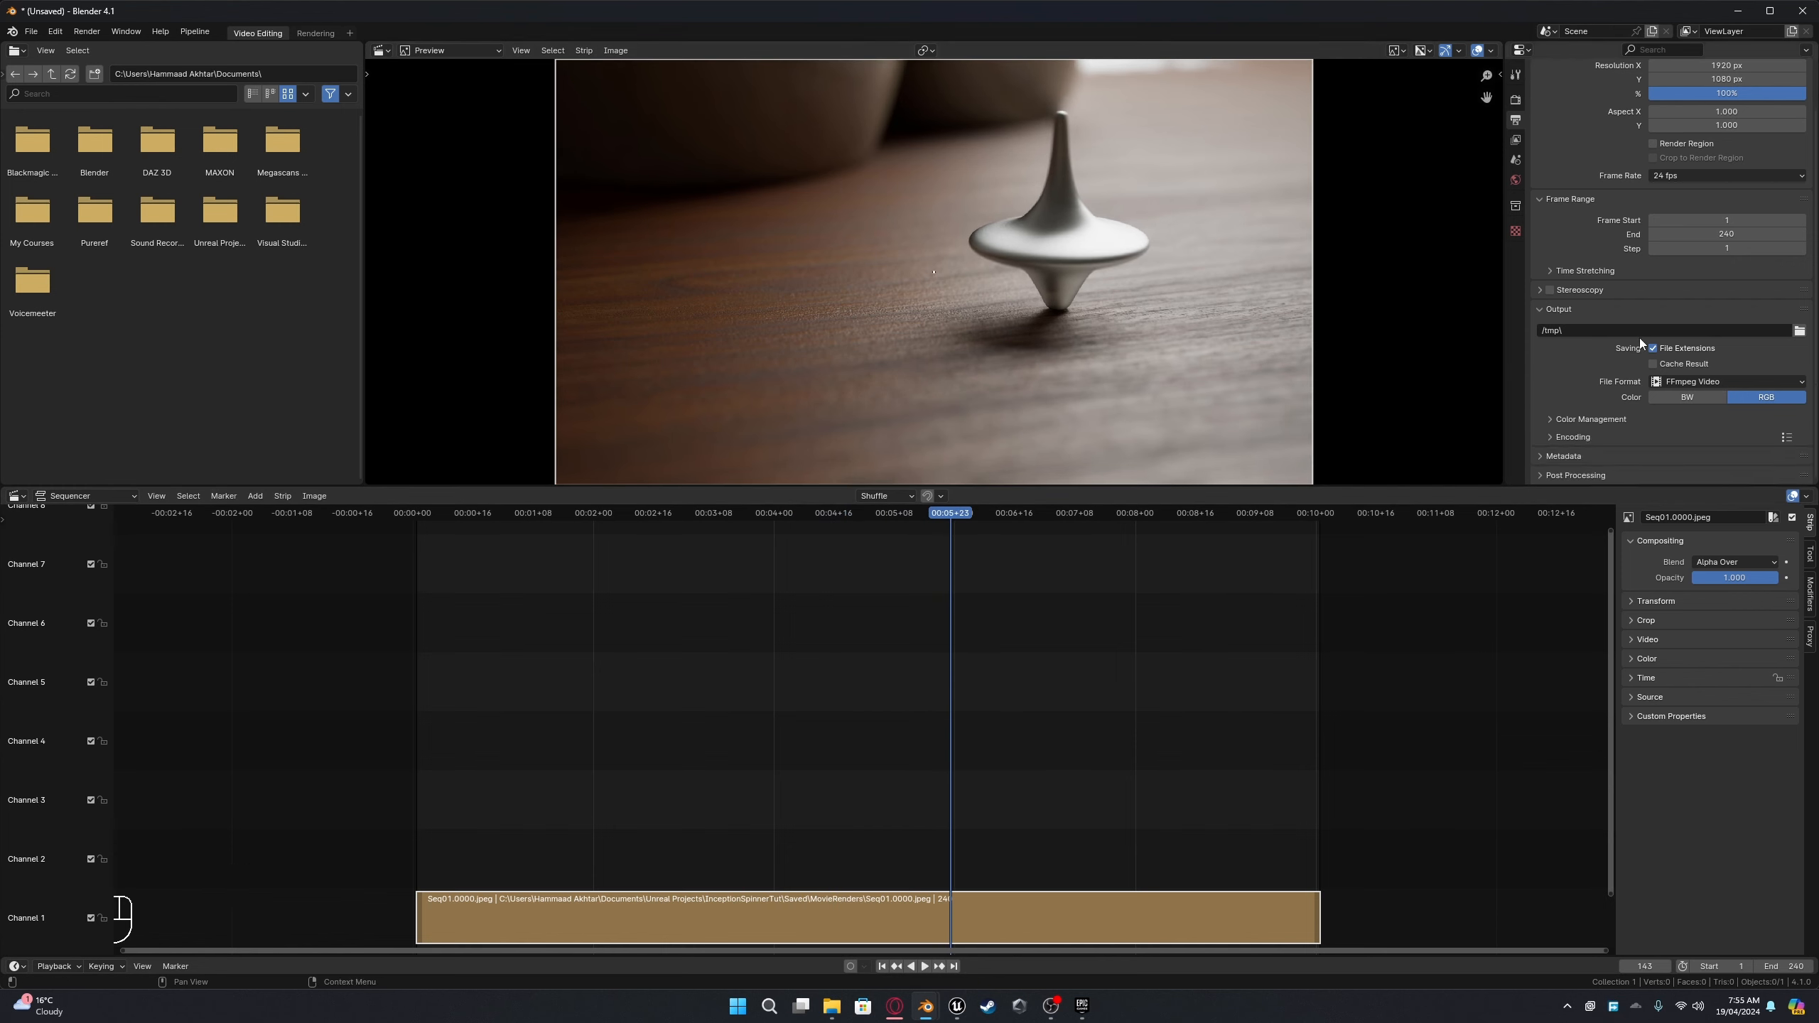
left_click(1798, 331)
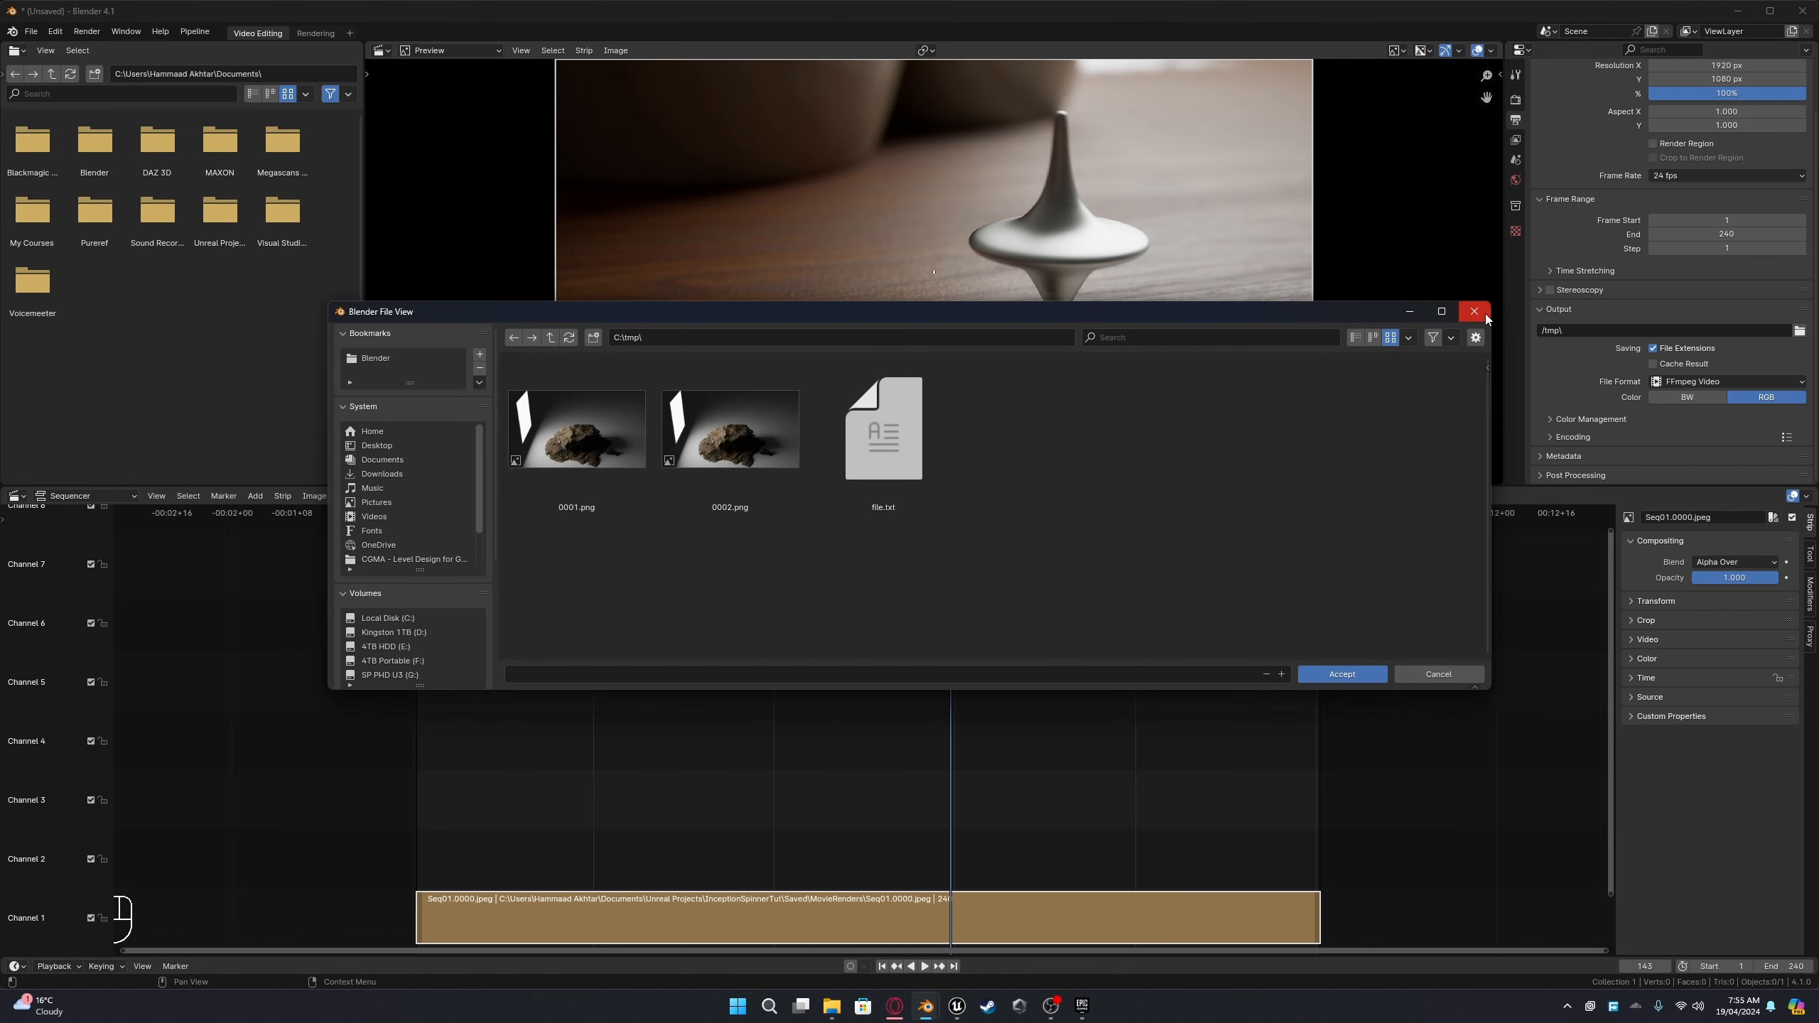
left_click(1483, 315)
left_click(1566, 437)
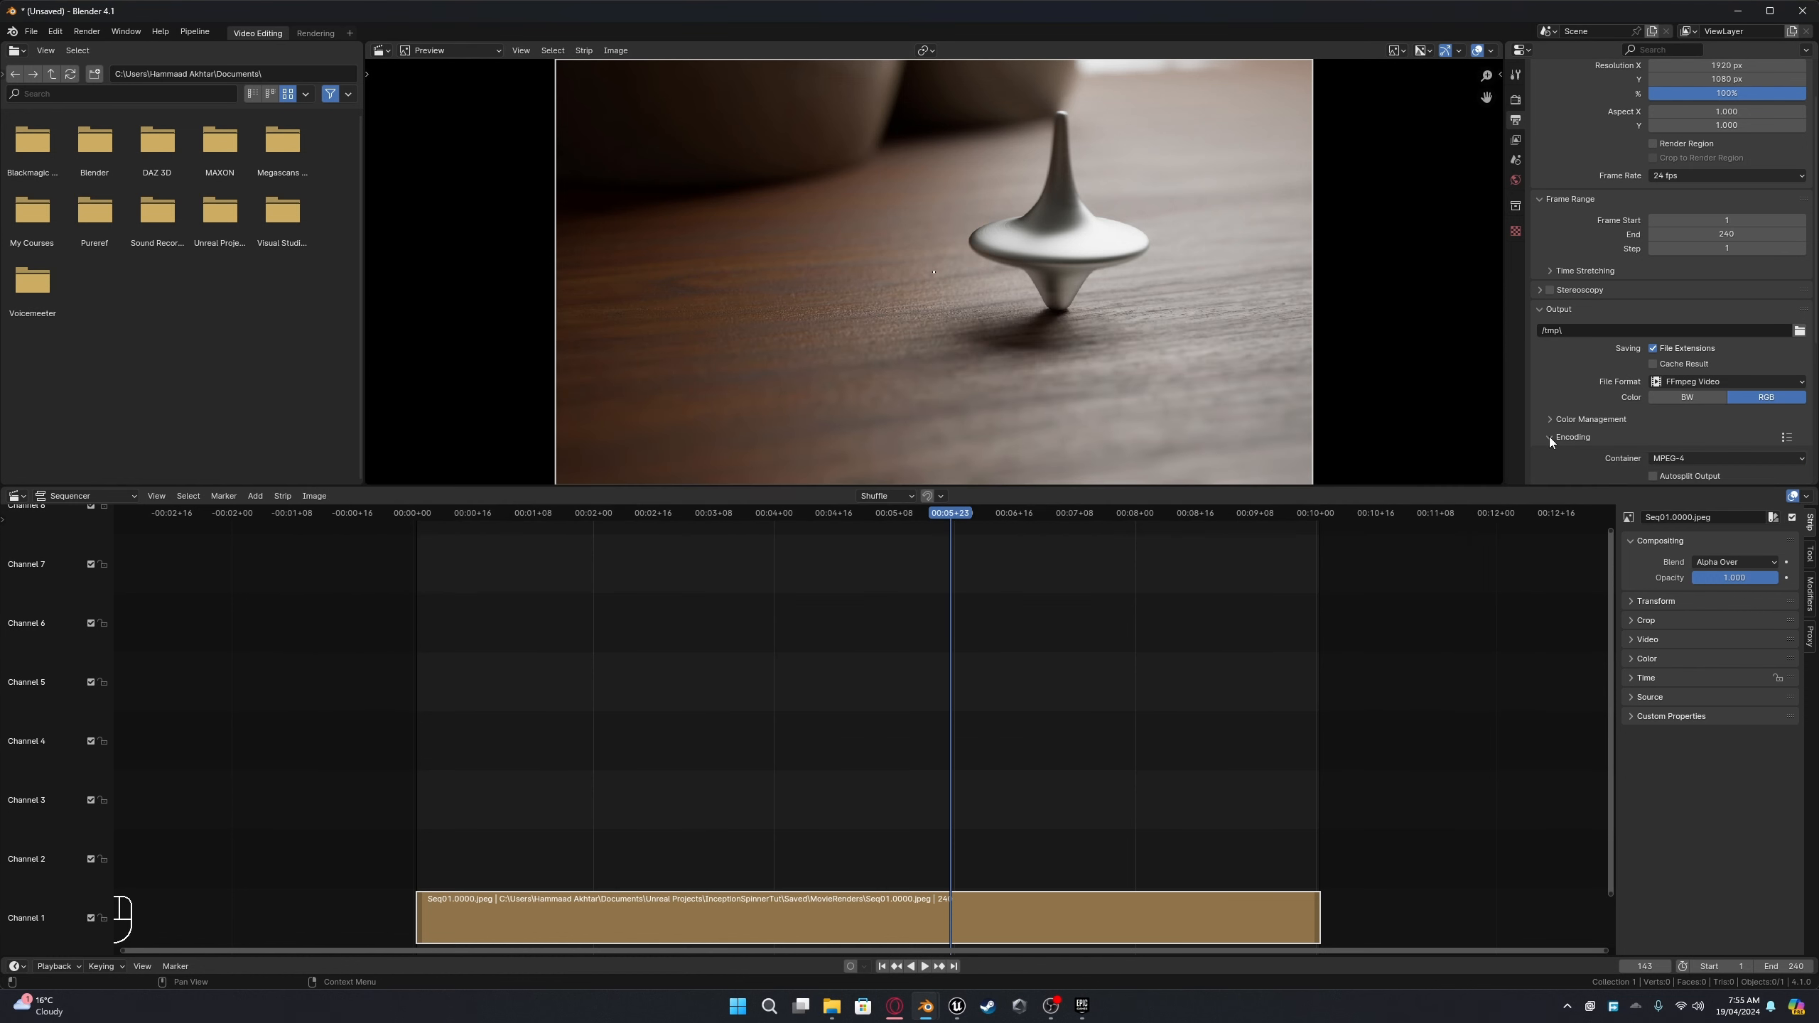
scroll(1551, 435, "down", 5)
scroll(1576, 352, "down", 5)
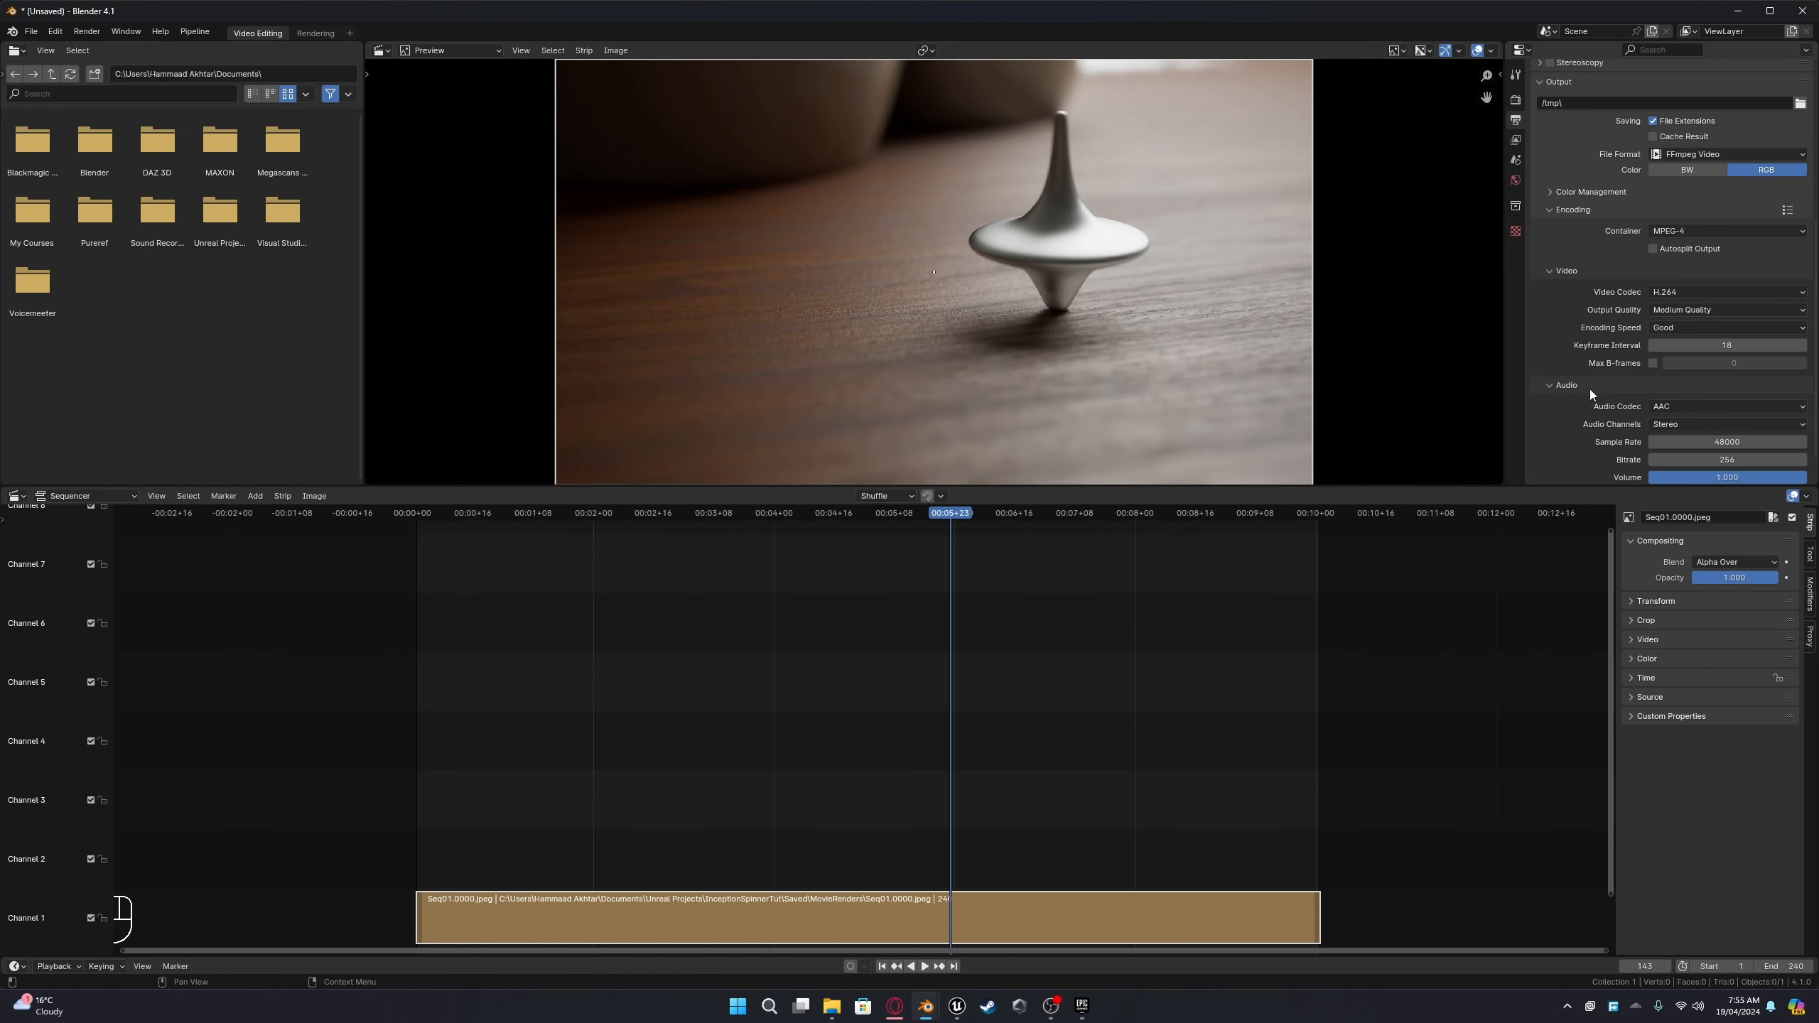